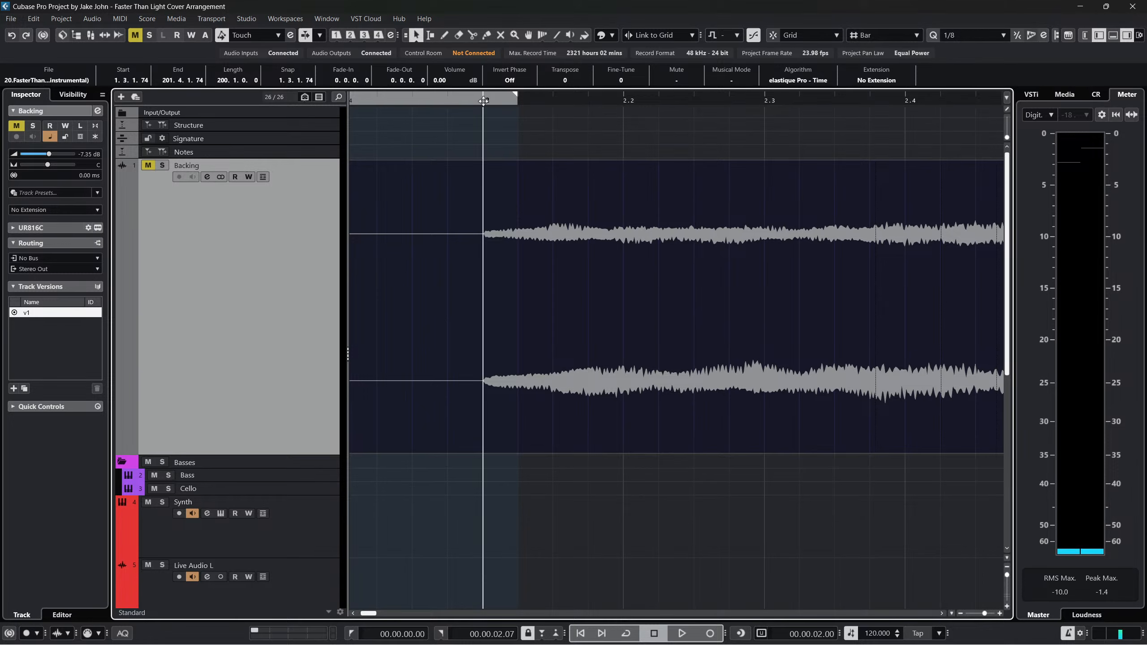
Nudge the Backing audio clip slightly earlier, to start at about 1.3.1.67, so its first sound falls on bar 2
left_click_drag(546, 231, 545, 232)
left_click_drag(480, 102, 482, 71)
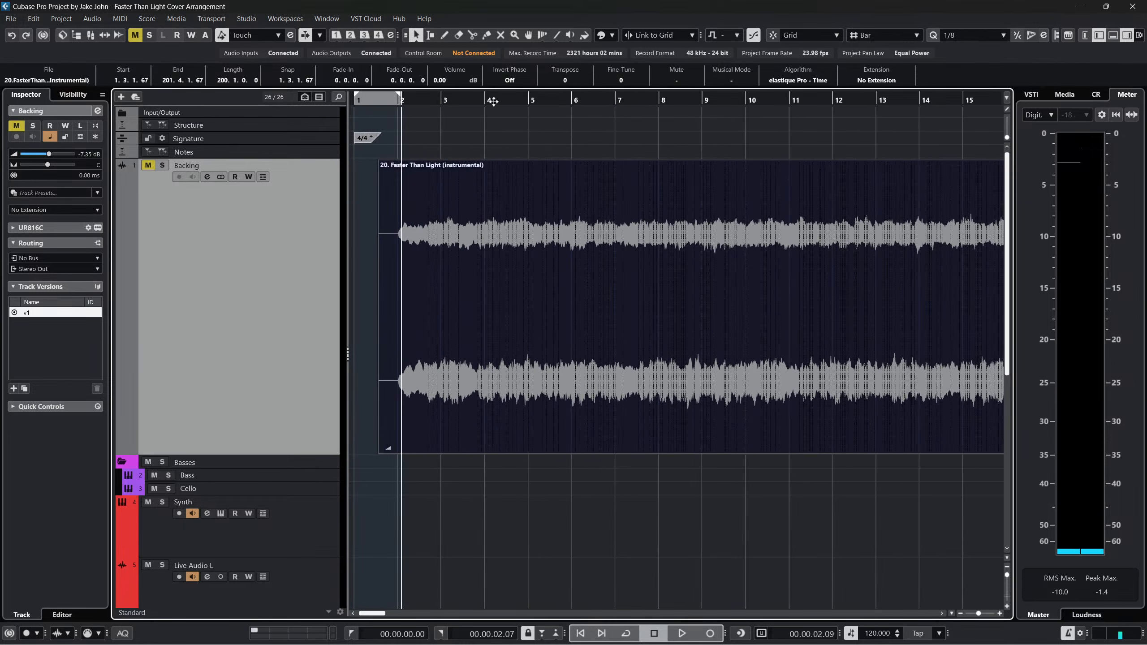
Examine how the Backing waveform lines up with the bar grid between bar 20 and bar 25
left_click_drag(651, 99, 840, 86)
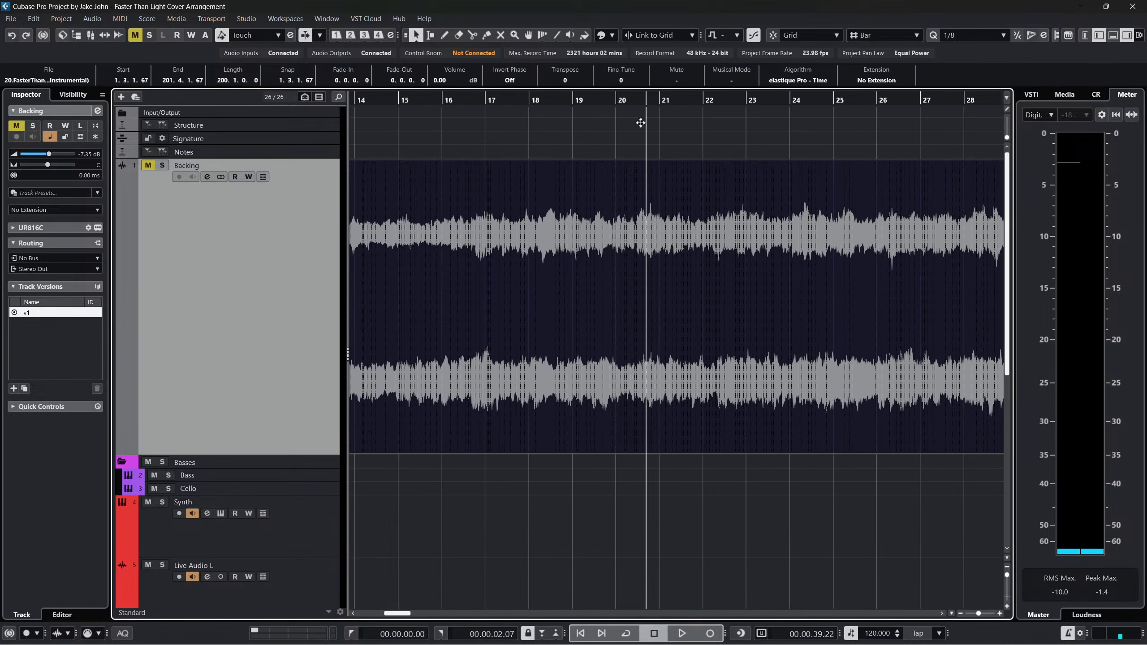
left_click_drag(640, 123, 630, 212)
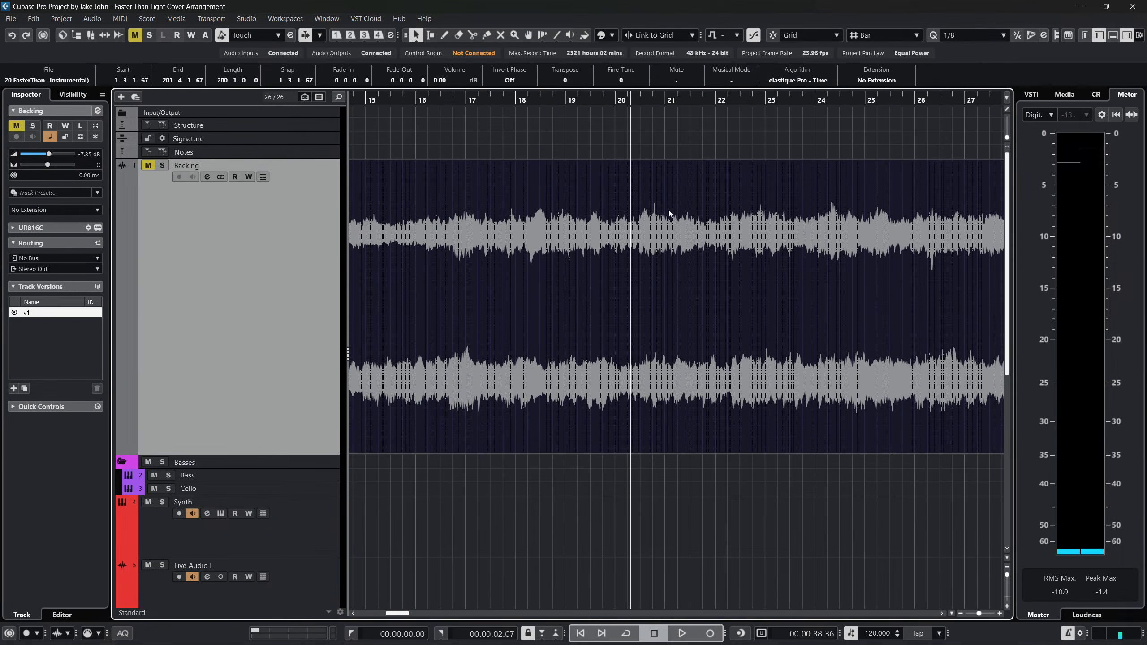
scroll(715, 190, "right", 3)
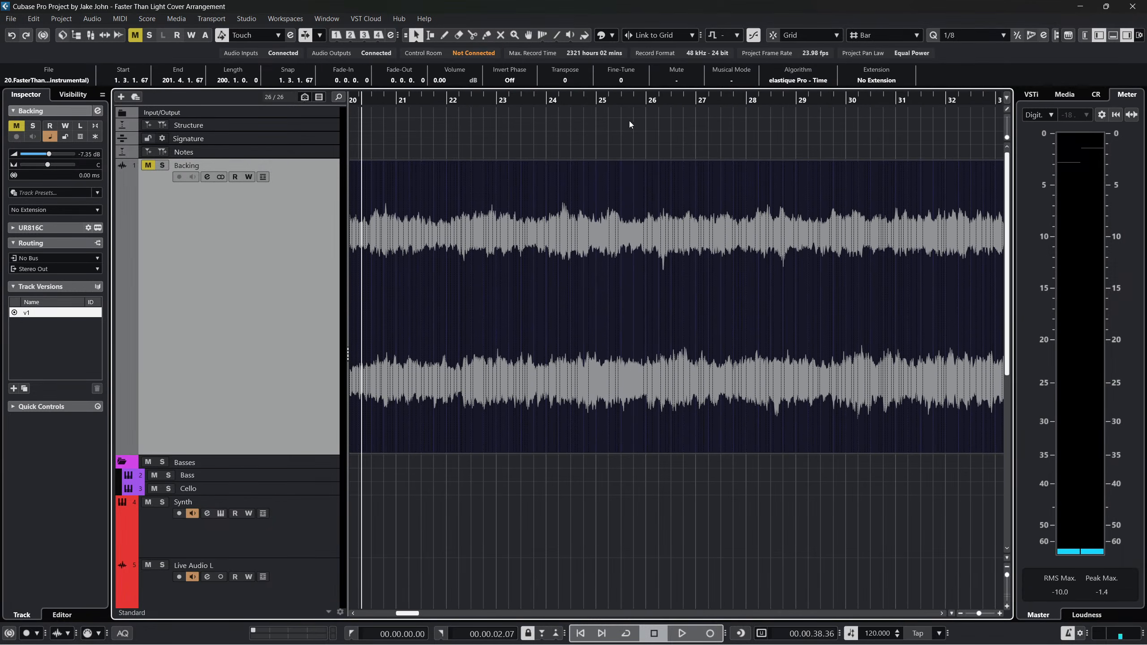
left_click_drag(601, 99, 560, 99)
left_click(672, 100)
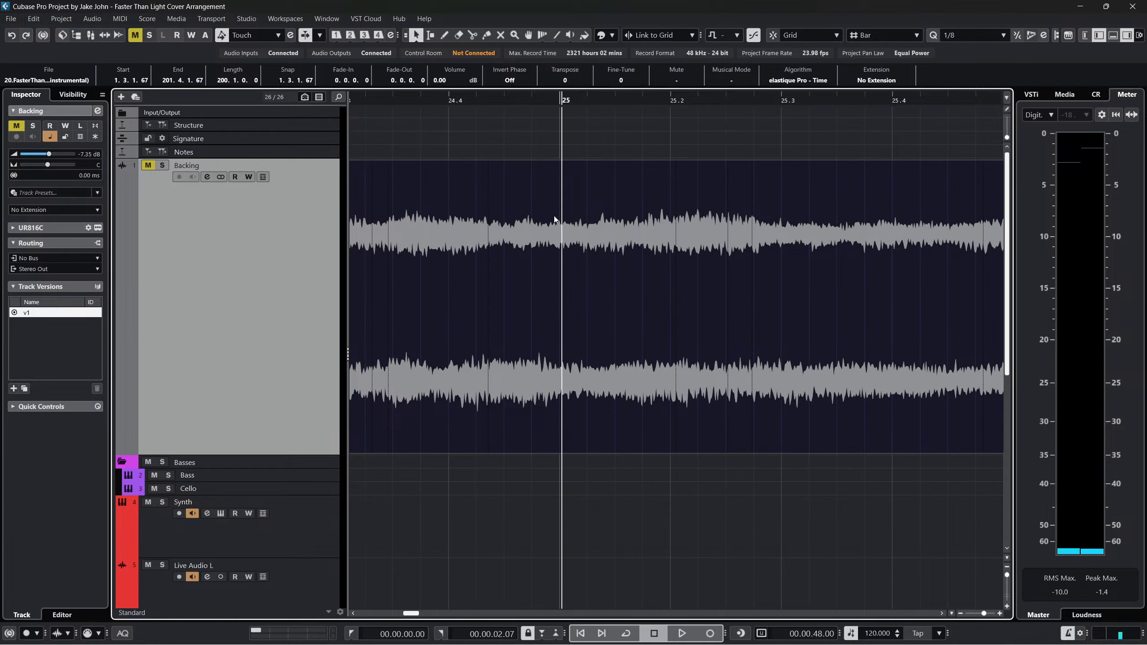
left_click_drag(543, 101, 519, 143)
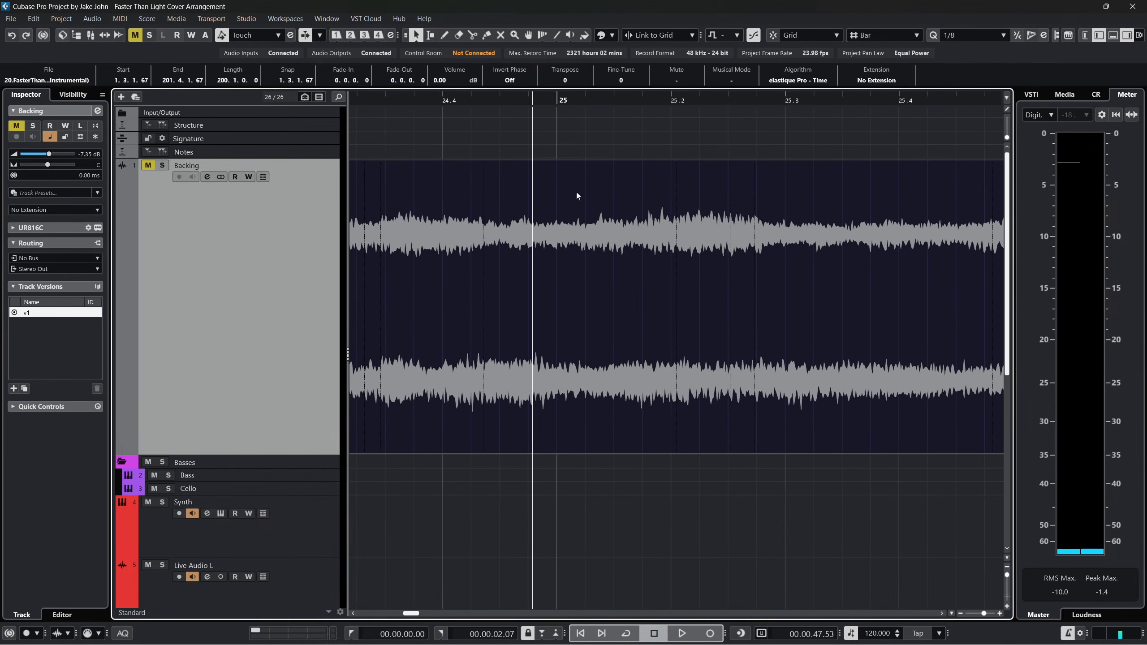
left_click_drag(554, 106, 537, 139)
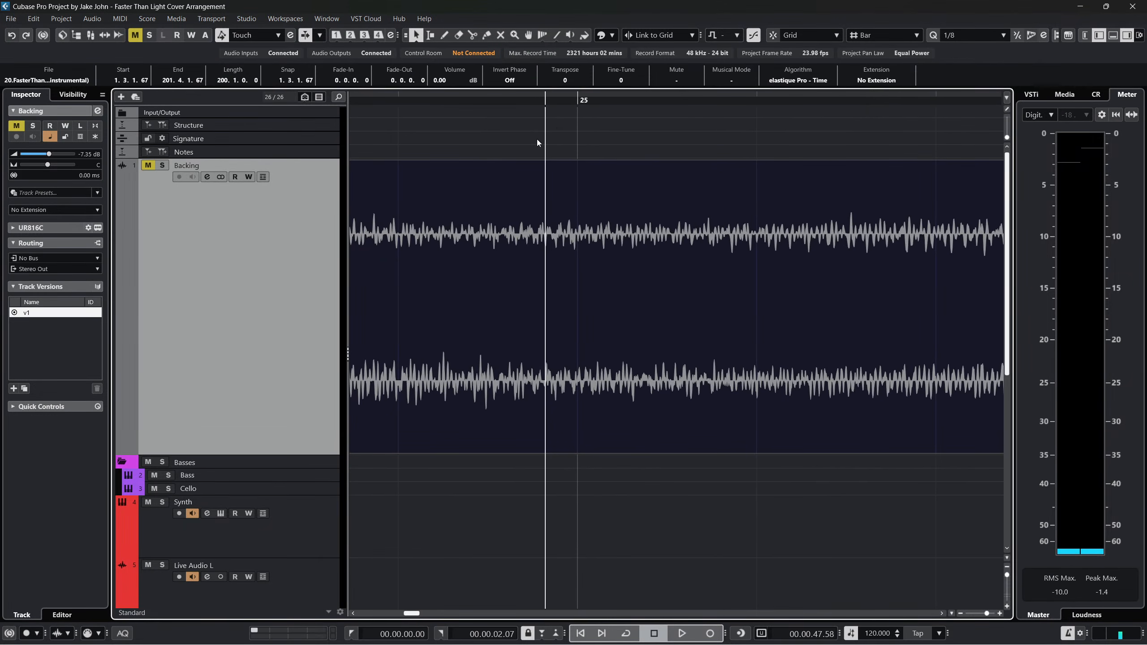
left_click(577, 100)
Place the playback cursor just before bar 83, where the Backing waveform grows louder
left_click_drag(894, 102, 885, 8)
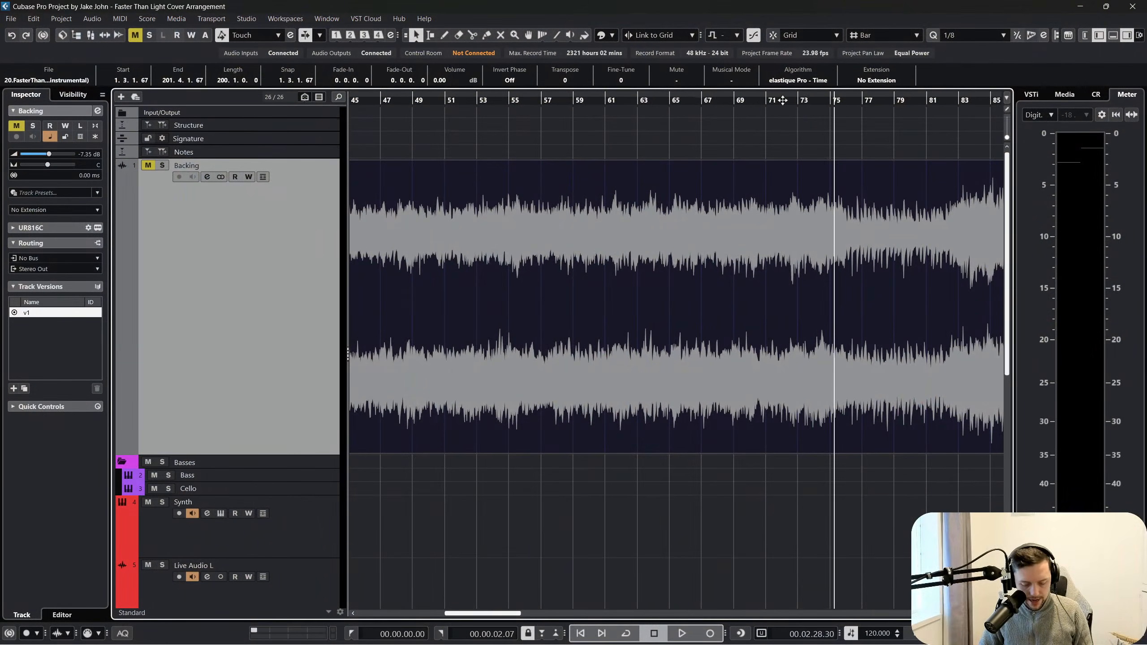
left_click_drag(802, 103, 936, 88)
left_click_drag(697, 81, 910, 93)
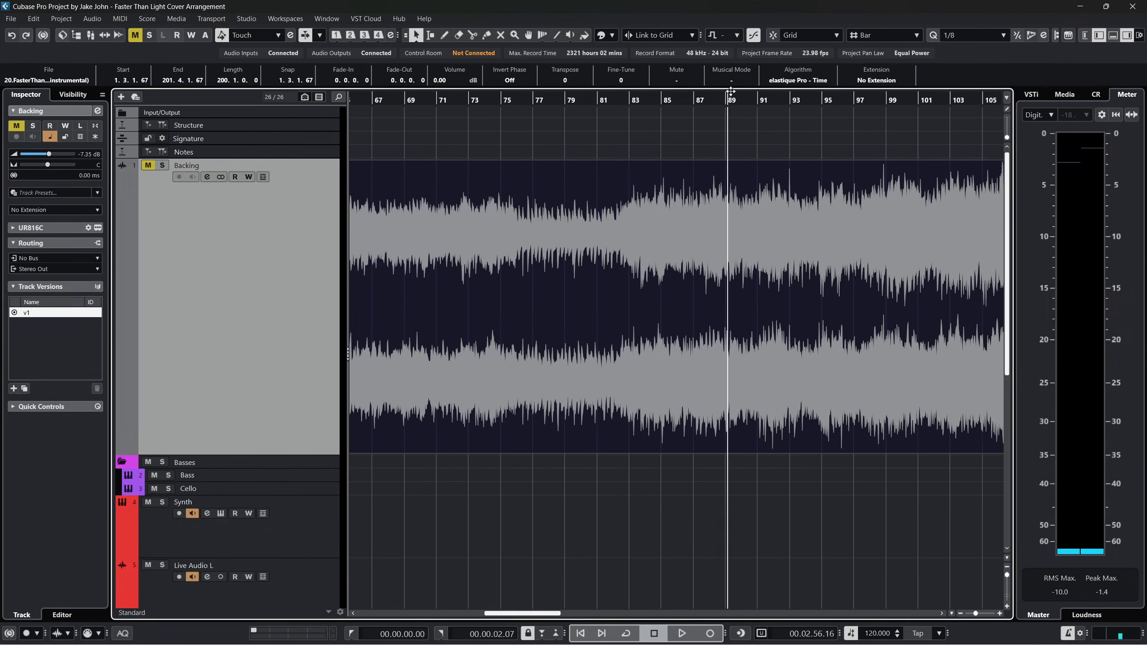
left_click_drag(730, 92, 628, 119)
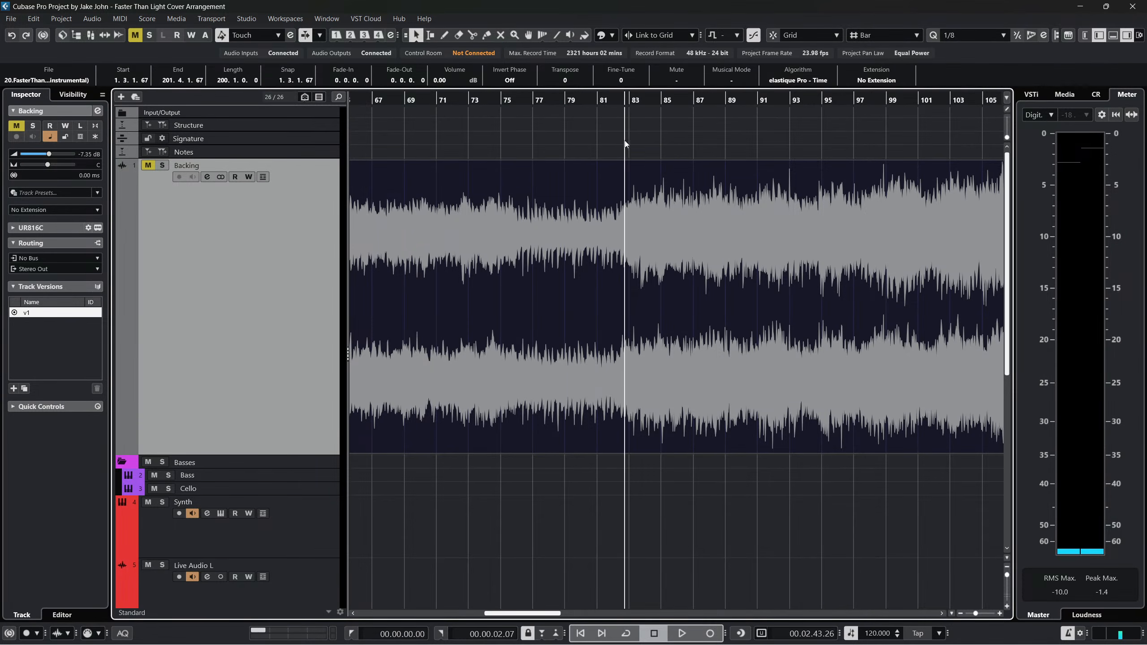
Enlarge the Backing track's height and shift its clip to start at about 1.2.1.101, putting the loud transient exactly on bar 83
key("h")
key("h")
key("h")
key("h")
left_click_drag(726, 218, 713, 221)
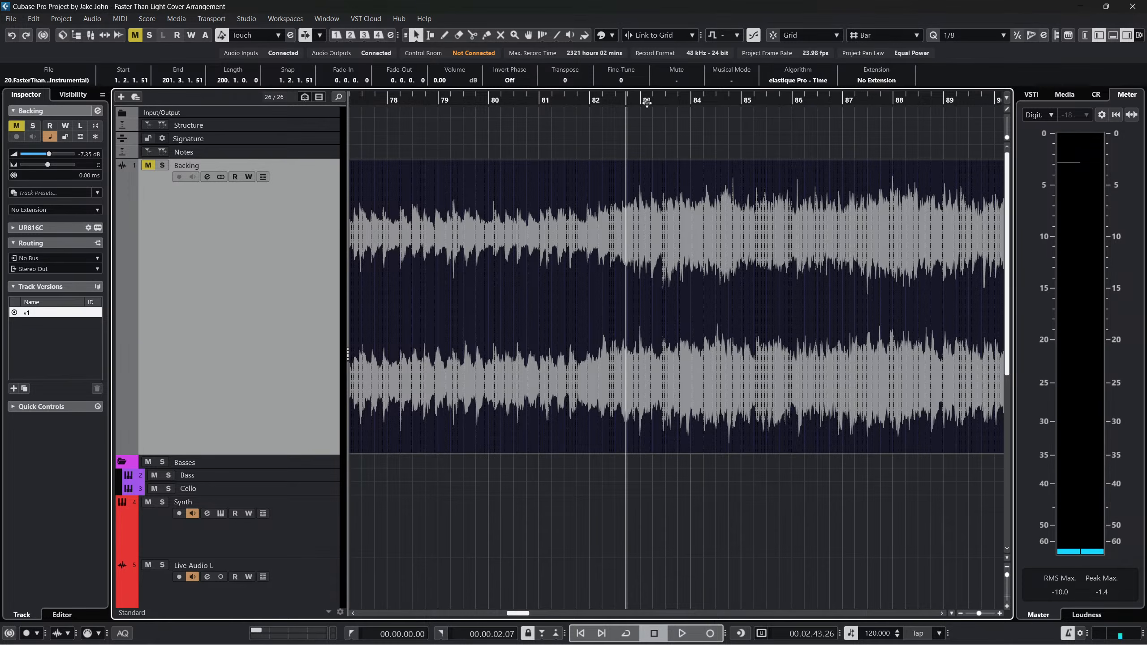
left_click_drag(647, 102, 607, 127)
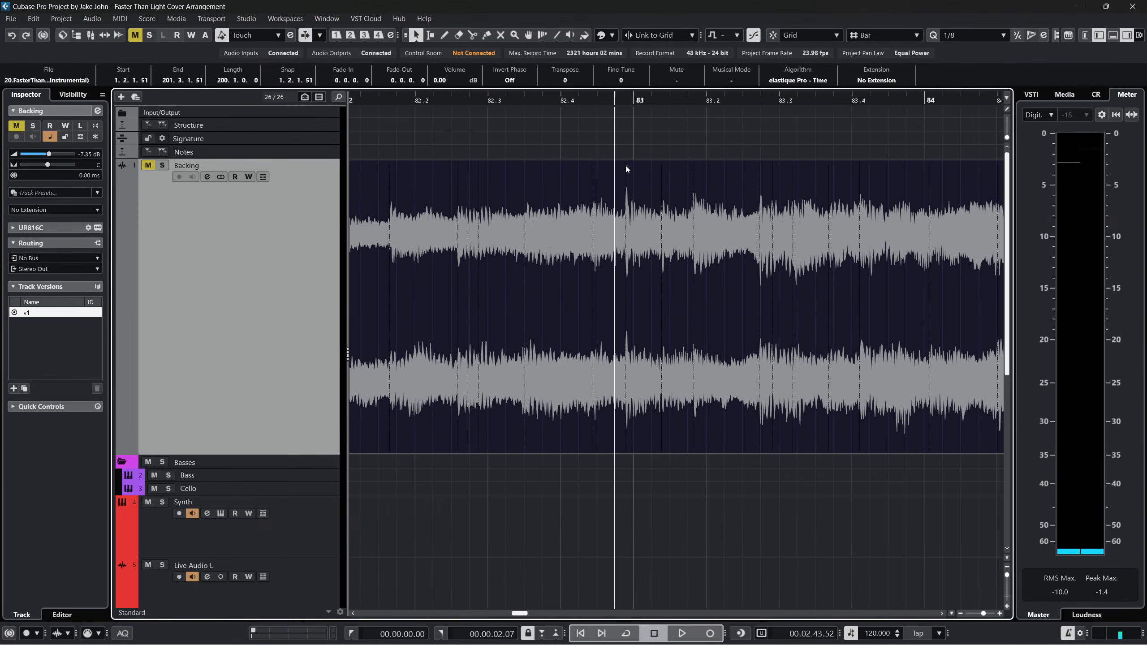
left_click_drag(656, 210, 662, 212)
left_click_drag(622, 97, 613, 135)
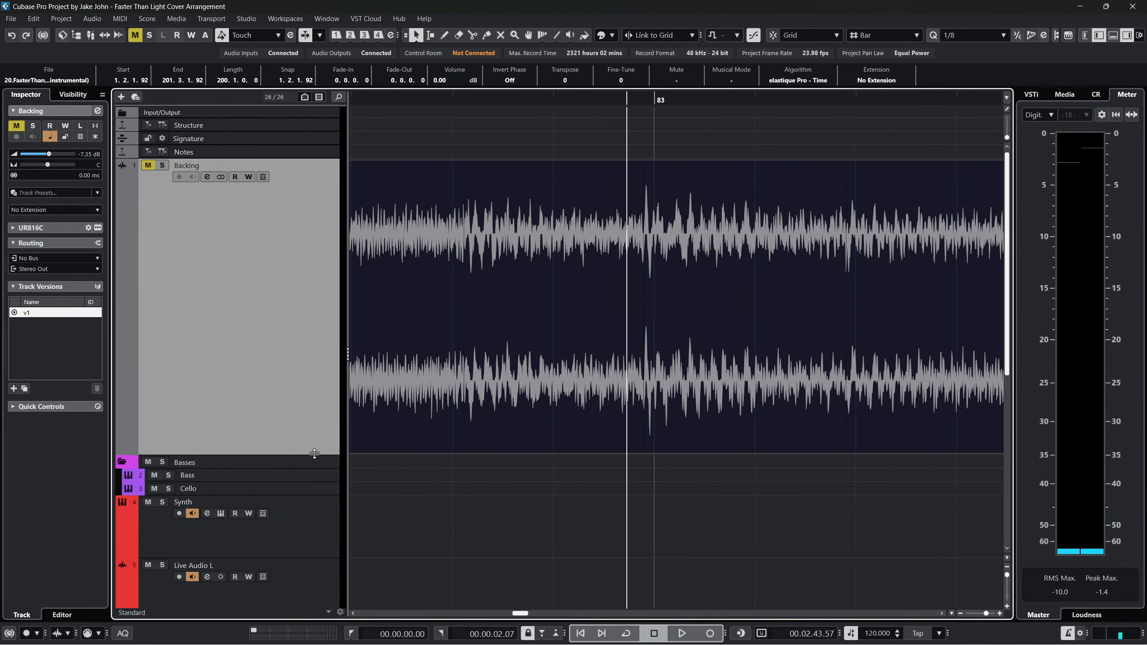
left_click_drag(314, 453, 313, 560)
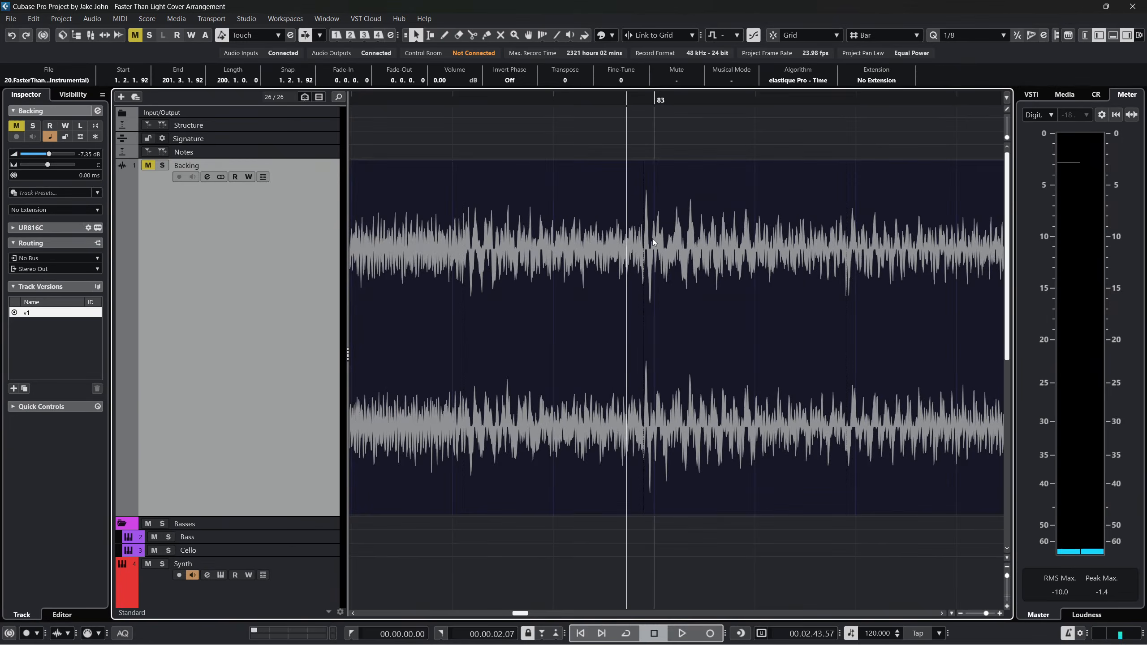
left_click_drag(652, 238, 655, 239)
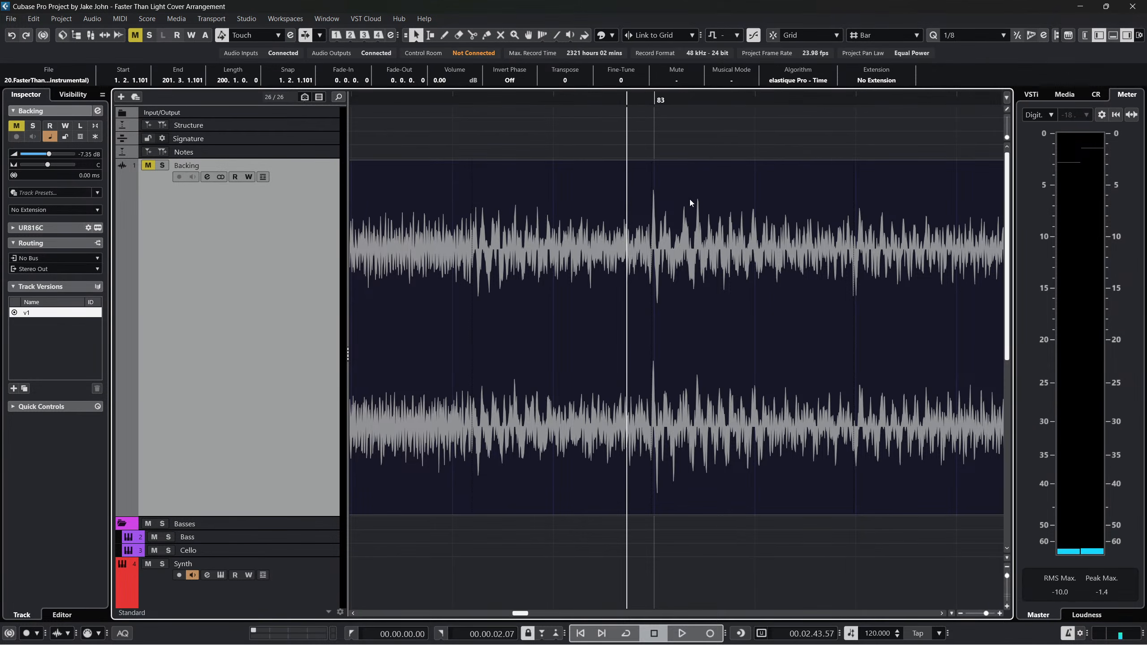
Play the Backing track from just before bar 83, and replay it starting exactly at bar 83
mouse_move(645, 102)
left_mouse_down()
mouse_move(644, 90)
mouse_move(641, 111)
left_mouse_up()
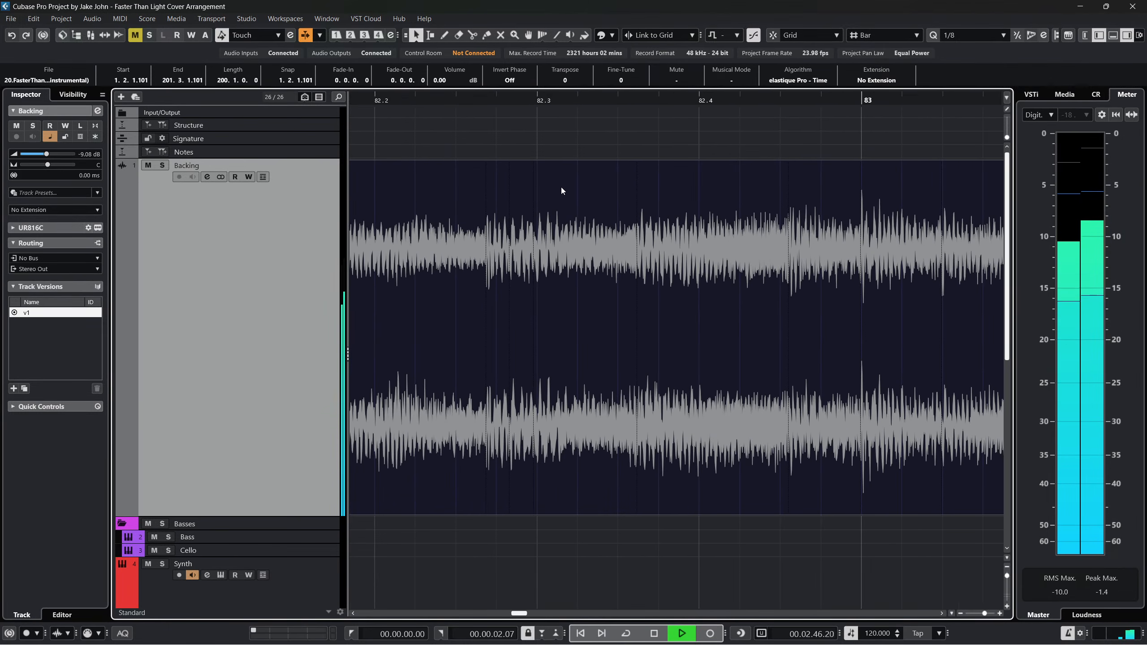
key("space")
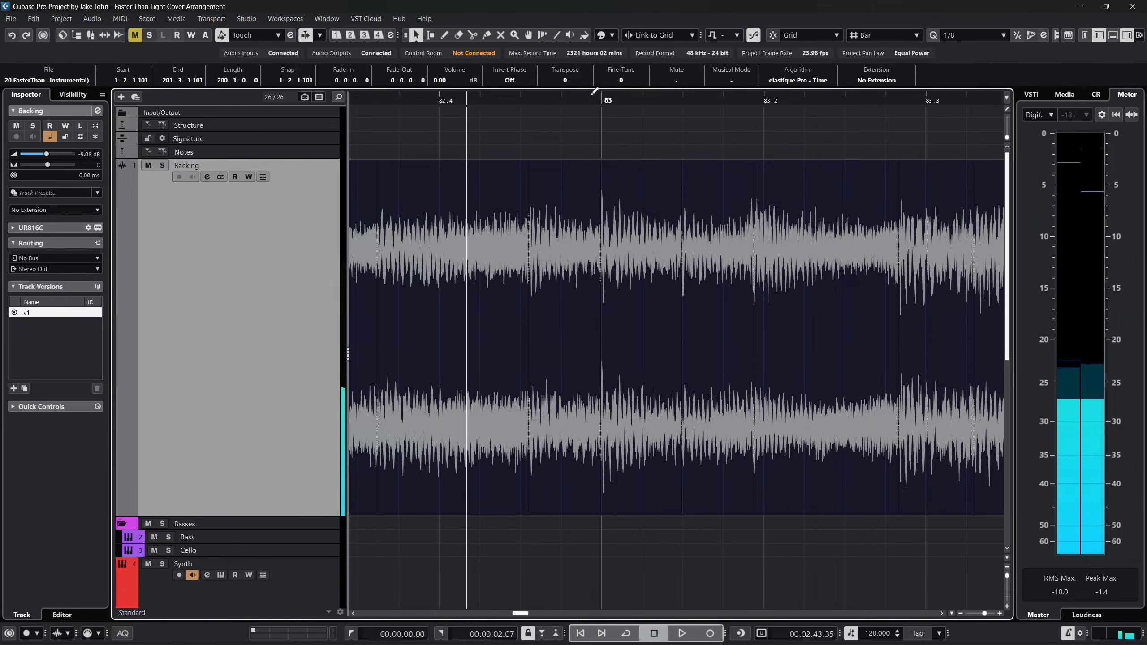
left_click_drag(582, 101, 601, 102)
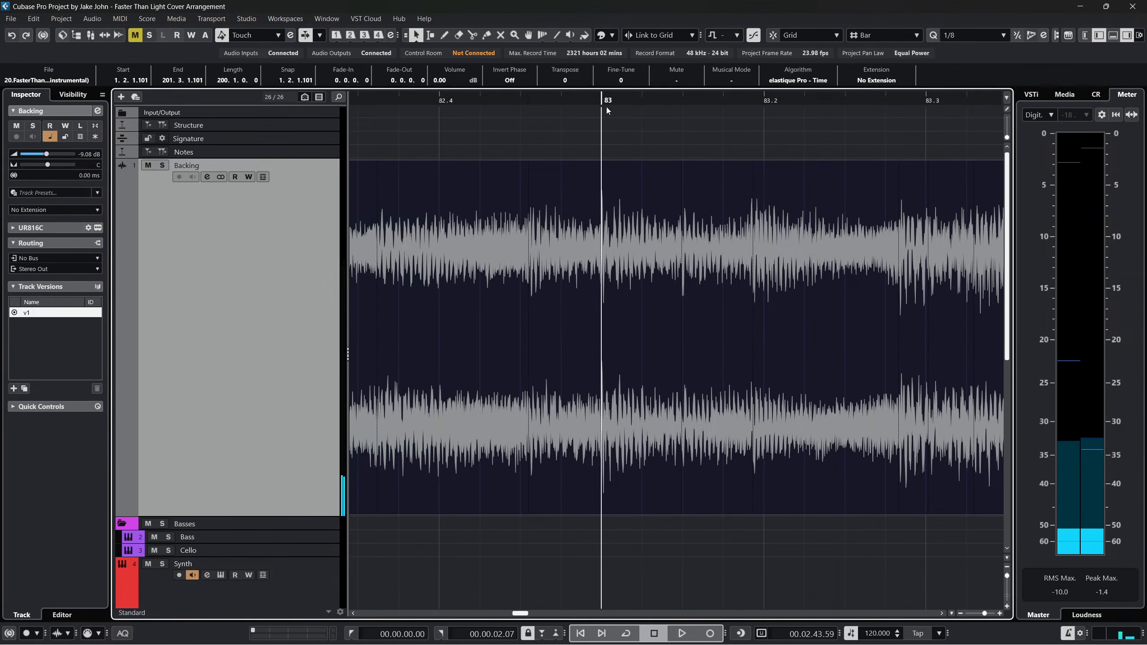
key("space")
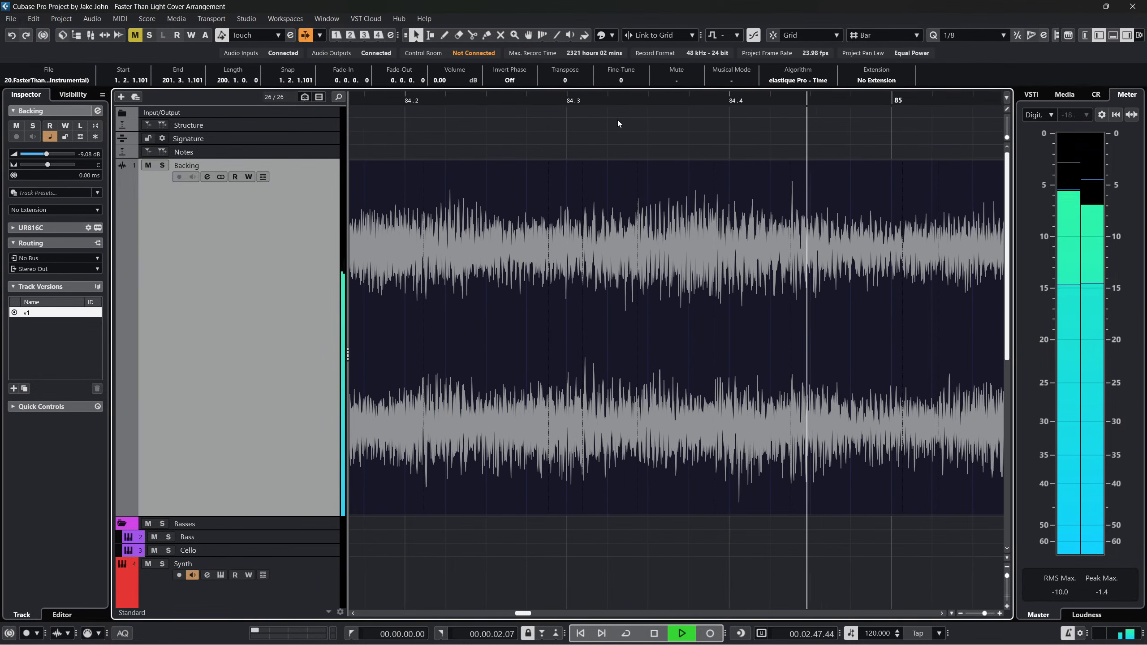
key("space")
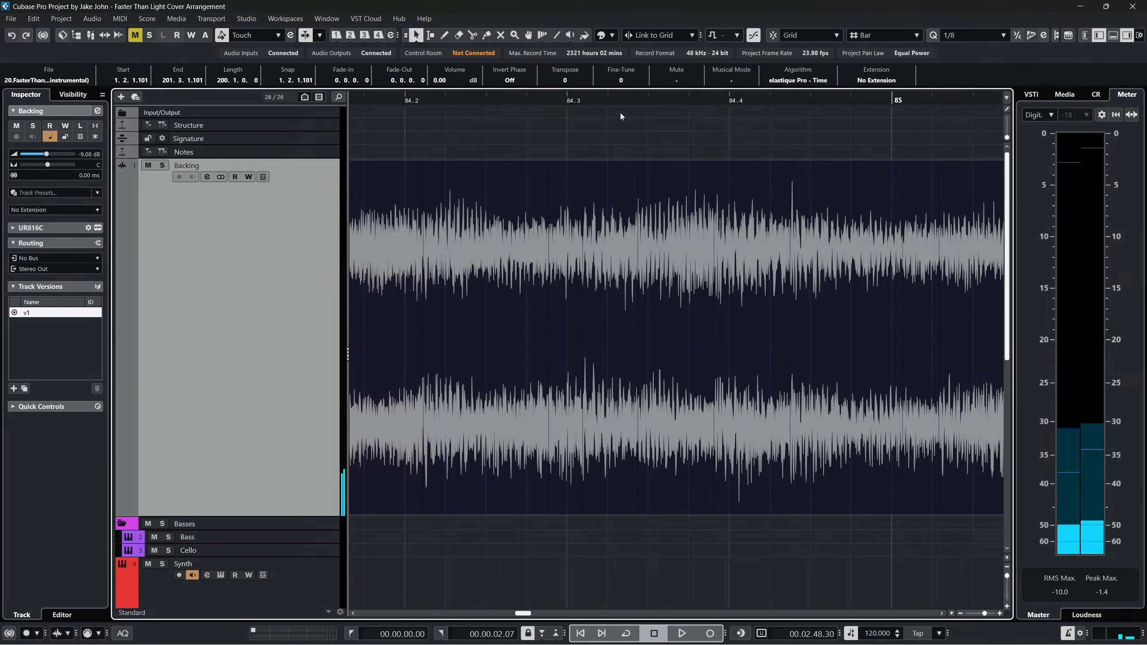
Place the playback cursor shortly before beat 83.3 and try raising the project tempo to 135 BPM
scroll(587, 117, "left", 2)
scroll(590, 123, "left", 3)
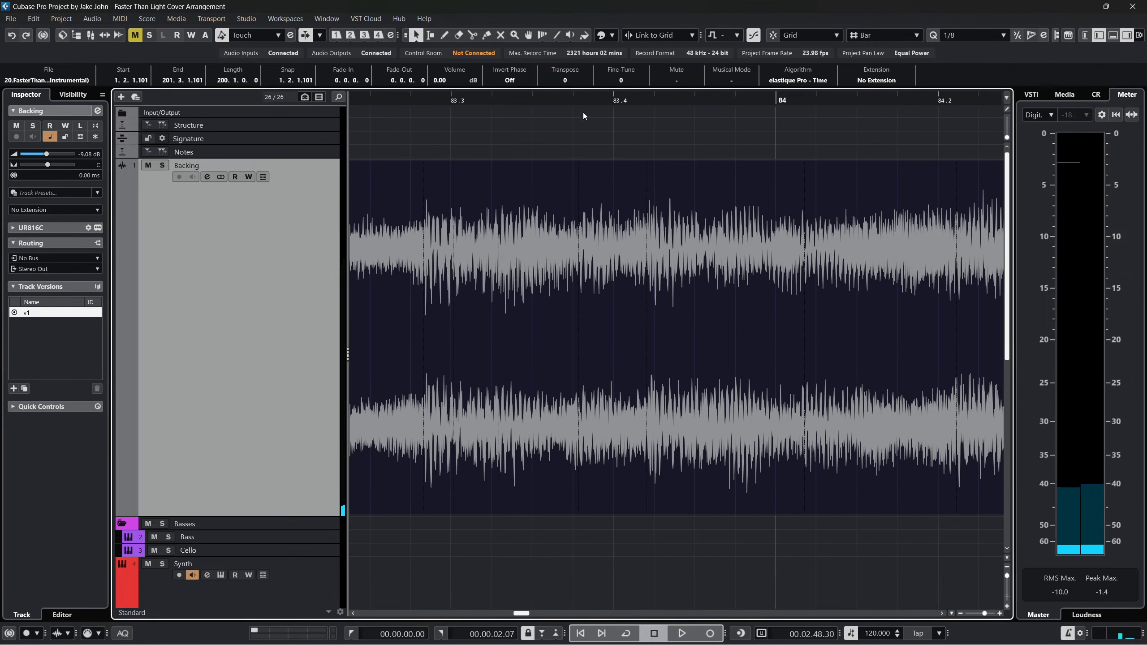
left_click_drag(460, 99, 377, 53)
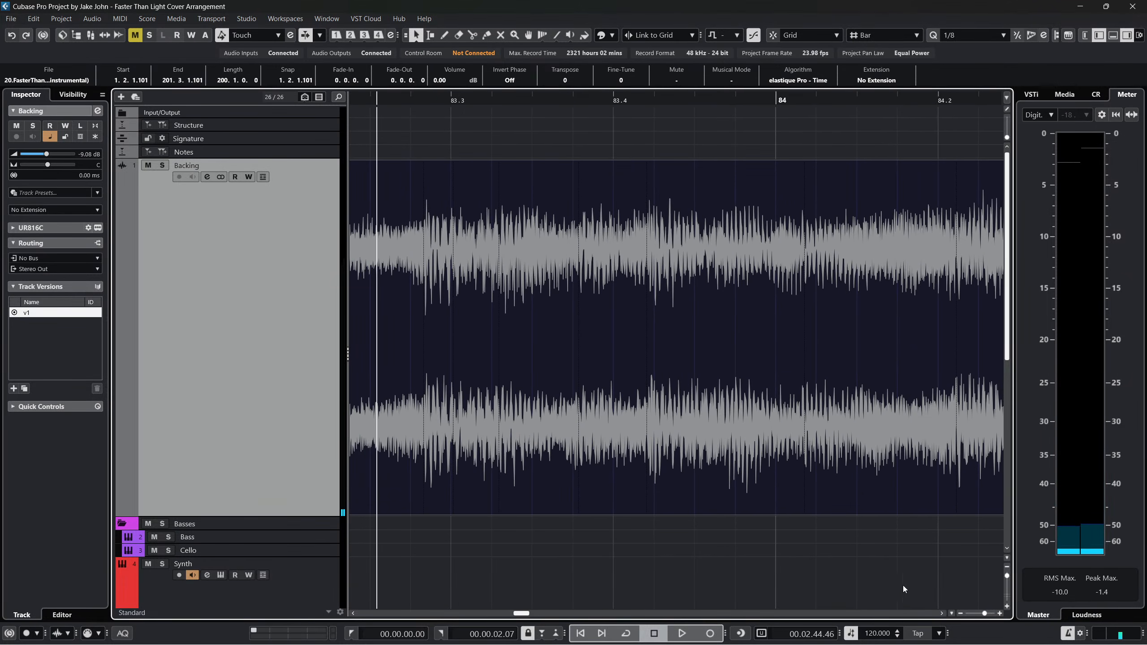
scroll(885, 636, "up", 10)
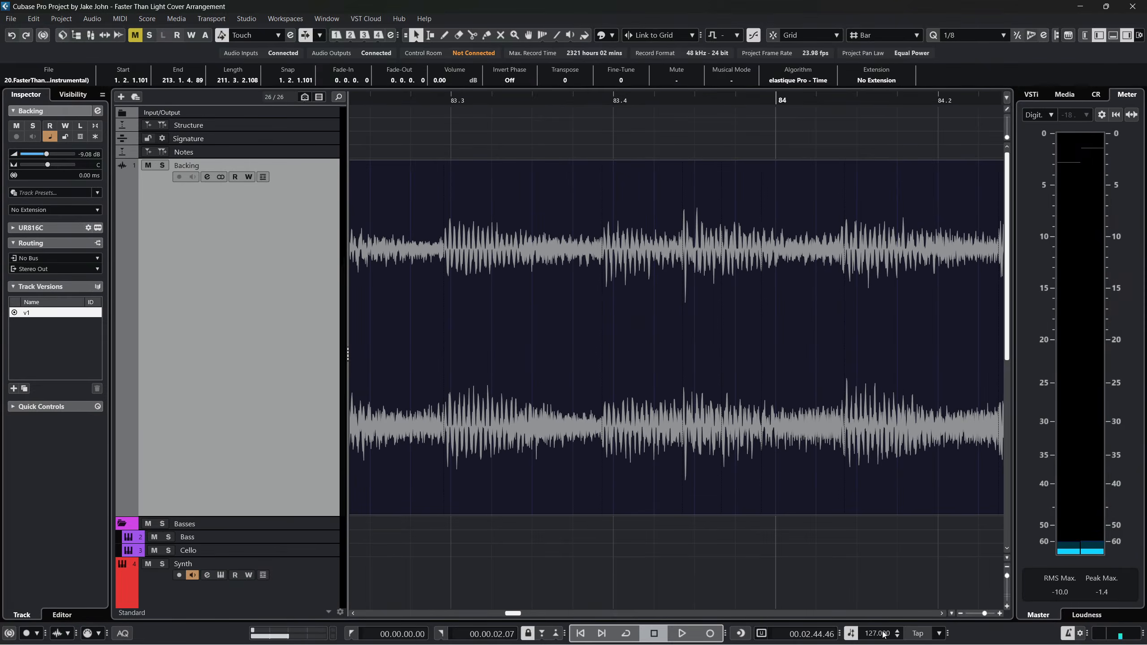
scroll(884, 633, "up", 5)
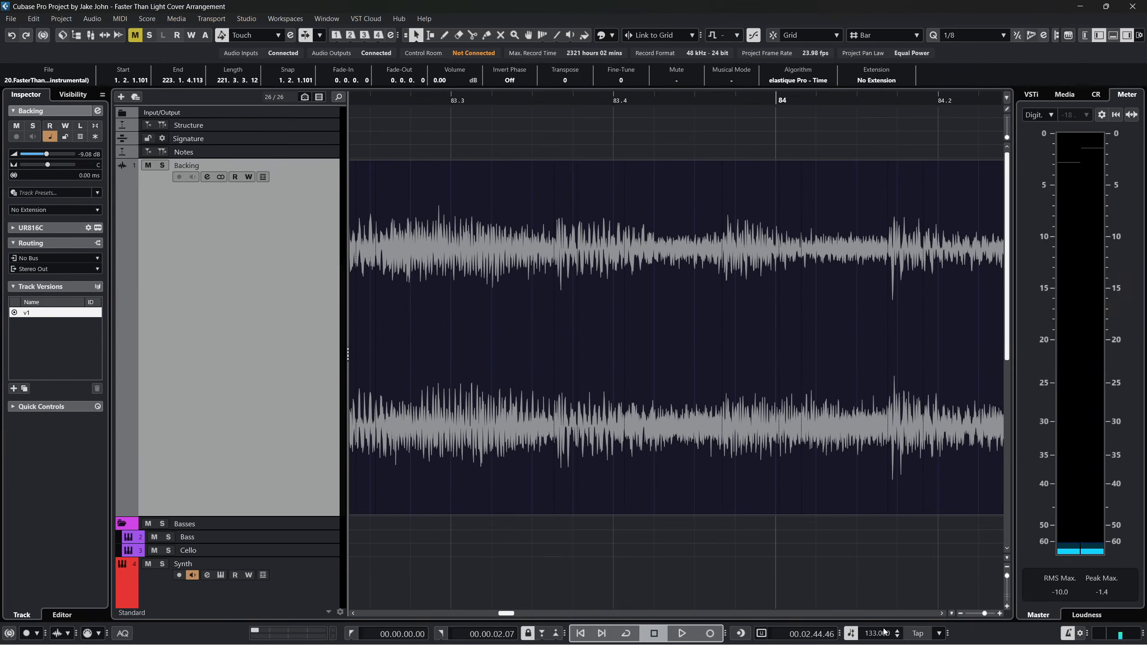
Examine how the Backing waveform lines up with the bar grid around bars 81 to 87 at the raised tempo
left_click(644, 101)
key("g")
key("g")
key("g")
key("g")
key("g")
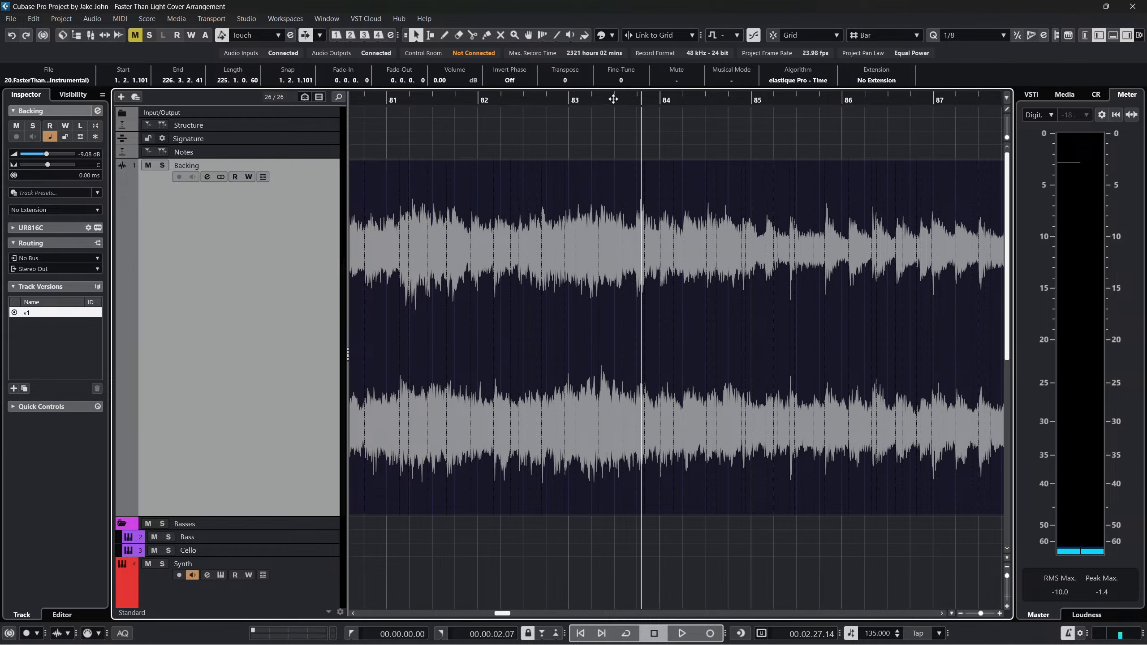
left_click_drag(613, 99, 625, 68)
left_click(697, 101)
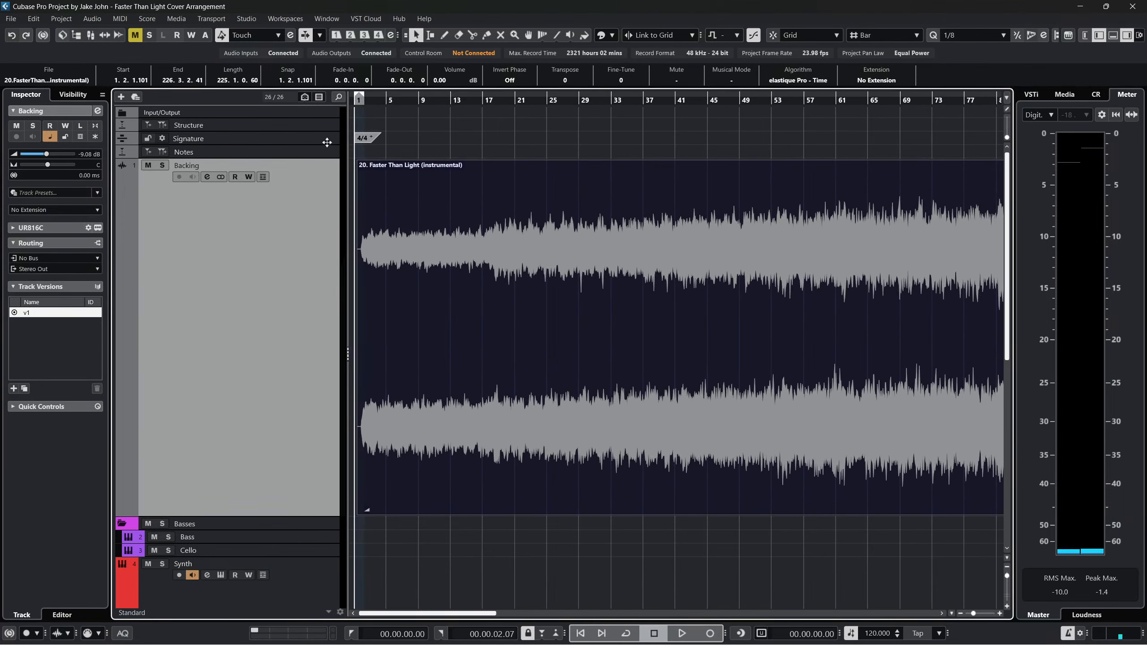
Place the playback cursor at bar 2 near the song's start and set the project tempo back to 120 BPM
key("h")
key("h")
key("h")
key("h")
key("h")
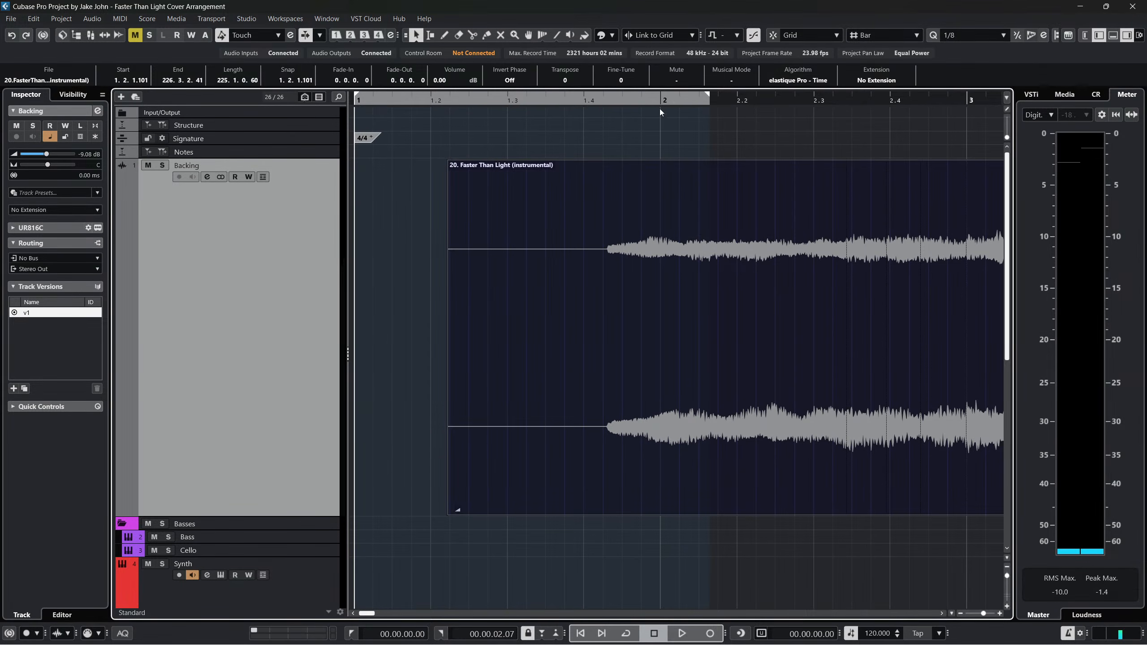
left_click(656, 100)
scroll(886, 634, "down", 16)
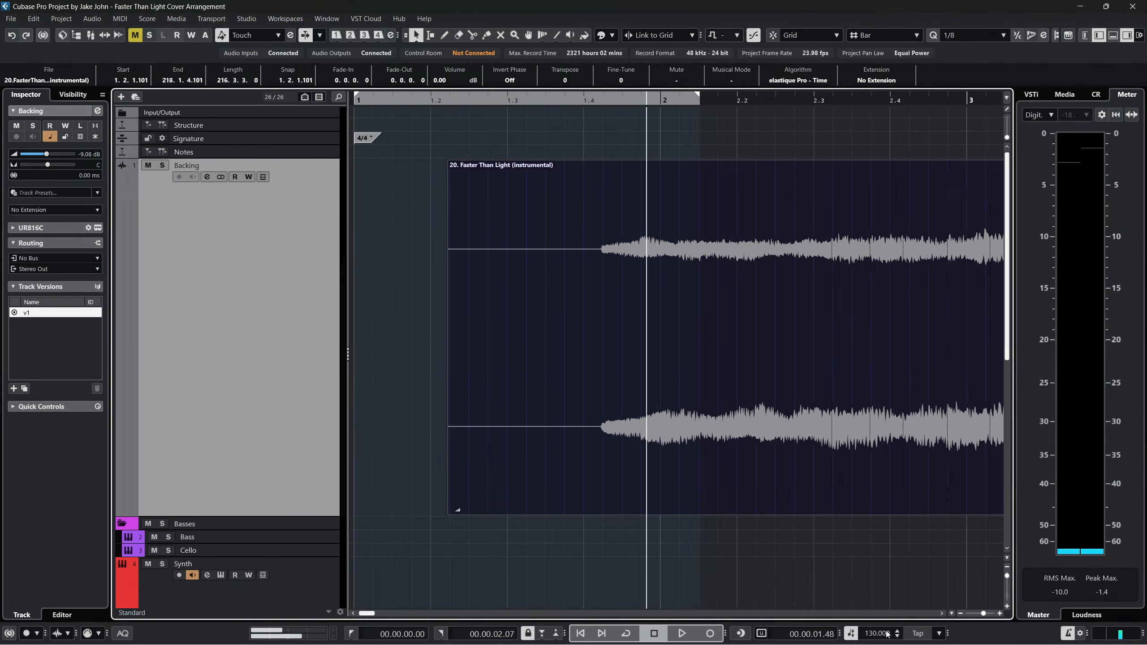
scroll(886, 633, "up", 1)
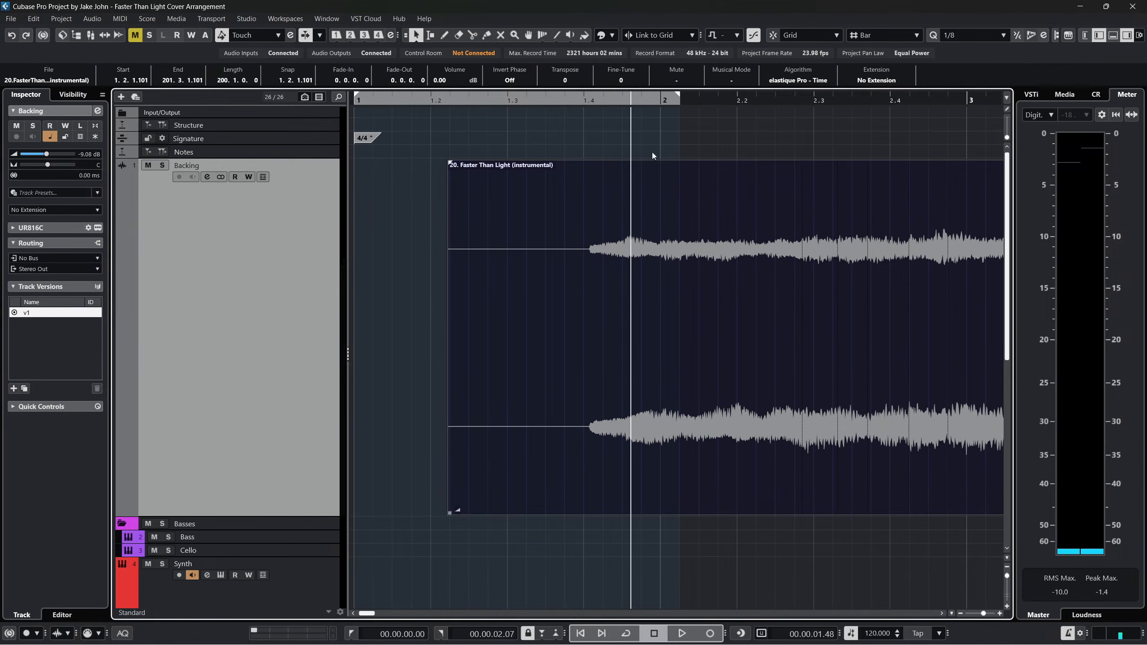
Move the Backing clip to start at about 1.3.1.61 so its first sound falls on bar 2, and set the right locator to 00.00.00.38
left_click_drag(688, 254, 754, 243)
left_click(660, 98)
left_click_drag(678, 96, 461, 94)
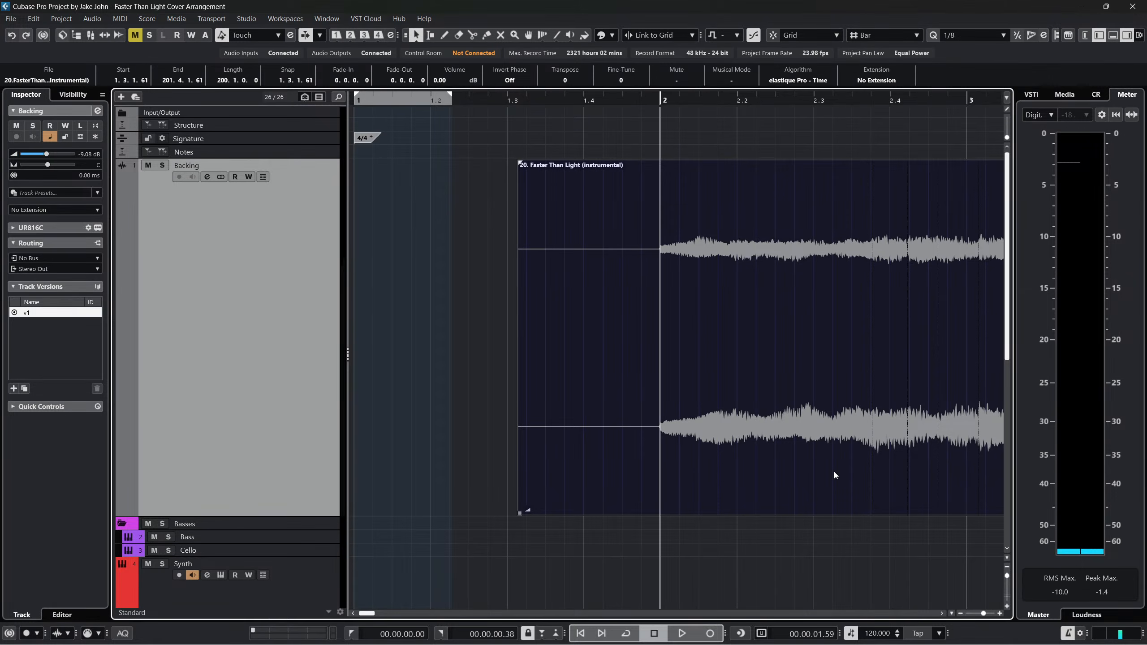
Play the realigned Backing track from bar 2 through its opening bars
scroll(834, 475, "right", 3)
scroll(618, 453, "left", 3)
key("space")
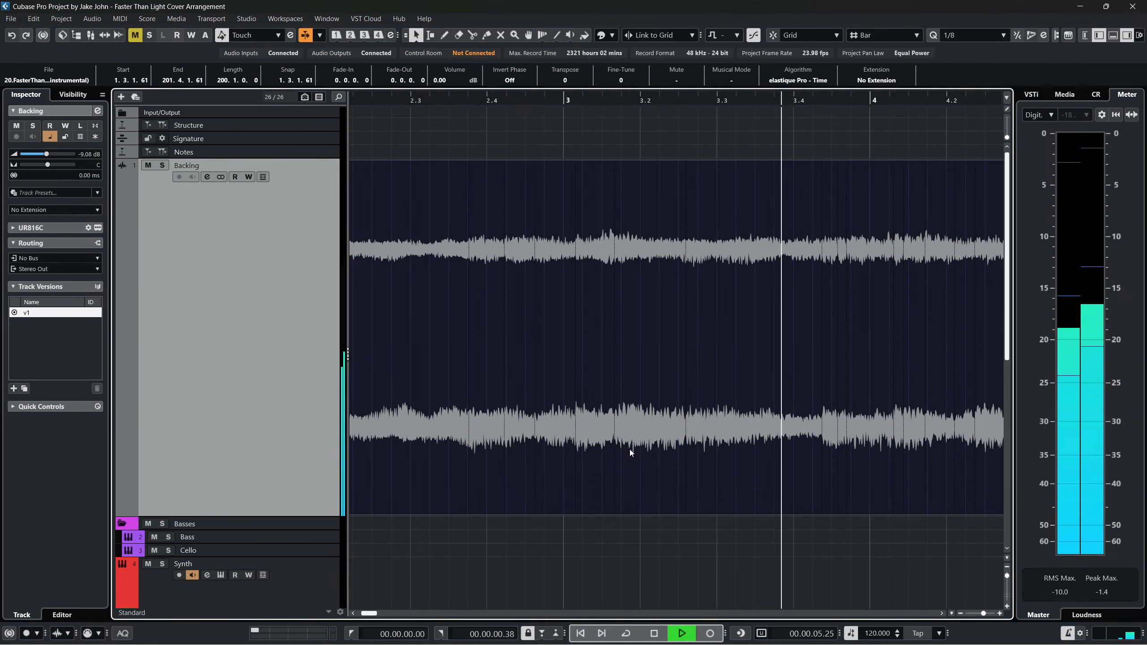
scroll(629, 449, "left", 4)
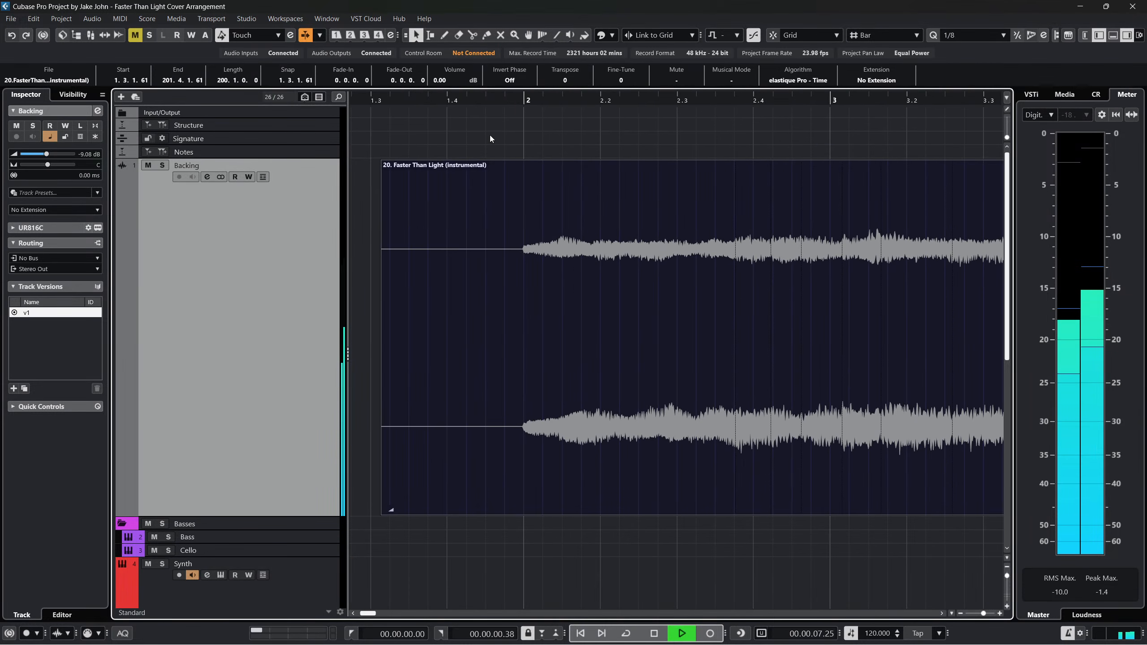
key("space")
Return to bar 2 and replay the first beats of the Backing track several times to check the downbeat
left_click_drag(517, 102, 523, 128)
key("space")
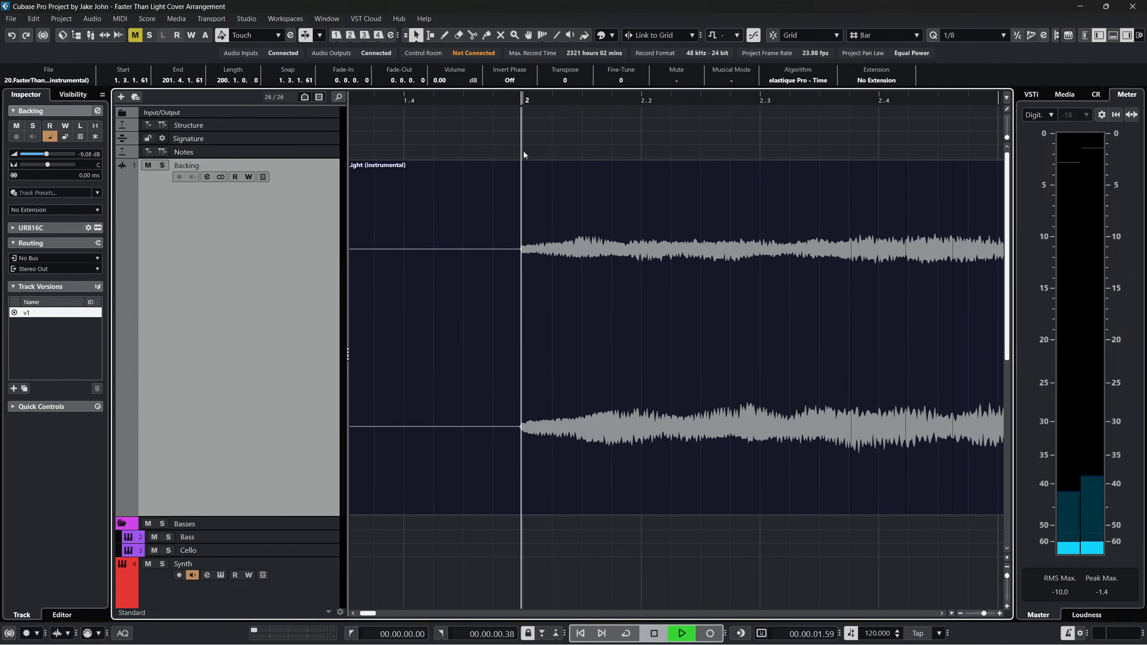
key("space")
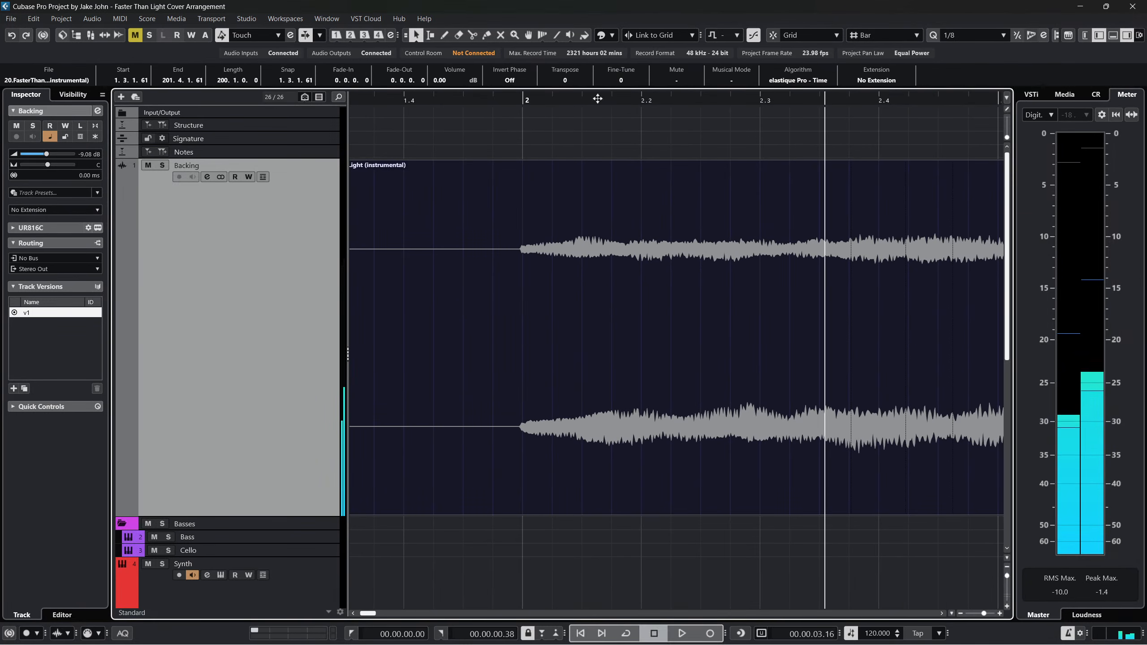
left_click(525, 102)
key("space")
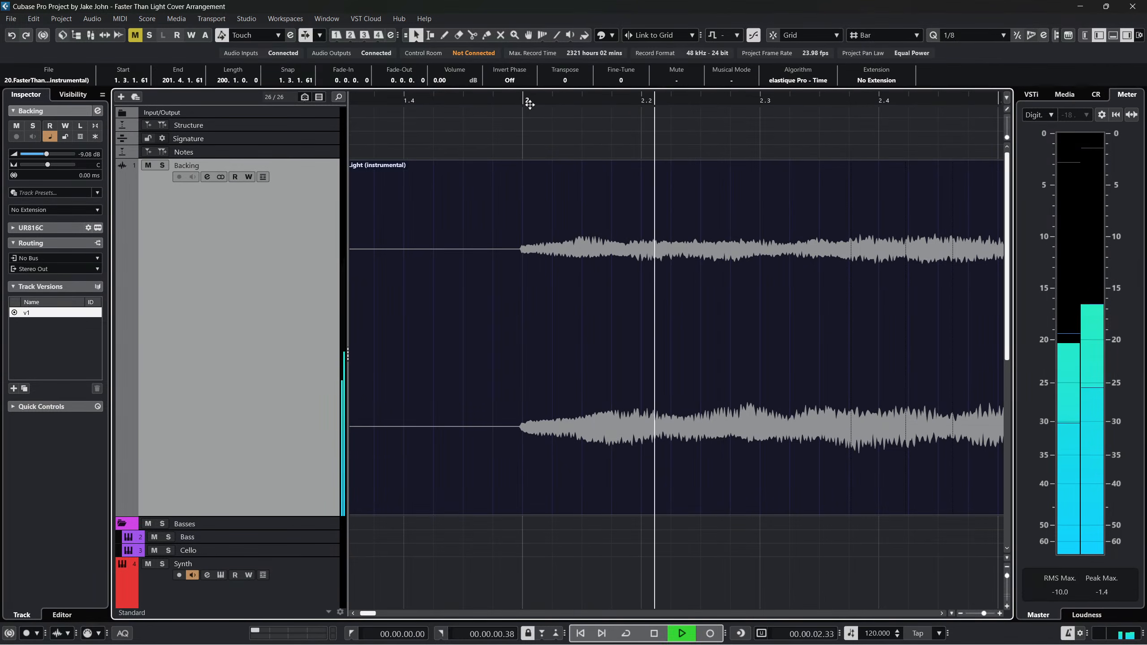
Replay the Backing track from bar 2 with auto-scroll turned on and stop playback in bar 3
key("space")
left_click(520, 104)
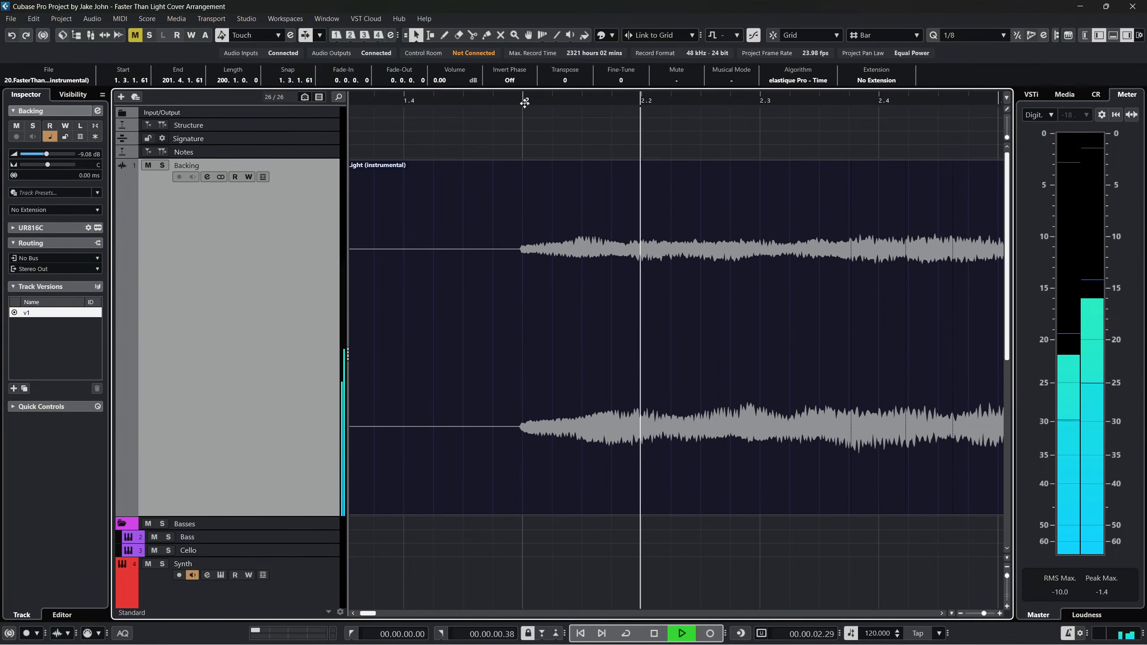
key("space")
key("space")
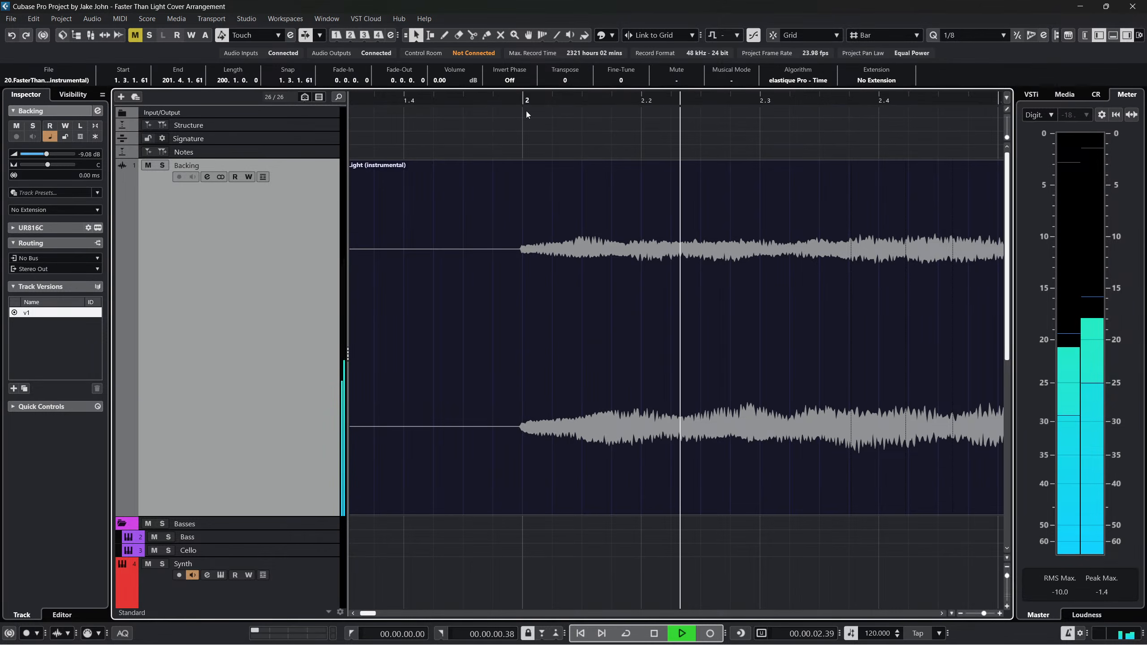
key("f")
scroll(596, 187, "right", 1)
key("space")
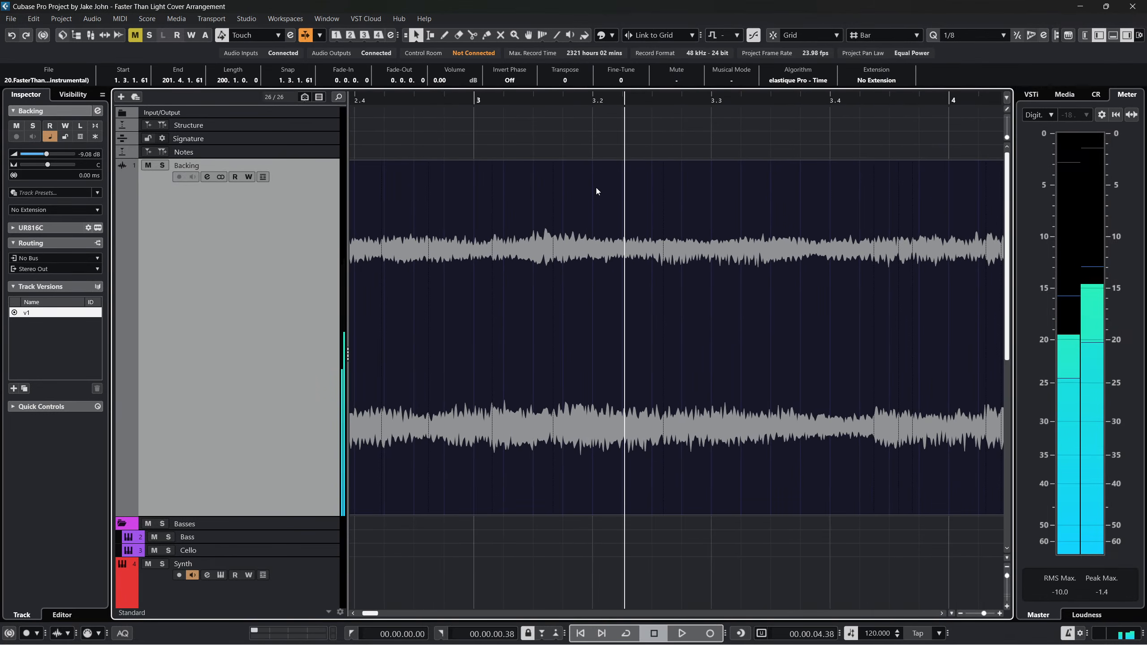
Test a project tempo of 115 BPM with the Backing clip moved to start at 1.3.1.100, playing from bar 2
scroll(595, 290, "left", 11)
scroll(589, 294, "right", 2)
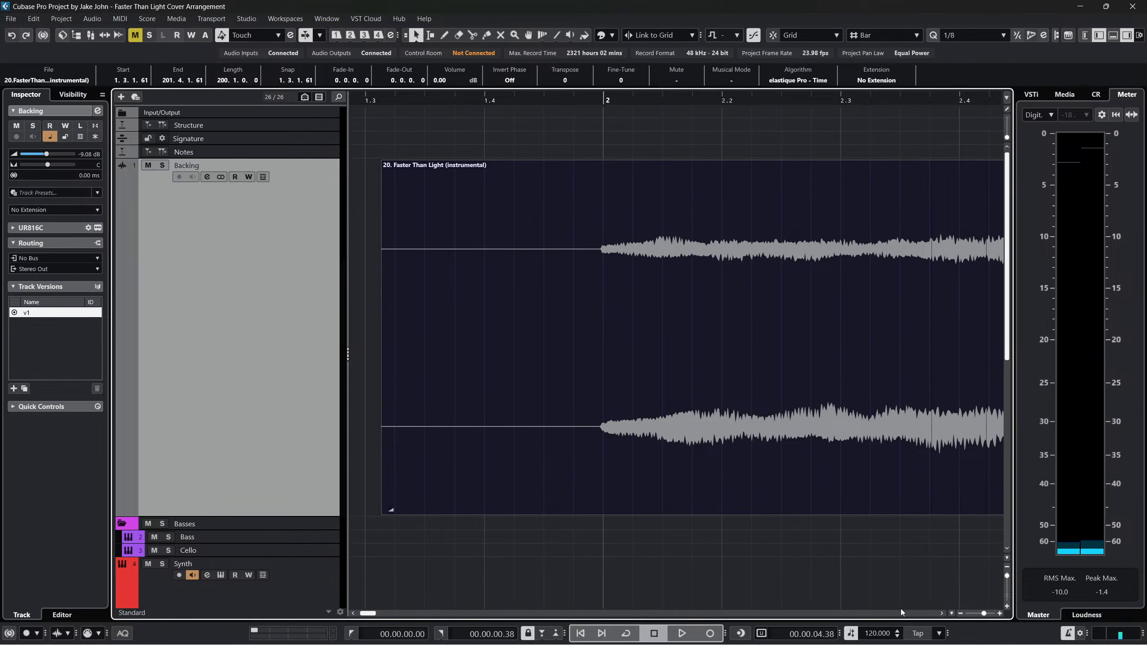
scroll(887, 634, "down", 6)
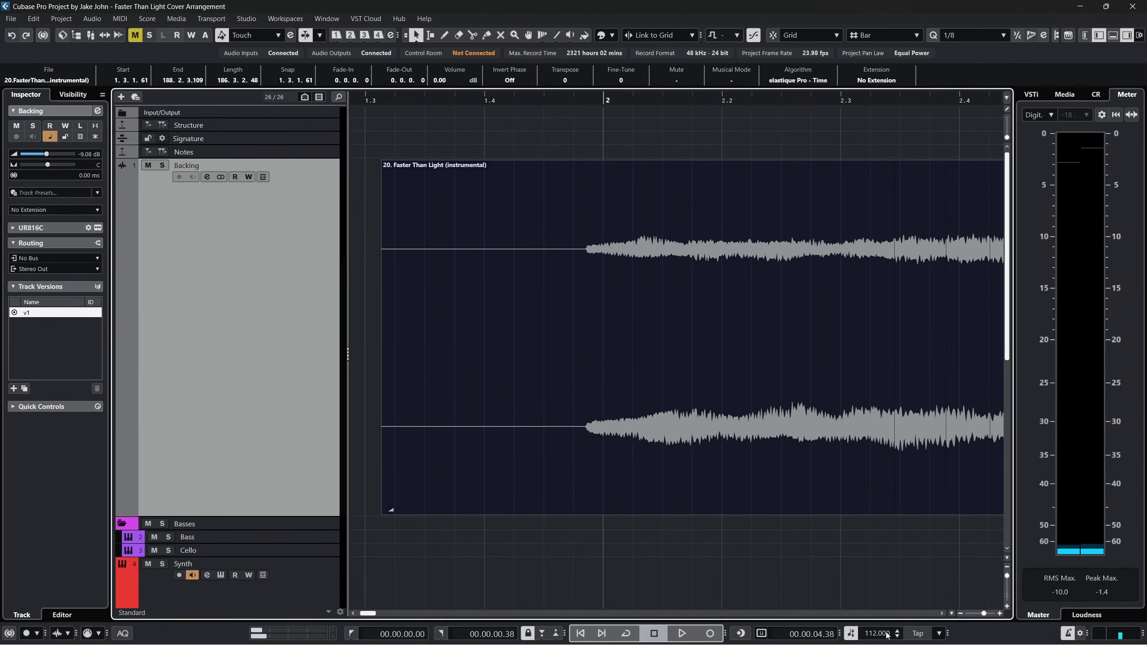
scroll(887, 634, "up", 1)
left_click_drag(613, 322, 627, 319)
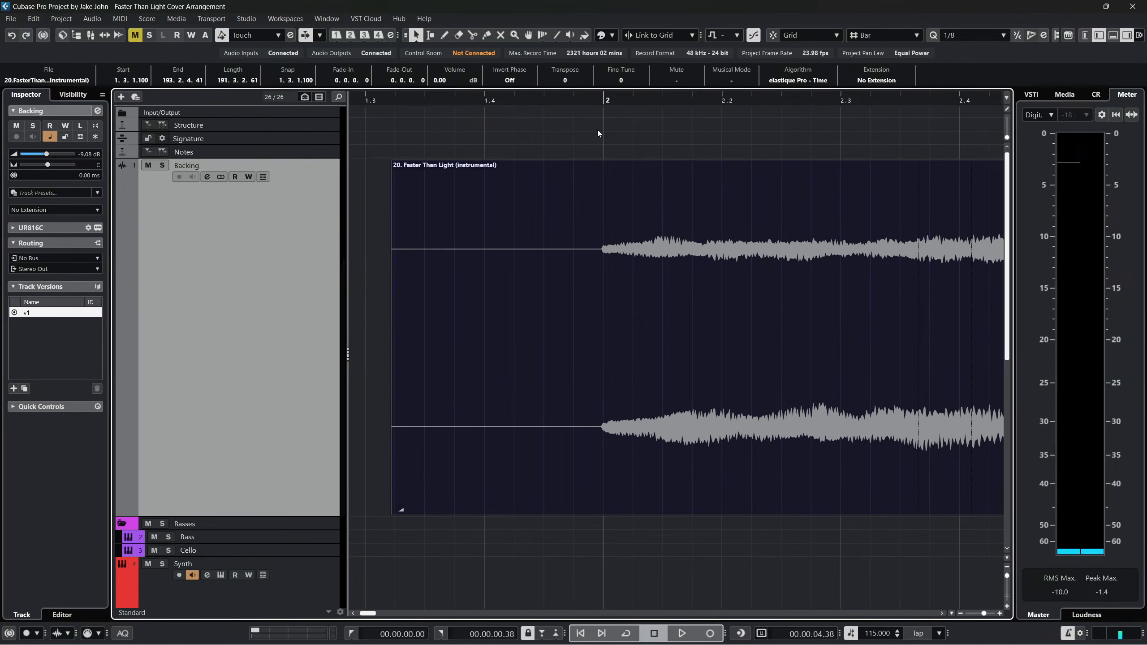
left_click_drag(594, 97, 601, 96)
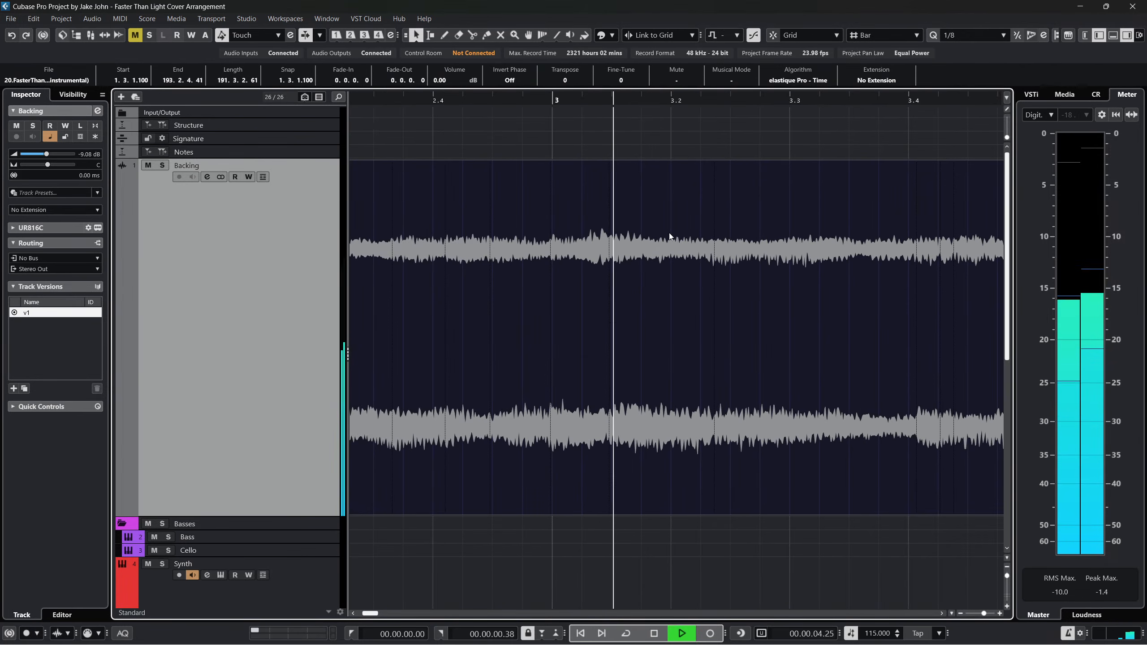
key("space")
Test a project tempo of 120 BPM with the Backing clip moved to start at 1.3.1.73, playing from bar 2
scroll(663, 246, "left", 8)
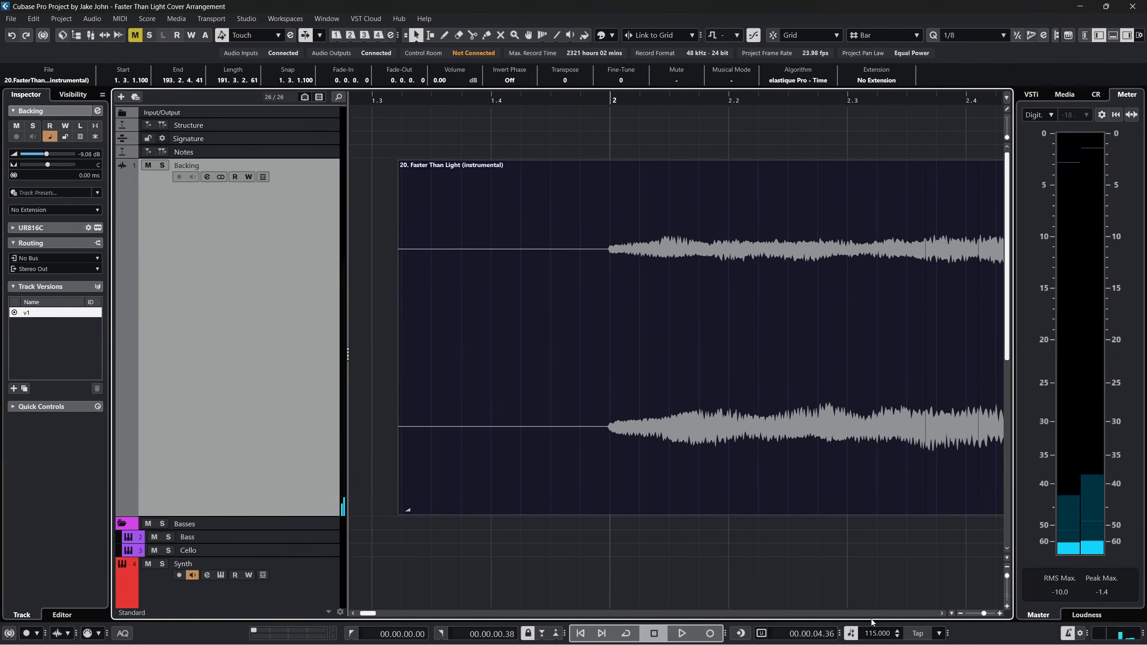
scroll(879, 633, "up", 6)
scroll(879, 634, "down", 1)
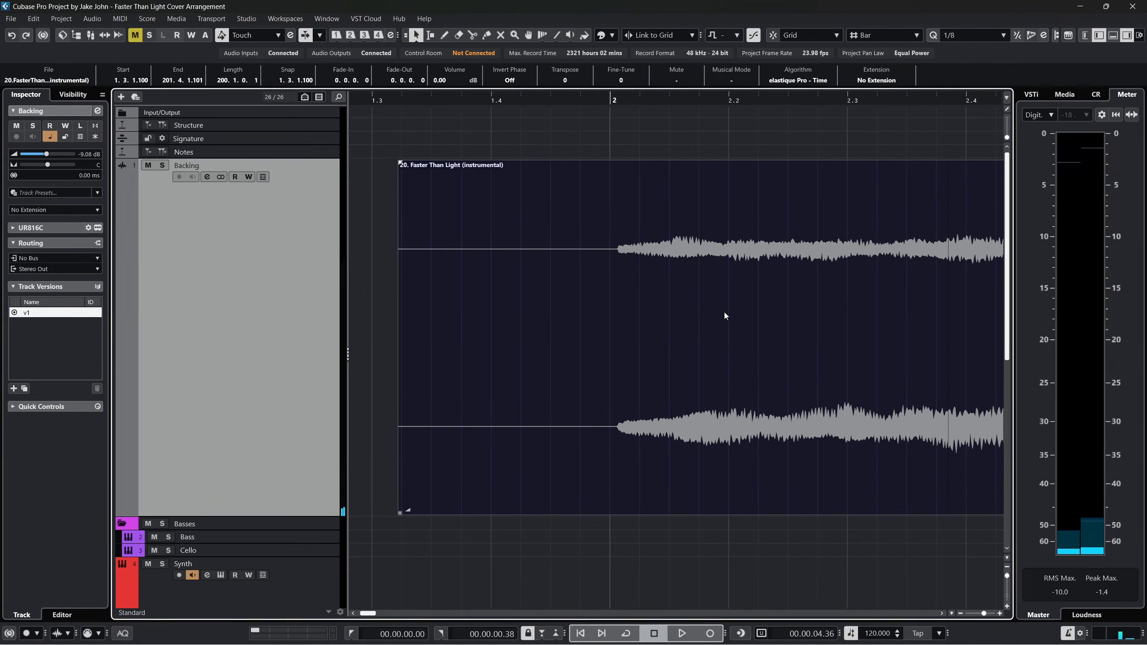
left_click_drag(724, 313, 717, 308)
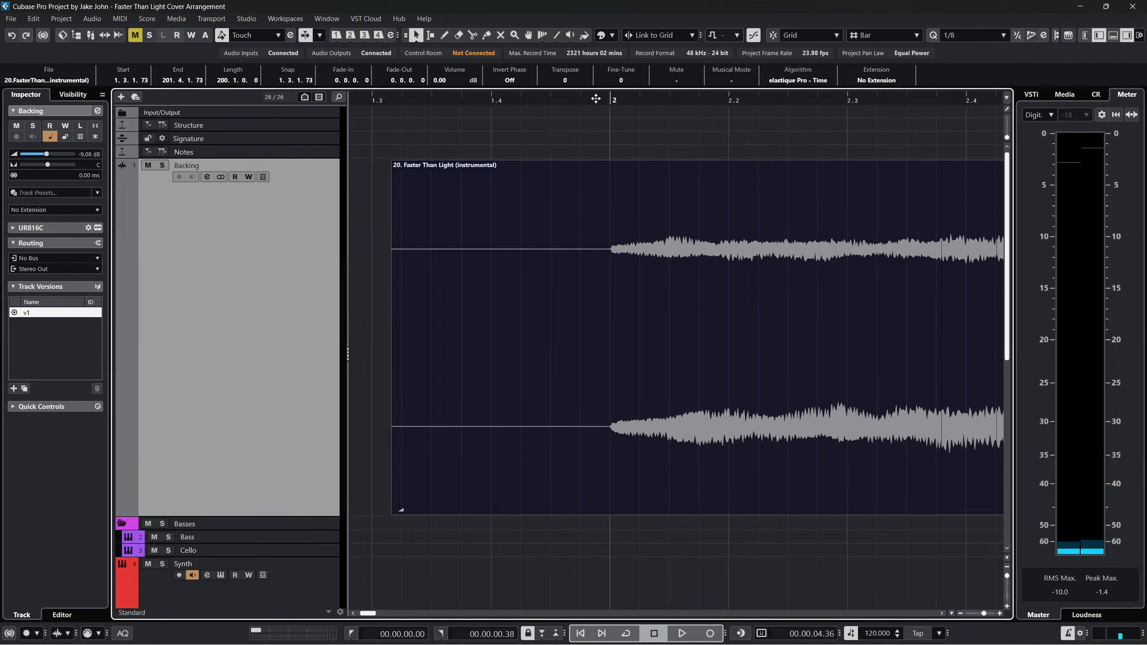
key("space")
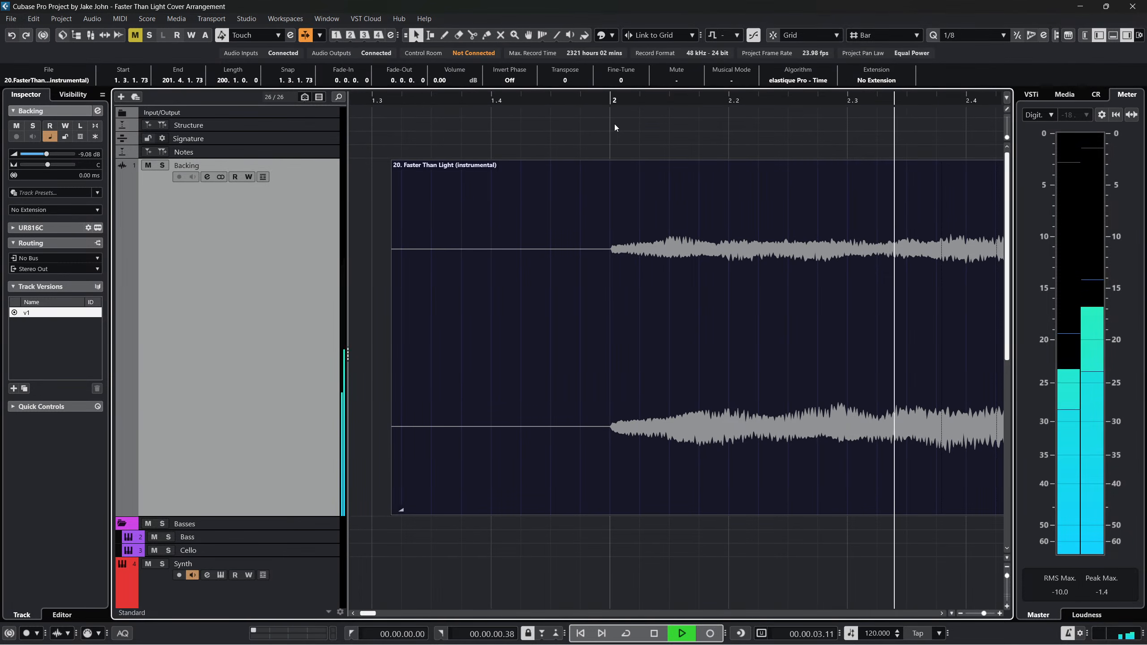
Try a project tempo of 125 BPM with the Backing clip moved to start at 1.3.1.35, playing from bar 2
scroll(891, 631, "up", 5)
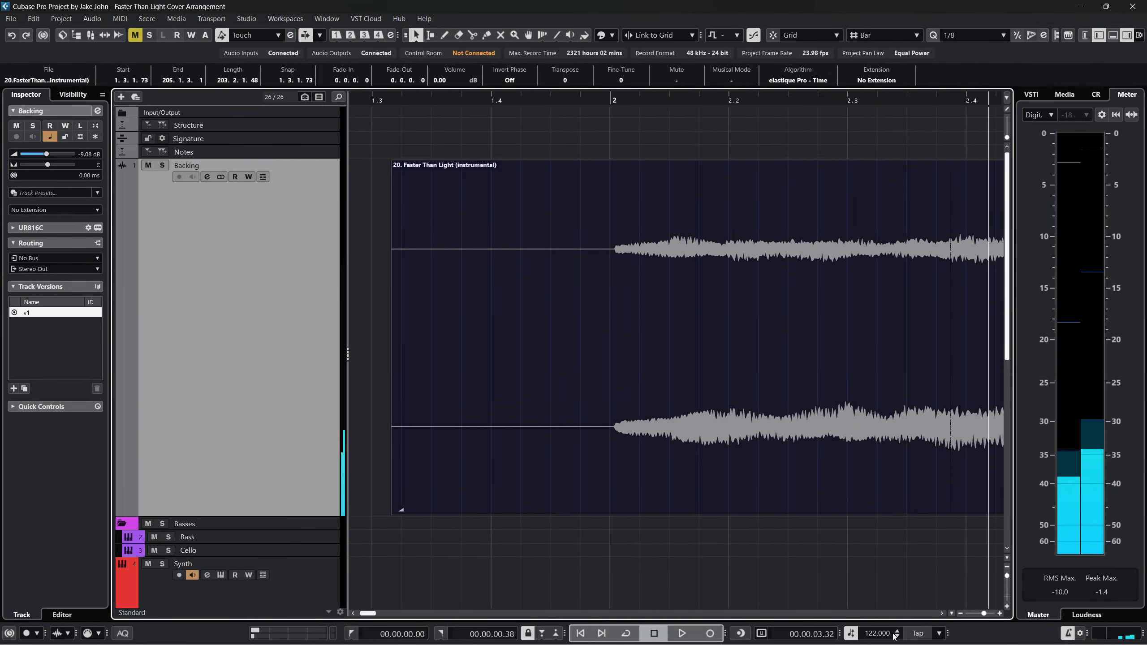
left_click_drag(685, 242, 676, 236)
left_click(601, 102)
key("space")
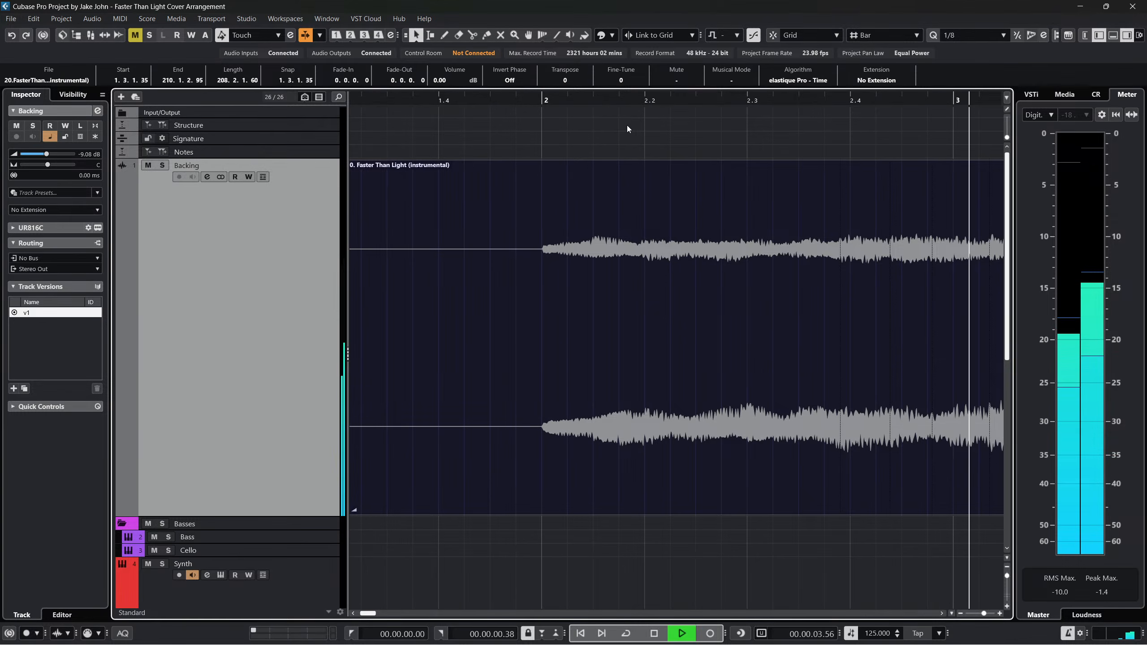
Return to bar 2 and replay the opening beats of the Backing track at 125 BPM
key("space")
left_click(672, 100)
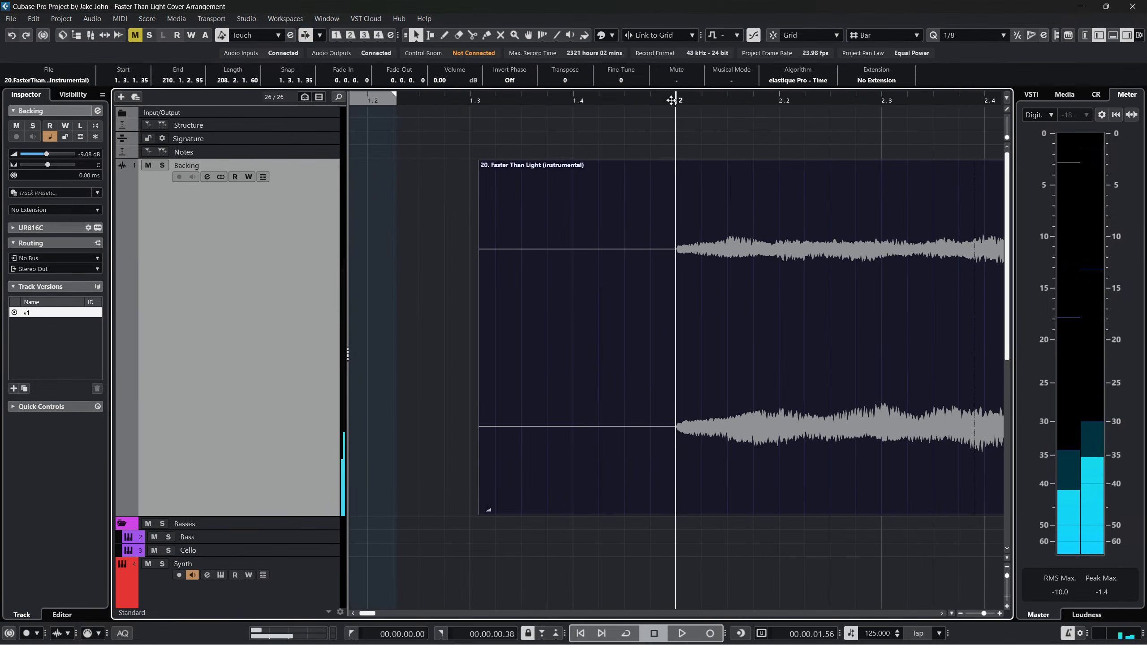
scroll(692, 123, "right", 3)
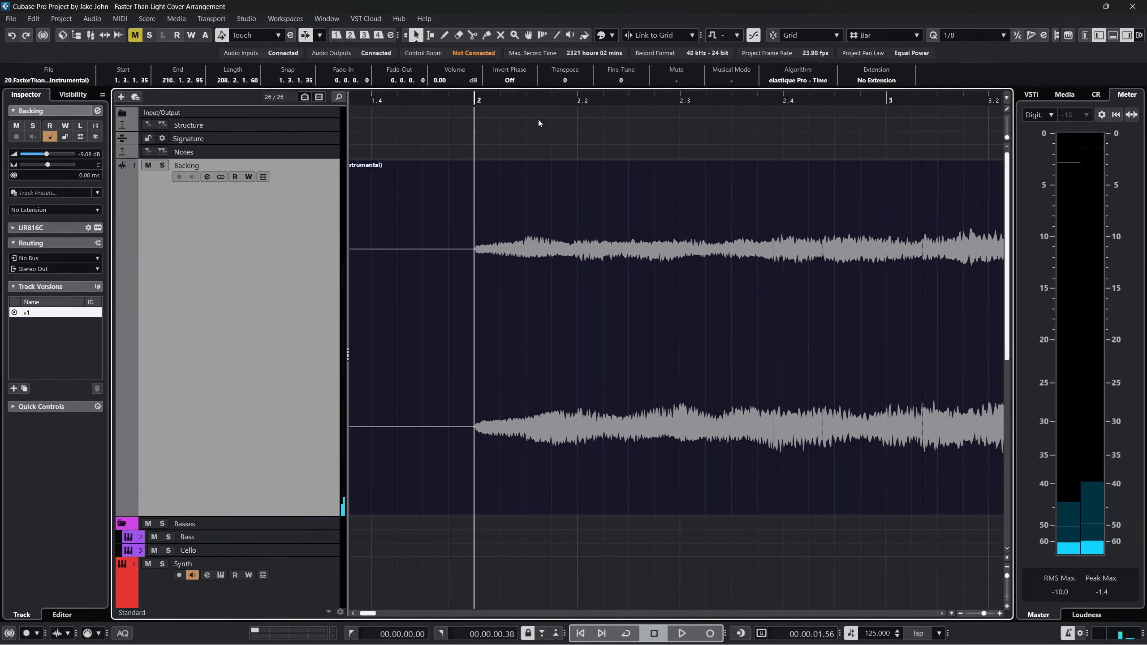
key("space")
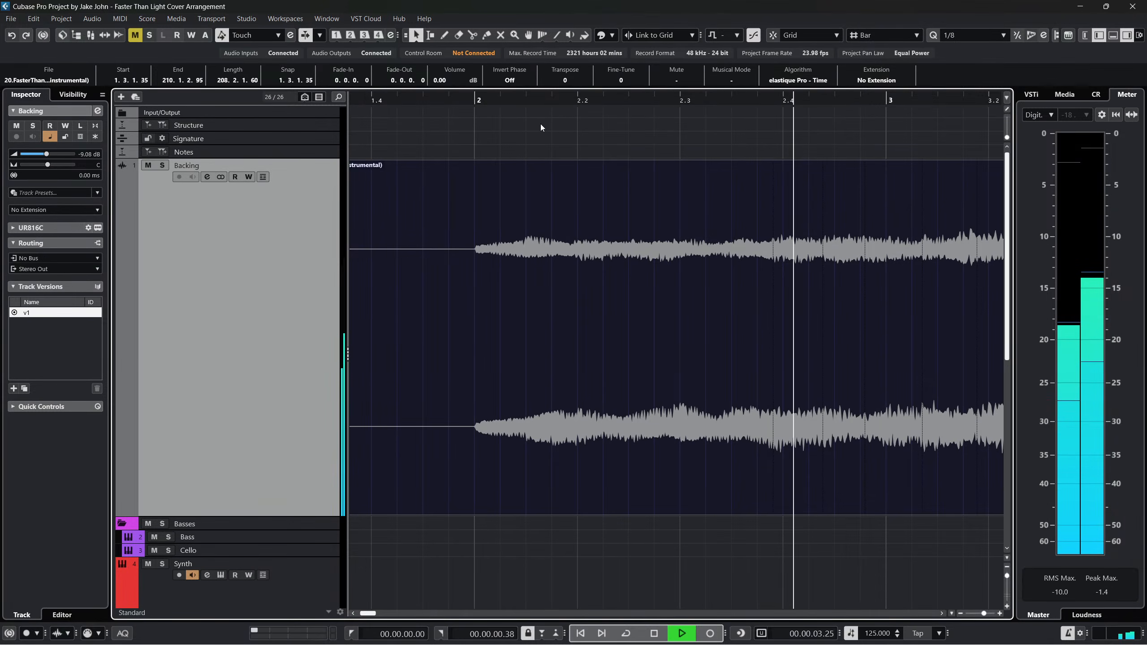
key("space")
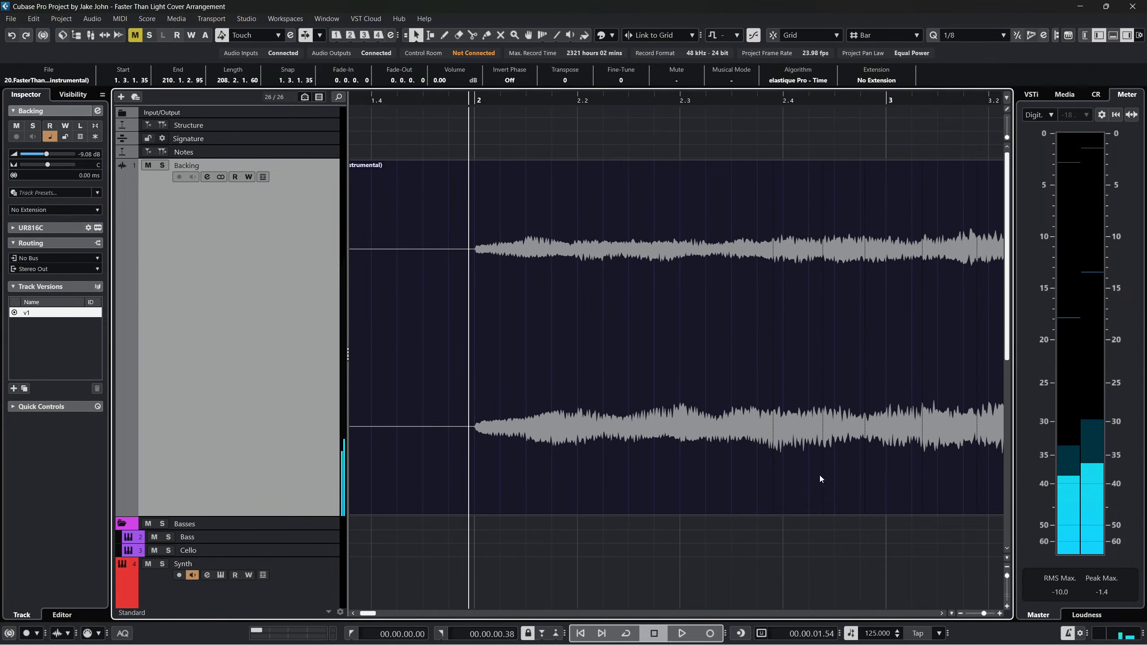
Set the project tempo to 130 BPM and move the Backing clip to start at 1.2.4.114, aligning its first sound with bar 2
scroll(886, 636, "up", 5)
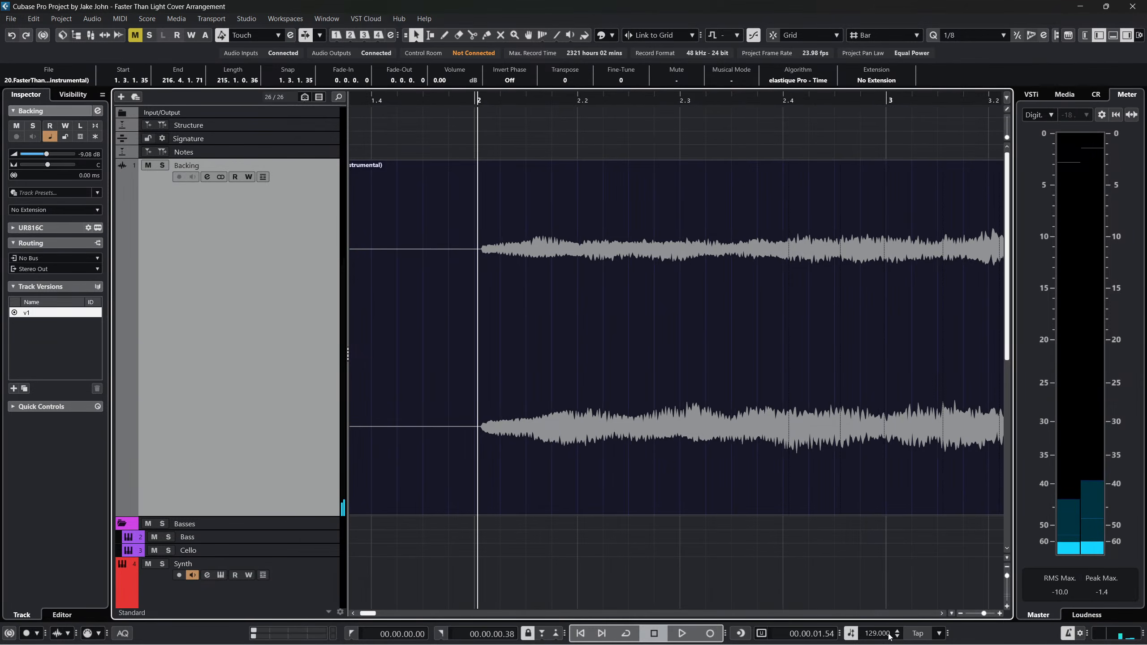
left_click_drag(456, 99, 456, 180)
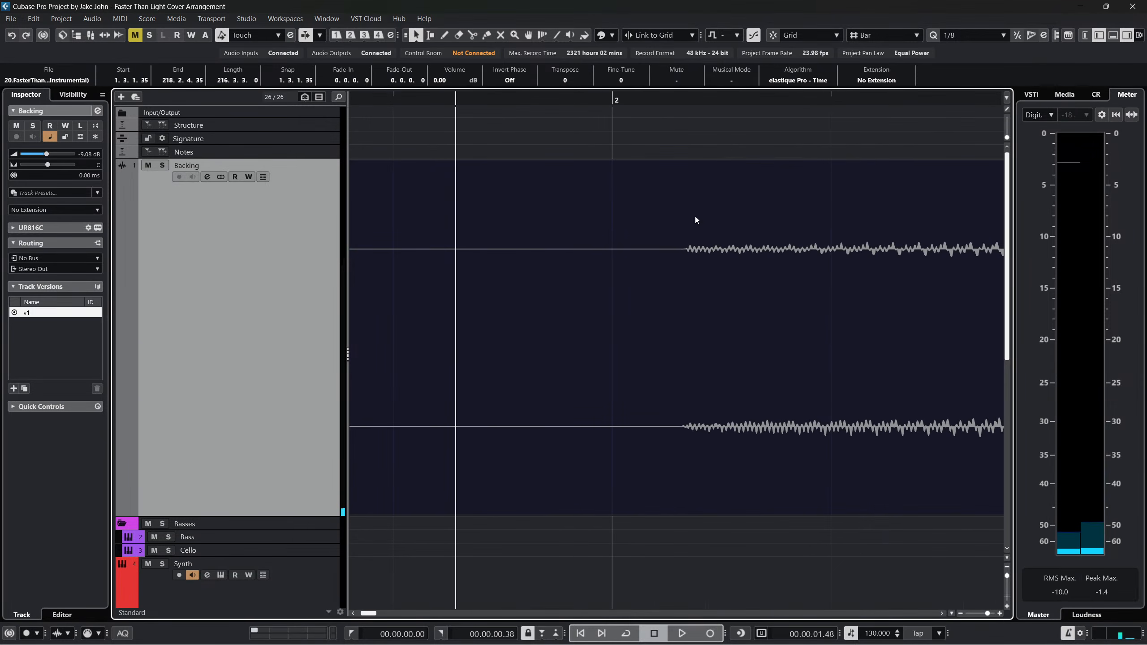
left_click_drag(712, 254, 639, 248)
Play the Backing track from just before bar 2 to about bar 7 to check the 130 BPM grid
left_click_drag(580, 101, 577, 51)
key("space")
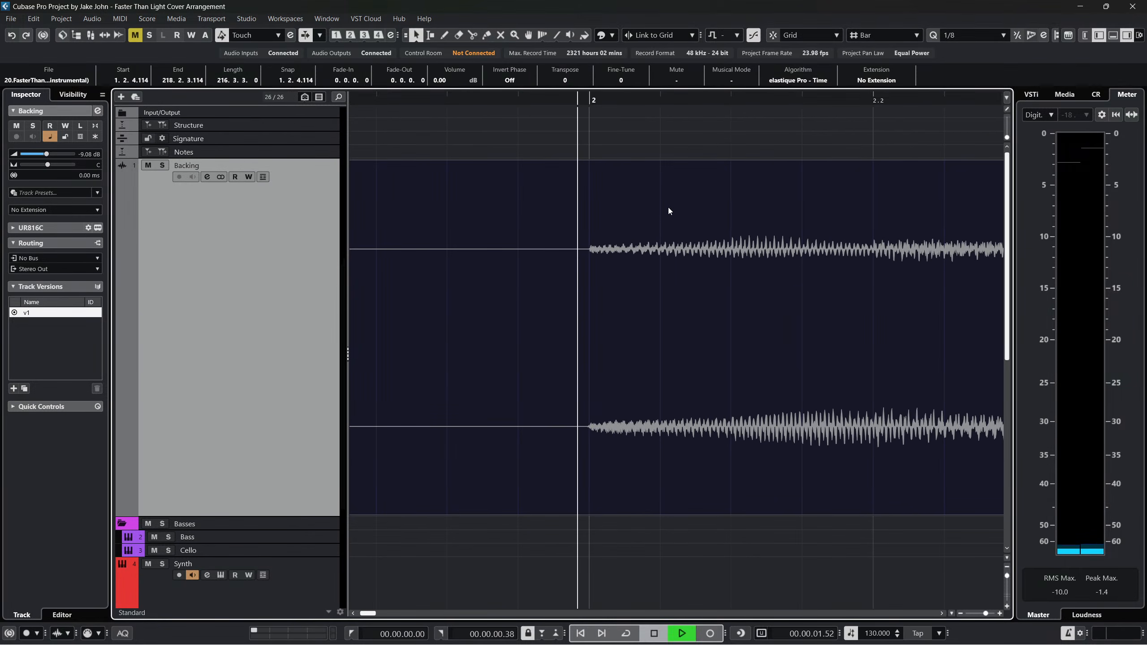
scroll(669, 212, "left", 1)
scroll(668, 212, "right", 2)
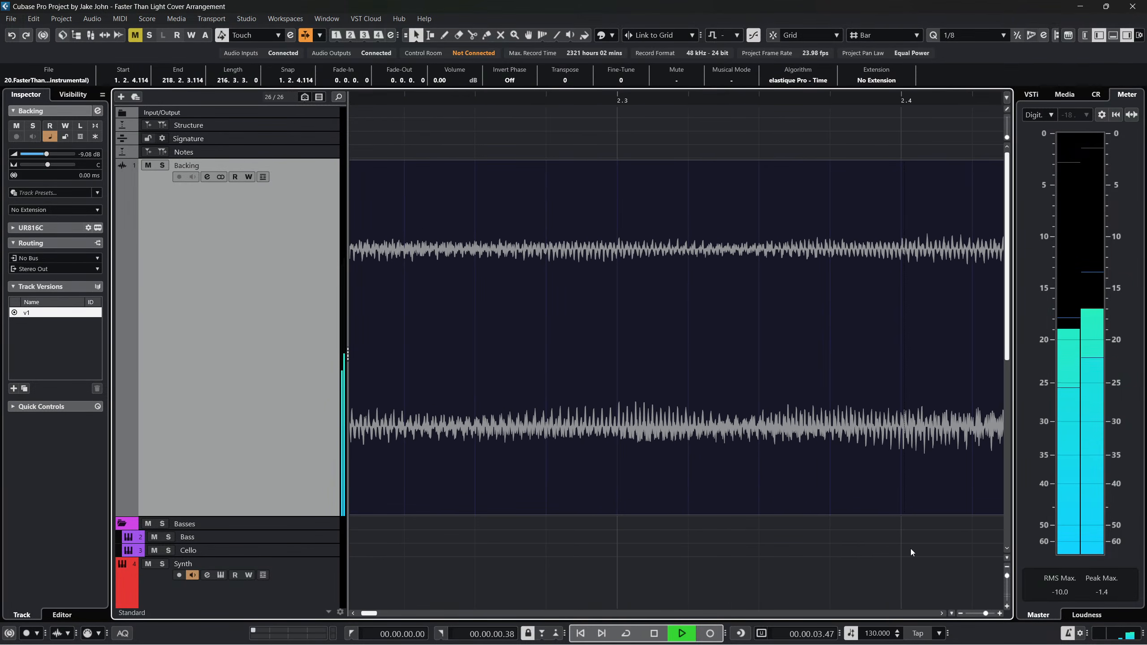
left_click_drag(987, 615, 979, 613)
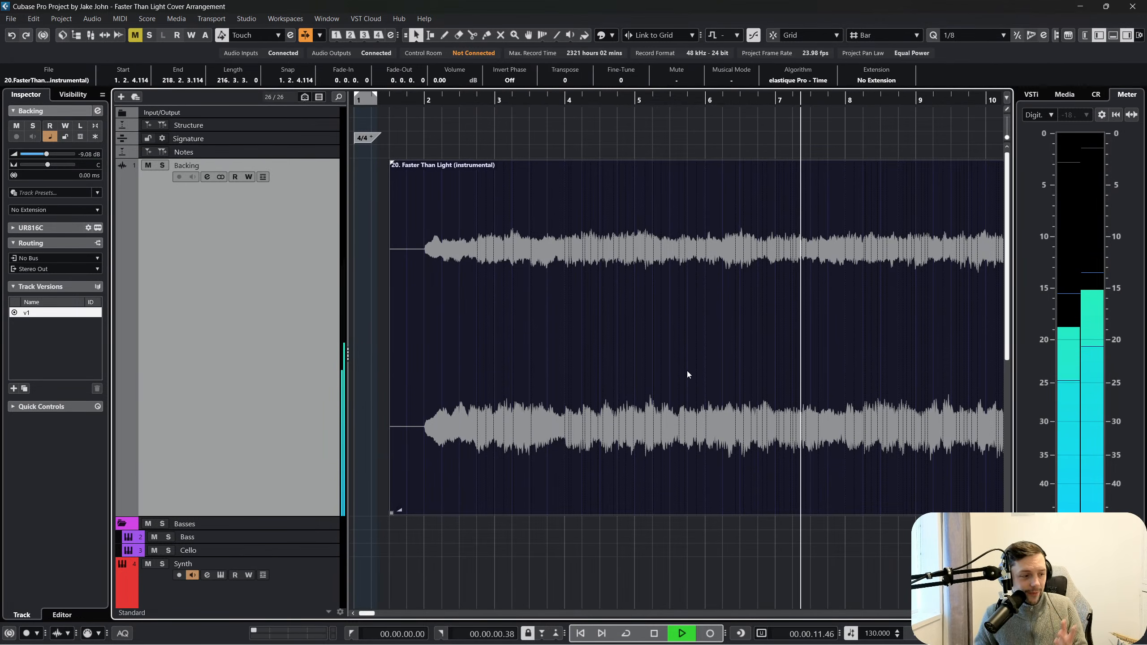
key("space")
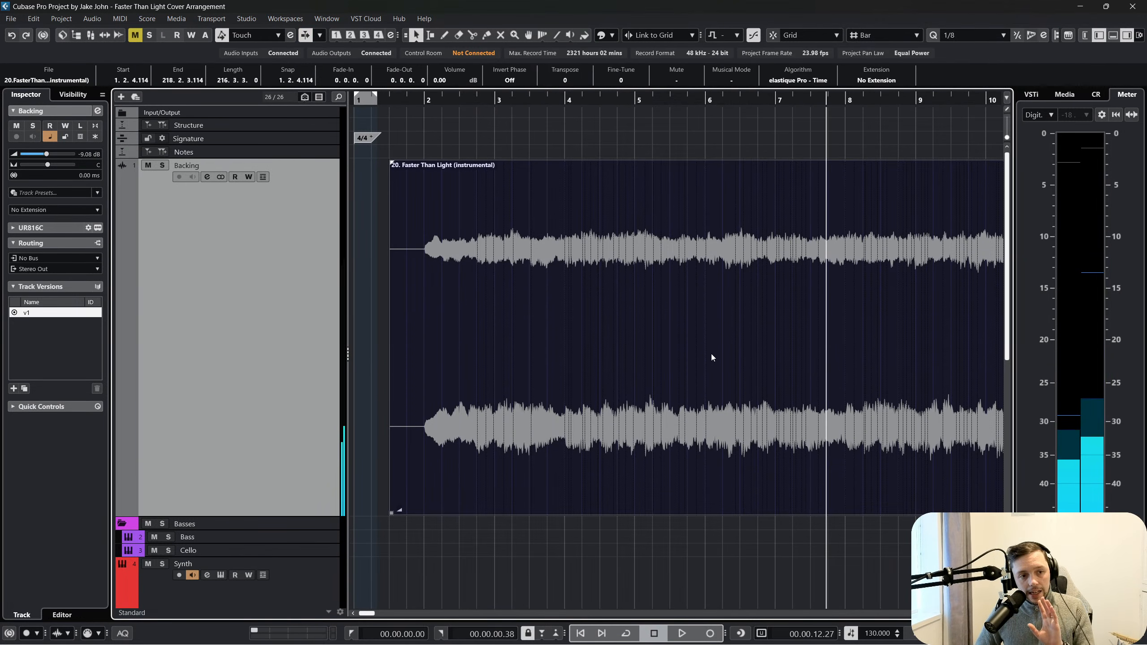
Play the Backing track against the 3/4 grid from bar 2 and stop at about bar 5
scroll(711, 356, "right", 3)
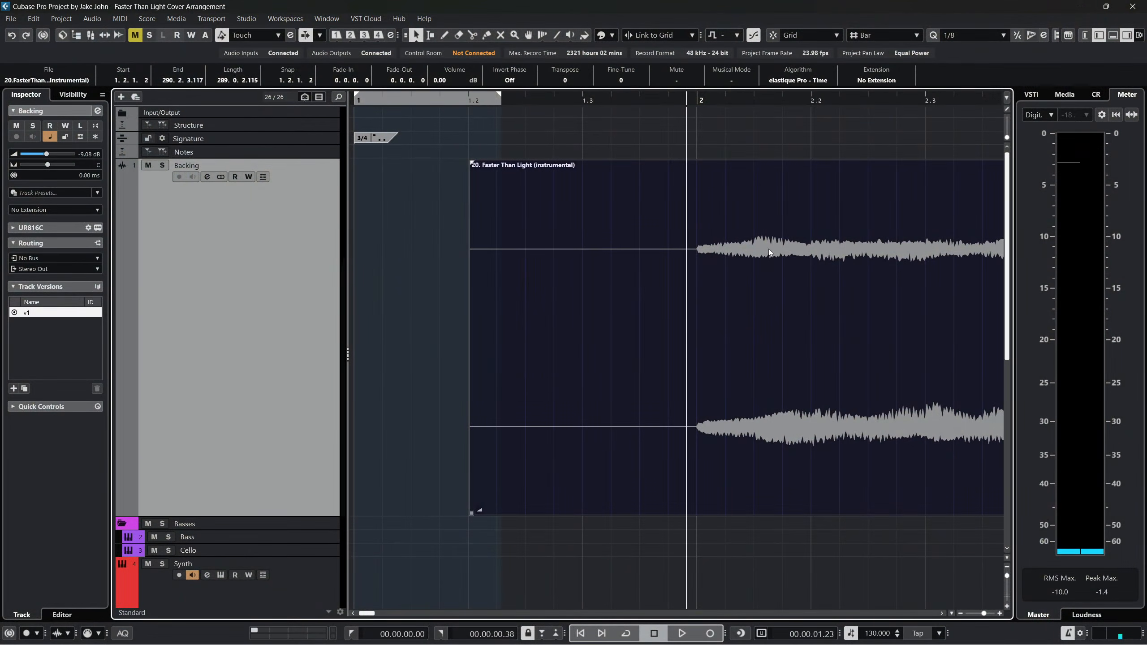
key("space")
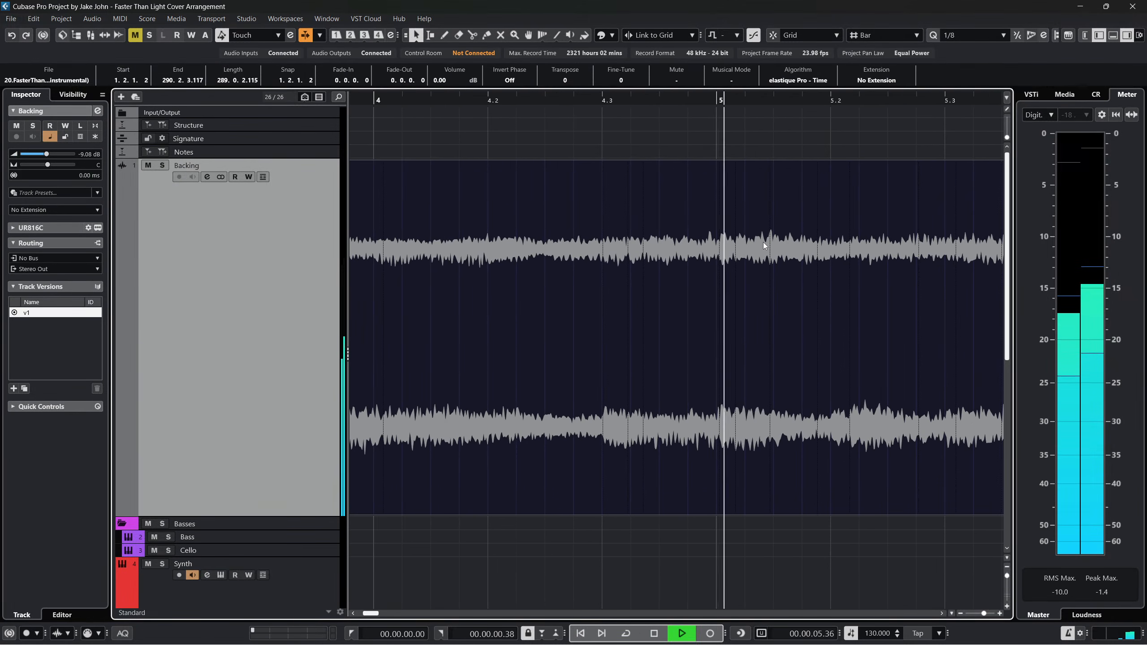
key("space")
key("Home")
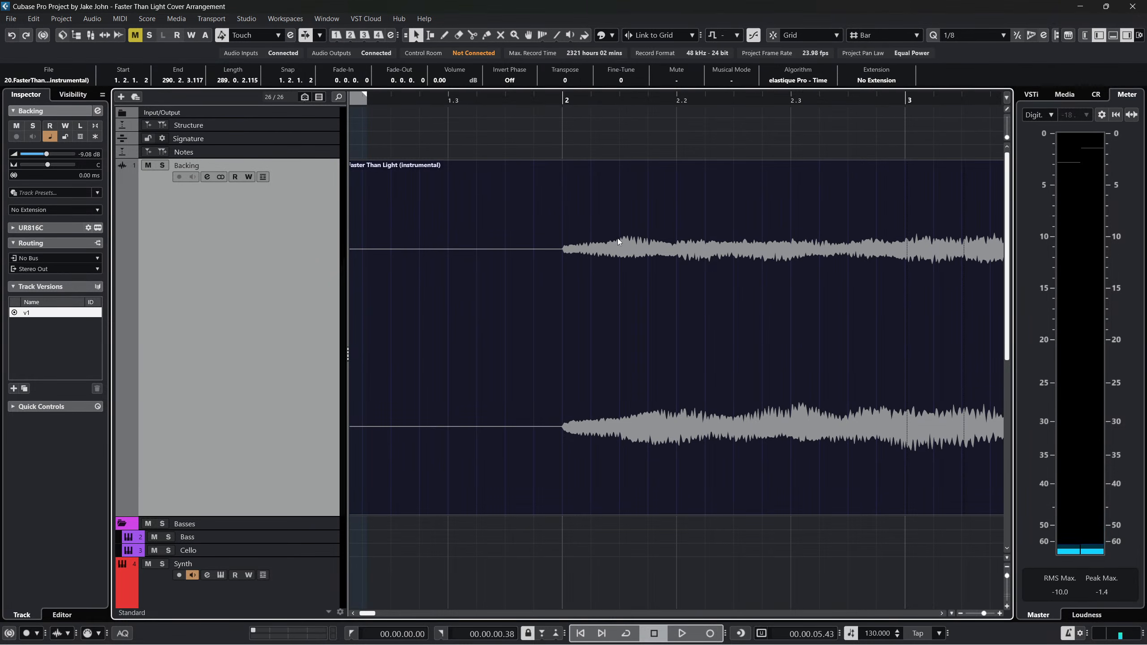
Undo the Backing clip shift and the 3/4 signature change to restore the 4/4 alignment at 1.2.4.114
key("ctrl+z")
key("ctrl+z")
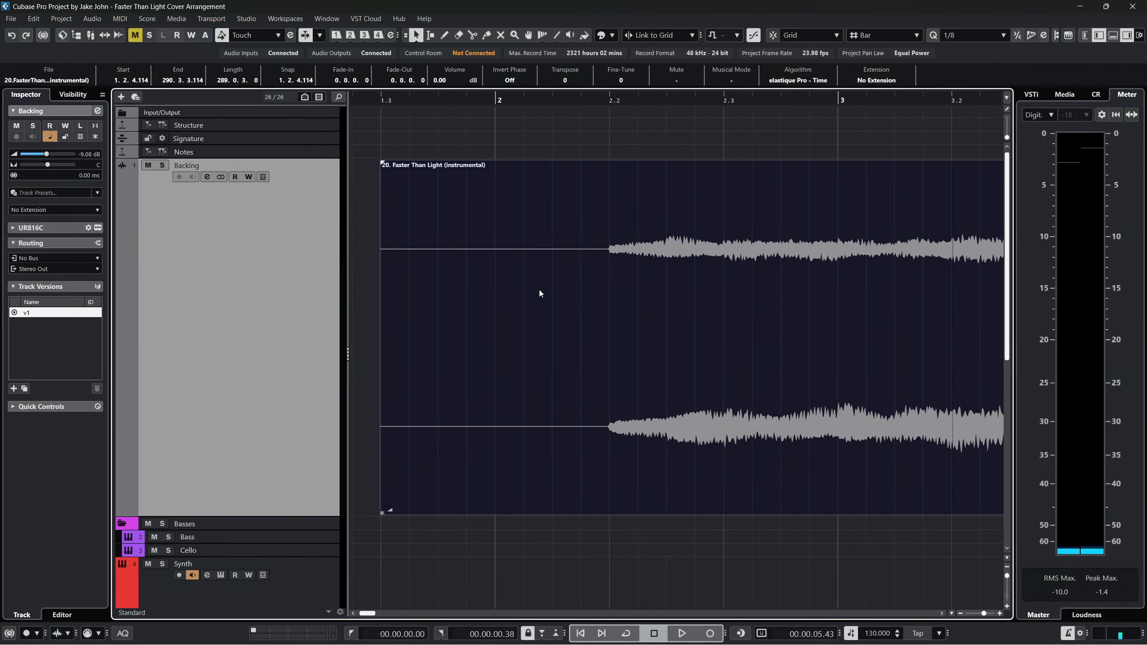
key("ctrl+z")
key("ctrl+z")
key("ctrl+z")
Play the Backing track in 4/4 from bar 2 to about bar 6
left_click(680, 101)
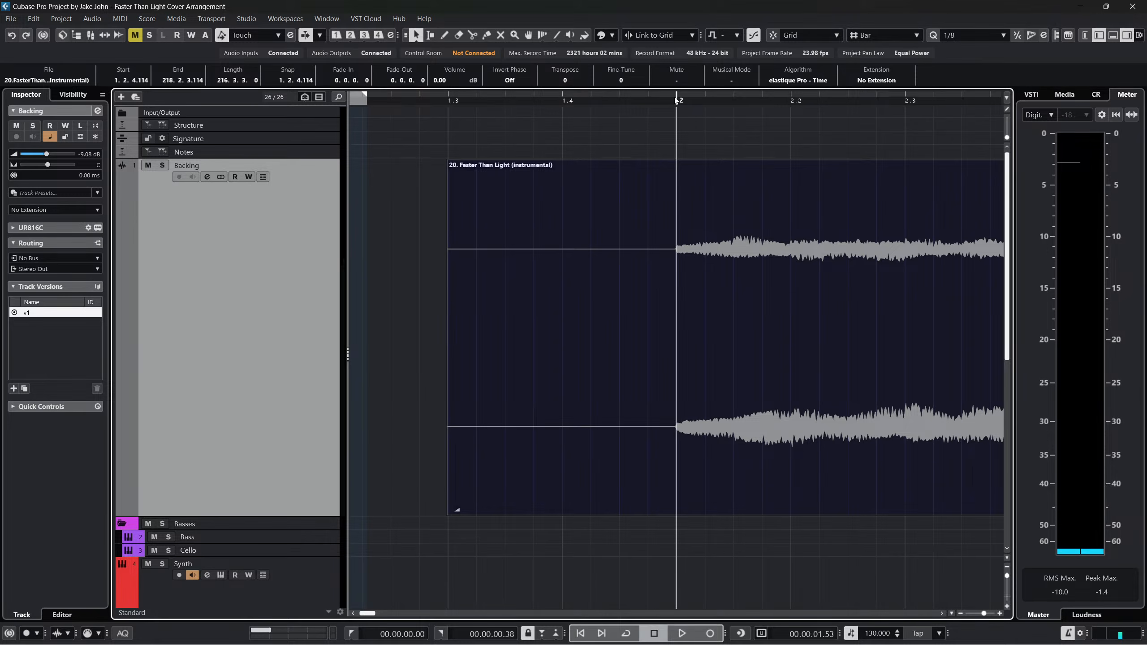
key("space")
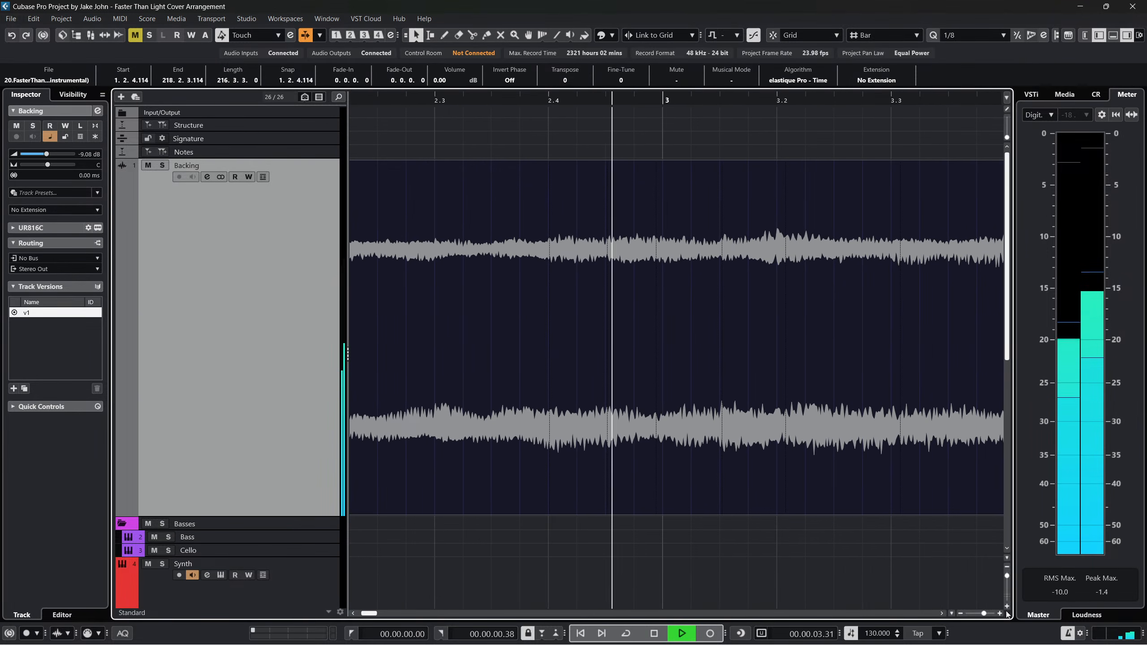
left_click_drag(983, 613, 975, 614)
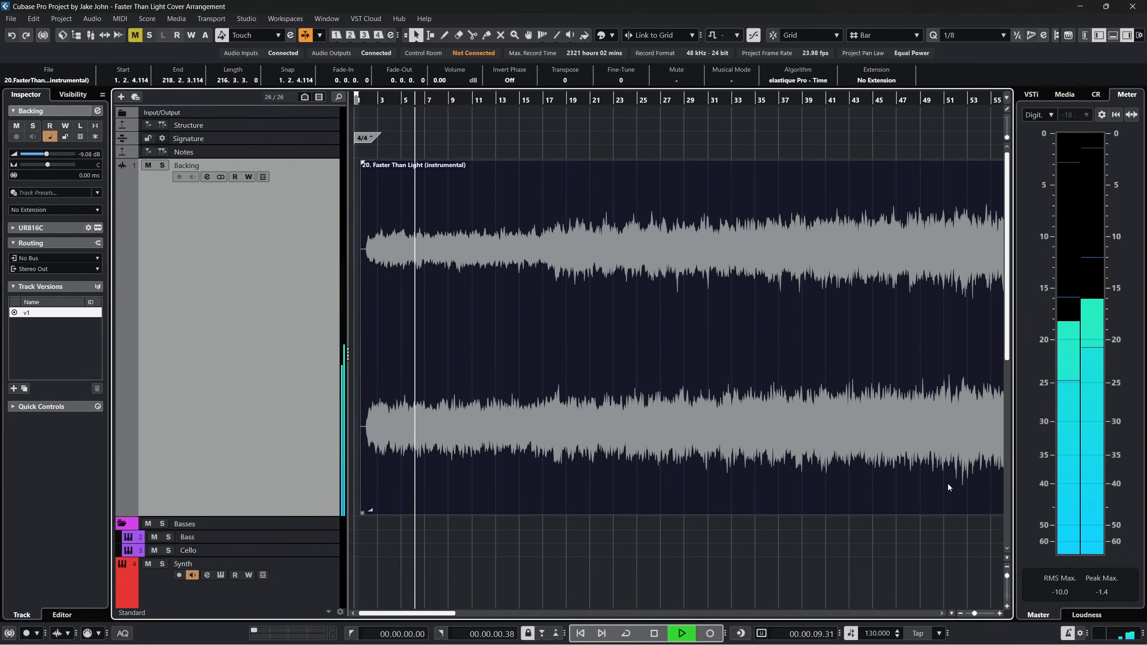
key("space")
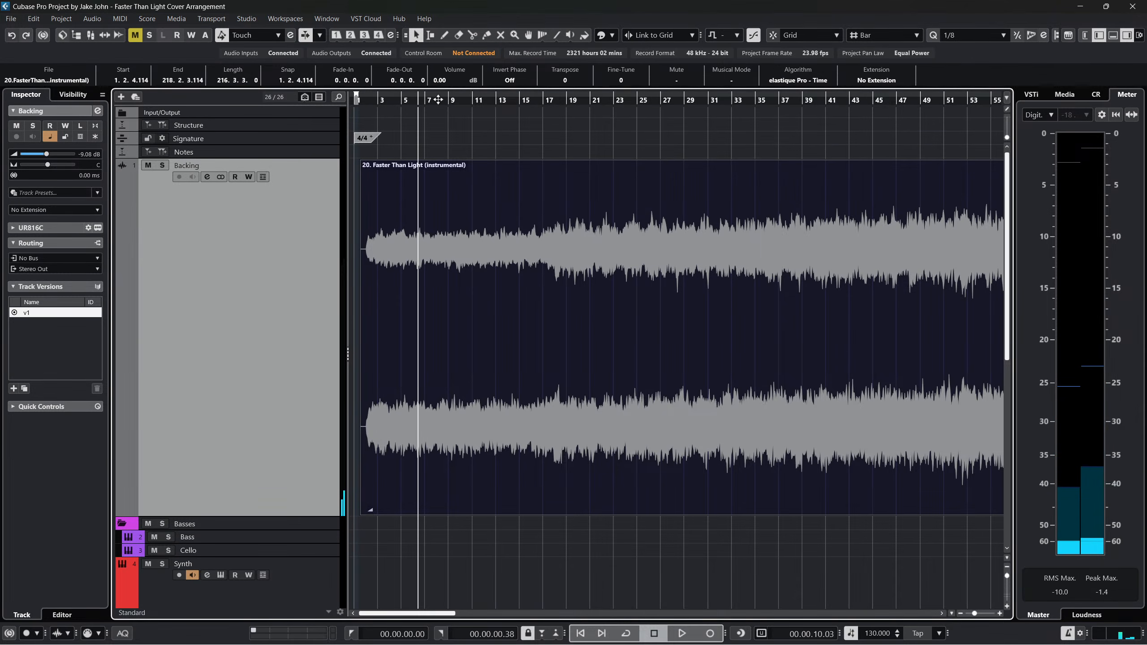
Audition the Backing track from about bar 39 and about bar 62, with auto-scroll turned back on
scroll(666, 144, "right", 2)
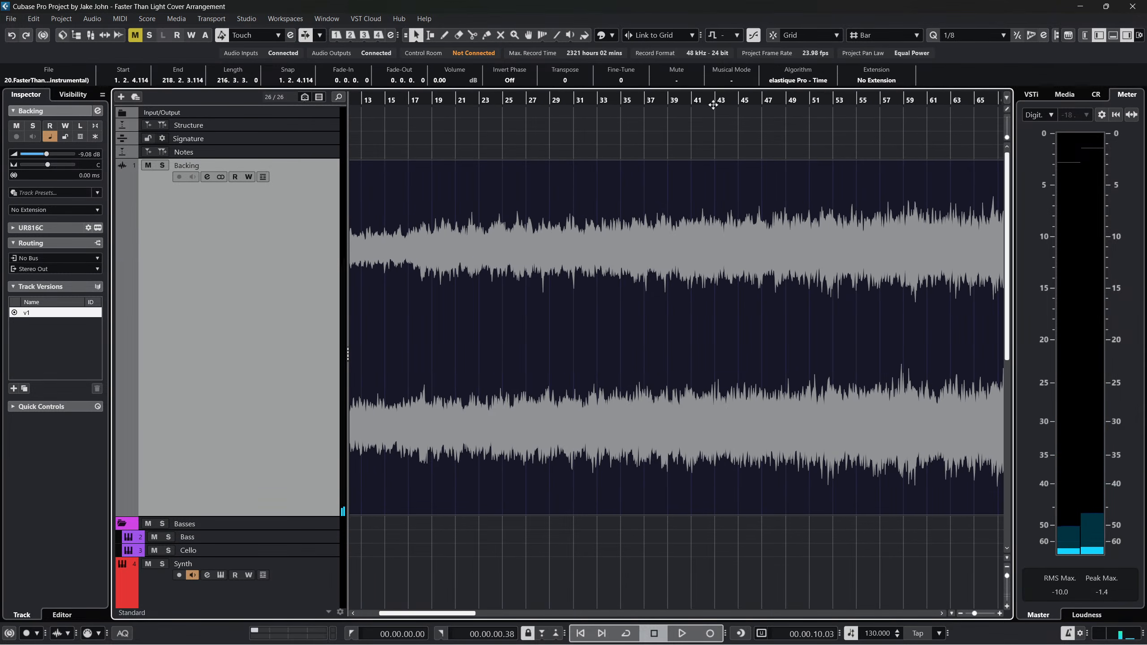
scroll(713, 105, "right", 2)
left_click(541, 98)
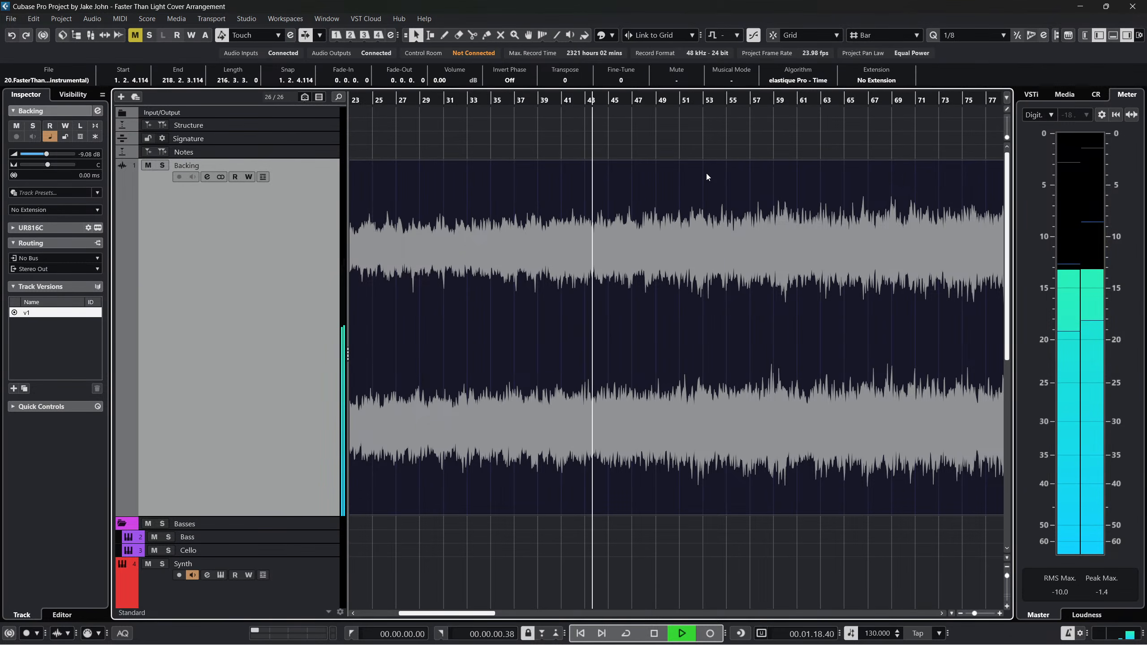
left_click(813, 104)
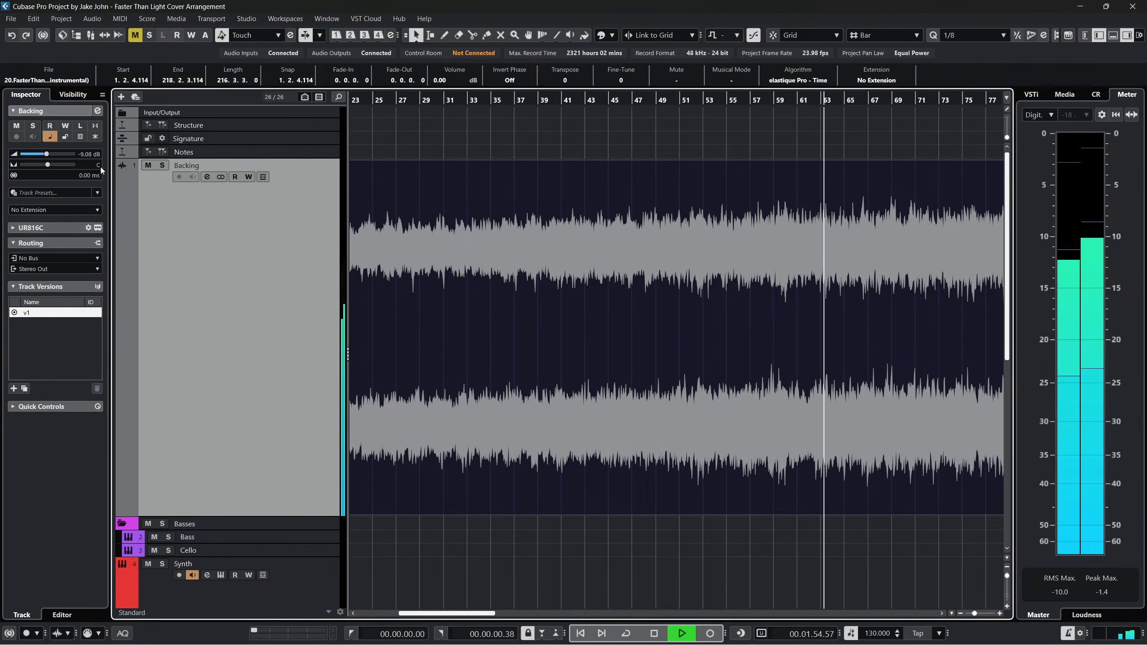
key("f")
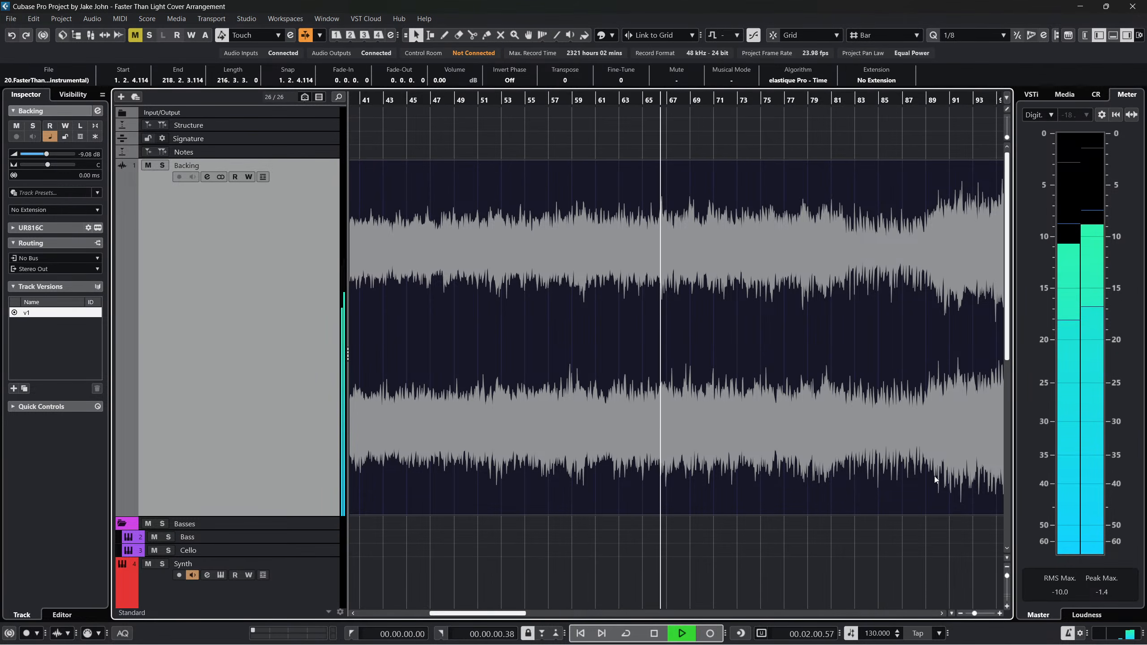
Stop the playback and audition the Backing track from about bar 87
key("space")
scroll(933, 473, "right", 4)
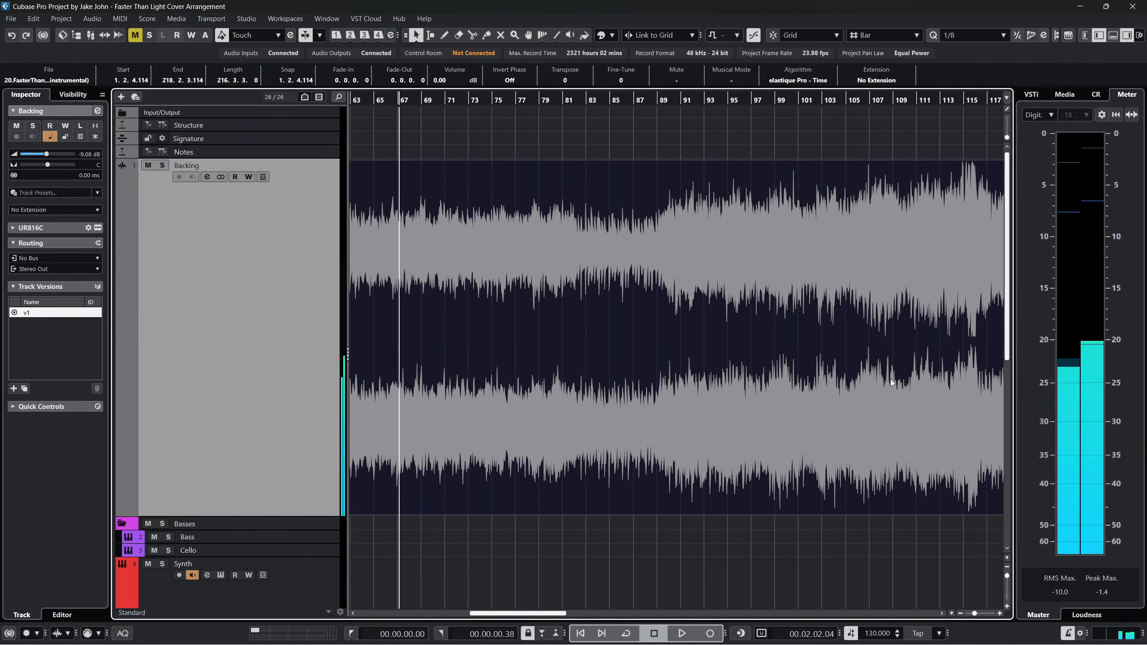
scroll(891, 382, "right", 2)
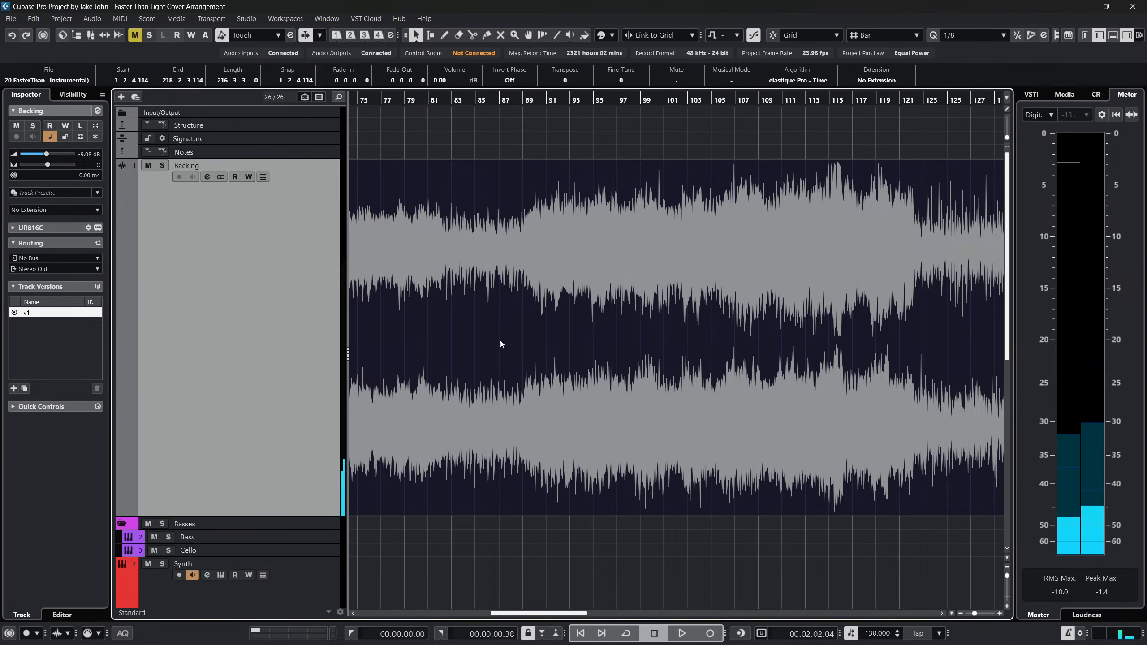
left_click_drag(517, 99, 497, 124)
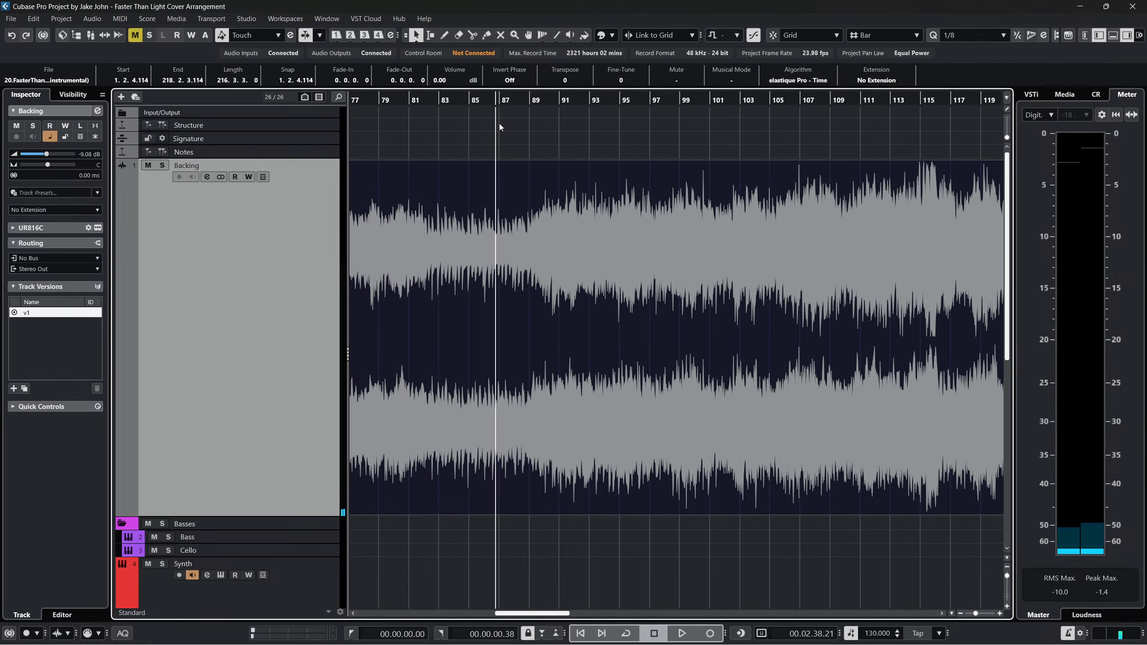
key("space")
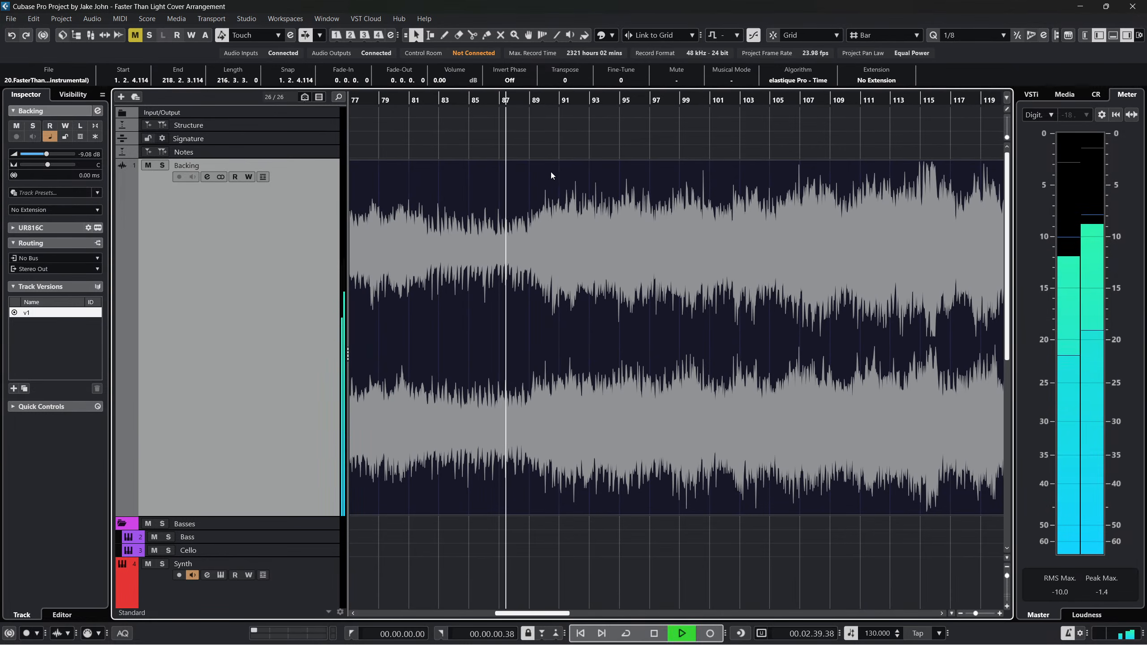
key("f")
scroll(559, 184, "right", 1)
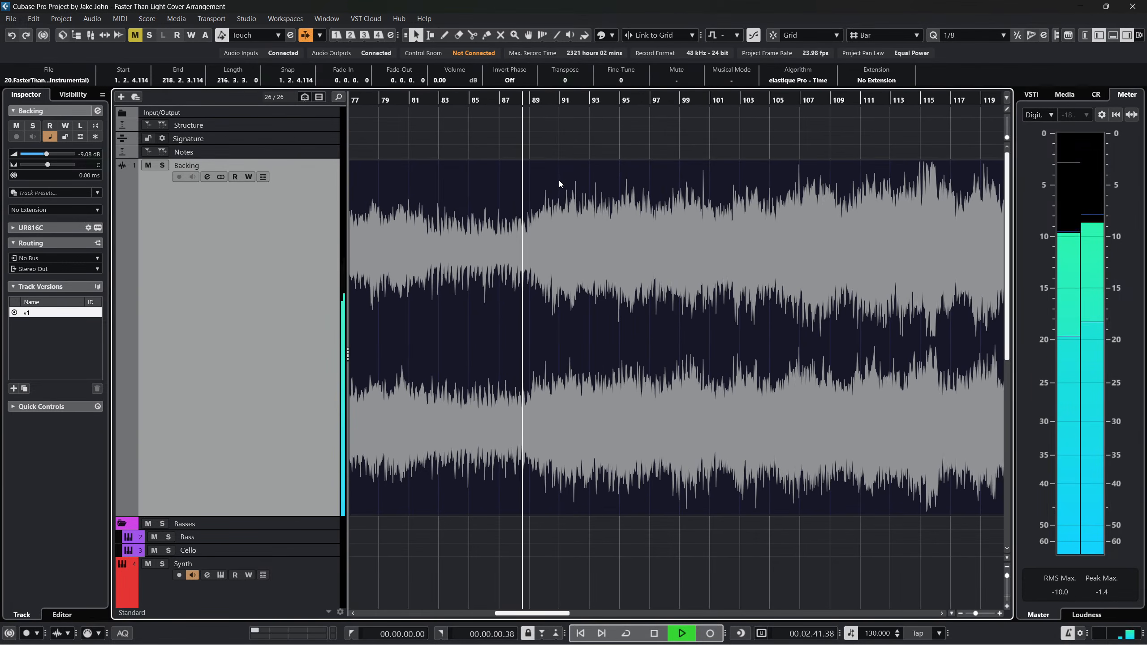
Check the Backing waveform's transients against the beat lines around bars 87 to 91, placing the playhead at beat 90.3
left_click_drag(511, 100, 488, 124)
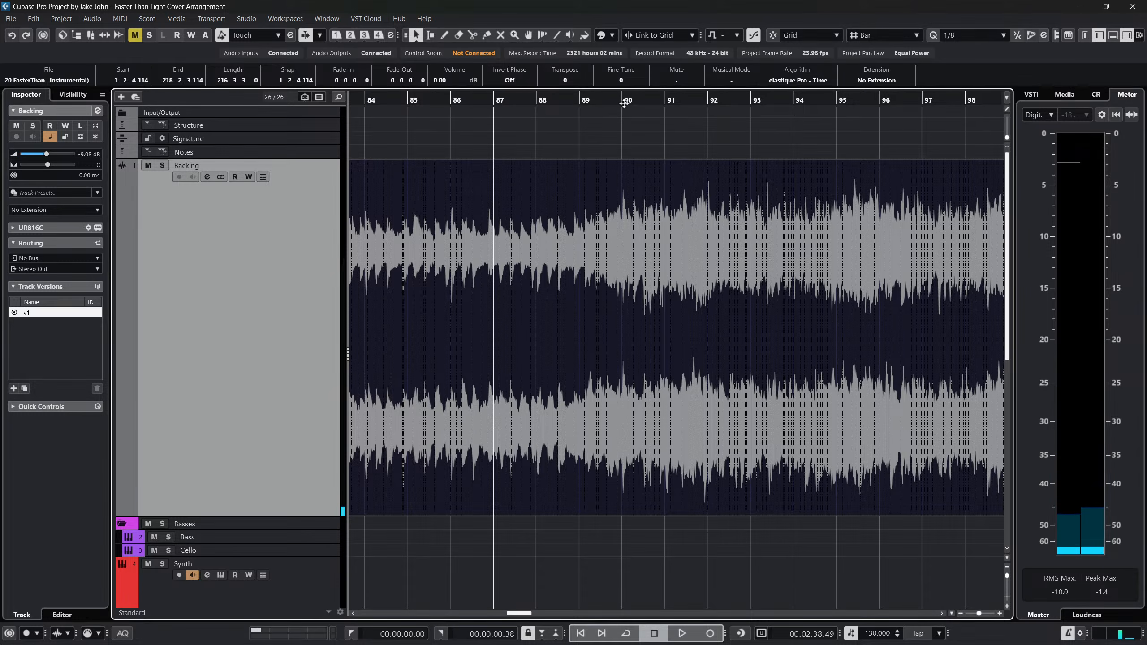
left_click_drag(624, 103, 585, 131)
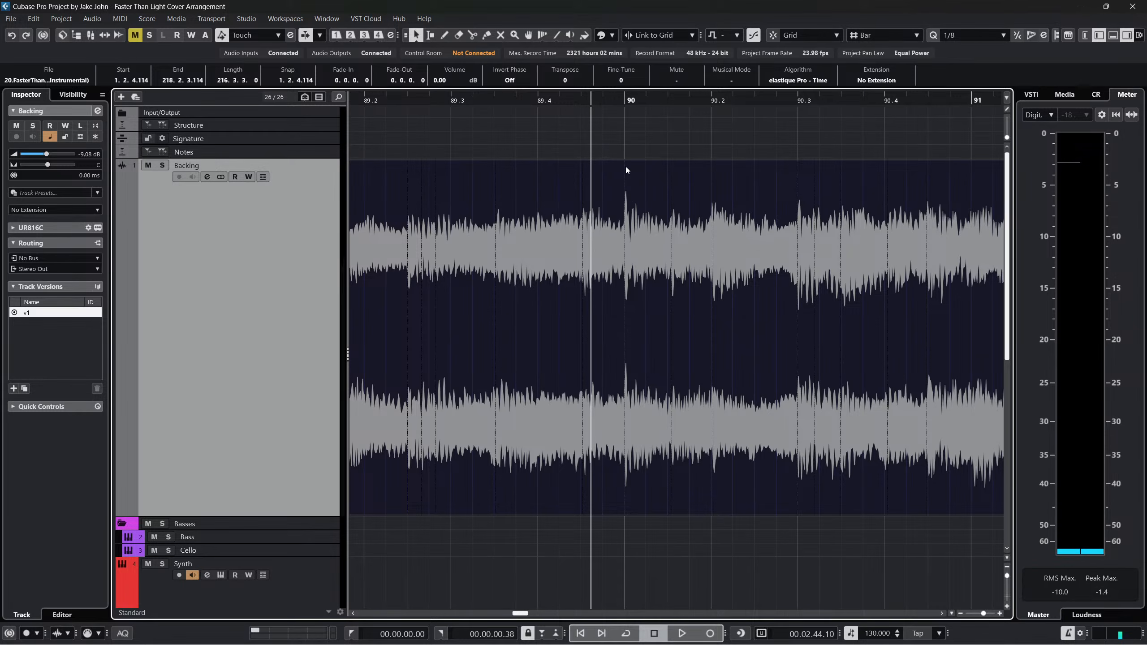
scroll(671, 173, "right", 3)
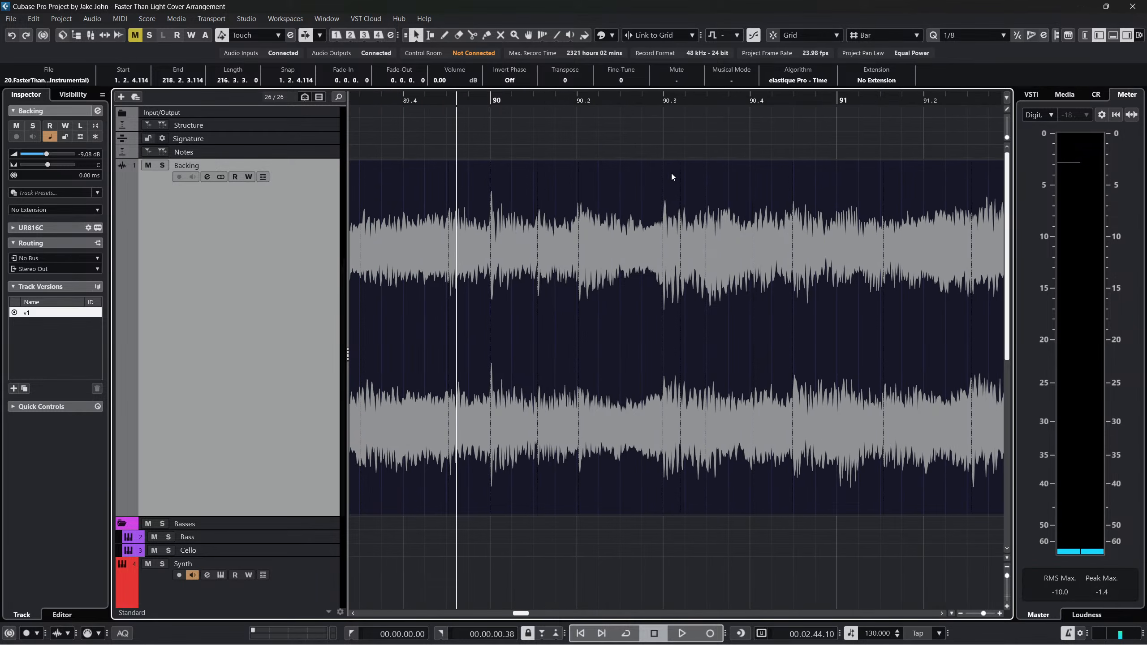
left_click(664, 104)
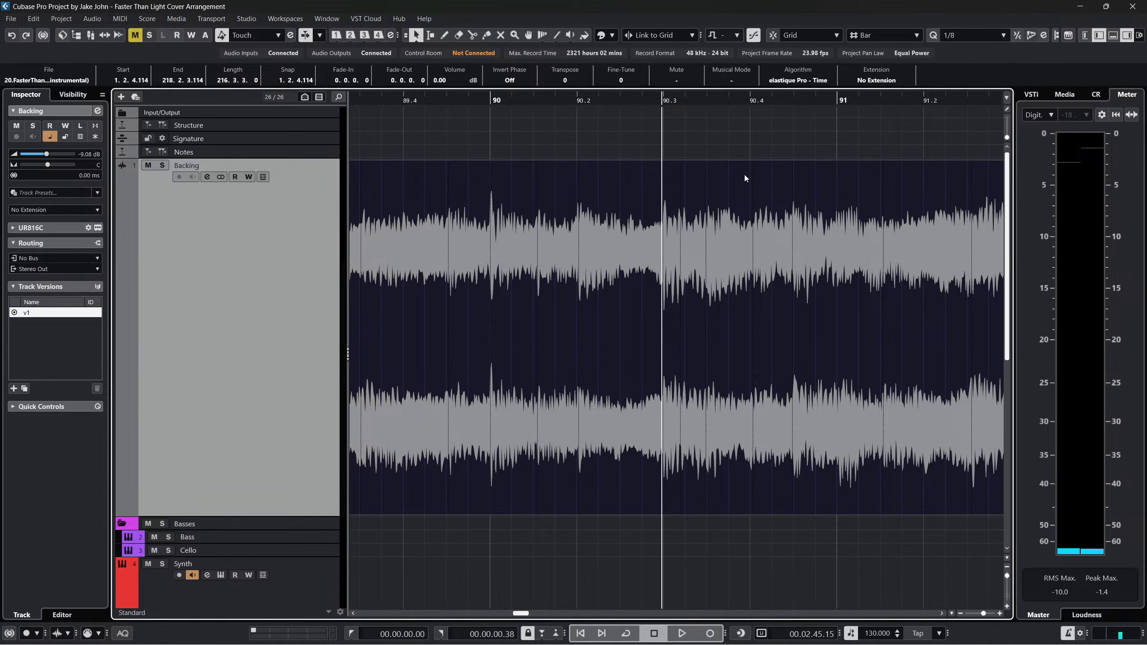
Play the Backing track from just before bar 88 to about bar 92 and stop
scroll(745, 179, "left", 3)
left_click_drag(536, 97, 361, 100)
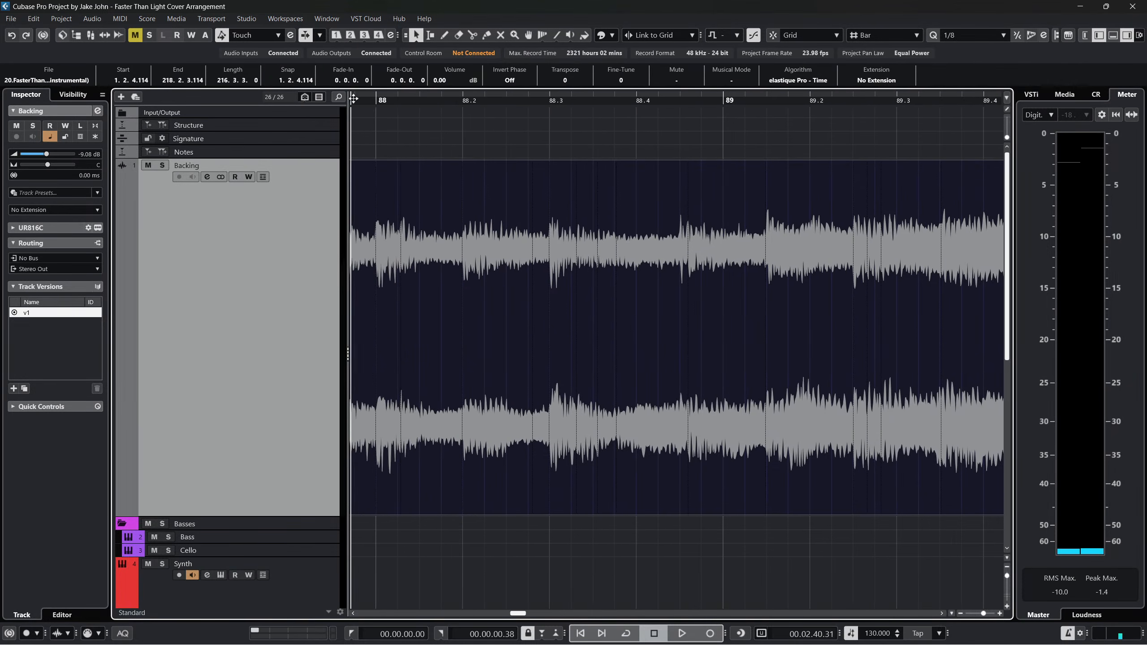
key("space")
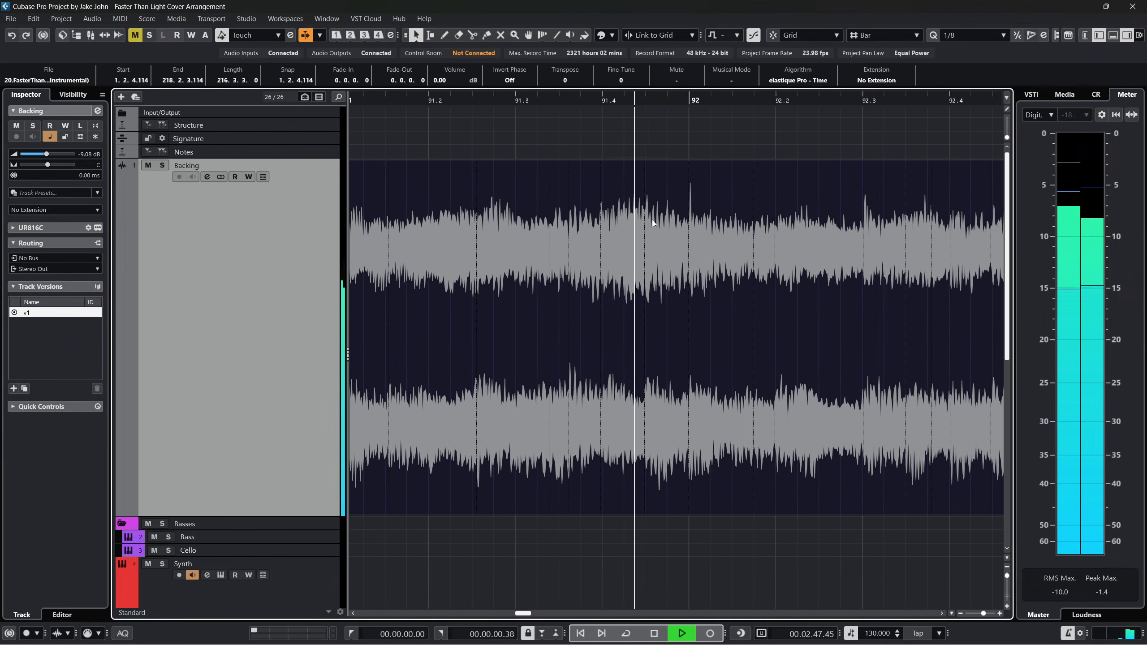
key("space")
Inspect the Backing clip from bar 129 through to its end and return the playhead to the start of the project
scroll(653, 220, "right", 3)
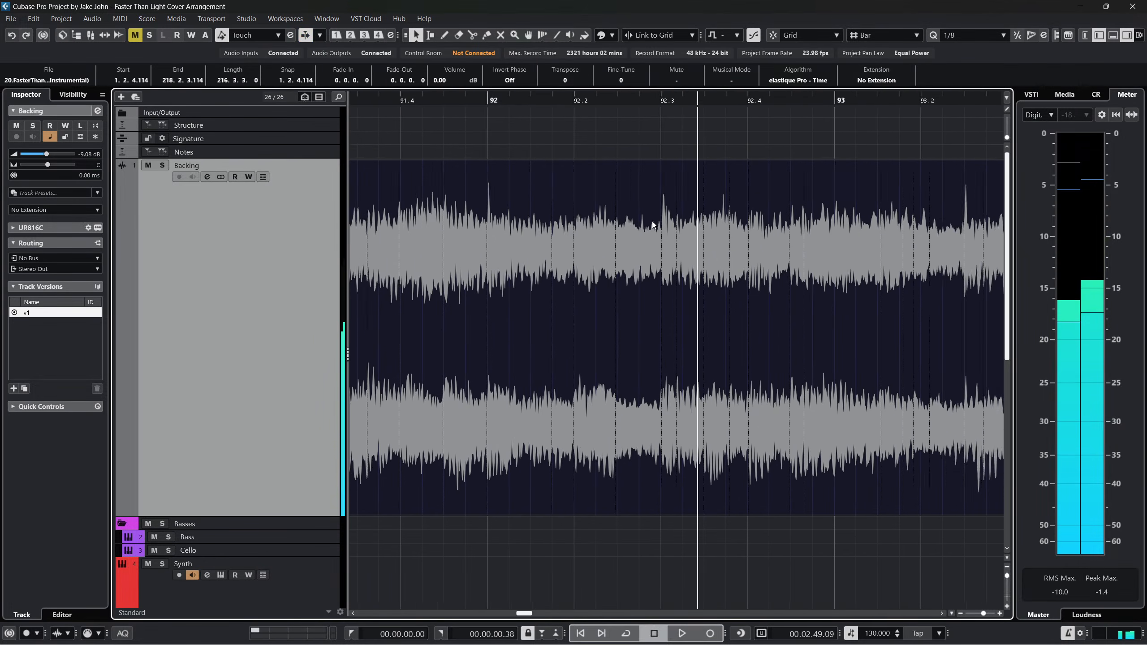
left_click_drag(983, 613, 976, 614)
scroll(826, 302, "right", 8)
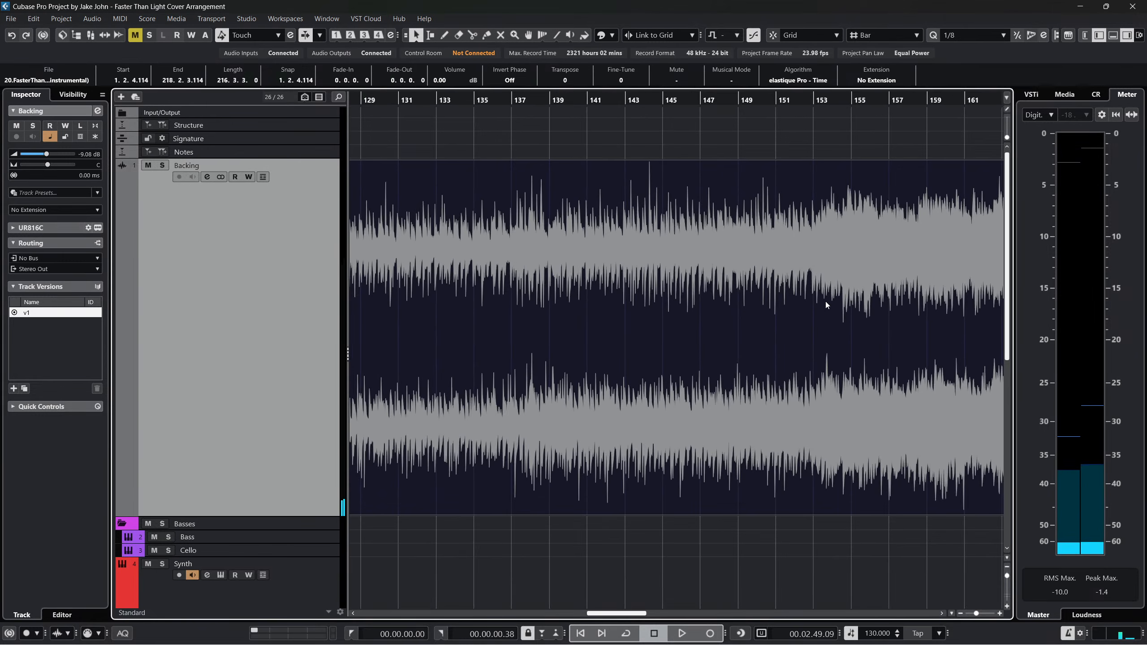
left_click_drag(641, 100, 311, 111)
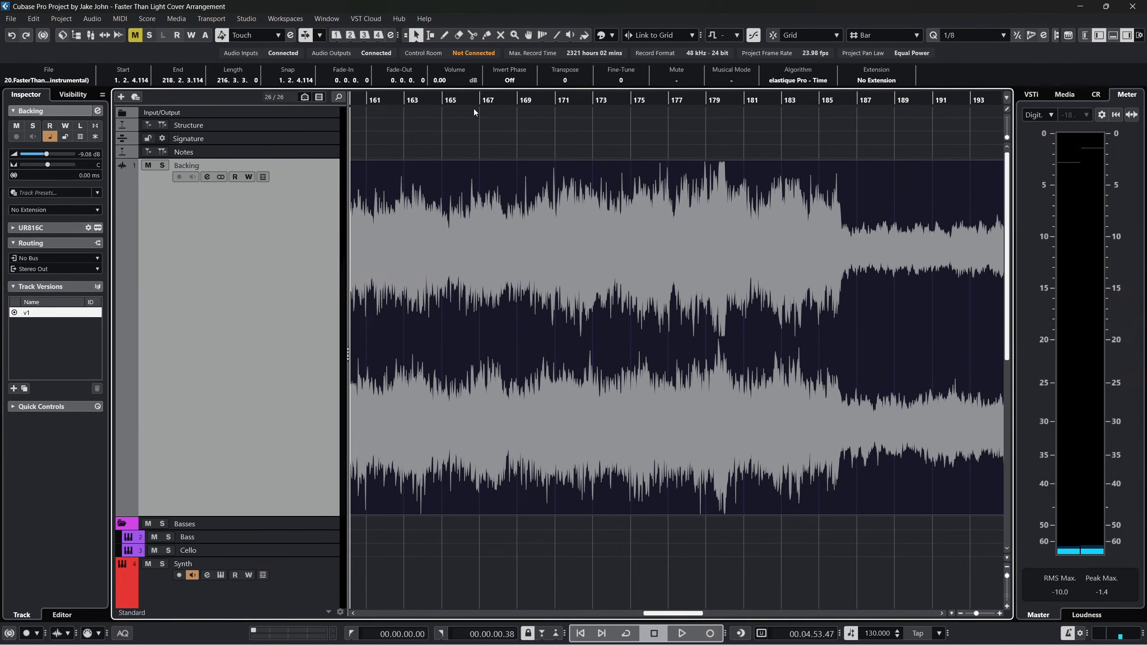
left_click_drag(479, 100, 522, 6)
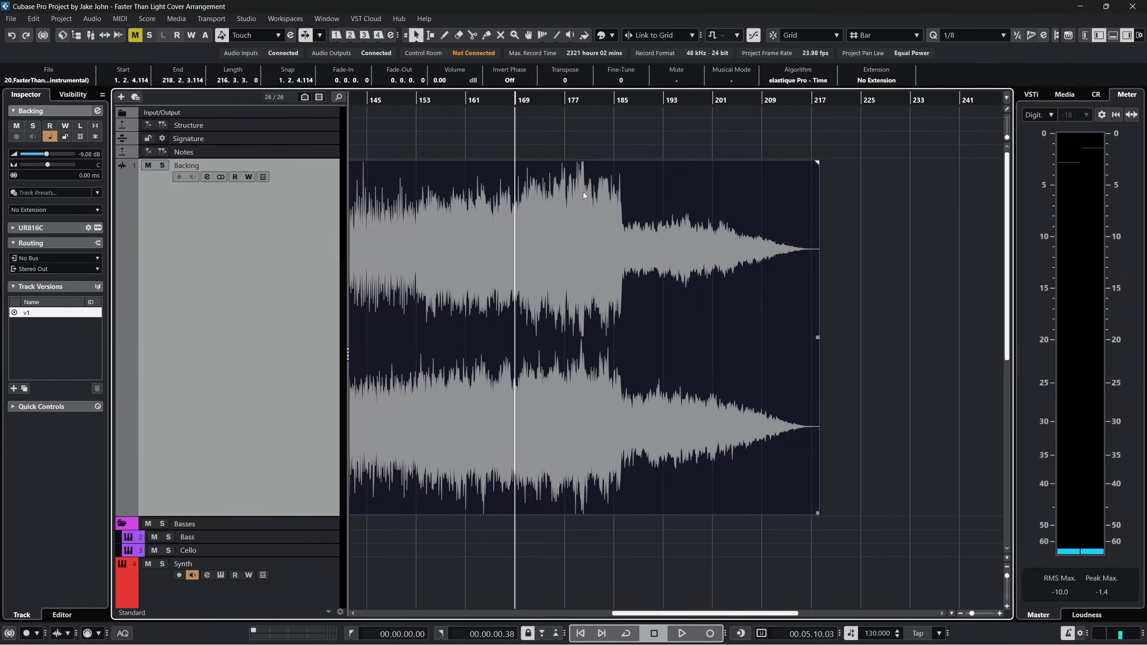
key("Home")
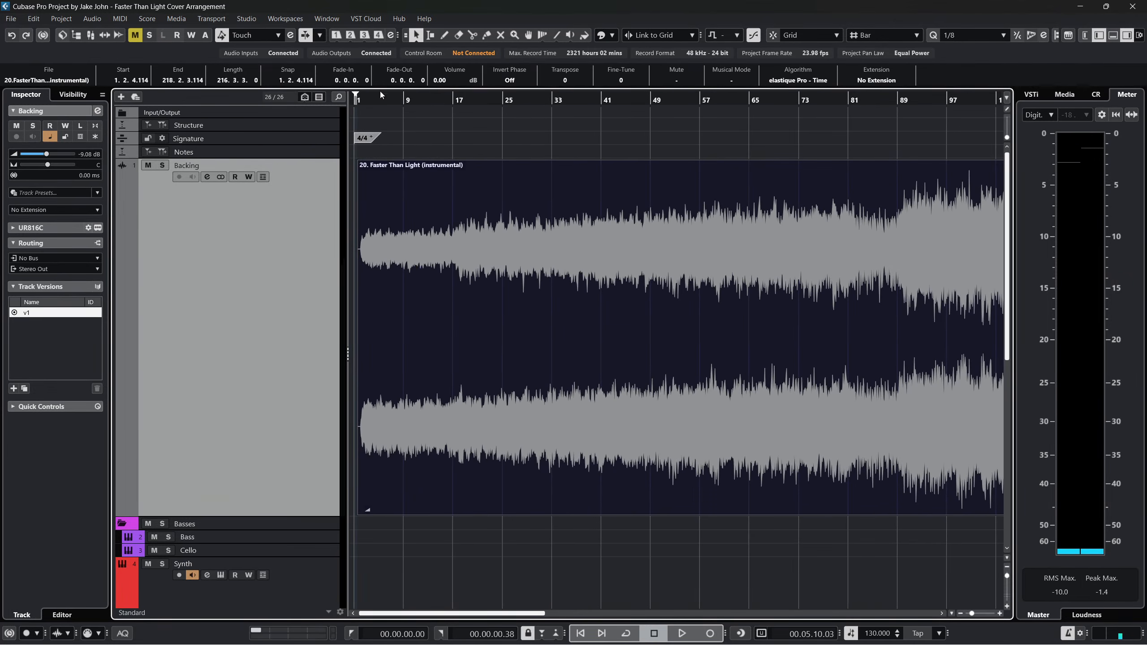
left_click_drag(363, 98, 310, 86)
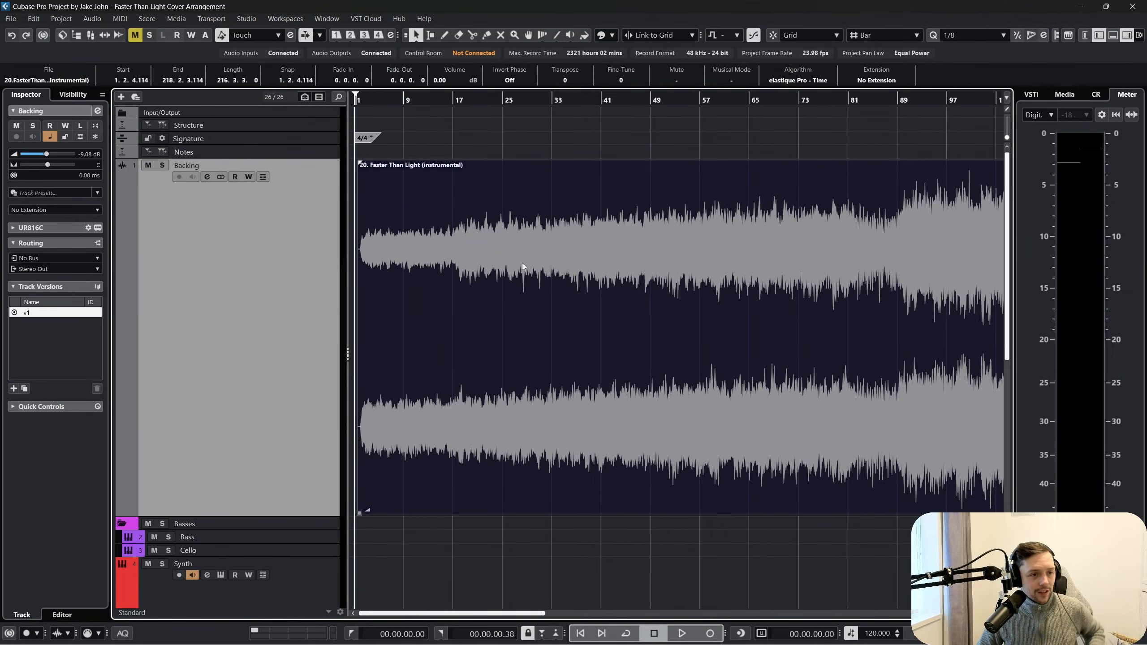
Deselect the Backing clip and set the project tempo to 130 BPM
left_click(478, 148)
left_click(524, 249)
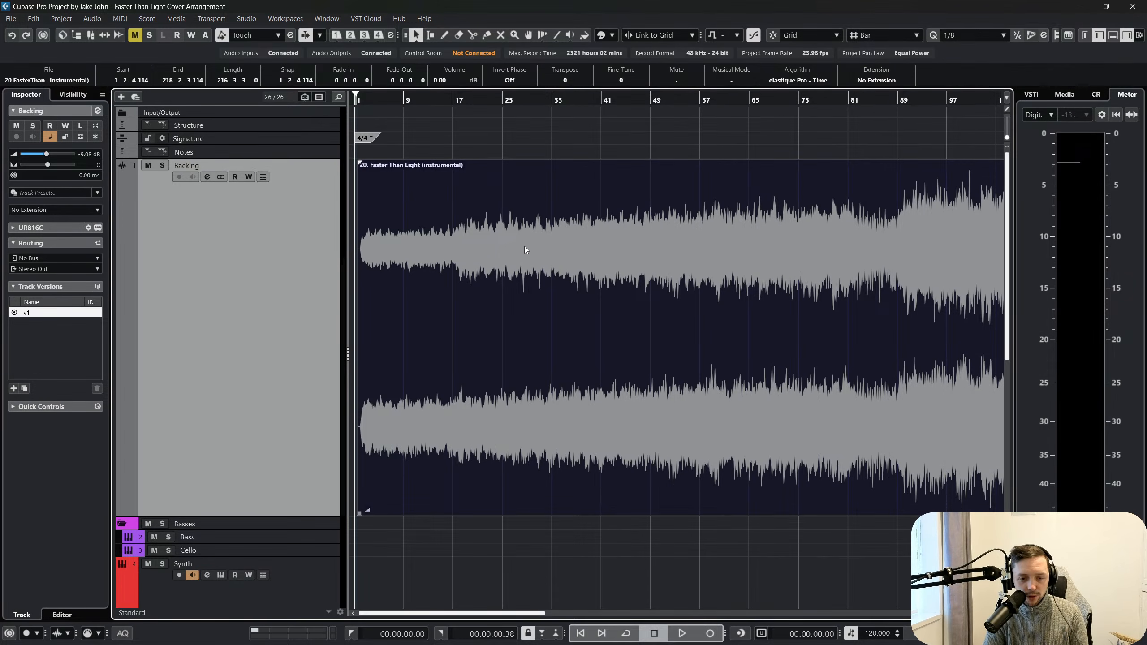
left_click(901, 575)
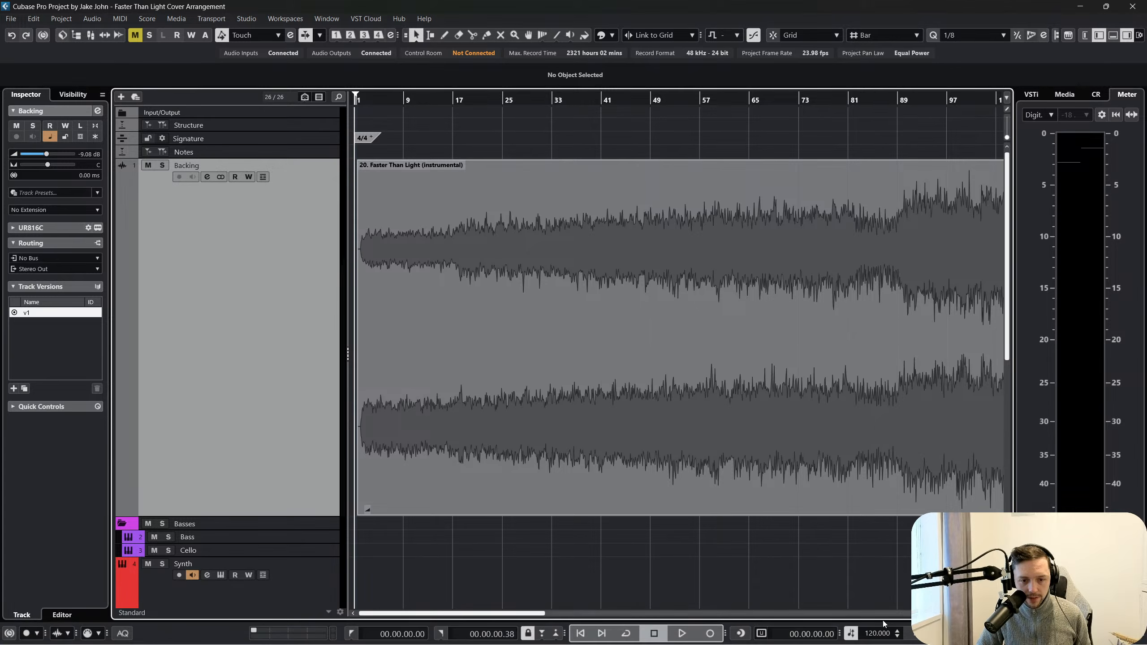
scroll(885, 633, "up", 10)
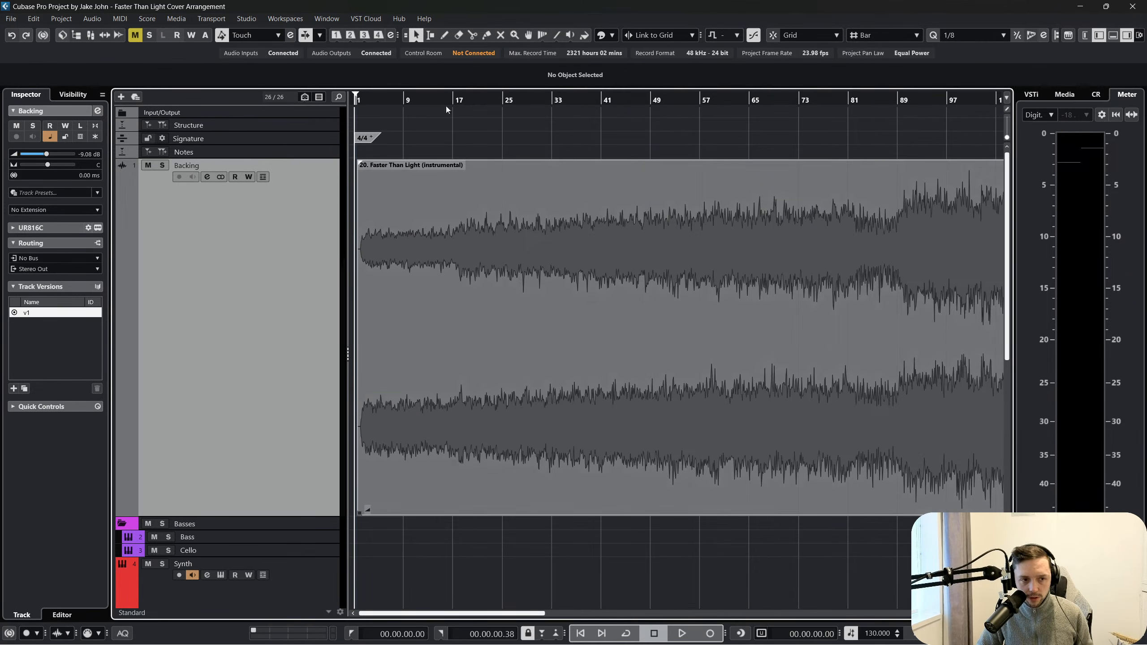
left_click(455, 233)
left_click(387, 107)
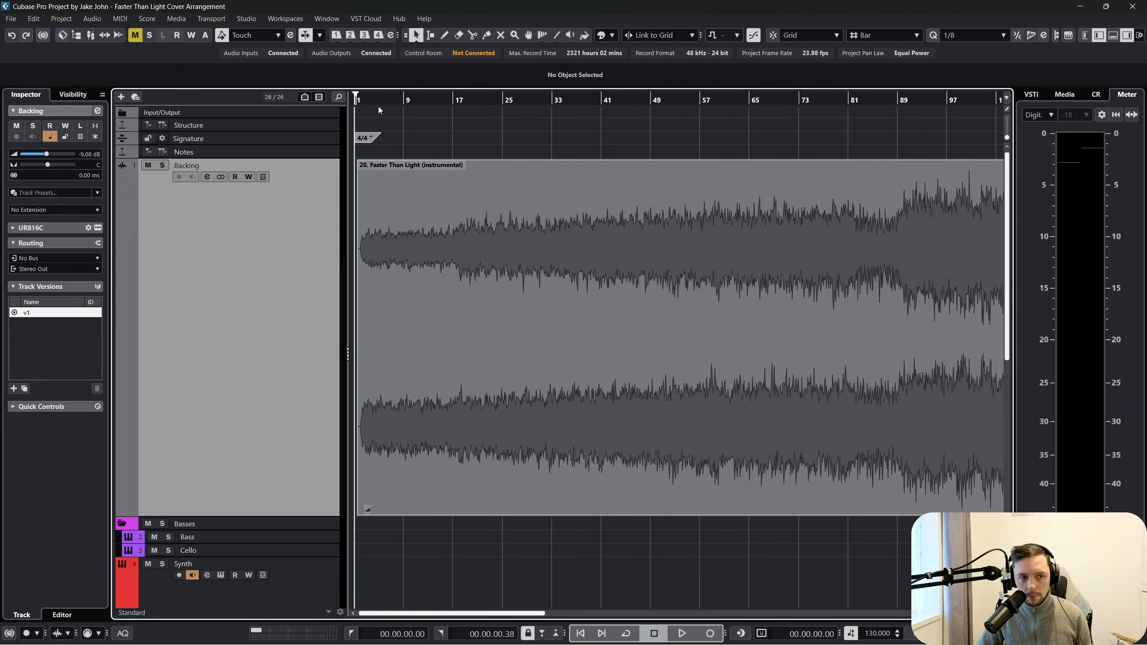
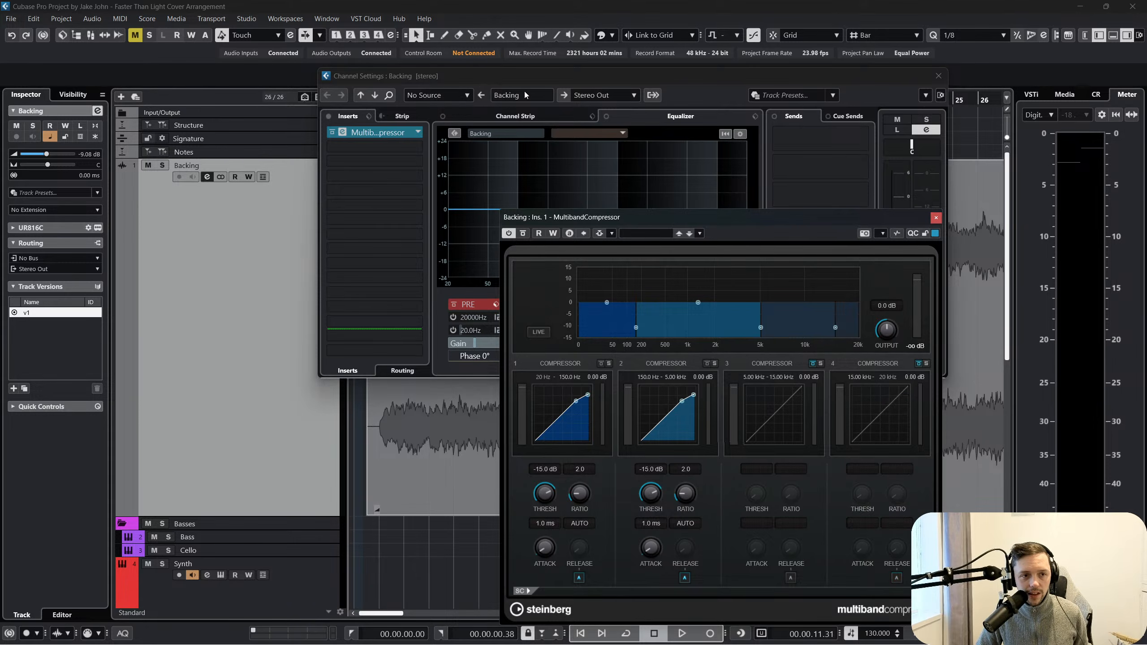
Bring the Backing track's MultibandCompressor into clear view and start playback from bar 1
left_click_drag(541, 81, 658, 247)
left_click(371, 99)
key("space")
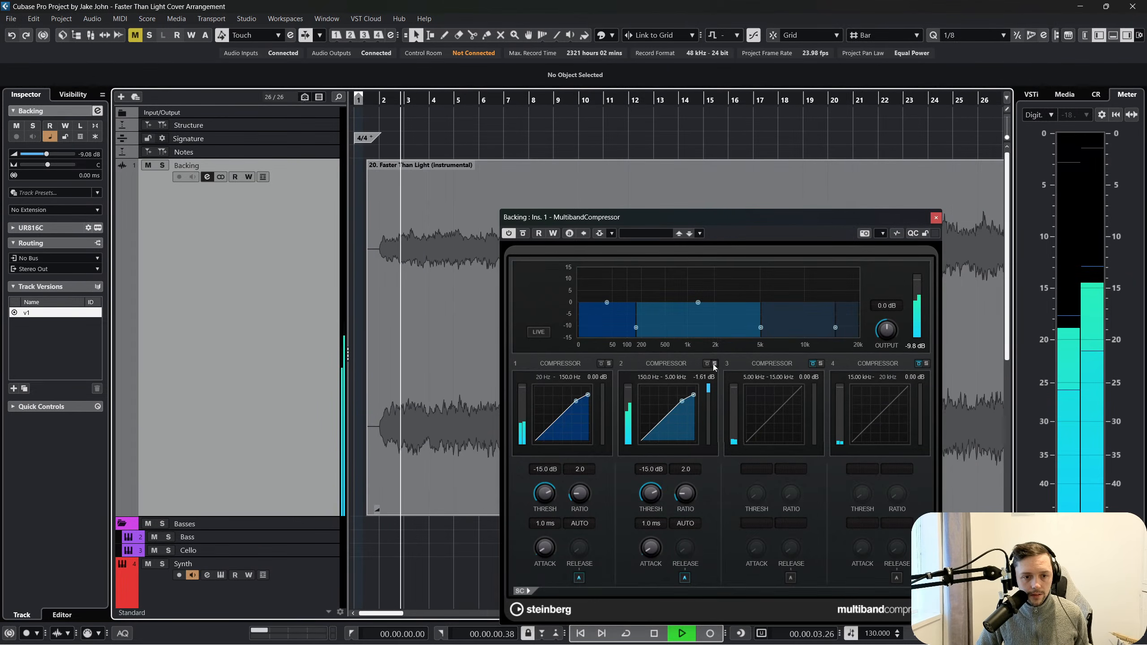
Audition the MultibandCompressor's two lower bands, leave band 1 soloed with its upper crossover at about 1.47 kHz, and stop around bar 12
left_click(610, 364)
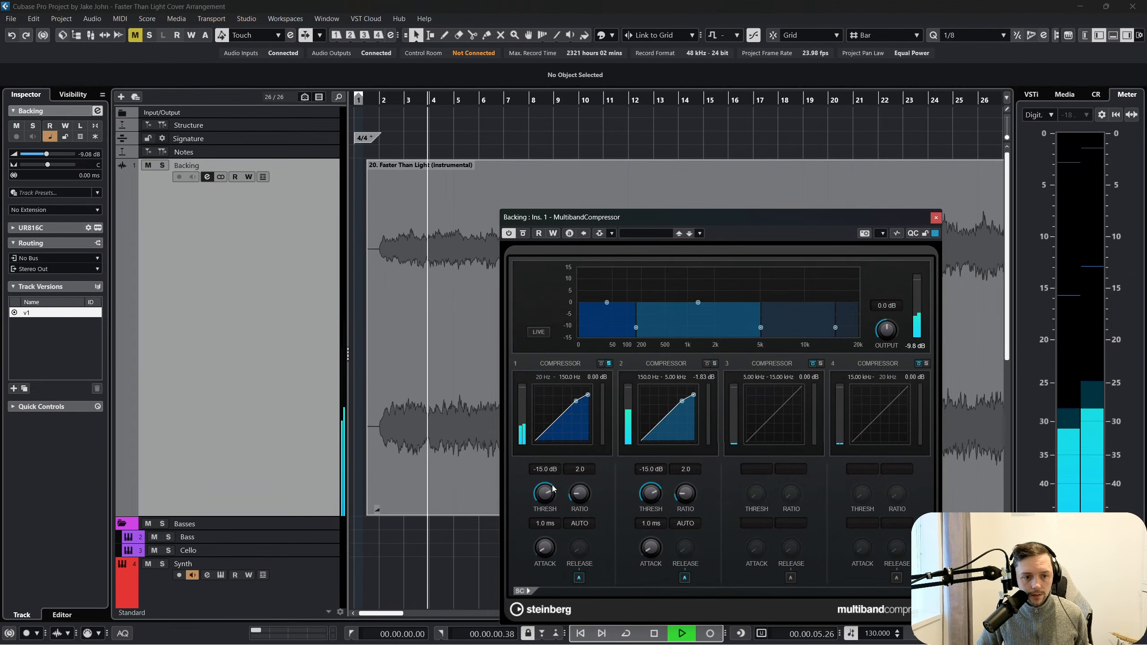
left_click(713, 363)
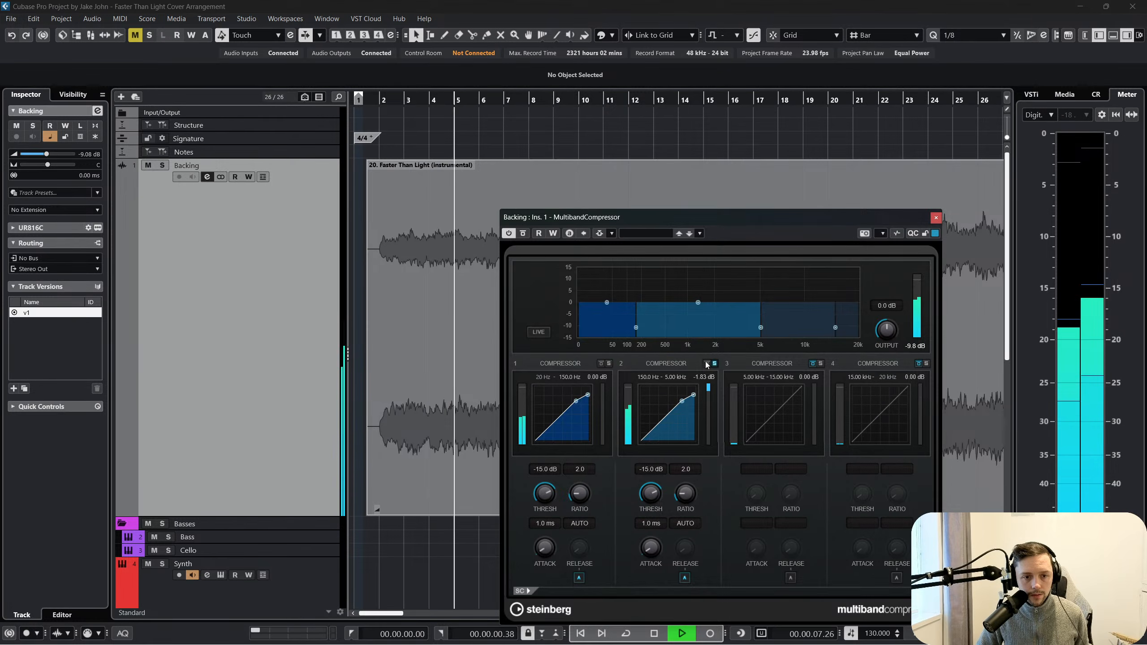
left_click_drag(636, 327, 696, 325)
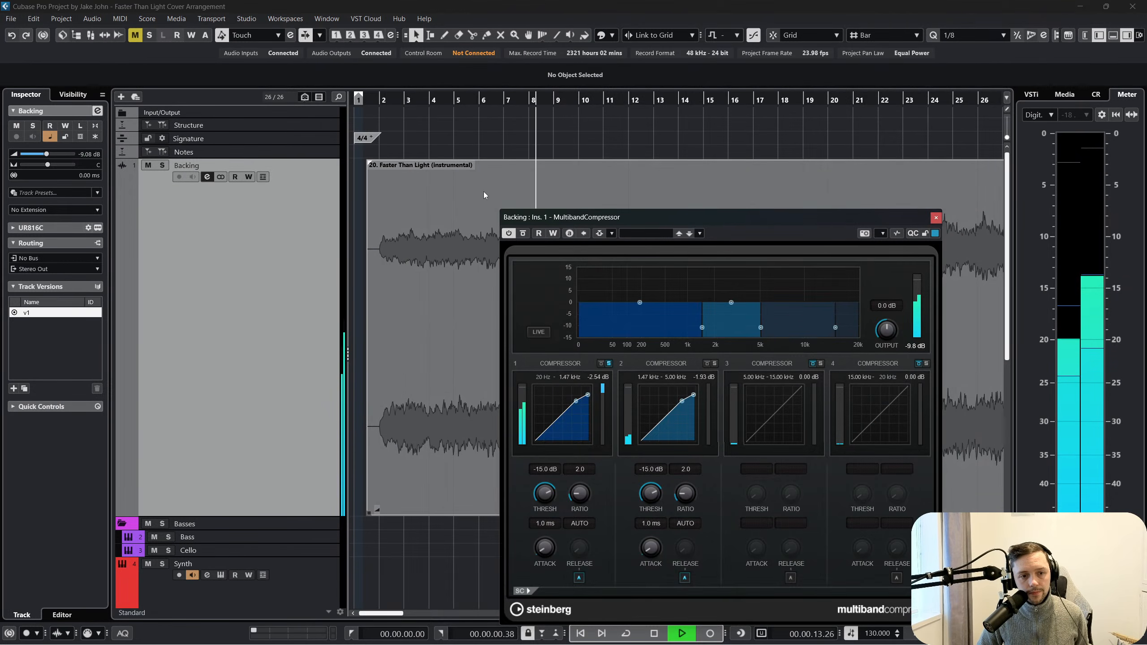
scroll(533, 169, "right", 3)
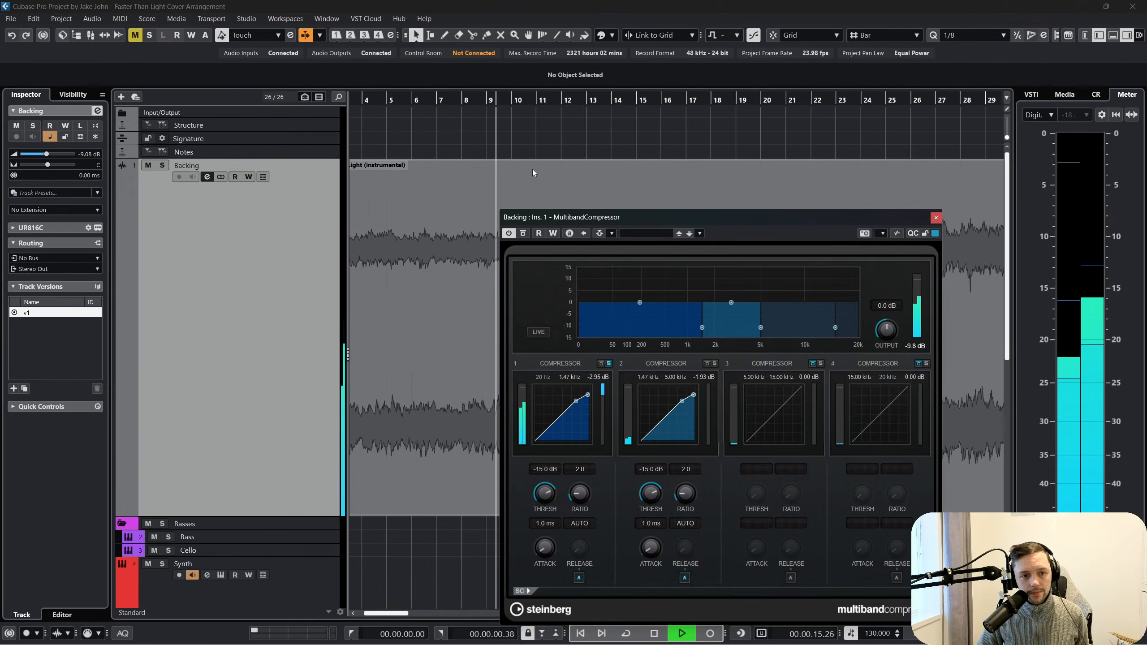
scroll(532, 168, "right", 2)
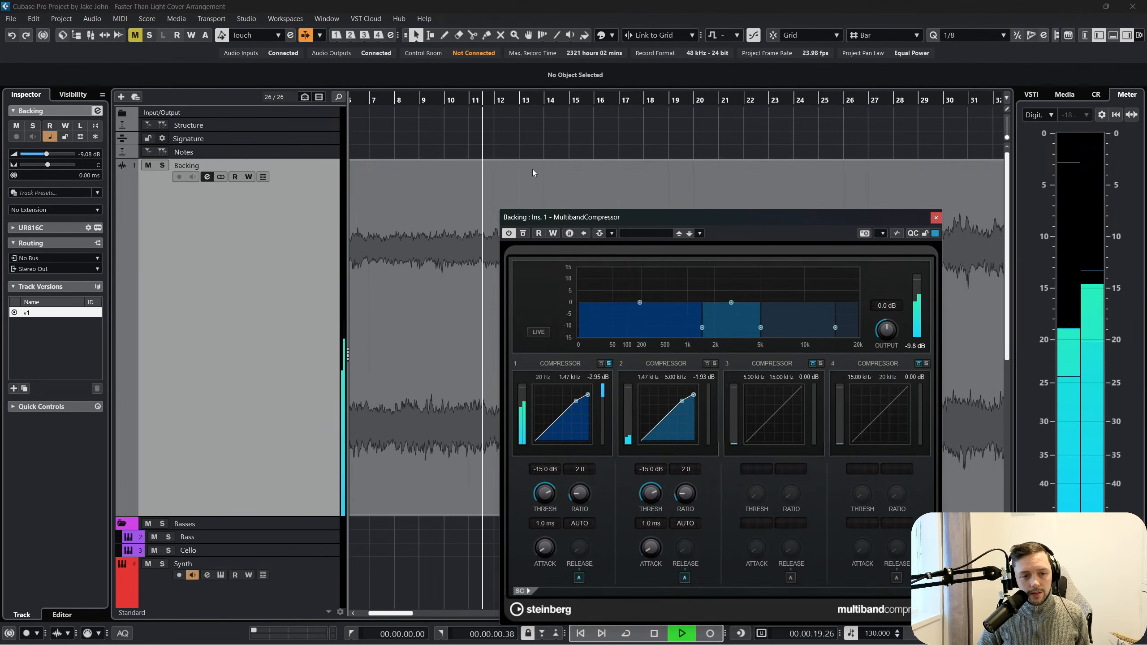
key("space")
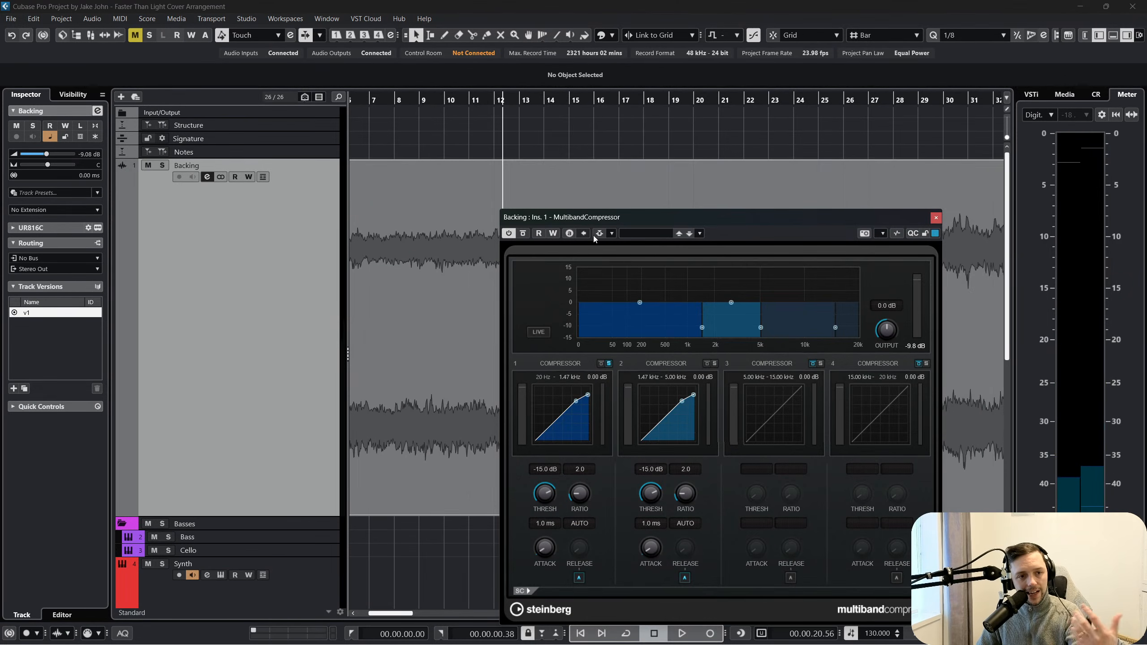
Play the soloed low band from bar 1 to about bar 17, stop, and turn off the solo on band 1
scroll(569, 194, "left", 3)
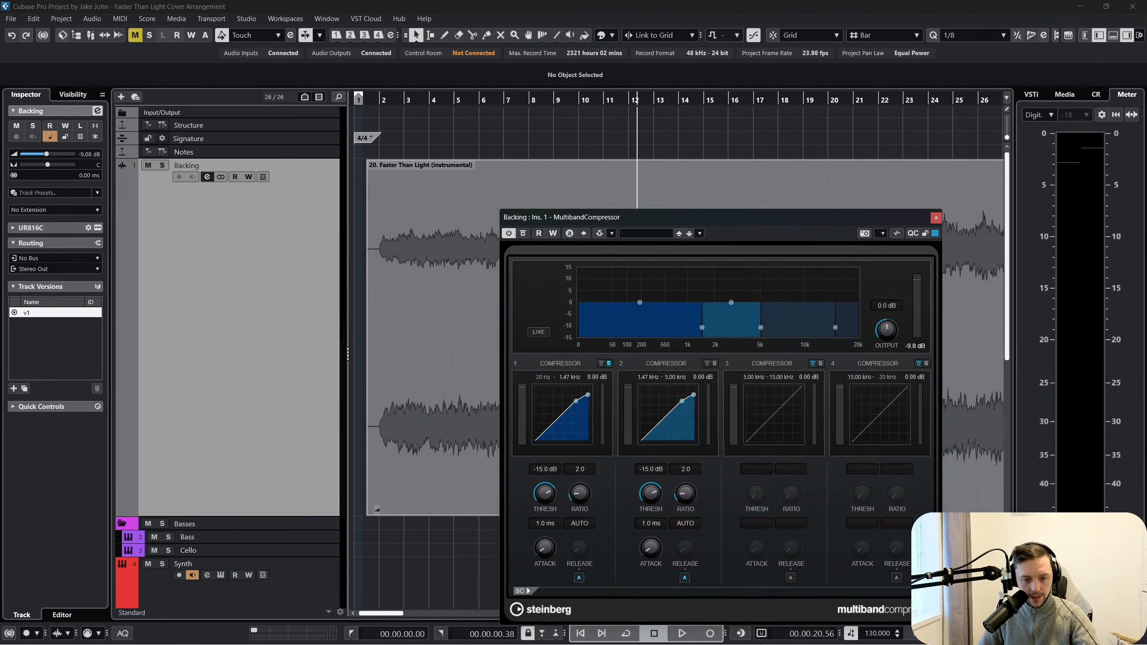
left_click(761, 633)
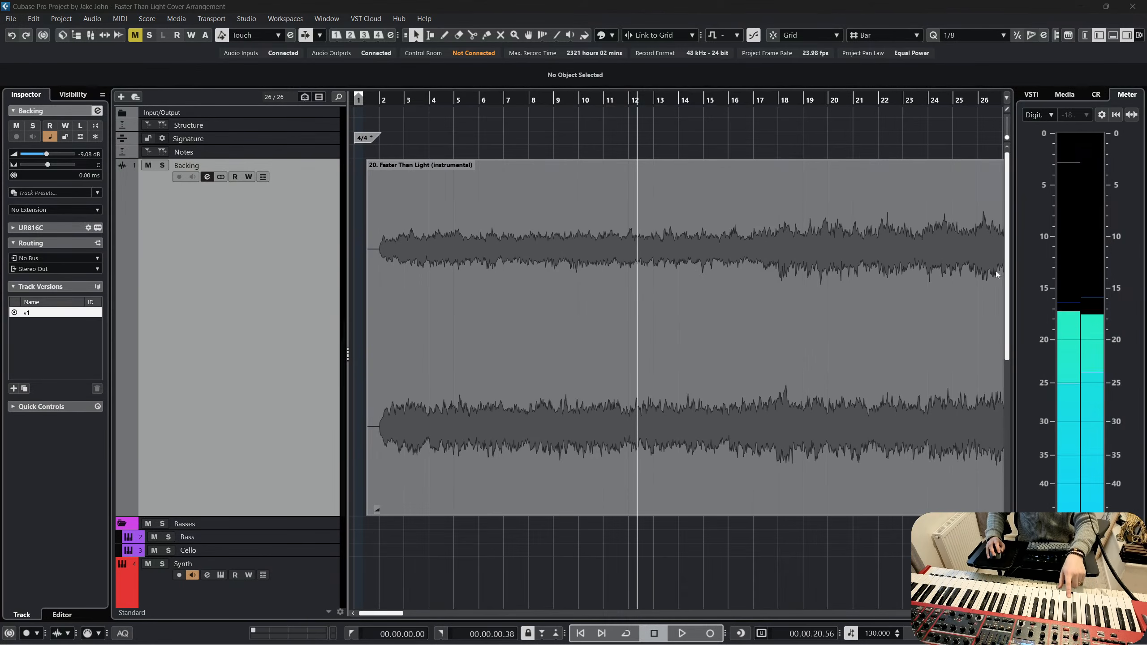
left_click(577, 131)
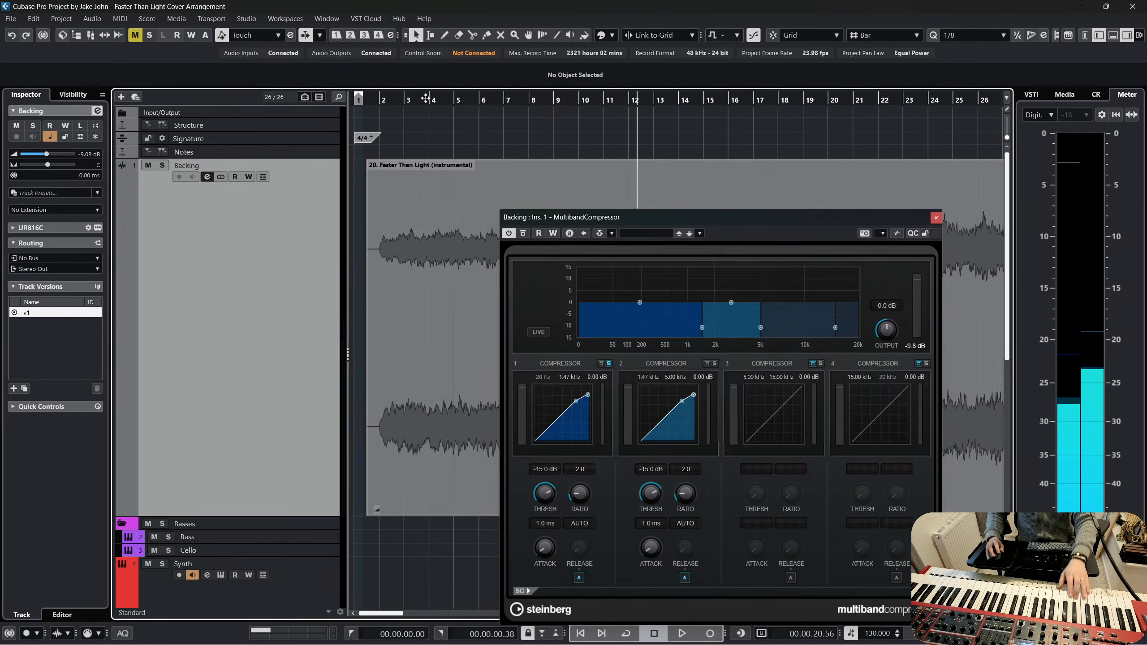
left_click_drag(425, 99, 322, 117)
key("space")
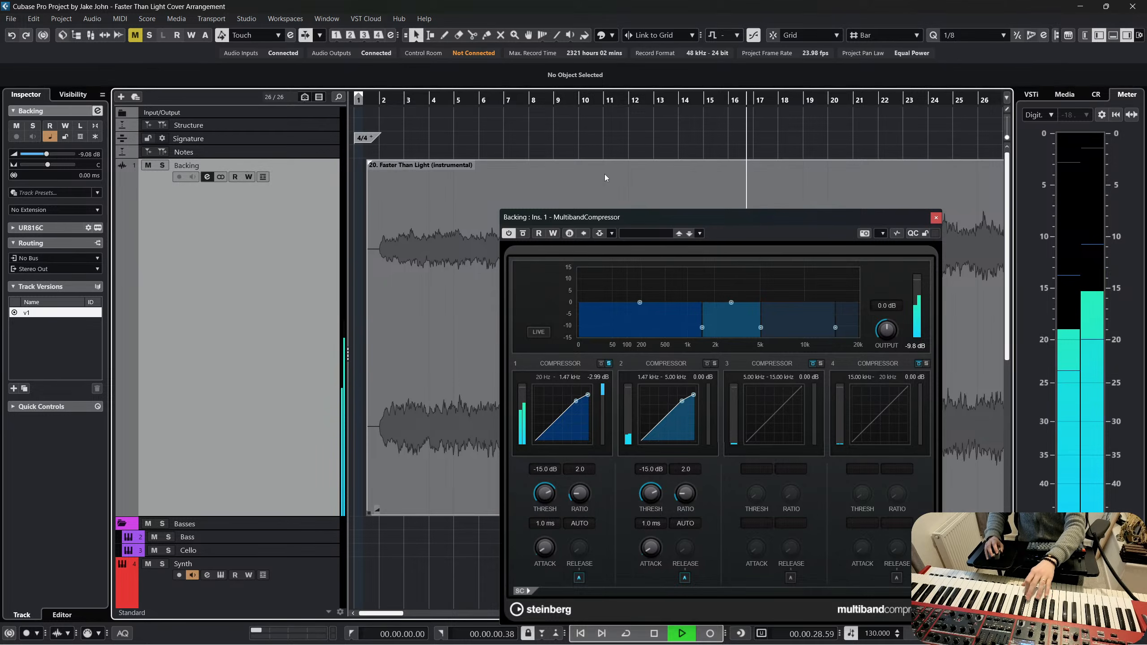
key("space")
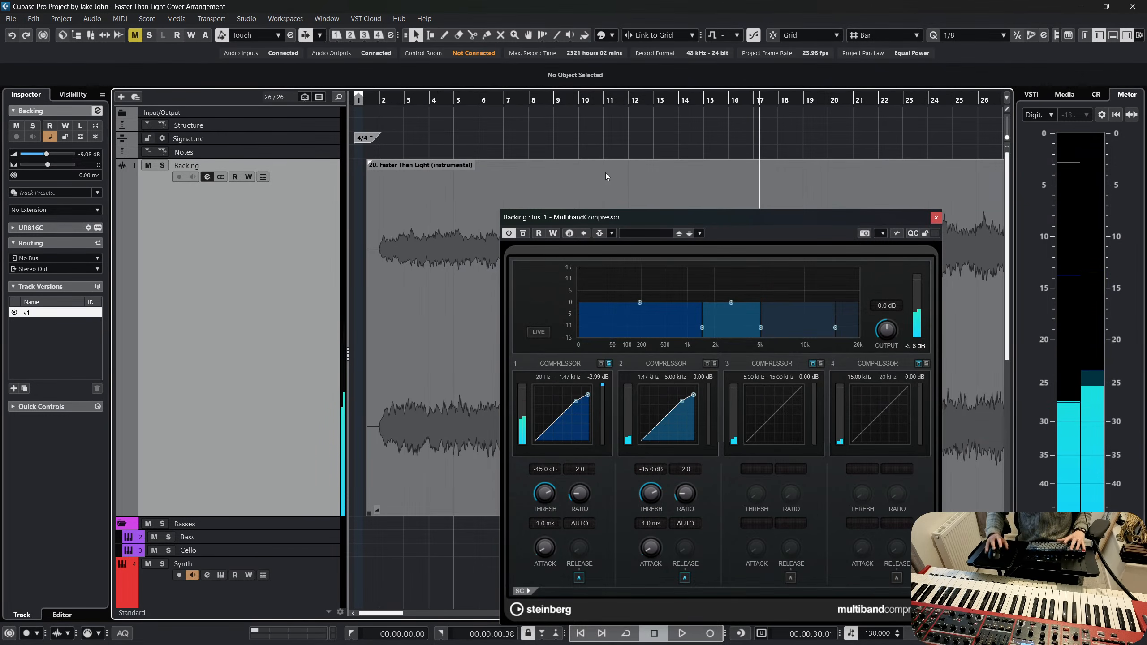
left_click(613, 365)
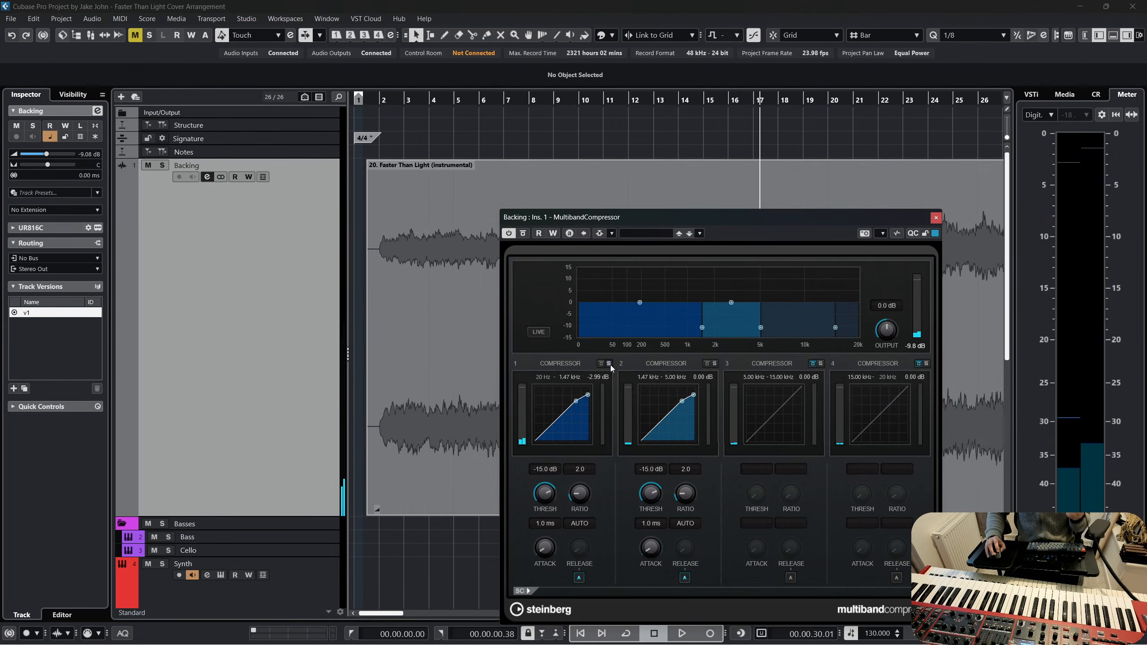
Close the MultibandCompressor window, play the unfiltered backing from bar 2 and stop around bar 16
left_click(936, 218)
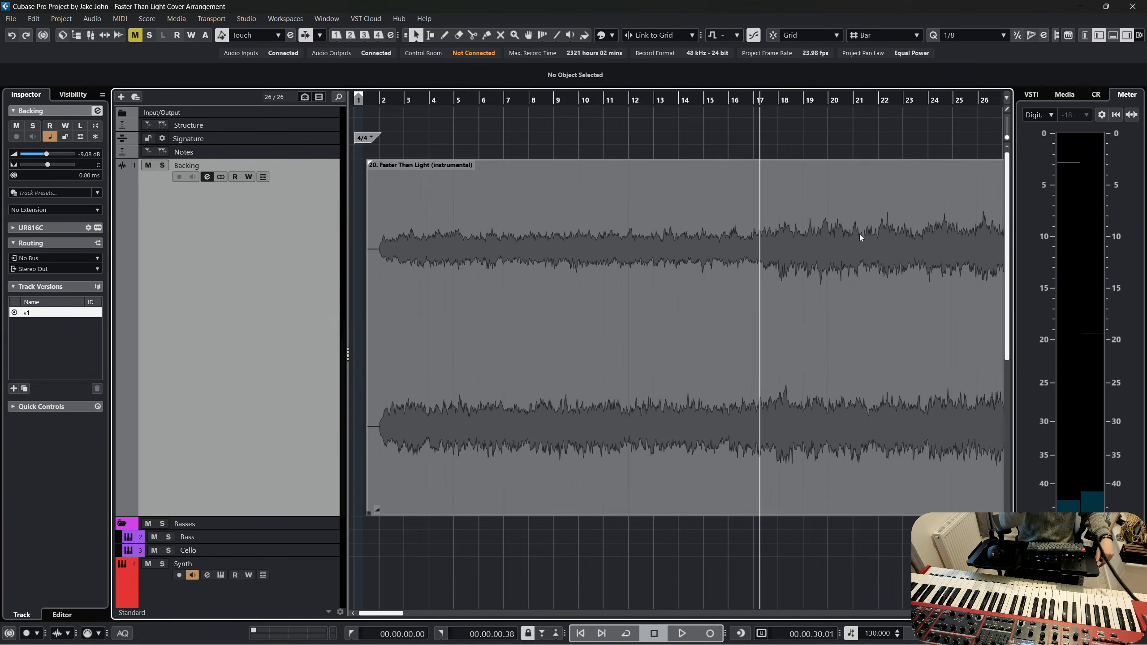
left_click(383, 101)
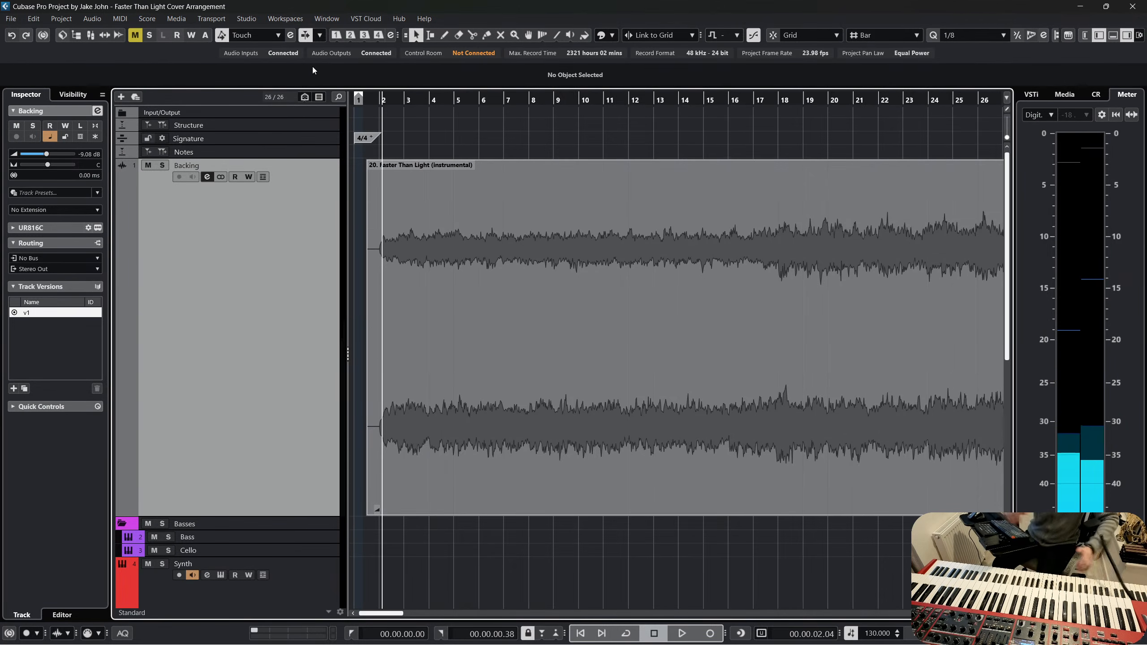
key("space")
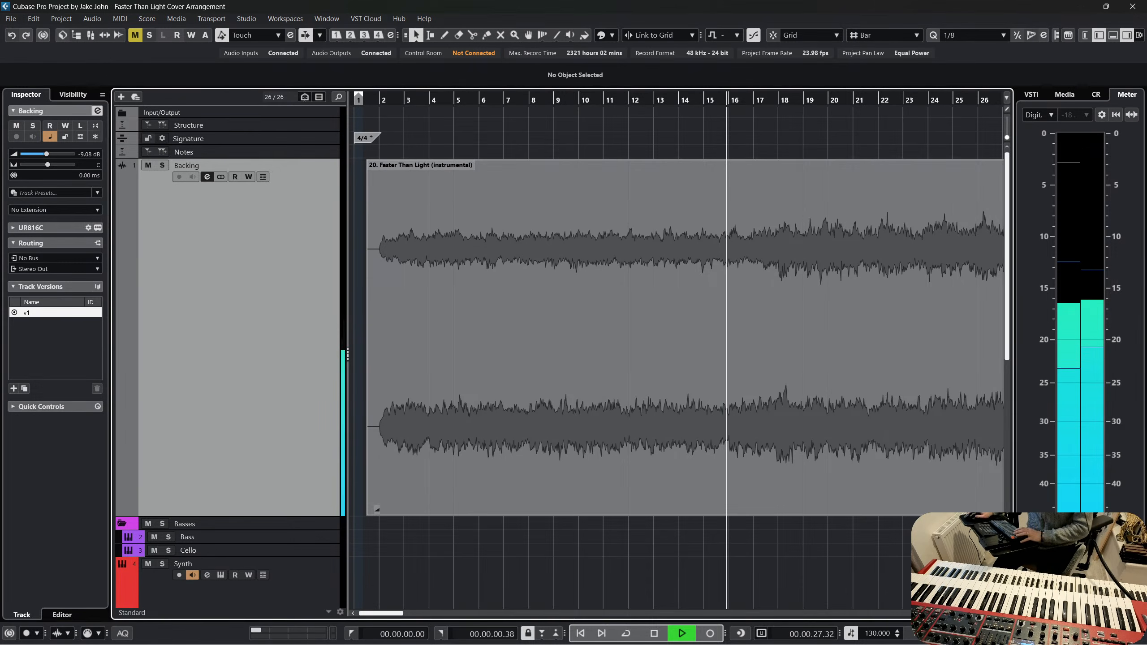
left_click(721, 513)
key("space")
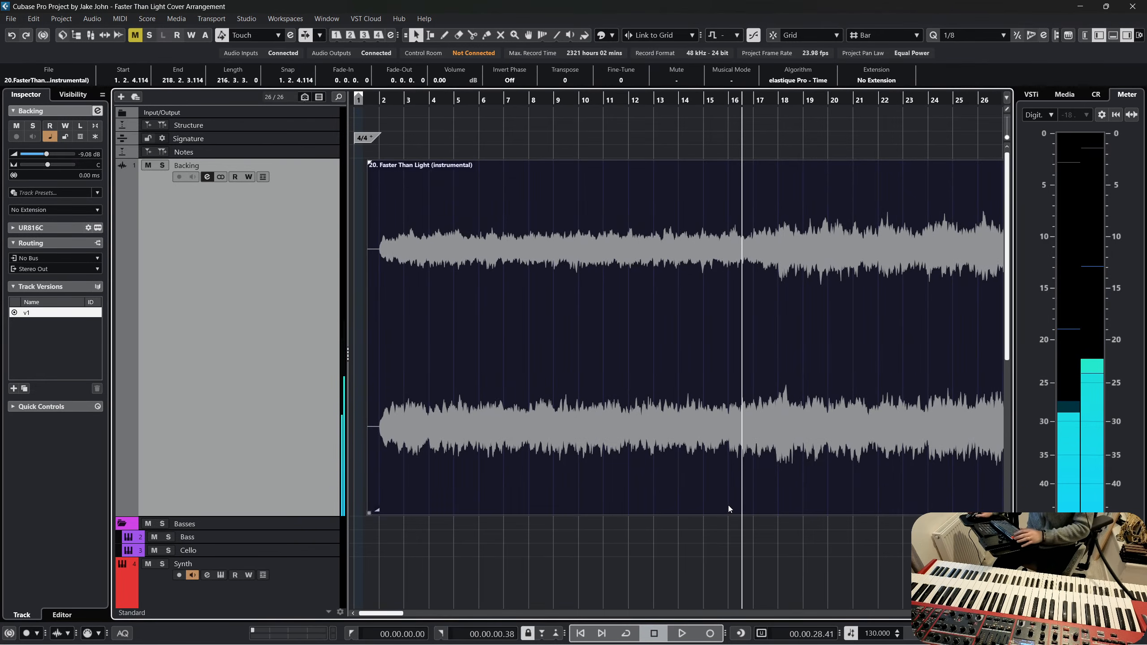
mouse_move(765, 627)
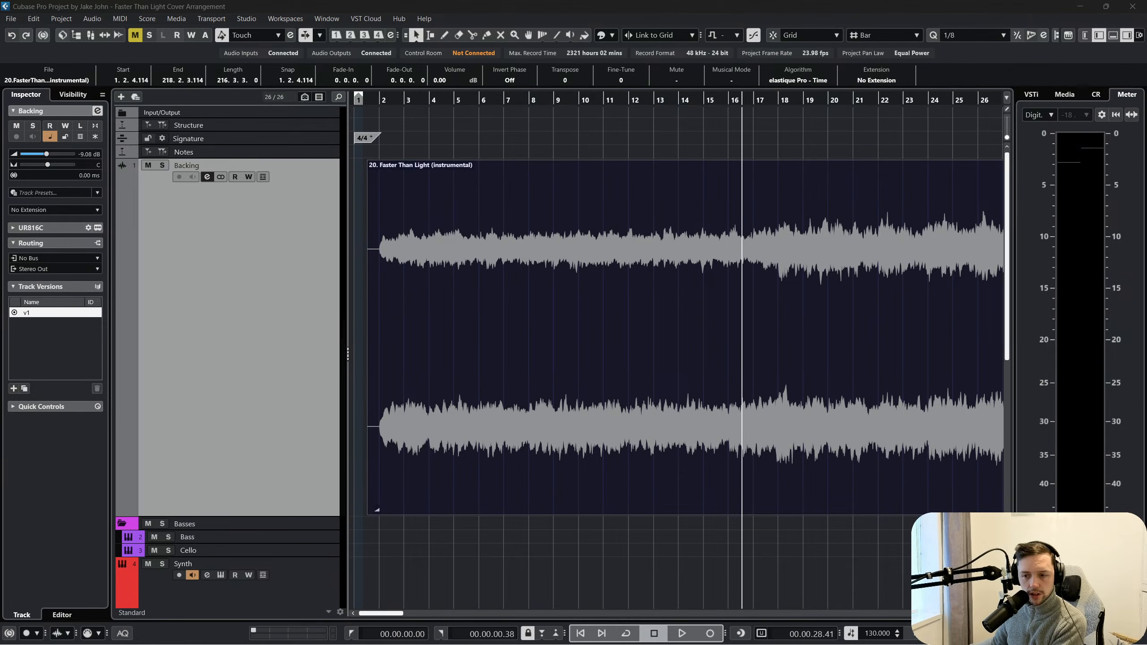
left_click(559, 266)
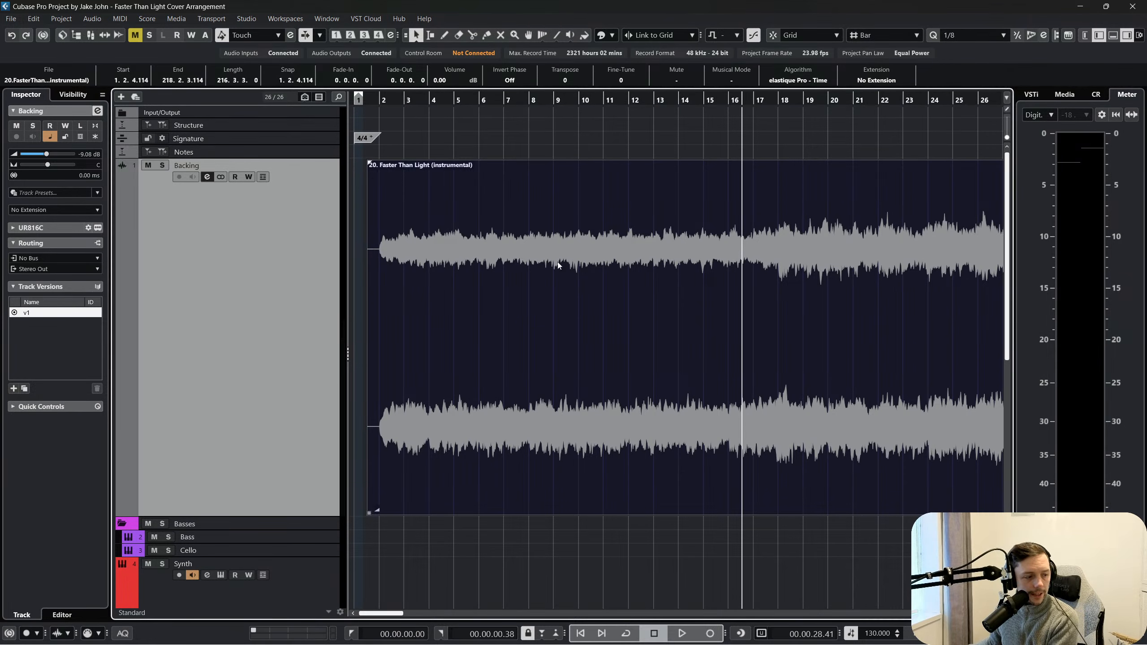
Move the MIDI 01 track up the track list to just below the Synth track
scroll(263, 176, "down", 10)
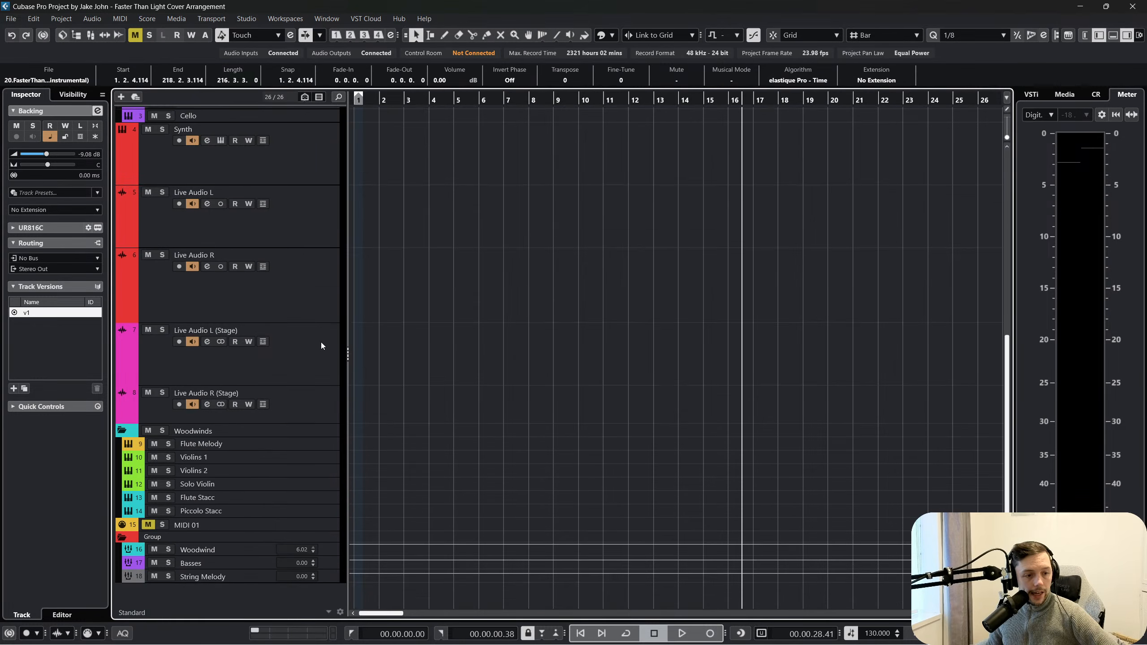
left_click_drag(294, 526, 252, 185)
scroll(350, 428, "up", 5)
scroll(310, 389, "up", 7)
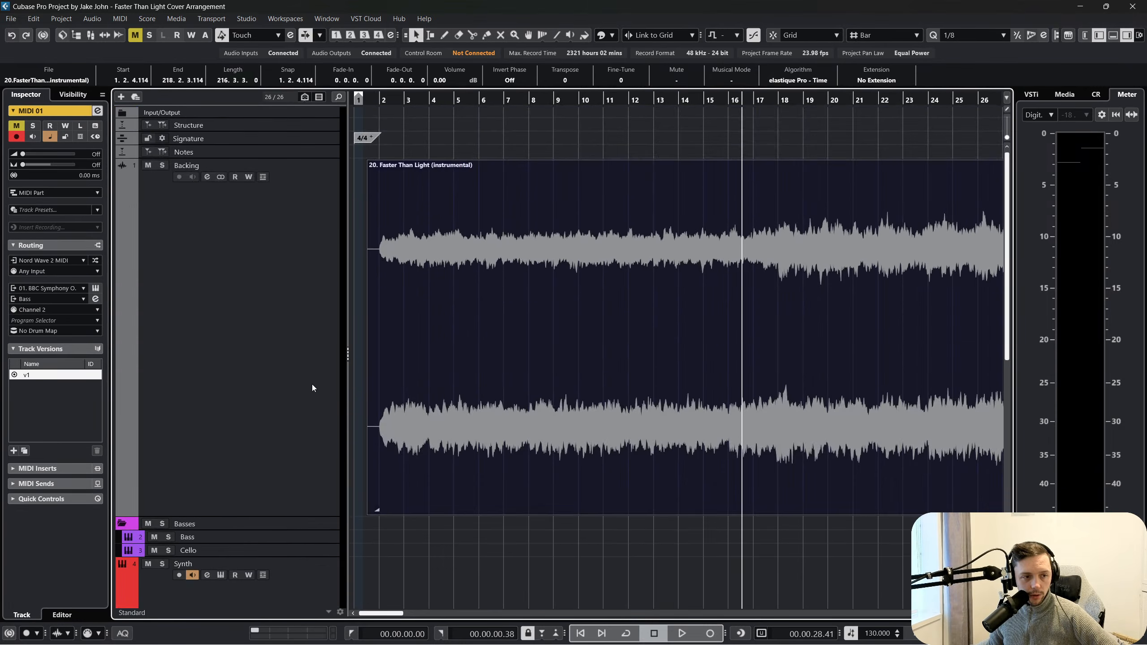
Move the Synth track above the Basses folder so it sits directly below the Backing track
scroll(314, 378, "down", 9)
scroll(317, 374, "up", 3)
left_click_drag(332, 387, 307, 324)
scroll(311, 335, "down", 3)
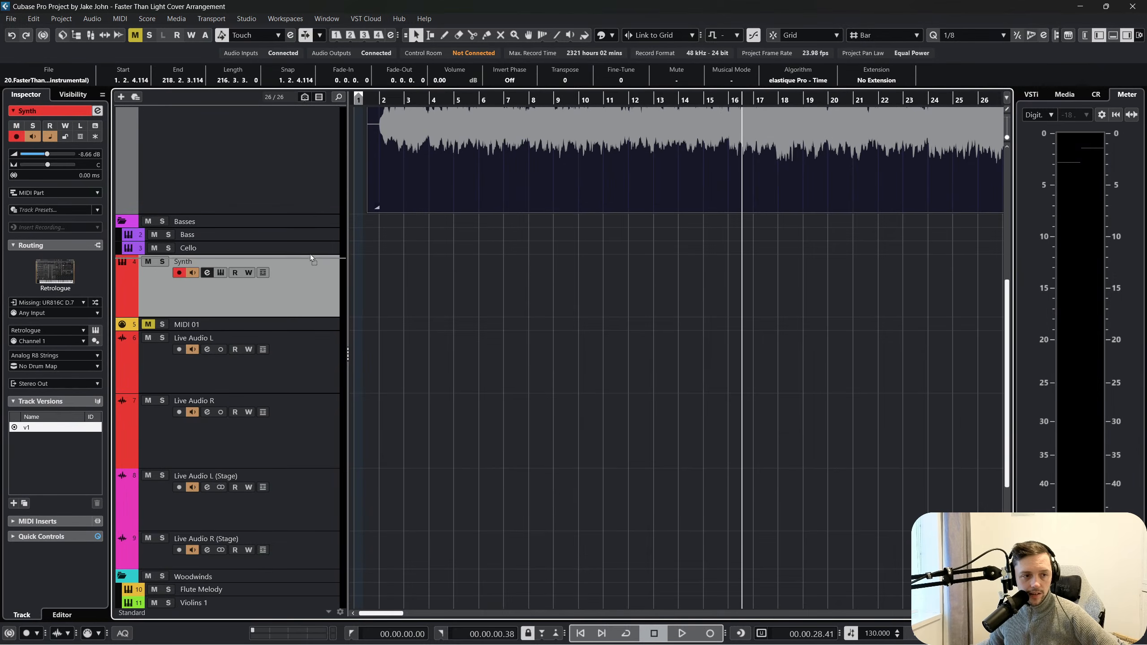
left_click_drag(310, 255, 311, 216)
scroll(382, 351, "up", 2)
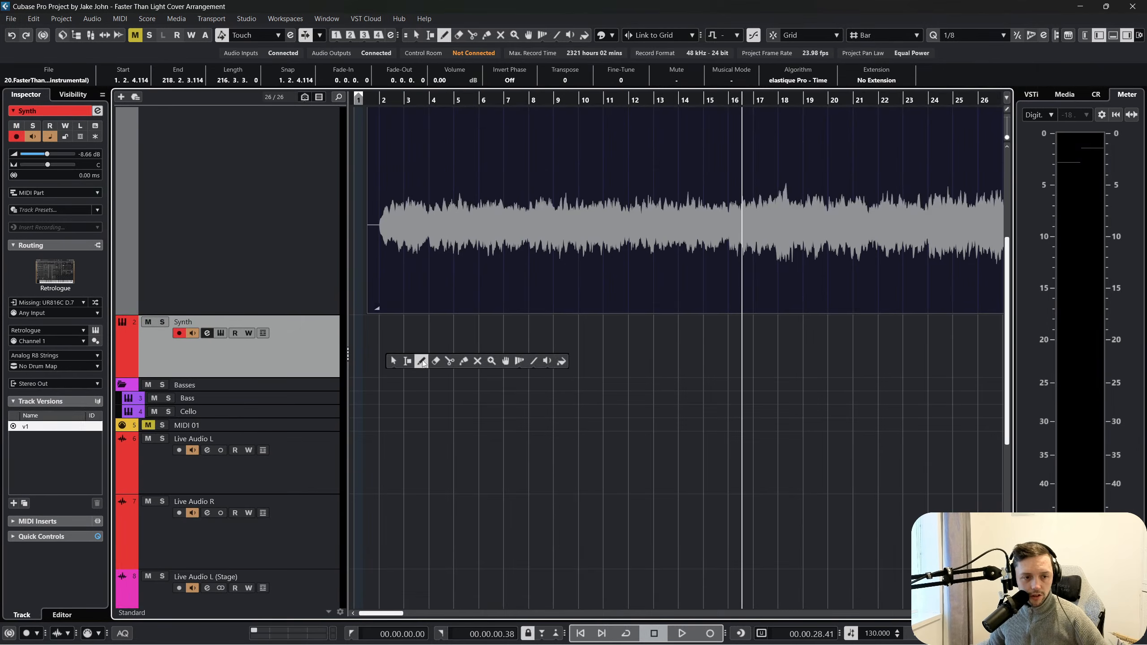
Draw a six-bar MIDI part on the Synth track and move it to start at bar 3
left_click(422, 362)
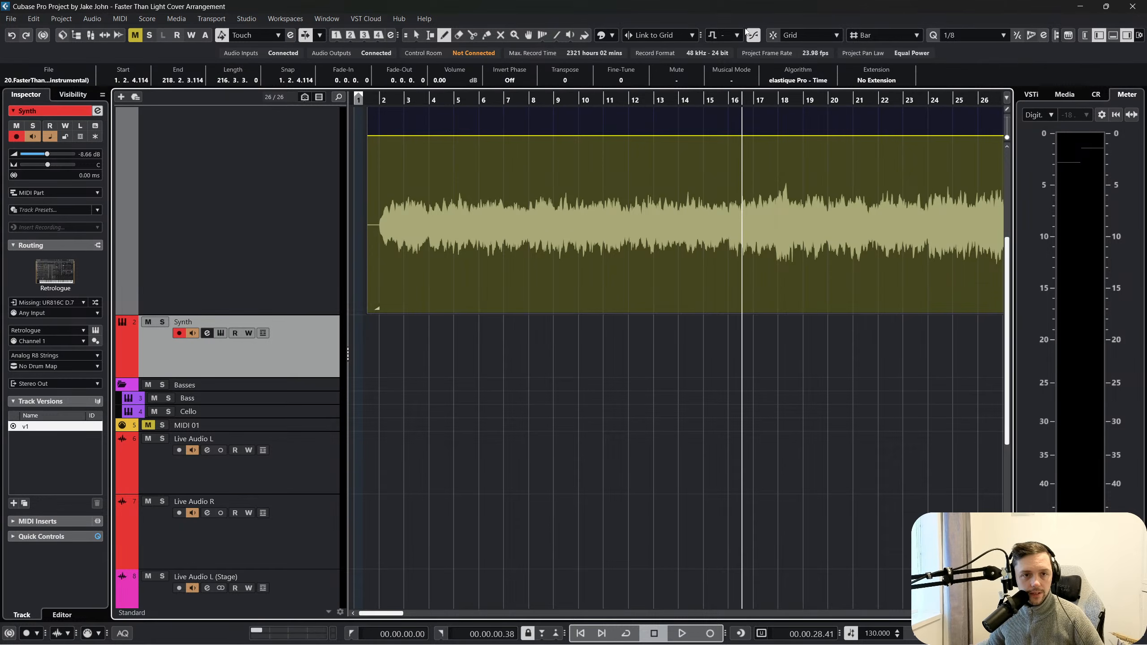
left_click_drag(360, 354, 495, 350)
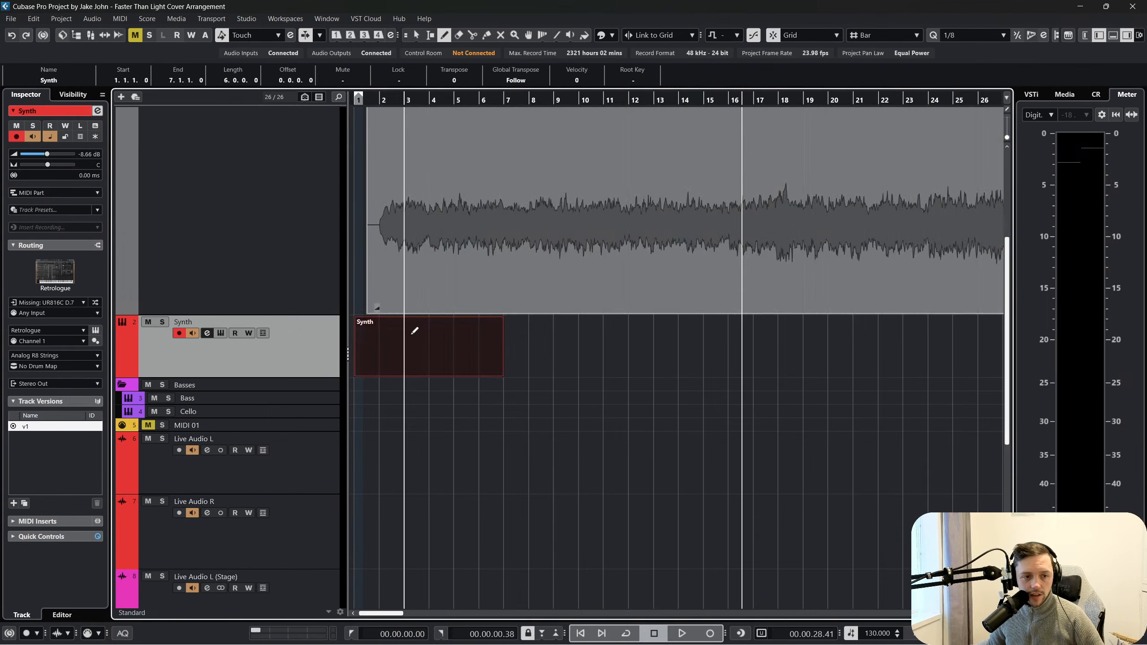
right_click(411, 336)
left_click(413, 337)
left_click_drag(413, 336, 450, 339)
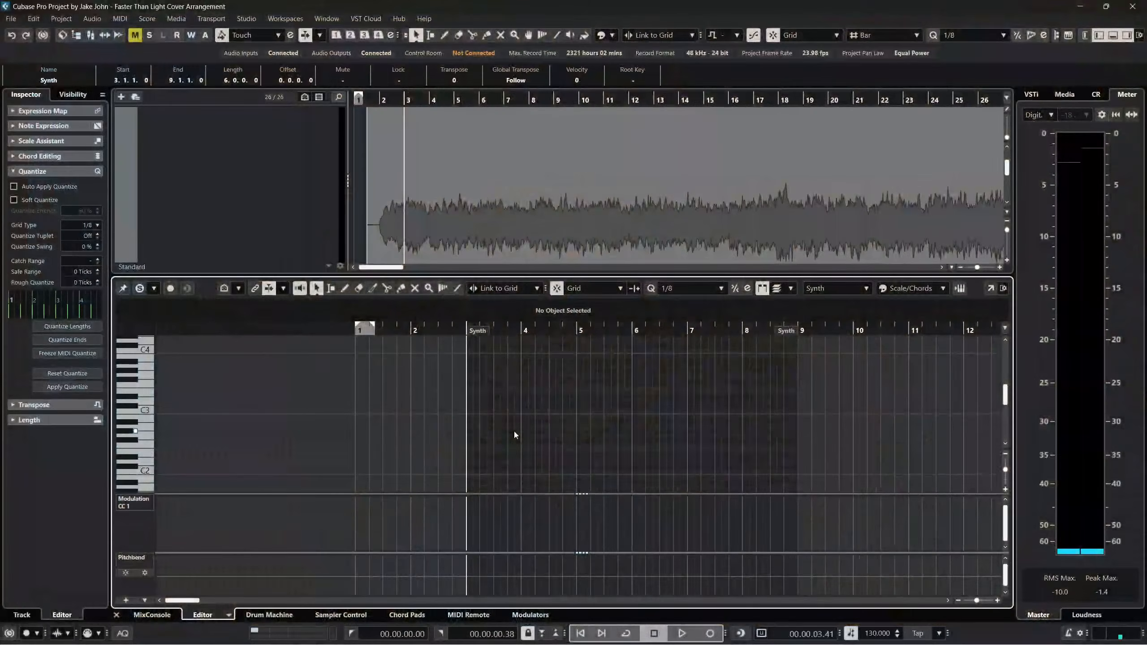
Close the lower-zone editor and open the Synth part in its own Key Editor window
right_click(515, 430)
left_click(539, 436)
key("1")
left_click(117, 615)
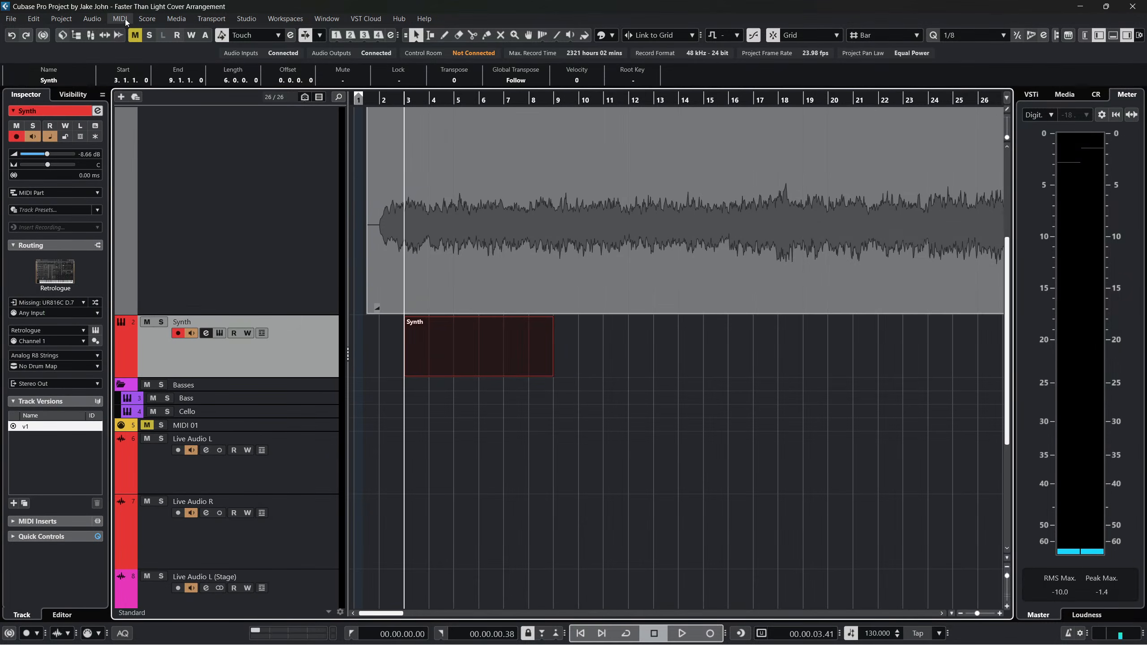
left_click(119, 18)
left_click(149, 34)
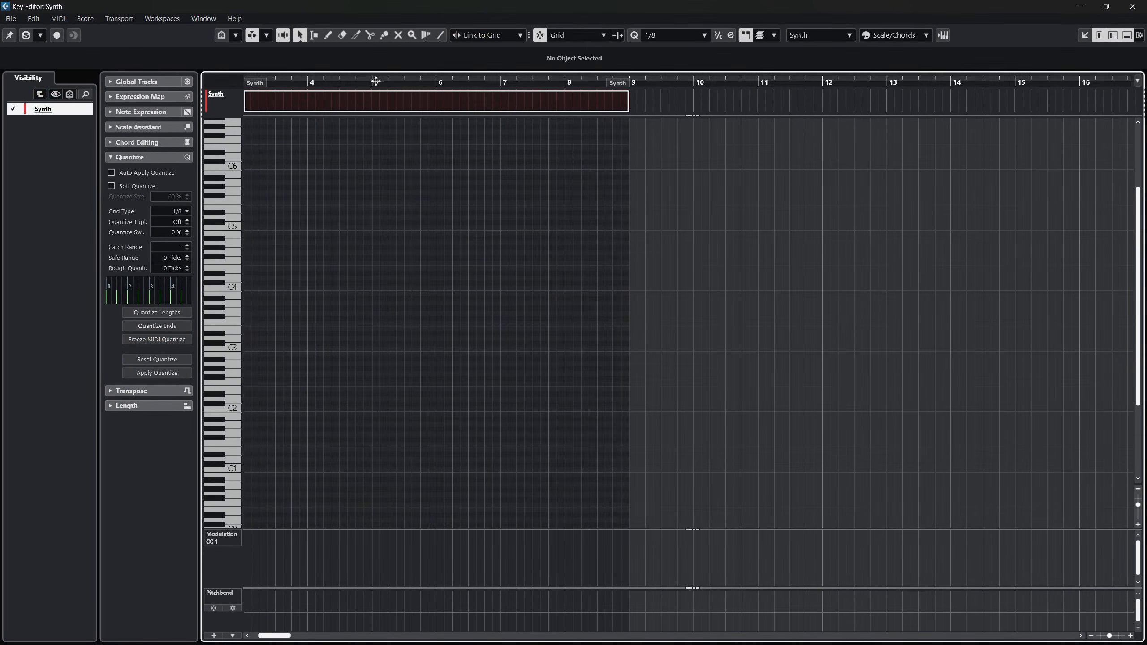
left_click_drag(385, 76, 415, 106)
Set quantize to 1/1 and draw one-bar bass notes D2 at bar 3 and C2 at bar 5
right_click(489, 309)
left_click(512, 311)
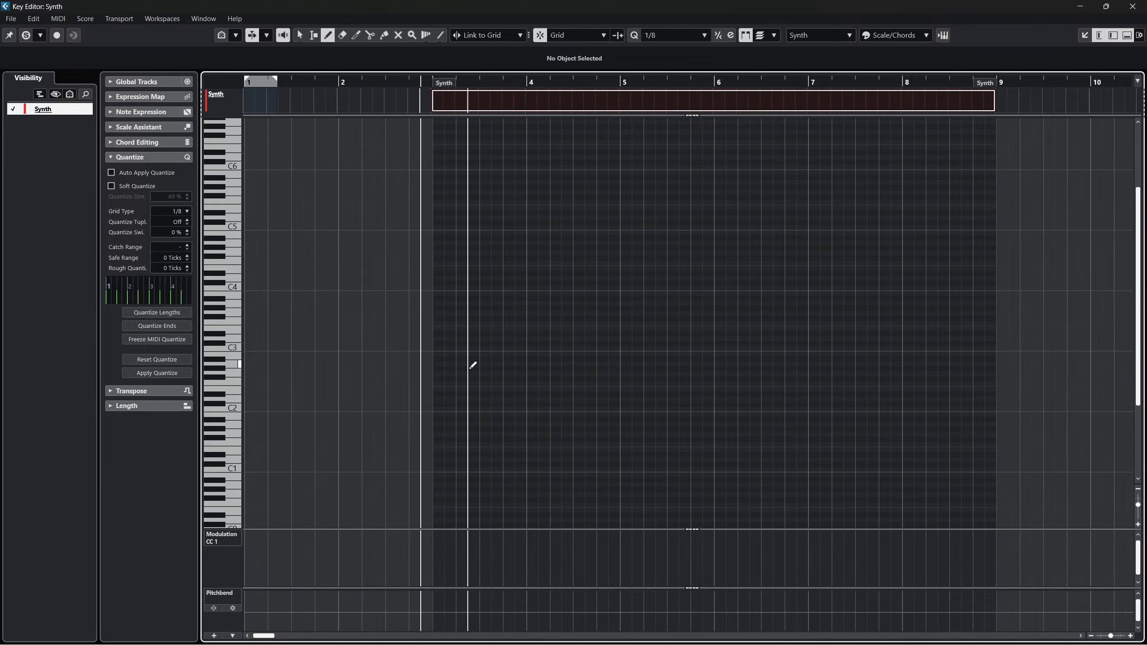
left_click(702, 35)
left_click(677, 73)
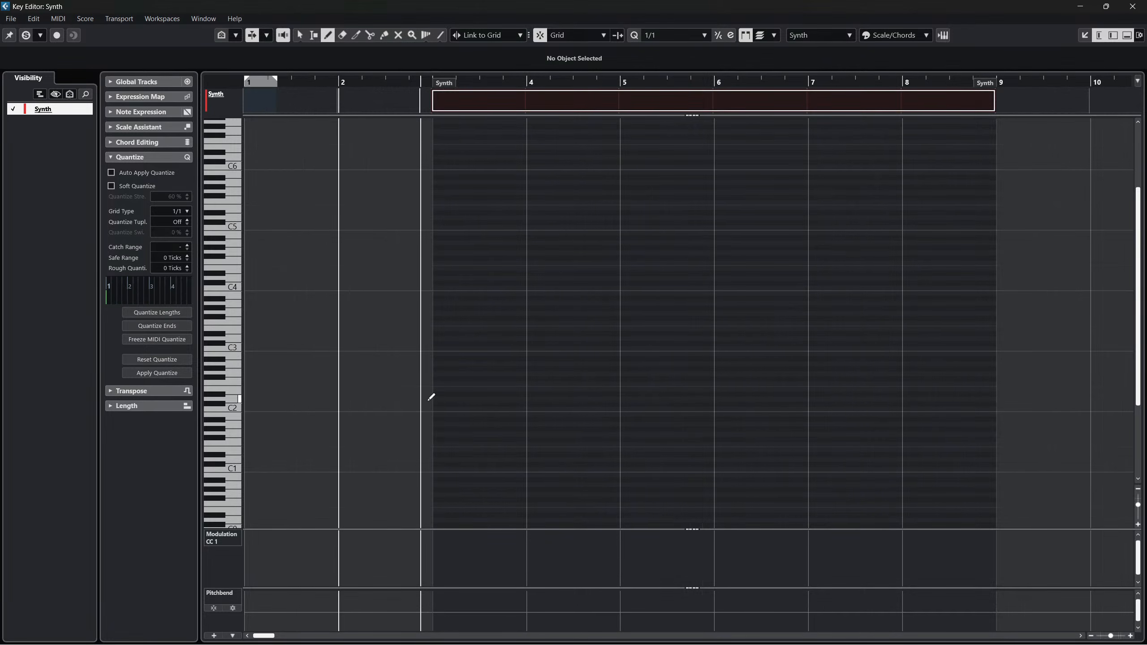
left_click(440, 397)
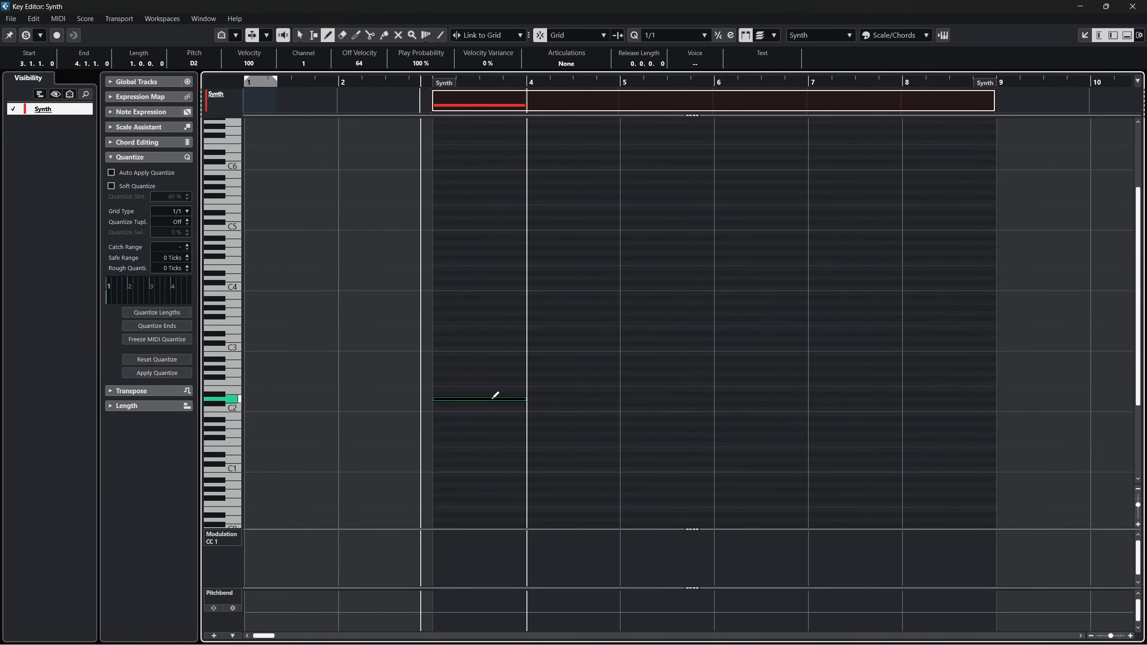
left_click(582, 414)
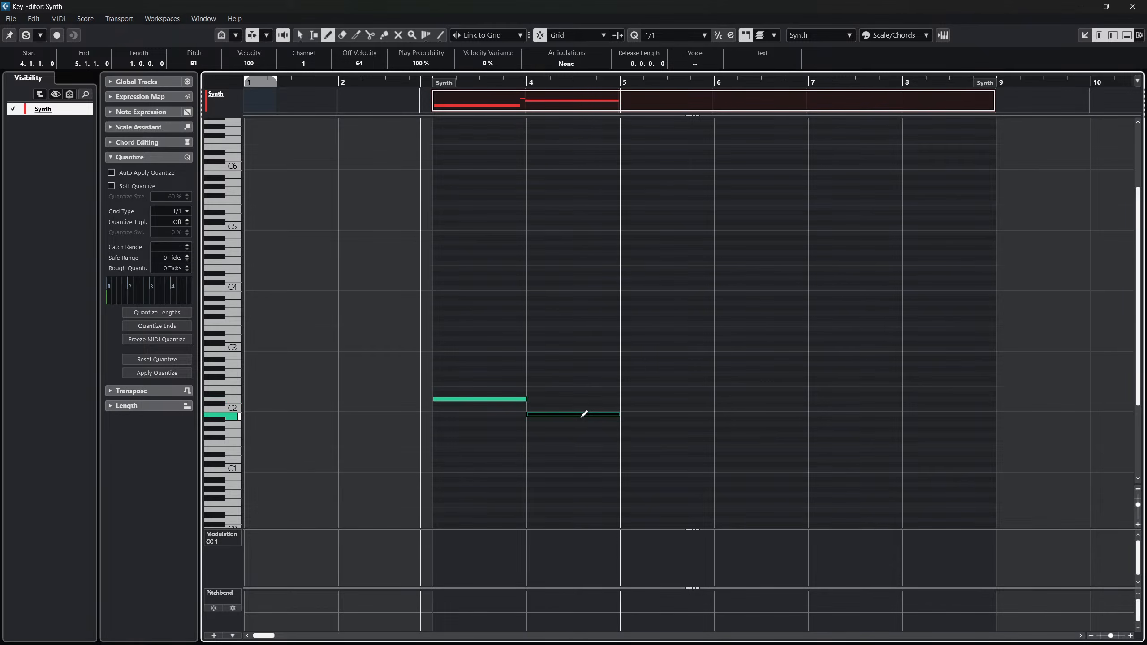
key("1")
left_click_drag(568, 415, 651, 411)
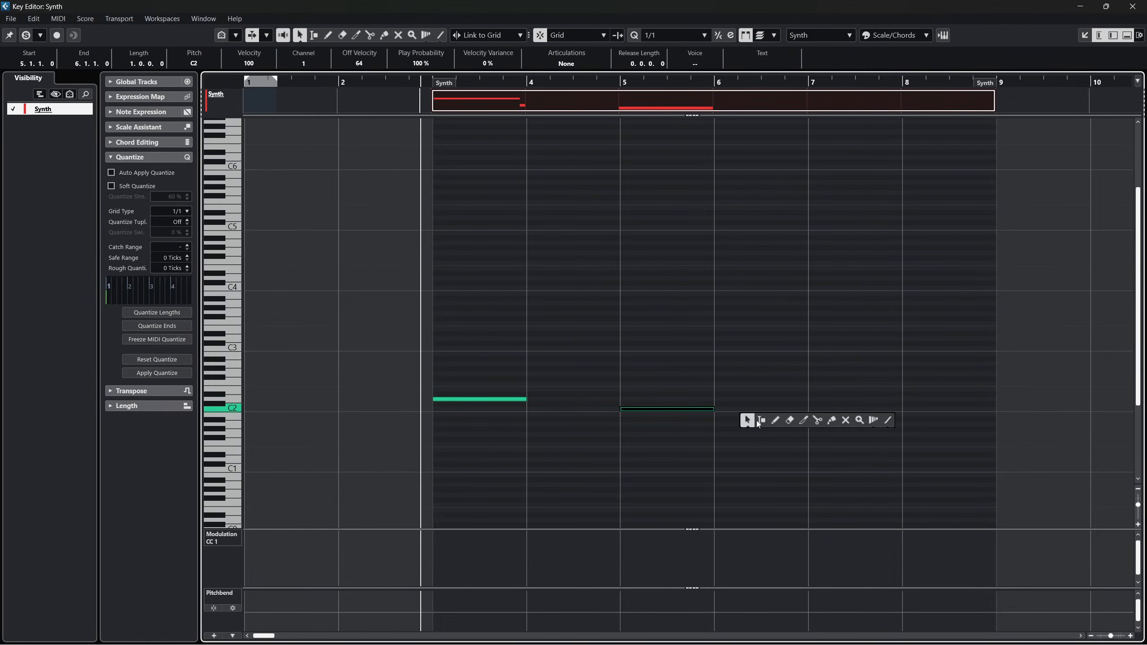
Add a one-bar note at bar 7 and set its pitch to A#1
left_click(775, 423)
left_click(819, 425)
key("1")
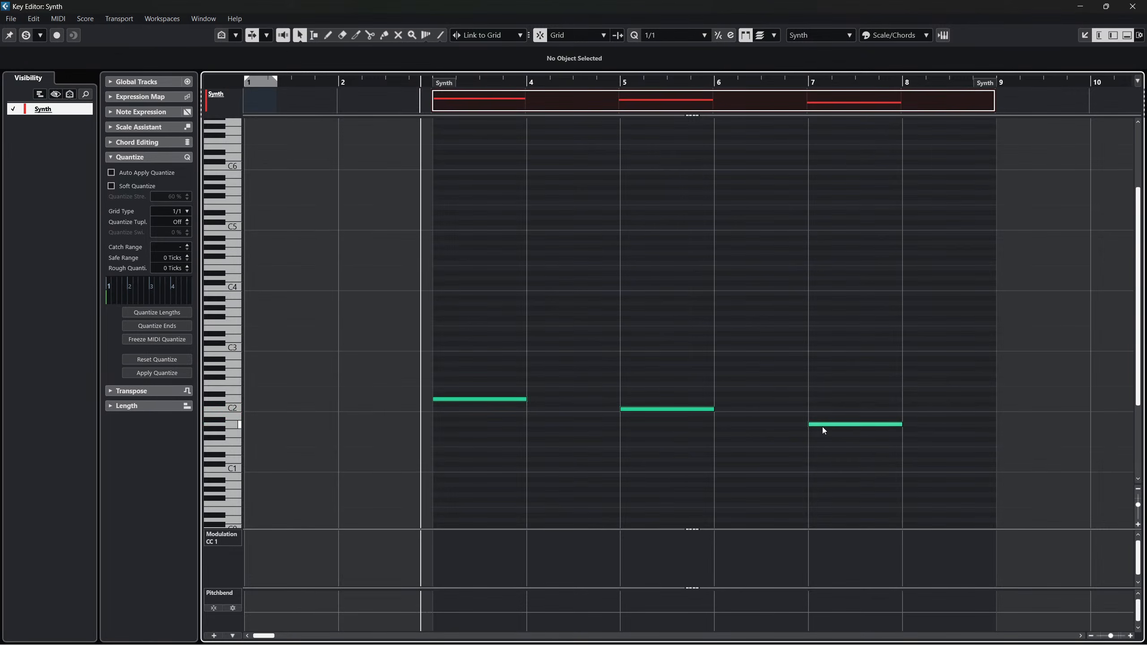
left_click_drag(820, 427, 815, 422)
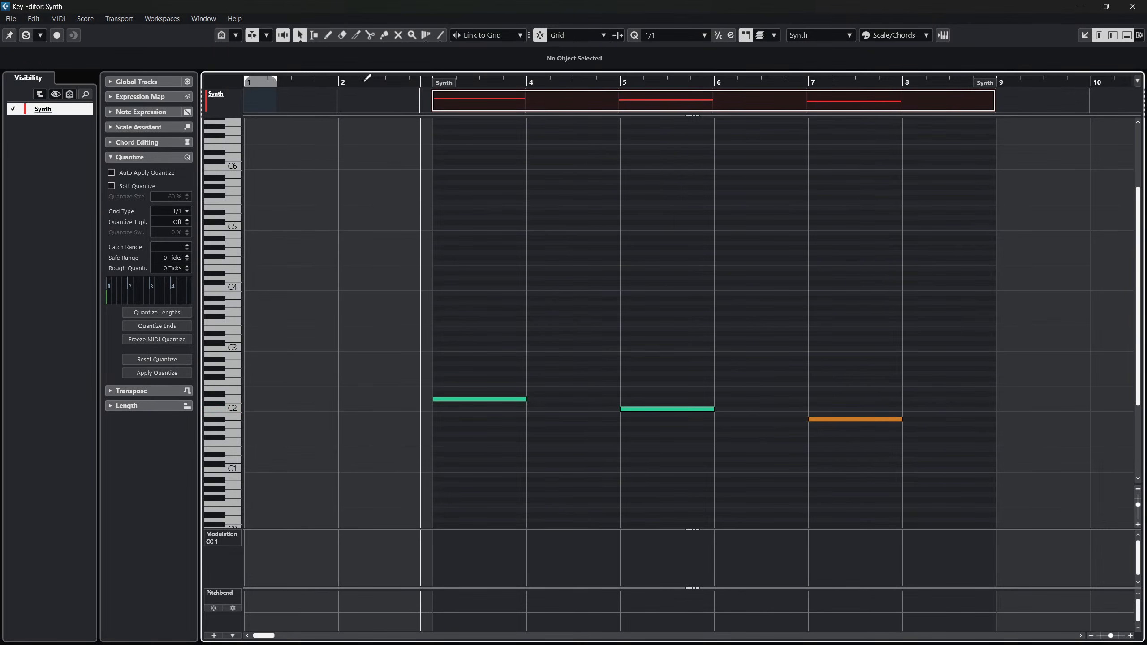
Move all three notes one bar earlier, enlarge the part to start at bar 2, and audition it against the backing
key("space")
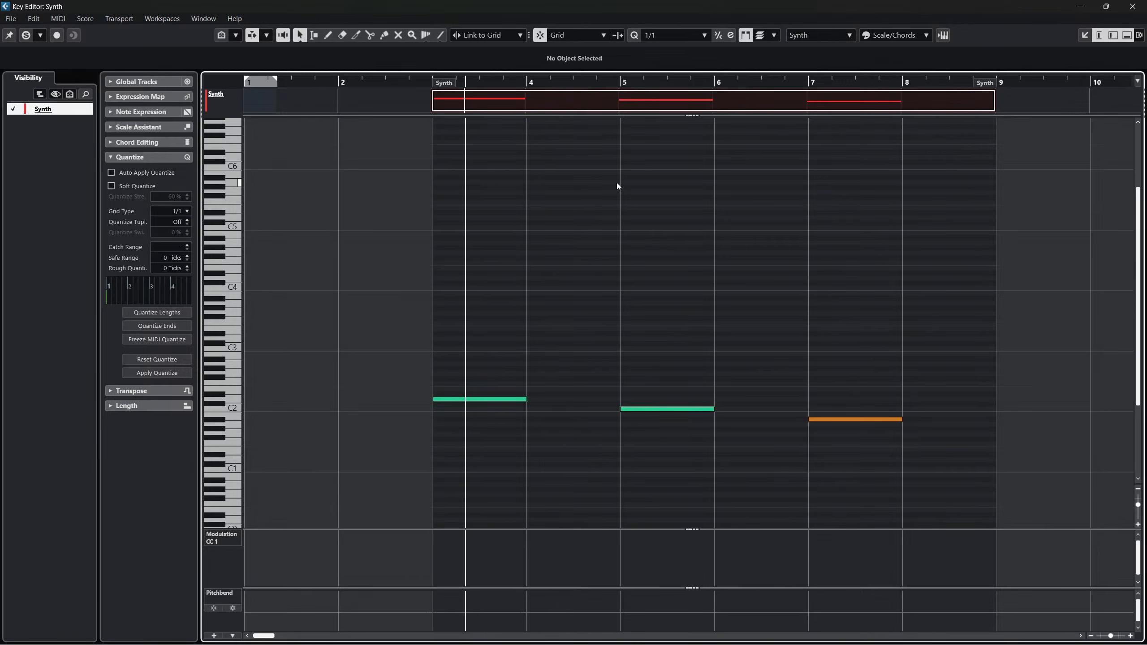
key("ctrl+a")
left_click_drag(477, 397, 401, 402)
left_click(560, 354)
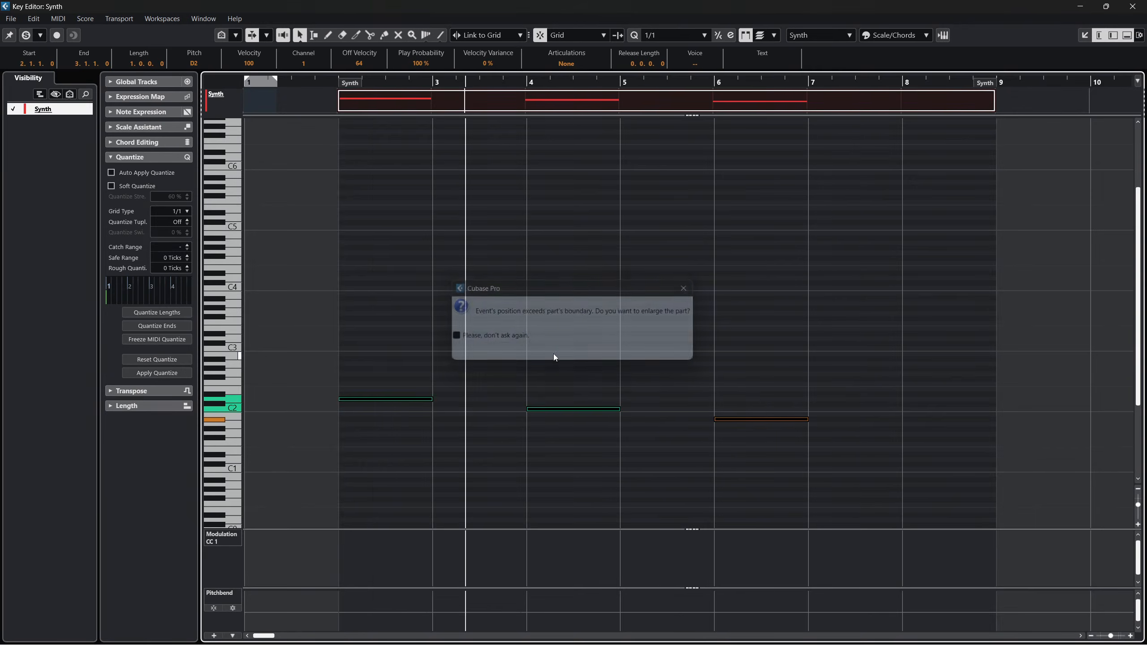
key("space")
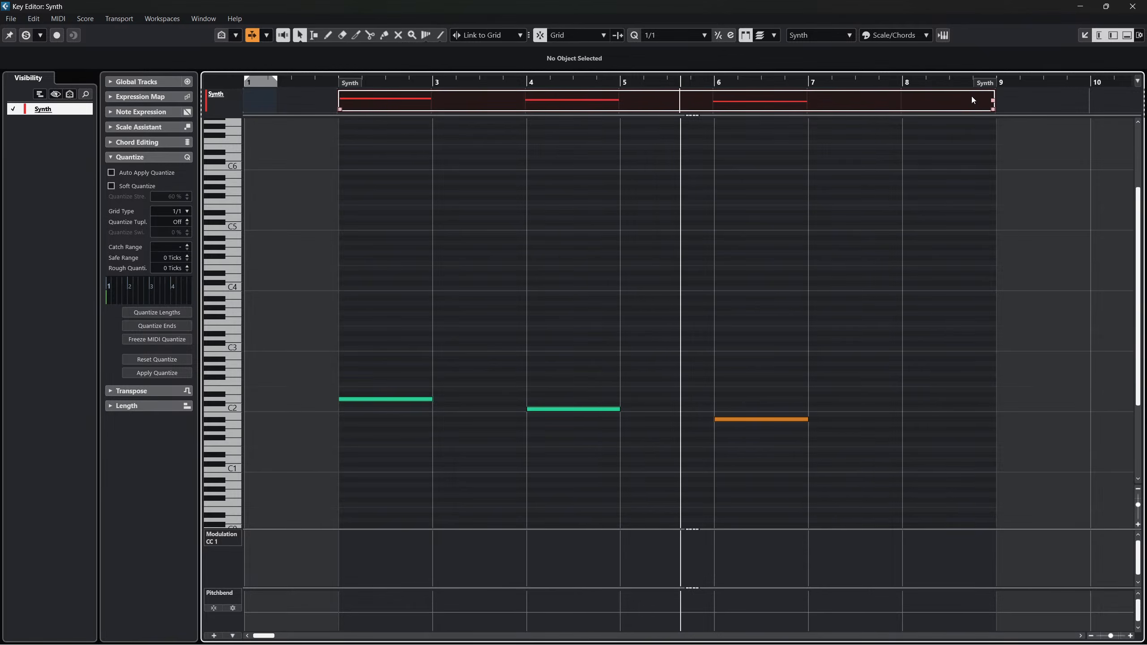
Extend the Synth part's end to bar 10 and add a one-bar C2 note at bar 8
left_click_drag(993, 101, 1088, 100)
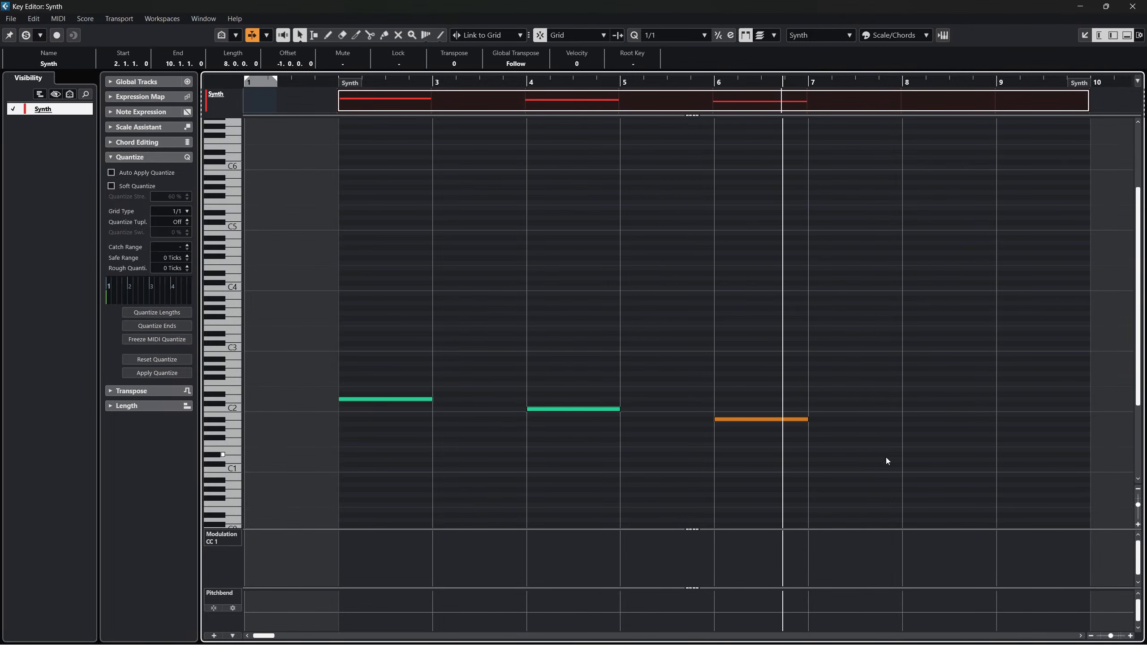
left_click(910, 409)
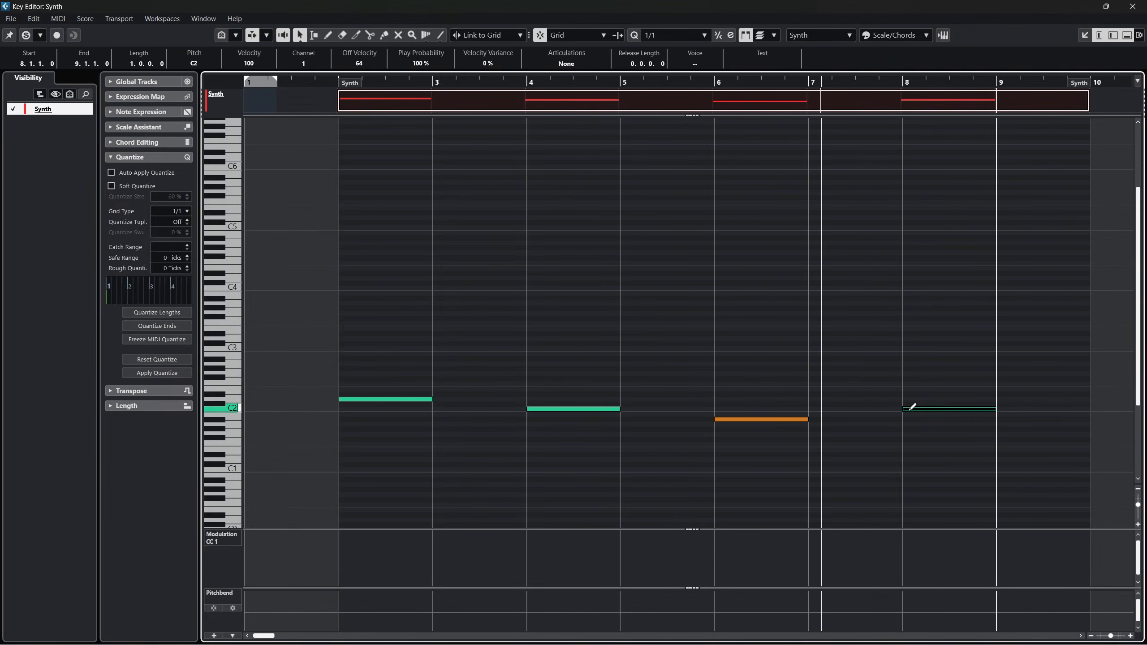
left_click_drag(1026, 412, 1015, 427)
right_click(1015, 428)
Lengthen all four bass notes to two bars each and close the Key Editor window
left_click_drag(841, 447, 350, 323)
left_click_drag(465, 398, 530, 398)
left_click(576, 320)
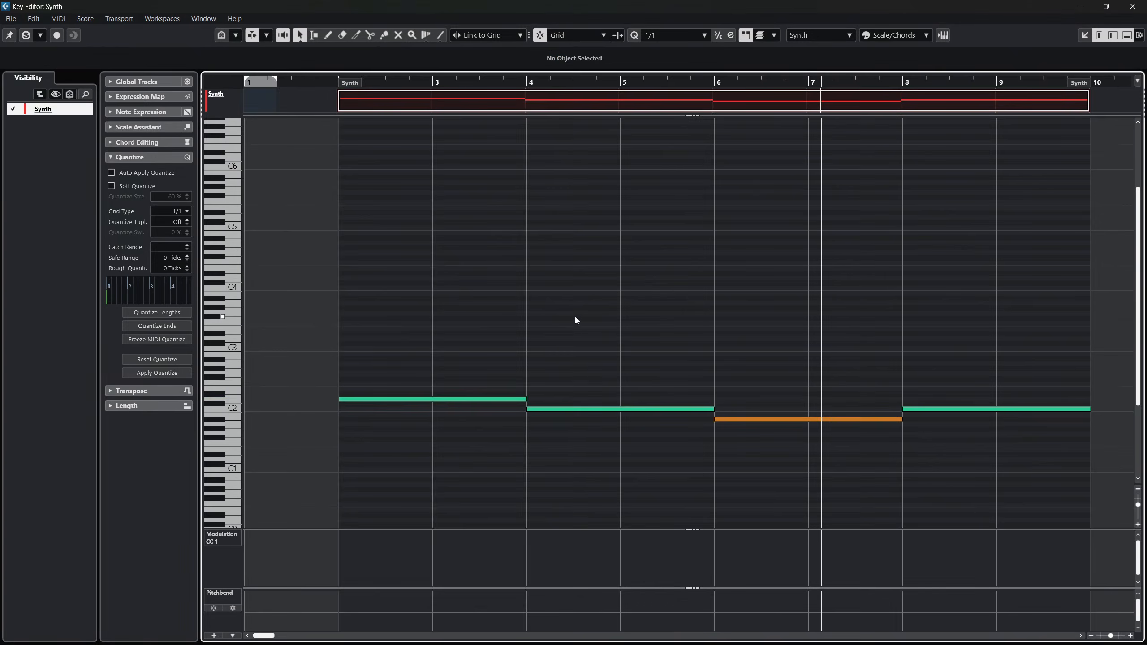
left_click(1140, 8)
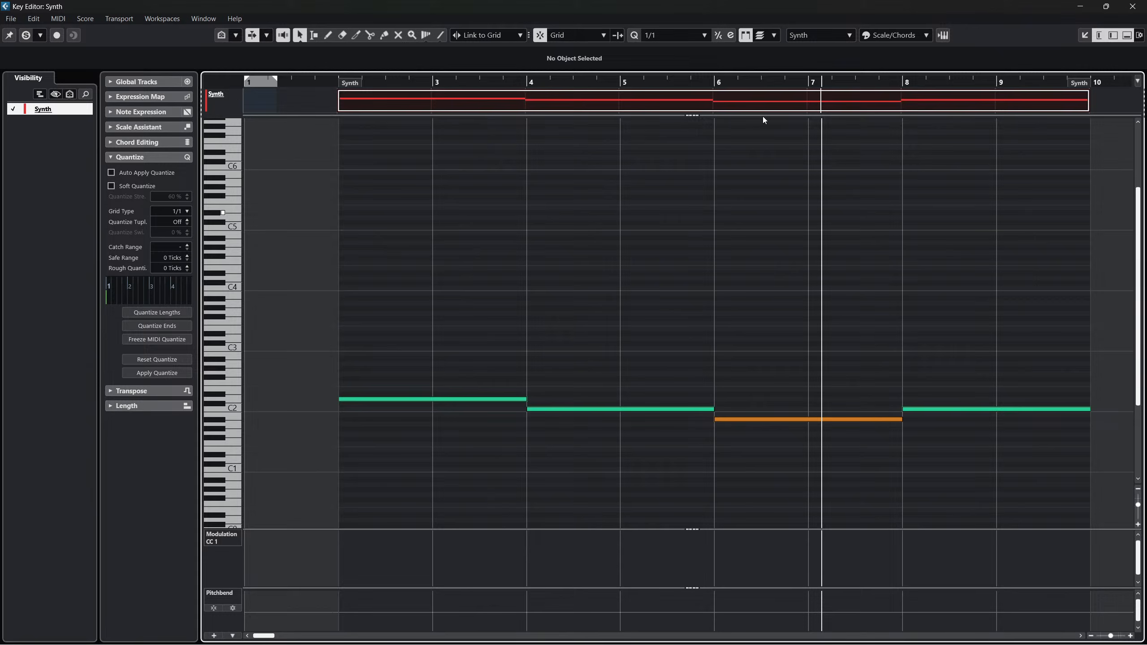
left_click(1125, 8)
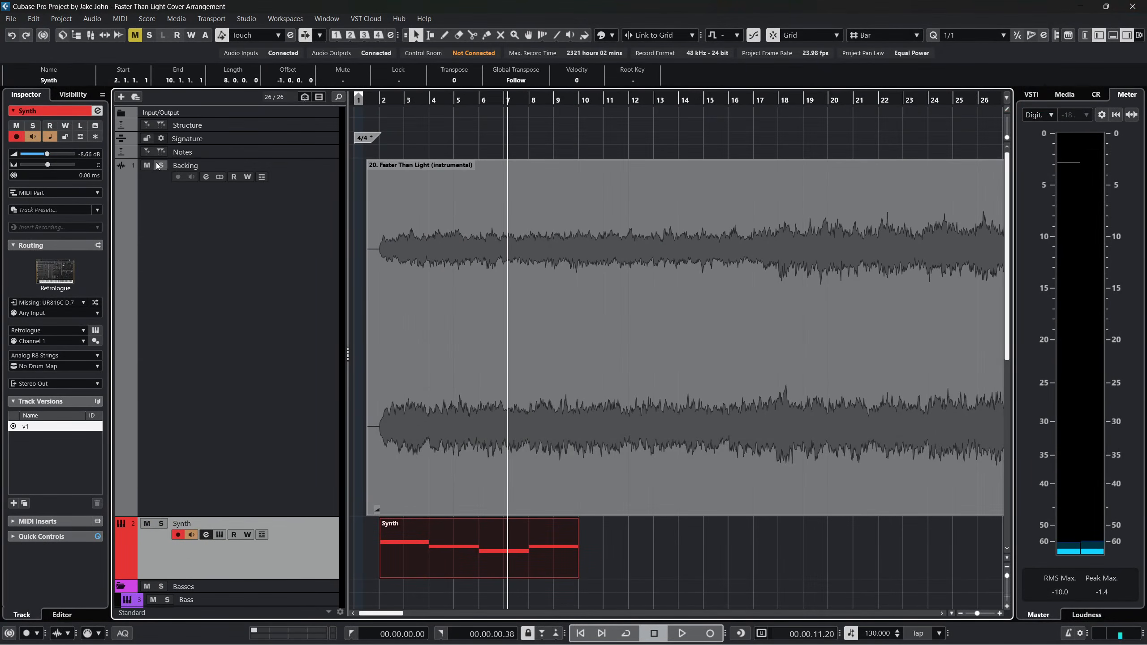
Play the backing and Synth part together from bar 2 and turn off input monitoring on the Synth track
scroll(402, 126, "down", 3)
left_click(388, 100)
key("space")
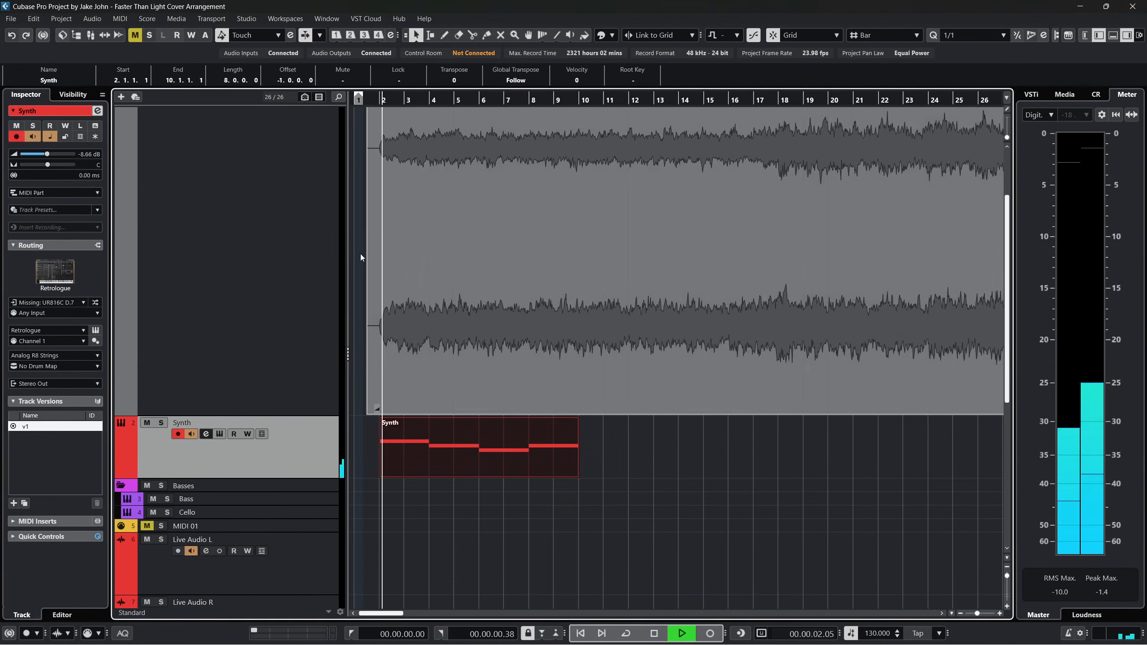
left_click(191, 434)
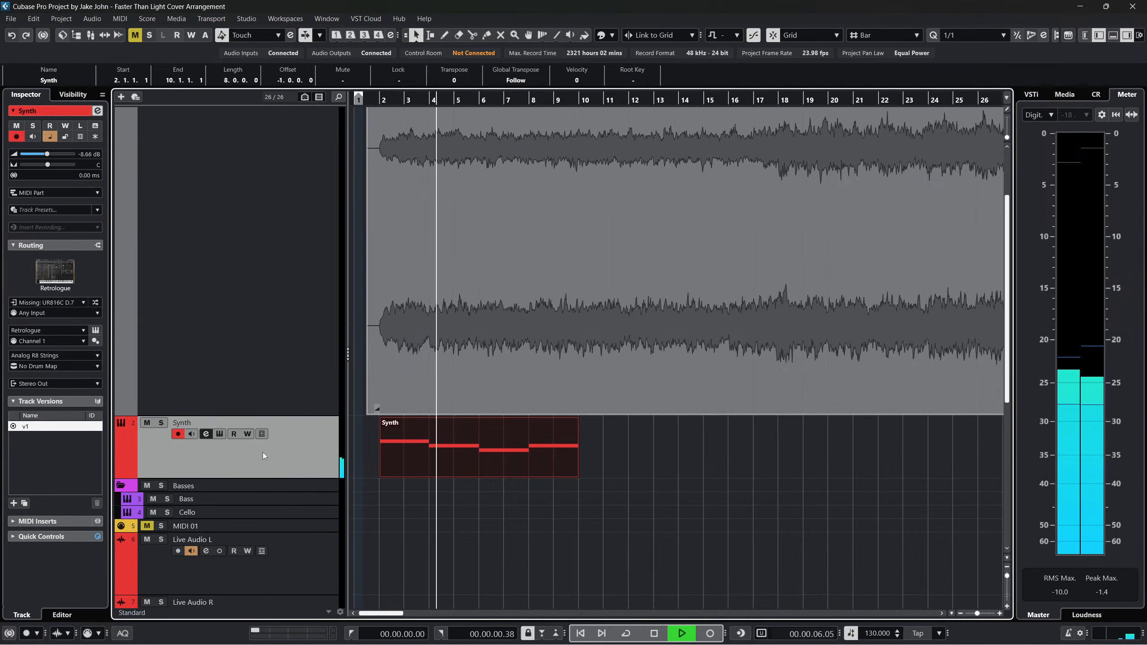
scroll(204, 293, "up", 3)
scroll(199, 317, "down", 3)
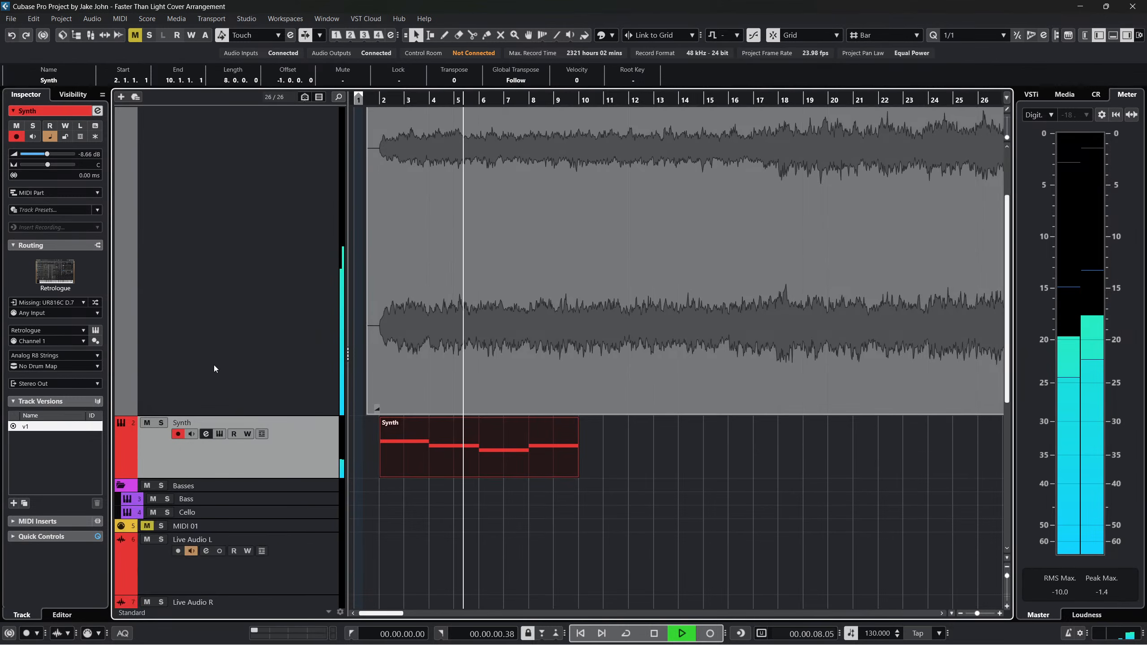
Raise the Synth track's volume to -5.85 dB, stop playback around bar 8 and deselect the Synth part
scroll(214, 369, "up", 3)
left_click_drag(47, 154, 51, 154)
scroll(330, 224, "down", 3)
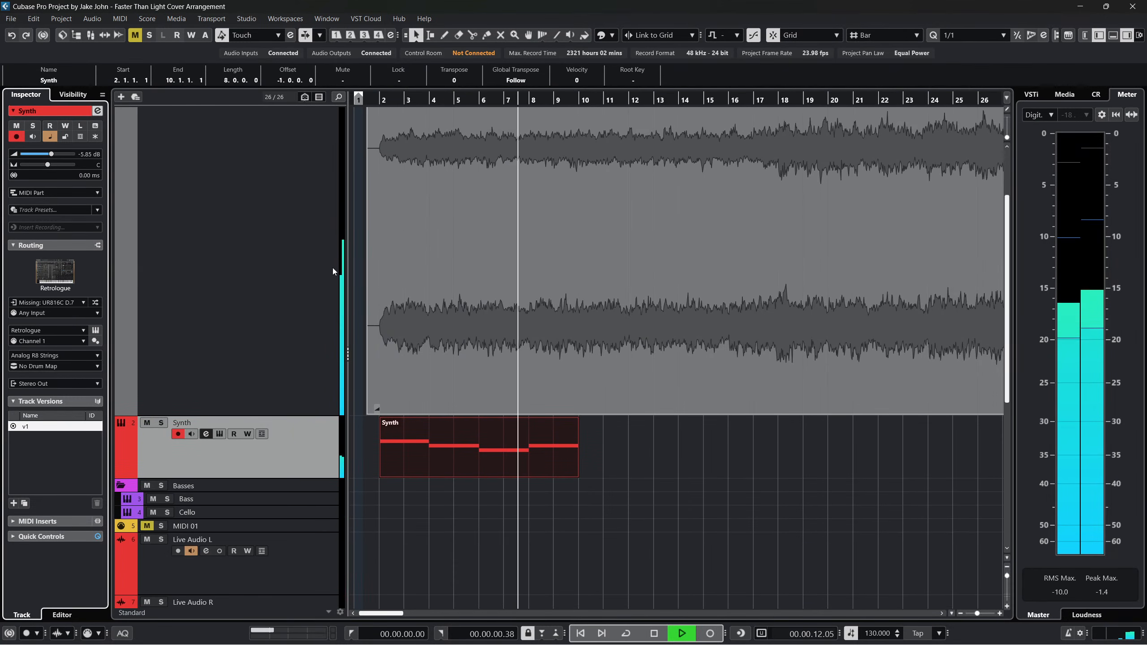
key("space")
left_click(722, 509)
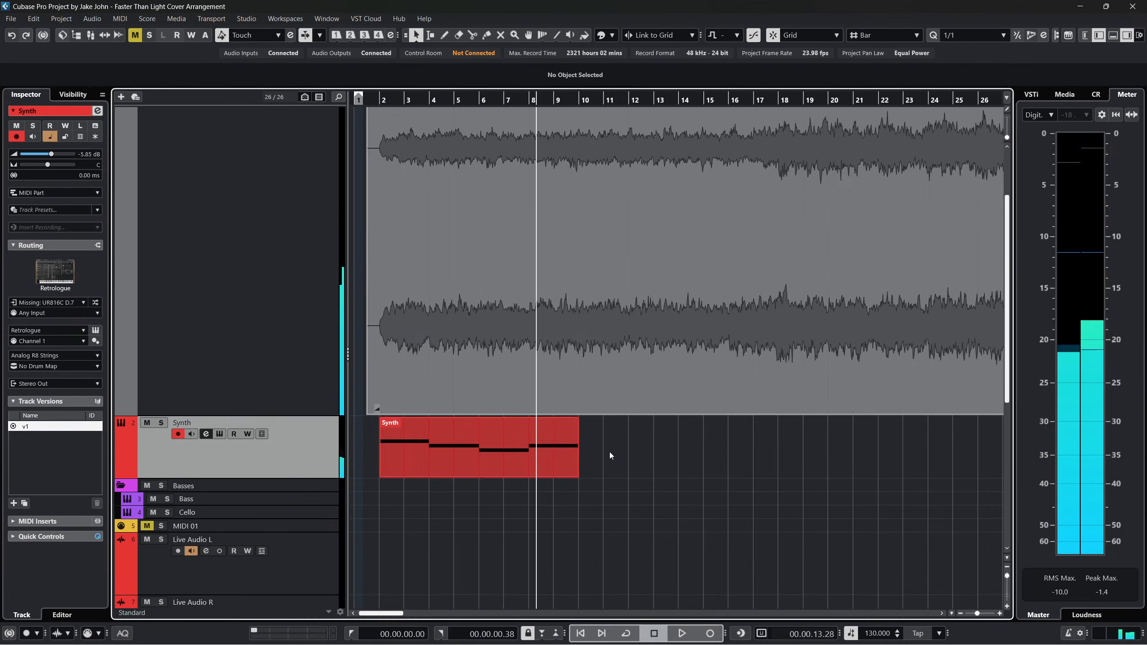
Duplicate the eight-bar Synth part and undo the surplus copies, keeping one copy from bar 10 to bar 18
left_click(487, 446)
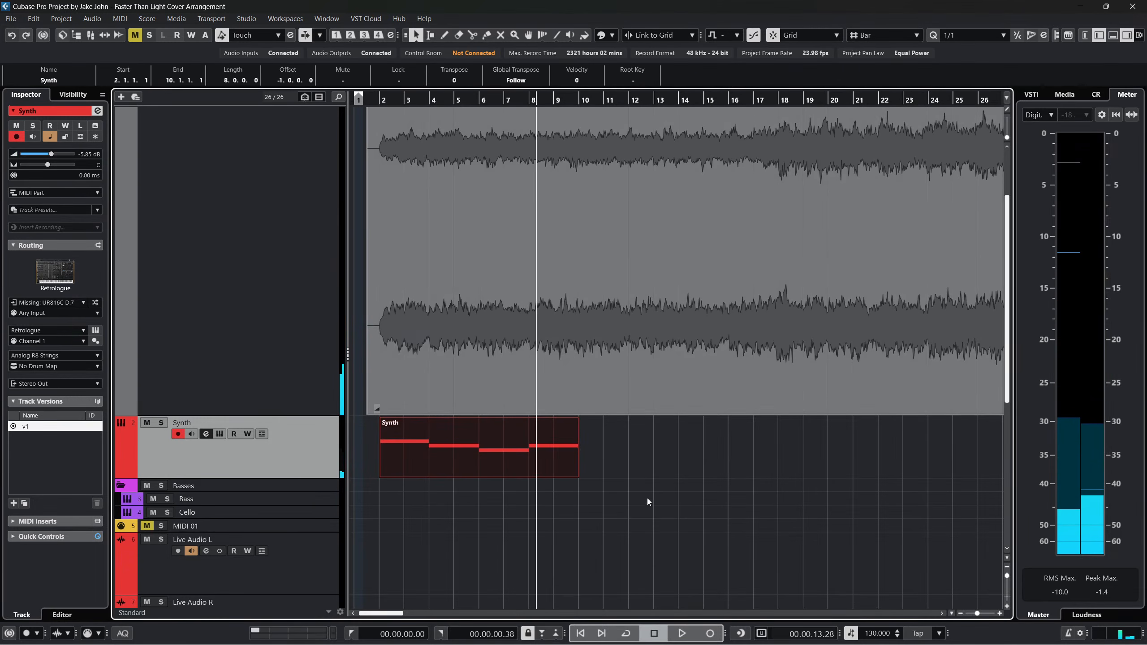
left_click_drag(647, 498, 460, 432)
key("ctrl+d")
key("ctrl+d")
key("ctrl+d")
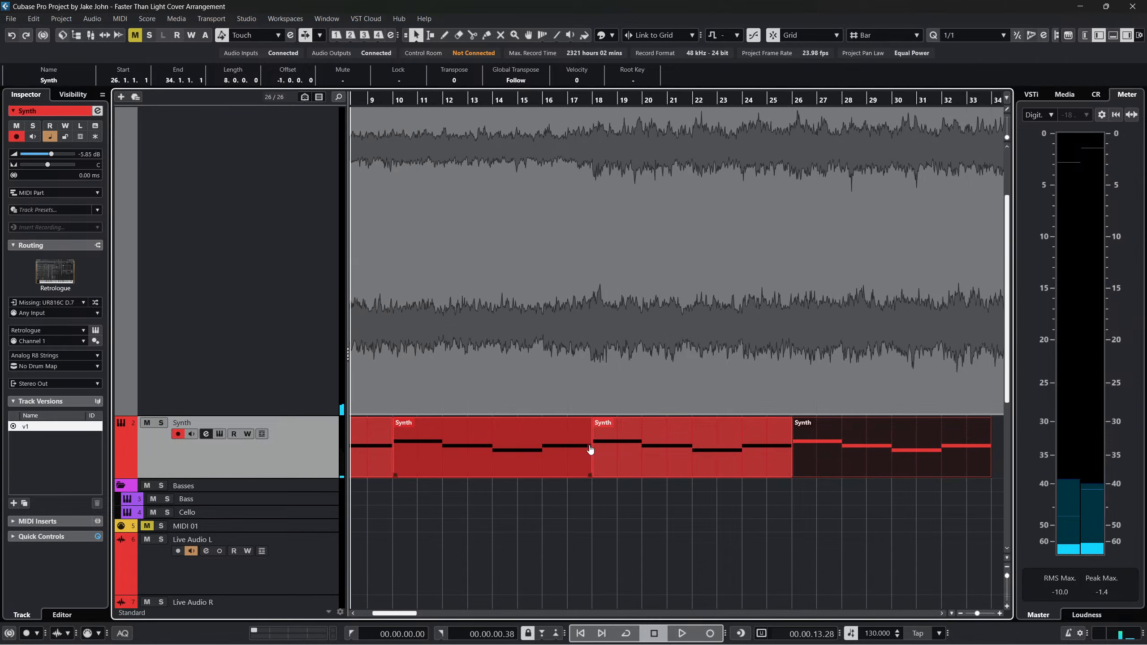
key("ctrl+z")
key("ctrl+z")
scroll(643, 512, "left", 5)
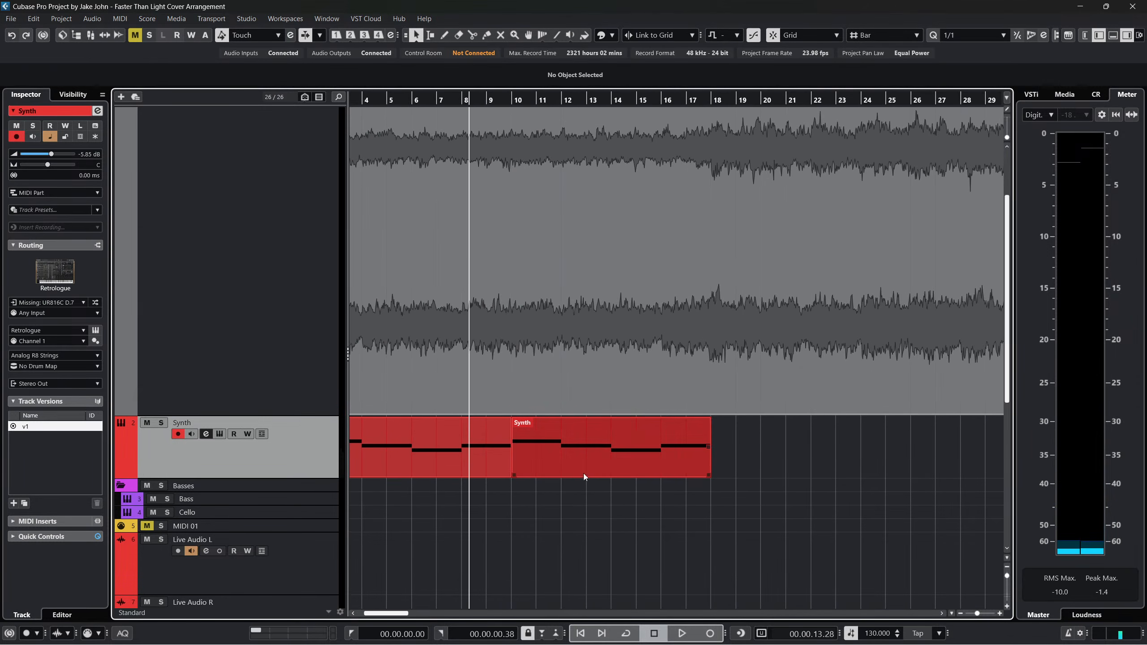
scroll(573, 457, "up", 3)
scroll(574, 451, "left", 3)
scroll(584, 459, "down", 3)
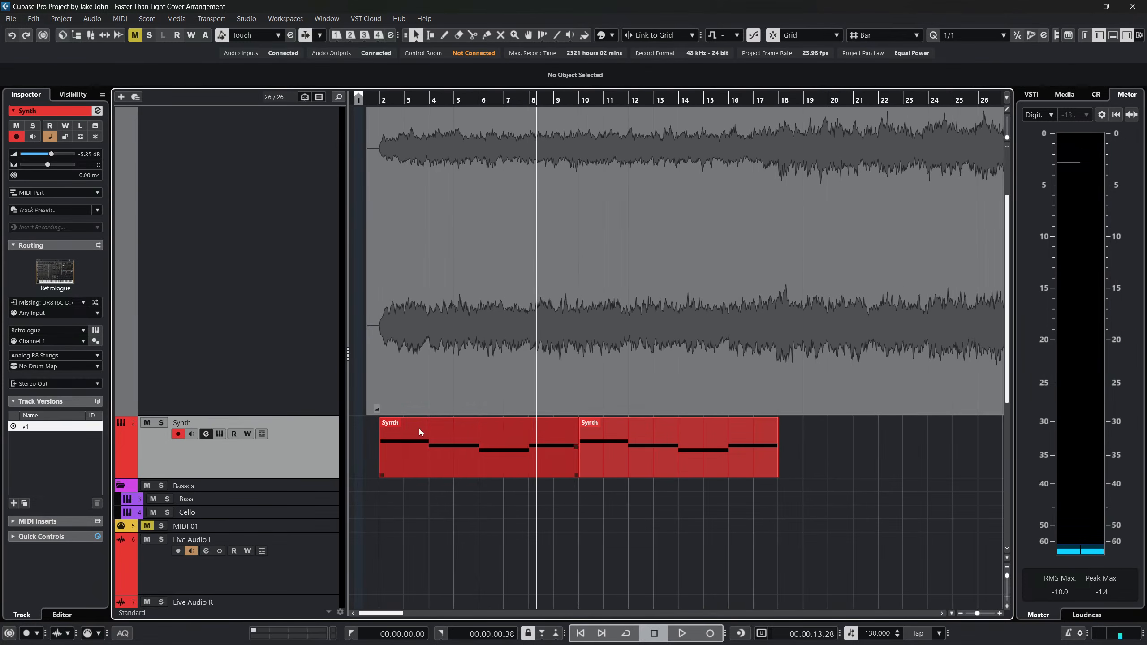
scroll(429, 366, "up", 3)
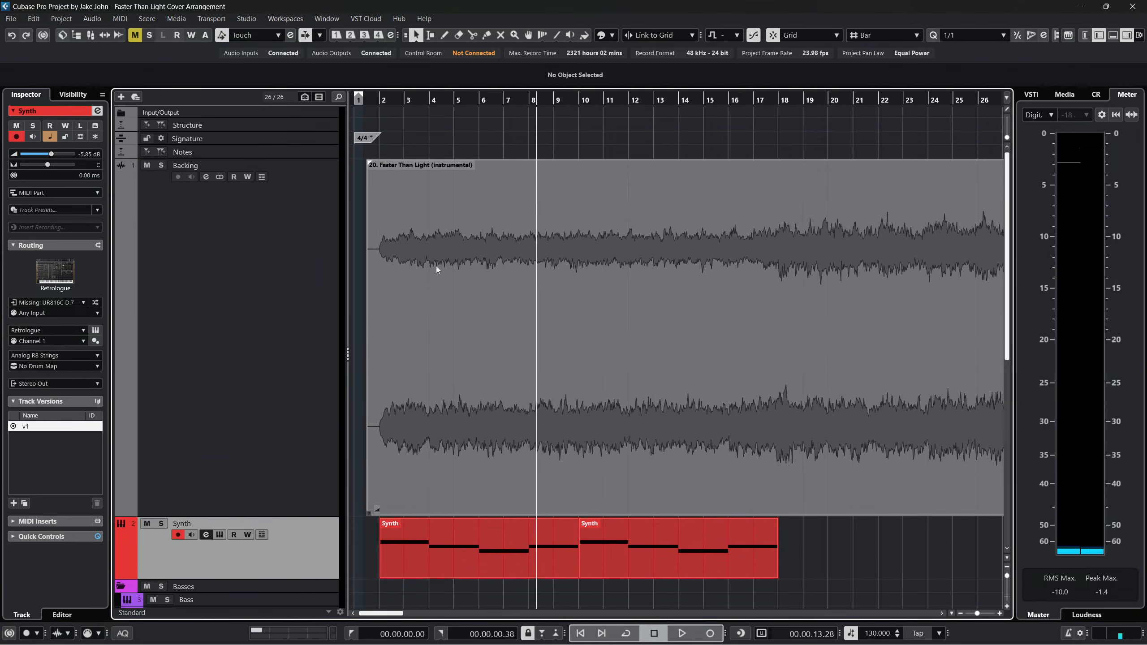
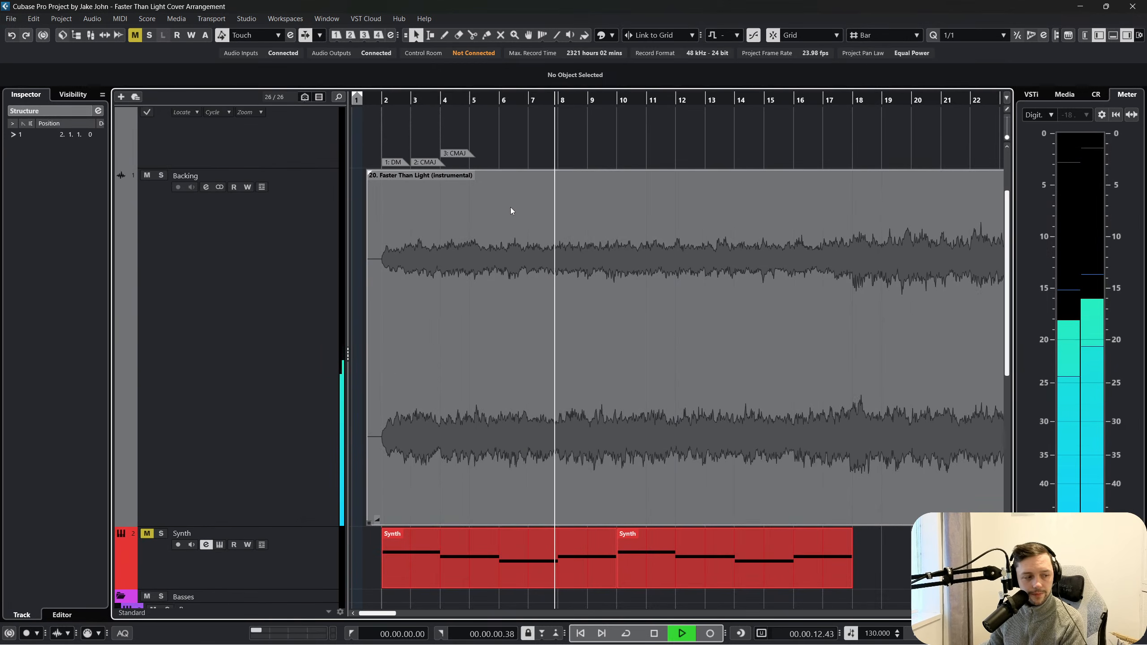
Listen to the backing track with the Synth muted and stop playback around bar 11
key("f")
scroll(518, 217, "left", 2)
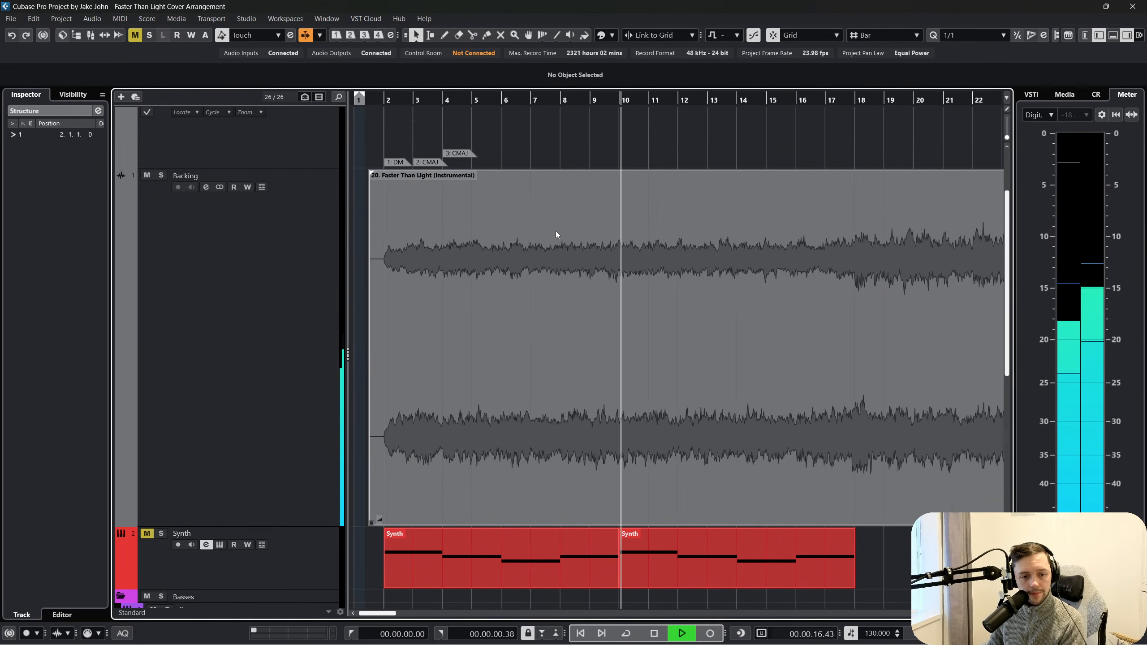
key("space")
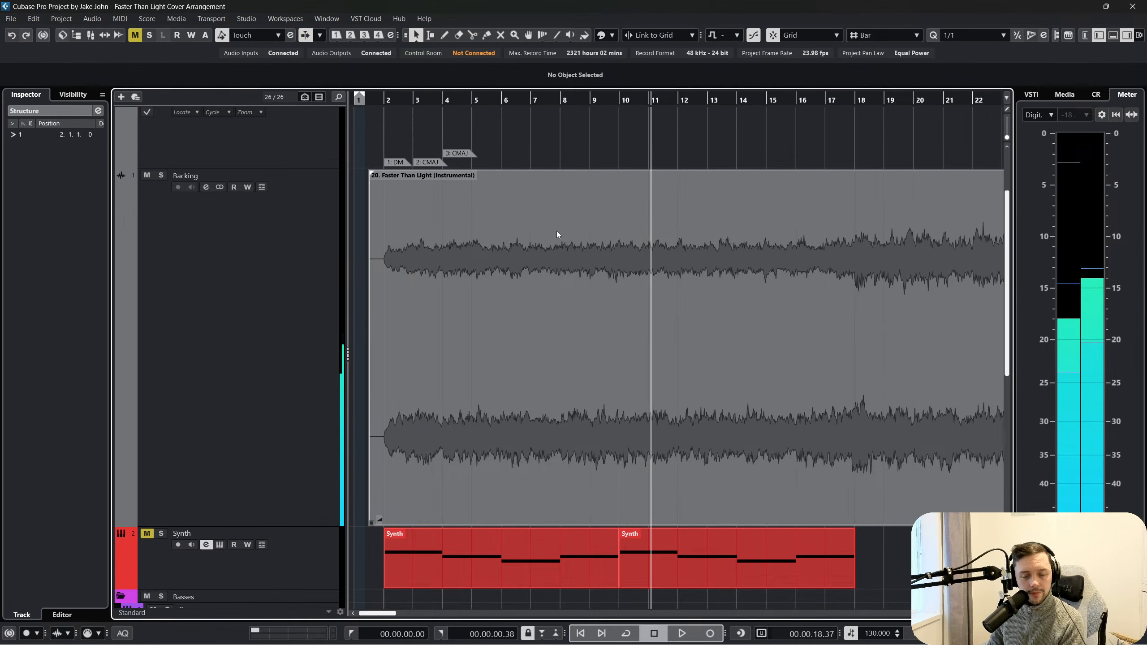
Name the bar 2 marker on the Structure track "iNTRO" and color the Structure track red
scroll(564, 232, "up", 3)
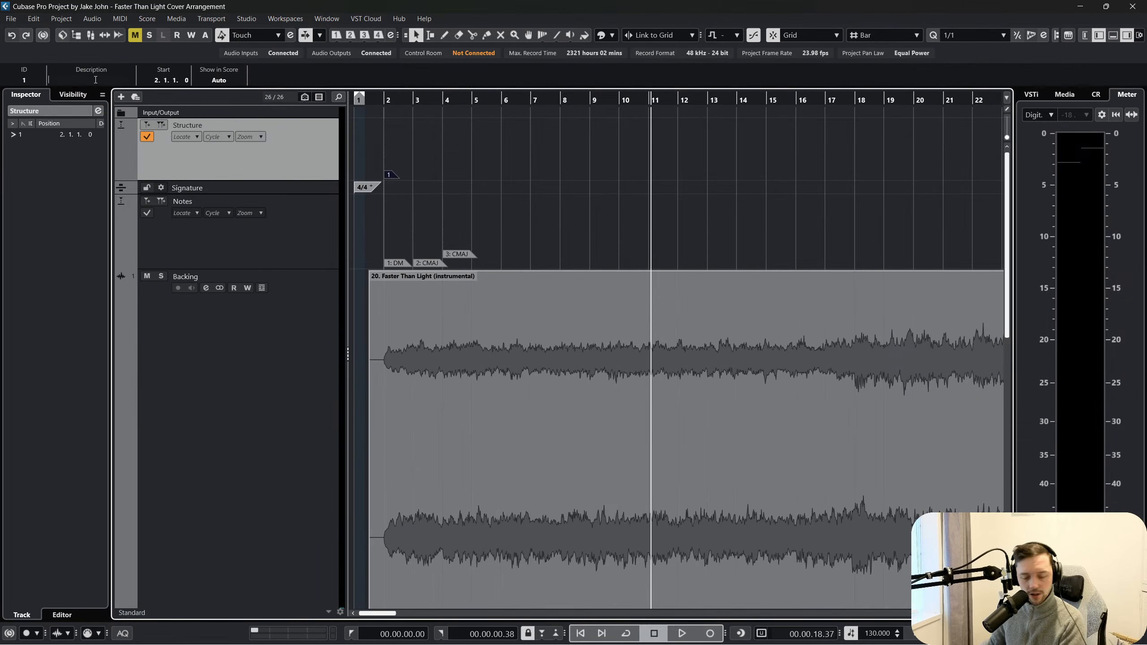
key("Return")
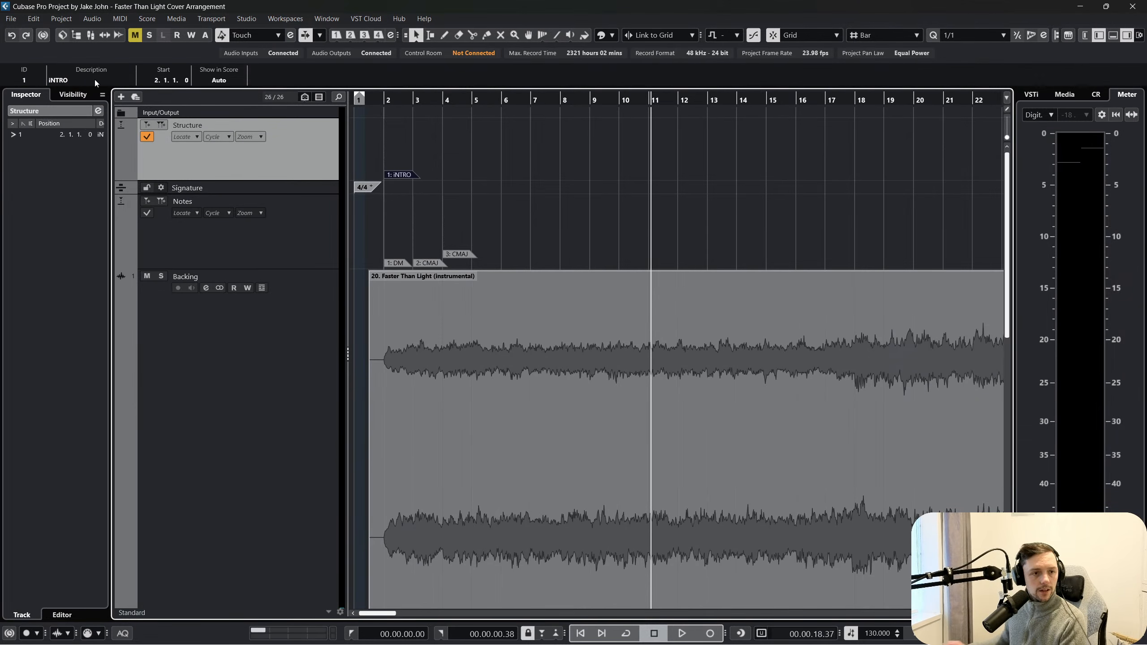
left_click(590, 165)
left_click(597, 36)
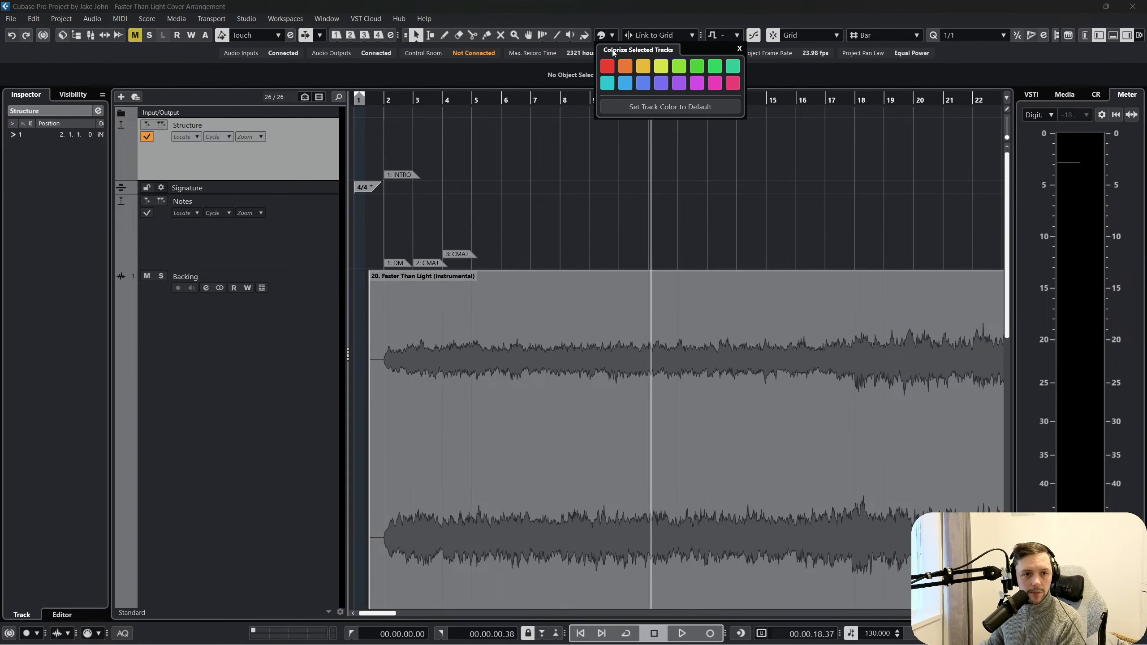
left_click(610, 66)
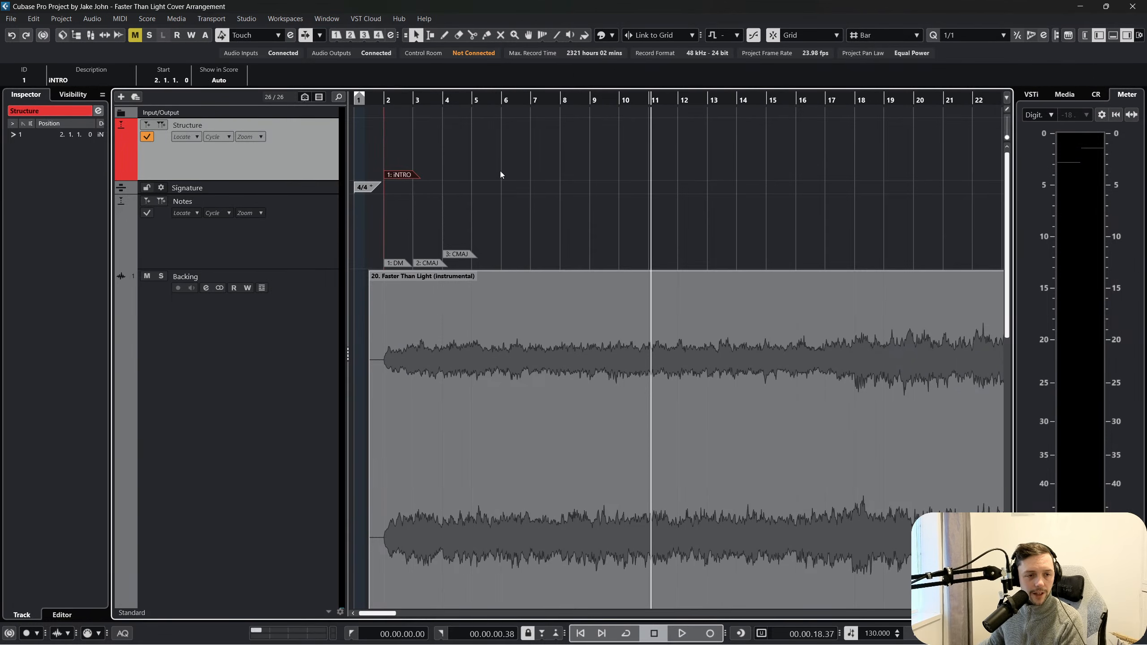
Draw a second marker at bar 11 on the Structure track and return to the selection tool
right_click(571, 163)
left_click(607, 165)
left_click(654, 173)
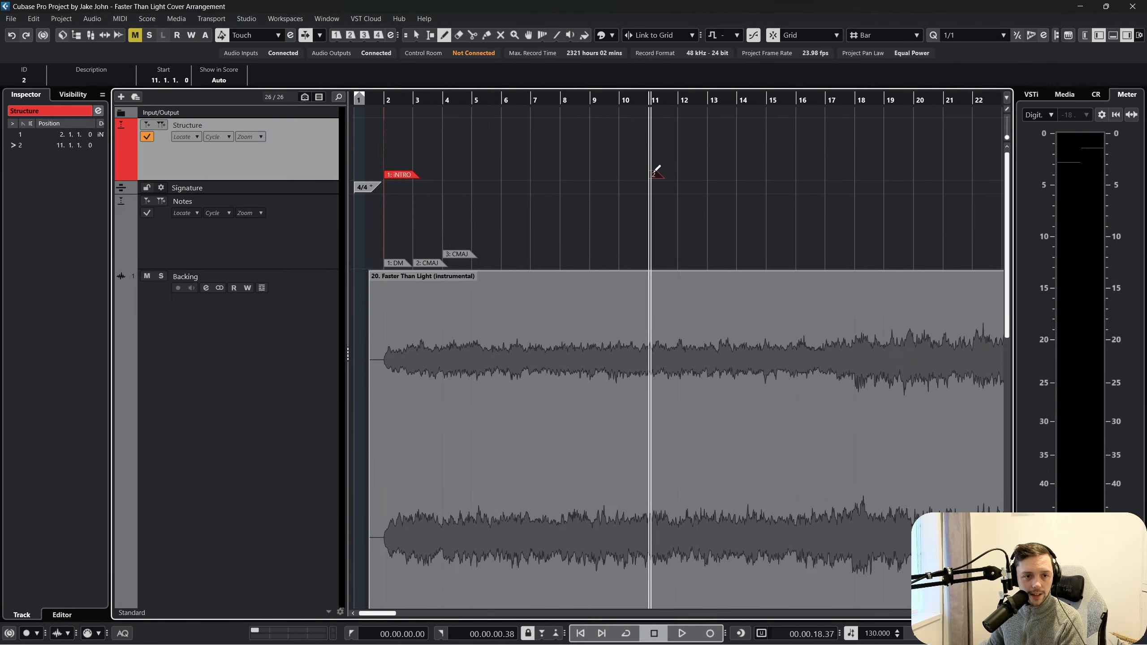
right_click(654, 173)
left_click(571, 187)
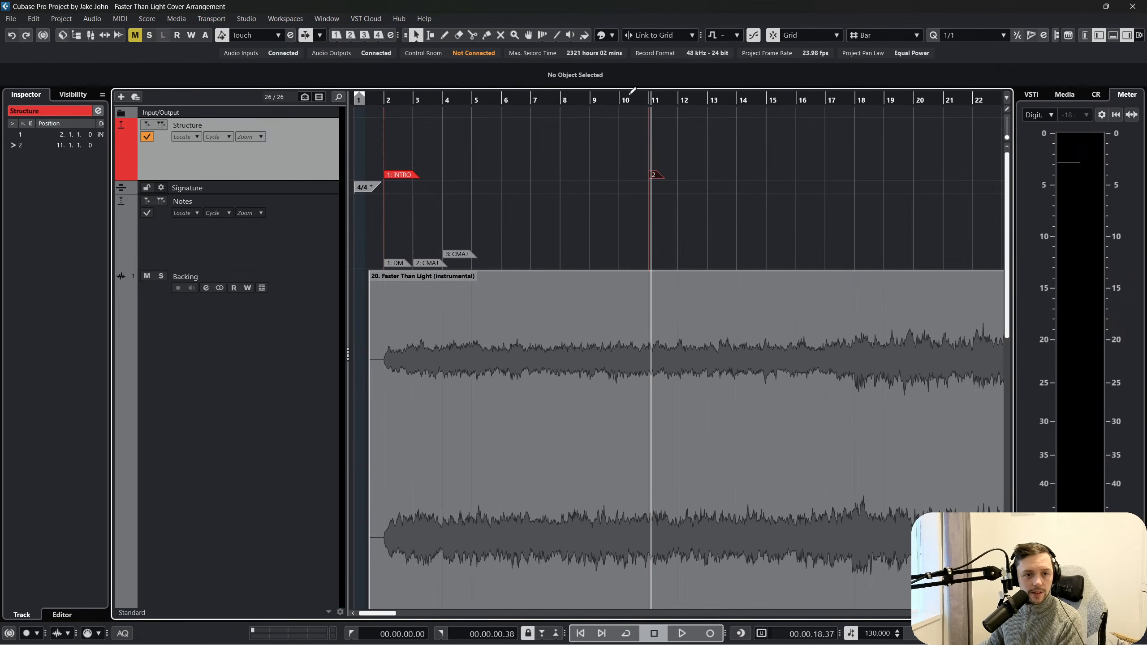
Listen briefly from bar 11 and move the cursor between bar 2 and bar 9 to check the intro's length
key("space")
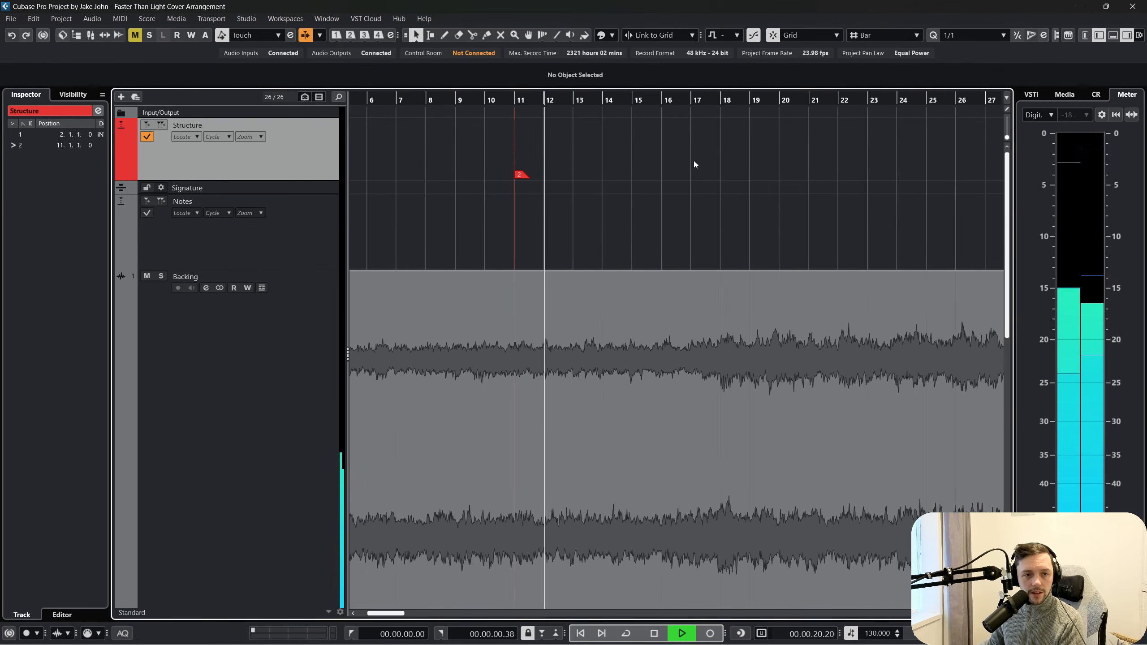
key("space")
scroll(549, 135, "left", 3)
mouse_move(389, 97)
left_mouse_down()
mouse_move(412, 95)
mouse_move(397, 90)
left_mouse_up()
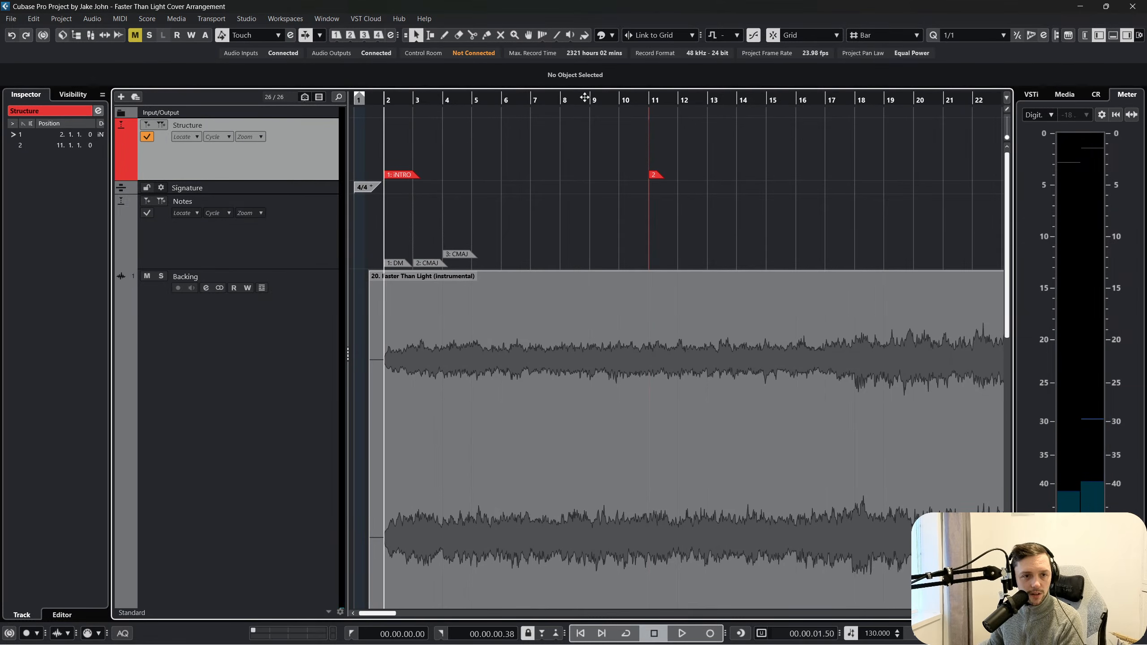
mouse_move(662, 92)
left_mouse_down()
mouse_move(398, 95)
mouse_move(641, 99)
left_mouse_up()
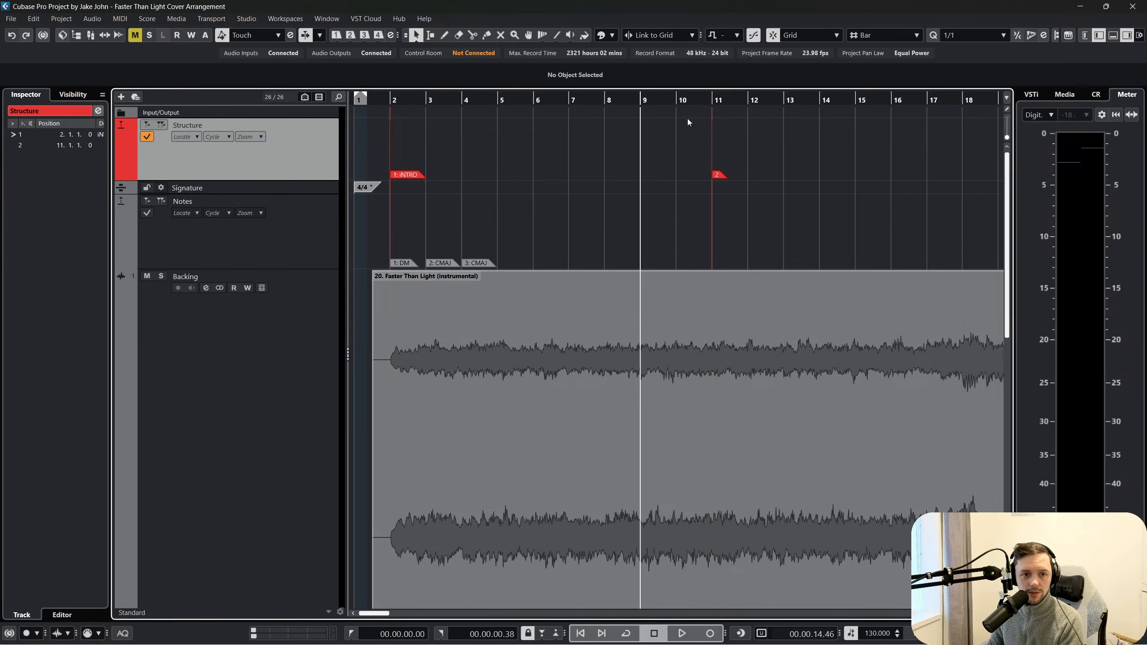
Play the intro from bar 2, move the second Structure marker to bar 10 and stop playback just past it
left_click(394, 97)
key("space")
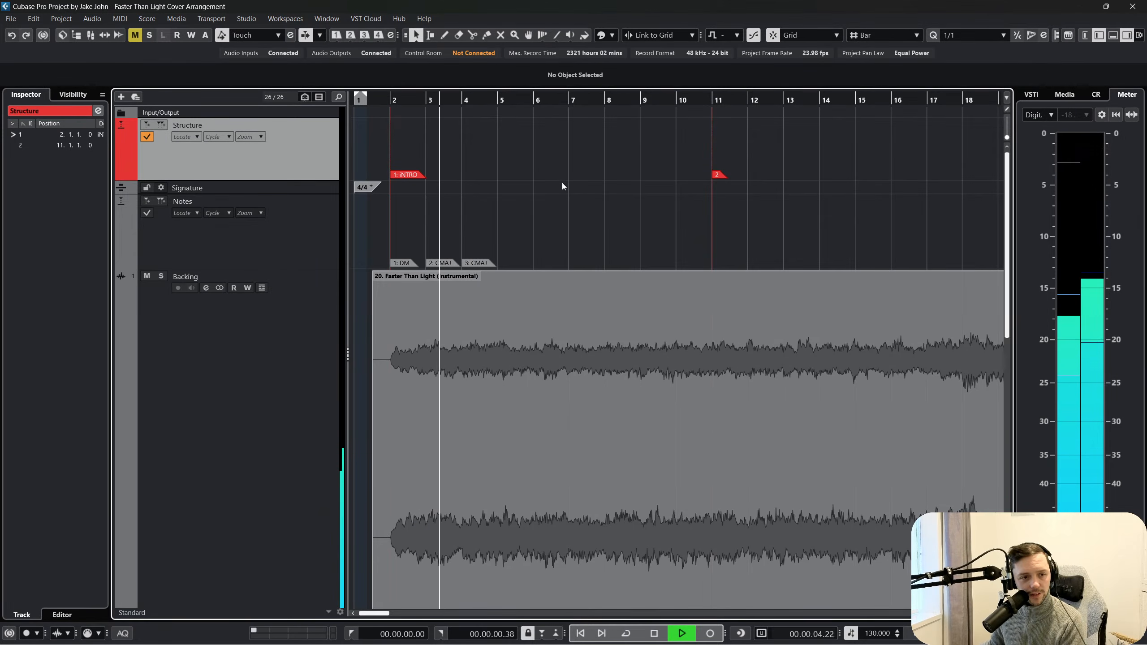
left_click_drag(727, 174, 699, 181)
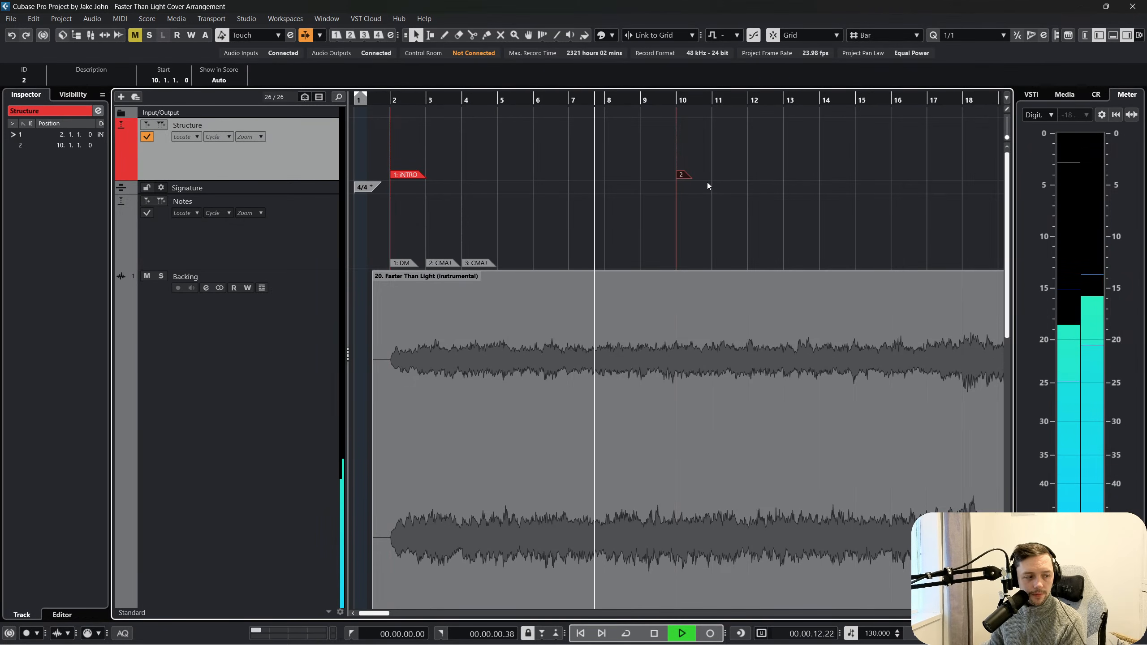
mouse_move(754, 182)
left_mouse_down()
mouse_move(422, 173)
mouse_move(677, 174)
left_mouse_up()
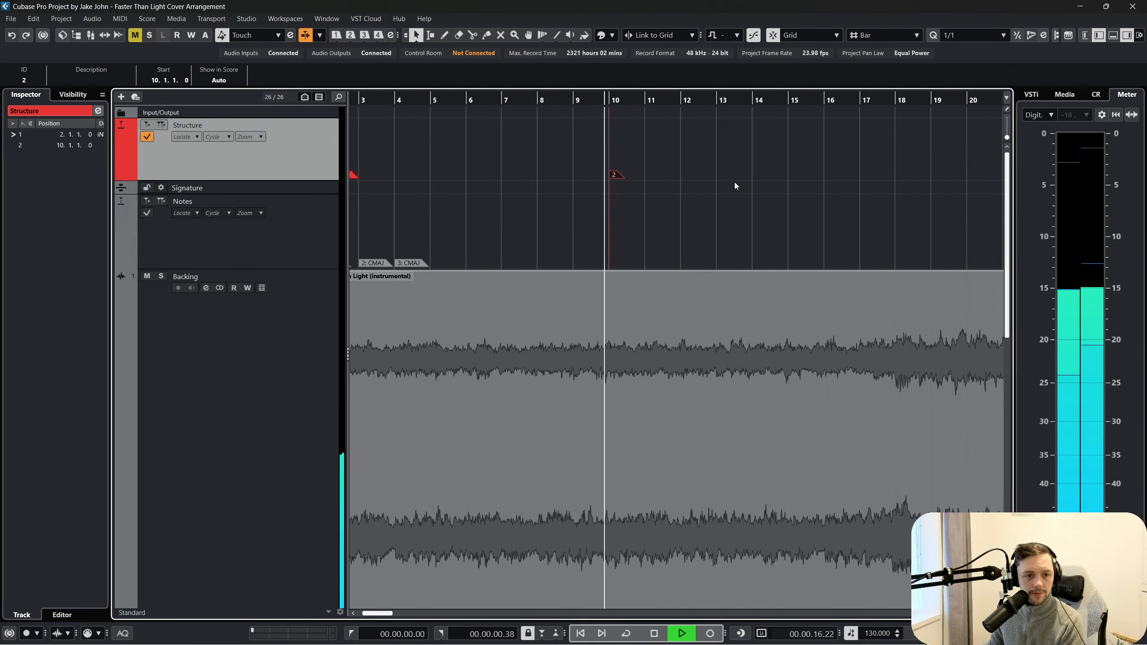
key("space")
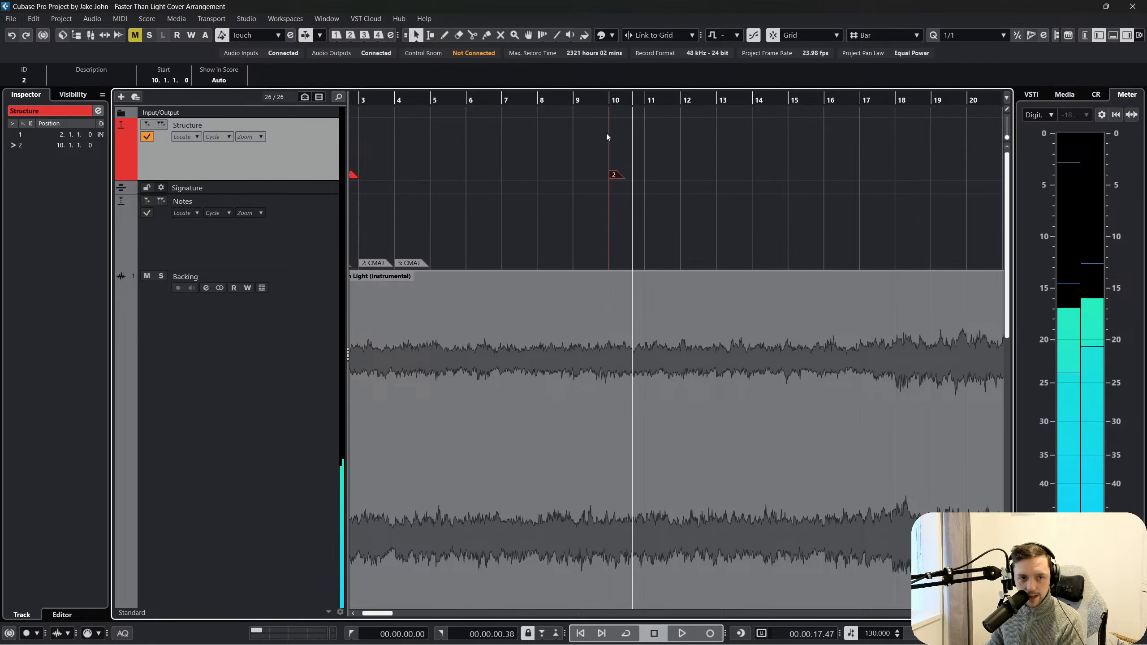
Place a third Structure marker at bar 18 and listen to the section up to about bar 22
left_click(616, 99)
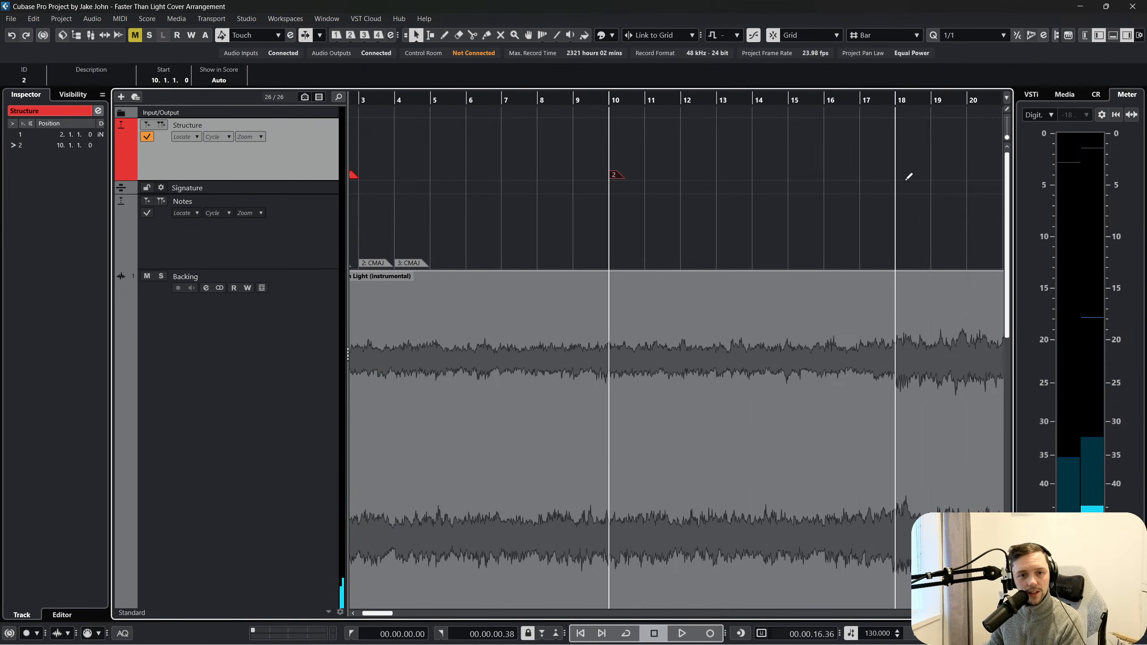
left_click(895, 99)
key("space")
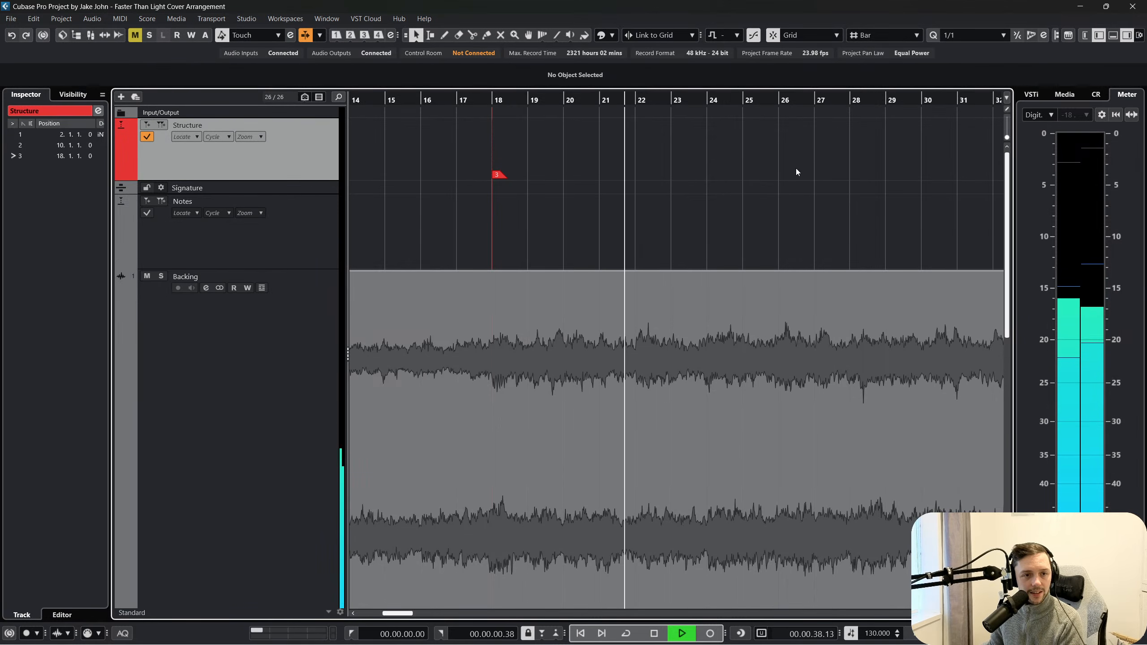
key("space")
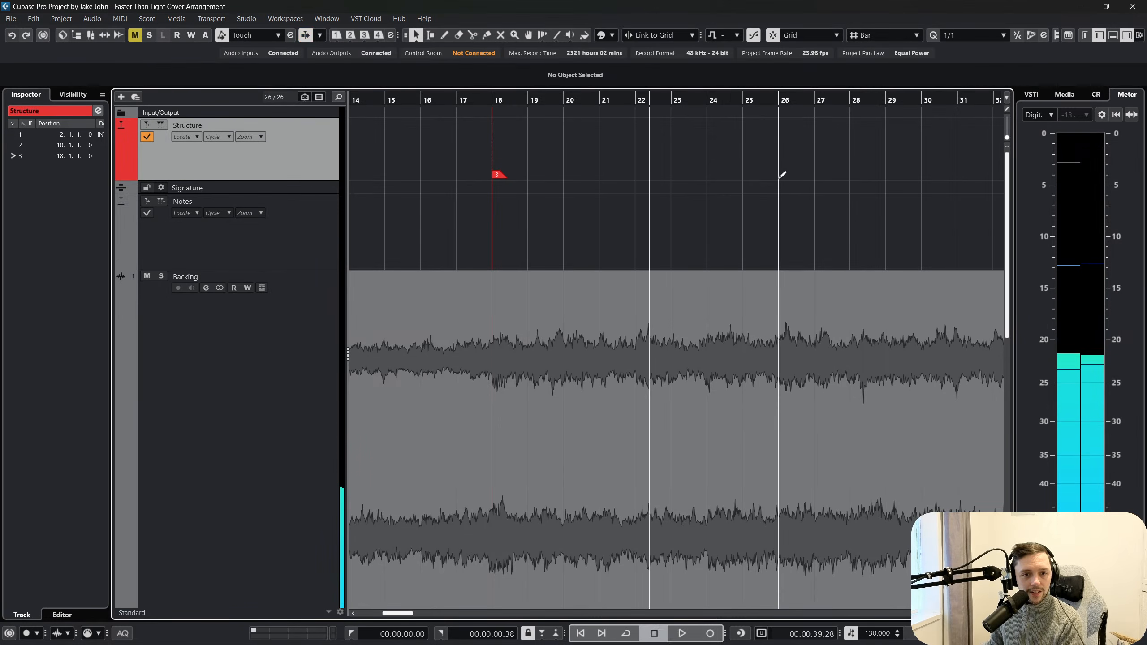
Add a fourth Structure marker at bar 25 and play the backing track briefly around bar 22
left_click(750, 174)
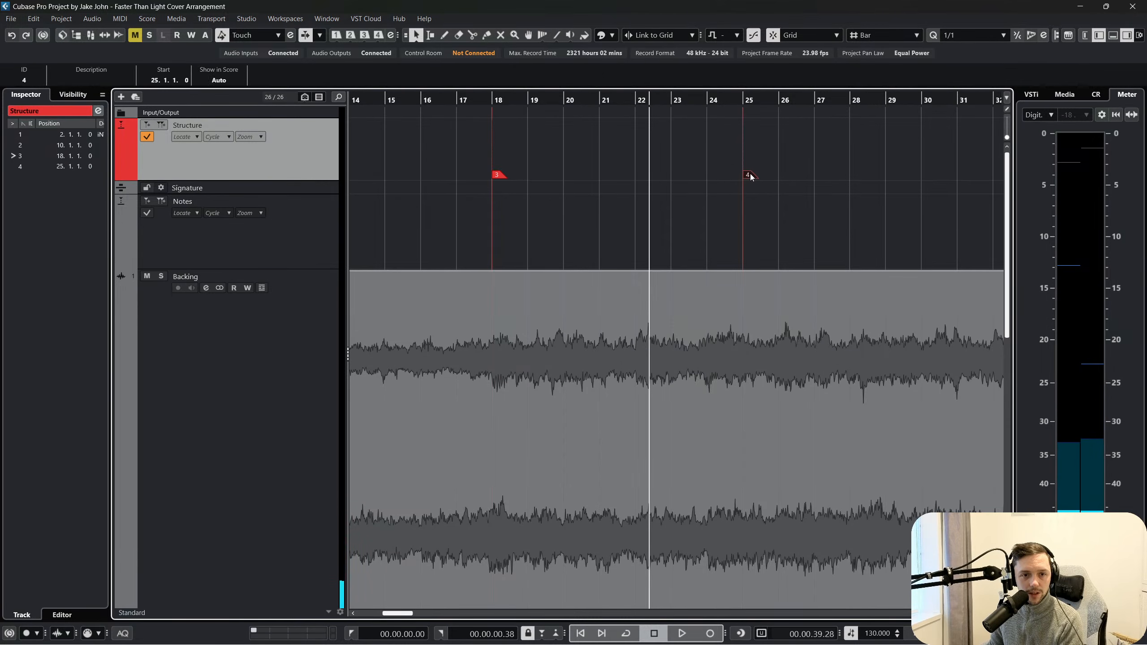
left_click_drag(750, 176, 735, 176)
key("space")
key("space")
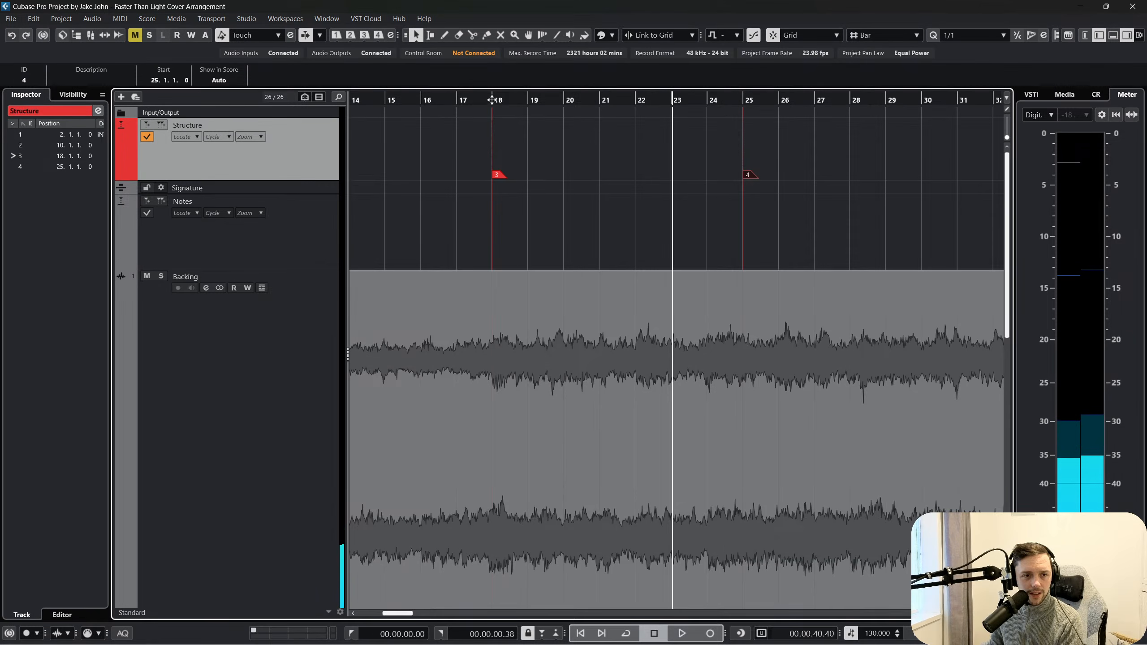
Play from bar 18, move the fourth Structure marker to bar 26 and audition the transition there
left_click(492, 99)
key("space")
left_click_drag(744, 176, 777, 176)
left_click(780, 100)
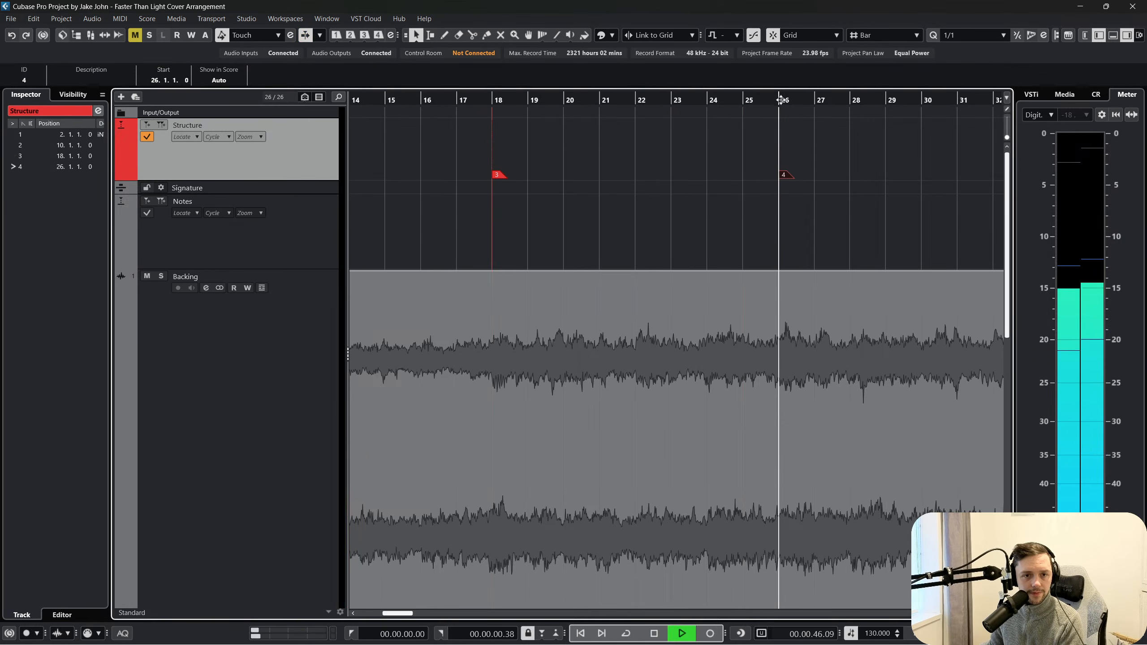
scroll(774, 124, "right", 2)
key("space")
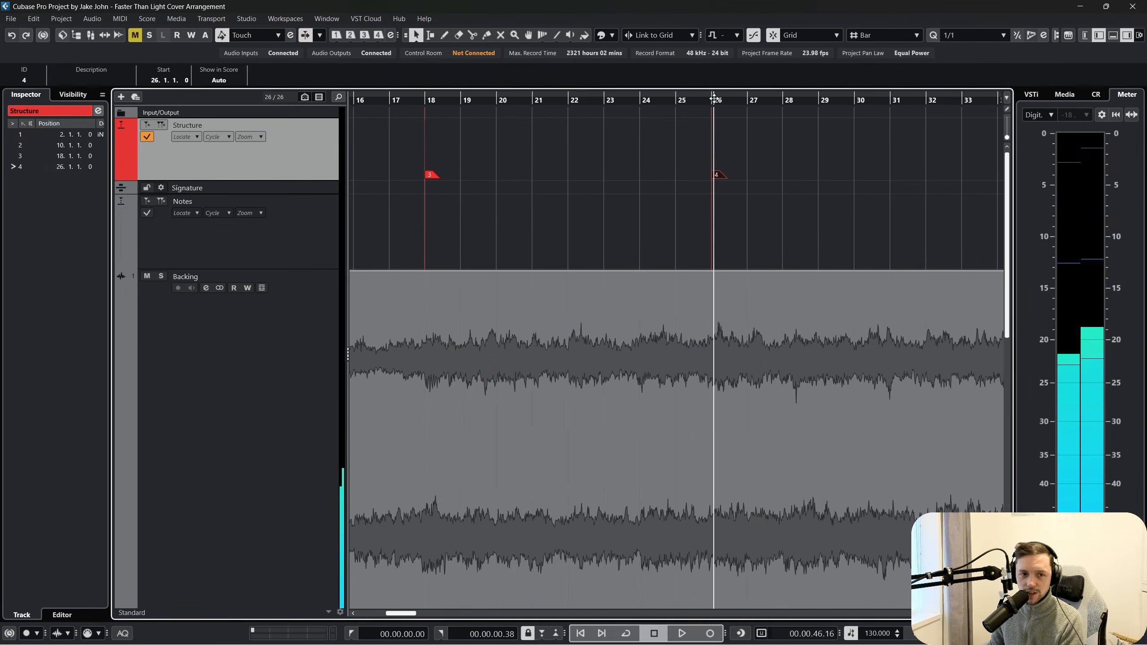
Play the backing track from bar 26 to about bar 28 to examine how the new section sounds
left_click(713, 98)
key("space")
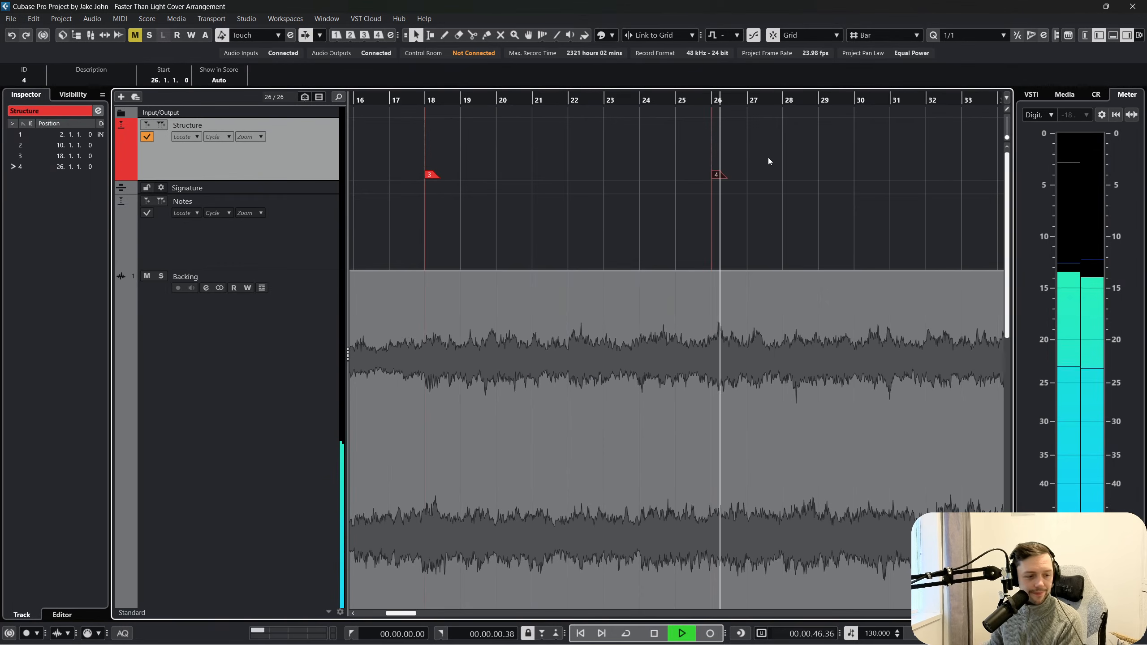
scroll(768, 158, "right", 2)
scroll(765, 158, "right", 2)
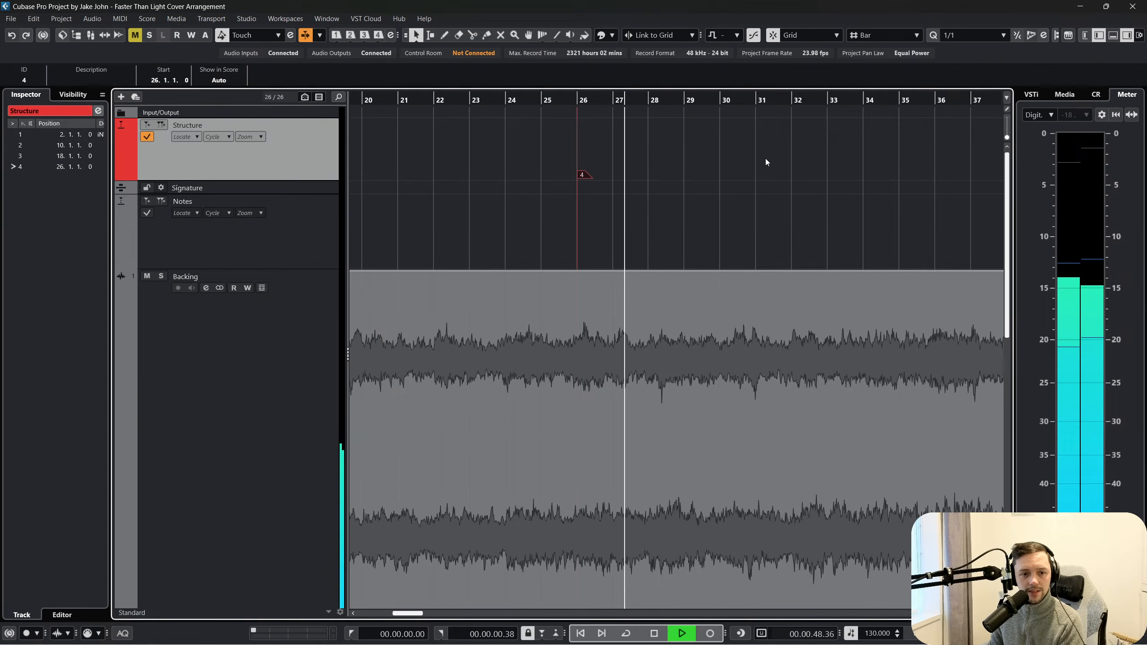
key("space")
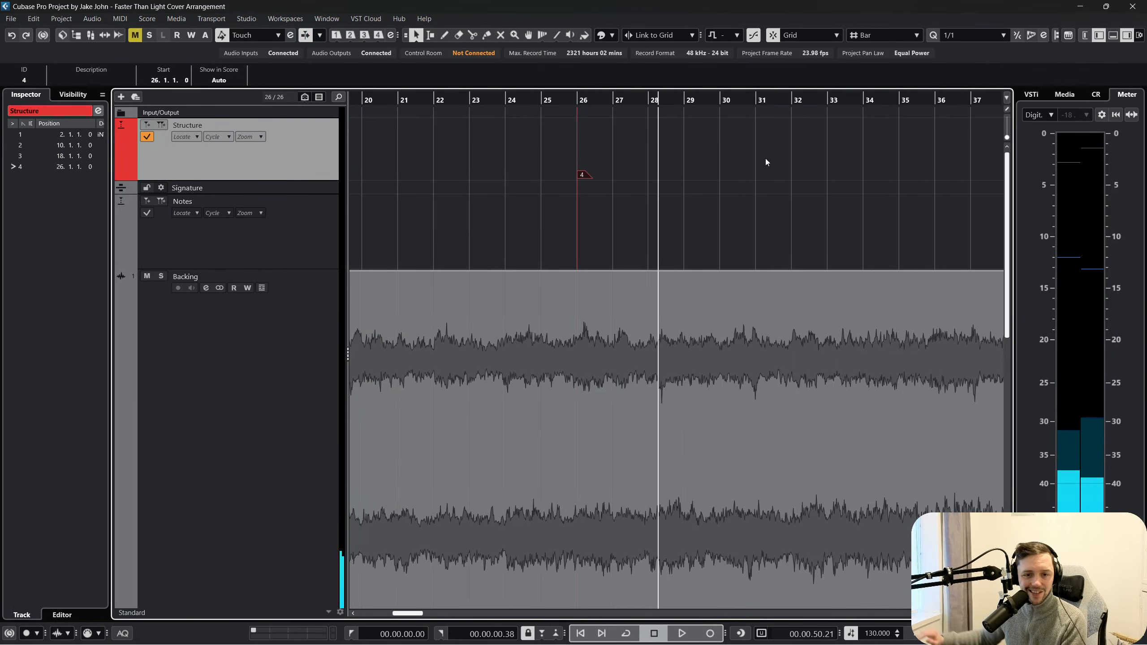
Name the bar 18 Structure marker "Extra Synth#" and the bar 26 marker "Synth Filter Rolloff", and deselect the markers
scroll(763, 195, "left", 4)
scroll(762, 196, "left", 5)
scroll(763, 196, "right", 5)
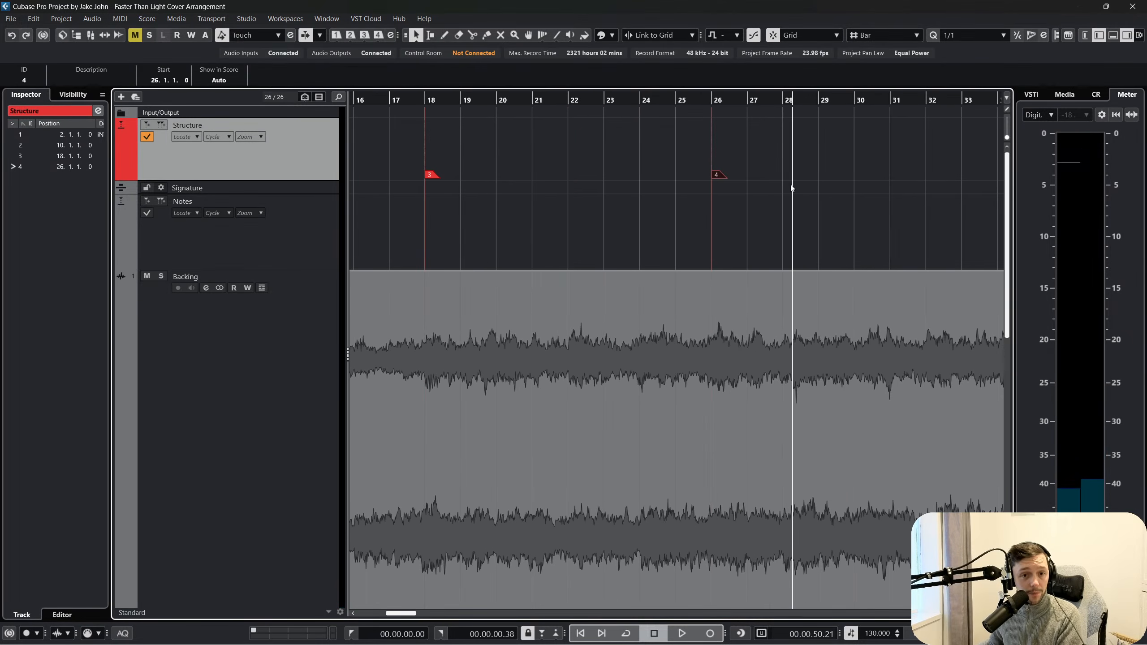
scroll(543, 183, "left", 5)
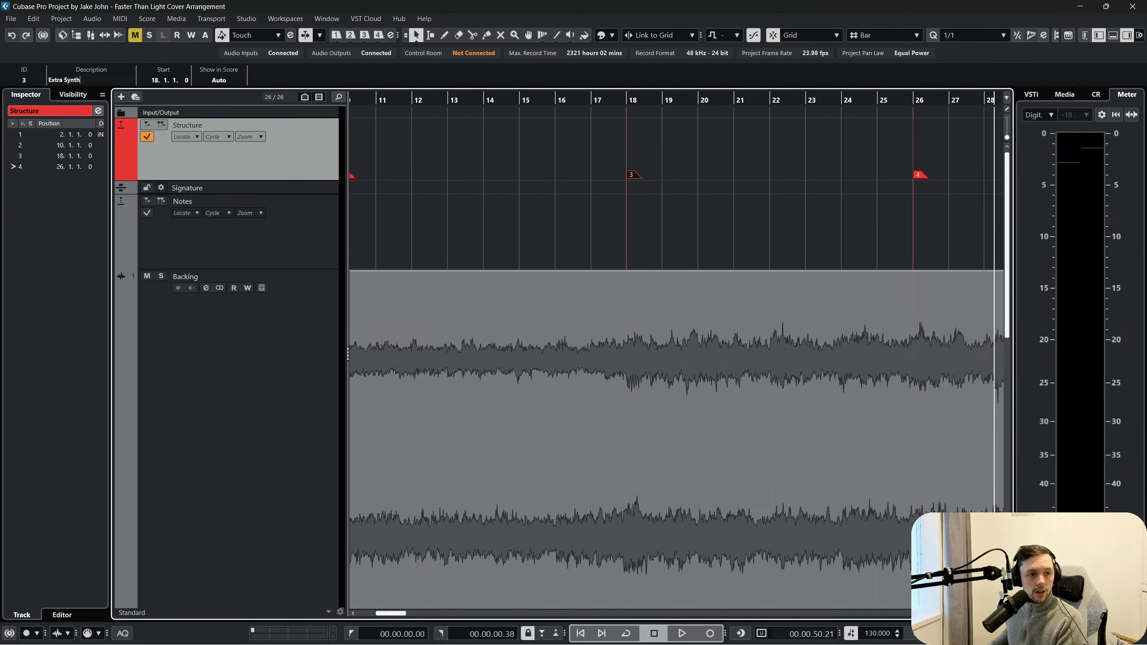
left_click(919, 174)
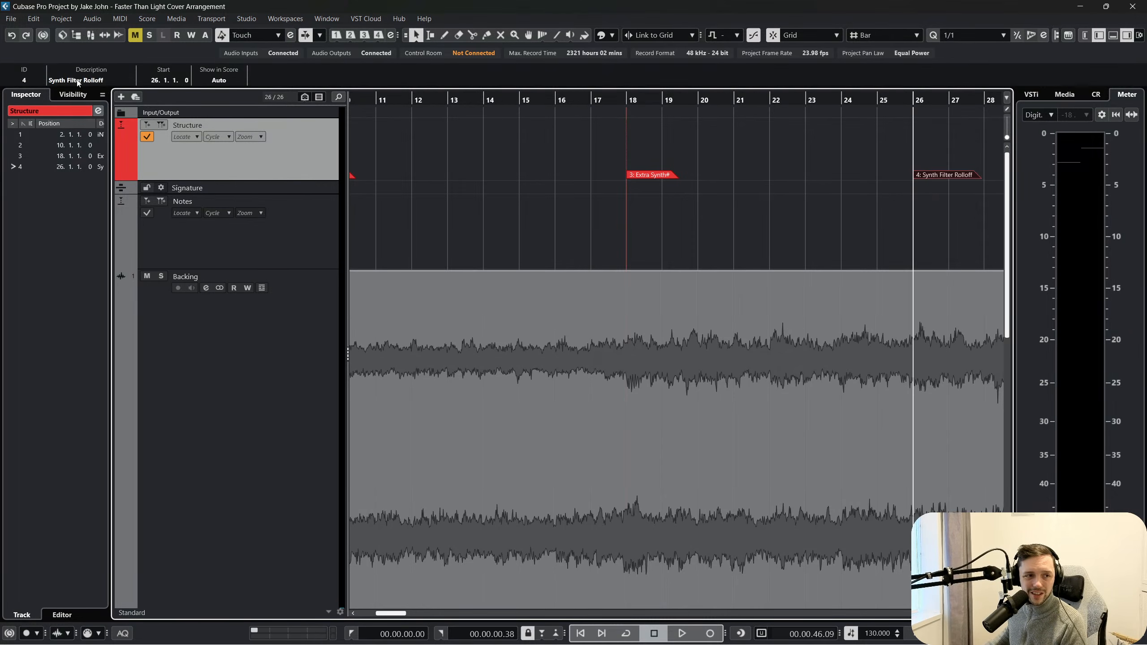
scroll(553, 143, "right", 2)
left_click(629, 186)
scroll(750, 175, "right", 5)
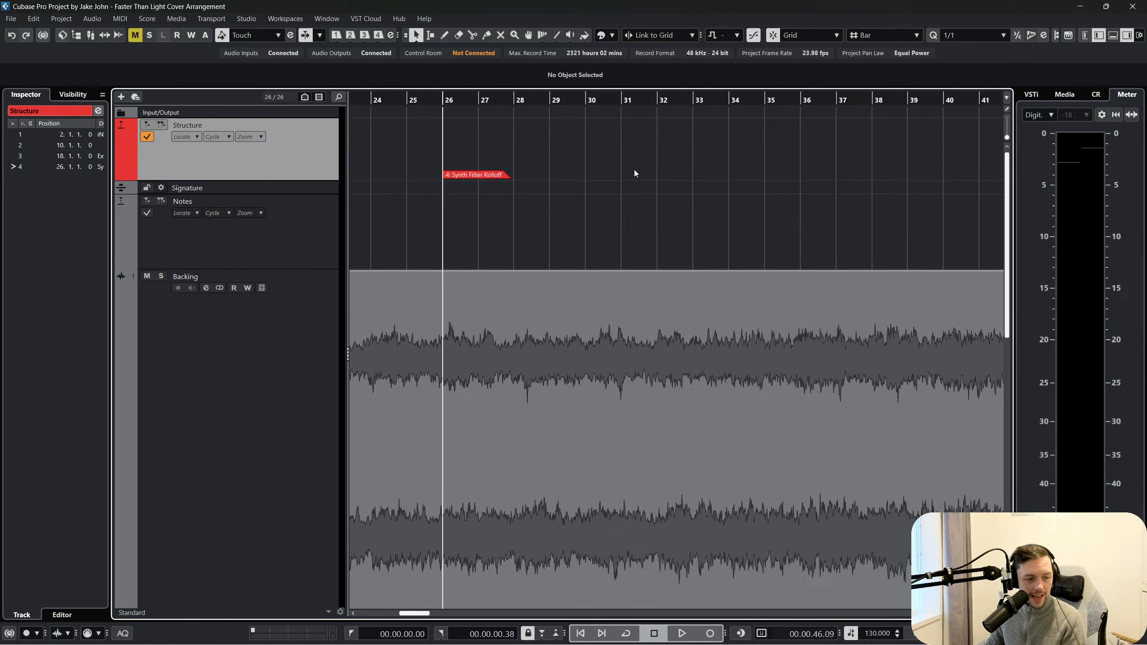
Add a fifth Structure marker at bar 34 and audition the backing track from that point
scroll(574, 182, "left", 2)
scroll(677, 161, "right", 3)
scroll(611, 170, "left", 3)
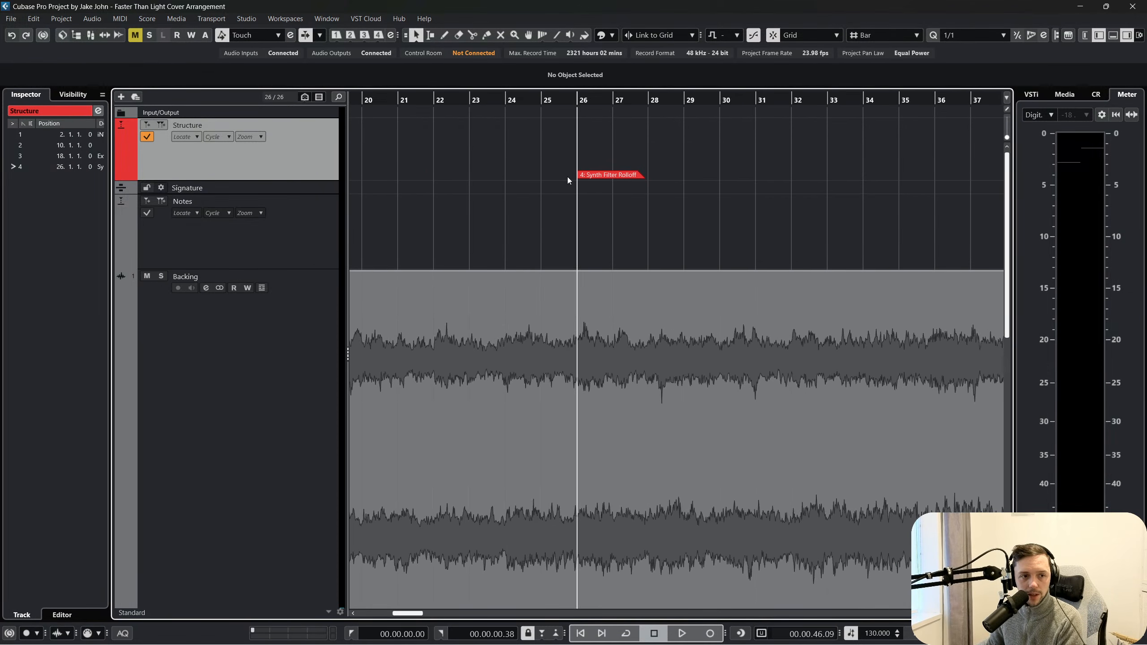
scroll(608, 176, "right", 1)
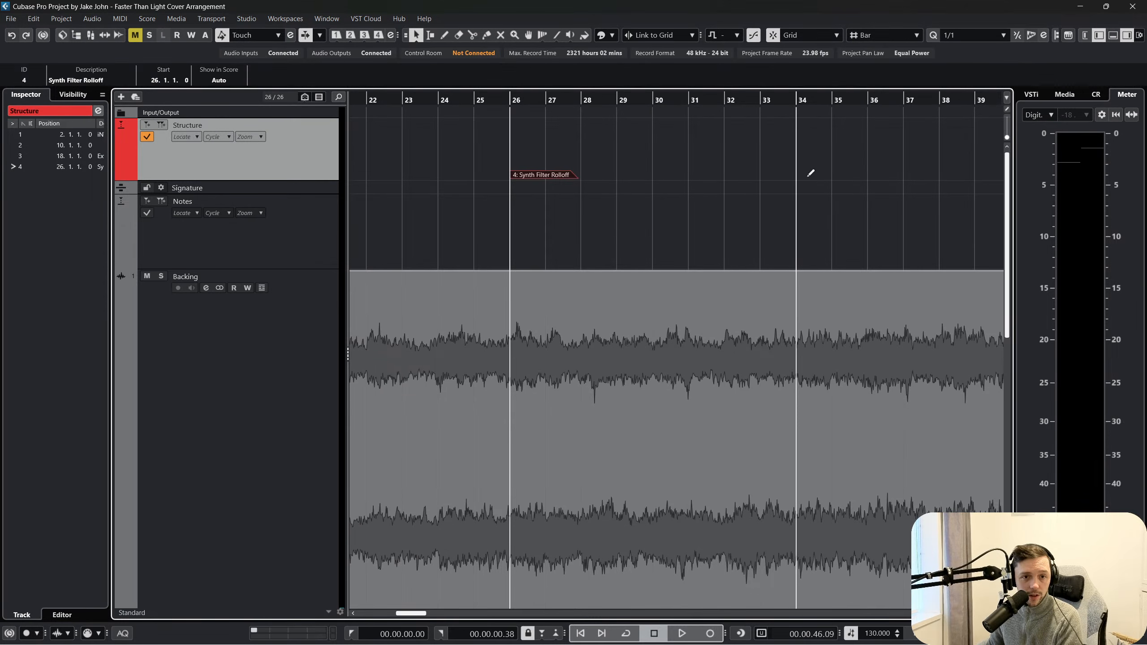
left_click(808, 100)
key("space")
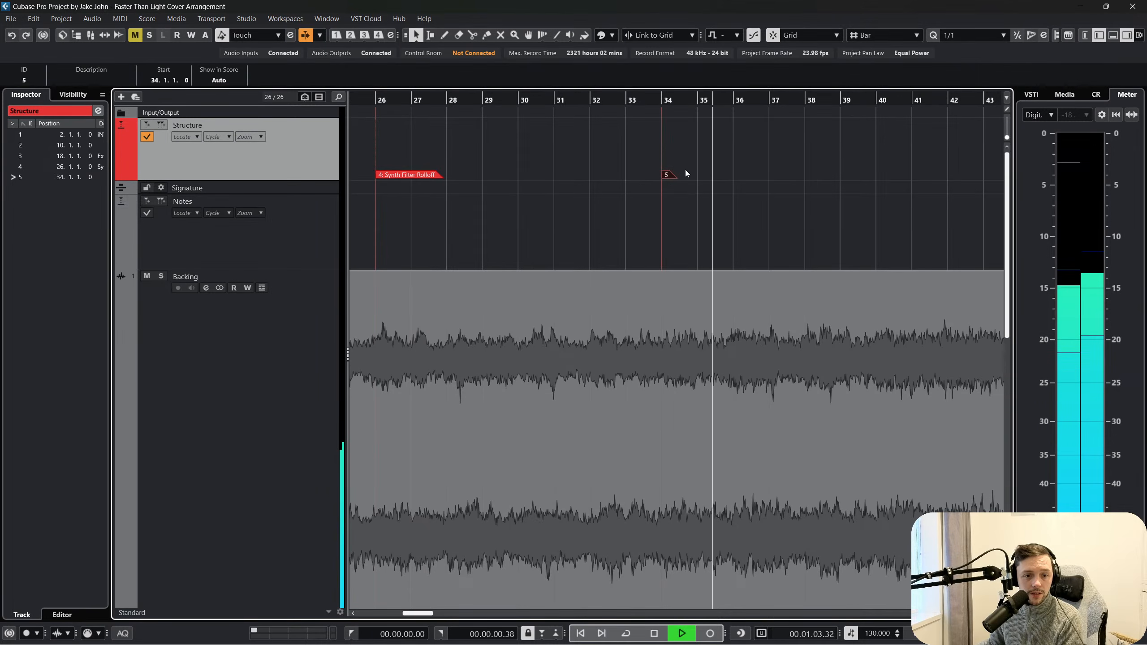
key("space")
Add a sixth Structure marker at bar 40 and listen to the backing track around it
scroll(726, 165, "right", 5)
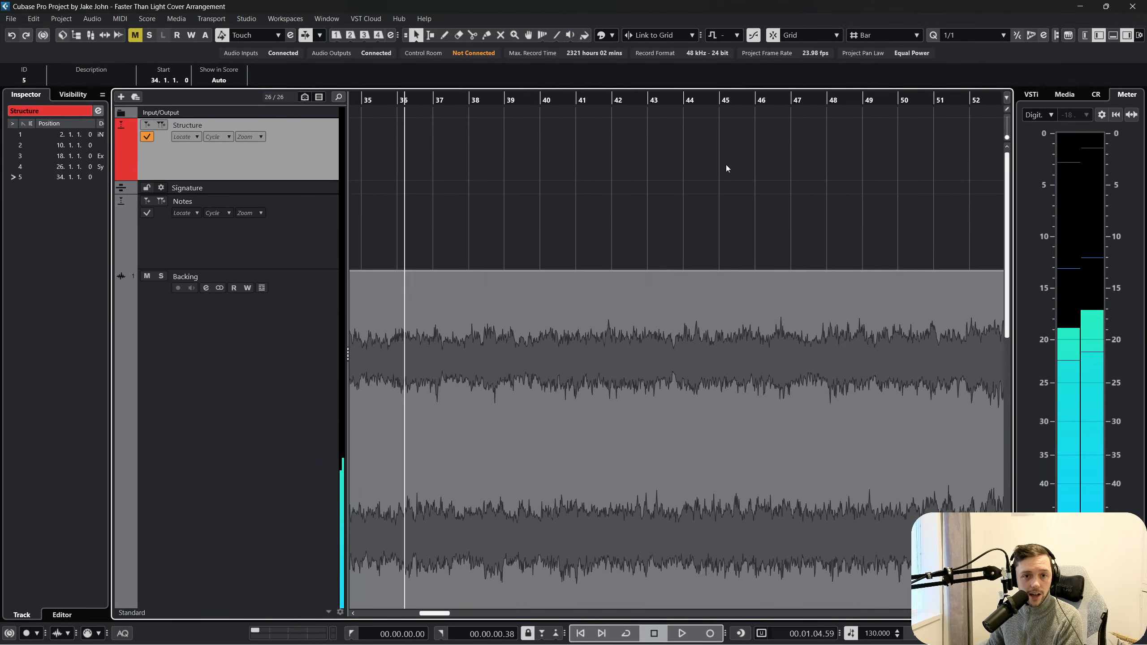
left_click(554, 172)
key("space")
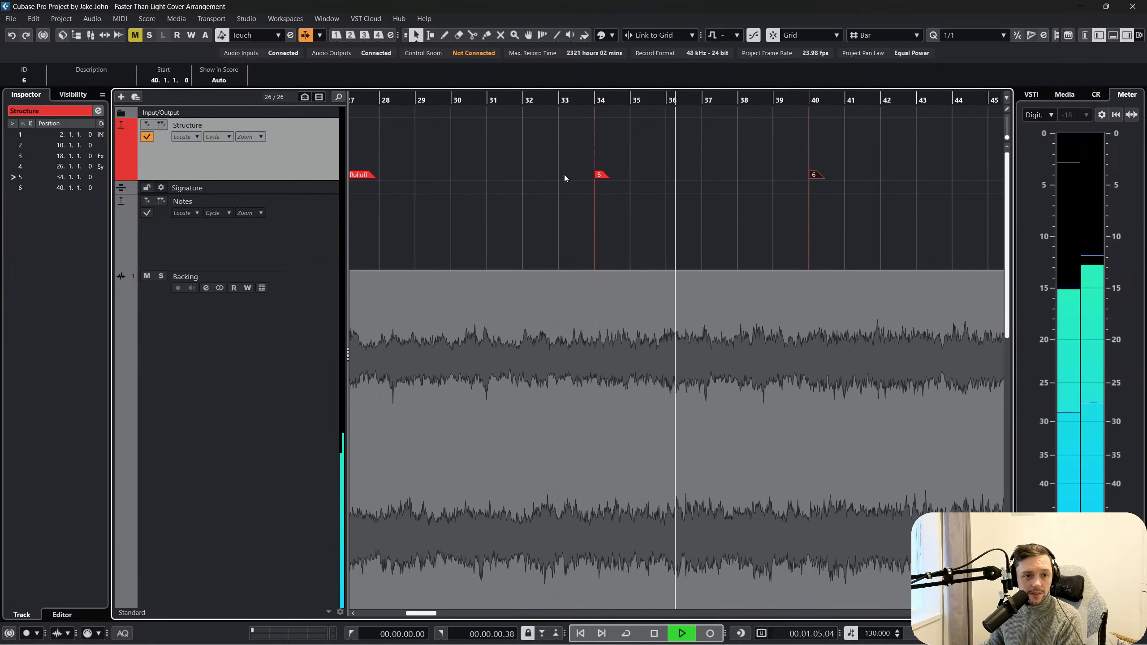
left_click(820, 101)
key("space")
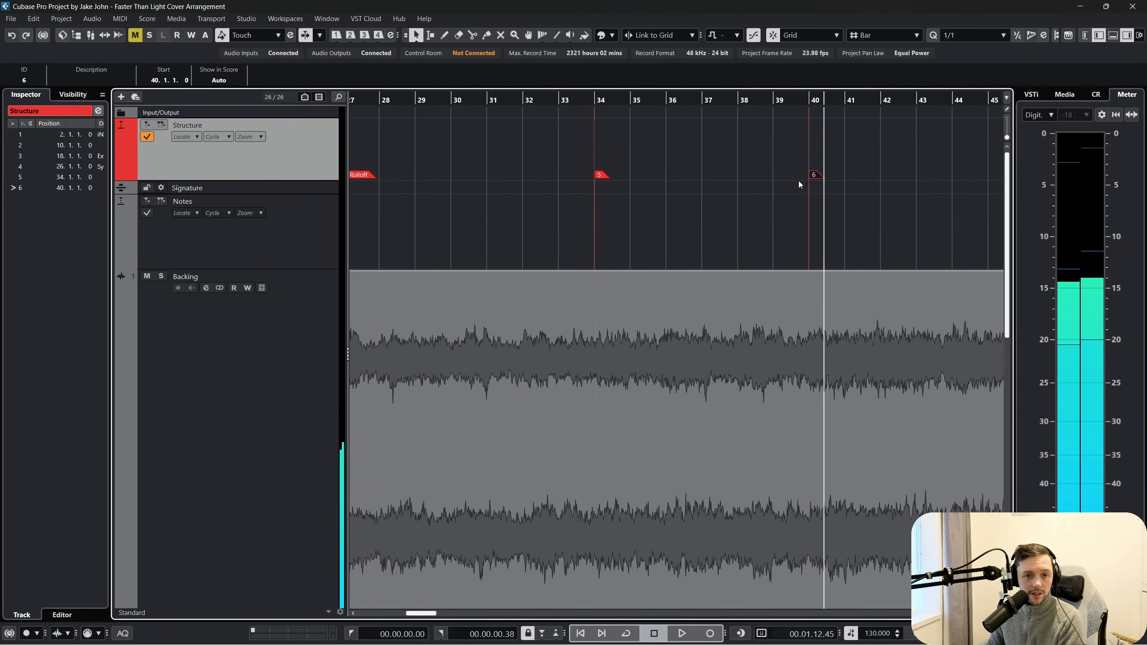
Move the sixth Structure marker to bar 42 and audition the transition from there
left_click_drag(850, 178, 878, 173)
left_click(884, 97)
key("space")
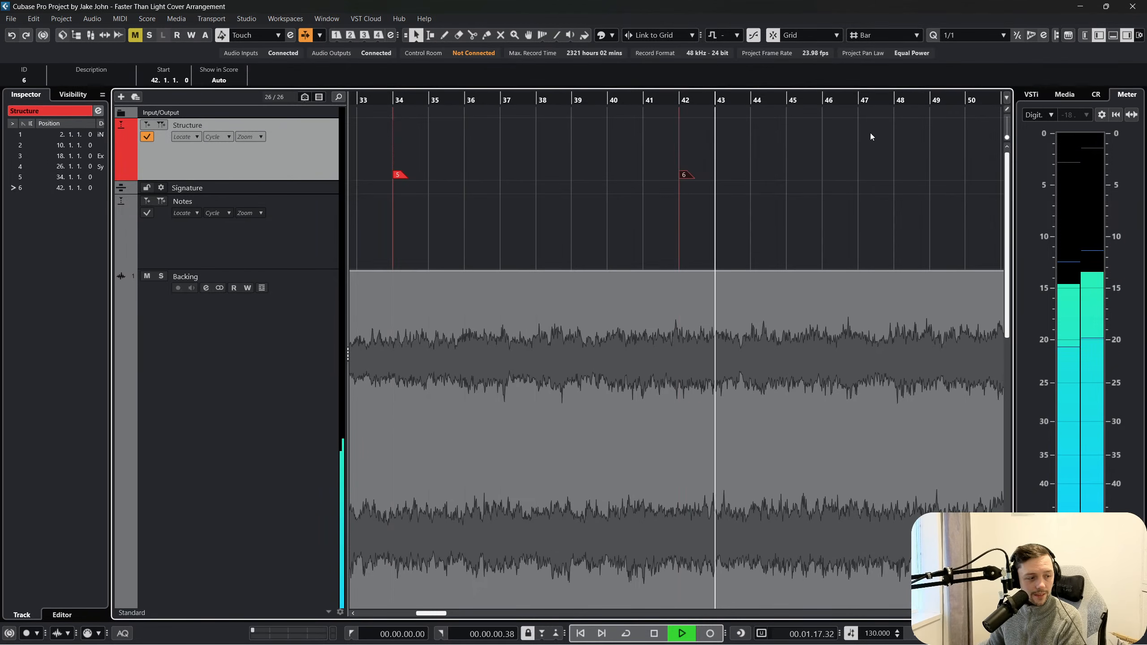
key("space")
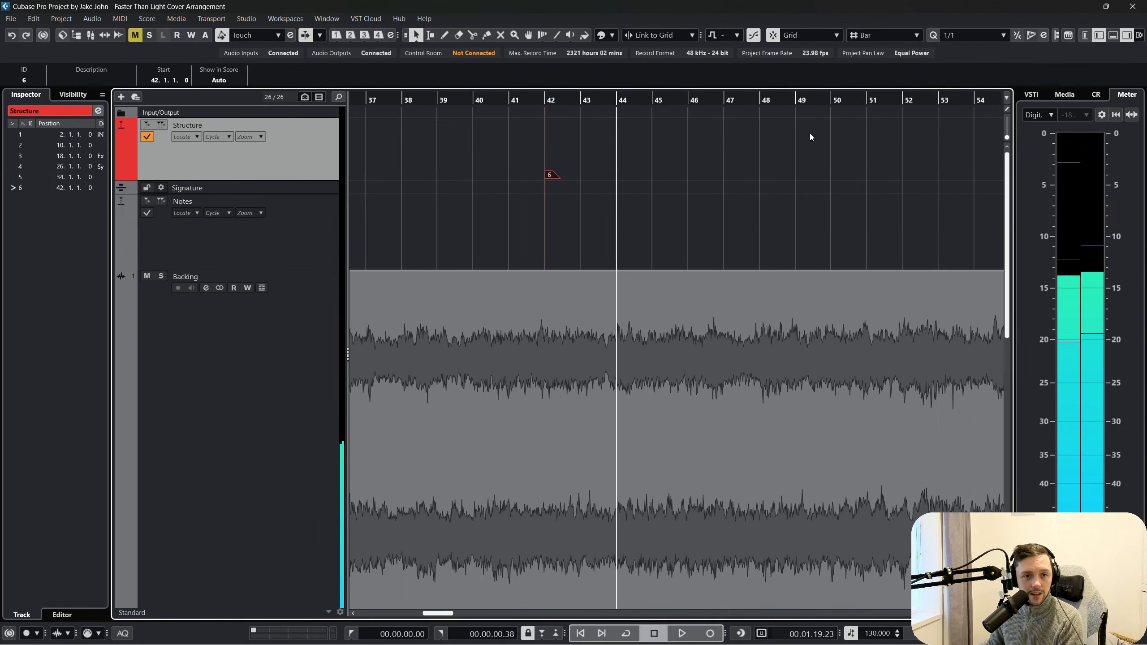
Add a seventh Structure marker at bar 50 and audition the section that starts there
left_click(839, 160)
left_click(836, 97)
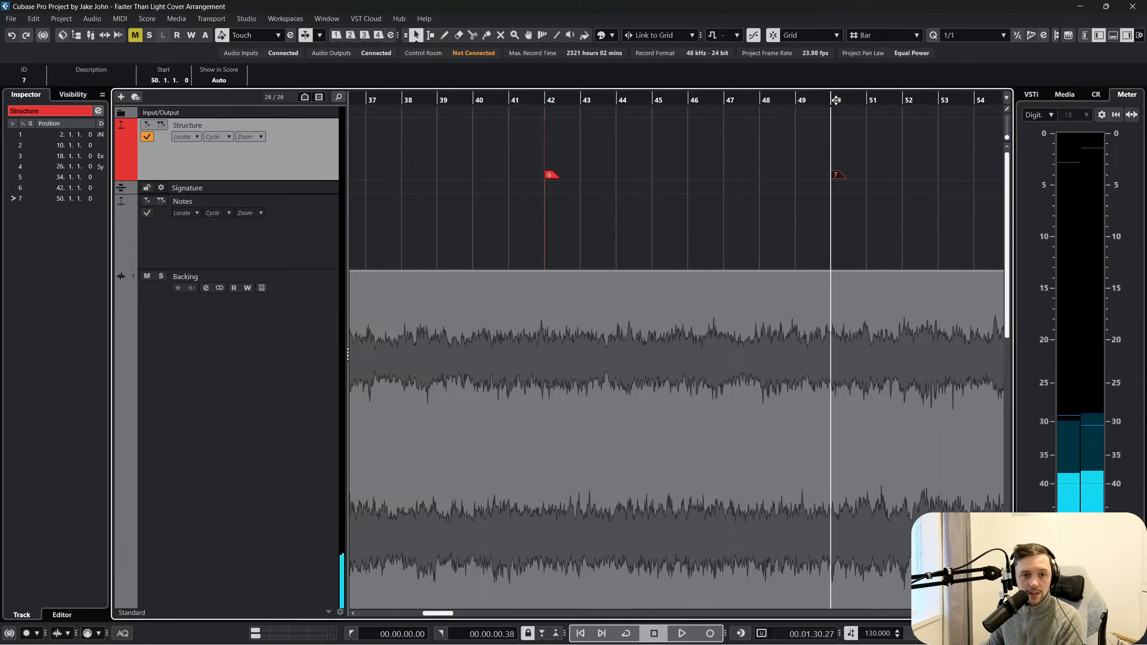
key("space")
key("f")
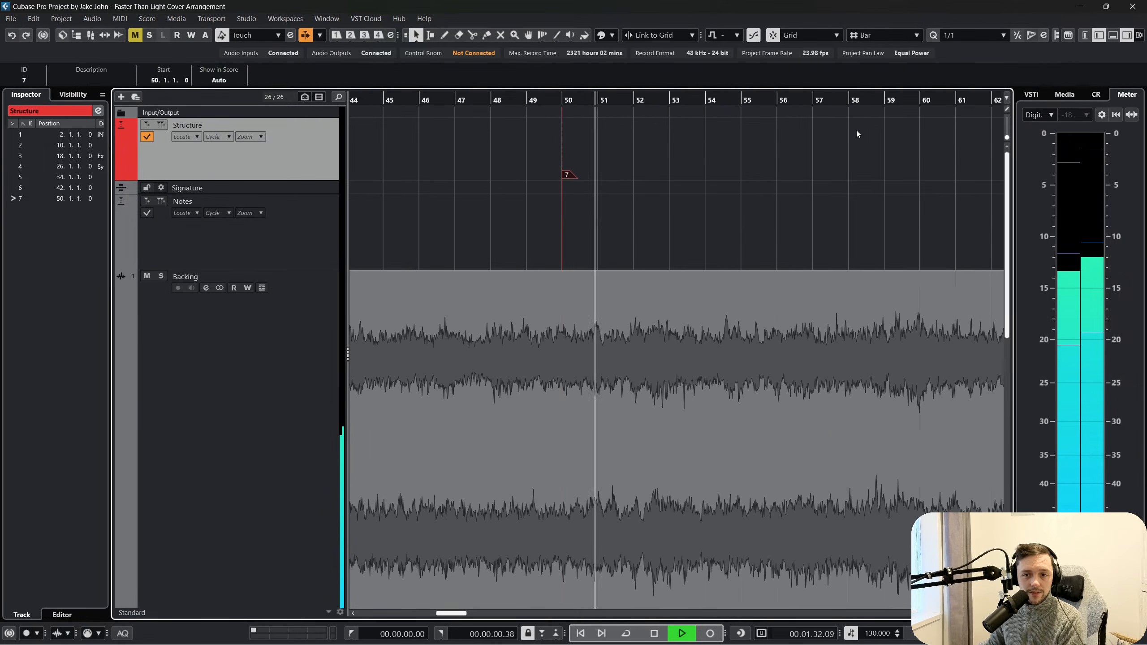
key("space")
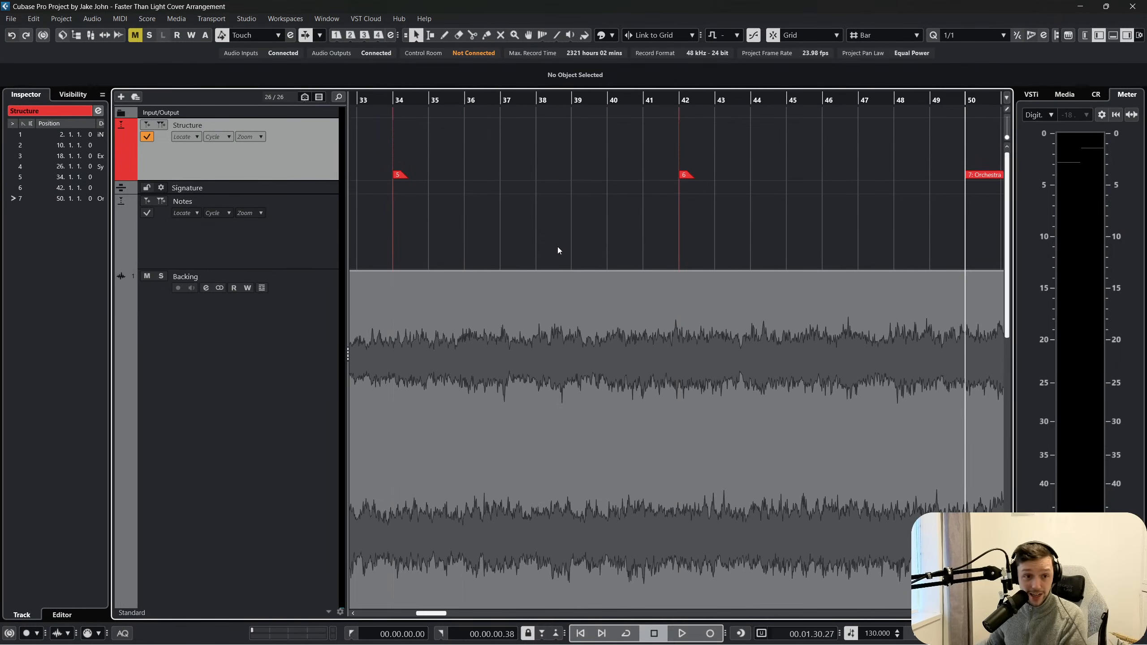
Return the playhead to the intro marker at bar 2 and show more bars of the timeline
scroll(565, 244, "left", 5)
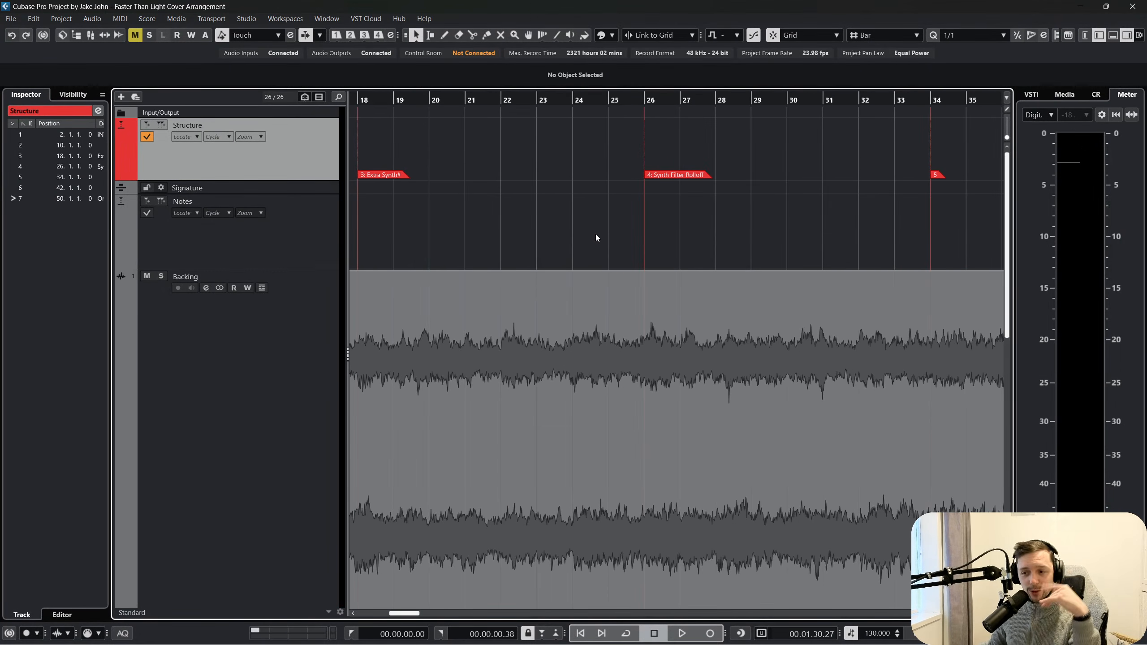
scroll(598, 229, "left", 6)
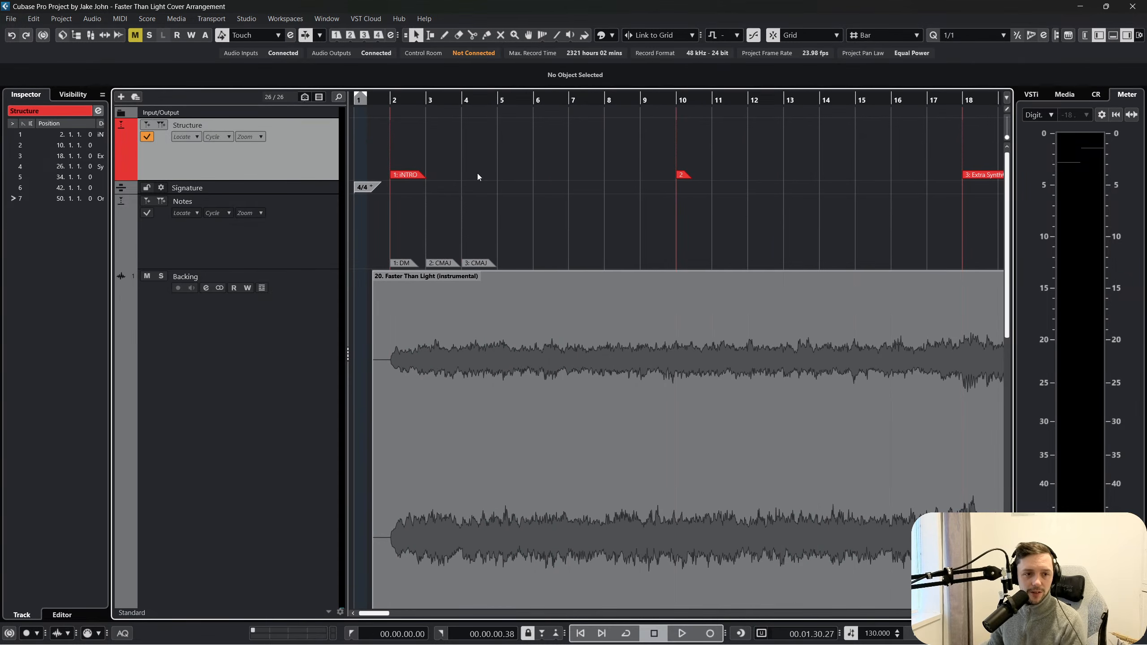
left_click(393, 100)
scroll(395, 99, "down", 5)
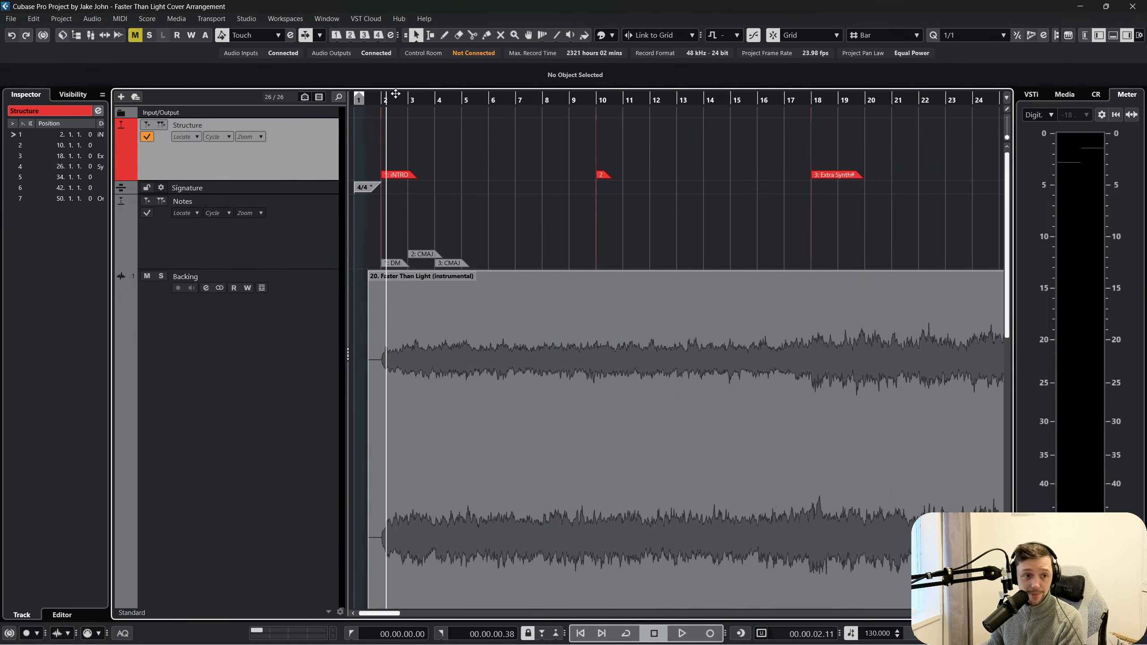
Select the Synth track to inspect its parts, and select the Live Audio L and Live Audio R tracks together
scroll(384, 131, "down", 3)
scroll(331, 257, "down", 3)
left_click(304, 373)
scroll(315, 350, "down", 2)
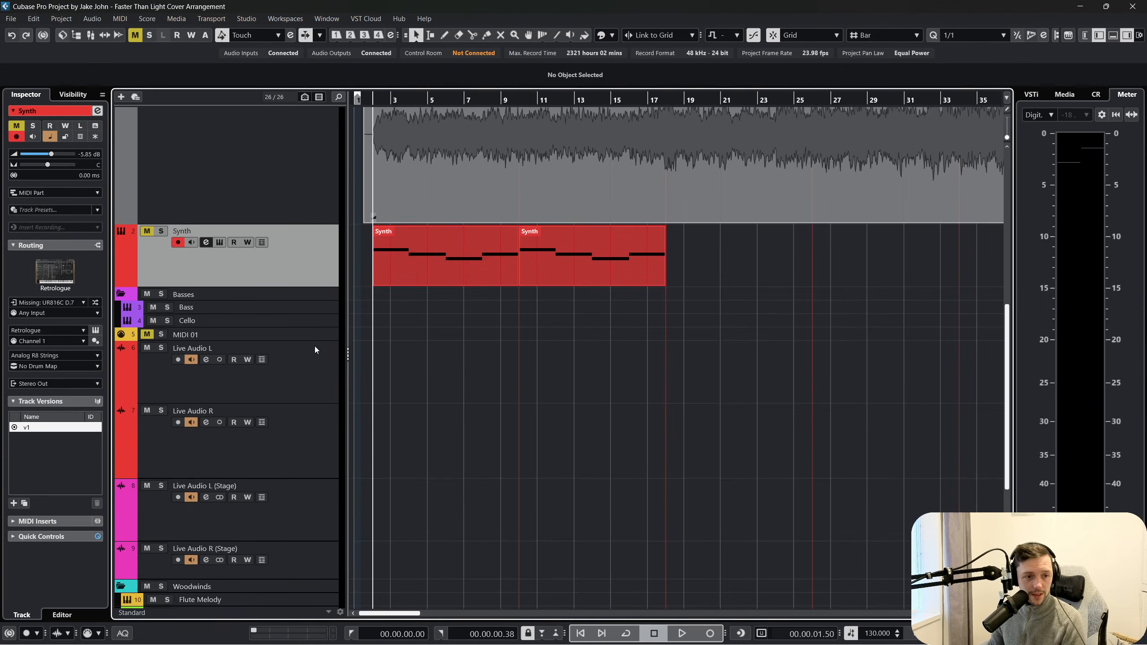
scroll(314, 219, "up", 2)
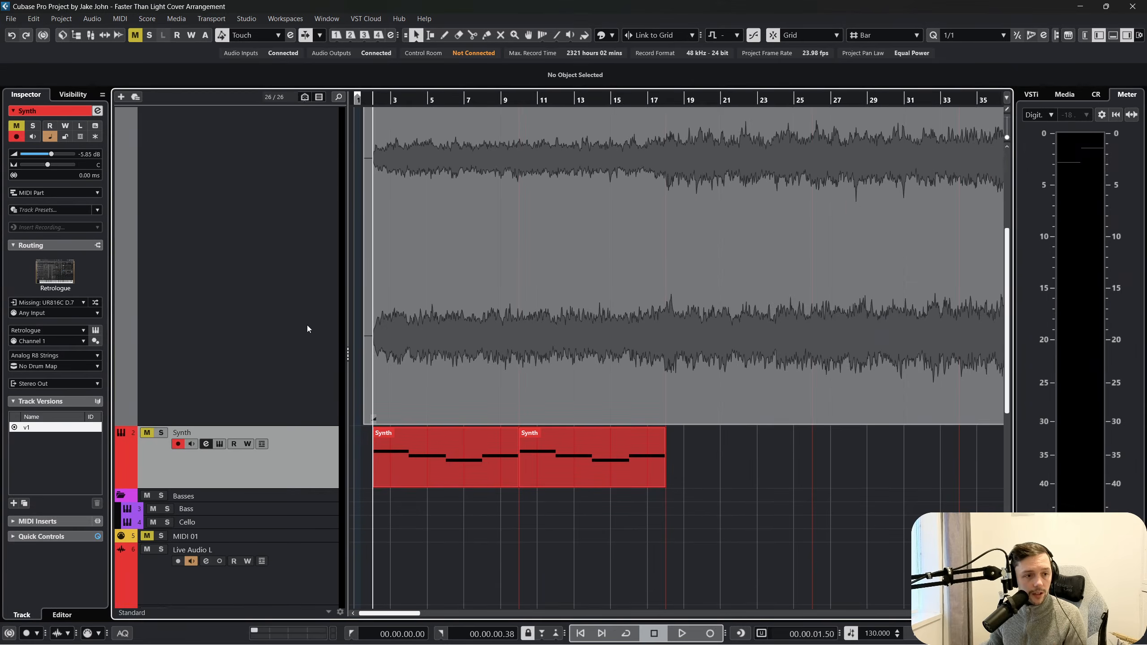
scroll(307, 325, "down", 3)
left_click(336, 263)
left_click(325, 328, "ctrl")
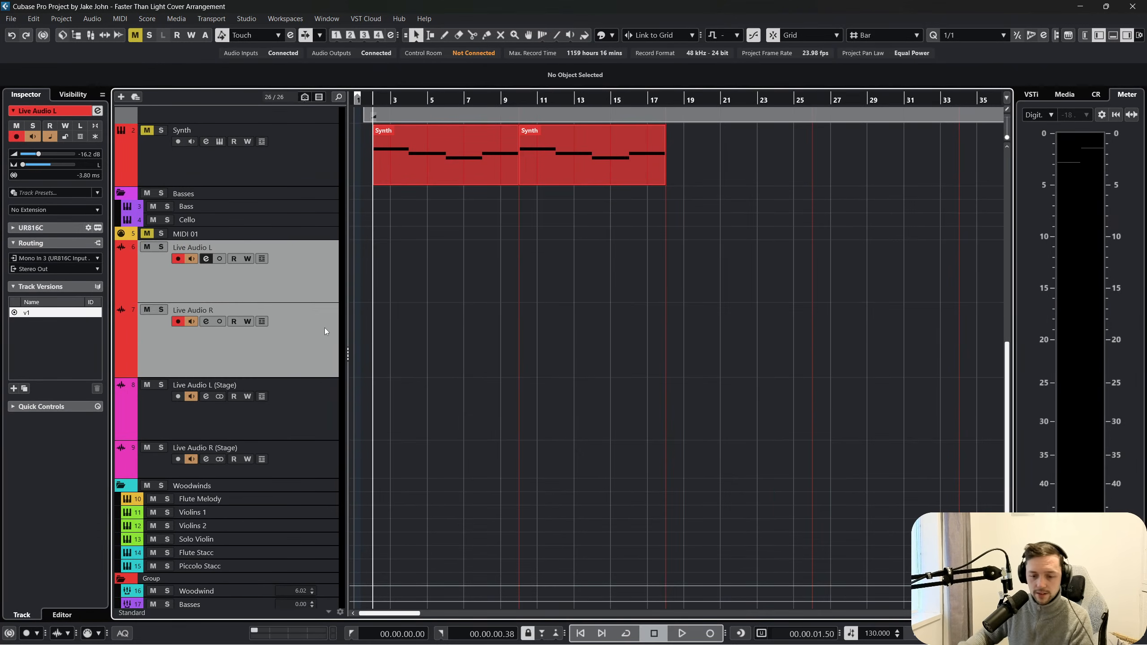
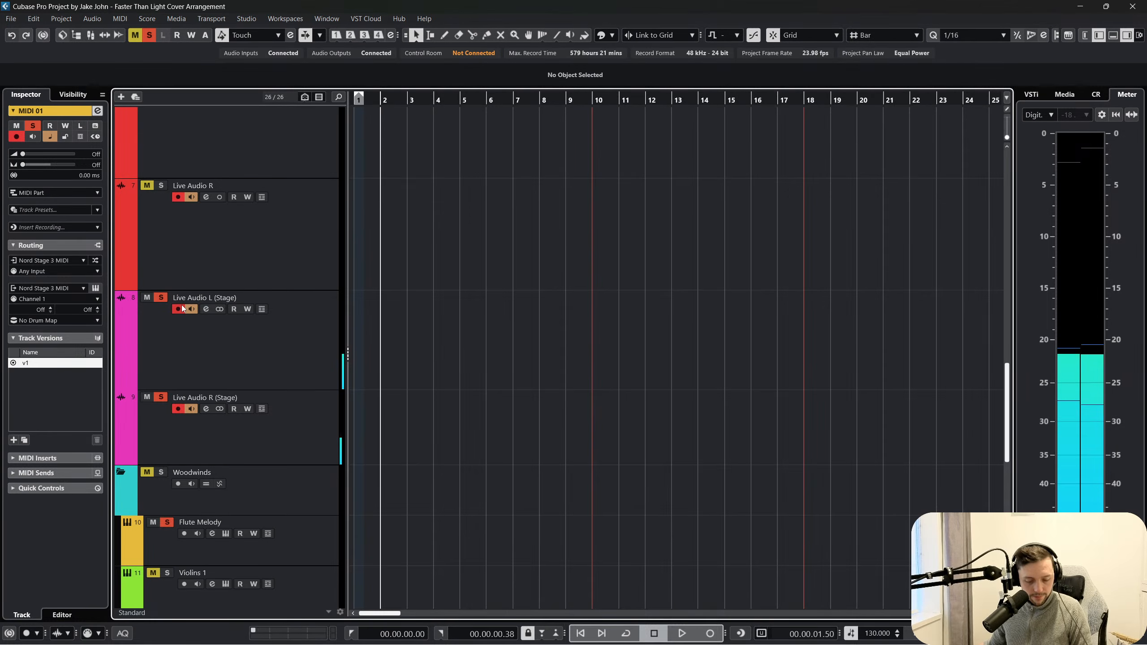
Solo the Backing track, briefly audition its opening from bar 2 and place the playhead at the project start in bar 1
scroll(221, 253, "up", 4)
scroll(258, 273, "up", 4)
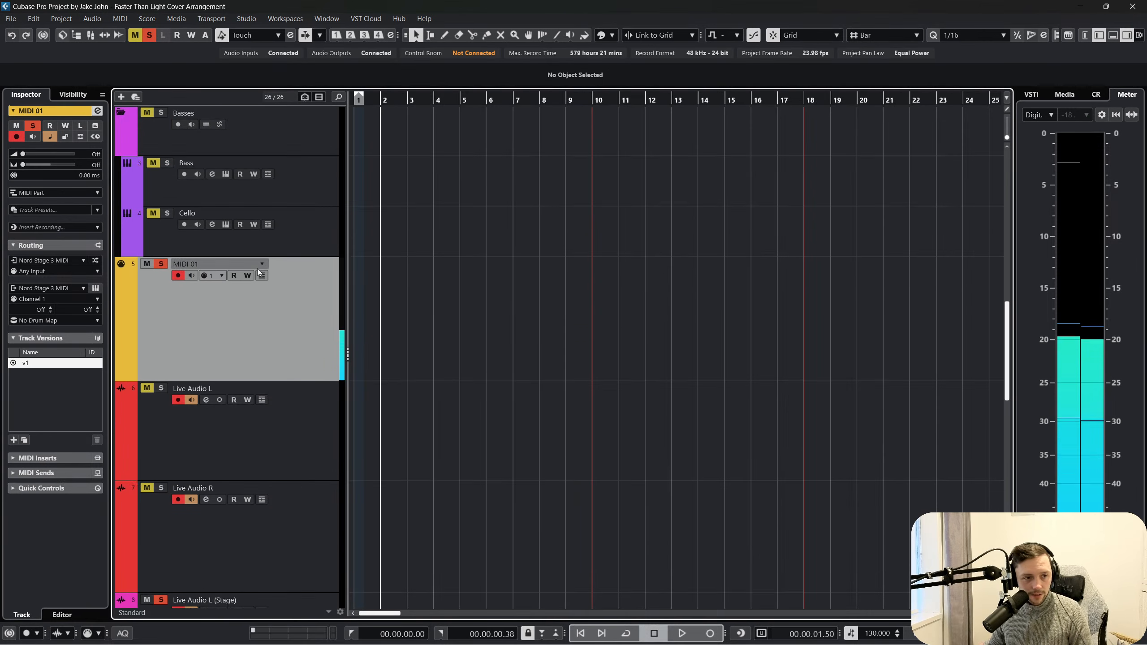
scroll(266, 351, "down", 6)
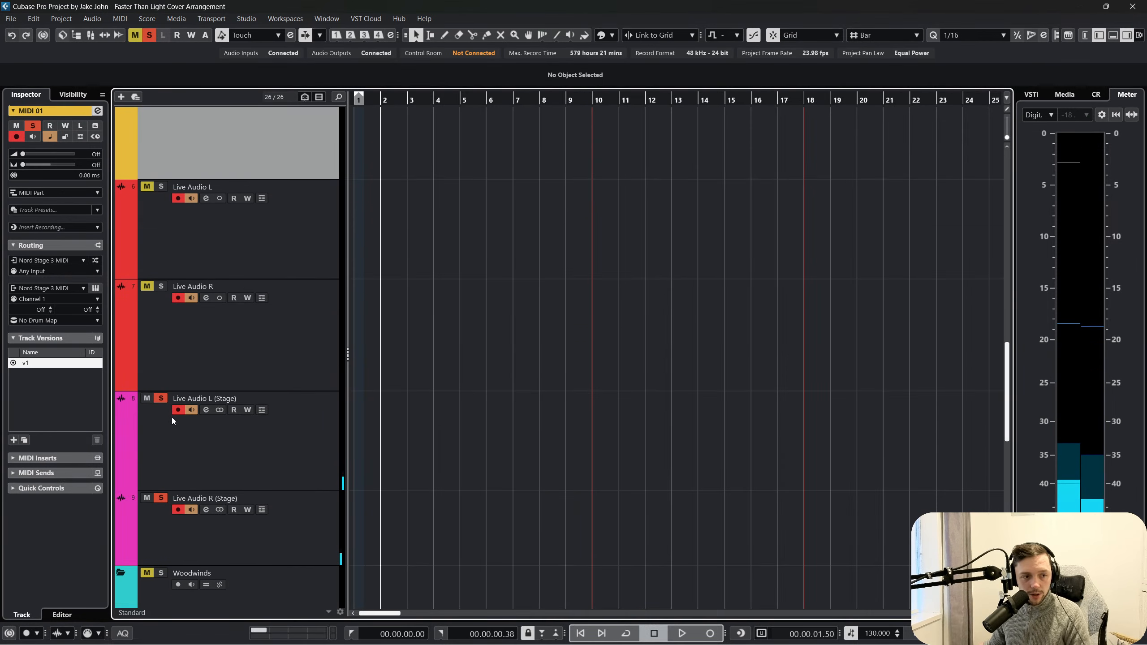
scroll(260, 343, "up", 10)
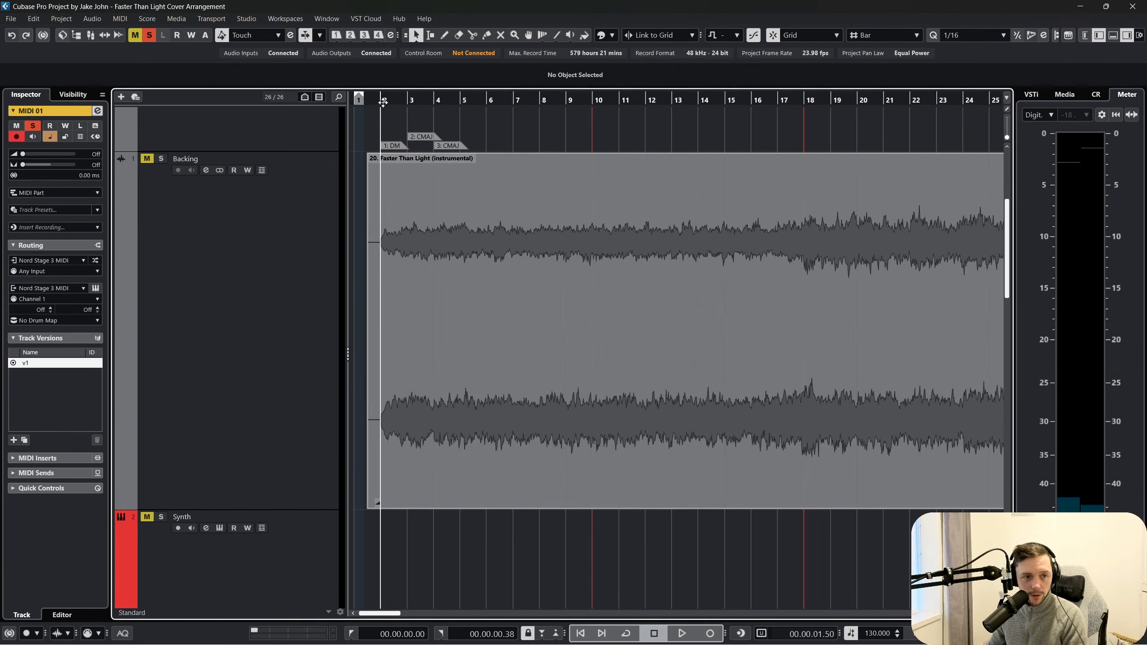
key("space")
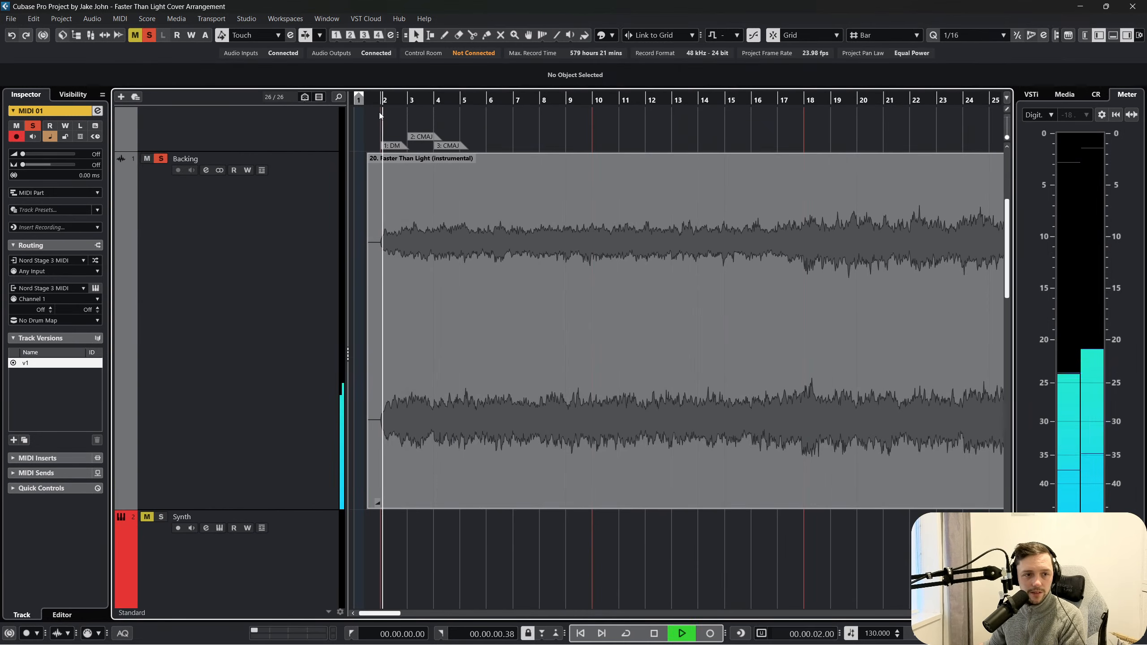
key("space")
scroll(513, 239, "down", 4)
scroll(514, 240, "up", 3)
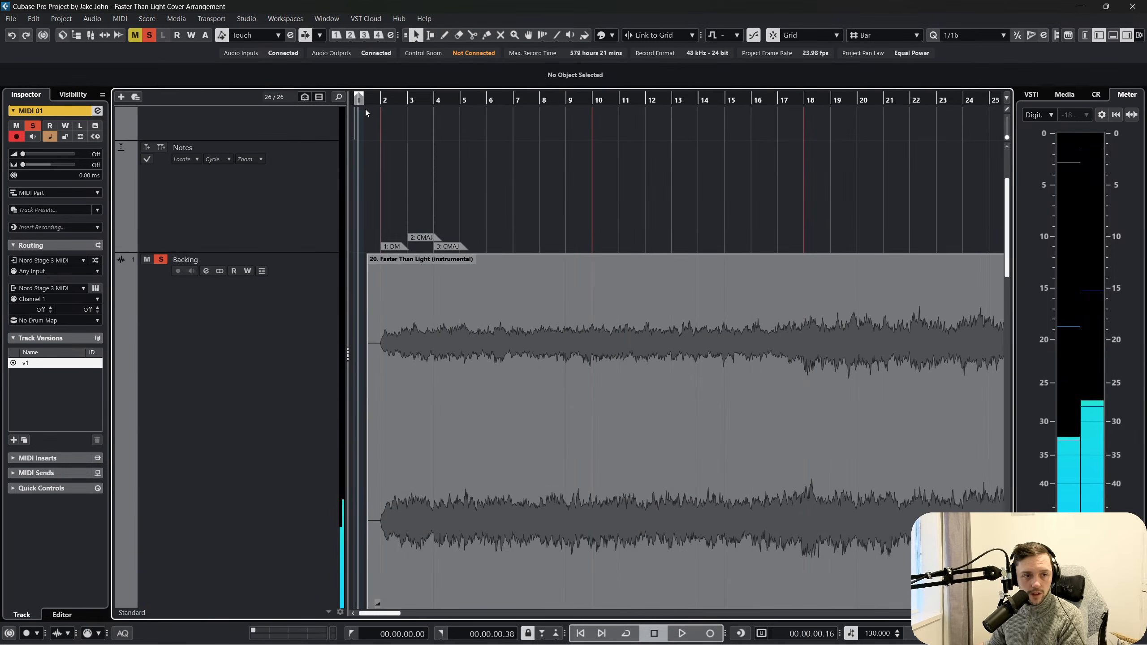
Try a recording take from bar 1 on the armed MIDI 01 and Live Audio tracks, and undo it
scroll(448, 199, "down", 5)
scroll(448, 222, "down", 6)
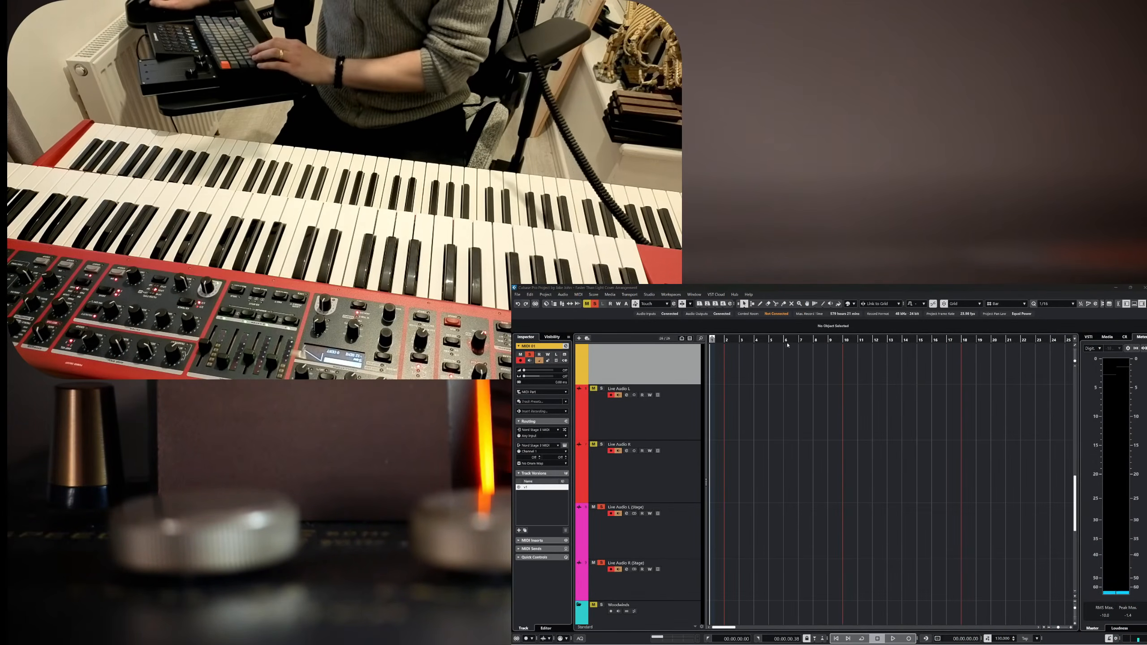
left_click(909, 639)
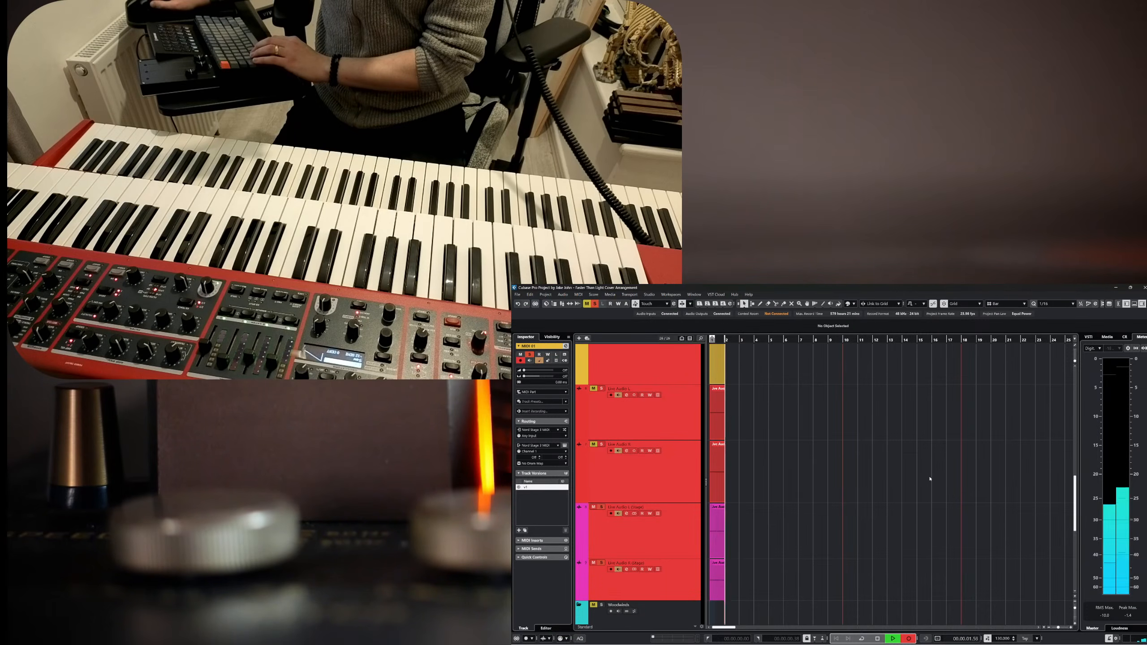
scroll(929, 476, "up", 2)
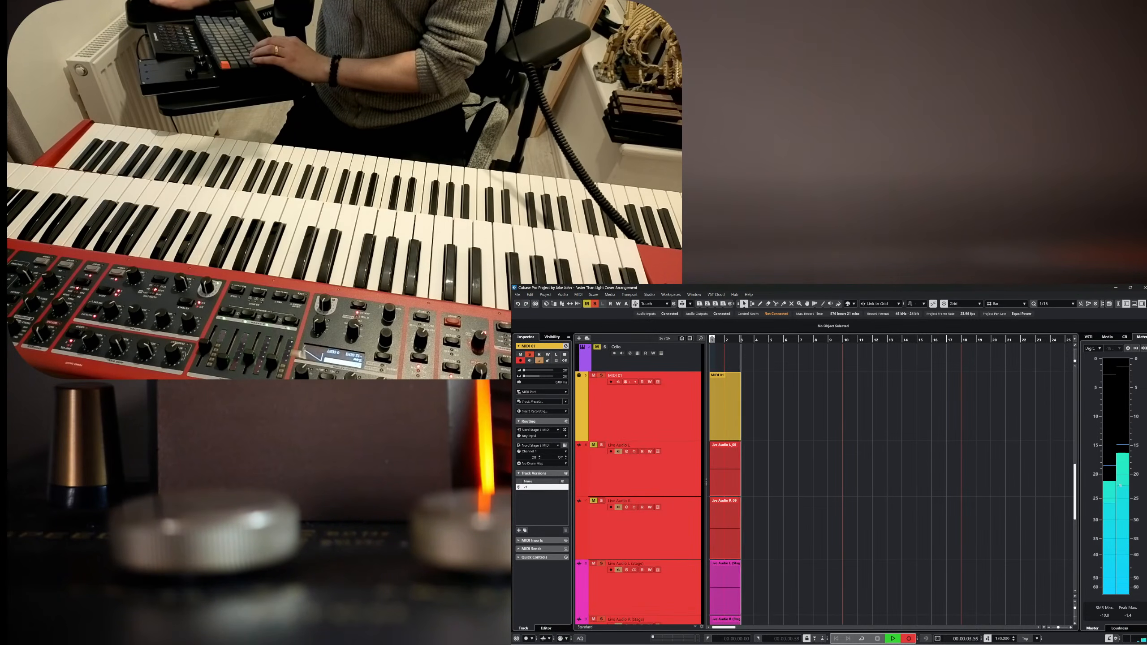
scroll(929, 477, "up", 2)
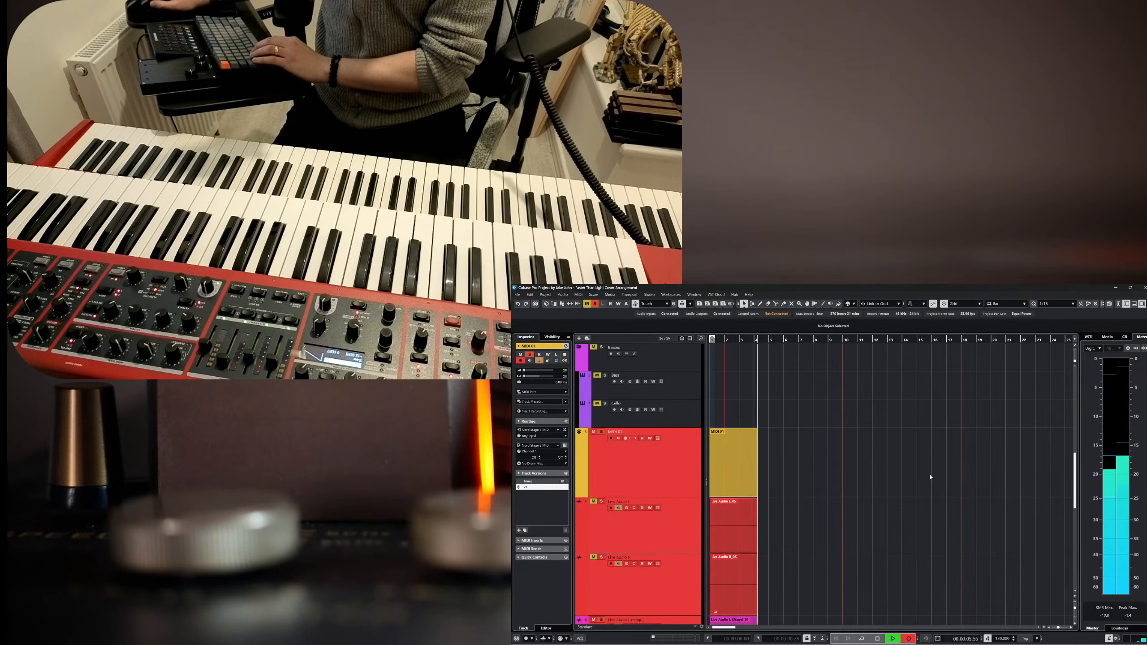
scroll(930, 476, "down", 2)
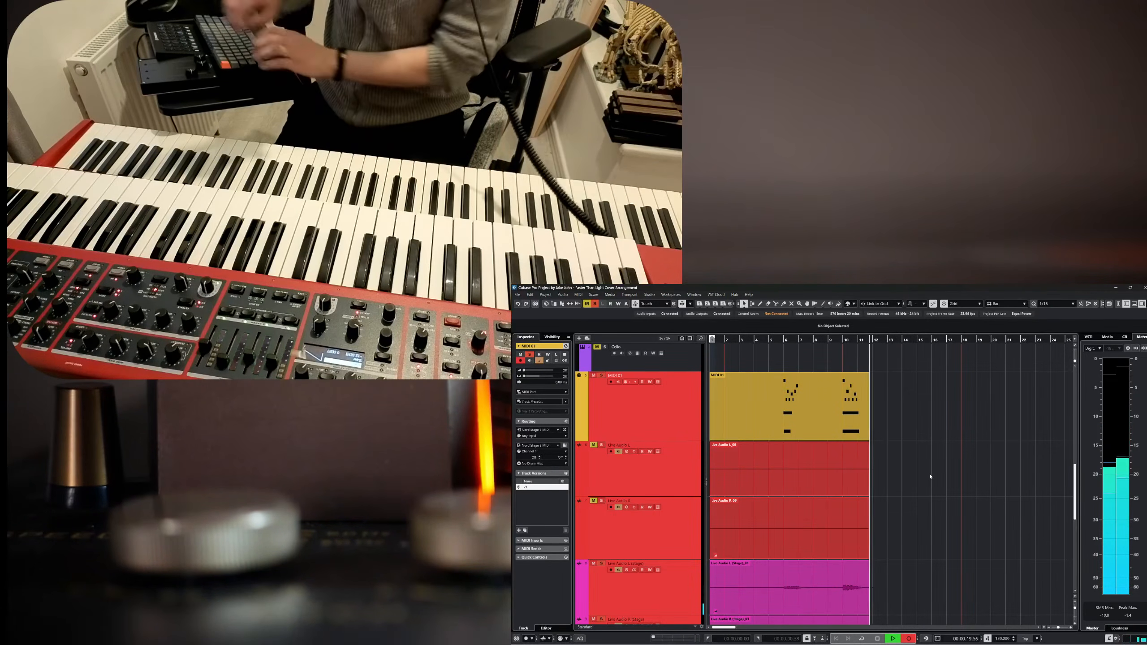
key("space")
key("ctrl+z")
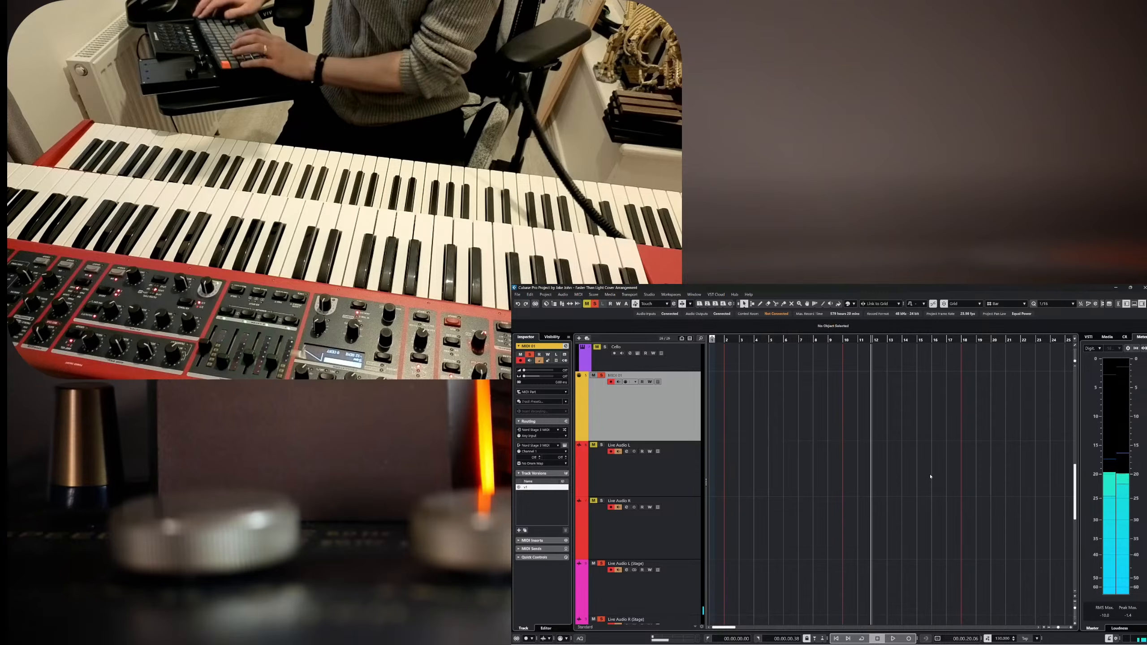
Record a new keyboard take on MIDI 01 and the Live Audio tracks from about bar 2 to about bar 27
left_click(723, 340)
left_click(908, 638)
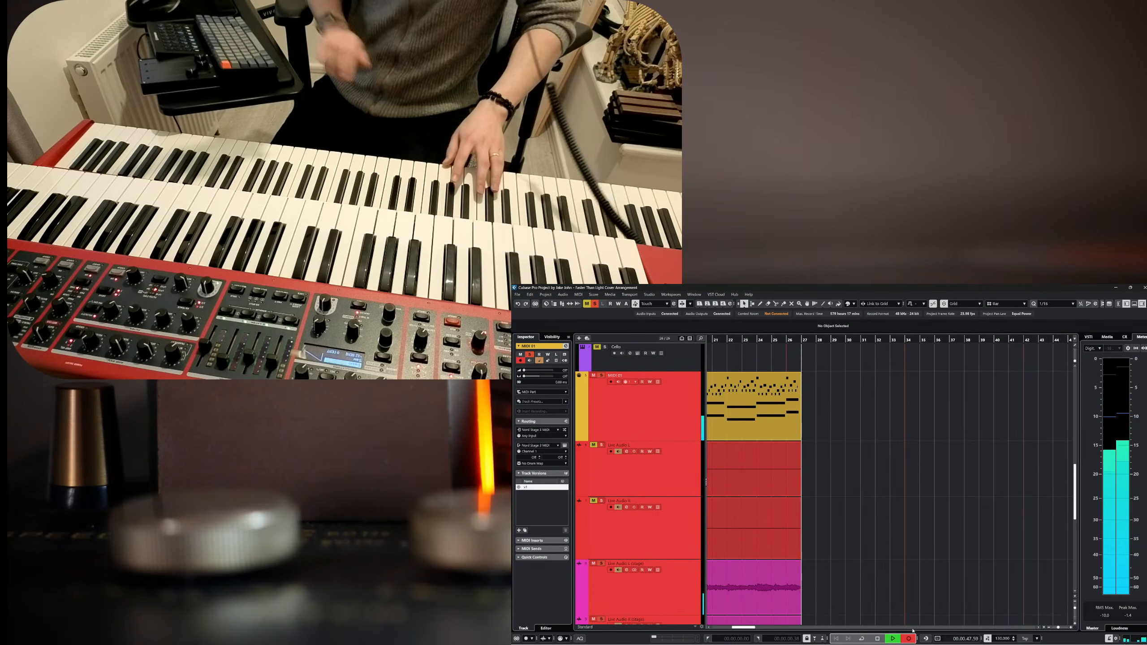
key("space")
Review the recorded stage audio, select the Live Audio L (Stage) track and turn off solo on both Stage tracks
scroll(907, 622, "left", 6)
scroll(884, 492, "down", 8)
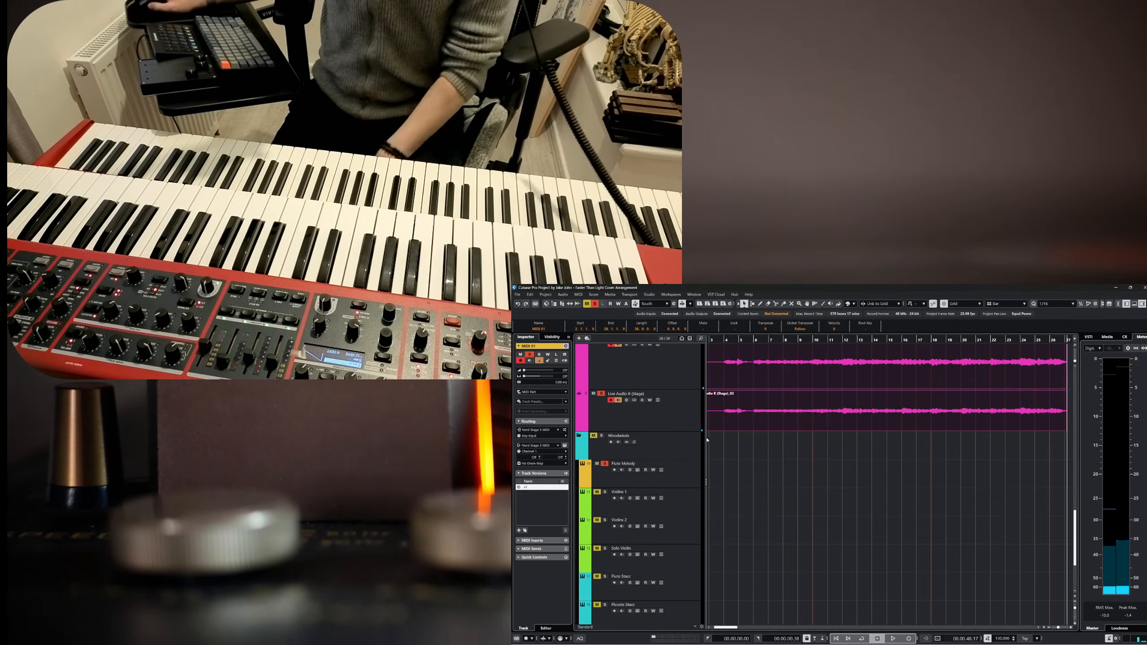
left_click_drag(833, 479, 746, 363)
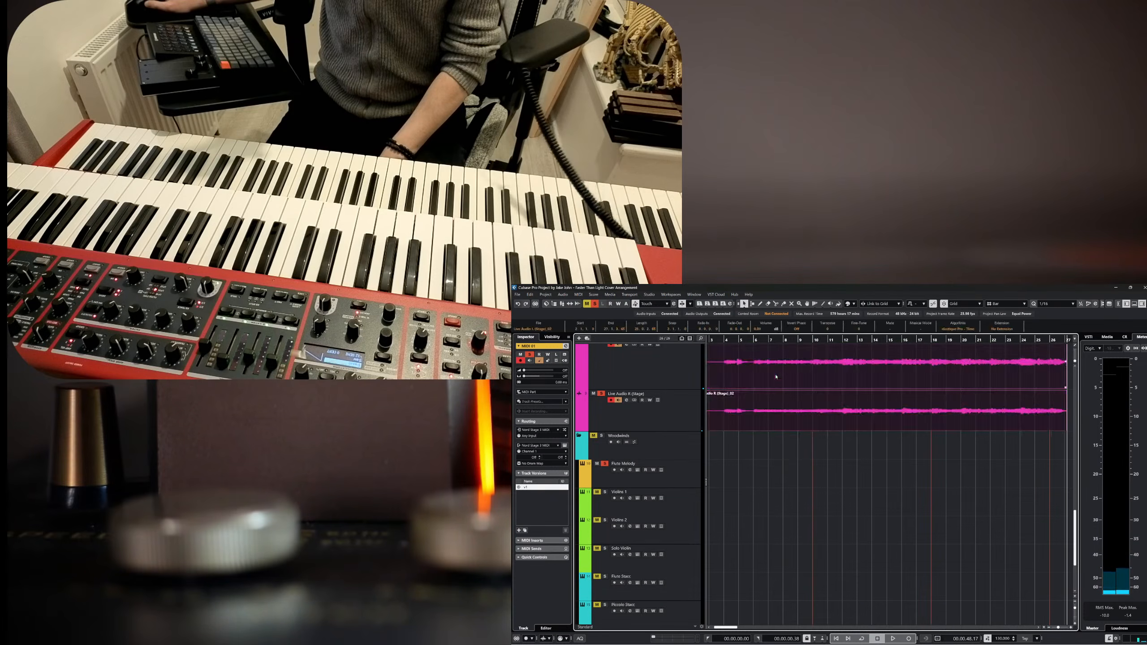
scroll(776, 378, "up", 2)
left_click(746, 535)
left_click(618, 409)
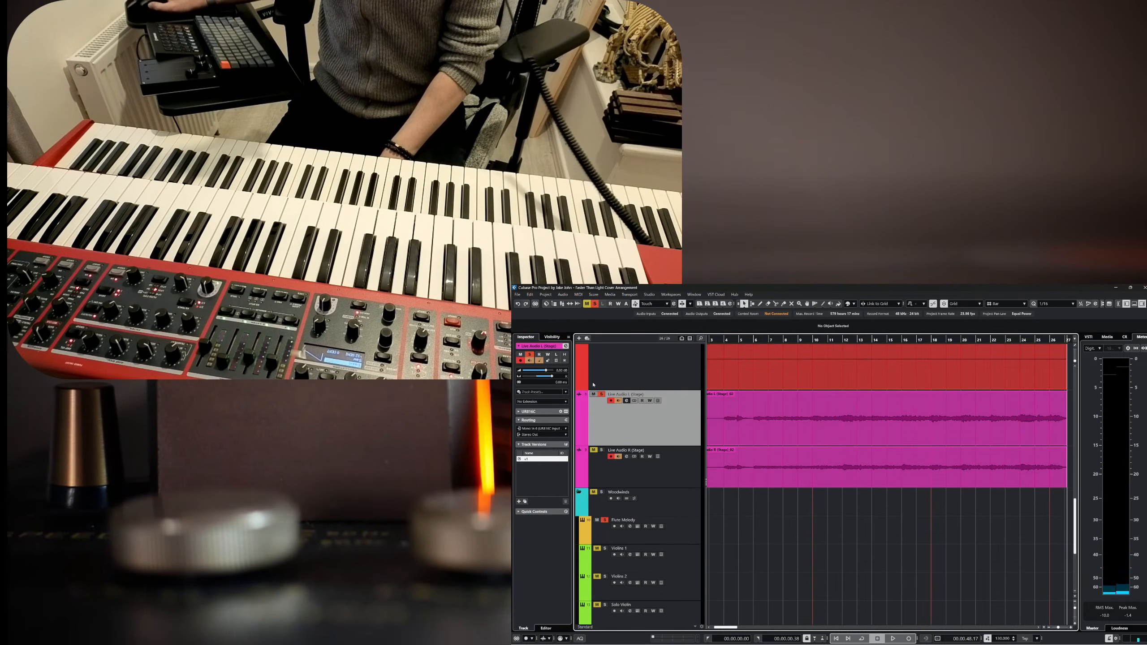
scroll(617, 465, "up", 2)
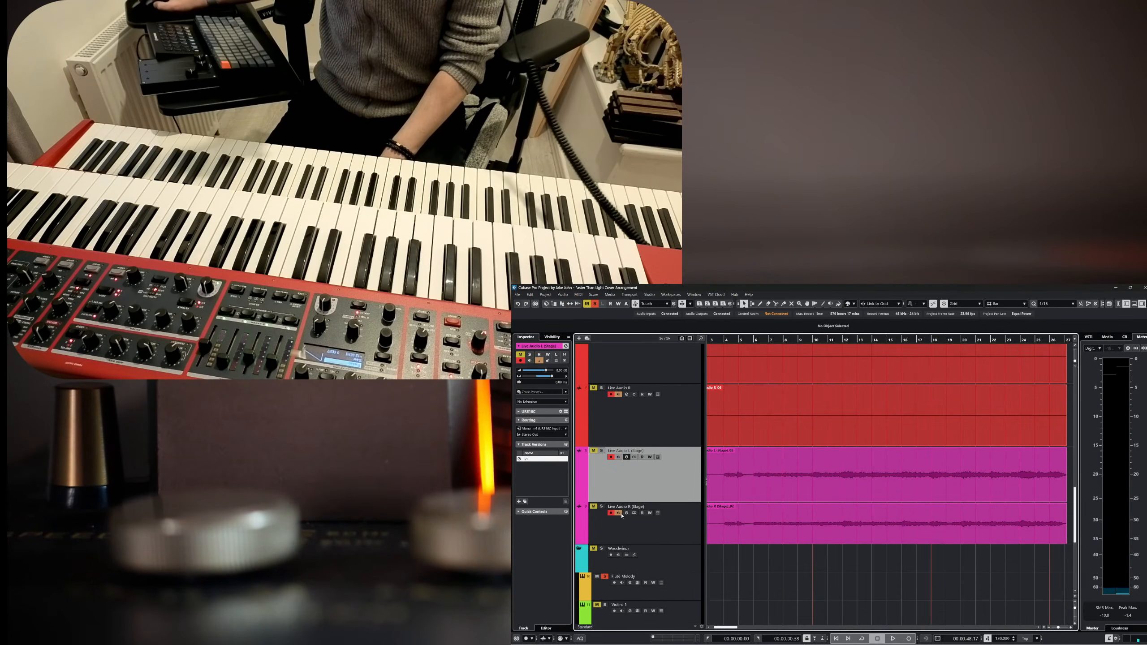
Open the newly recorded MIDI 01 part in the Key Editor
scroll(828, 444, "up", 5)
scroll(828, 445, "down", 1)
double_click(809, 443)
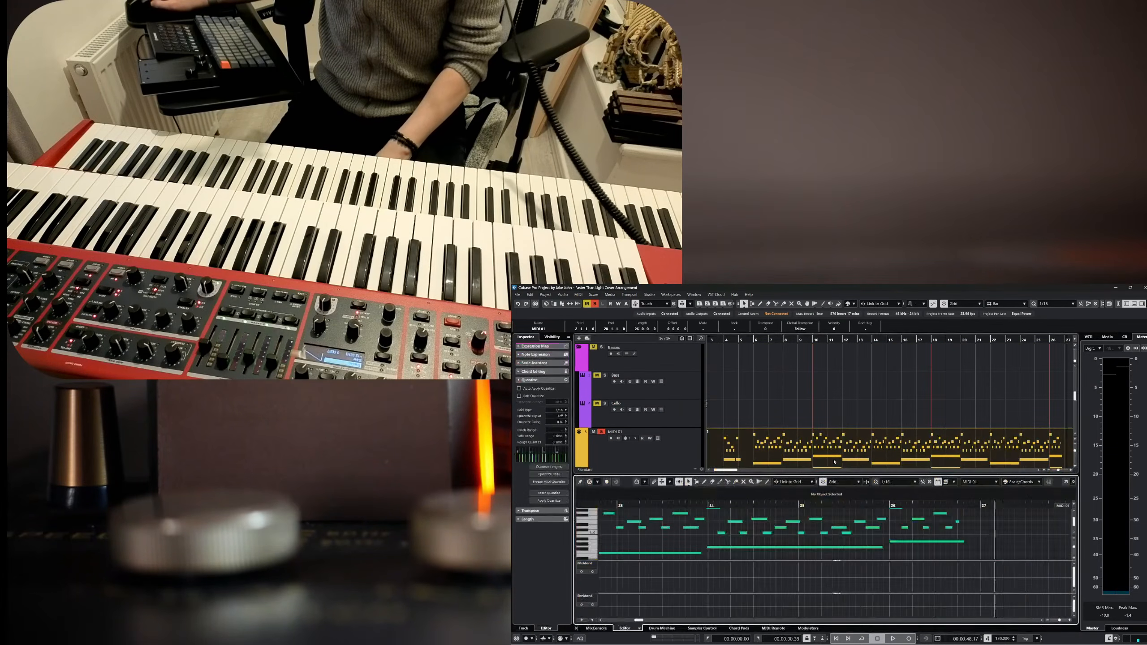
Open the MIDI 01 part in its own full-size Key Editor window
left_click(578, 294)
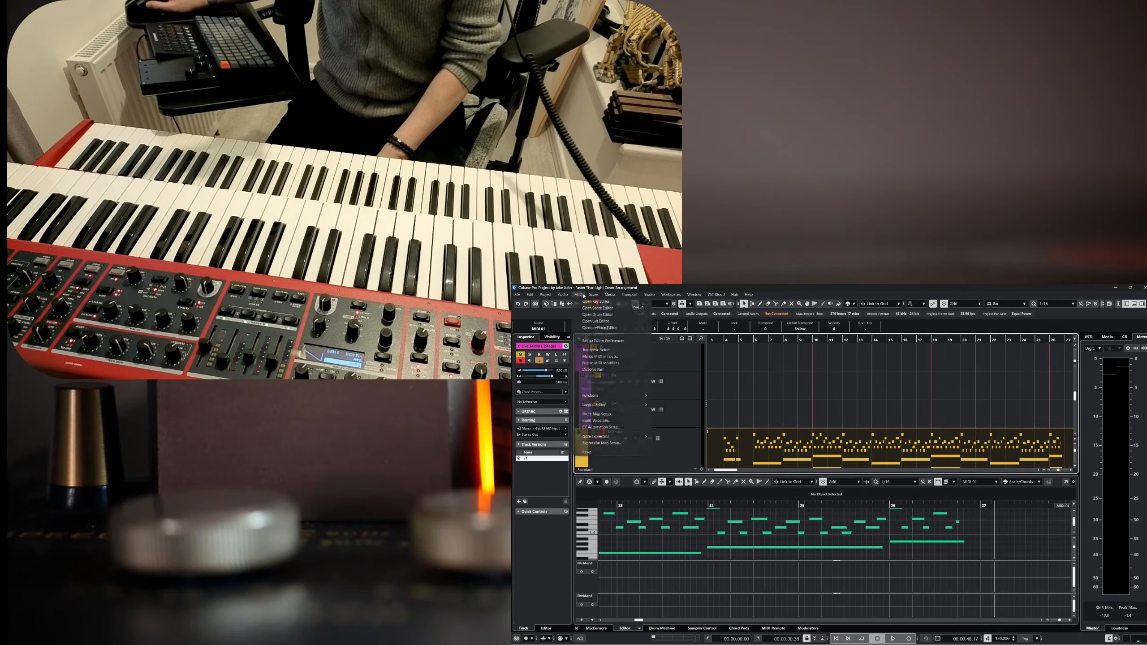
left_click(594, 302)
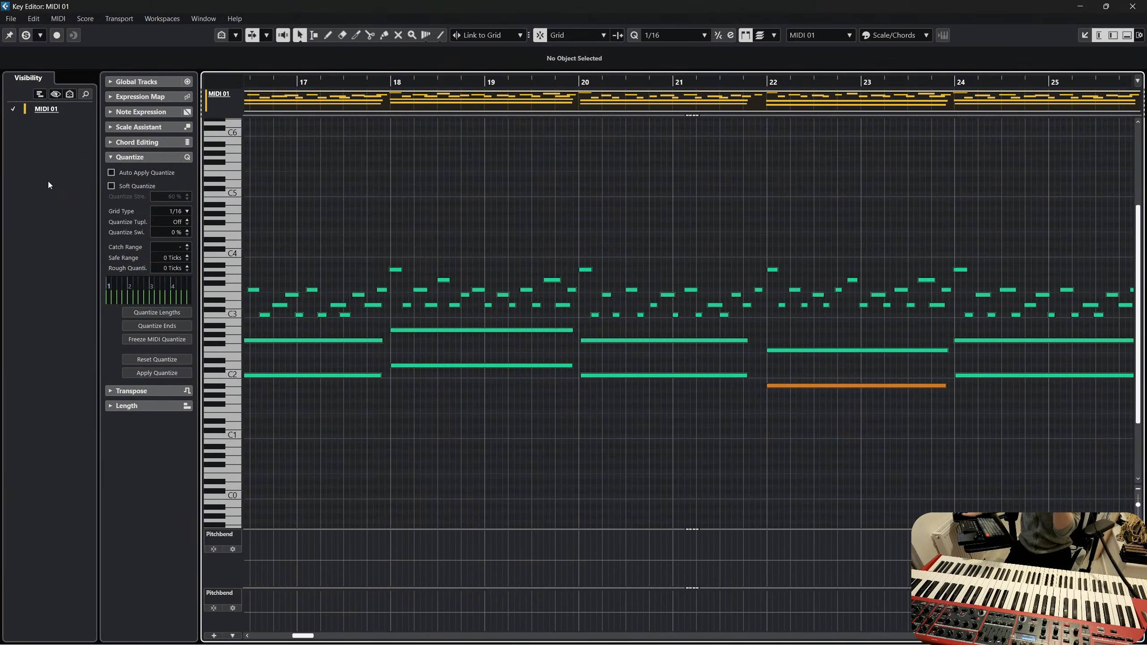
scroll(520, 277, "left", 4)
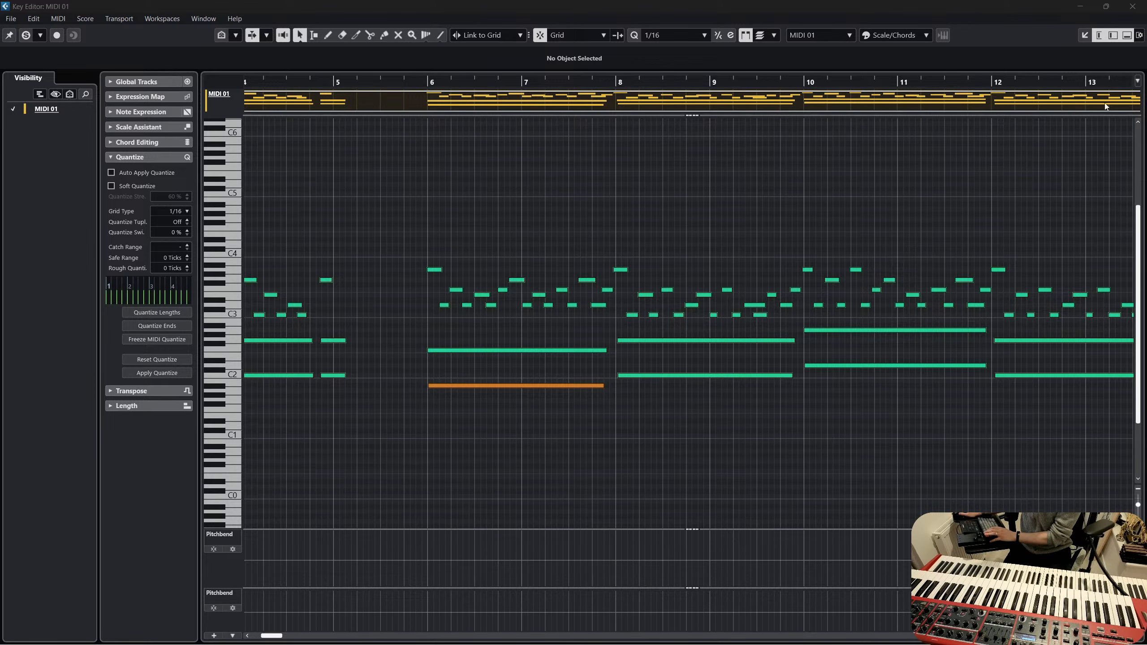
Examine the timing of the recorded melody and sustained bass notes against the grid from bar 6 to bar 10
left_click_drag(444, 430, 645, 237)
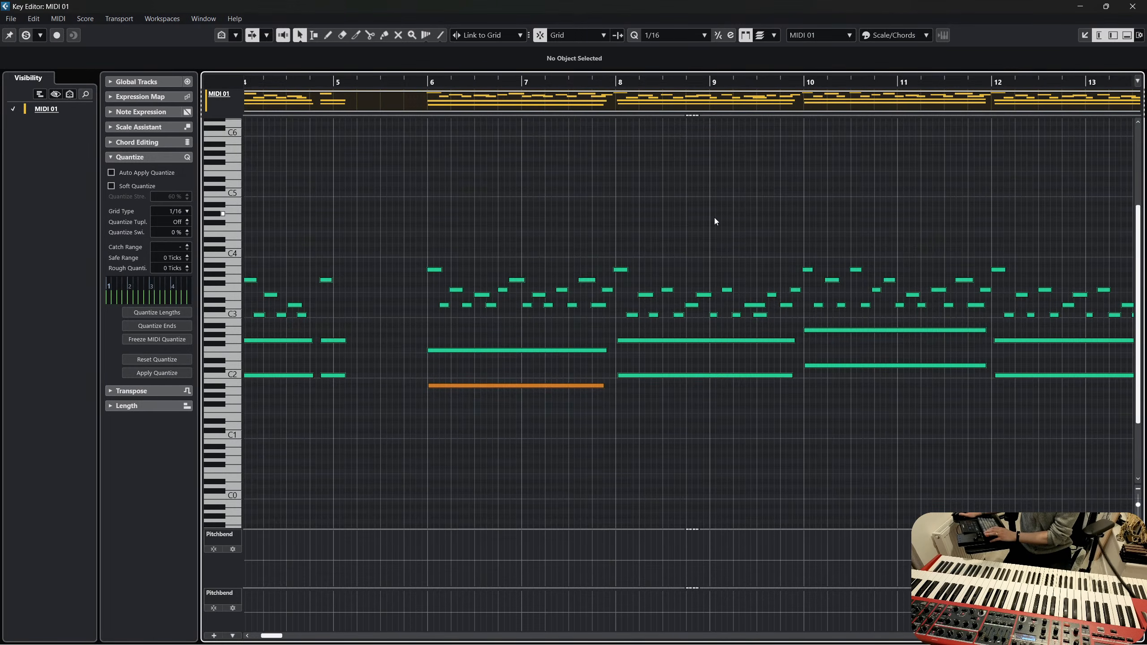
left_click_drag(424, 84, 663, 559)
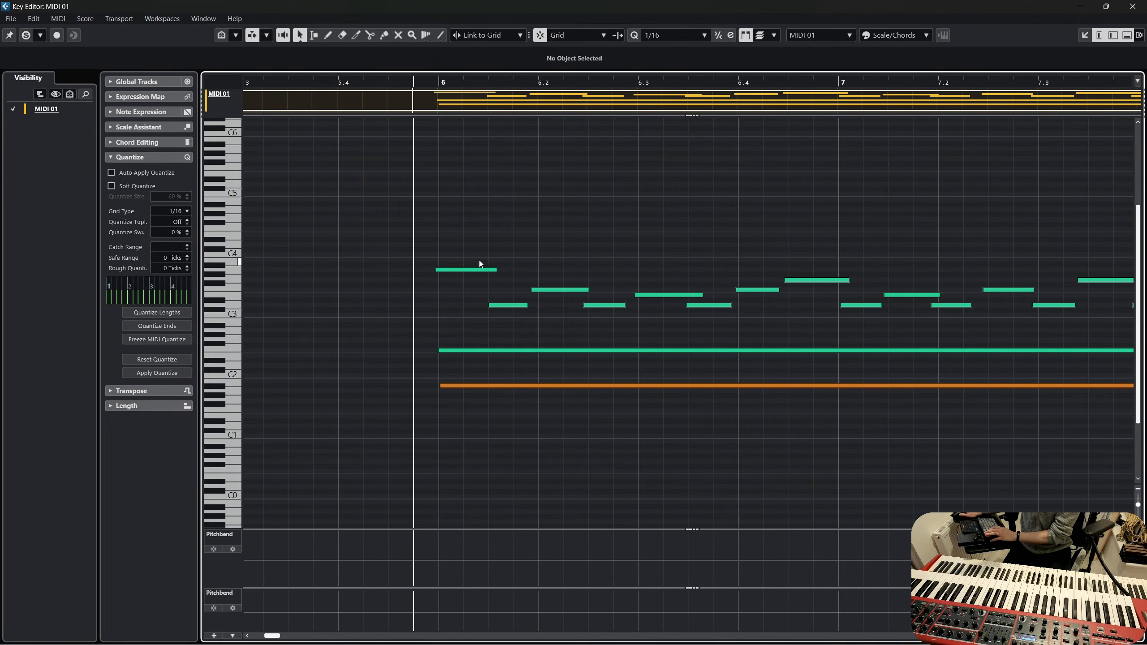
left_click_drag(369, 181, 919, 490)
scroll(919, 490, "right", 2)
left_click(916, 490)
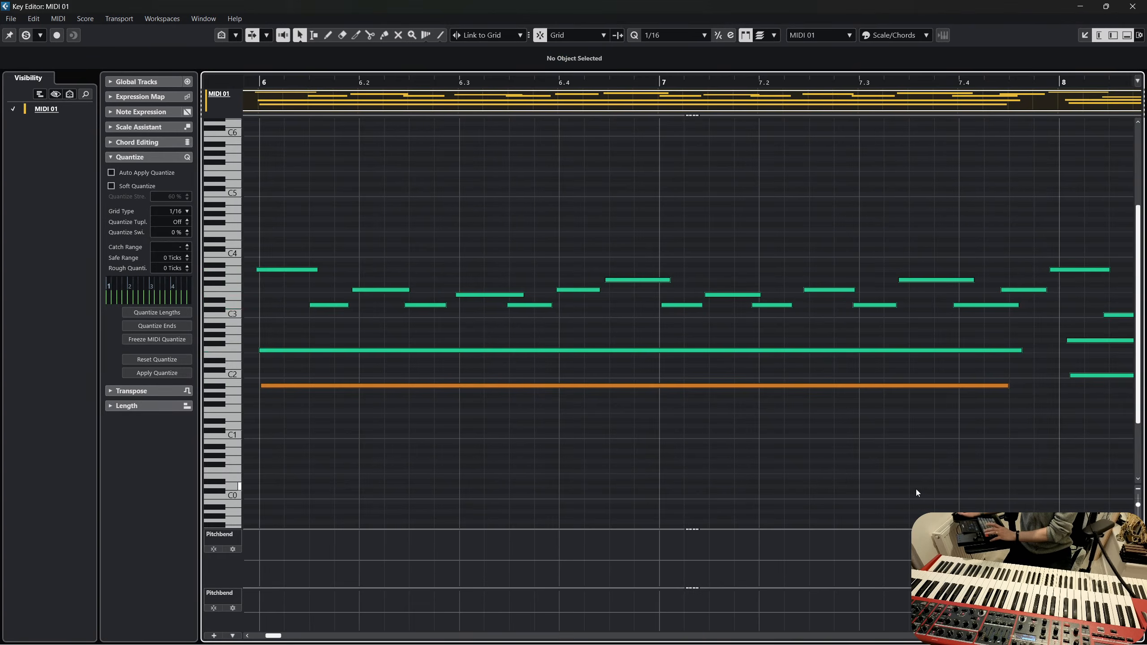
scroll(912, 488, "right", 5)
scroll(516, 409, "left", 9)
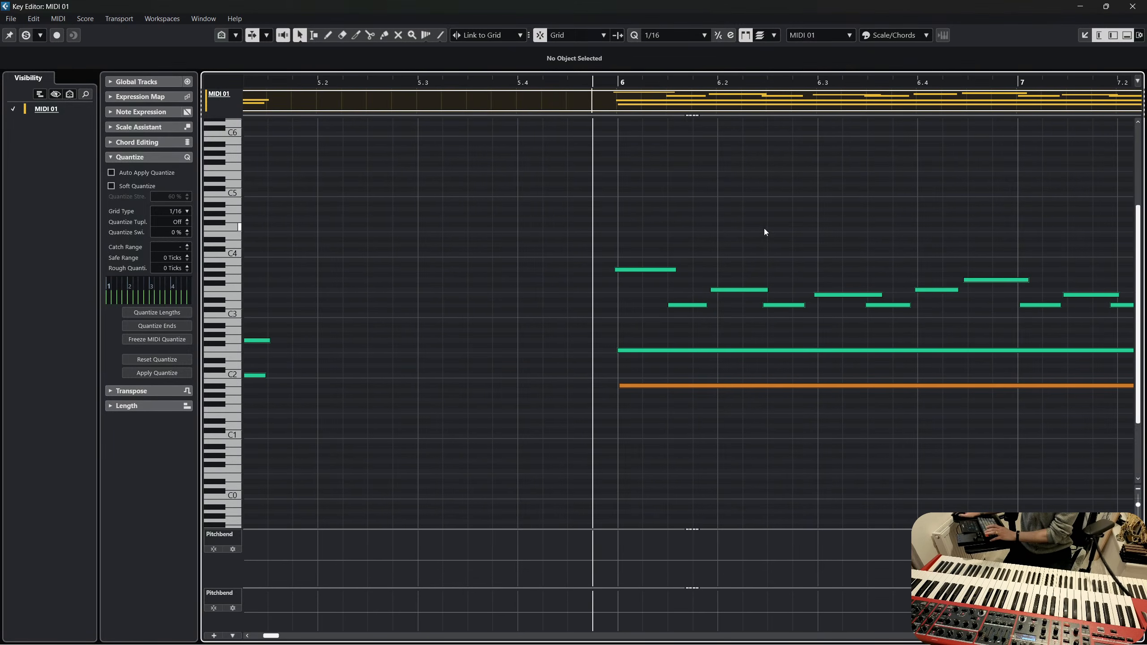
scroll(650, 283, "right", 2)
left_click_drag(467, 441, 578, 342)
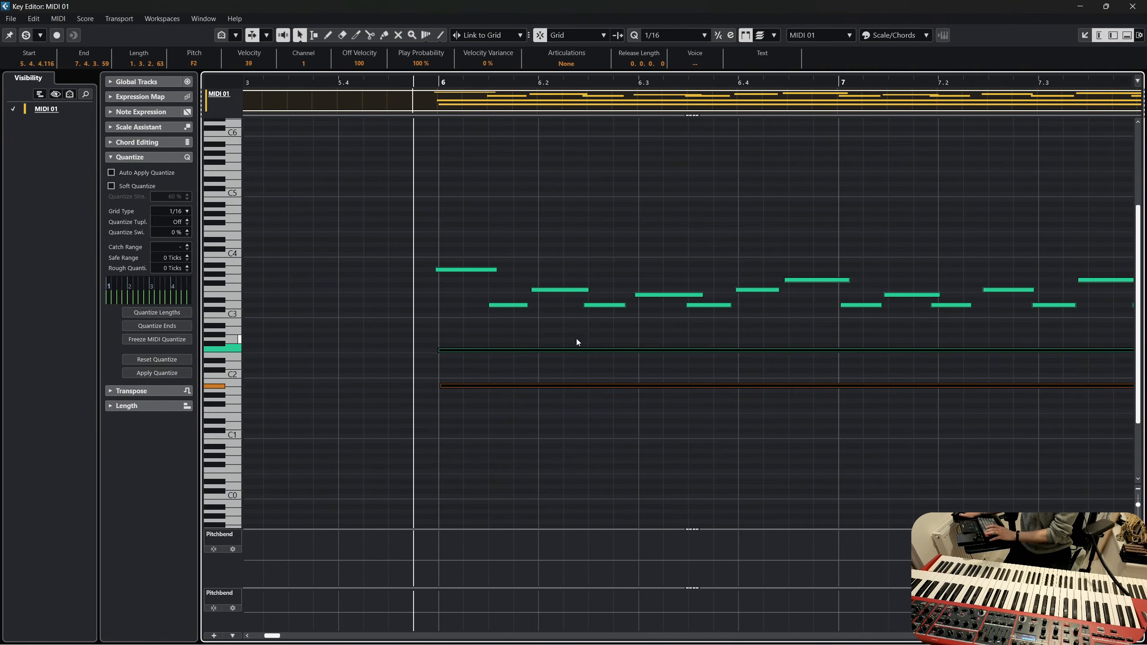
scroll(623, 422, "right", 6)
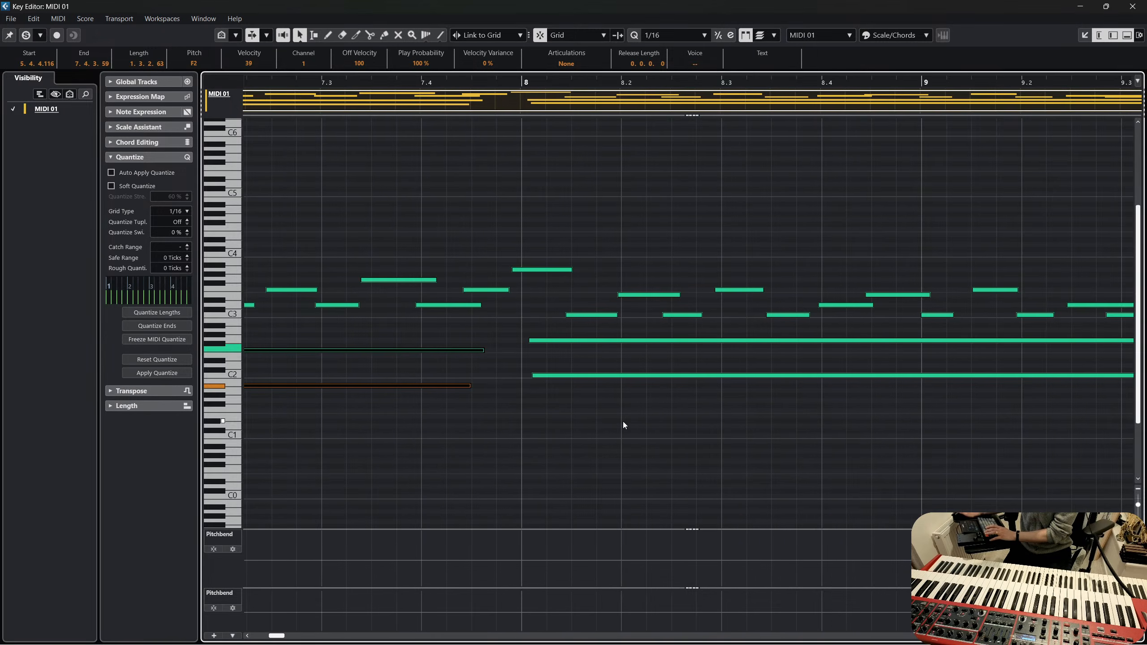
left_click_drag(562, 421, 670, 340)
scroll(670, 345, "right", 4)
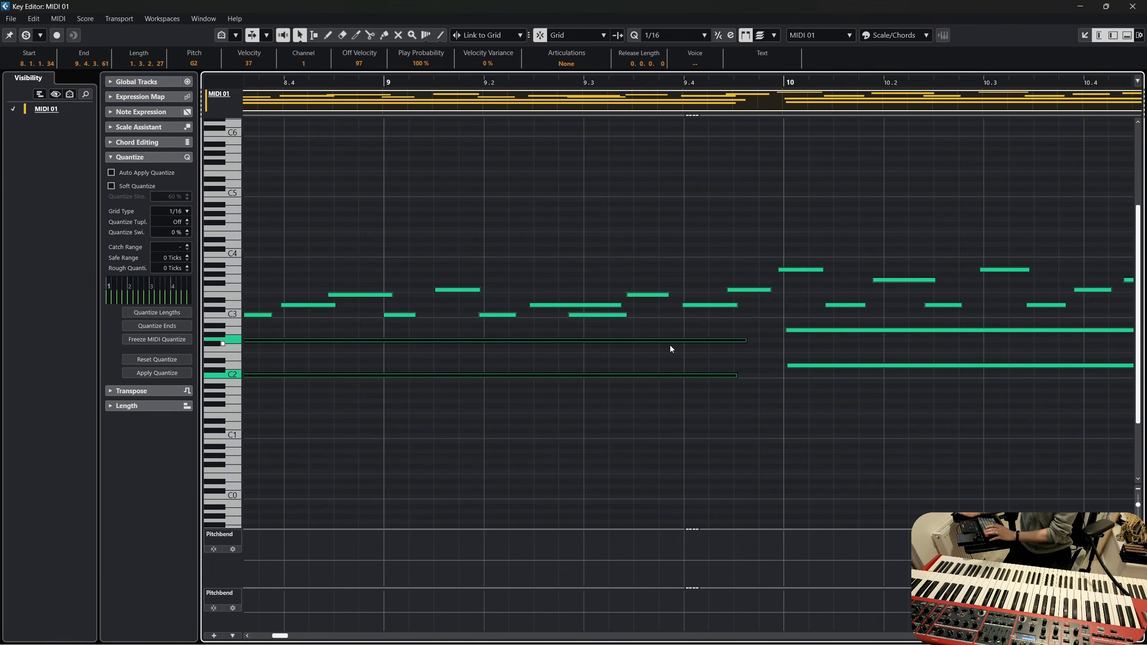
left_click(796, 443)
scroll(686, 454, "left", 10)
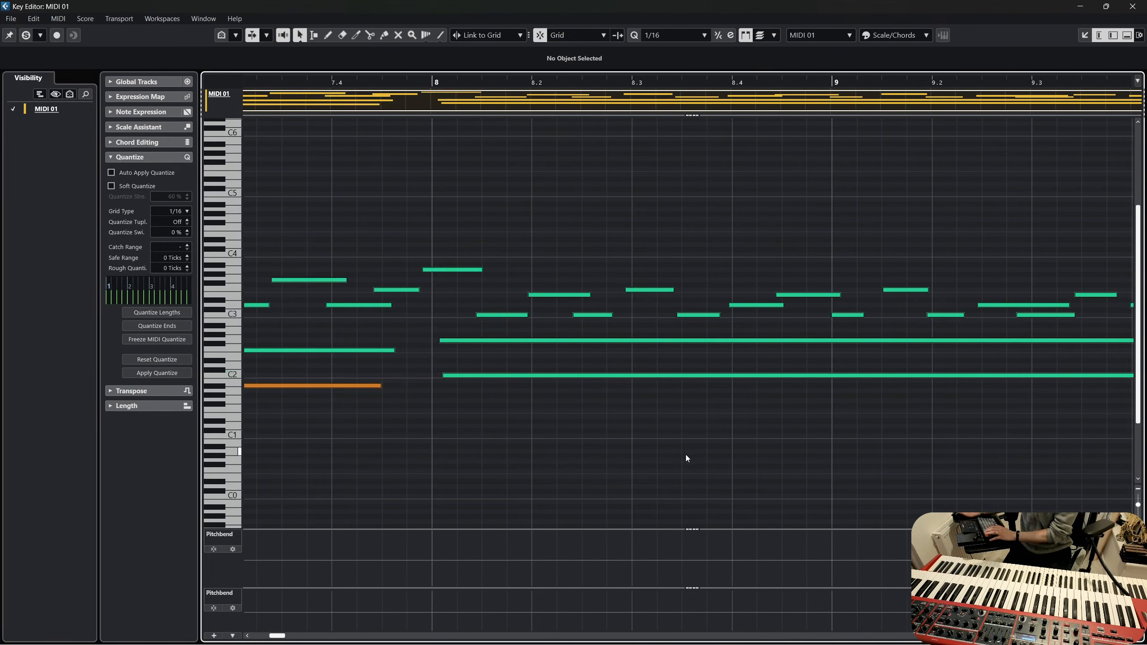
scroll(663, 467, "right", 2)
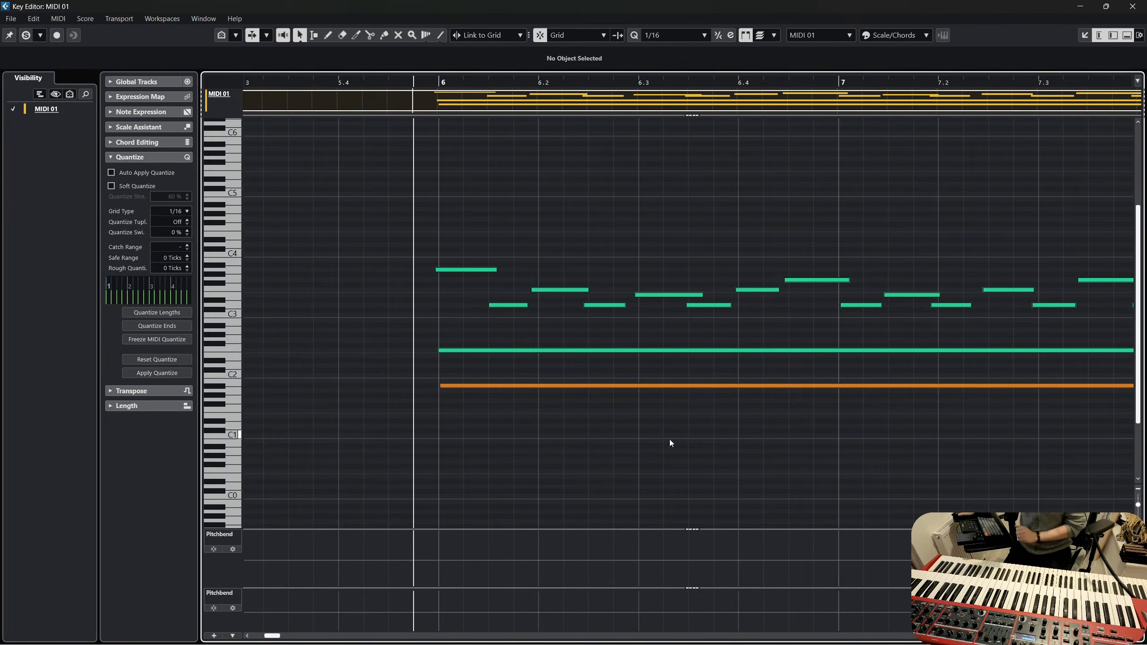
Place the cursor at bar 6, select all notes in the MIDI 01 part and quantize them to 1/8
left_click_drag(435, 83, 435, 48)
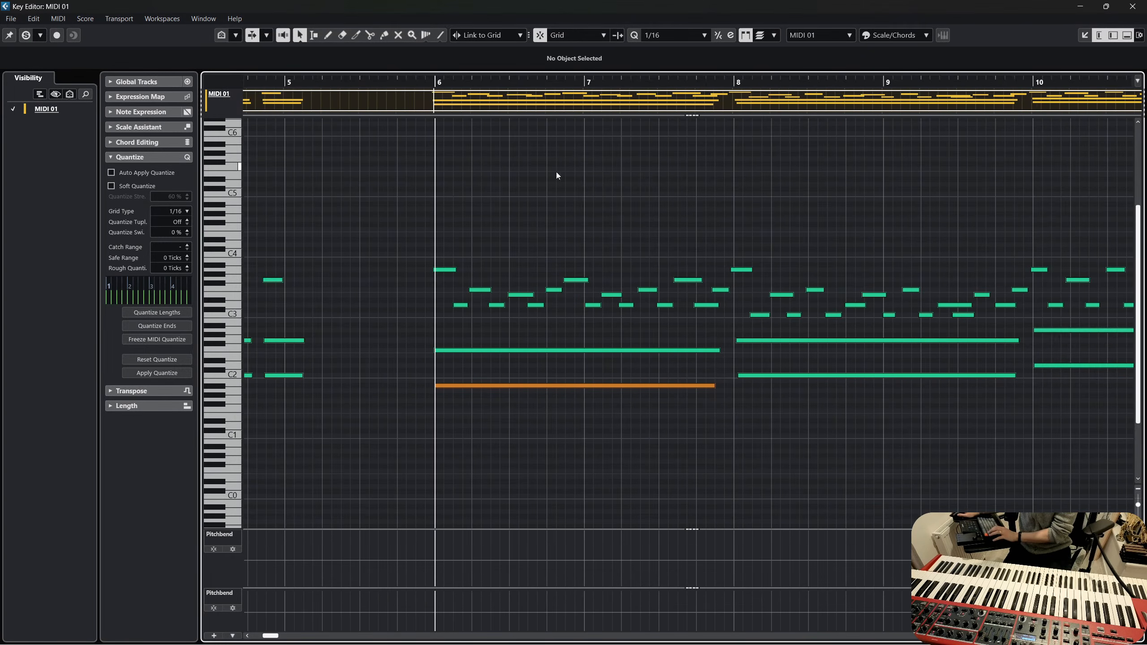
key("ctrl+a")
left_click(673, 36)
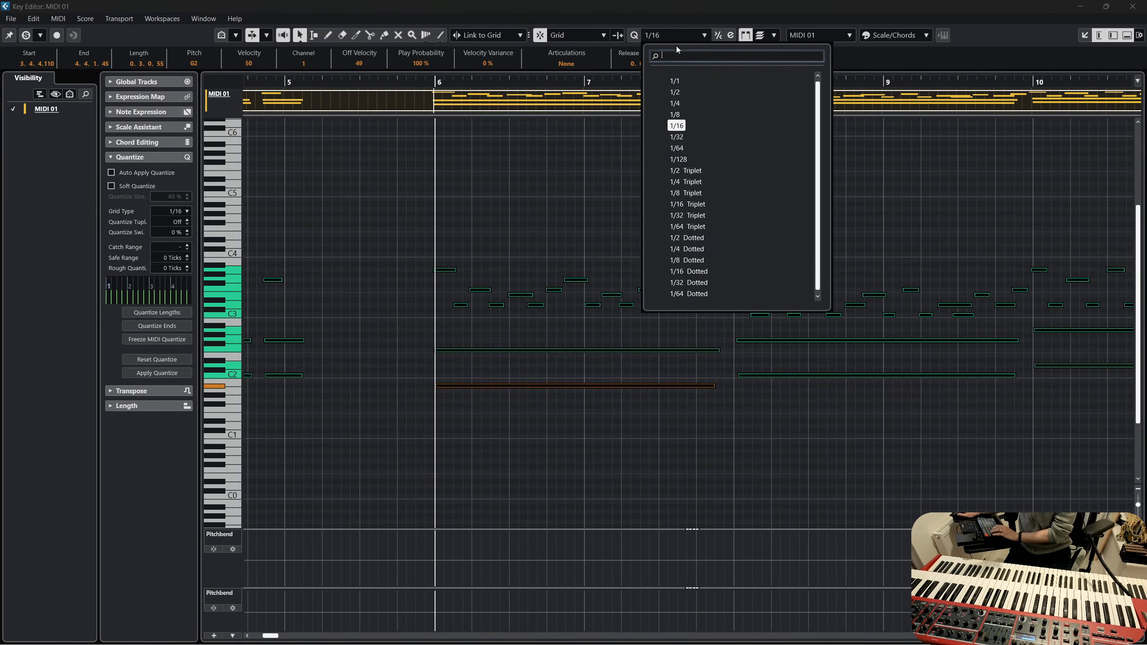
left_click(676, 115)
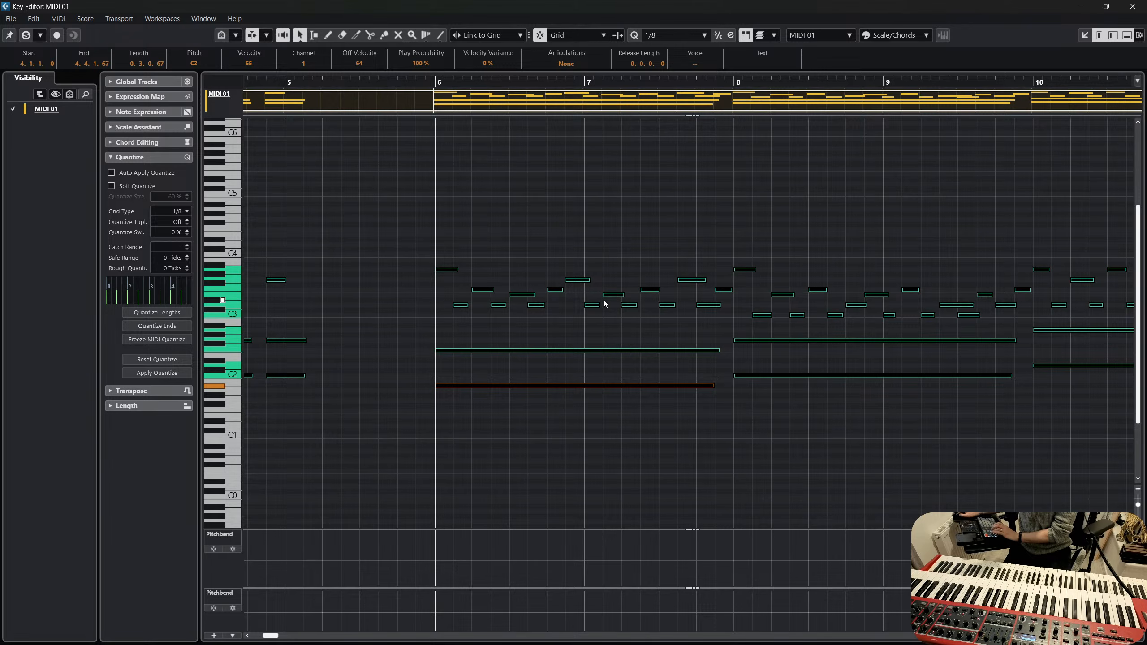
left_click(595, 327)
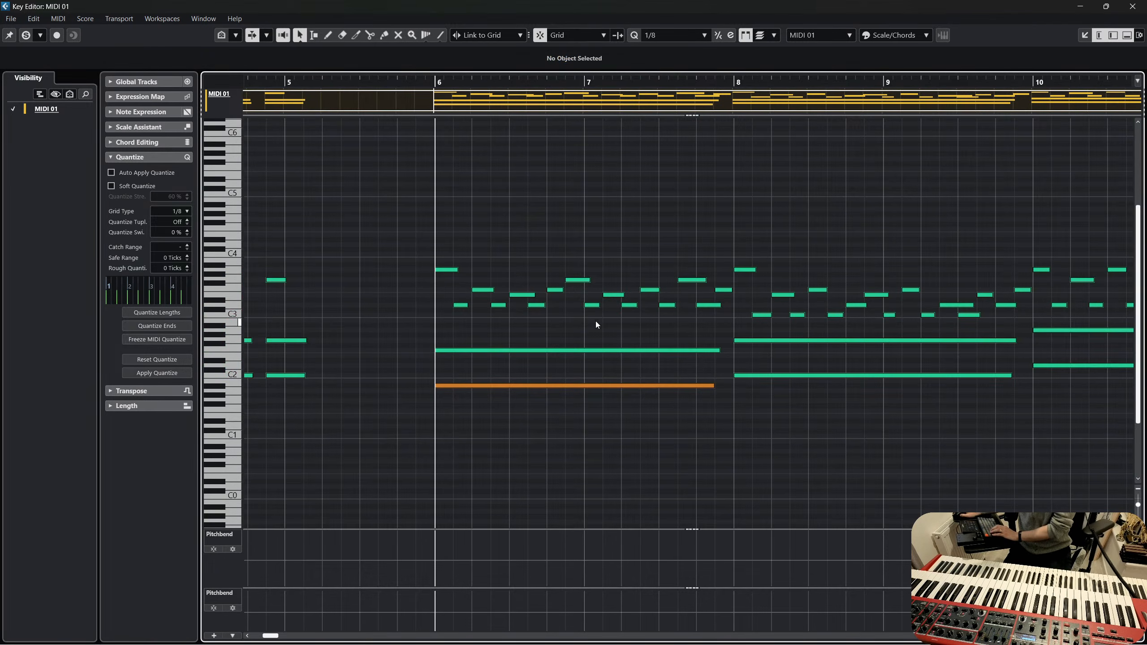
Play the quantized notes from bar 6, and close both the Key Editor window and the lower-zone editor
key("space")
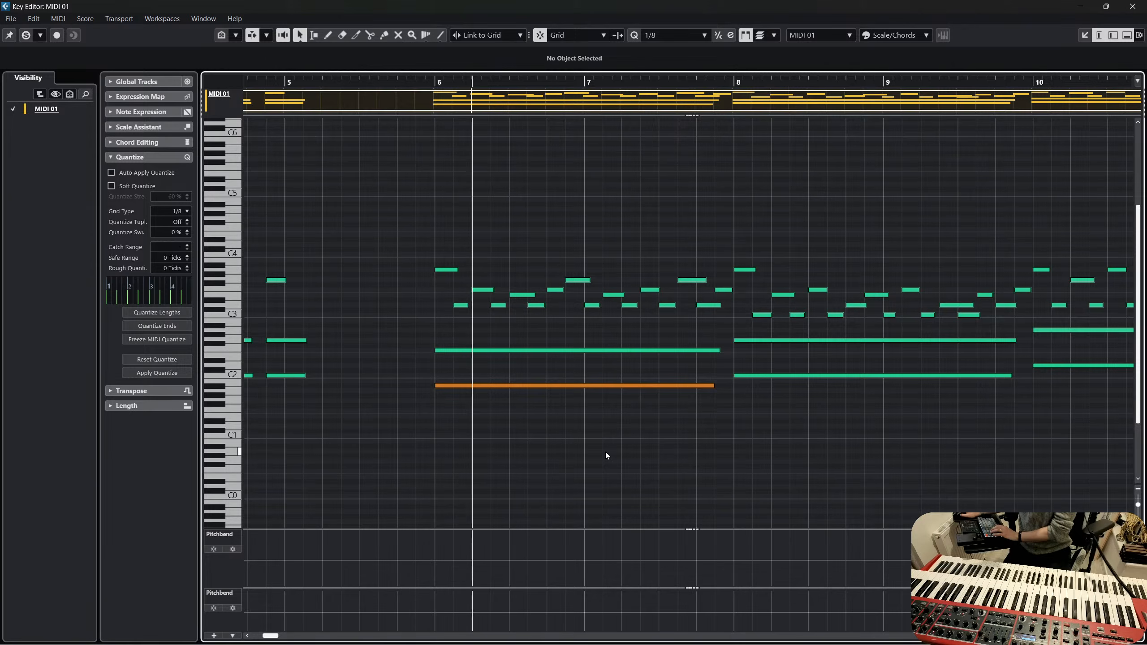
left_click(1132, 6)
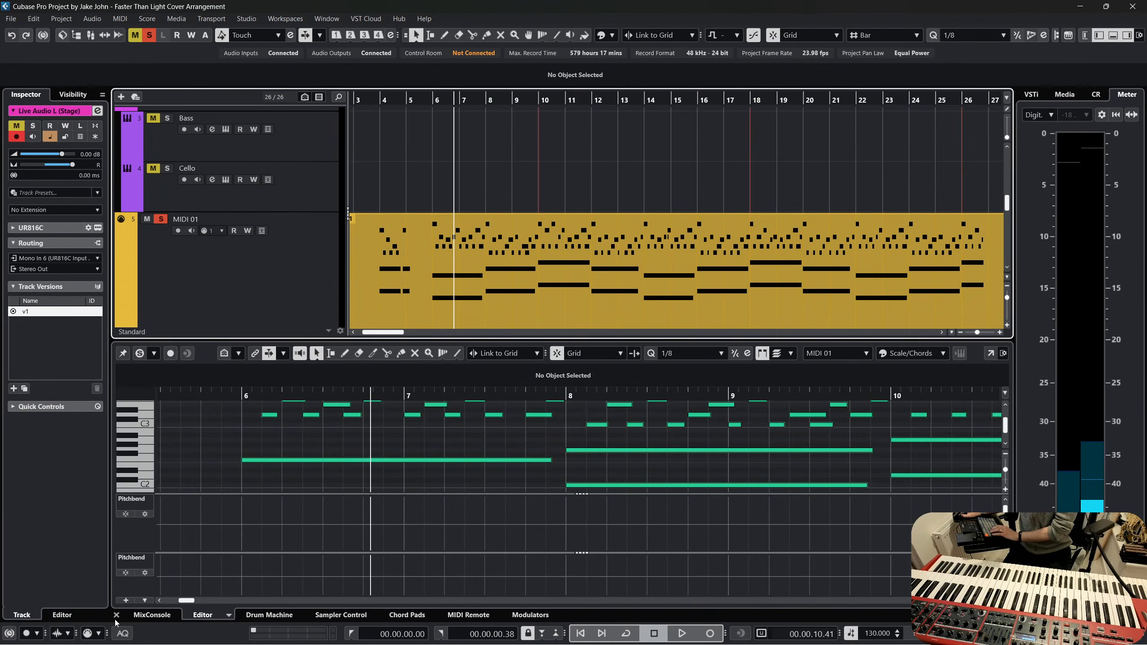
left_click(116, 615)
Turn off solo on the Backing track and copy the MIDI 01 part
scroll(297, 276, "up", 10)
left_click(162, 215)
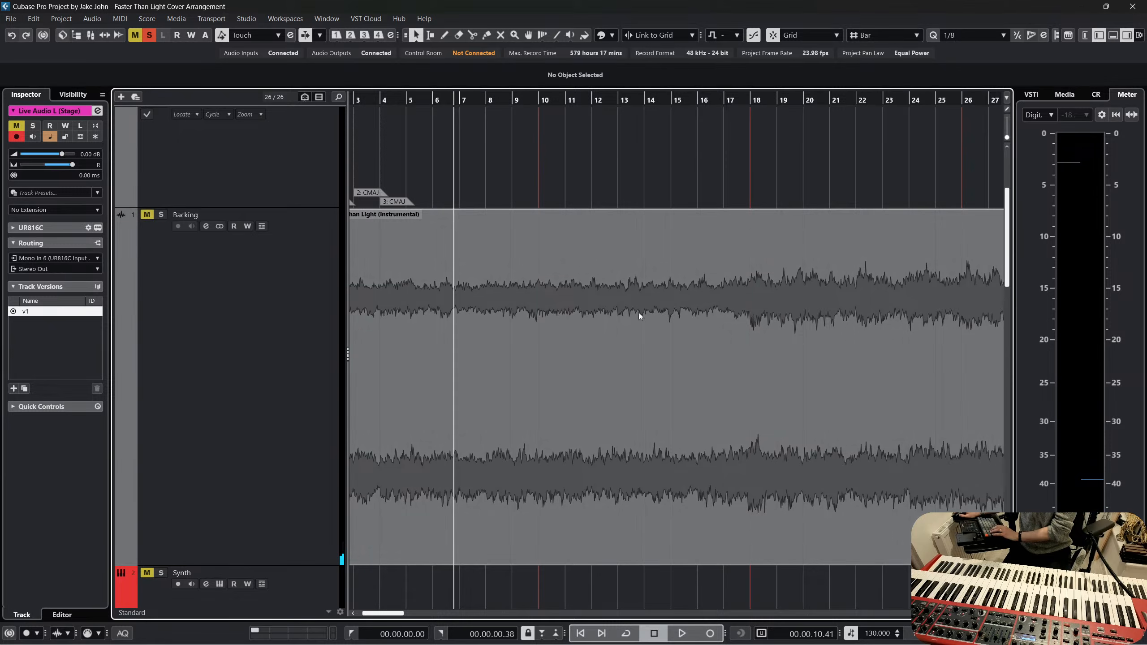
scroll(599, 334, "down", 10)
scroll(568, 332, "up", 3)
left_click(554, 296)
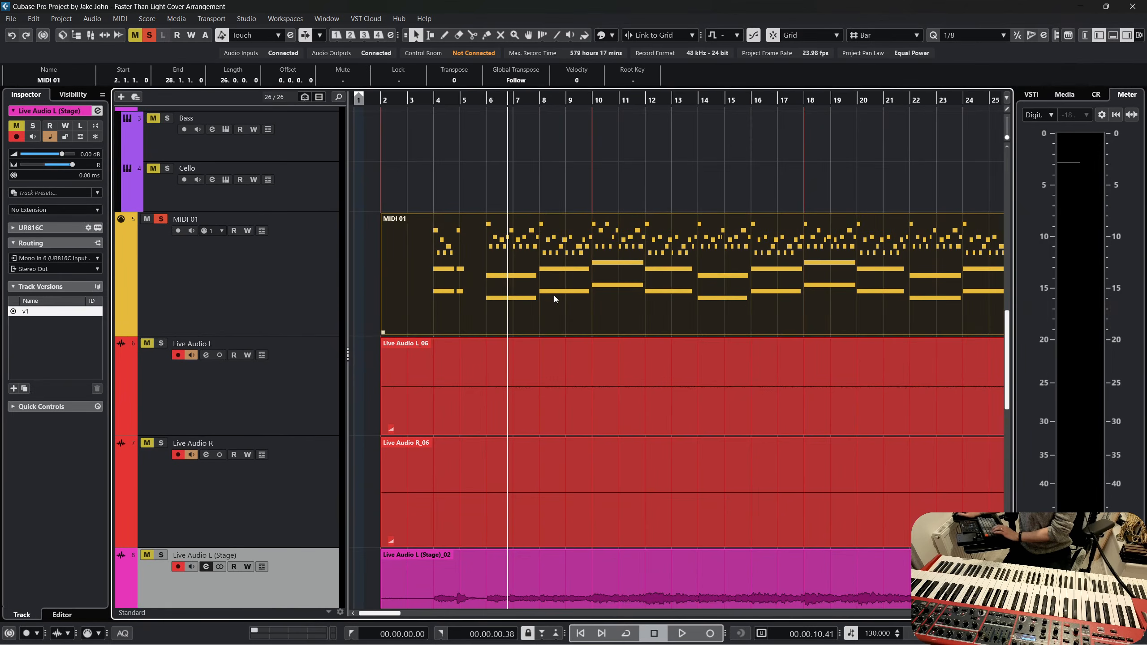
scroll(558, 289, "down", 2)
scroll(545, 305, "up", 4)
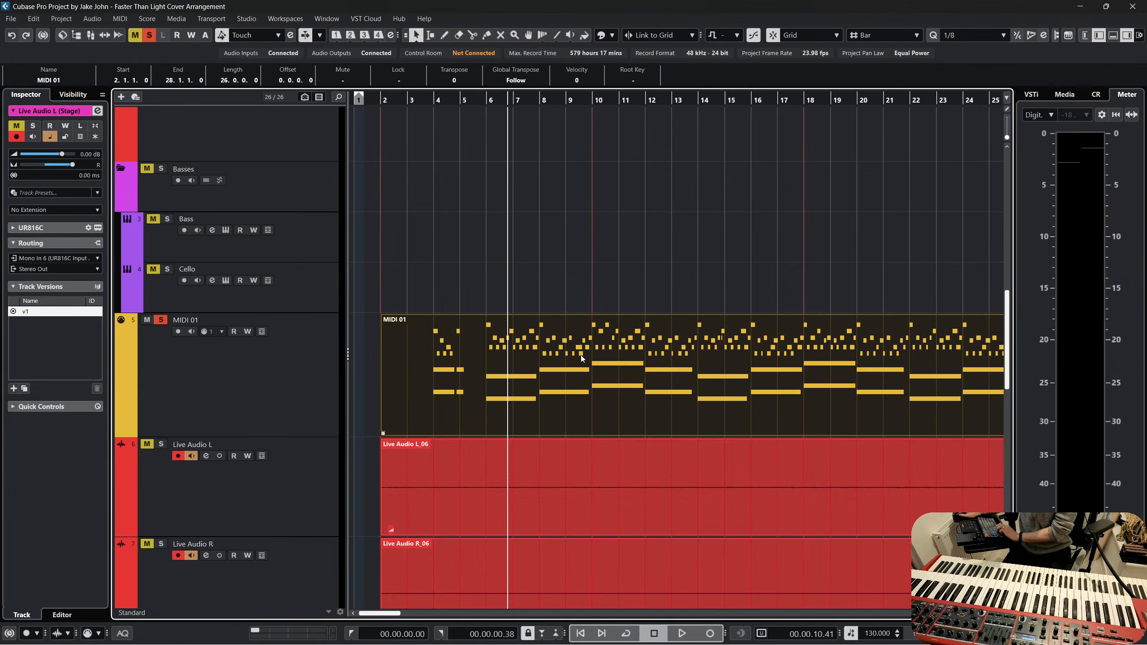
scroll(581, 356, "down", 10)
left_click(549, 378)
scroll(549, 378, "down", 2)
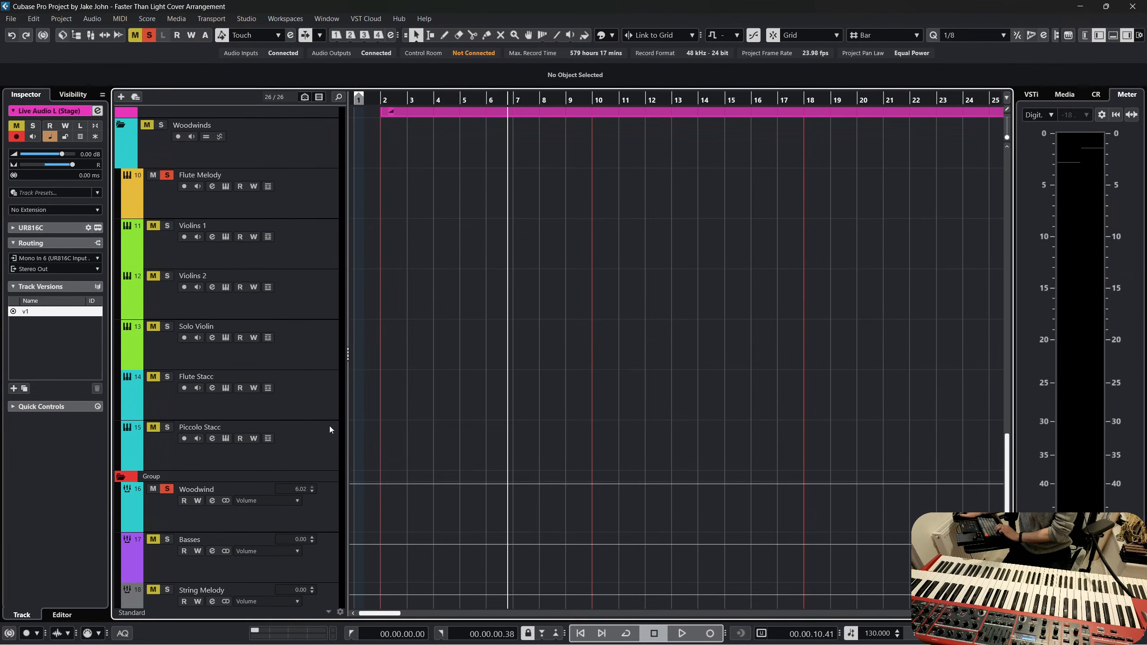
left_click(230, 379)
Select and solo the Synth track, and paste the copied MIDI 01 part onto it at bar 2
scroll(428, 360, "up", 10)
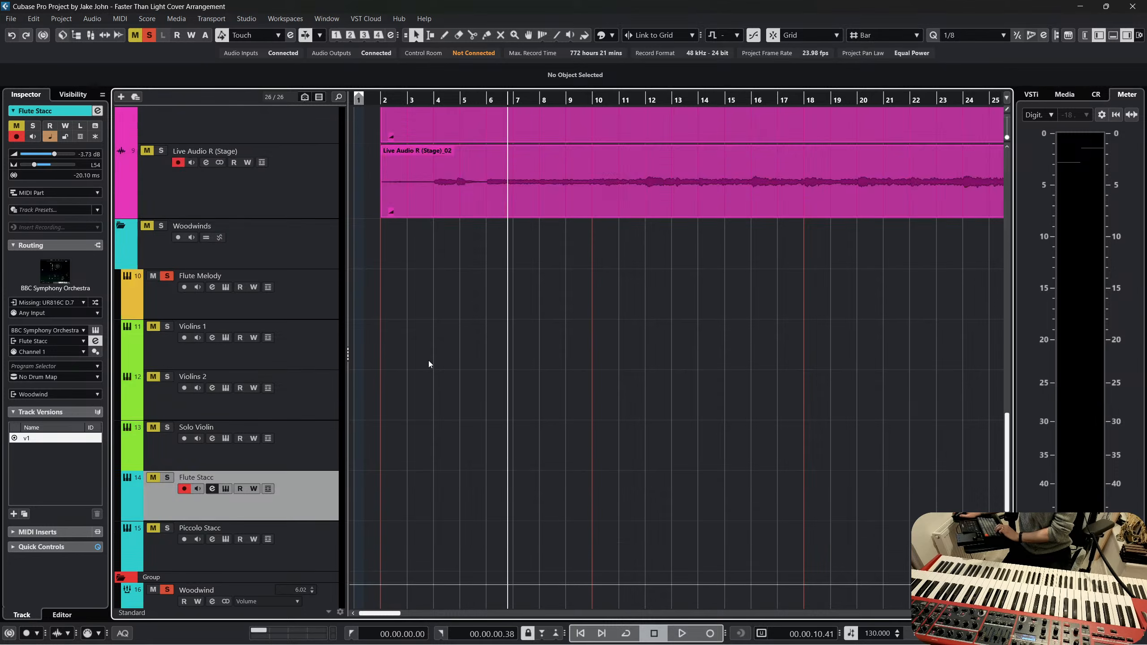
scroll(427, 363, "up", 4)
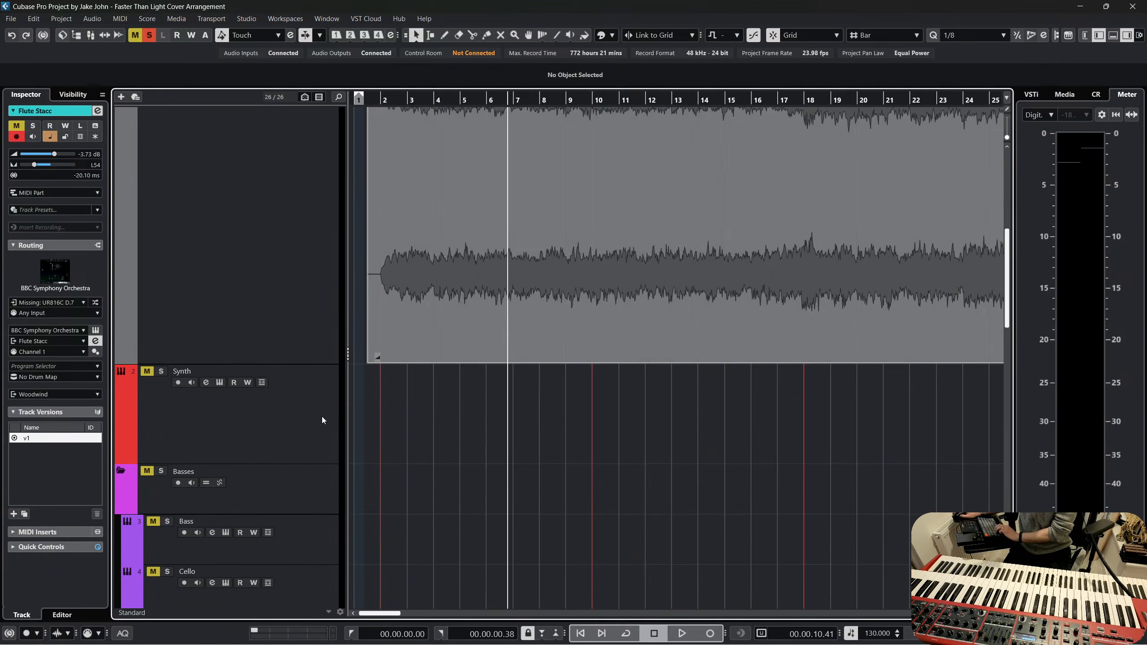
left_click(166, 374)
left_click(146, 373)
scroll(400, 130, "down", 2)
left_click_drag(420, 100, 381, 96)
key("ctrl+v")
left_click_drag(501, 332, 510, 332)
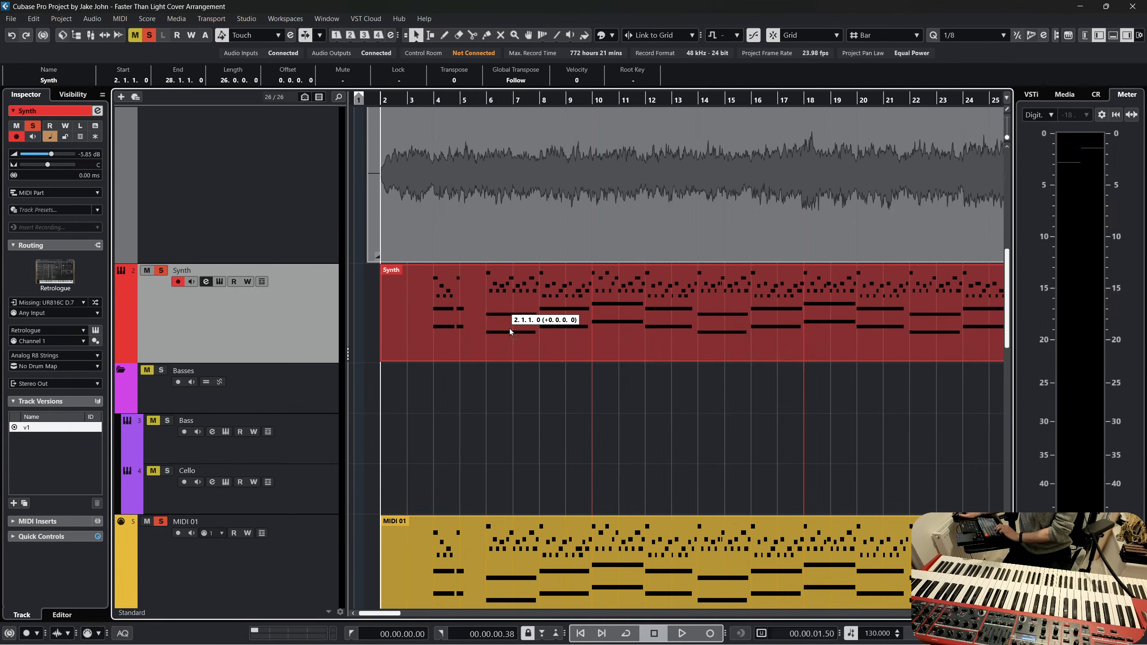
Trim the start of the pasted Synth part to bar 6 and play it back from there
left_click_drag(381, 360, 488, 359)
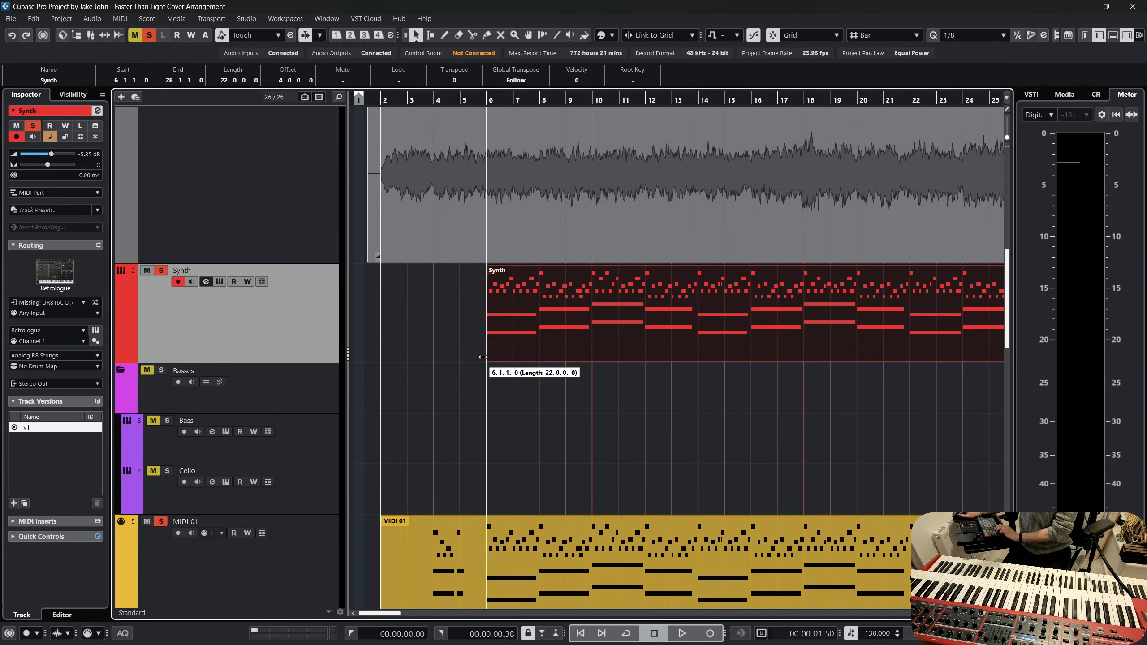
left_click(483, 99)
key("space")
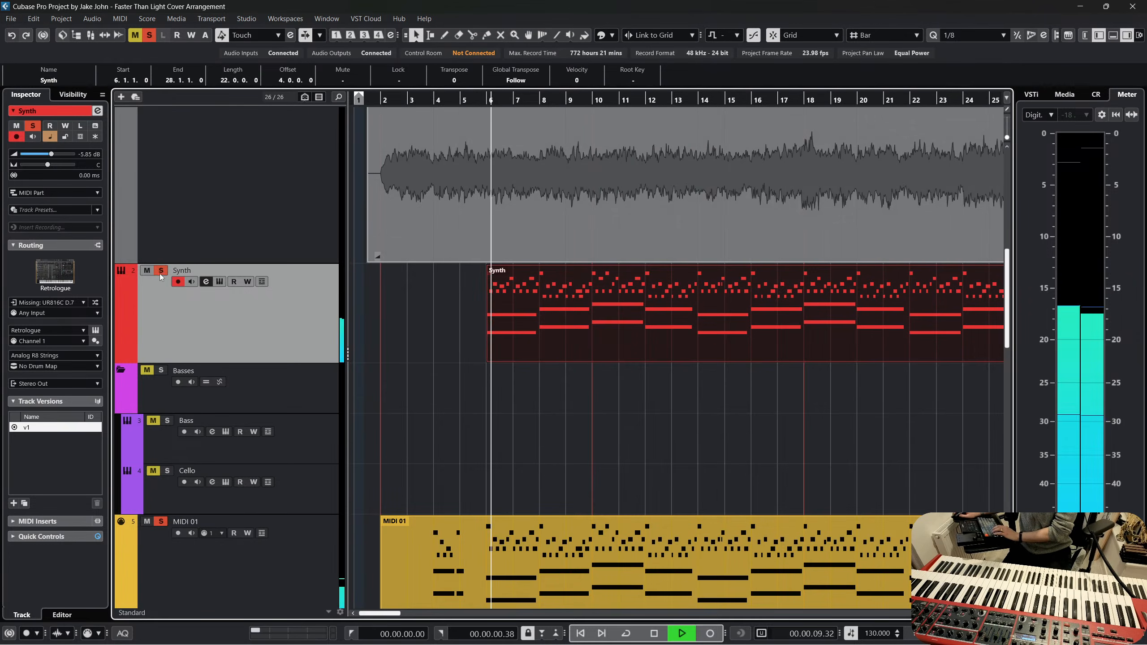
scroll(169, 267, "up", 2)
scroll(642, 442, "down", 1)
key("space")
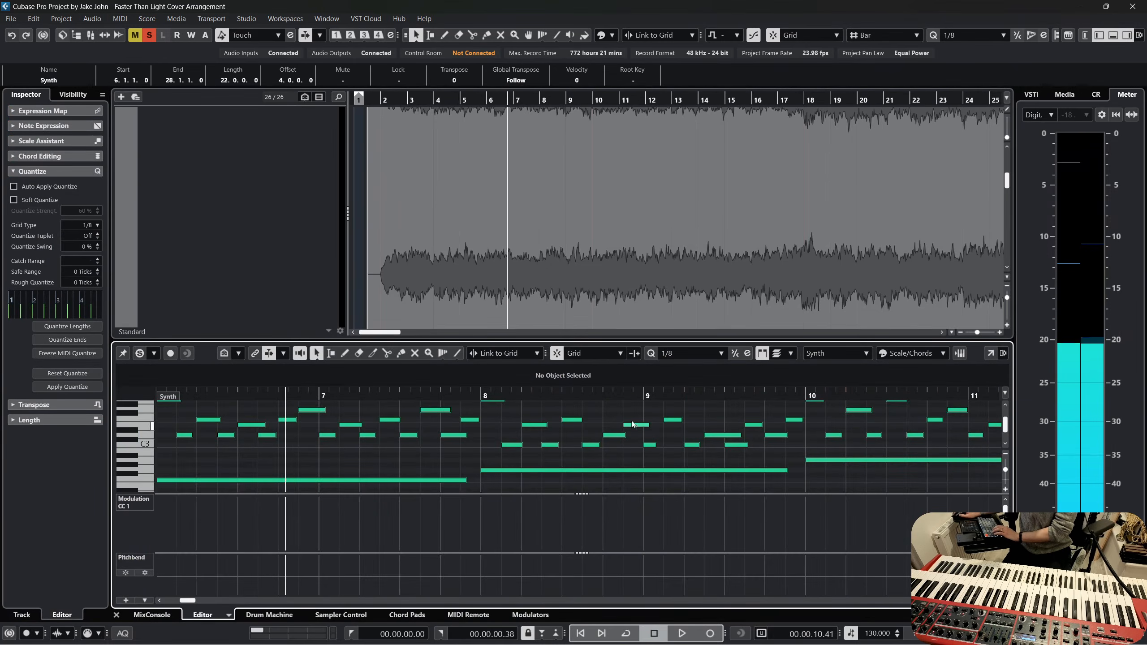
Open the Synth part in the lower-zone Key Editor and enlarge the editor area
double_click(644, 441)
left_click_drag(544, 340, 544, 247)
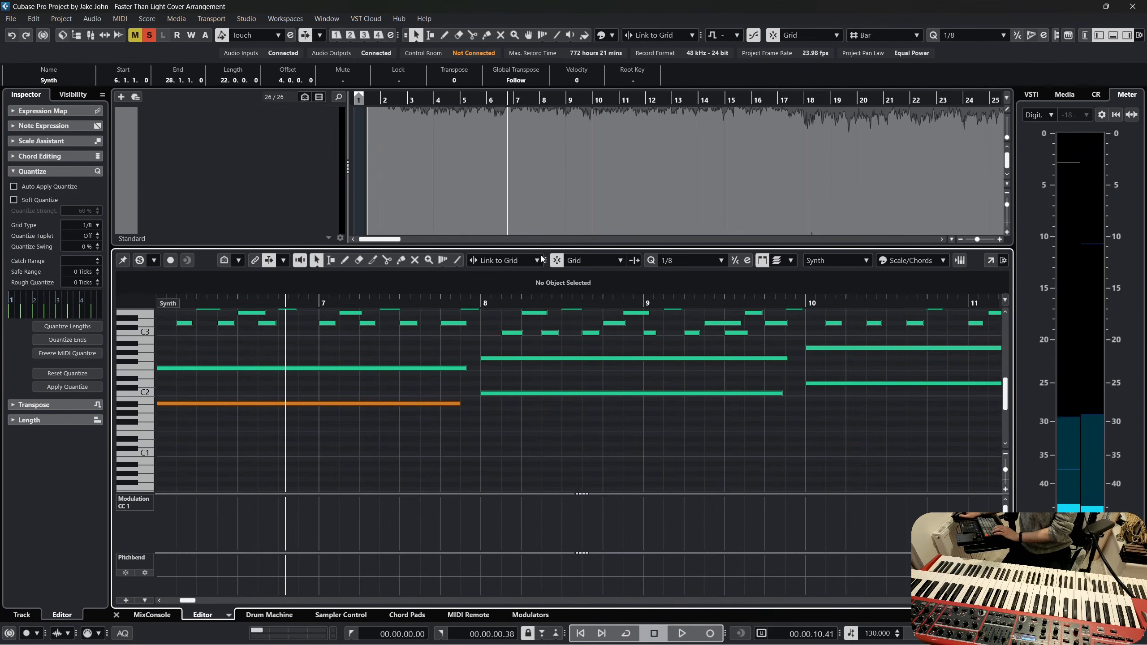
left_click(117, 615)
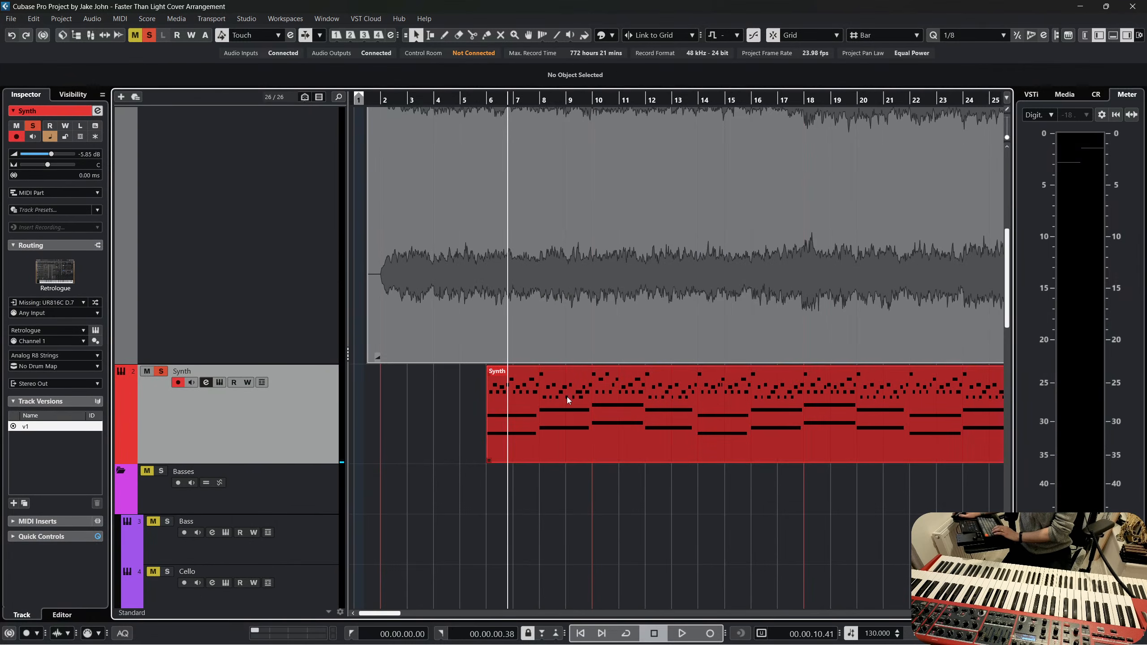
scroll(540, 416, "right", 5)
scroll(548, 418, "left", 5)
left_click(550, 419, "shift")
left_click(550, 418)
double_click(550, 418)
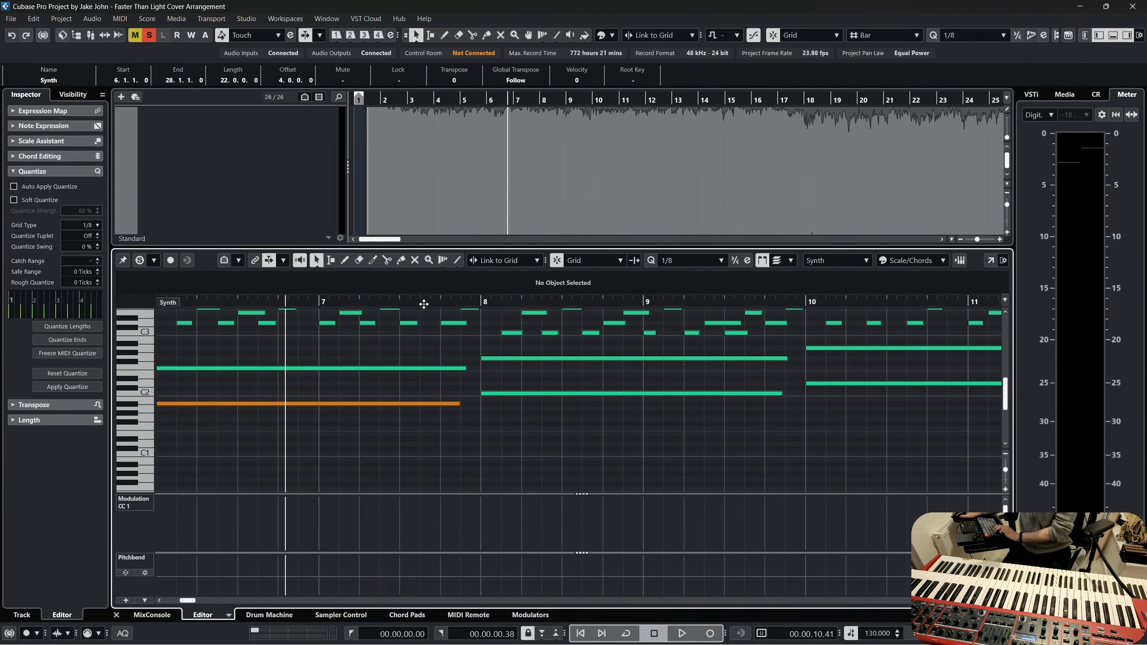
Delete the melody notes and the higher octave of the sustained bass line from the Synth part, and close the editor
left_click_drag(303, 289, 305, 279)
left_click_drag(751, 372, 761, 417)
key("Delete")
key("Delete")
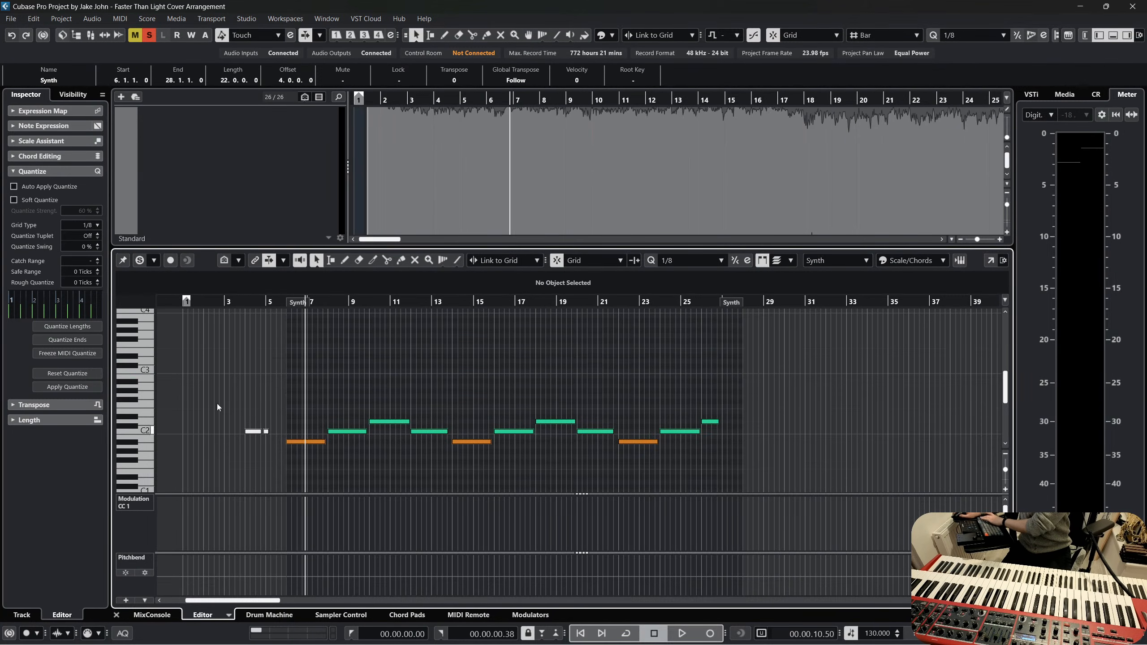
left_click_drag(279, 435, 294, 445)
left_click(116, 615)
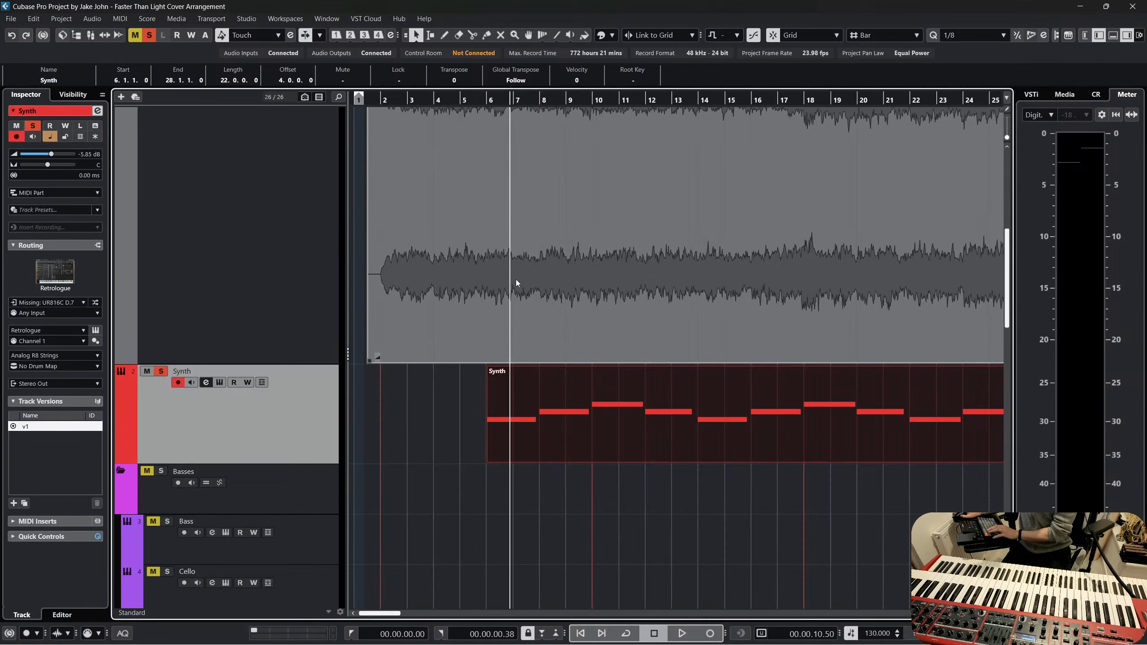
Play the Synth part from bar 6, split it at bar 10, and delete only the section from bar 6 to bar 10
left_click(486, 101)
key("space")
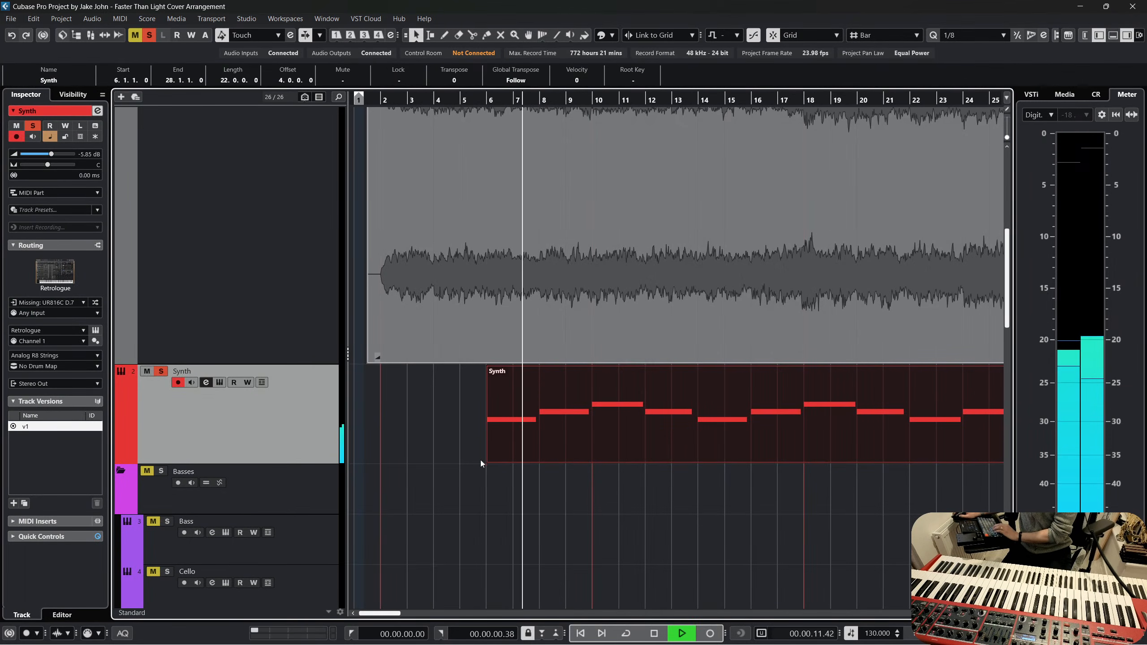
right_click(587, 475)
left_click(642, 475)
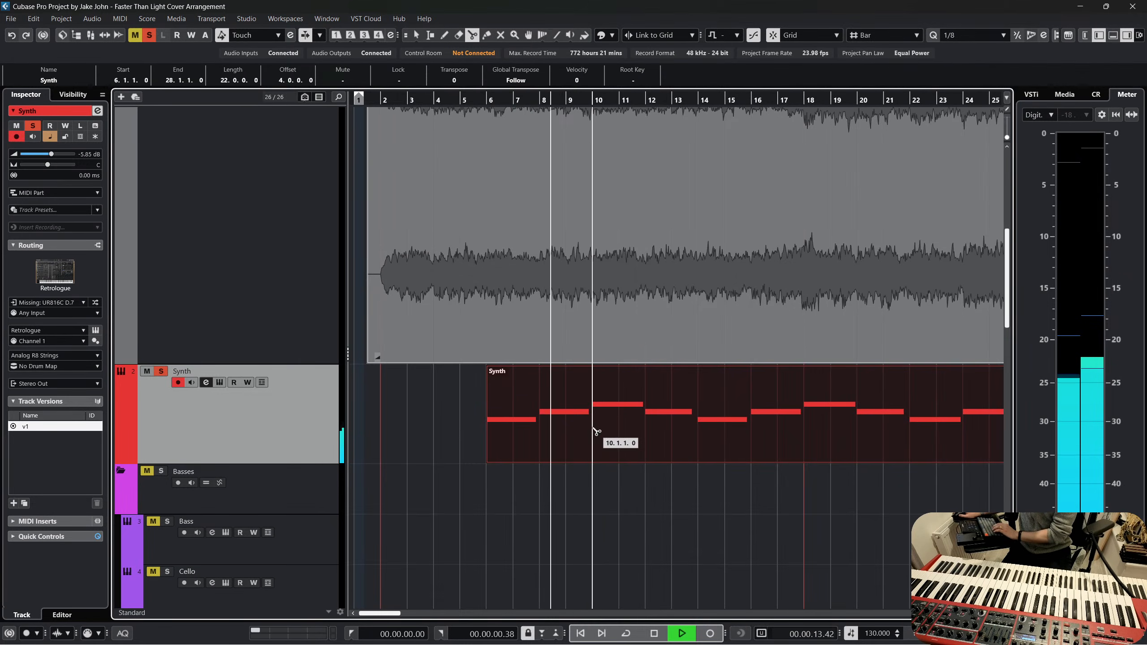
left_click(594, 430)
right_click(492, 440)
left_click(509, 484)
key("Delete")
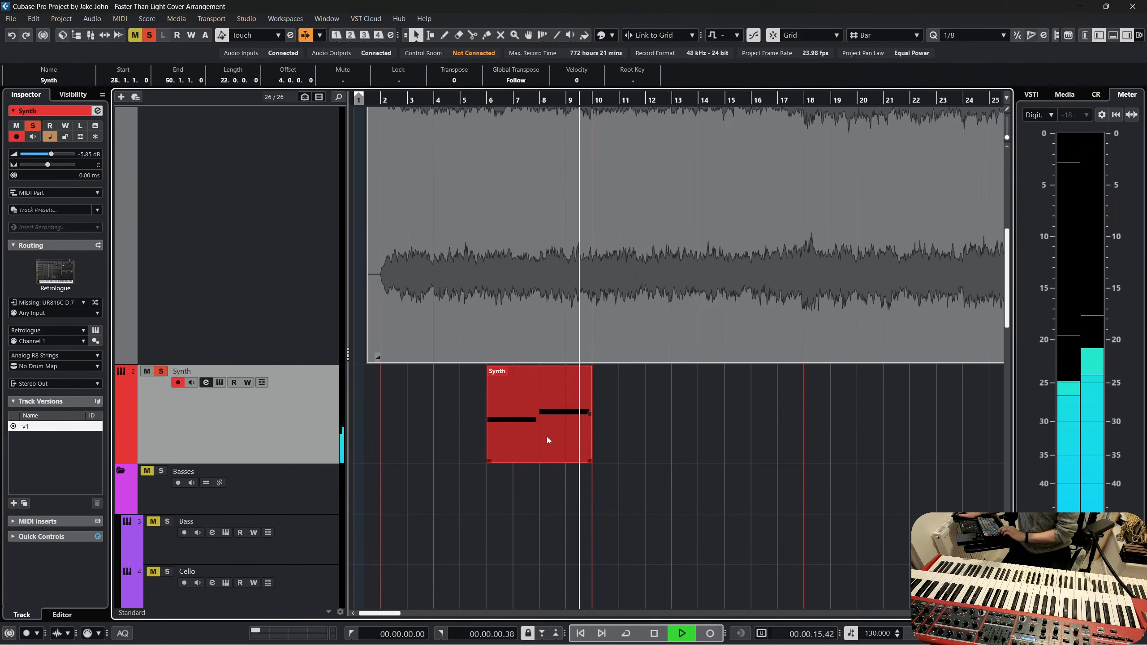
key("ctrl+z")
left_click(510, 435)
key("Delete")
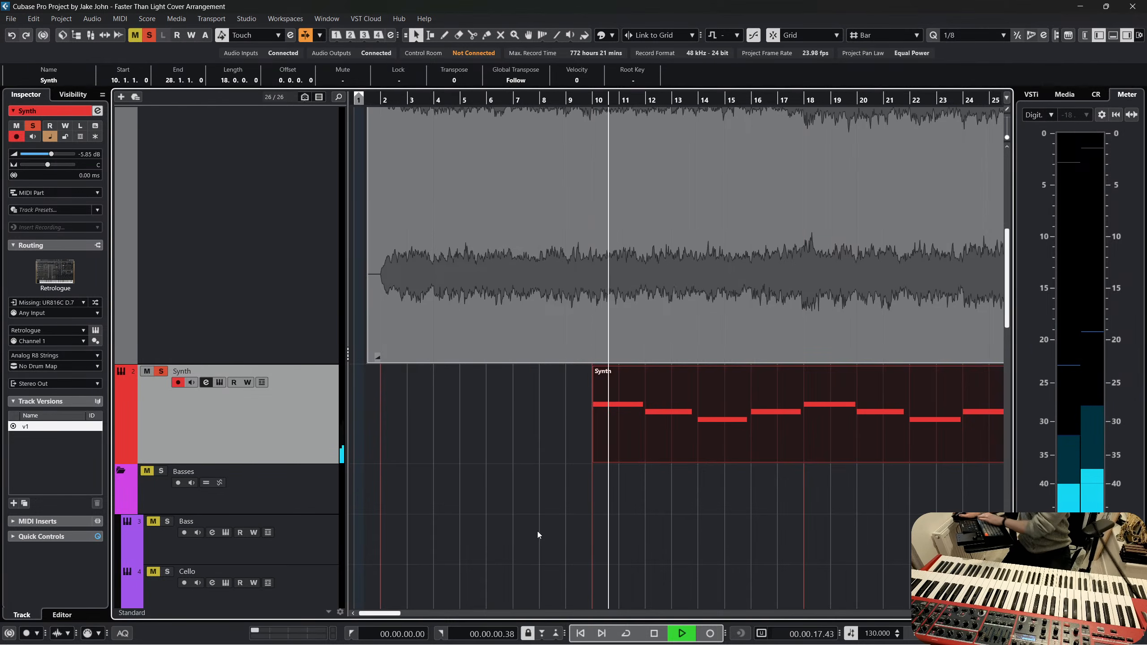
Play the remaining Synth part from bar 10 and split it at bar 18
left_click(537, 531)
left_click(584, 103)
right_click(653, 439)
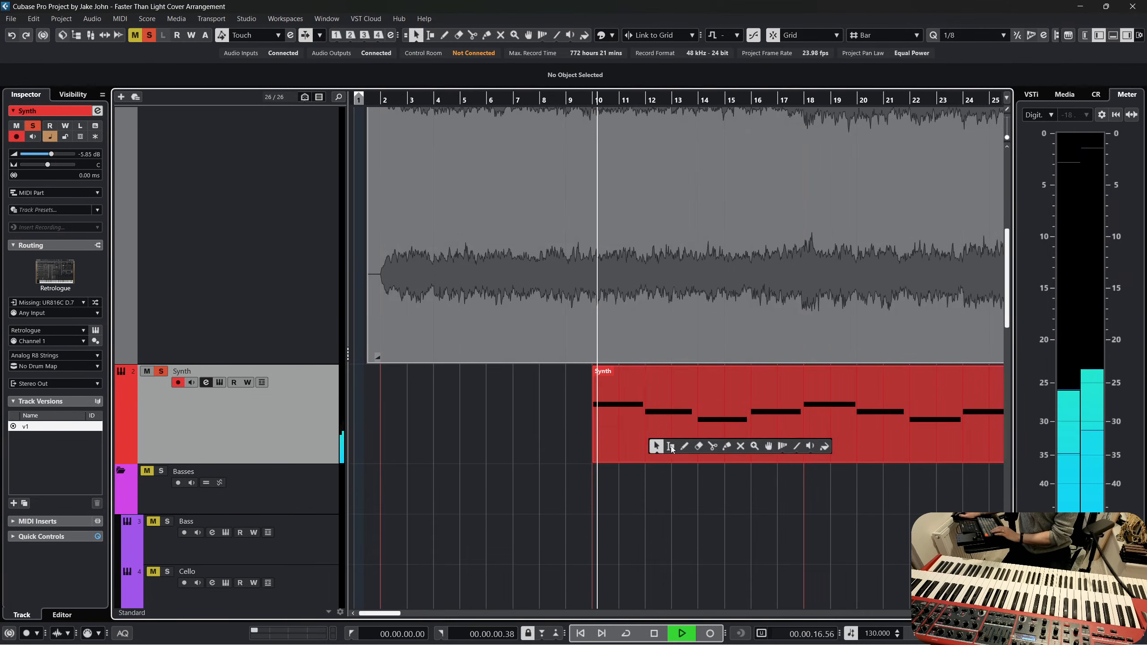
left_click(712, 446)
left_click(805, 428)
key("1")
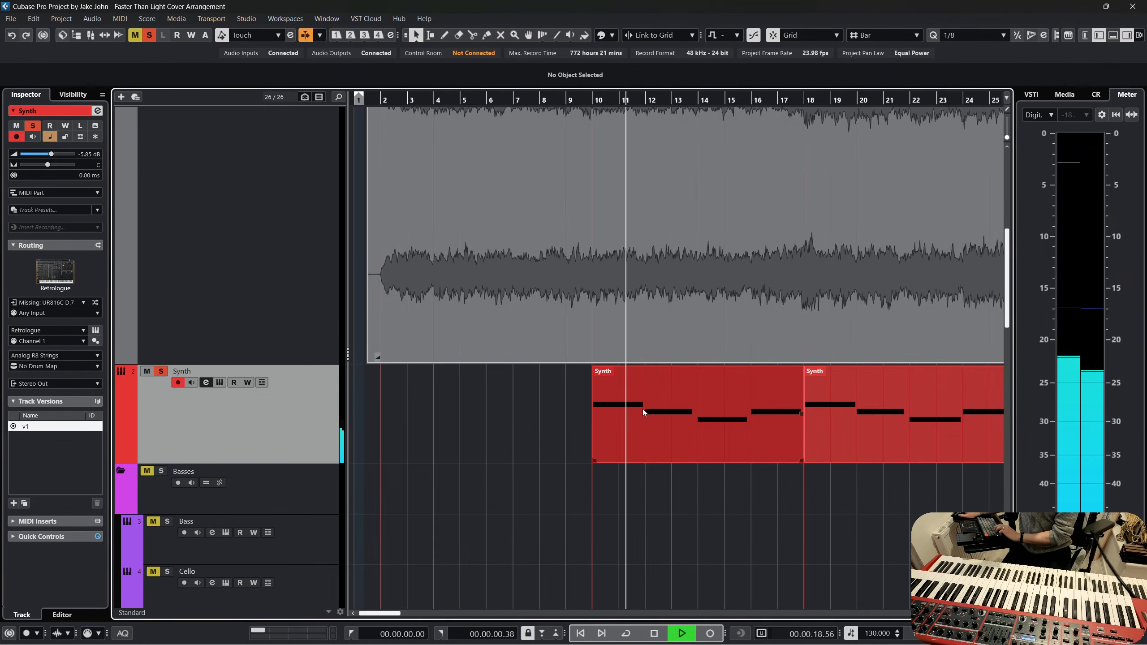
Copy the Synth part spanning bars 10 to 18 to bar 2 and briefly play it from there
left_click(642, 409)
key("space")
left_click(380, 100)
key("ctrl+v")
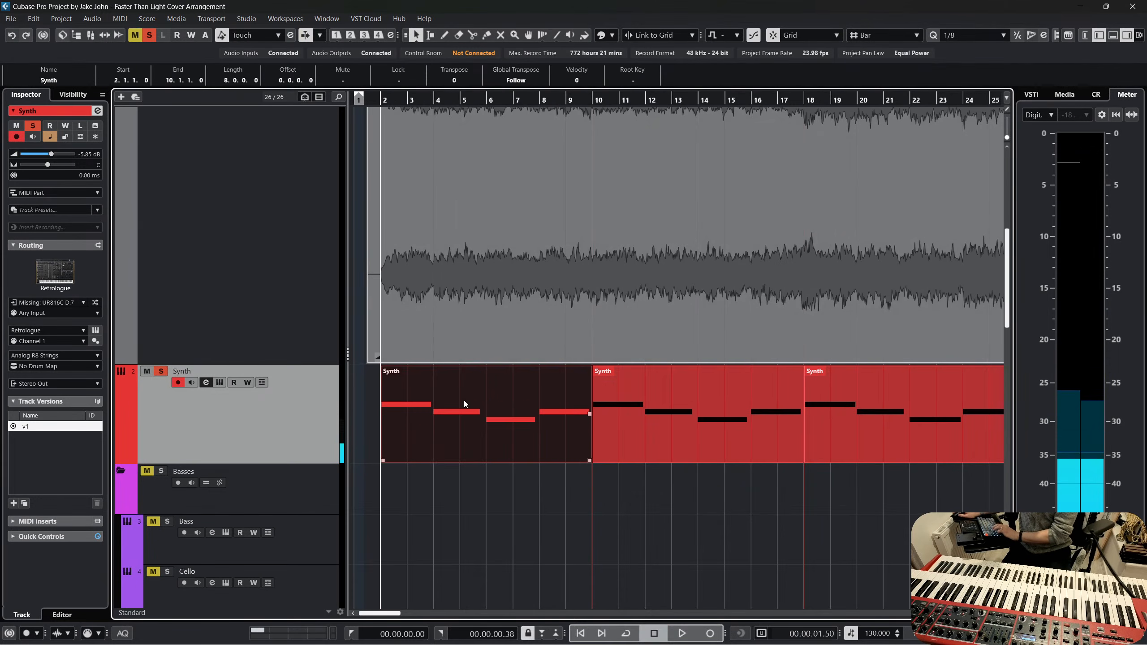
key("space")
key("space")
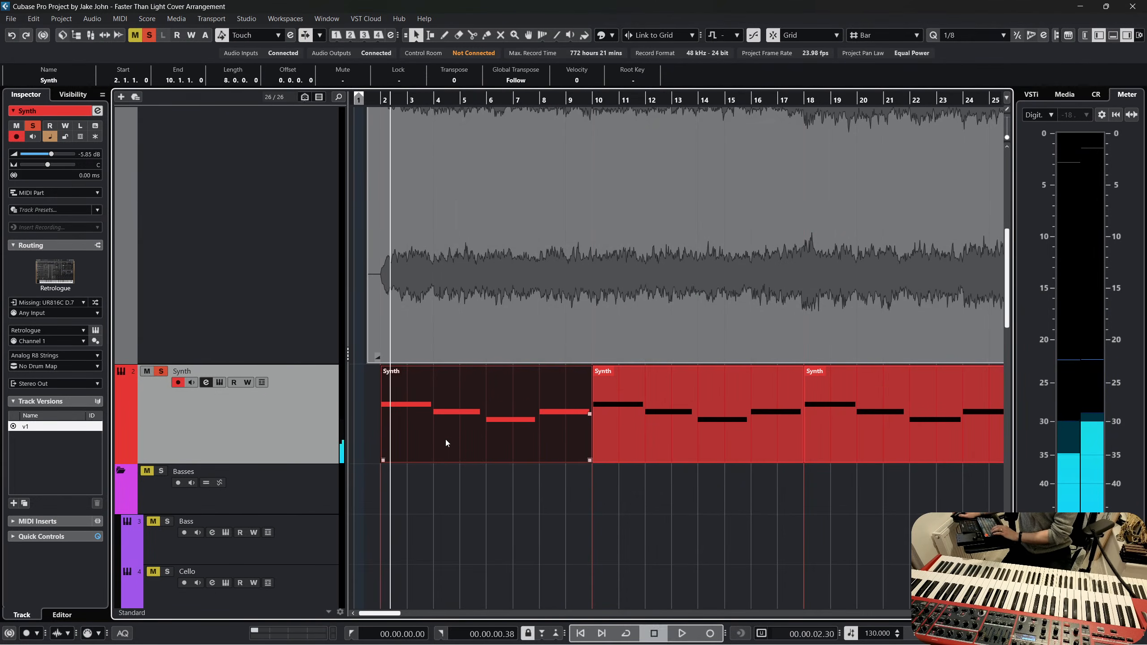
Duplicate the Synth track and delete the sustained-bass parts between bars 2 and 28 from the duplicate
right_click(310, 424)
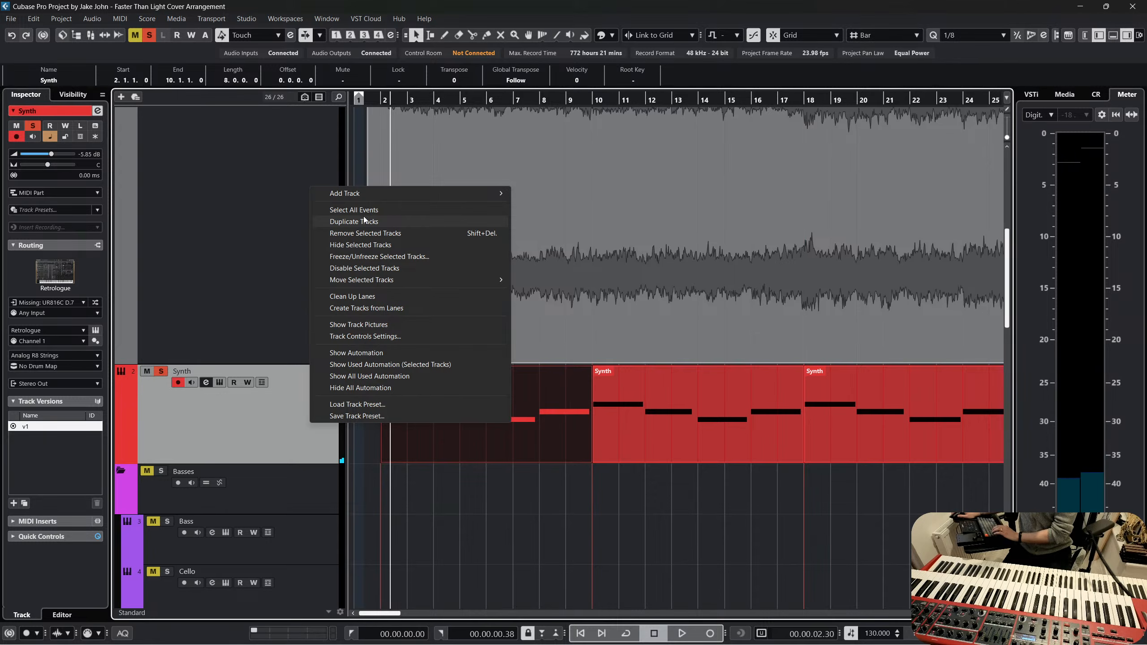
left_click(366, 220)
scroll(442, 452, "down", 2)
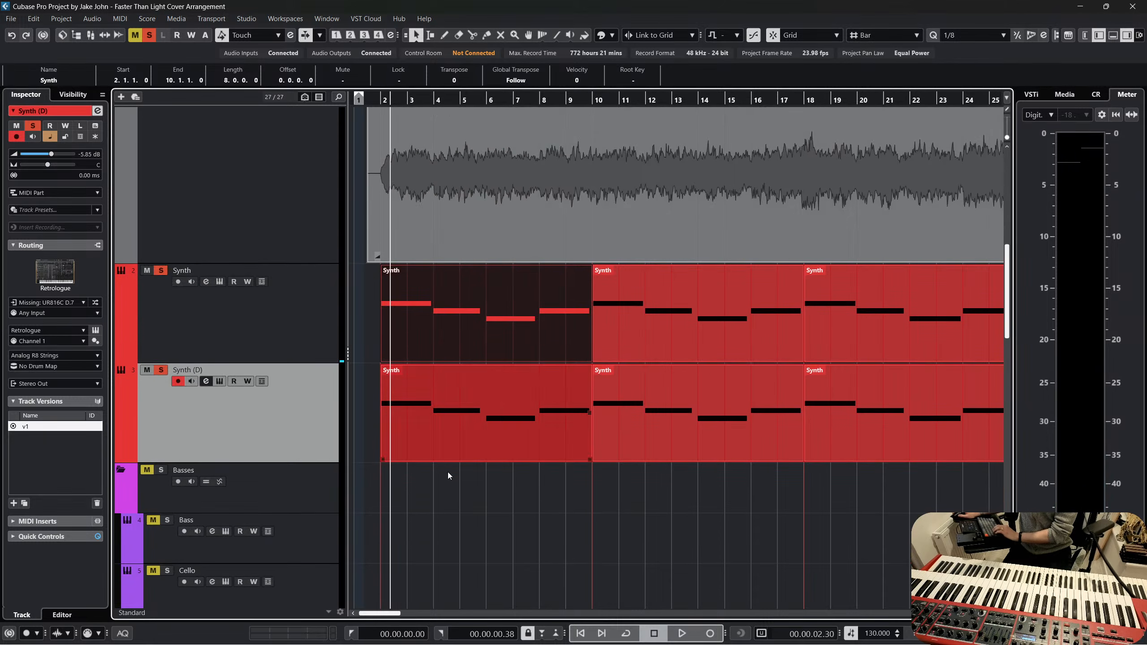
left_click_drag(394, 498, 630, 424)
key("Delete")
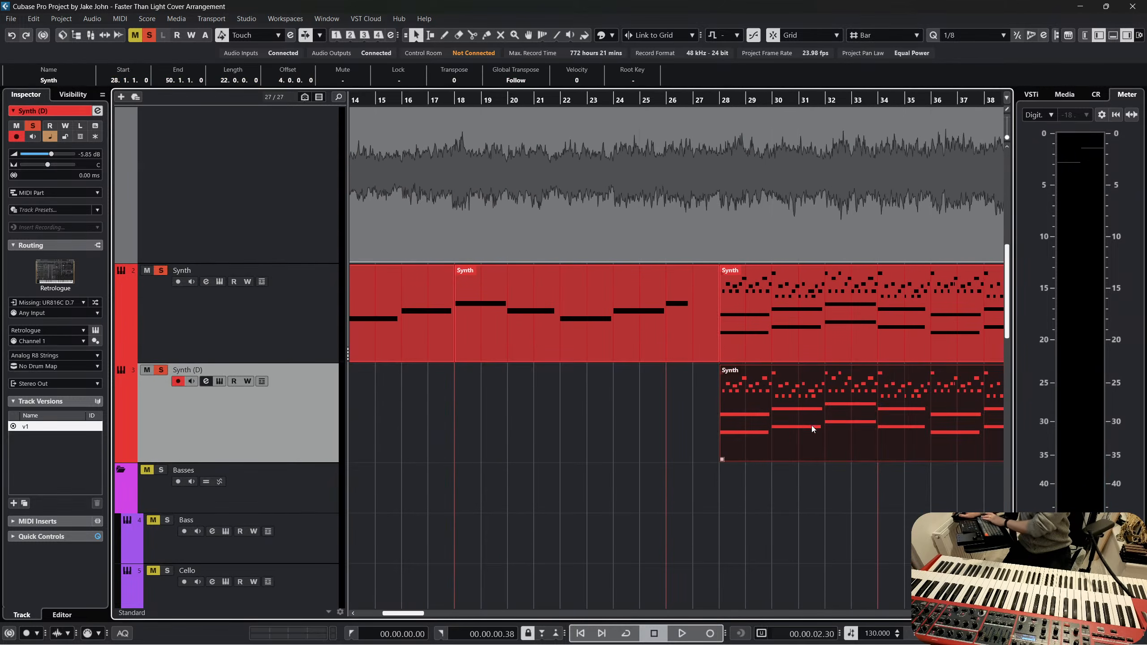
Move the duplicate track's bar 28 part to bar 4 and delete its sustained bass lines and the stray notes before its start in the Key Editor
left_click_drag(814, 423, 522, 408)
double_click(516, 409)
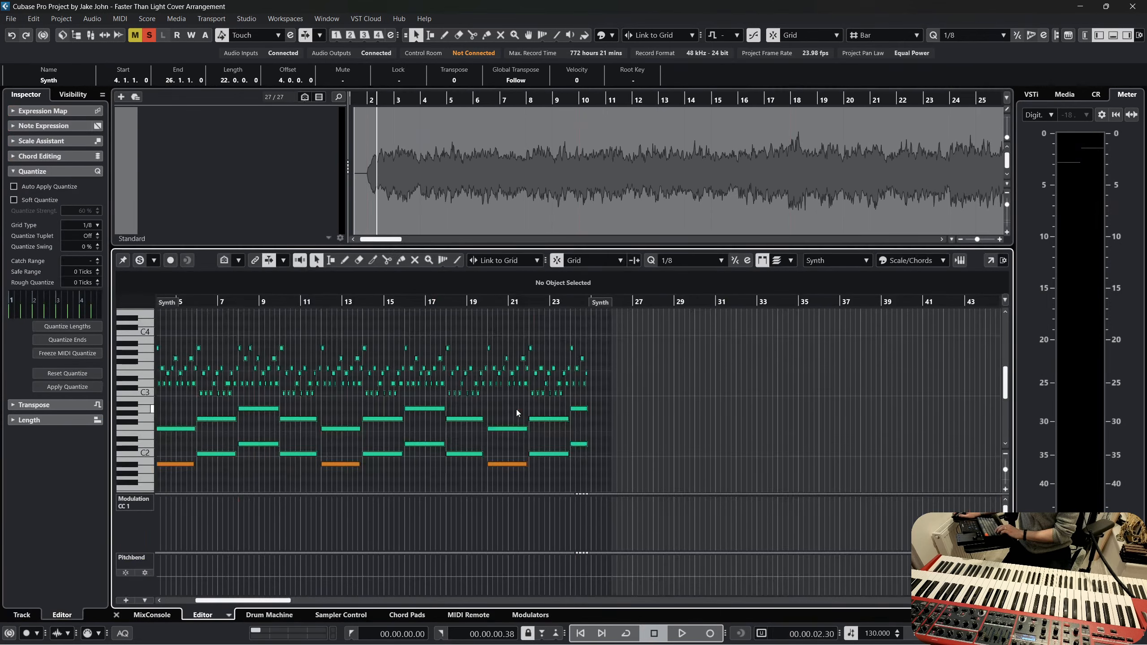
mouse_move(617, 473)
left_mouse_down()
mouse_move(405, 456)
mouse_move(165, 413)
mouse_move(585, 409)
left_mouse_up()
key("Delete")
key("Delete")
scroll(207, 463, "left", 5)
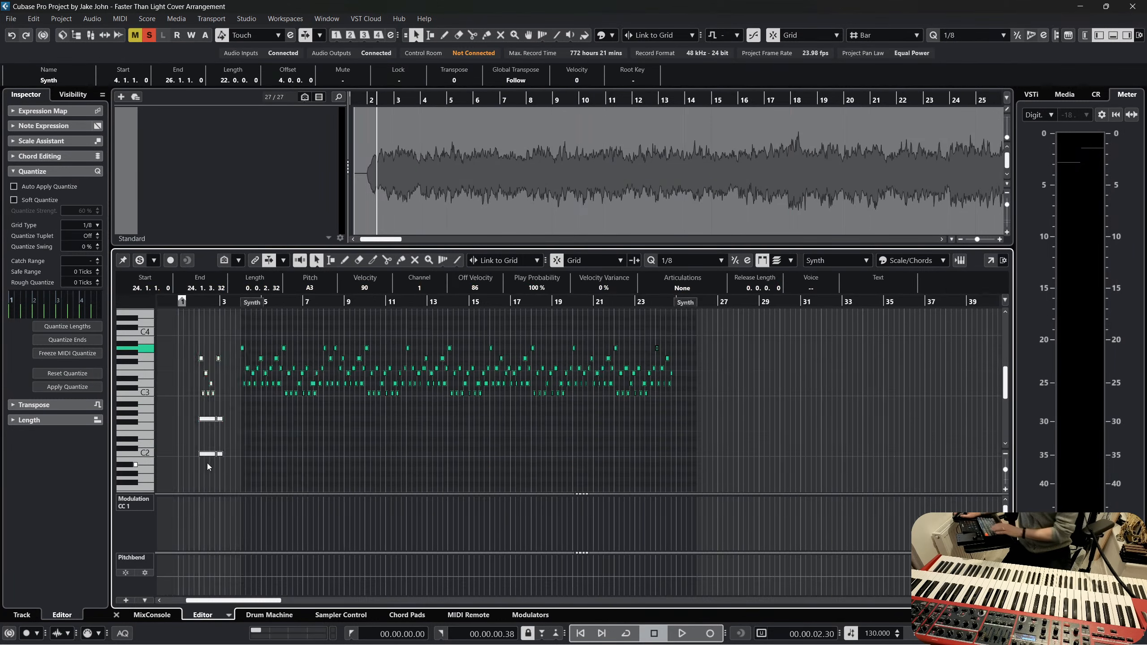
left_click_drag(319, 332, 400, 456)
key("Delete")
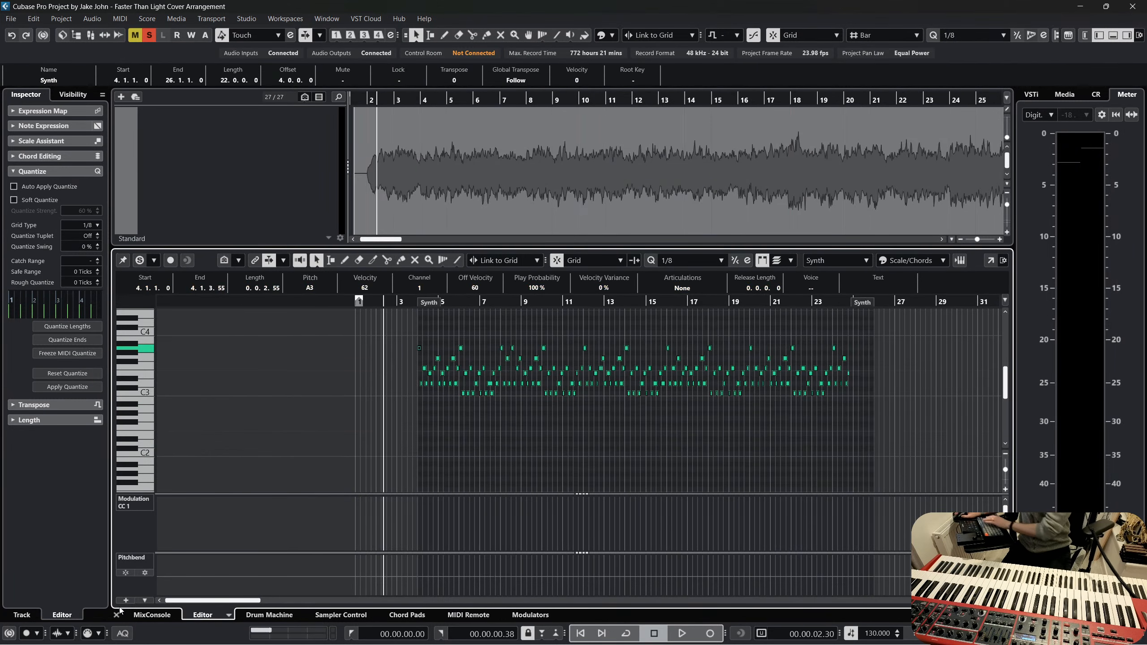
left_click(116, 615)
Play Synth (D) alone from bar 4 and adjust Retrologue's filter envelope decay and sustain, with the release at about 1509 ms
left_click_drag(420, 100, 422, 135)
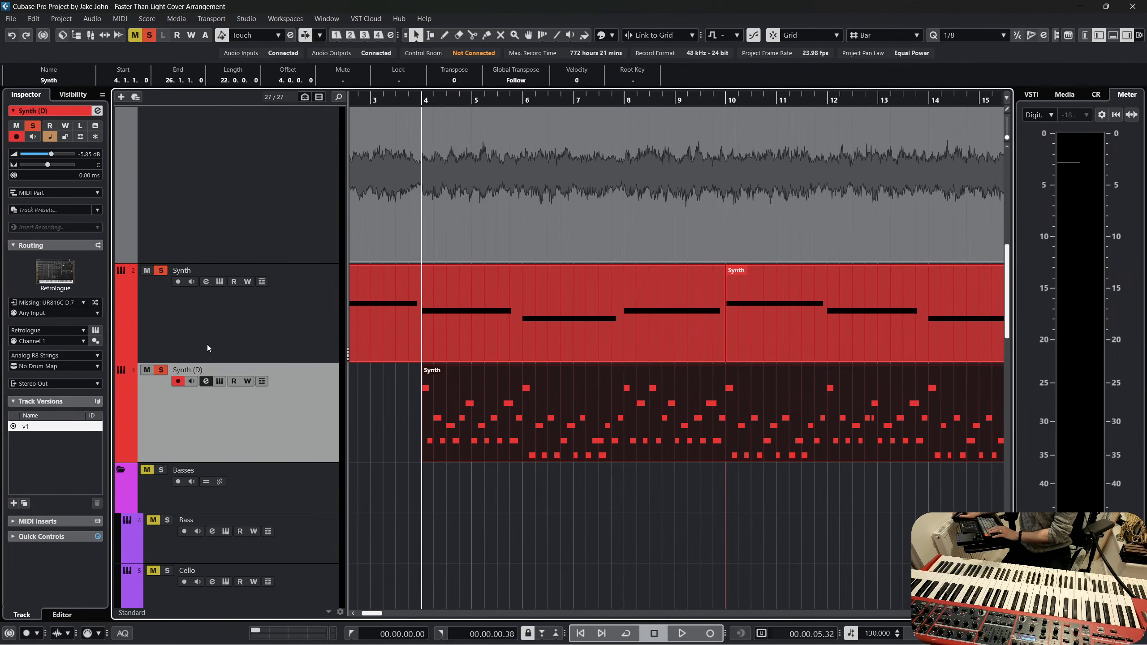
key("space")
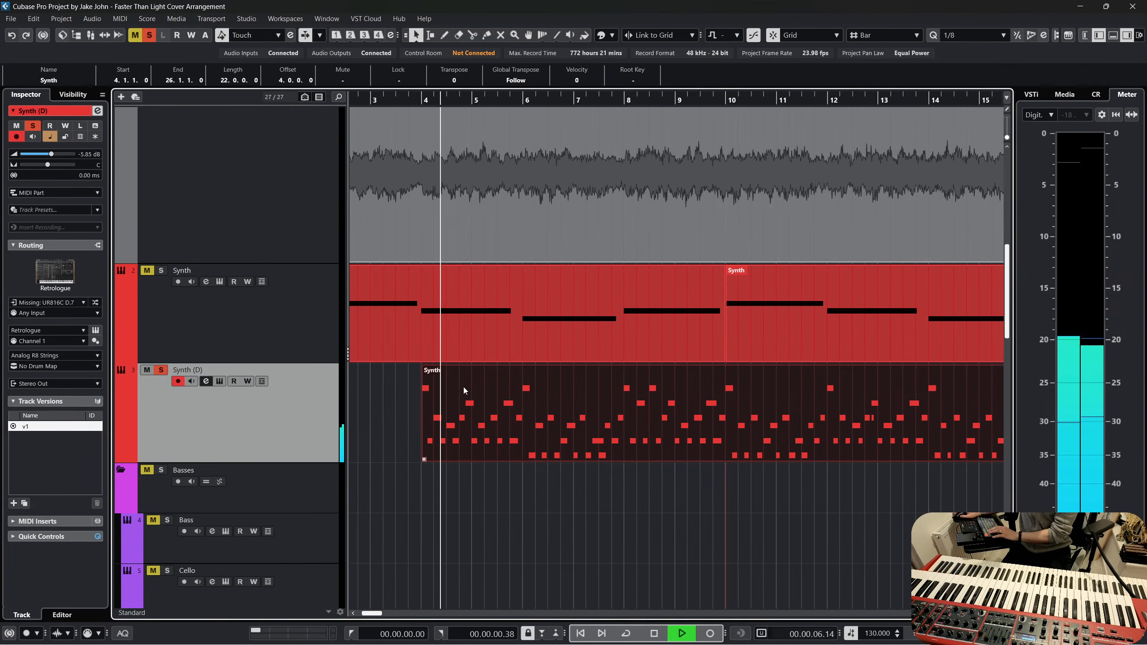
left_click(97, 331)
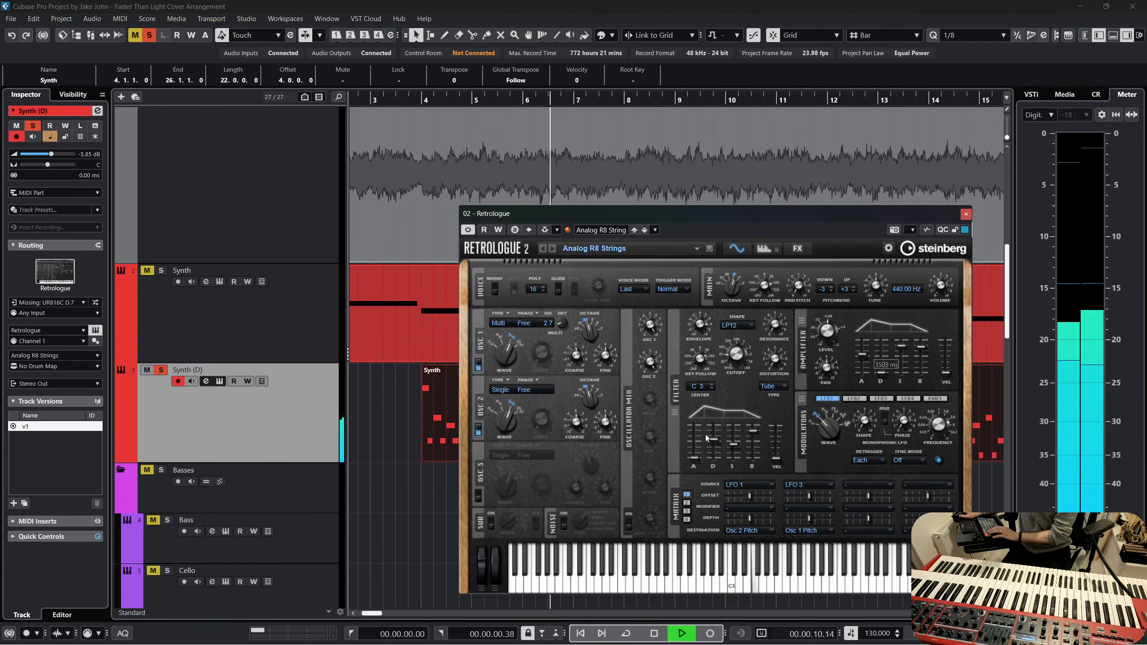
mouse_move(714, 439)
left_mouse_down()
mouse_move(713, 463)
mouse_move(753, 448)
mouse_move(718, 443)
left_mouse_up()
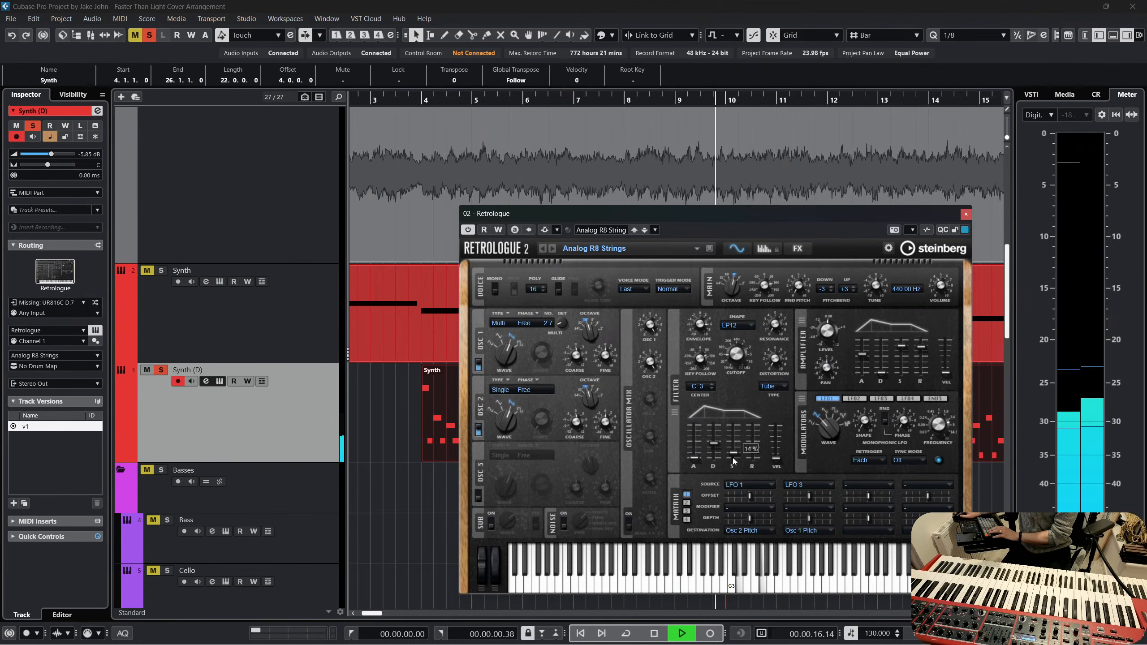
left_click_drag(733, 461, 733, 446)
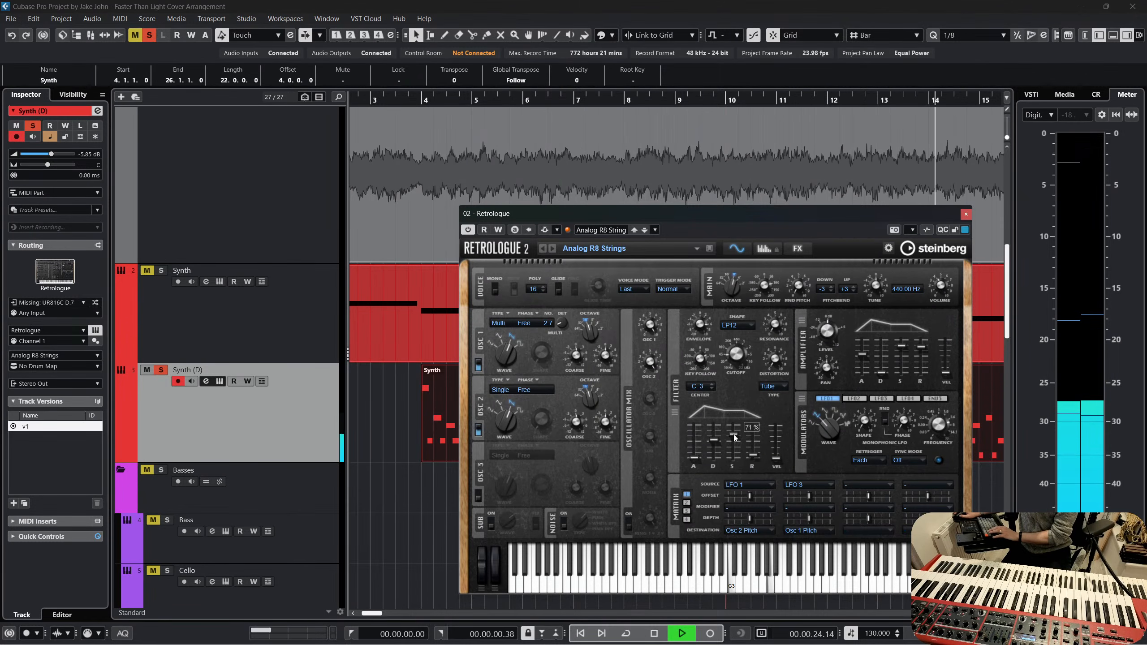
left_click_drag(753, 456, 753, 439)
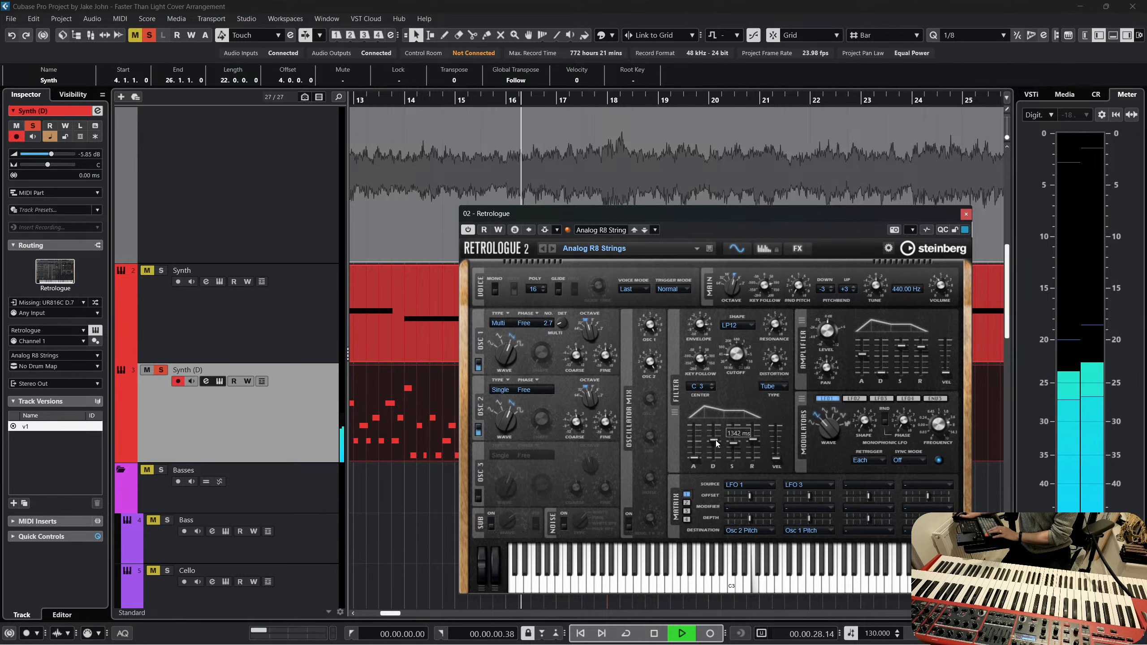
left_click_drag(715, 442, 718, 447)
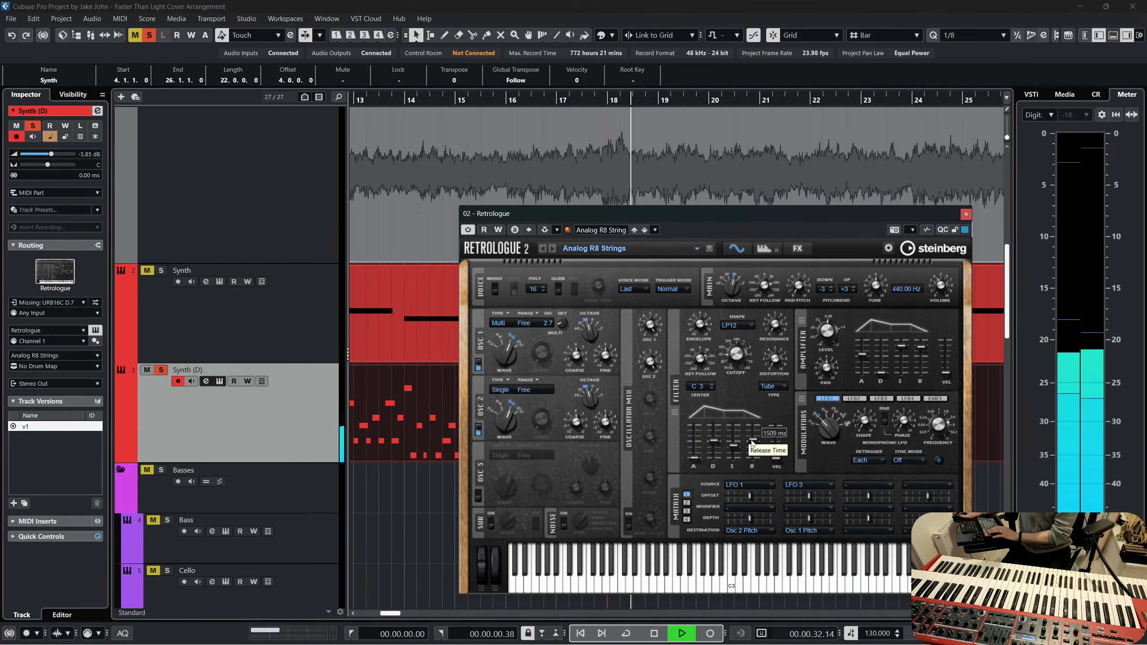
left_click(966, 214)
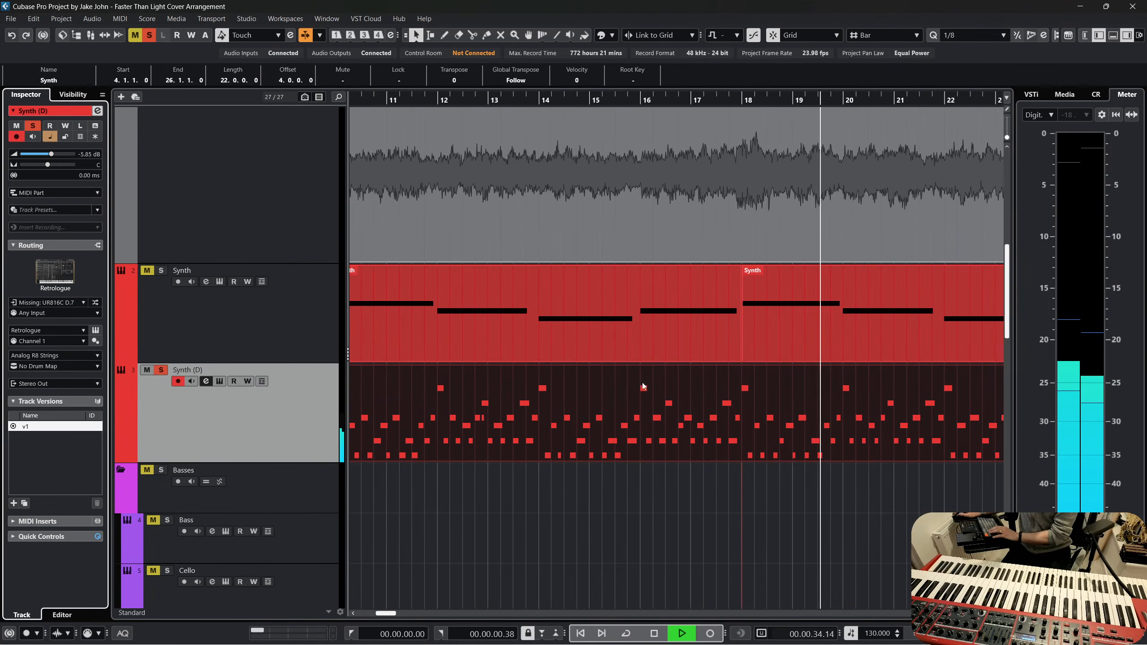
Restart playback from an earlier bar and solo the Synth track alongside Synth (D)
key("space")
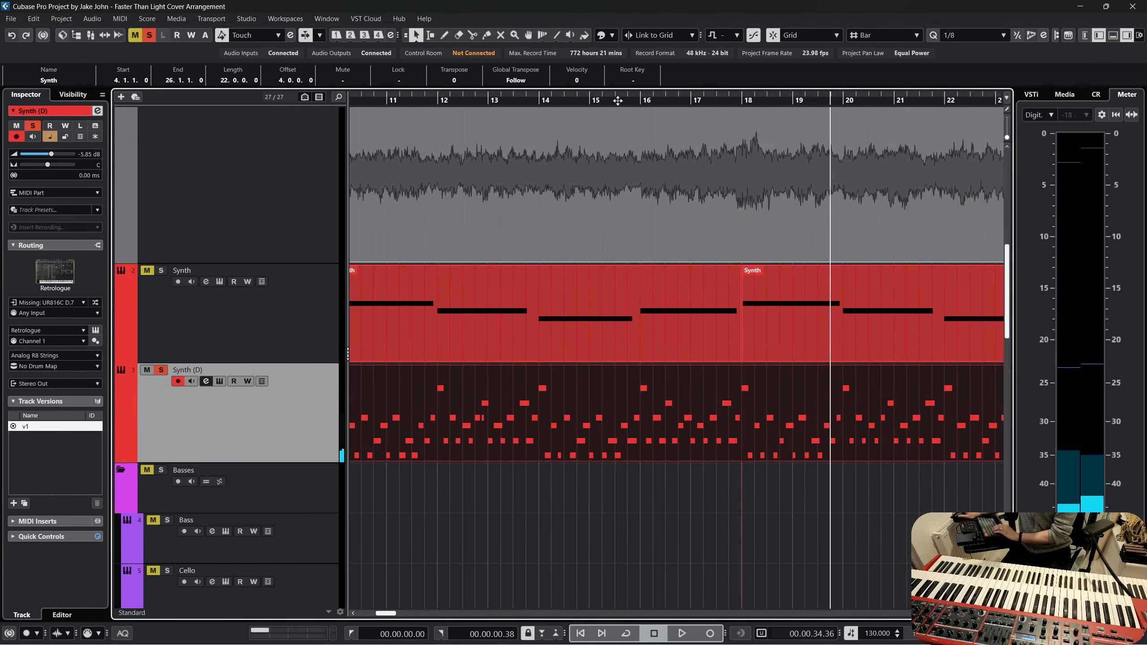
left_click_drag(617, 101, 416, 102)
key("space")
scroll(571, 338, "left", 8)
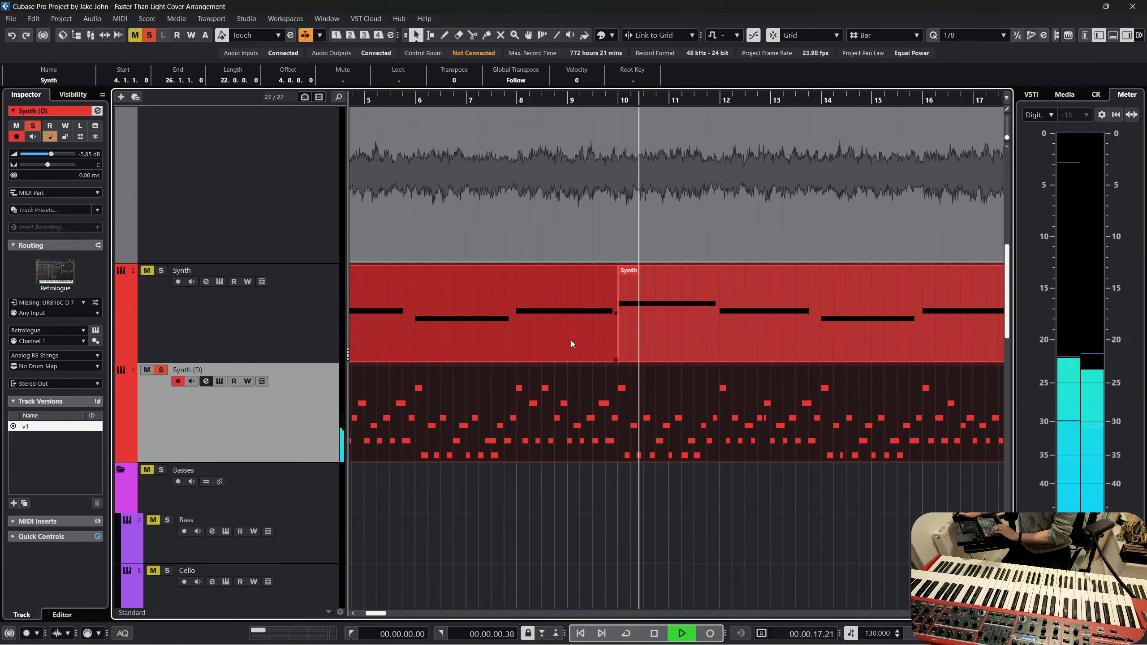
left_click(161, 270)
scroll(484, 351, "right", 4)
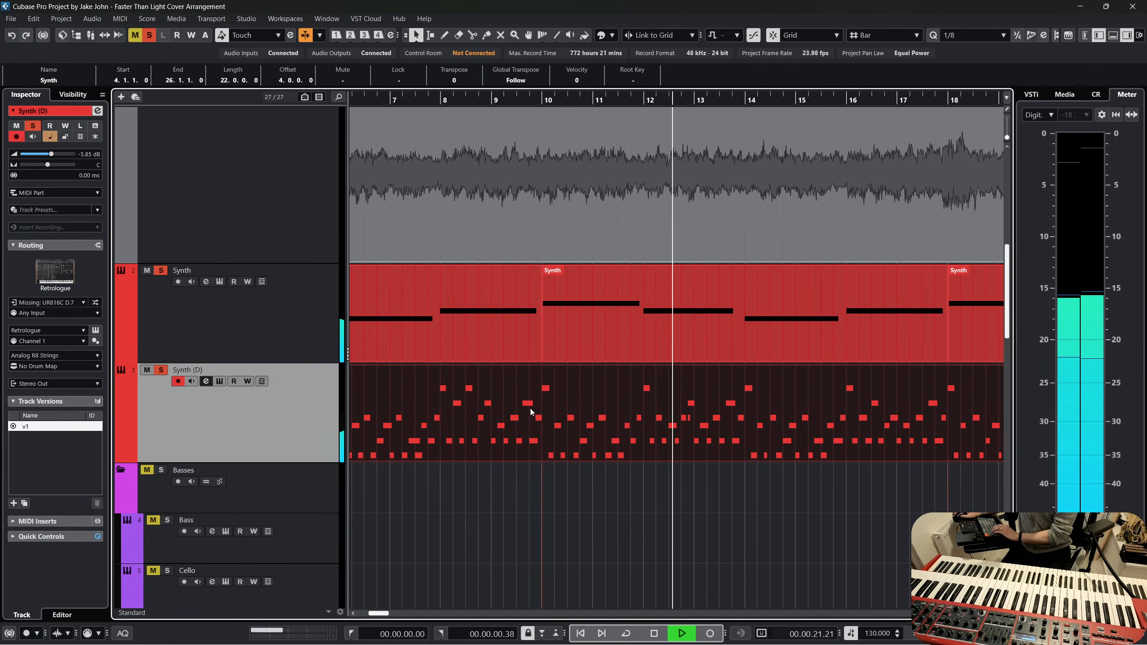
Replay from bar 4, switching the Synth track's solo off and back on to compare the two lines
key("space")
scroll(532, 409, "left", 3)
left_click(434, 101)
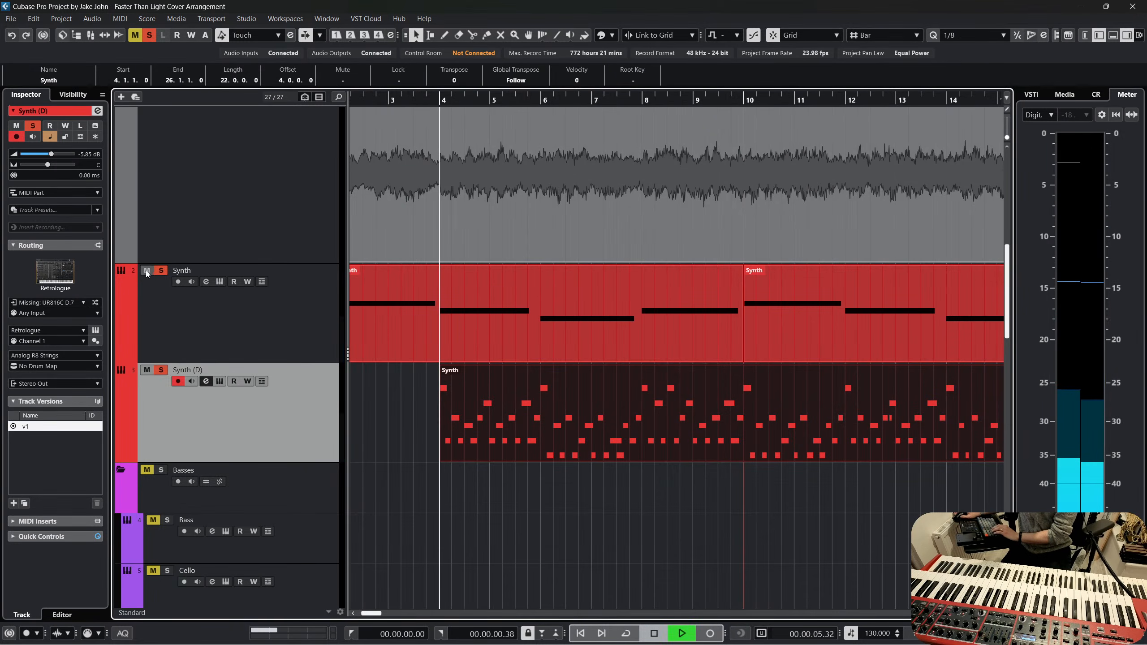
left_click(161, 270)
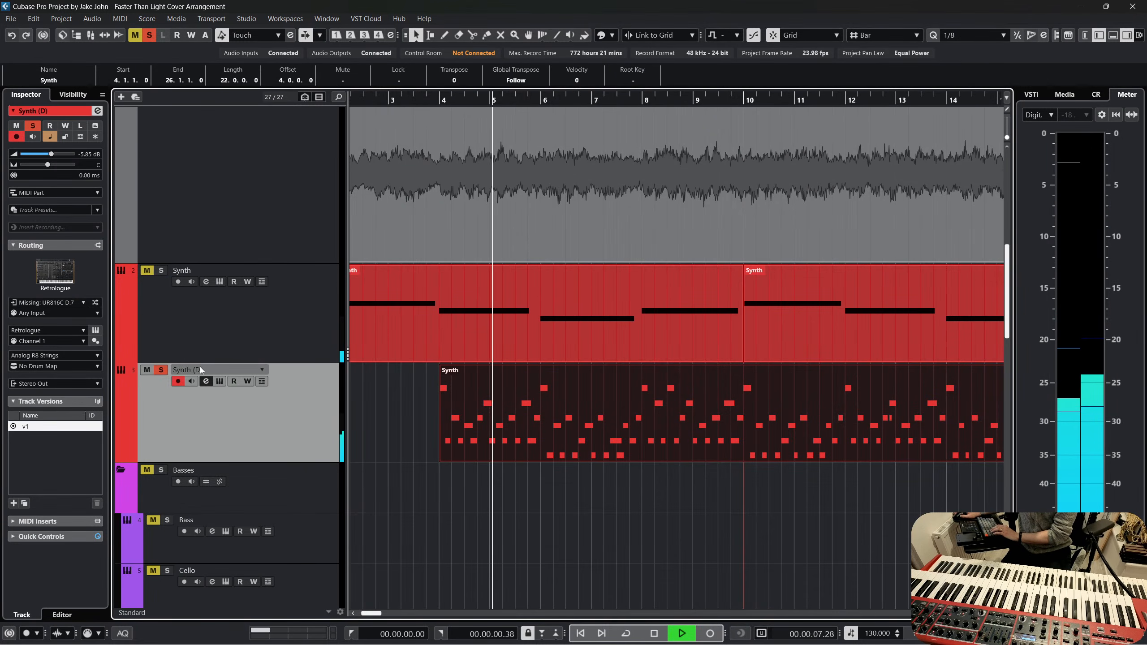
left_click(148, 271)
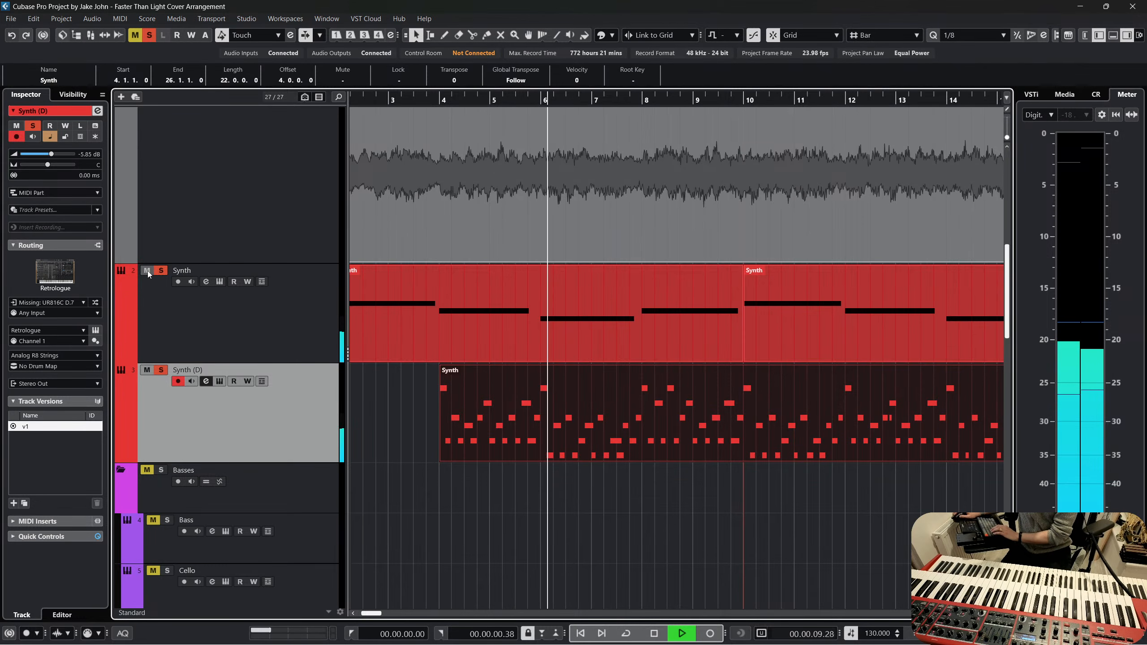
Try the Synth (D) part starting at bar 8 and at bar 10, playing it against the Synth track
left_click(544, 423)
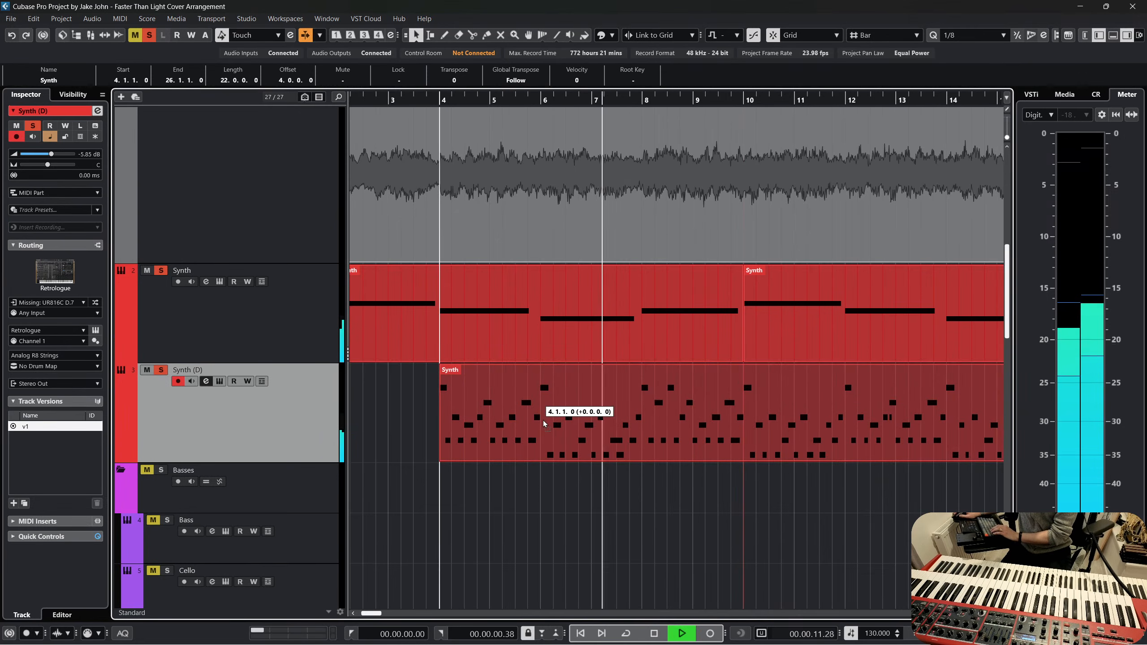
left_click_drag(545, 424, 762, 405)
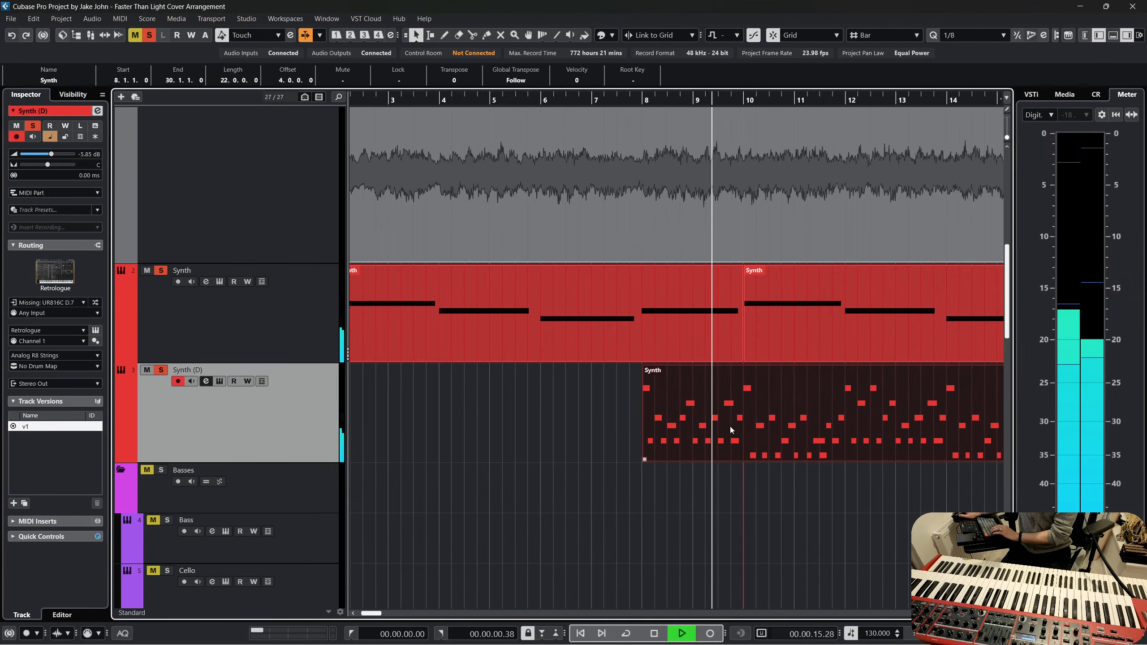
scroll(748, 448, "right", 2)
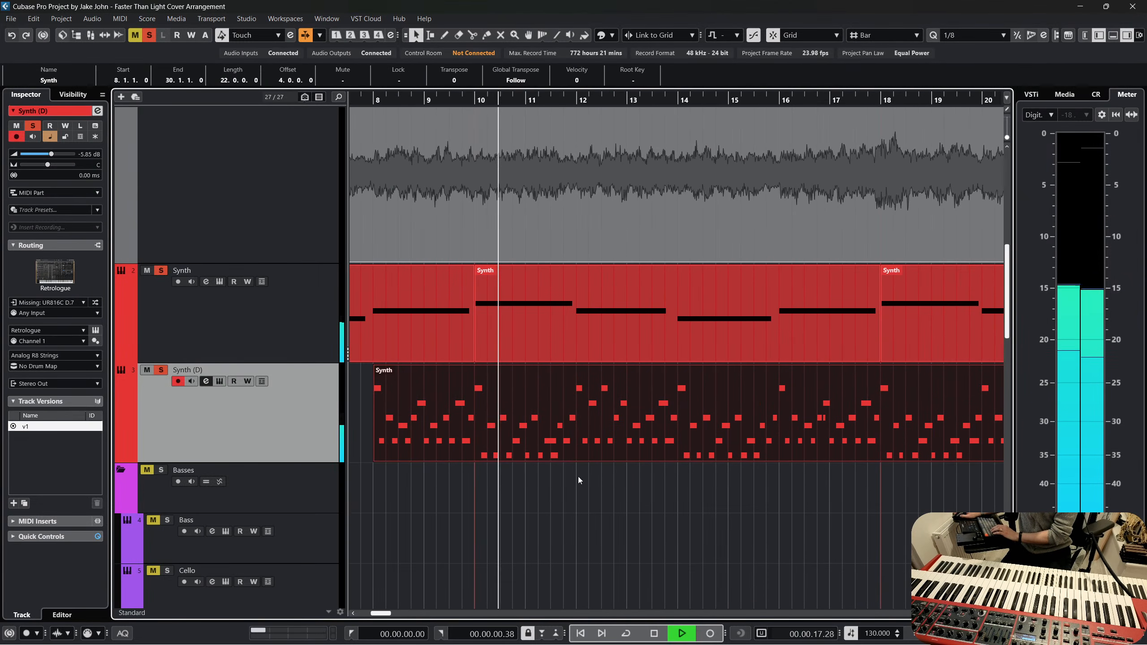
key("space")
left_click_drag(536, 425, 634, 418)
left_click(476, 102)
key("space")
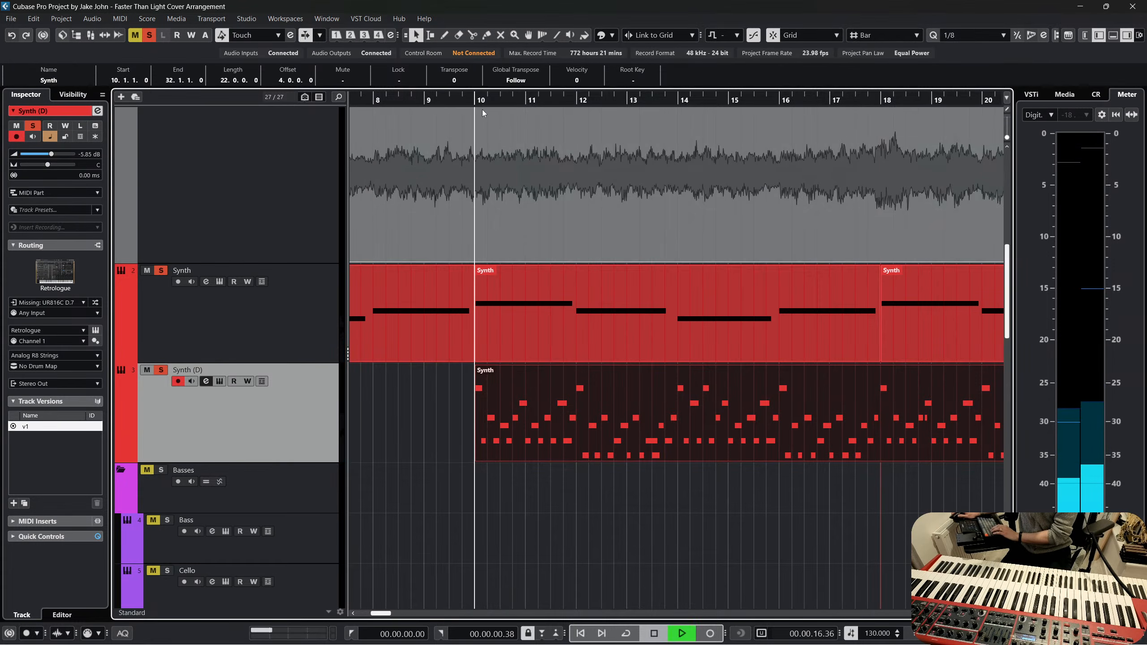
Move the Synth (D) part to bar 6 and play both synth tracks from bar 10
key("space")
left_click_drag(594, 418, 391, 418)
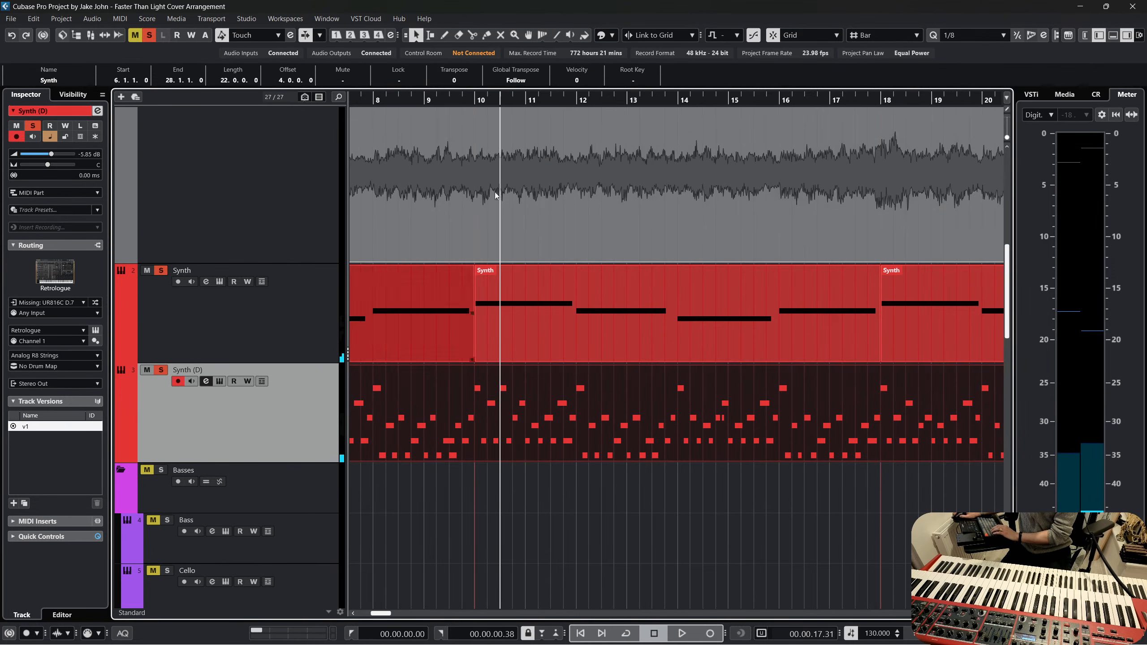
left_click(476, 103)
key("space")
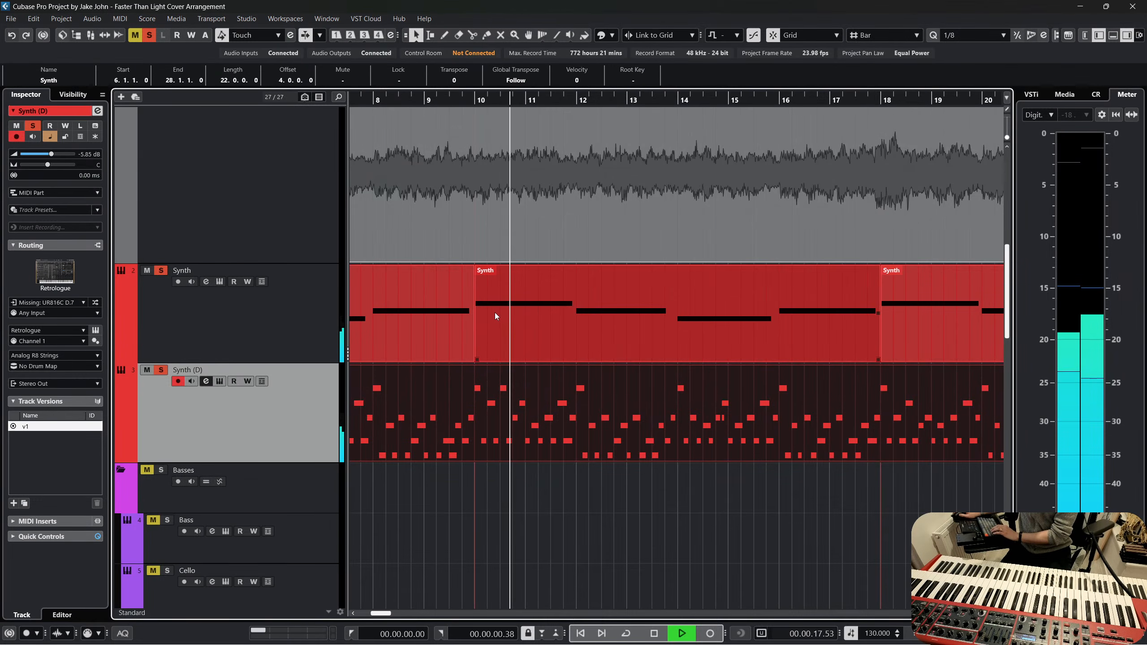
Split the Synth (D) part at bar 10 and delete the section before the cut
left_click(454, 501)
right_click(455, 502)
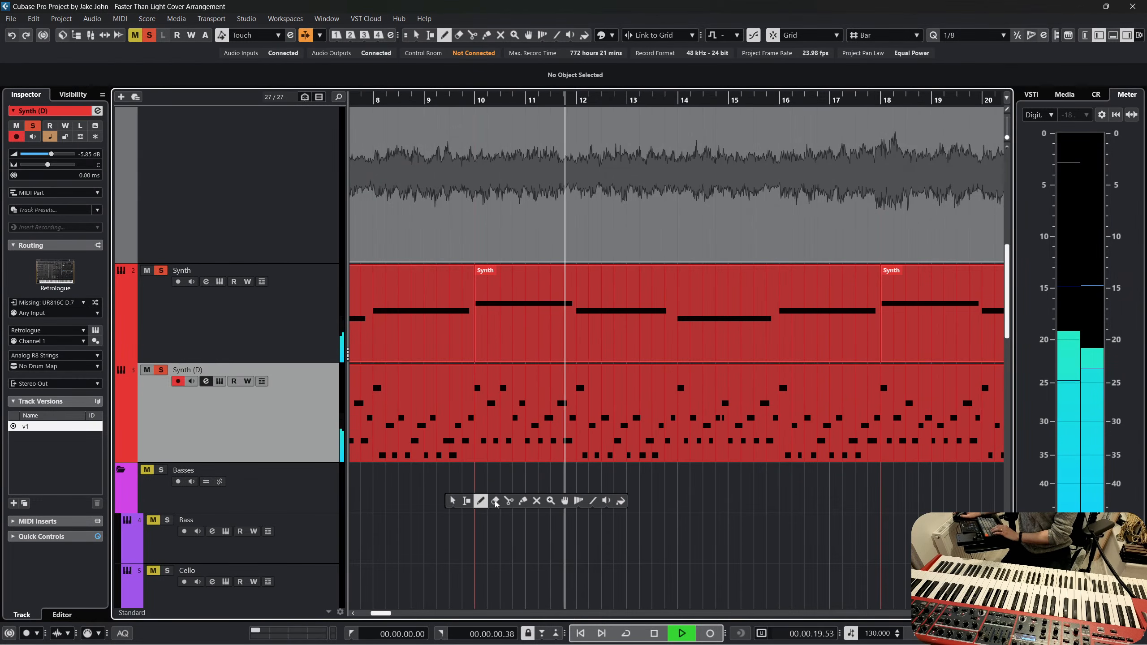
left_click(509, 501)
left_click(478, 434)
right_click(374, 495)
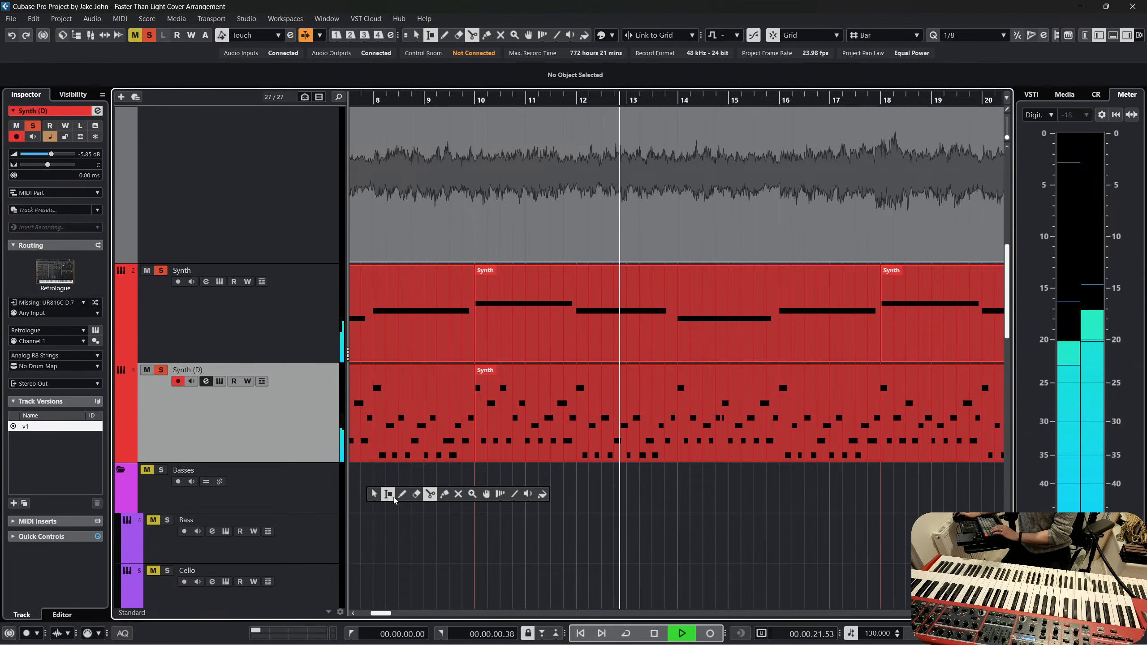
left_click(374, 494)
scroll(542, 491, "left", 4)
left_click(589, 396)
key("Delete")
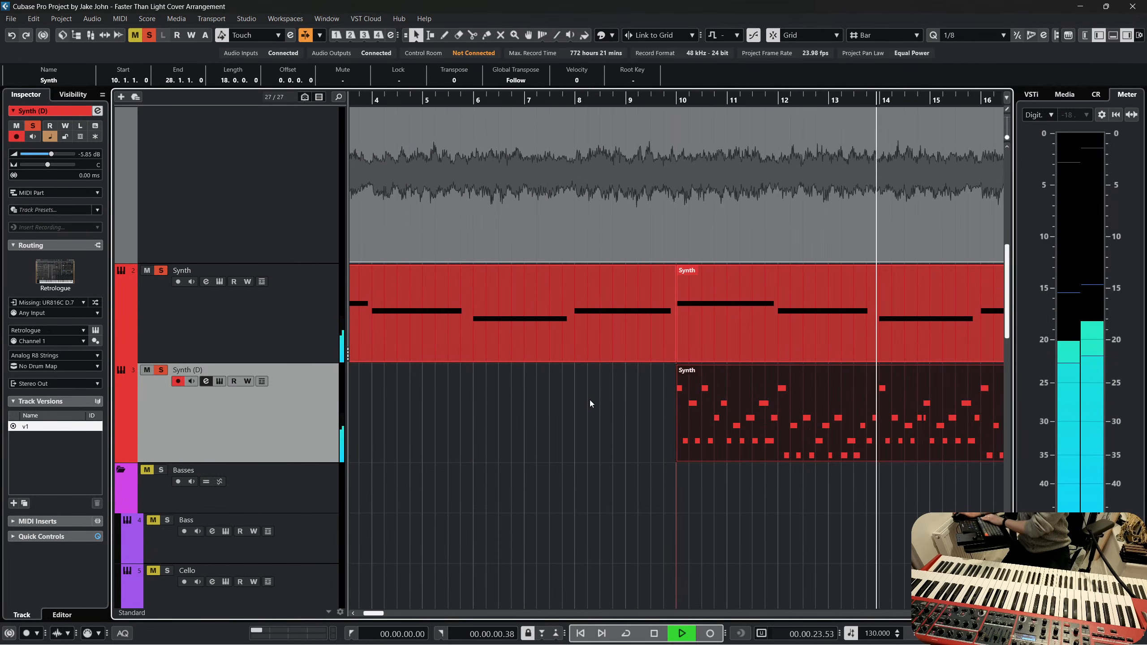
Return the playhead to bar 10 and stop playback
scroll(582, 432, "right", 5)
scroll(197, 158, "up", 2)
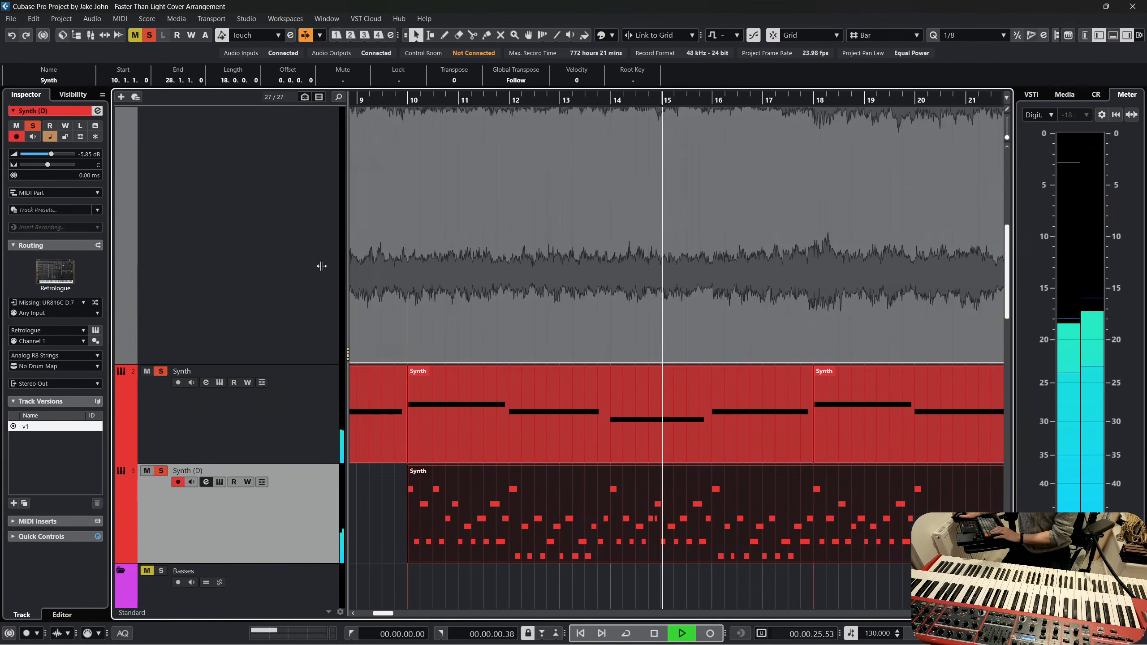
scroll(313, 224, "down", 1)
scroll(315, 230, "down", 2)
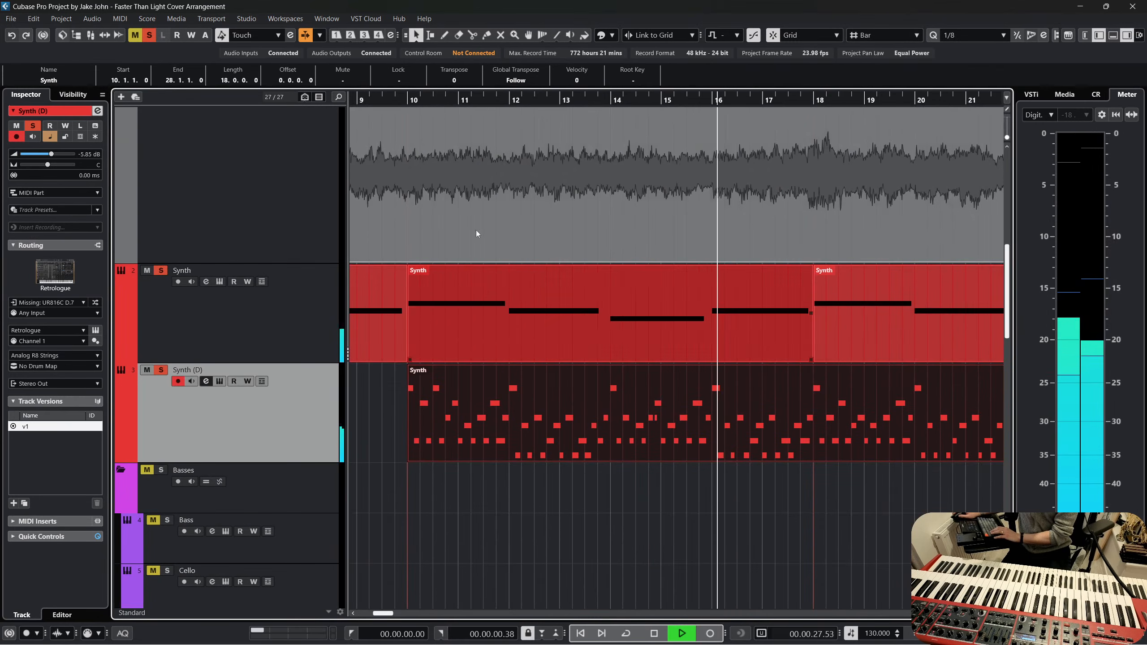
left_click_drag(408, 99, 459, 296)
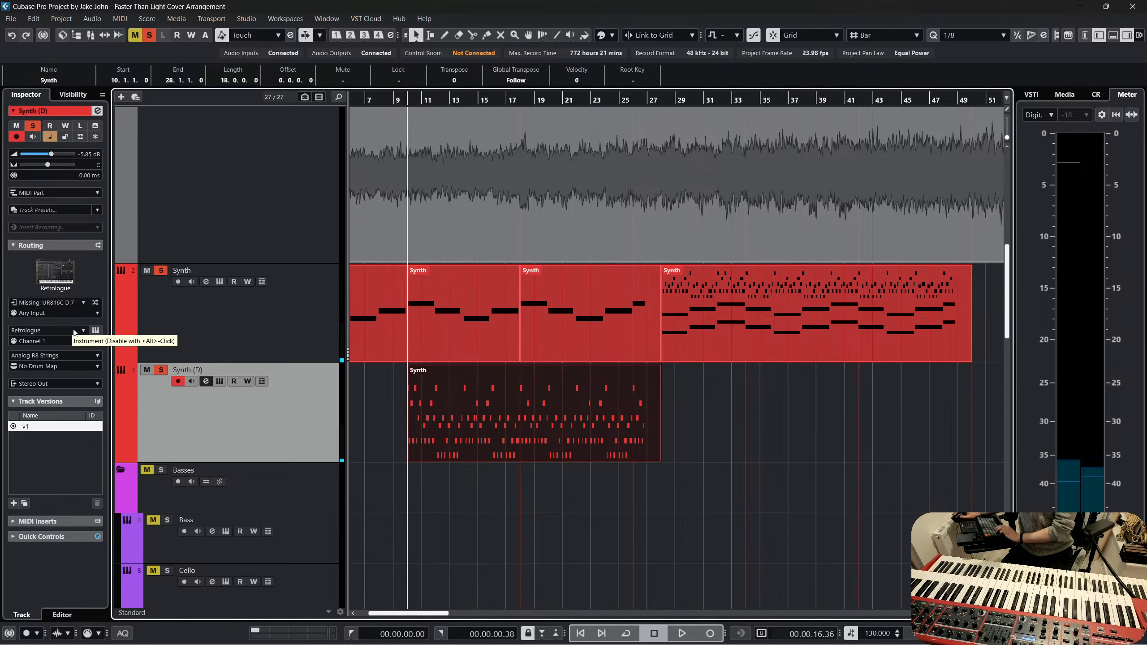
left_click(67, 355)
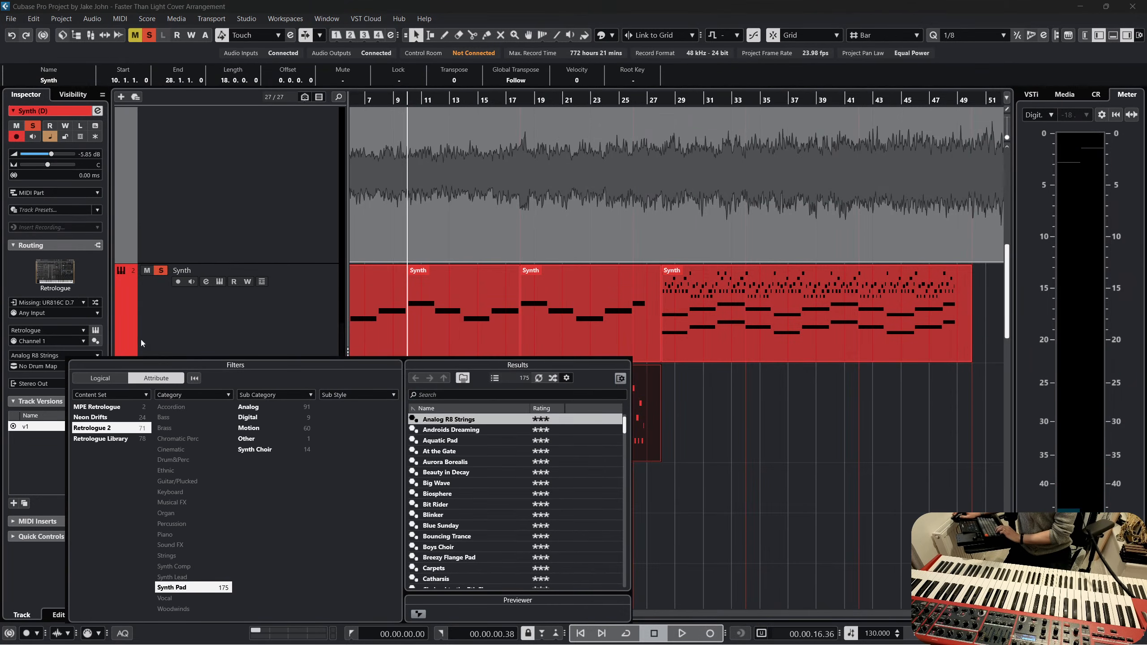
left_click(746, 435)
left_click(554, 410)
Replace the existing part on the MIDI 01 track with a copy of the Synth (D) part starting at bar 10
scroll(546, 412, "down", 5)
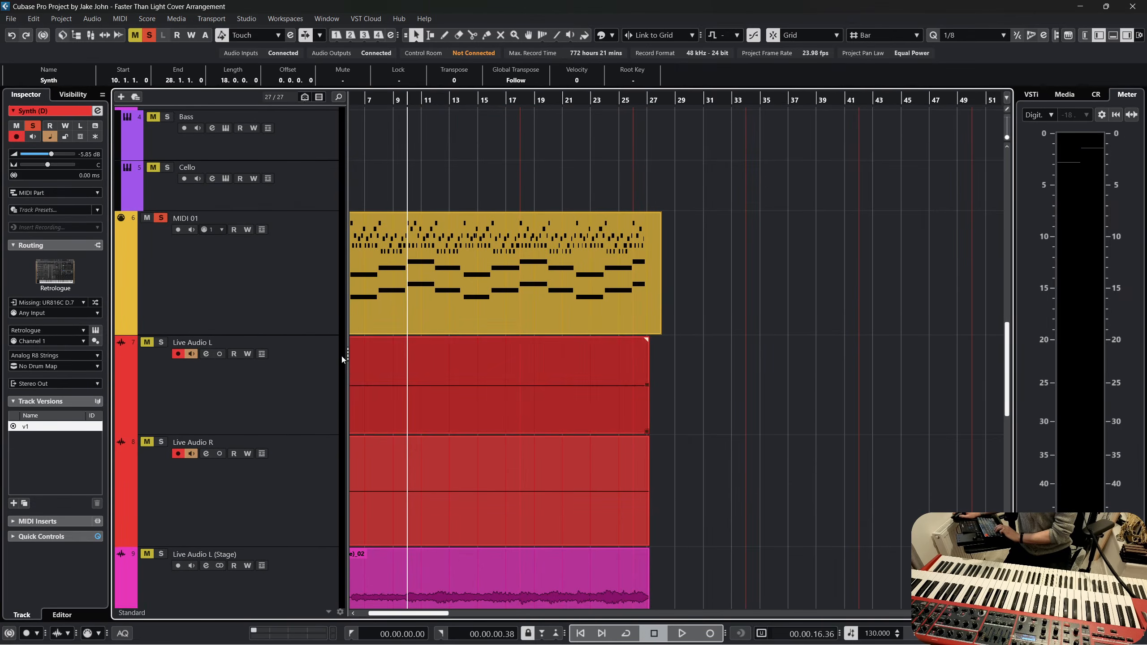
scroll(467, 283, "up", 4)
left_click(535, 464)
key("Delete")
scroll(538, 432, "left", 2)
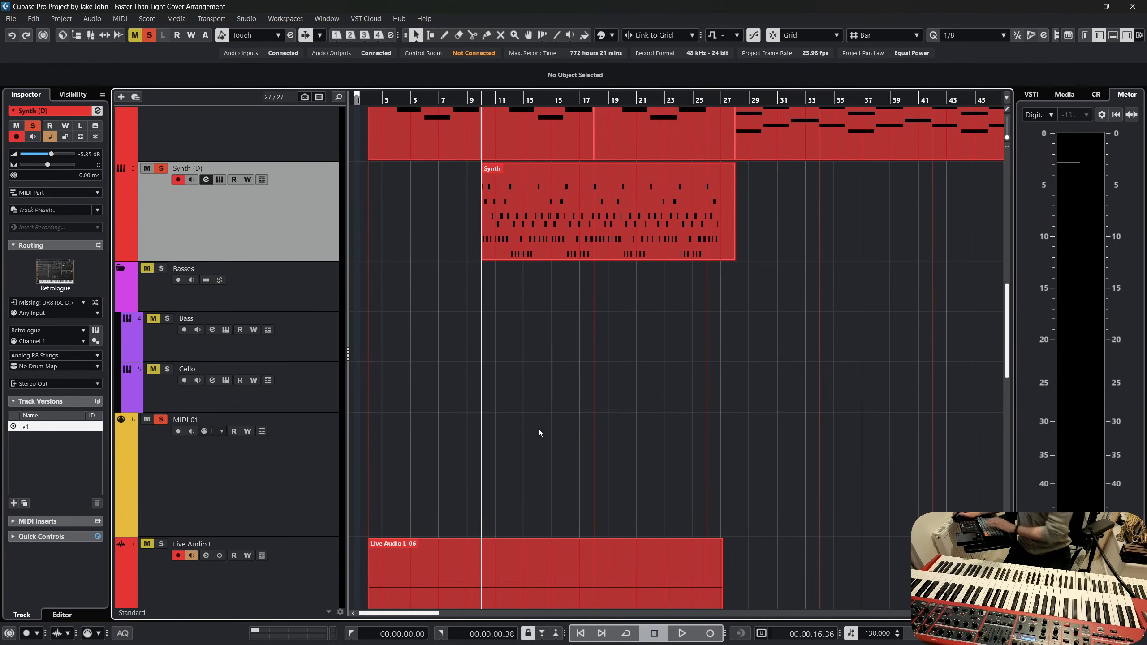
left_click(551, 240)
left_click(292, 415)
key("ctrl+v")
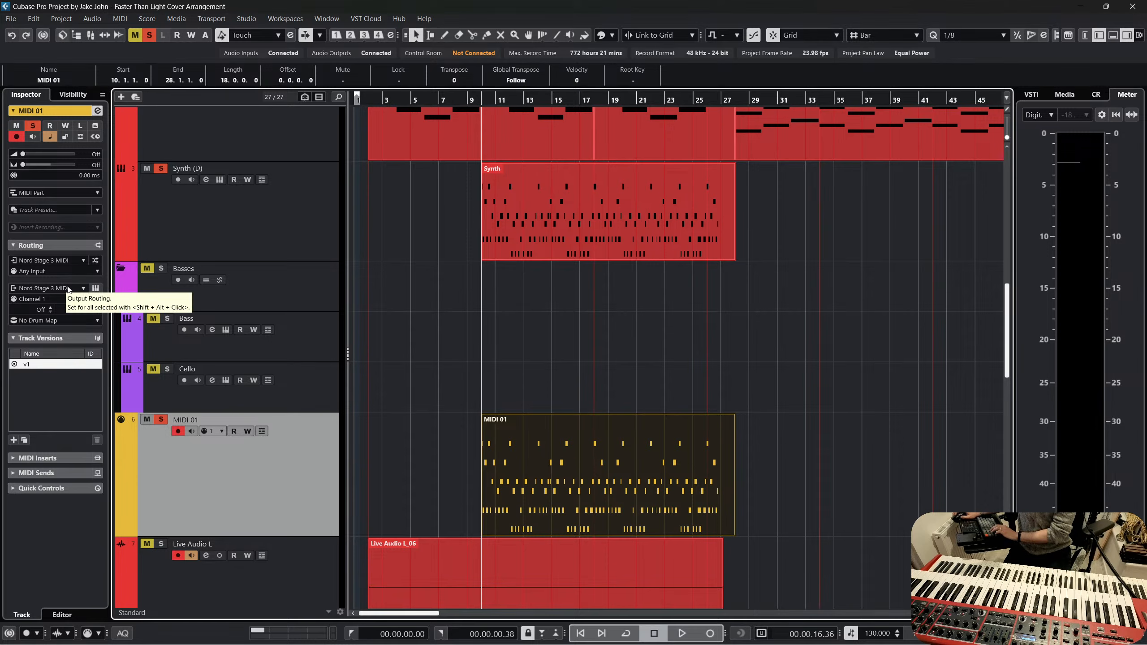
Play the copied MIDI 01 part from bar 10 with the Synth and Synth (D) tracks muted
key("space")
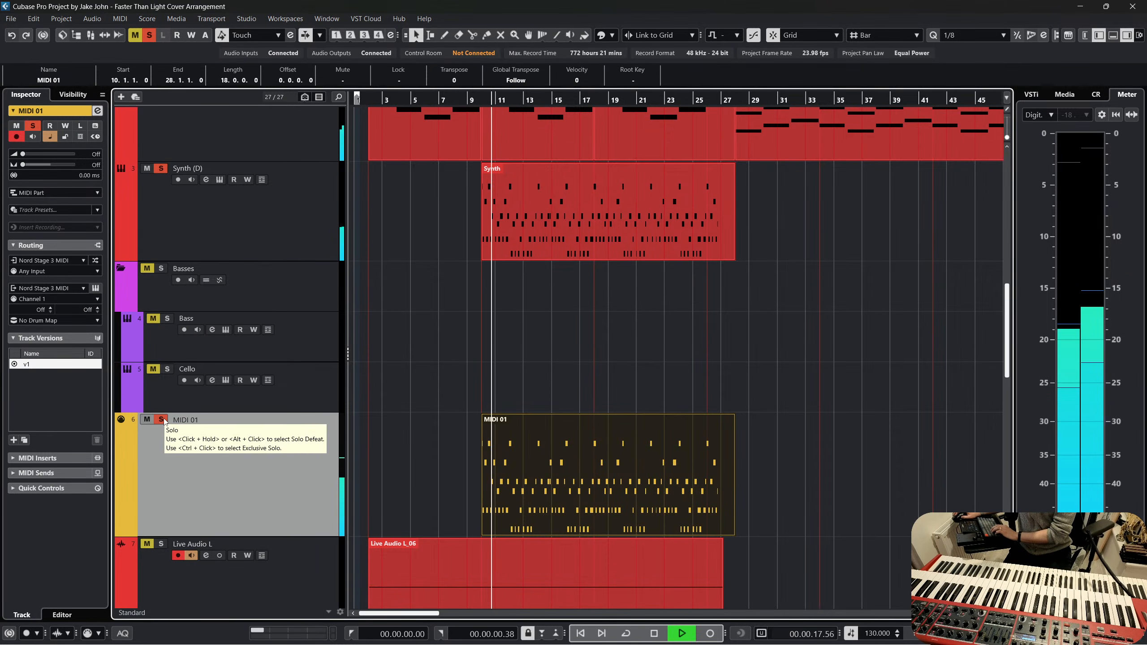
scroll(188, 337, "down", 2)
scroll(199, 380, "up", 2)
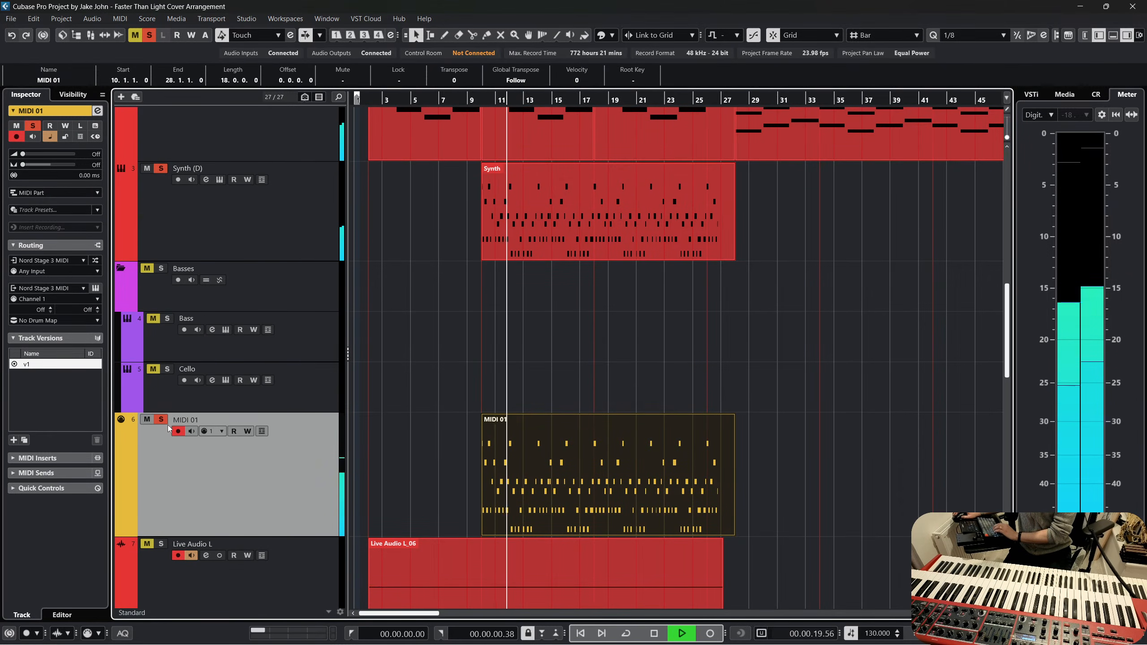
left_click(151, 171)
scroll(153, 172, "up", 2)
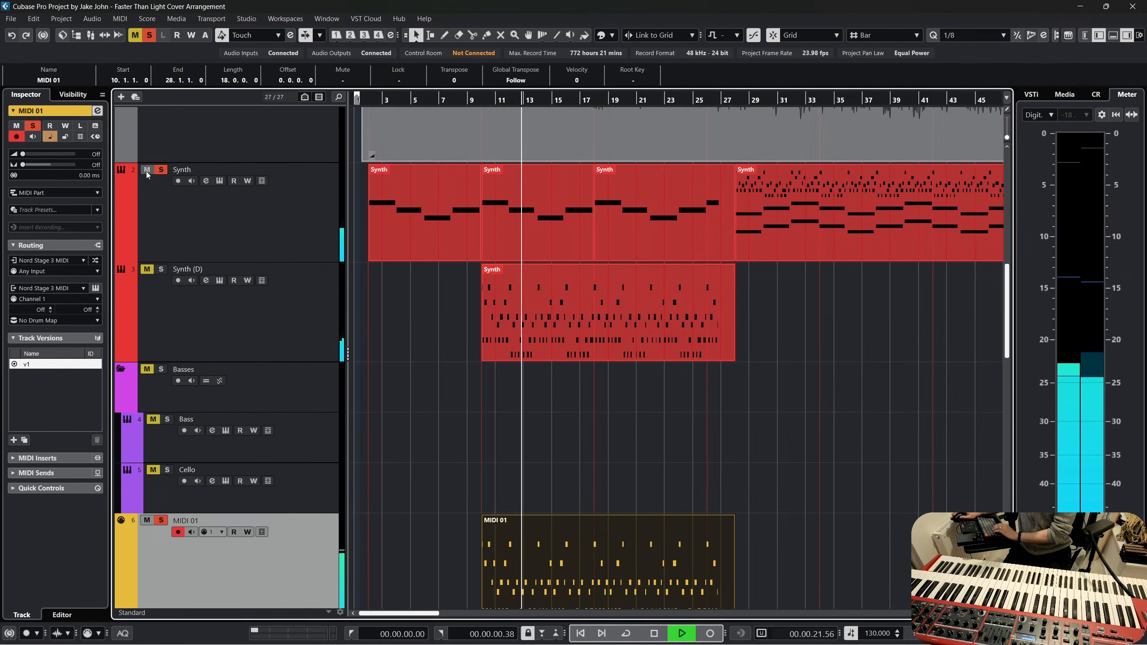
scroll(189, 271, "down", 3)
scroll(196, 362, "down", 3)
key("space")
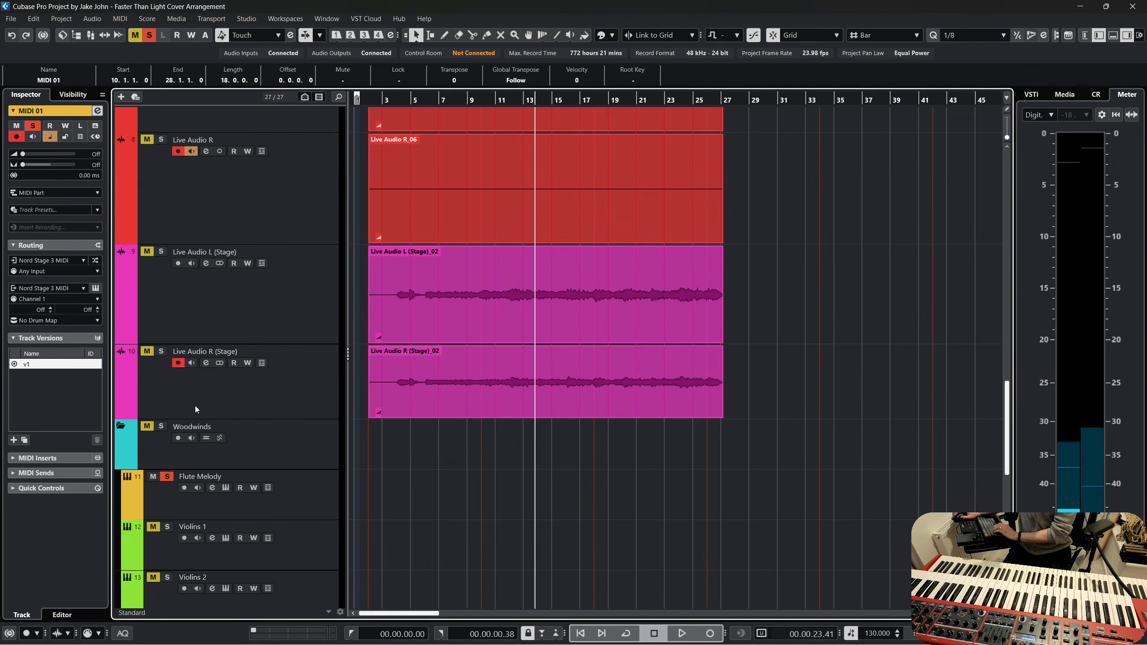
Solo the Live Audio L (Stage) and Live Audio R (Stage) tracks and mute their recorded clips
left_click_drag(649, 457, 480, 274)
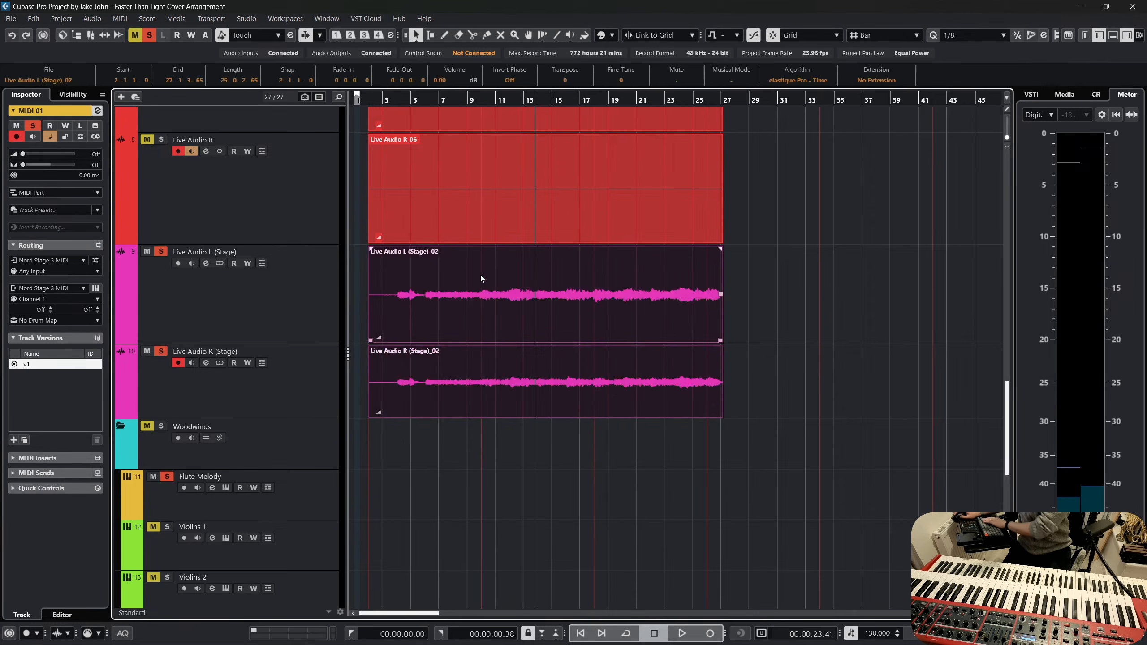
right_click(622, 345)
left_click(662, 336)
left_click_drag(674, 491, 540, 312)
key("1")
scroll(776, 318, "up", 1)
left_click(774, 316)
scroll(741, 306, "up", 2)
Resume playback and enable input monitoring on both Live Audio (Stage) tracks
key("space")
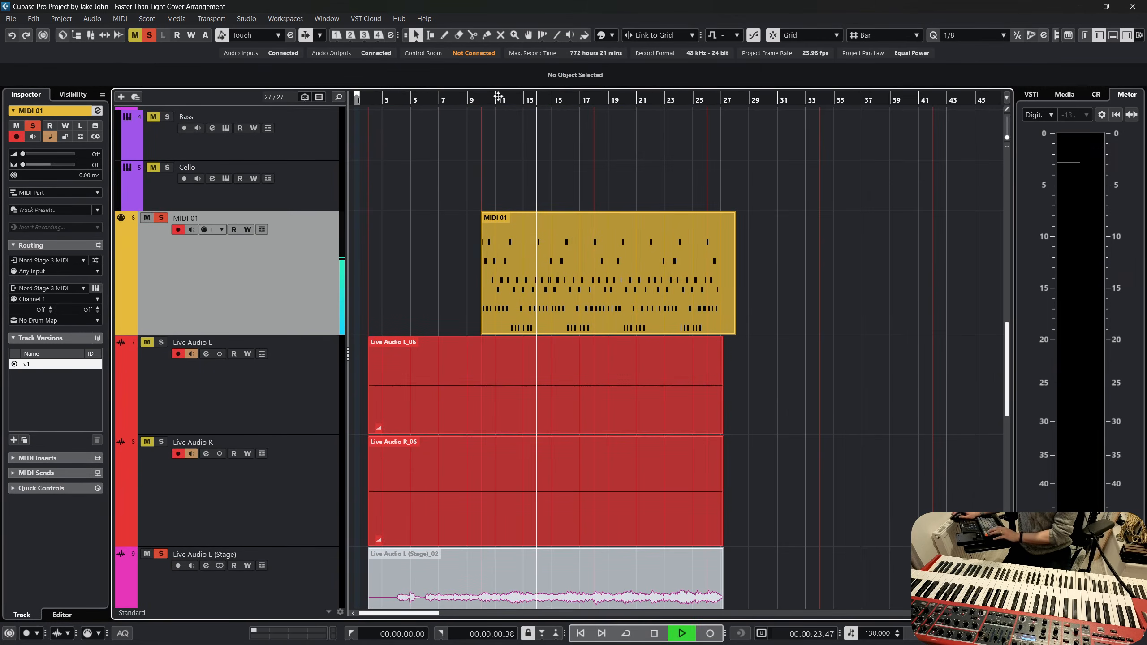
scroll(199, 425, "down", 2)
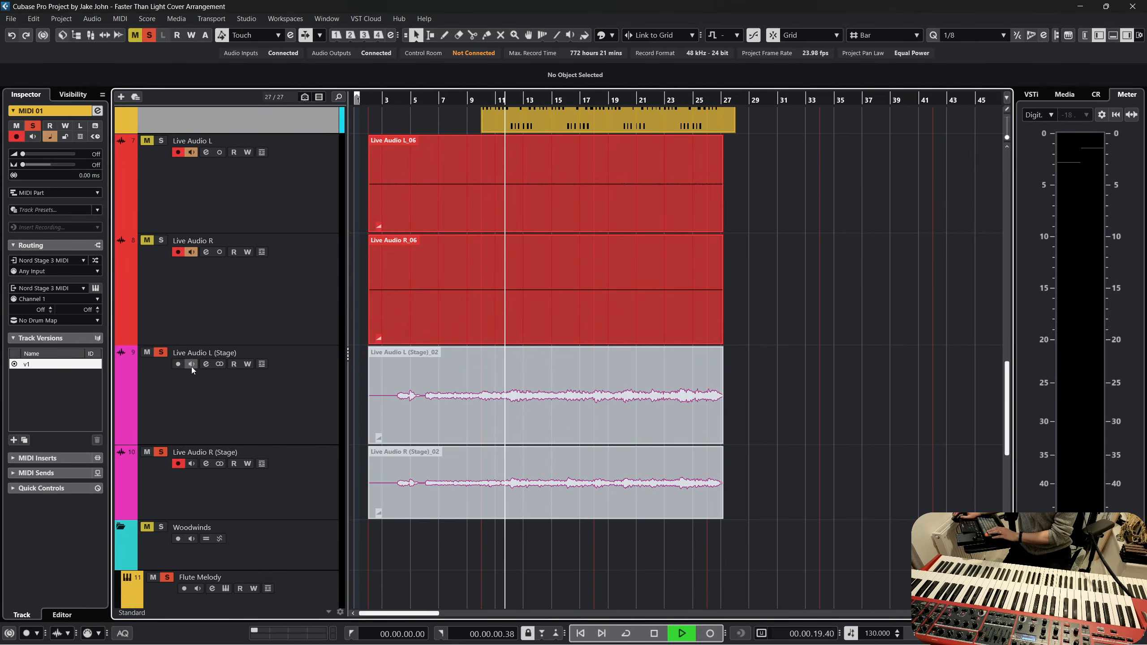
left_click(191, 364)
left_click(191, 464)
scroll(468, 342, "up", 2)
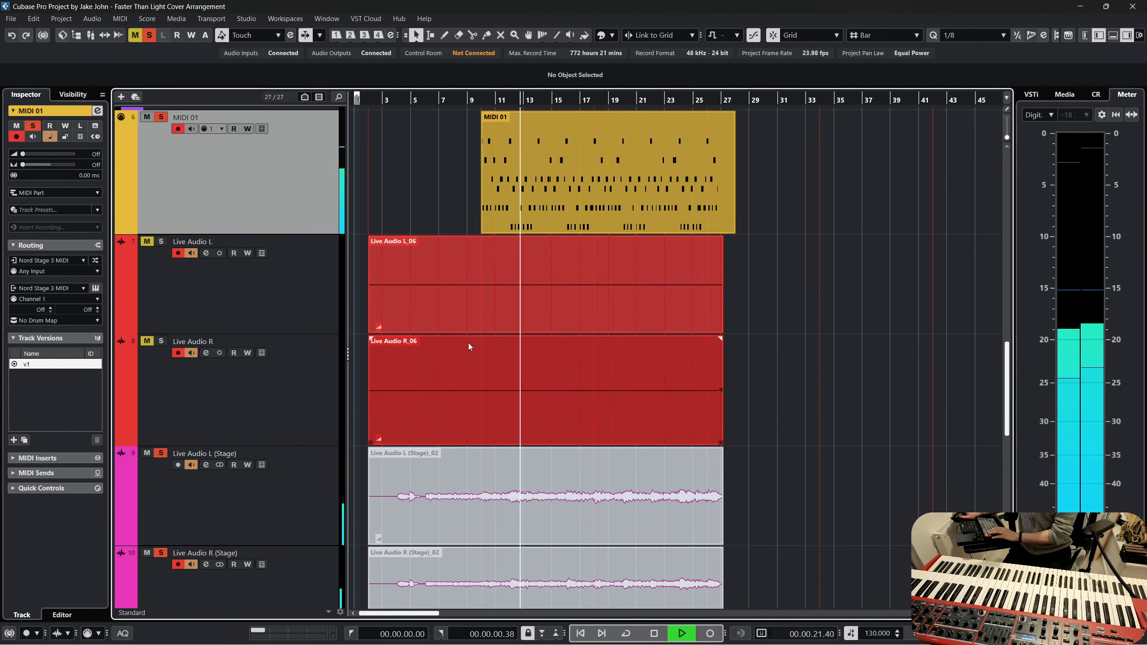
Unmute and solo the Synth and Synth (D) tracks, and cycle playback between bars 10 and 28
scroll(469, 318, "up", 6)
scroll(492, 300, "up", 2)
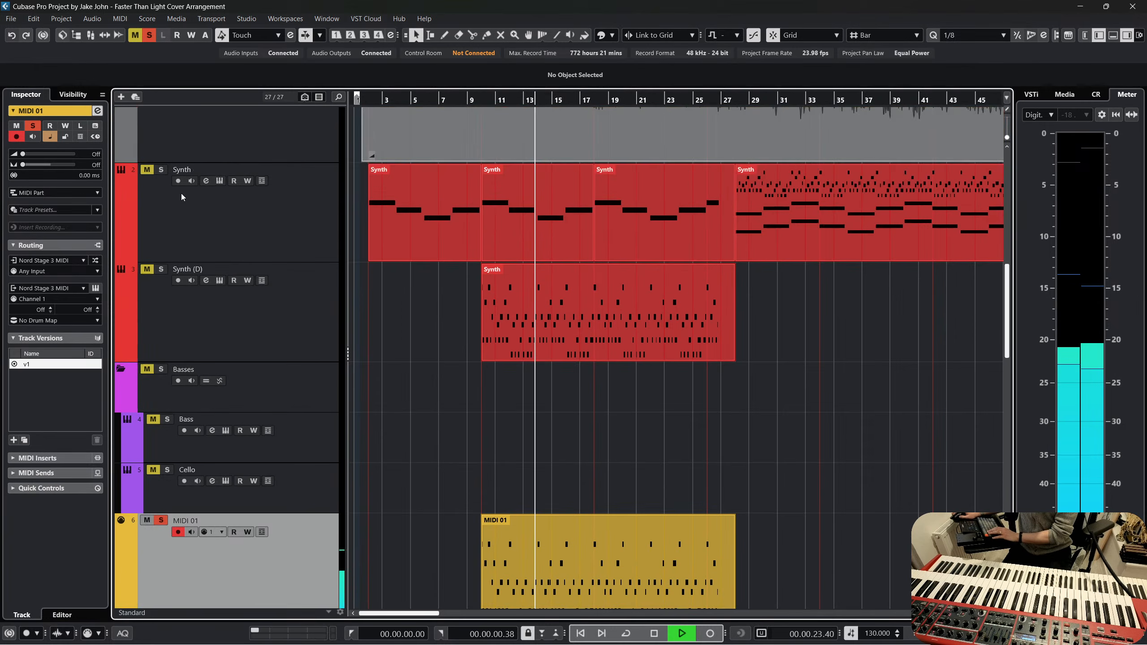
left_click(147, 268)
left_click(147, 170)
left_click(161, 170)
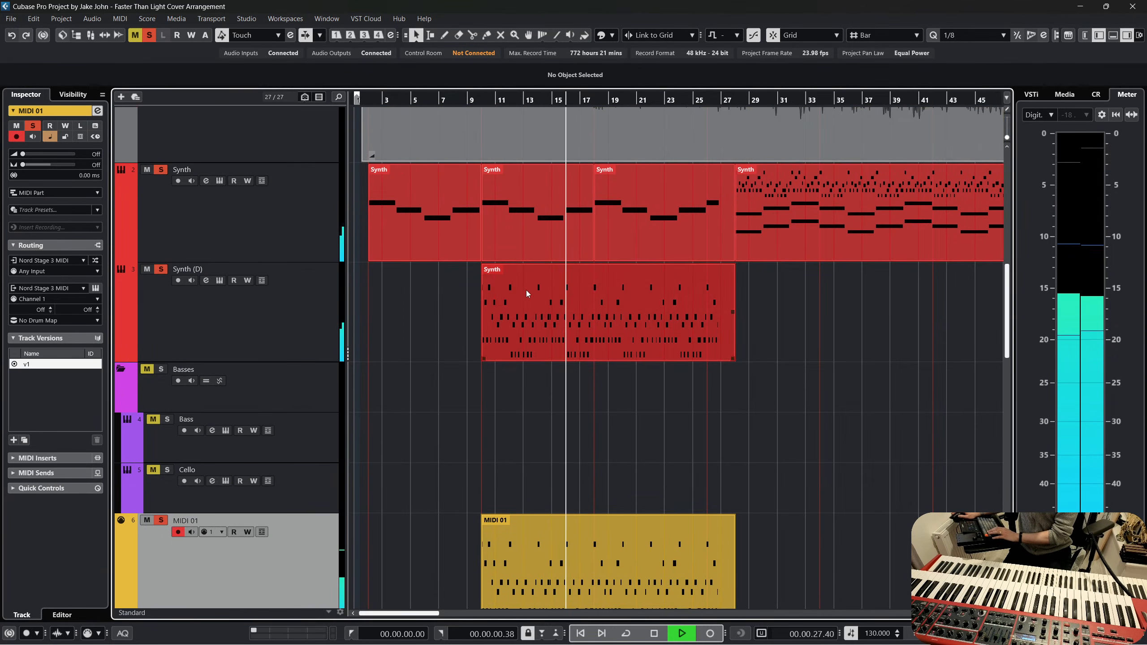
left_click_drag(483, 95, 735, 95)
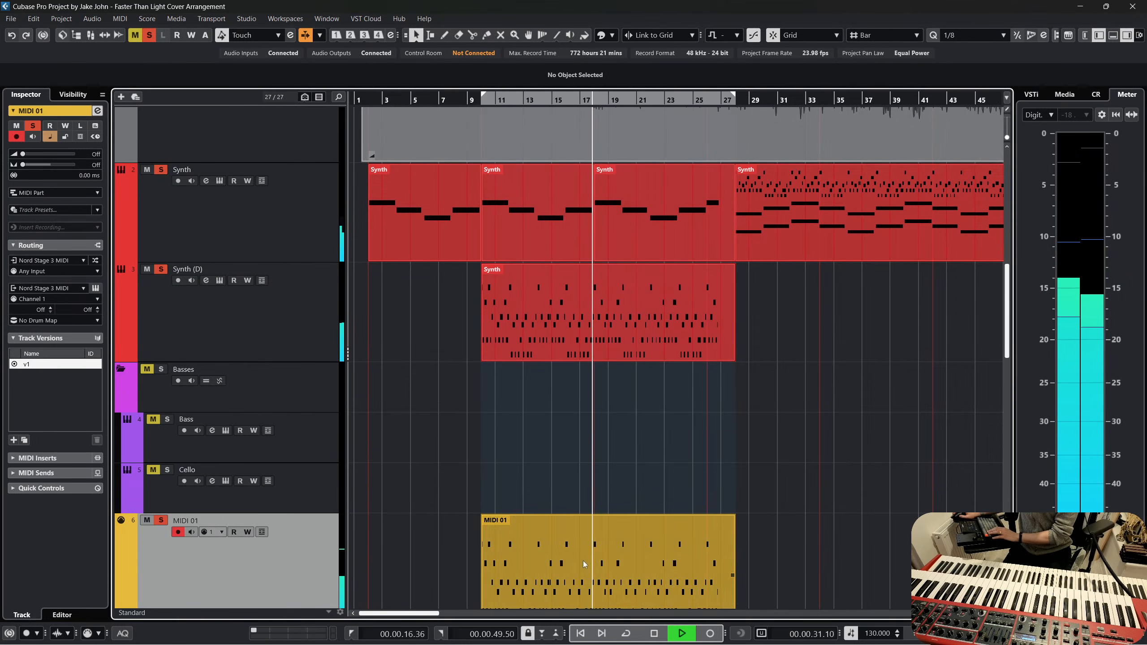
left_click(626, 634)
Adjust the filter envelope's sustain and release in Synth (D)'s Retrologue, and set its decay to about 1695 ms
left_click(235, 293)
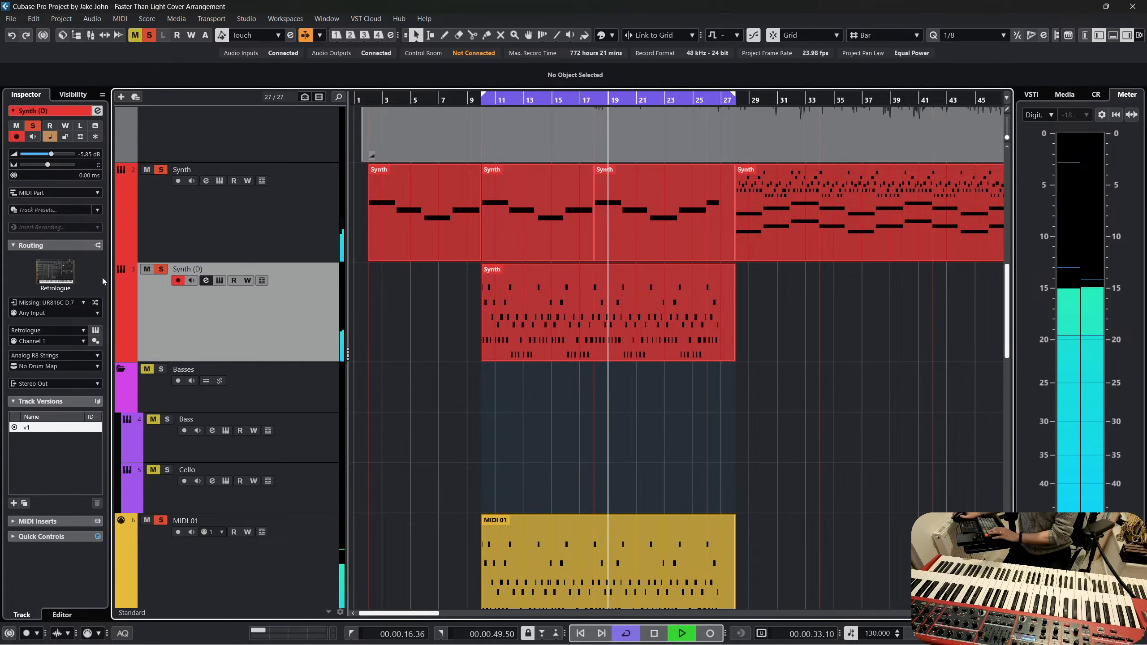
left_click(96, 330)
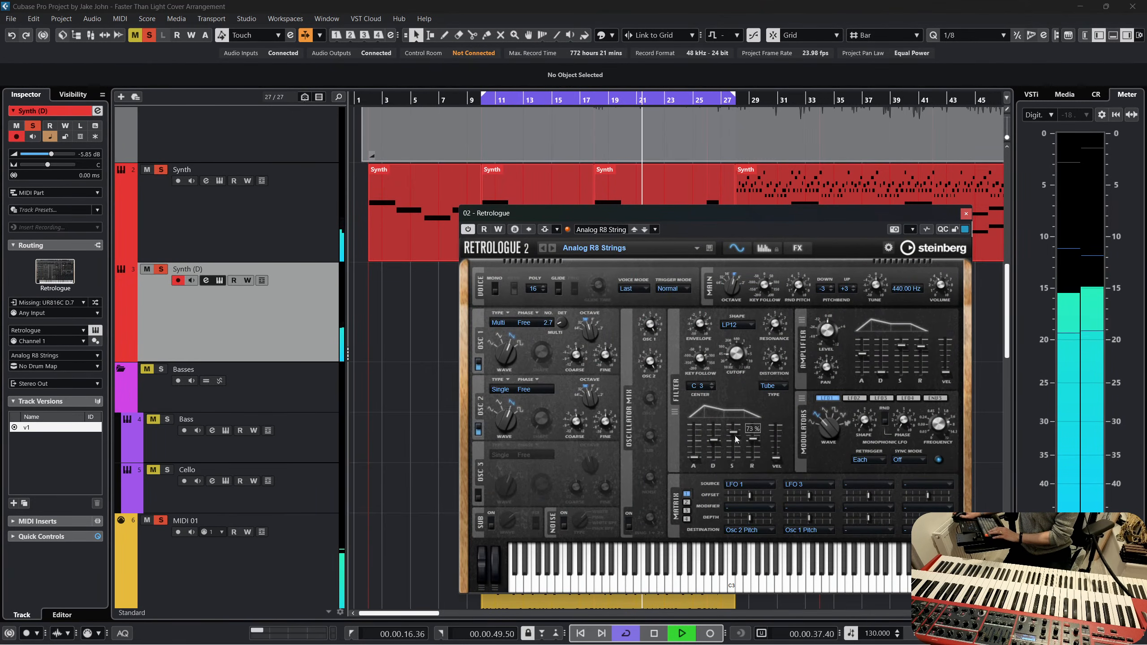
mouse_move(750, 440)
left_click_drag(751, 443, 752, 432)
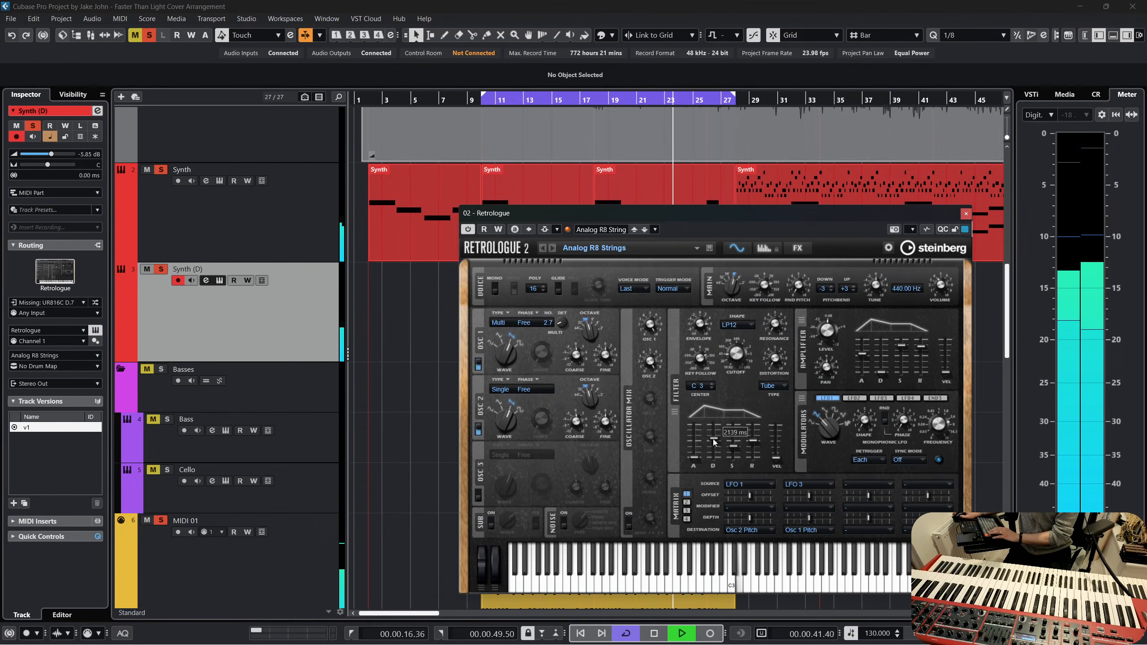
left_click_drag(715, 435, 716, 445)
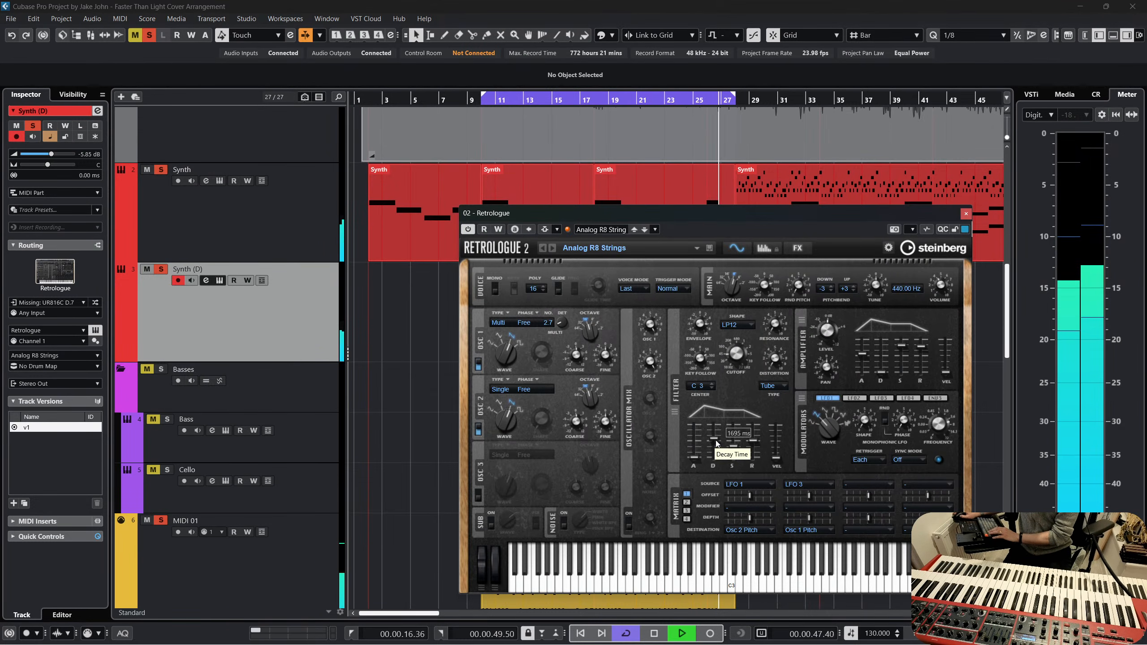
Restart the cycle from bar 10 and listen to the reshaped Synth (D) sound alongside the Synth track
key("space")
left_click(479, 100)
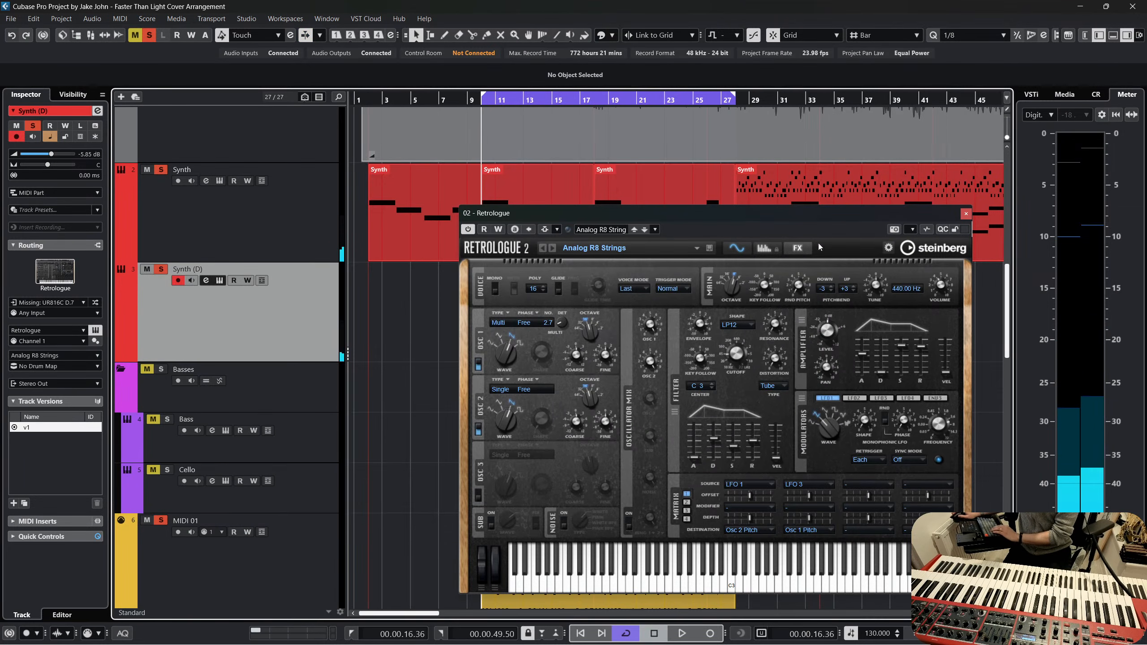
key("space")
left_click(219, 280)
left_click(162, 263)
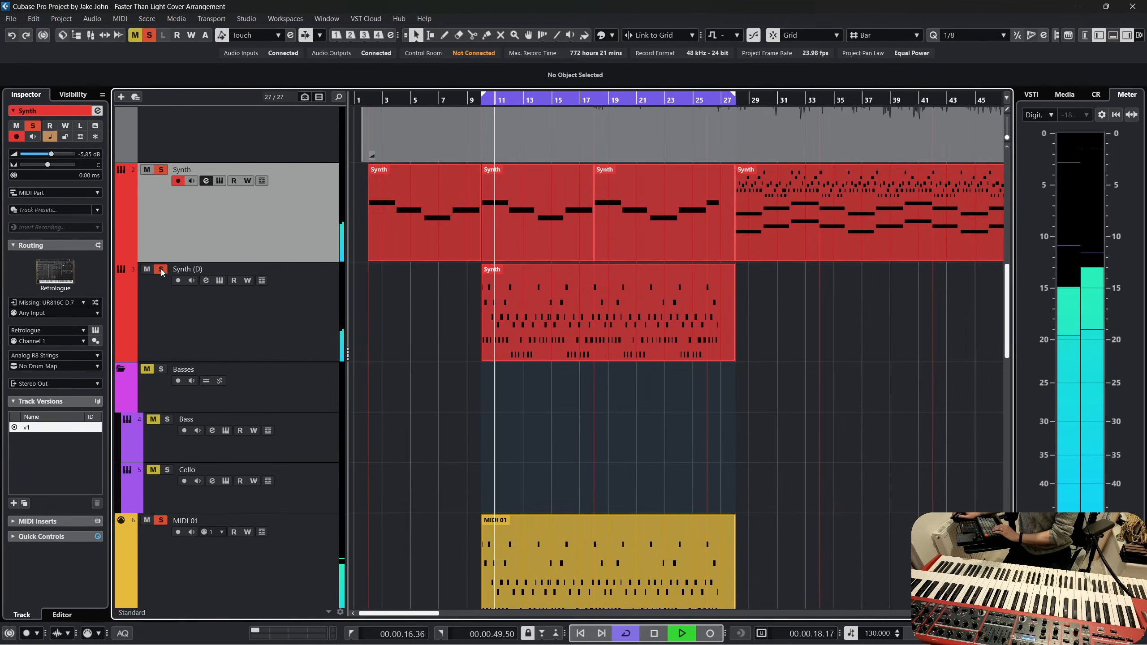
left_click(273, 309)
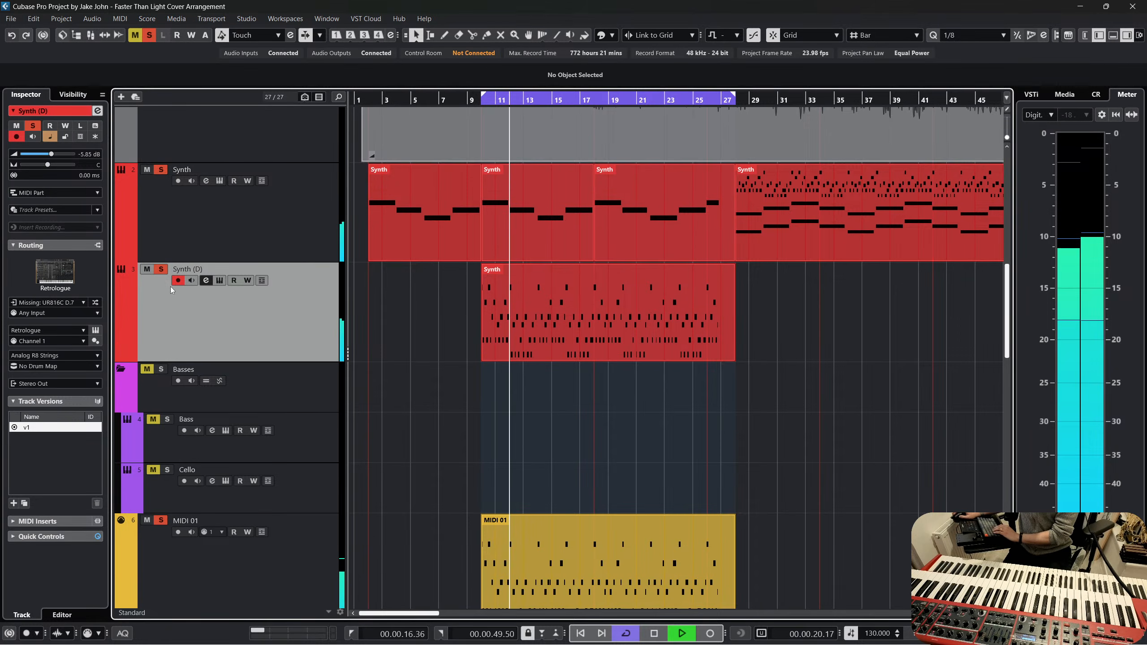
Readjust Synth (D)'s Retrologue filter envelope, including its release, with decay about 4800 ms and sustain about 44%
left_click(220, 280)
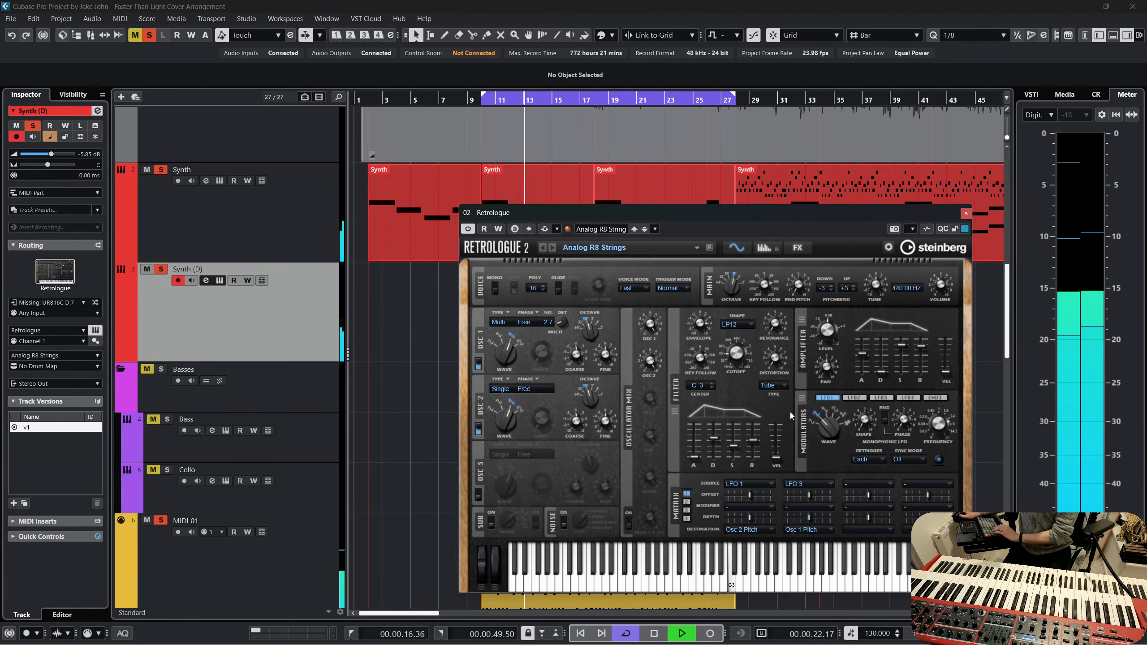
mouse_move(732, 450)
left_mouse_down()
mouse_move(740, 438)
mouse_move(740, 454)
left_mouse_up()
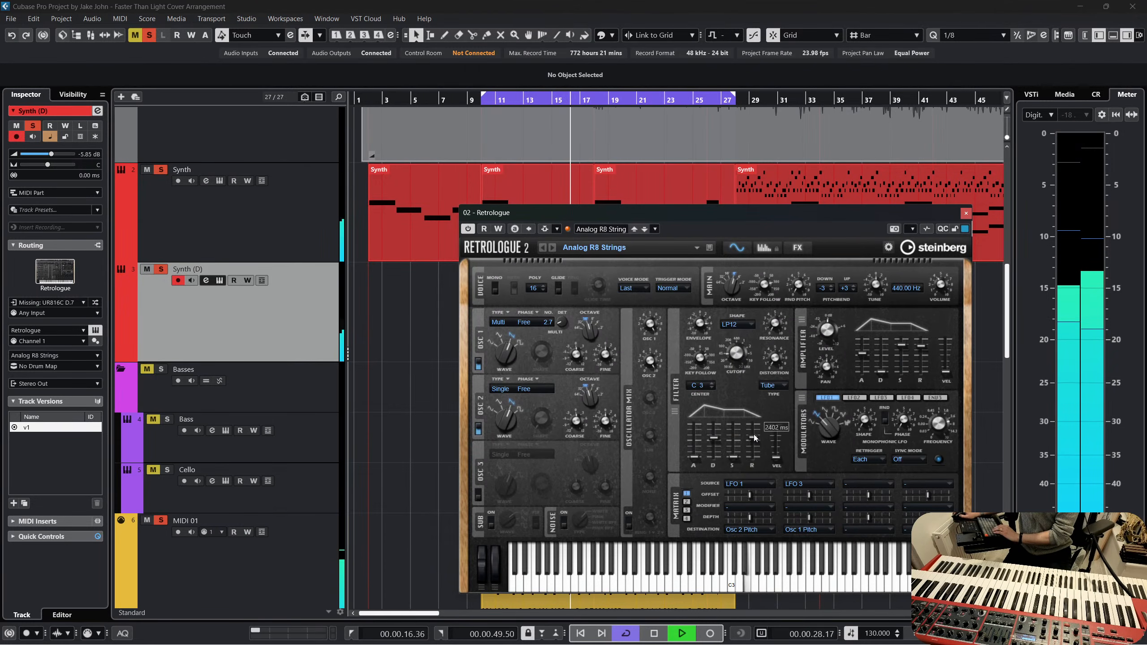
left_click_drag(756, 432, 754, 440)
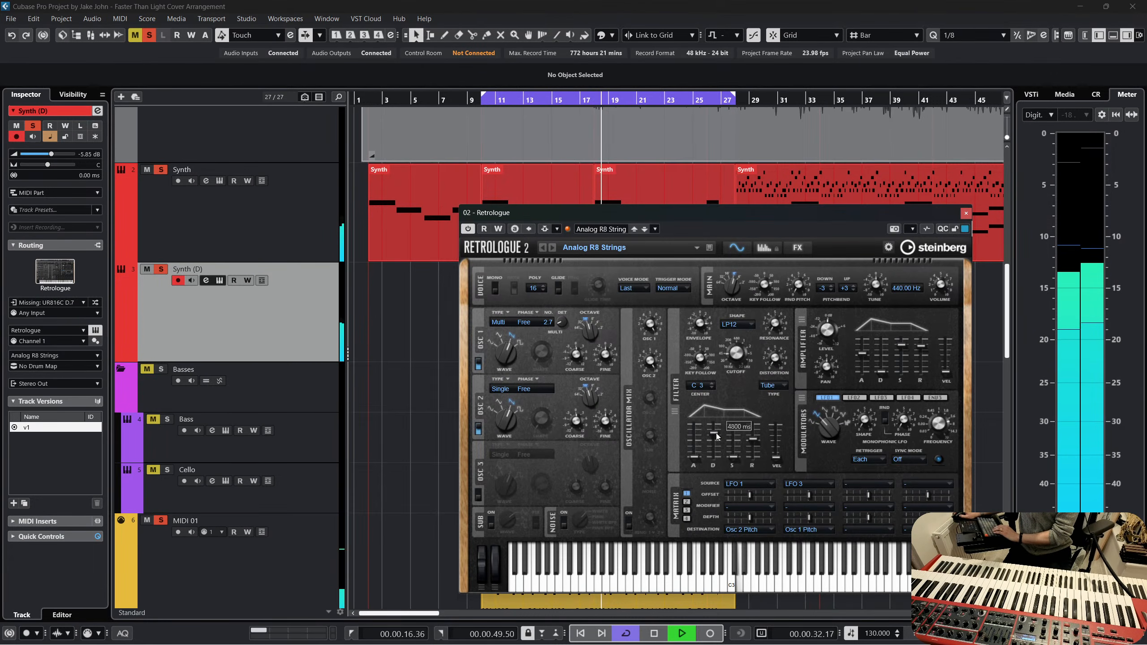
scroll(717, 435, "up", 2)
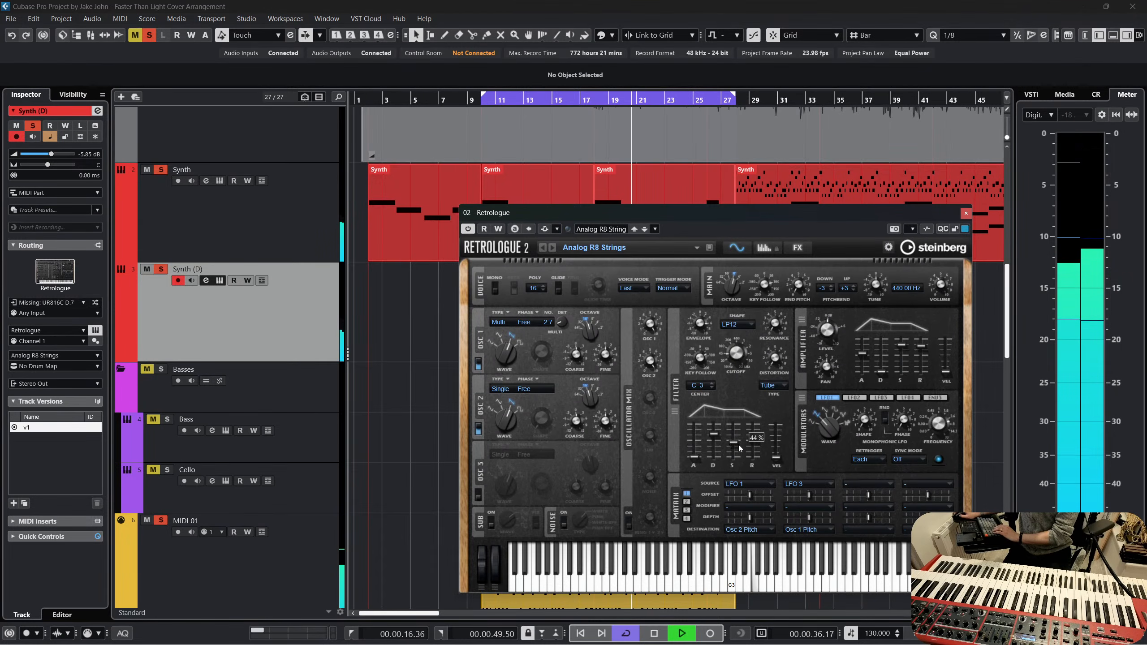
Stop playback and search the Retrologue presets for "bass" on the Synth (D) track
left_click(697, 247)
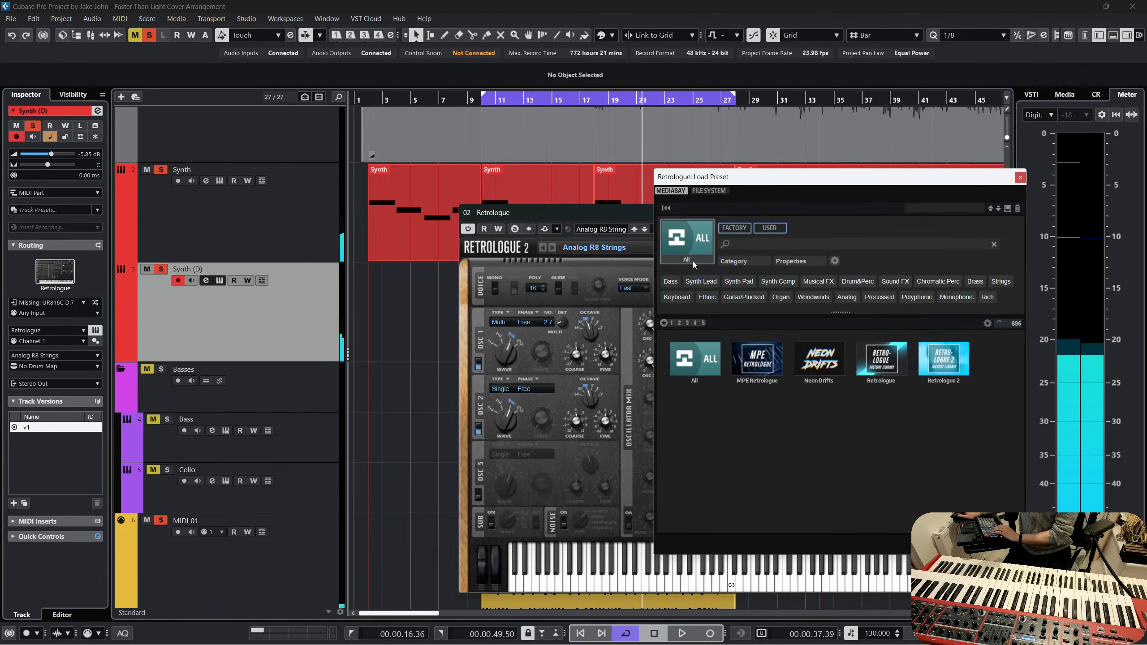
left_click(781, 245)
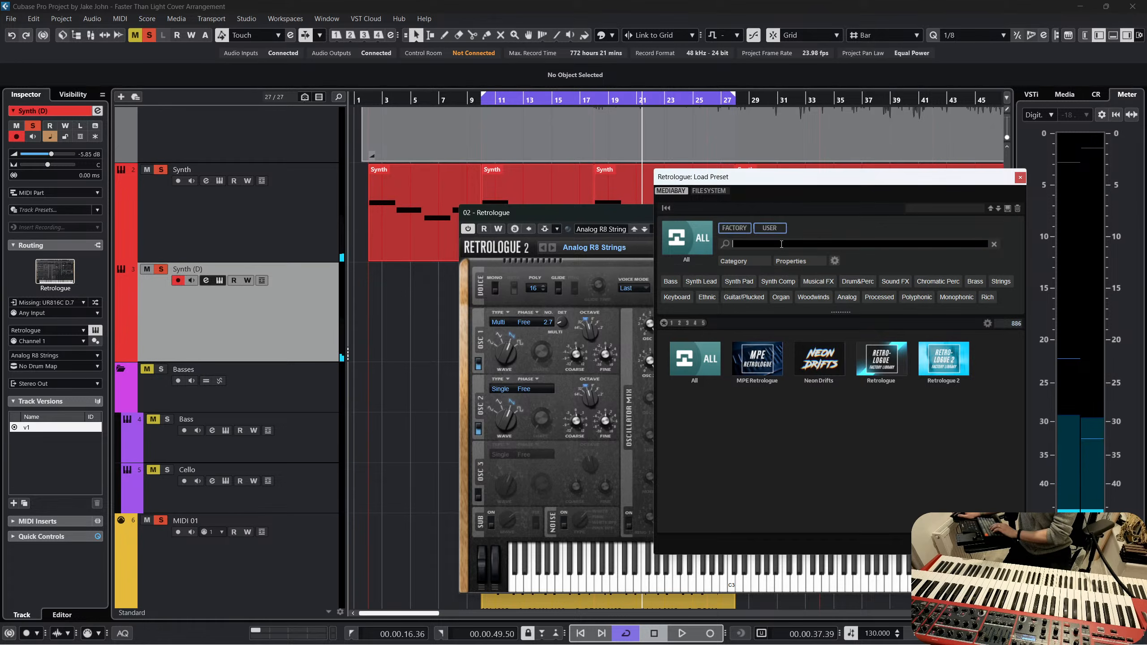
type("bass")
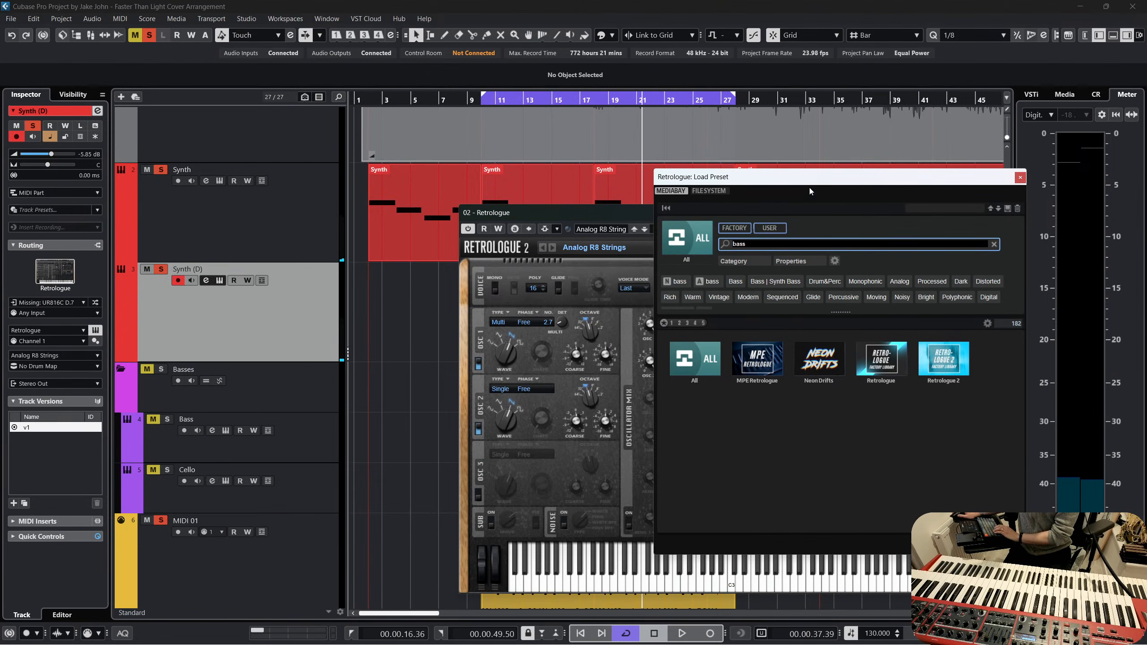
Search the Retrologue presets for "aspen" and load Aspen Leaves on the Synth (D) track
left_click_drag(809, 176, 453, 159)
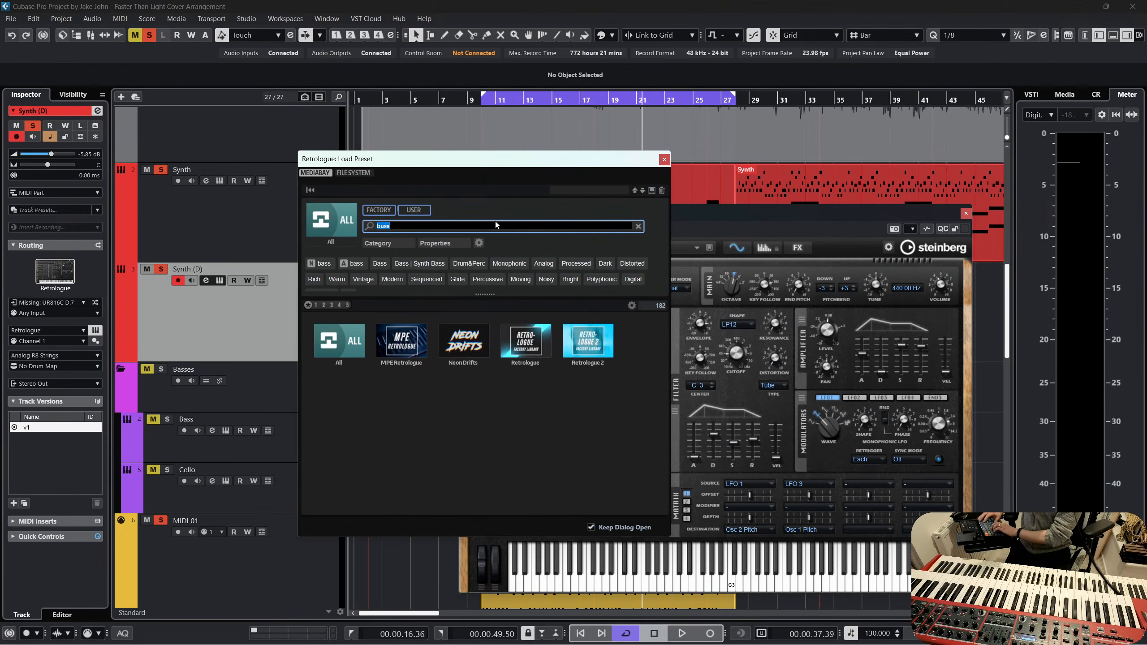
type("aspen")
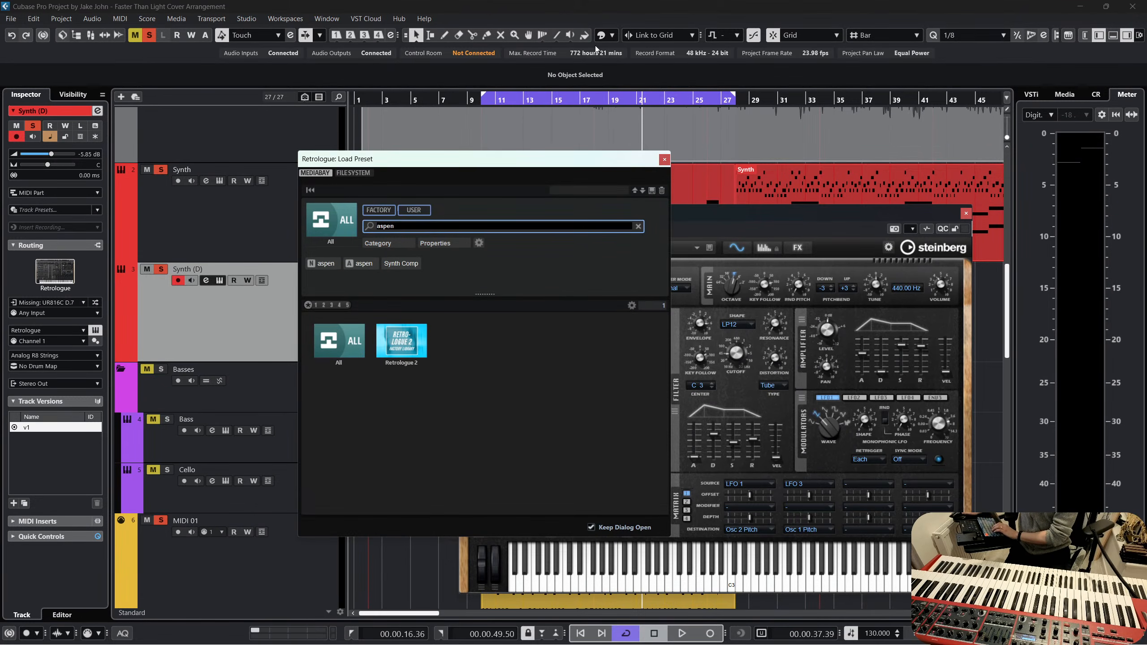
left_click(475, 435)
left_click(336, 357)
left_click(389, 333)
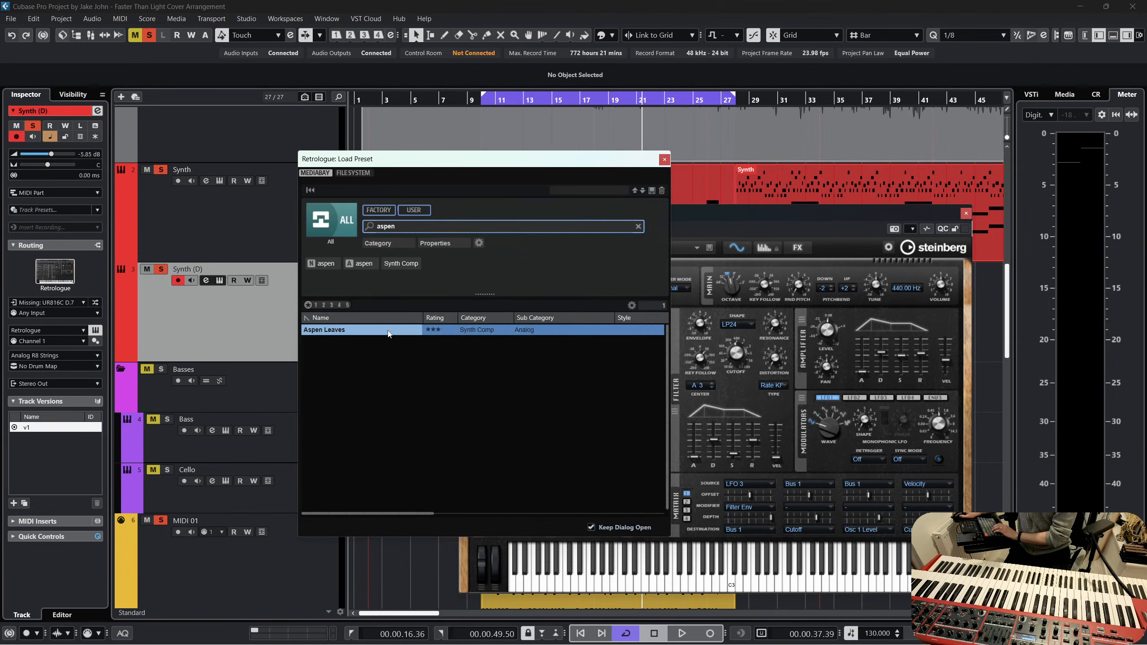
Play the cycle from bar 10, close the preset browser, and lower Retrologue's filter cutoff to about 113 Hz
left_click(470, 100)
key("space")
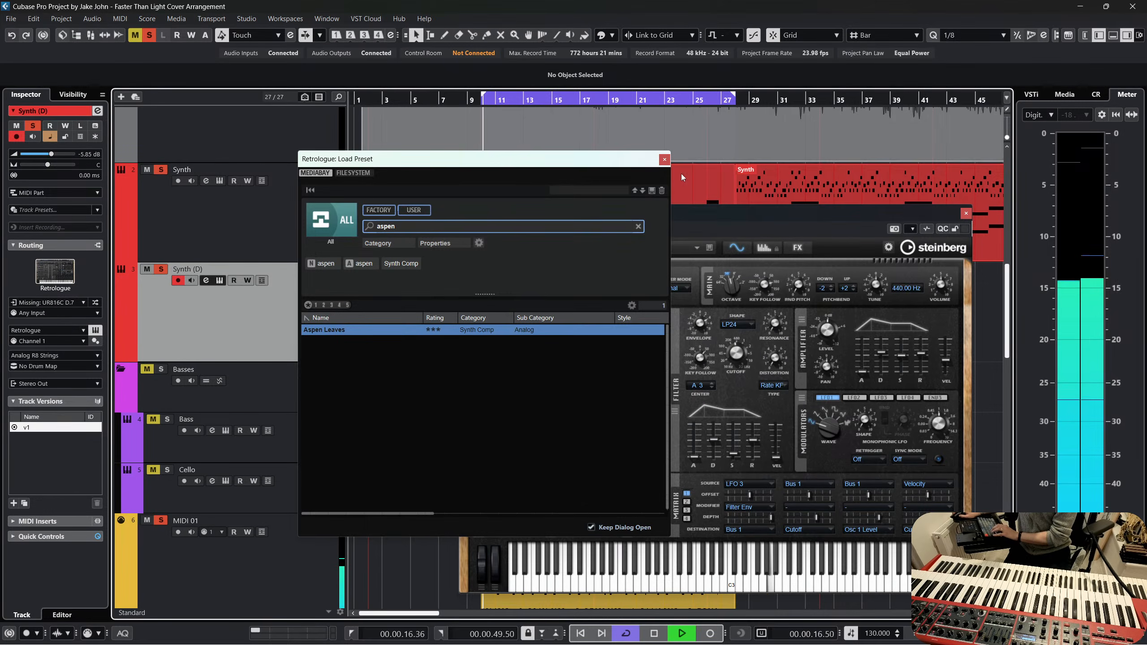
left_click(665, 159)
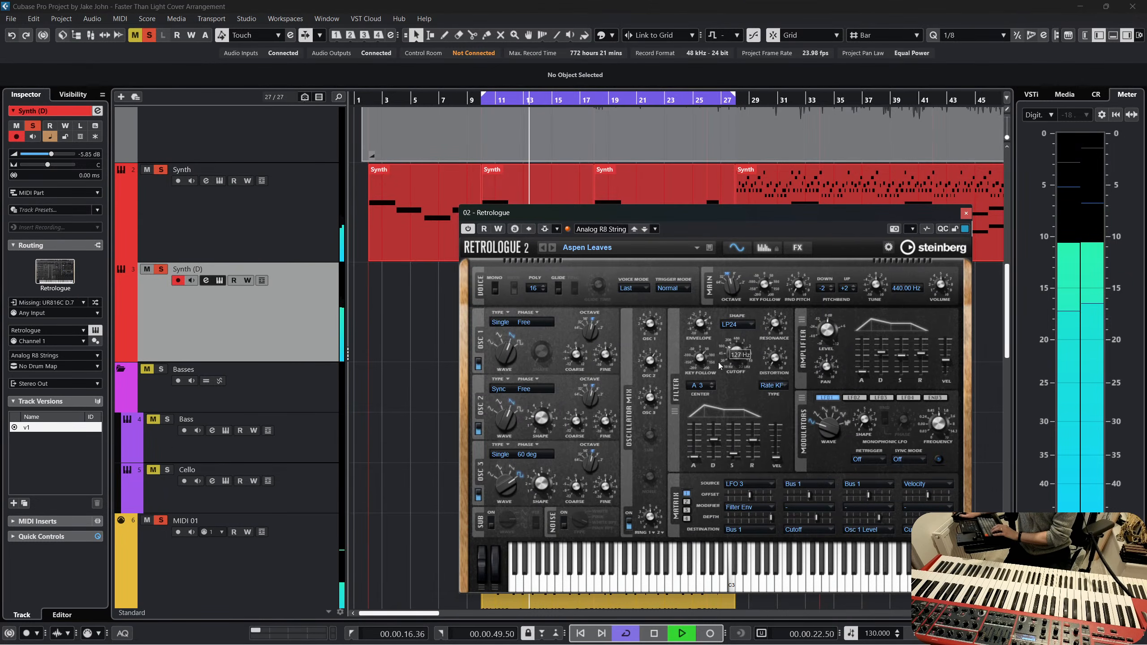
left_click_drag(715, 365, 718, 359)
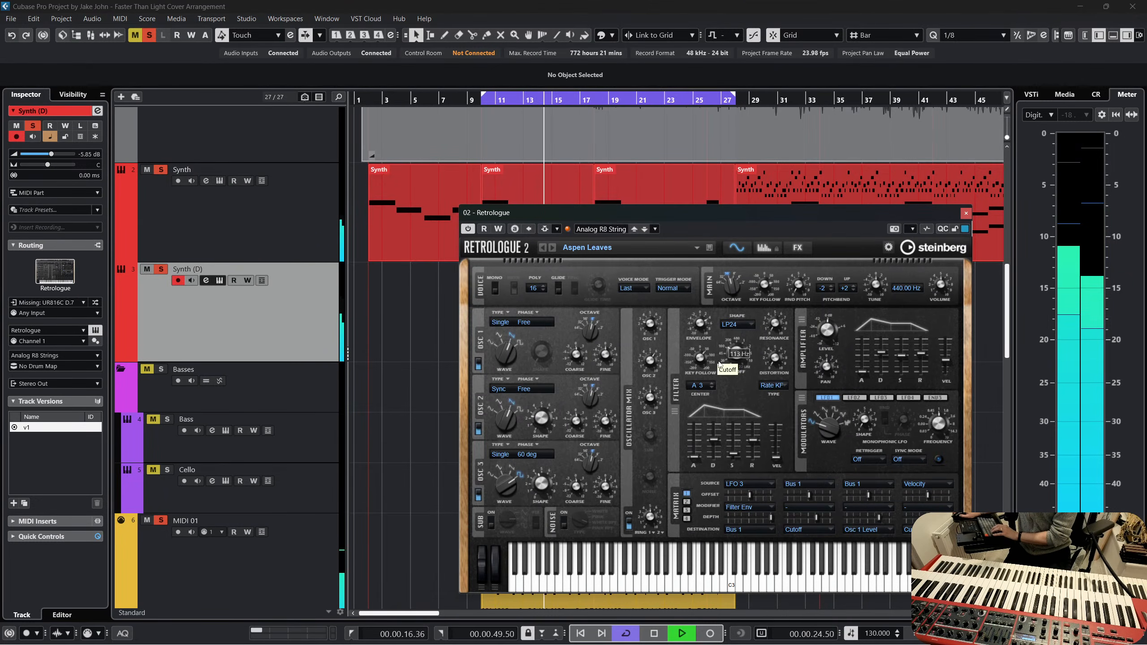
Compare the Aspen Leaves sound with Retrologue's reverb switched off and back on
left_click(796, 247)
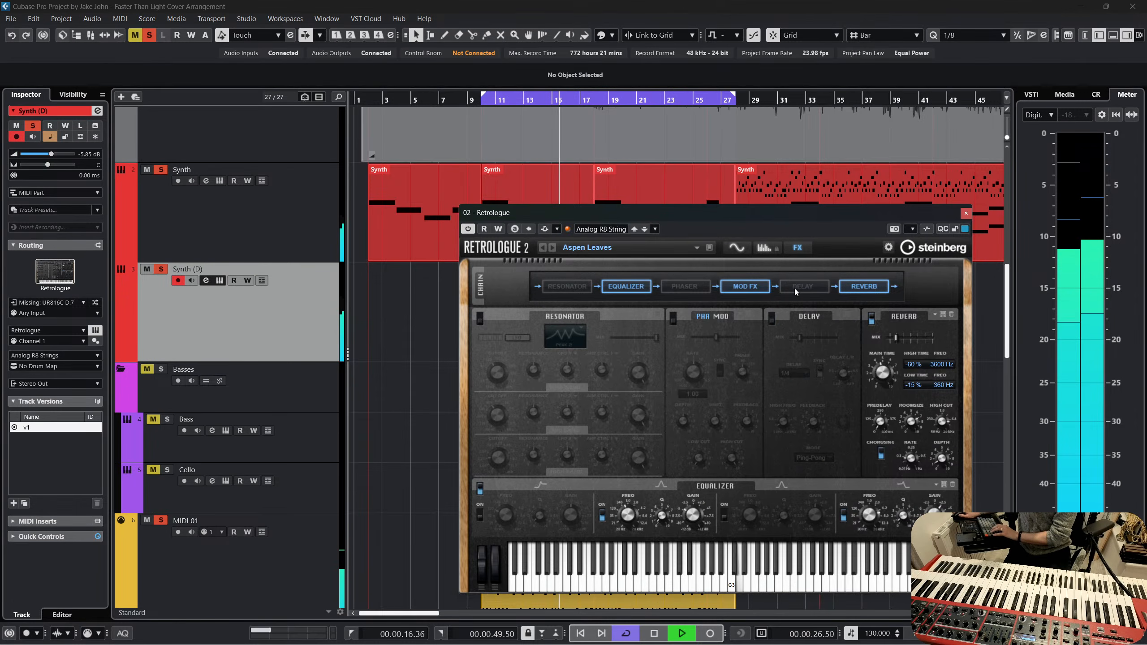
left_click(865, 289)
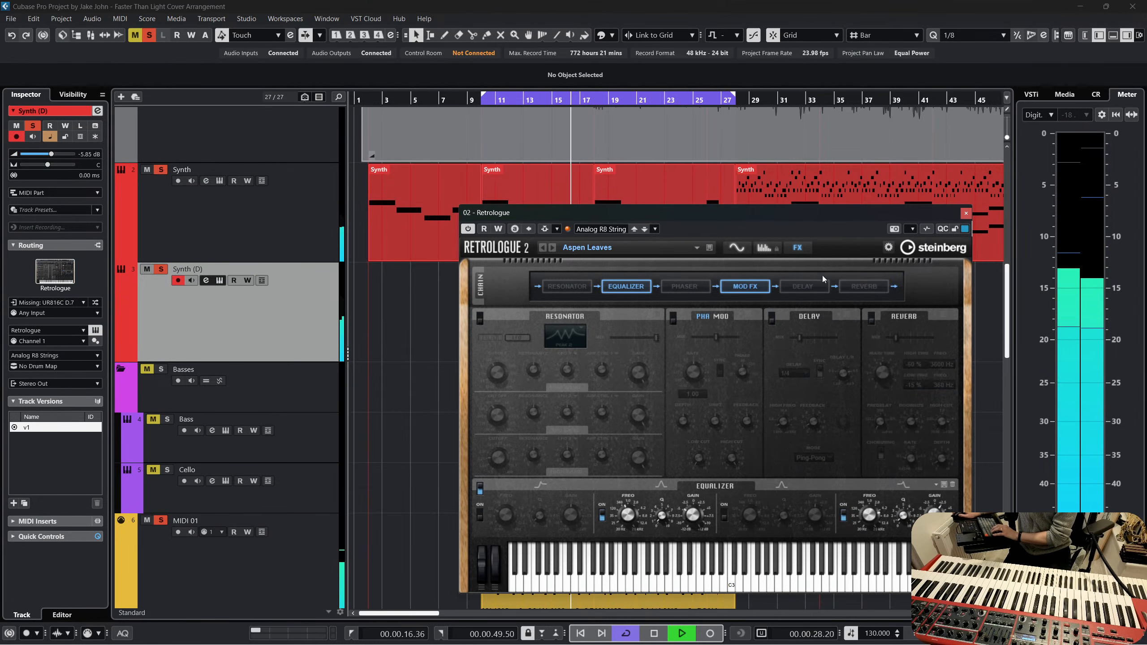
left_click(859, 287)
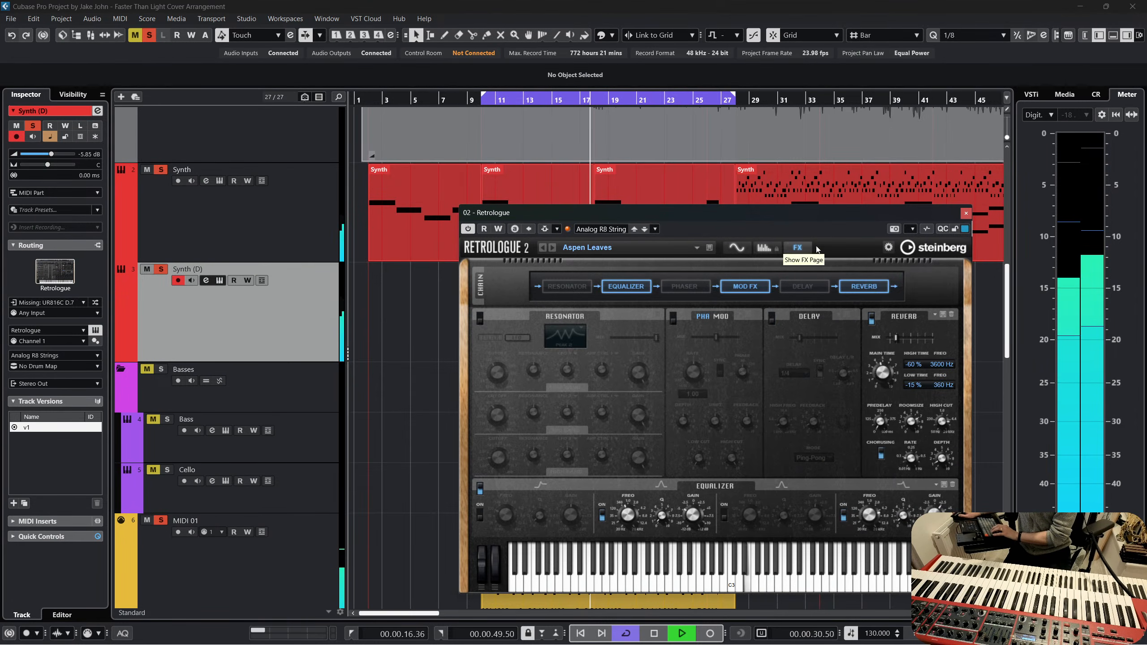
Cut Synth (D)'s high EQ band by 14.2 dB at about 2097 Hz and bypass its Frequency insert
left_click(205, 280)
left_click(202, 281)
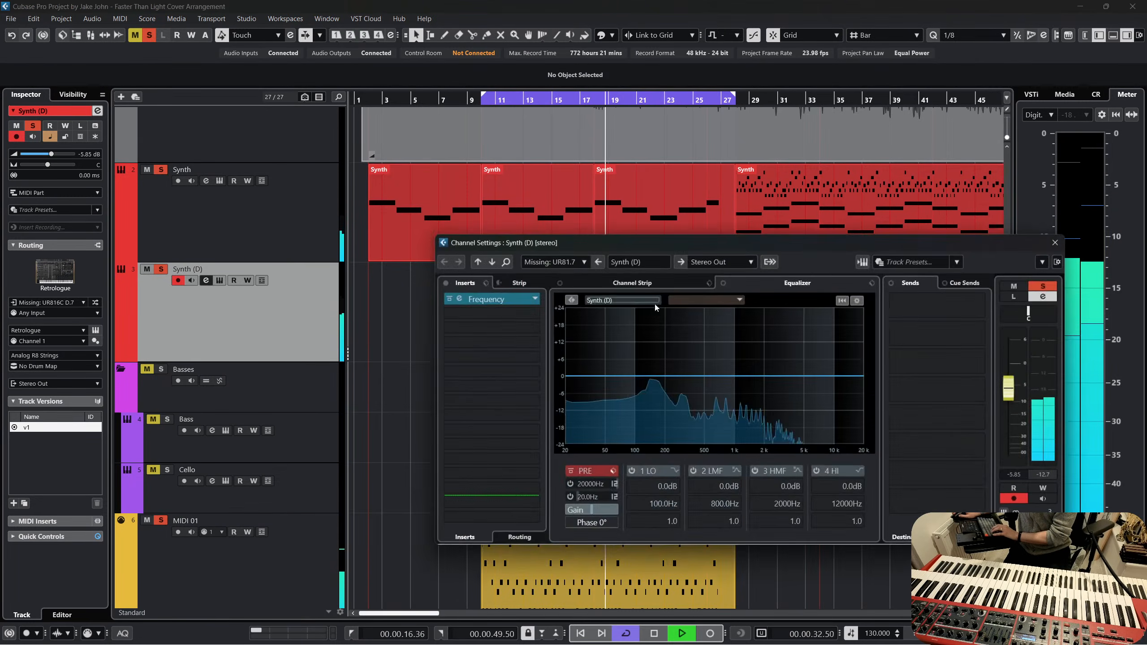
left_click_drag(858, 375, 766, 416)
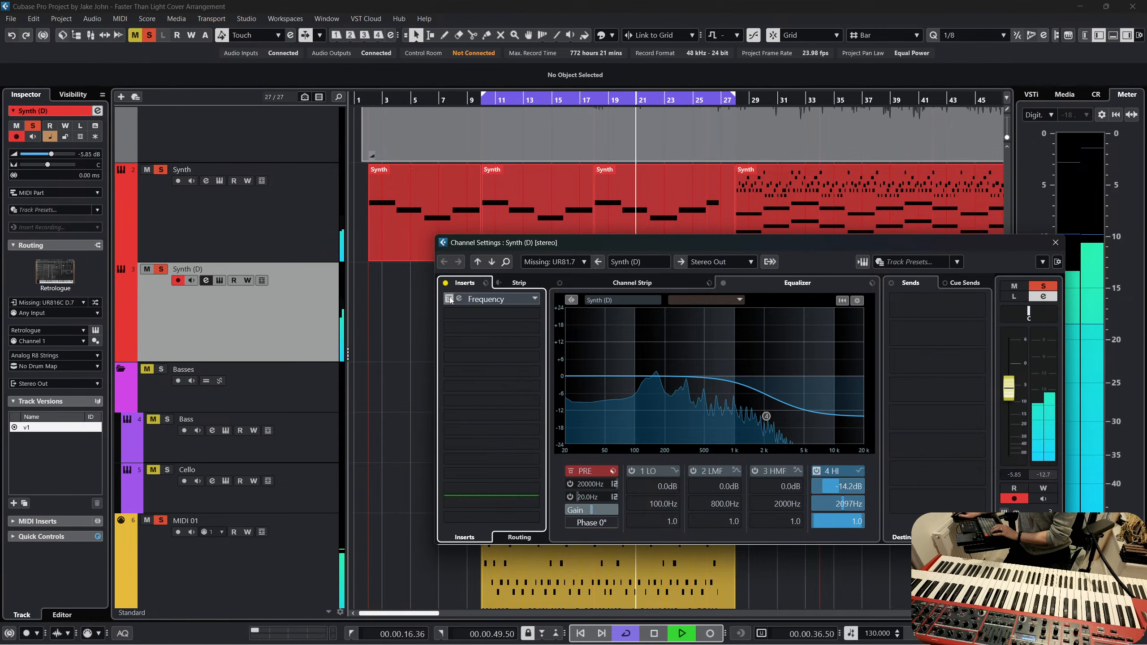
Bypass the multiband compressor insert on the Backing track and close its channel settings
scroll(287, 259, "up", 5)
scroll(286, 259, "up", 3)
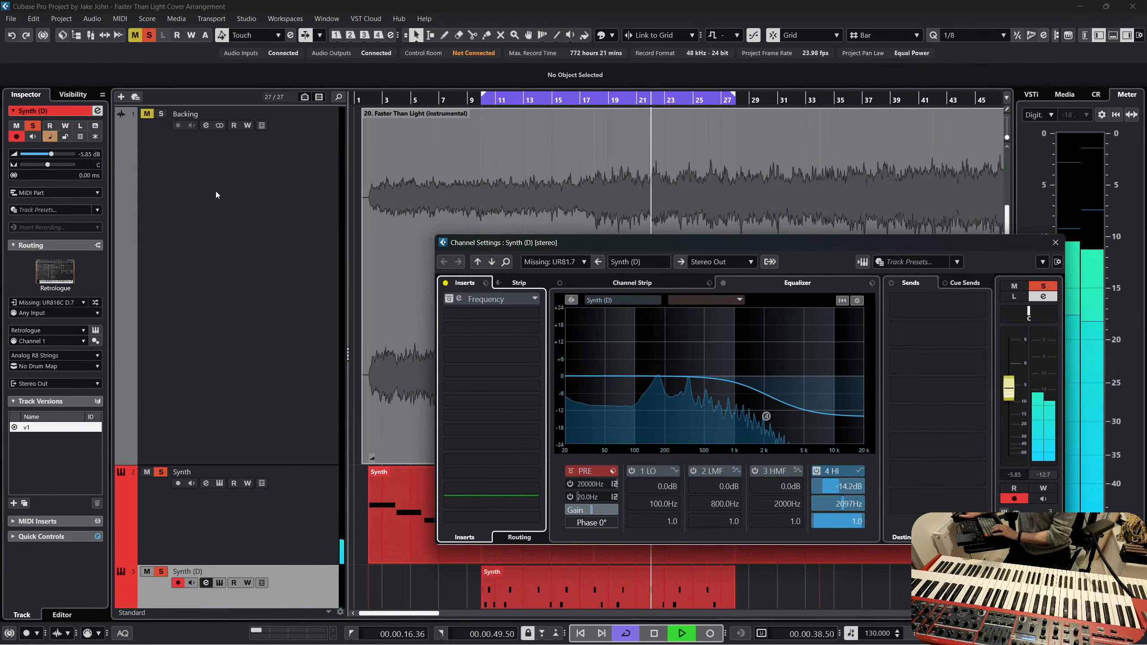
left_click(206, 125)
left_click(449, 298)
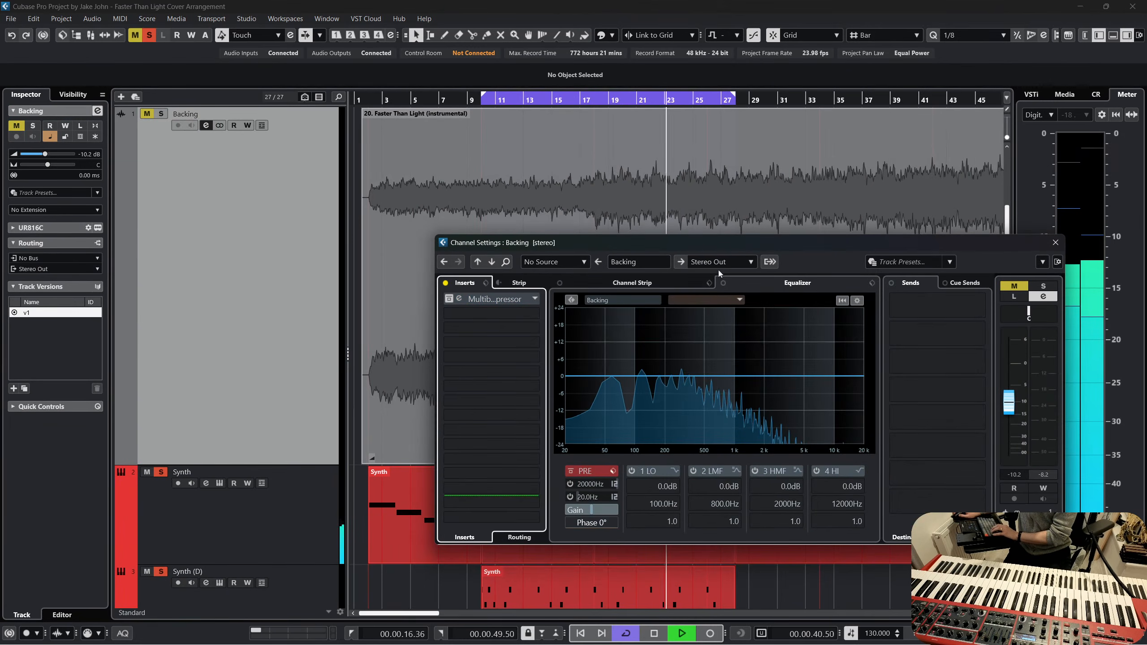
left_click(1055, 243)
Stop playback and return to the Synth (D) track
scroll(393, 373, "down", 8)
key("space")
scroll(283, 268, "up", 2)
left_click(258, 301)
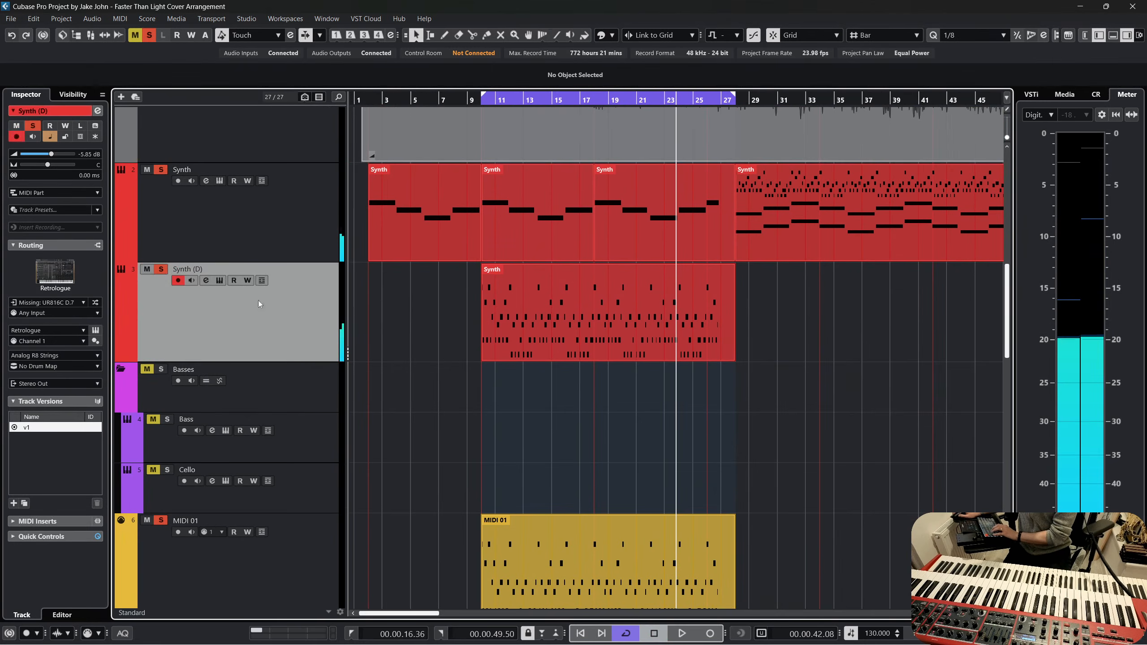
left_click(89, 333)
left_click(94, 333)
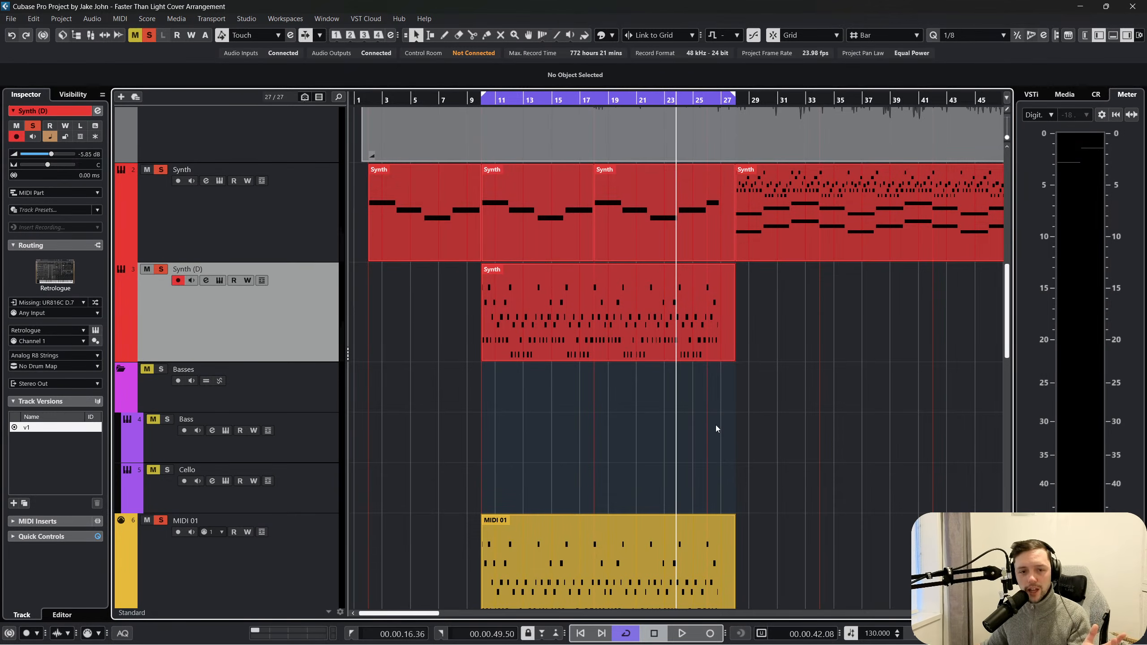
Shorten the arpeggio part on Synth (D) to end at bar 27 and duplicate it directly after itself
scroll(710, 440, "up", 6)
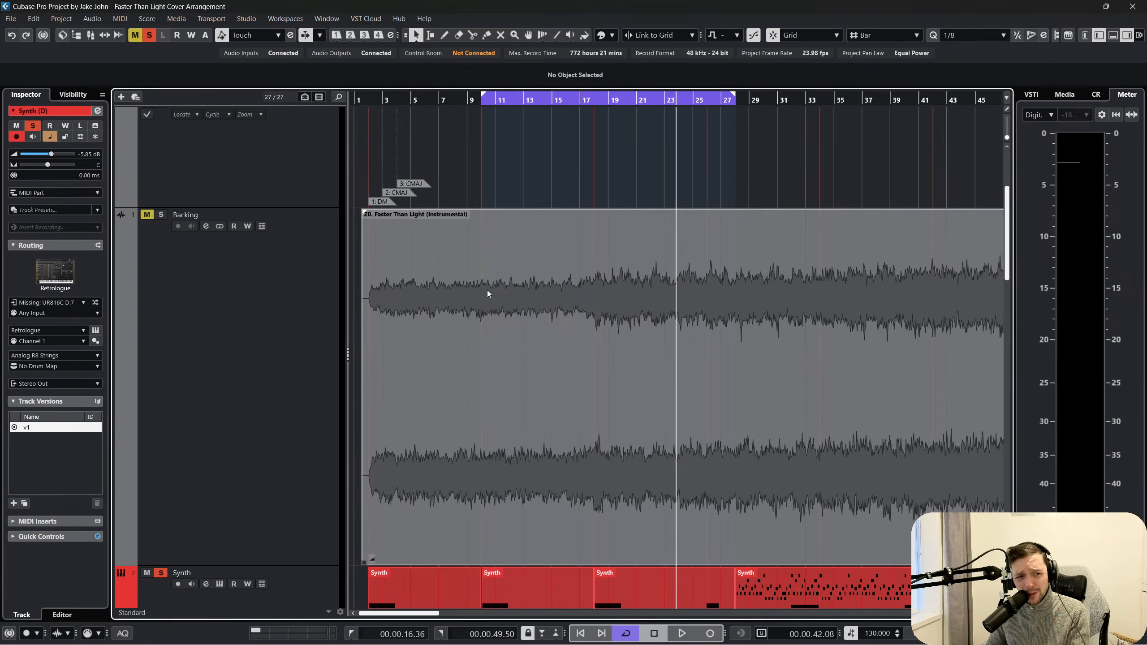
scroll(546, 244, "down", 7)
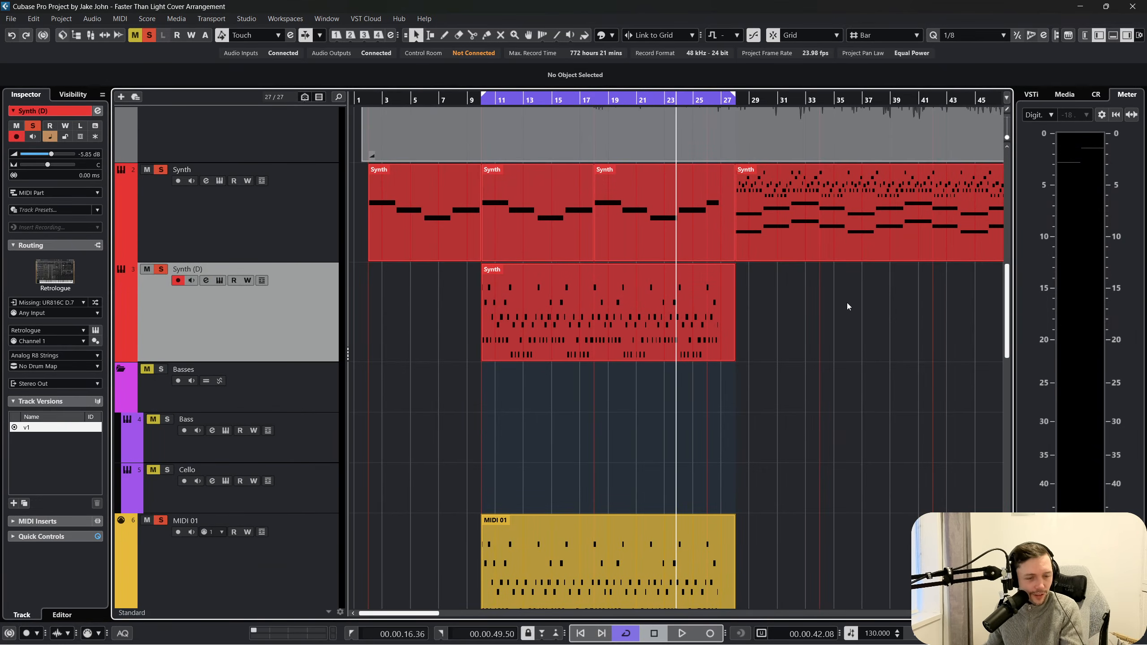
scroll(853, 289, "down", 2)
left_click_drag(831, 285, 572, 220)
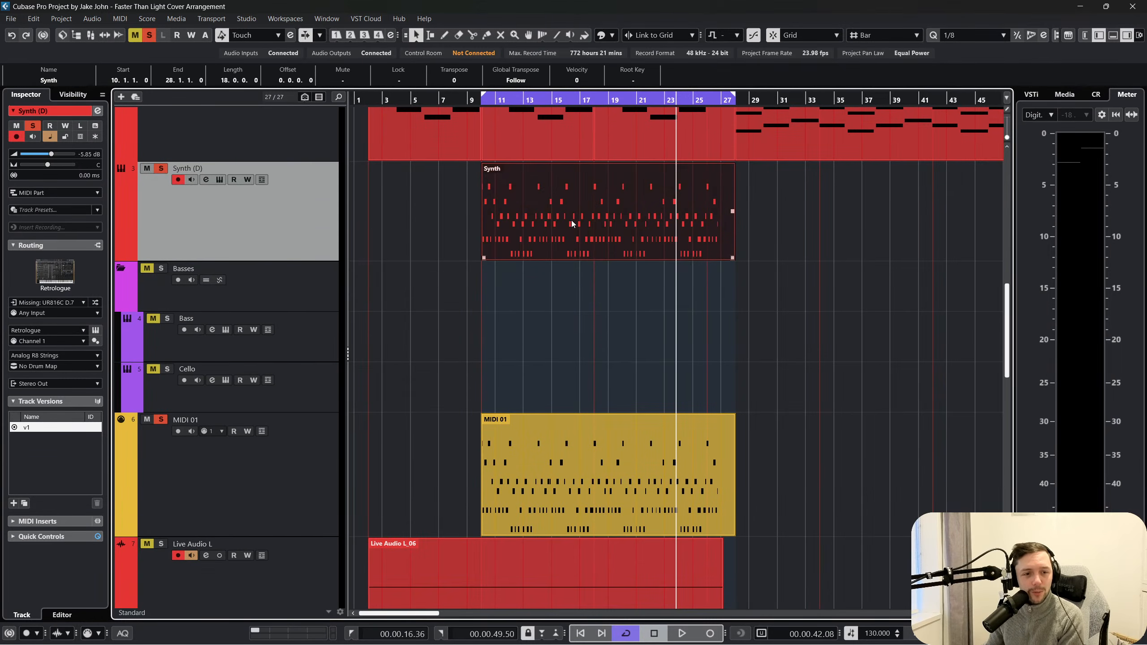
scroll(551, 208, "right", 2)
scroll(564, 308, "left", 3)
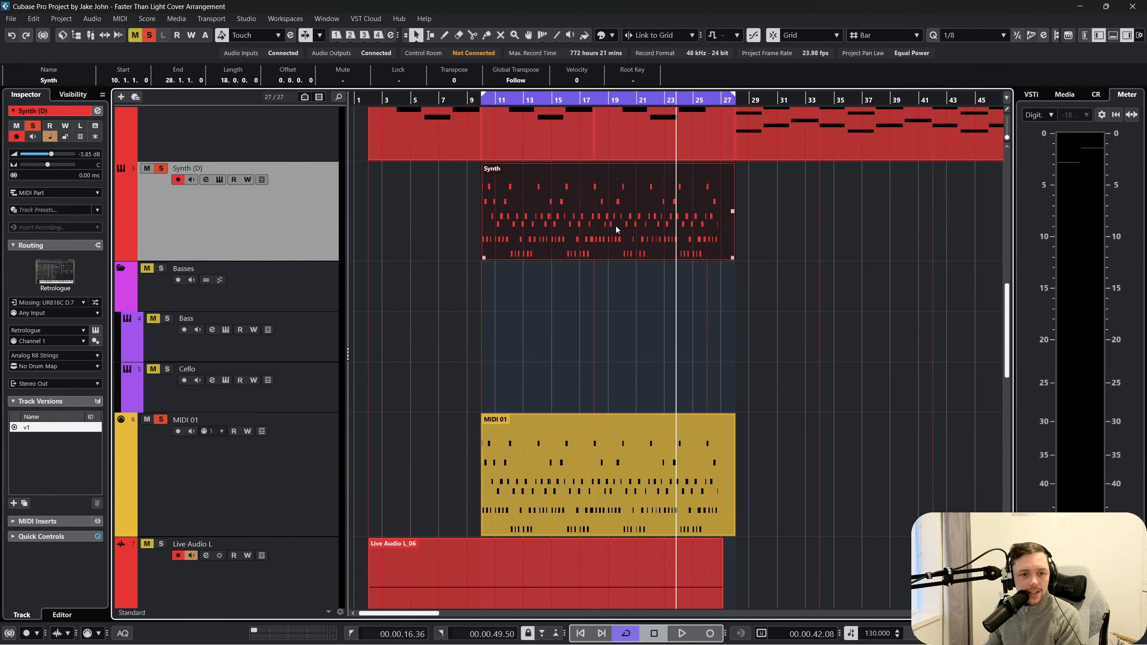
left_click_drag(732, 258, 719, 258)
key("ctrl+d")
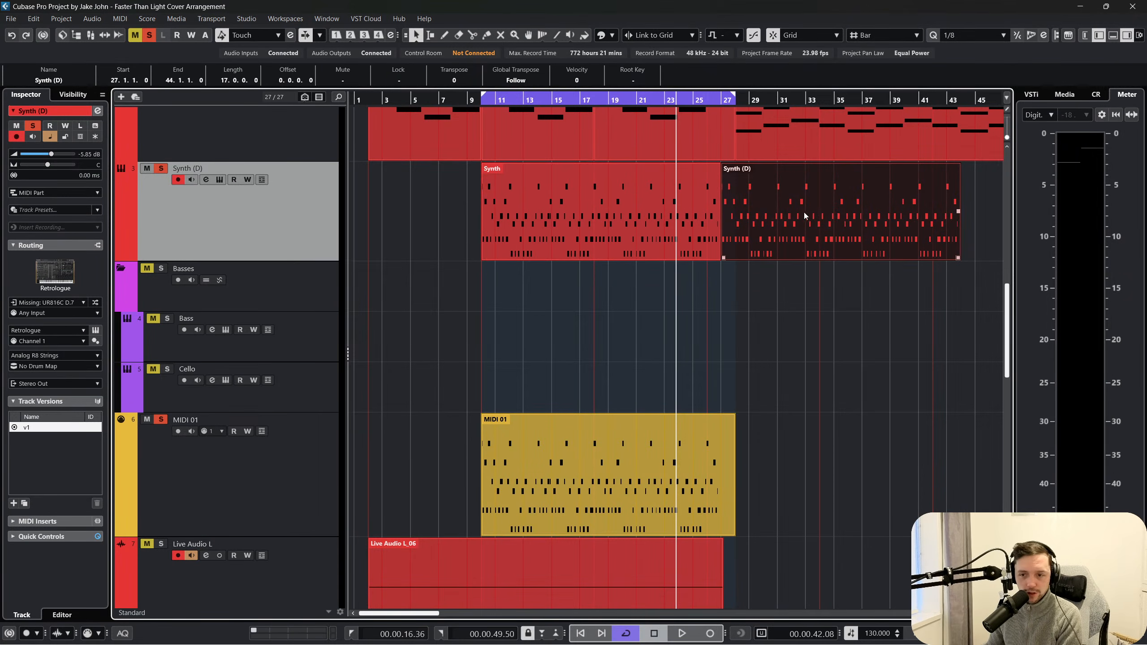
Copy the Synth (D) arpeggio part to the Flute Stacc track at bar 10, with that track unmuted and soloed
left_click(611, 205)
scroll(610, 239, "down", 10)
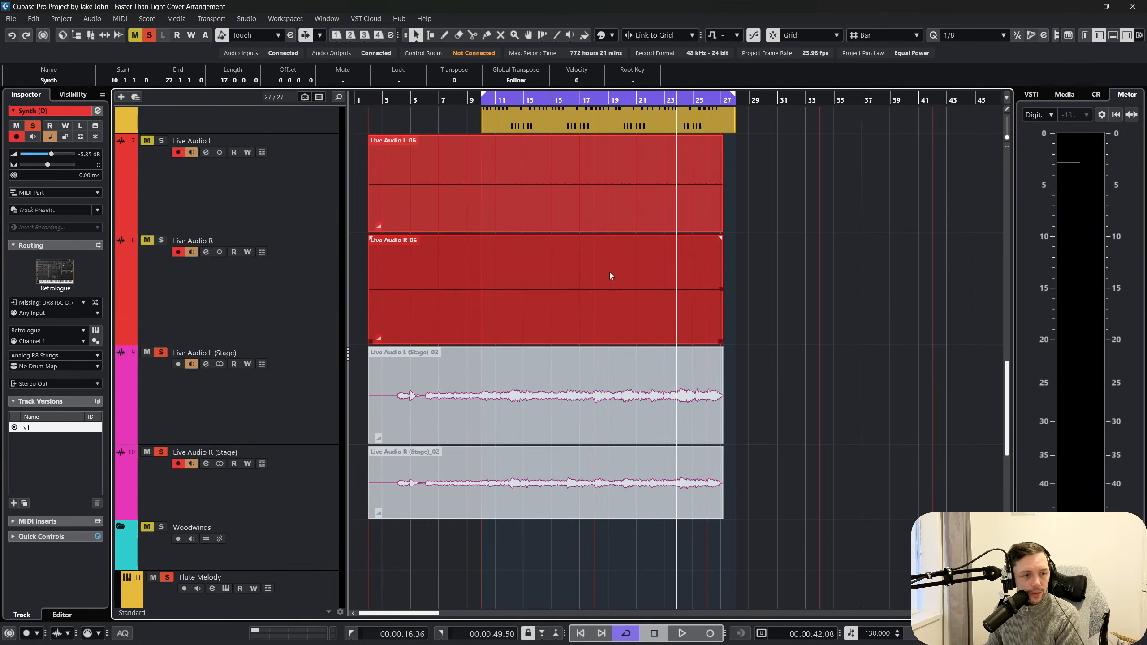
left_click_drag(348, 339, 345, 340)
left_click(286, 337)
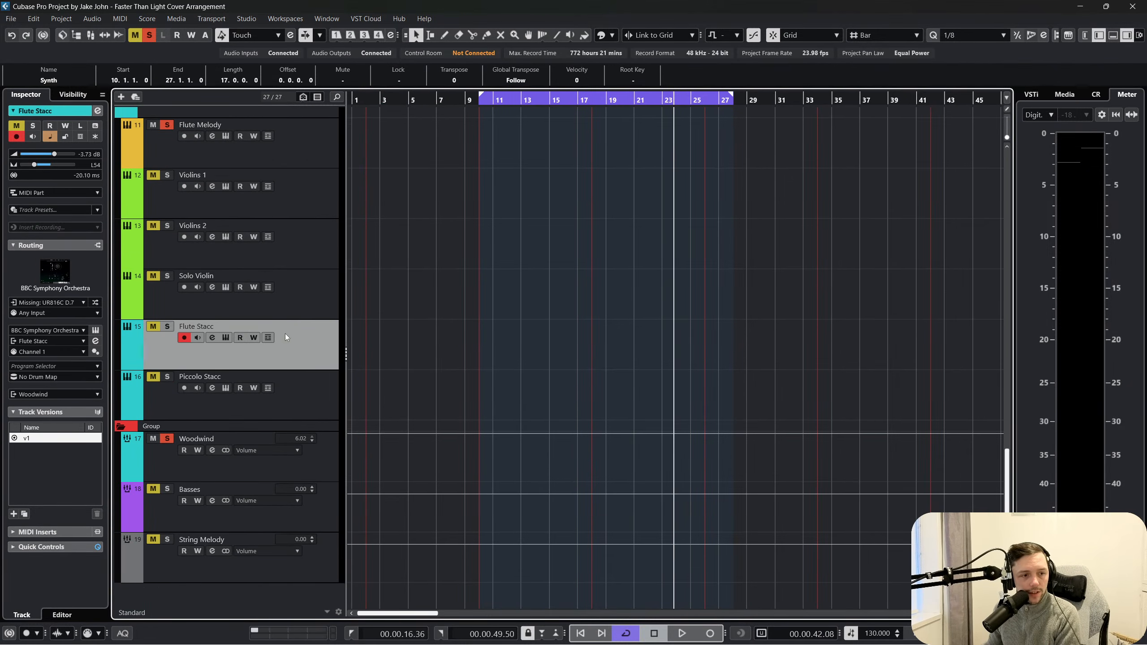
left_click(154, 326)
left_click(167, 326)
left_click(479, 102)
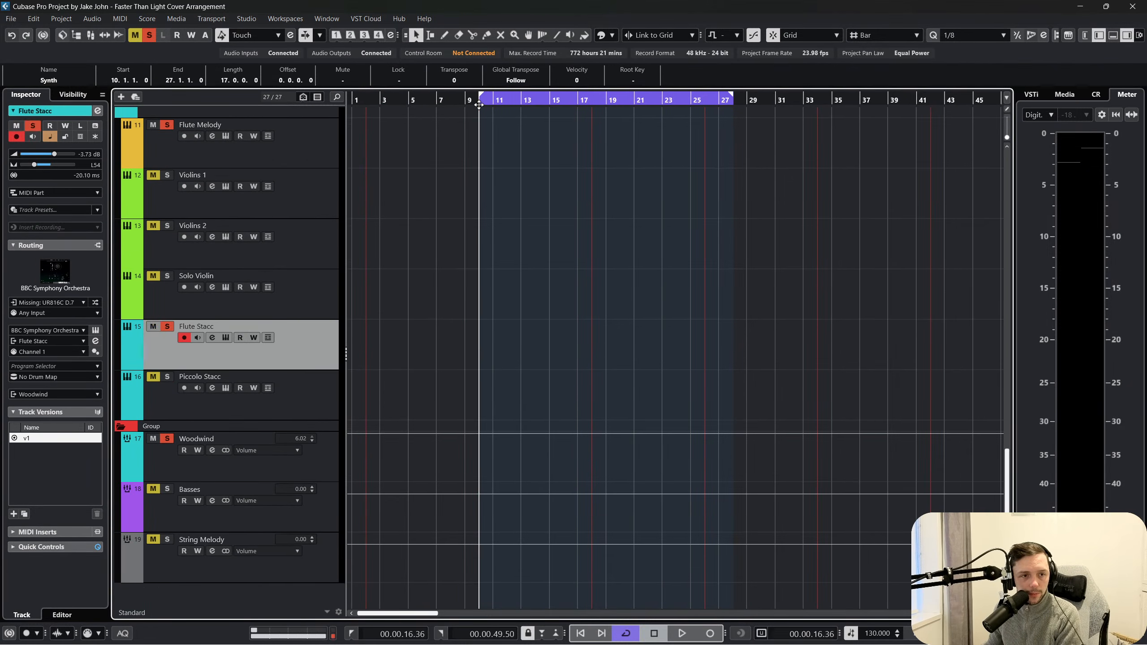
key("ctrl+v")
Locate the Extra Synth marker at bar 18 and move the Flute Stacc part to start there
scroll(651, 230, "up", 10)
scroll(760, 246, "up", 6)
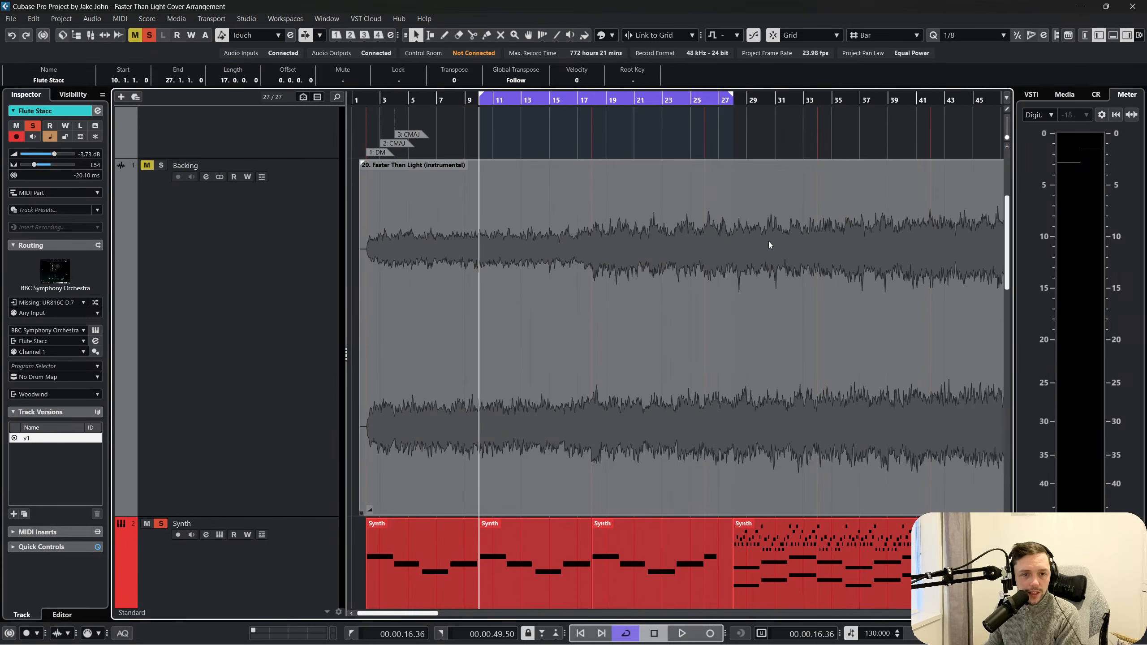
left_click_drag(413, 102, 585, 106)
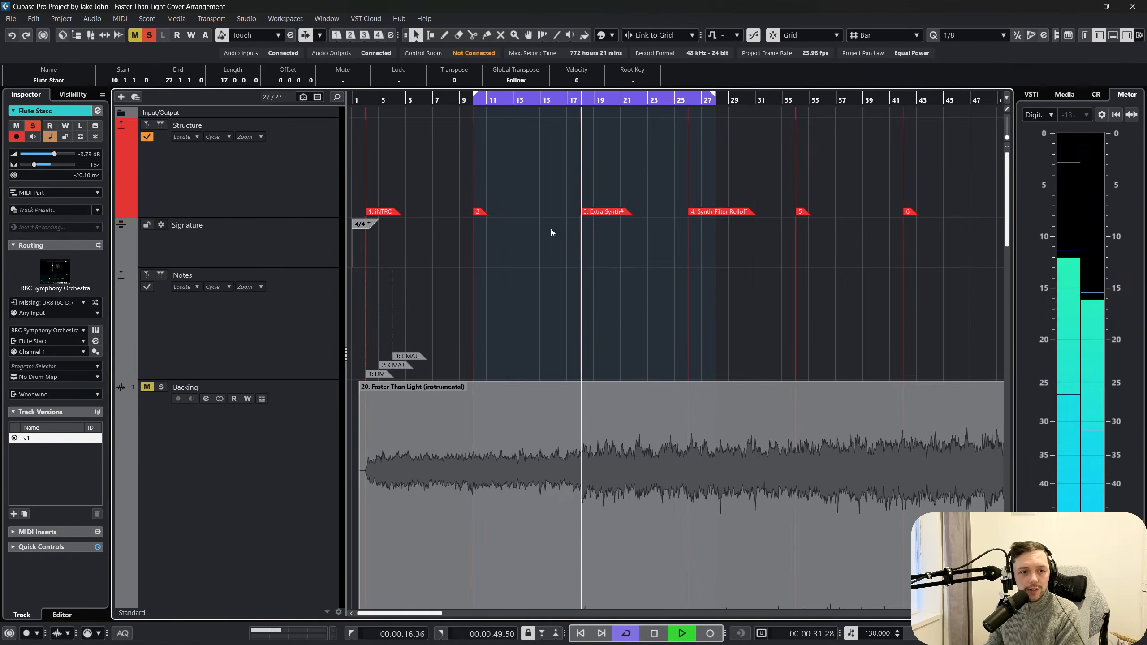
scroll(601, 313, "down", 10)
scroll(613, 334, "down", 4)
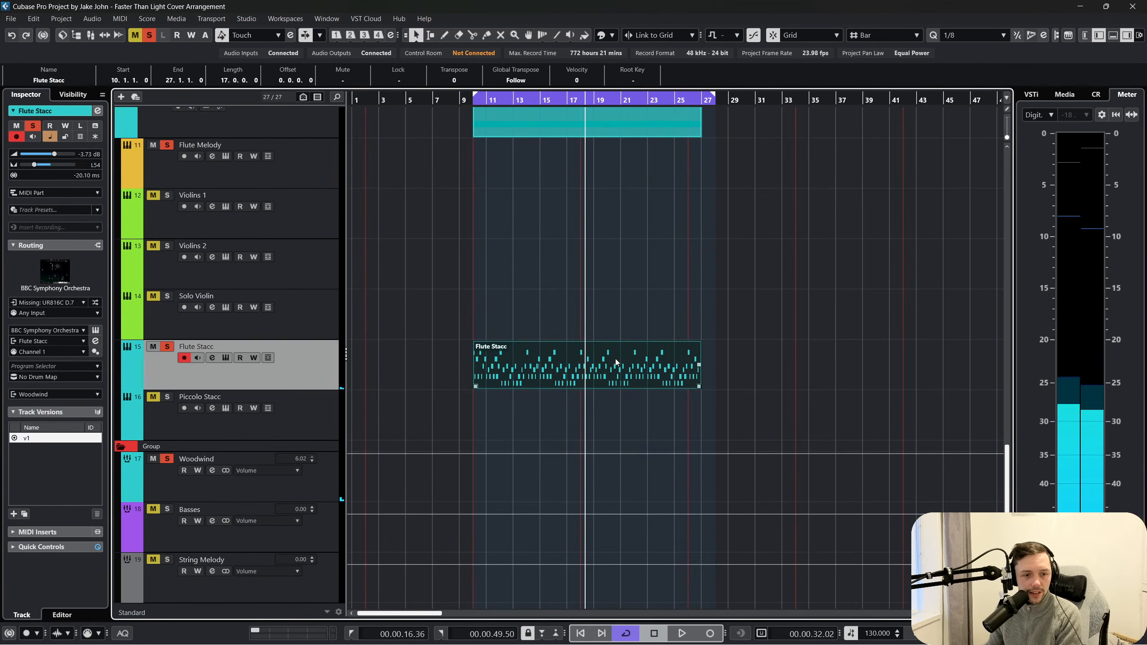
left_click_drag(615, 359, 726, 372)
Play from just before bar 18, mute and unsolo Synth (D), and keep MIDI 01 soloed alongside the flute
scroll(573, 119, "up", 5)
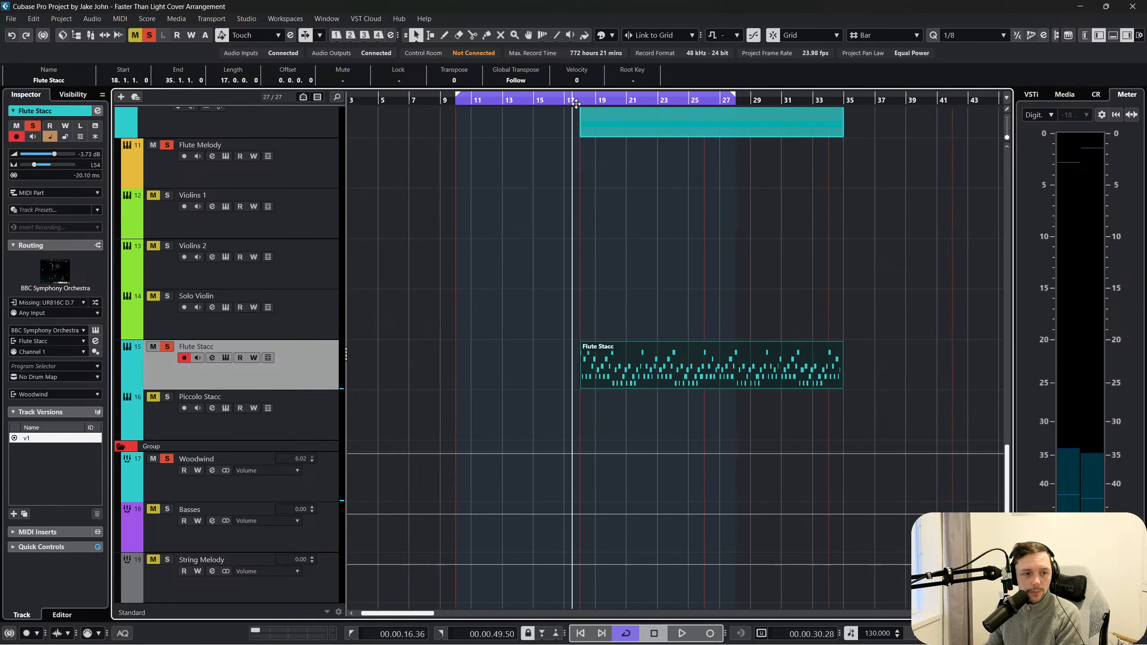
key("space")
scroll(155, 397, "up", 8)
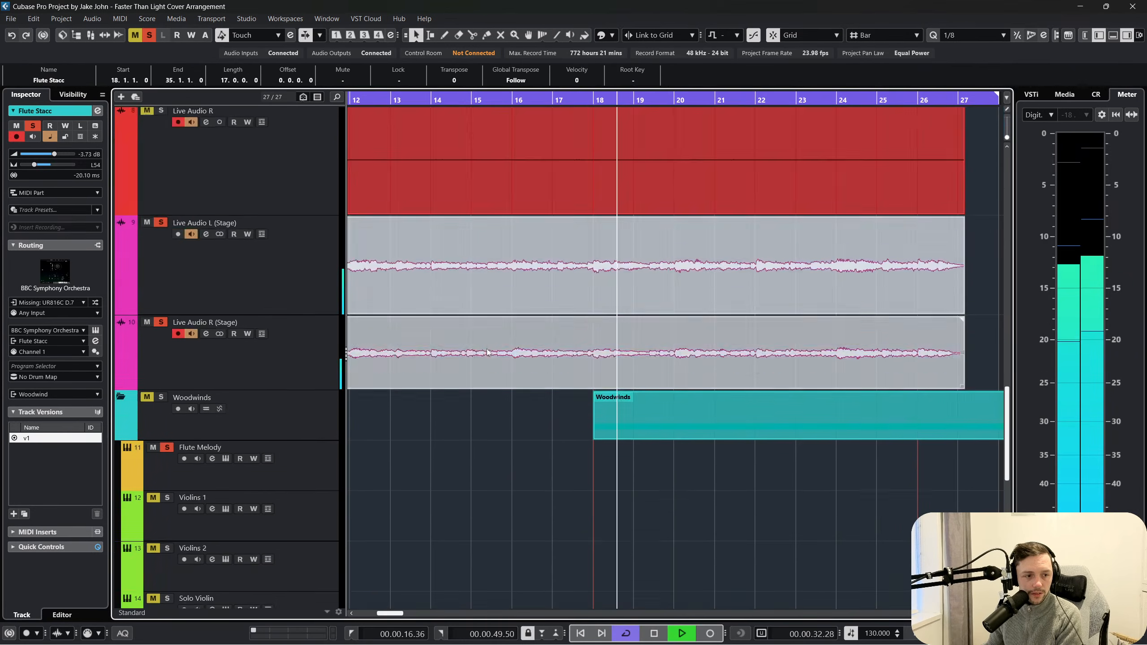
scroll(150, 181, "up", 2)
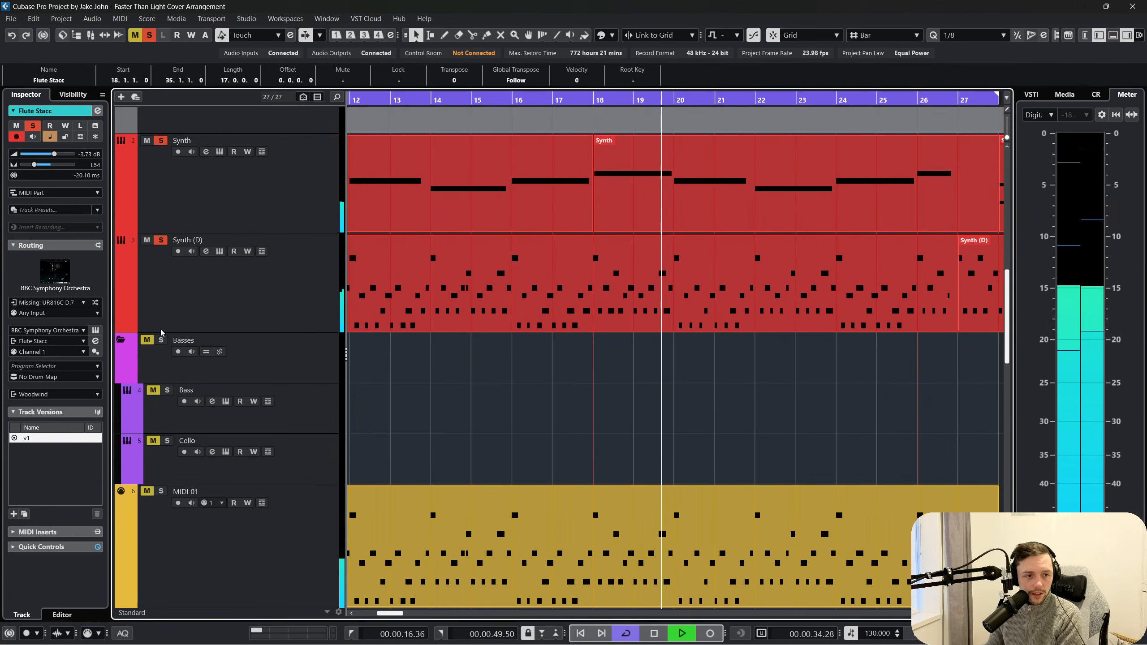
scroll(152, 180, "down", 2)
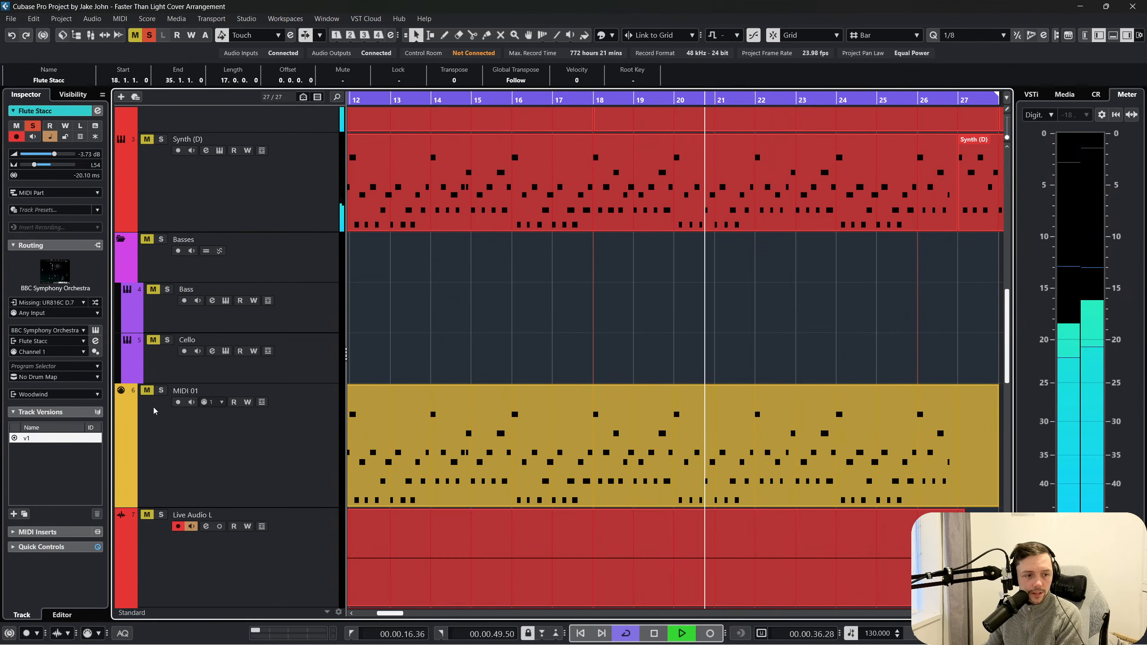
left_click(161, 389)
Open the Flute Stacc part for note editing, stop playback, and enlarge the note area above the velocity lane
scroll(585, 399, "down", 9)
scroll(552, 343, "down", 8)
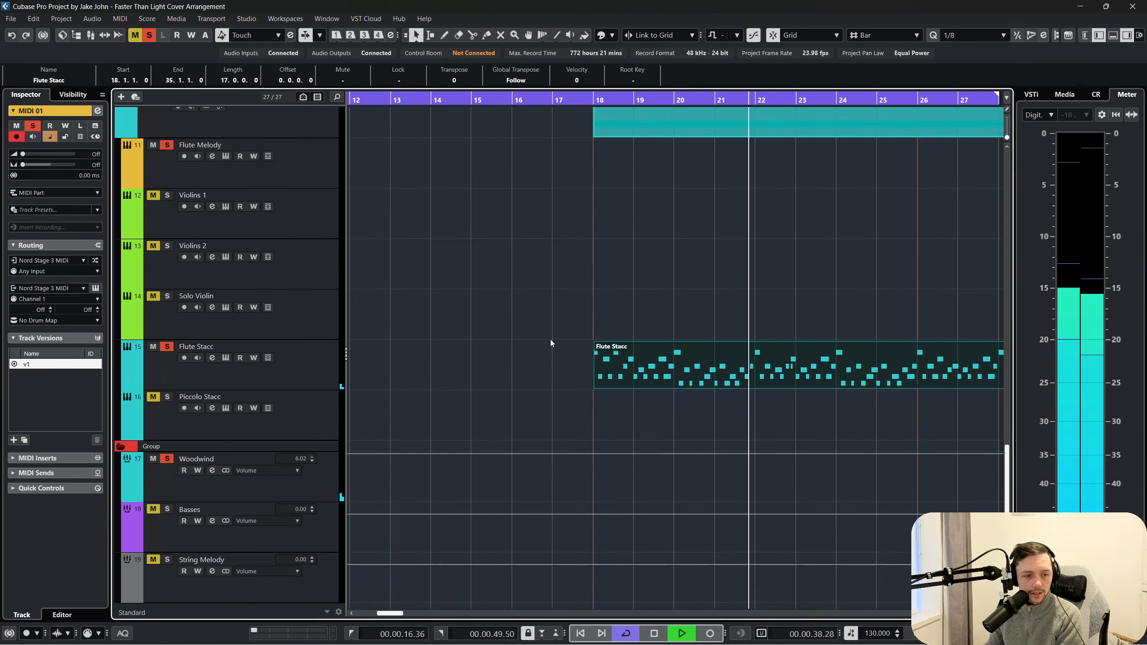
scroll(556, 351, "up", 3)
scroll(555, 351, "right", 4)
left_click(261, 451)
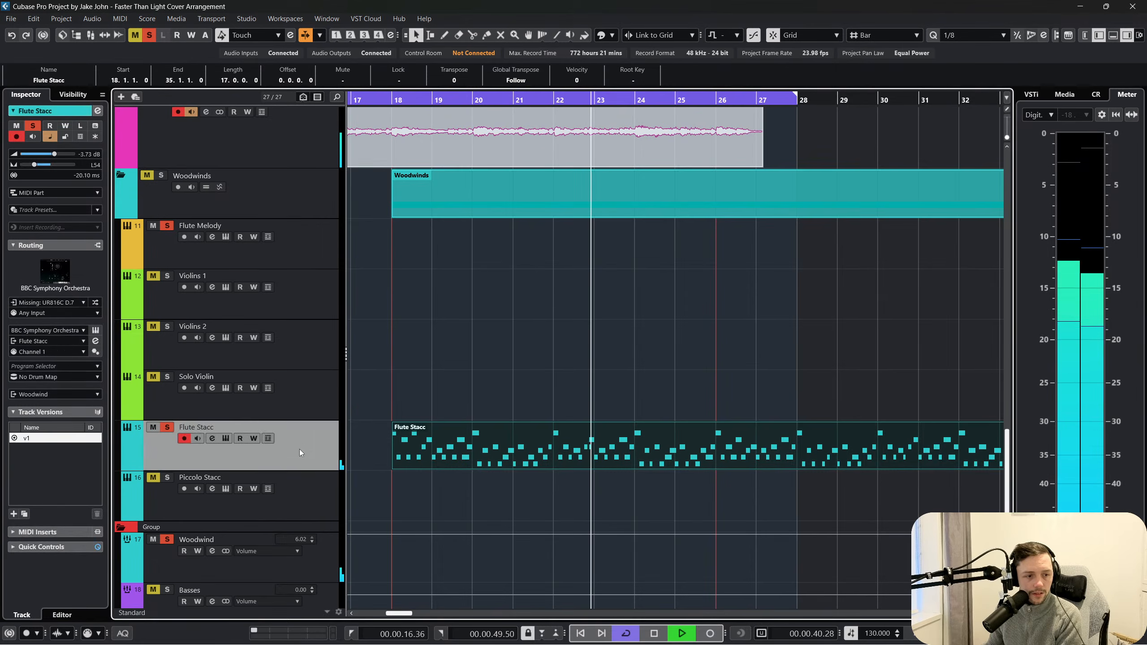
scroll(460, 447, "down", 2)
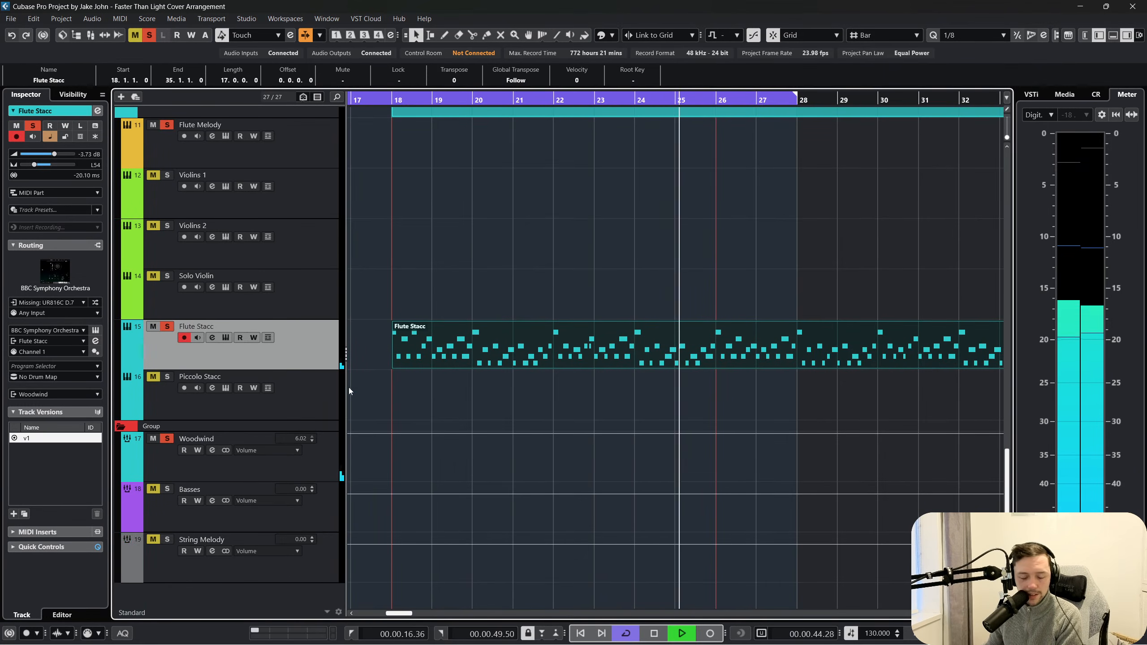
double_click(520, 357)
scroll(519, 400, "left", 5)
key("space")
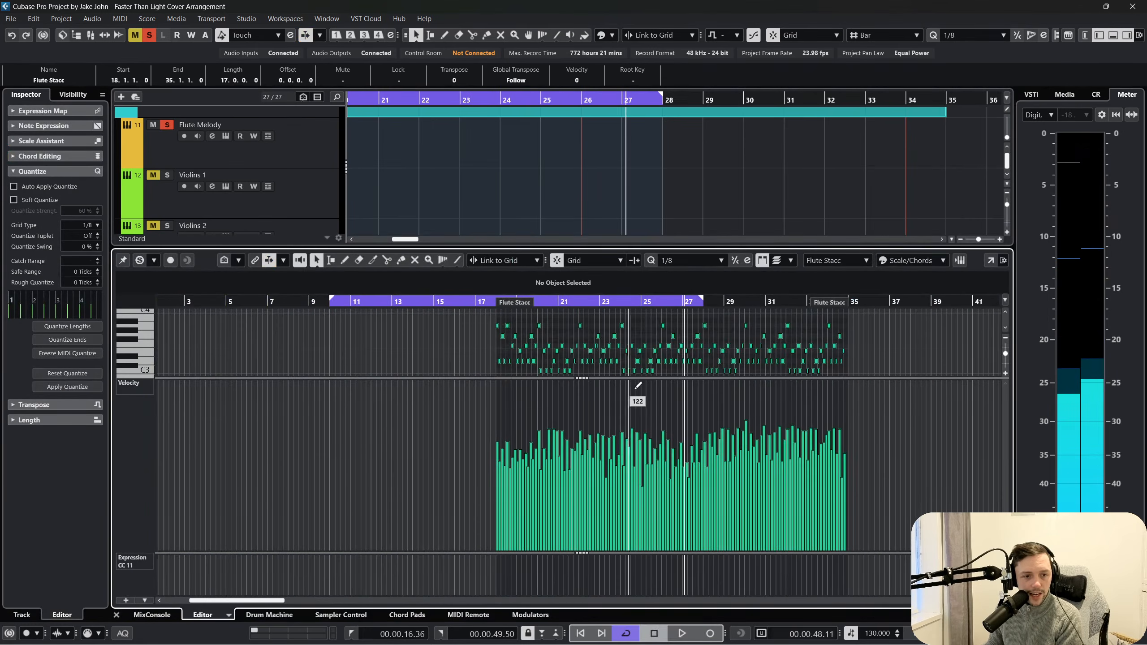
left_click_drag(649, 379, 651, 425)
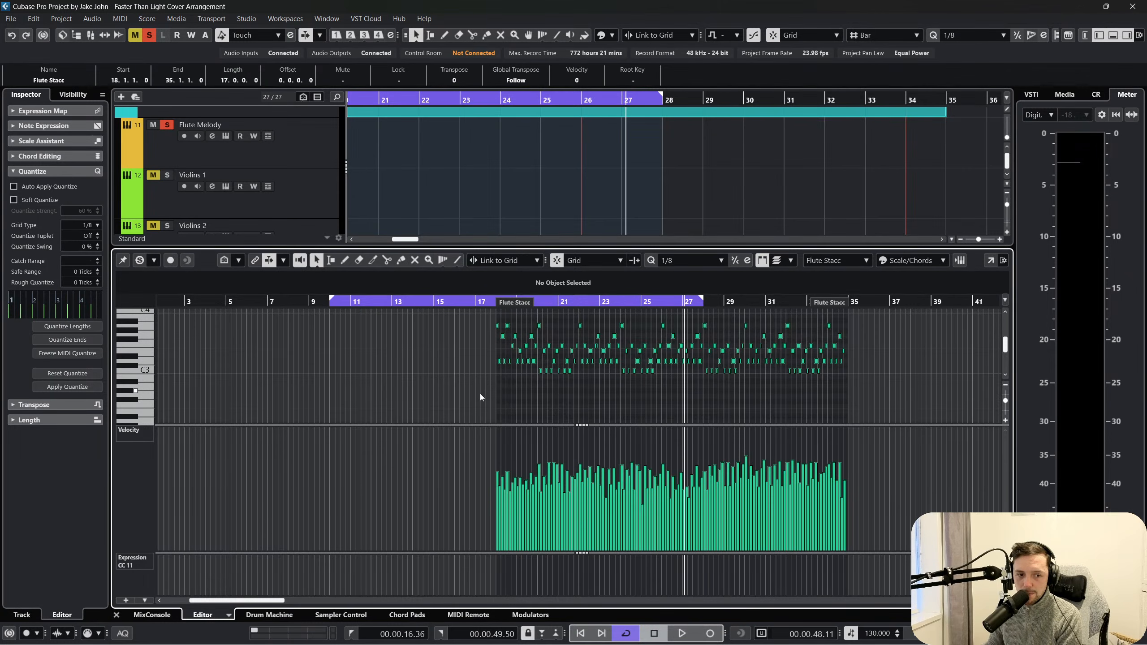
Select all Flute Stacc notes, even out their velocity differences, and scale the velocities up until the first note is 93
left_click_drag(480, 394, 918, 326)
scroll(797, 399, "down", 1)
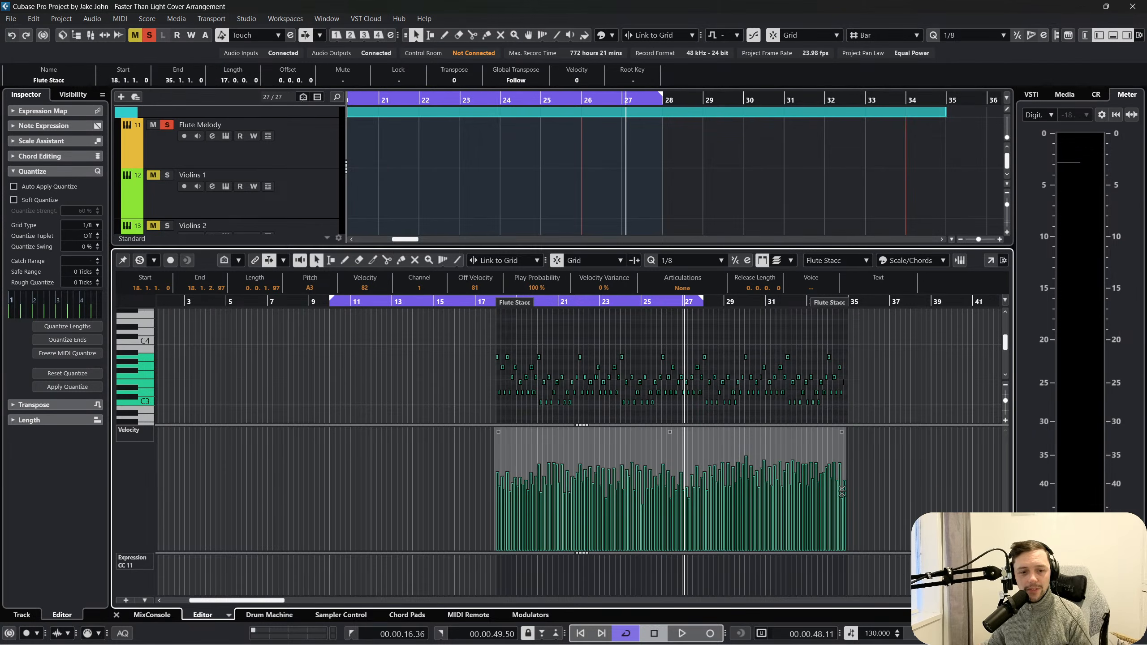
left_click_drag(855, 474, 726, 529)
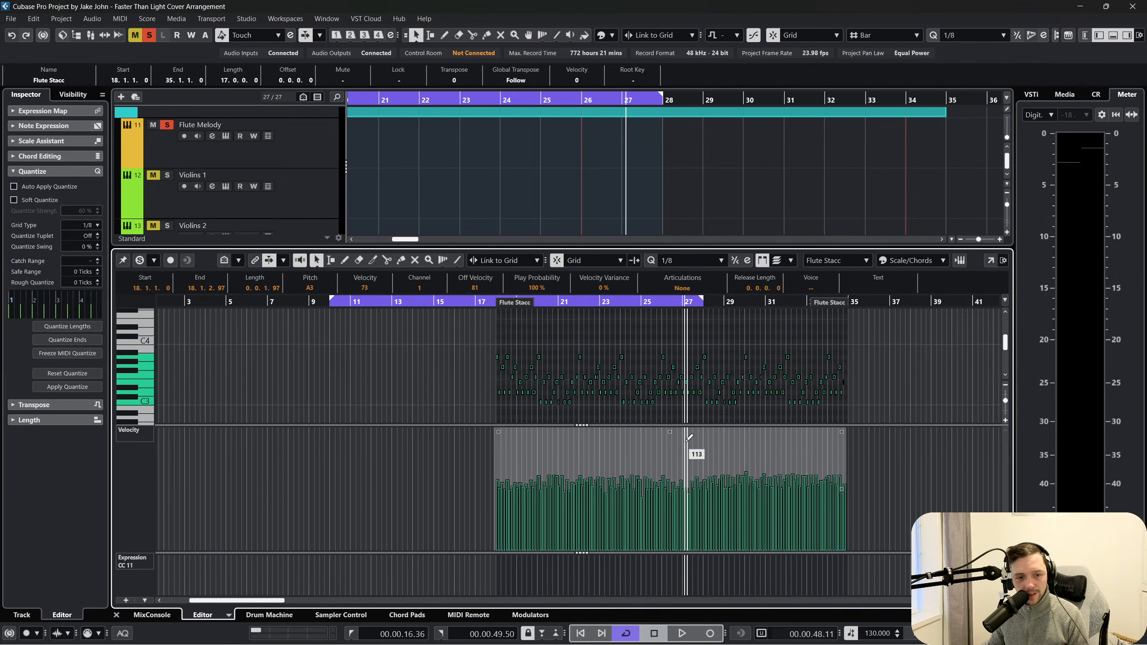
left_click_drag(667, 430, 671, 415)
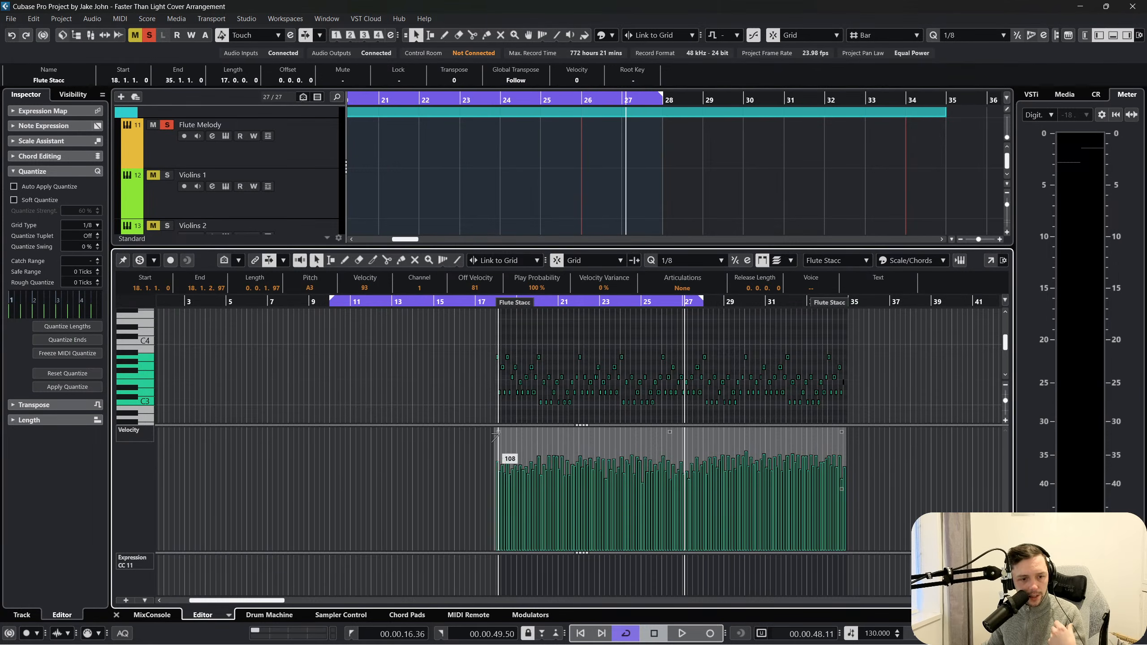
Play from just before bar 18 and rescale the selected flute velocities by ear until the first note is 84
left_click_drag(488, 301, 492, 313)
key("space")
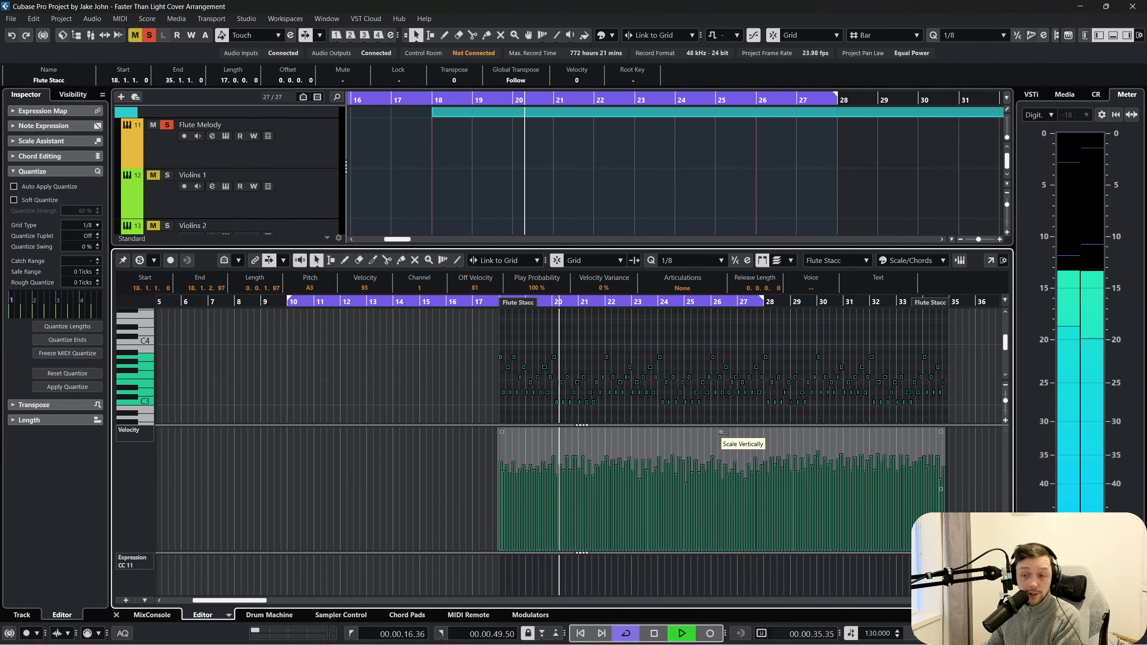
left_click_drag(723, 430, 724, 404)
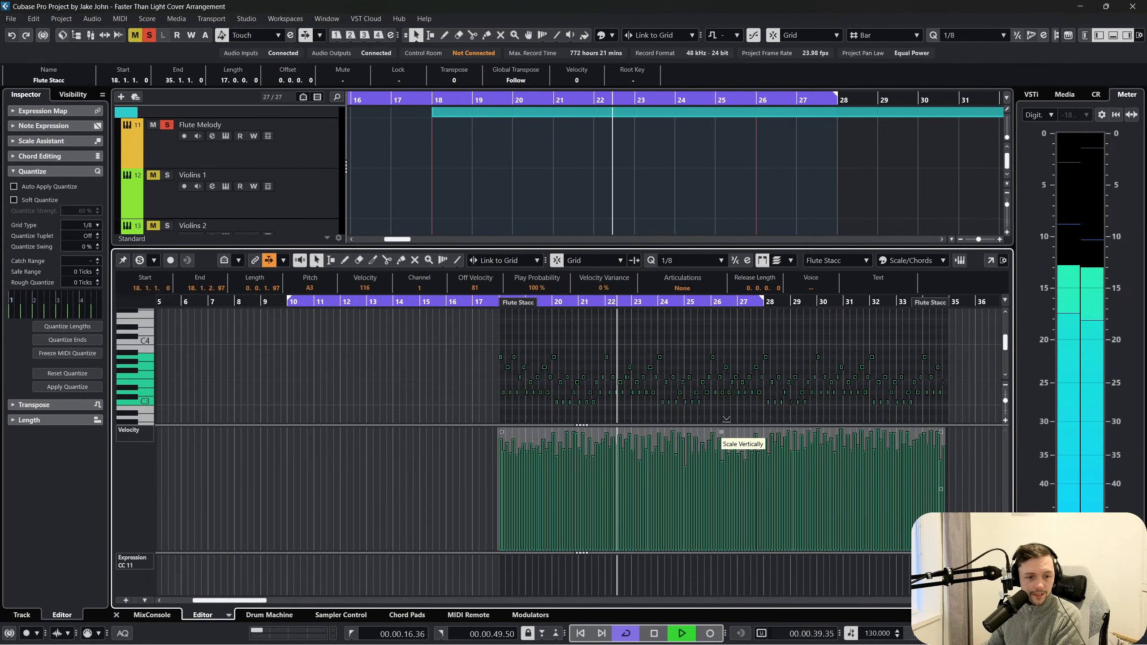
left_click_drag(724, 404, 726, 428)
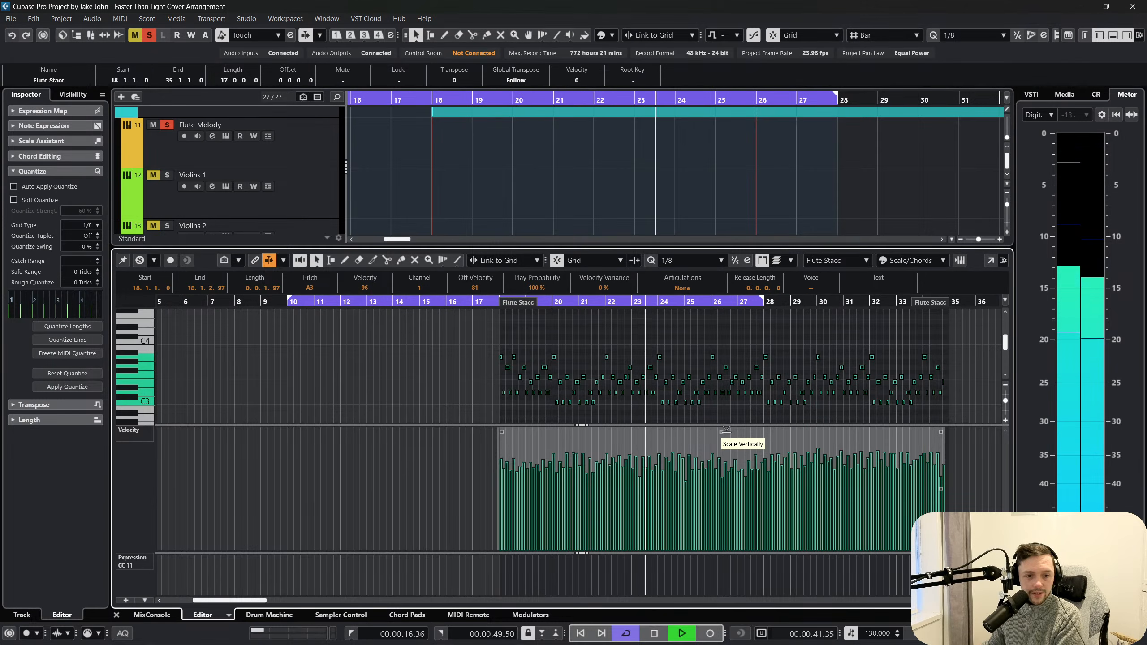
key("space")
key("space")
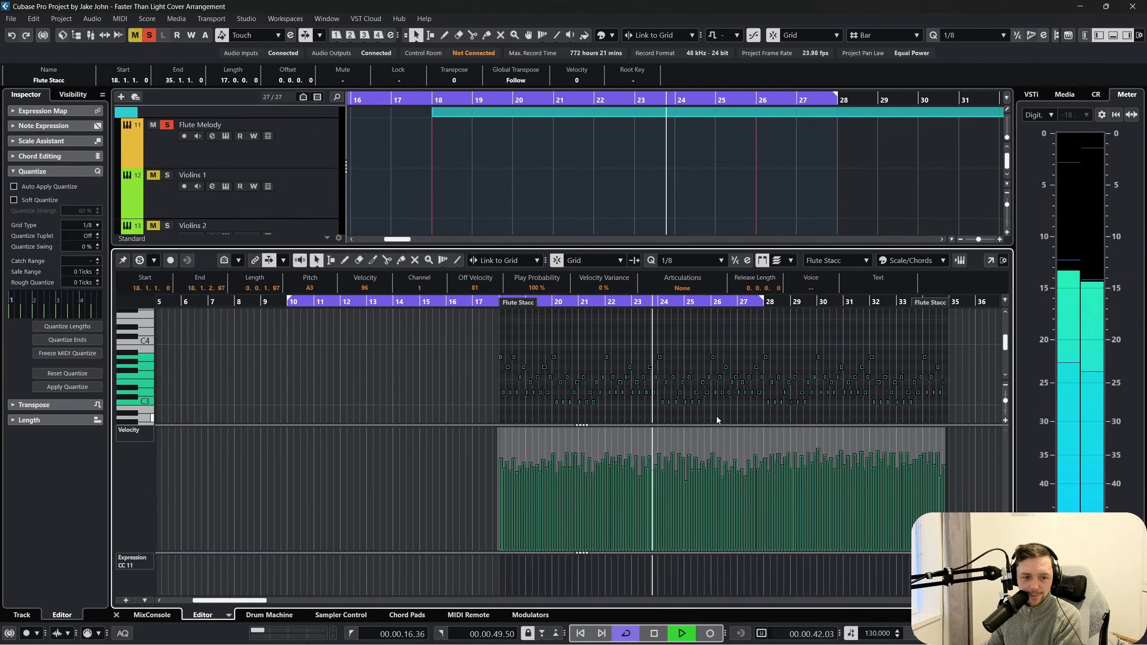
left_click_drag(721, 432, 722, 443)
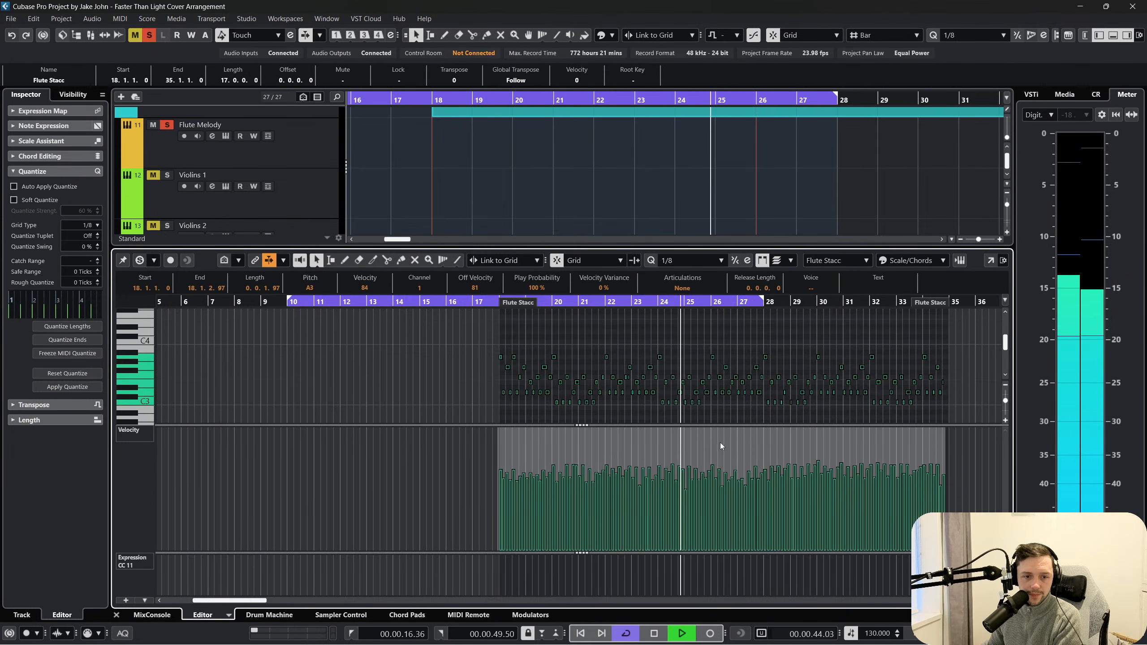
Stop playback, deselect the flute notes, and close the note editor
key("space")
left_click(746, 352)
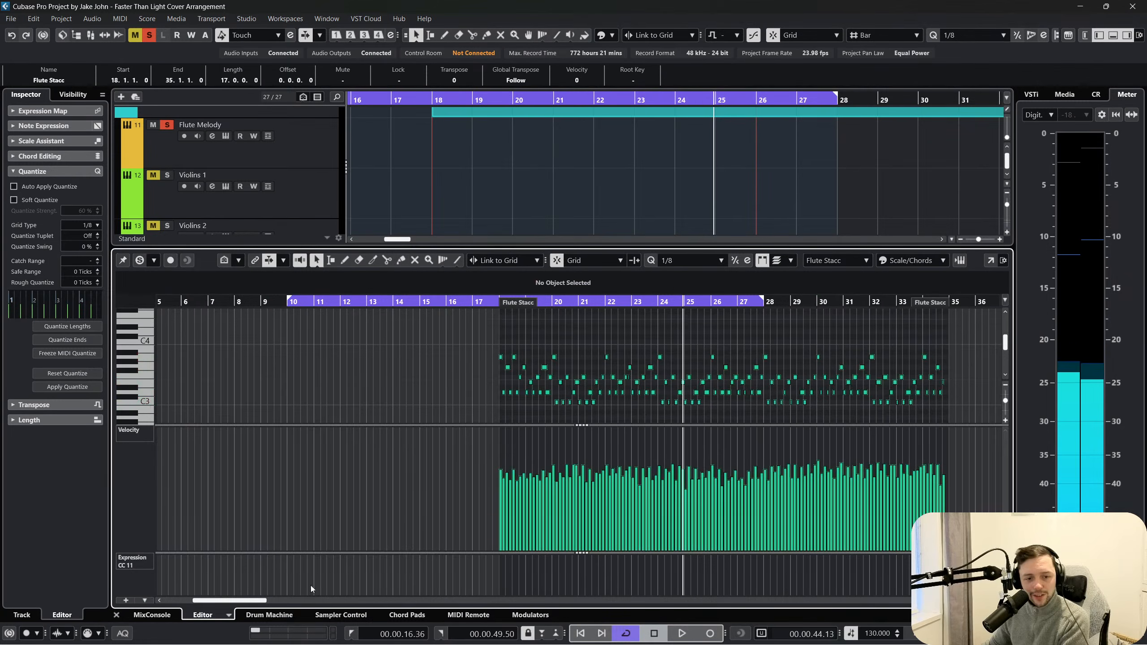
left_click(117, 614)
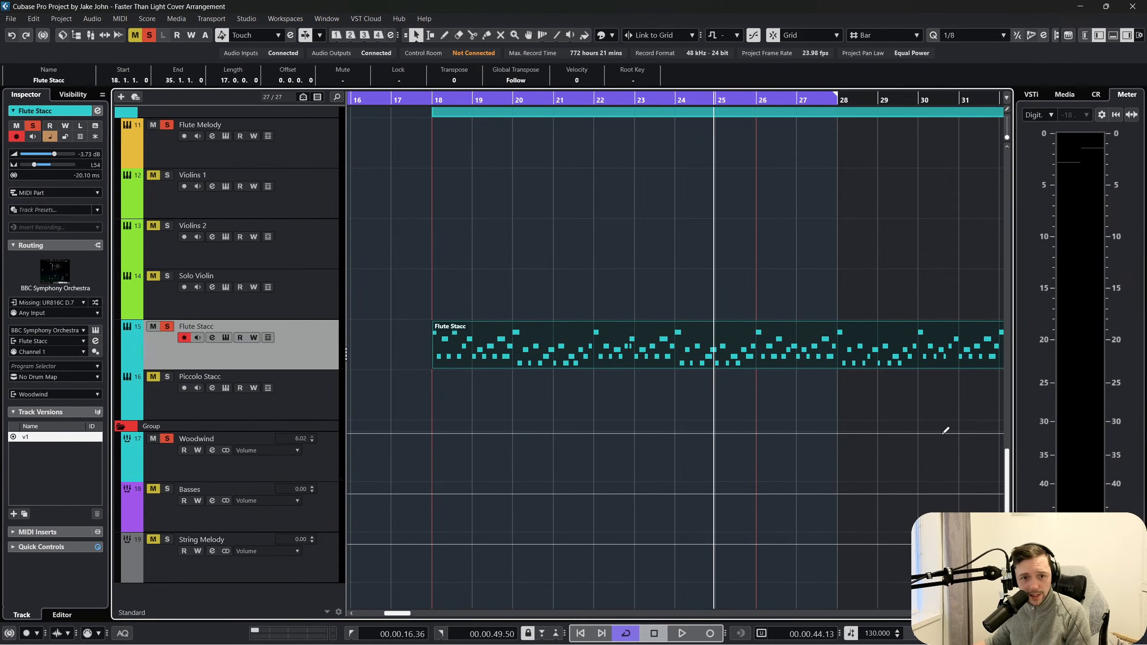
Show the full song length with the Backing track's waveform and play from about bar 118
scroll(720, 252, "right", 6)
left_click_drag(853, 102, 852, 5)
scroll(677, 249, "right", 1)
scroll(615, 300, "up", 12)
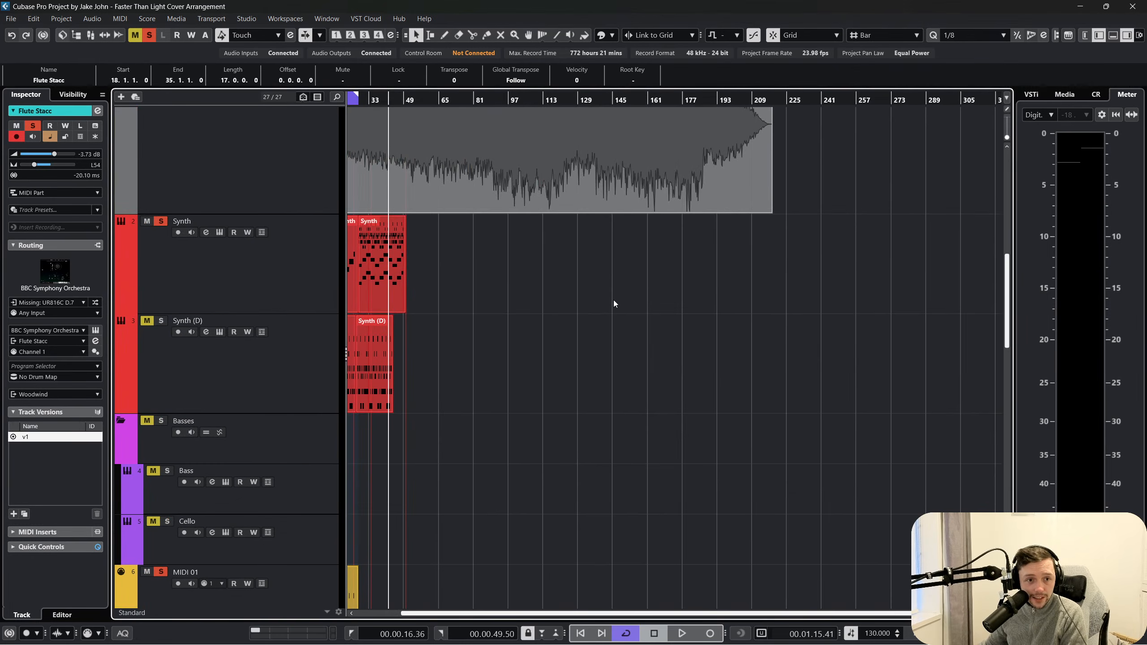
scroll(614, 301, "up", 8)
scroll(681, 158, "down", 4)
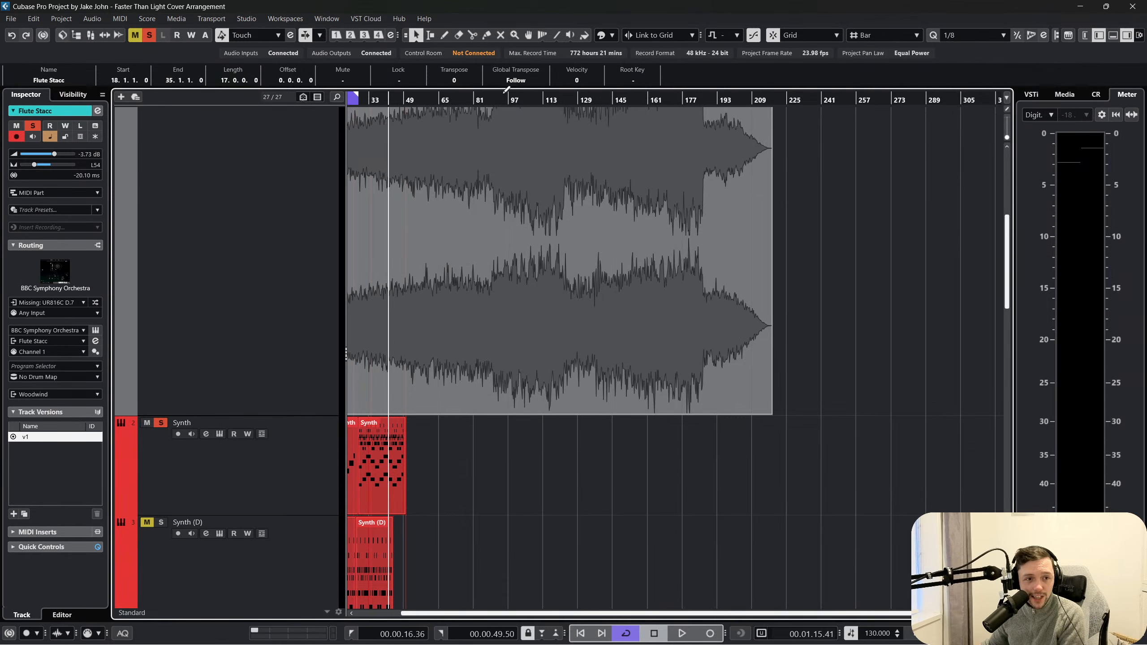
left_click(562, 99)
scroll(256, 238, "up", 3)
Select the Backing track, play it from about bar 103, and raise its volume to -8.51 dB
left_click(169, 170)
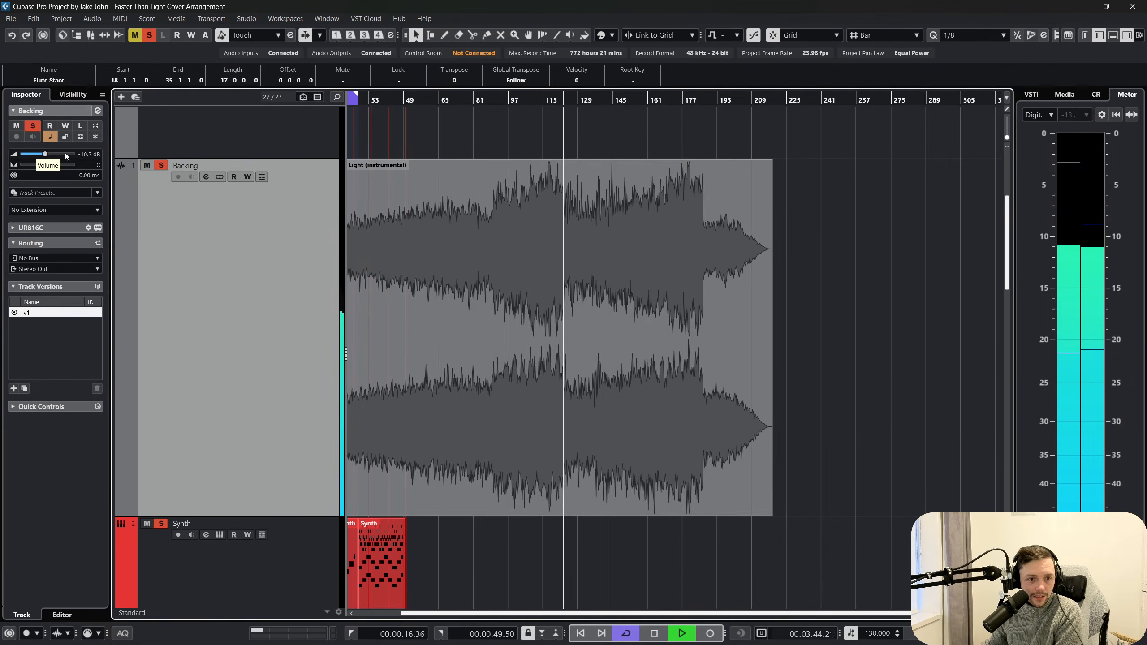
left_click(528, 99)
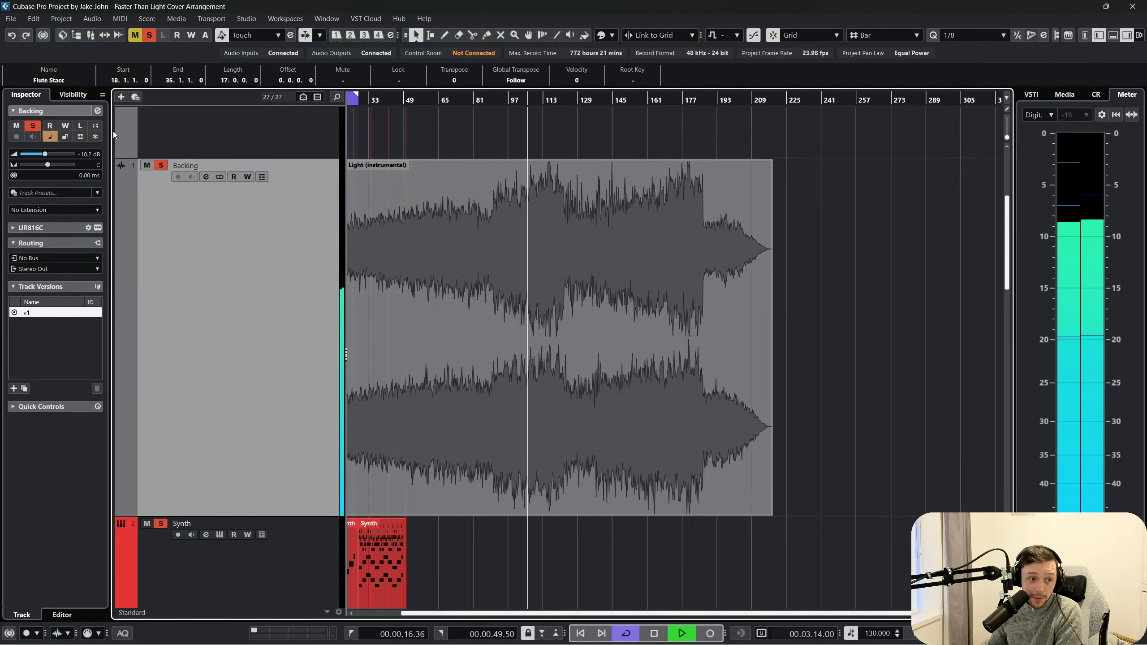
left_click_drag(45, 155, 48, 154)
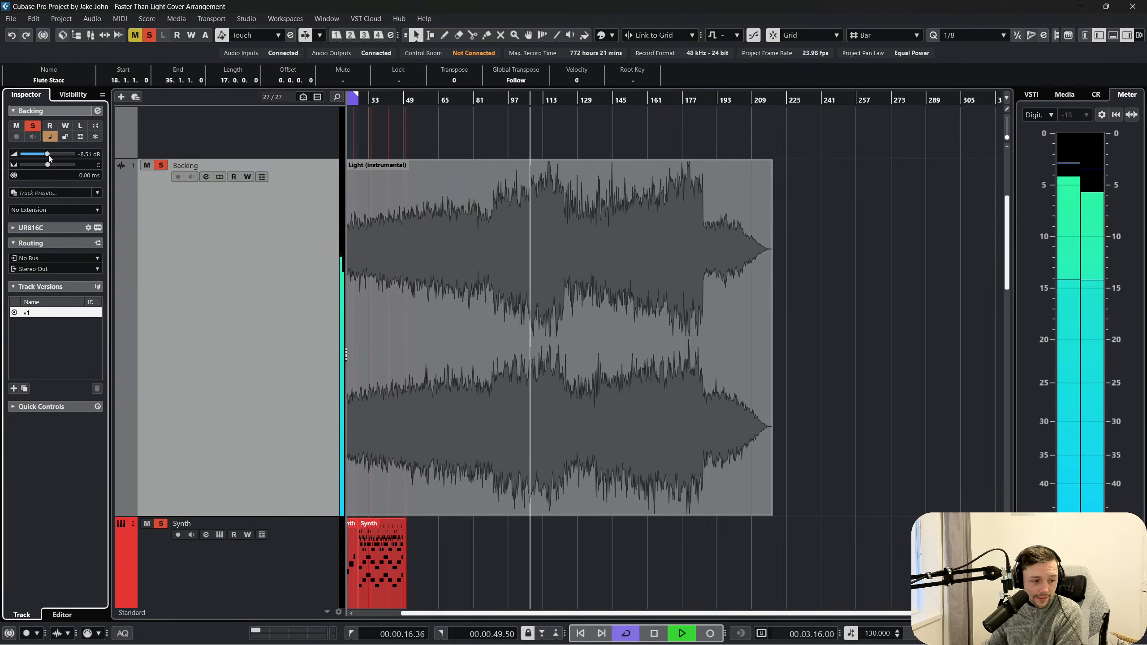
Return the playback position to the start of the song and audition the arrangement's opening
scroll(466, 264, "left", 2)
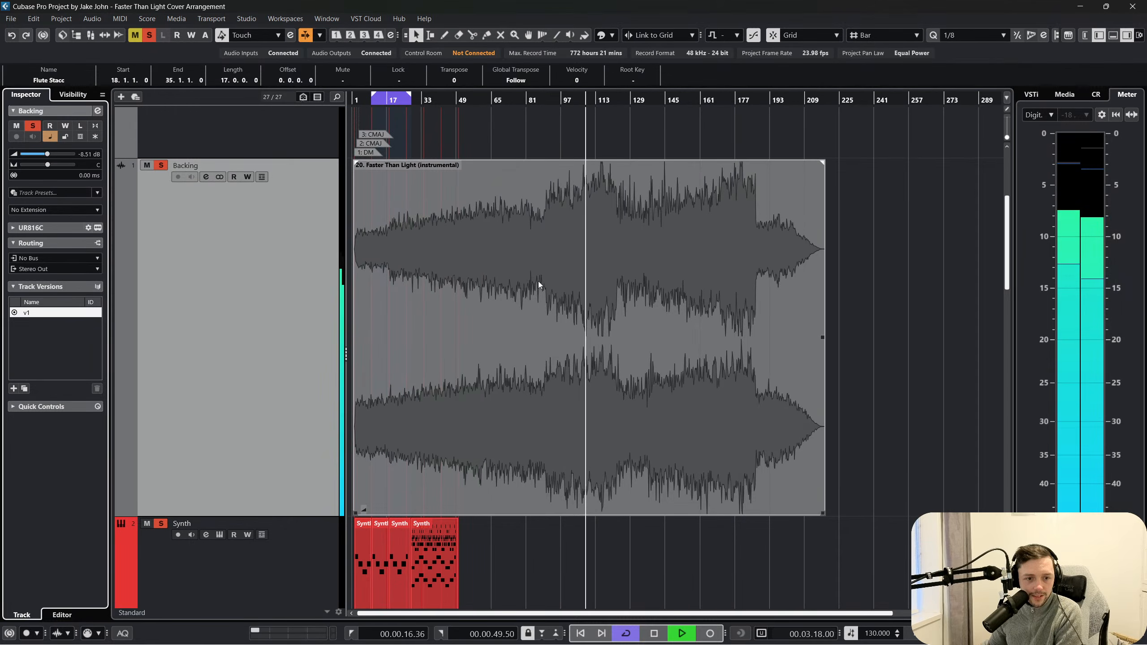
key("space")
left_click_drag(428, 100, 346, 122)
key("space")
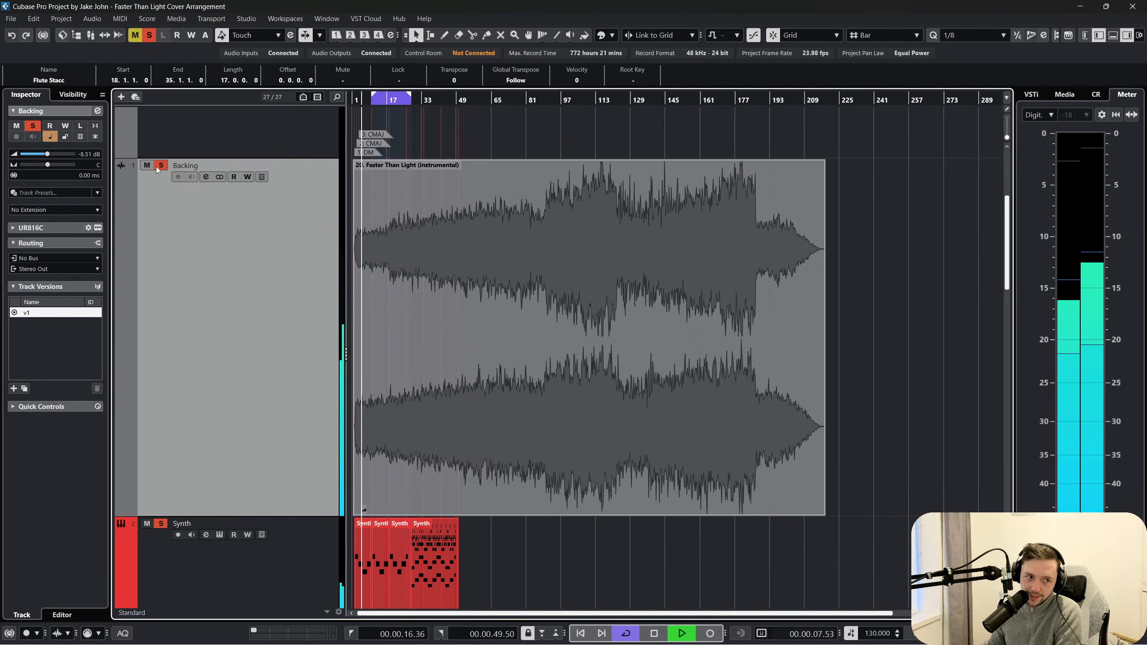
key("space")
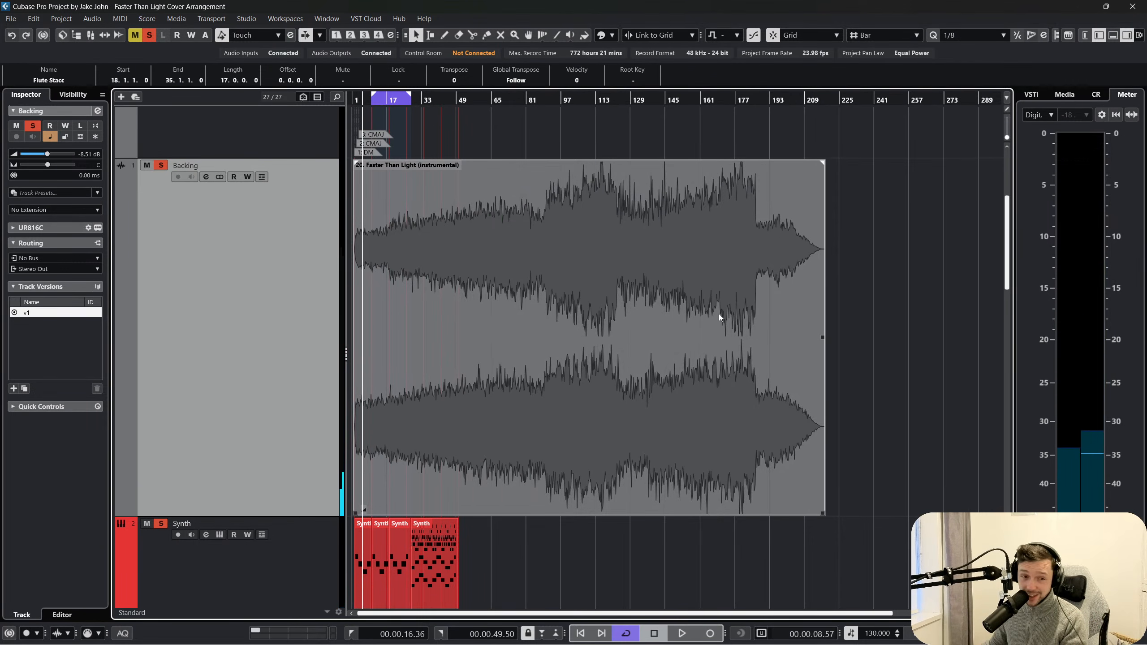
Go to the woodwind tracks and place the playback cursor at bar 18, where the Flute Stacc part starts
scroll(718, 314, "down", 5)
scroll(540, 337, "down", 3)
left_click(518, 323)
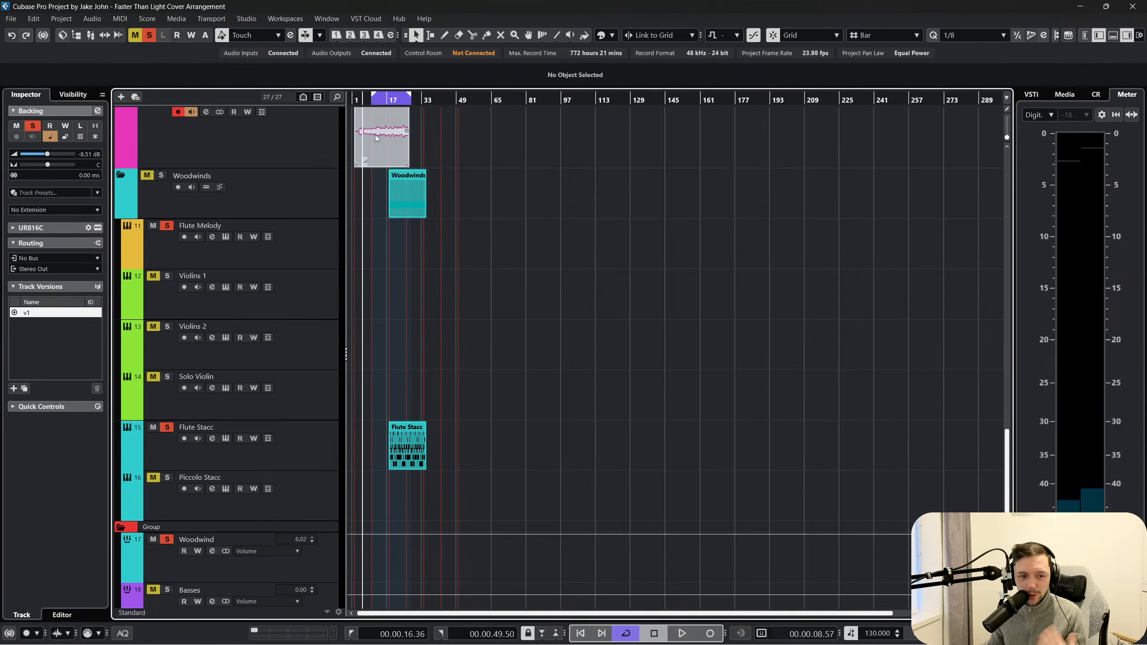
left_click_drag(387, 99, 411, 134)
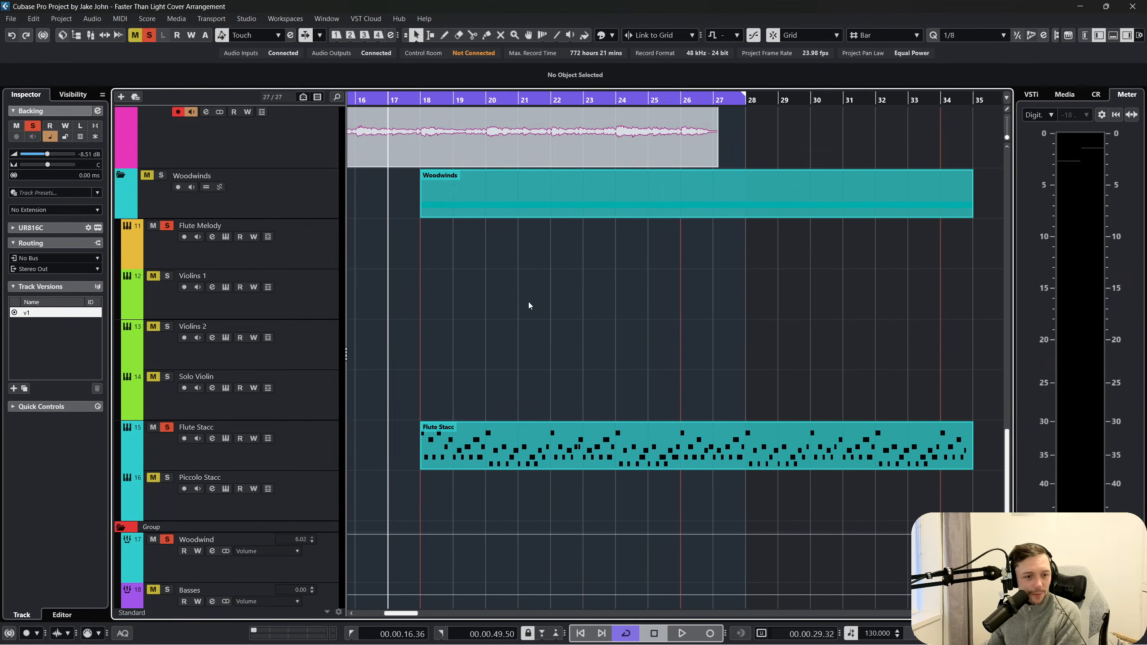
left_click(427, 104)
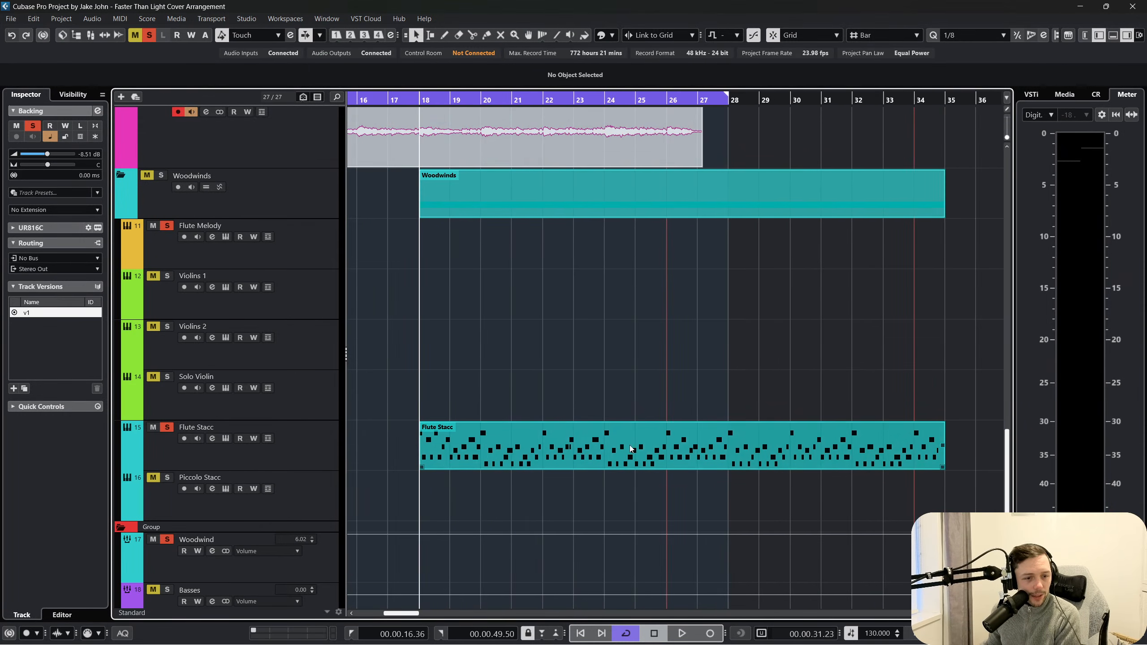
Ramp up the velocities of the Flute Stacc notes gradually from bar 28 to the end of the part
double_click(631, 448)
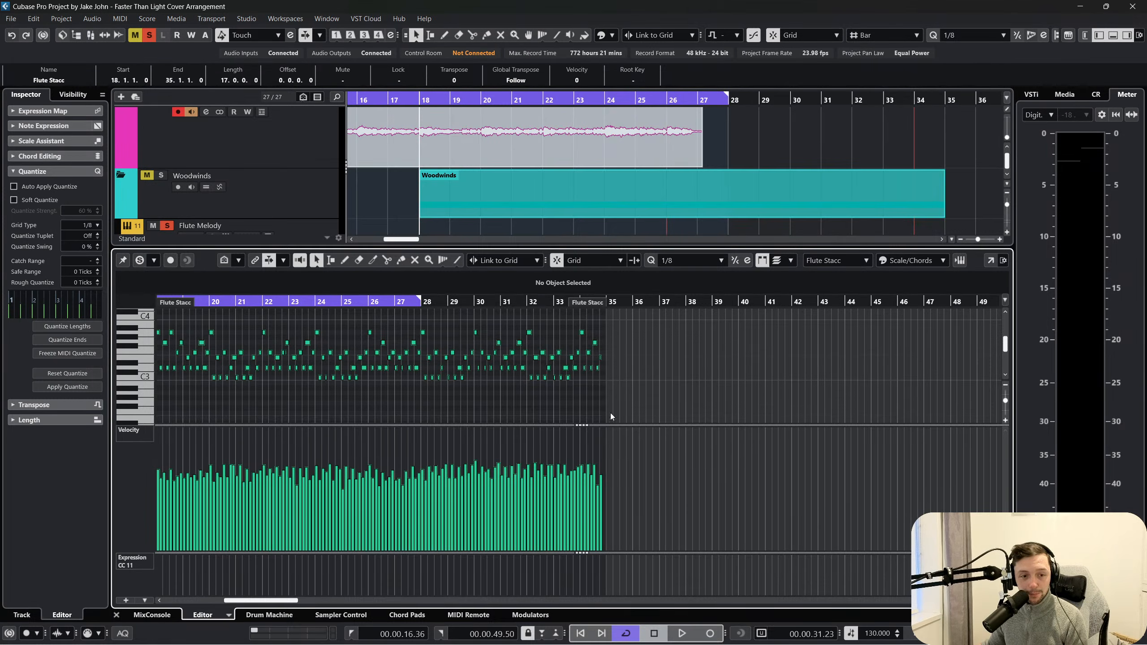
left_click_drag(631, 398, 154, 296)
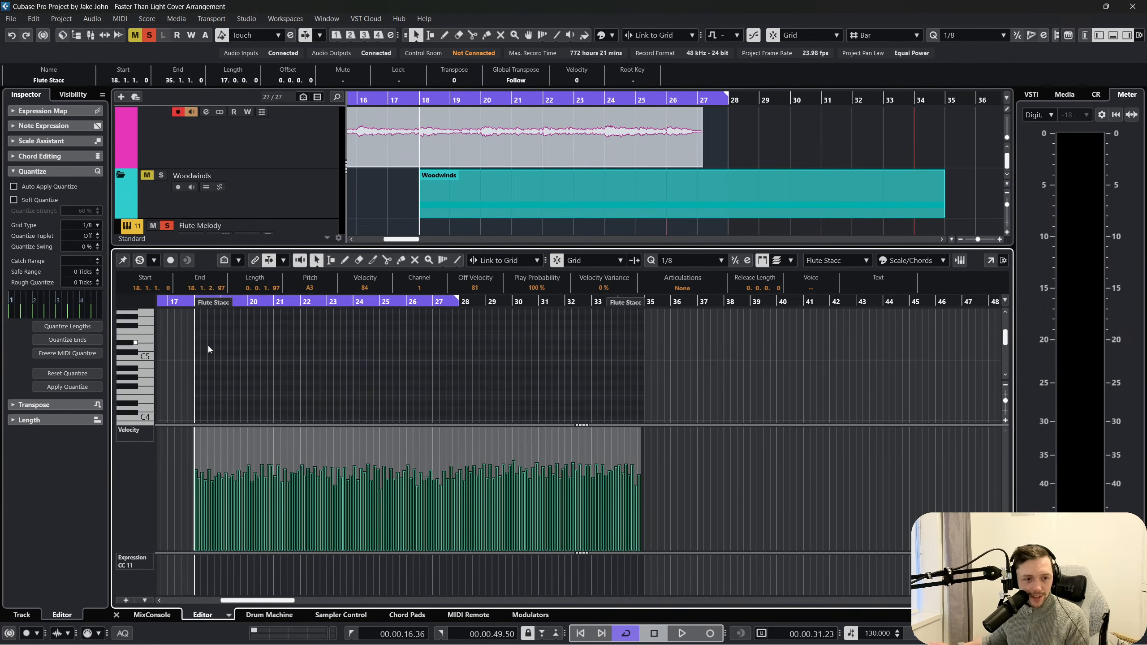
left_click(296, 373)
scroll(344, 373, "down", 3)
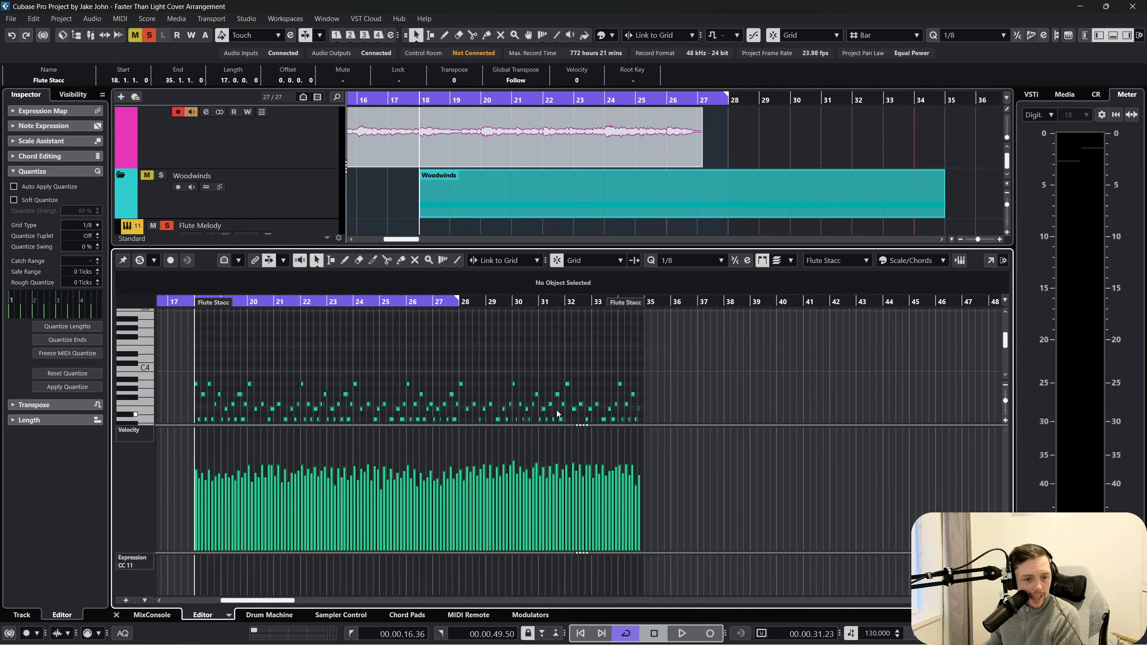
left_click_drag(655, 415, 461, 332)
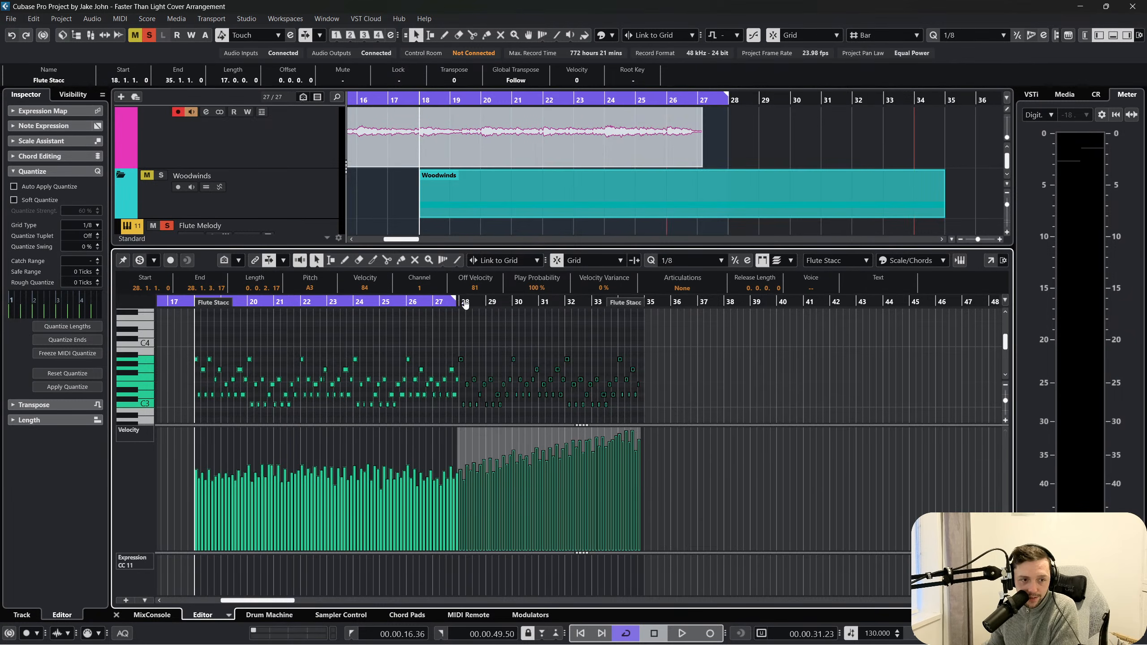
Extend the cycle range to end at bar 35, close the note editor and start playback
left_click_drag(646, 313, 646, 313)
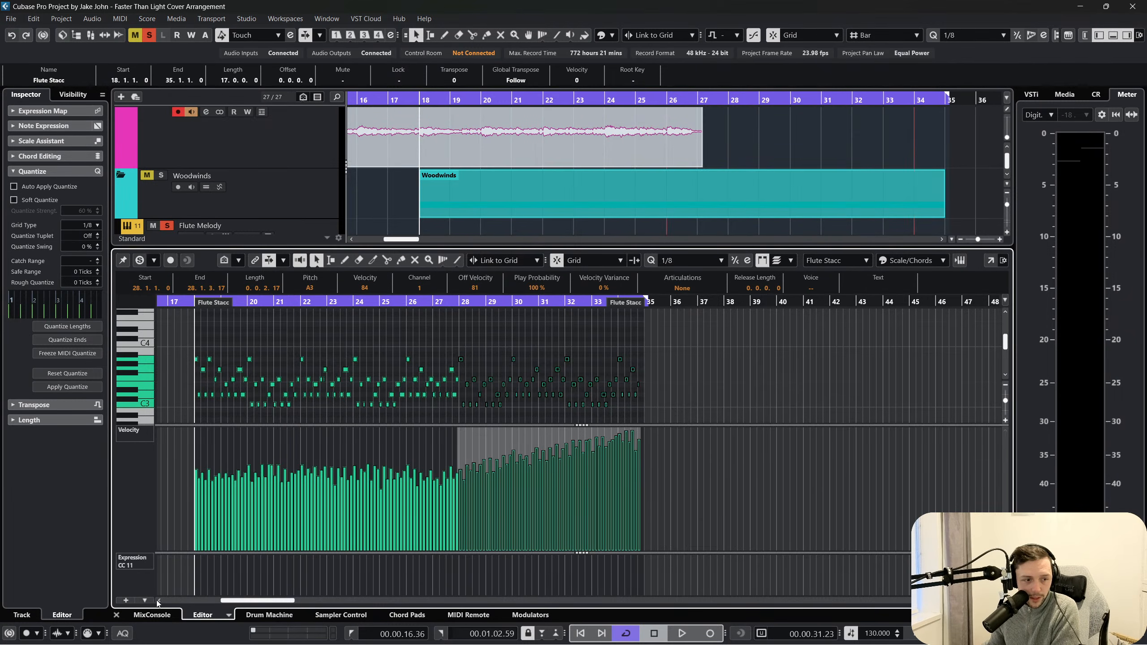
left_click(116, 615)
key("space")
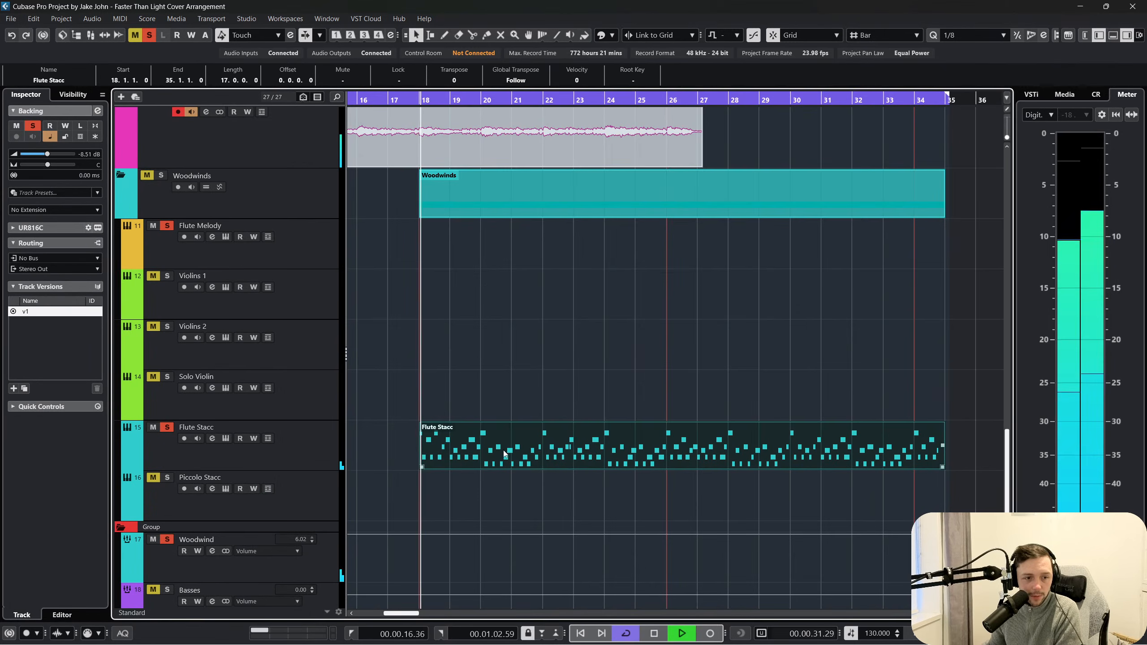
Copy the Flute Stacc part onto the Piccolo Stacc track at bar 18
left_click(404, 459)
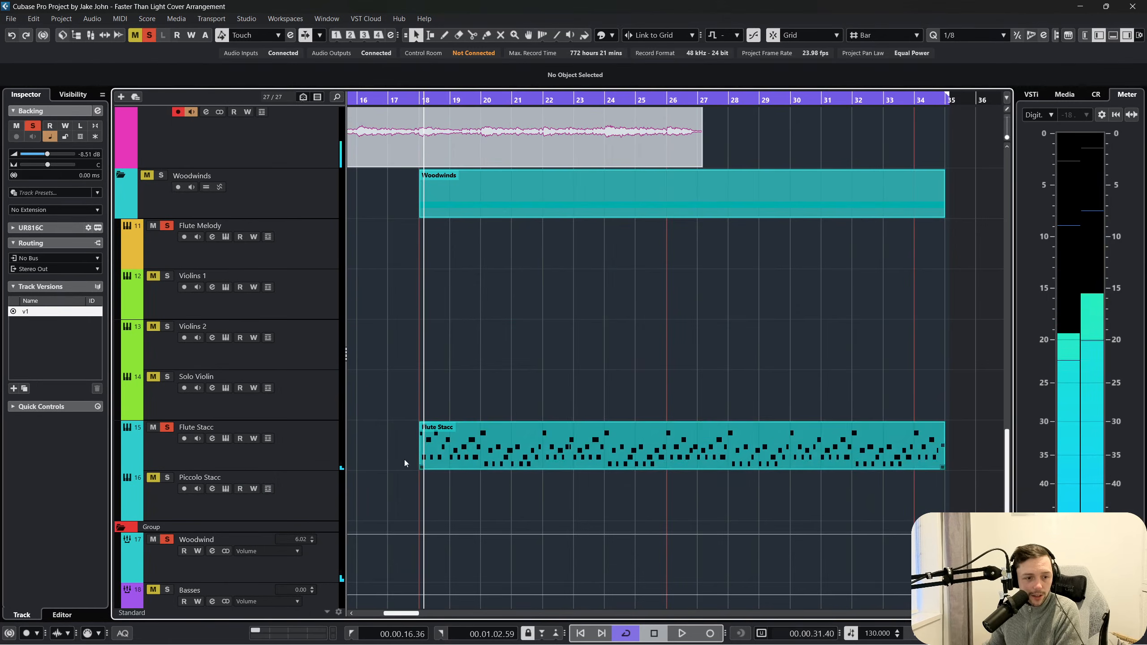
left_click(276, 505)
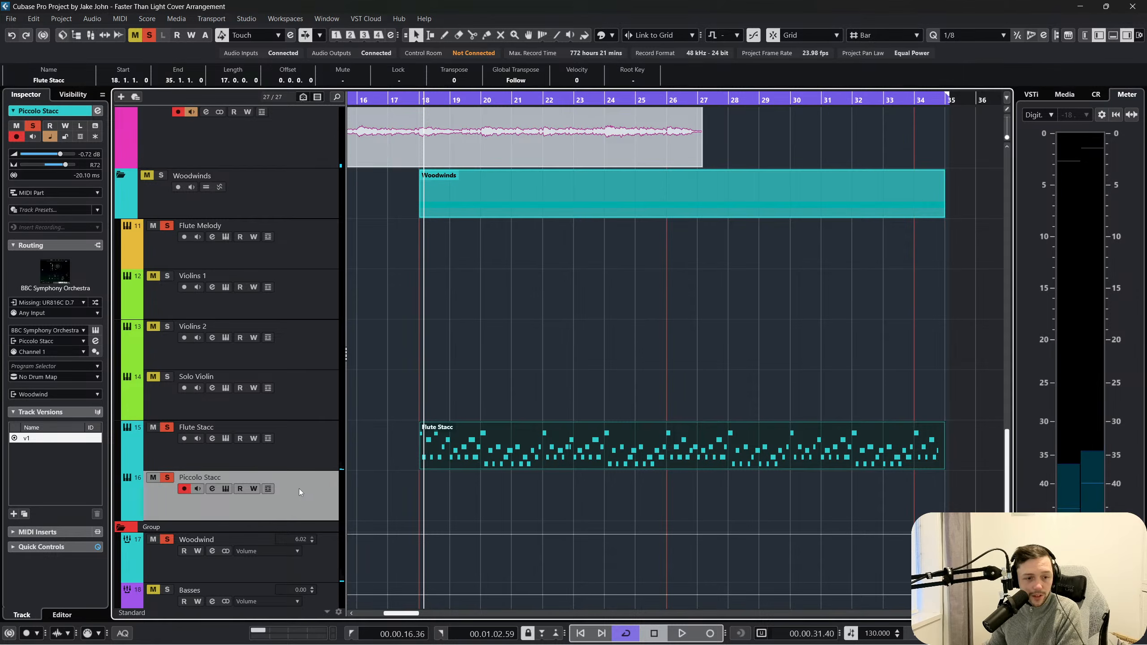
key("ctrl+v")
Transpose all Piccolo Stacc notes up one octave and lower their velocities overall, to 56 on the first note
double_click(537, 495)
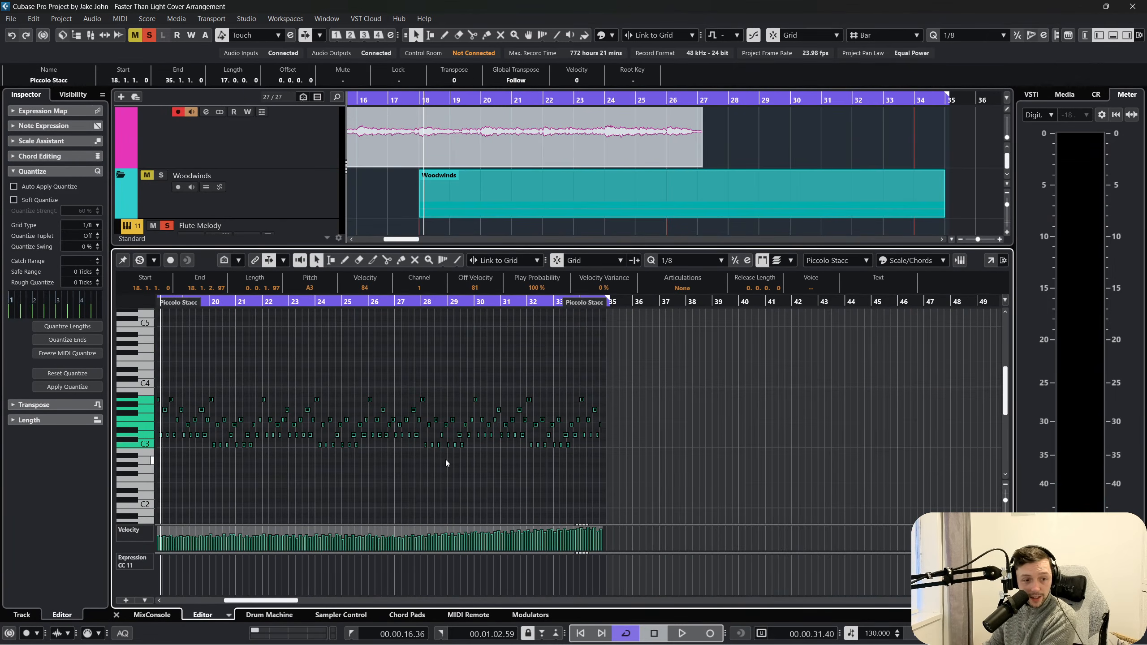
key("shift+Up")
left_click_drag(377, 525, 381, 436)
left_click(428, 329)
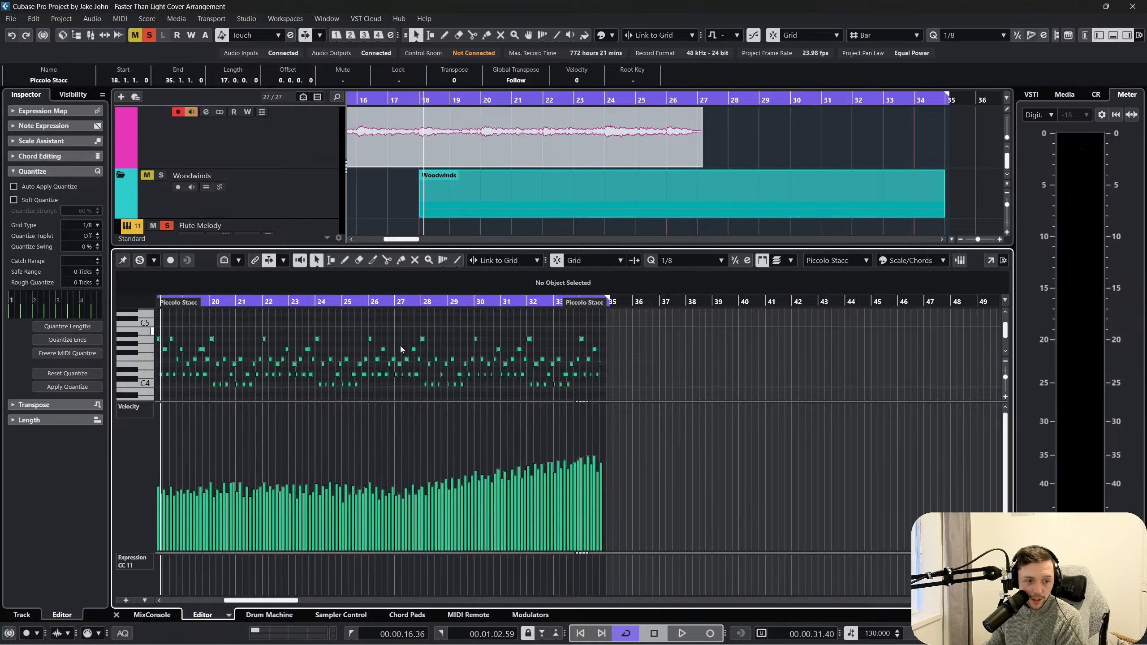
Tilt the Piccolo Stacc velocities between bars 18 and 26 into a rising ramp starting at 27, and close the editor
scroll(309, 381, "up", 1)
scroll(312, 378, "left", 3)
scroll(336, 339, "down", 1)
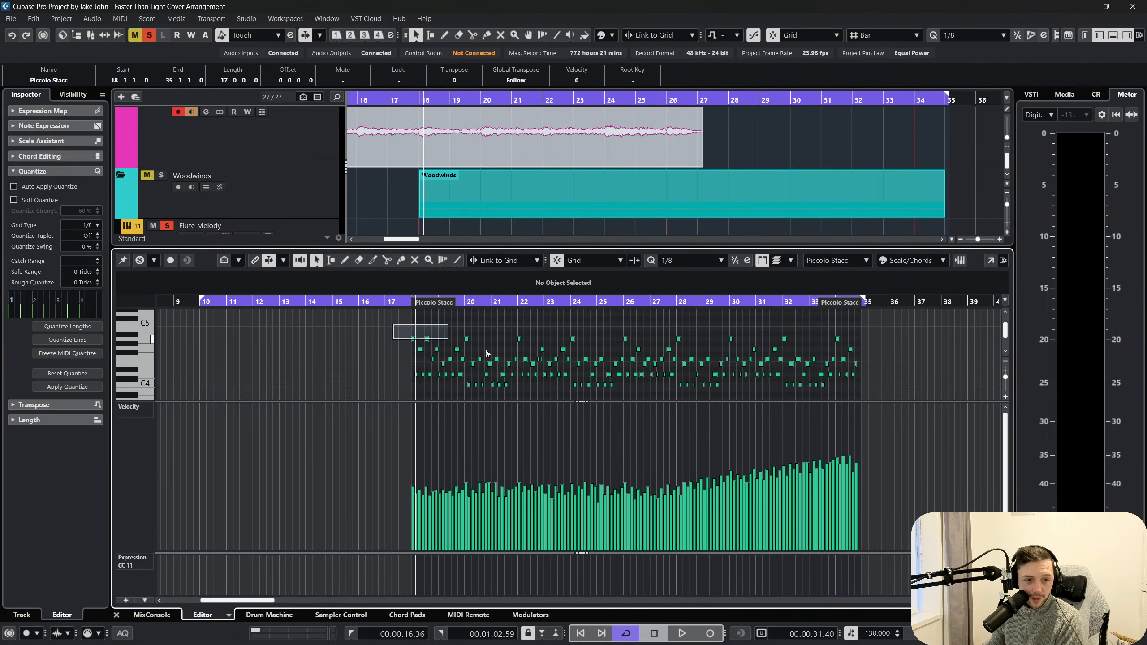
left_click_drag(485, 350, 623, 399)
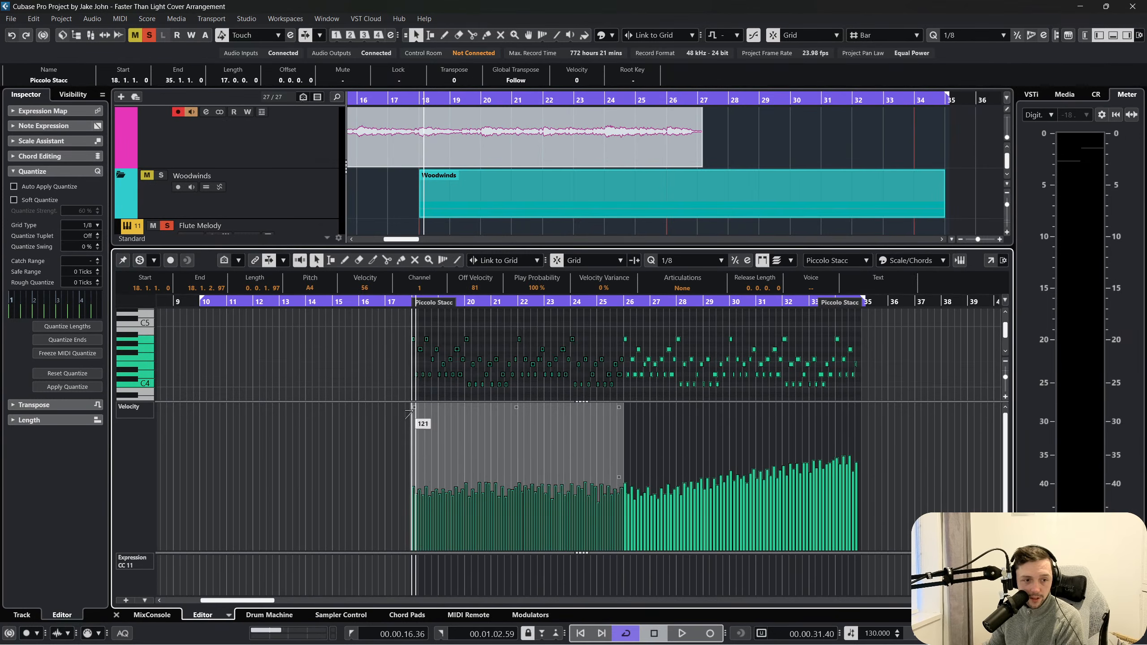
left_click_drag(410, 417, 411, 429)
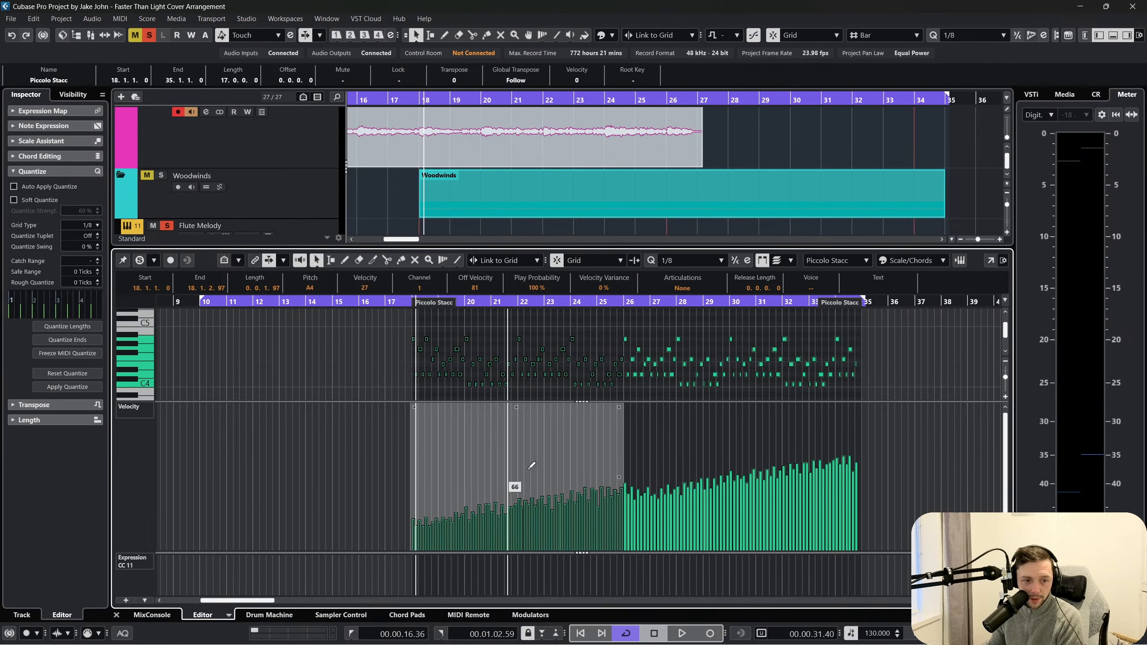
left_click(115, 615)
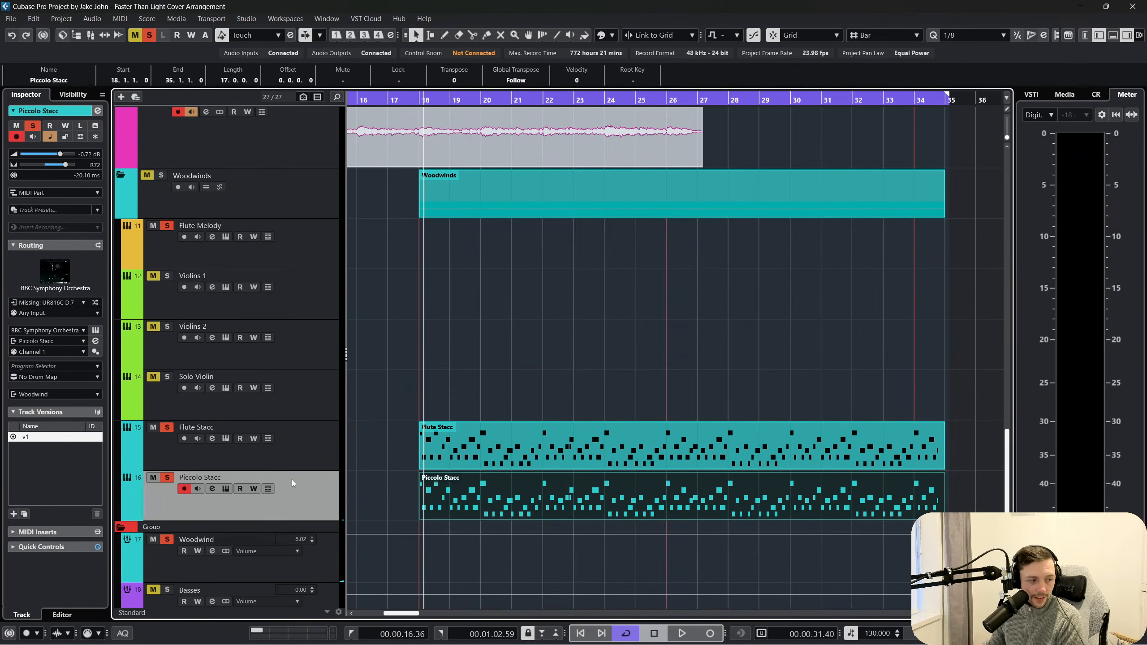
Play the arrangement from bar 18 with auto-scroll enabled, and review the tracks between the backing and the woodwinds
left_click(429, 111)
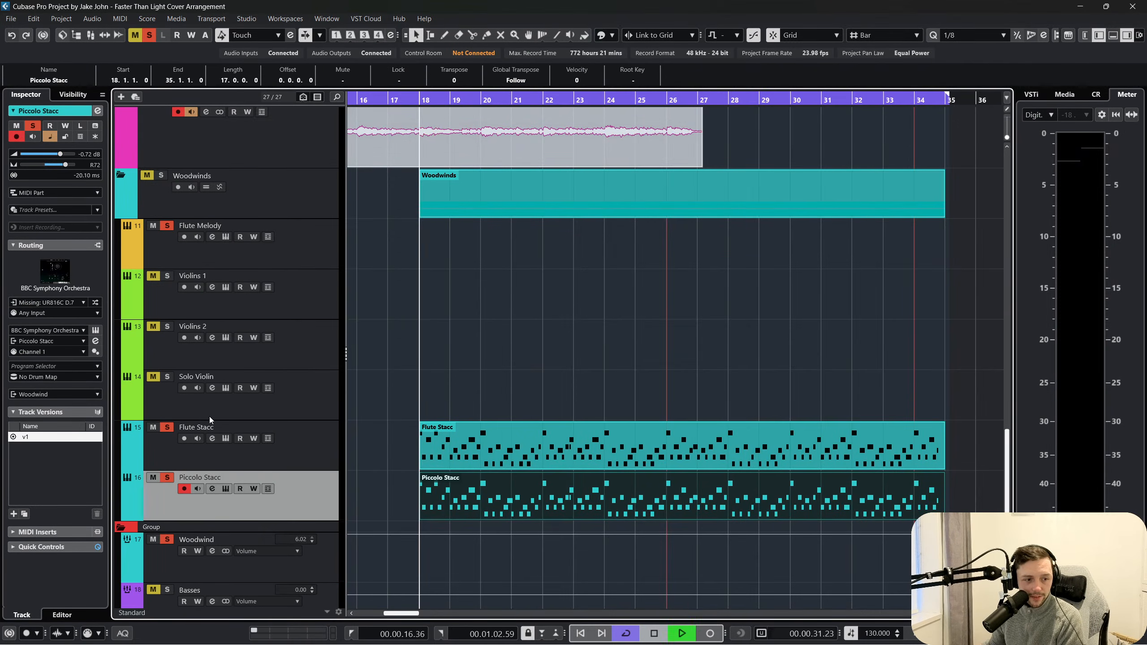
key("space")
scroll(304, 353, "up", 6)
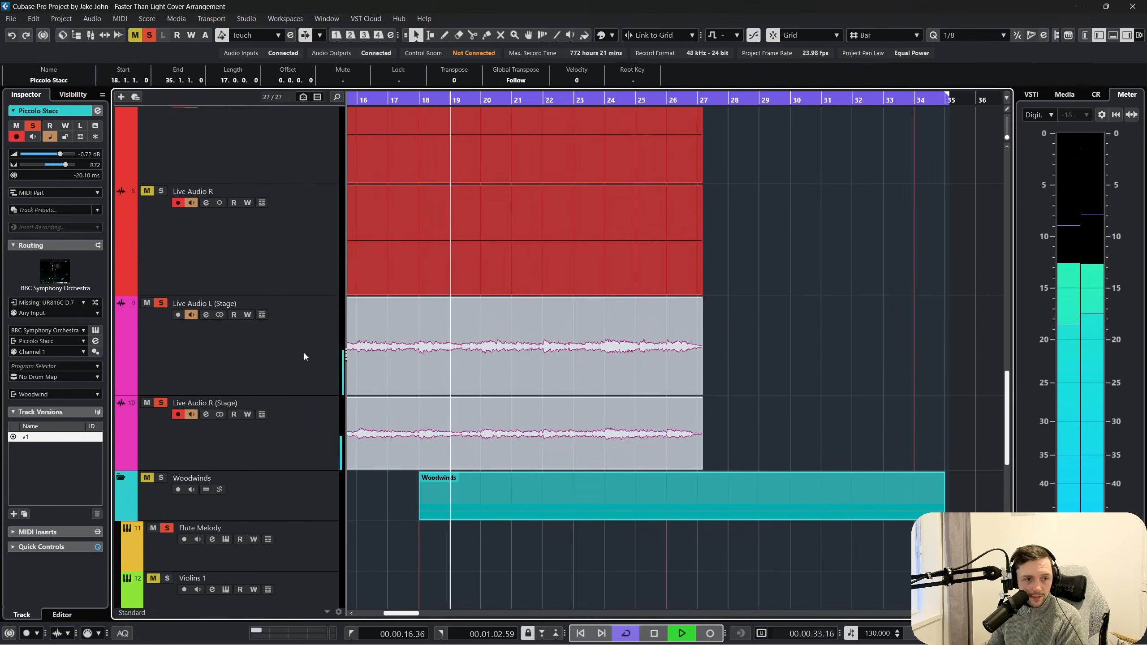
scroll(308, 351, "up", 6)
scroll(403, 311, "up", 2)
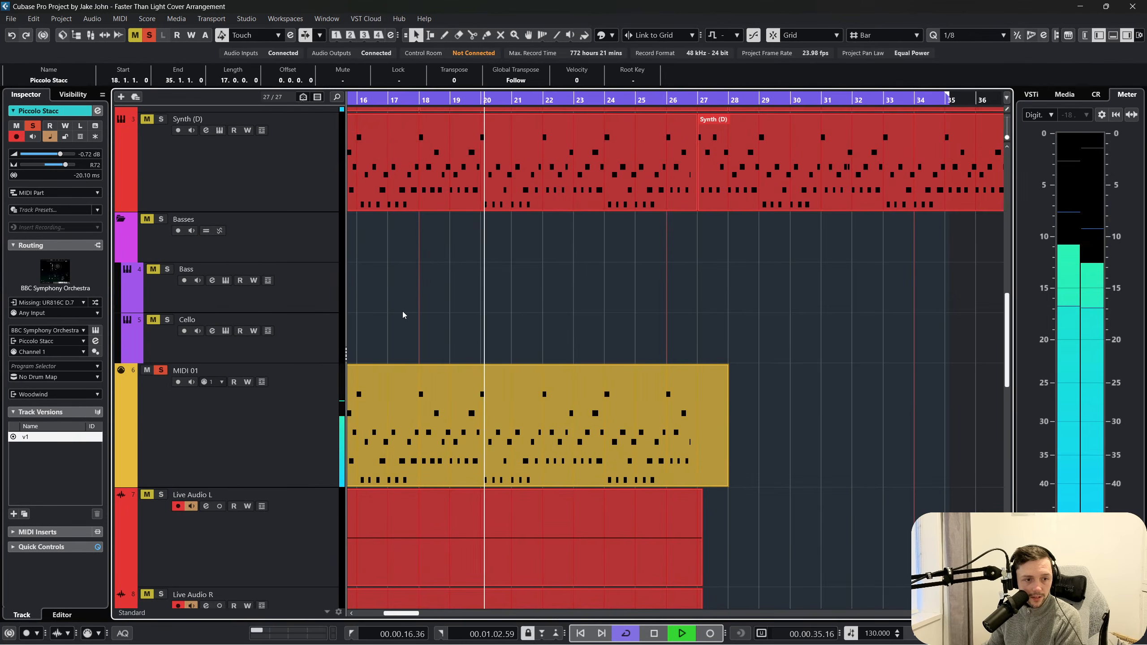
scroll(397, 311, "up", 2)
scroll(230, 235, "up", 5)
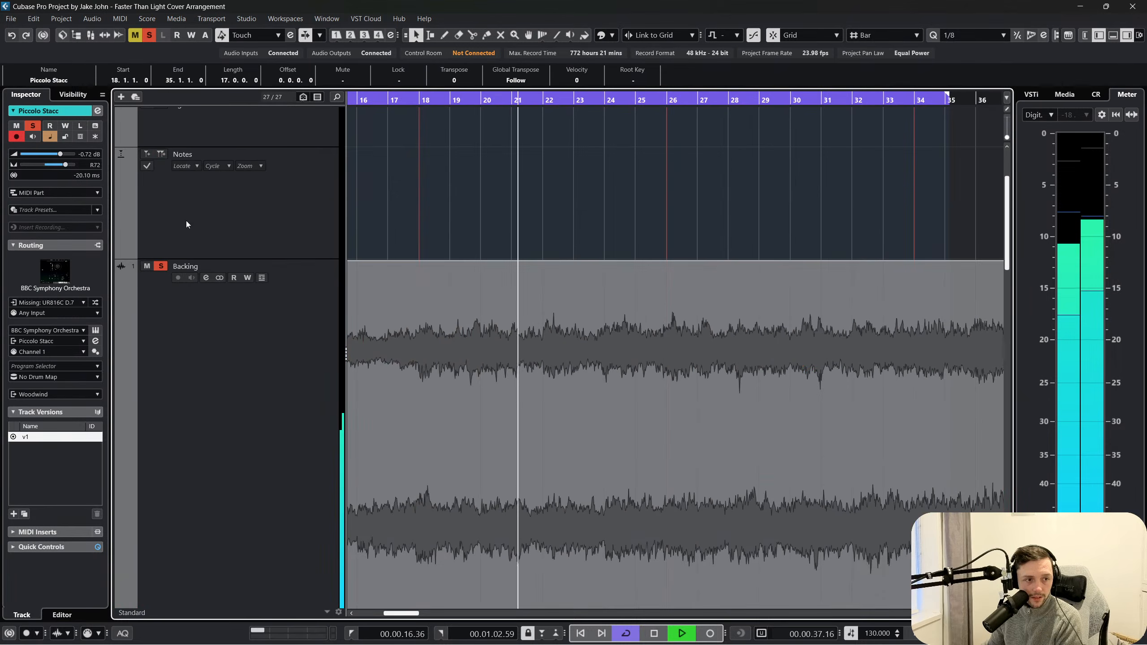
scroll(231, 298, "down", 10)
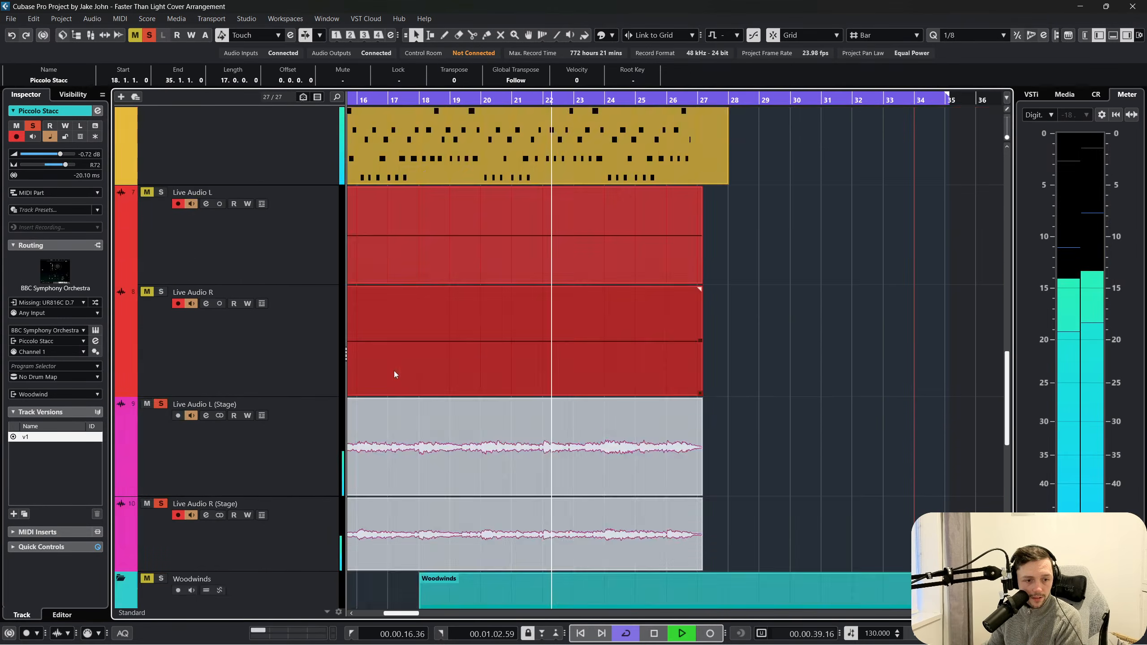
scroll(397, 384, "down", 6)
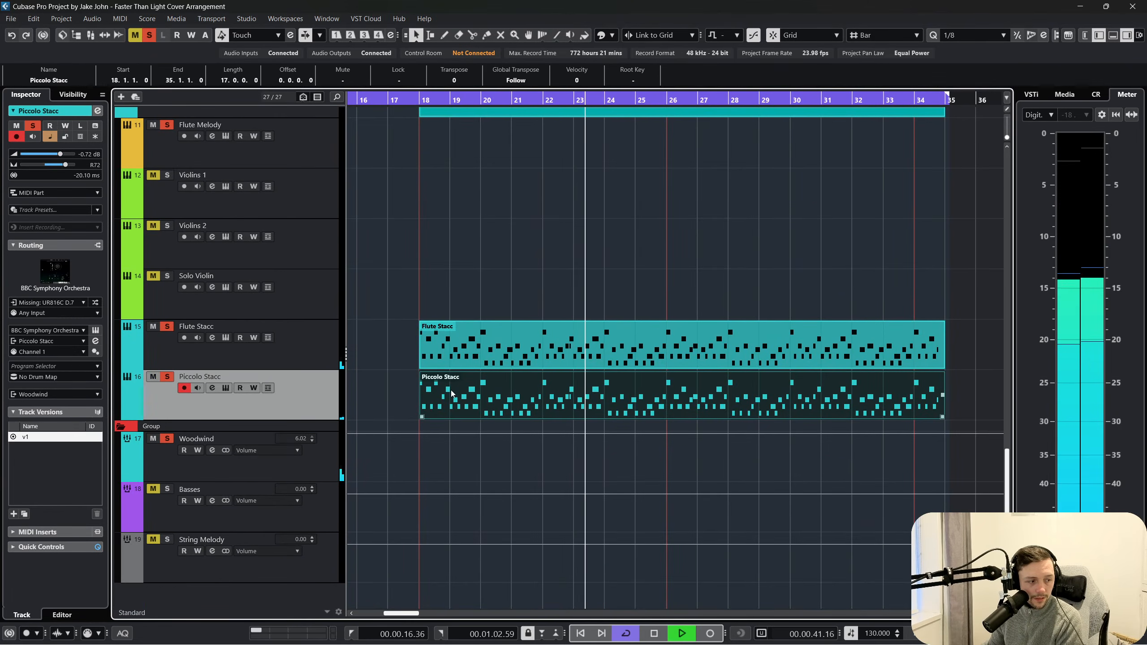
key("f")
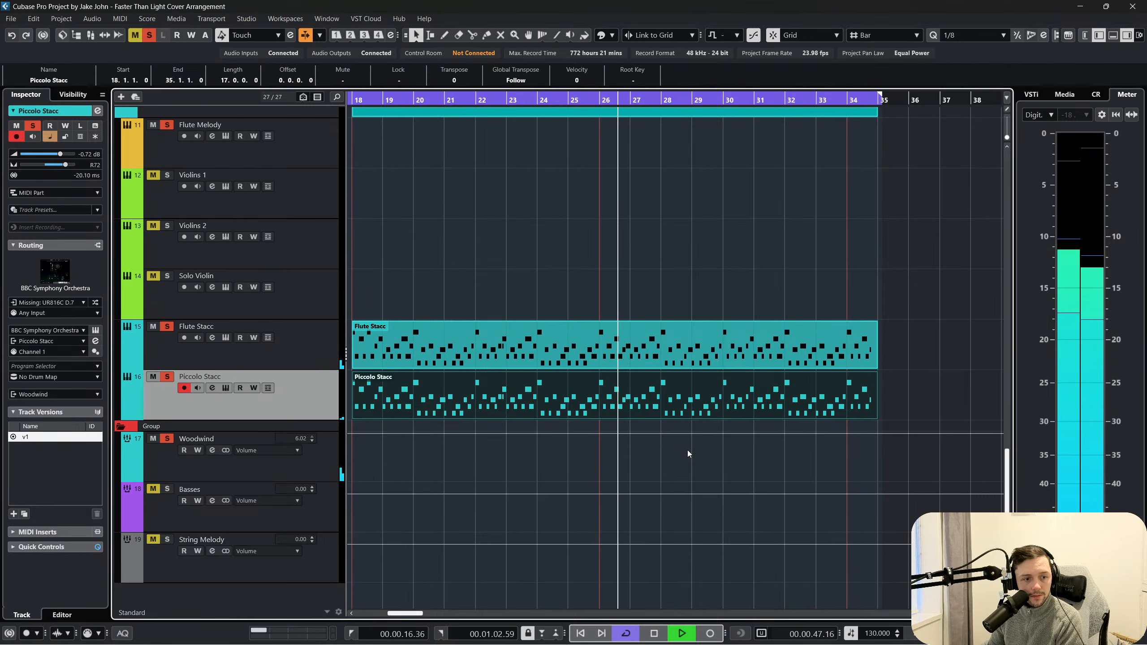
scroll(584, 422, "up", 5)
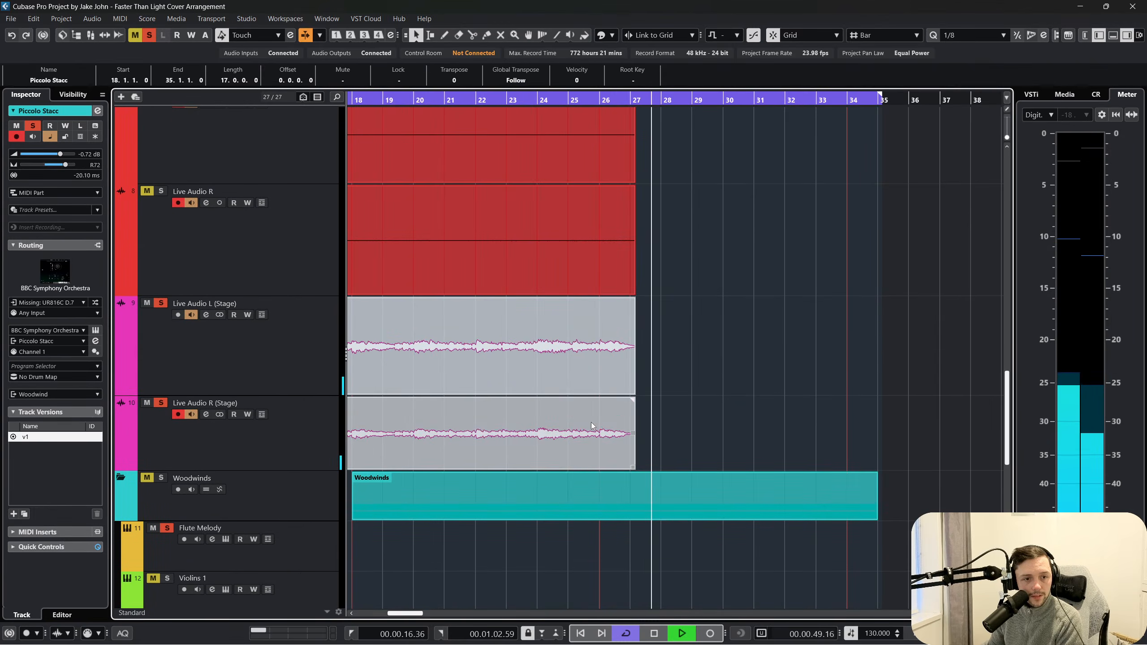
scroll(591, 423, "up", 4)
key("space")
scroll(654, 390, "left", 4)
right_click(717, 346)
left_click(767, 352)
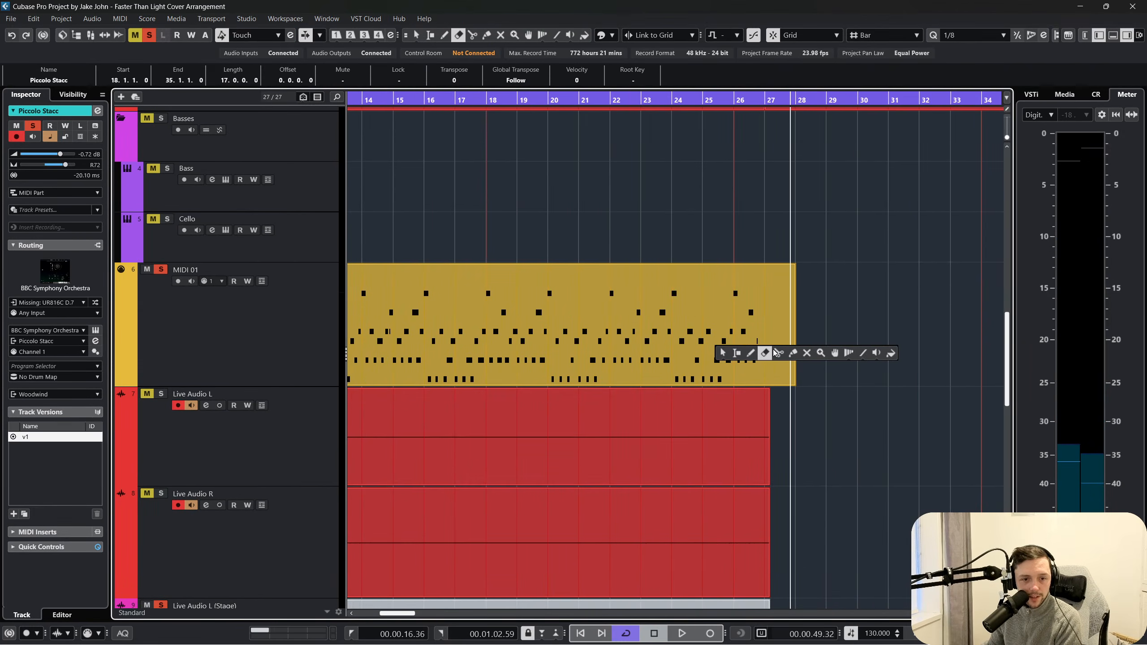
key("1")
left_click(774, 307)
scroll(695, 389, "left", 4)
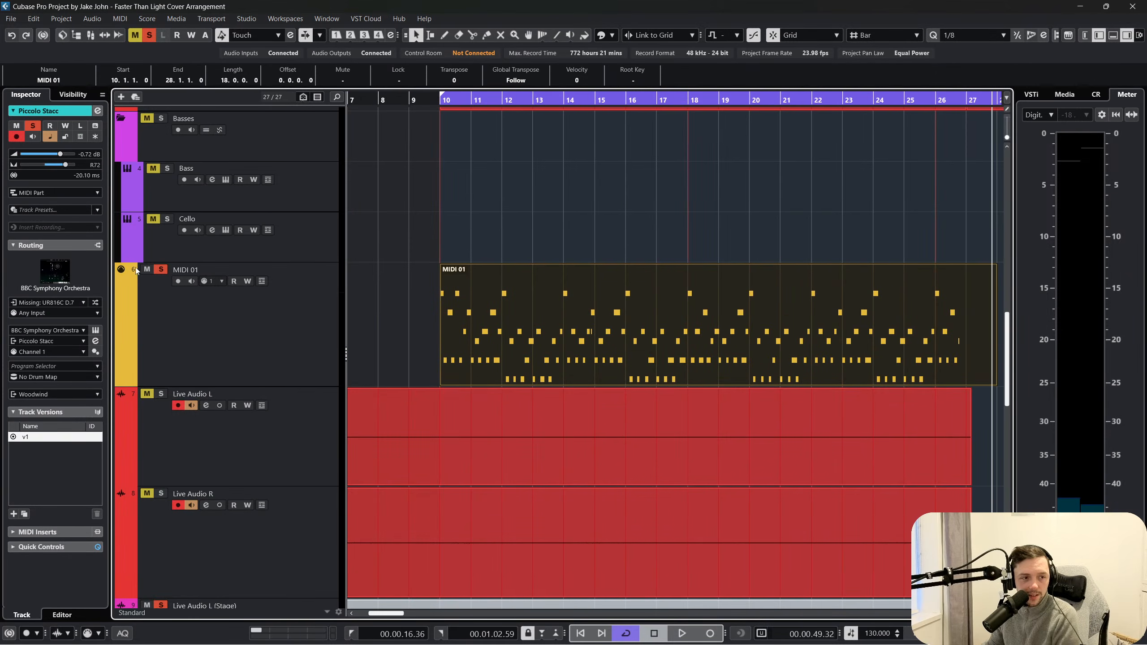
scroll(778, 350, "right", 4)
right_click(784, 349)
left_click(806, 323)
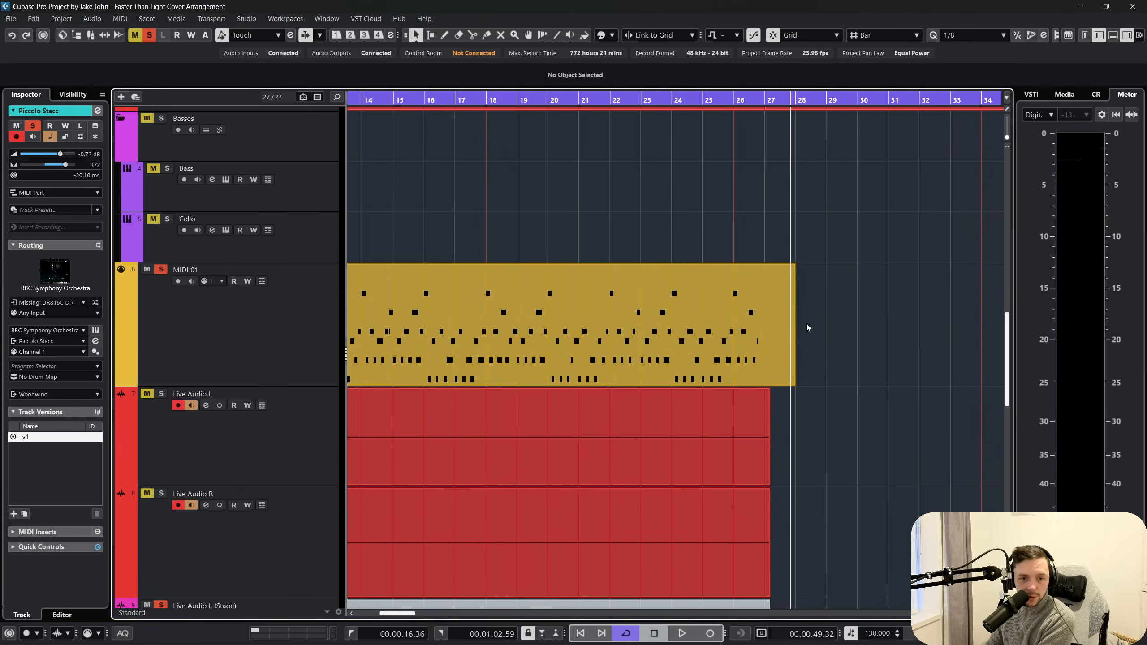
Shorten the MIDI 01 part so that it ends at bar 27
left_click(791, 361)
left_click_drag(794, 384, 764, 381)
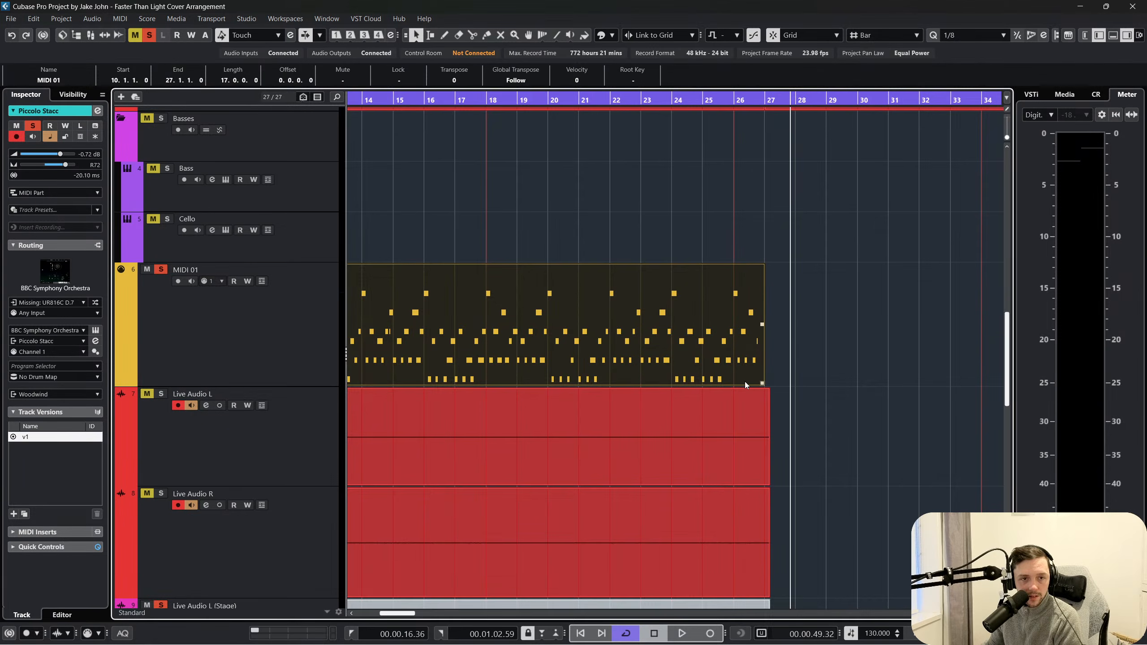
scroll(744, 382, "left", 4)
scroll(792, 333, "right", 3)
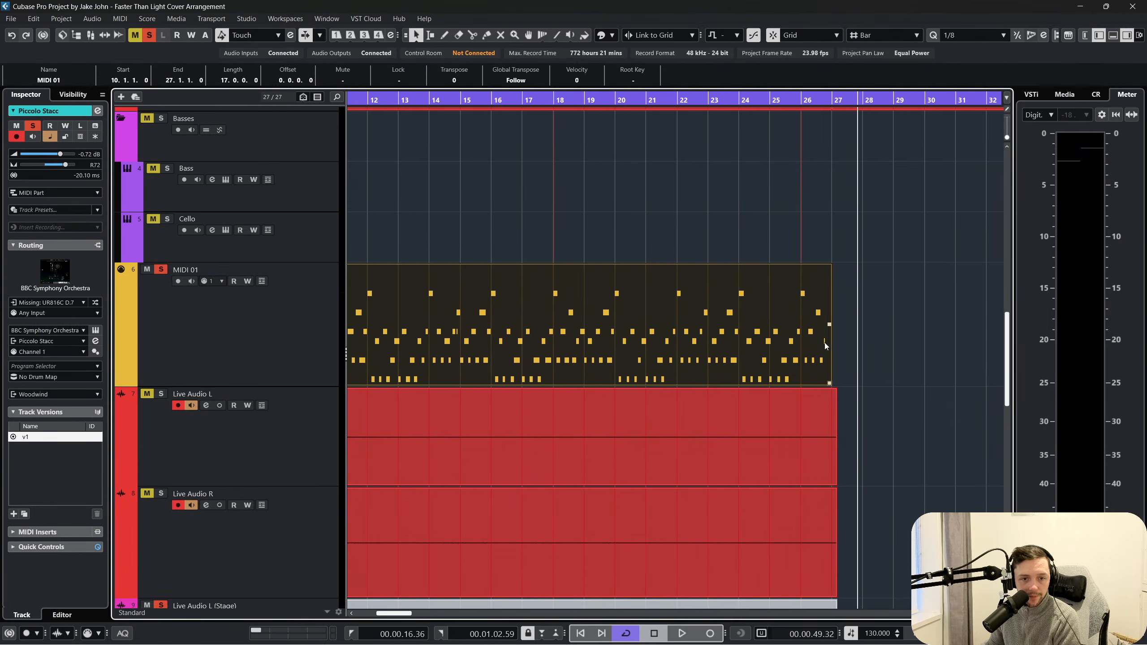
Place the playback cursor at bar 27, the end of the MIDI 01 part, and select that part
left_click(839, 333)
left_click(742, 353)
left_click(830, 107)
left_click(858, 179)
left_click(788, 324)
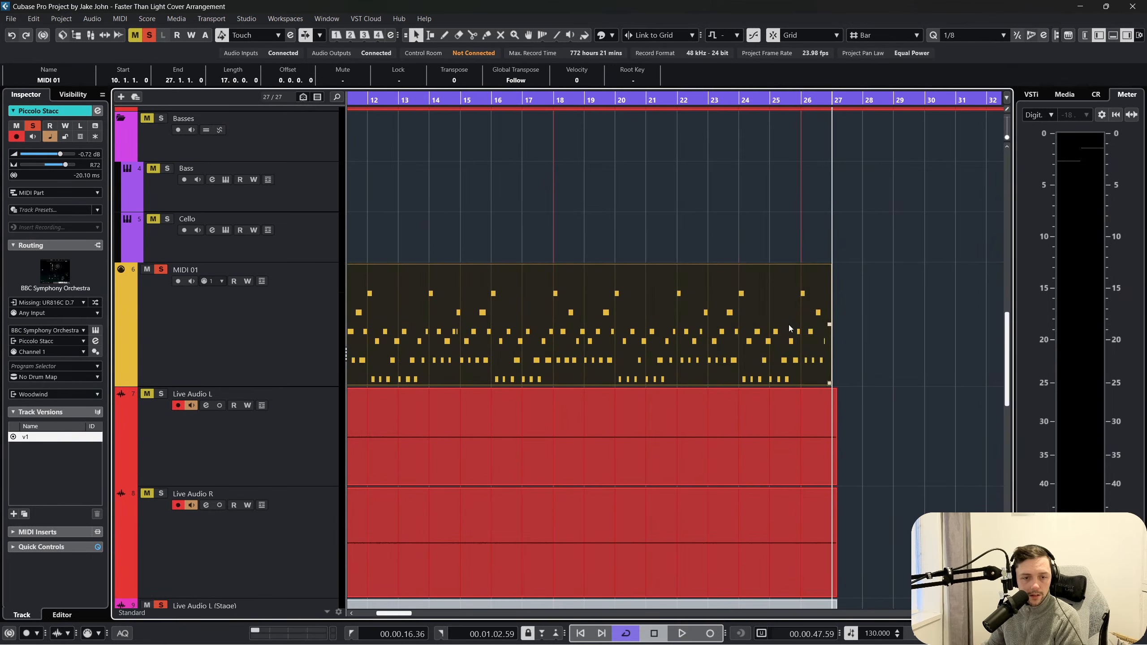
scroll(786, 327, "right", 4)
scroll(712, 346, "down", 5)
scroll(715, 349, "up", 5)
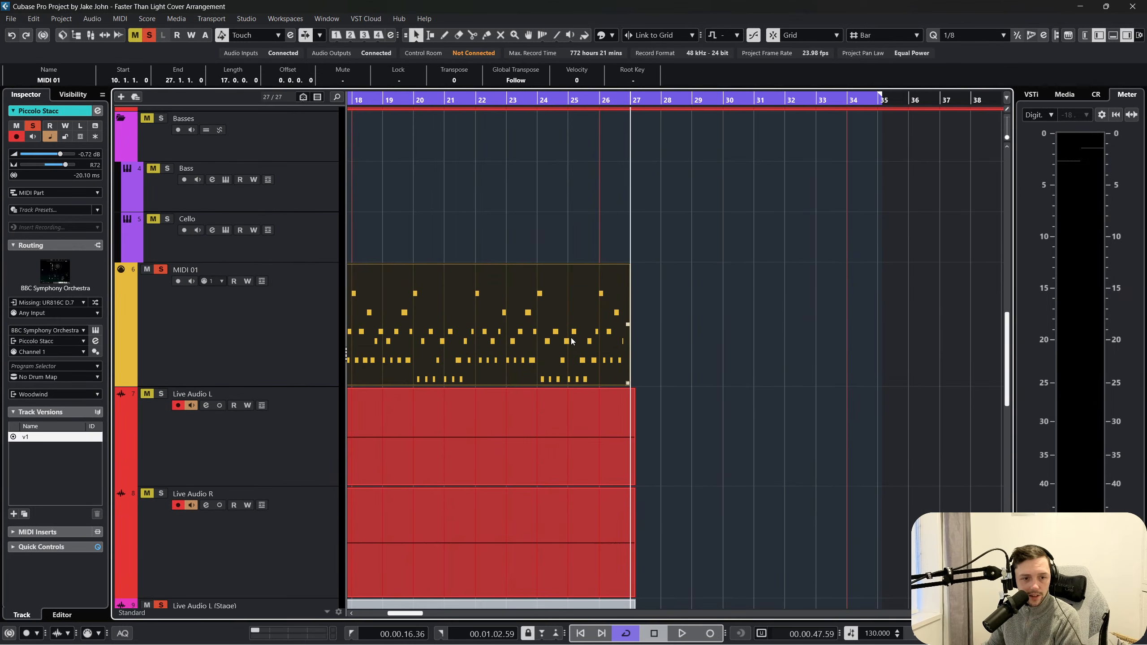
Try duplicating the MIDI 01 part at bar 27 and play the transition alongside the woodwinds
key("ctrl+d")
scroll(610, 362, "left", 7)
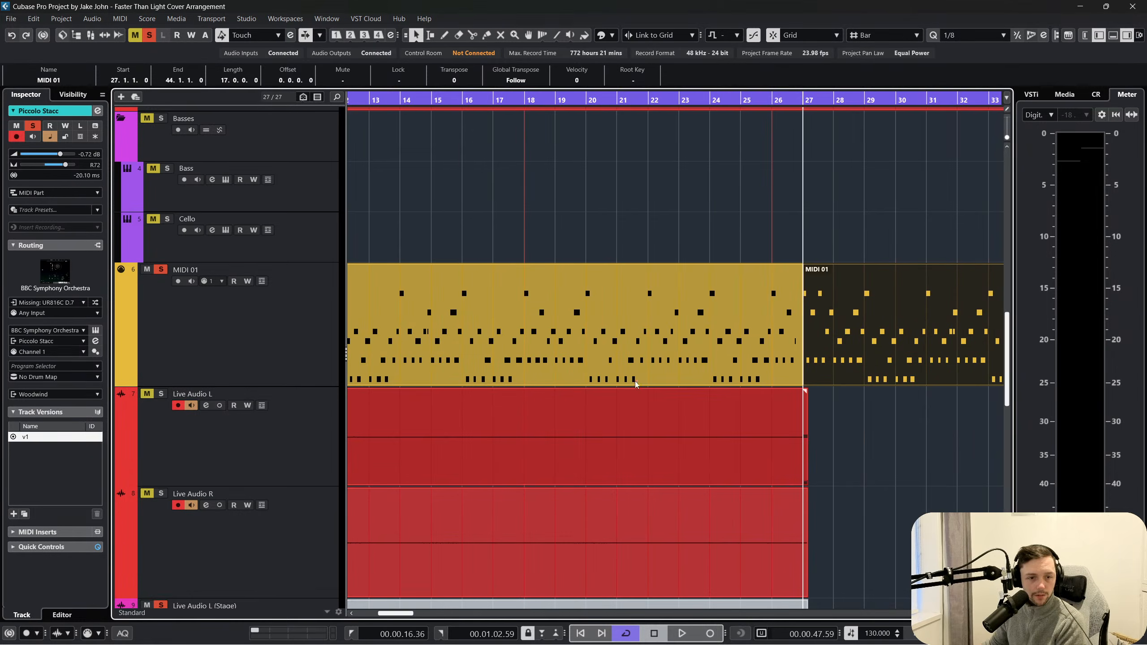
key("space")
scroll(706, 271, "down", 5)
scroll(713, 273, "down", 2)
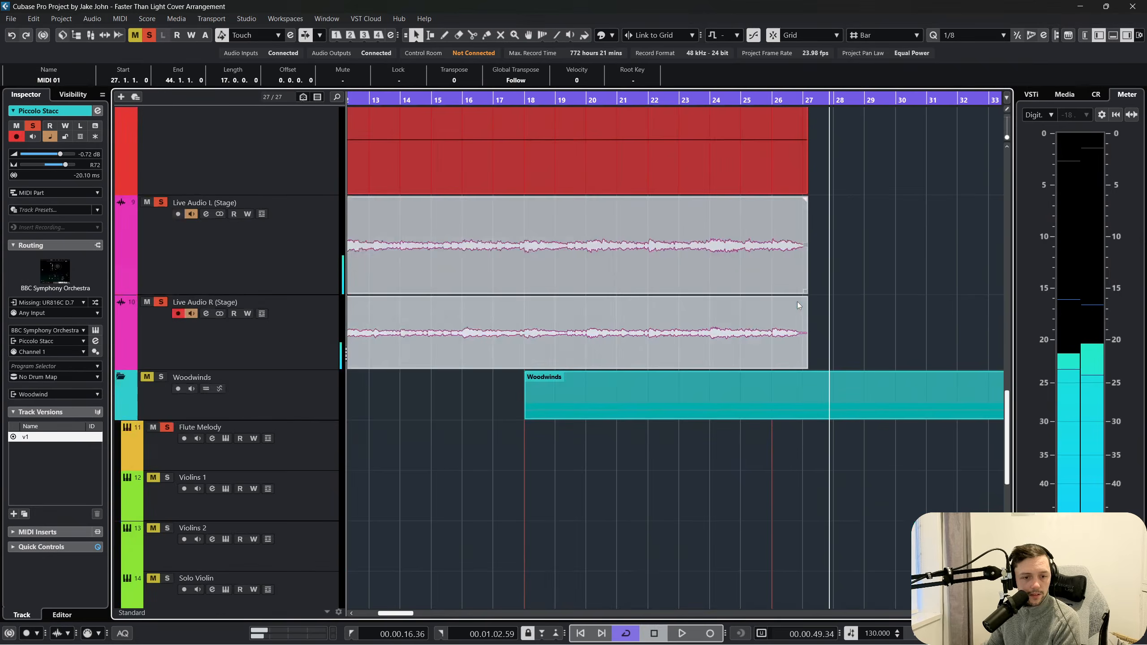
scroll(906, 168, "up", 3)
key("Delete")
scroll(736, 183, "down", 6)
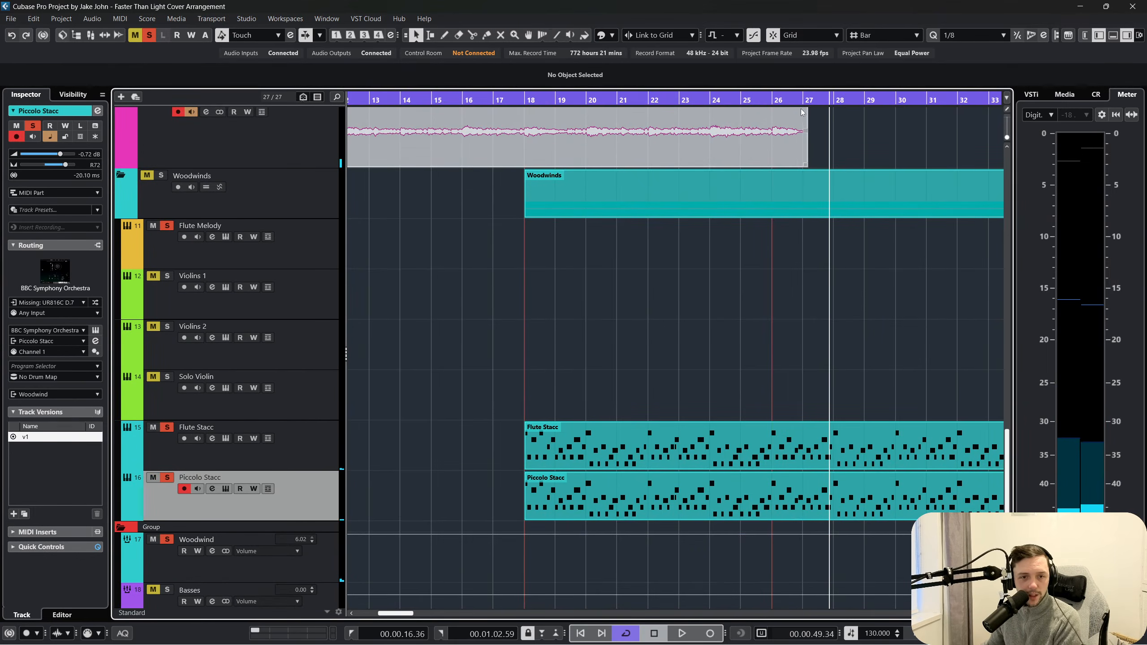
scroll(788, 271, "right", 3)
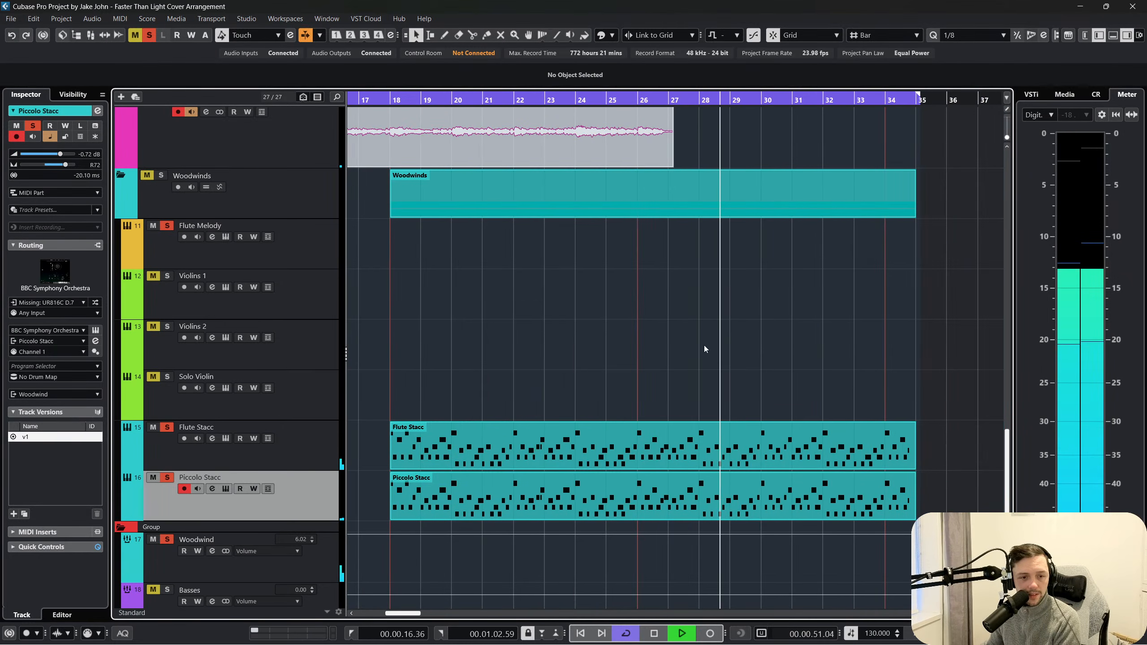
Delete the Synth part that starts at bar 28
scroll(678, 371, "up", 5)
scroll(661, 386, "up", 5)
left_click(790, 256)
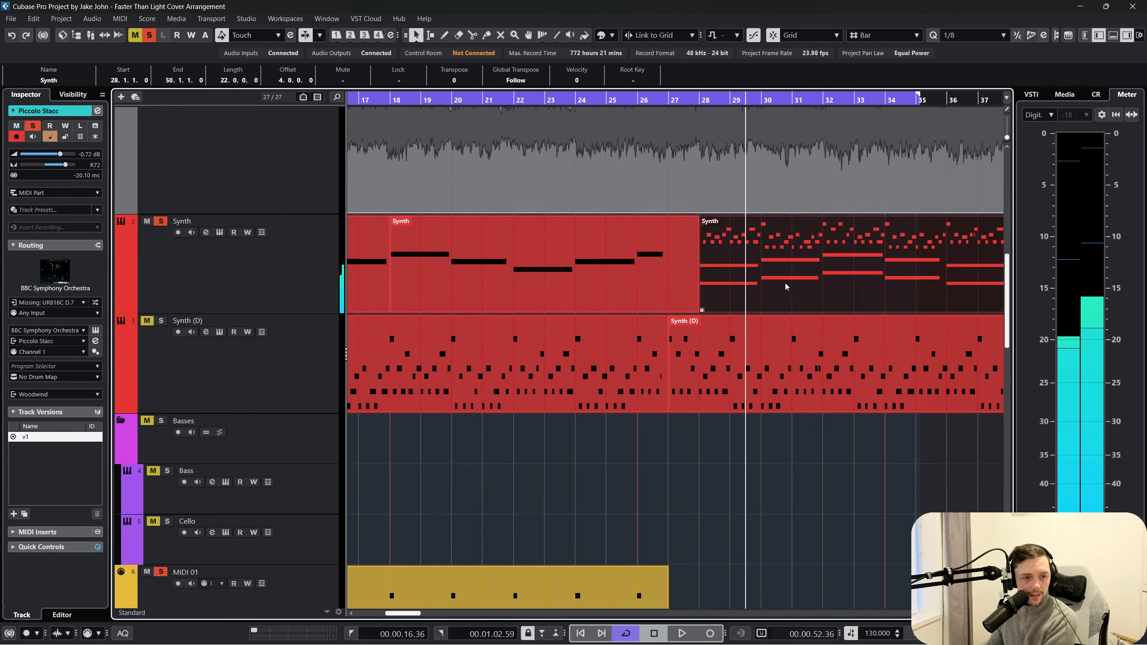
key("Delete")
Try copying the Synth (D) part that starts at bar 27 onto the MIDI 01 track at the same bar
left_click(757, 376)
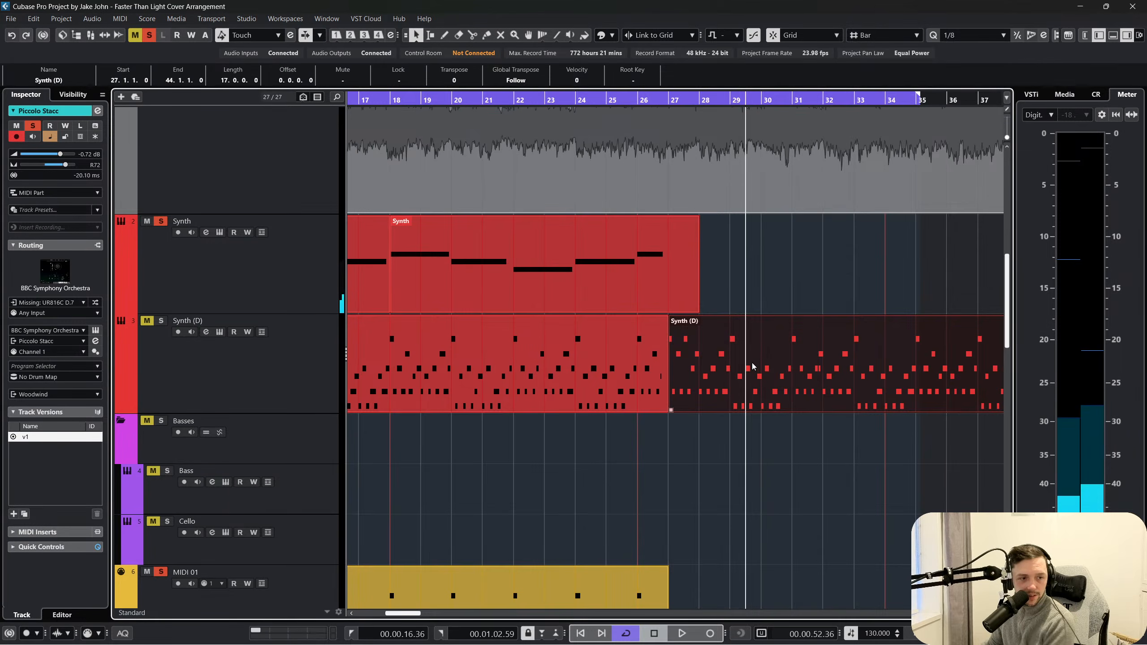
scroll(724, 353, "down", 5)
scroll(737, 287, "up", 4)
scroll(724, 279, "down", 3)
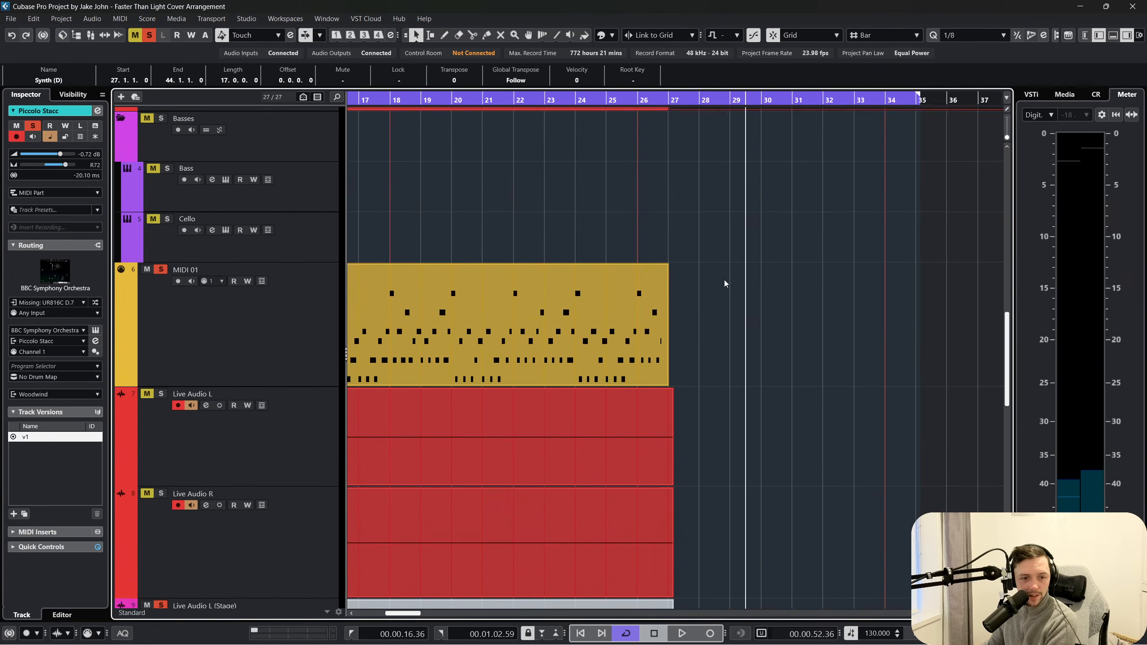
scroll(725, 279, "up", 2)
left_click(673, 101)
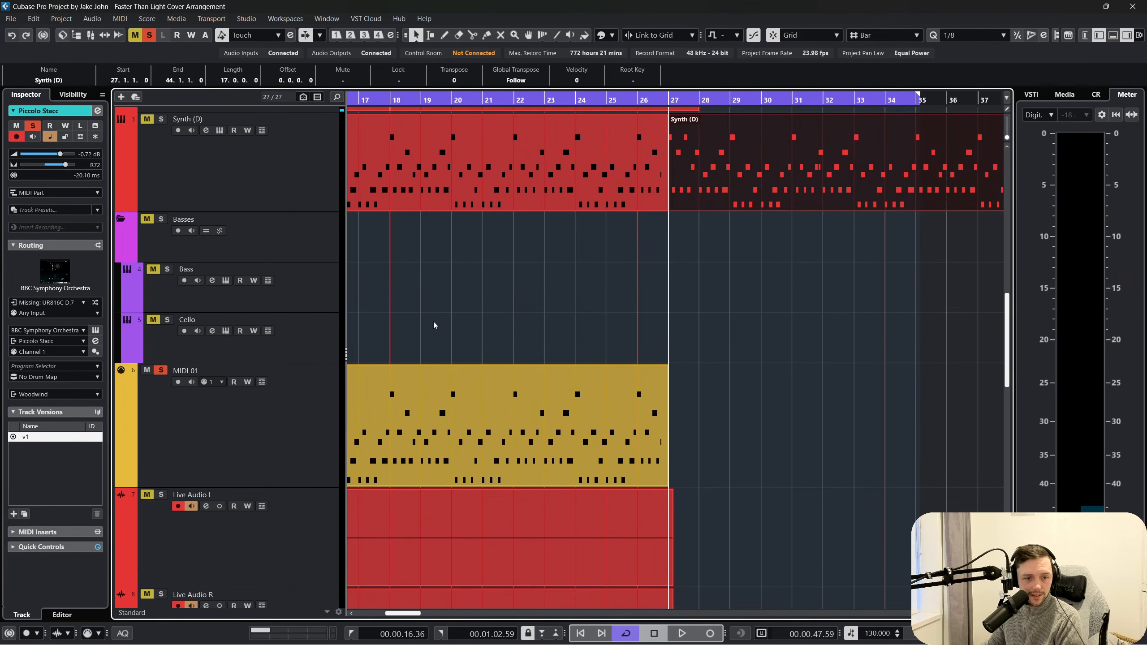
left_click(271, 423)
key("ctrl+v")
Play the arrangement across bar 27 and again from bar 23 to check the MIDI 01 transition
scroll(714, 426, "down", 10)
key("space")
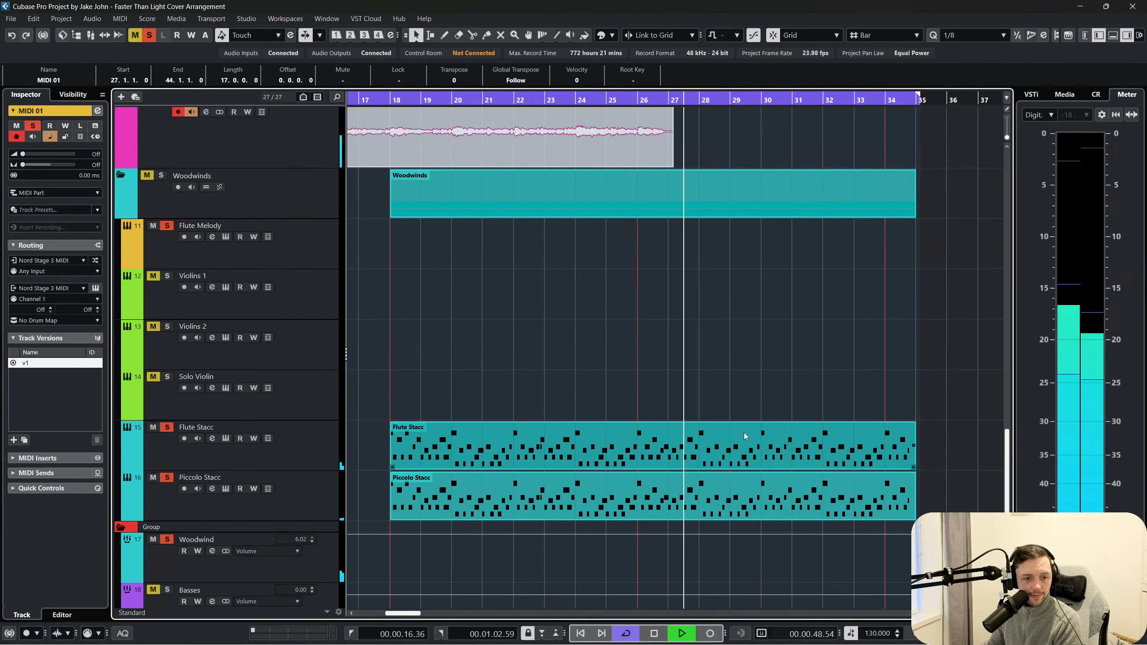
scroll(744, 433, "up", 8)
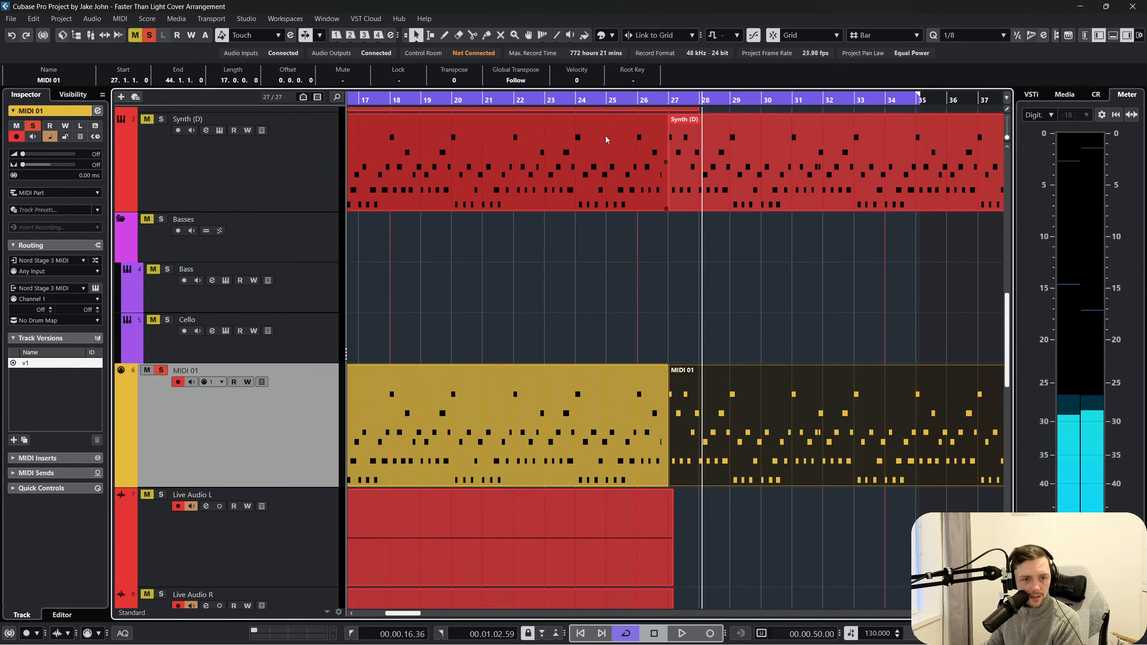
left_click(551, 102)
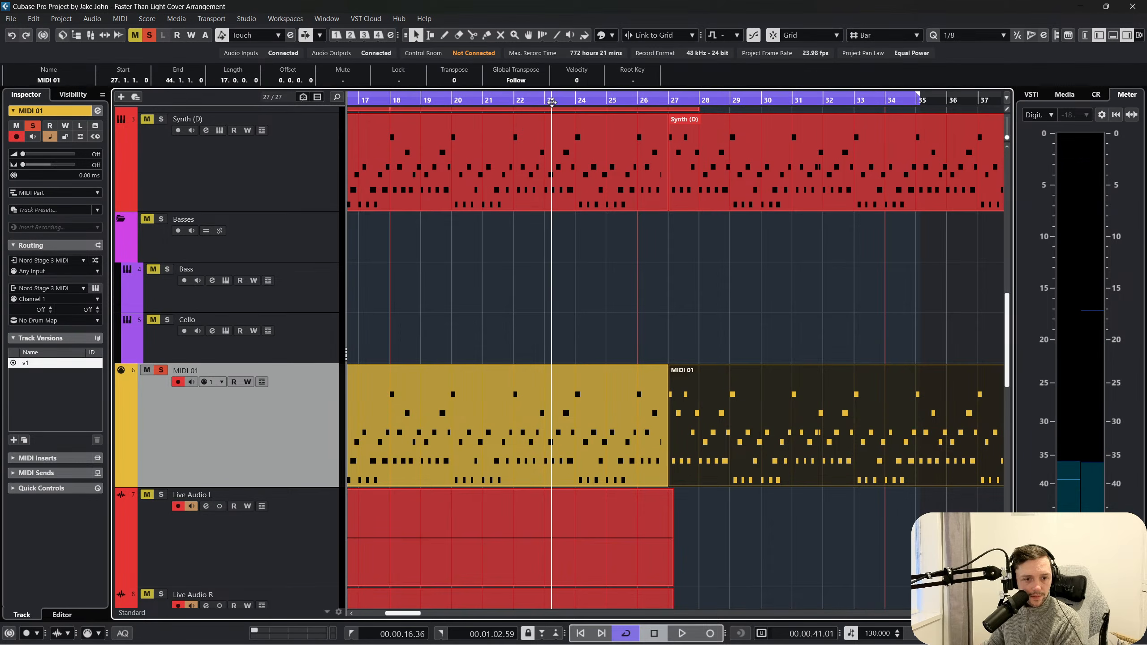
key("space")
scroll(639, 334, "down", 2)
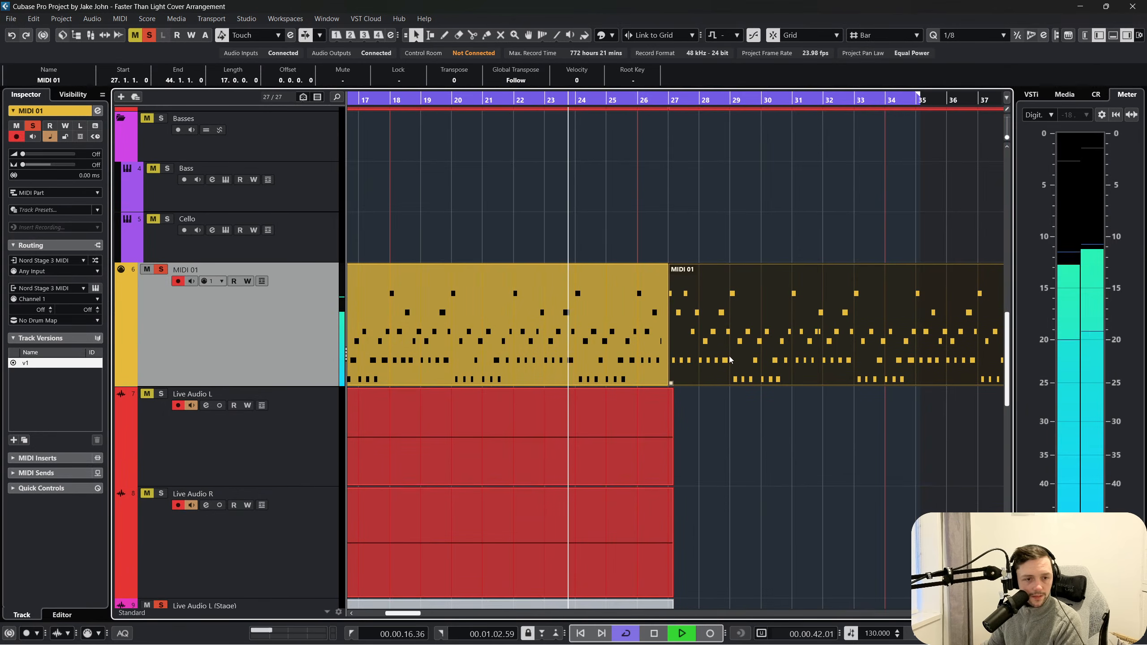
Delete the MIDI 01 part starting at bar 27 and shorten the preceding part so that it ends at bar 26
scroll(742, 361, "left", 2)
key("Delete")
left_click(776, 355)
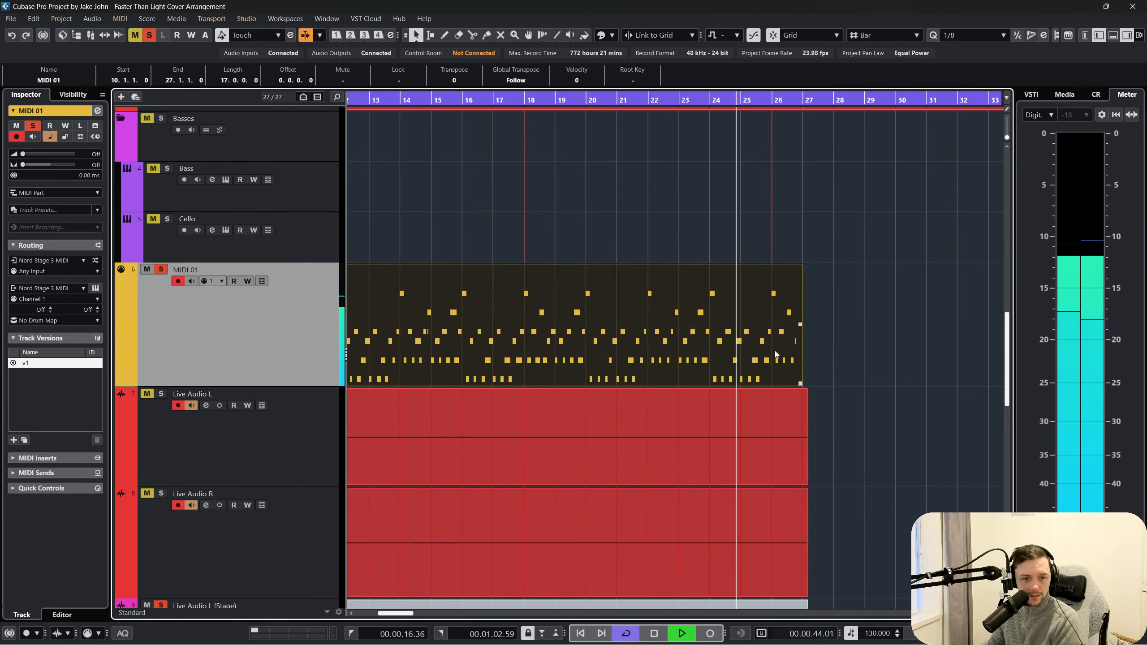
left_click_drag(801, 383, 770, 383)
key("space")
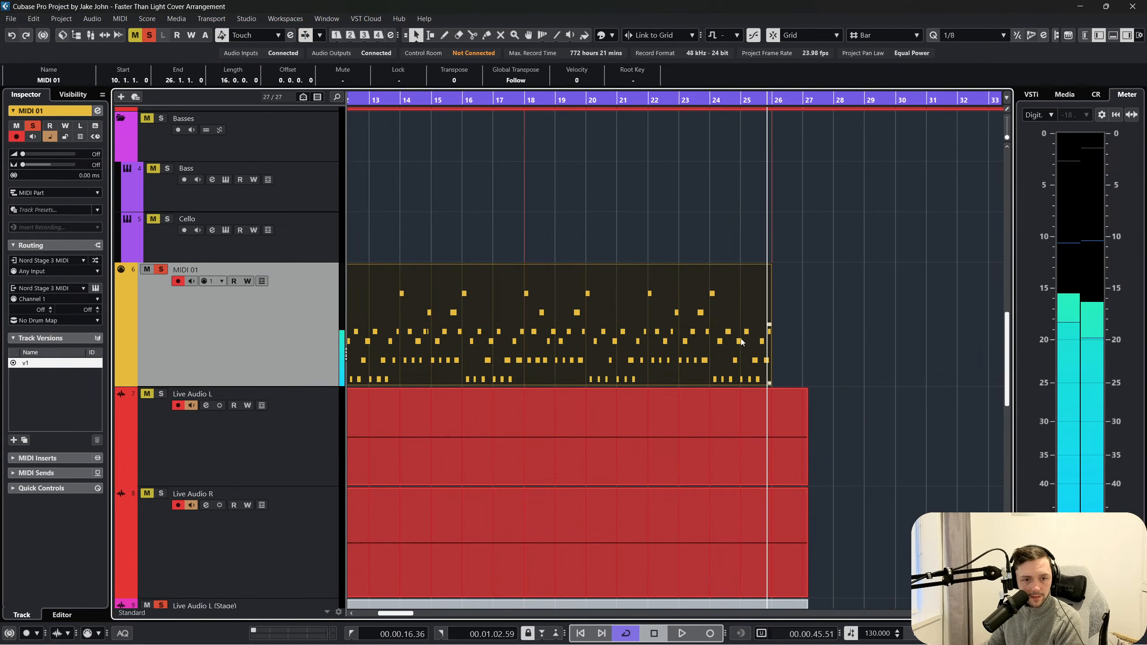
Duplicate the shortened MIDI 01 part at bar 26 and play it with the Flute Stacc and Piccolo Stacc parts to around bar 31
key("ctrl+d")
scroll(742, 342, "right", 4)
key("space")
scroll(704, 388, "down", 6)
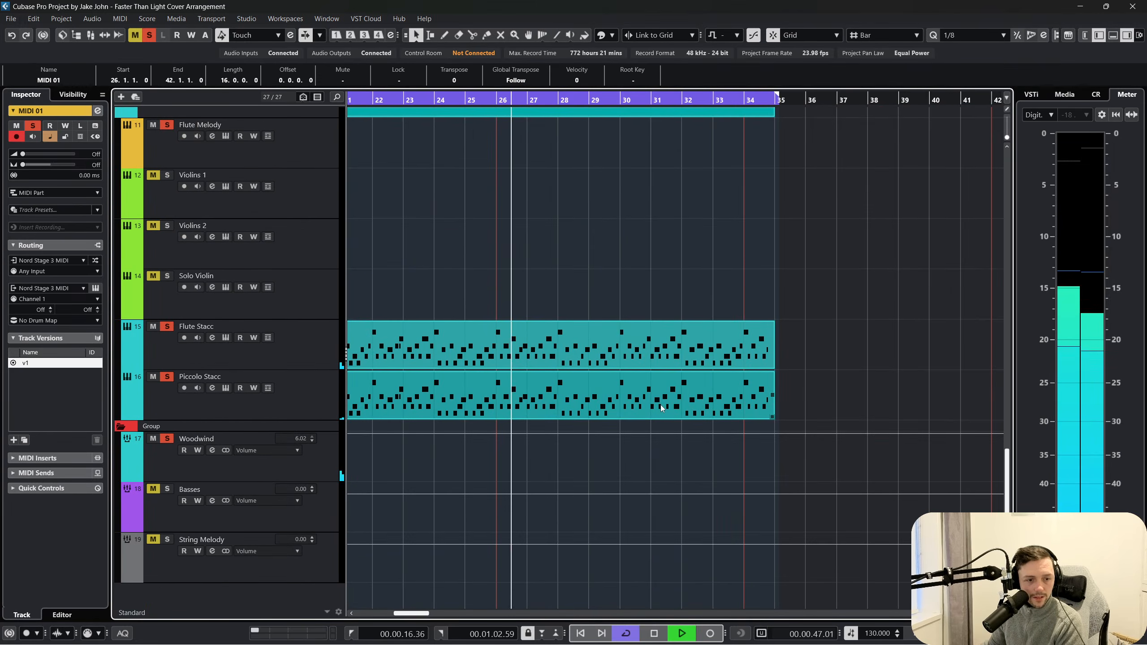
scroll(661, 406, "left", 2)
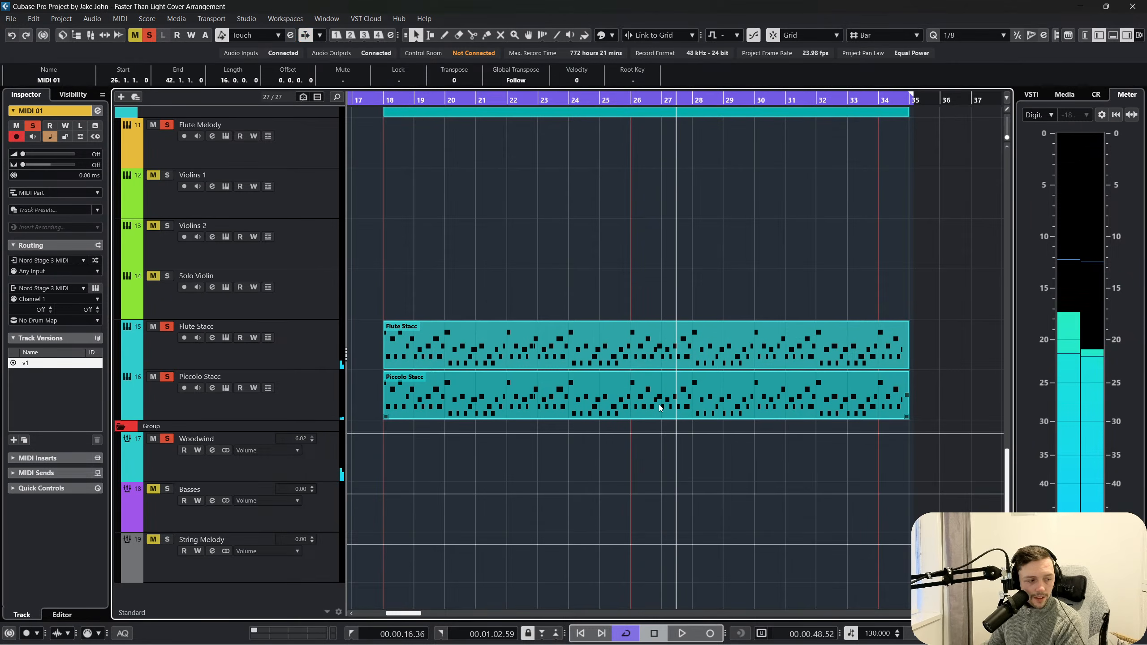
scroll(554, 382, "up", 2)
scroll(625, 358, "down", 2)
key("space")
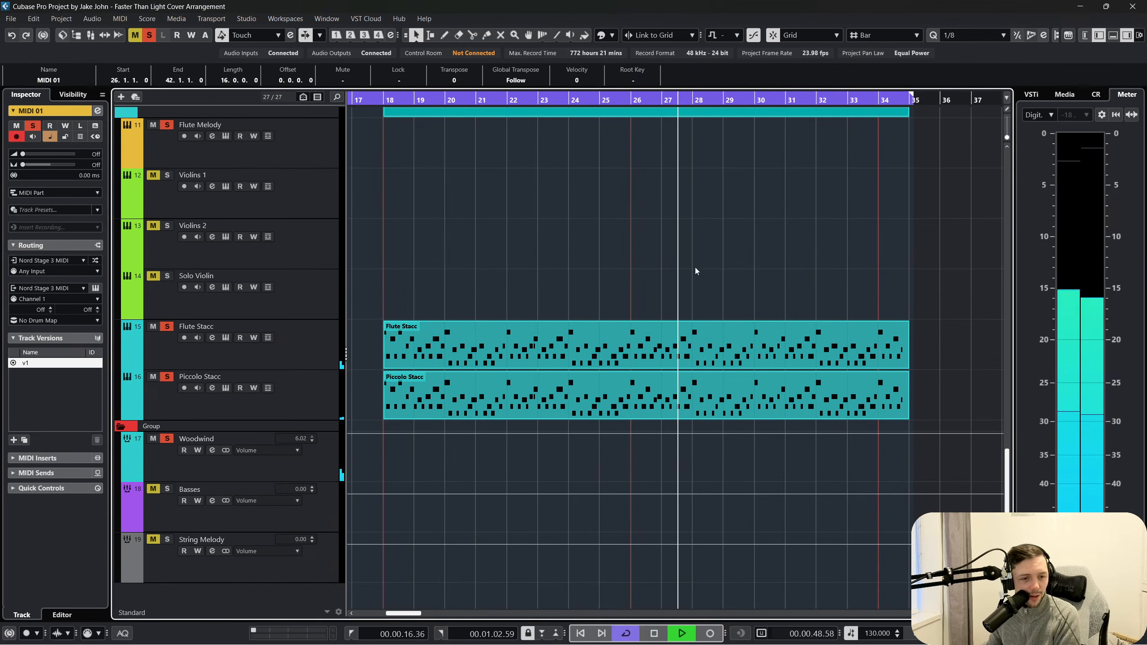
left_click(695, 267)
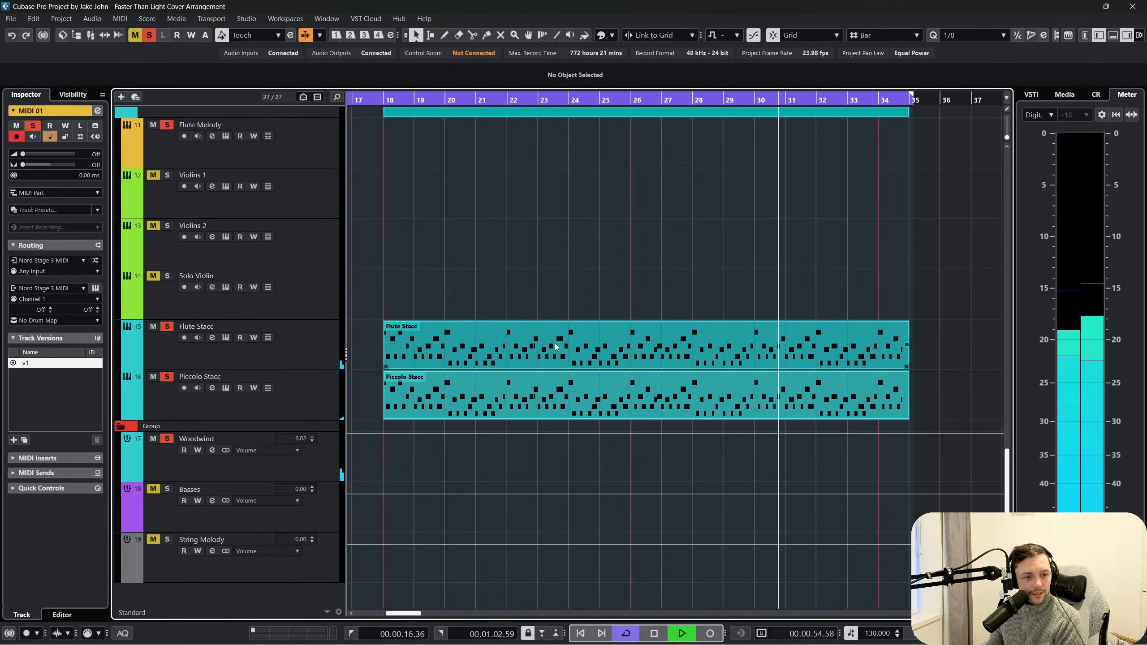
key("space")
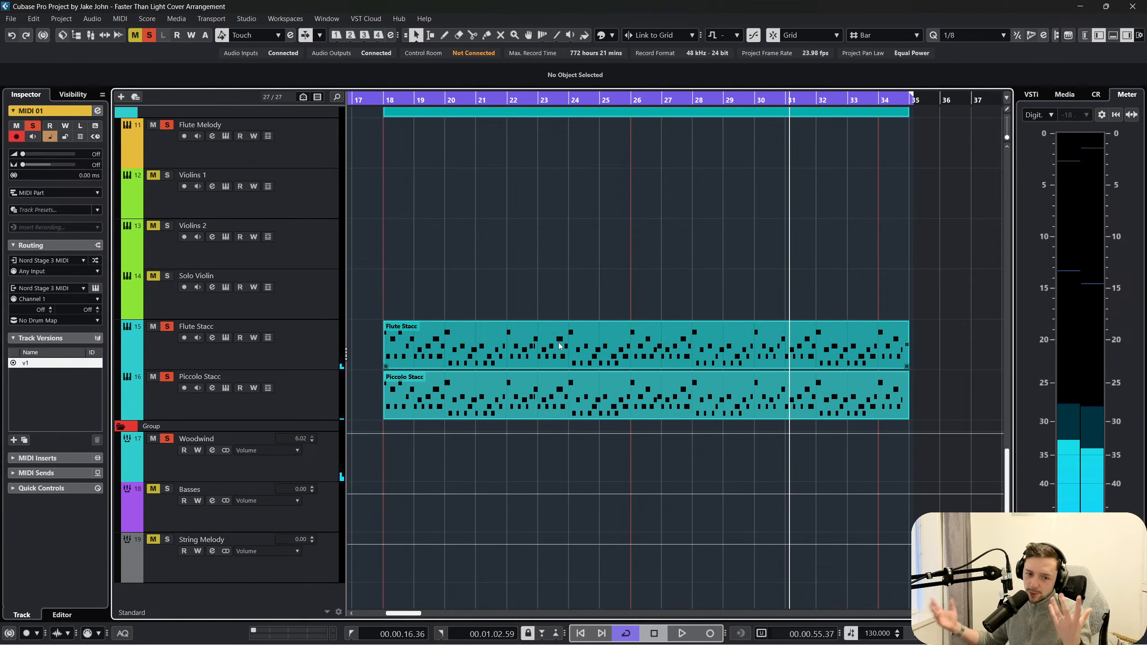
Examine the notes and velocities of the Flute Stacc part in the key editor, and close the editor
double_click(559, 346)
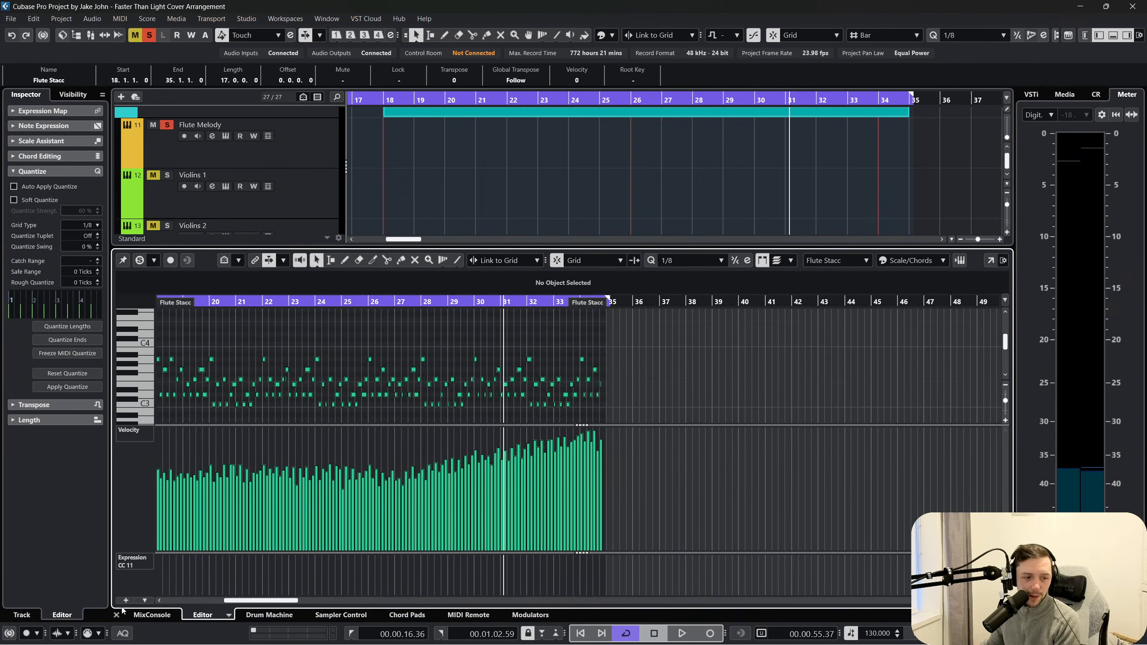
left_click(117, 615)
left_click(673, 243)
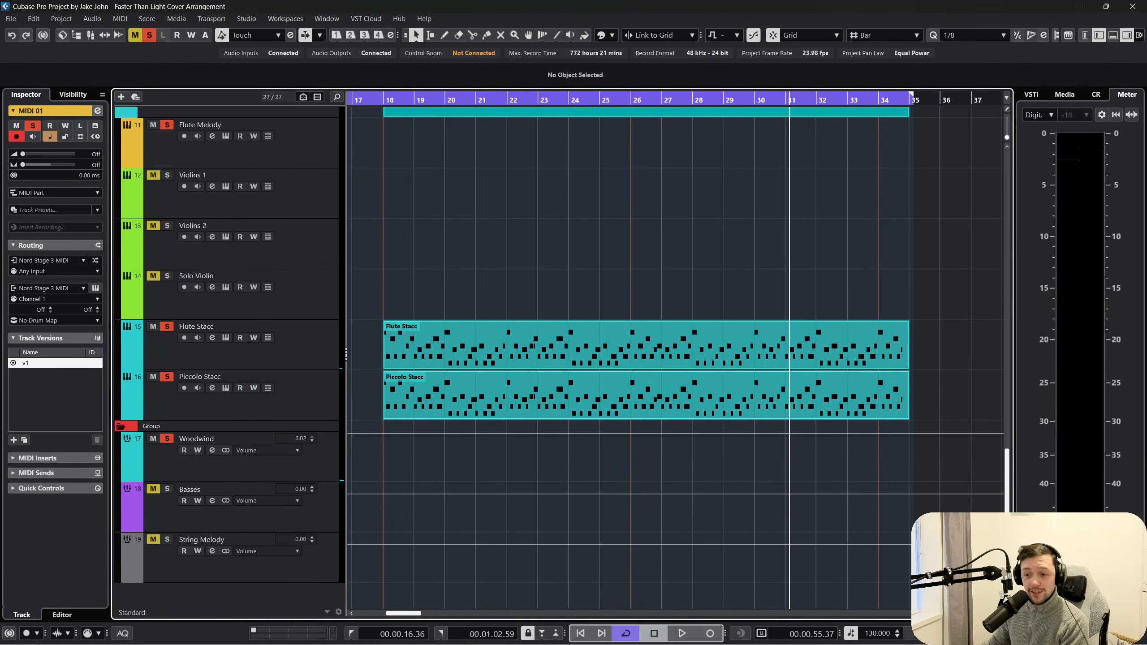
Resume playback, take the MIDI 01 track out of solo, and mute the Piccolo Stacc and Flute Stacc tracks
scroll(577, 285, "up", 15)
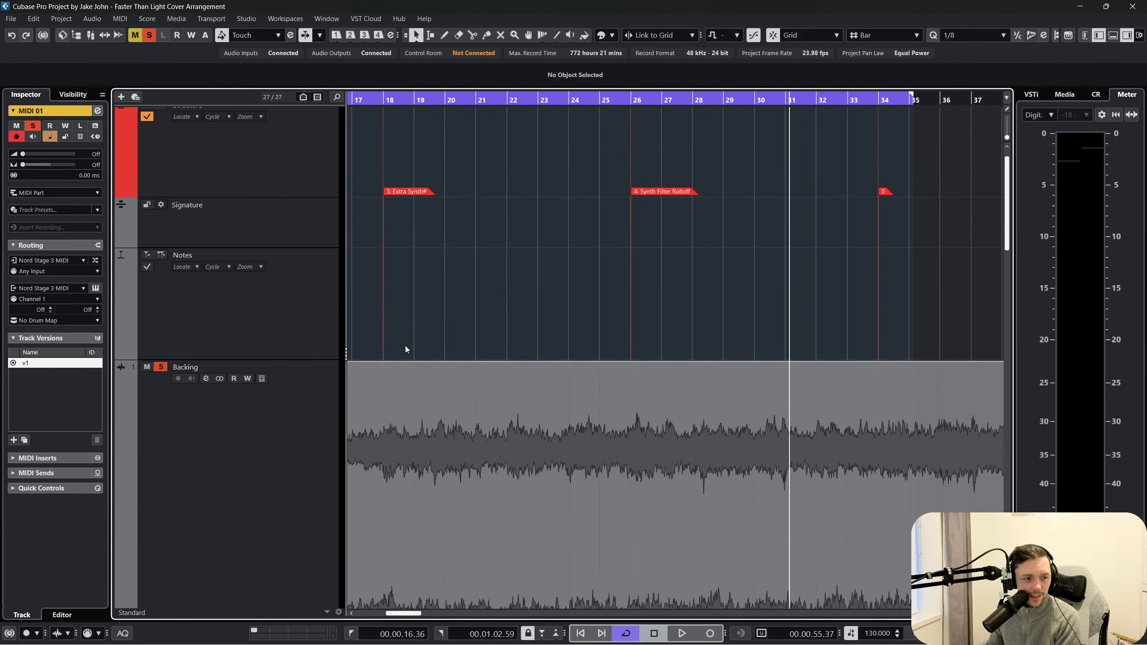
scroll(405, 346, "down", 6)
key("space")
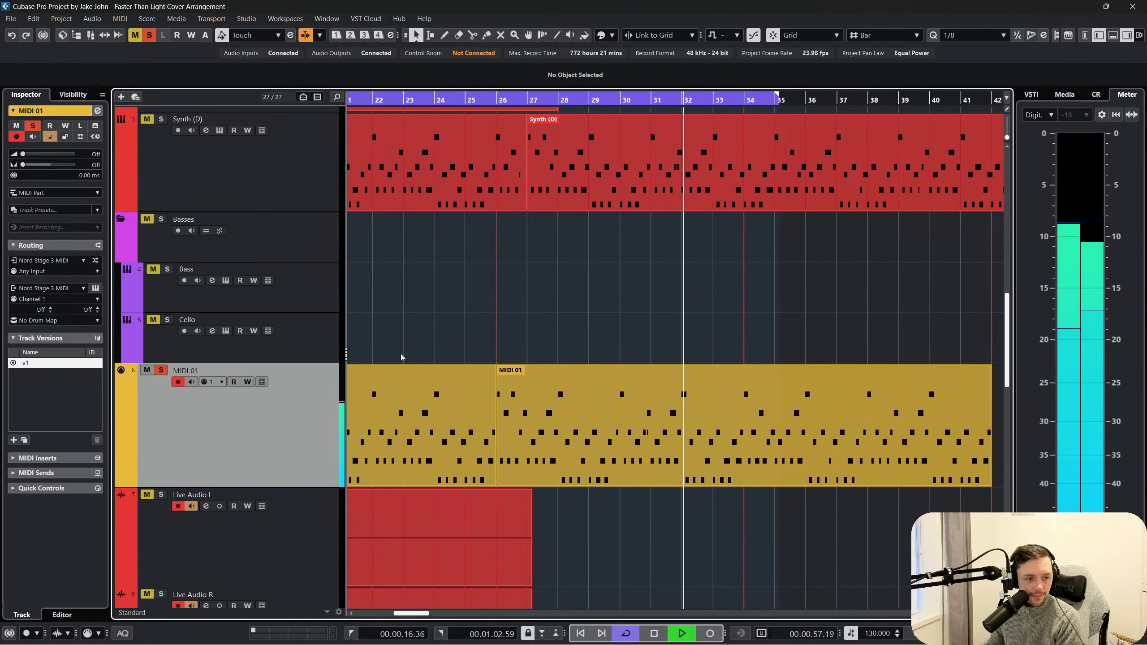
left_click(161, 370)
scroll(159, 367, "down", 10)
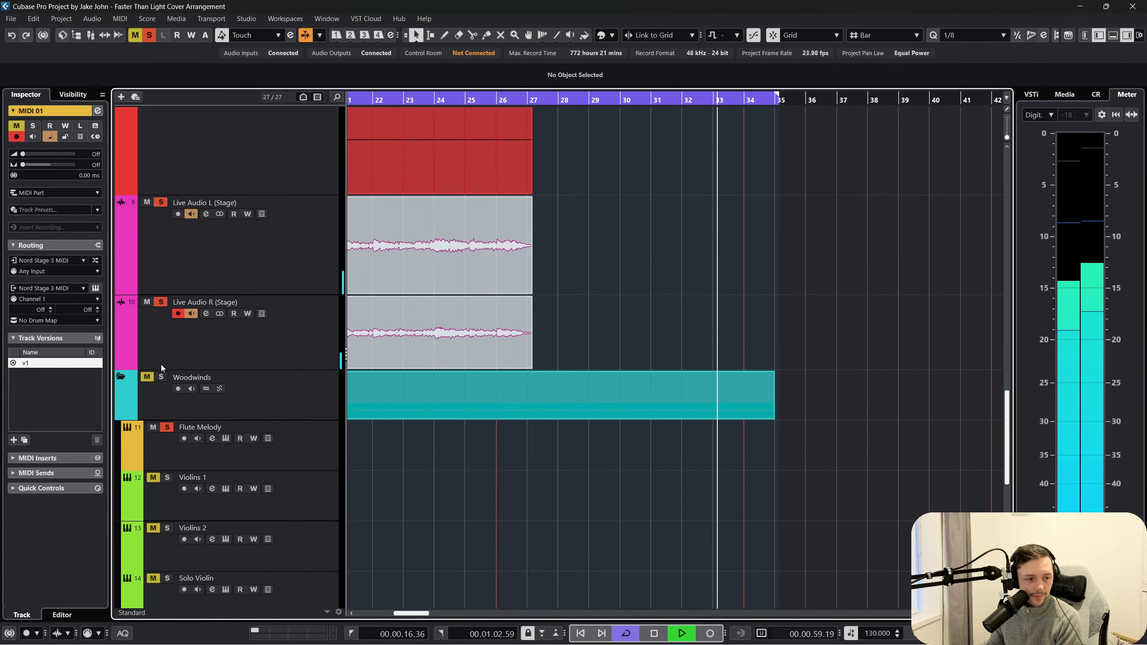
scroll(162, 365, "down", 6)
left_click(167, 335)
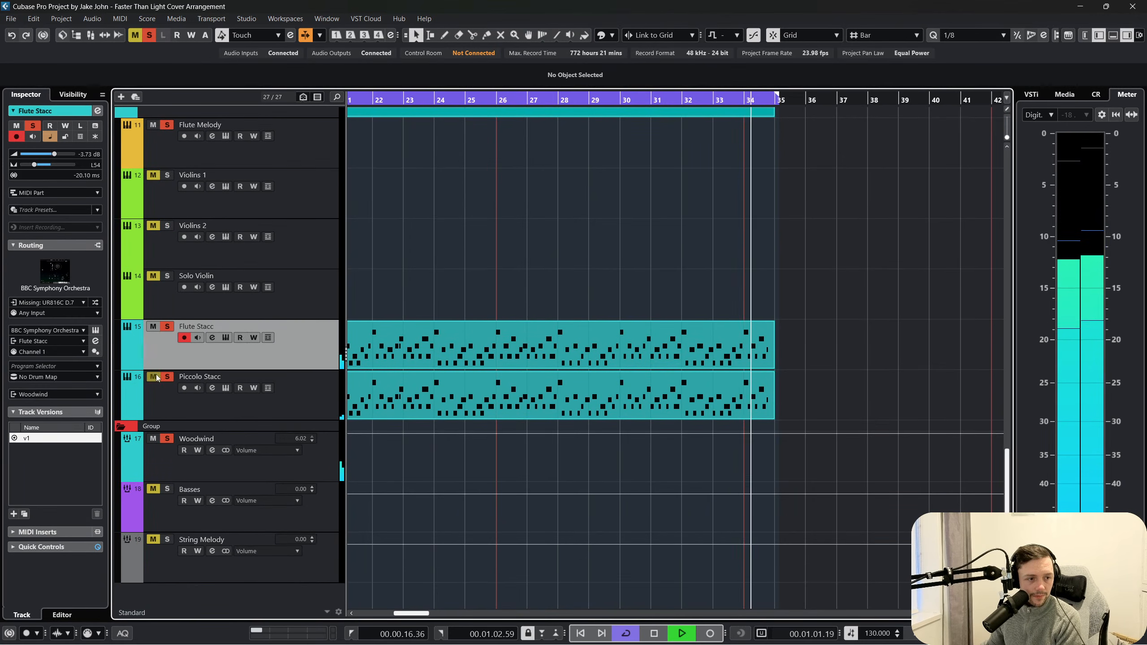
left_click(156, 378)
left_click(156, 326)
Turn off cycle playback and play the arrangement from bar 36
scroll(827, 302, "up", 16)
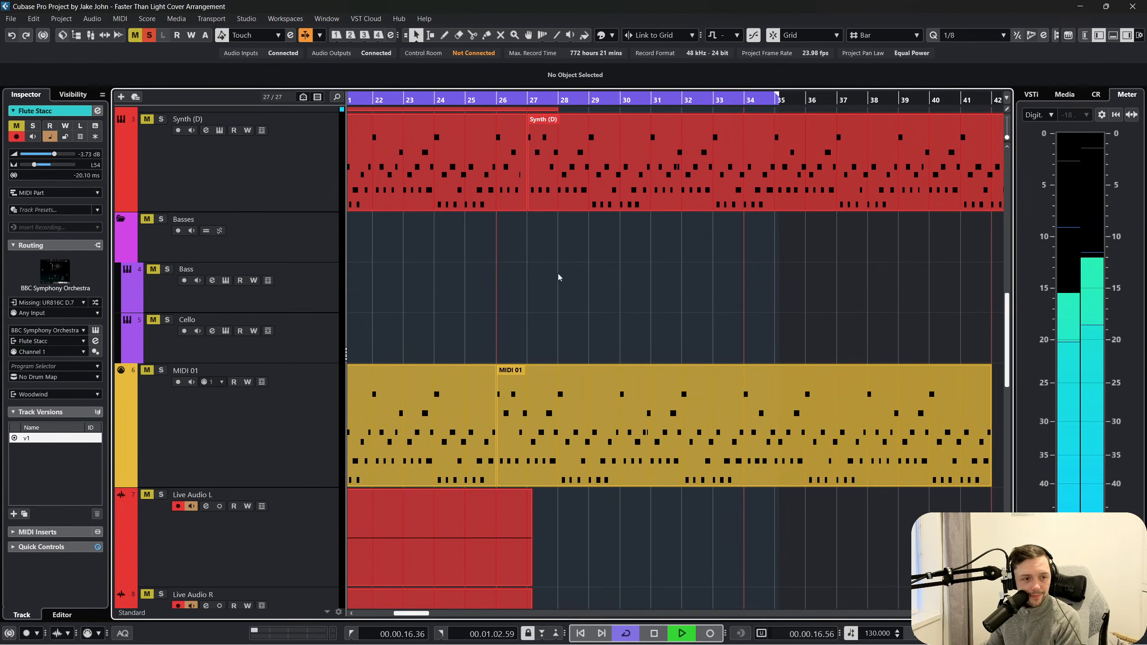
scroll(559, 277, "up", 5)
key("space")
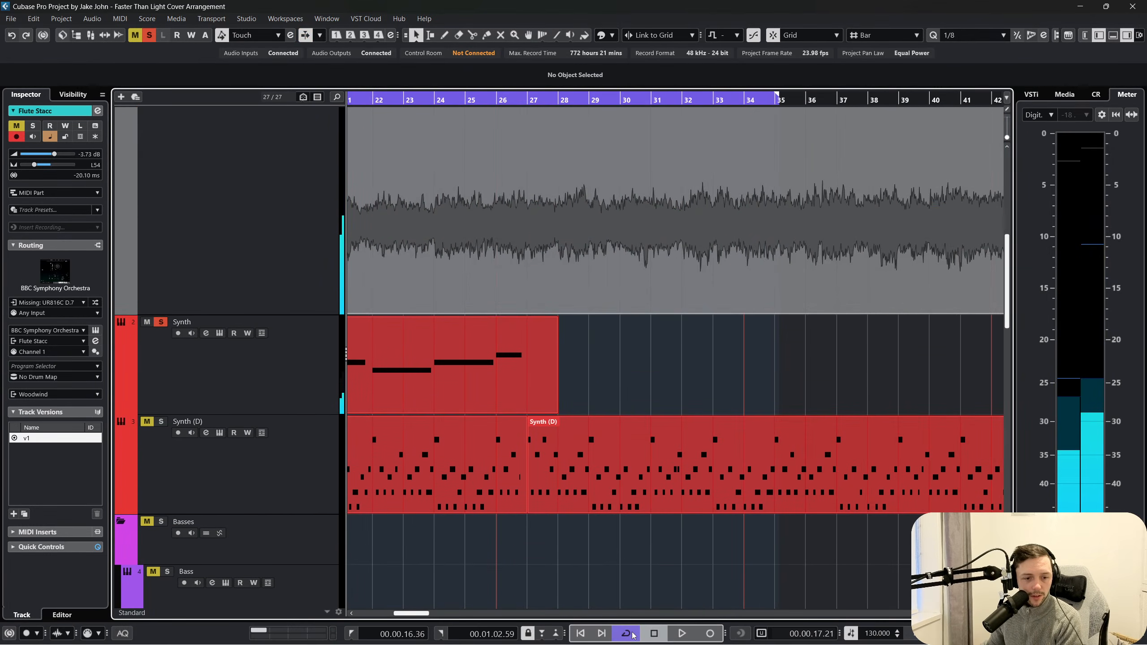
left_click(632, 635)
scroll(822, 427, "up", 3)
left_click(813, 101)
key("space")
Lower the Backing track's volume to -10.2 dB
left_click(205, 365)
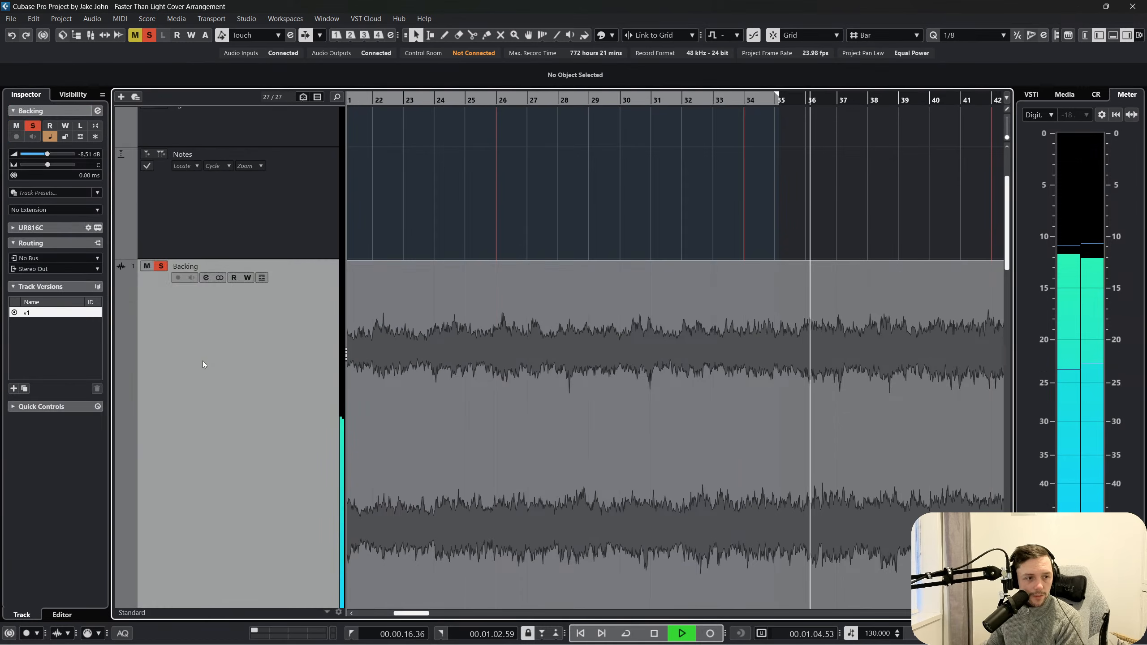
left_click_drag(48, 154, 45, 155)
scroll(719, 338, "down", 6)
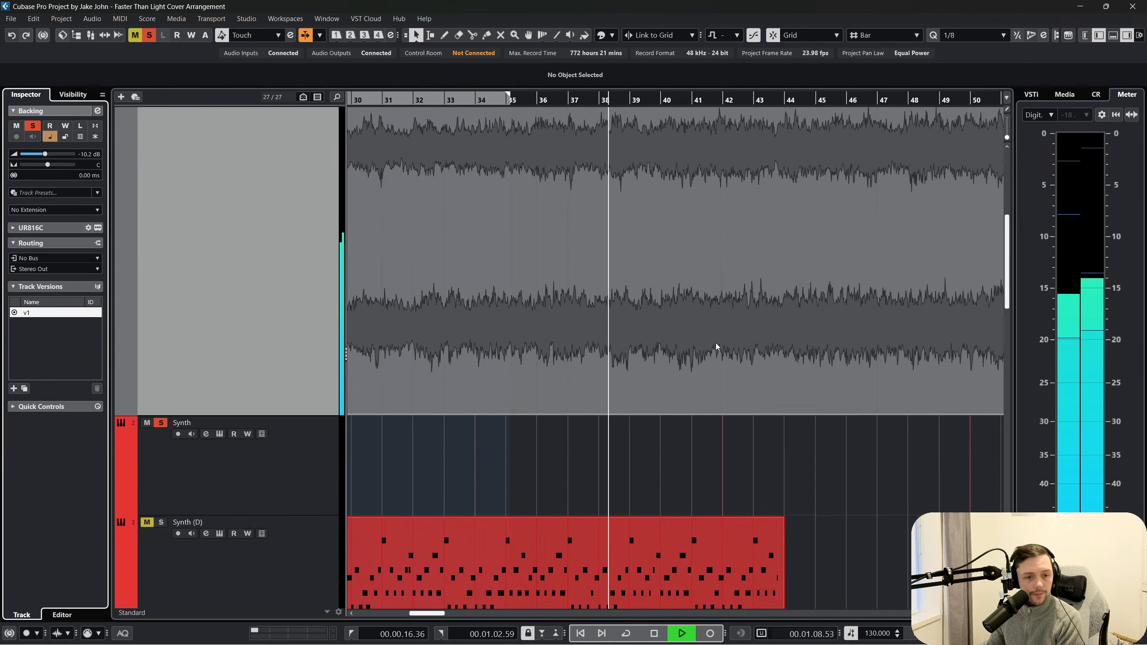
Play the arrangement from the Orchestra marker at bar 50 and review which tracks have parts leading up to it
scroll(737, 352, "up", 5)
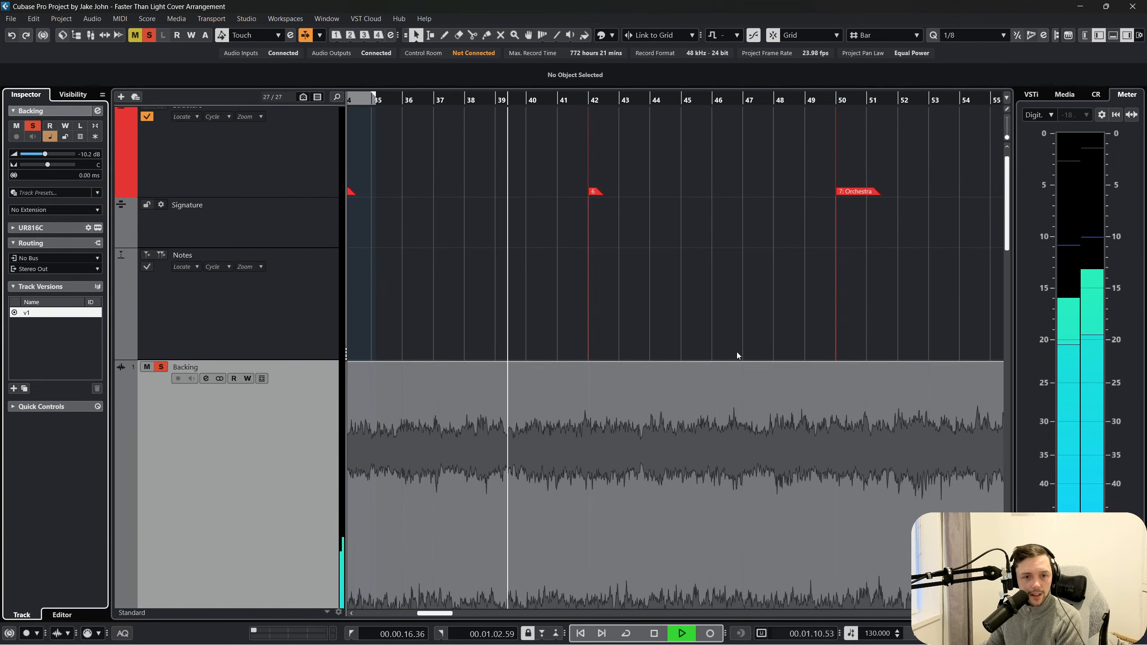
scroll(737, 351, "up", 1)
key("space")
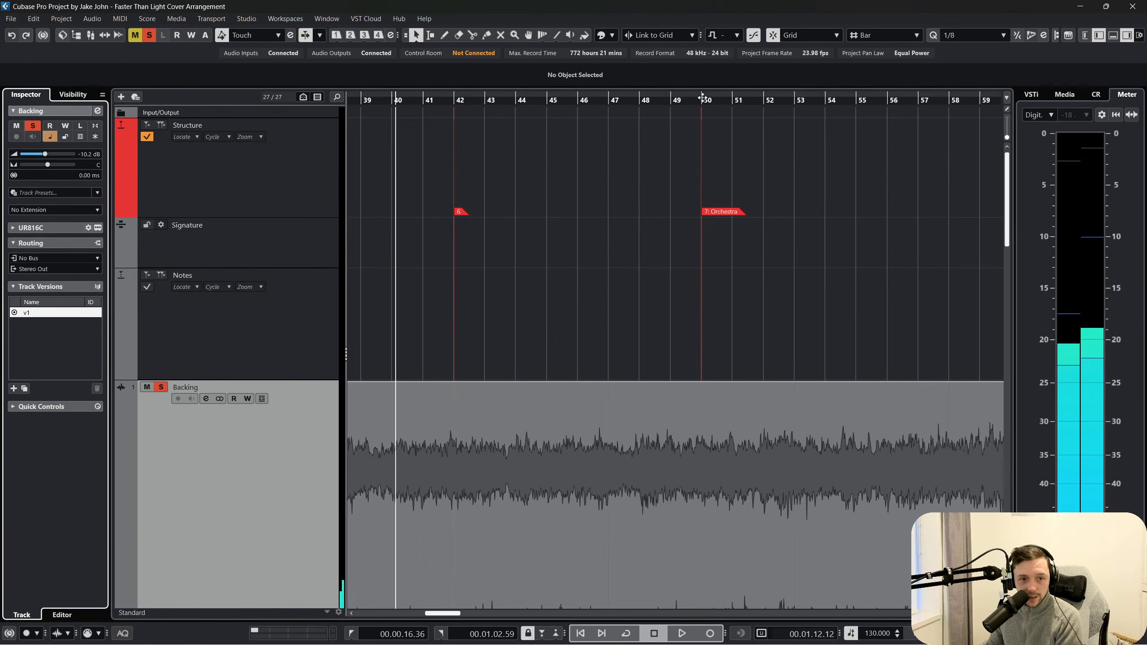
left_click(702, 98)
scroll(652, 283, "right", 4)
scroll(666, 283, "down", 6)
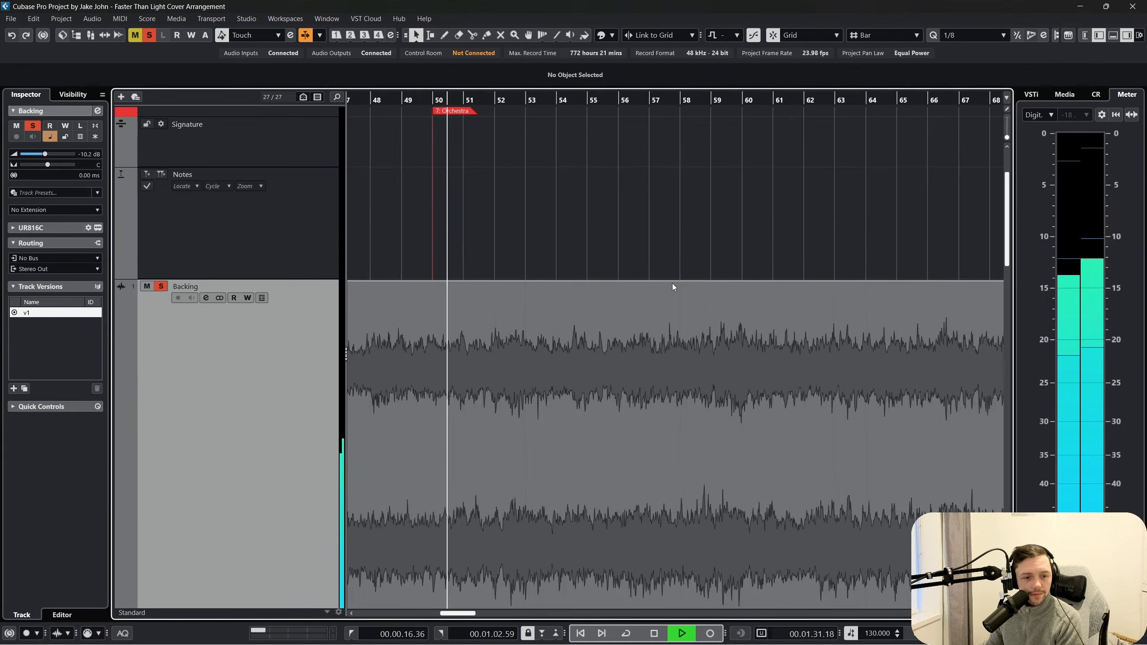
scroll(658, 306, "down", 10)
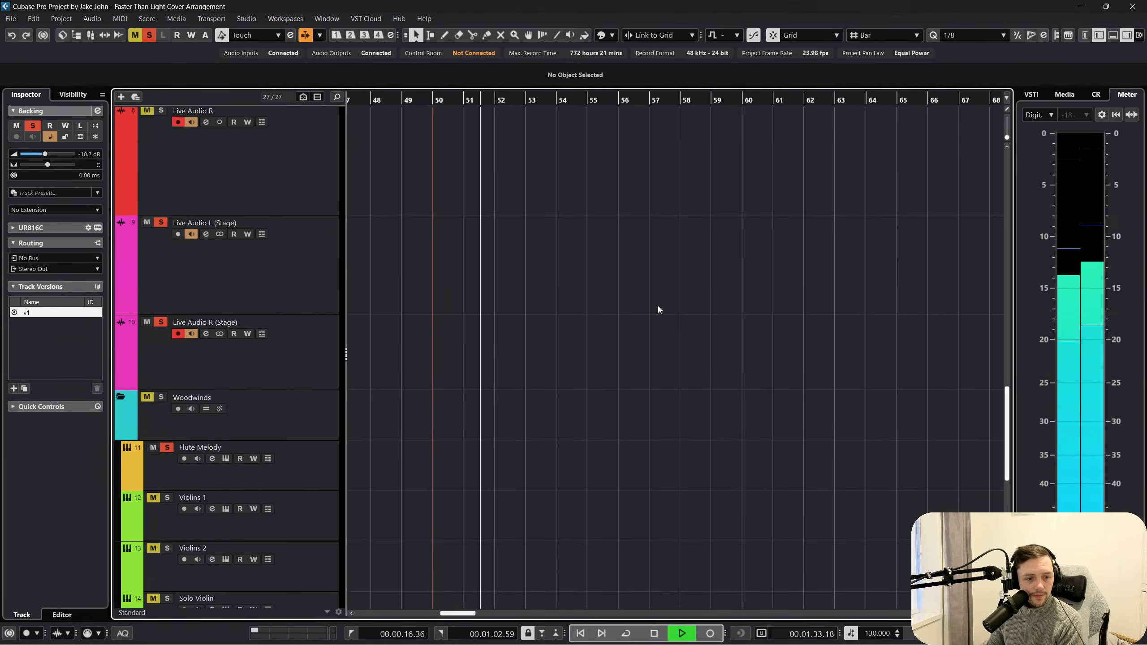
scroll(659, 306, "left", 5)
scroll(663, 308, "up", 10)
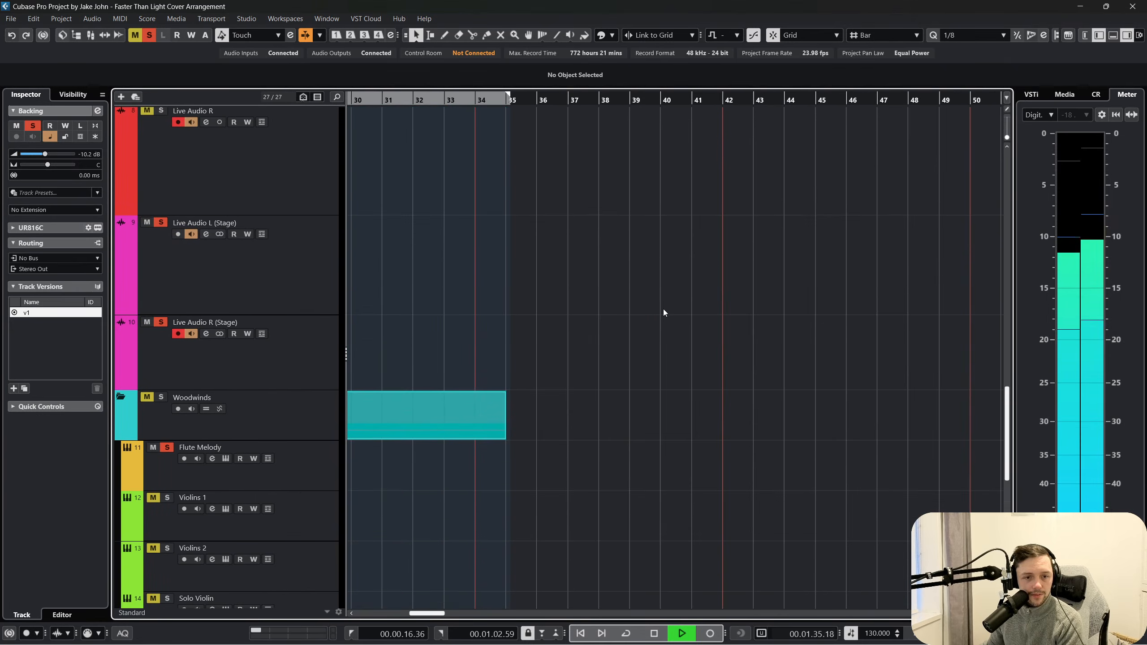
scroll(665, 310, "up", 4)
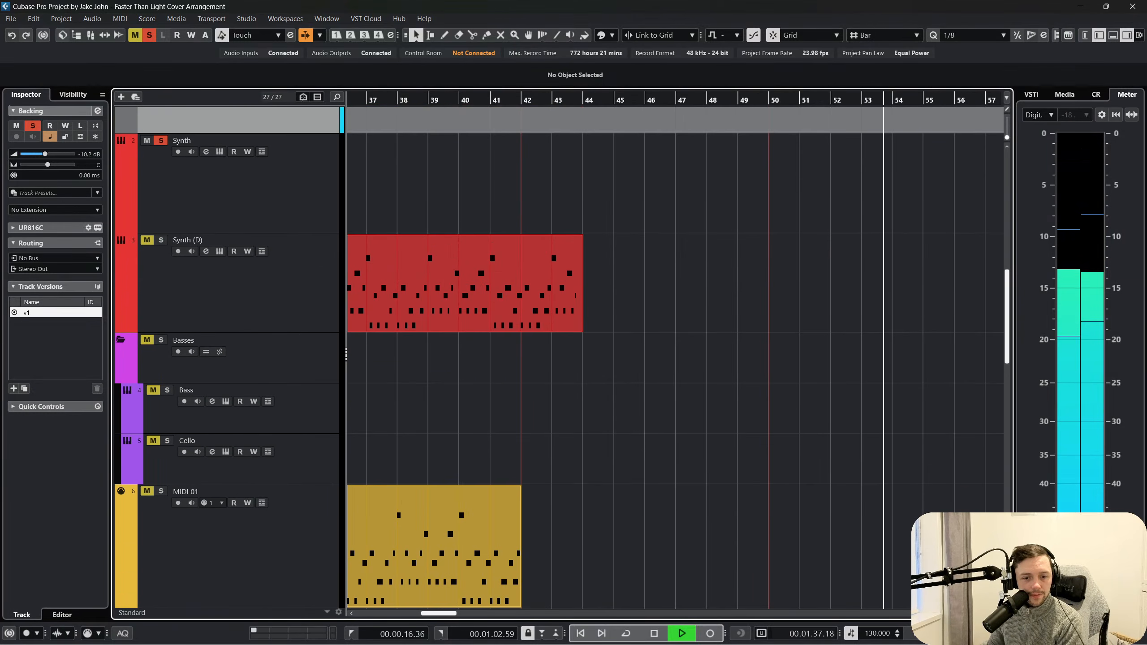
Stop playback and duplicate both parts on the Synth (D) track so the copies follow from bar 44
left_click_drag(1007, 581, 1007, 551)
left_click_drag(976, 613, 954, 613)
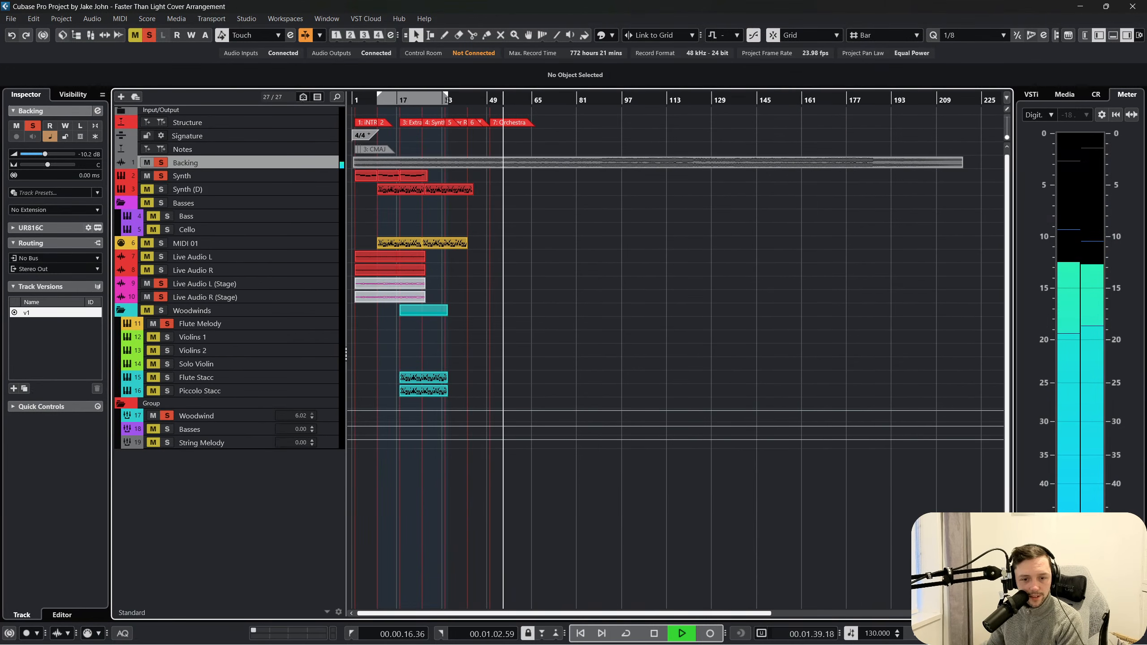
key("shift+h")
key("shift+h")
key("shift+h")
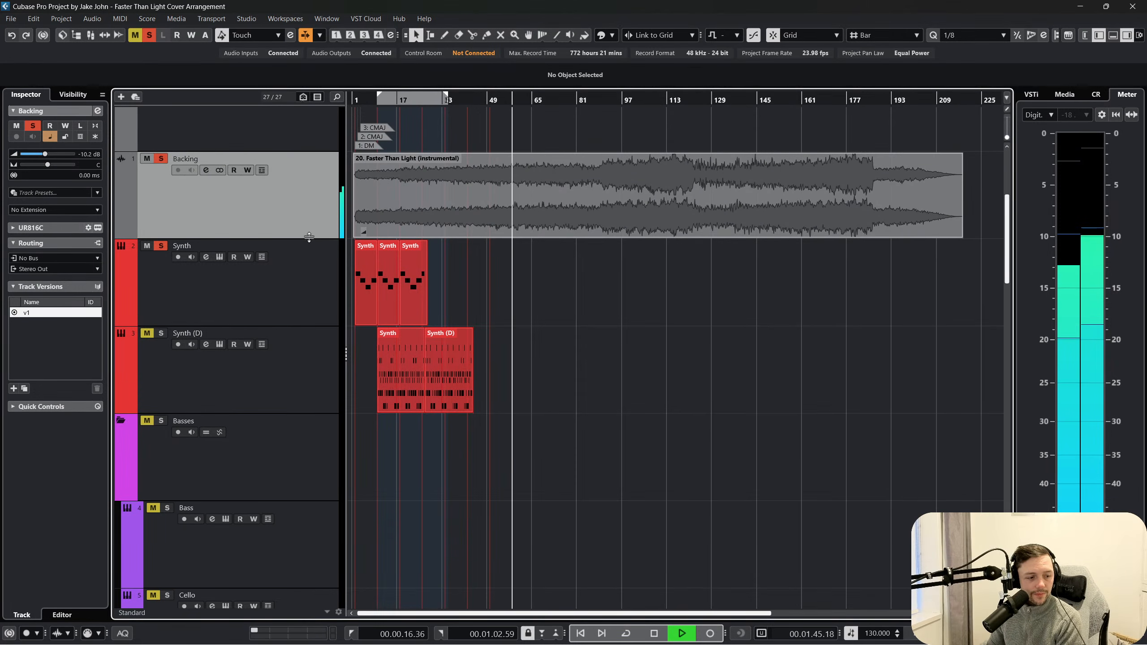
left_click_drag(309, 238, 308, 247)
scroll(563, 350, "down", 2)
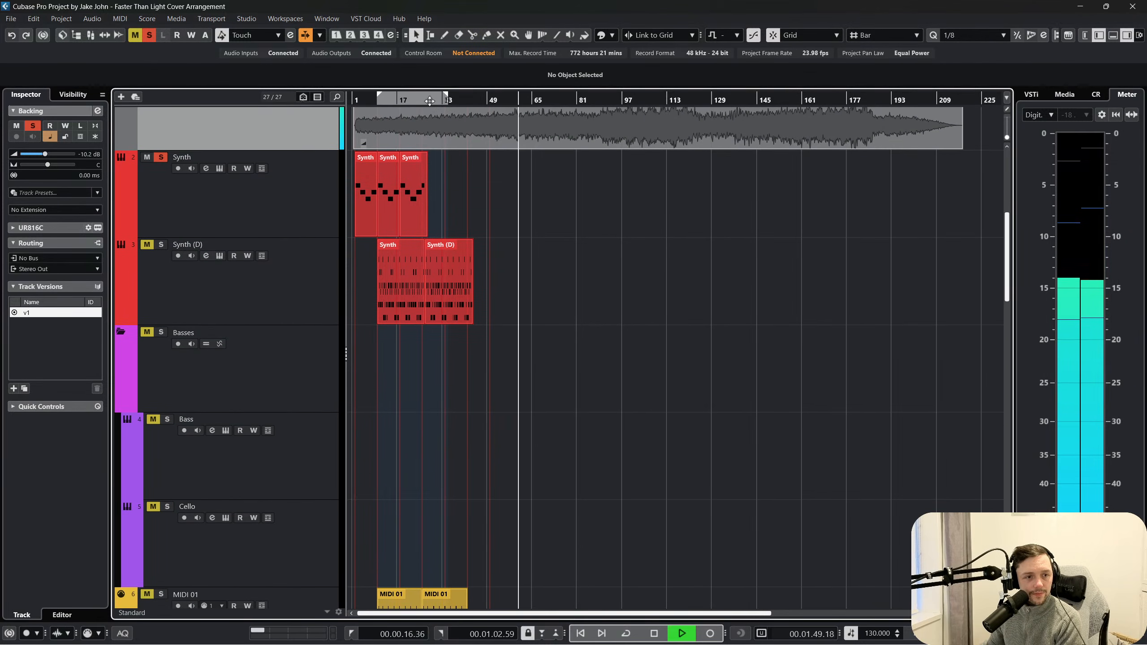
key("space")
left_click_drag(516, 303, 394, 287)
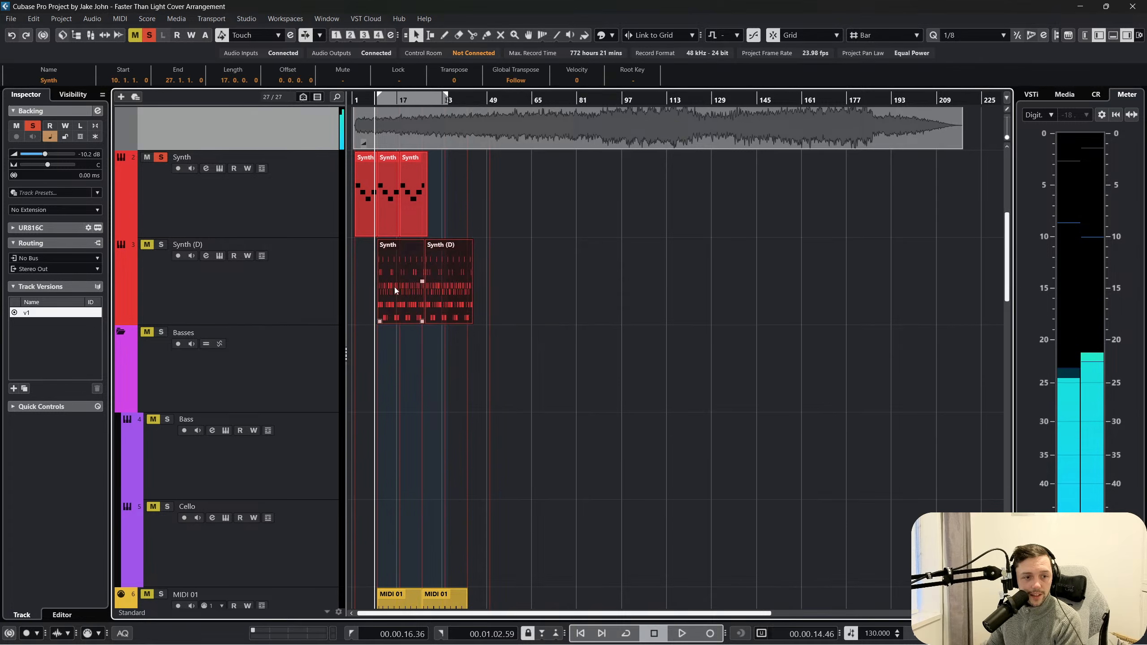
key("ctrl+d")
Duplicate the last MIDI 01 part twice so the arpeggio continues up to bar 74
scroll(555, 310, "down", 8)
scroll(532, 262, "down", 8)
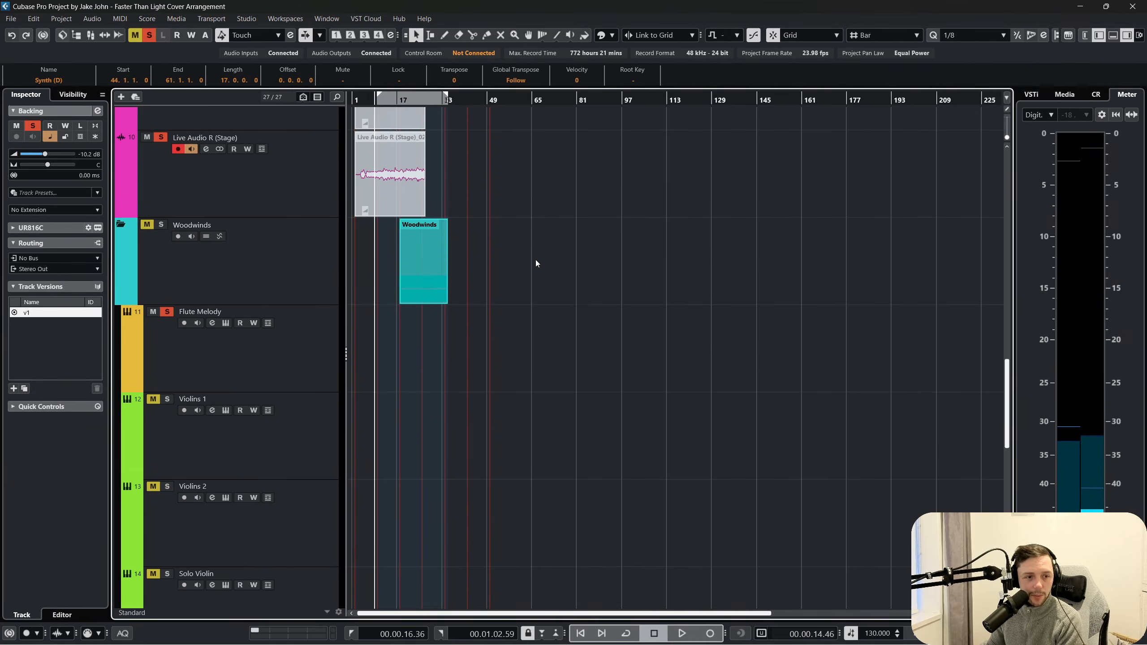
scroll(537, 259, "up", 8)
left_click(460, 241)
key("ctrl+d")
key("ctrl+d")
Examine the notes and velocities of the Flute Stacc part that starts at bar 18
scroll(558, 270, "down", 10)
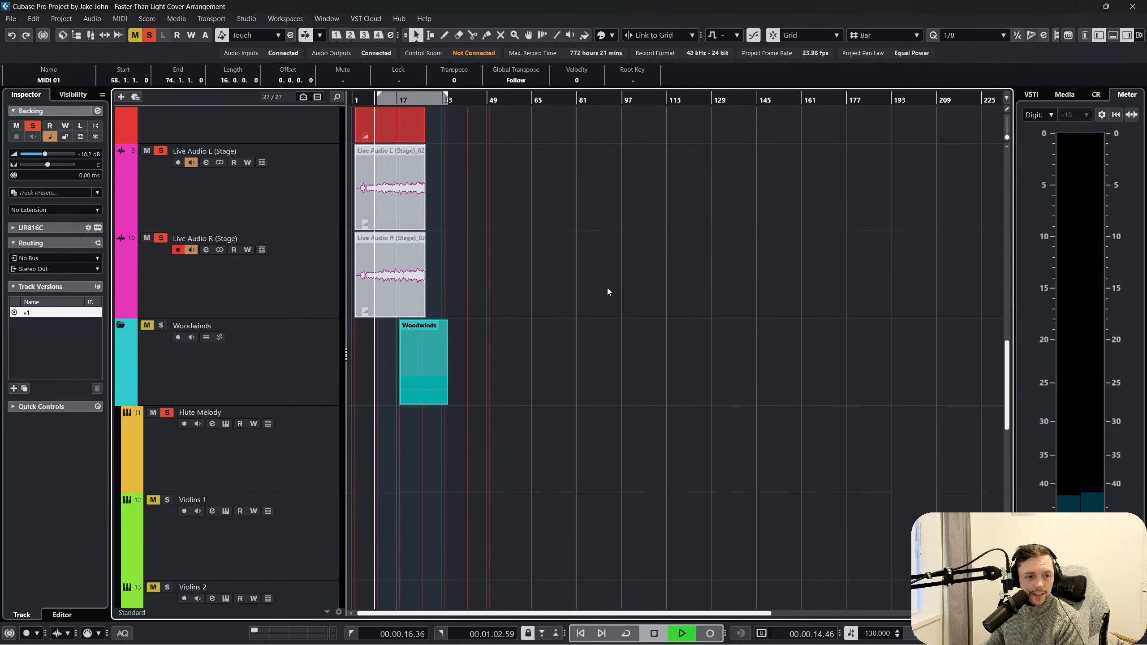
key("space")
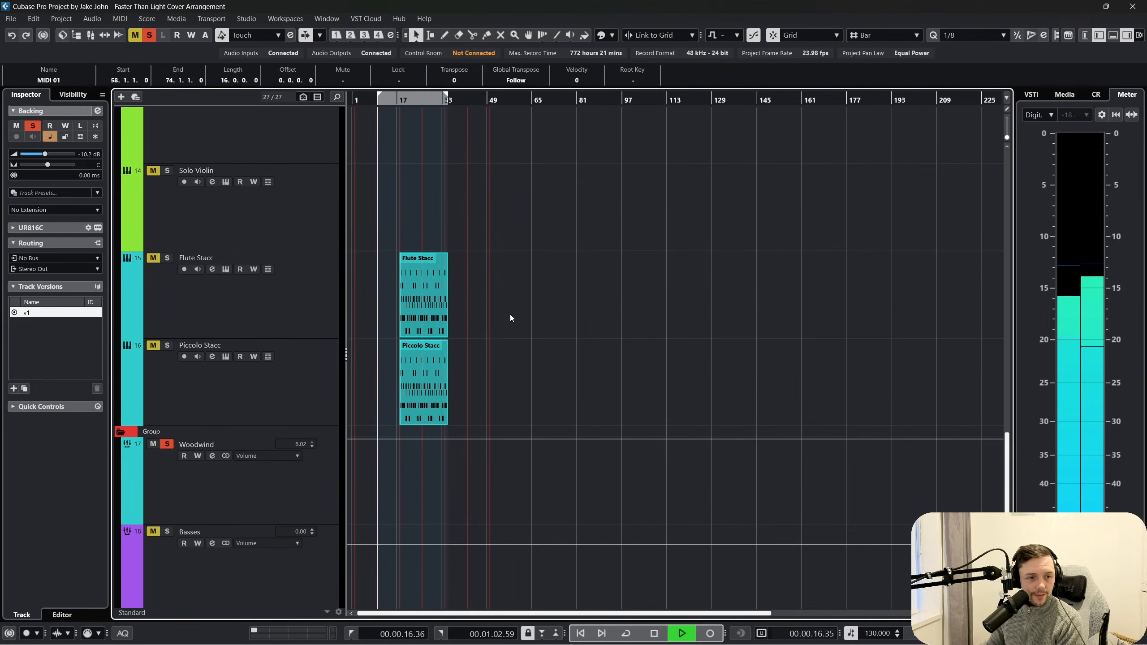
key("space")
scroll(575, 291, "up", 15)
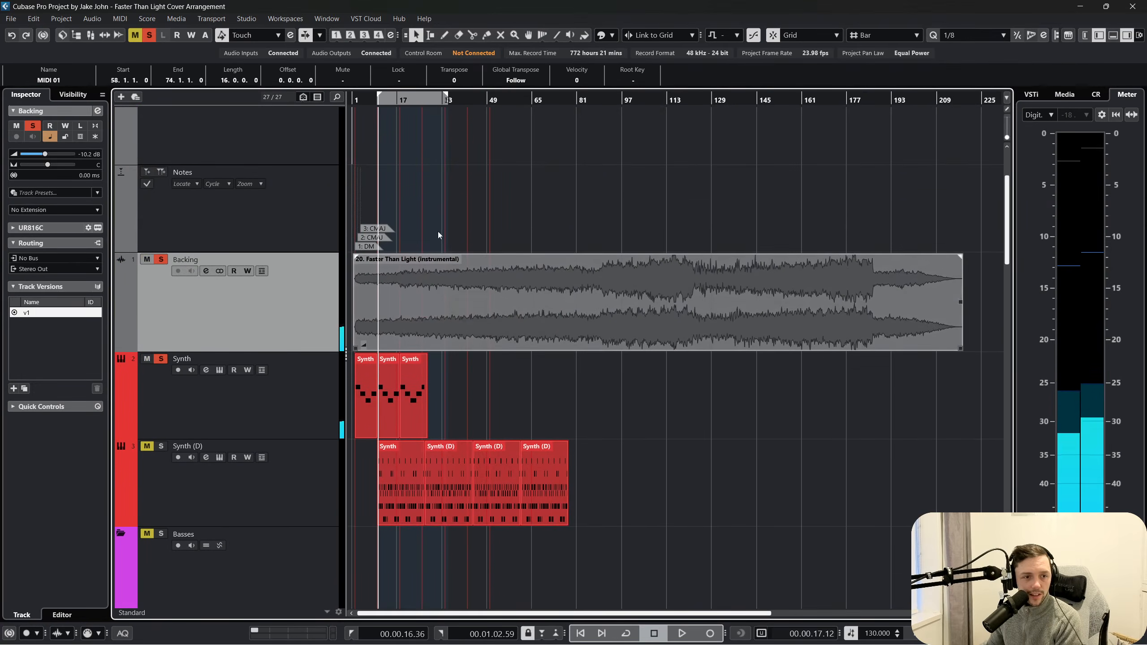
left_click_drag(414, 102, 379, 116)
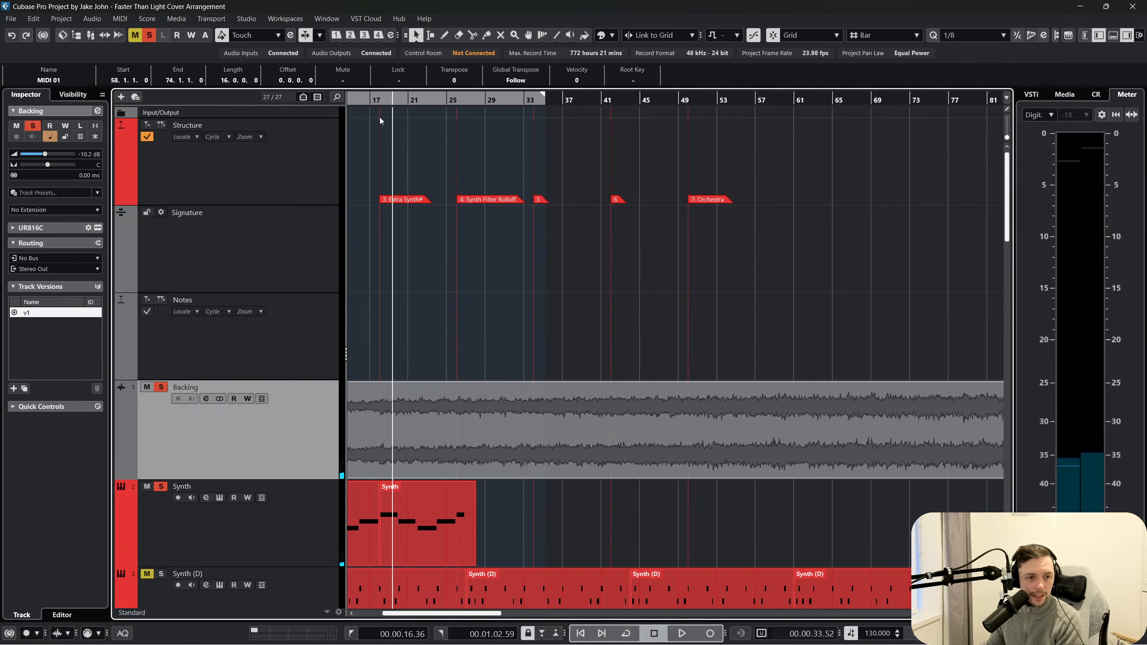
scroll(468, 179, "down", 12)
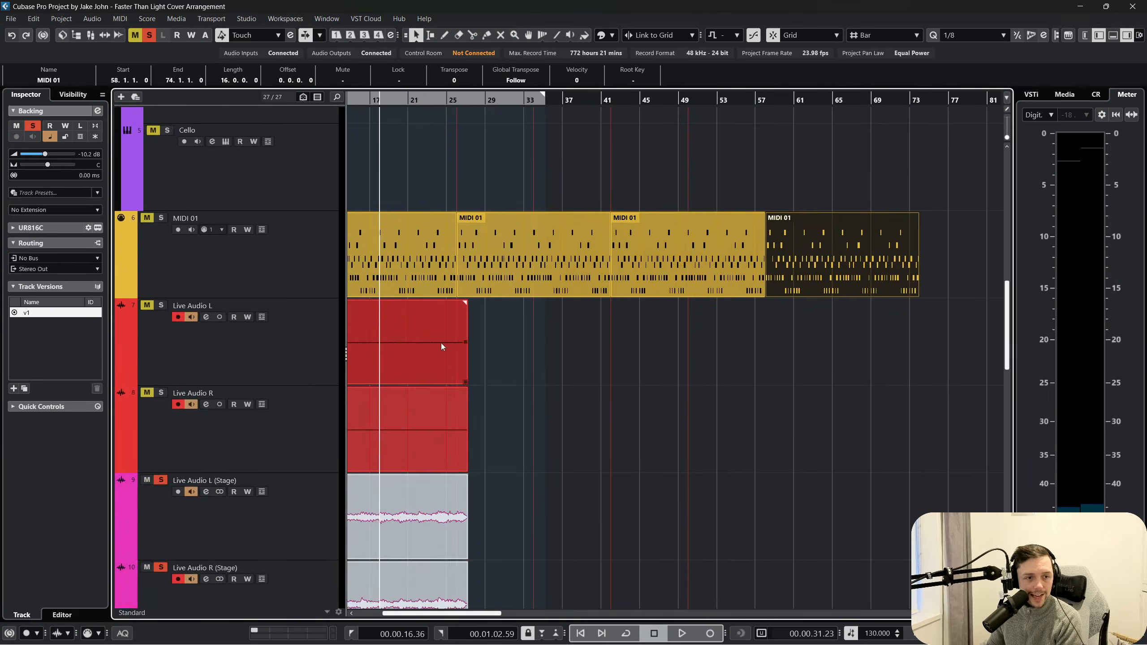
double_click(497, 307)
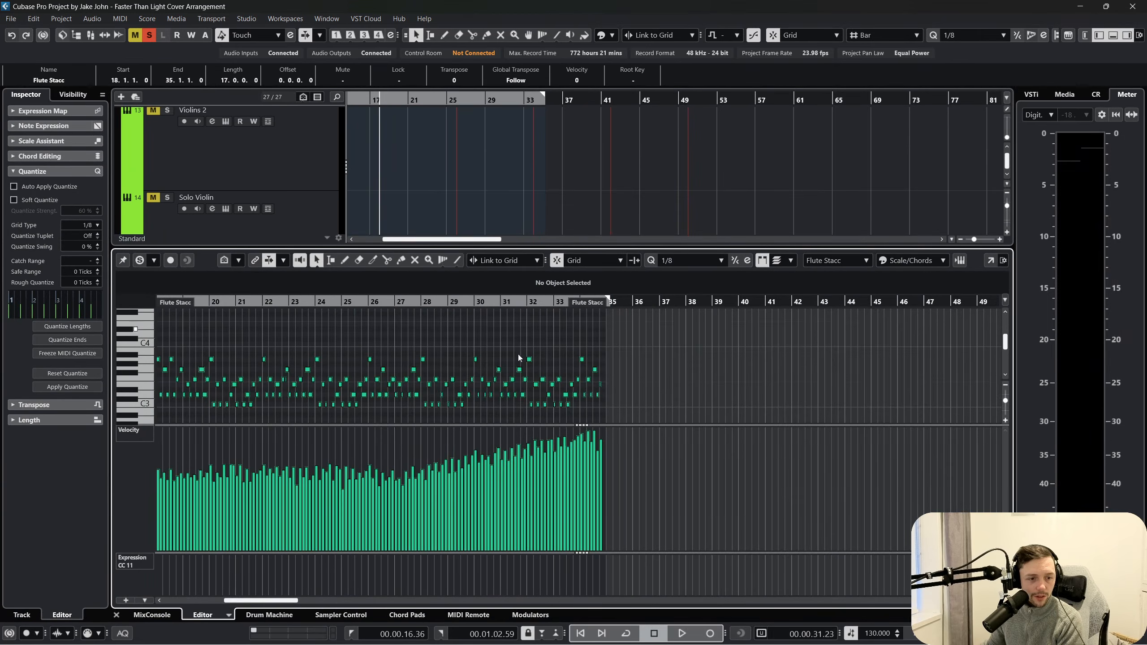
scroll(279, 555, "left", 5)
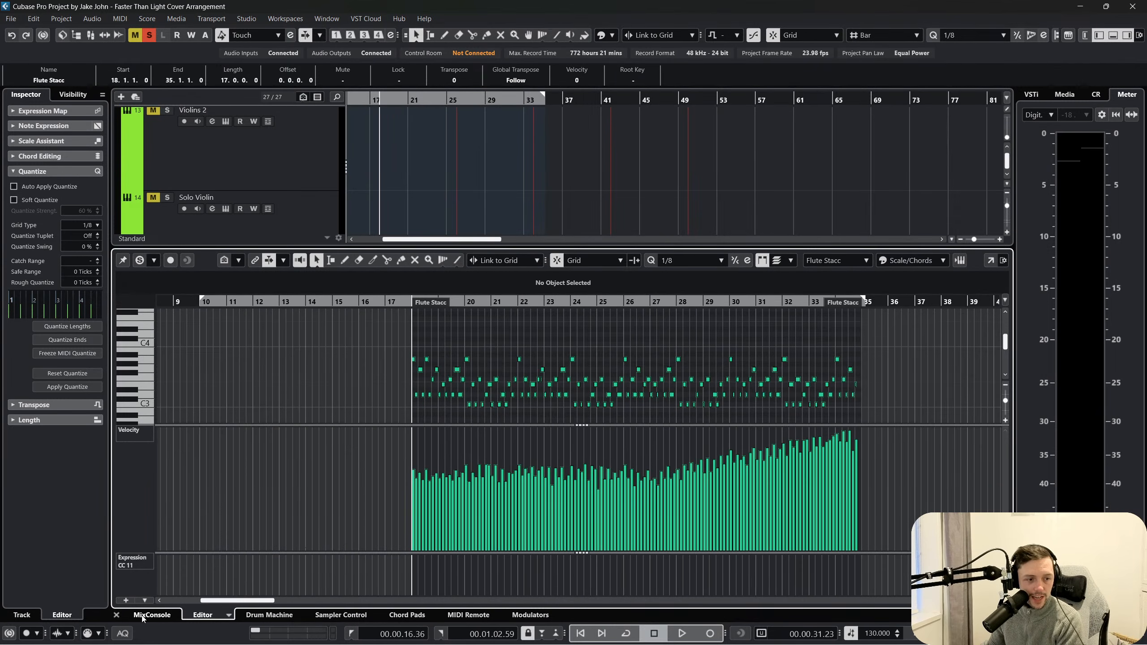
left_click(117, 615)
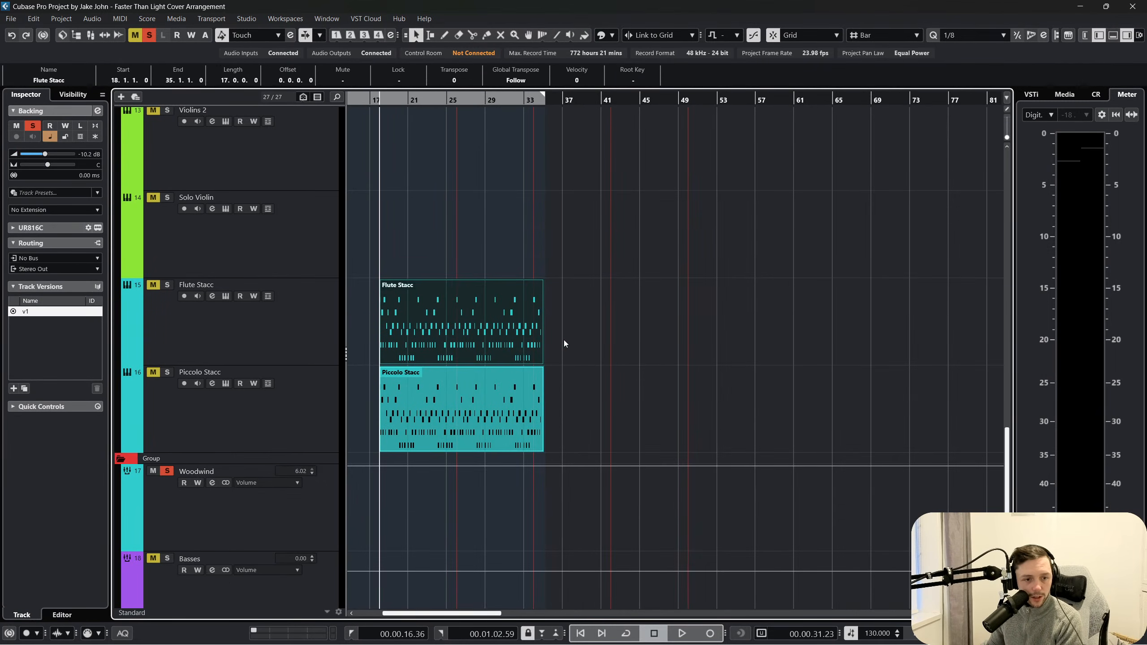
Duplicate the Flute Stacc part to bar 35 and flatten the copy's rising velocities from bar 45 onward
key("ctrl+d")
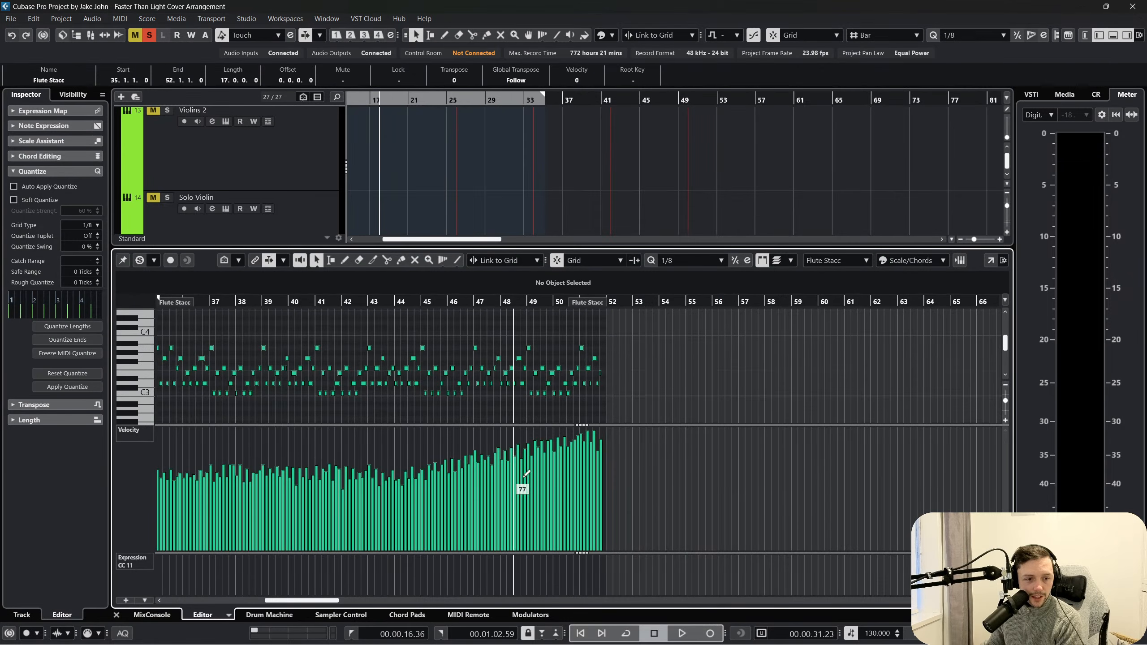
scroll(584, 464, "left", 5)
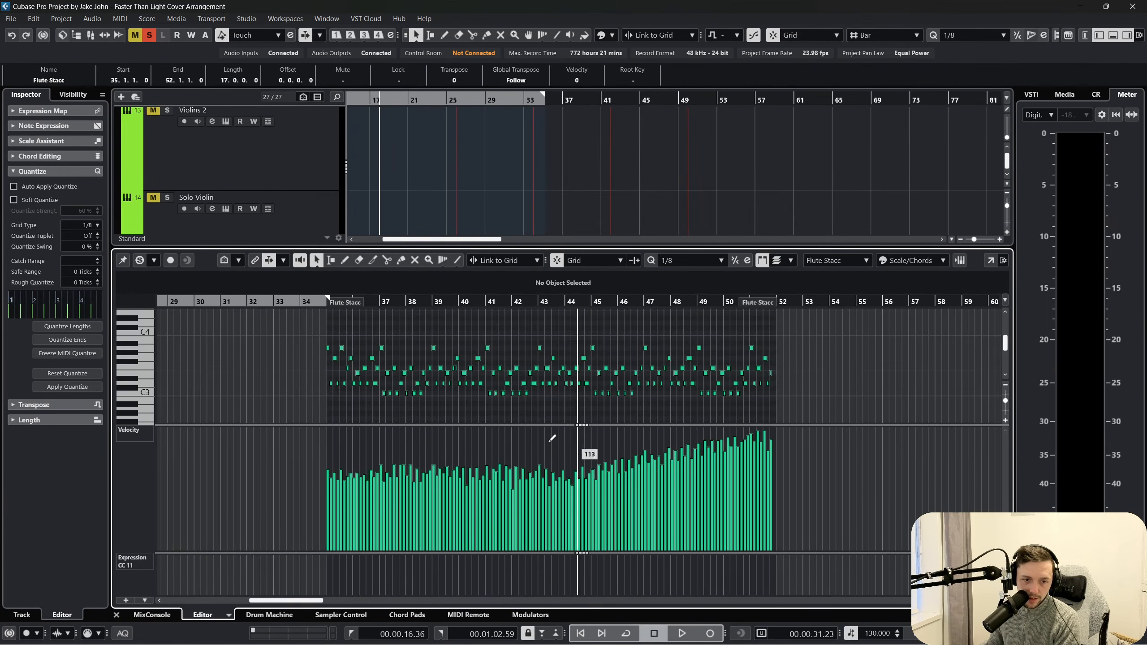
left_click_drag(317, 348, 570, 409)
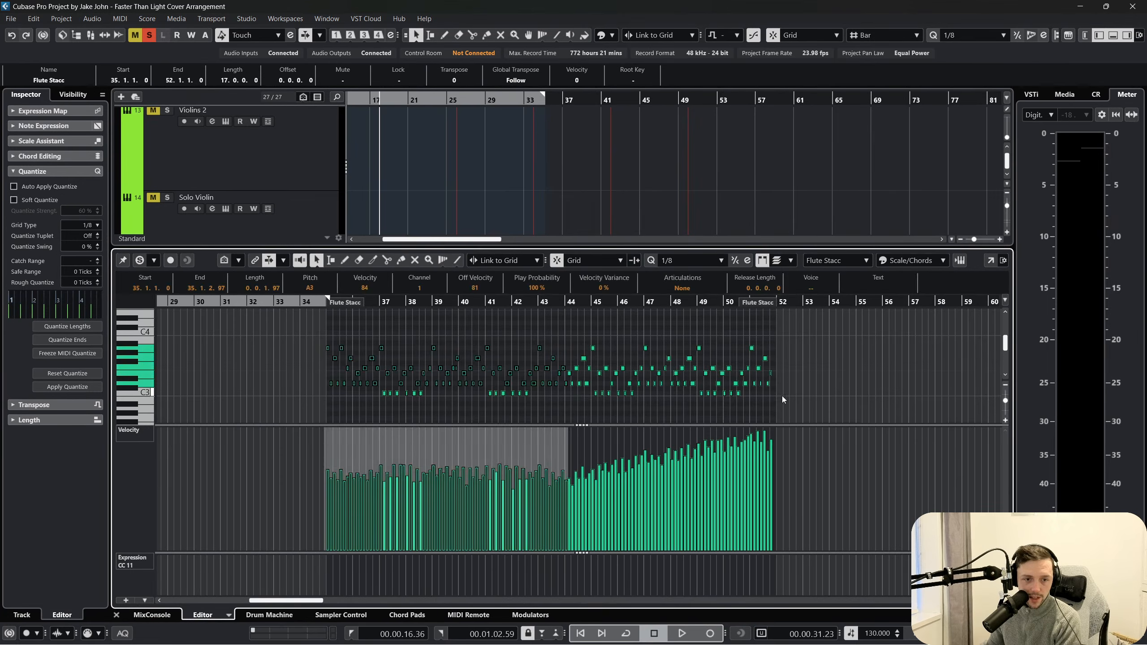
left_click_drag(802, 402, 595, 321)
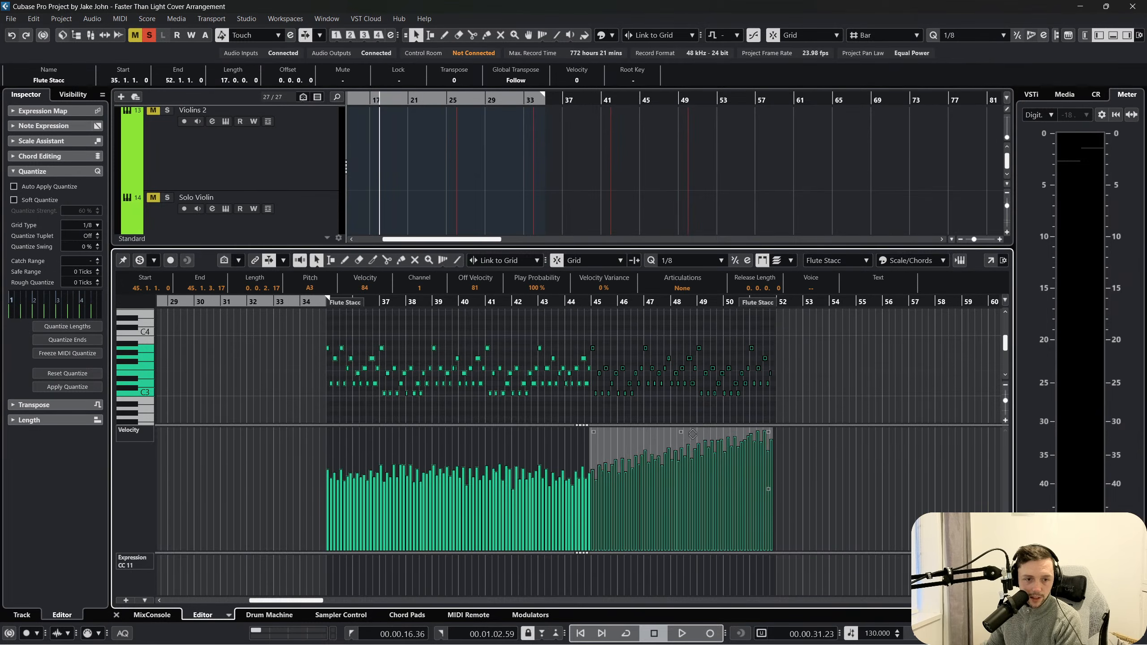
left_click_drag(765, 433, 766, 465)
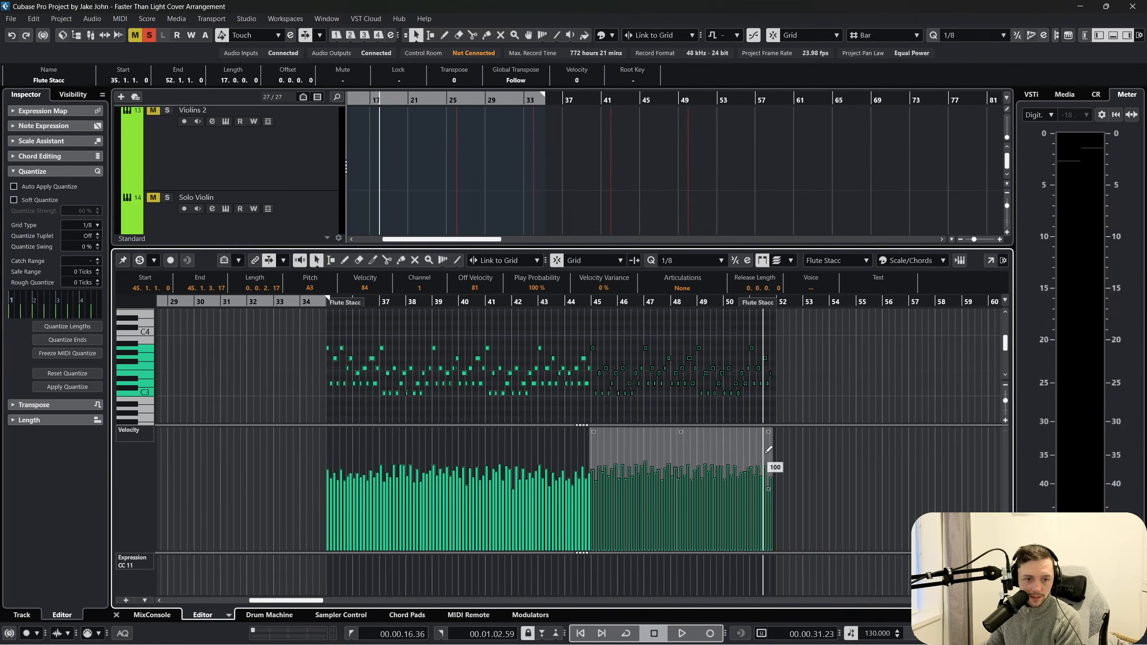
Raise the velocities of all notes in the Flute Stacc part at bar 35, bringing the first note to 96
left_click(798, 385)
key("ctrl+a")
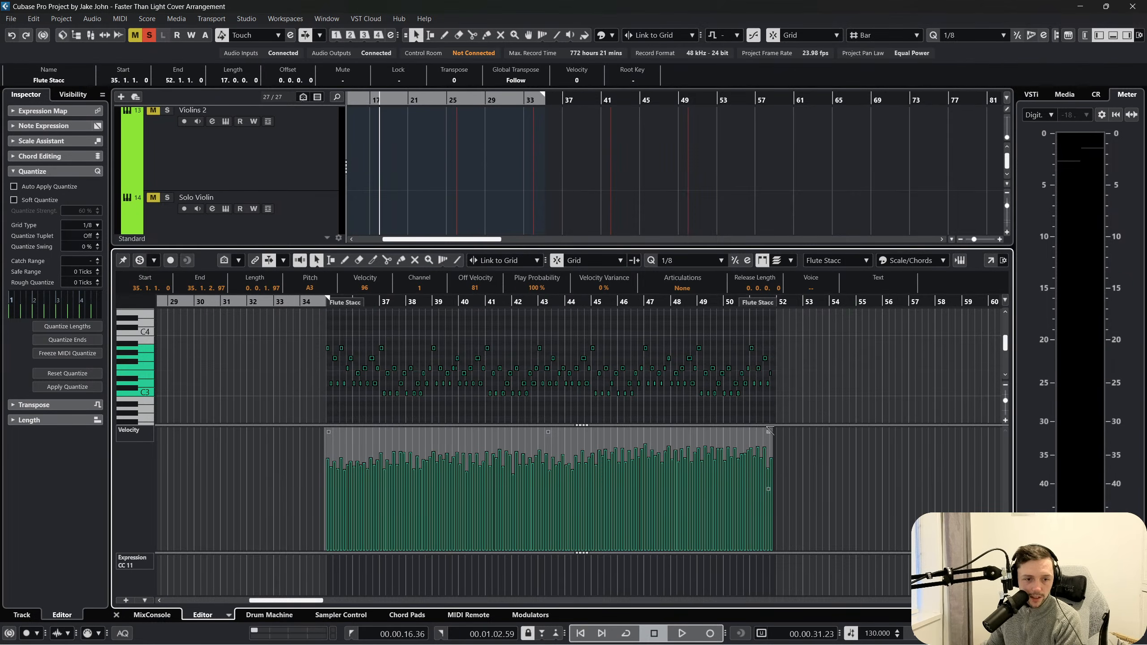
left_click(809, 371)
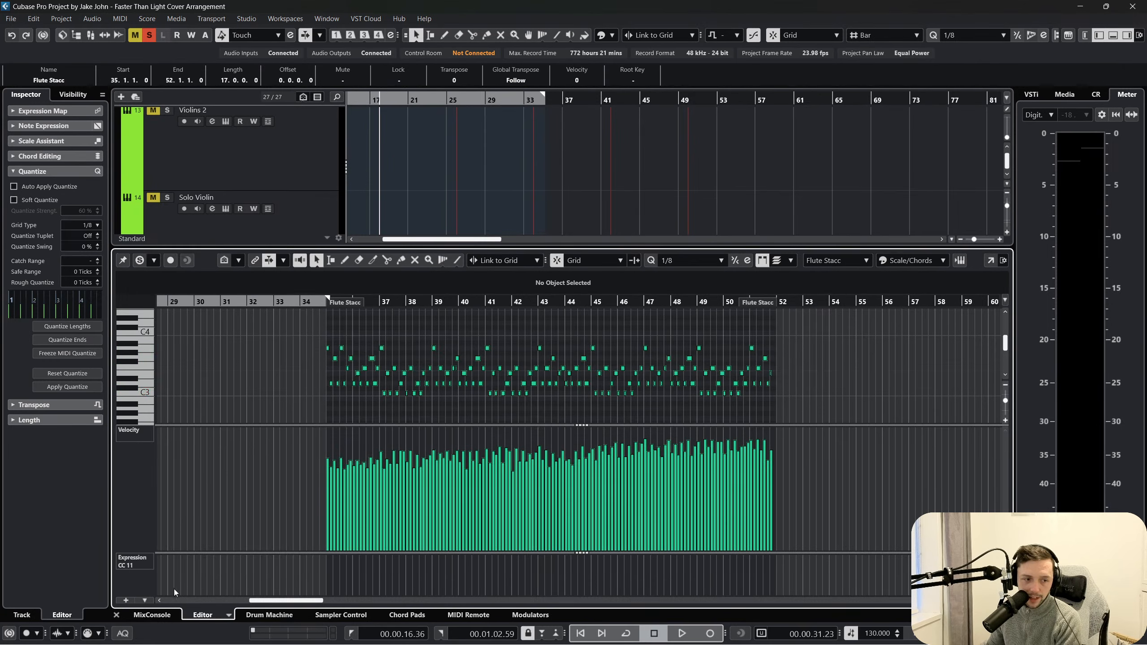
Duplicate the Flute Stacc part to bar 52 and raise all of the copy's velocities, bringing the first note to 103
left_click(117, 616)
key("ctrl+d")
double_click(733, 310)
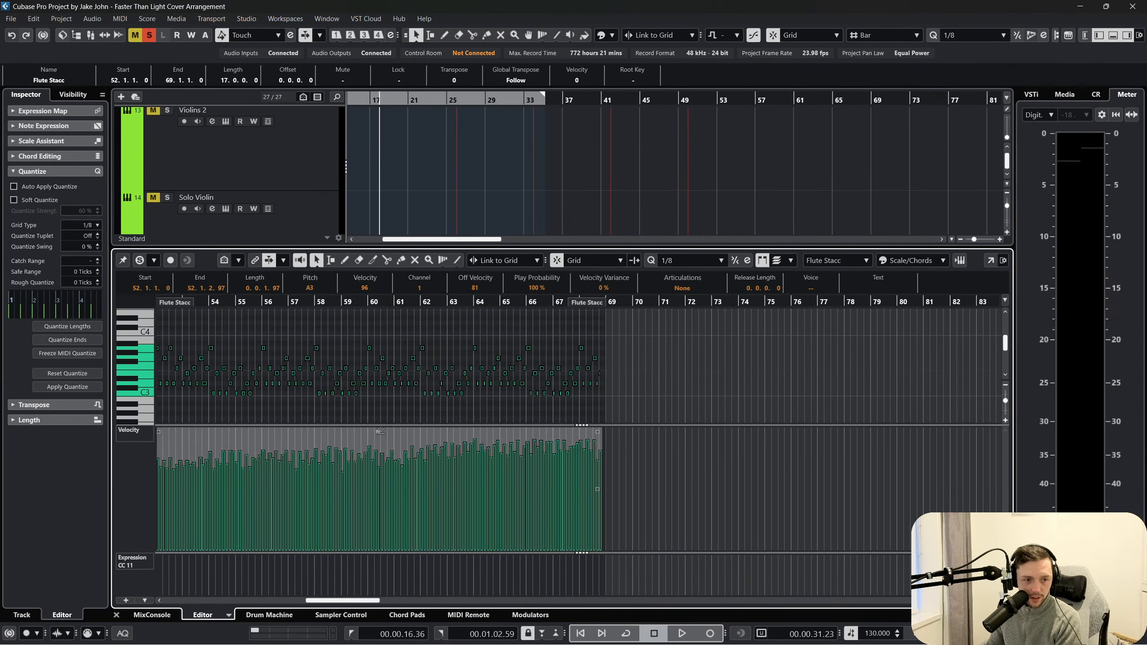
left_click_drag(384, 432, 384, 429)
scroll(309, 479, "left", 3)
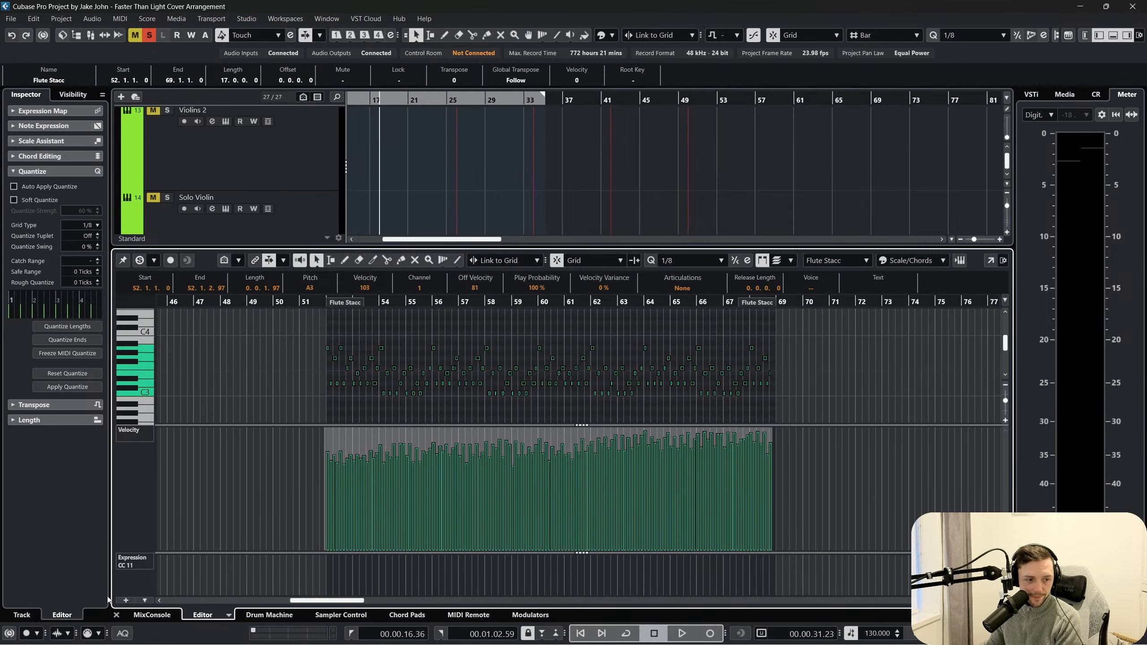
left_click(116, 614)
Move the Piccolo Stacc part to start at bar 35 and duplicate it to bar 52
left_click_drag(441, 394, 626, 414)
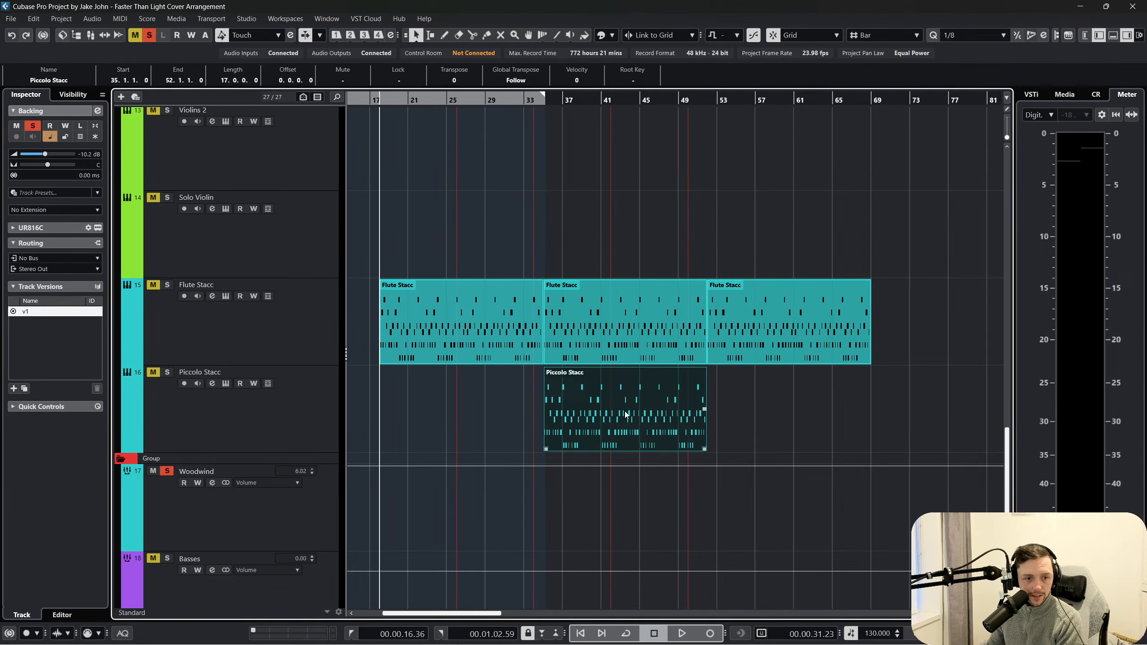
key("ctrl+d")
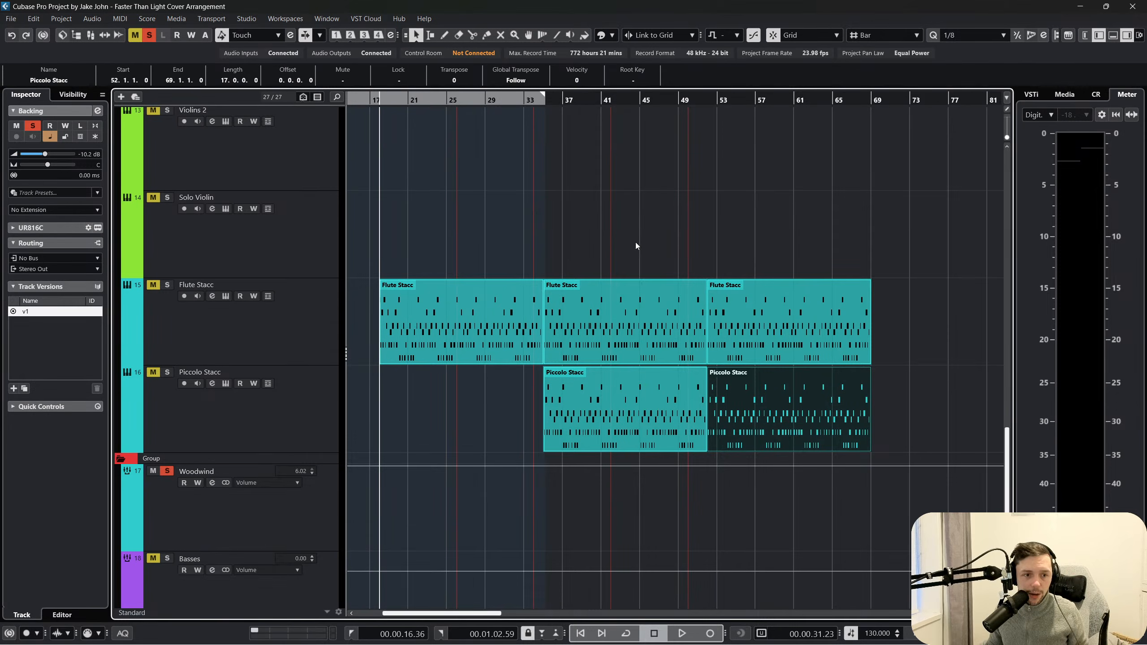
scroll(636, 244, "up", 2)
scroll(632, 253, "up", 4)
left_click(613, 315)
scroll(607, 323, "up", 10)
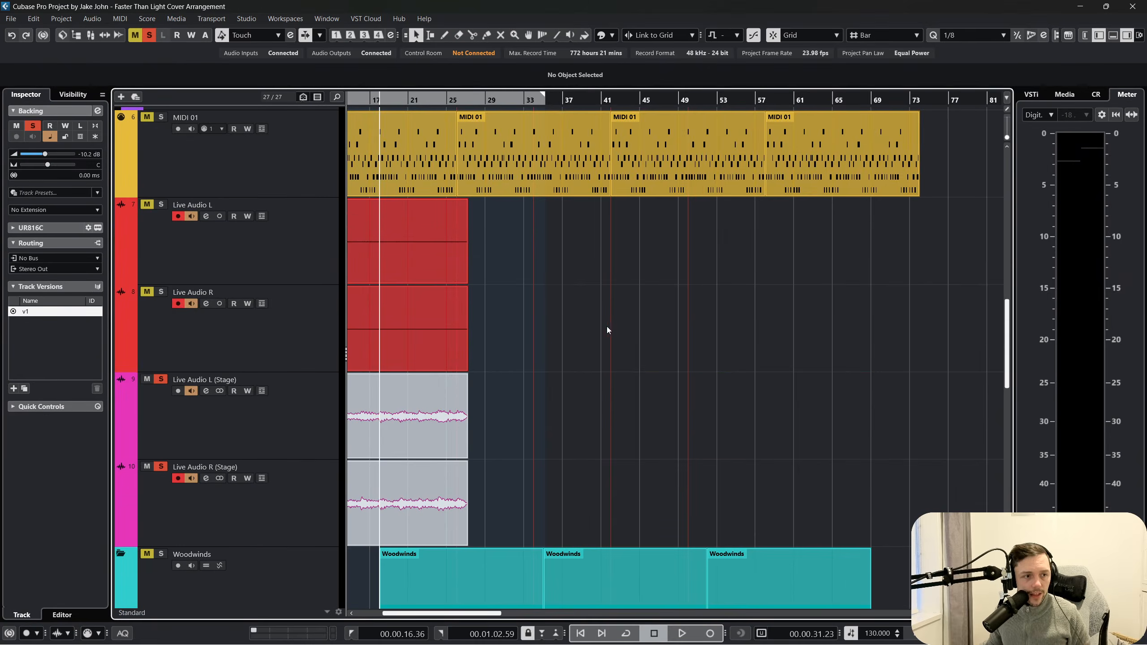
Examine the long notes and the gaps between them in the first Synth part, starting at bar 2
scroll(583, 327, "down", 3)
scroll(576, 325, "left", 3)
scroll(575, 325, "up", 6)
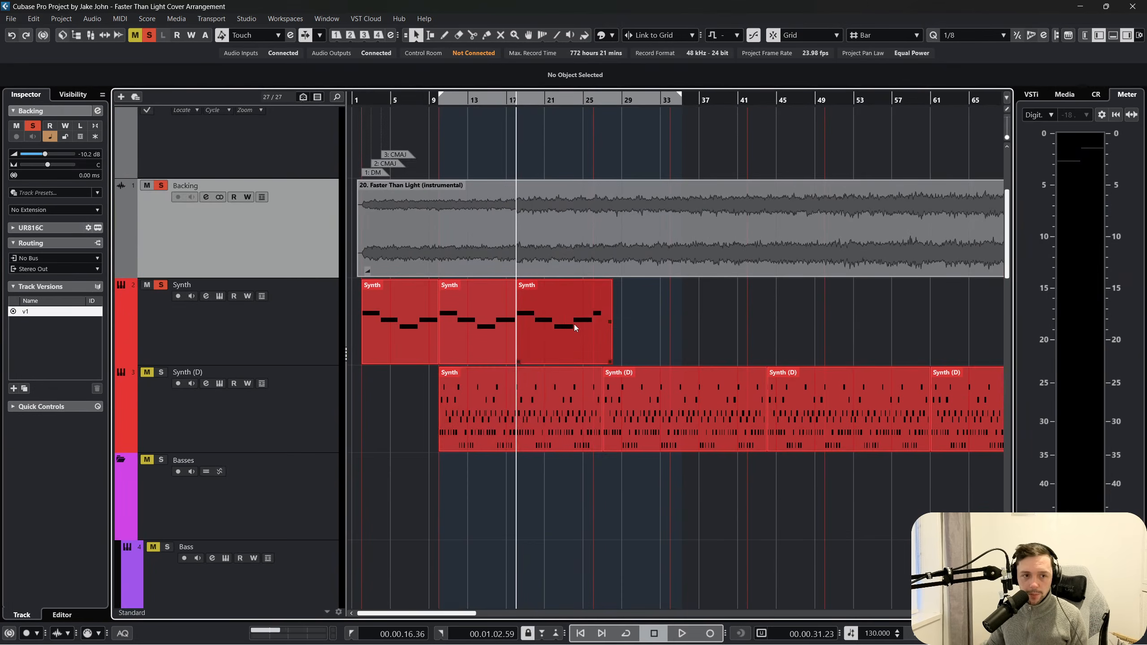
double_click(376, 302)
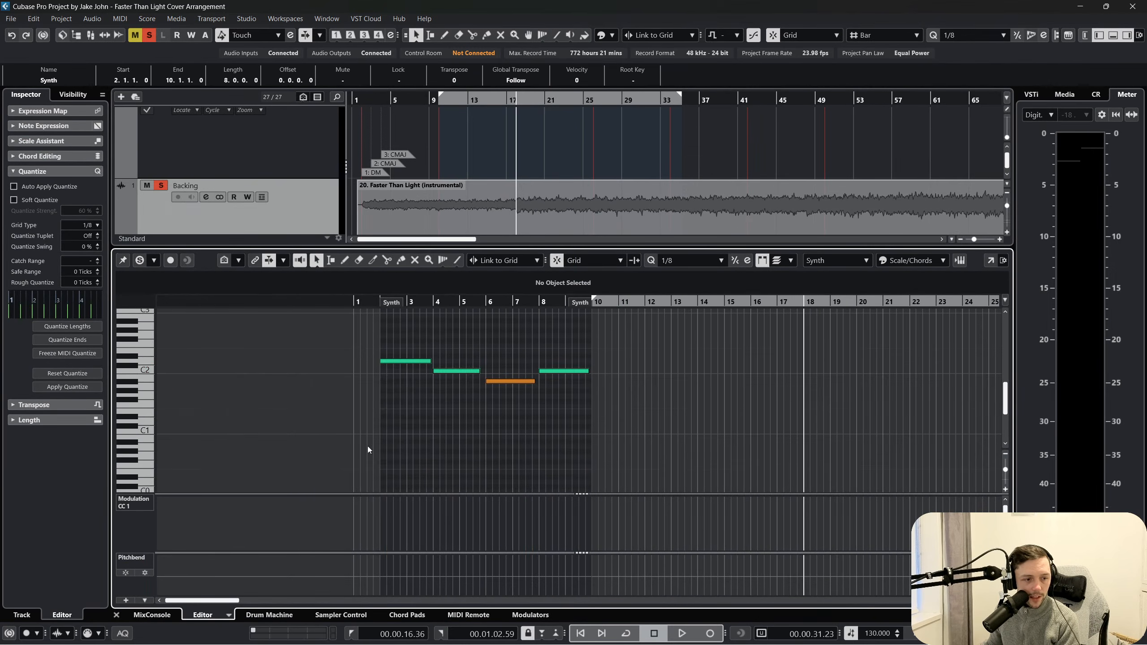
left_click_drag(419, 299, 423, 354)
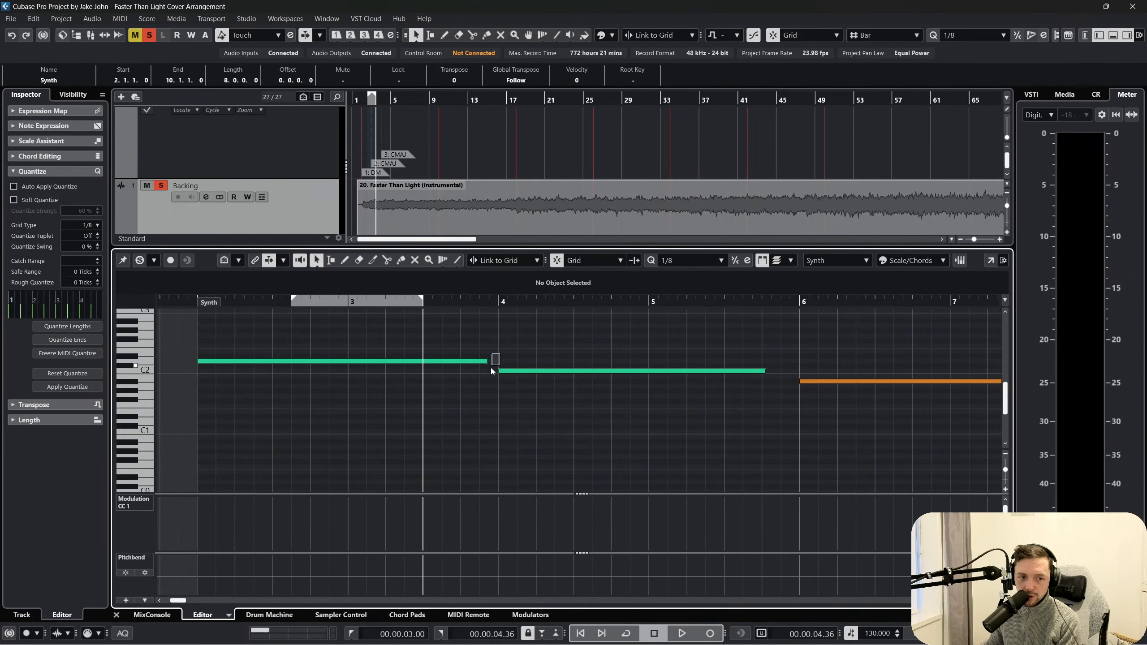
left_click_drag(502, 365, 541, 353)
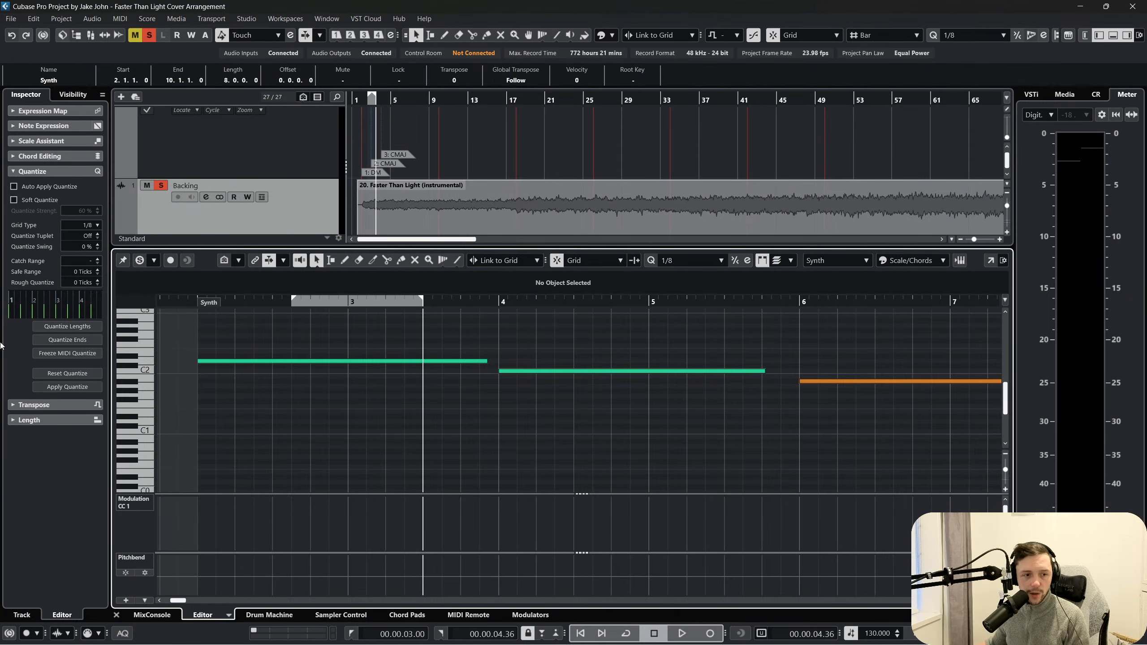
left_click(116, 615)
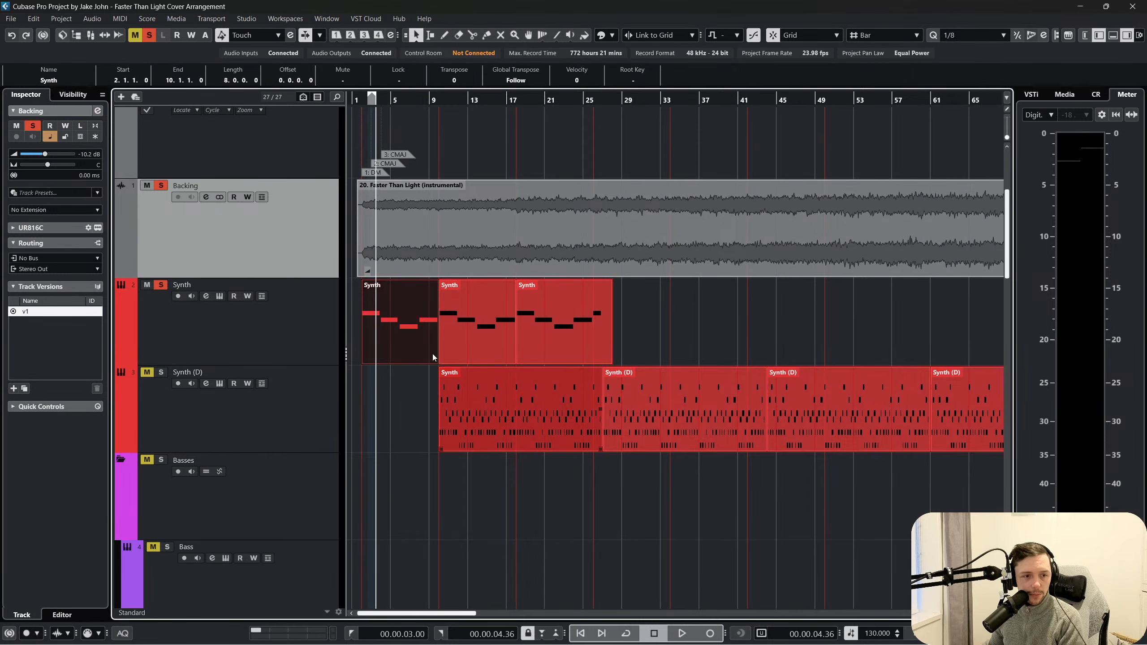
Copy the three parts of the Synth track onto the Bass track, starting at bar 2
left_click_drag(710, 323, 387, 325)
scroll(389, 330, "down", 2)
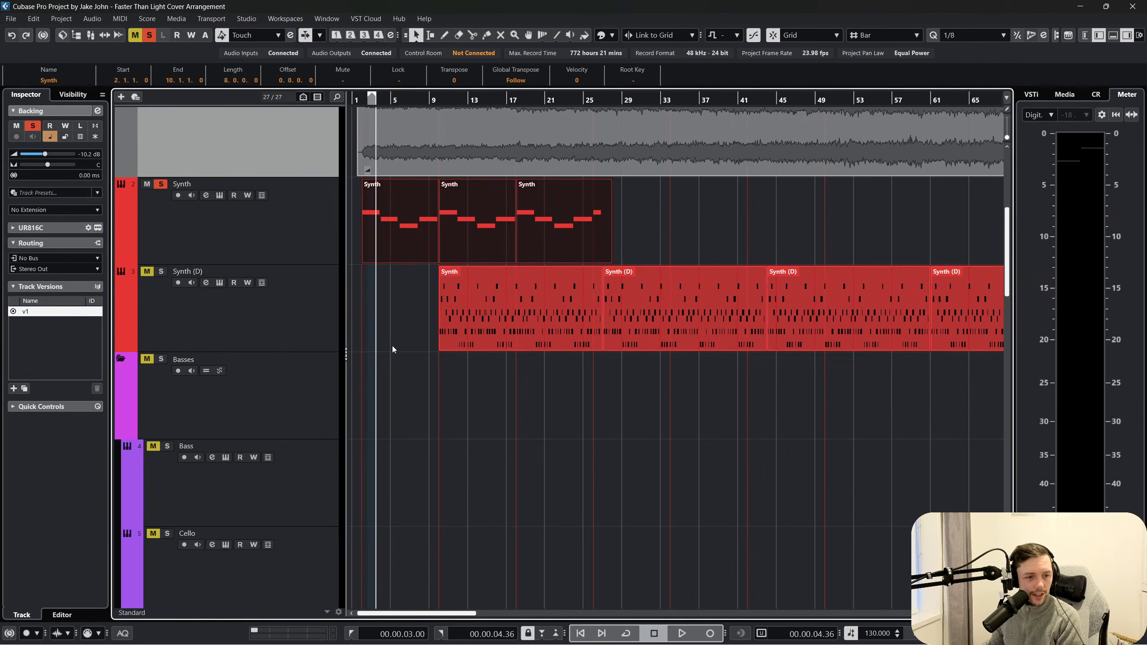
left_click(287, 487)
key("ctrl+v")
left_click_drag(426, 459, 411, 463)
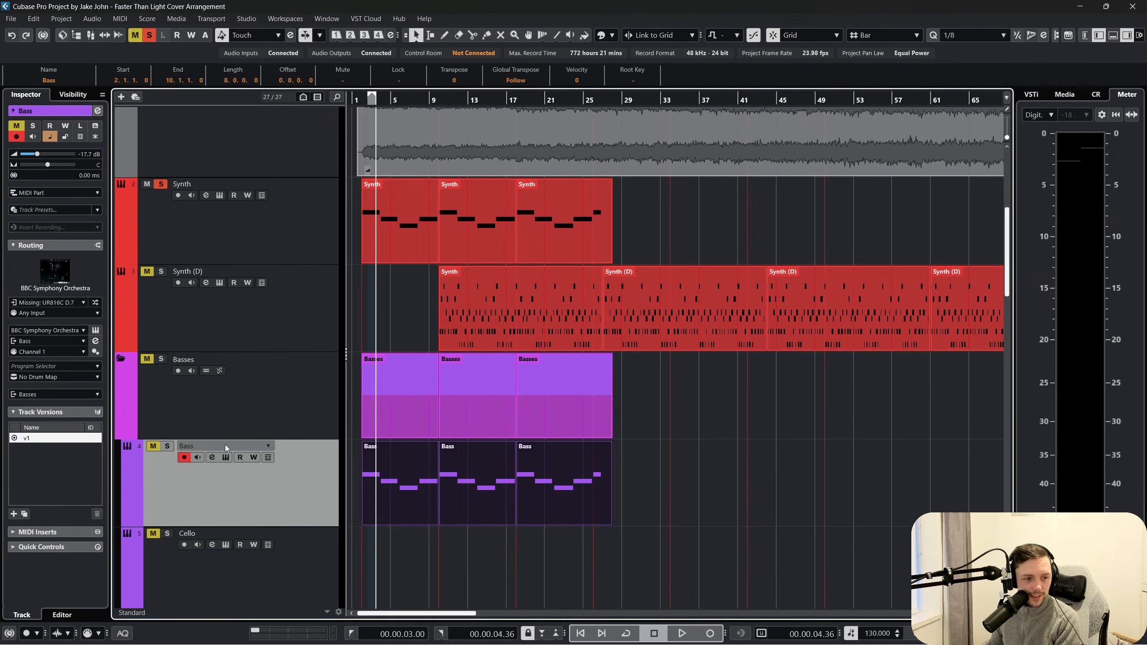
Try duplicating the three Bass parts from bar 28 and undo the copies
scroll(365, 98, "up", 2)
scroll(384, 217, "down", 1)
key("ctrl+d")
scroll(641, 463, "down", 1)
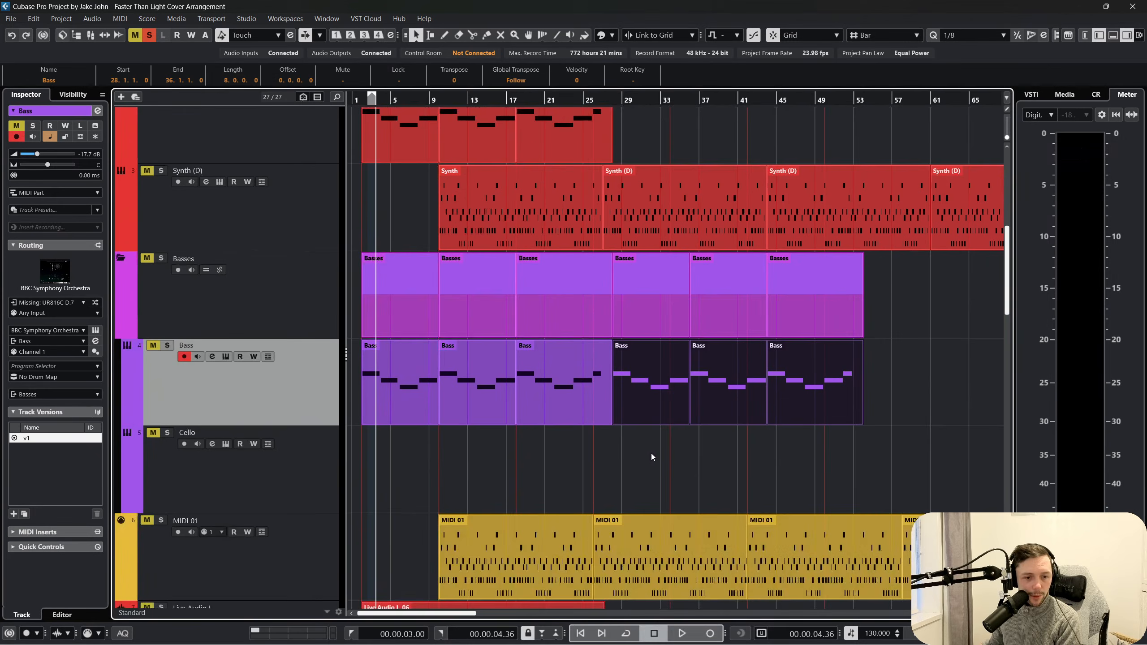
left_click_drag(649, 391, 391, 448)
key("ctrl+z")
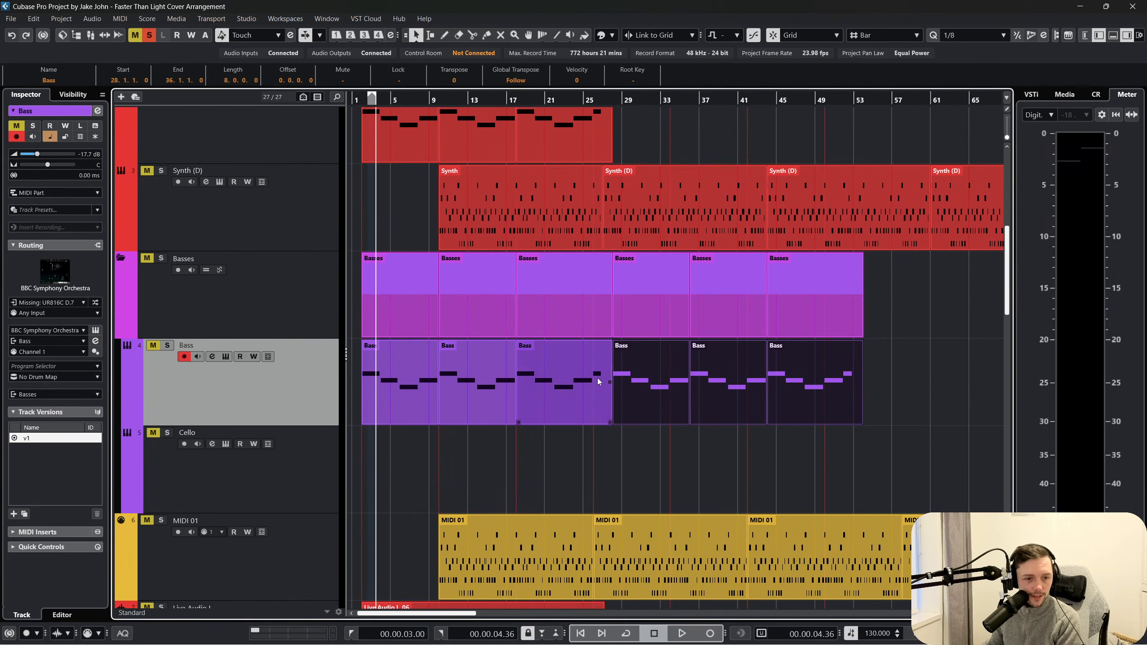
key("ctrl+z")
Delete the third Bass part, starting at bar 18
left_click(583, 389)
key("Delete")
scroll(323, 315, "up", 1)
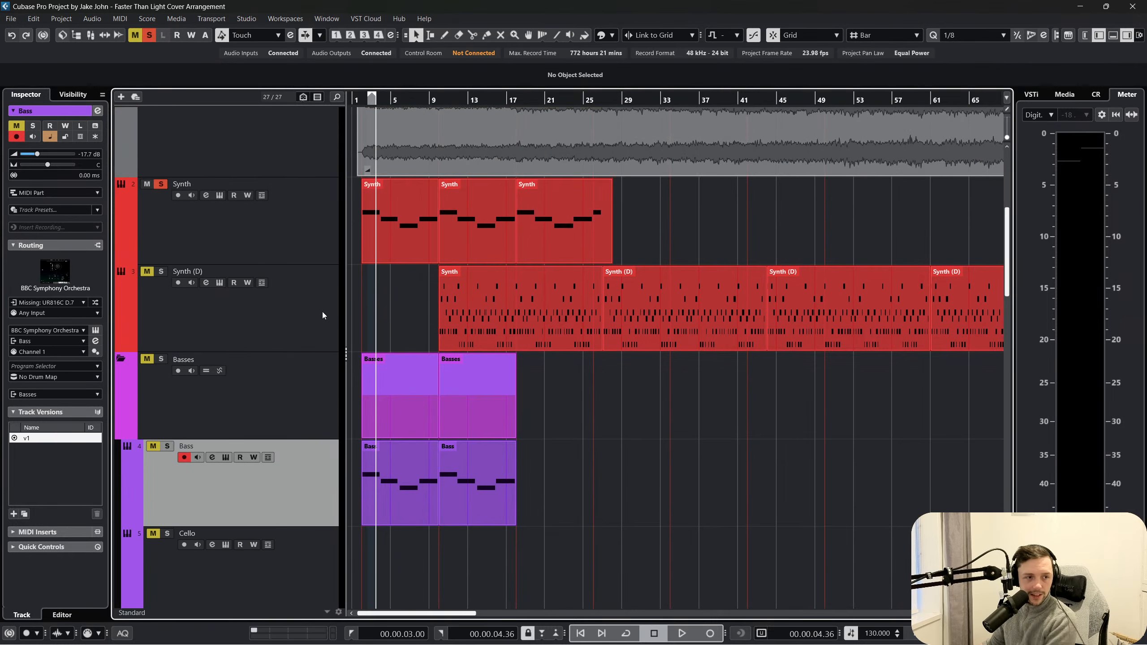
Copy the two Bass parts onto the Cello track, starting at bar 2
scroll(253, 226, "down", 3)
left_click_drag(546, 337, 401, 299)
key("ctrl+d")
left_click_drag(561, 302, 397, 371)
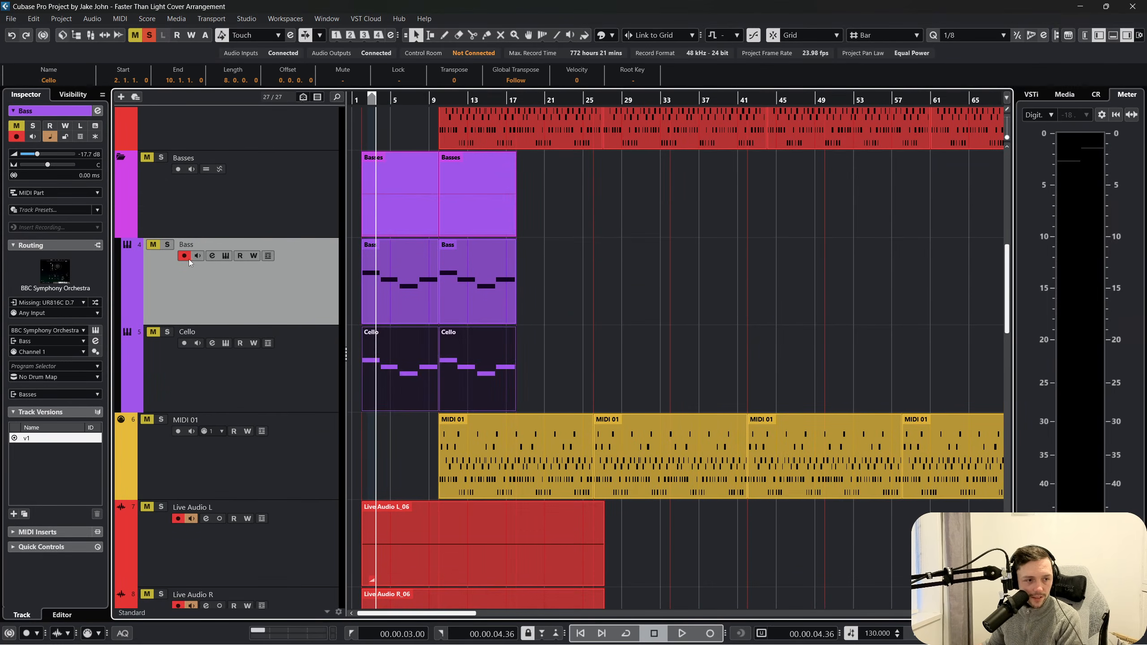
Solo the Bass and Cello tracks and listen to their first parts together
scroll(150, 325, "up", 8)
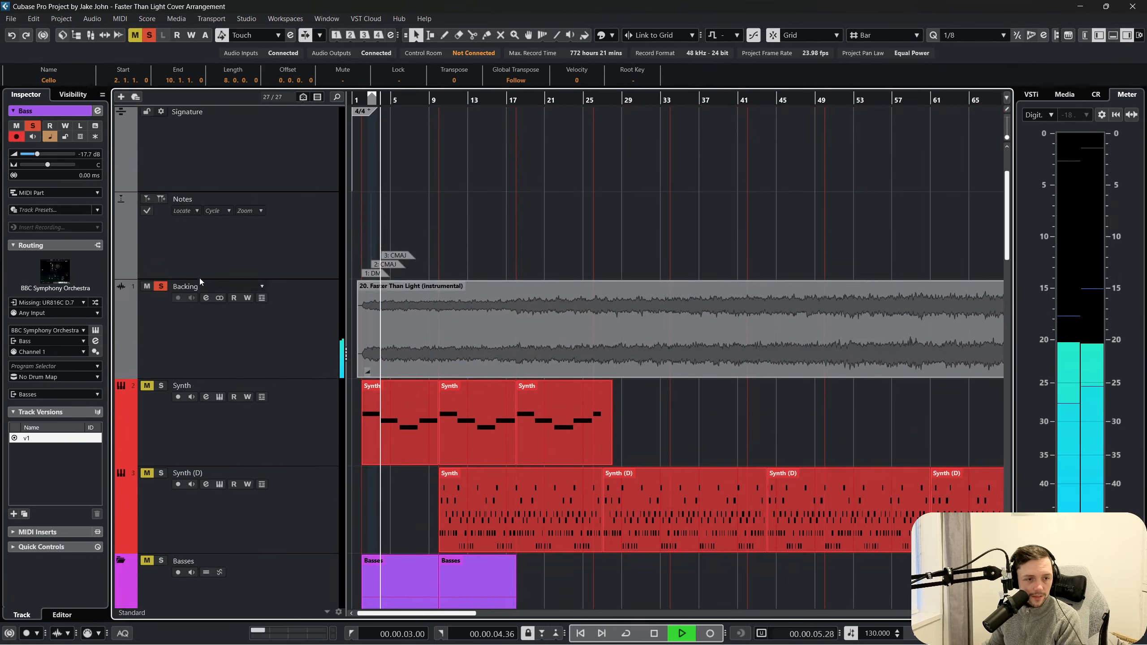
scroll(320, 411, "down", 9)
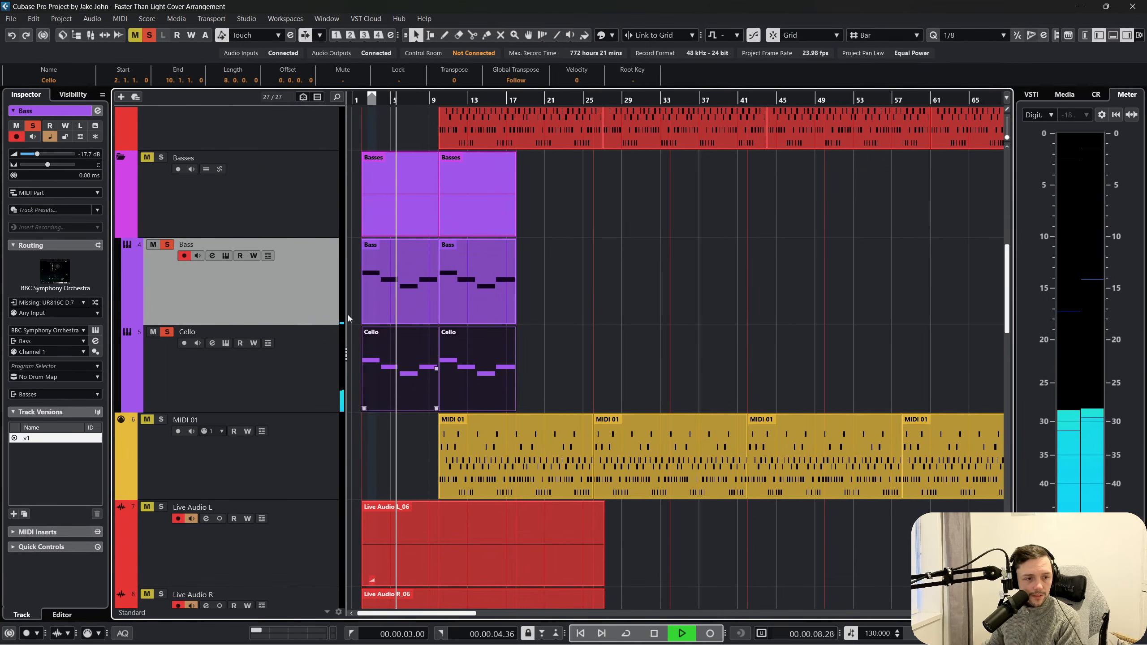
left_click(676, 303)
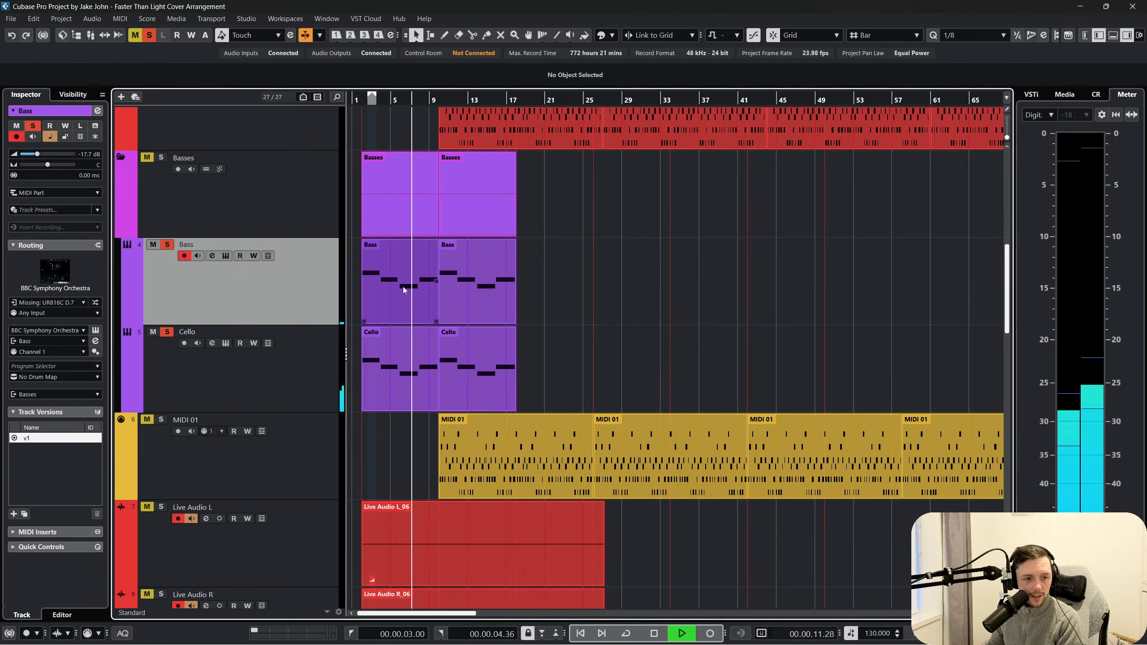
key("space")
Check the Bass track's BBC Symphony Orchestra instrument, close it and take the Cello track out of playback
left_click(95, 330)
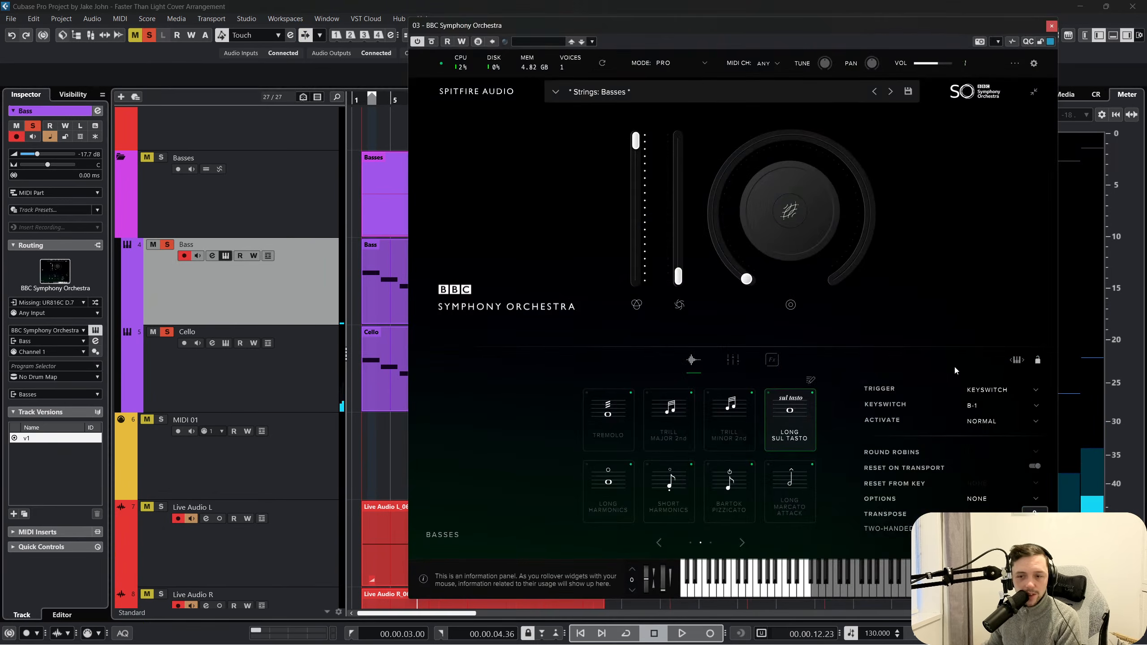
left_click(1051, 26)
left_click(153, 332)
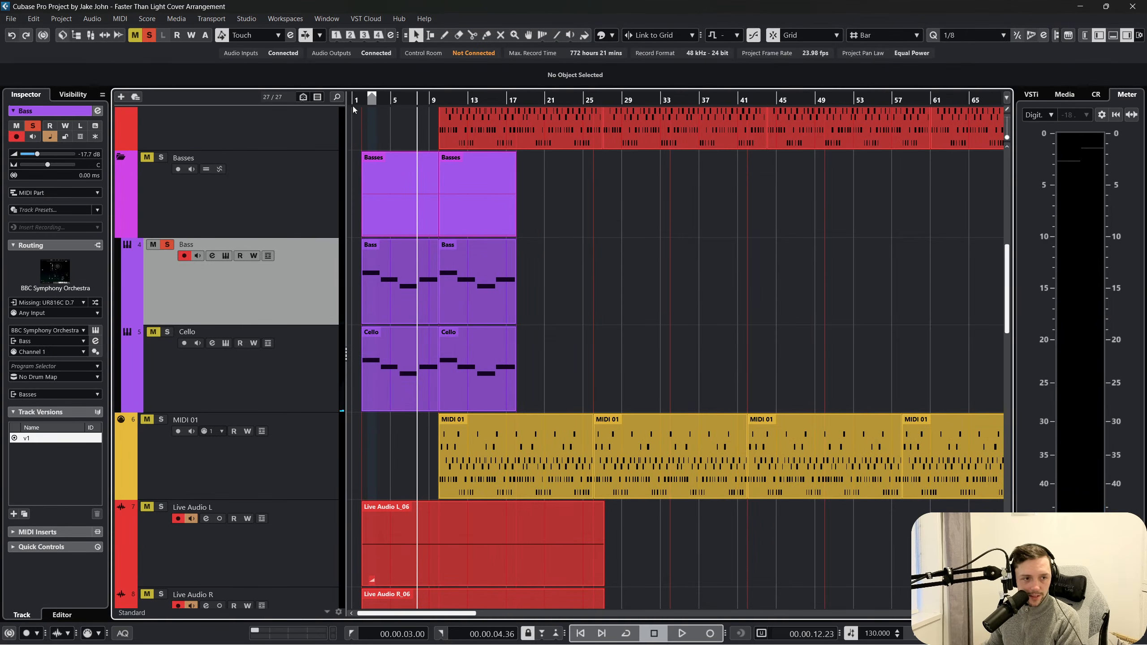
Play the soloed Bass track from bar 2 with its first part open in the key editor
left_click_drag(361, 101, 361, 111)
key("space")
double_click(387, 282)
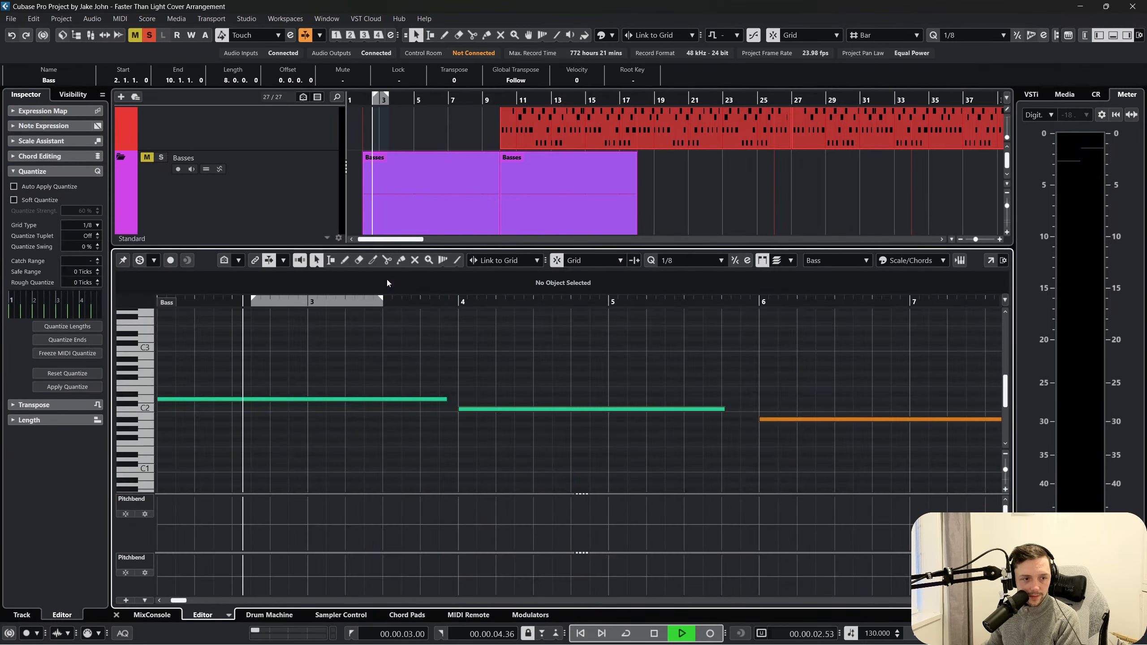
scroll(337, 389, "left", 3)
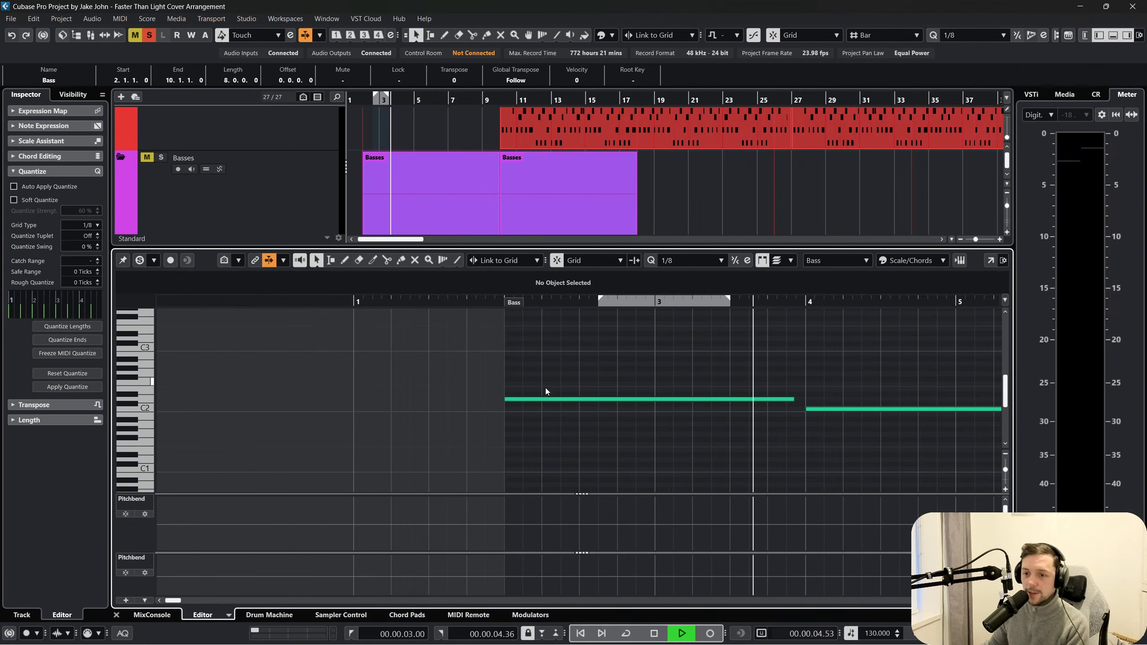
key("space")
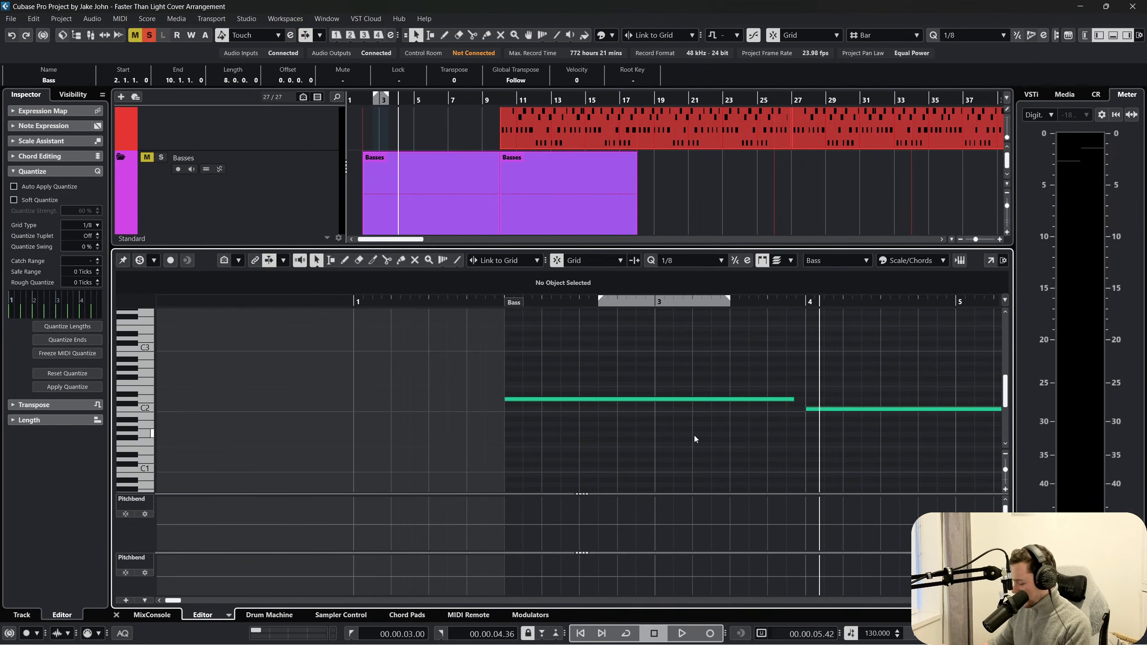
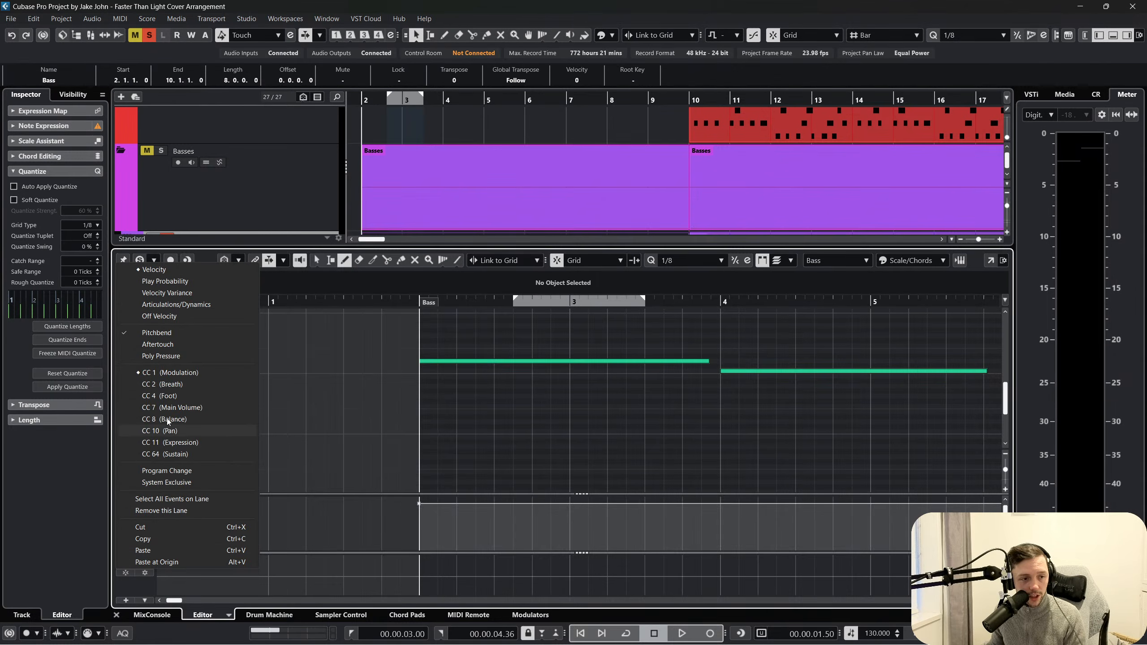
Show CC 11 (Expression) in the second controller lane and set it to 102 from the start of the first Bass part
left_click(194, 443)
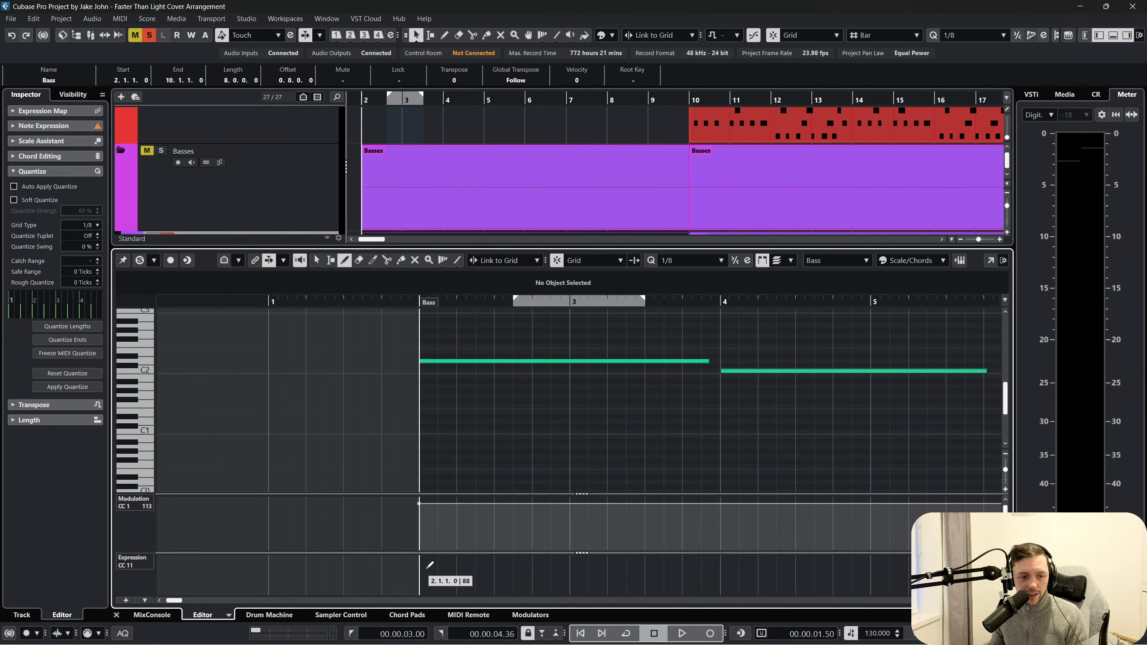
left_click(430, 563)
key("1")
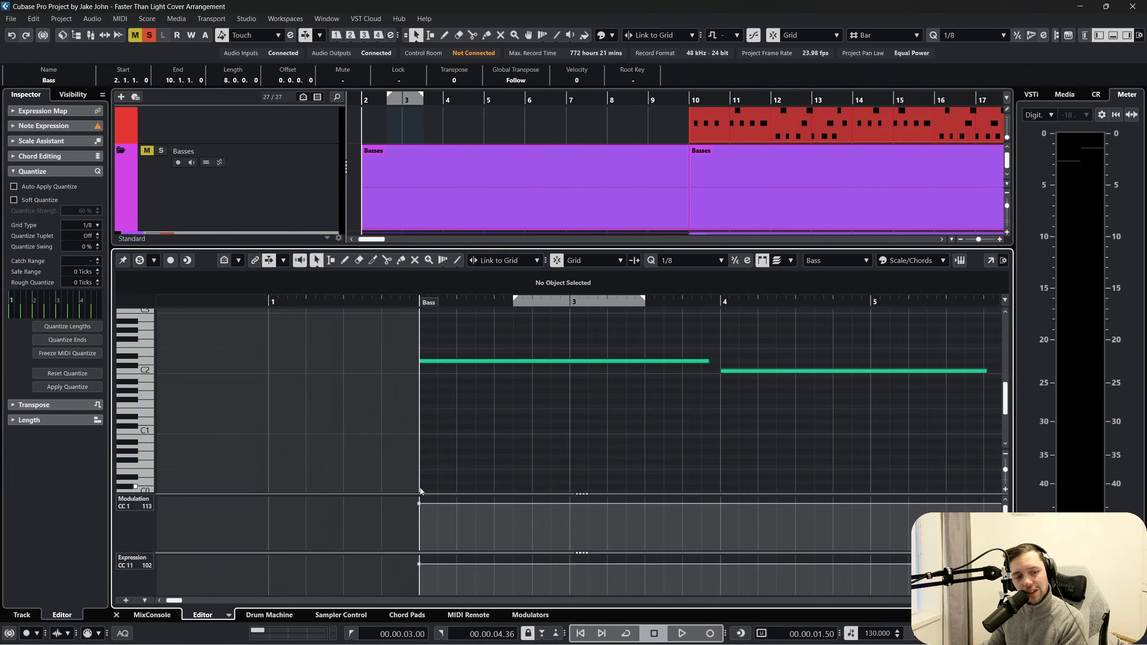
Listen to the first Bass part with its modulation and expression values, stop playback and close the key editor
scroll(372, 132, "down", 3)
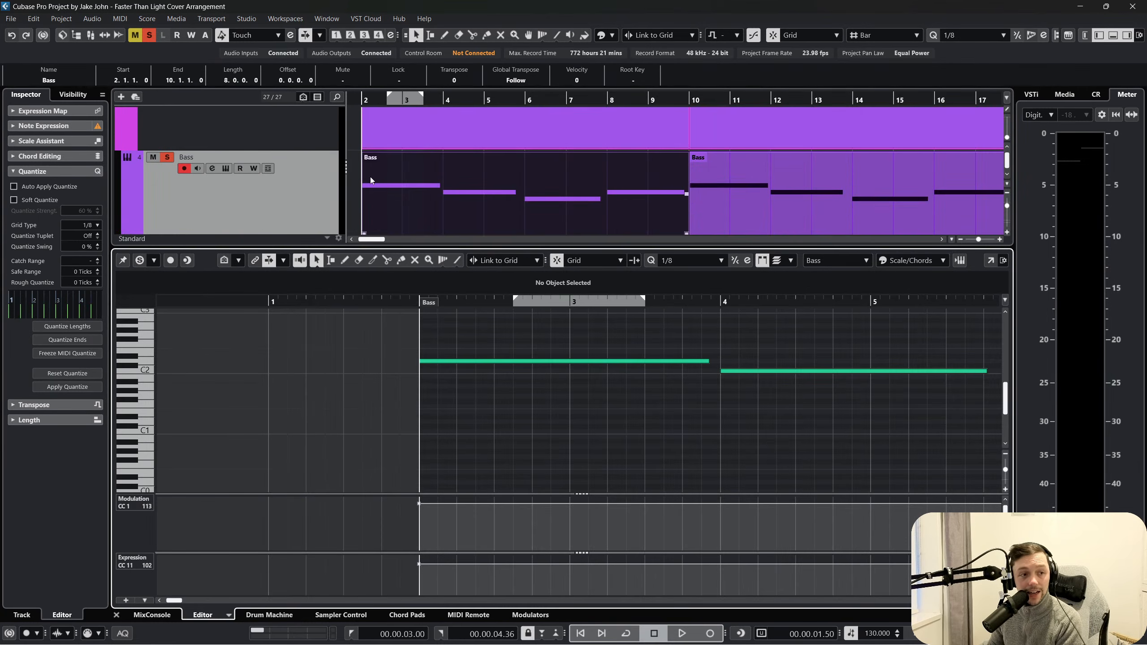
key("space")
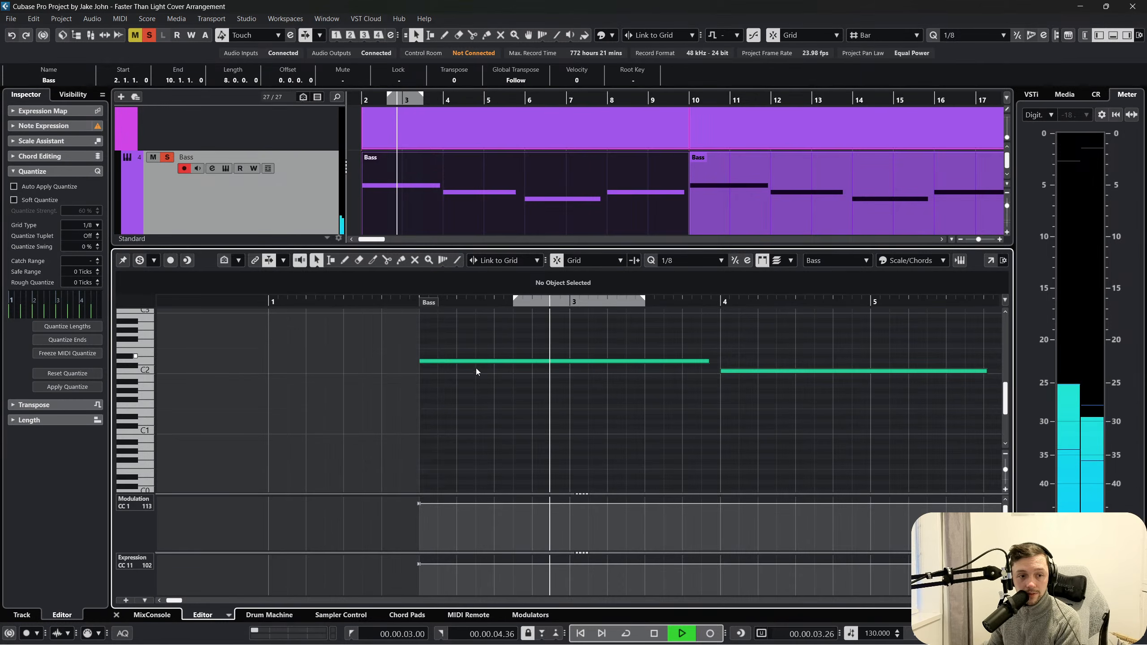
key("space")
key("ctrl+a")
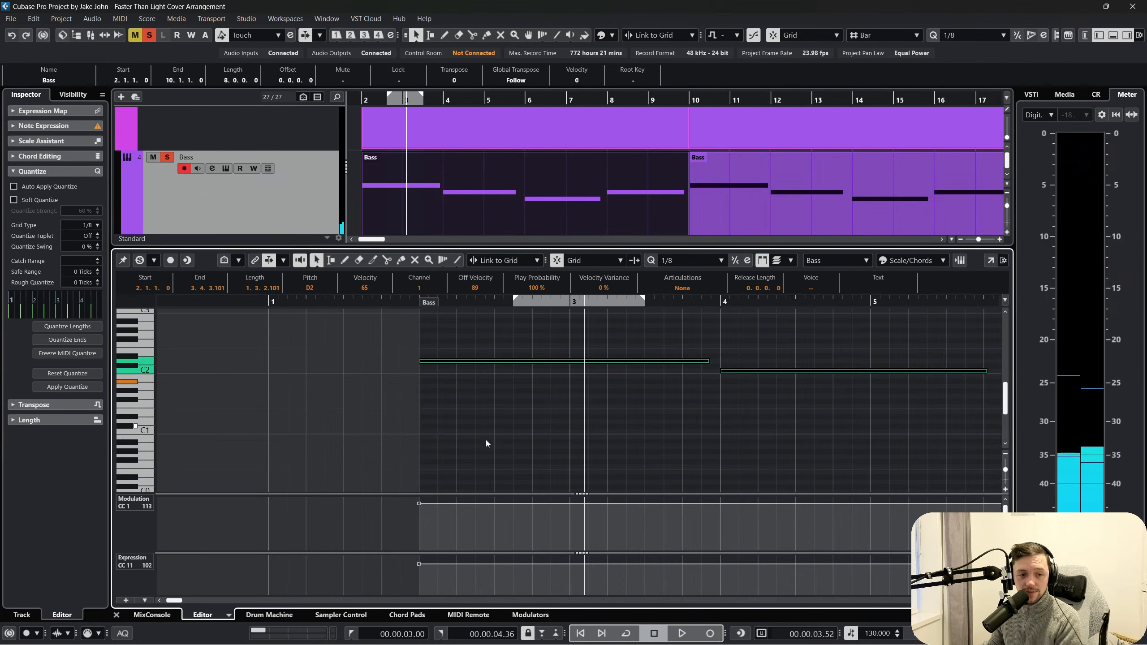
left_click(116, 615)
left_click(502, 350)
Duplicate the Bass part at bar 10 repeatedly to fill the Bass track up to bar 66
scroll(728, 286, "up", 2)
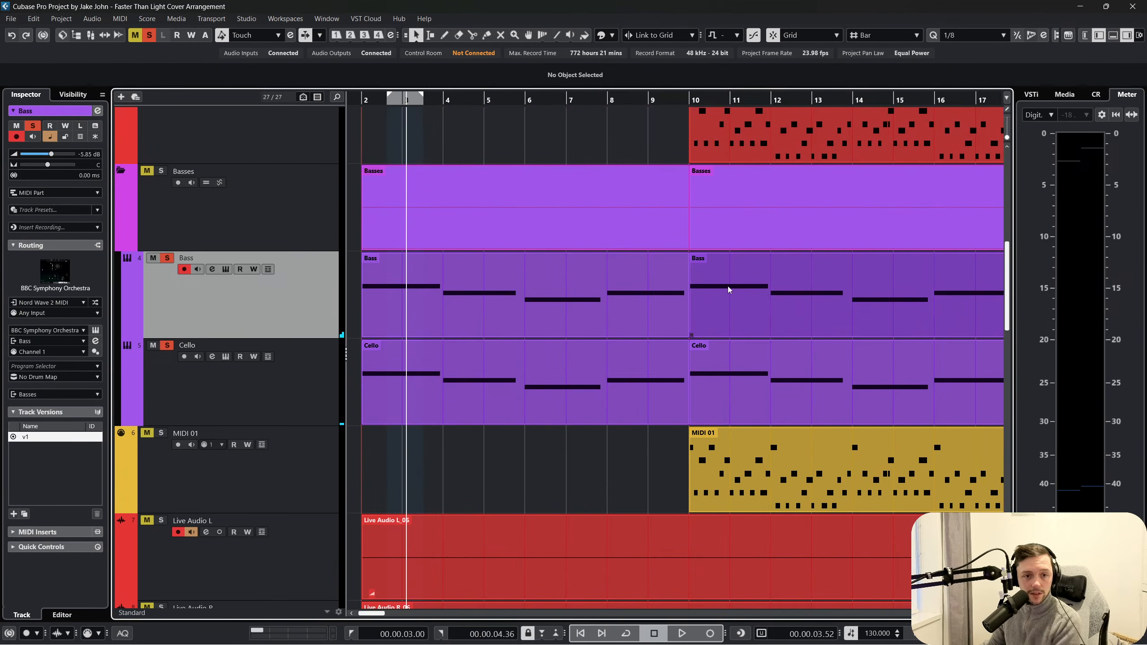
scroll(727, 286, "right", 3)
left_click(723, 287)
key("ctrl+d")
key("ctrl+d")
scroll(515, 303, "right", 12)
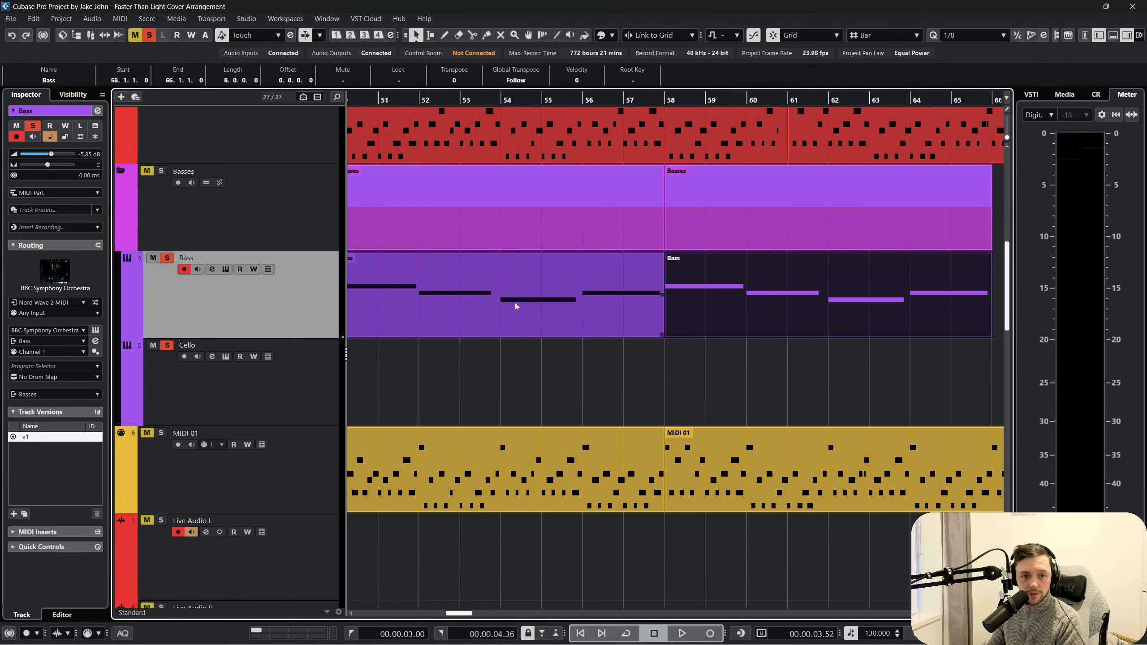
key("ctrl+d")
key("ctrl+d")
key("ctrl+d")
key("ctrl+d")
In the first Cello part, set CC 1 (Modulation) to 85 and pitchbend to 38 from bar 2
scroll(531, 316, "left", 2)
scroll(536, 321, "left", 15)
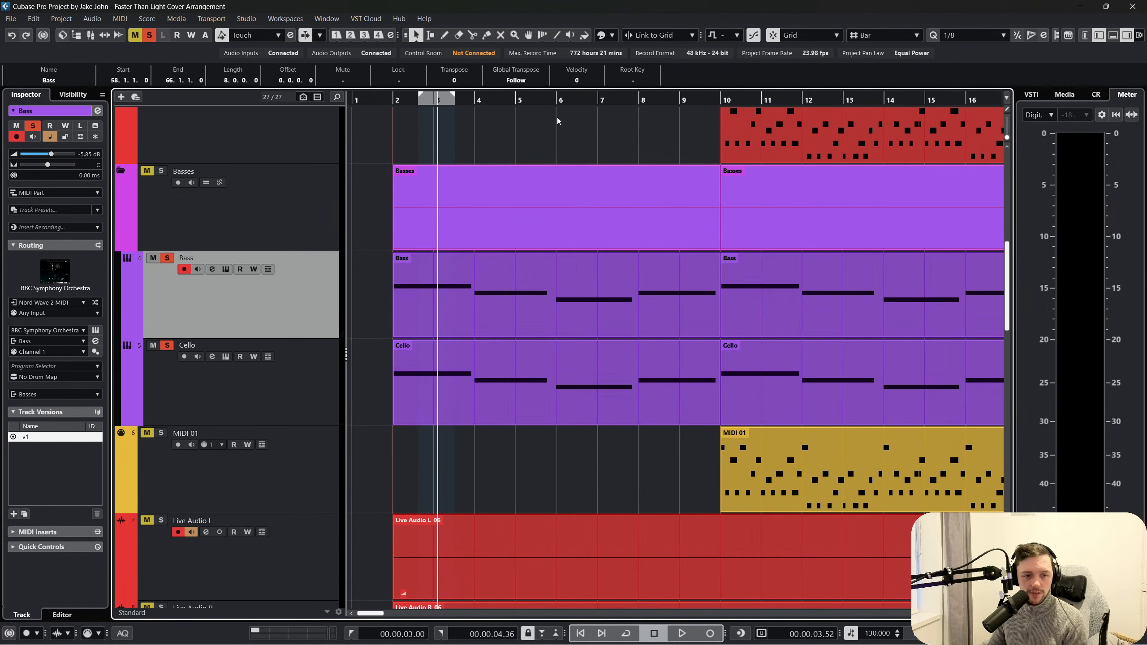
left_click_drag(384, 101, 391, 65)
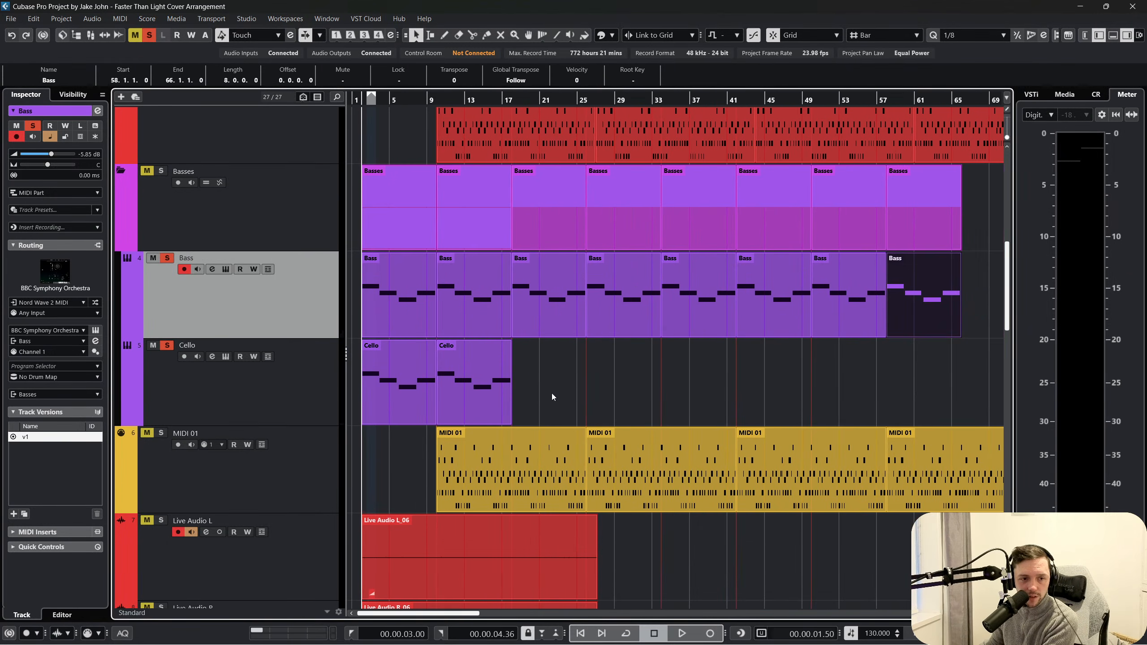
left_click(552, 392)
double_click(400, 392)
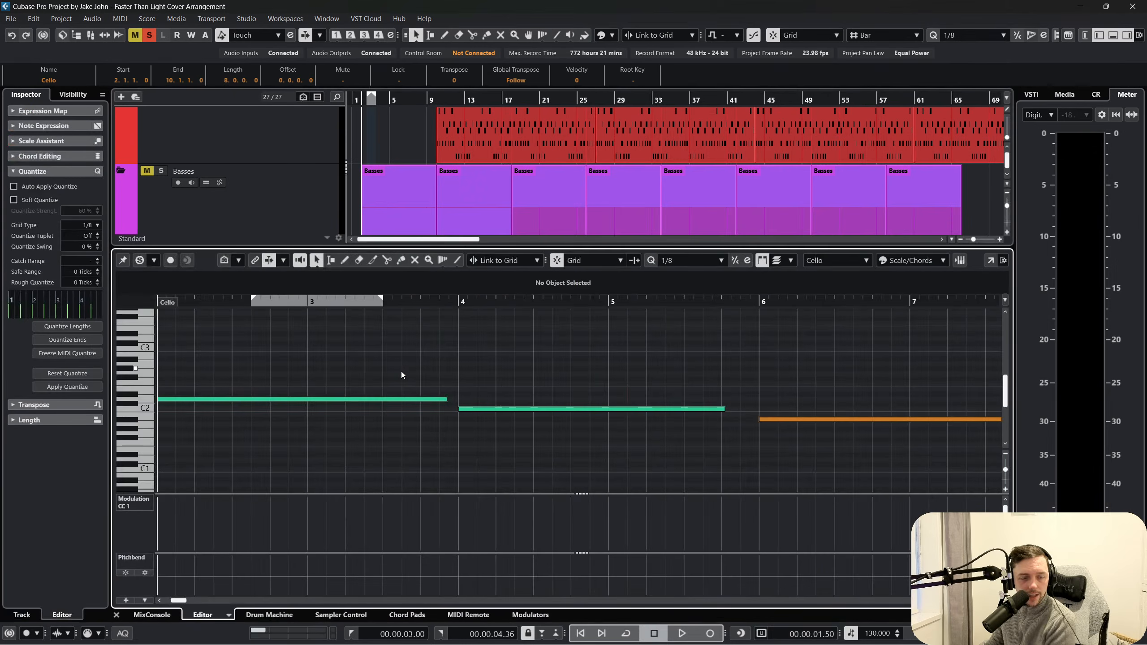
left_click(163, 498)
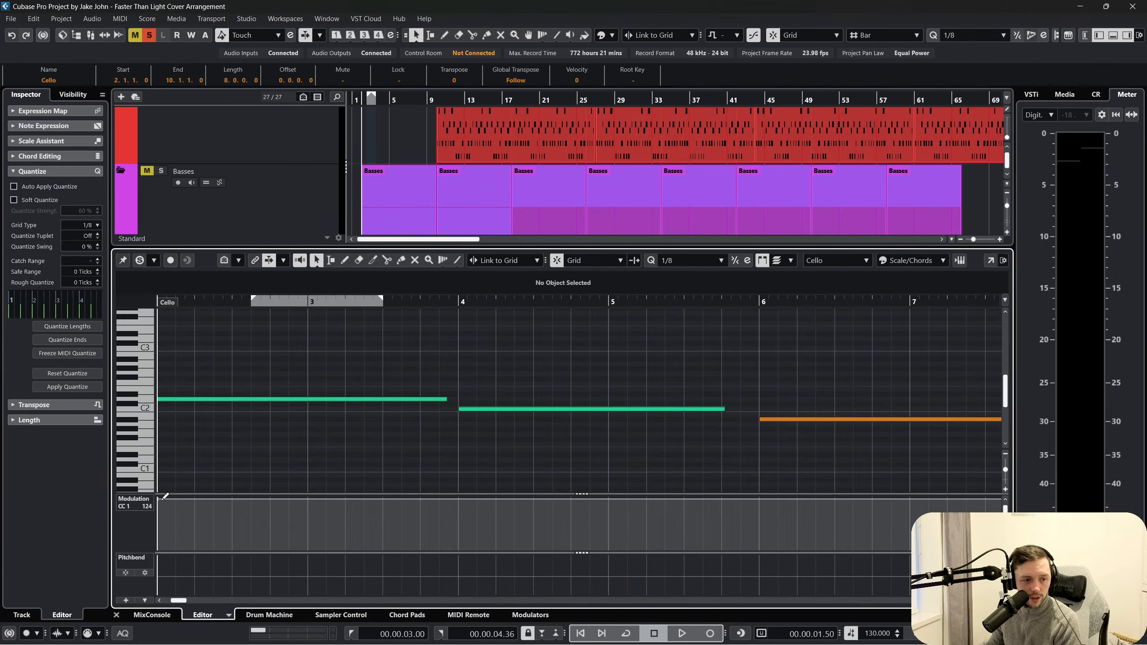
left_click(169, 567)
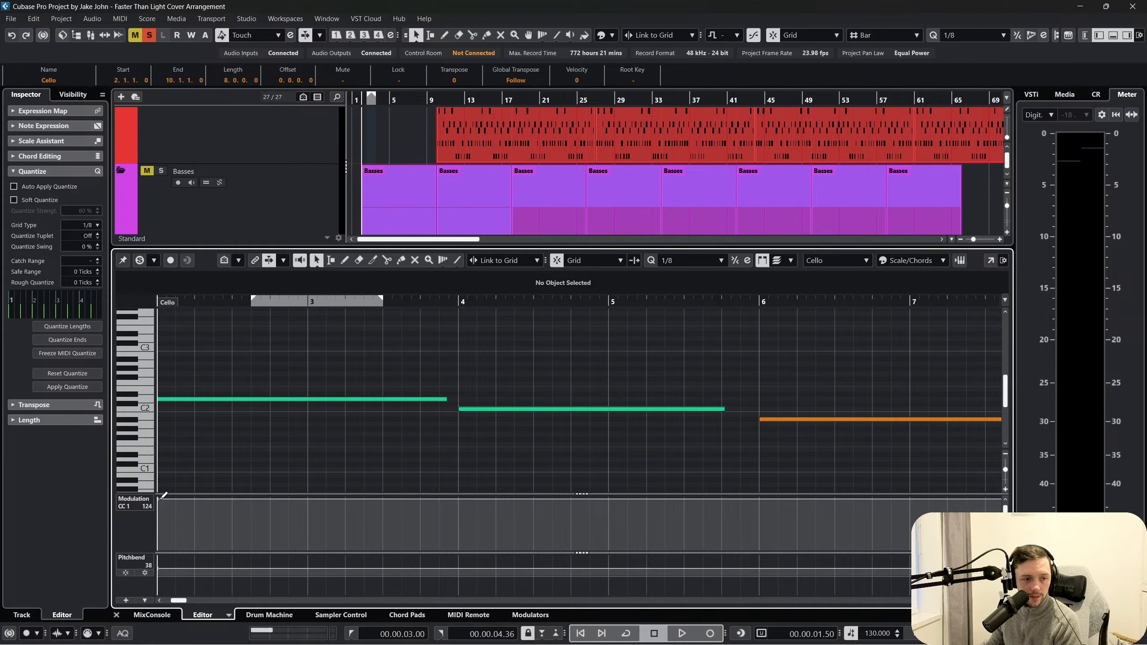
left_click_drag(163, 496, 161, 515)
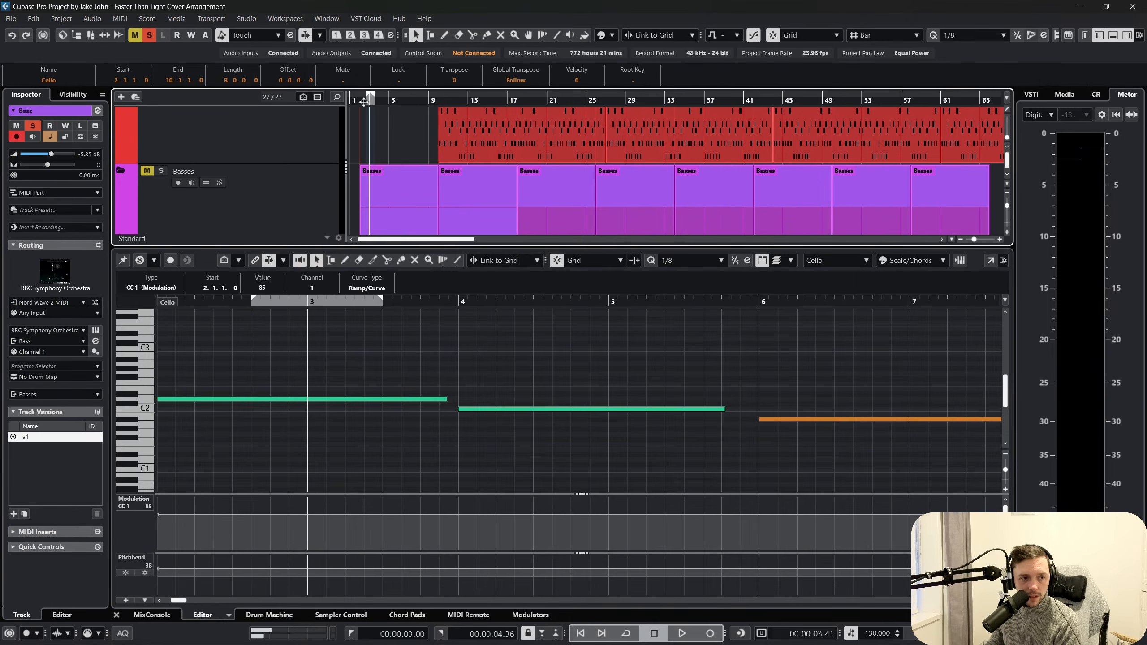
Play back the Bass and Cello parts together with the key editor closed
key("space")
left_click(116, 615)
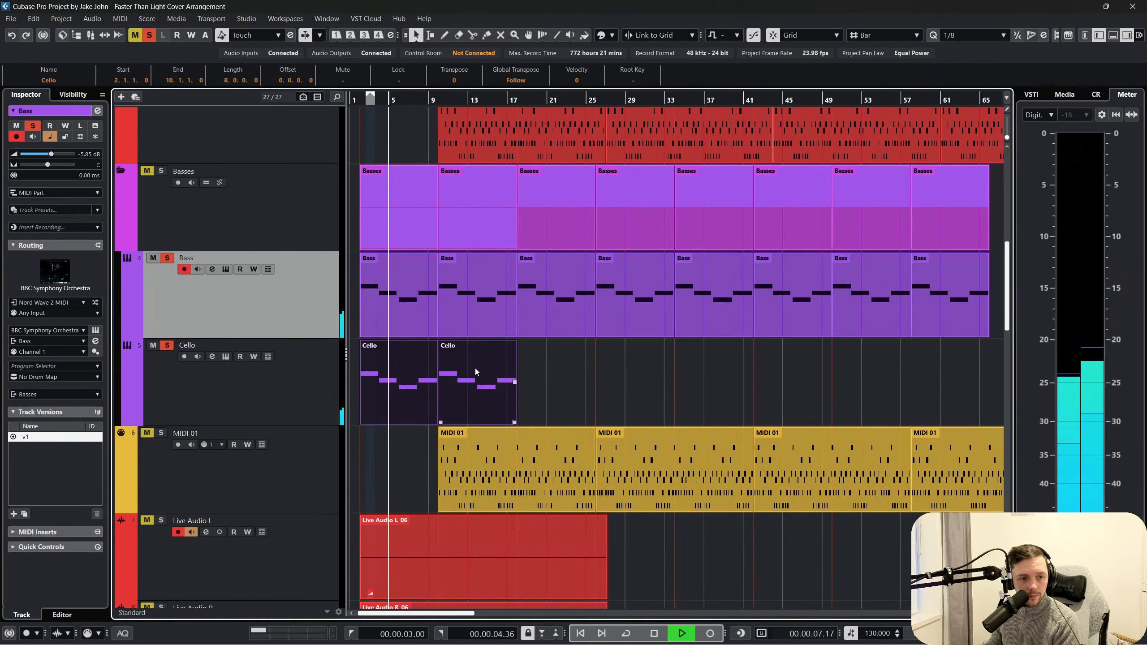
scroll(495, 297, "down", 3)
scroll(527, 225, "up", 3)
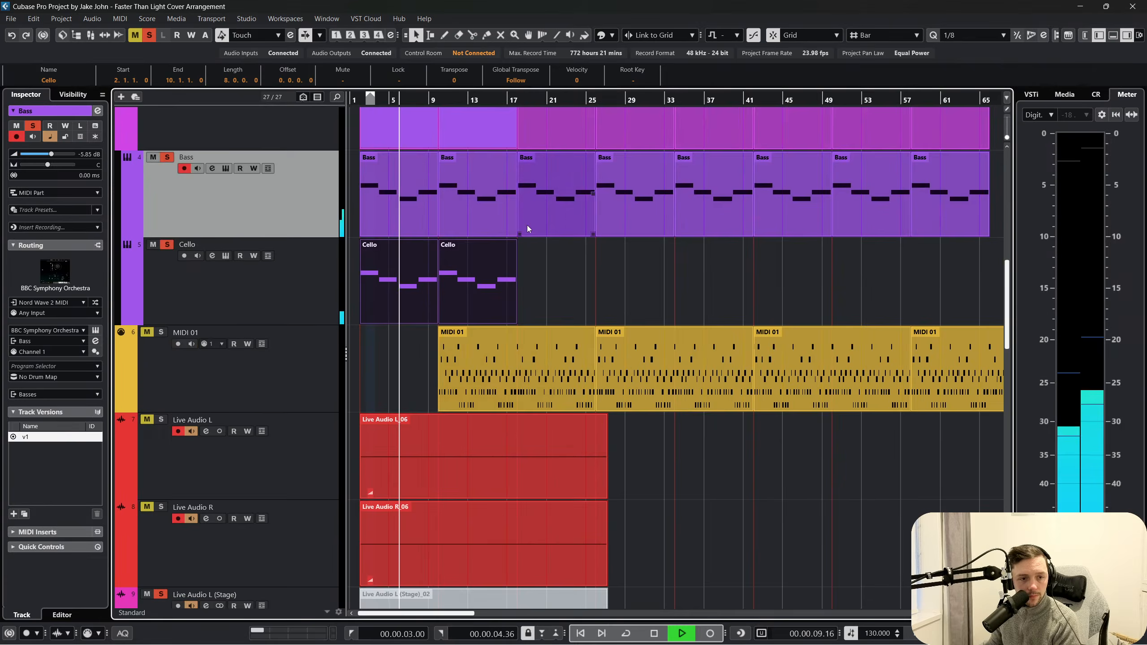
left_click(554, 392)
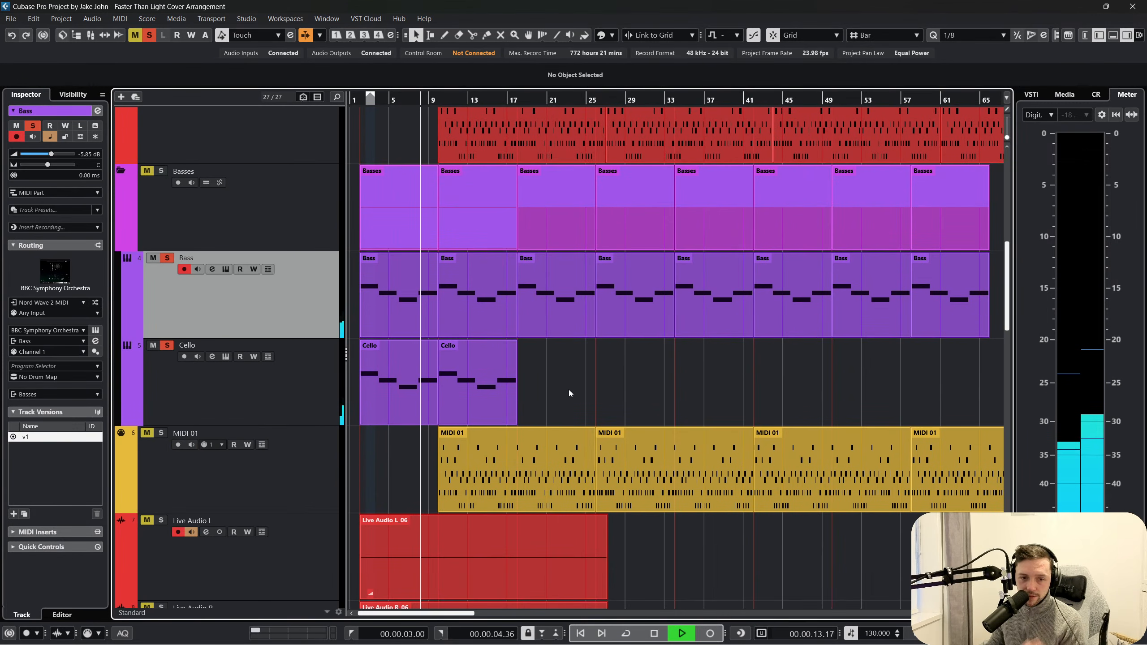
Duplicate the two Cello parts three times to fill the Cello track up to bar 66
left_click_drag(564, 388, 403, 386)
key("ctrl+d")
key("ctrl+d")
key("ctrl+d")
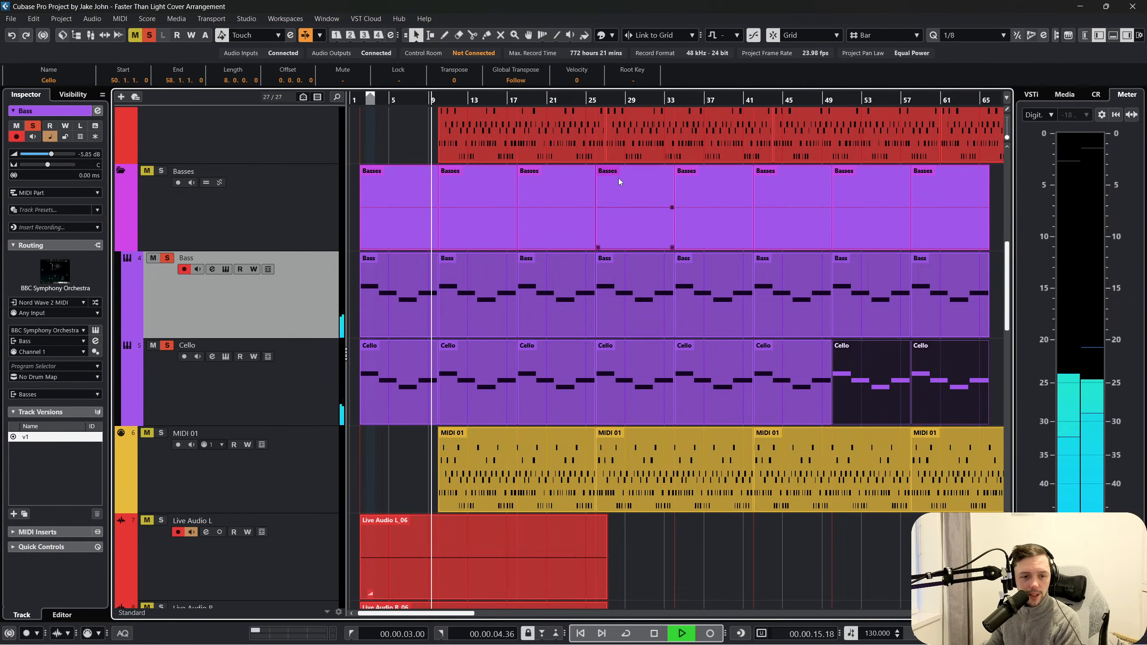
Play from bar 26, clear all solos and unmute the bass, string and woodwind tracks
left_click(600, 100)
scroll(309, 287, "down", 3)
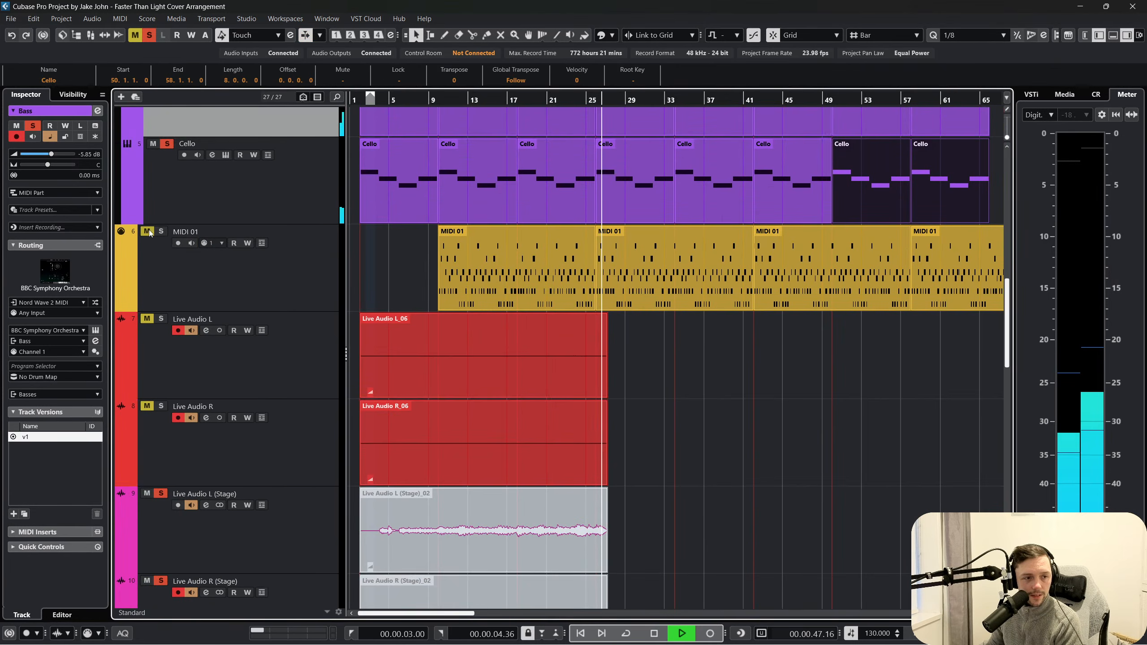
scroll(181, 313, "down", 3)
scroll(181, 313, "down", 5)
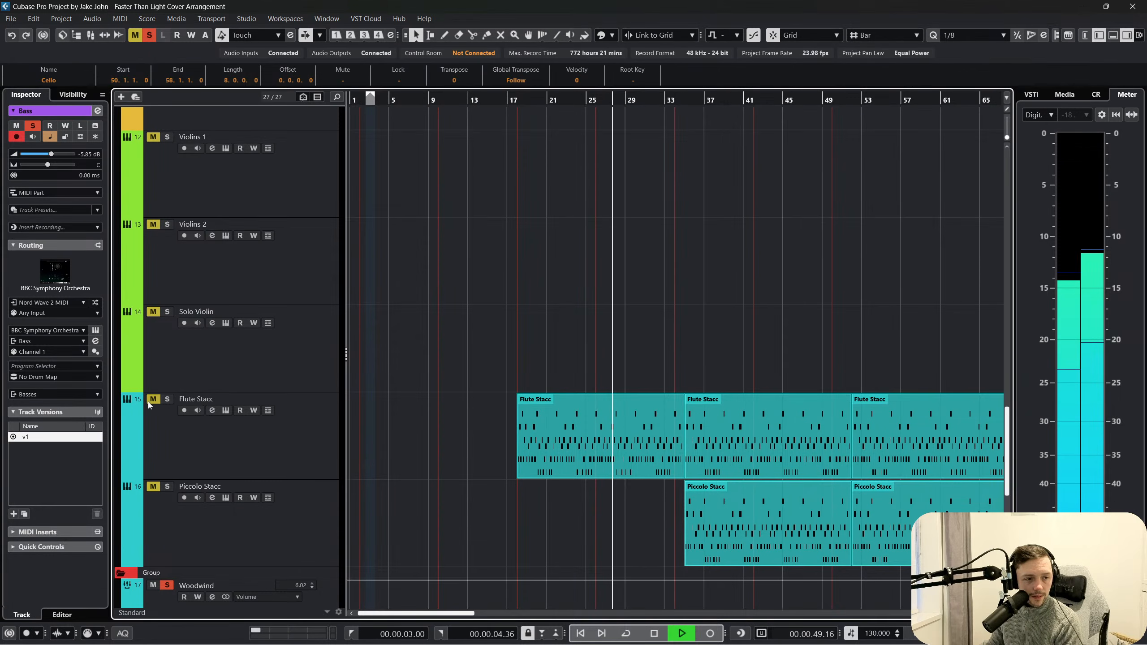
scroll(247, 343, "up", 8)
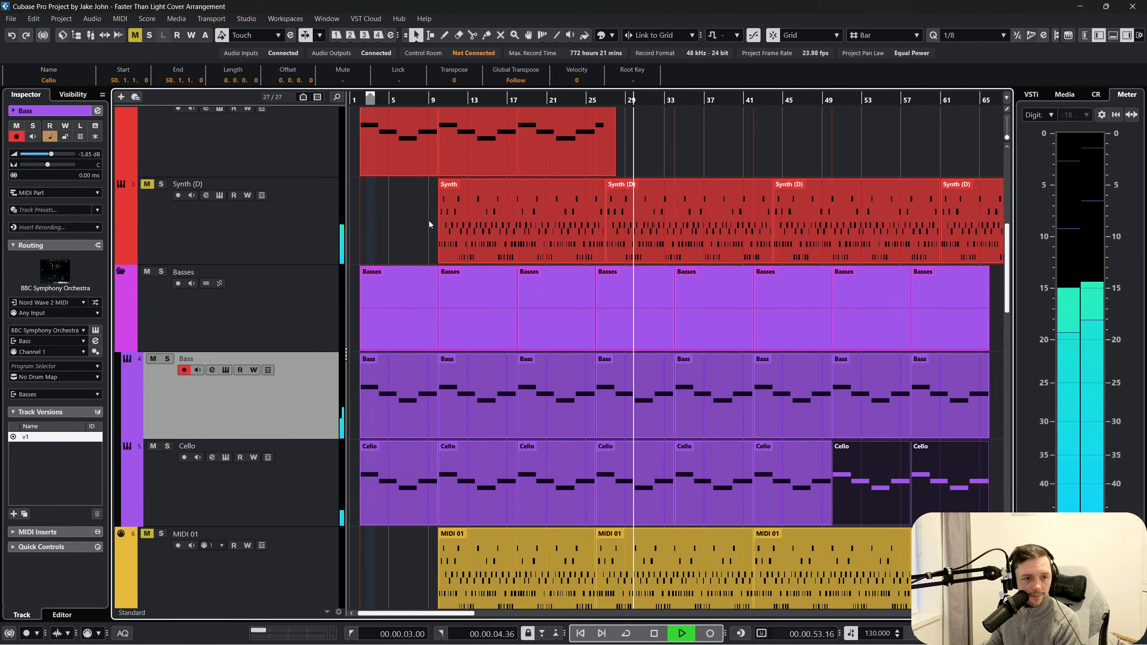
Delete the parts on the Synth (D) track while playback continues
scroll(420, 225, "up", 2)
scroll(413, 231, "up", 1)
scroll(484, 342, "up", 1)
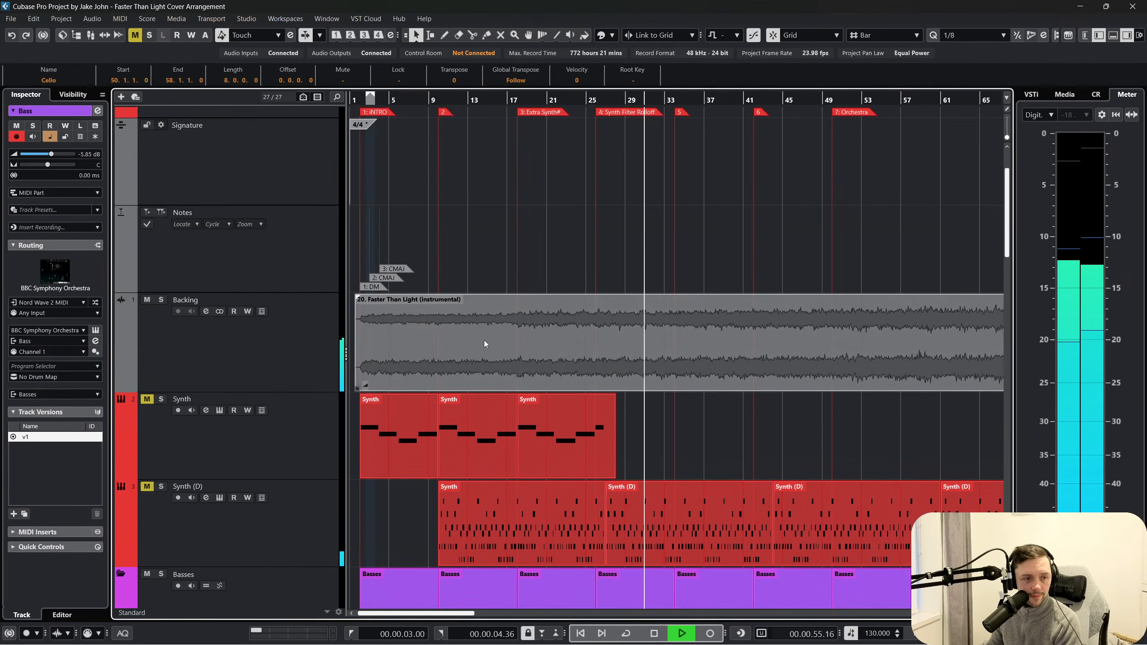
scroll(483, 345, "down", 2)
scroll(482, 345, "right", 3)
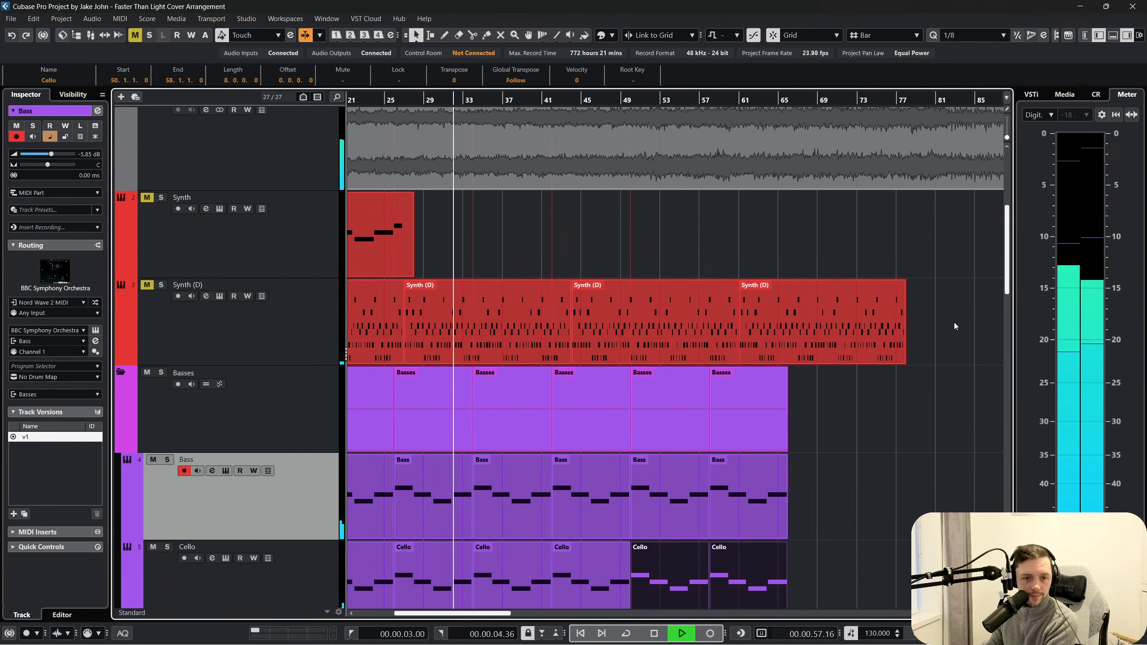
left_click_drag(953, 322, 532, 315)
Stop playback and shorten the first Flute Stacc part so it ends at bar 34
scroll(544, 324, "down", 5)
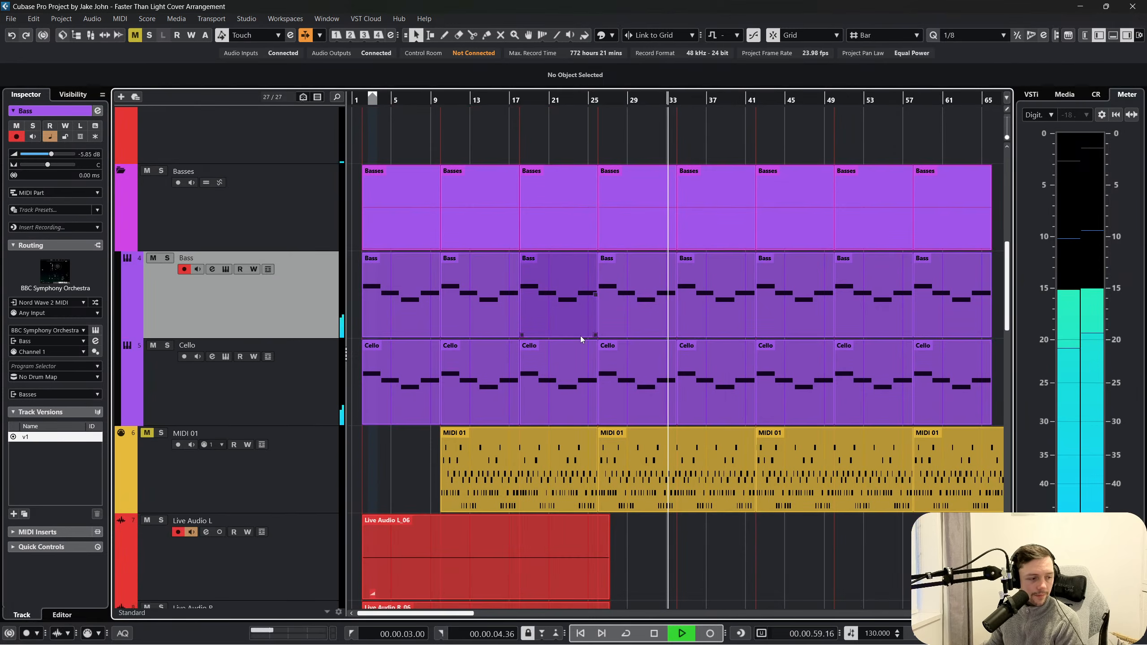
scroll(581, 340, "down", 8)
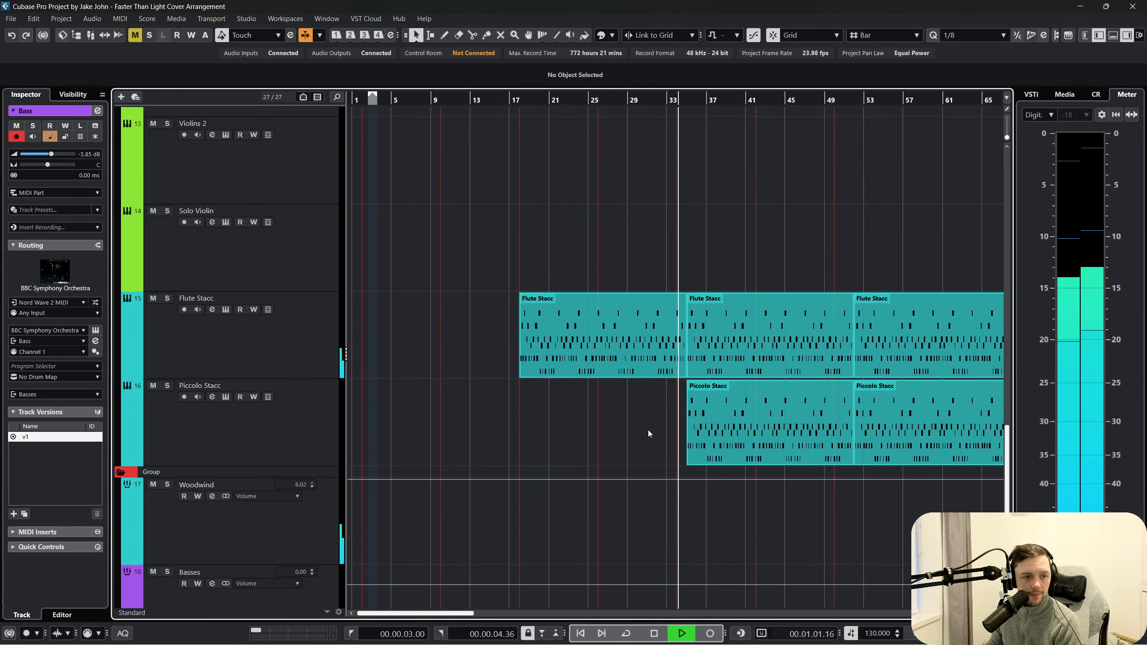
left_click(253, 362)
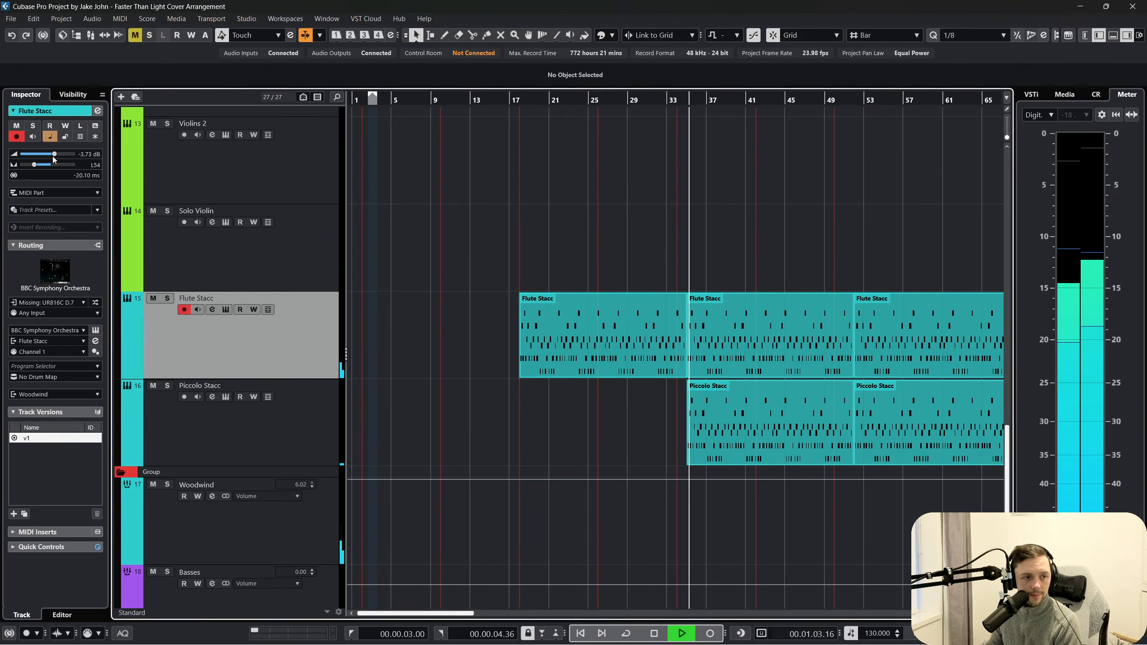
key("space")
left_click_drag(686, 375, 674, 374)
left_click(682, 351)
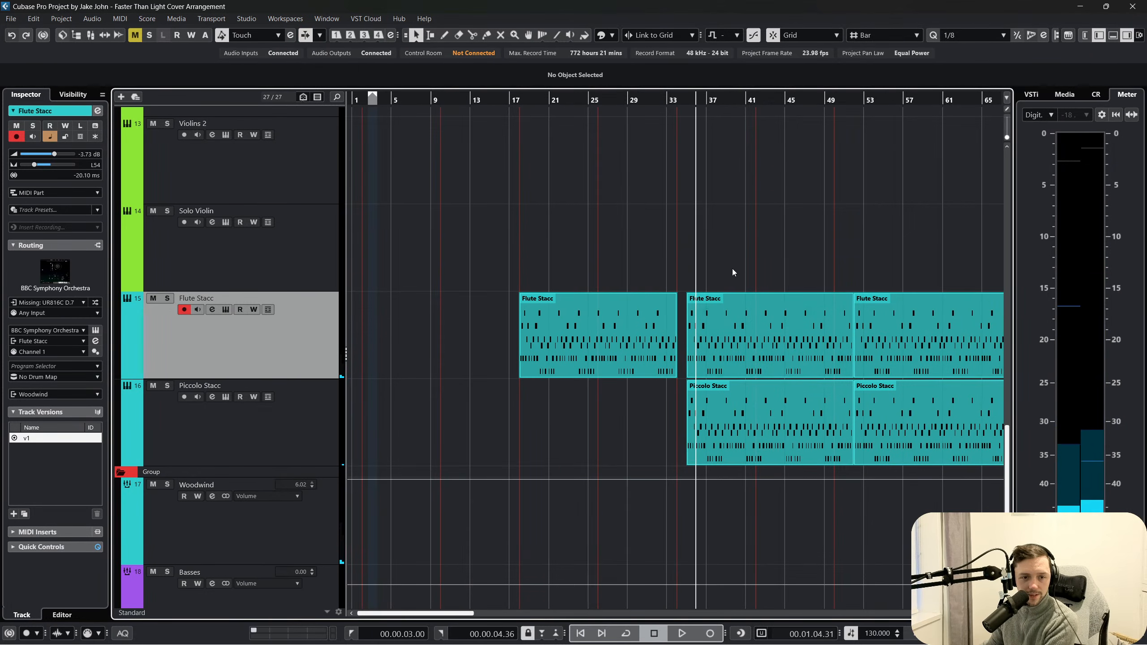
Delete the later Flute Stacc parts and duplicate the first one twice to fill the track up to bar 66
scroll(732, 271, "right", 3)
left_click_drag(678, 273, 870, 337)
key("Delete")
left_click(572, 342)
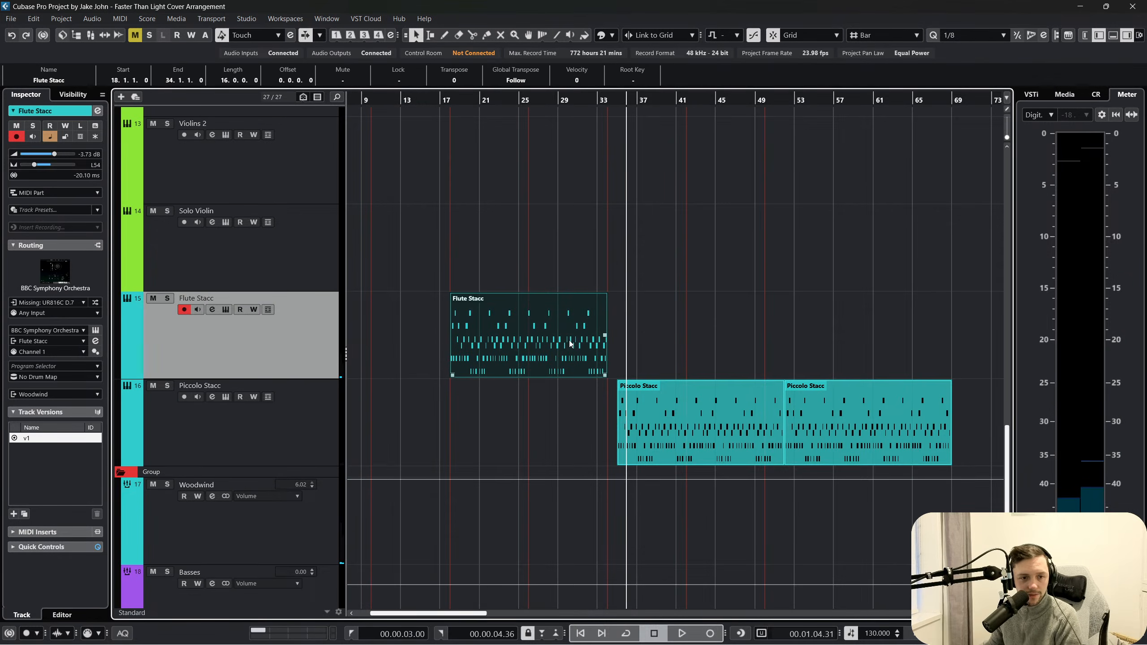
key("ctrl+d")
key("ctrl+d")
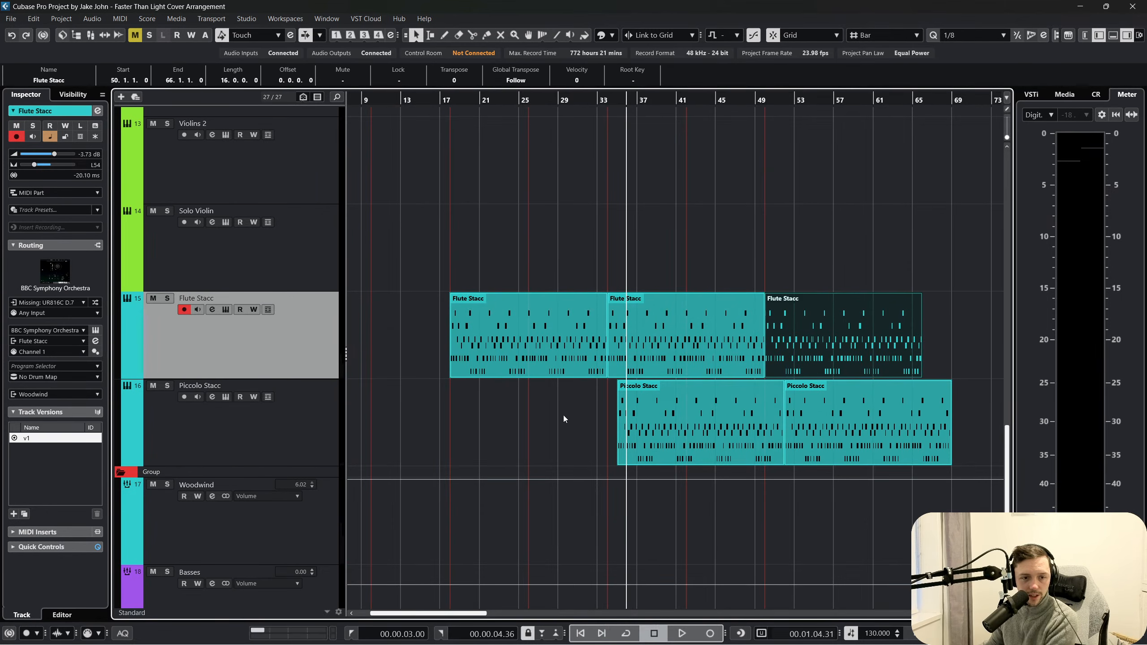
Replace the Piccolo Stacc parts with a copy of the first Flute Stacc part, placed at bar 34
left_click_drag(562, 416, 844, 427)
key("Delete")
left_click(534, 360)
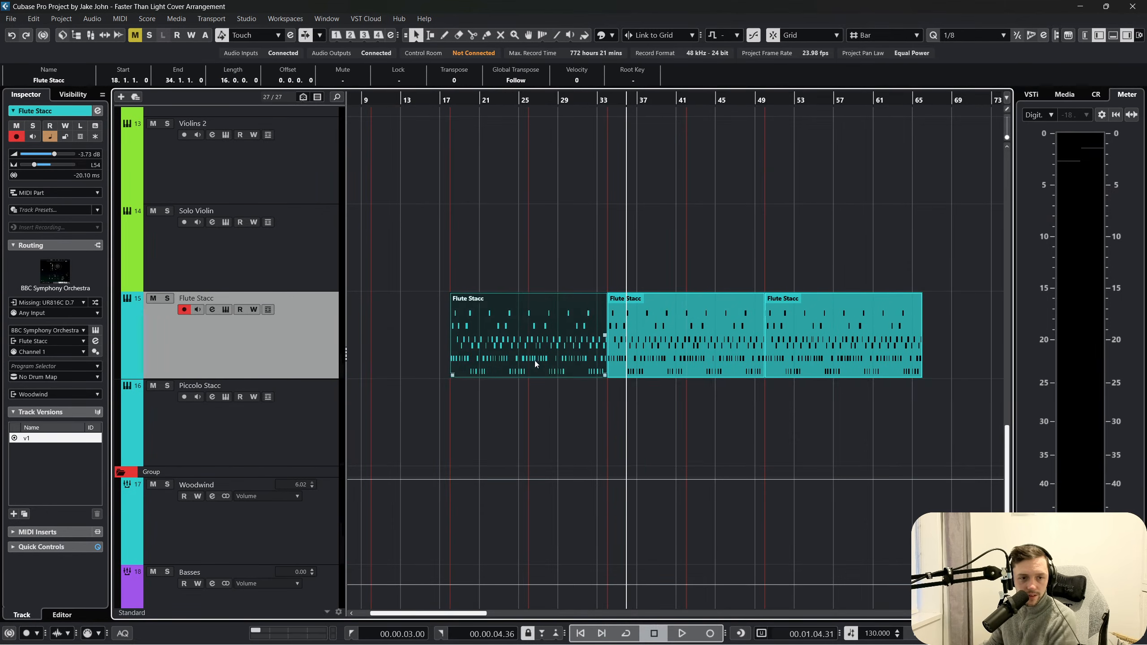
key("ctrl+c")
left_click(262, 421)
key("ctrl+v")
mouse_move(778, 423)
left_mouse_down()
mouse_move(746, 426)
mouse_move(759, 424)
left_mouse_up()
Transpose all notes of the new Piccolo Stacc part up one octave in the key editor
double_click(660, 419)
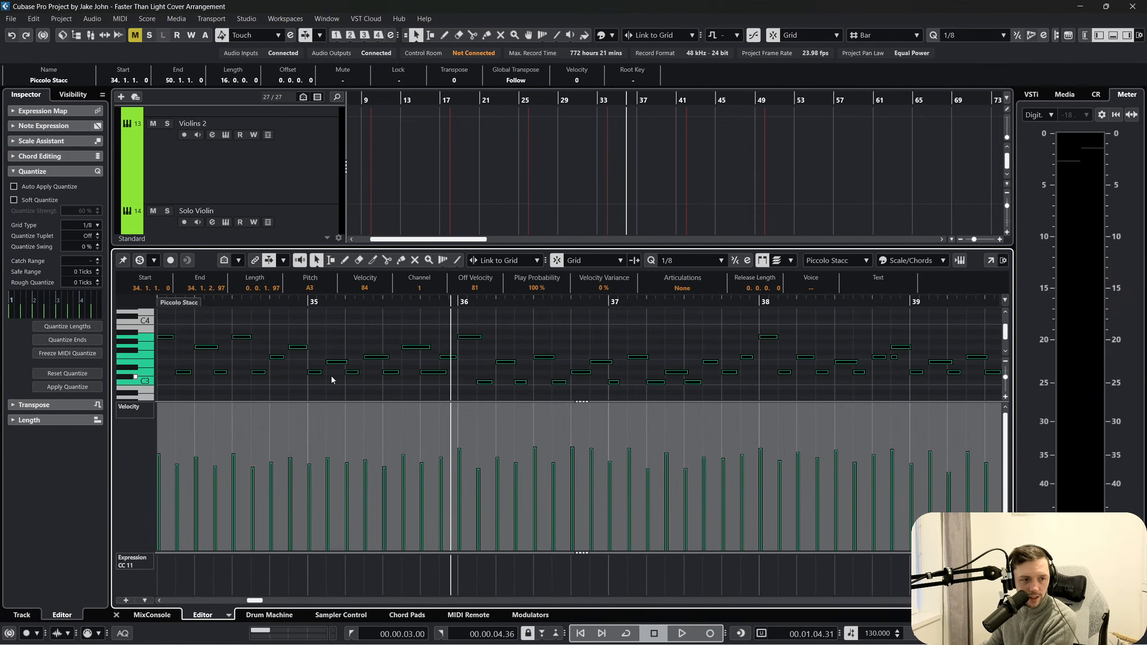
key("shift+Up")
left_click(117, 615)
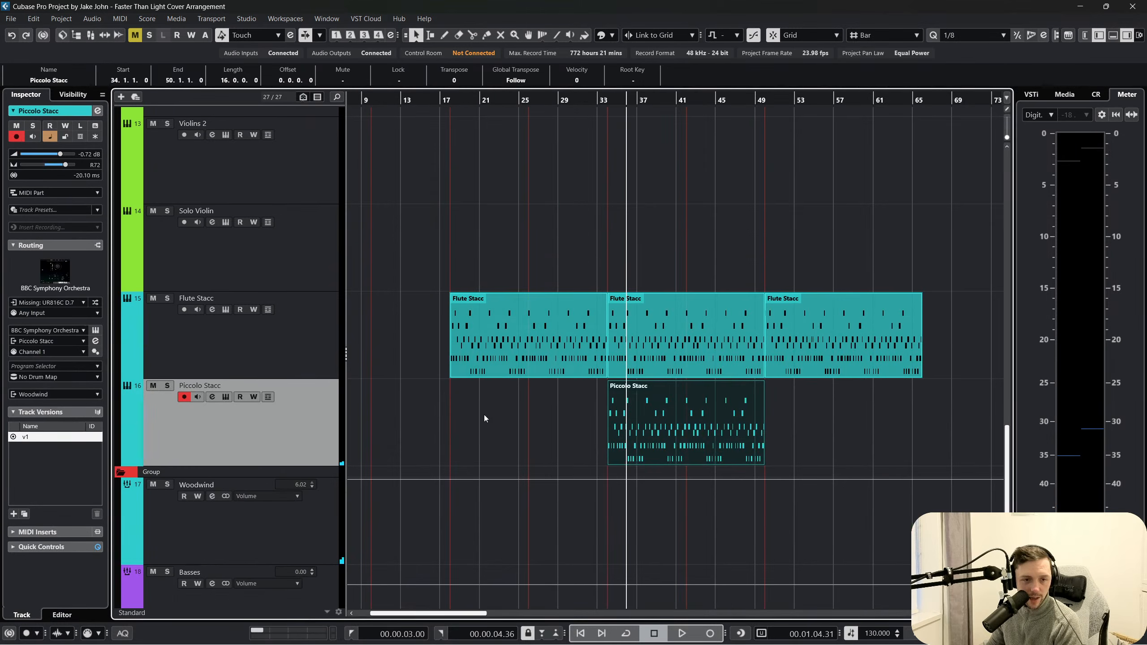
Play the arrangement from just before bar 34 to hear the piccolo entry, stopping shortly after it
left_click(599, 103)
key("space")
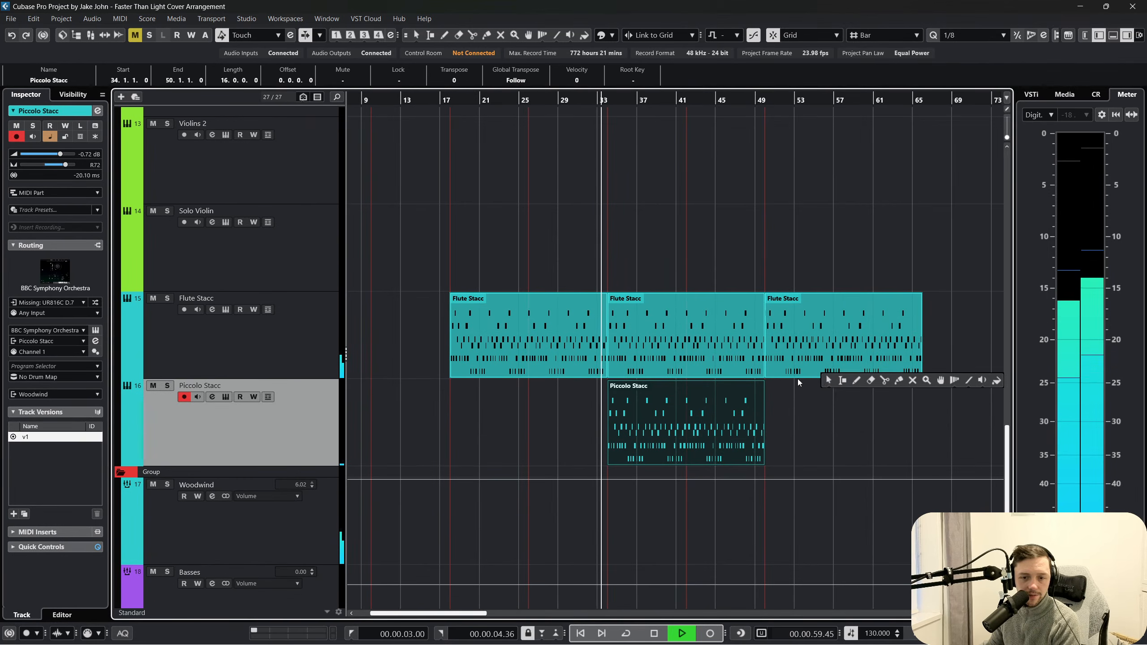
left_click(799, 420)
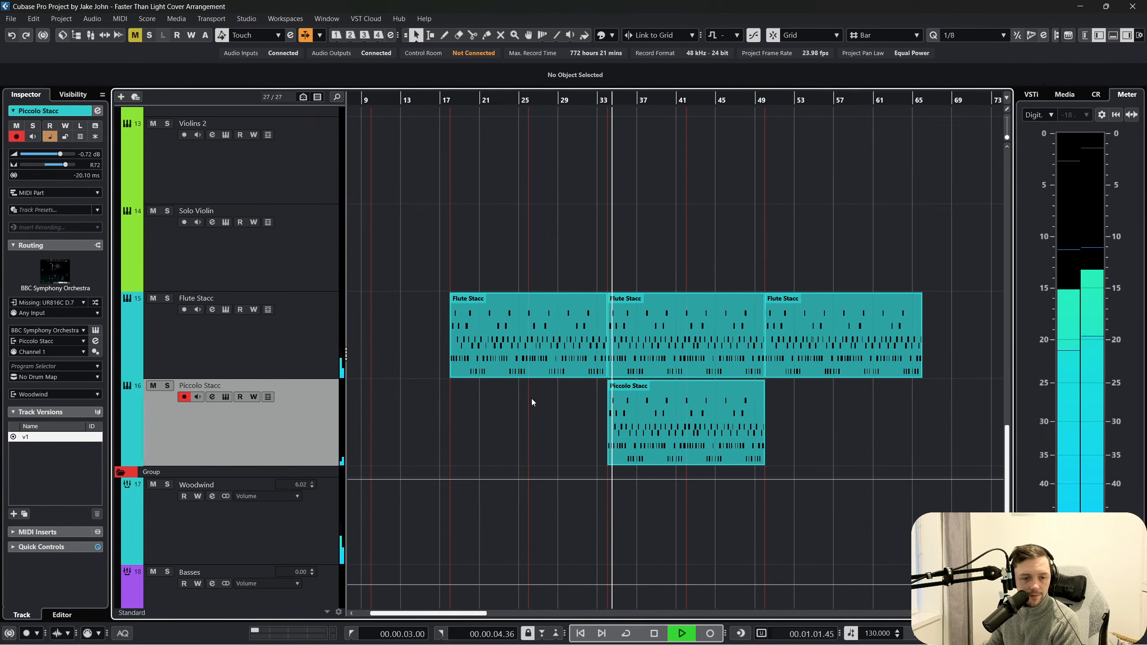
key("space")
Glue the three Flute Stacc parts into one continuous part from bar 18 to bar 66
left_click(505, 333)
right_click(545, 278)
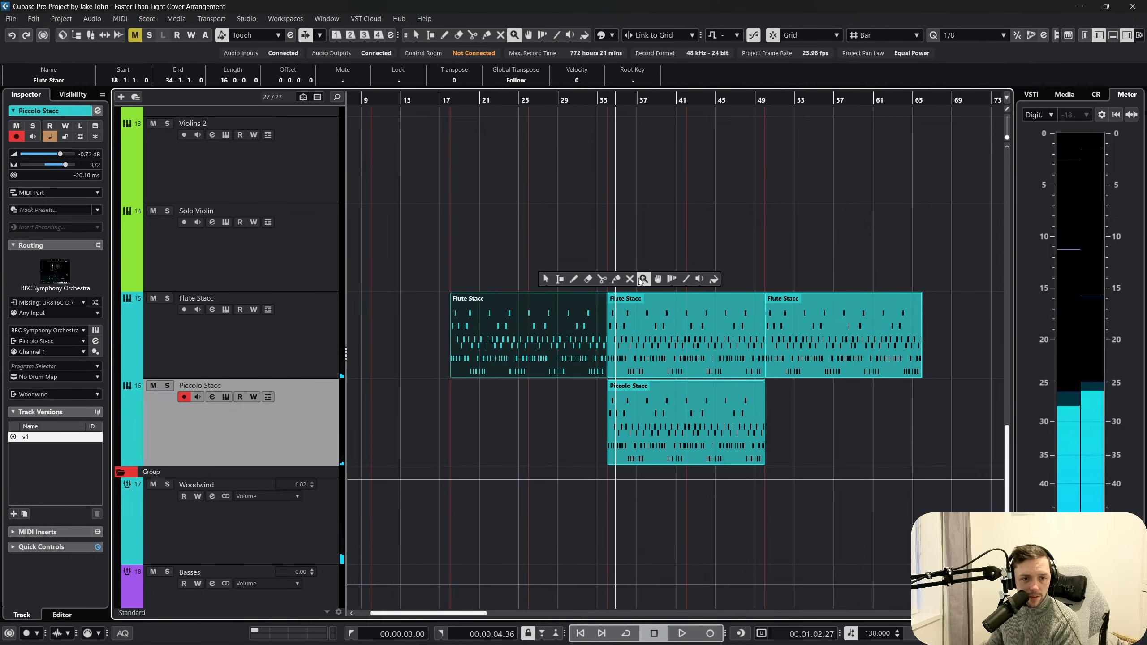
left_click(622, 281)
left_click(578, 311)
left_click(579, 311)
right_click(523, 314)
left_click(530, 272)
Open the glued Flute Stacc part in a separate key editor window with its full length in view
double_click(523, 334)
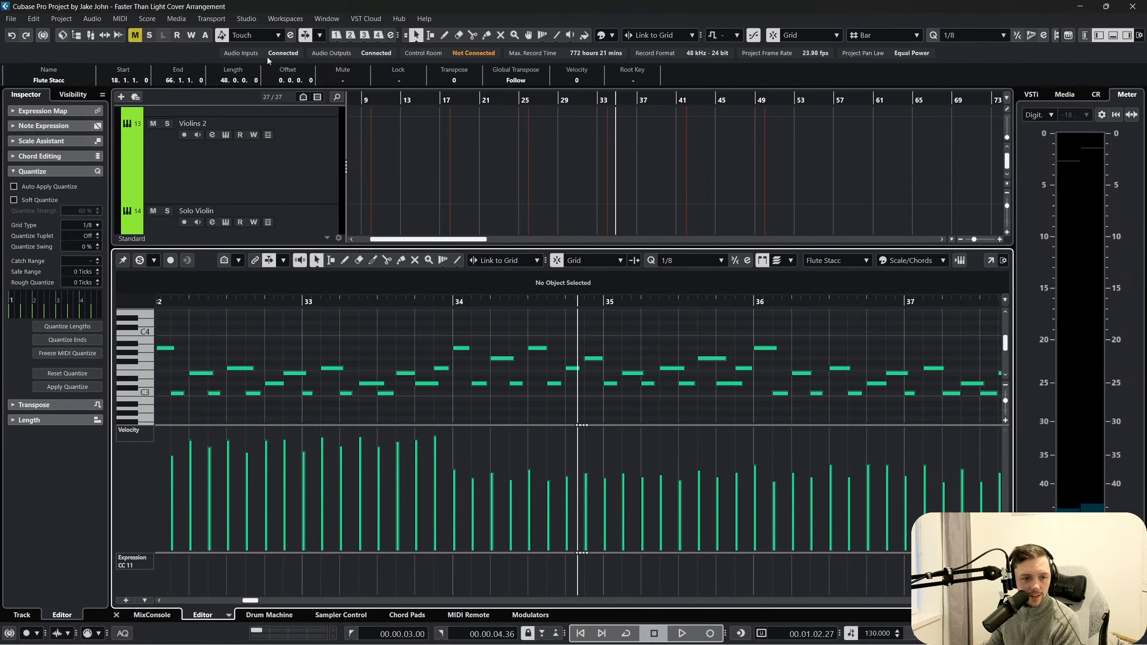
left_click(120, 17)
left_click(149, 30)
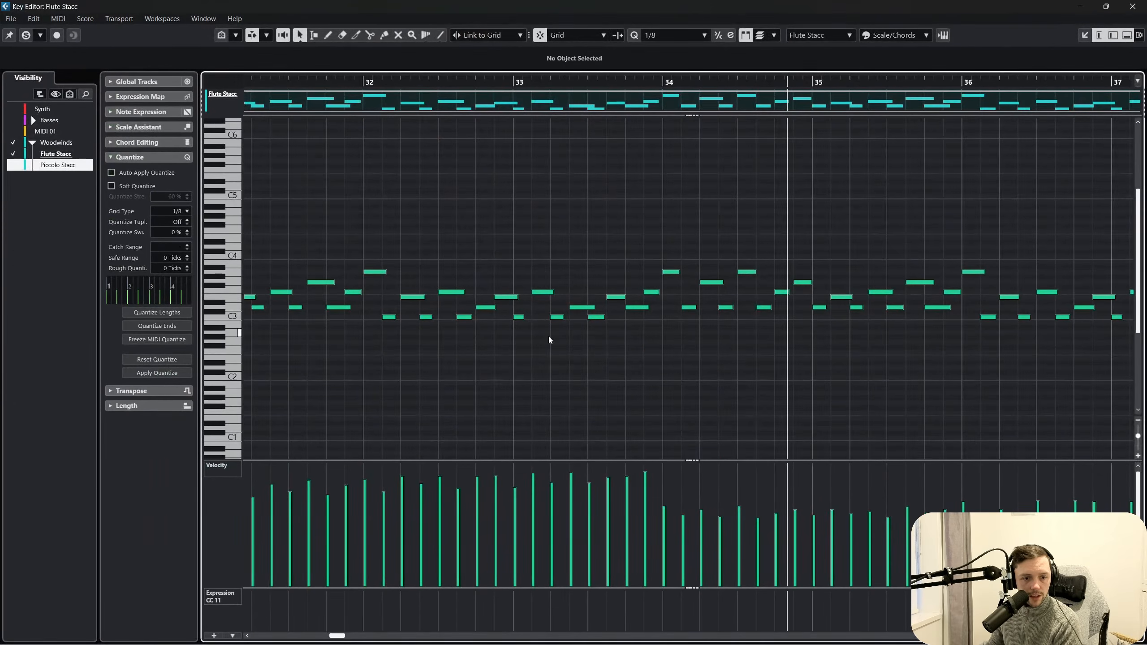
left_click_drag(601, 82, 599, 40)
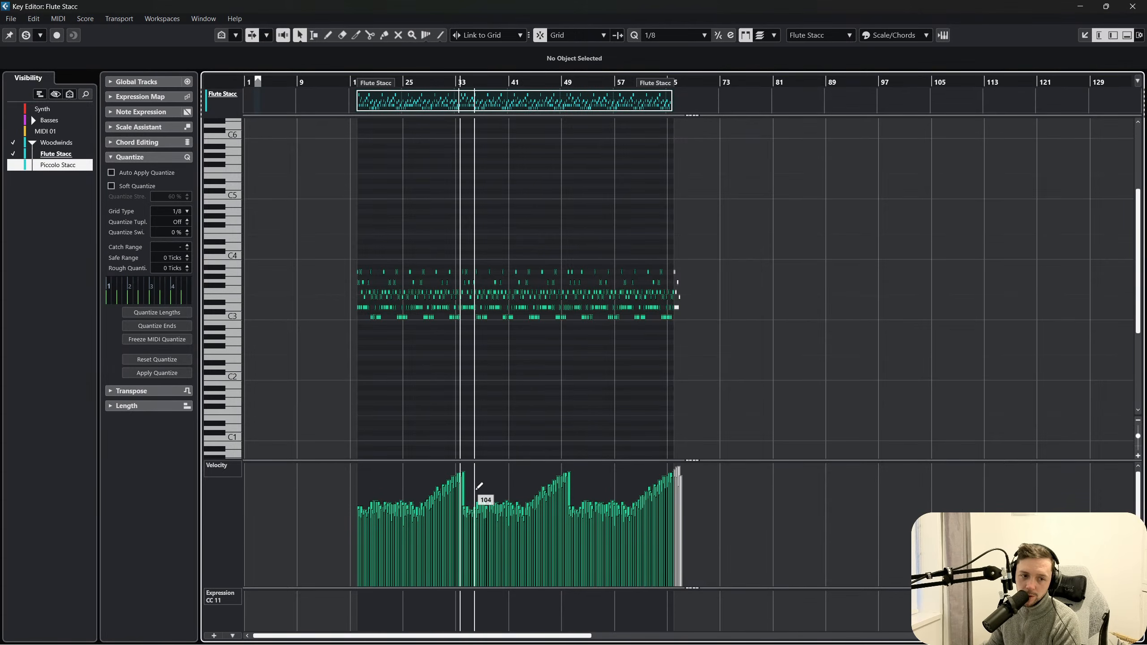
left_click_drag(738, 358, 412, 255)
left_click(669, 360)
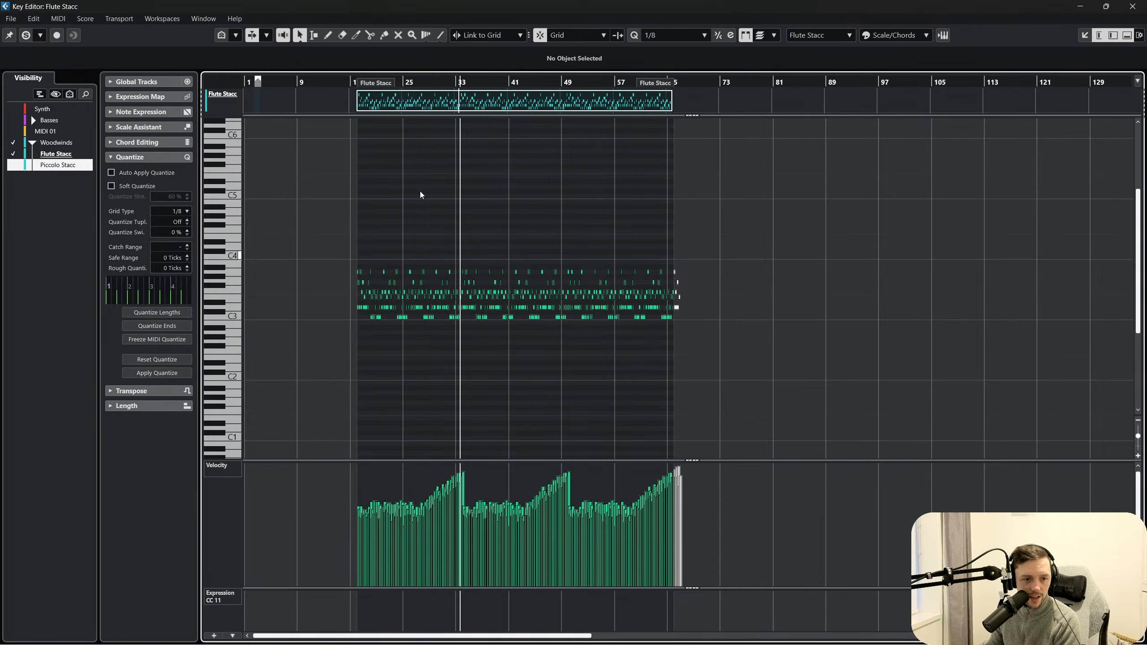
Flatten the rising flute velocities between bars 28 and 34 to match the level of the preceding notes
left_click_drag(426, 84, 429, 151)
left_click_drag(401, 241, 570, 334)
left_click_drag(483, 468, 483, 496)
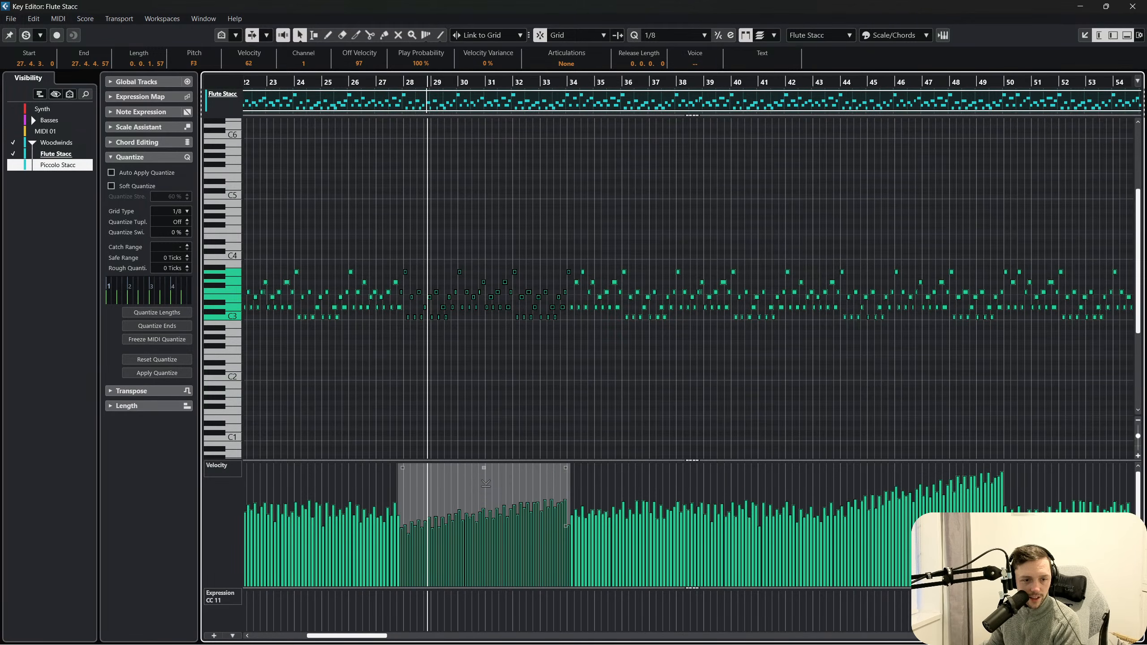
left_click_drag(566, 468, 562, 487)
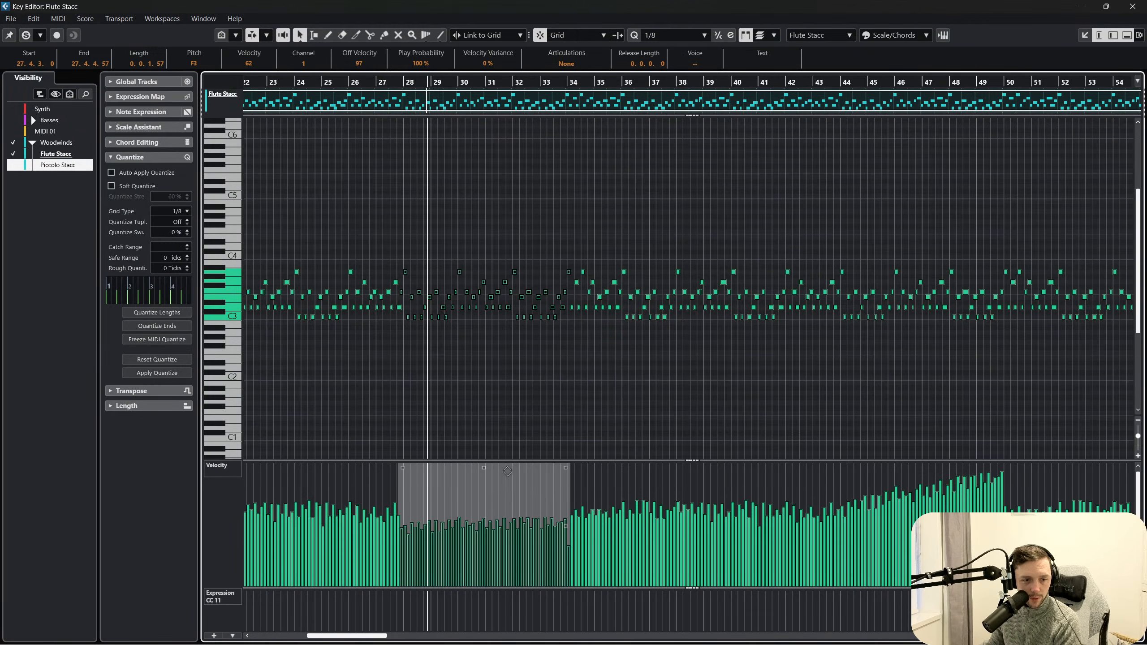
left_click_drag(490, 455, 491, 449)
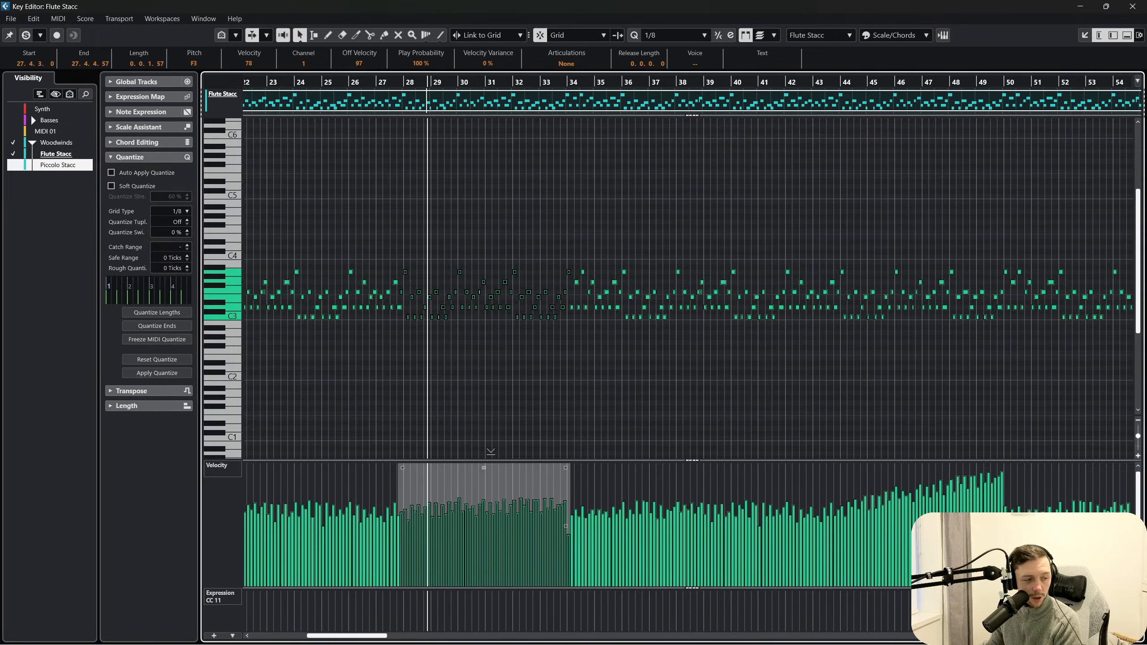
left_click(639, 382)
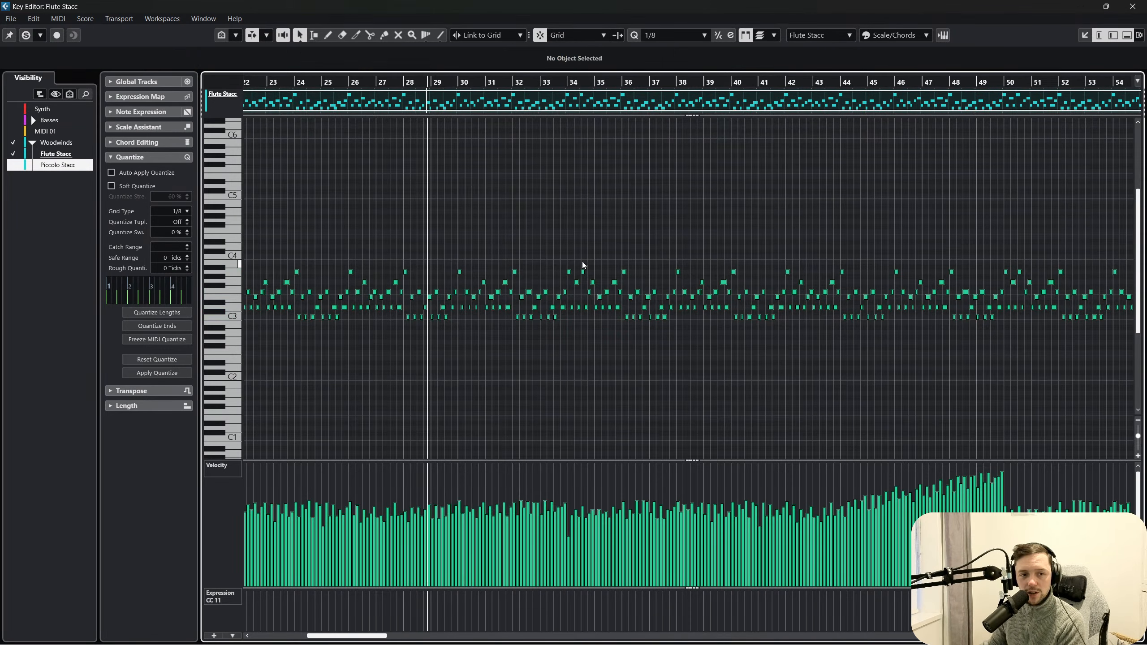
left_click_drag(569, 249, 841, 321)
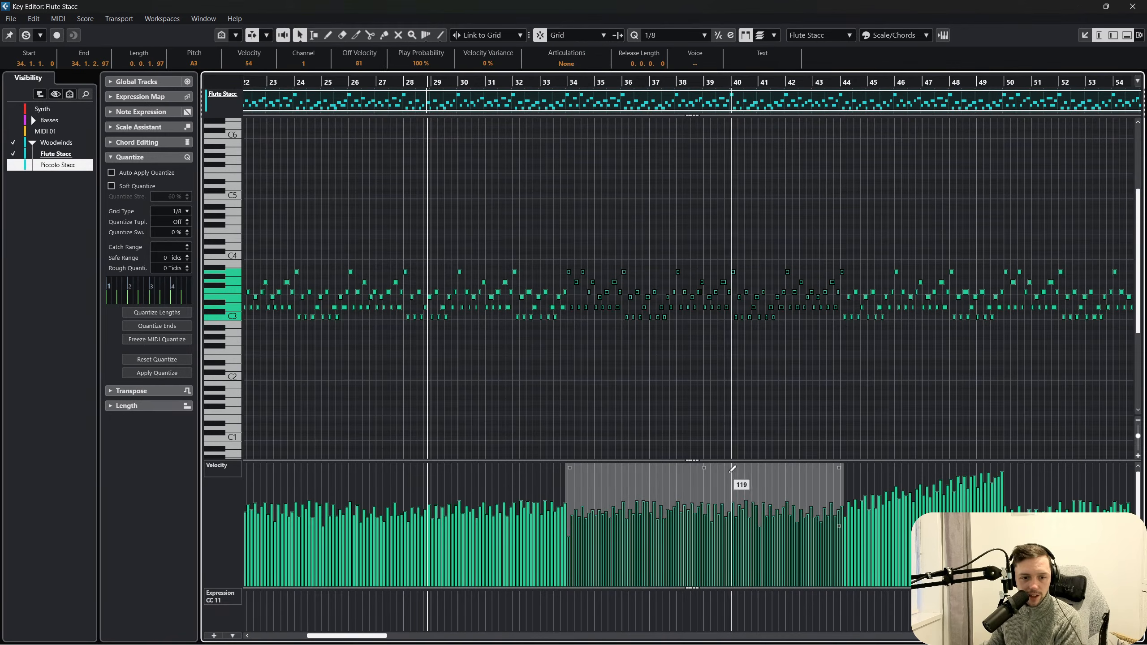
left_click(864, 389)
scroll(863, 283, "right", 5)
scroll(862, 284, "right", 4)
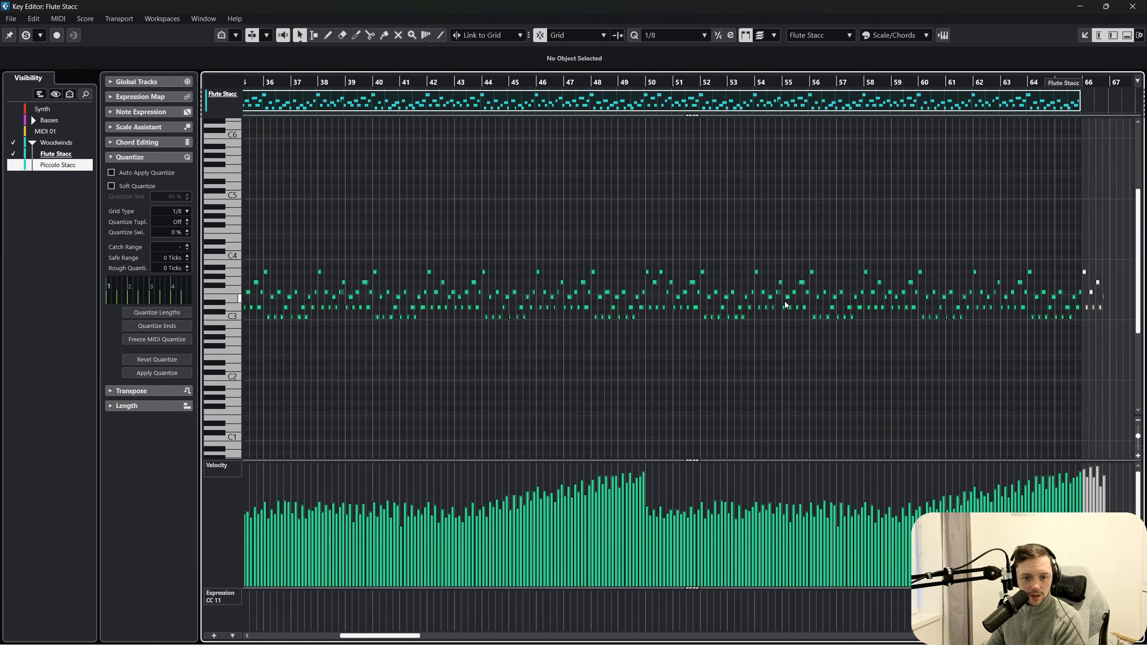
Close the key editor, split the Flute Stacc part at bar 34 and delete the section after it
left_click(1084, 10)
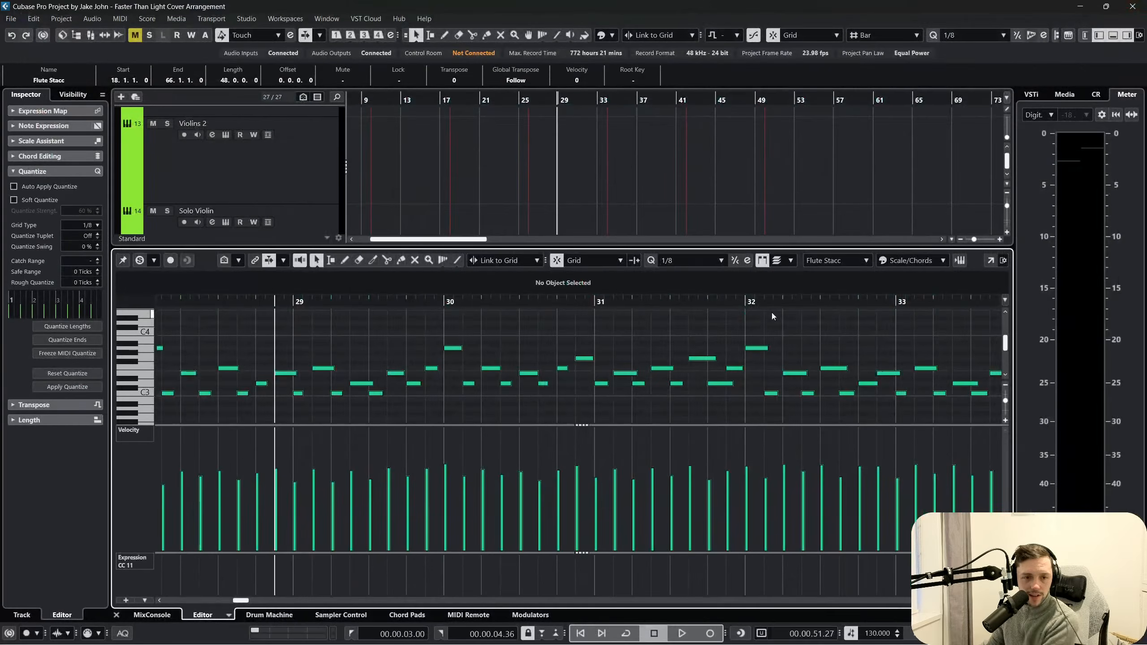
left_click(117, 614)
key("3")
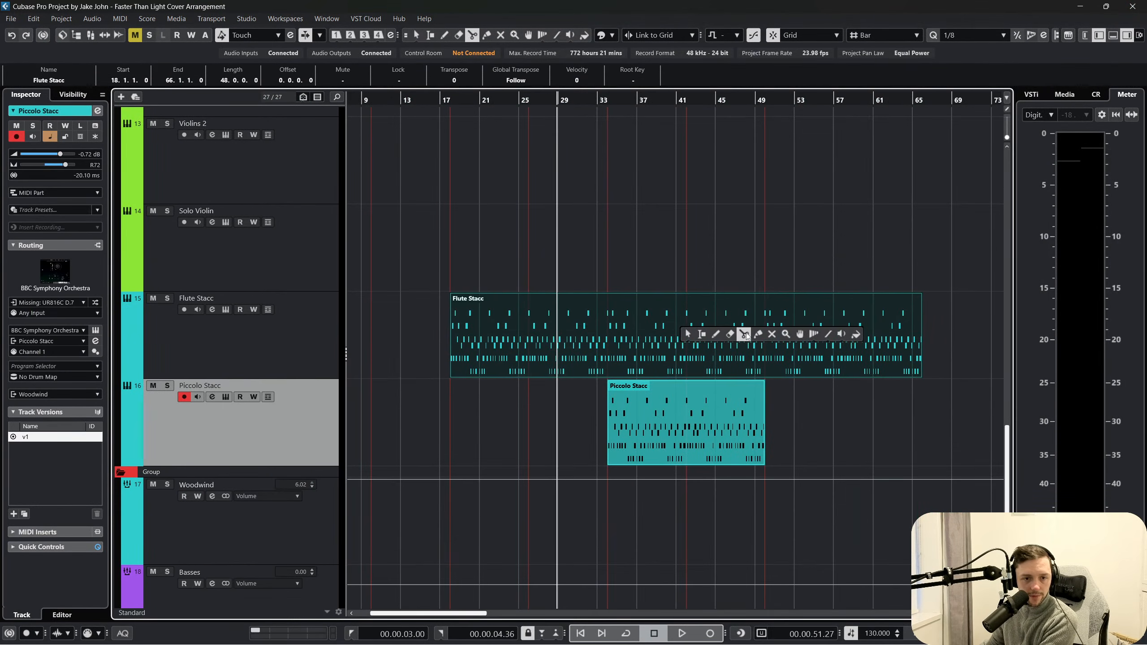
left_click(608, 329)
key("Delete")
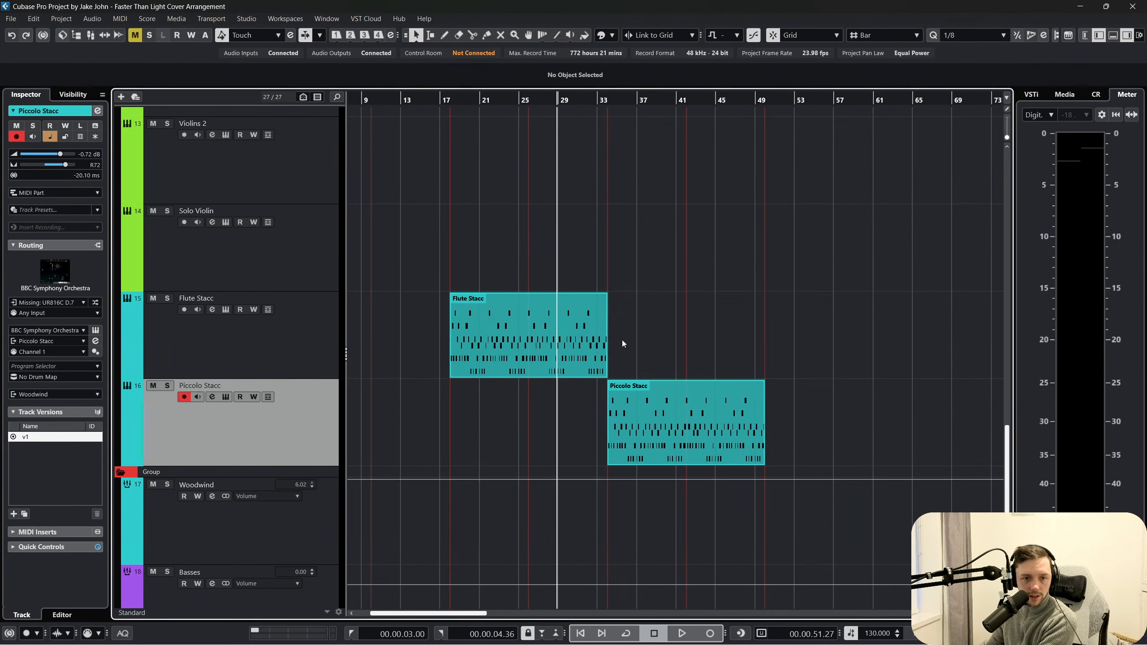
Look over the remaining Flute Stacc part in the key editor, then duplicate it once to fill bars 34 to 50
double_click(559, 322)
left_click_drag(590, 306, 591, 265)
left_click(117, 615)
key("ctrl+d")
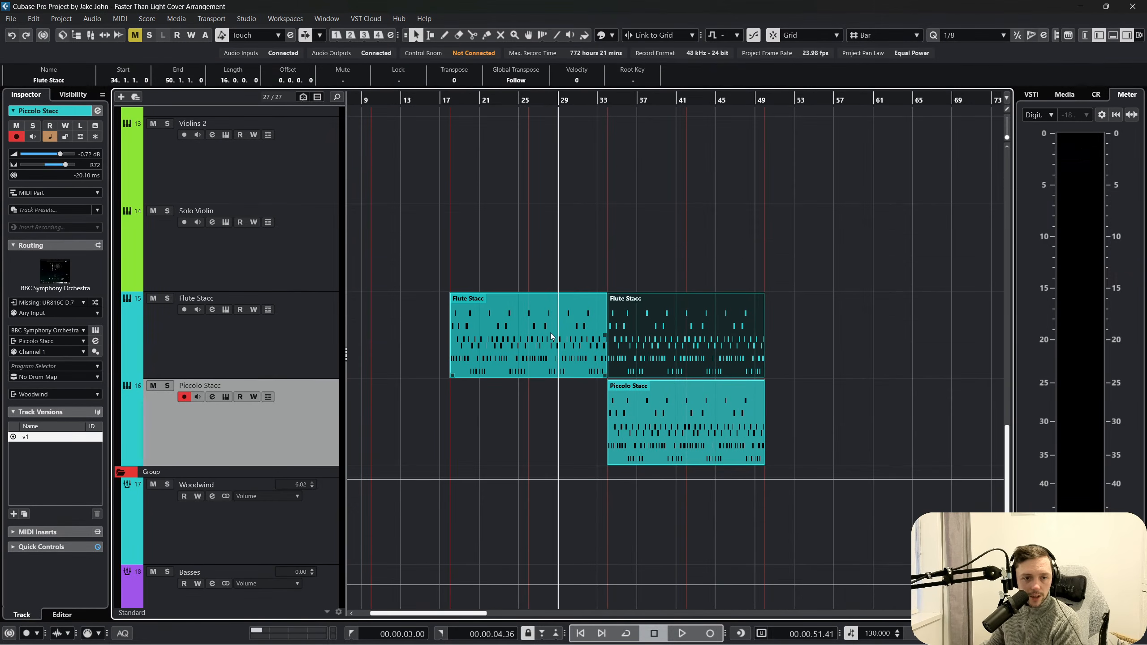
Glue the two Flute Stacc parts into one part spanning bars 18 to 50
left_click(563, 283)
right_click(596, 295)
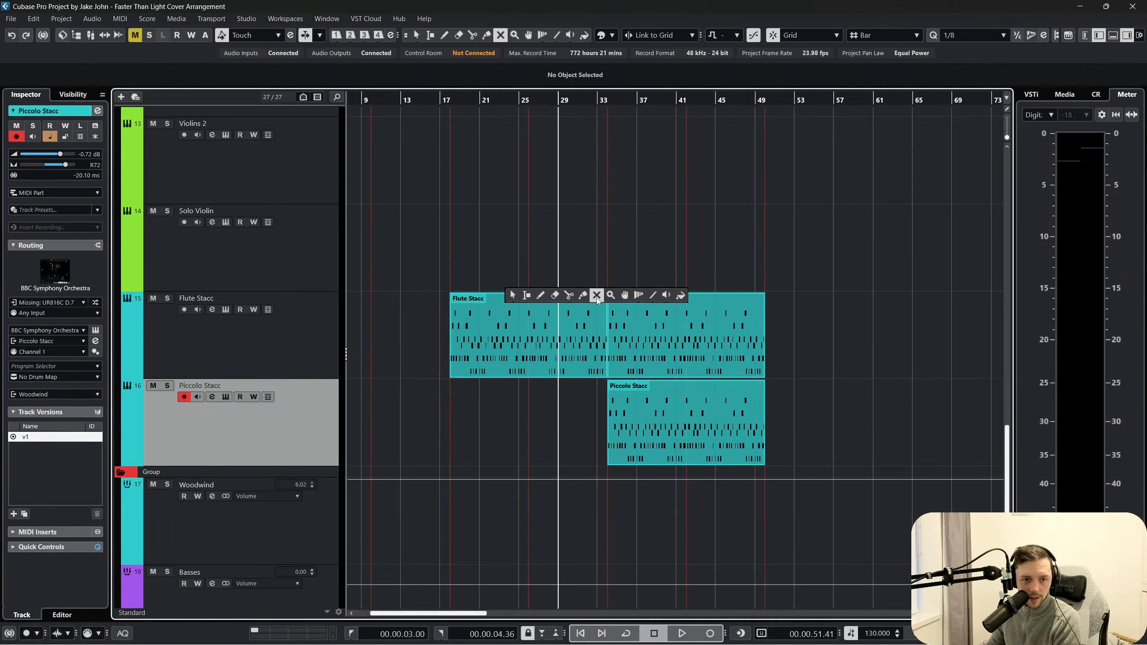
left_click(585, 296)
left_click(570, 334)
right_click(614, 331)
left_click(542, 331)
Ramp the flute velocities gradually upward from bar 34 to bar 50, leaving the earlier notes level
double_click(472, 319)
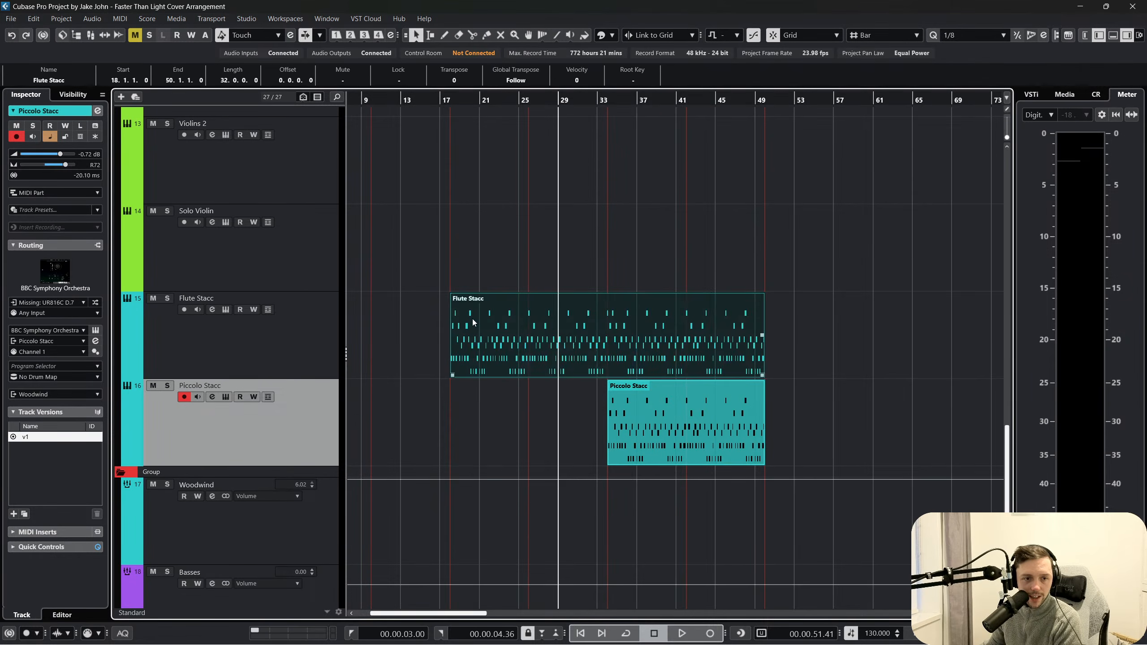
left_click_drag(684, 408, 412, 321)
mouse_move(657, 436)
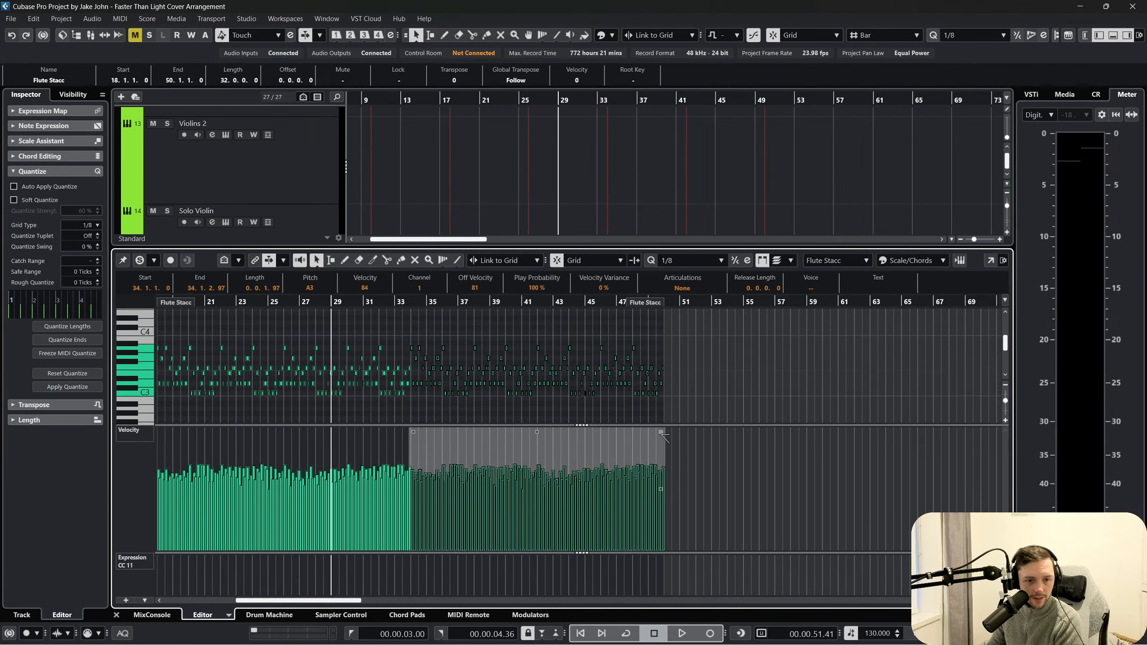
left_click_drag(663, 434, 663, 426)
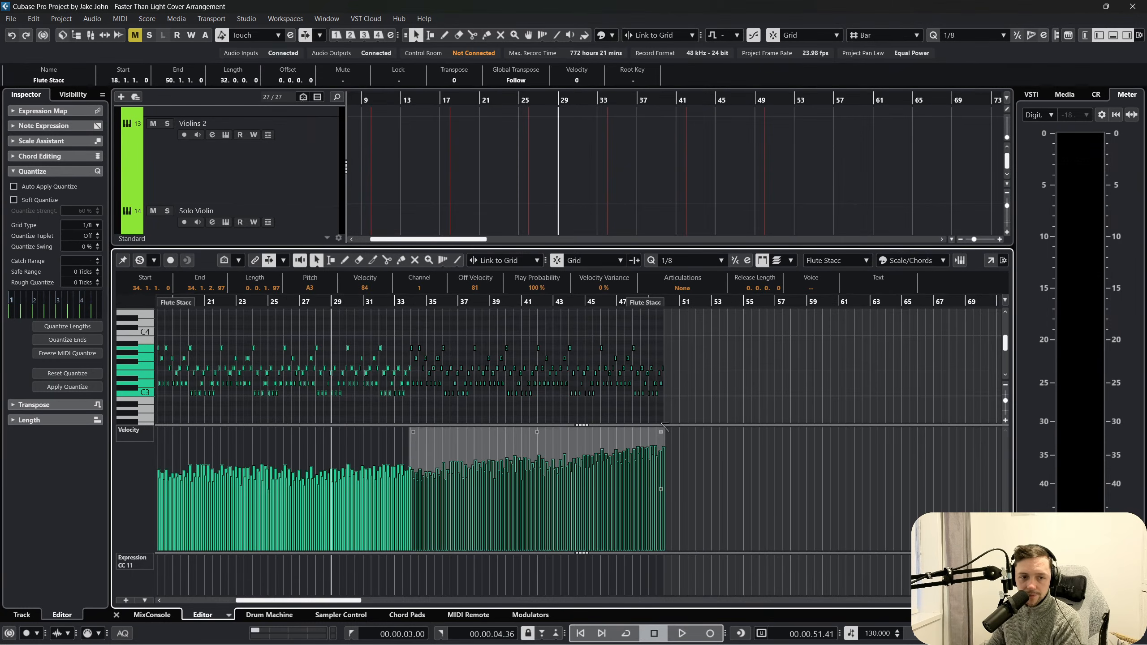
left_click(116, 614)
Split the Flute Stacc part at bar 34 and duplicate its second half to fill bars 50 to 66
left_click(618, 267)
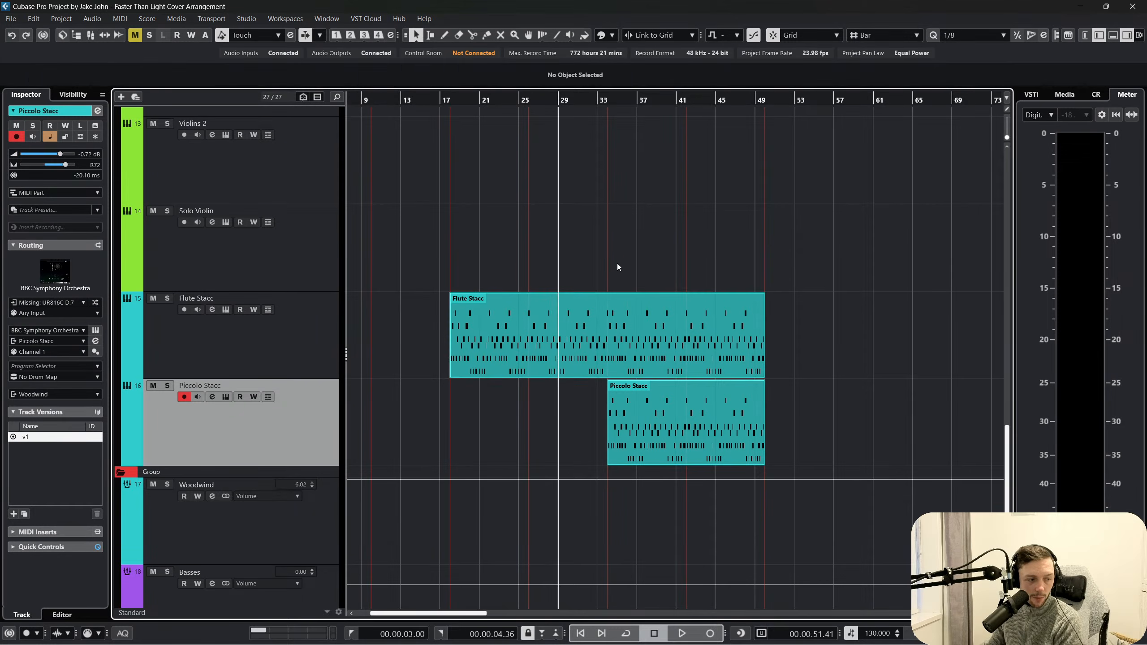
left_click(690, 322)
right_click(661, 333)
left_click(724, 332)
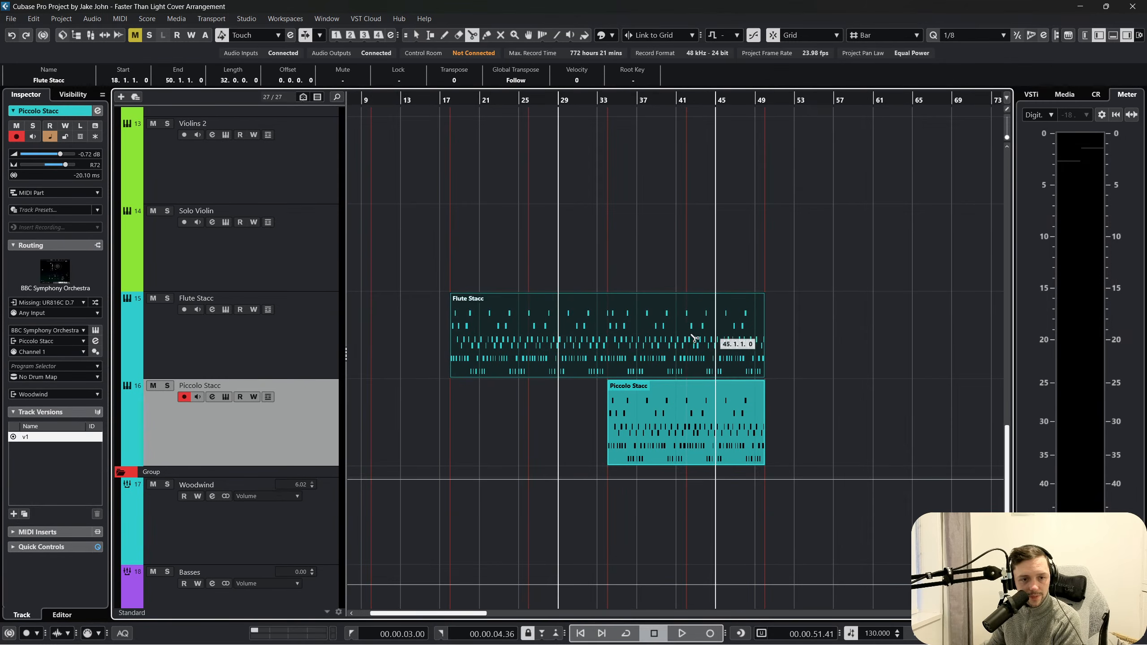
left_click(608, 349)
key("1")
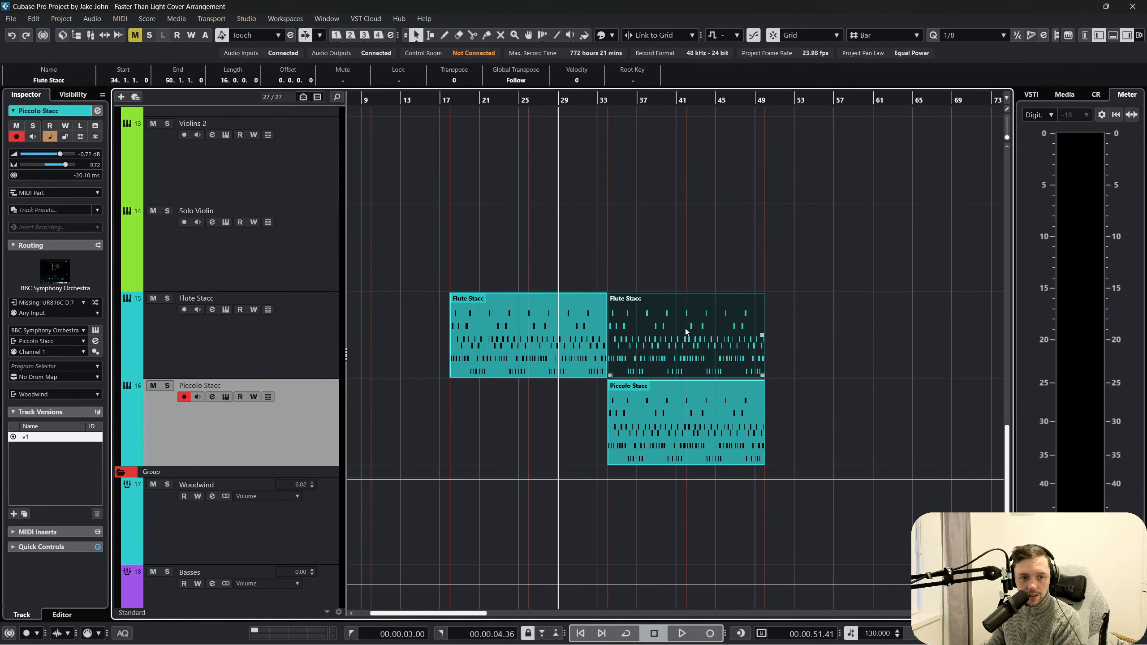
key("ctrl+d")
Raise the velocities of all notes in the Flute Stacc part at bars 50 to 66, bringing the first note to 100
double_click(762, 329)
scroll(448, 468, "left", 5)
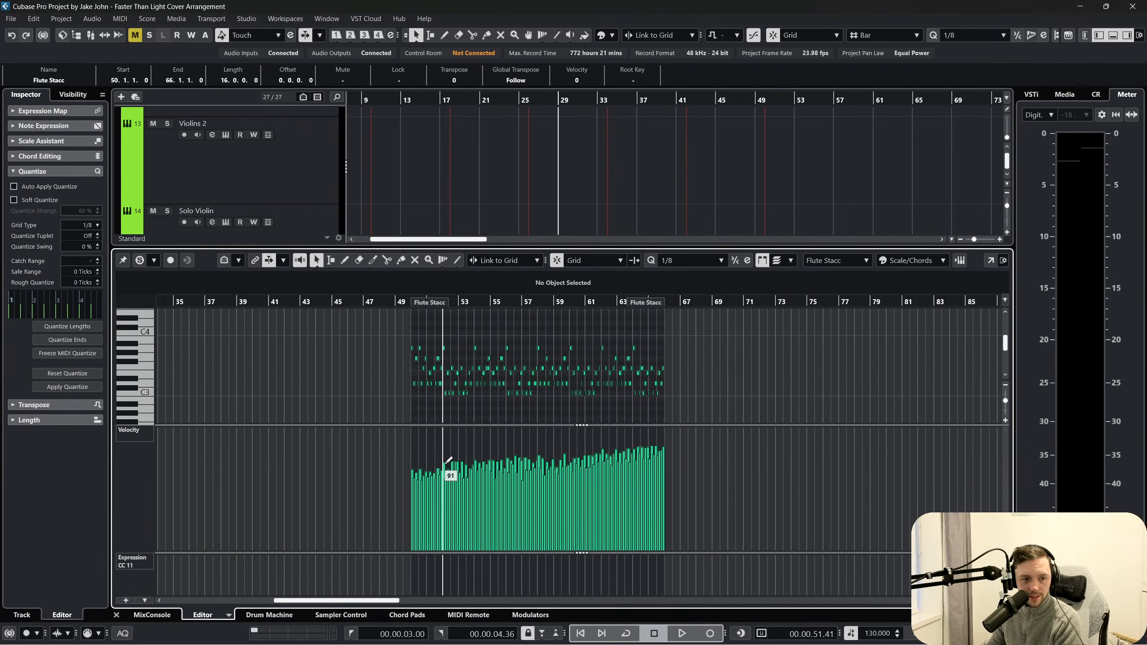
key("ctrl+a")
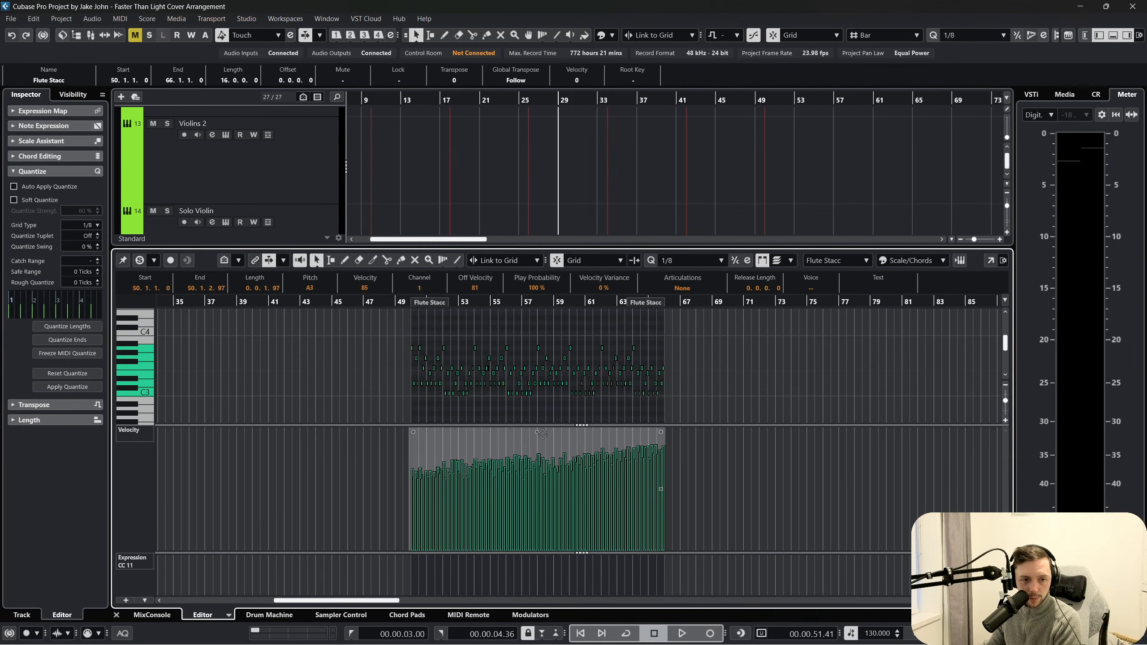
left_click_drag(541, 432, 600, 433)
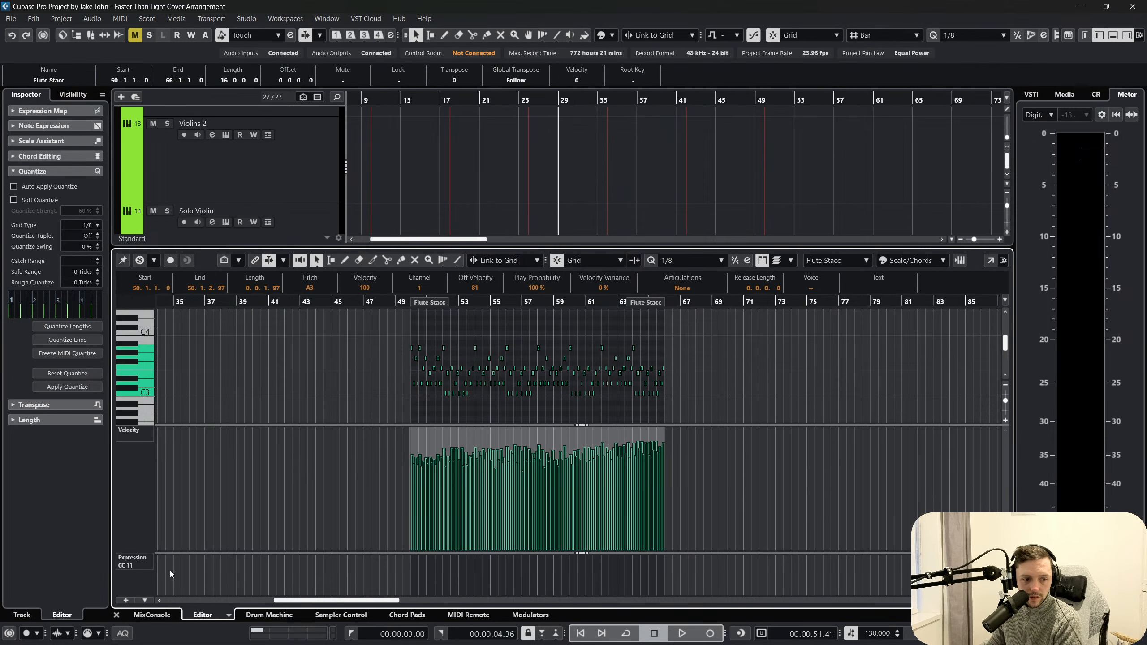
left_click(116, 614)
Glue the Flute Stacc parts into one part spanning bars 18 to 66 and check its overall velocity curve in the key editor
right_click(619, 383)
left_click(603, 392)
left_click(559, 338)
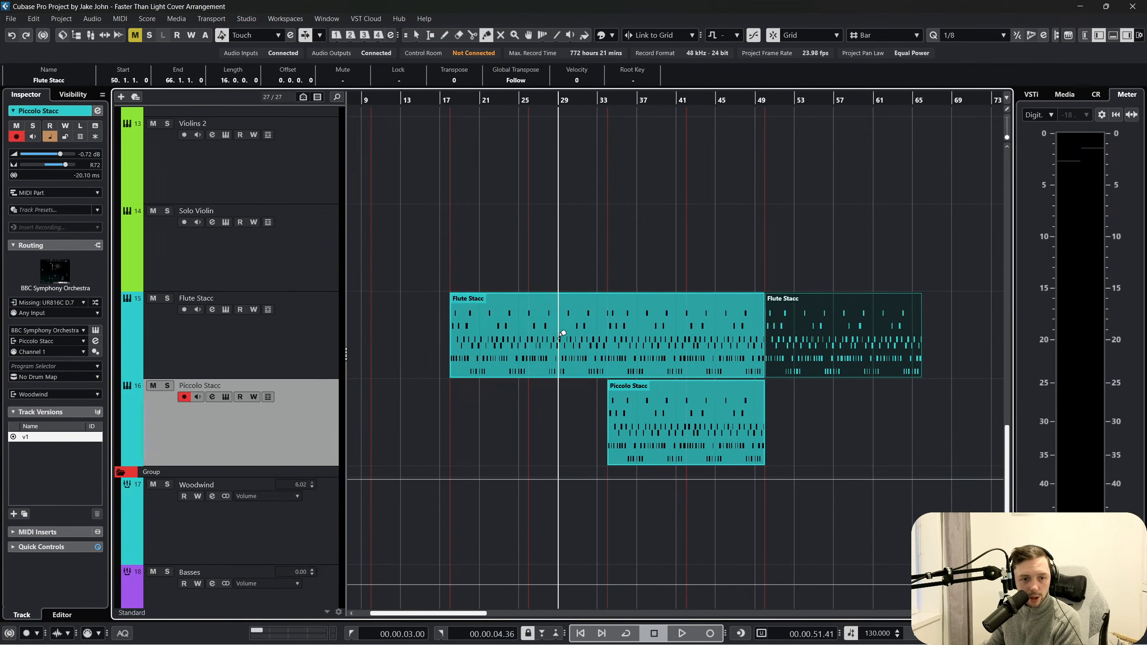
left_click(559, 337)
right_click(559, 337)
left_click(489, 329)
double_click(467, 325)
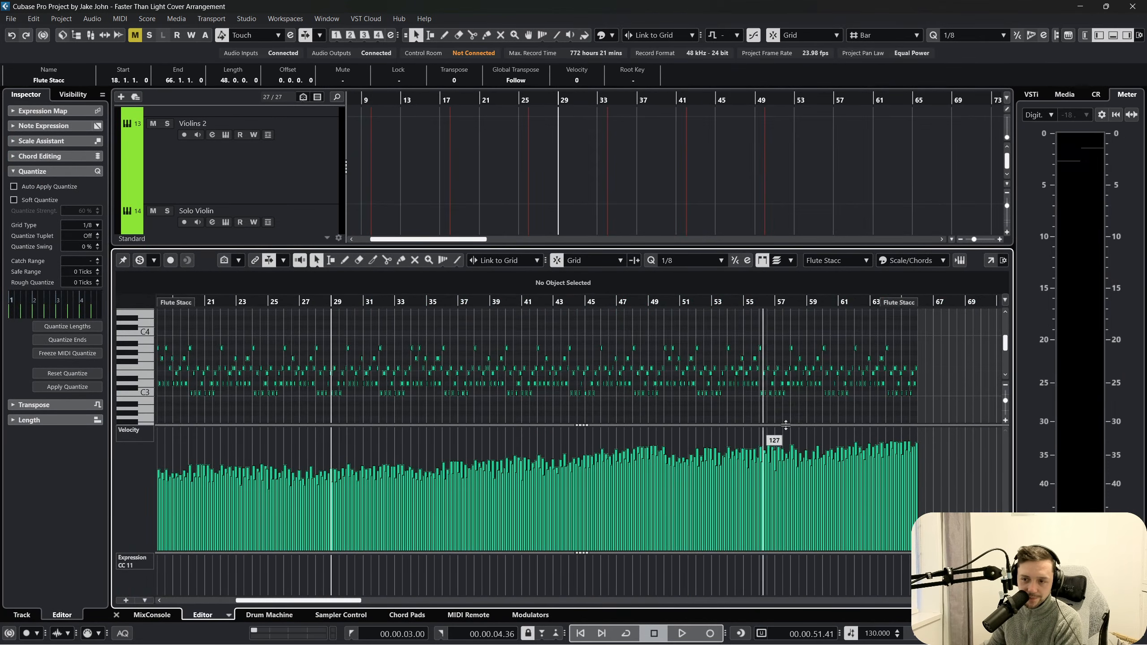
left_click(117, 615)
During playback from bar 17, duplicate the Piccolo Stacc part to fill bars 50 to 66 and glue both into one part
left_click(443, 101)
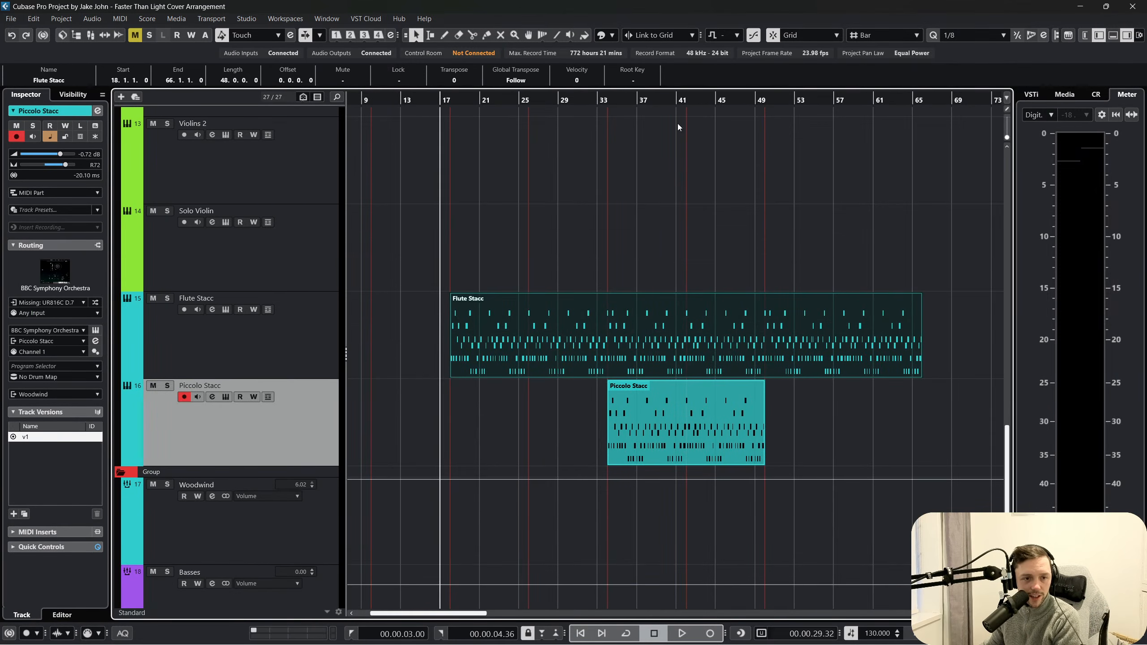
left_click(585, 121)
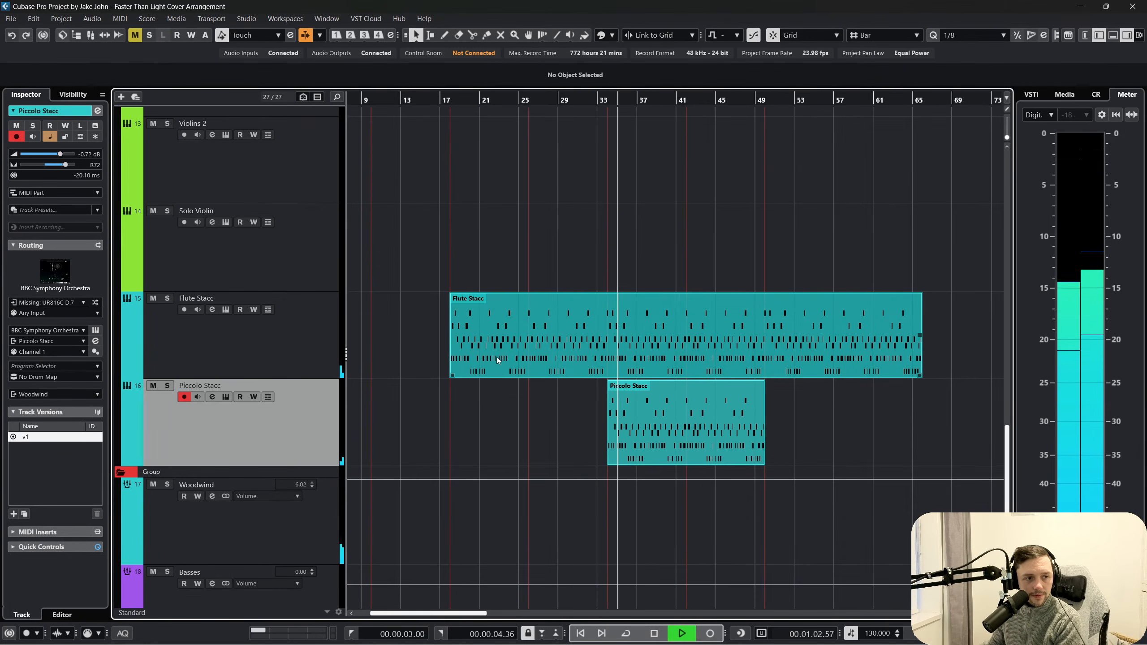
left_click(731, 435)
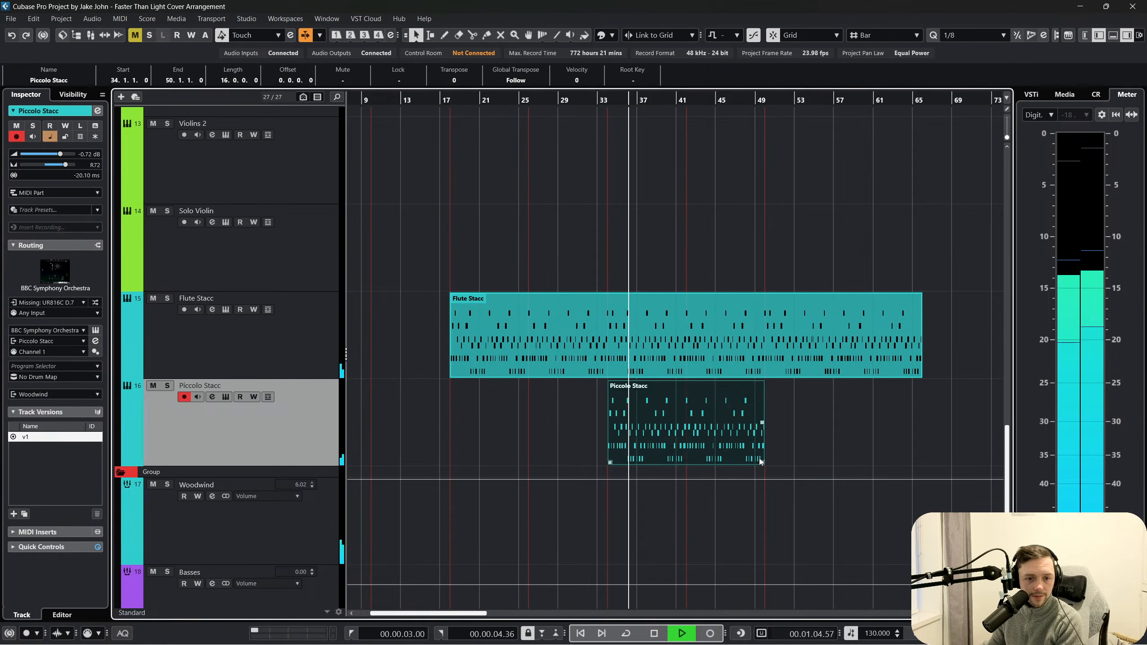
key("ctrl+d")
right_click(778, 426)
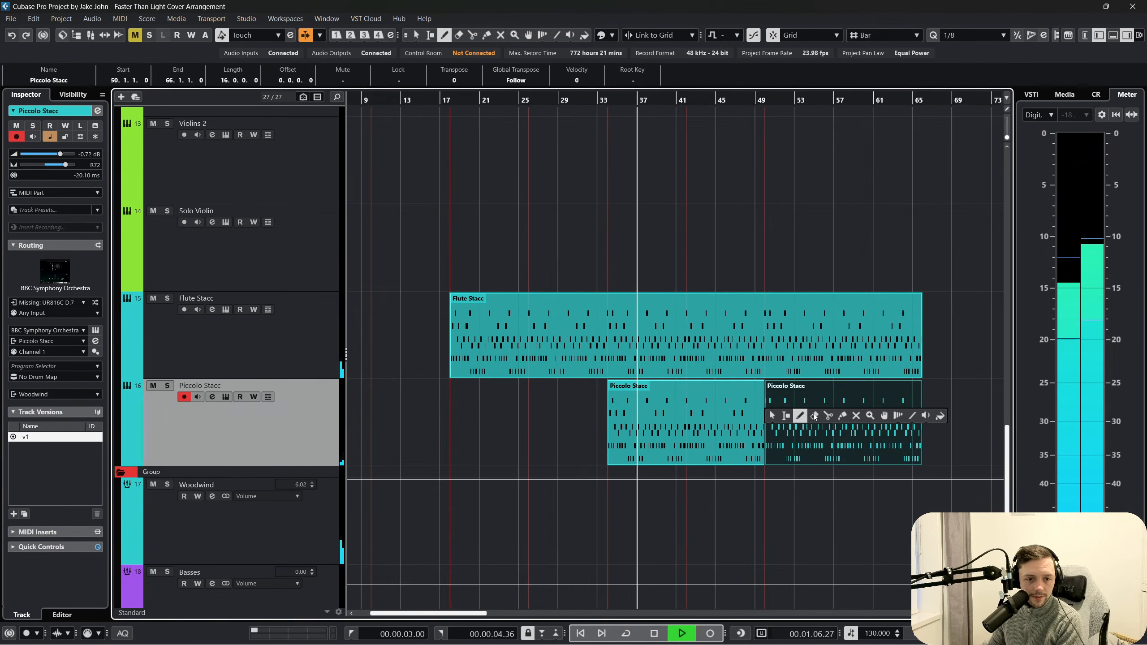
left_click(843, 417)
left_click(657, 410)
key("1")
Audition Flute Stacc and Piccolo Stacc in solo, inspect the piccolo notes in the key editor, and replay from bar 34 with solo cleared
left_click(167, 386)
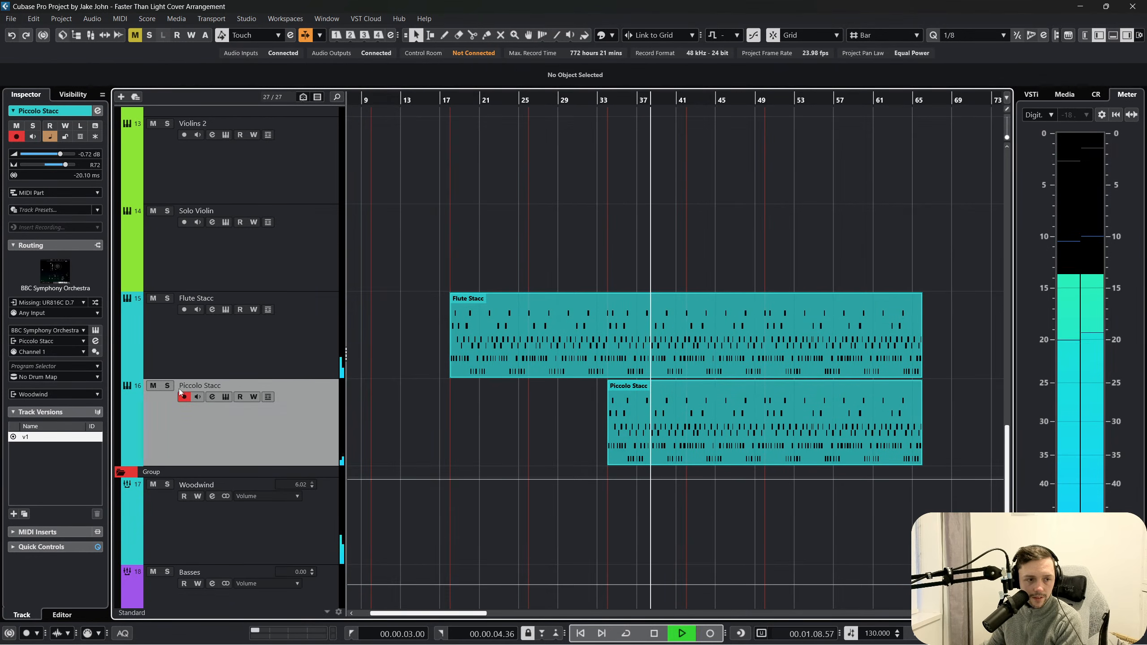
left_click(167, 298)
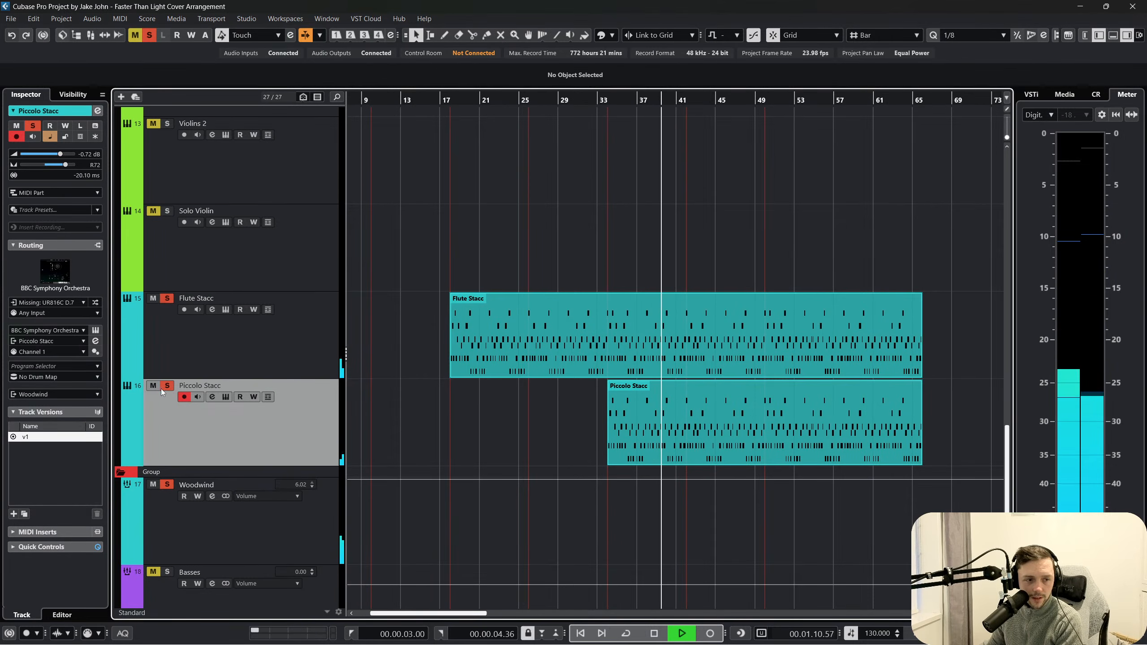
double_click(659, 428)
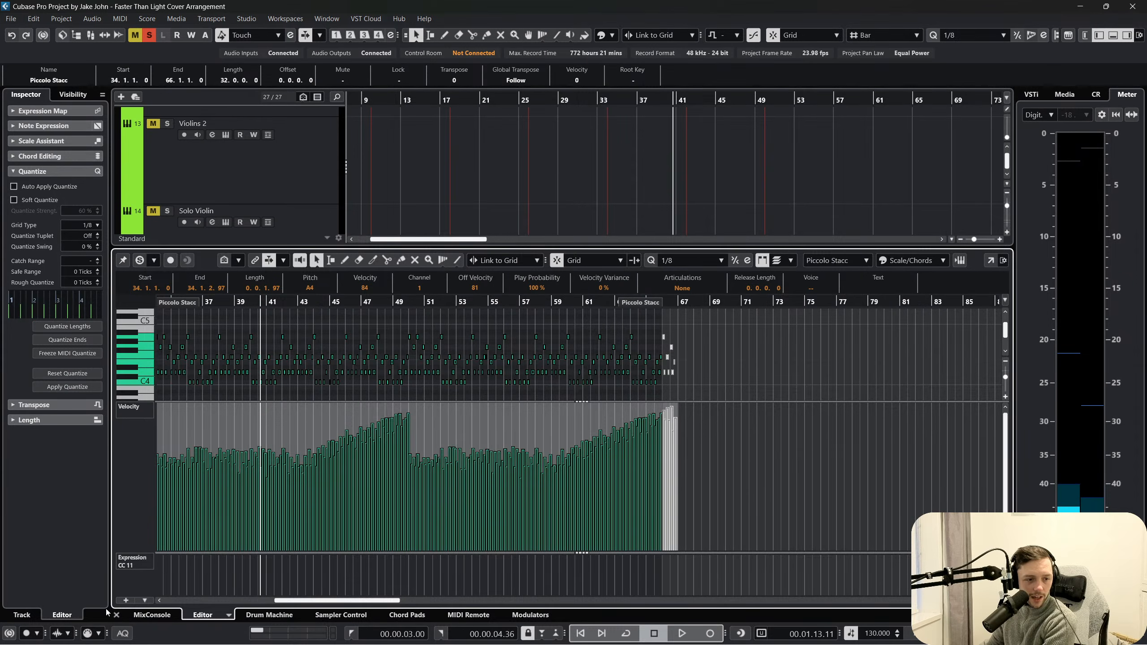
left_click(117, 616)
left_click(607, 100)
key("space")
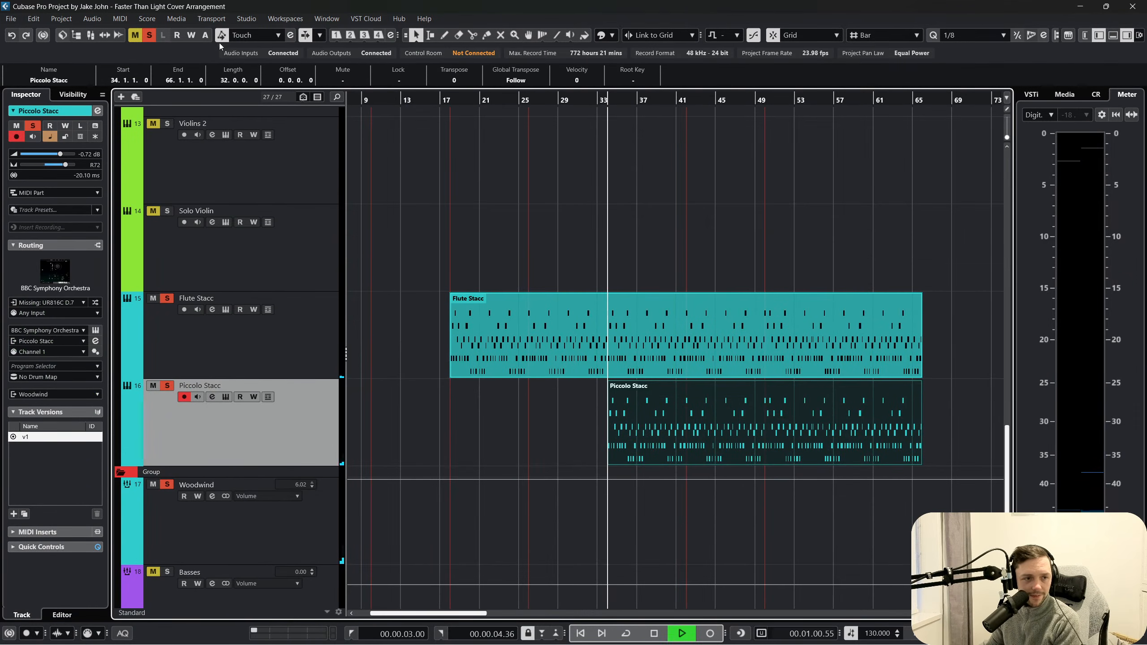
left_click(151, 35)
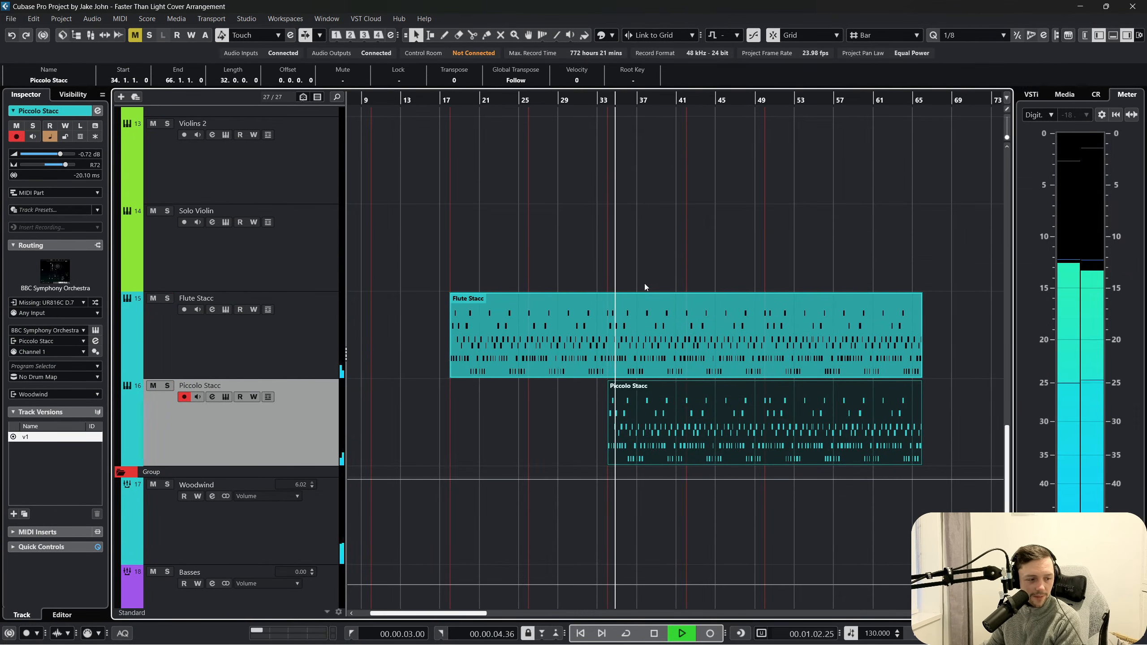
Set the Piccolo Stacc track's volume to -3.20 dB and its panning to R58, checking it against the Flute Stacc track
left_click(579, 393)
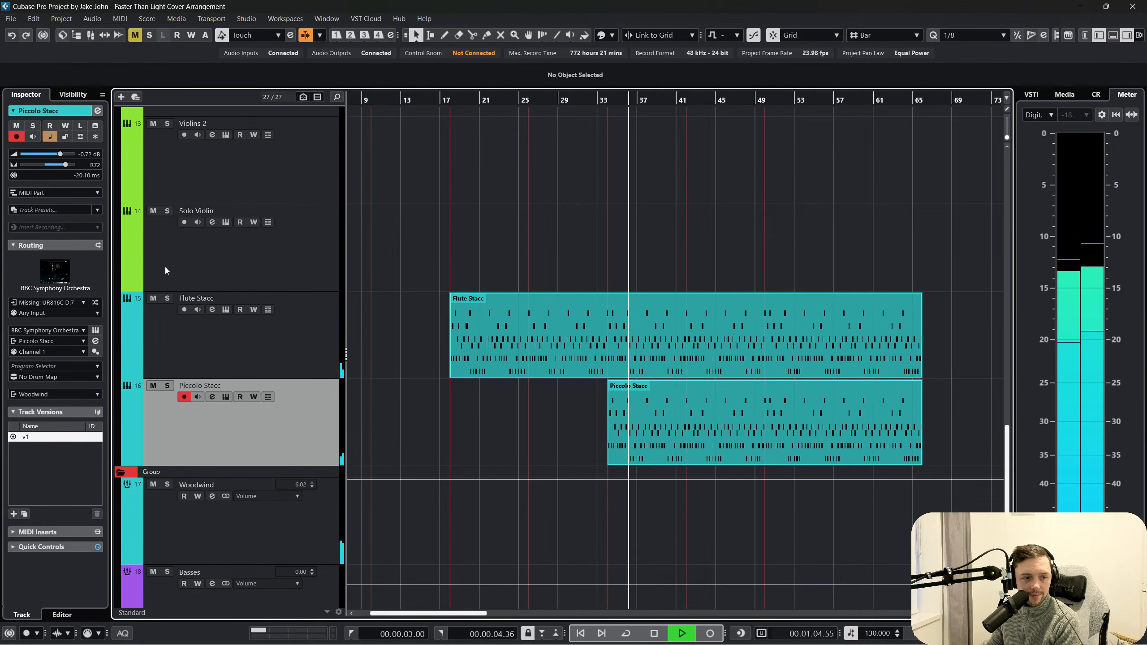
scroll(51, 155, "down", 4)
scroll(53, 155, "down", 6)
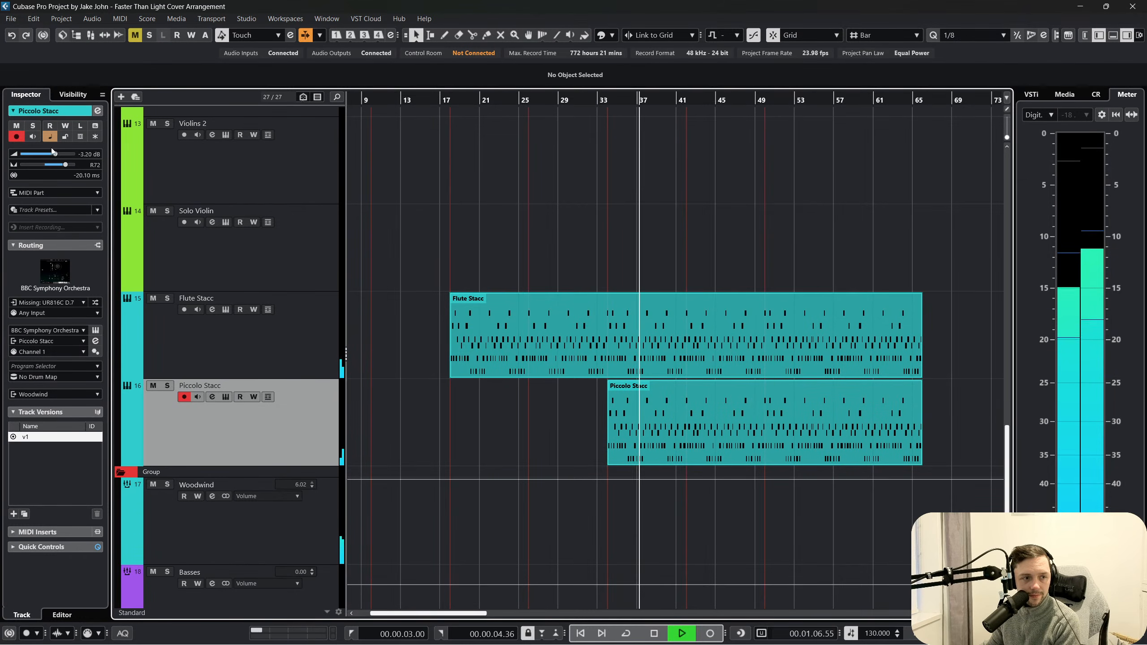
left_click(314, 426)
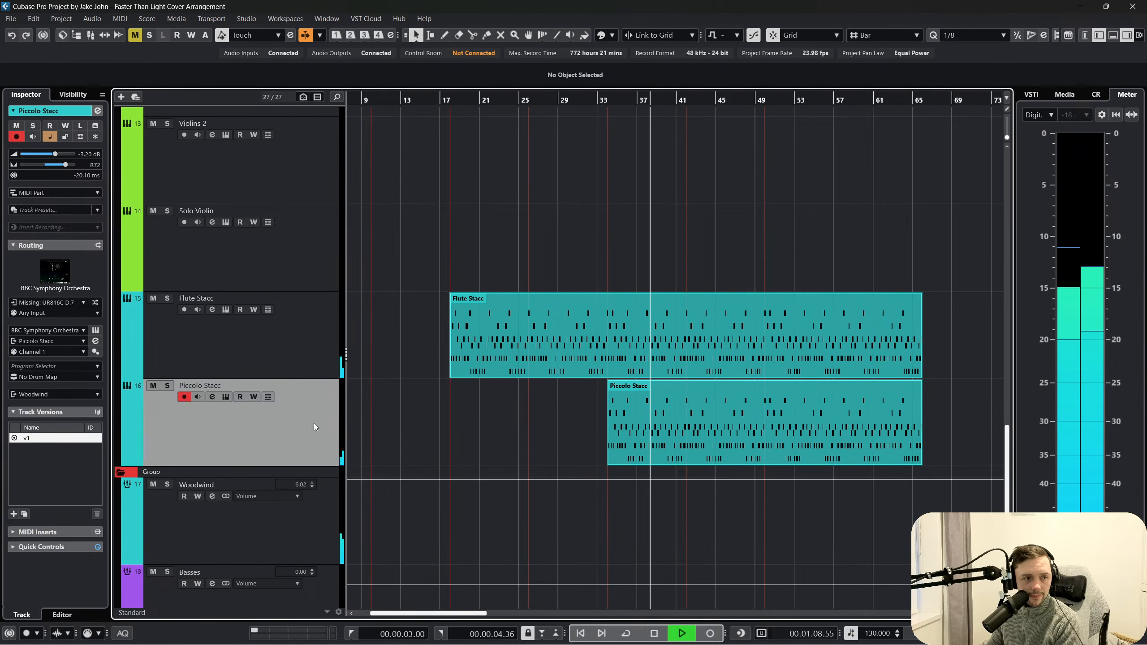
left_click(299, 360)
left_click(275, 414)
left_click(276, 351)
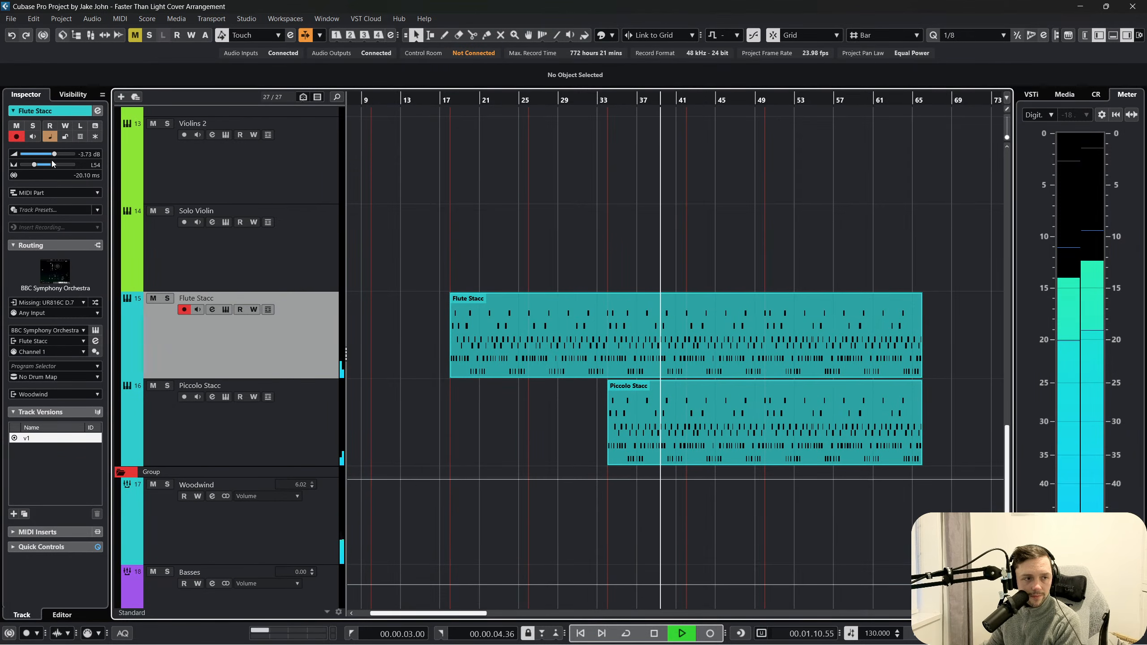
left_click(289, 394)
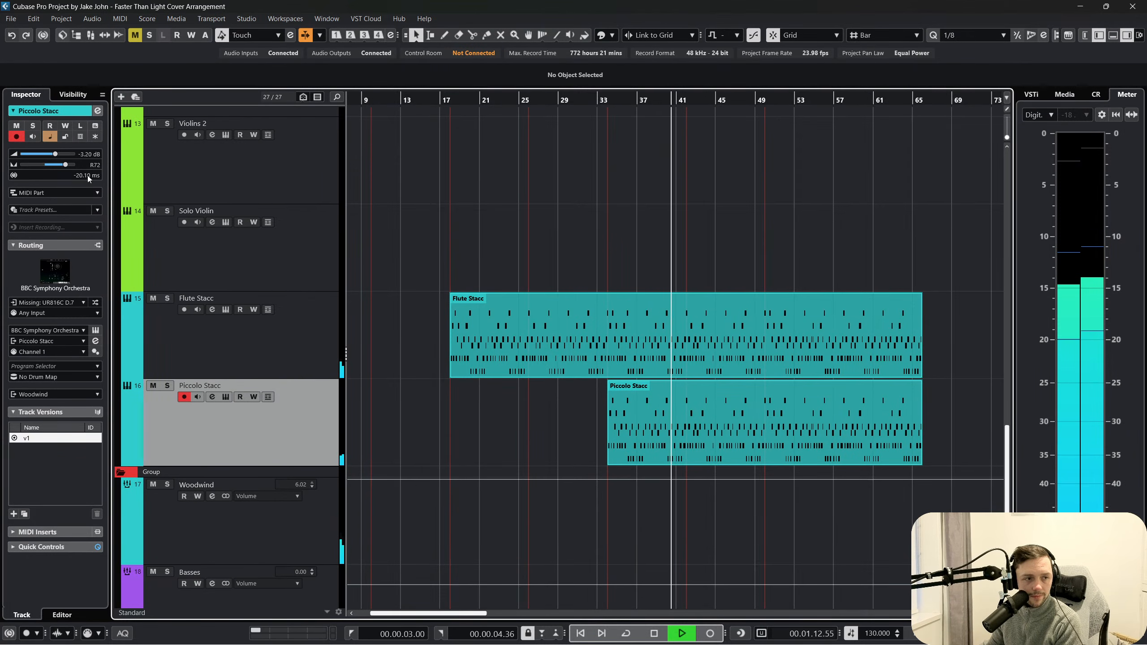
scroll(71, 166, "down", 4)
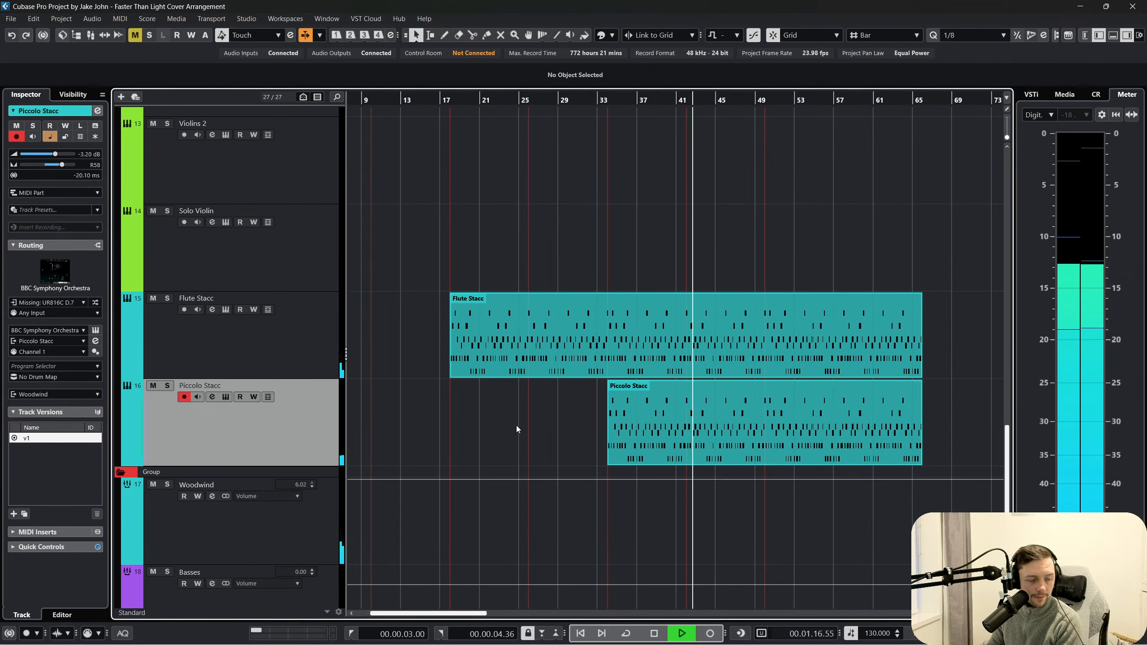
Stop playback and look over the woodwind, live audio, bass, cello and MIDI 01 tracks to examine how far their parts extend
scroll(522, 438, "up", 2)
scroll(521, 438, "right", 3)
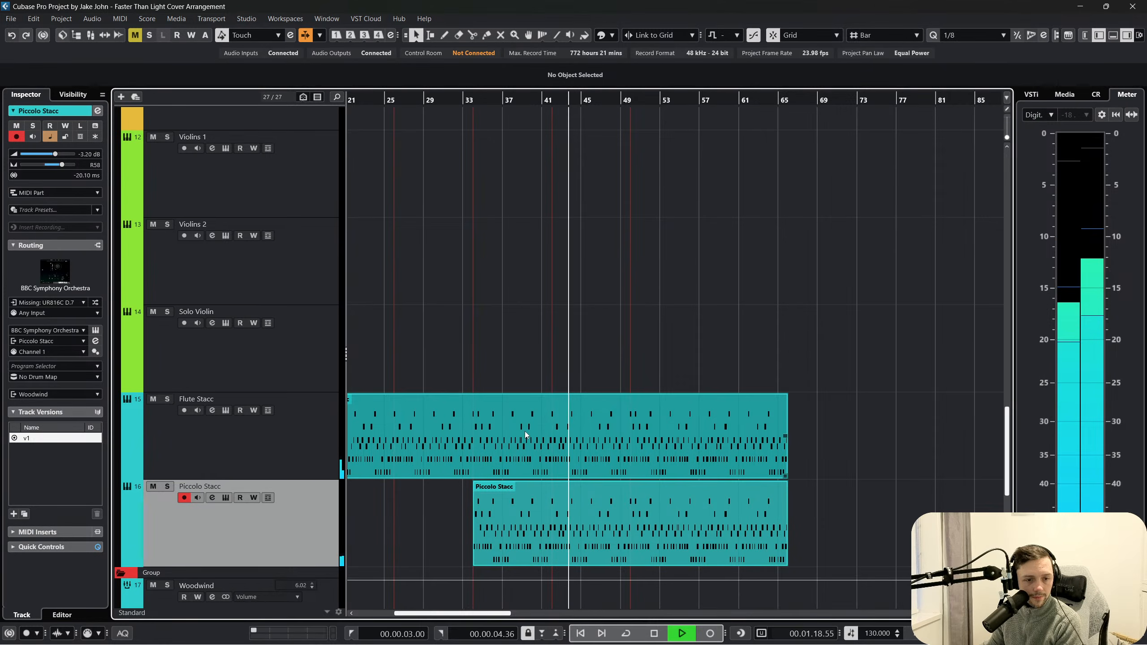
scroll(525, 431, "up", 5)
scroll(534, 398, "down", 5)
key("space")
left_click(742, 428)
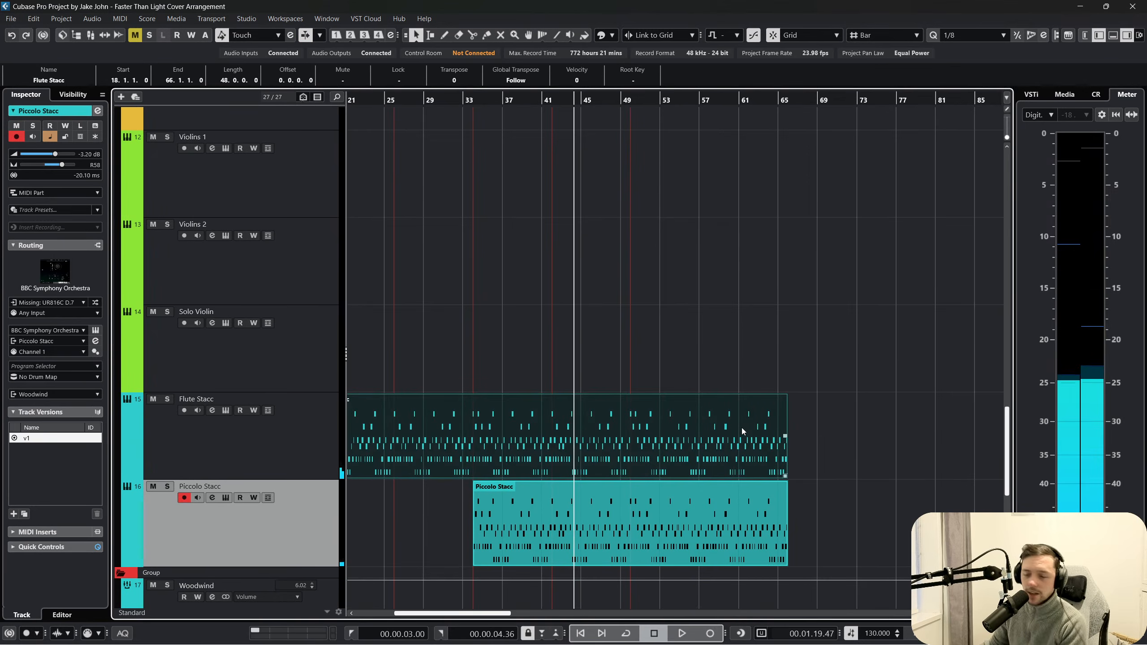
scroll(704, 397, "up", 10)
scroll(710, 389, "down", 10)
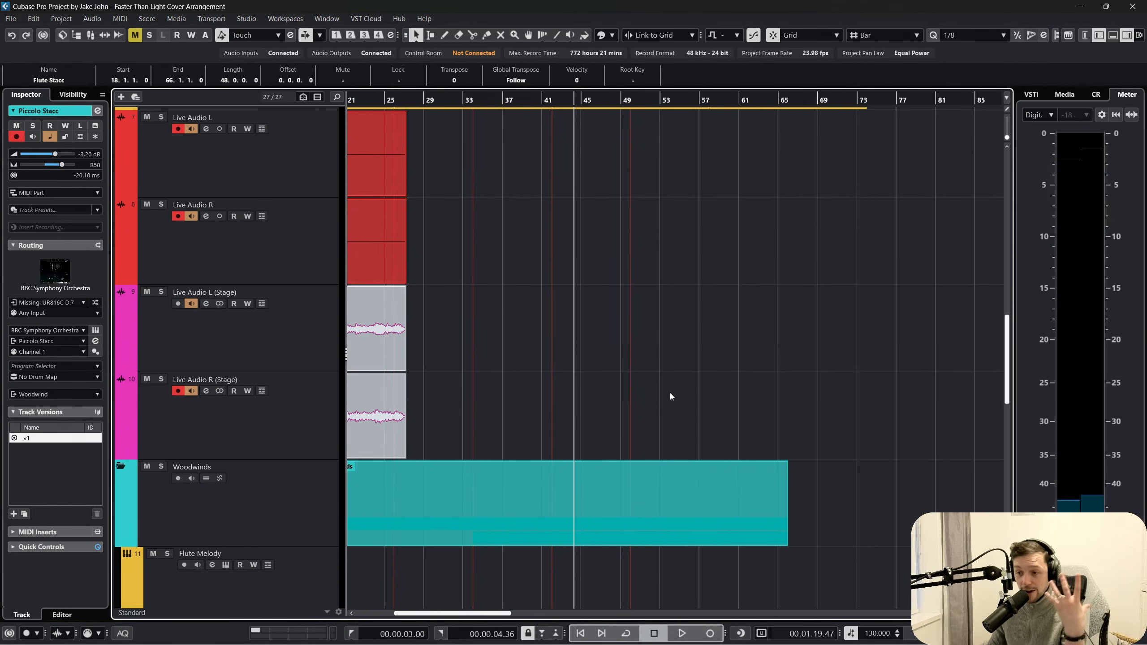
scroll(670, 393, "up", 15)
scroll(620, 382, "down", 4)
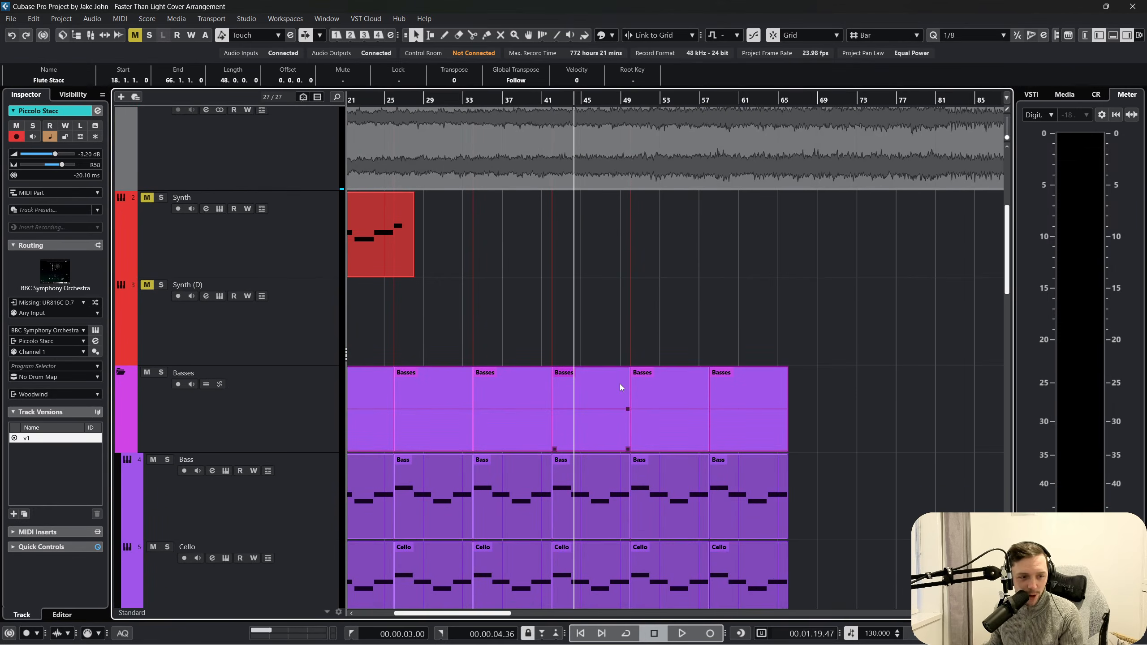
scroll(620, 384, "left", 4)
scroll(620, 383, "down", 10)
scroll(768, 348, "up", 10)
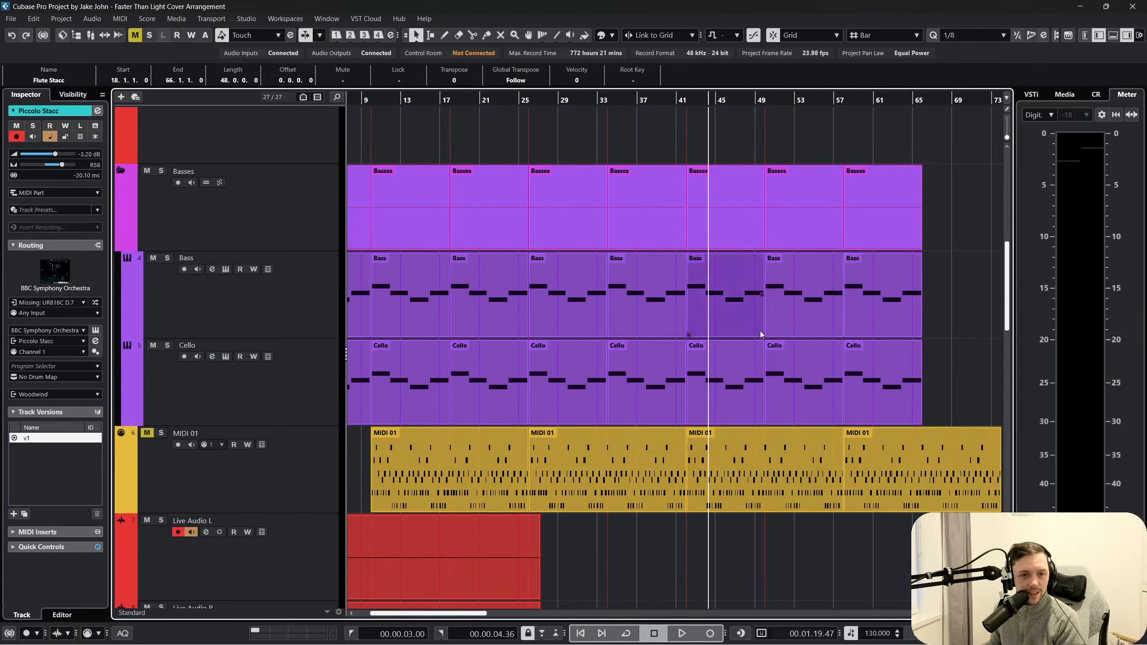
scroll(707, 336, "down", 10)
Play the arrangement from bar 44 past bar 50, listening to the build-up while looking over the backing, bass and woodwind tracks
key("space")
scroll(707, 336, "right", 4)
scroll(706, 337, "up", 8)
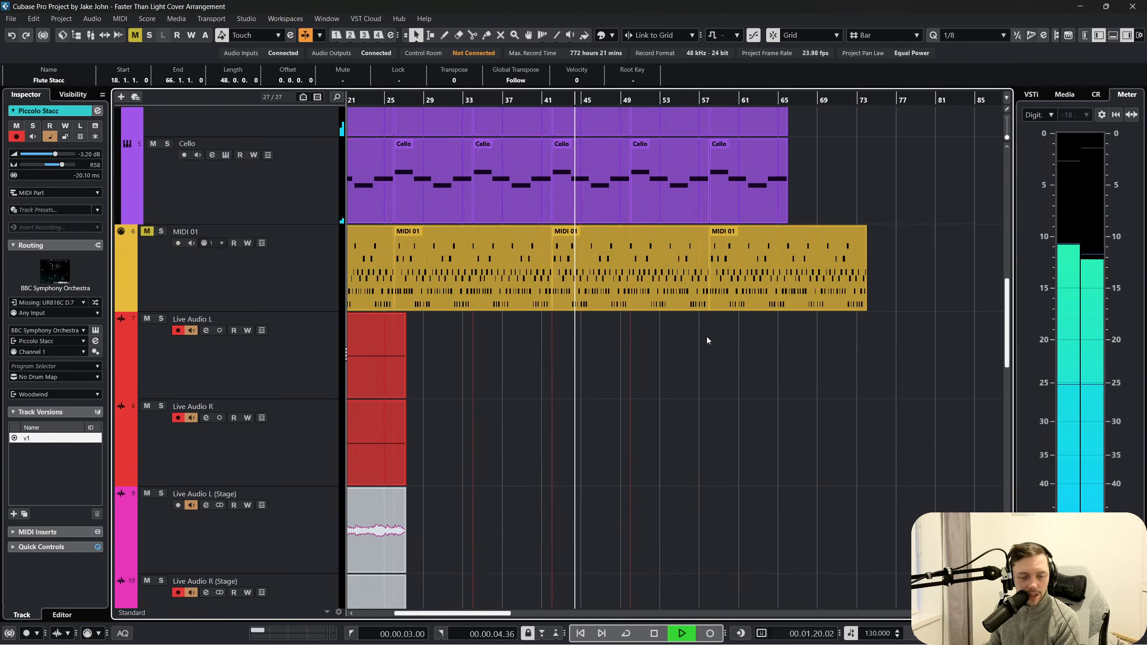
scroll(705, 348, "up", 5)
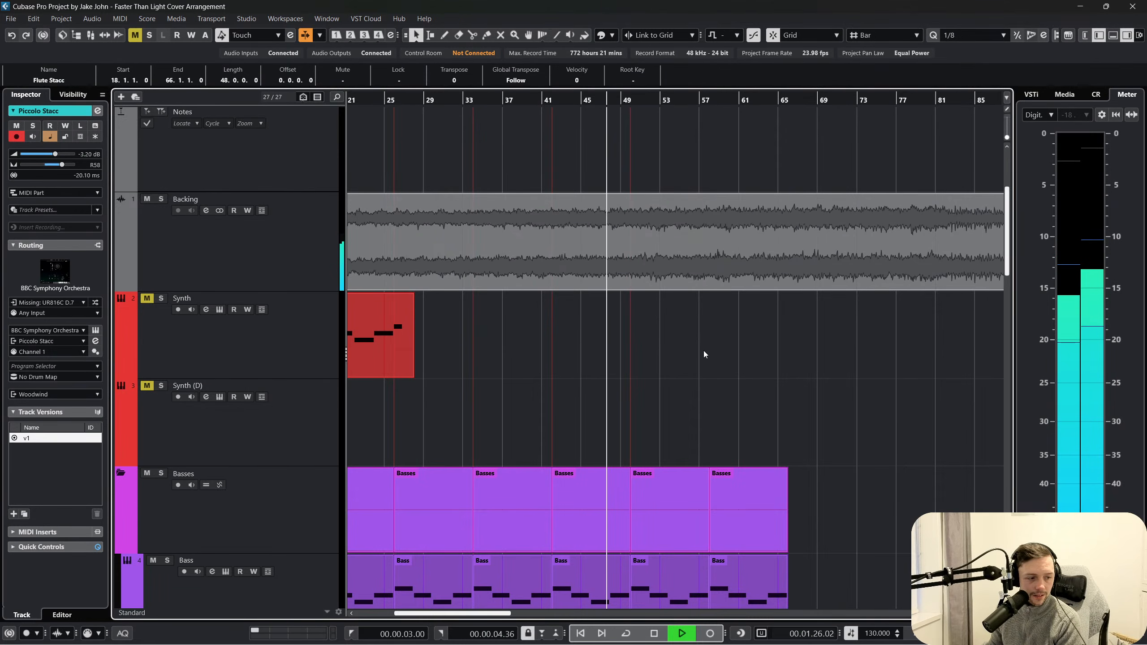
scroll(705, 351, "down", 8)
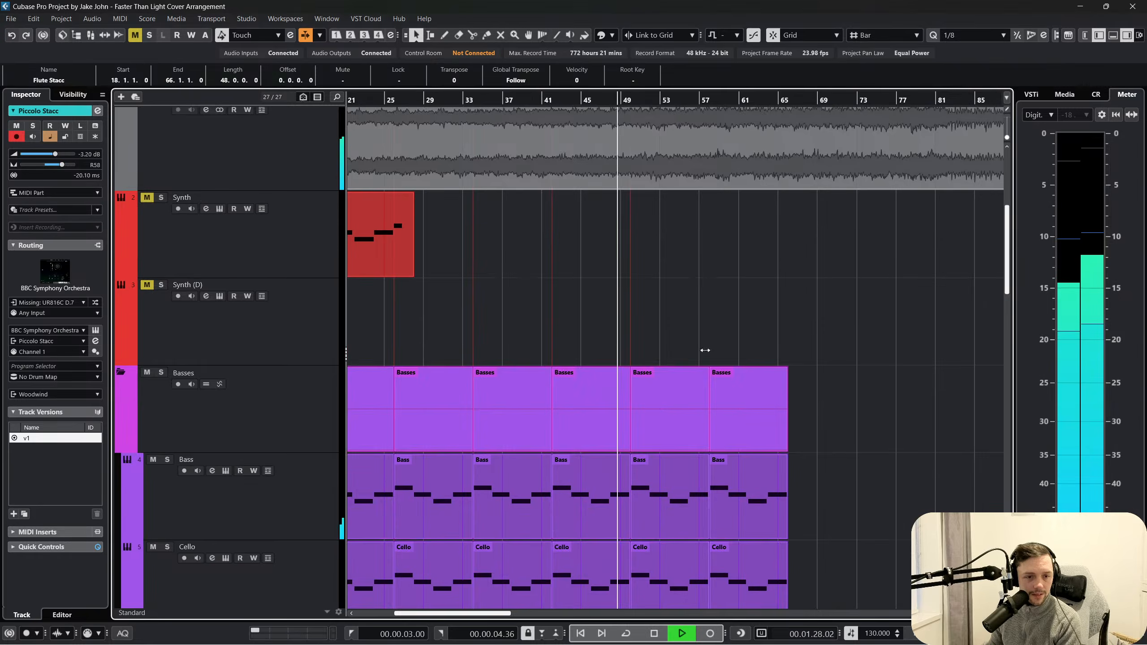
scroll(703, 348, "down", 7)
scroll(703, 343, "down", 5)
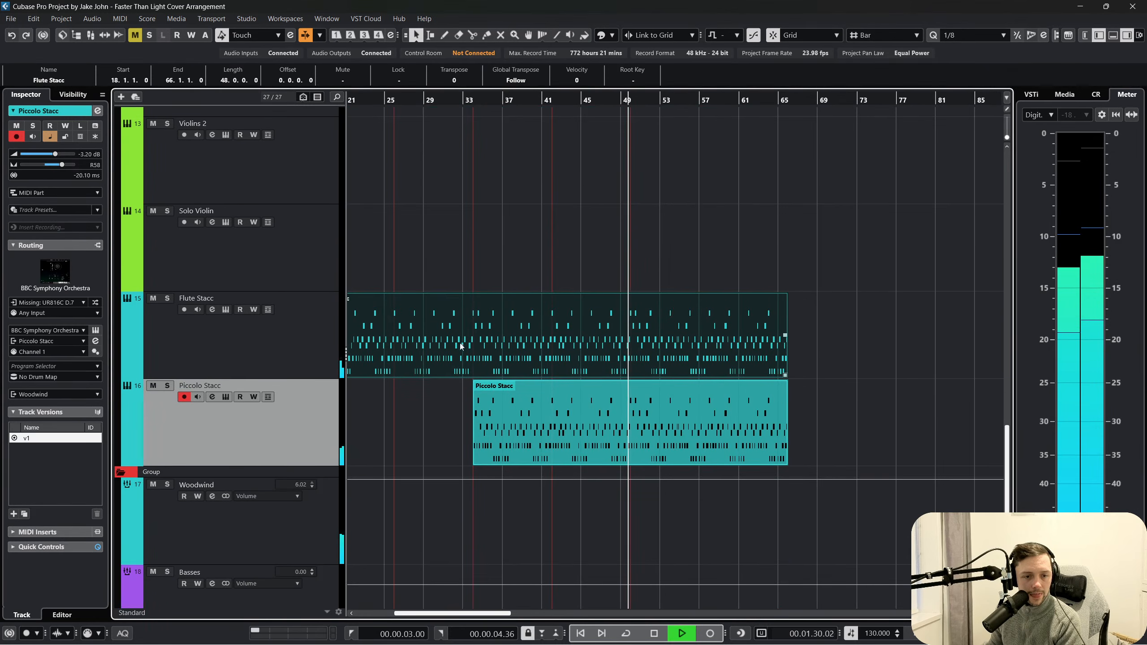
key("space")
Flatten the Piccolo Stacc velocity ramp in bars 42 to 50 and lower the leftover loud note at bar 50 to match its neighbours
double_click(693, 422)
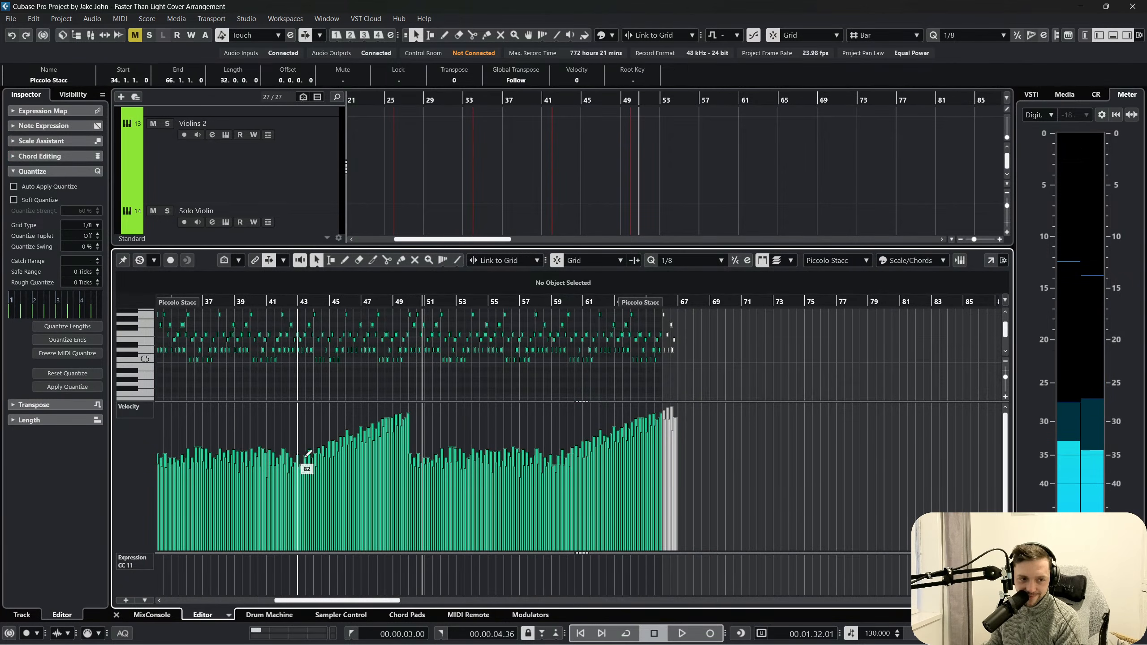
left_click_drag(412, 376, 281, 321)
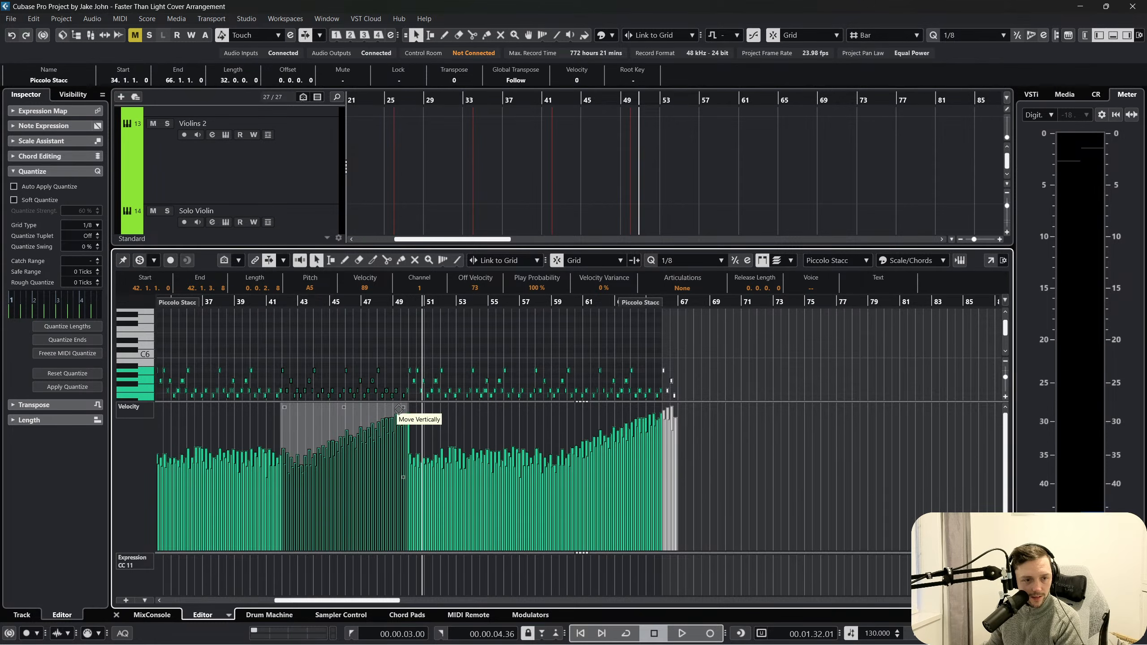
left_click_drag(404, 408, 400, 433)
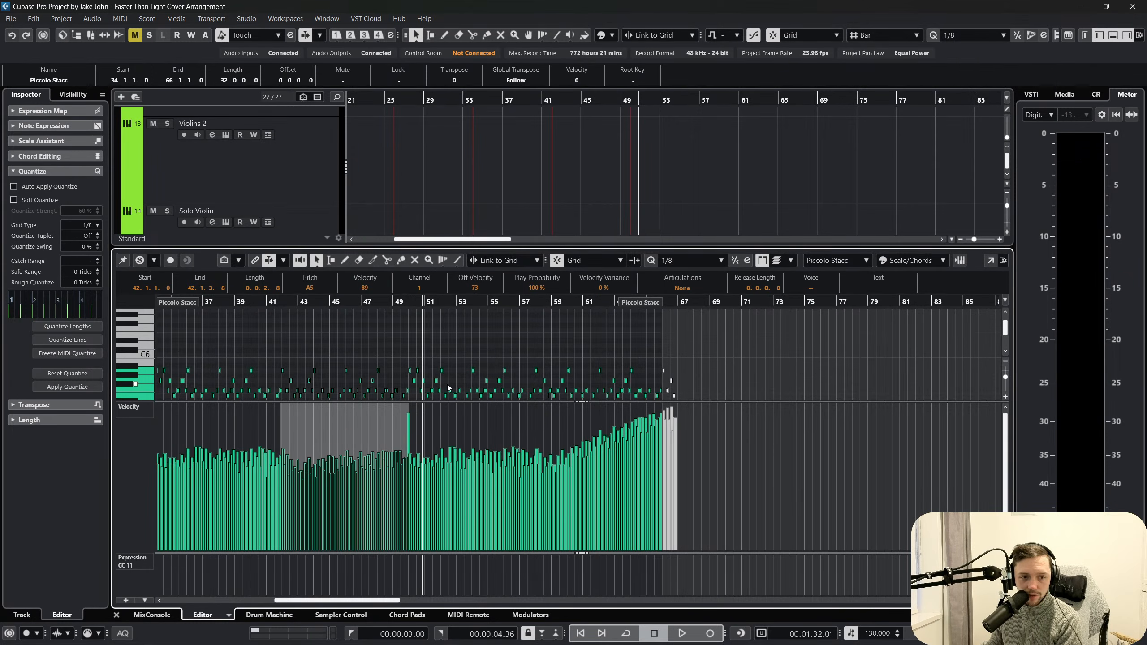
left_click(409, 378)
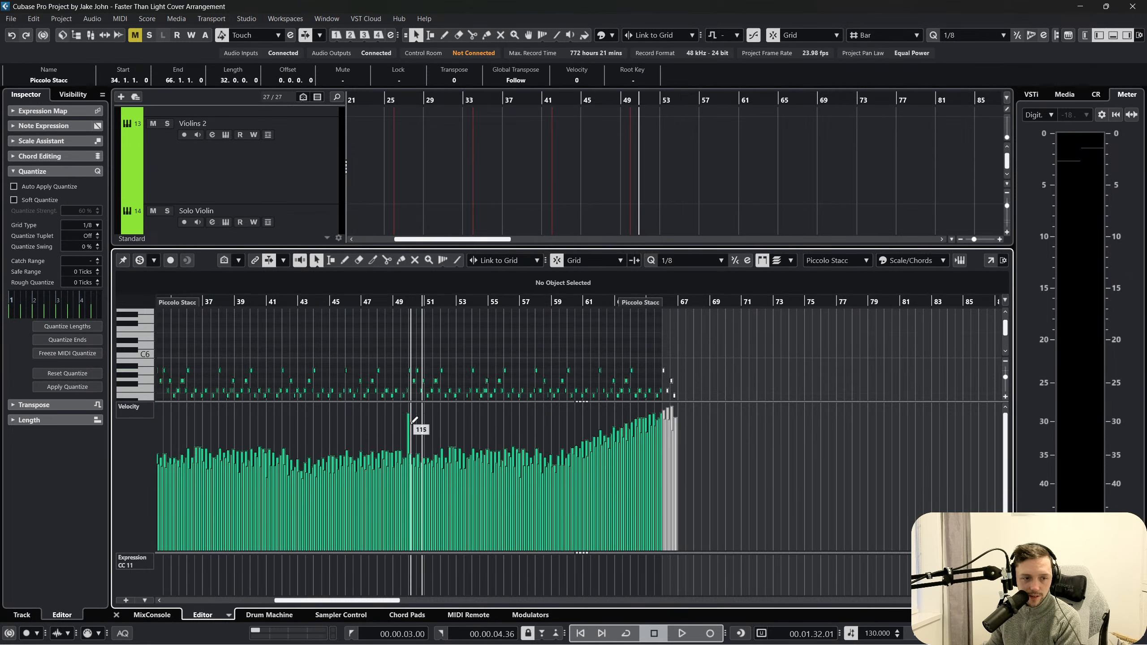
left_click_drag(411, 423, 411, 450)
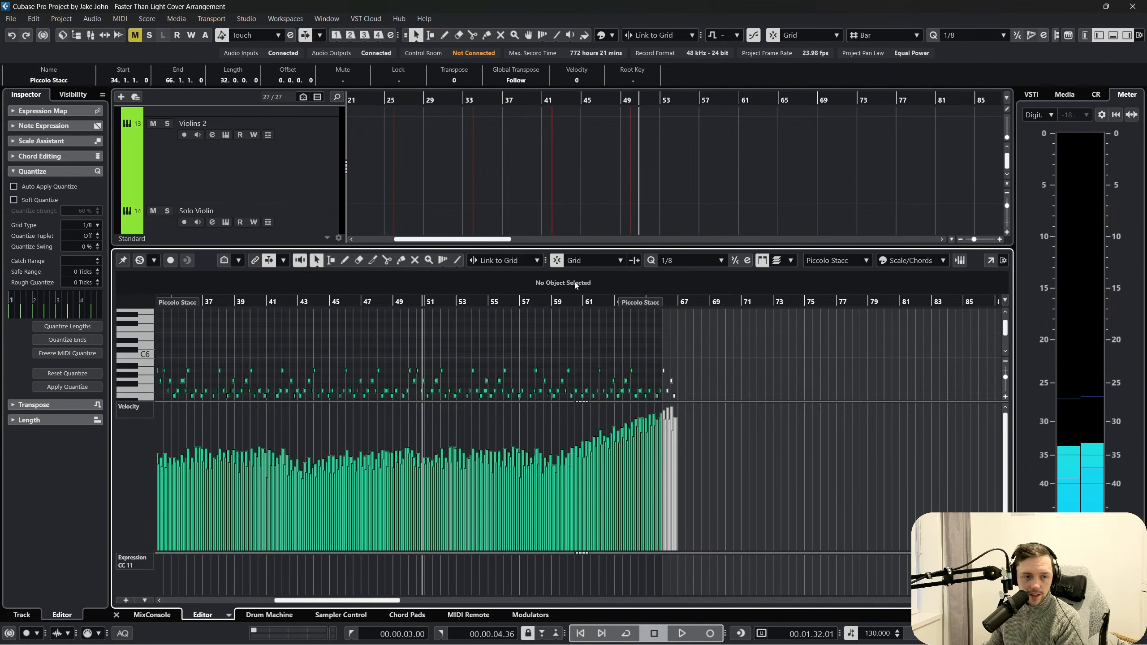
left_click(115, 615)
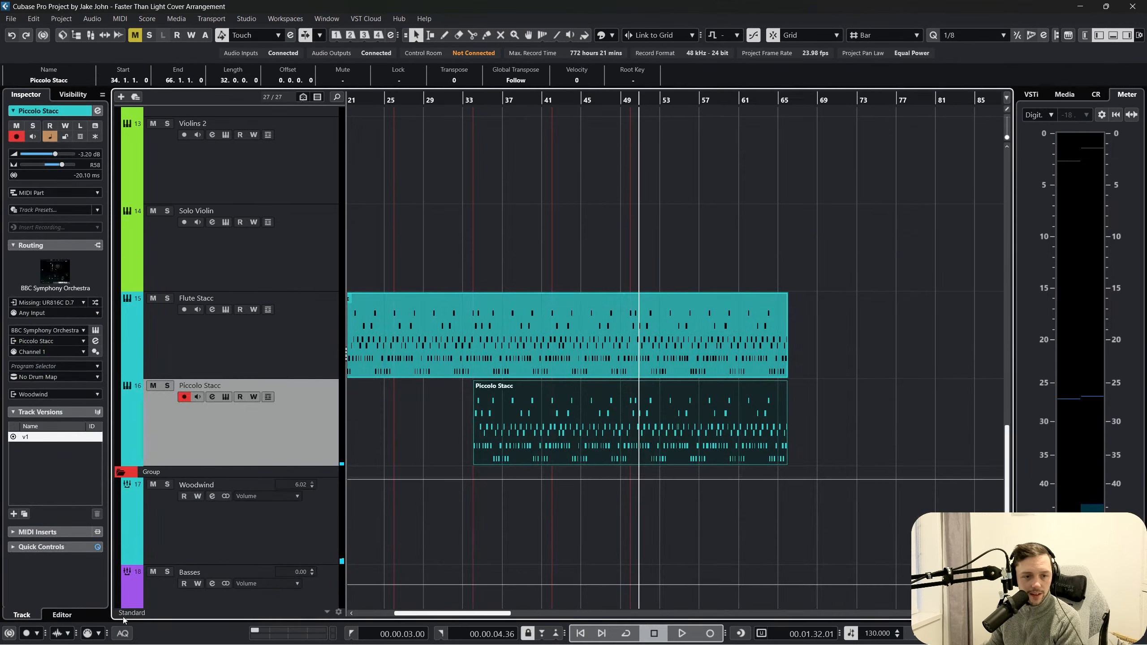
Lower the Flute Stacc part's velocities by scaling down its end and its start, bringing the first note to 52
double_click(515, 340)
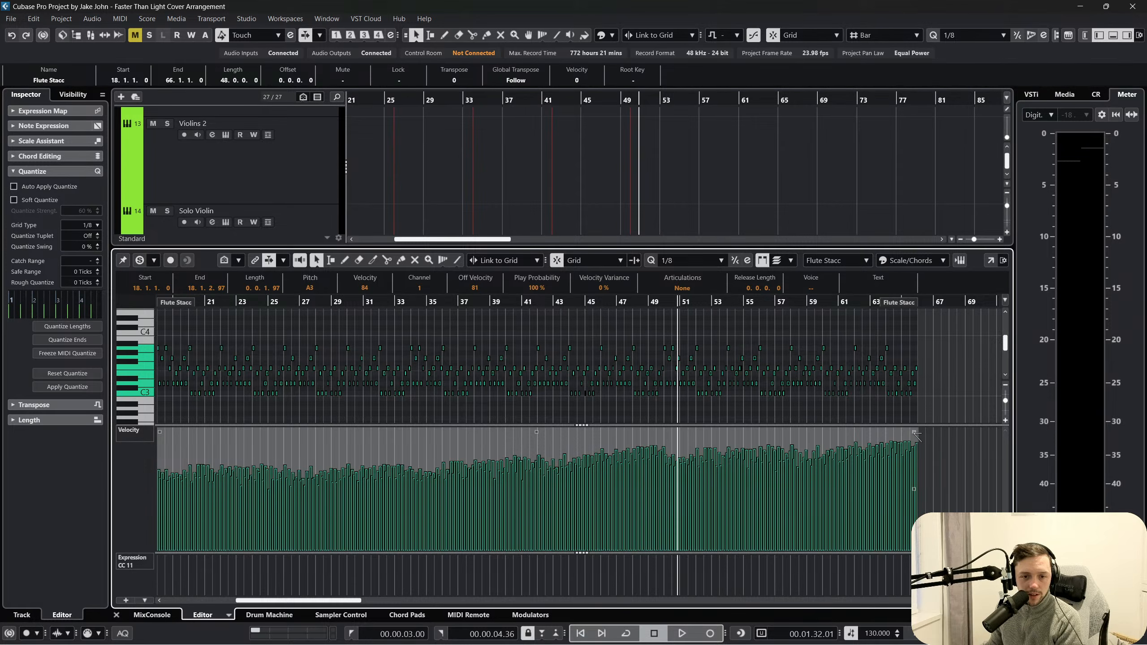
left_click_drag(916, 435, 915, 451)
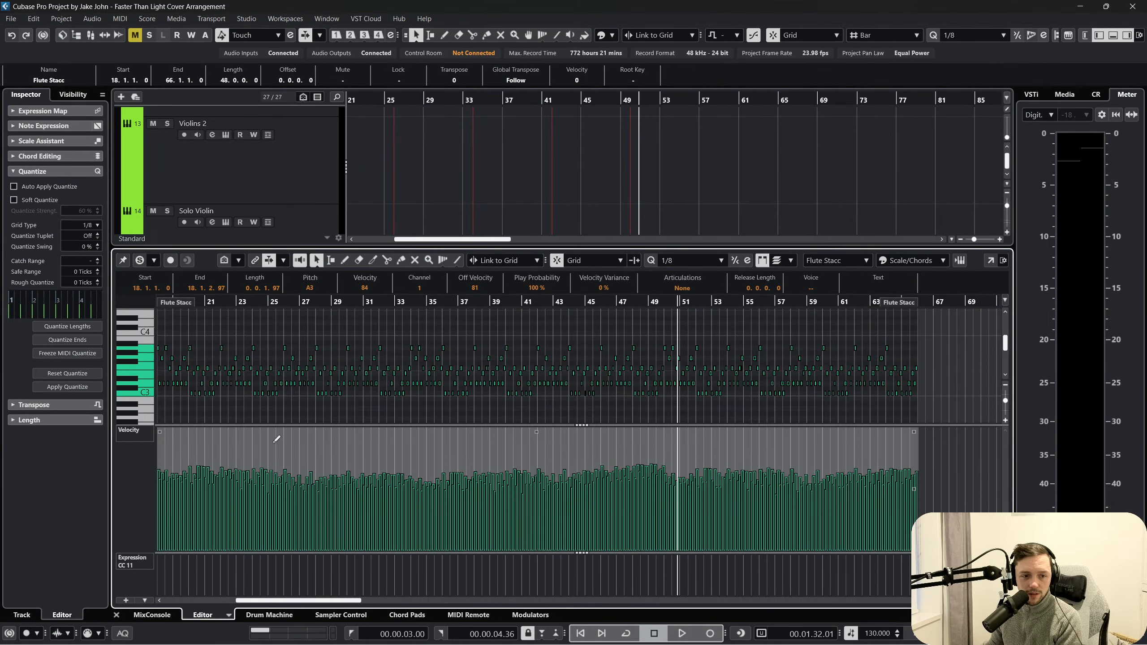
left_click_drag(159, 435, 168, 445)
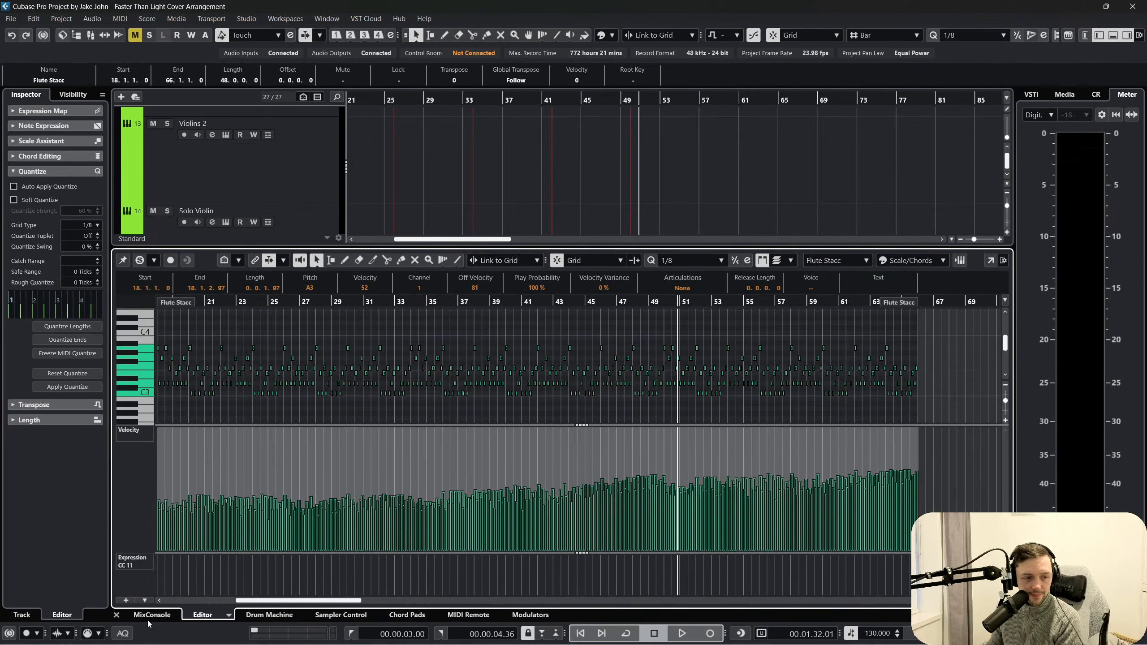
left_click(116, 615)
Play the arrangement from bar 17, jumping ahead to about bar 37 to hear the woodwinds against the backing
scroll(482, 272, "left", 5)
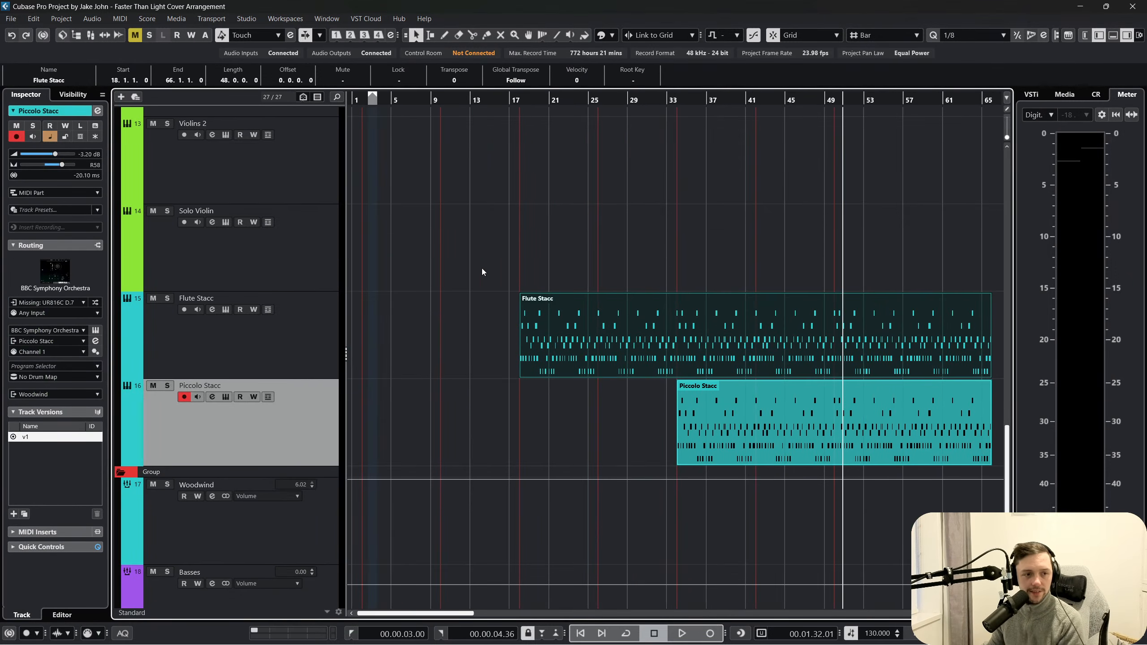
left_click(515, 113)
scroll(862, 208, "up", 5)
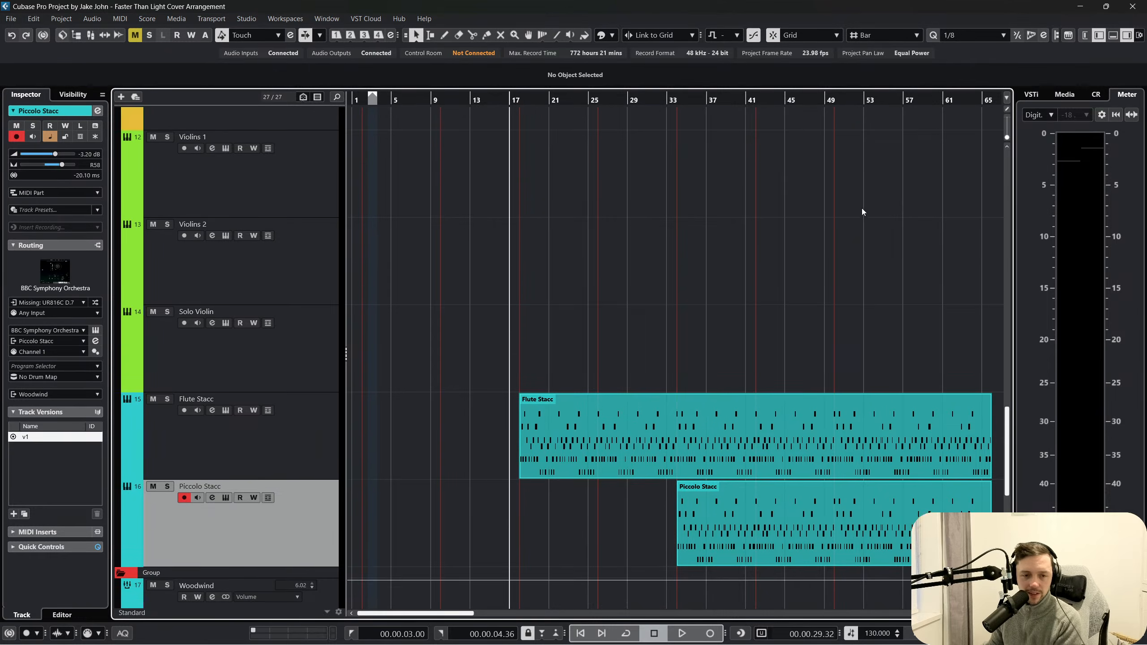
key("space")
left_click(705, 98)
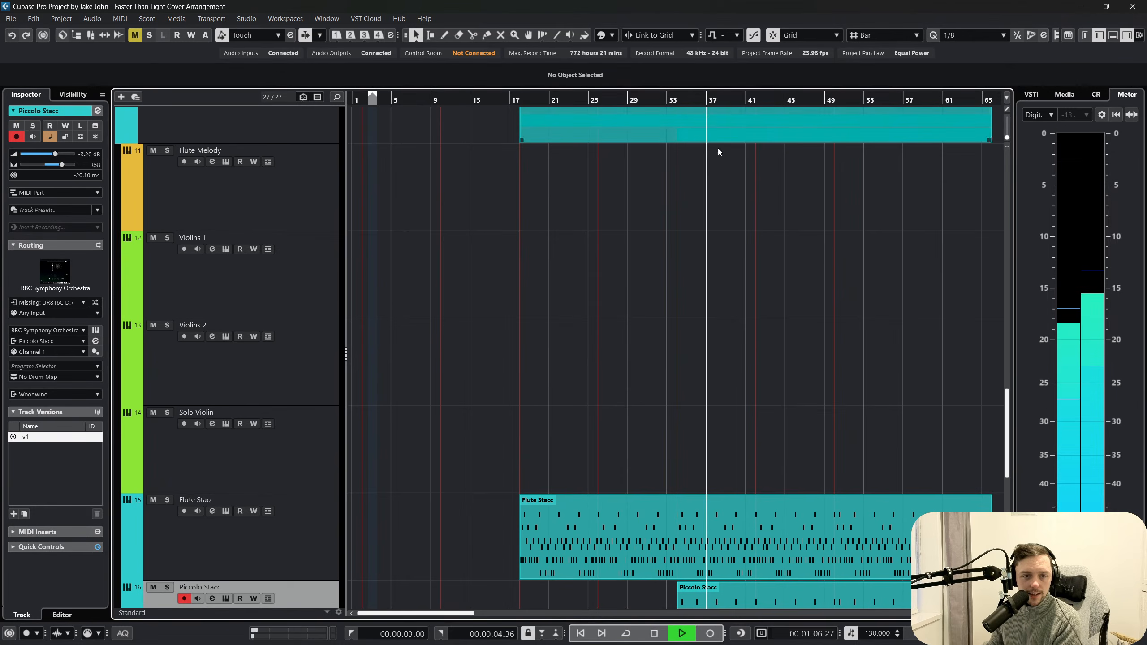
Set the Piccolo Stacc track's volume to -8.17 dB during playback, comparing it with the Flute Stacc track
scroll(718, 207, "right", 5)
scroll(698, 227, "down", 5)
left_click(233, 362)
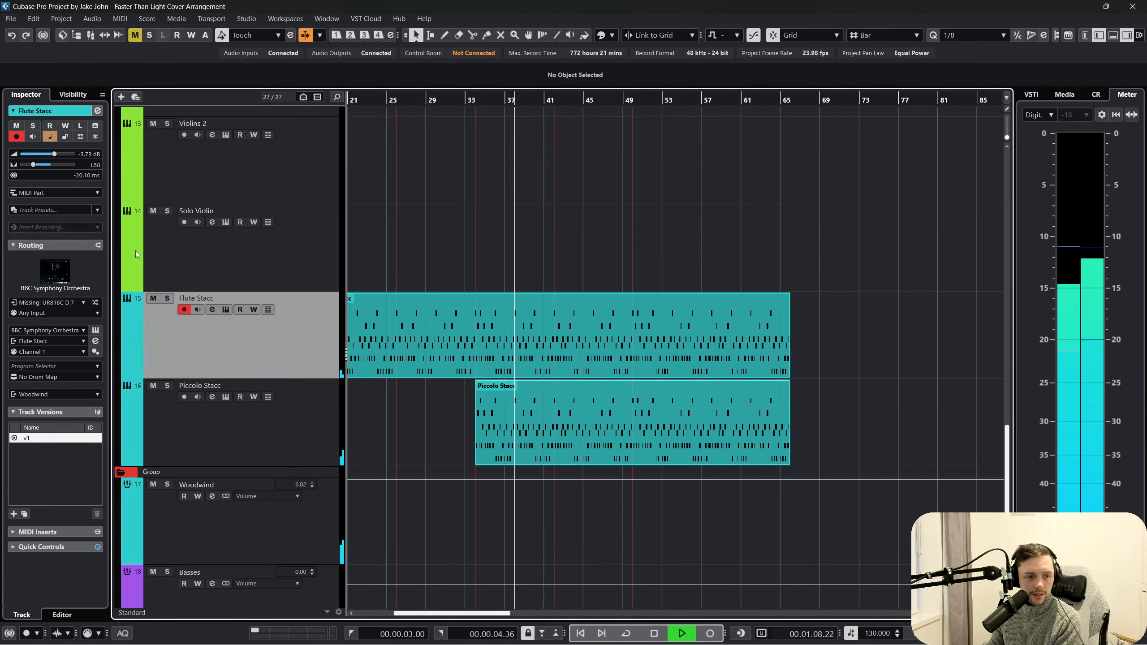
left_click(290, 444)
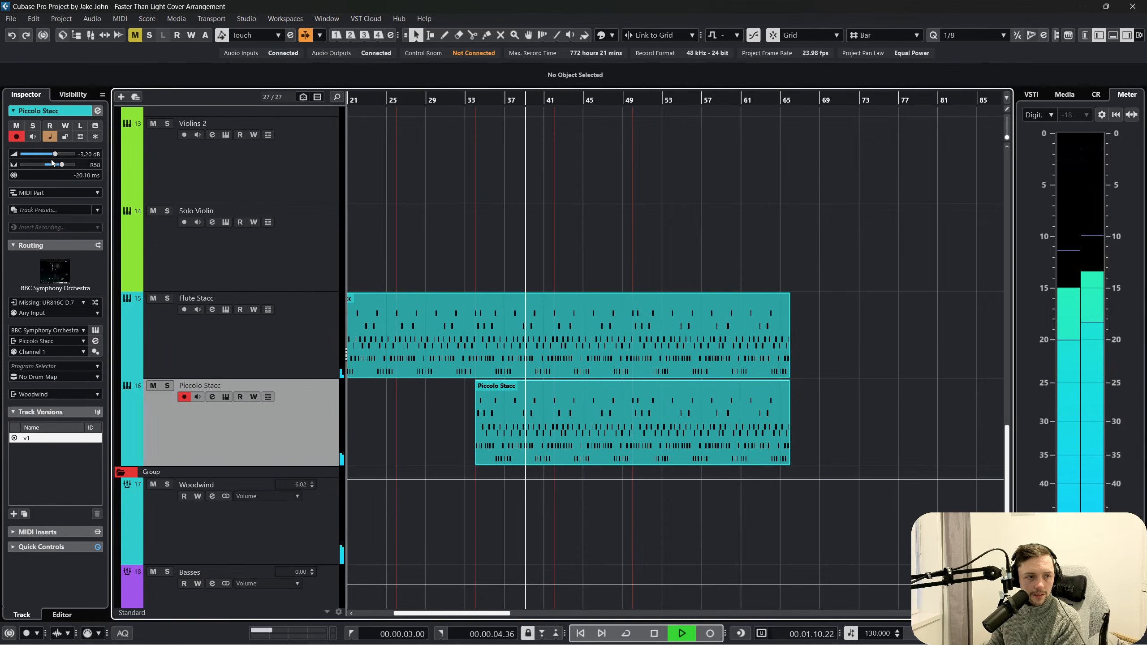
left_click_drag(49, 150, 43, 155)
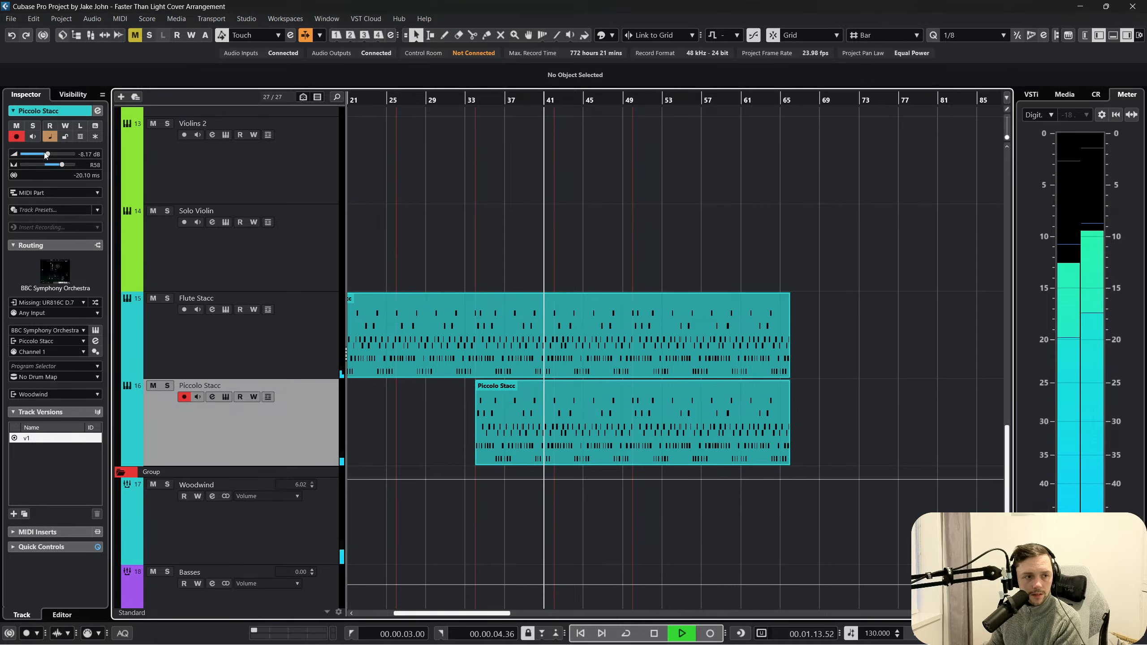
left_click(269, 346)
left_click(302, 446)
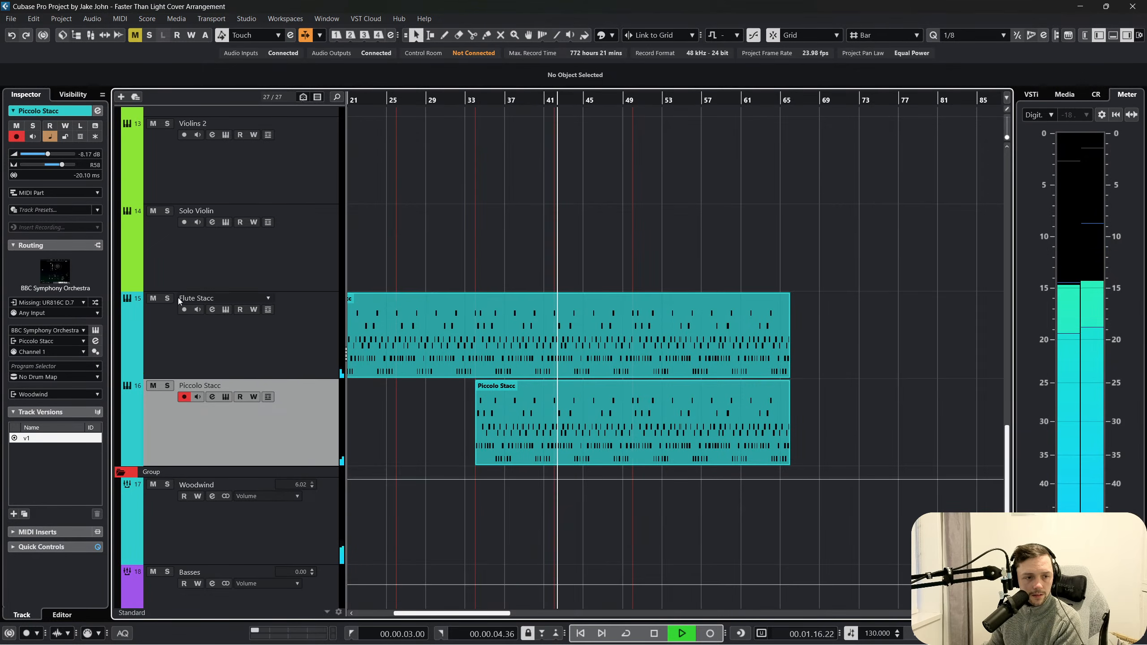
Solo the Flute Stacc and Piccolo Stacc tracks to hear their balance on their own
left_click(167, 299)
left_click(168, 385)
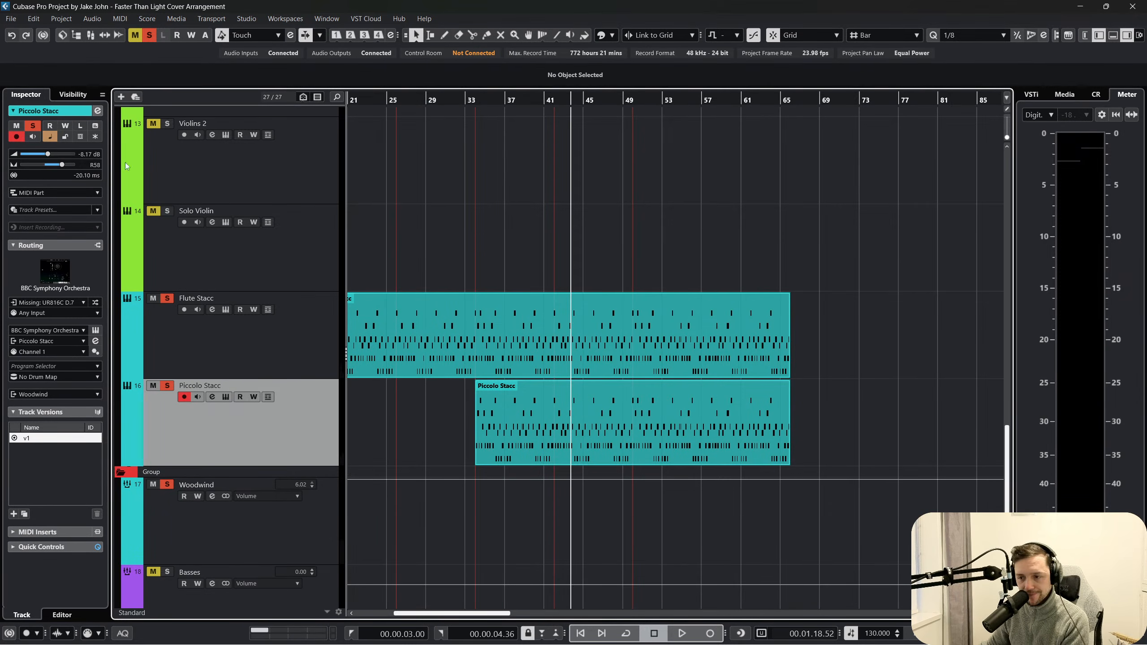
left_click(286, 346)
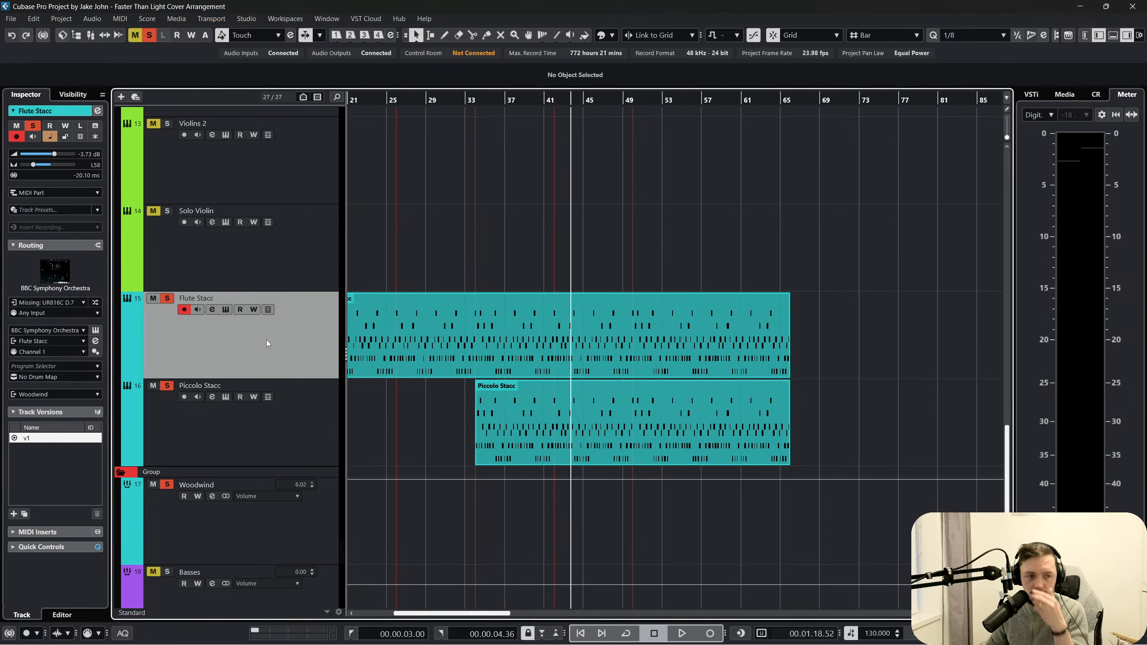
Duplicate the Violins 2 track to create another string track below it
scroll(462, 316, "up", 10)
scroll(461, 332, "left", 5)
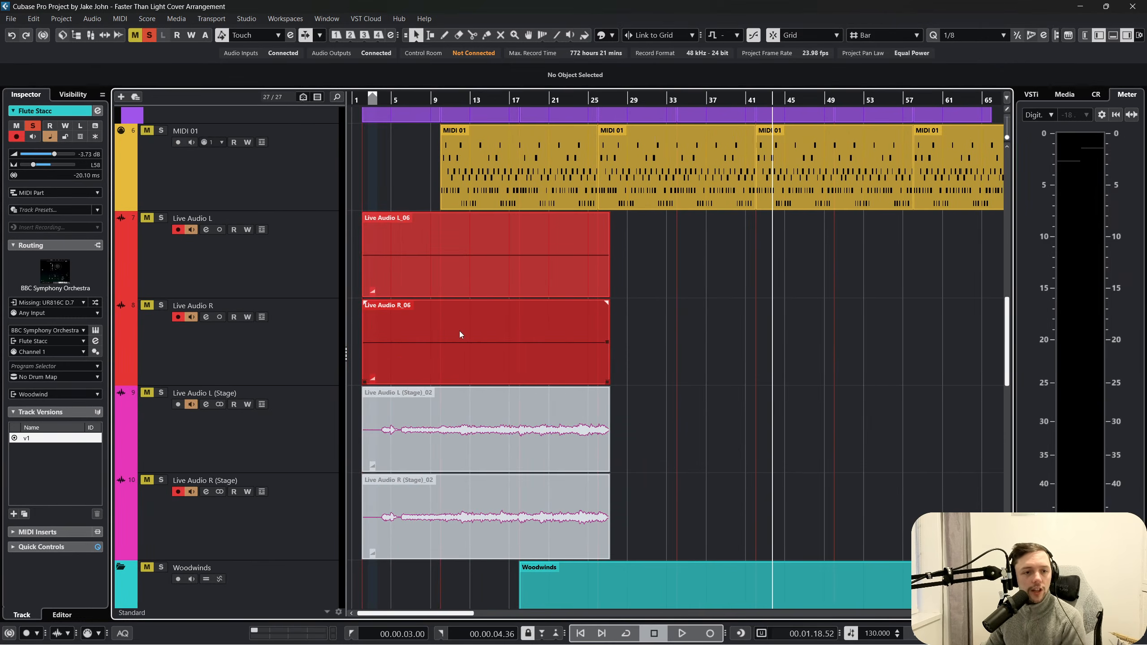
scroll(373, 314, "down", 5)
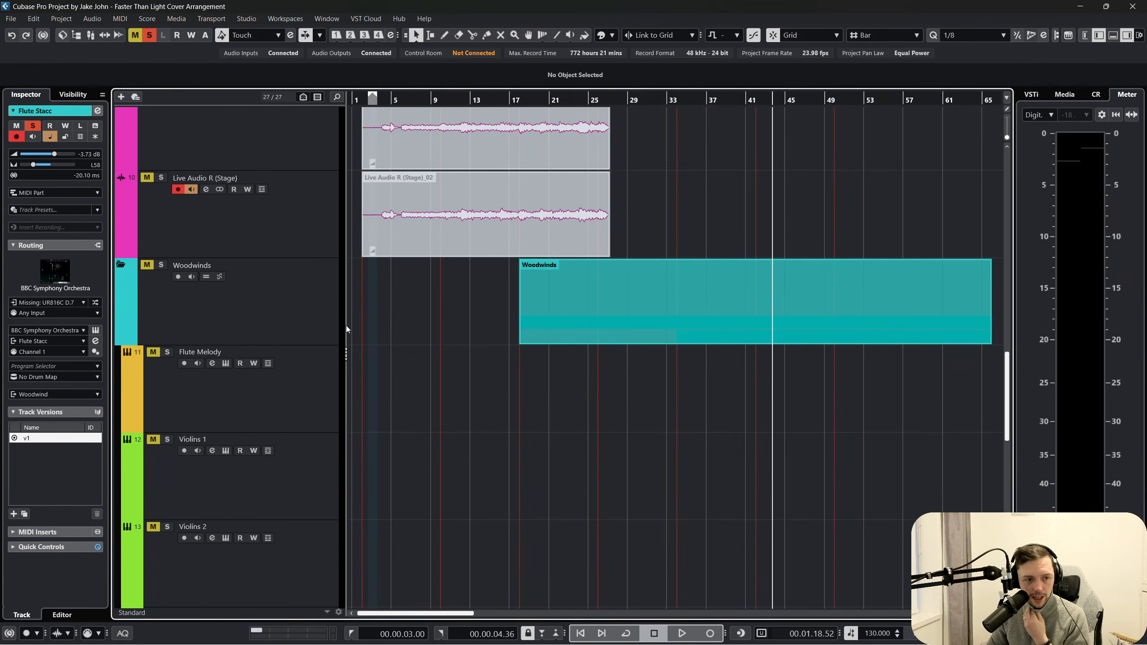
scroll(347, 327, "down", 4)
left_click(311, 350)
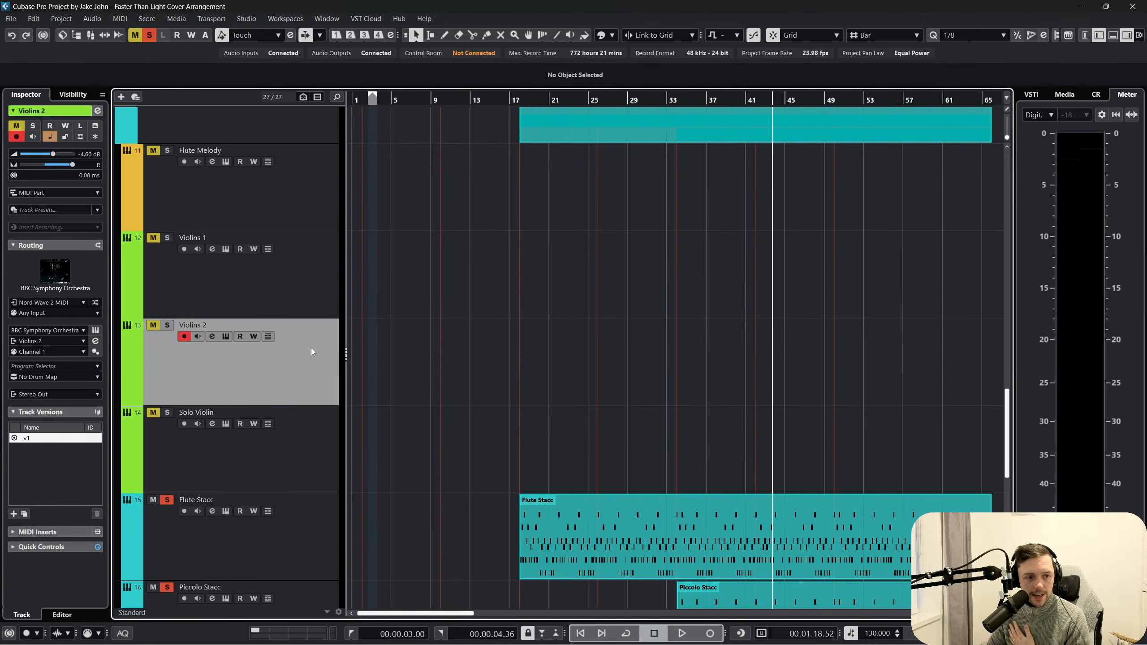
right_click(272, 360)
left_click(332, 394)
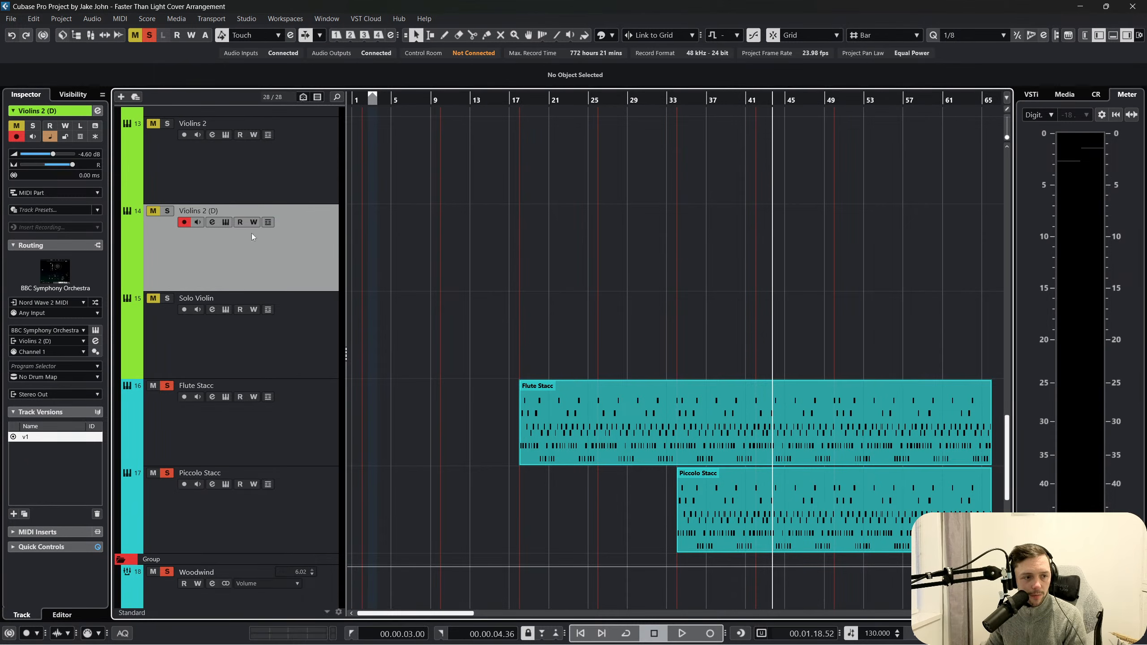
Load the Violas Leader preset in the duplicated track's BBC Symphony Orchestra instrument and choose the Staccato articulation
left_click(96, 330)
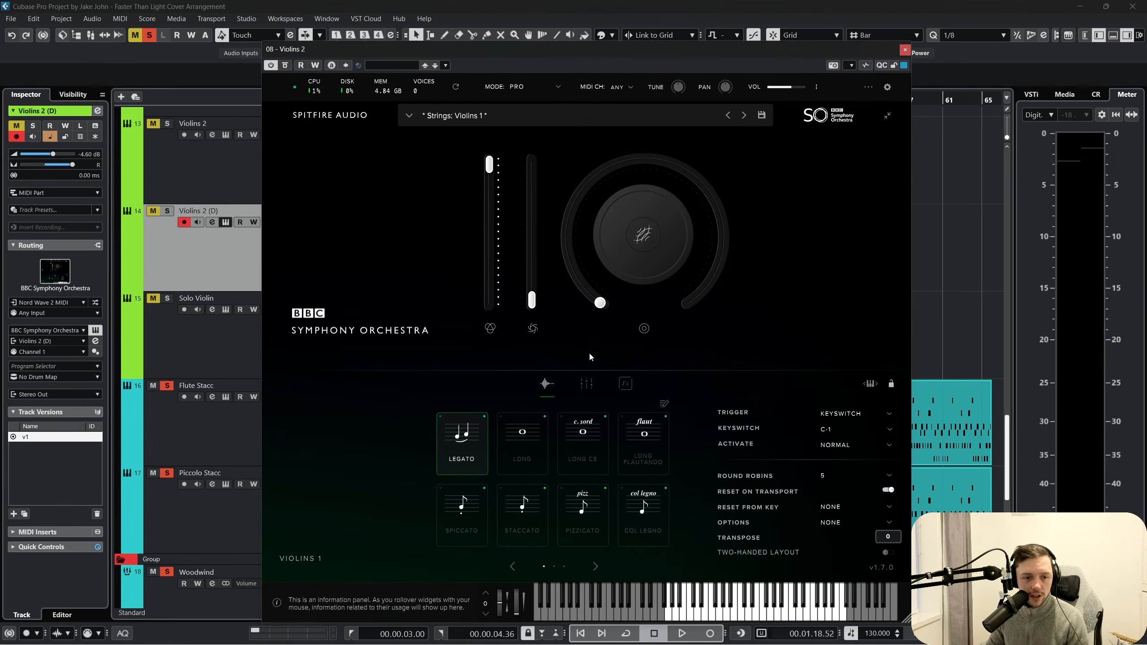
left_click(574, 115)
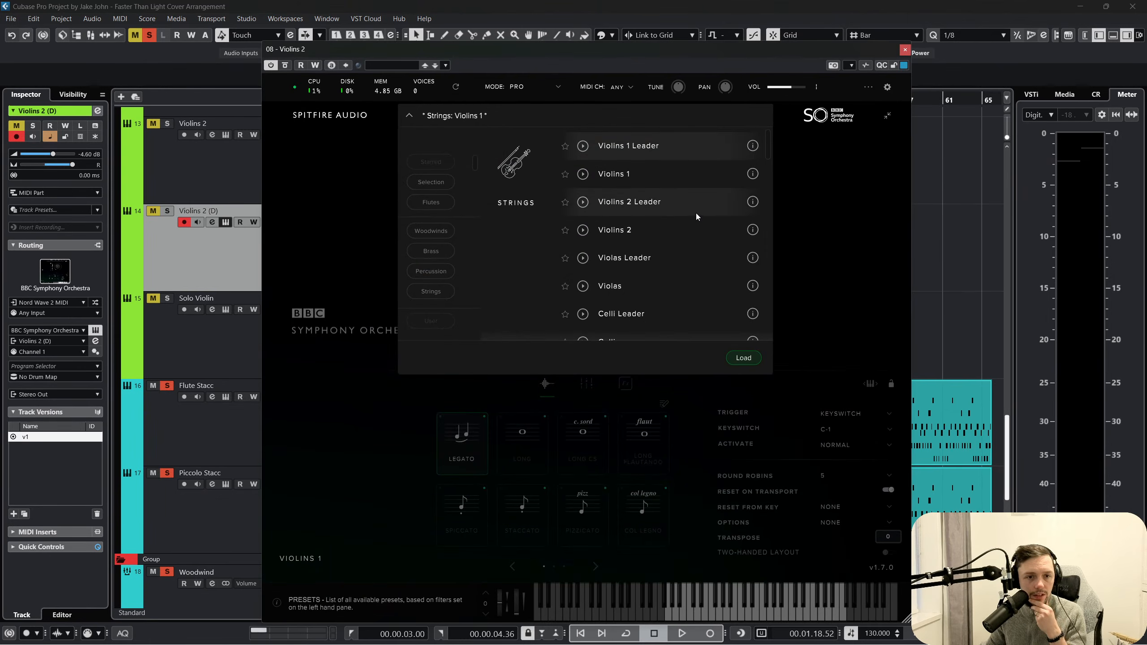
scroll(677, 190, "down", 1)
scroll(673, 185, "up", 1)
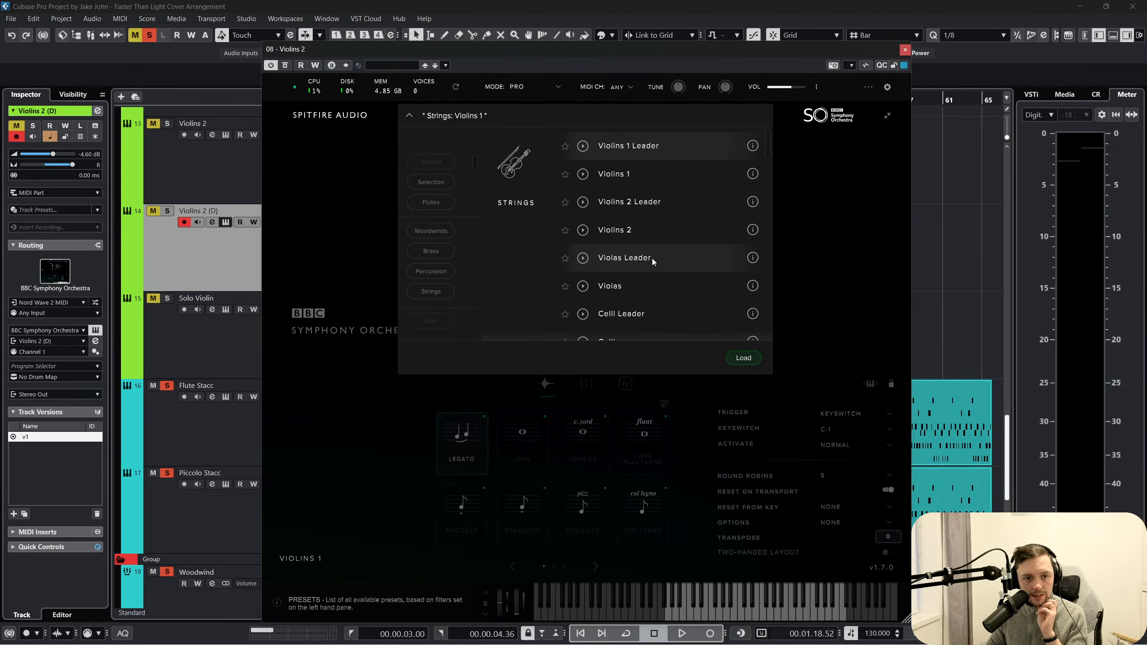
left_click(744, 358)
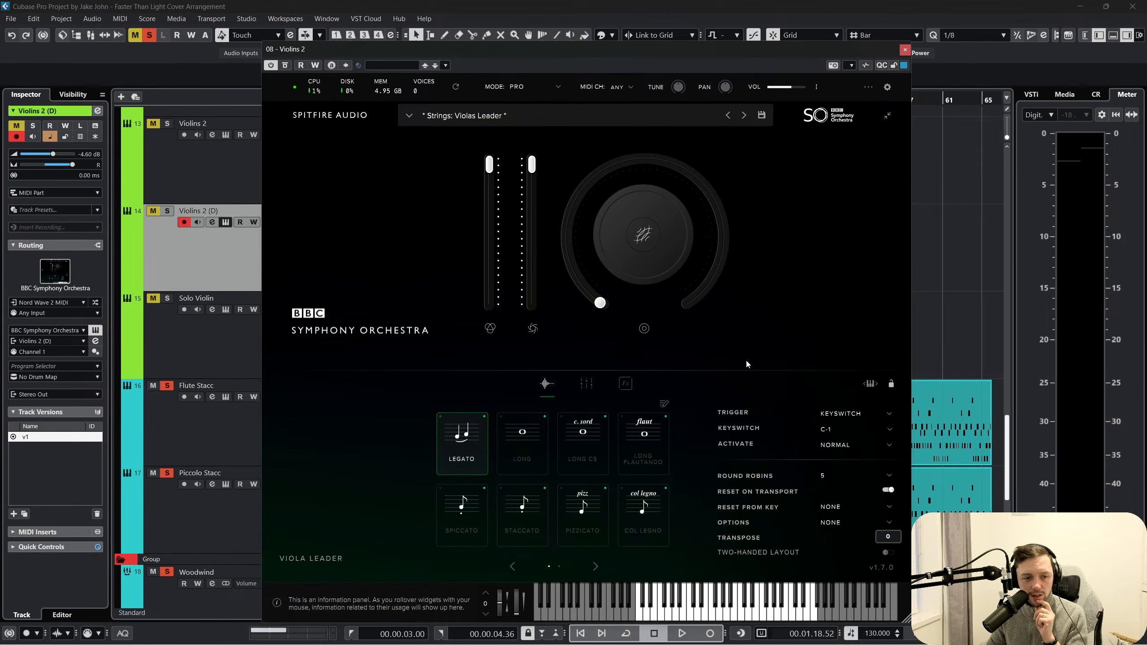
left_click(533, 510)
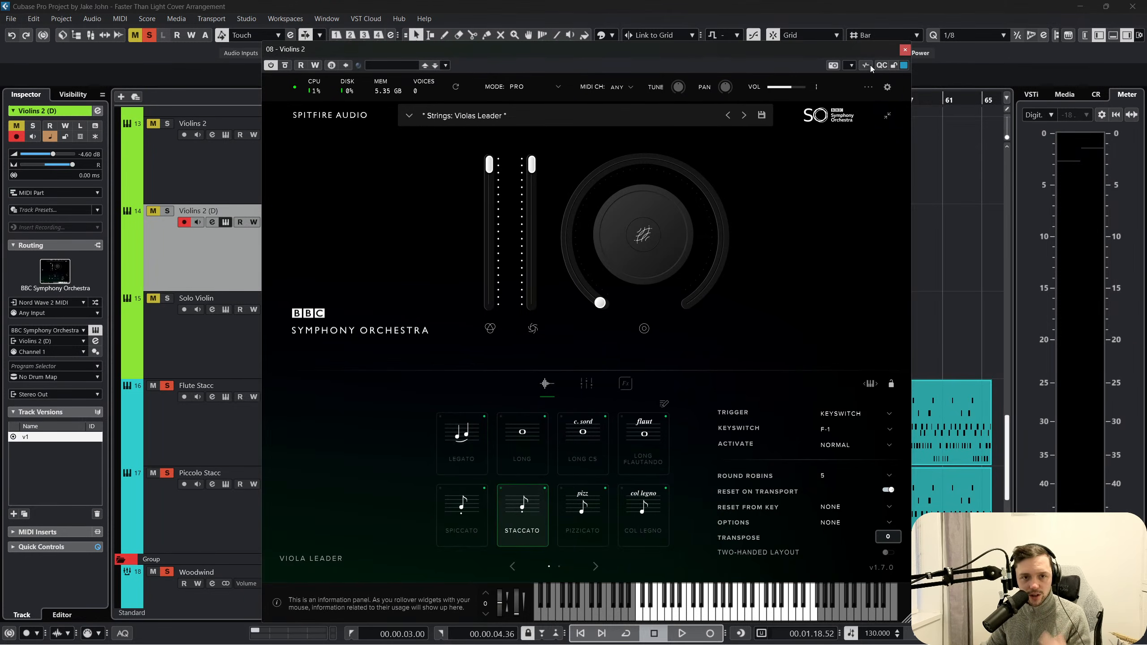
left_click(905, 49)
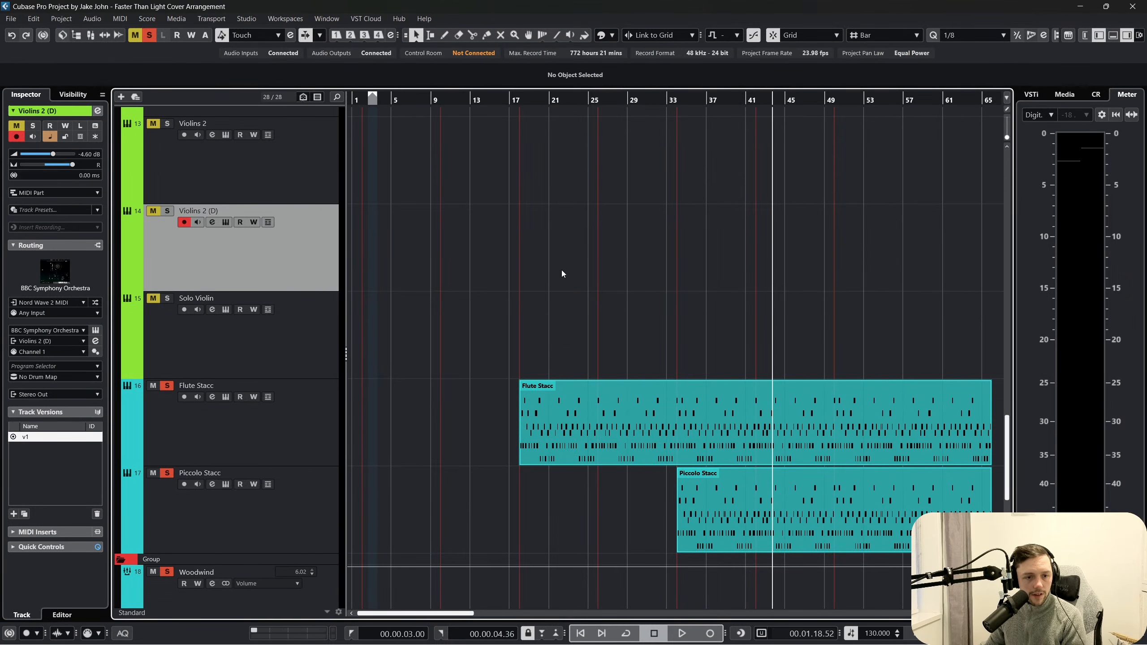
Split the Flute Stacc part at bar 34 and copy its first section onto the duplicated Violins 2 track at bar 18
left_click(762, 497)
left_click(683, 422)
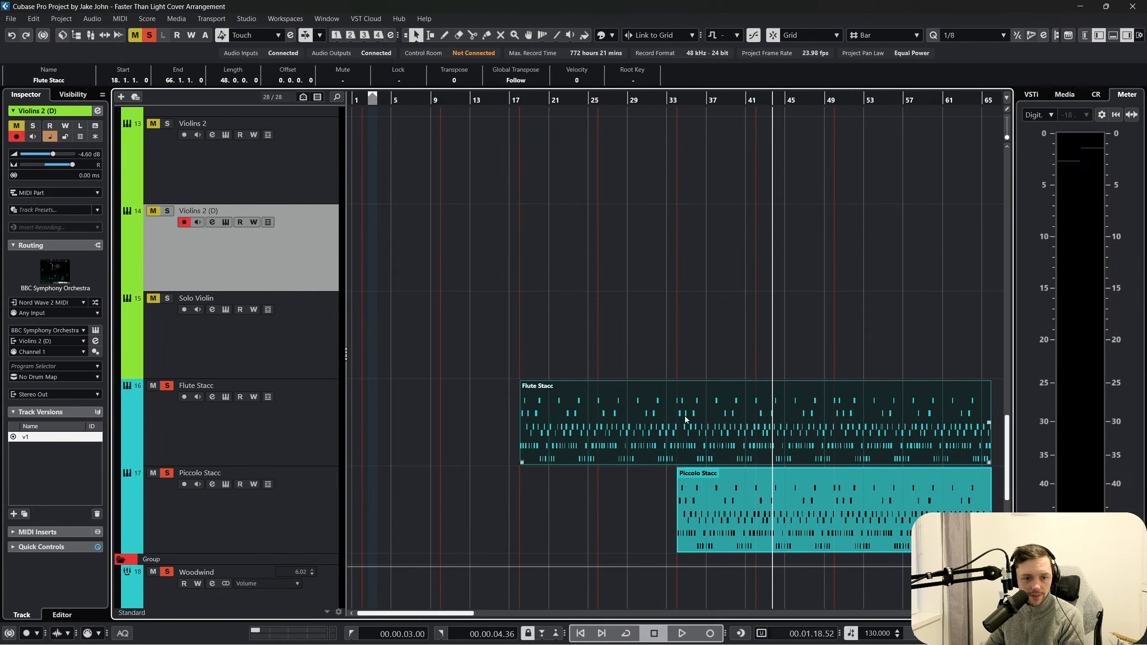
key("3")
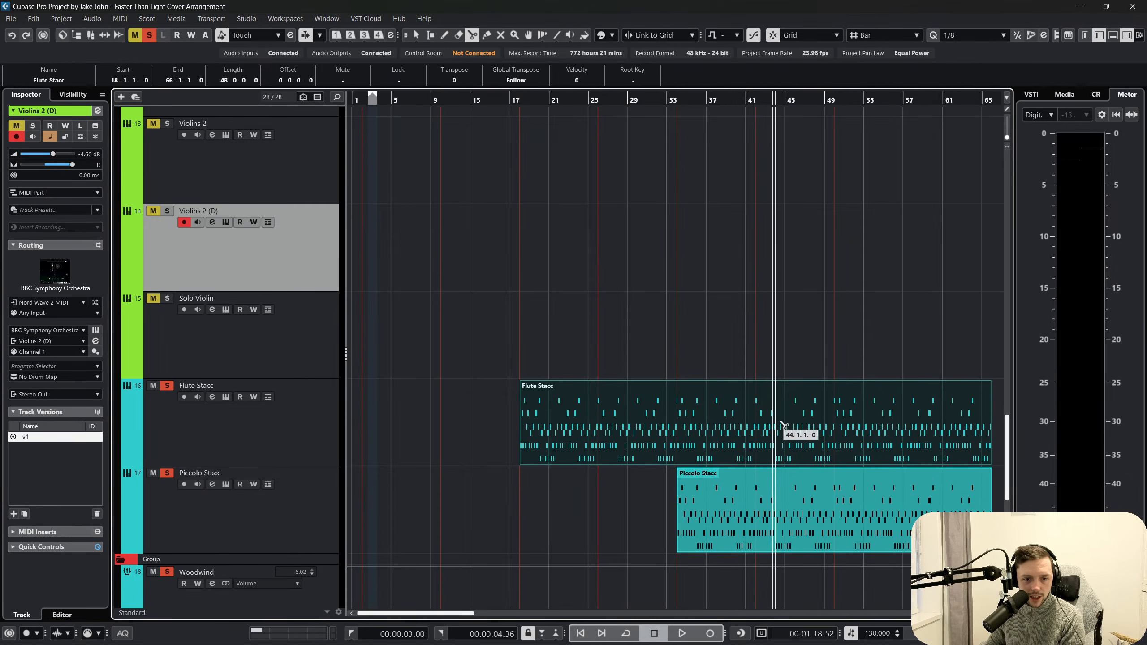
left_click(683, 421)
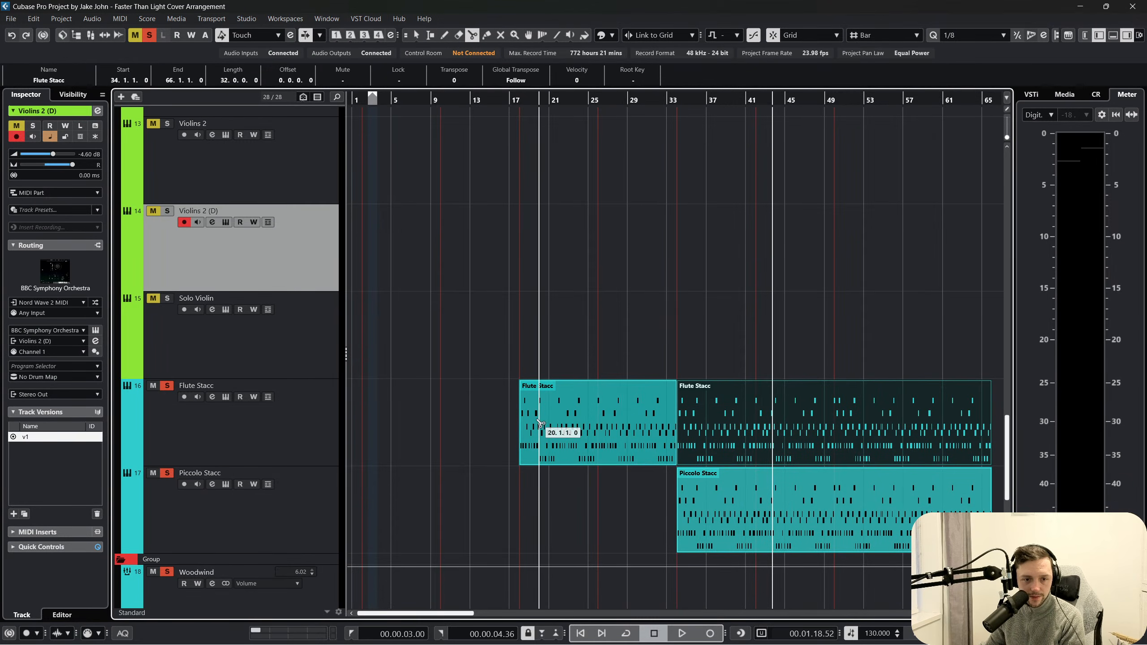
key("1")
key("ctrl+v")
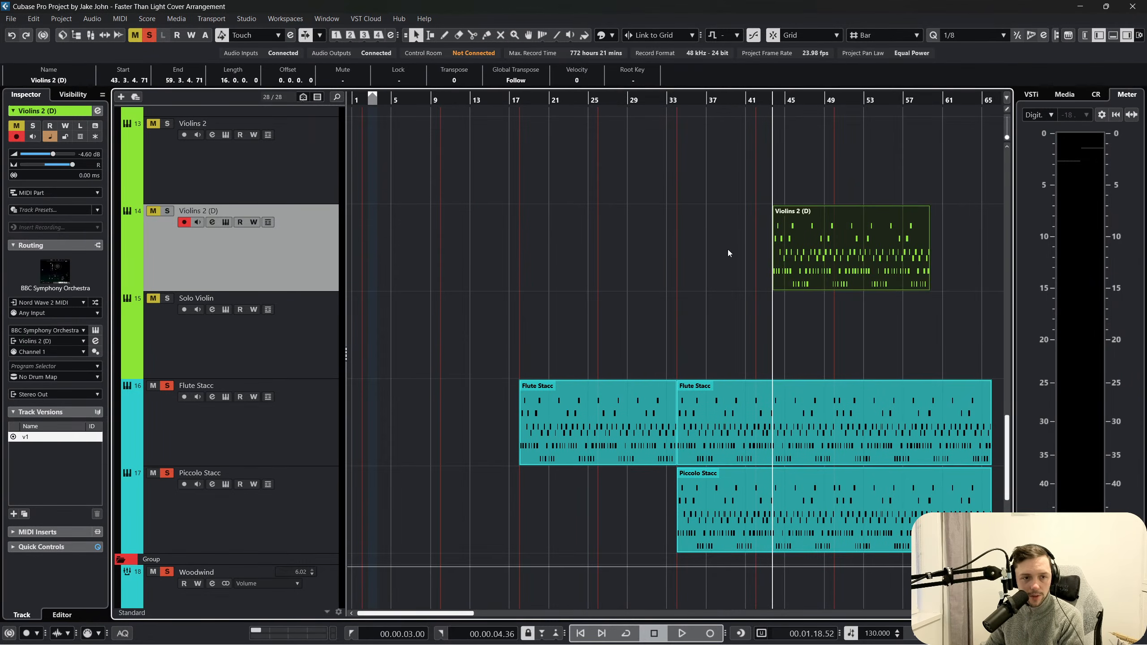
left_click_drag(826, 246, 578, 243)
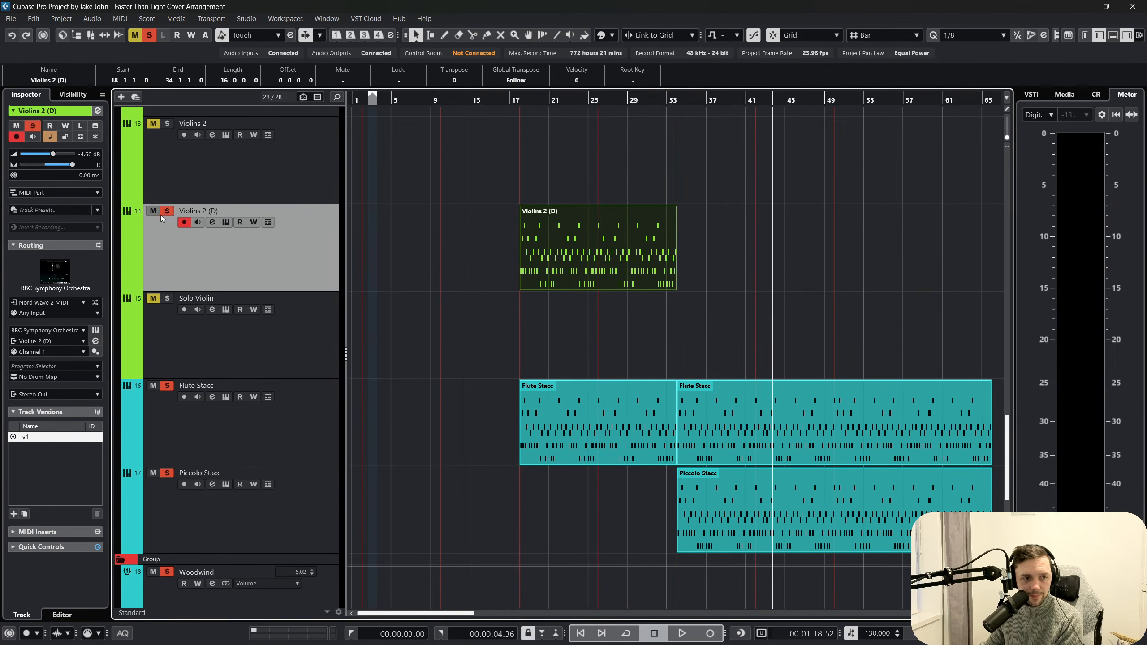
Set the duplicated Violins 2 track's panning to R1 while playing its staccato part from about bar 18
left_click_drag(515, 100, 481, 141)
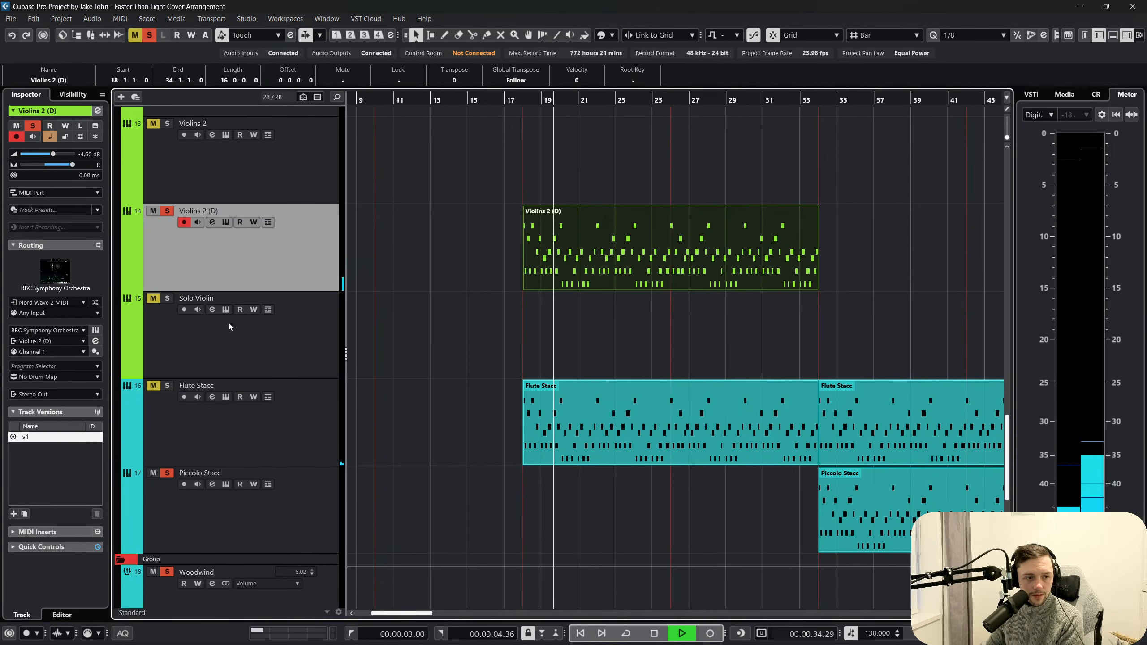
left_click(48, 165)
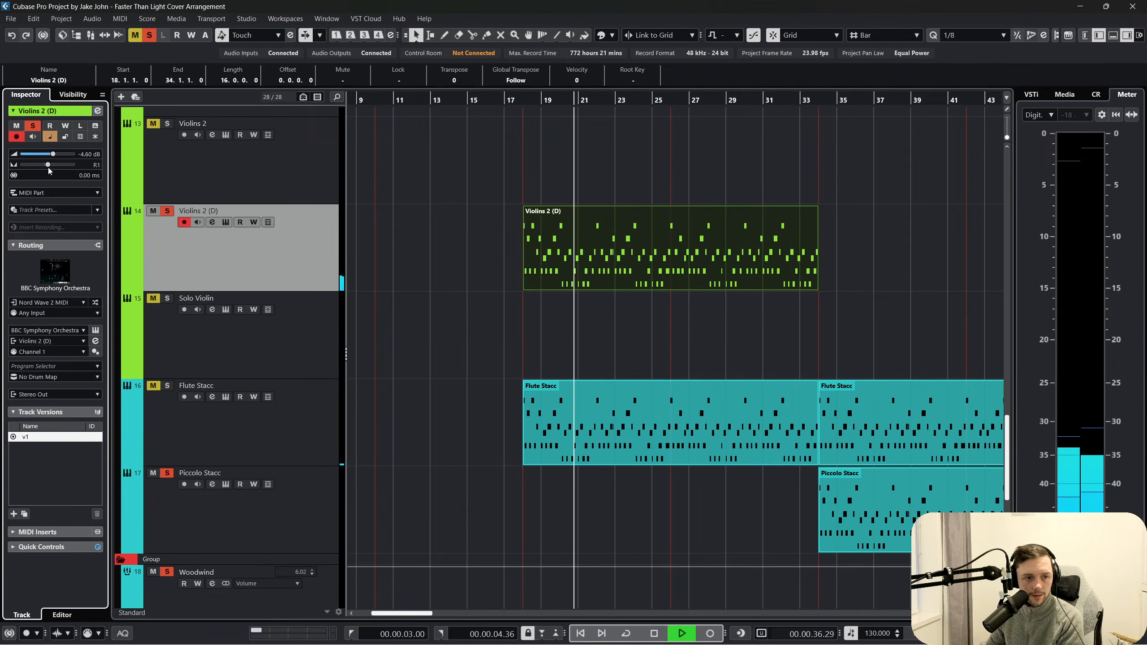
scroll(370, 248, "up", 2)
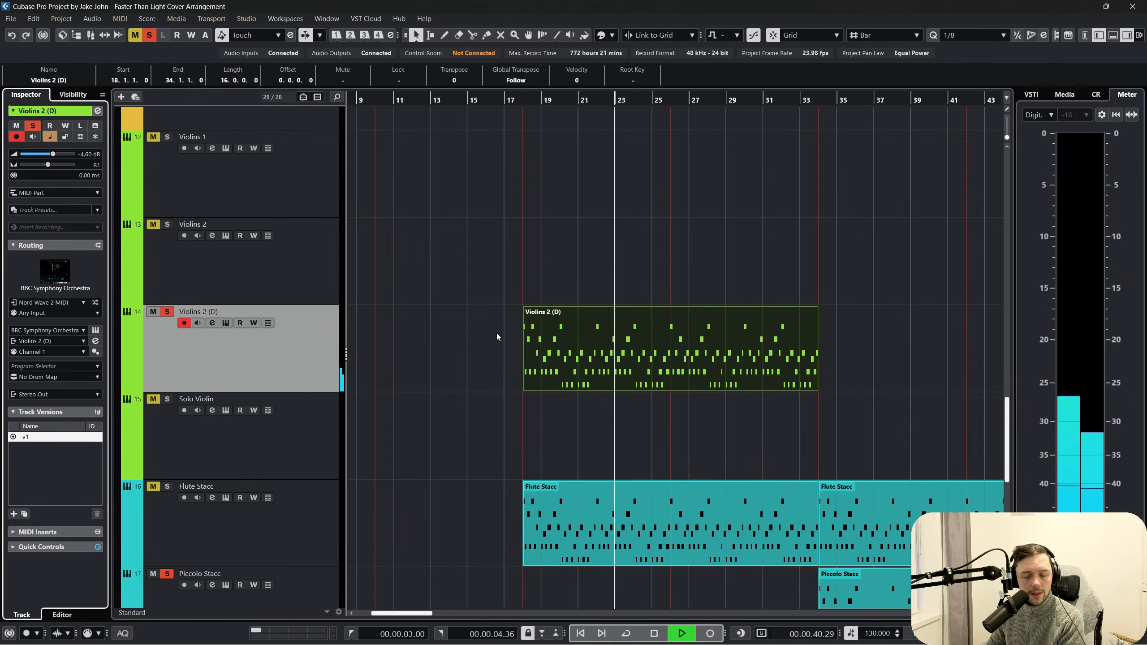
key("space")
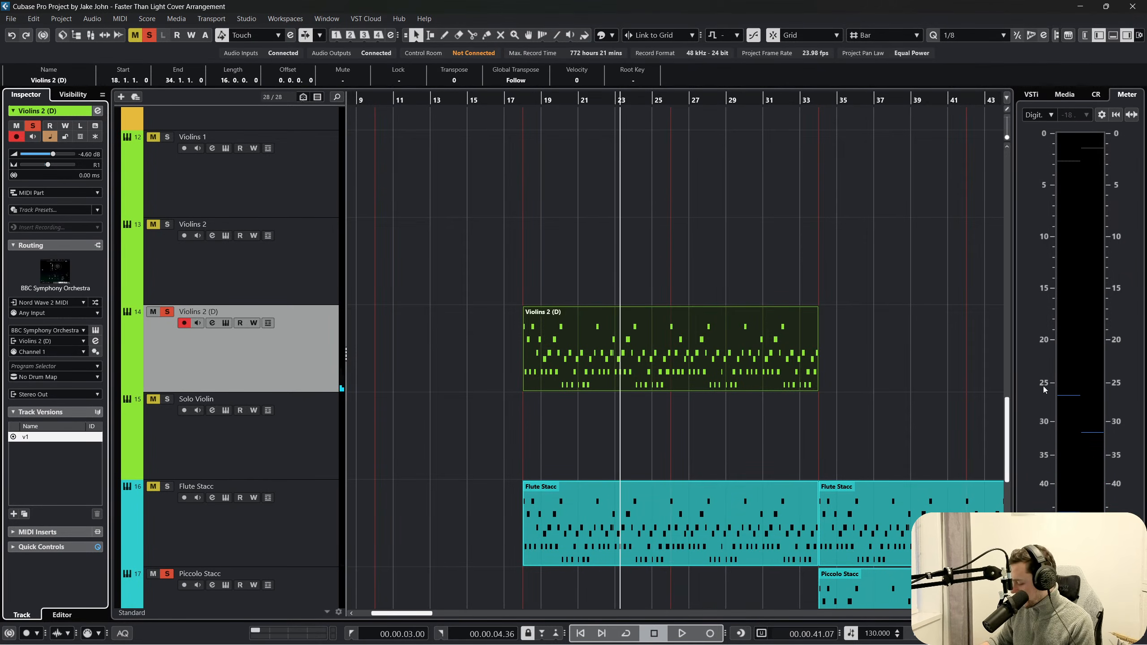
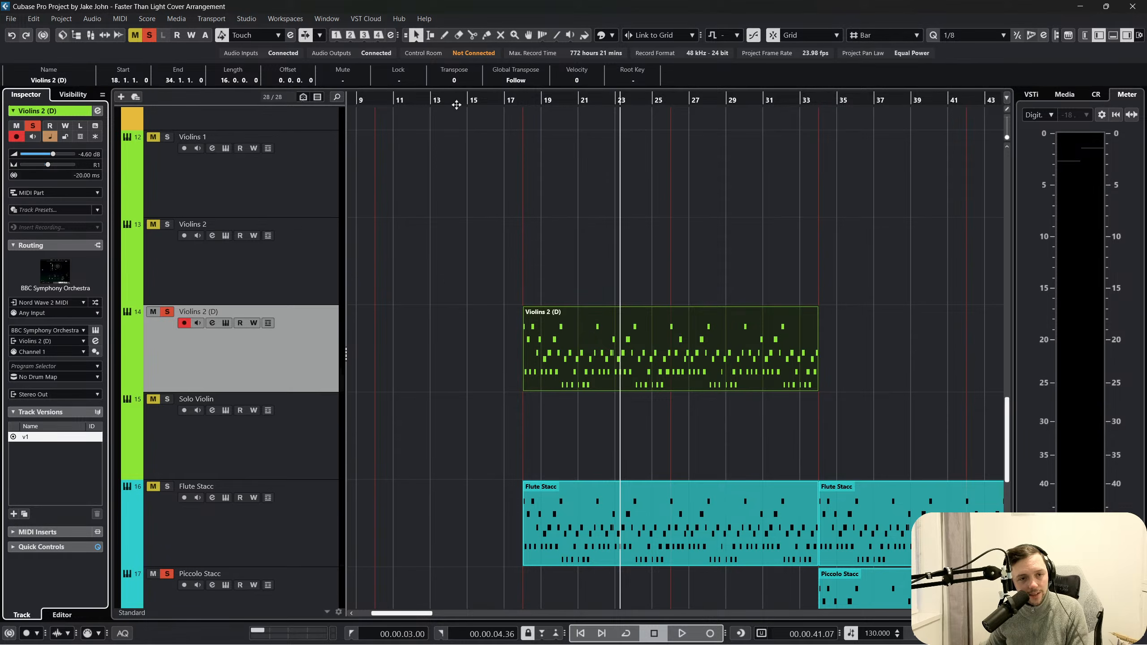
Play the soloed viola staccato part again from just before bar 18 to check its timing
left_click(518, 99)
key("space")
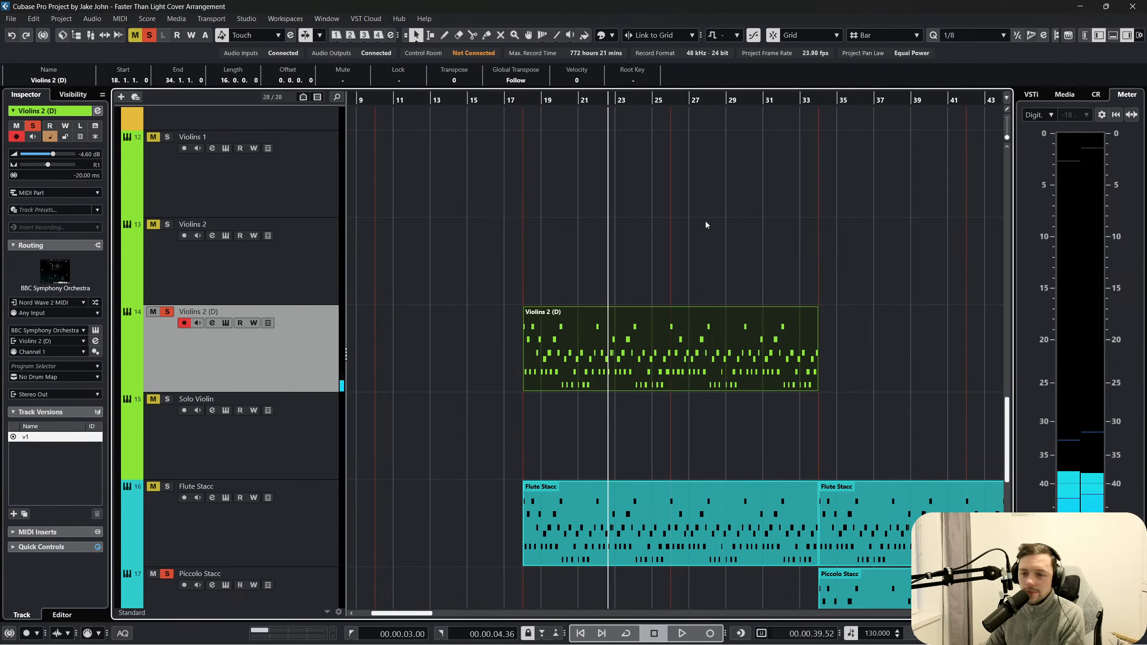
key("space")
scroll(703, 254, "down", 2)
scroll(702, 253, "up", 2)
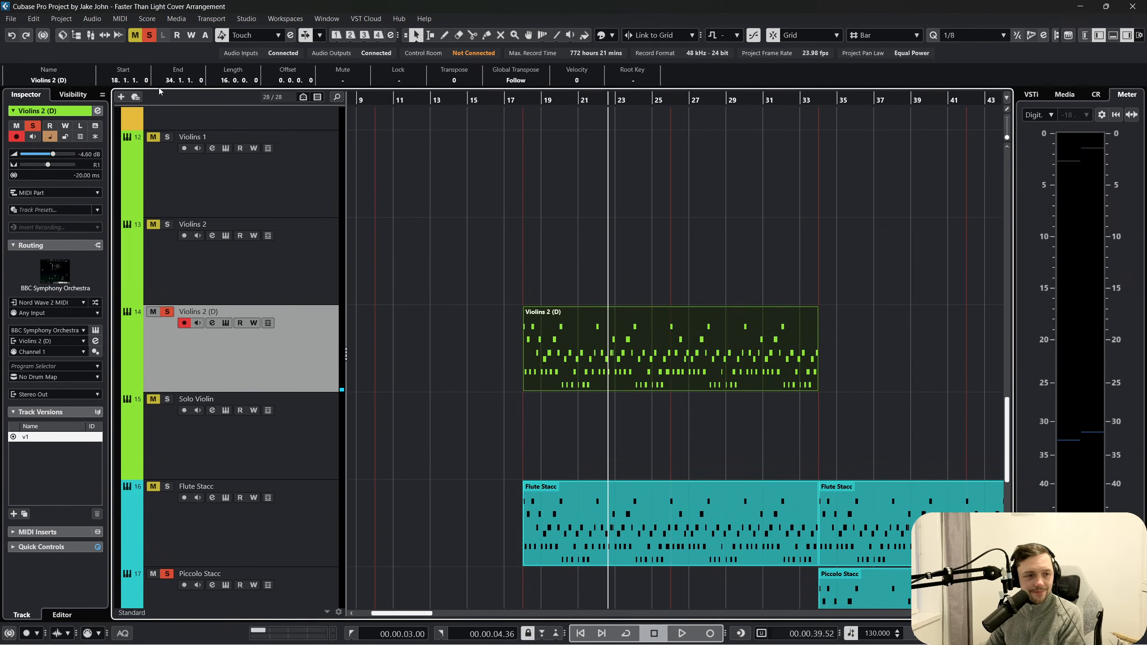
Clear all track solos and move the playhead back to around bar 6 in the full arrangement
left_click(150, 36)
left_click_drag(528, 97, 440, 99)
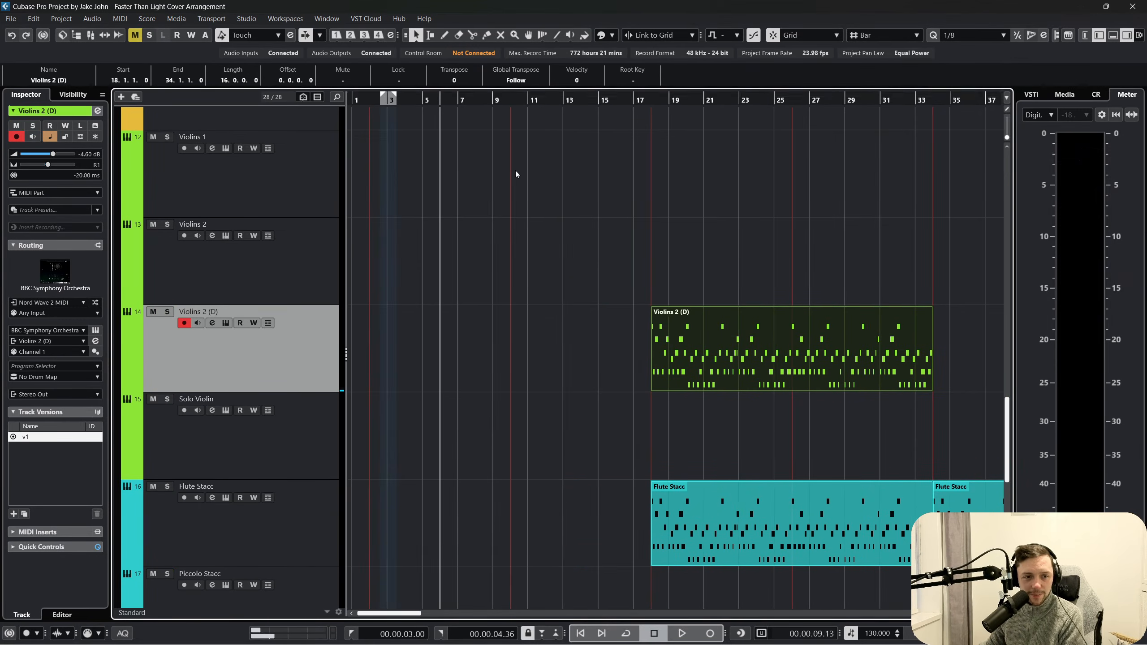
Play the full arrangement from bar 18 and select the Backing track
scroll(517, 174, "up", 14)
left_click(645, 98)
key("space")
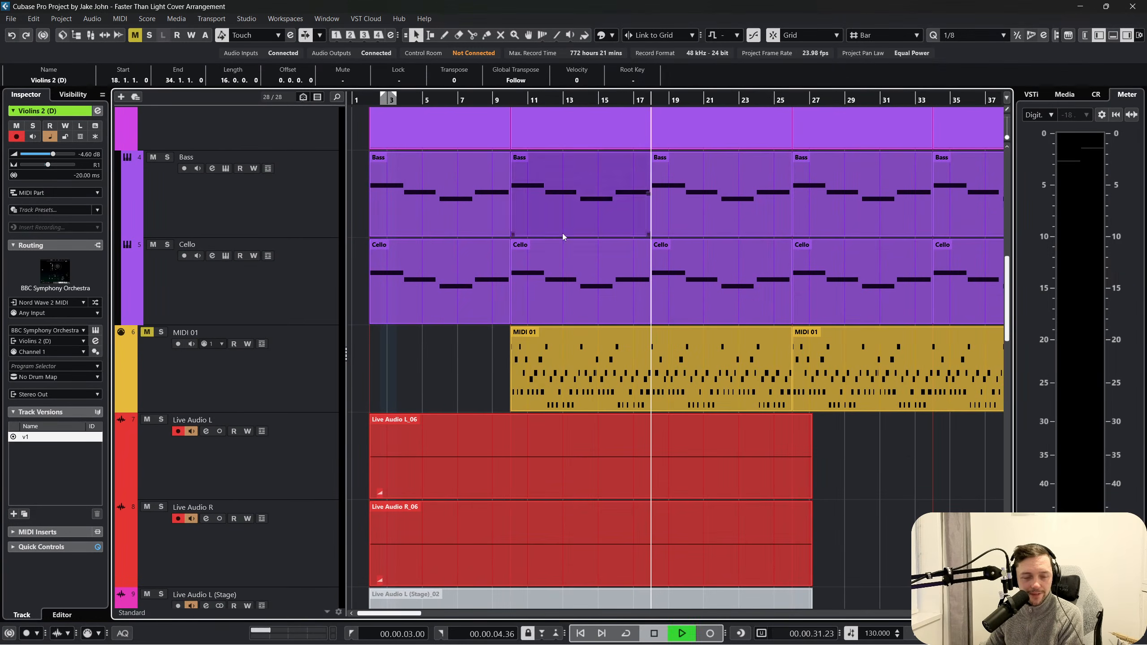
scroll(519, 281, "up", 5)
scroll(203, 280, "up", 5)
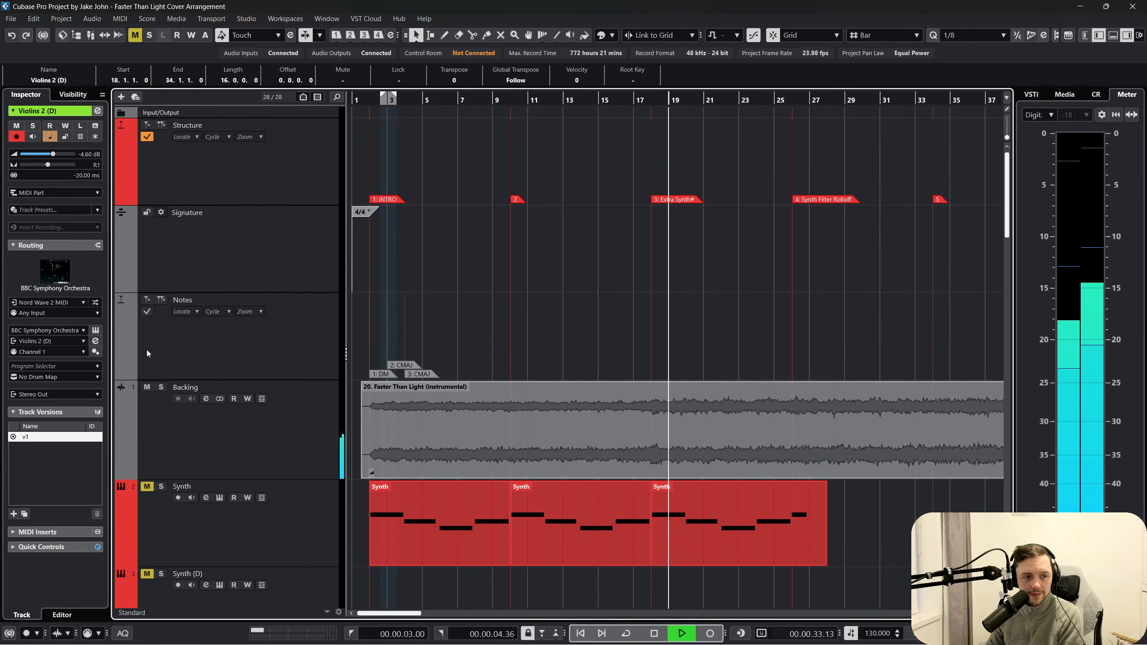
left_click(153, 420)
scroll(683, 380, "down", 5)
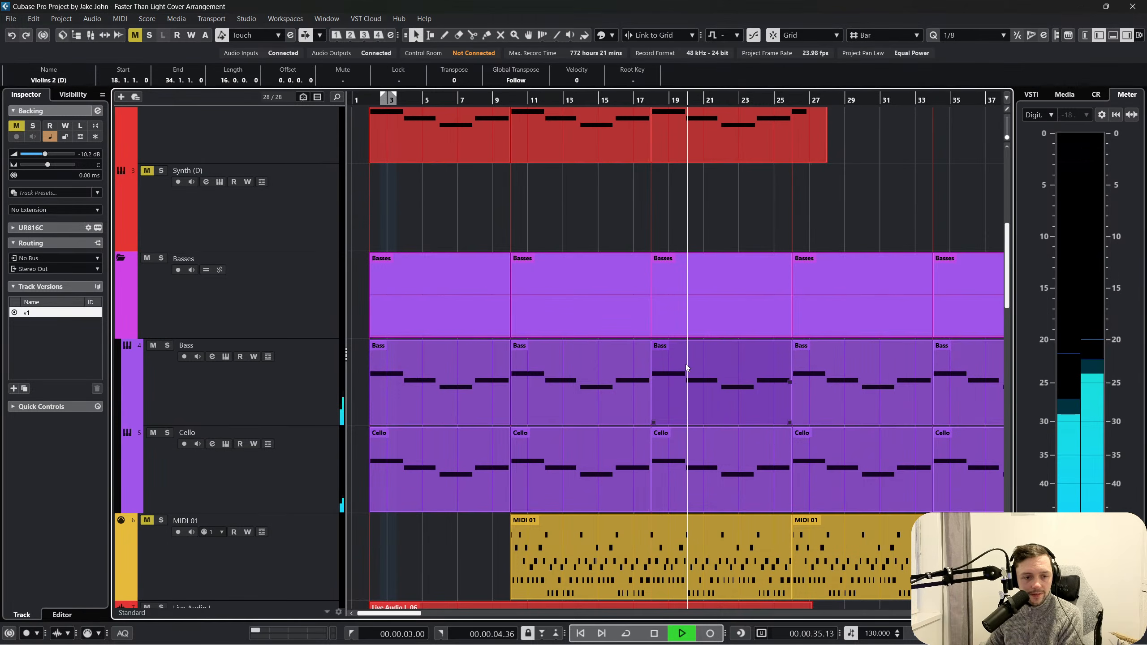
Unmute the MIDI 01 track while the arrangement keeps playing
scroll(685, 364, "down", 9)
scroll(660, 366, "up", 5)
scroll(660, 368, "left", 6)
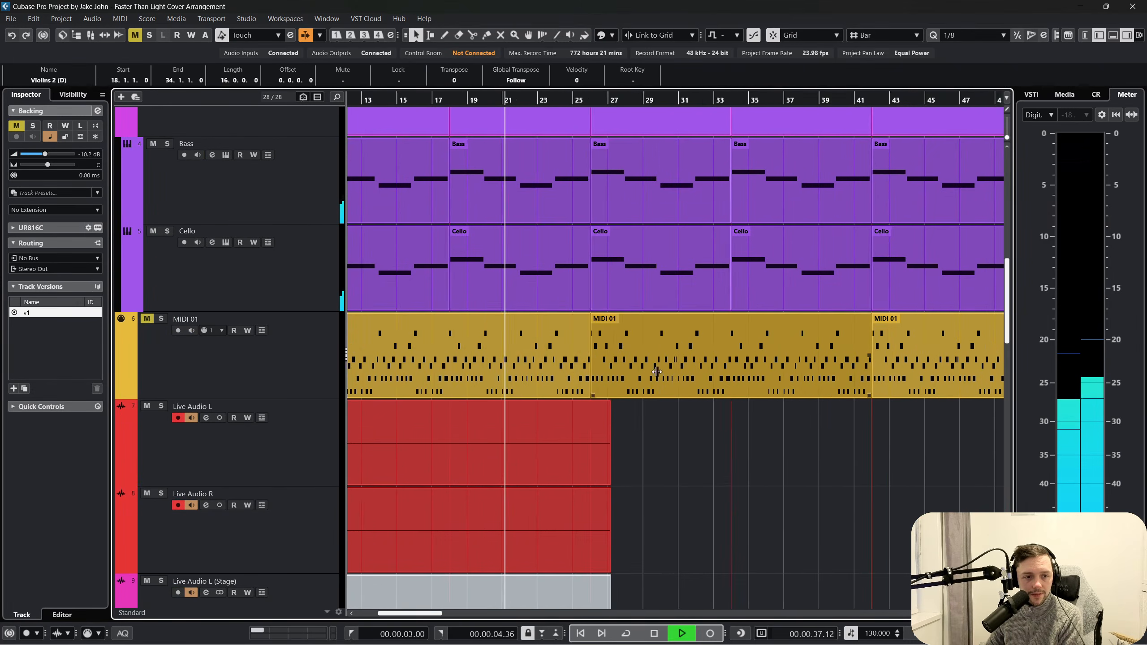
scroll(262, 334, "down", 10)
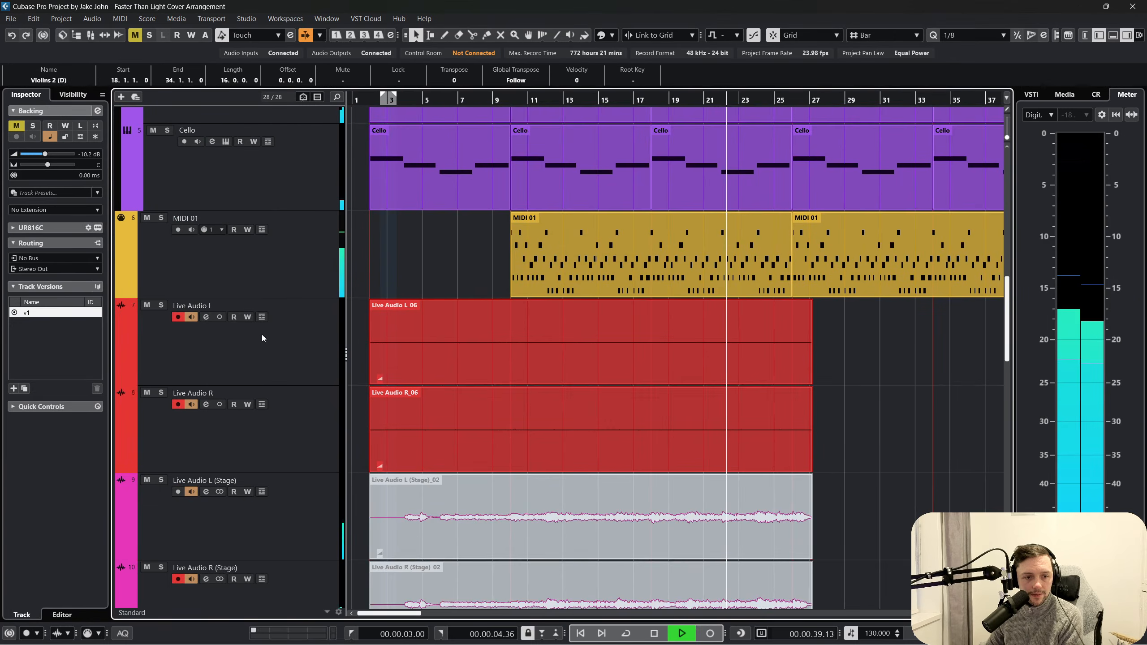
scroll(290, 355, "up", 10)
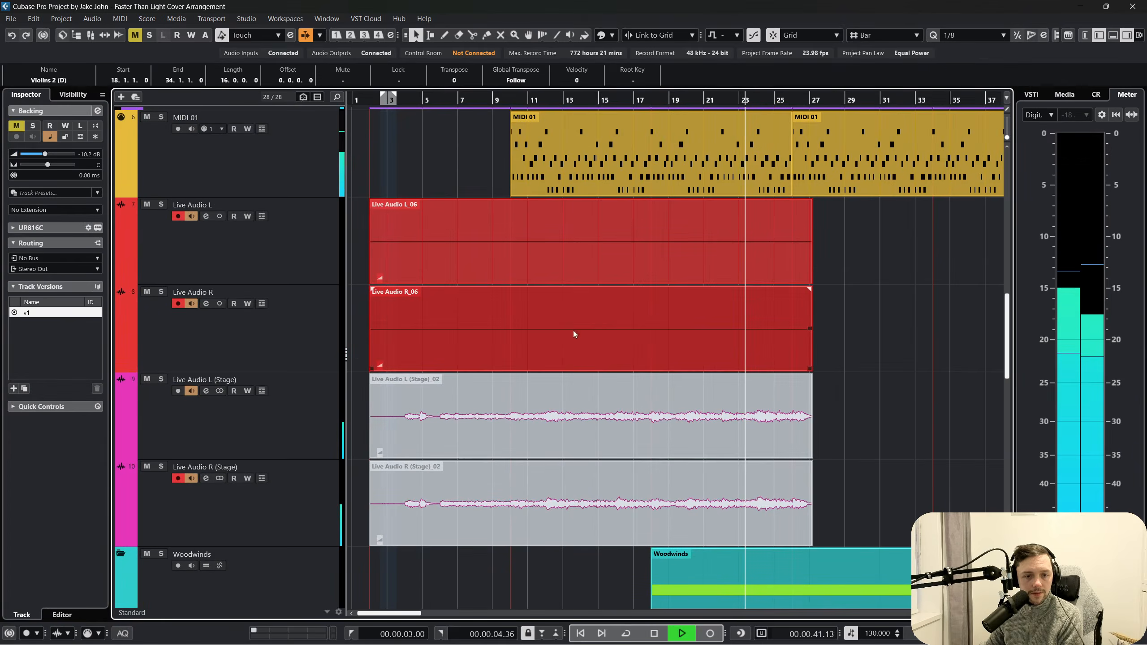
Stop playback and check the controller lanes of the first MIDI 01 part and the first Bass part, closing the lower editor when done
left_click(683, 372)
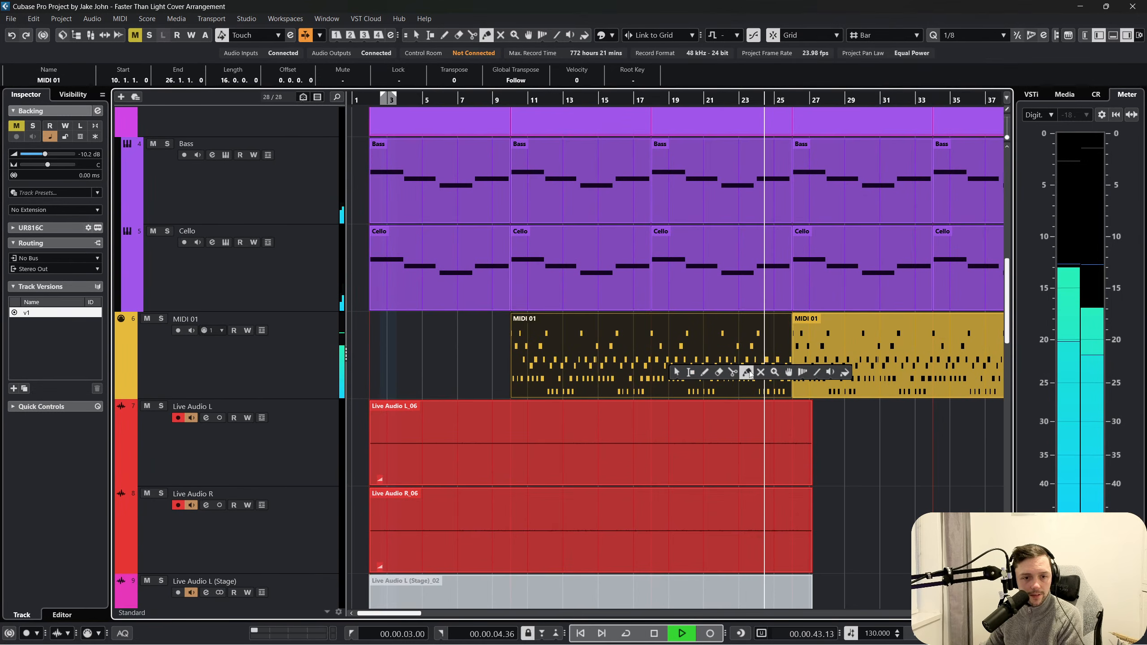
double_click(530, 345)
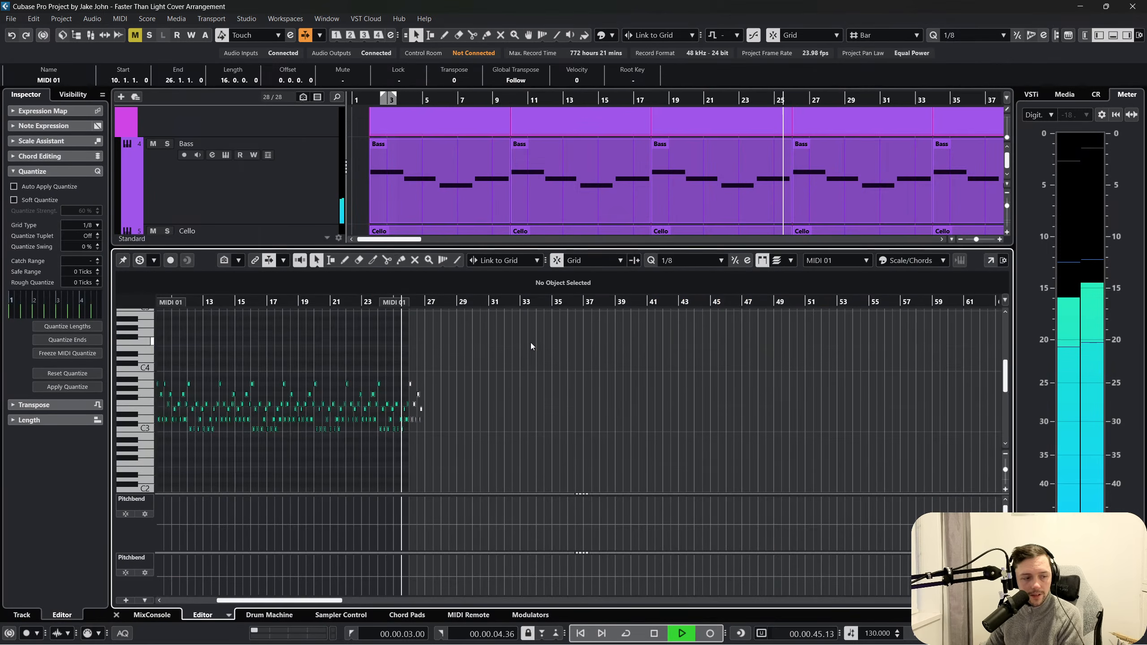
key("space")
scroll(558, 372, "left", 5)
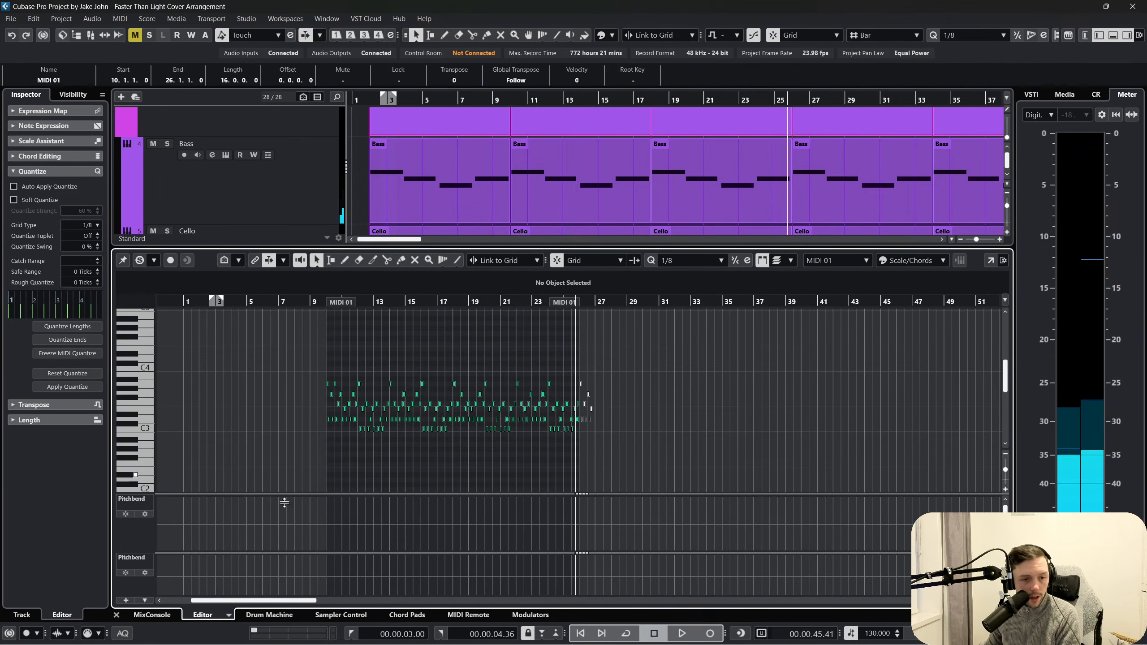
left_click(131, 499)
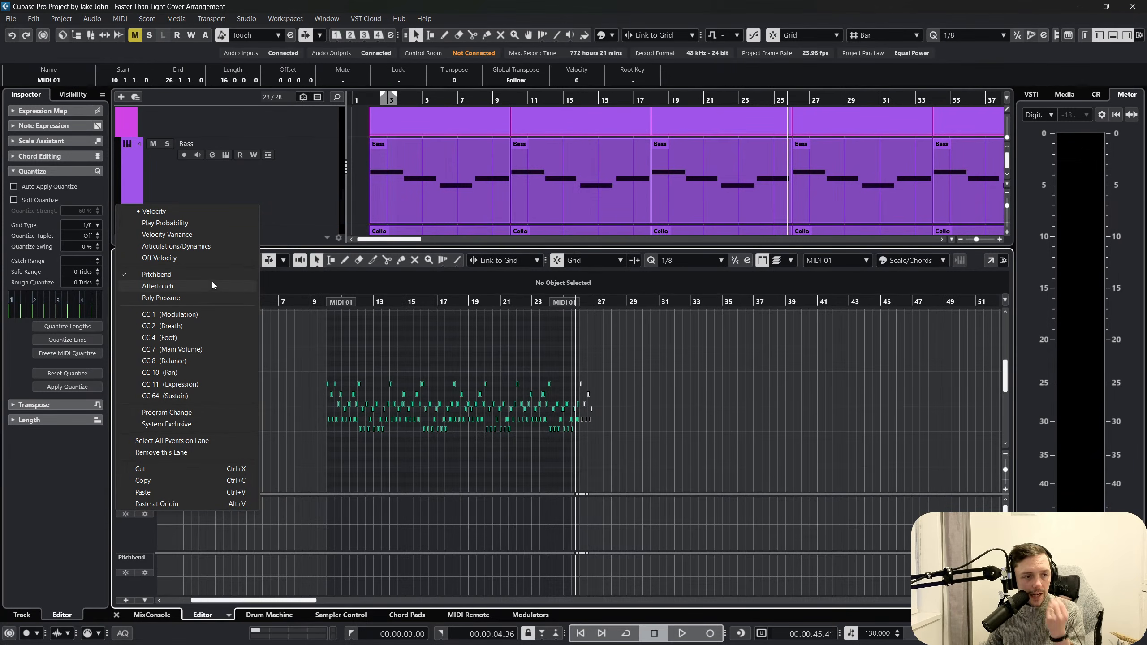
left_click(394, 452)
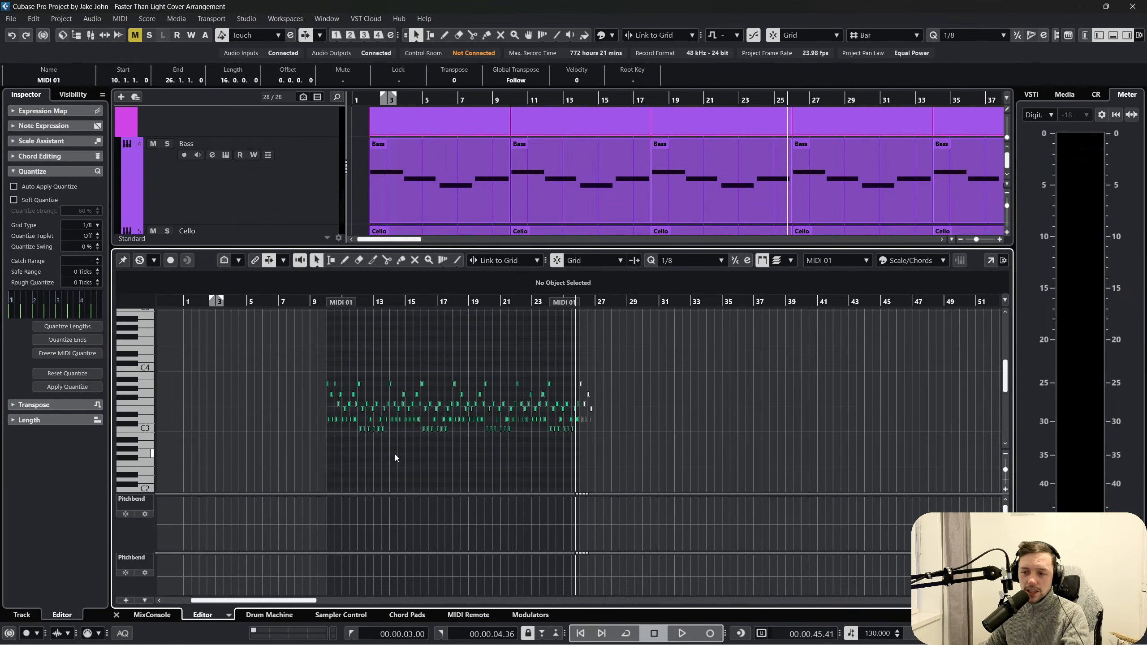
left_click(152, 500)
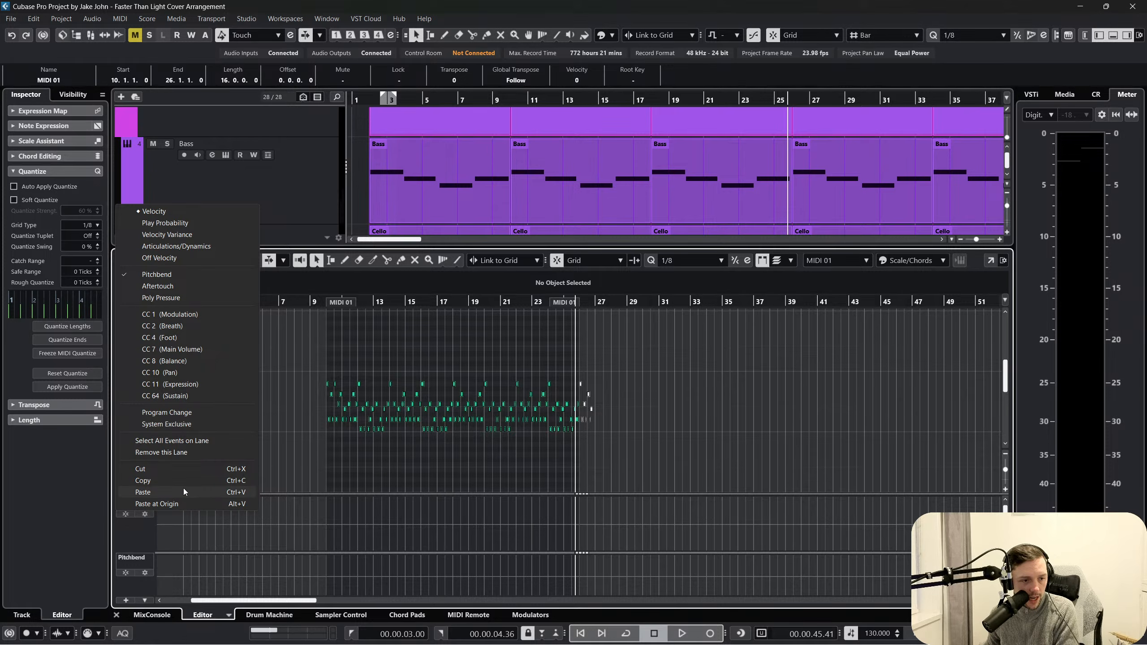
left_click(161, 532)
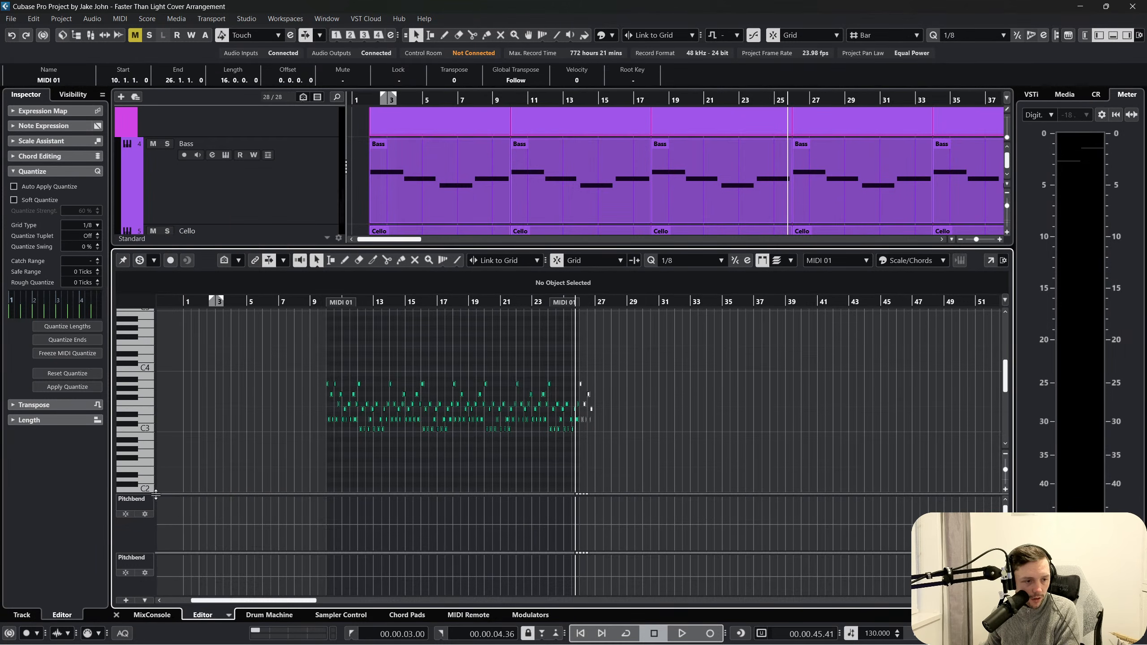
left_click(382, 178)
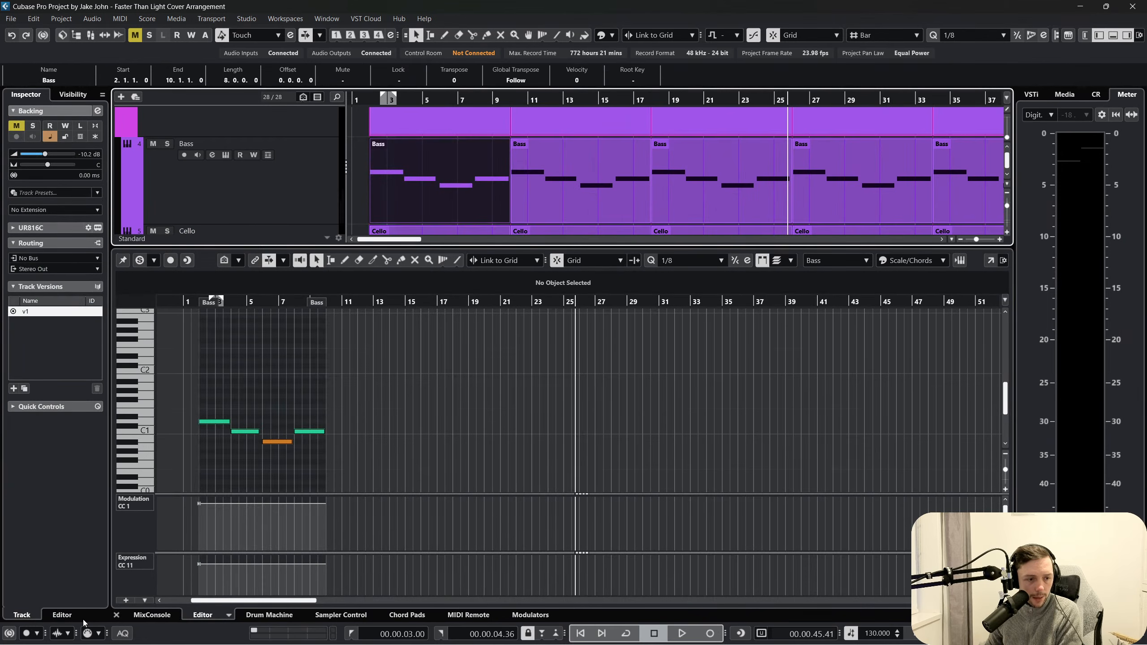
left_click(116, 615)
left_click(616, 343)
left_click(129, 20)
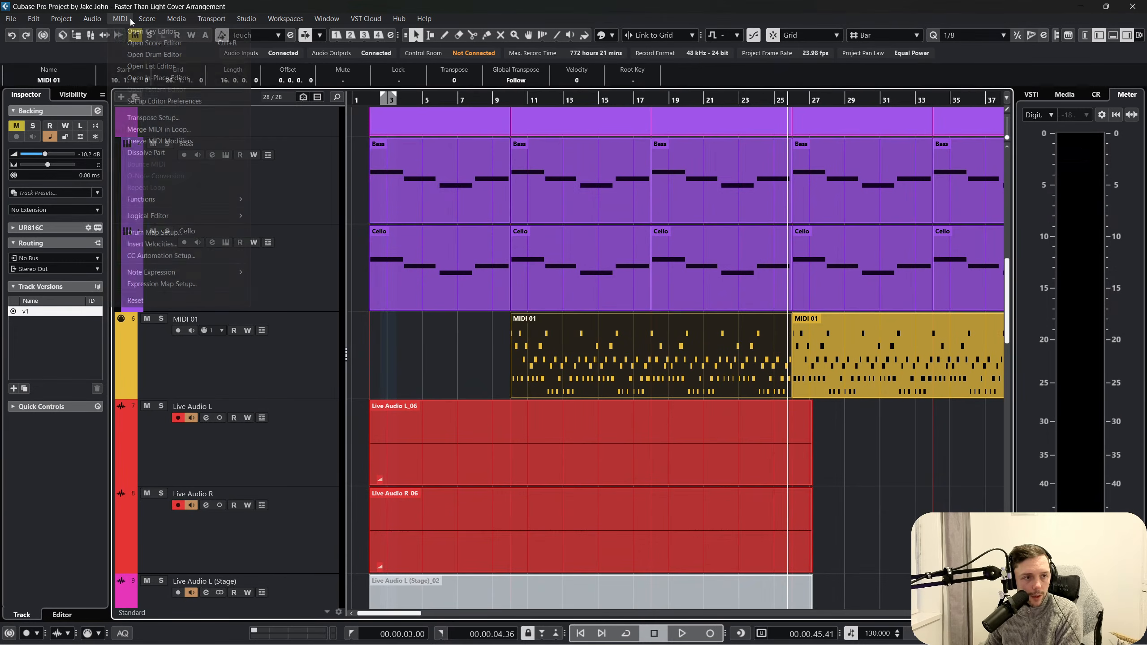
left_click(149, 31)
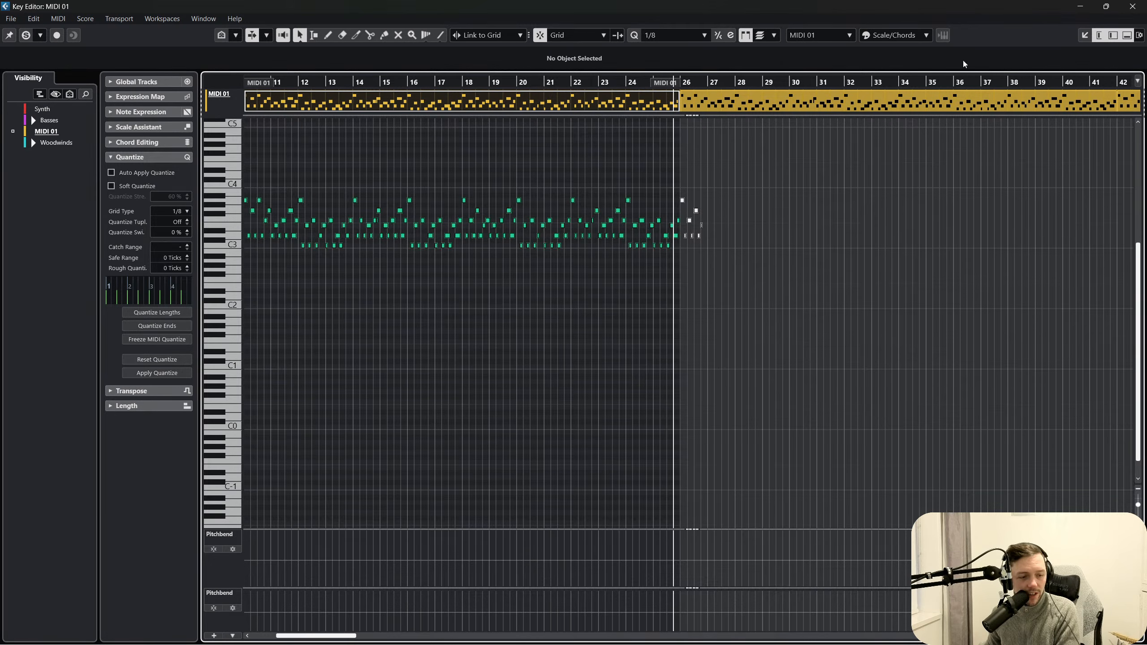
left_click(1139, 7)
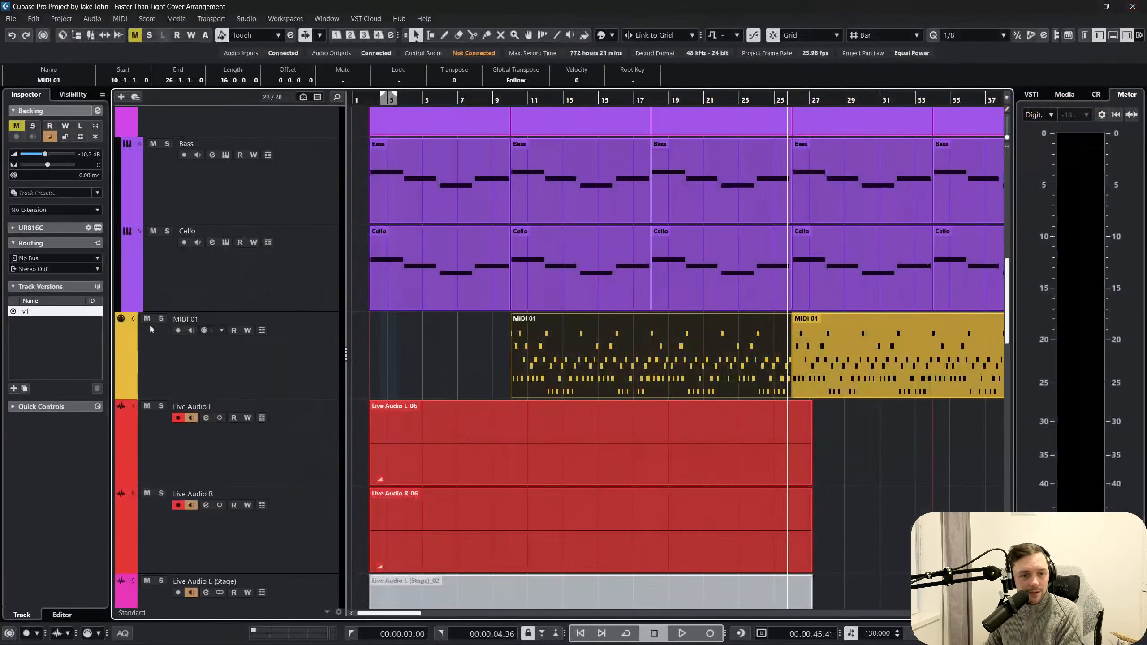
Select the MIDI 01 track, open its bar 10 part in a separate Key Editor window, and review the Pitchbend lane's controller choices
left_click(272, 367)
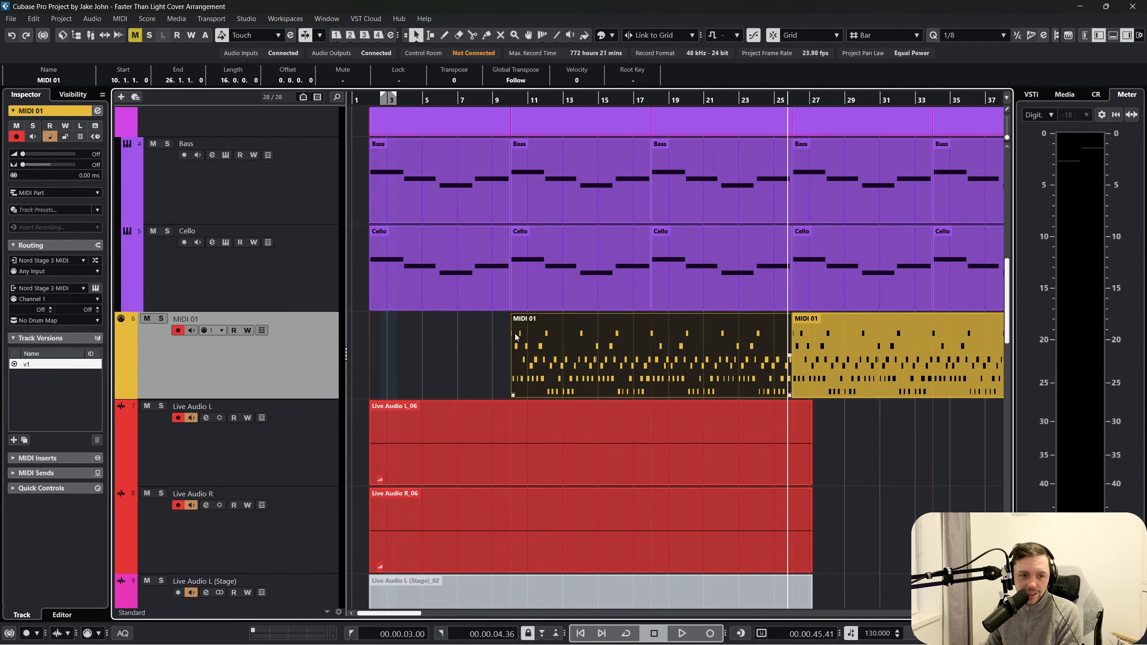
left_click(120, 18)
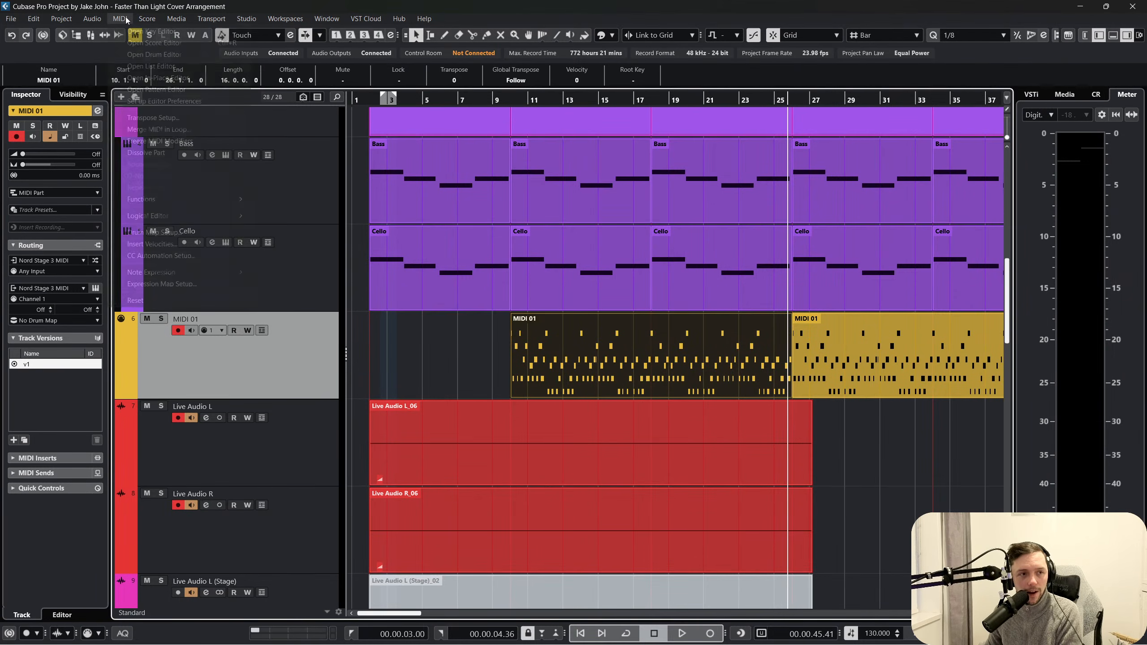
left_click(150, 33)
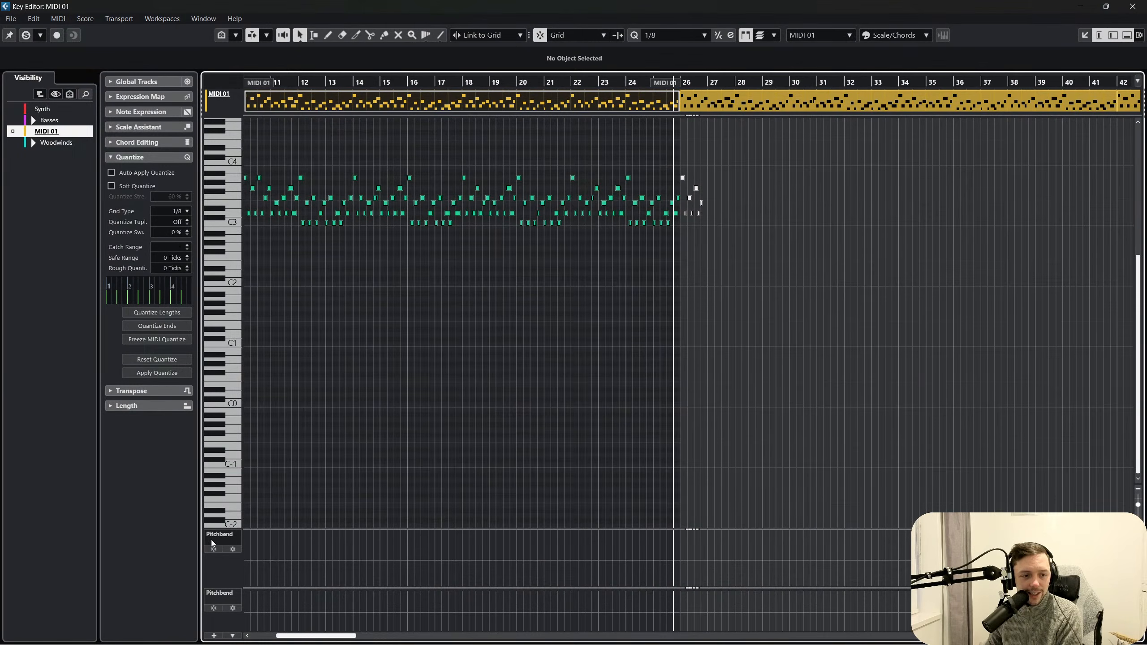
left_click(225, 535)
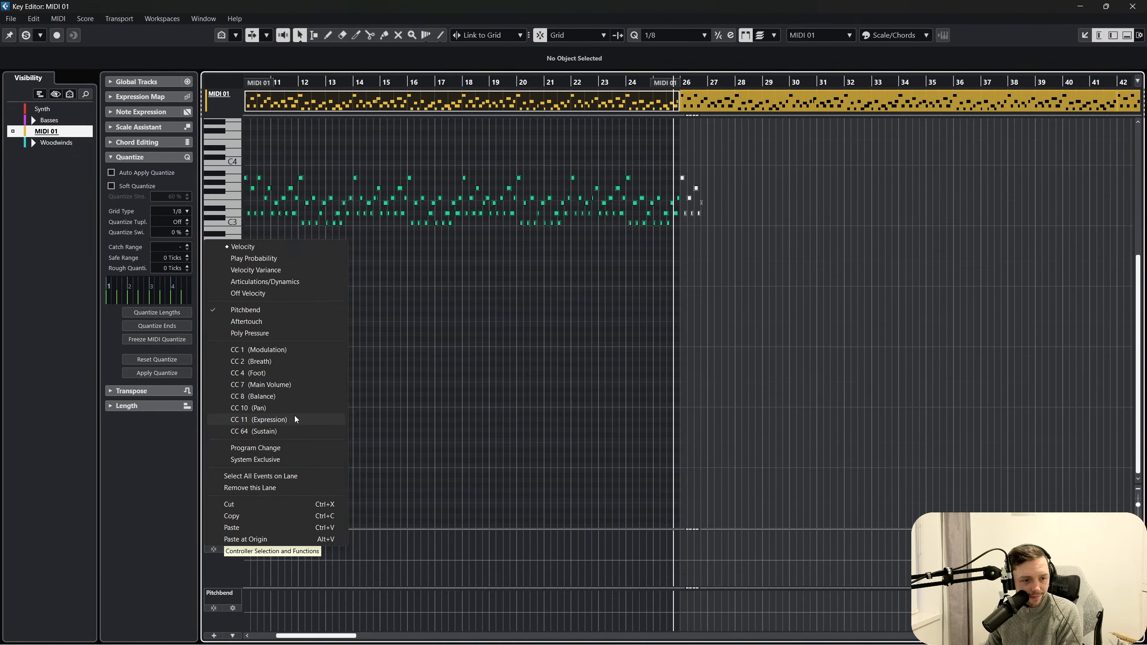
left_click(479, 384)
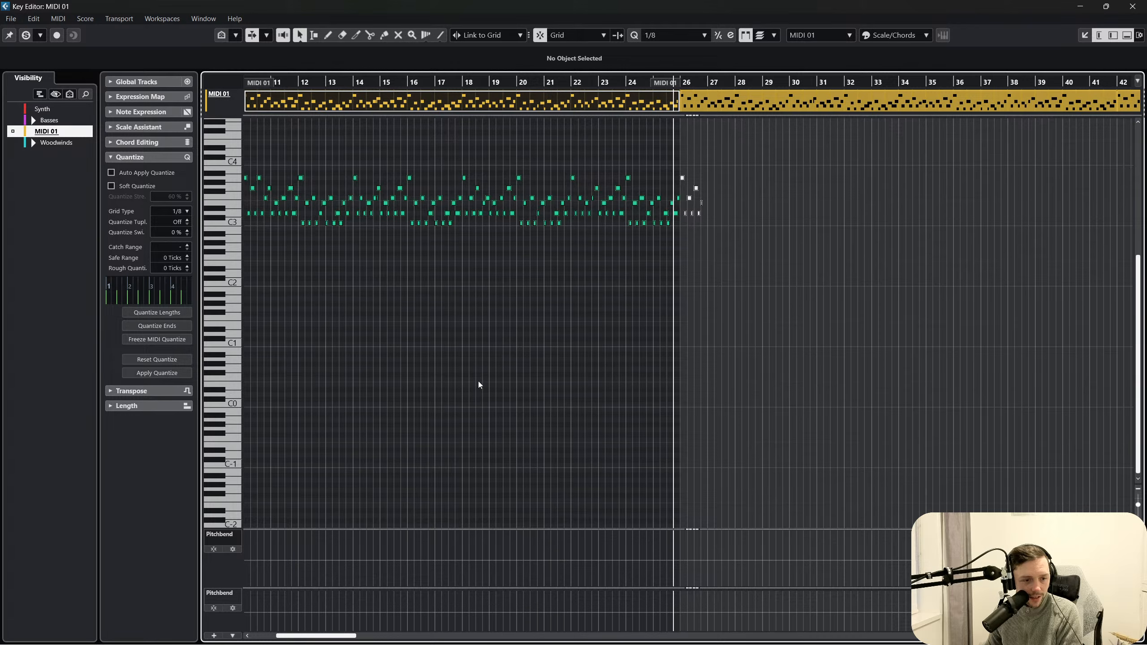
right_click(224, 538)
left_click(476, 434)
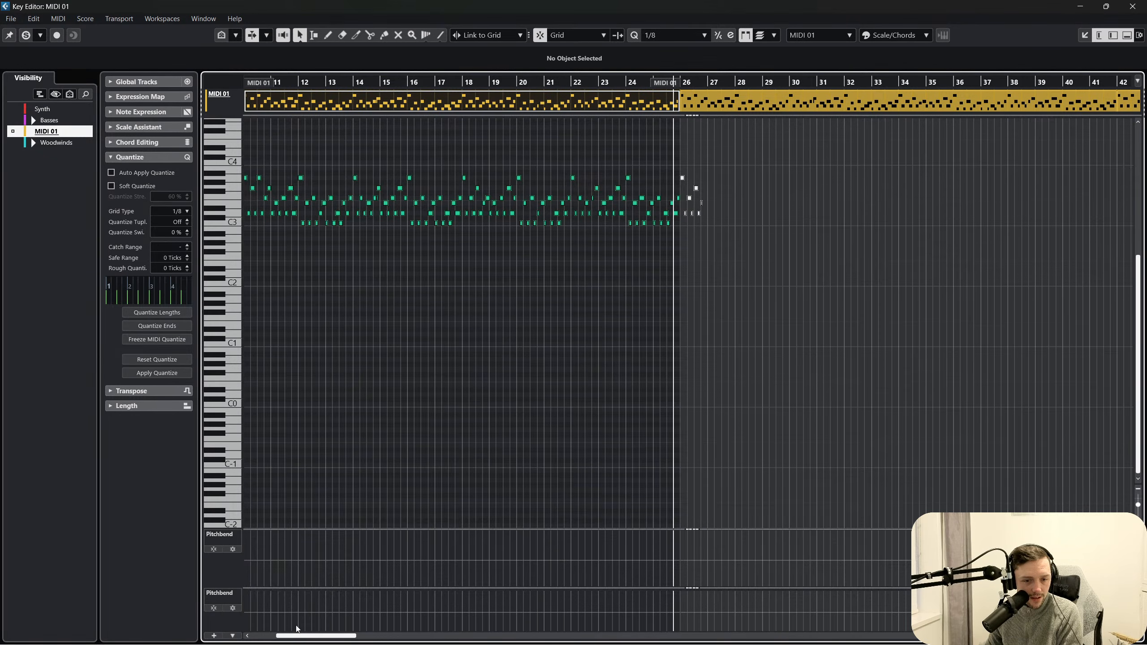
Show only the used controllers in the MIDI 01 part and review the Velocity lane's controller choices
left_click(232, 635)
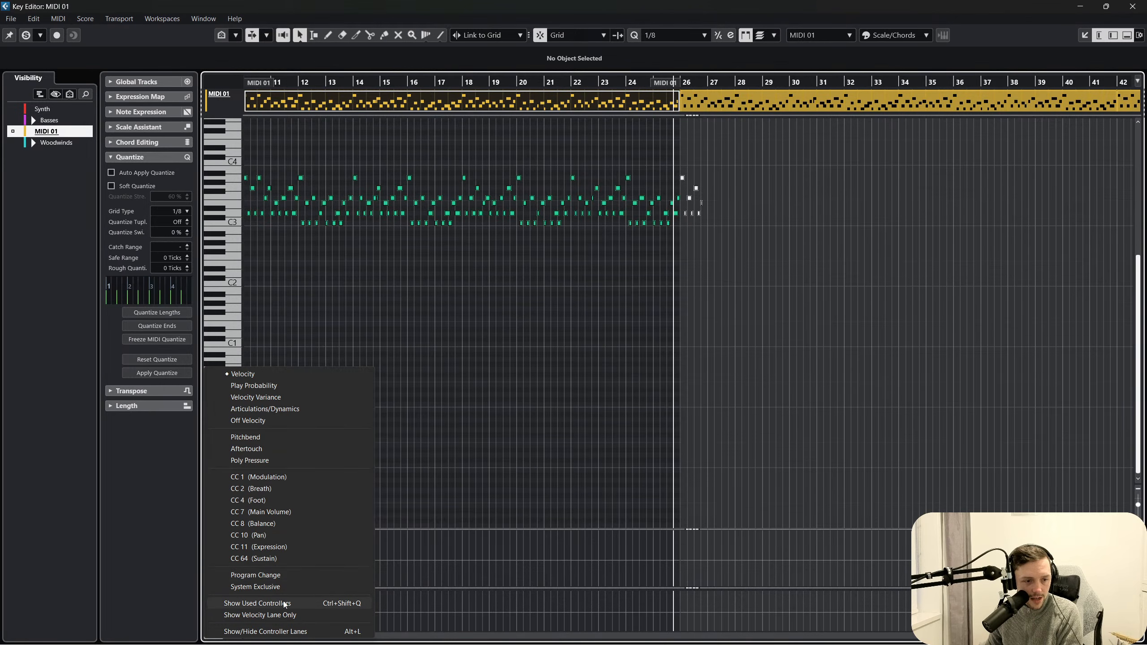
left_click(262, 604)
left_click(228, 594)
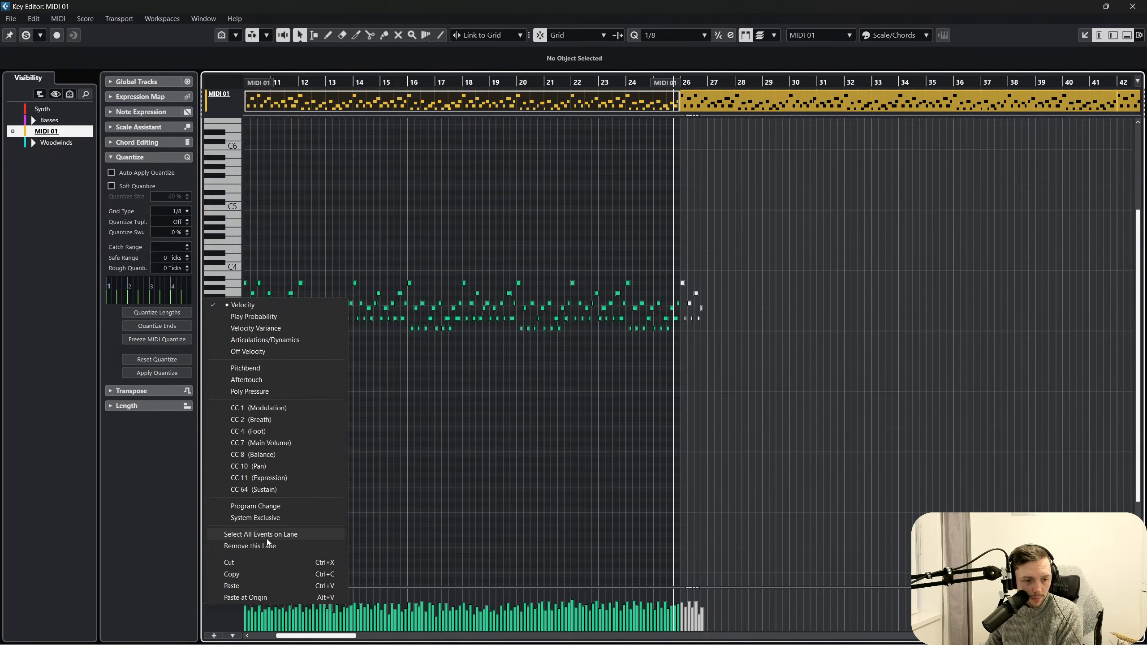
left_click(468, 422)
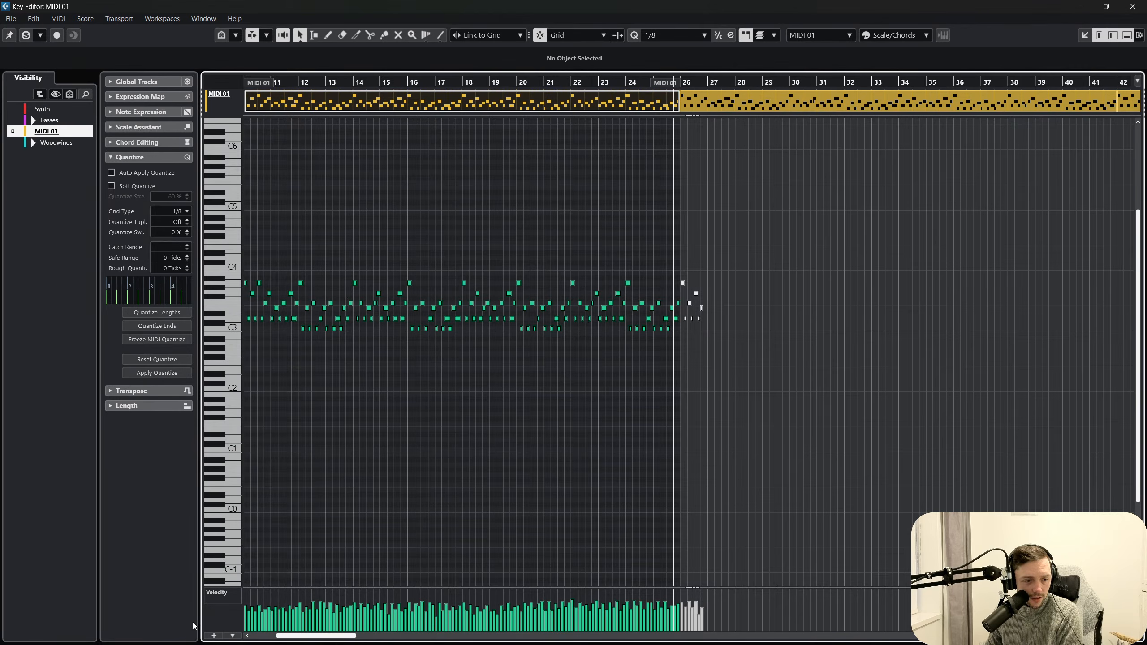
Add a second controller lane below Velocity and set it to System Exclusive
left_click(232, 637)
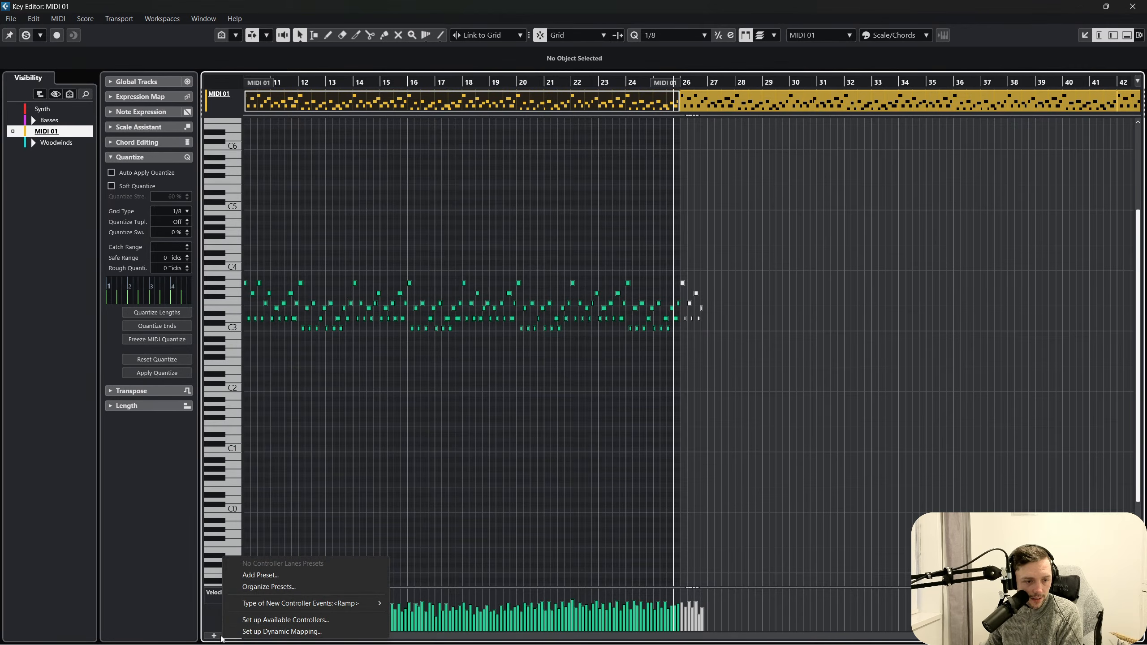
left_click(220, 638)
left_click(298, 574)
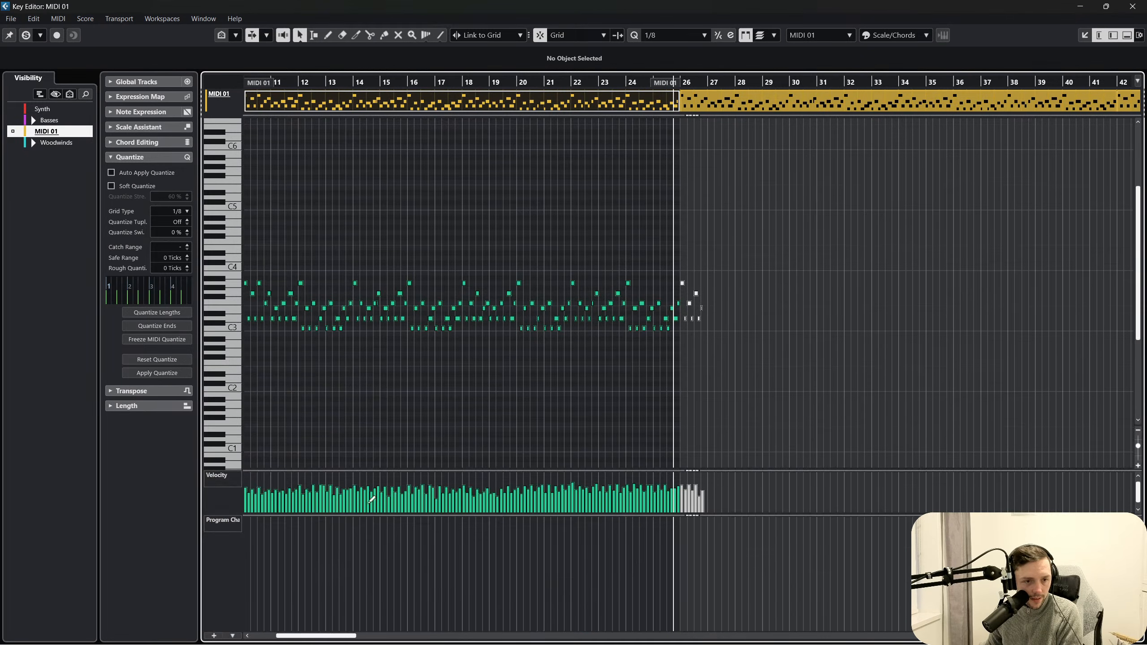
left_click(248, 522)
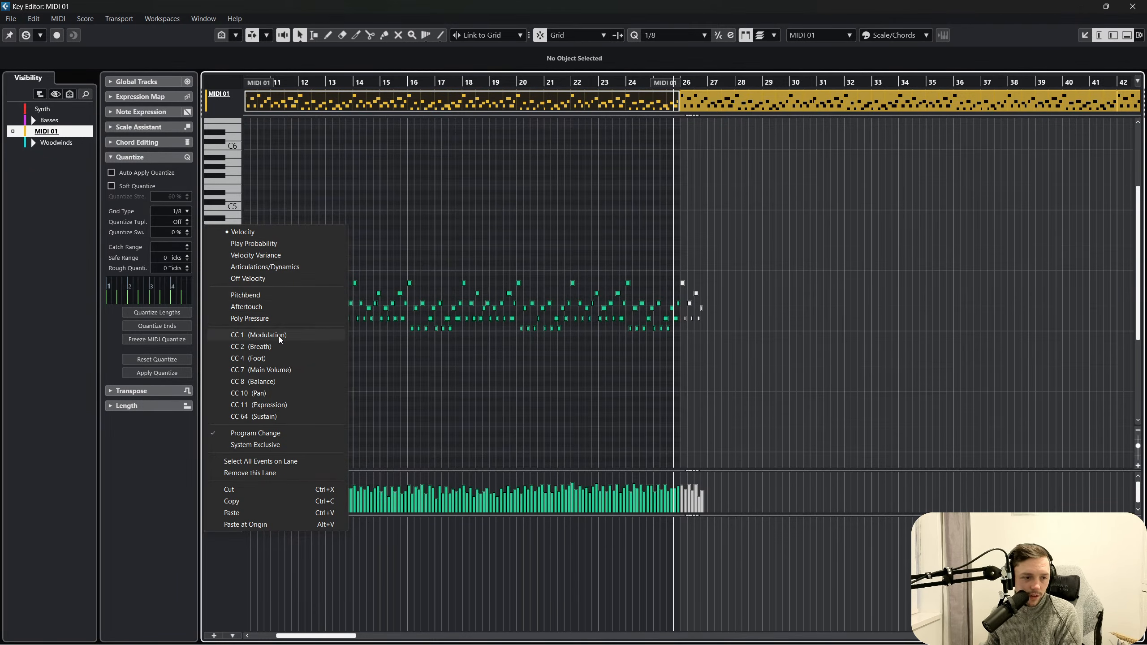
left_click(281, 447)
Review the controller choices for the System Exclusive lane of the MIDI 01 part
left_click(250, 497)
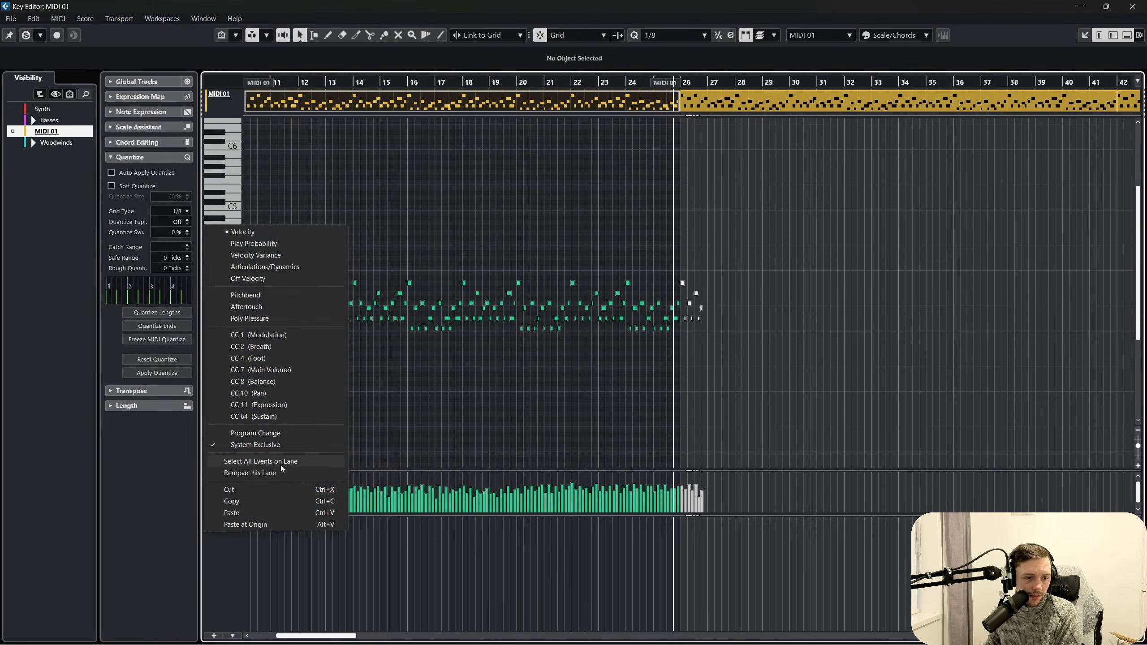
left_click(281, 465)
left_click(237, 513)
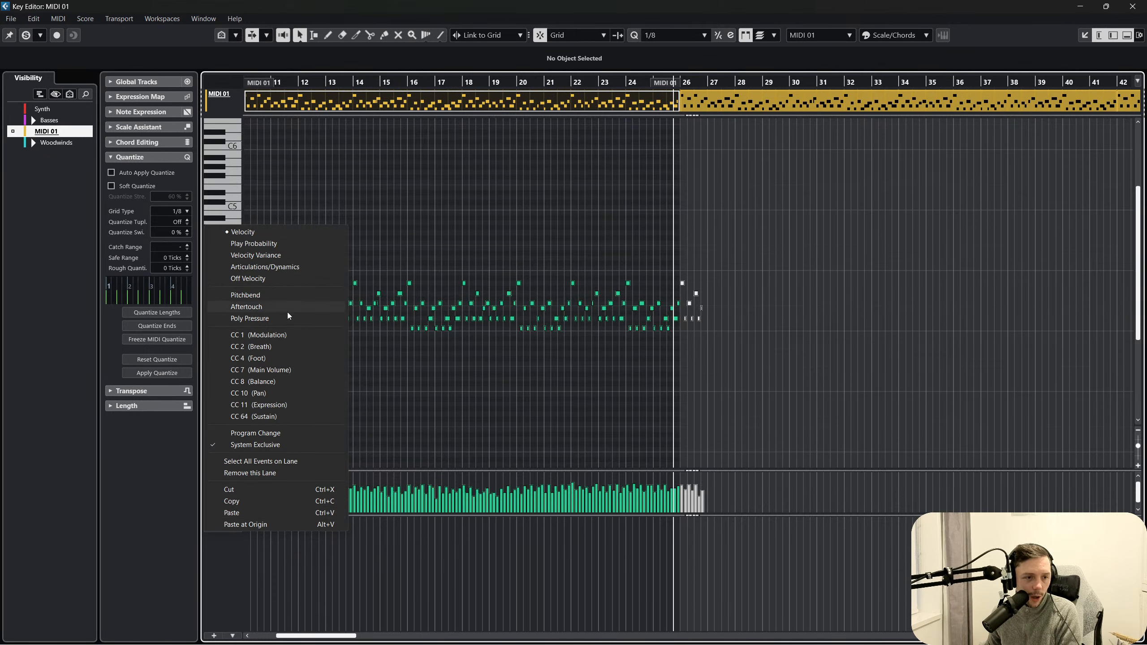
left_click(592, 420)
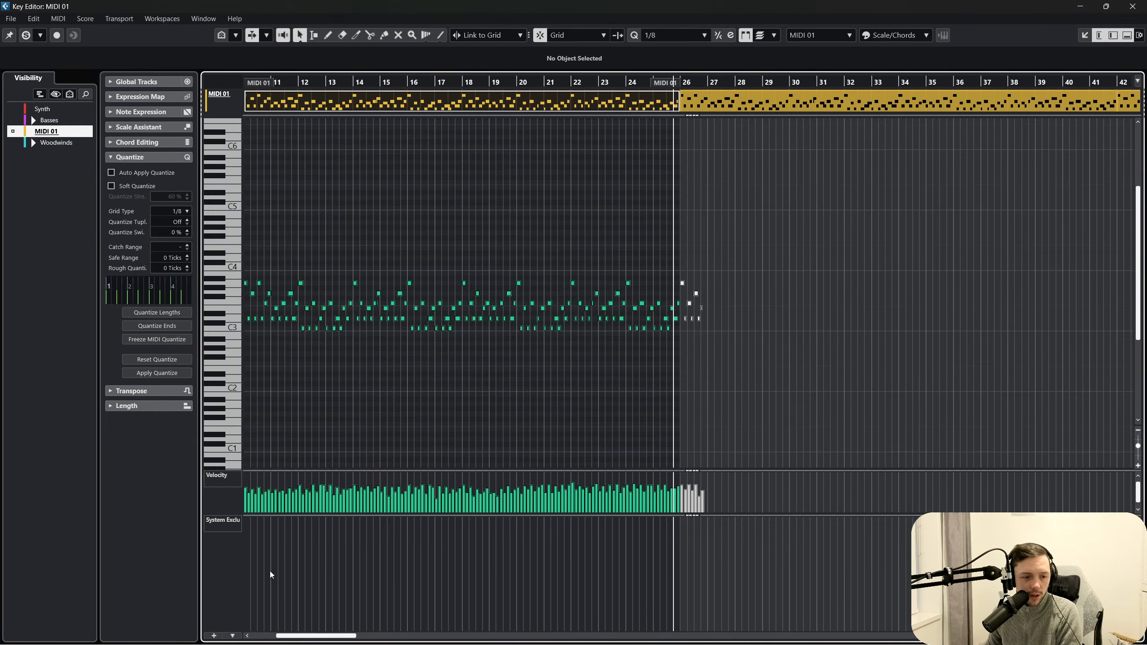
Create another controller lane beneath the System Exclusive lane in the MIDI 01 part
left_click(225, 525)
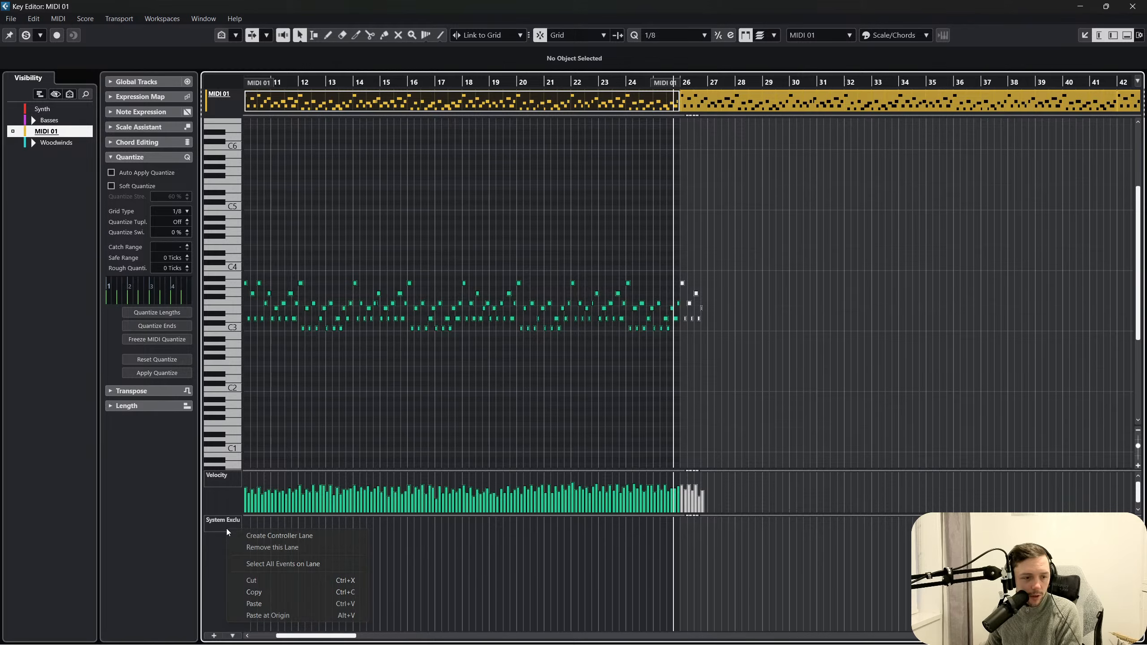
left_click(311, 527)
left_click(231, 432)
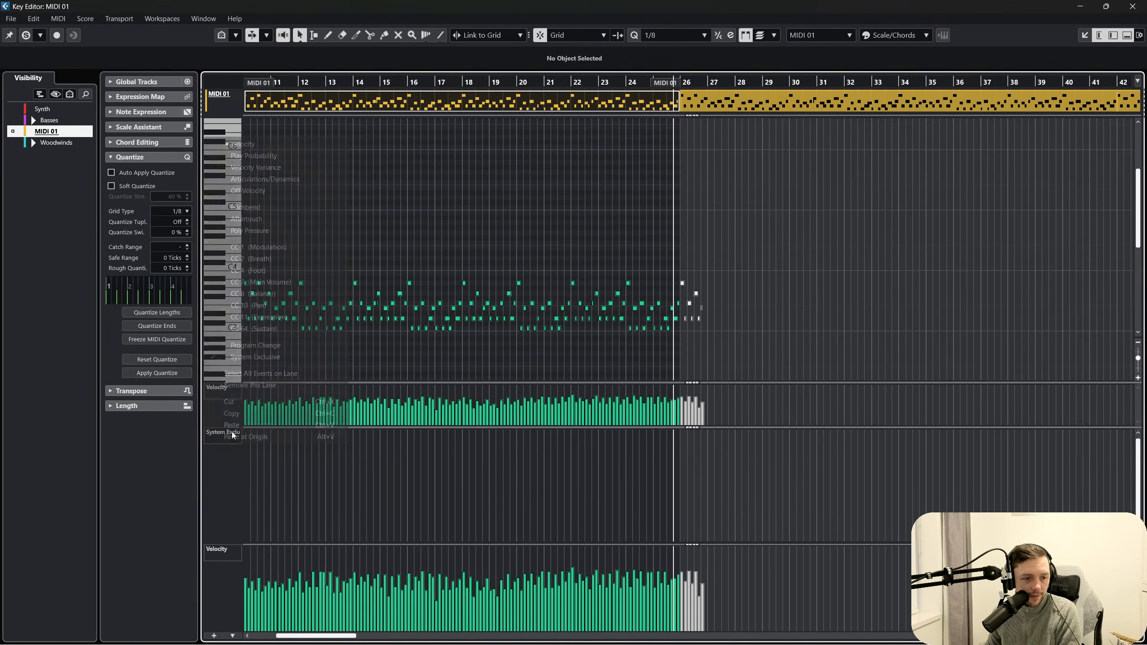
left_click(453, 205)
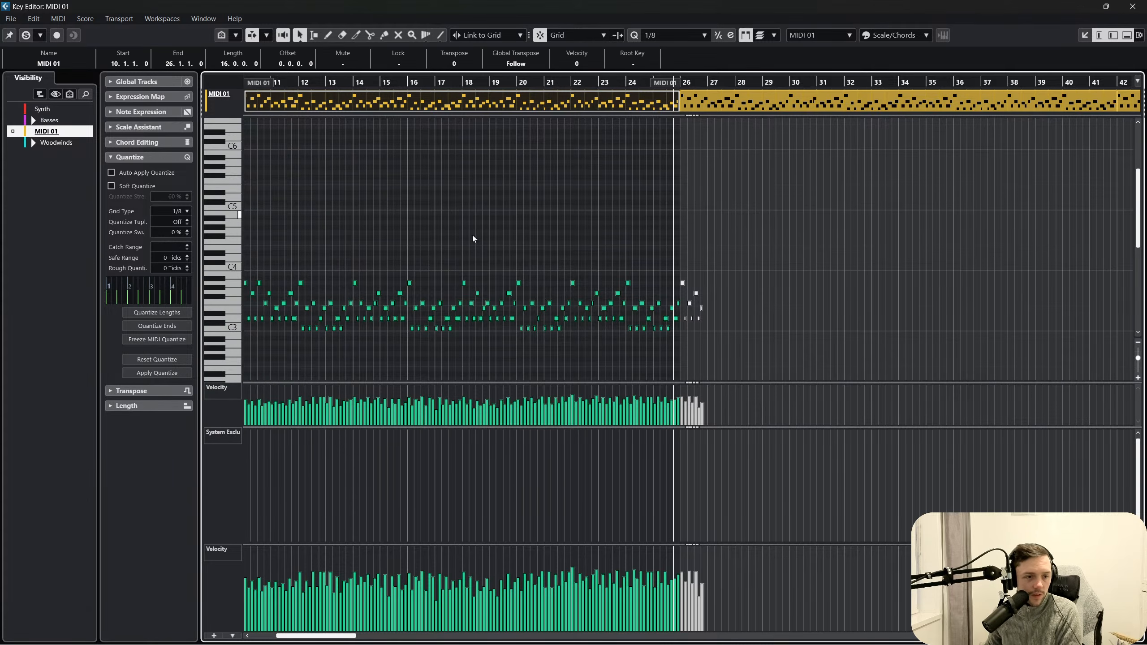
Return to the project and record a one-bar pass on the MIDI 01 track from bar 9
left_click(429, 357)
left_click(1131, 5)
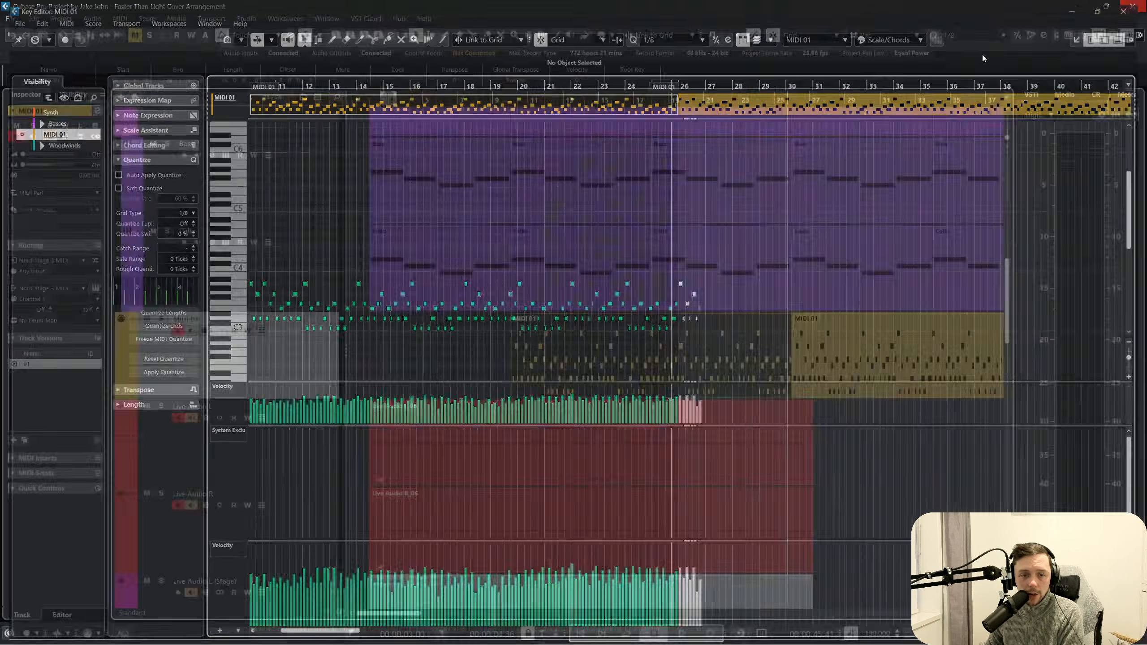
left_click(485, 107)
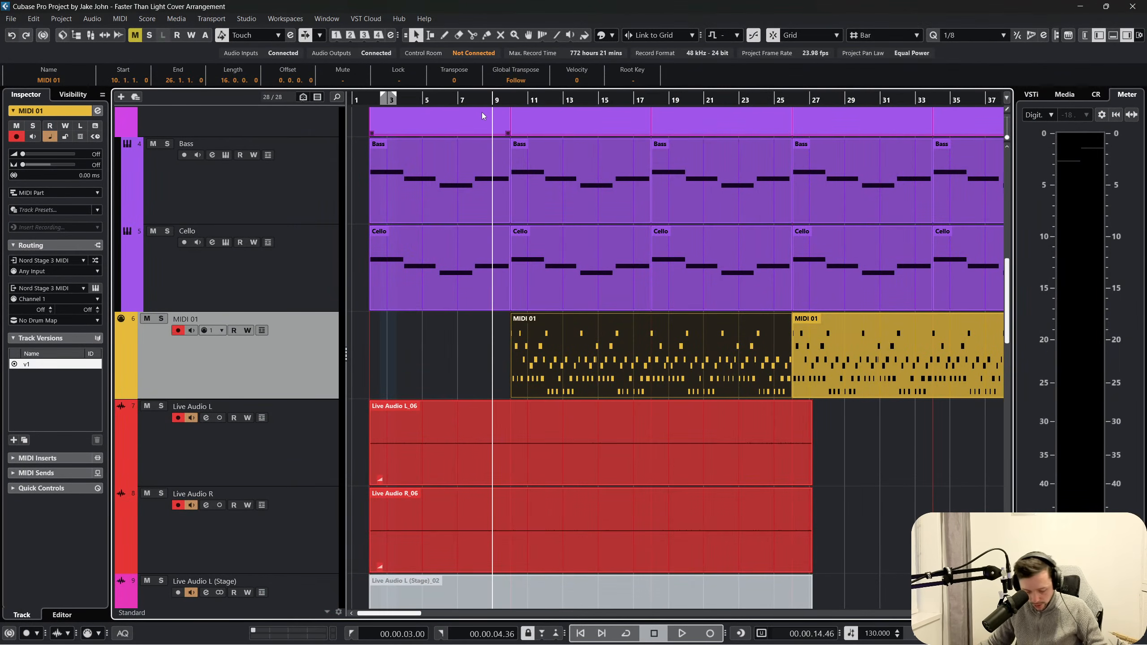
left_click(711, 633)
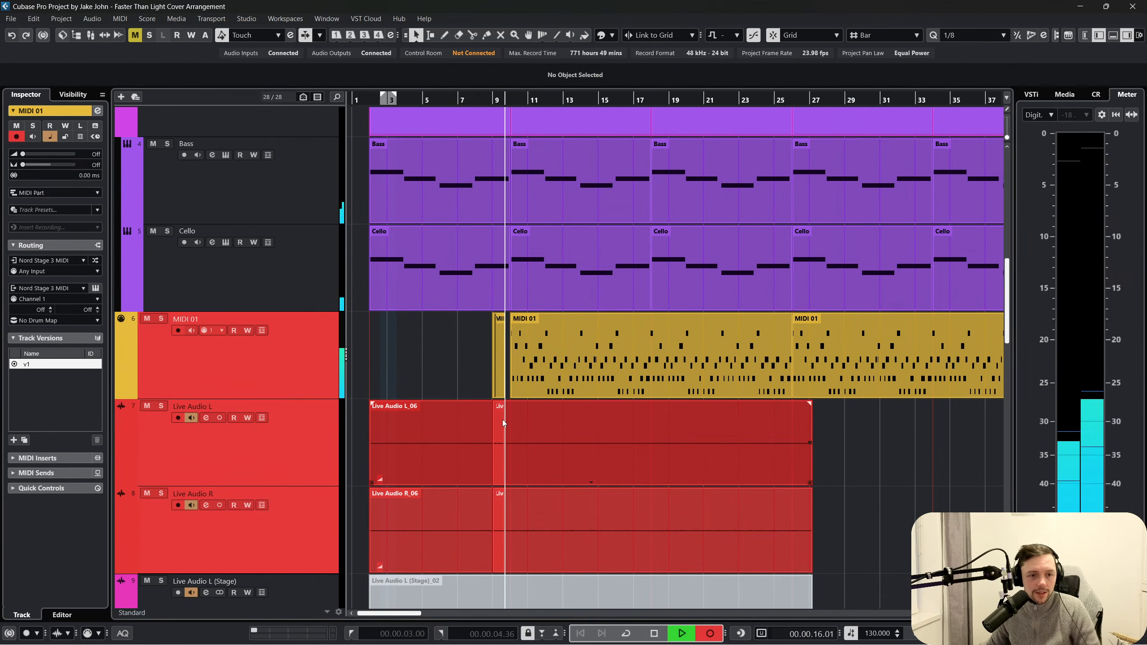
key("space")
Open the newly recorded part at bar 9 and check which controllers its Velocity lane offers
double_click(495, 363)
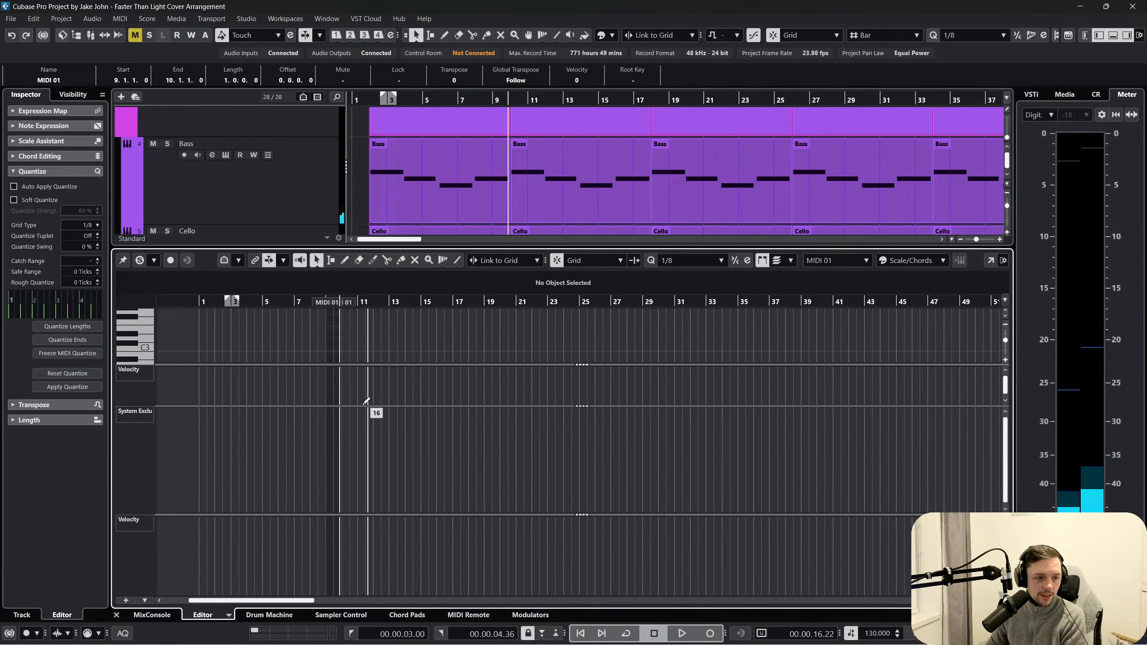
scroll(366, 401, "left", 2)
left_click(147, 375)
left_click(147, 375)
left_click(136, 375)
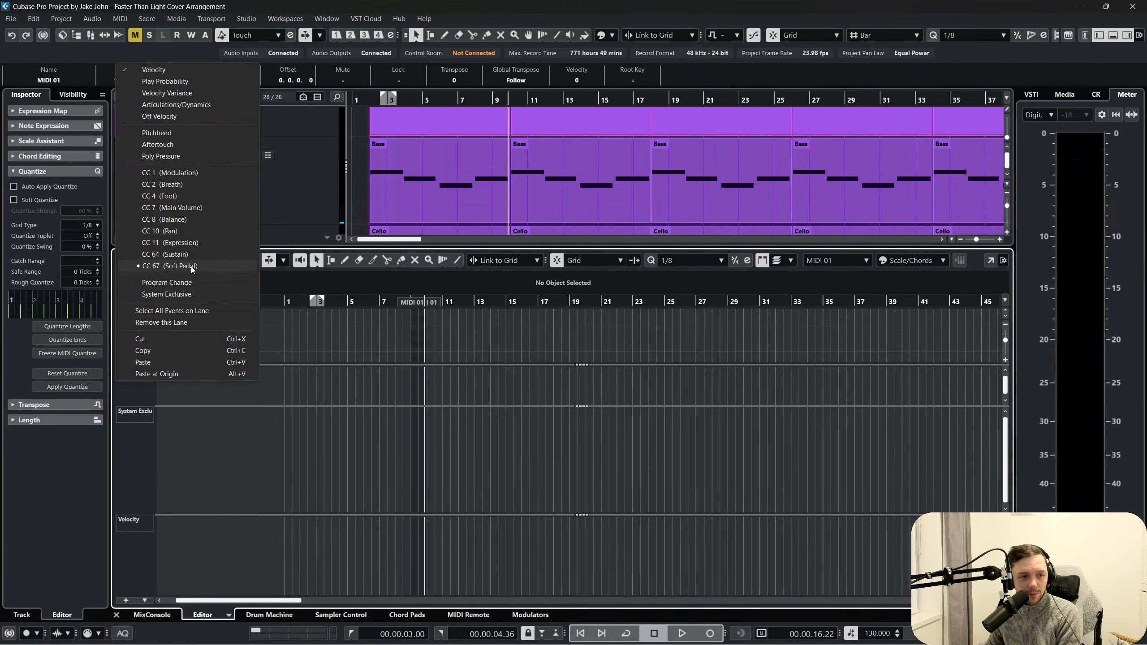
left_click(434, 330)
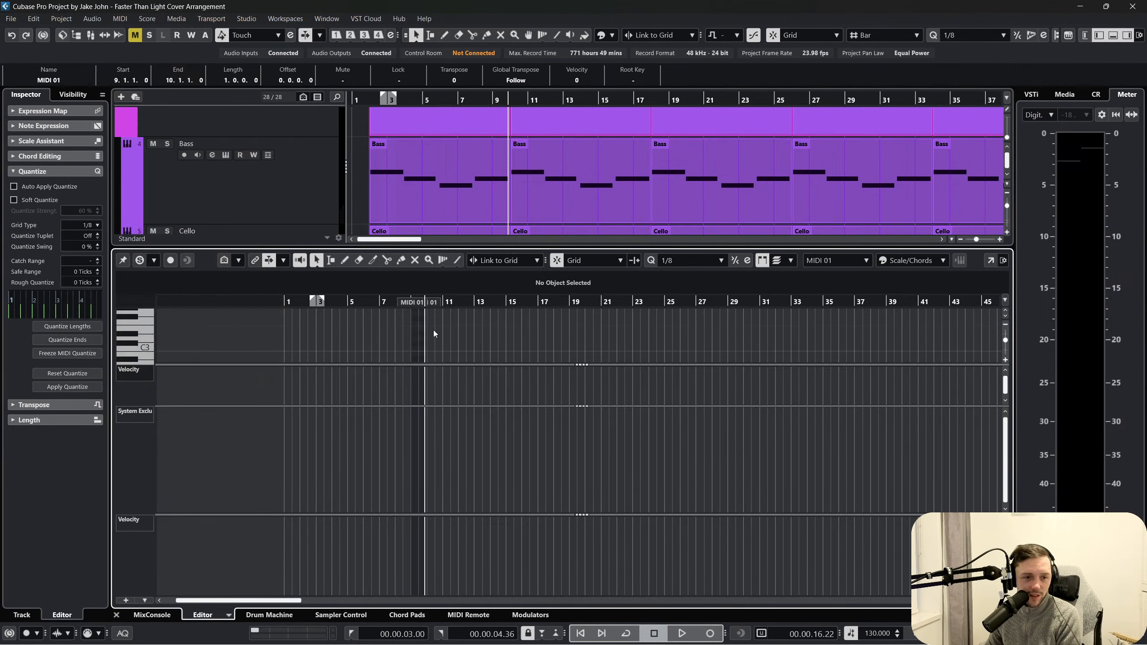
left_click_drag(447, 304, 406, 313)
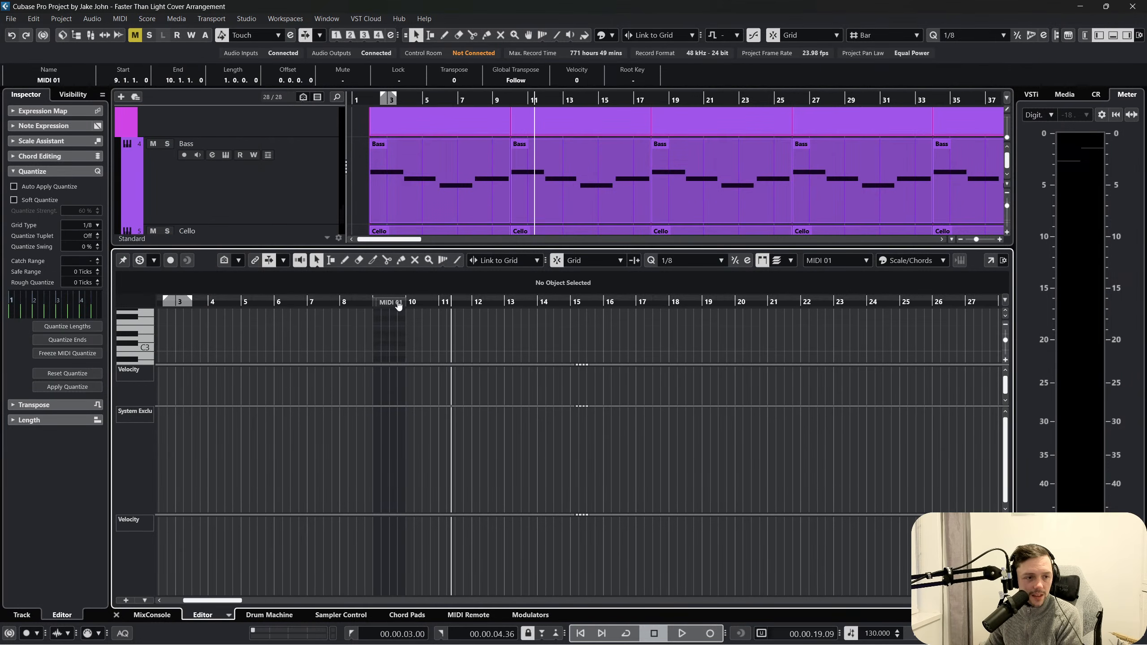
scroll(345, 344, "down", 2)
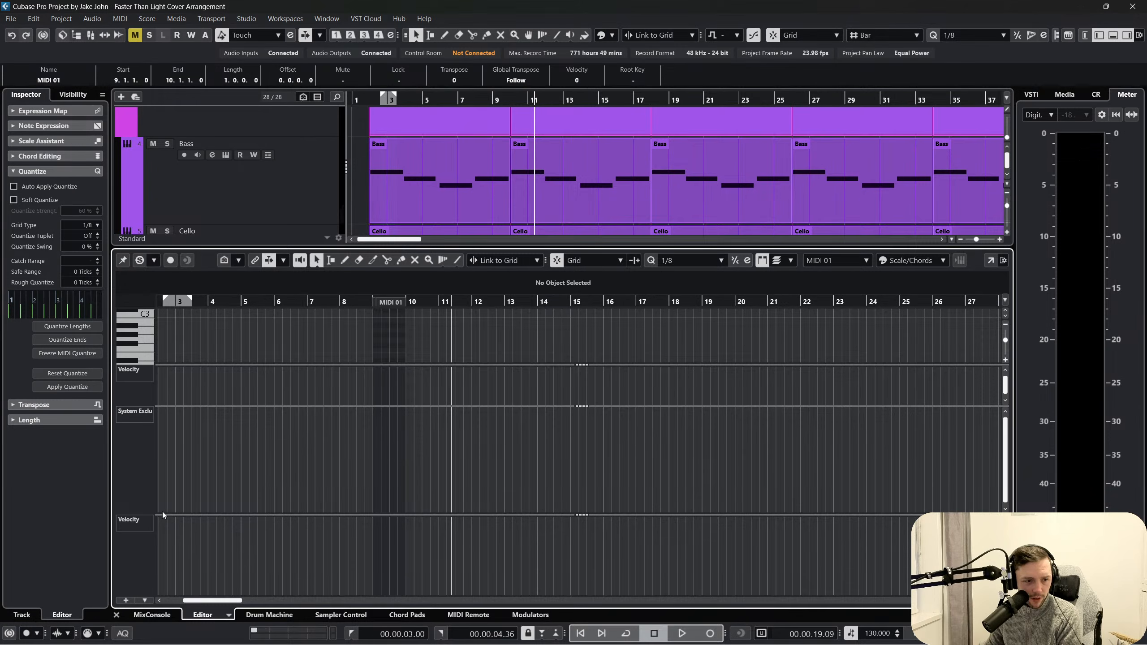
Remove the extra Velocity lane and the System Exclusive lane from the recorded MIDI 01 part
right_click(142, 518)
left_click(197, 536)
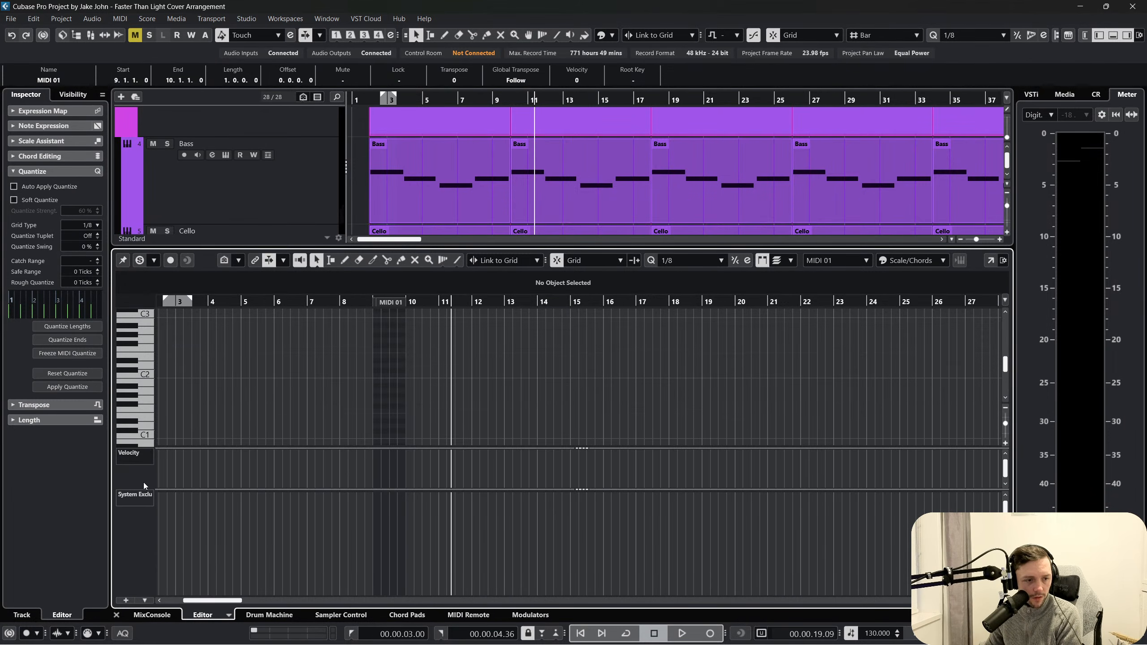
right_click(142, 500)
left_click(195, 522)
Switch the remaining Velocity lane to CC 67 (Soft Pedal) and enlarge it to fill most of the editor
left_click(145, 563)
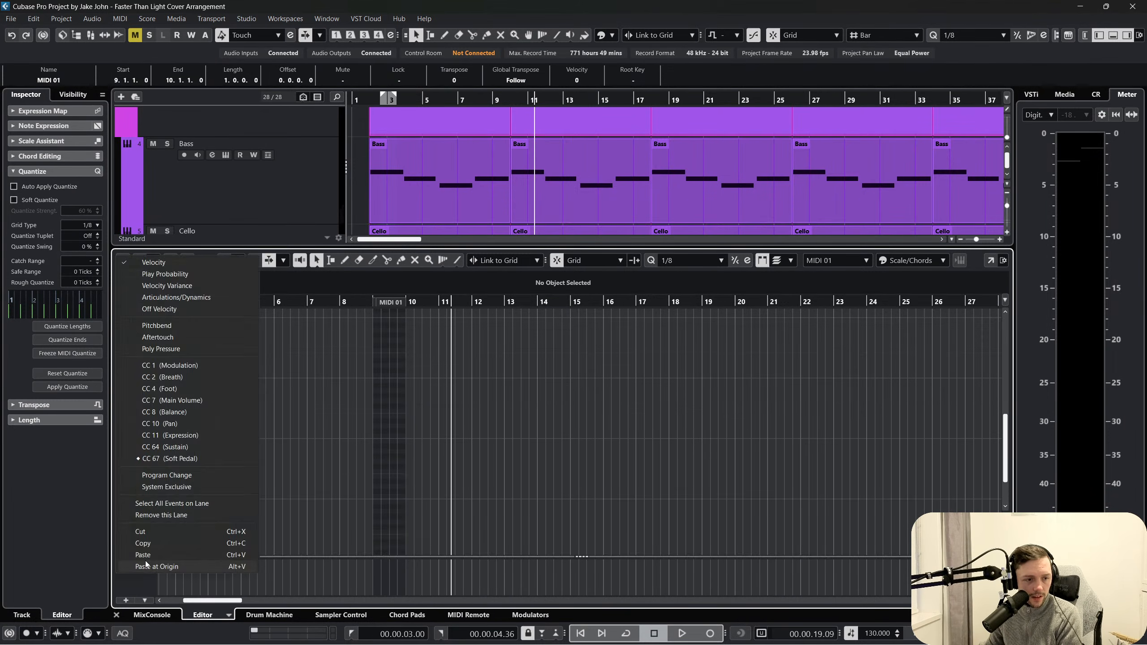
left_click(144, 563)
left_click(132, 561)
left_click(140, 568)
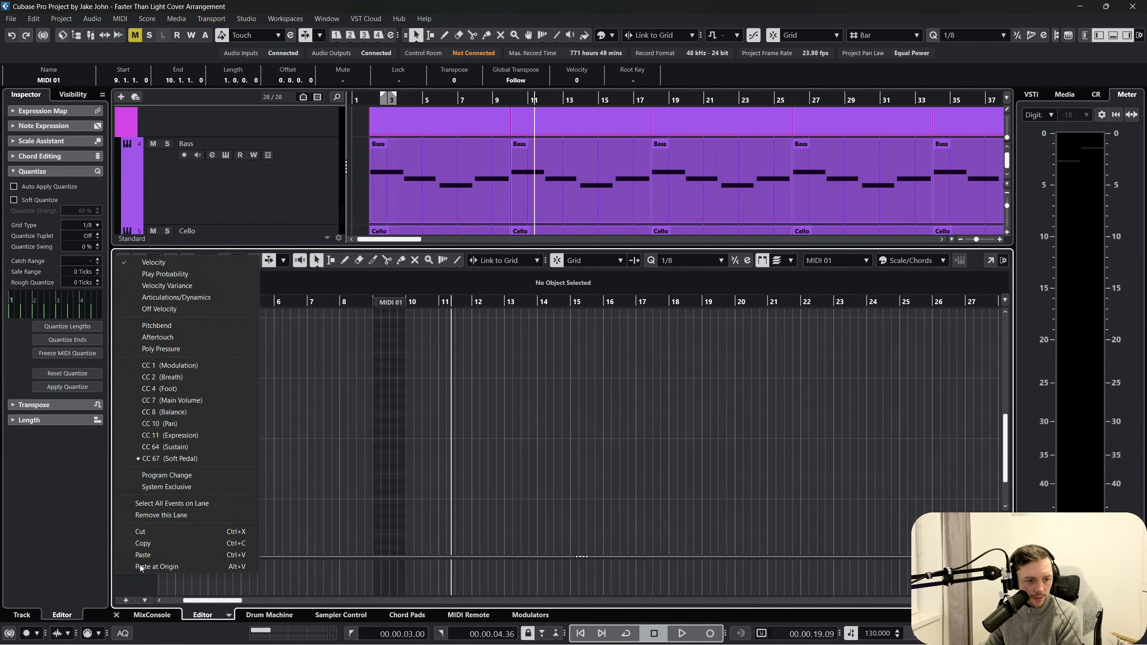
left_click(209, 459)
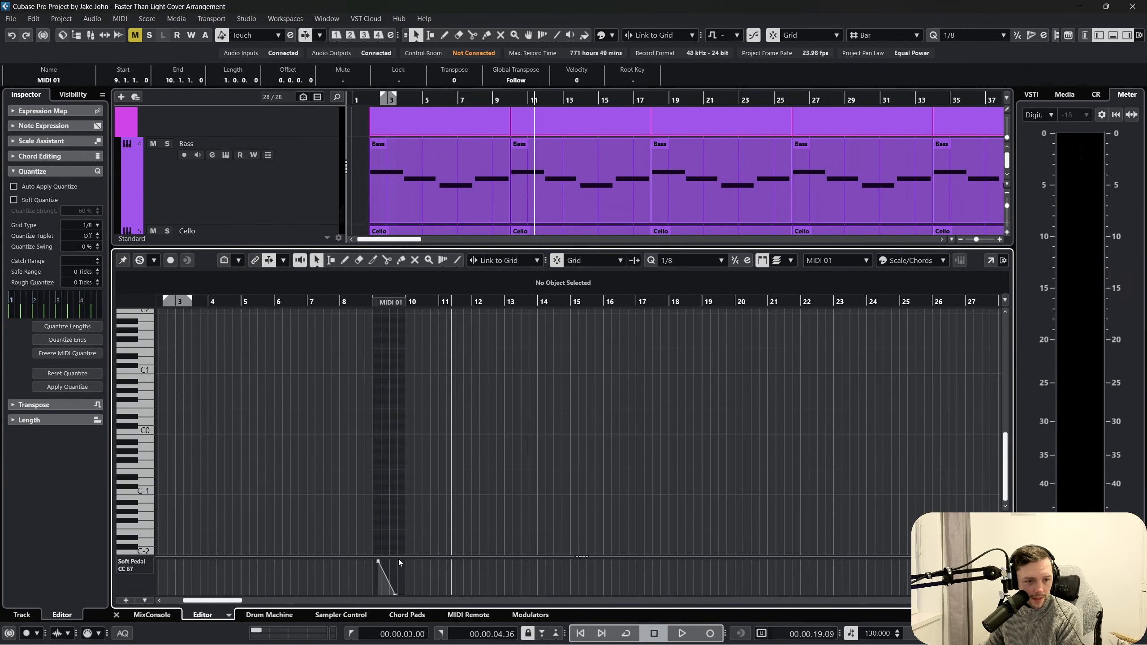
left_click_drag(581, 558, 559, 328)
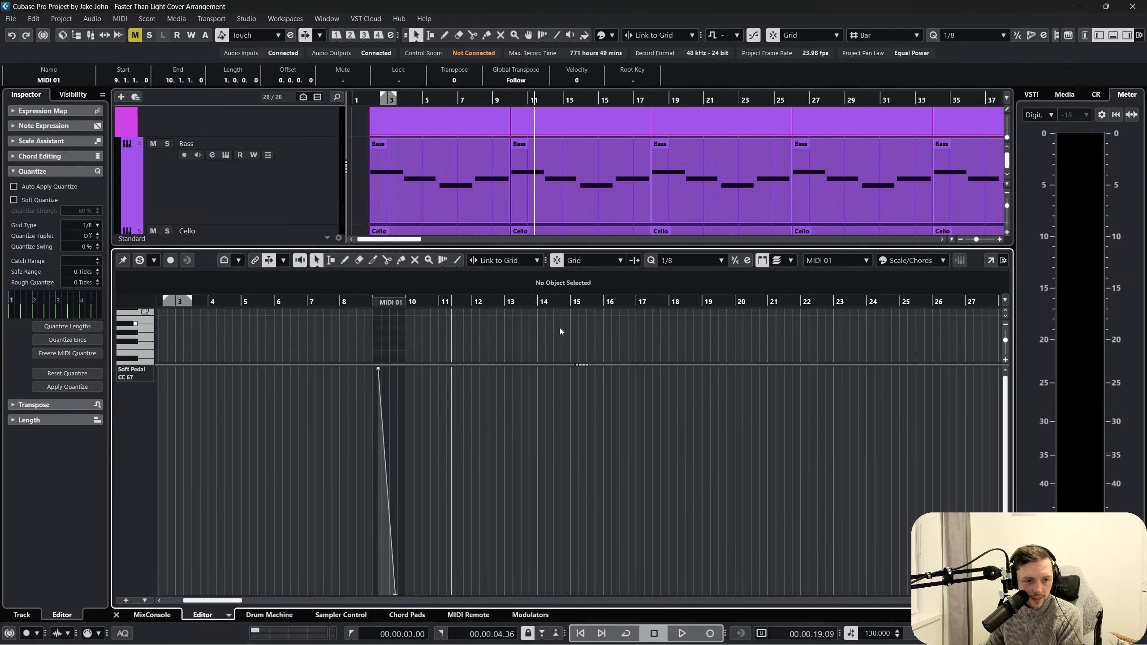
Open the recorded part in the separate Key Editor window and examine its Soft Pedal curve and note range in bar 9
left_click(117, 615)
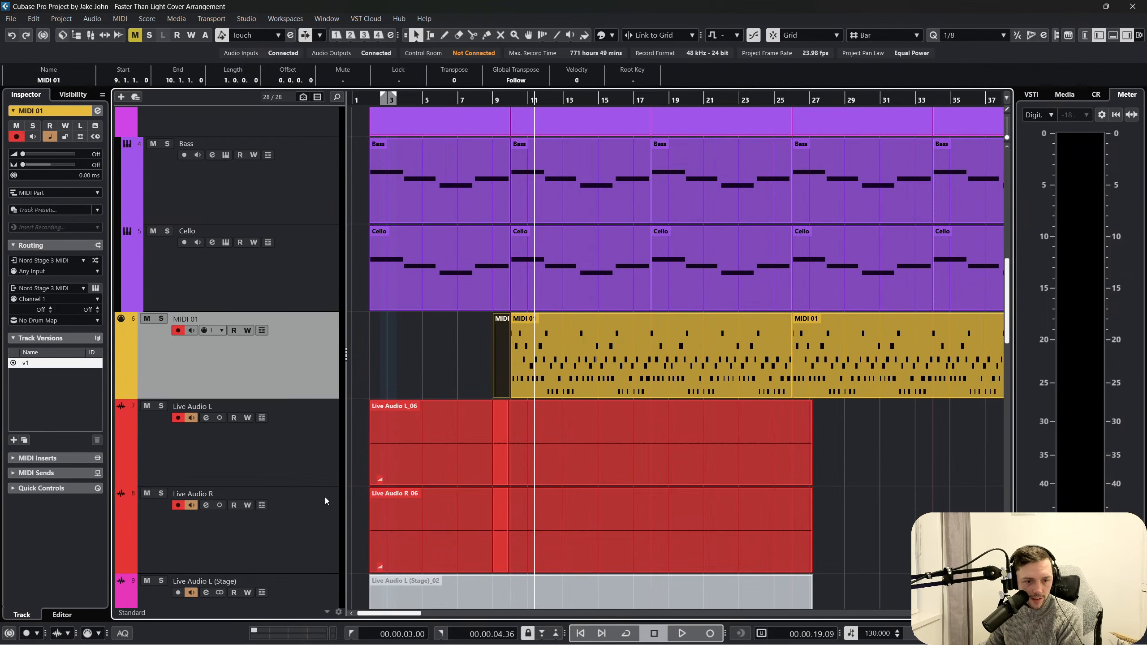
left_click(122, 18)
left_click(149, 29)
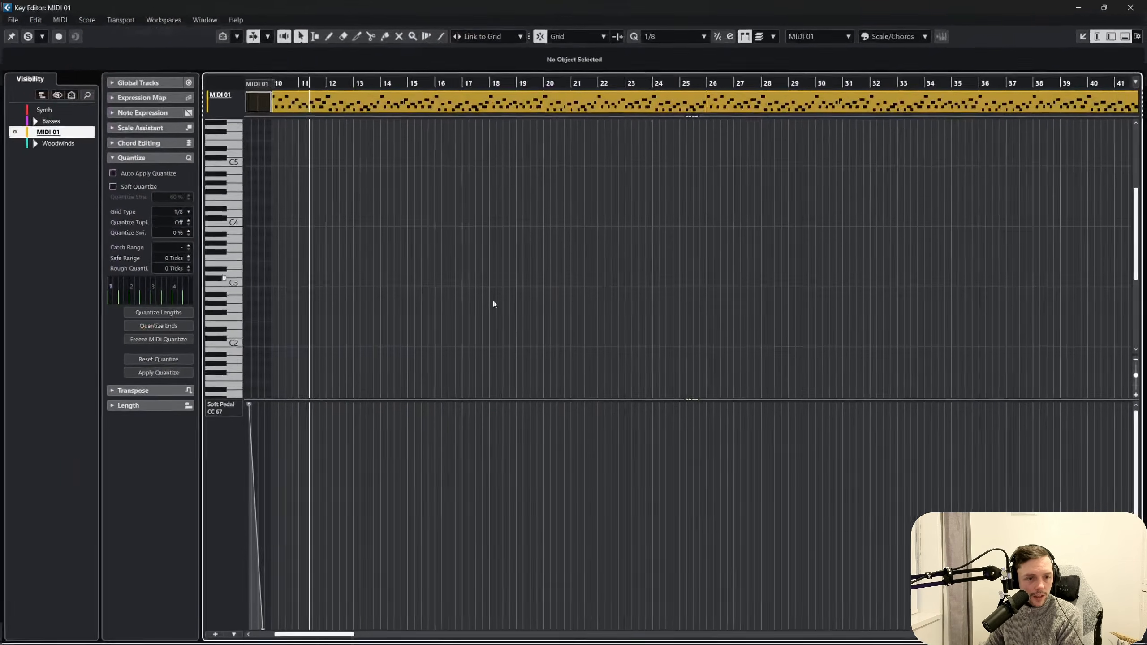
left_click_drag(336, 77, 446, 83)
key("h")
key("h")
key("h")
key("h")
key("h")
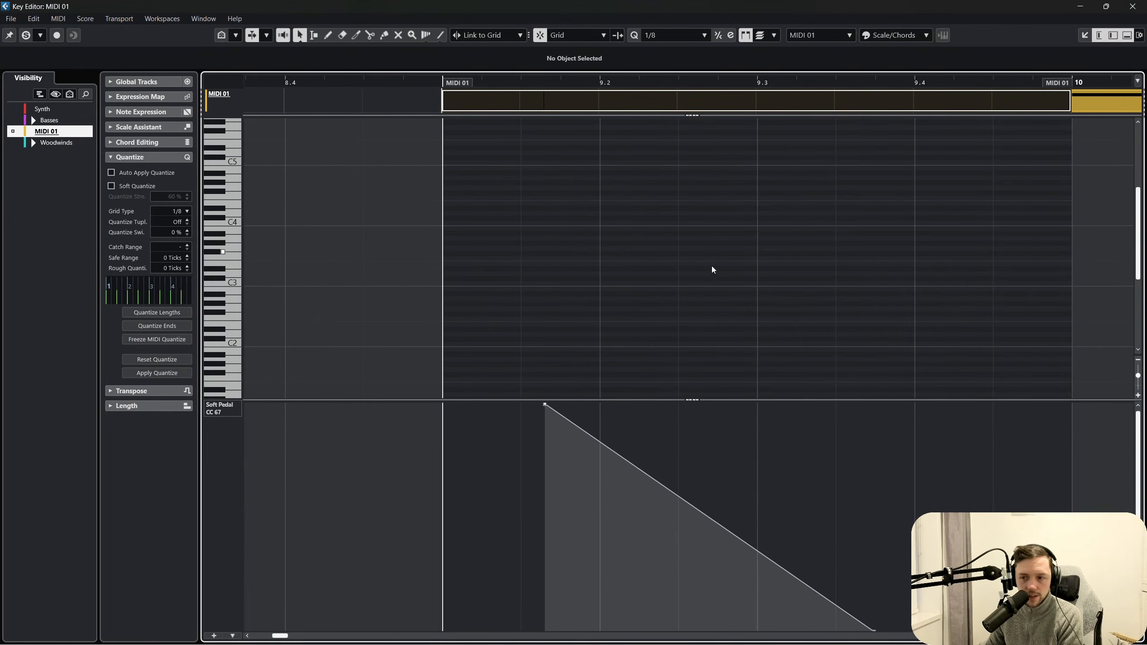
scroll(617, 326, "down", 10)
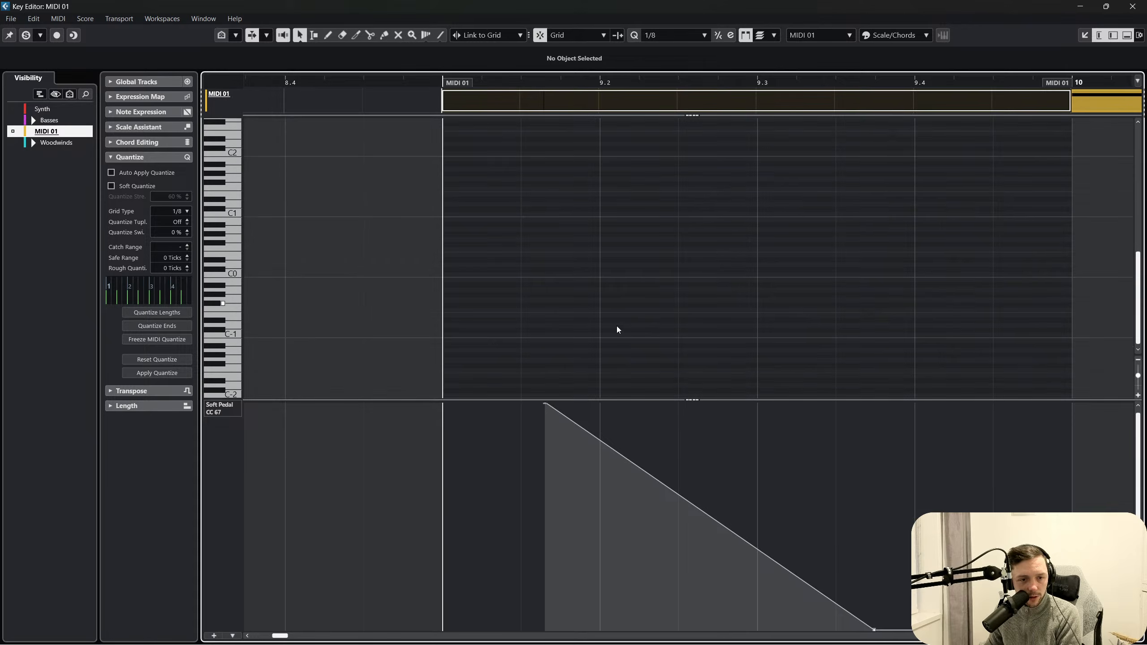
scroll(627, 285, "up", 15)
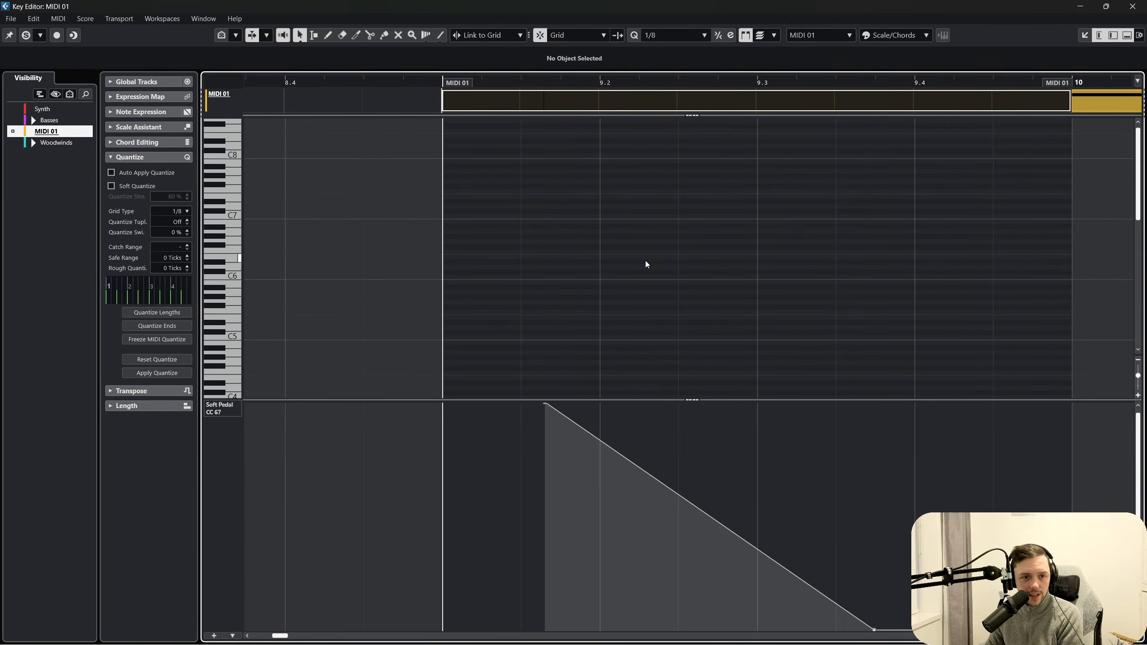
scroll(645, 264, "down", 3)
Raise the end of the Soft Pedal curve to 127 so it stays flat past bar 10, and close the Key Editor window
left_click_drag(561, 81, 576, 108)
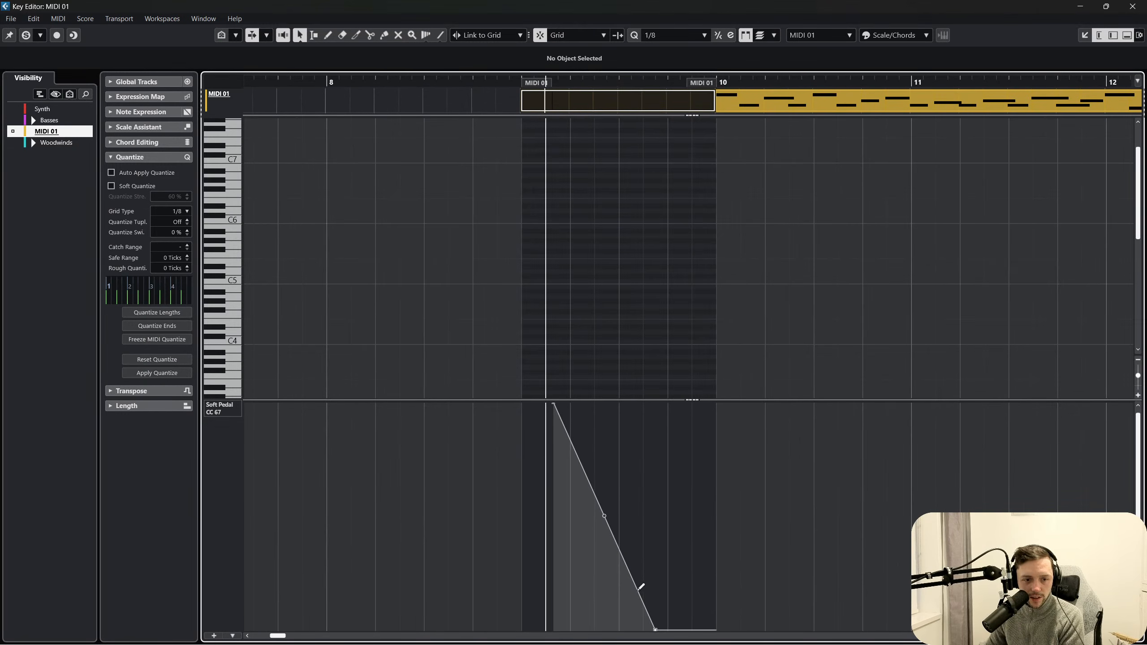
left_click_drag(656, 627, 701, 551)
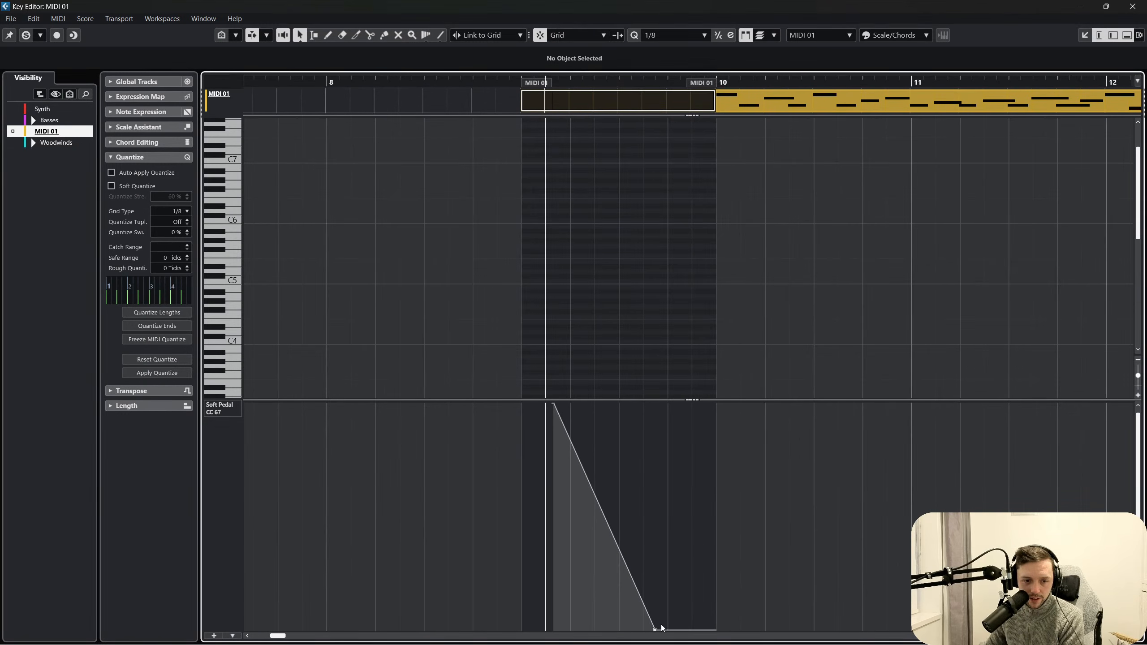
left_click_drag(656, 632, 766, 402)
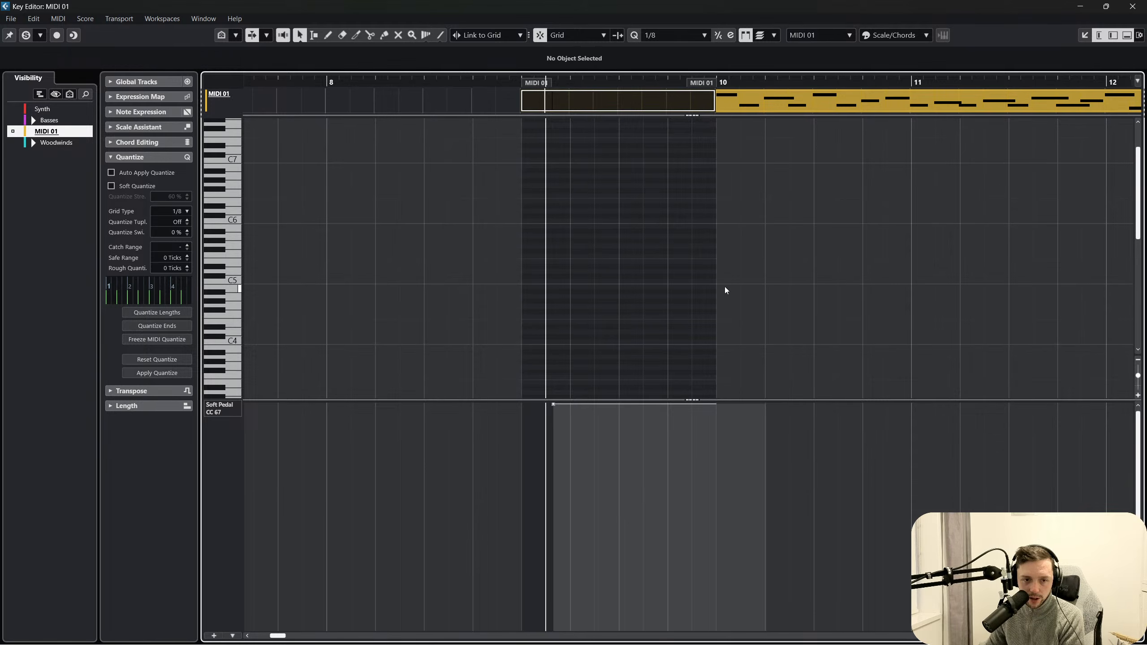
left_click(1132, 6)
Glue the recorded part at bar 9 to the MIDI 01 part starting at bar 10
right_click(559, 329)
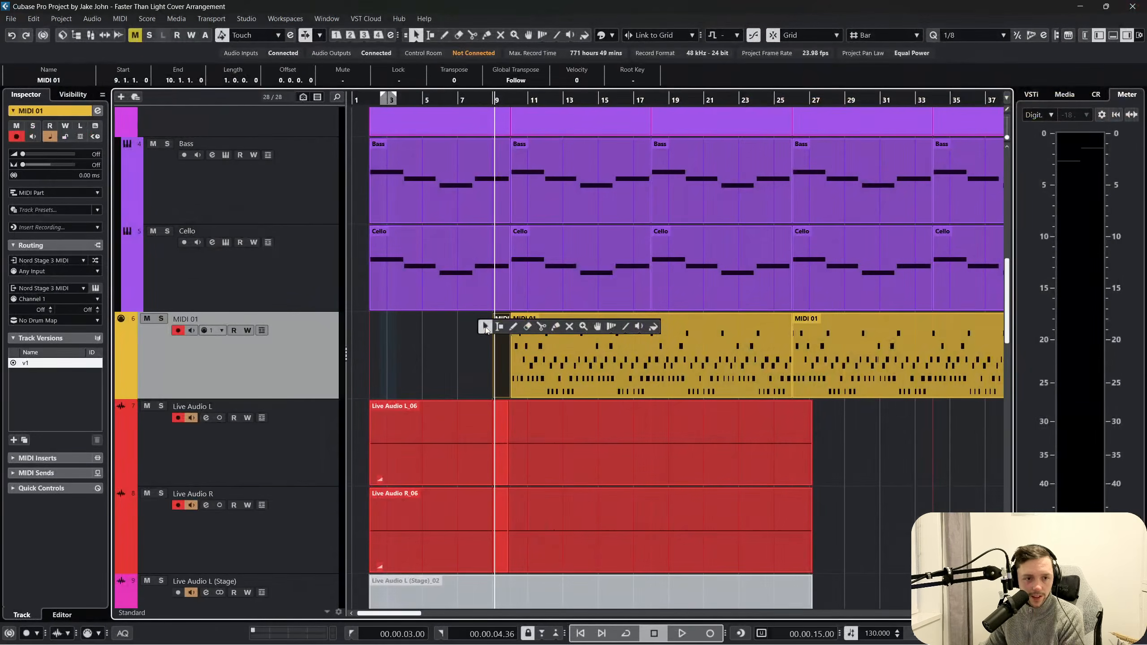
left_click(554, 331)
left_click(503, 340)
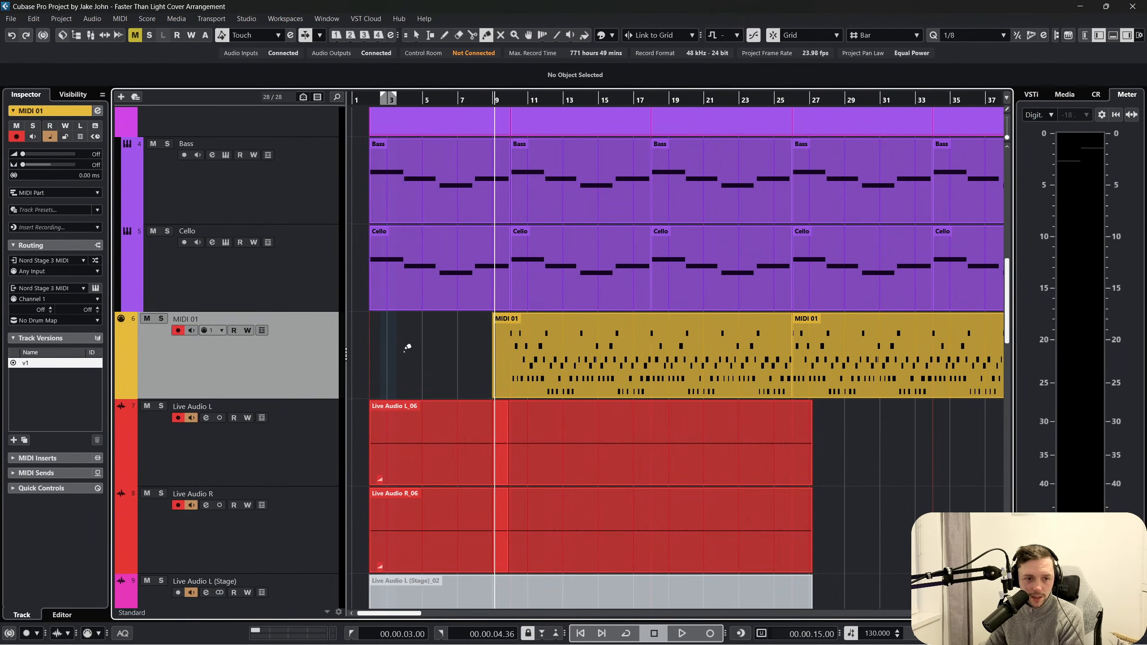
right_click(406, 348)
Play from bar 9 and check the Soft Pedal lane of the glued MIDI 01 part
left_click(492, 102)
key("space")
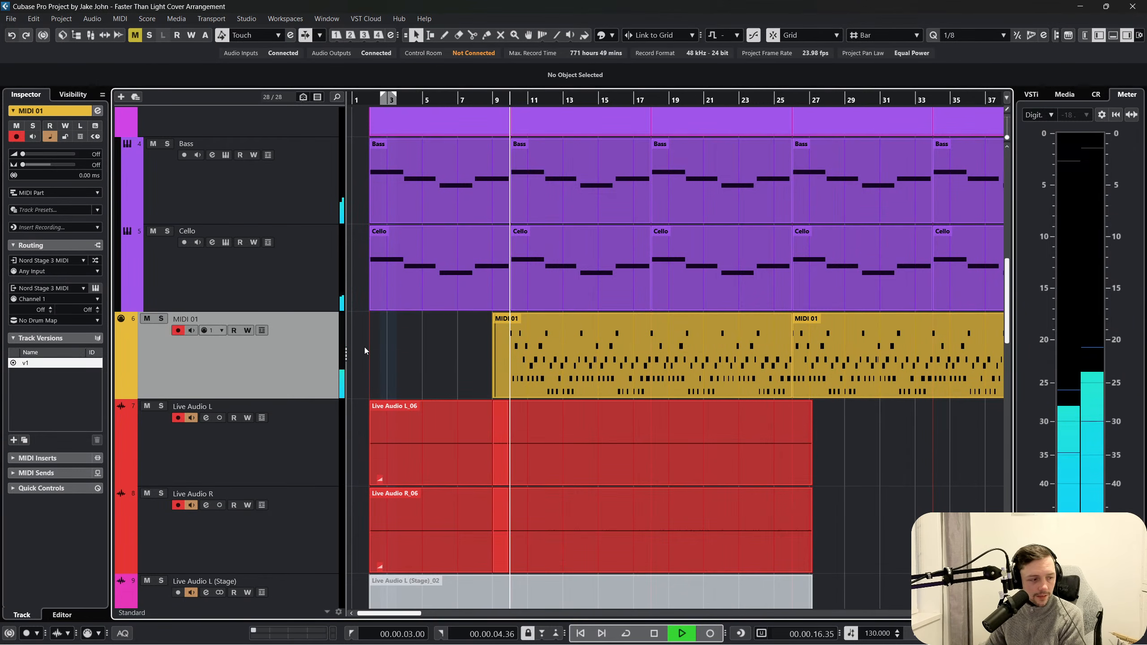
left_click(566, 346)
double_click(567, 346)
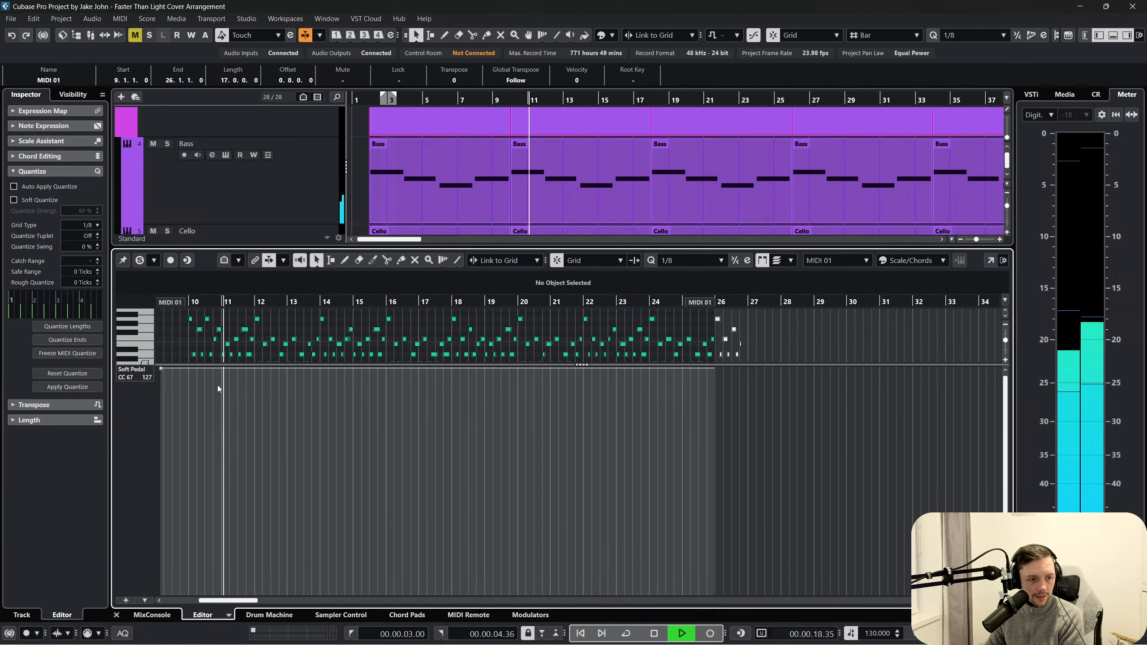
scroll(632, 374, "right", 5)
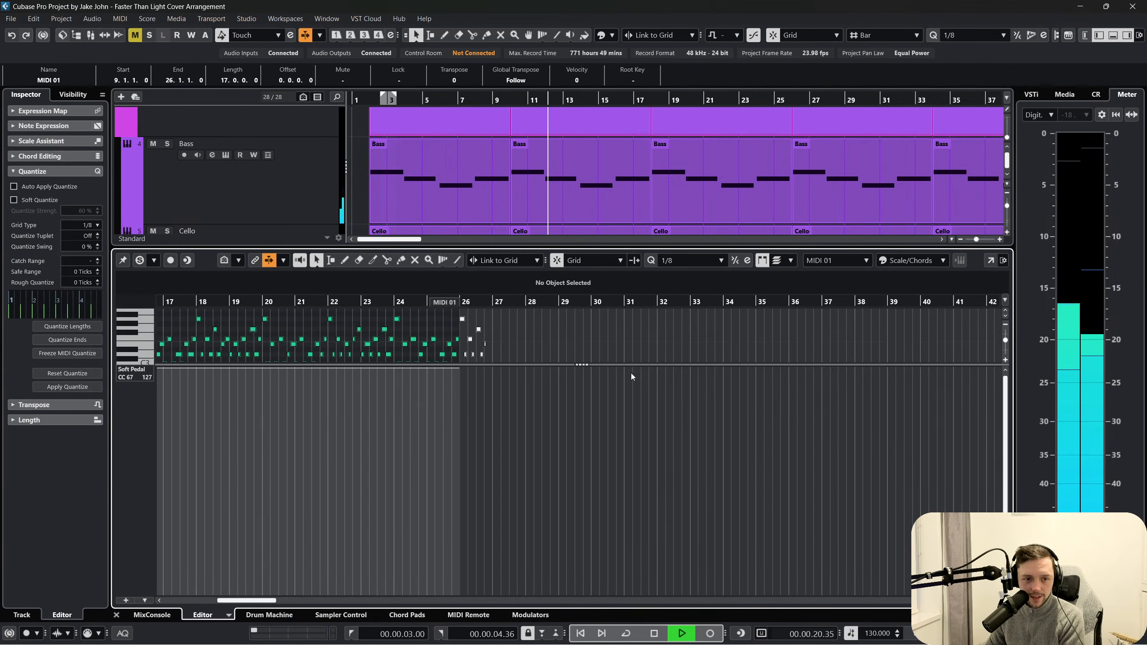
left_click(117, 615)
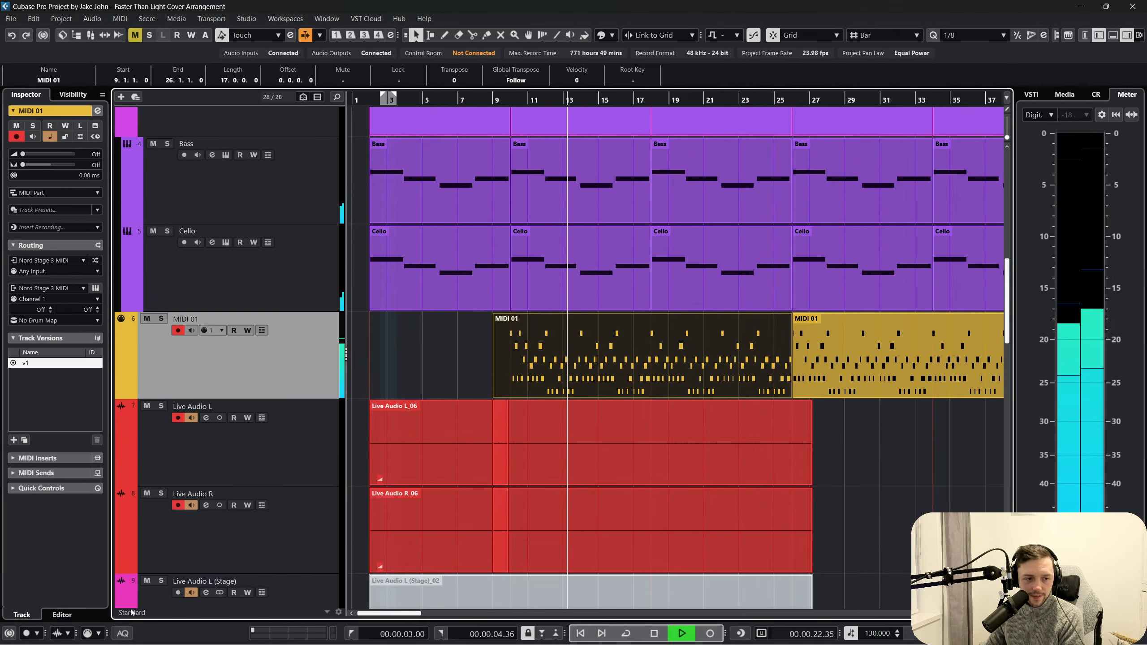
Glue the first MIDI 01 part to the following part that starts at bar 26
scroll(601, 390, "right", 6)
right_click(550, 363)
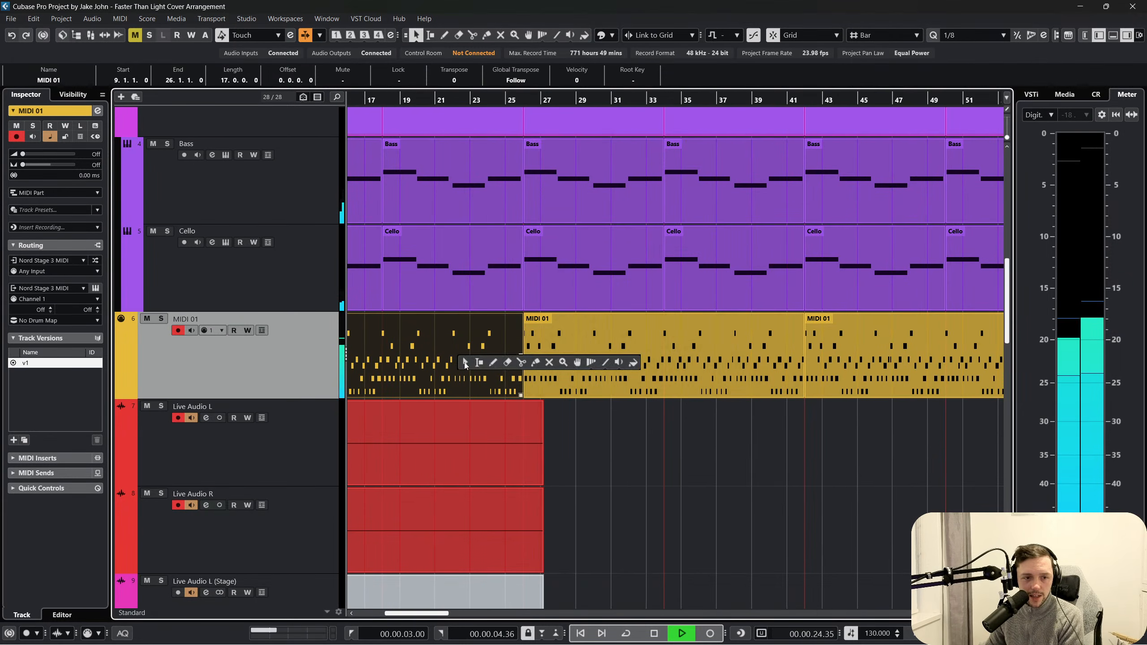
left_click(536, 362)
left_click(483, 343)
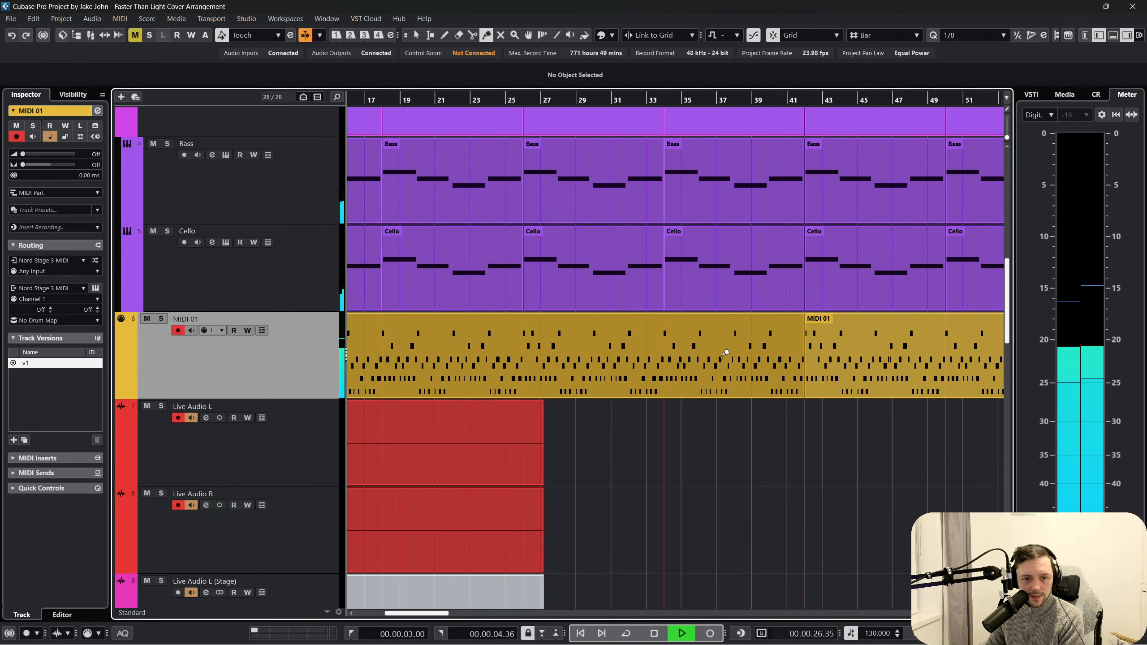
key("1")
Add a Soft Pedal CC 67 point at the start of the MIDI 01 part at bar 42 and lower it to the minimum
double_click(857, 337)
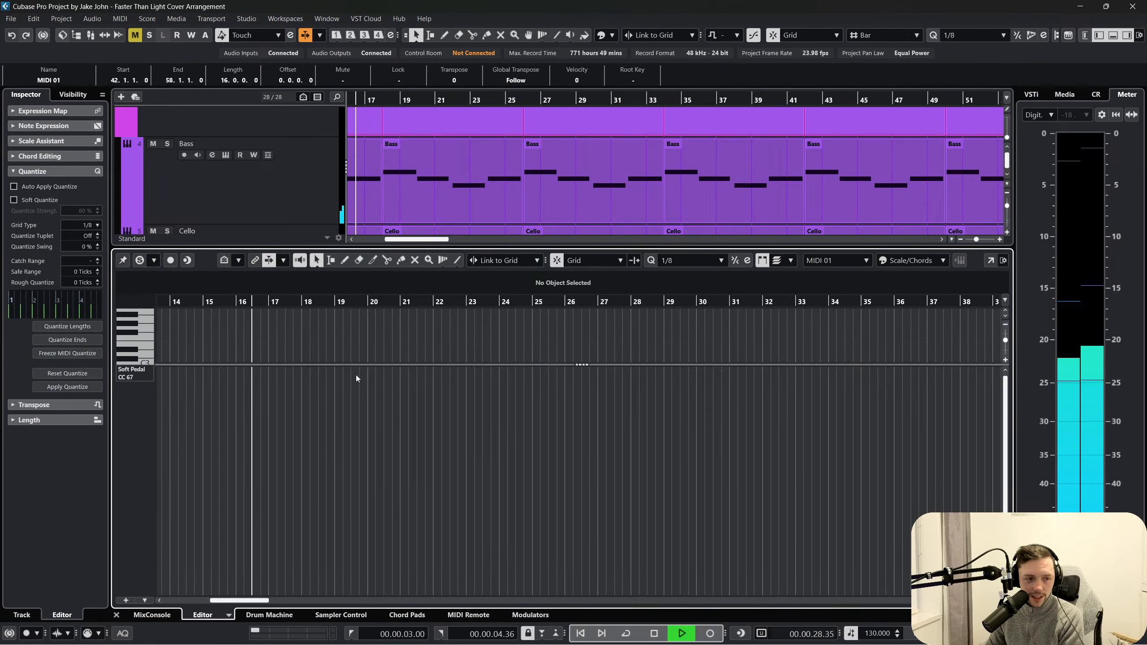
scroll(366, 389, "left", 10)
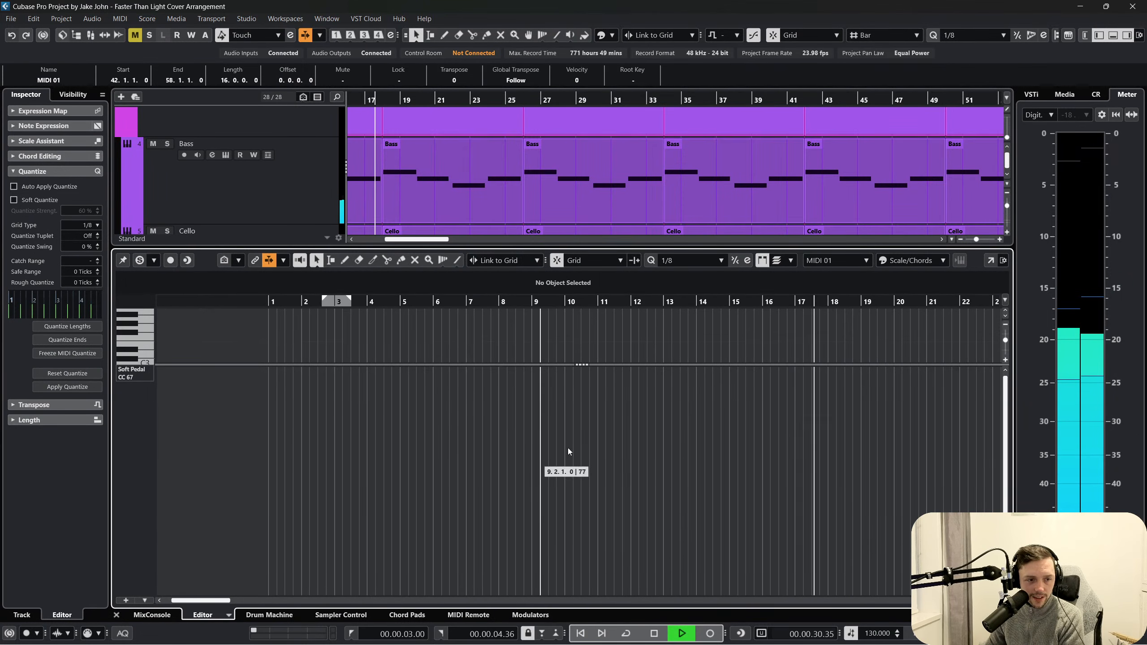
scroll(578, 436, "right", 15)
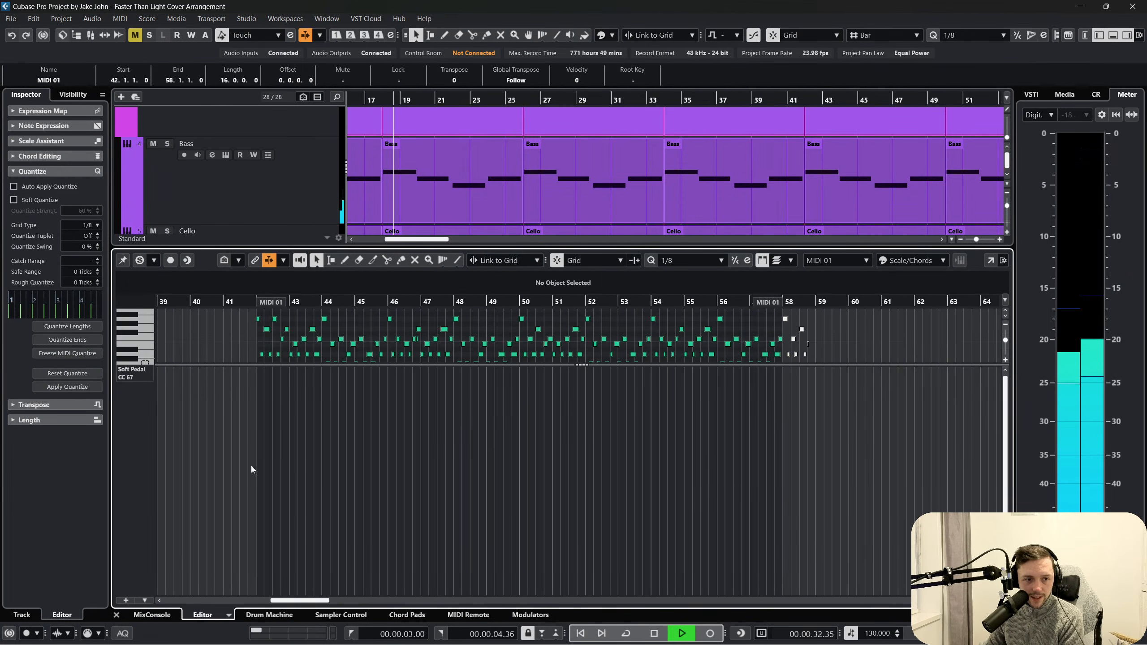
left_click(260, 540)
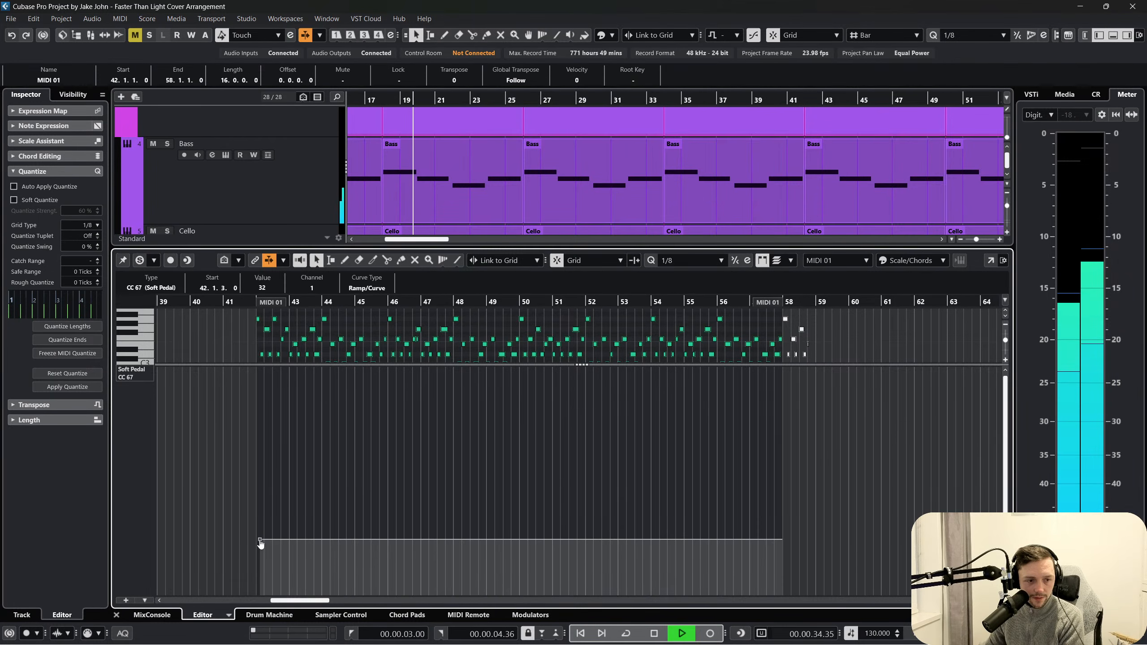
left_click_drag(260, 540, 259, 605)
left_click(117, 614)
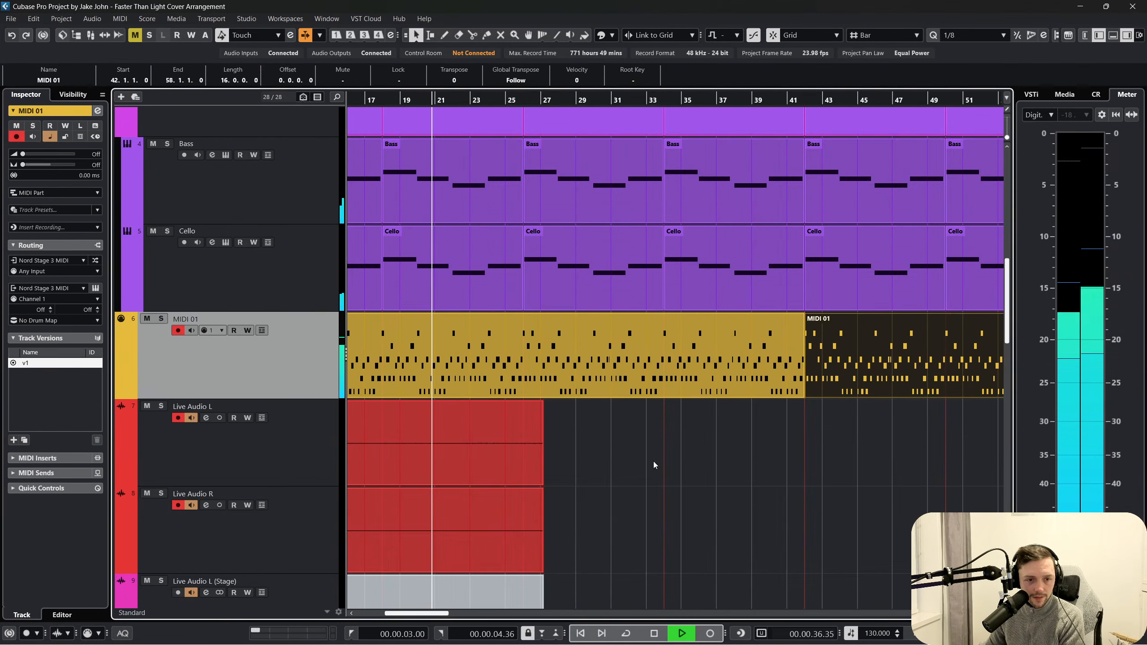
left_click(653, 461)
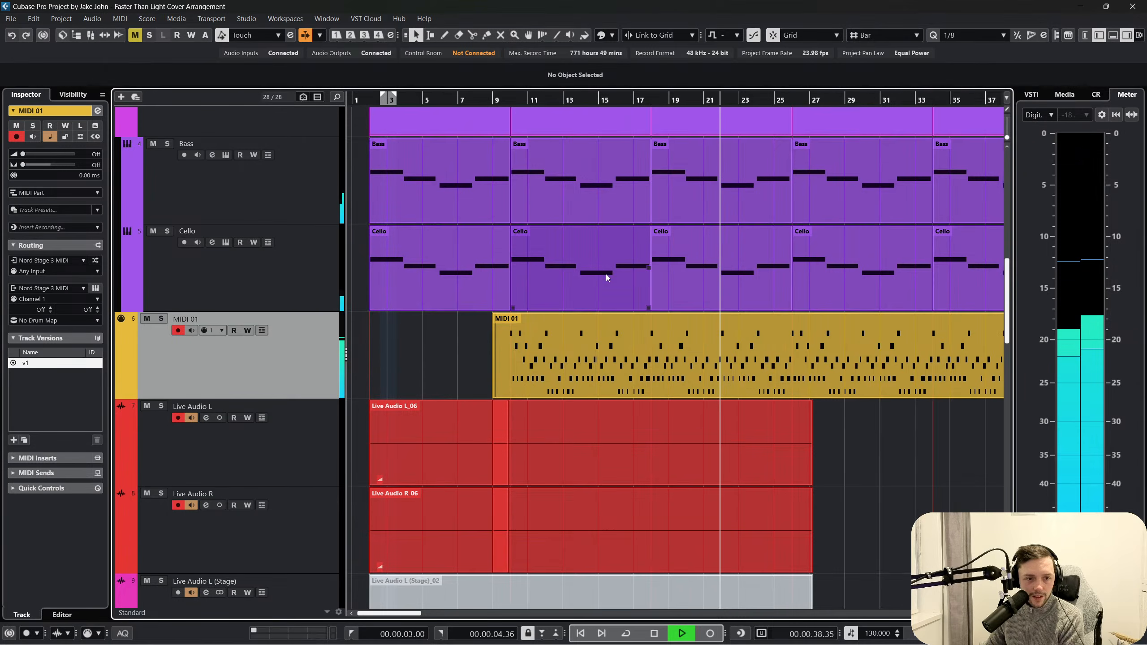
Open the MIDI 01 part starting at bar 9 in the editor and switch its Soft Pedal controller lane to Velocity
scroll(606, 275, "down", 2)
double_click(692, 246)
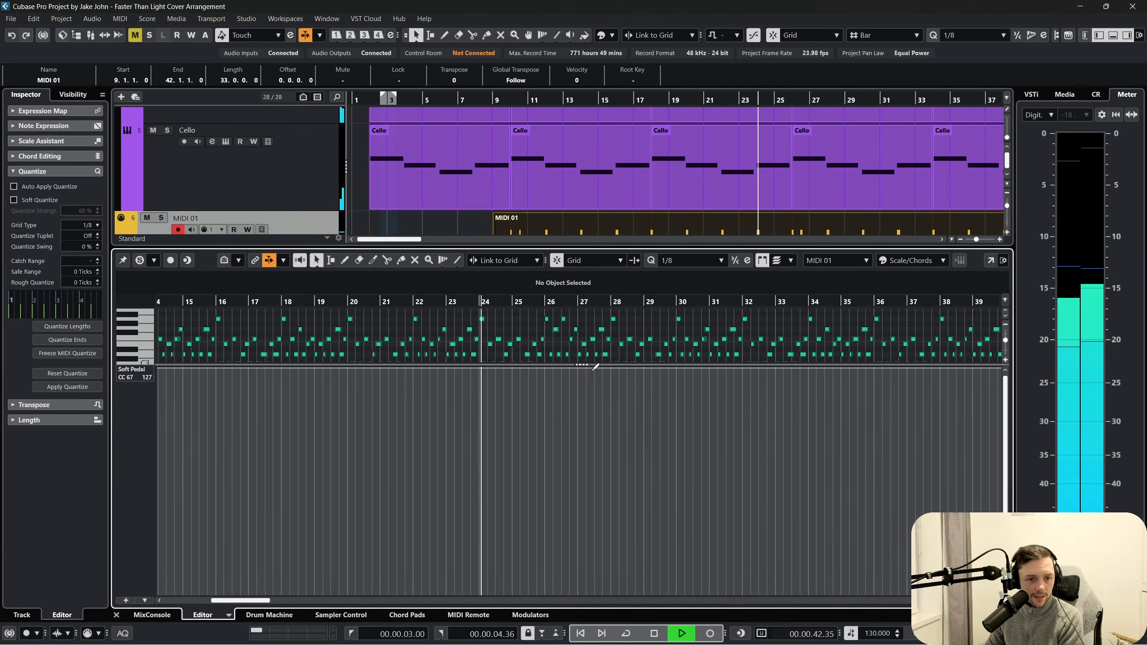
left_click_drag(589, 366, 587, 409)
left_click(132, 412)
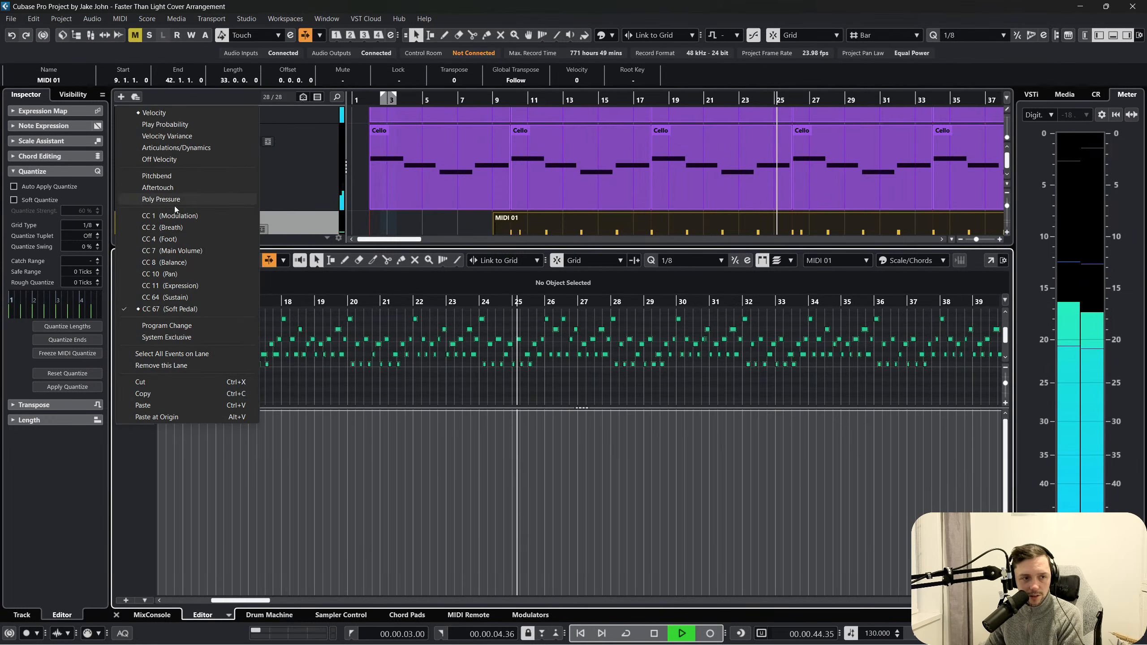
left_click(174, 113)
scroll(498, 462, "left", 10)
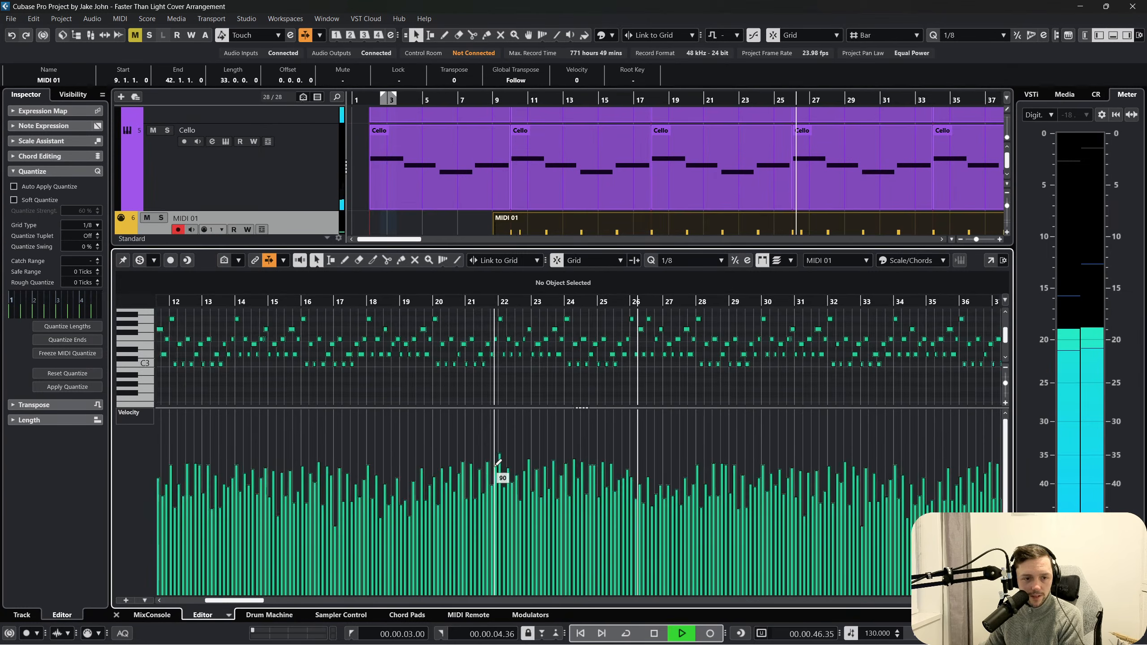
scroll(498, 463, "right", 5)
key("space")
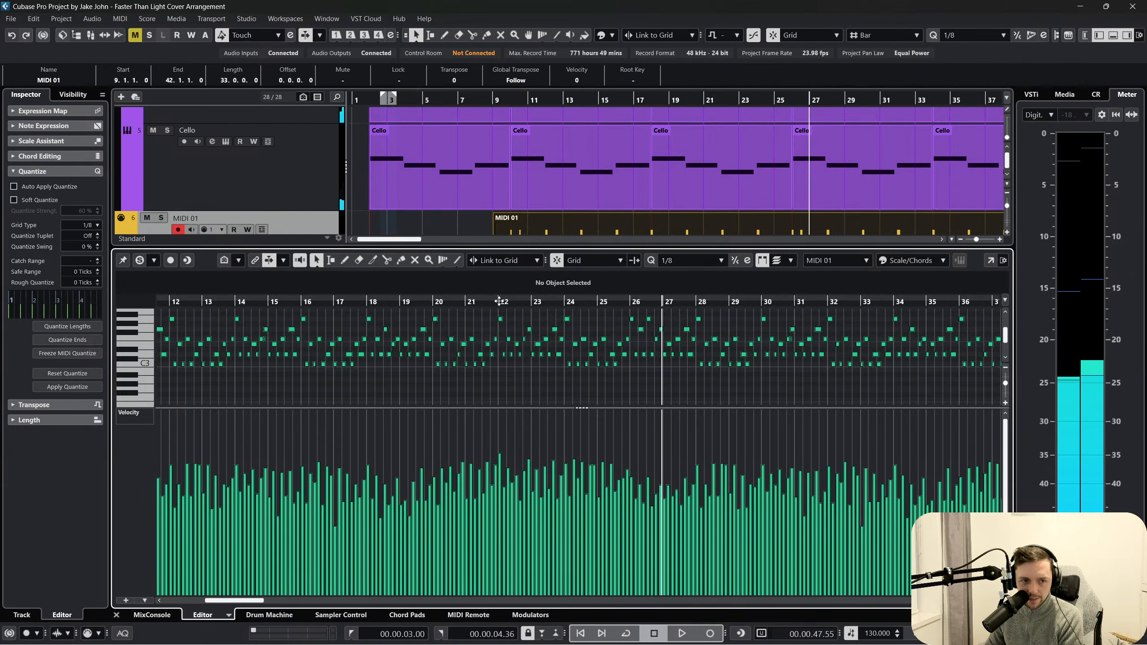
Select all notes of the MIDI 01 part and scale their velocities down, bringing the first note to 63
left_click_drag(500, 301, 499, 287)
key("ctrl+a")
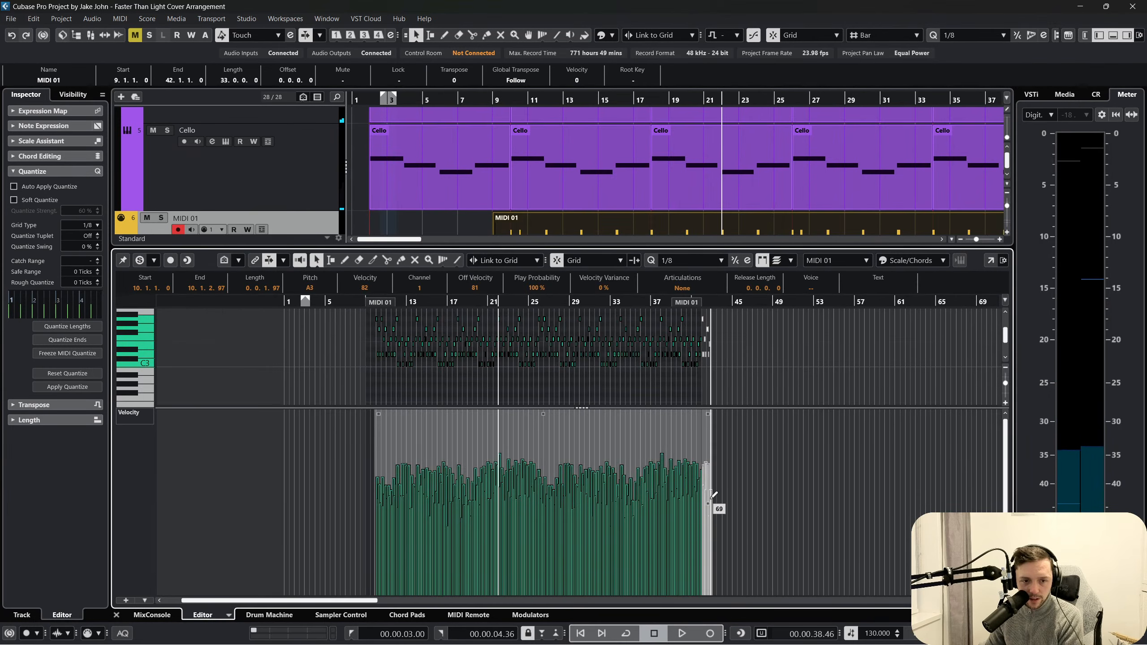
left_click_drag(707, 503, 751, 516)
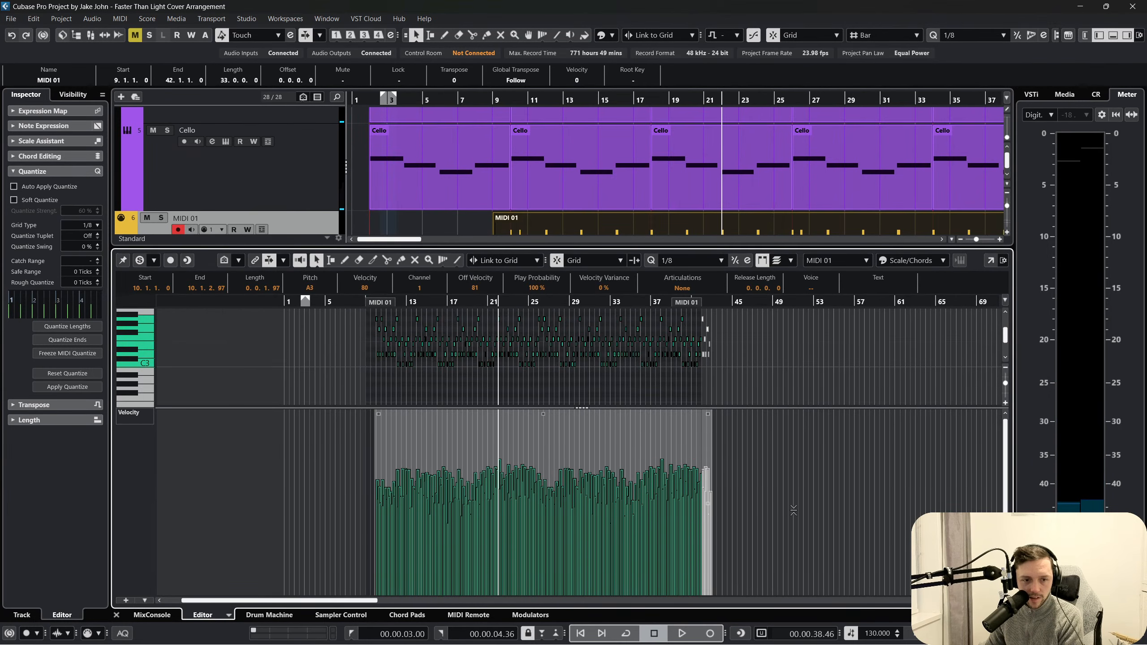
left_click_drag(537, 416, 590, 438)
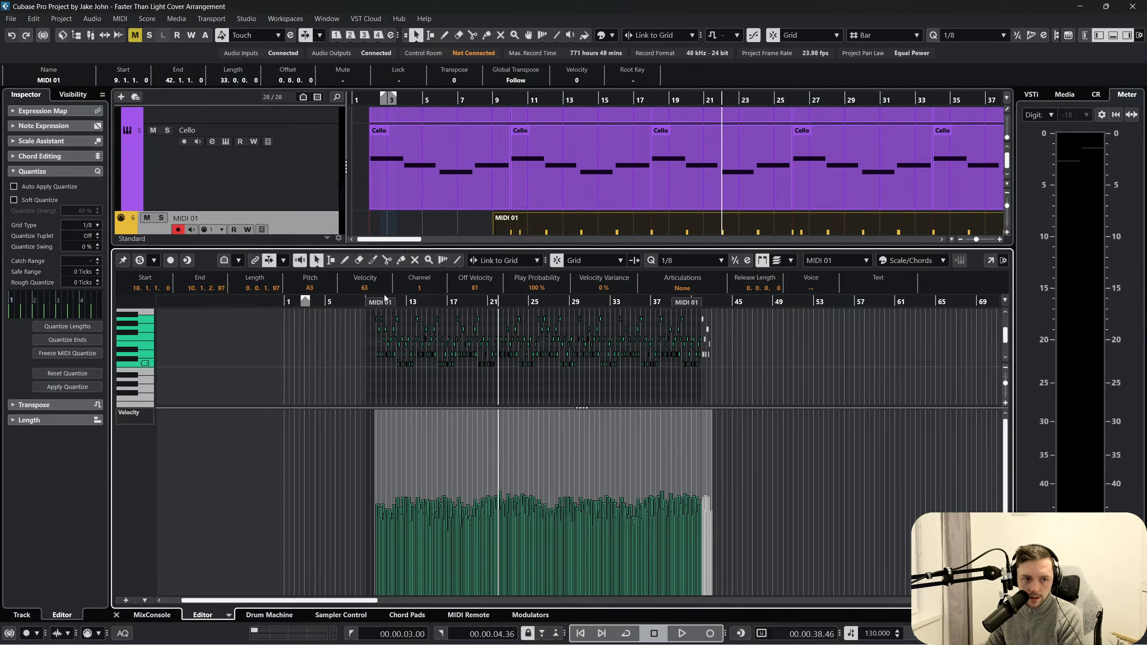
Play the MIDI 01 part from around bar 9 to hear the softer velocities, and close the editor
left_click_drag(402, 300, 369, 300)
key("space")
left_click(349, 355)
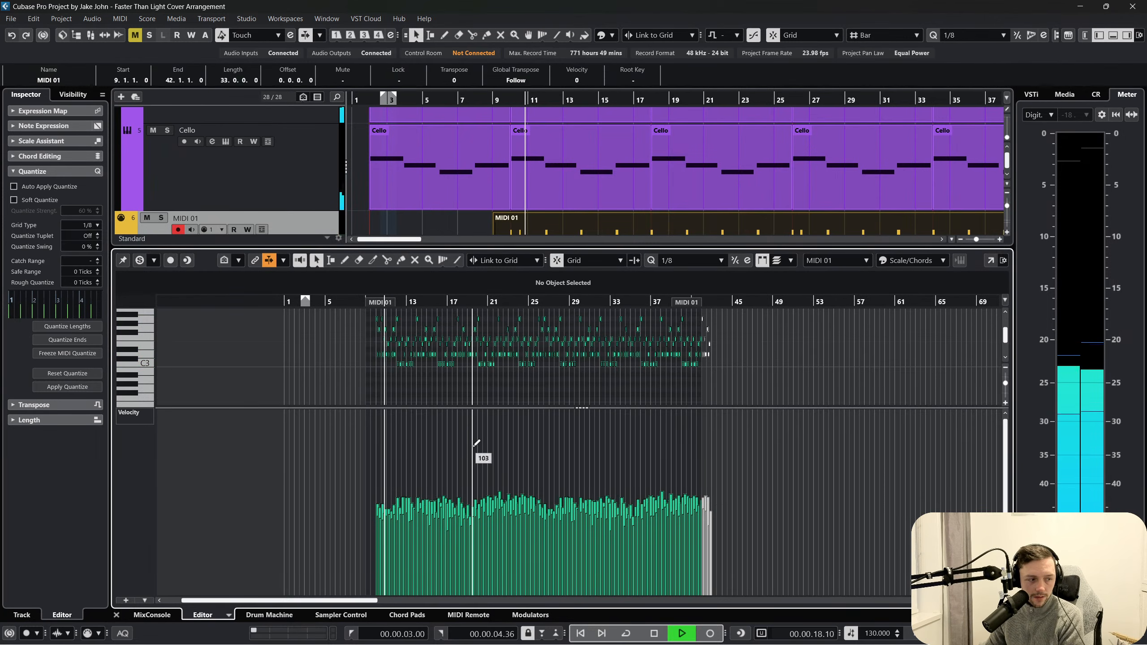
left_click(116, 614)
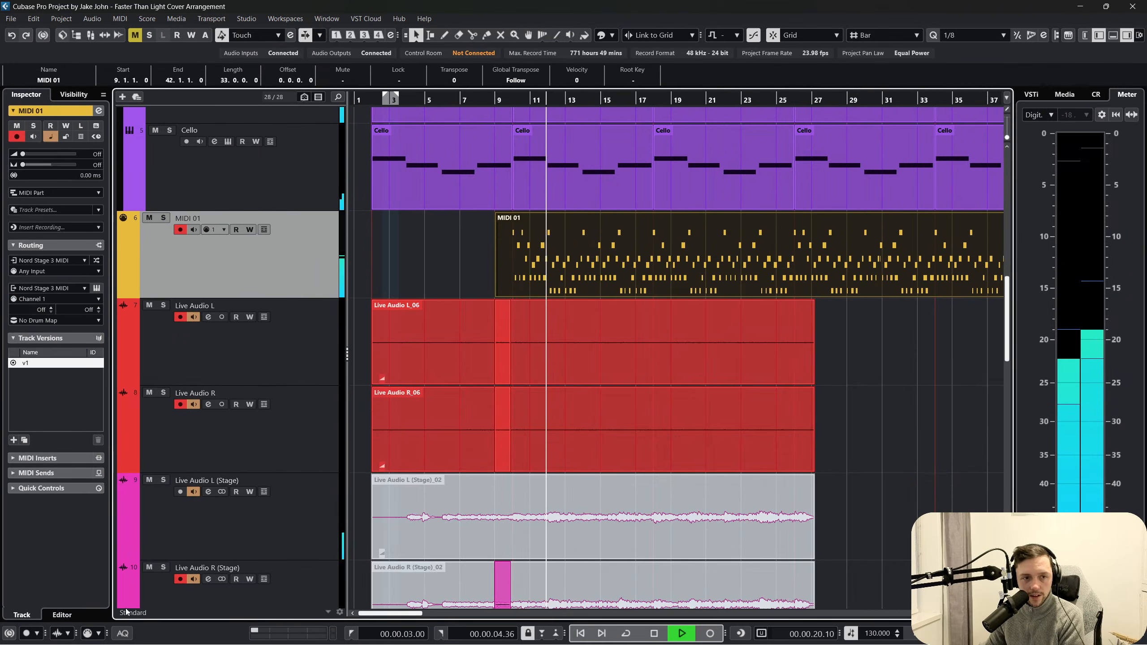
key("space")
Delete the 10-bar Synth part that starts at bar 18
scroll(484, 324, "up", 3)
left_click(525, 275)
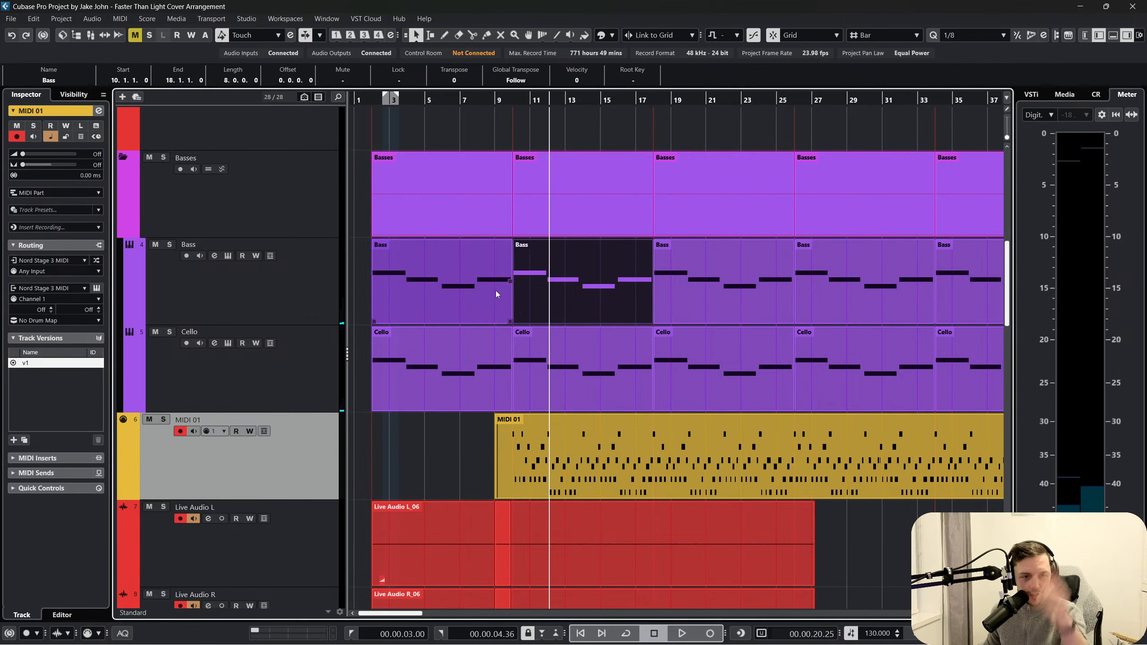
scroll(537, 296, "right", 3)
scroll(540, 307, "up", 5)
scroll(540, 309, "right", 3)
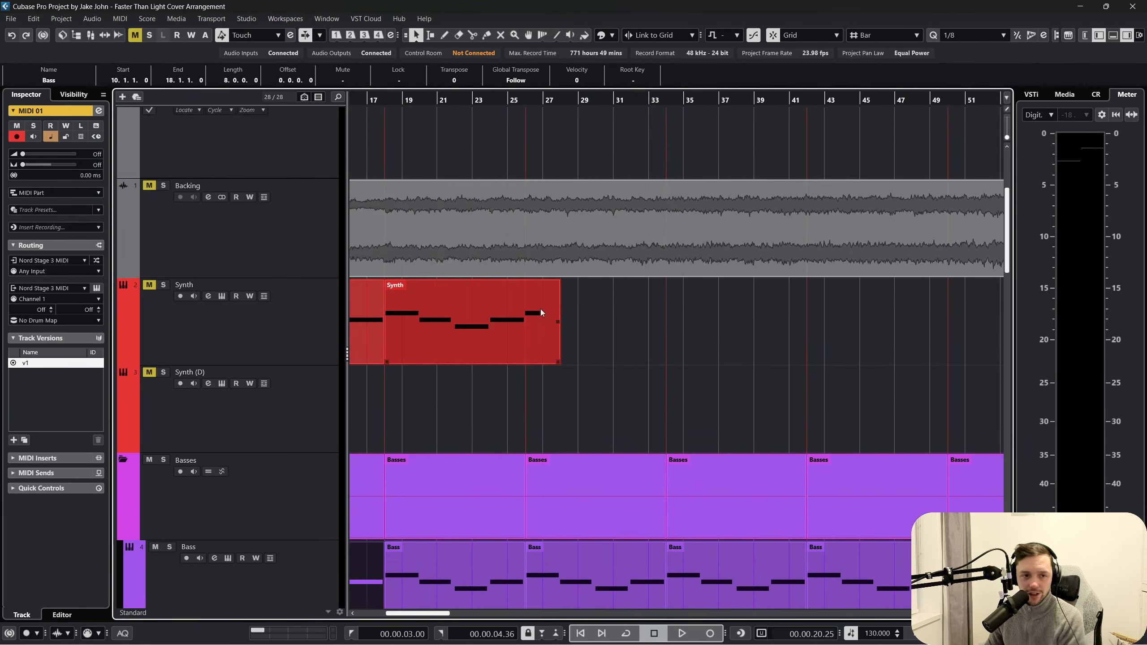
scroll(578, 346, "left", 6)
left_click(691, 343)
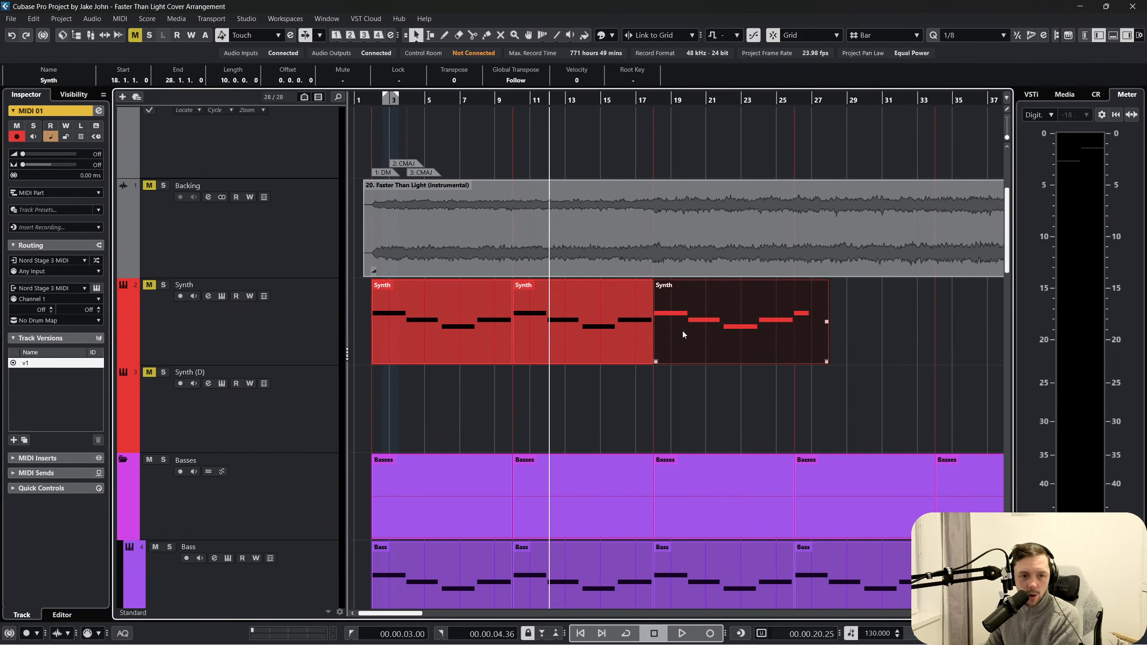
key("Delete")
Duplicate the two remaining Synth parts twice so the Synth track is filled up to bar 50
left_click_drag(783, 375, 420, 315)
key("ctrl+d")
key("ctrl+d")
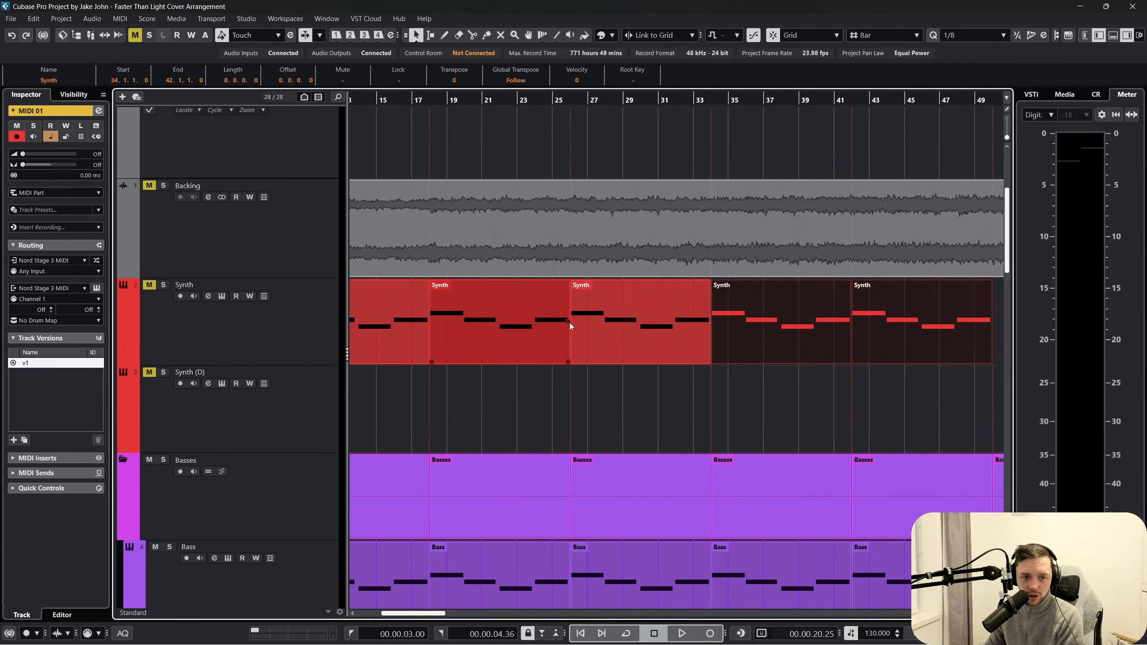
scroll(621, 359, "right", 6)
scroll(620, 357, "left", 3)
scroll(591, 322, "down", 2)
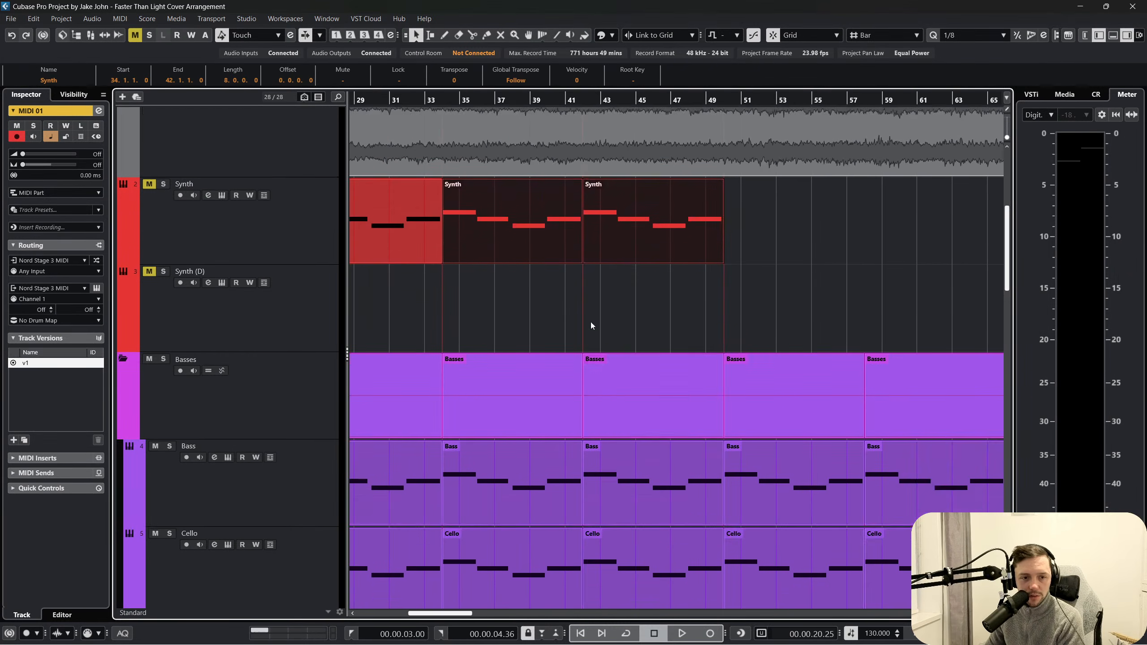
scroll(590, 322, "down", 2)
Clear all track mutes and play the arrangement from around bar 34
left_click(582, 100)
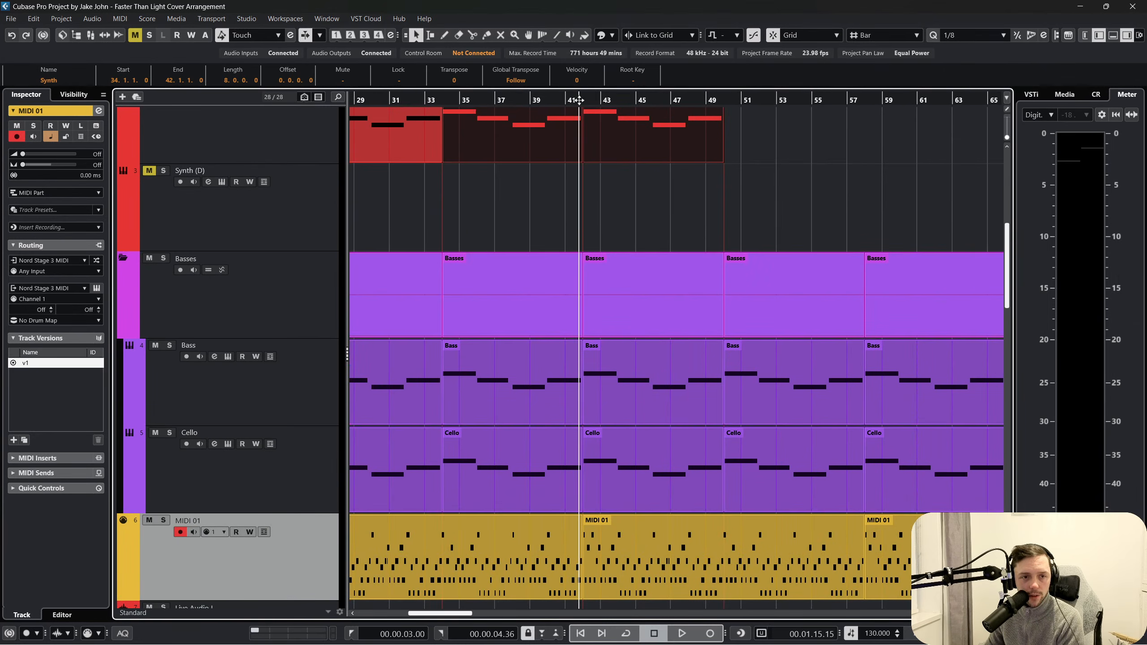
left_click(135, 36)
scroll(437, 176, "down", 5)
scroll(539, 299, "up", 2)
scroll(539, 299, "right", 5)
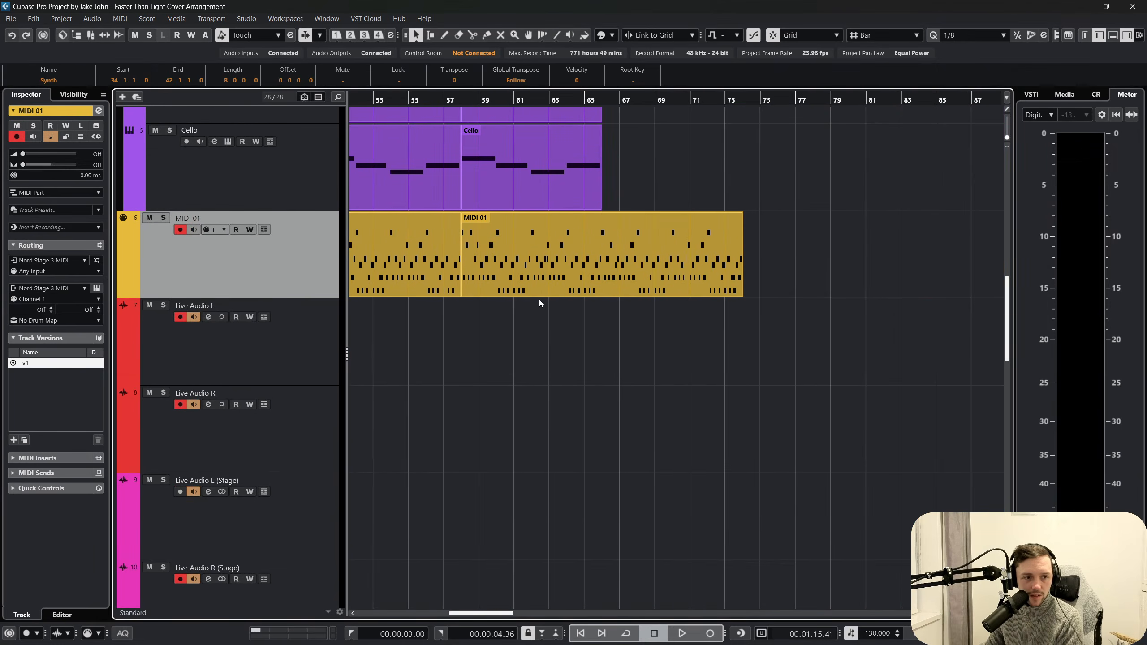
scroll(540, 300, "down", 5)
scroll(508, 303, "left", 8)
scroll(507, 304, "up", 1)
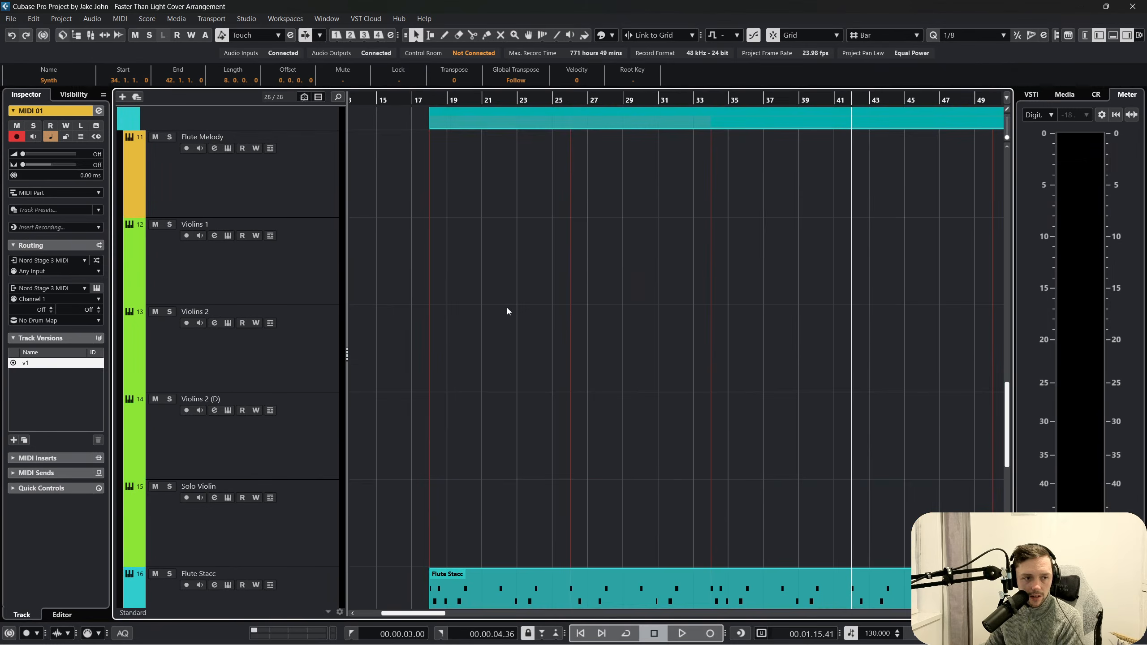
scroll(507, 308, "down", 5)
scroll(653, 298, "right", 3)
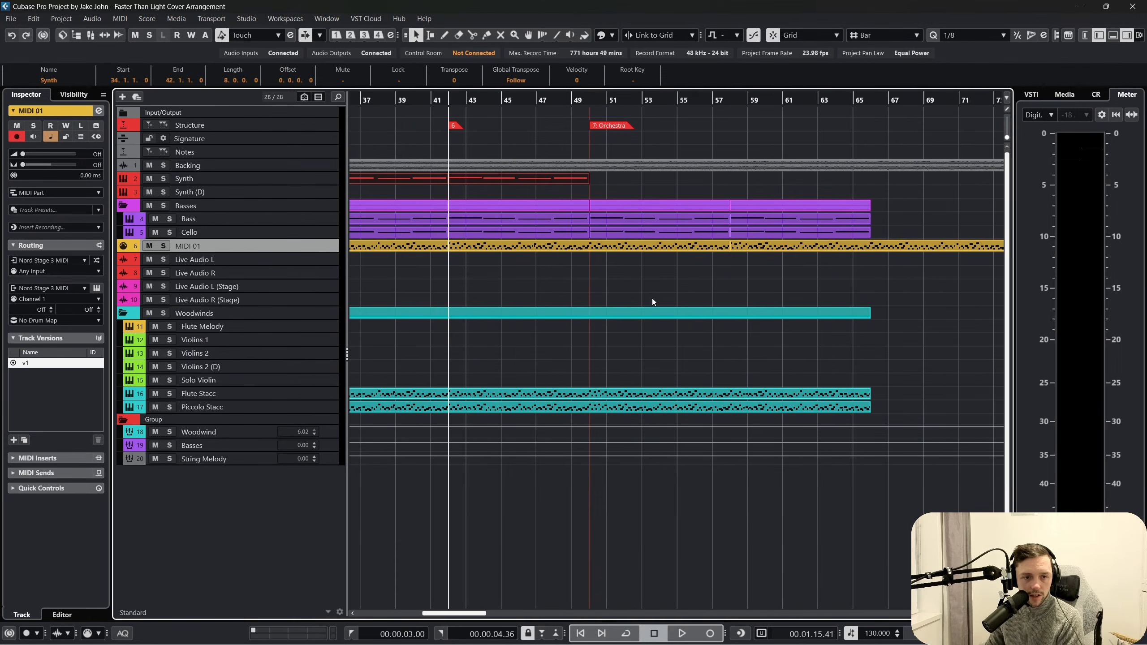
scroll(648, 301, "left", 3)
scroll(645, 303, "right", 1)
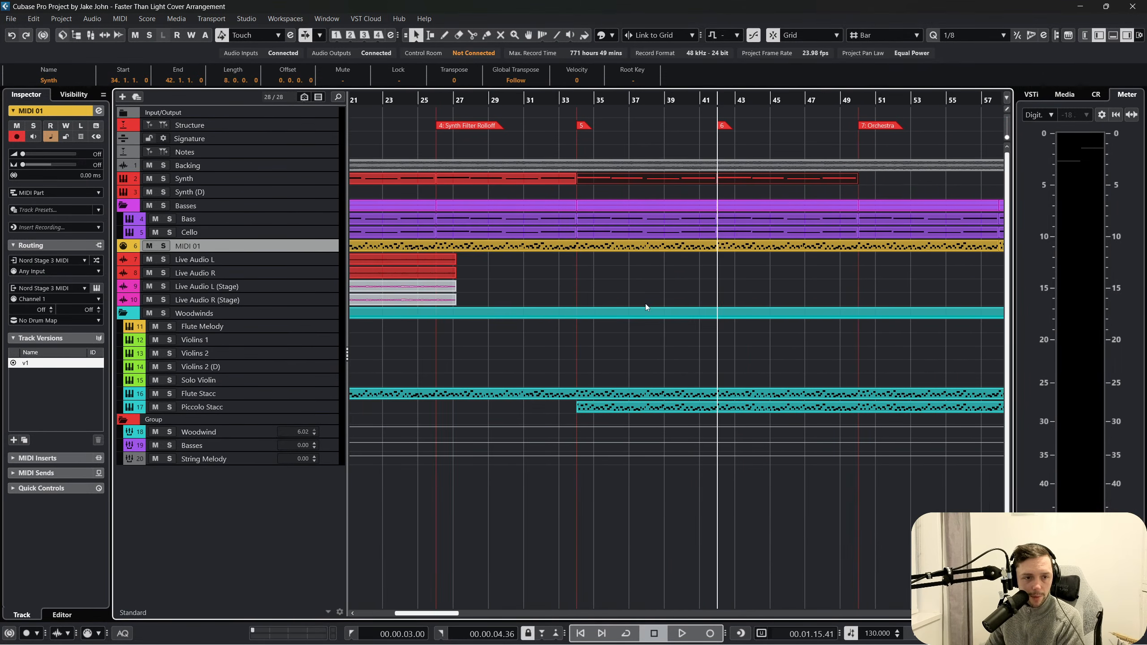
key("space")
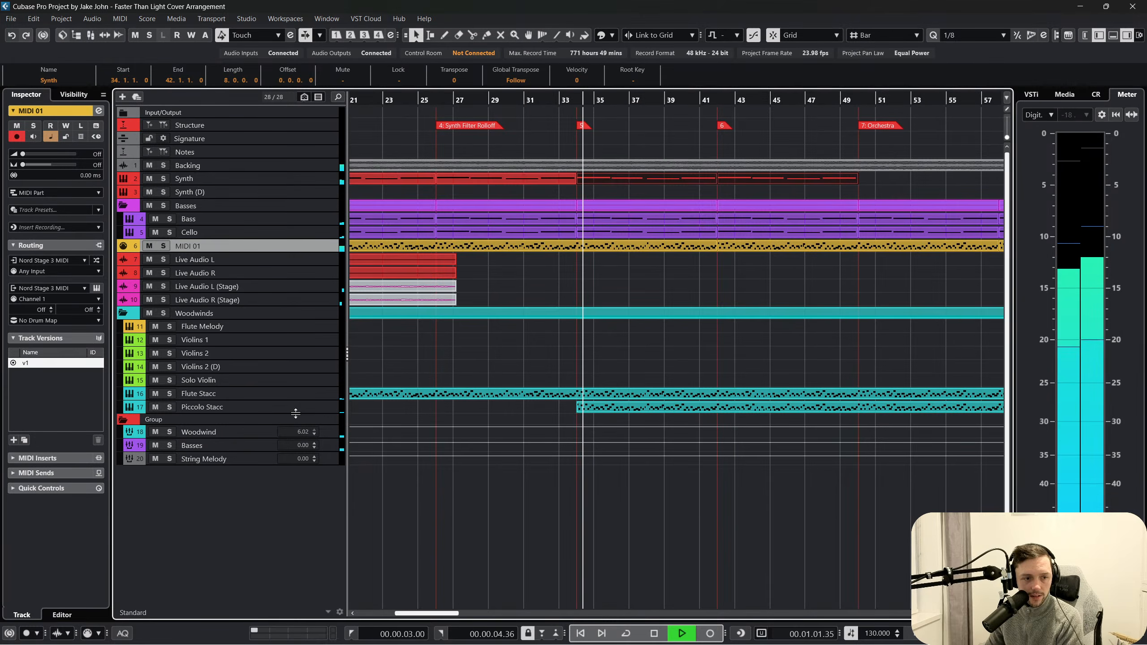
Split the Flute Stacc part at bar 34 and at bar 42
left_click(480, 407)
left_click(618, 427)
left_click(594, 394)
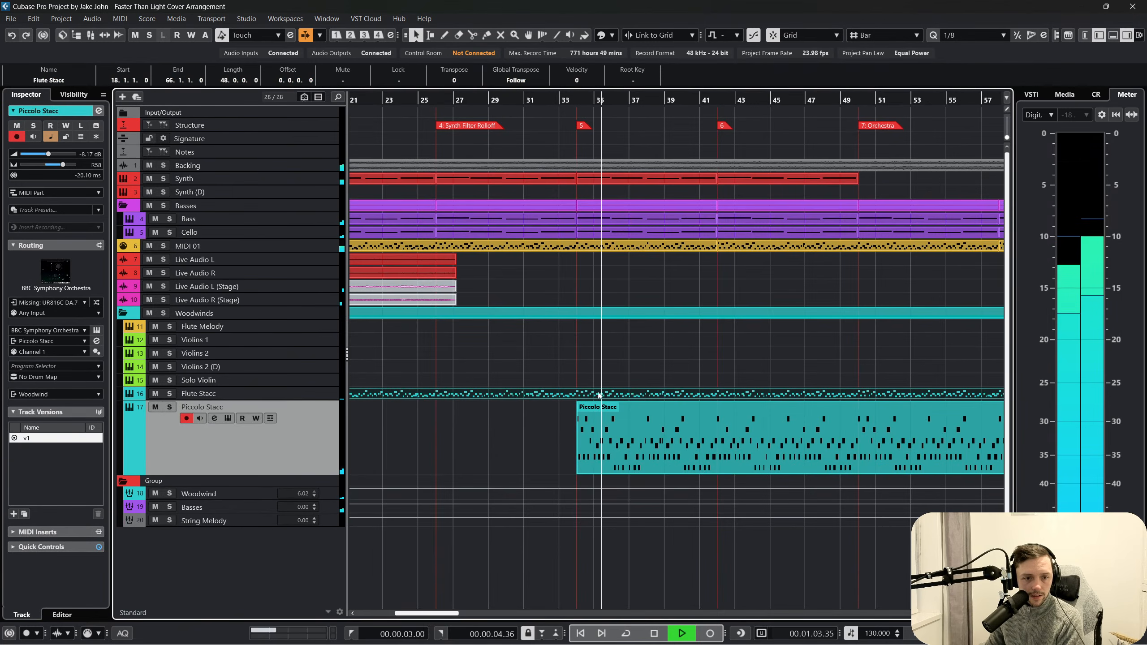
right_click(592, 389)
left_click(651, 391)
left_click(576, 394)
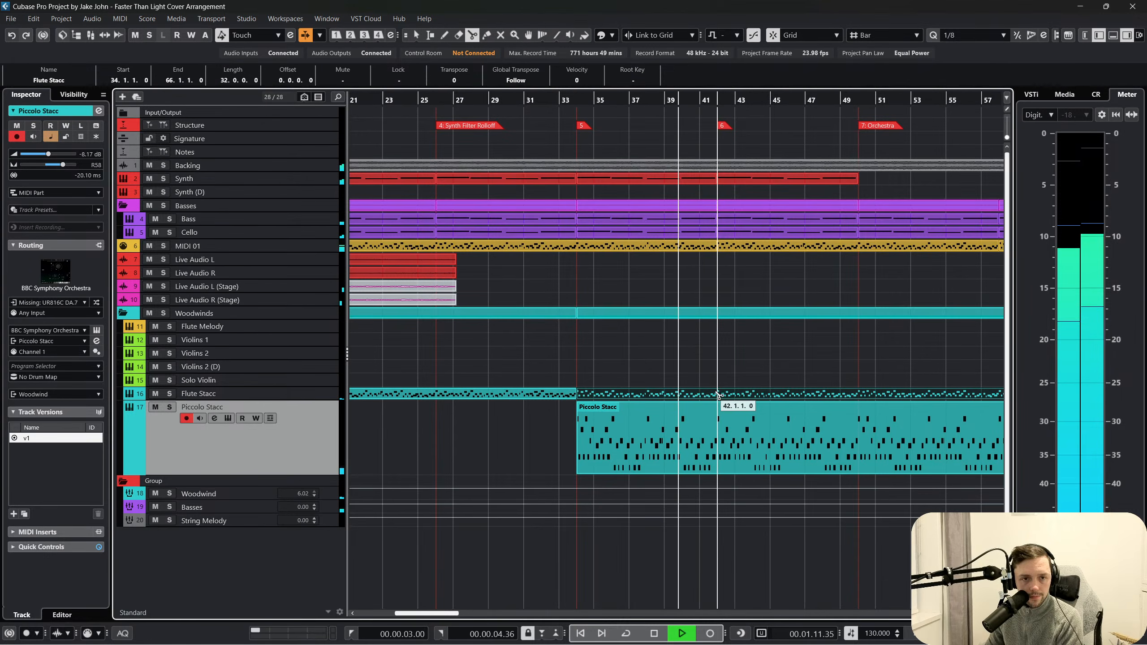
left_click(718, 394)
key("1")
Copy the Flute Stacc part between bars 34 and 42 onto the Violins 2 (D) track, starting at bar 41
left_click(592, 390)
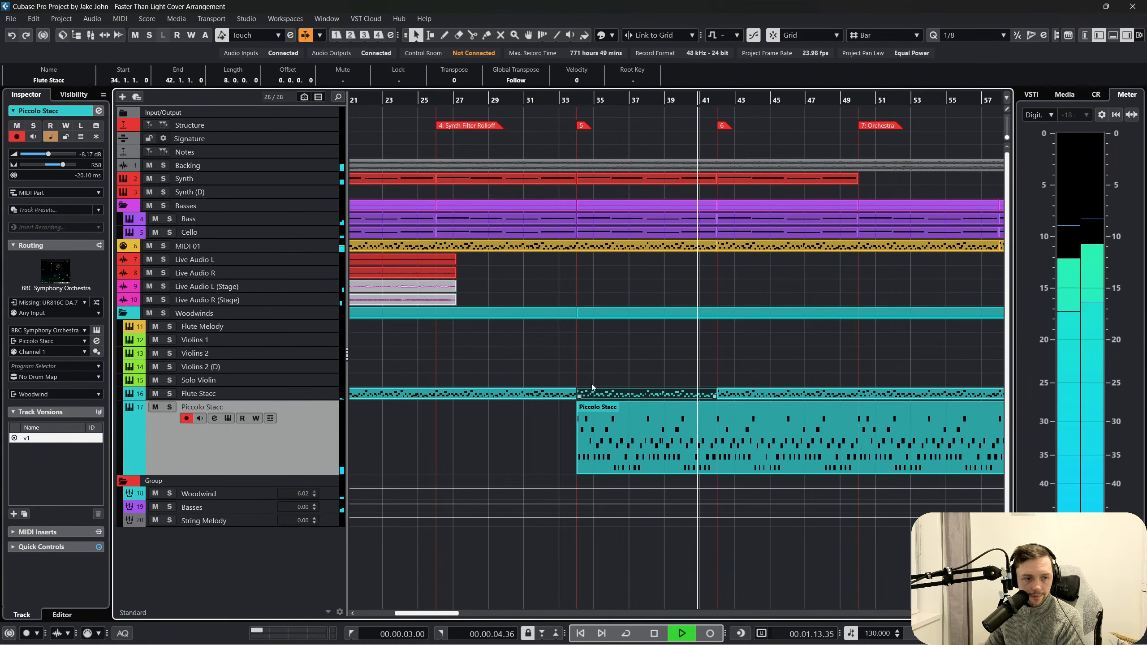
left_click(288, 367)
key("space")
key("ctrl+v")
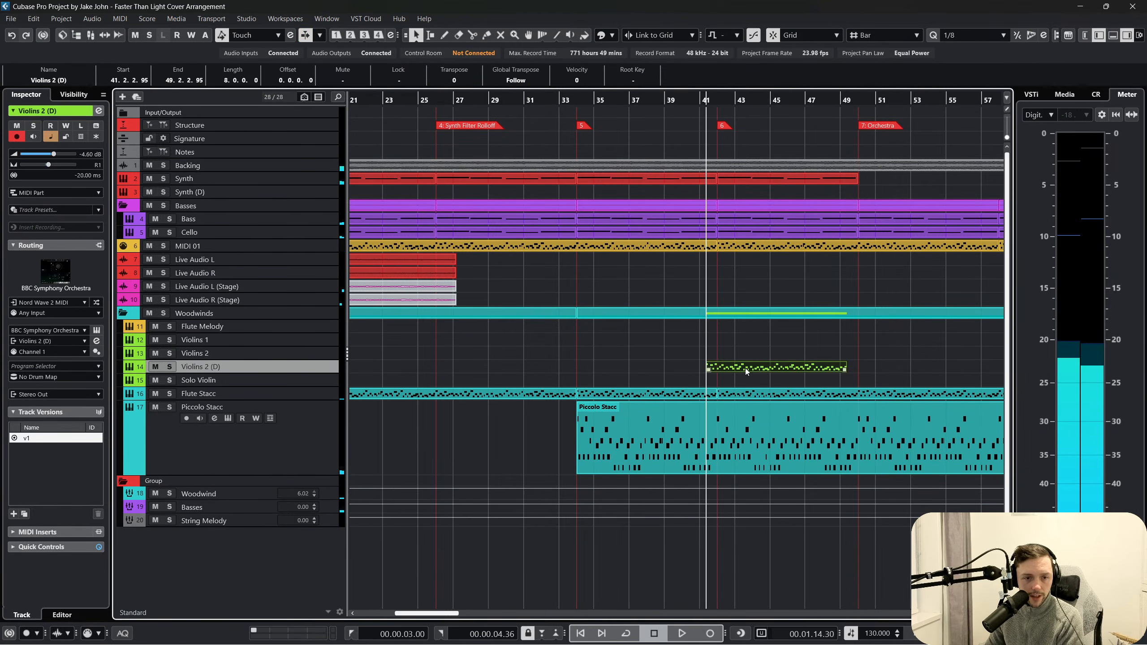
left_click_drag(746, 368, 735, 368)
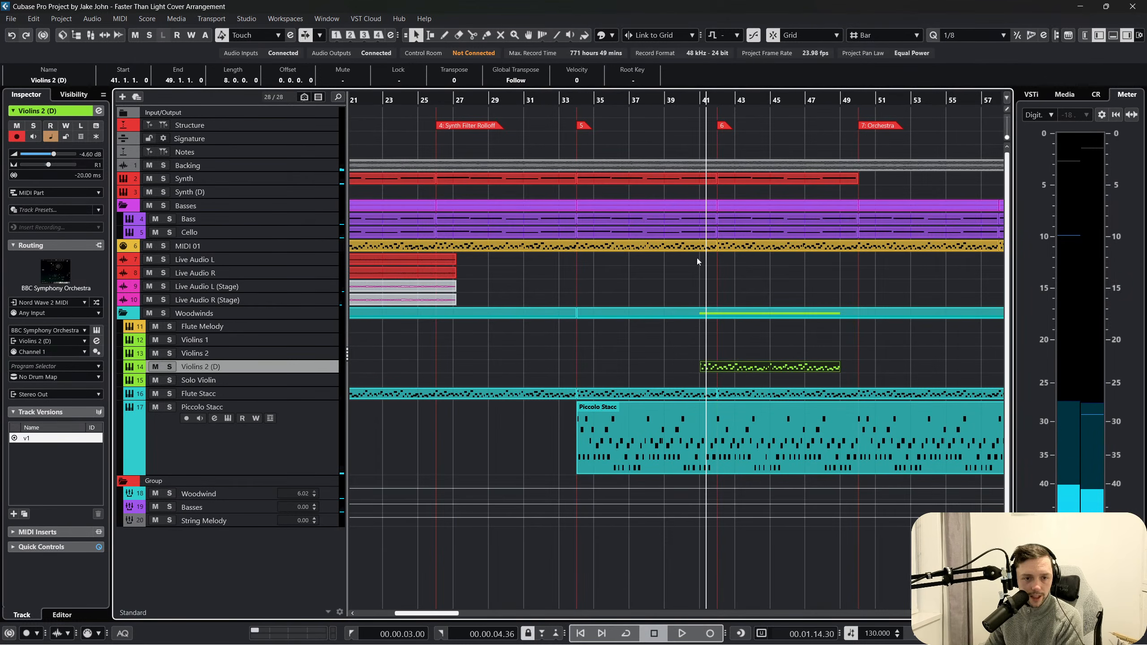
Transpose all notes of the Violins 2 (D) part down one octave and close the editor
double_click(745, 367)
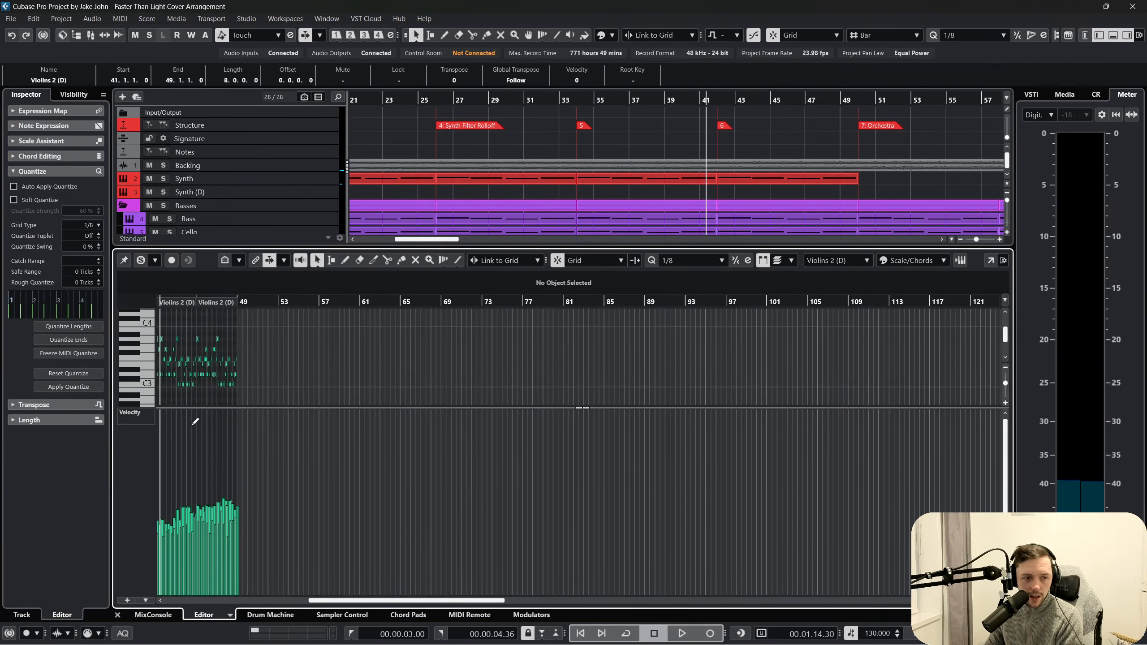
scroll(373, 368, "left", 5)
left_click_drag(570, 302, 570, 308)
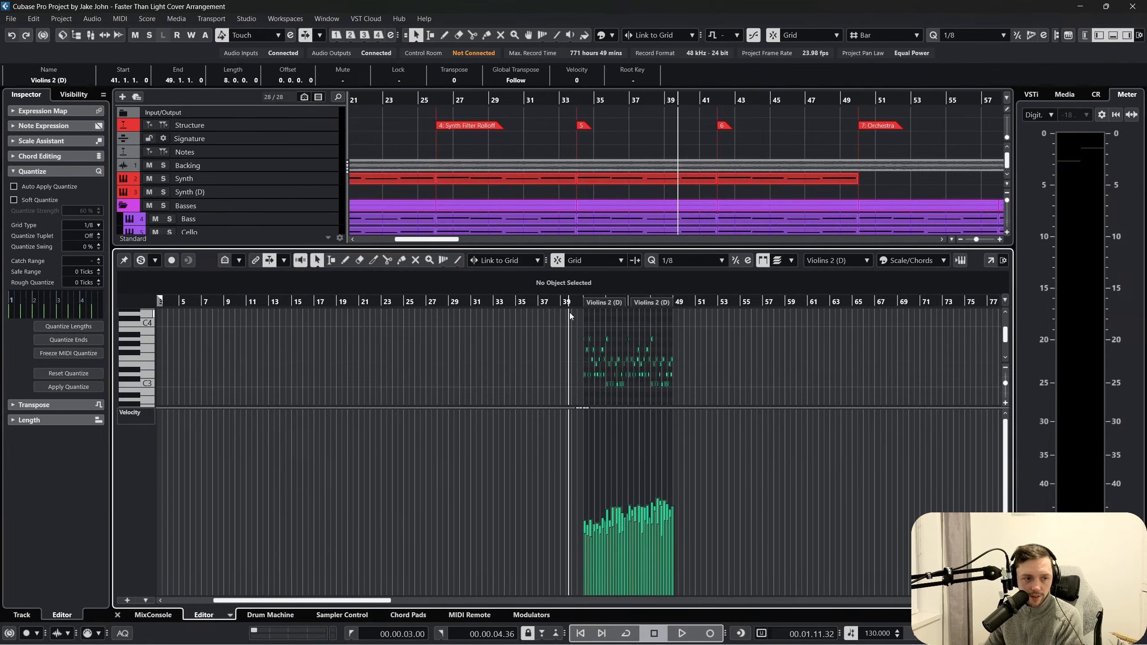
left_click_drag(698, 394, 539, 311)
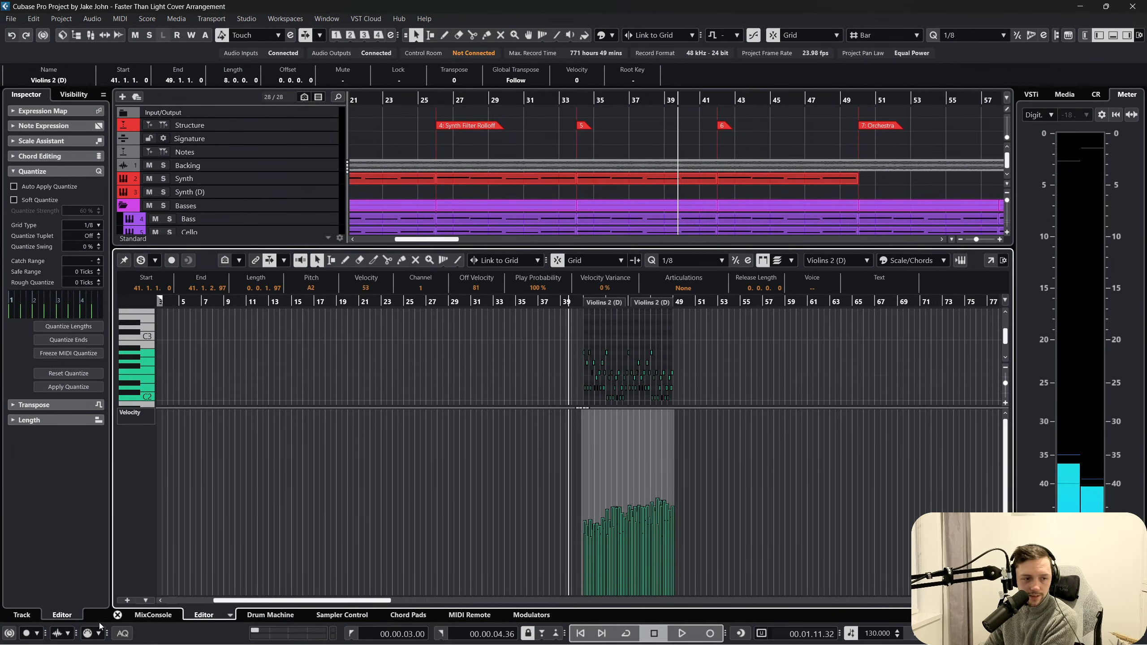
left_click(117, 615)
Play from around bar 41, enlarge the Violins 2 (D) track and raise its volume to -1.00 dB
left_click_drag(697, 97, 661, 159)
left_click_drag(316, 373, 317, 447)
left_click_drag(54, 159, 62, 155)
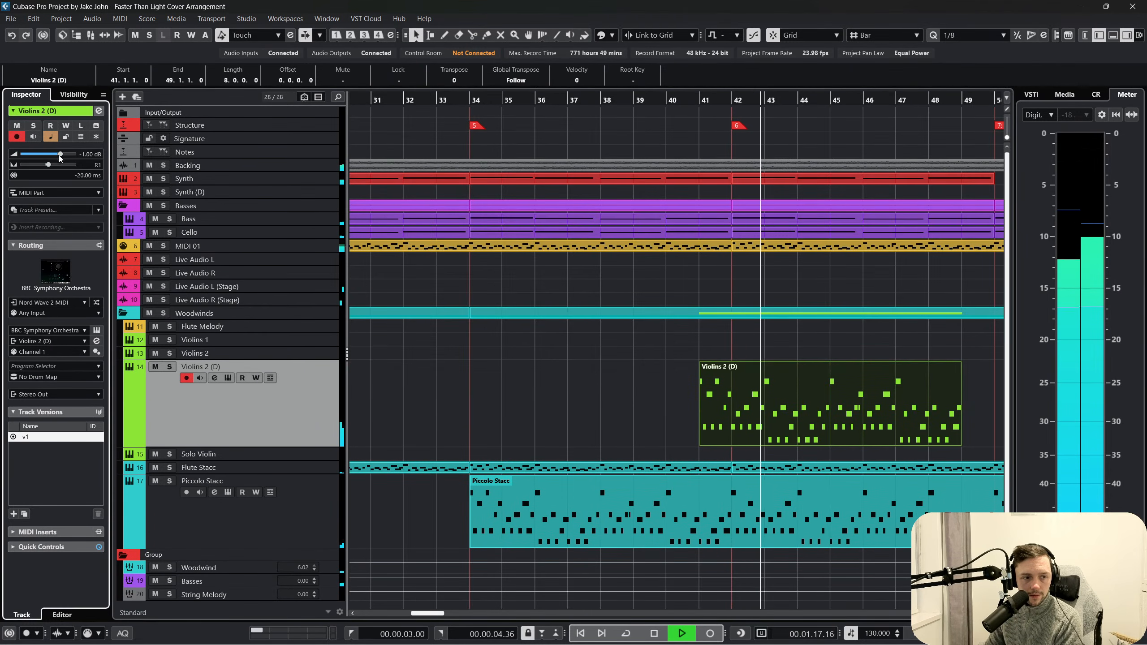
Solo the Violins 2 (D) track and listen to its part from bar 41
left_click(169, 367)
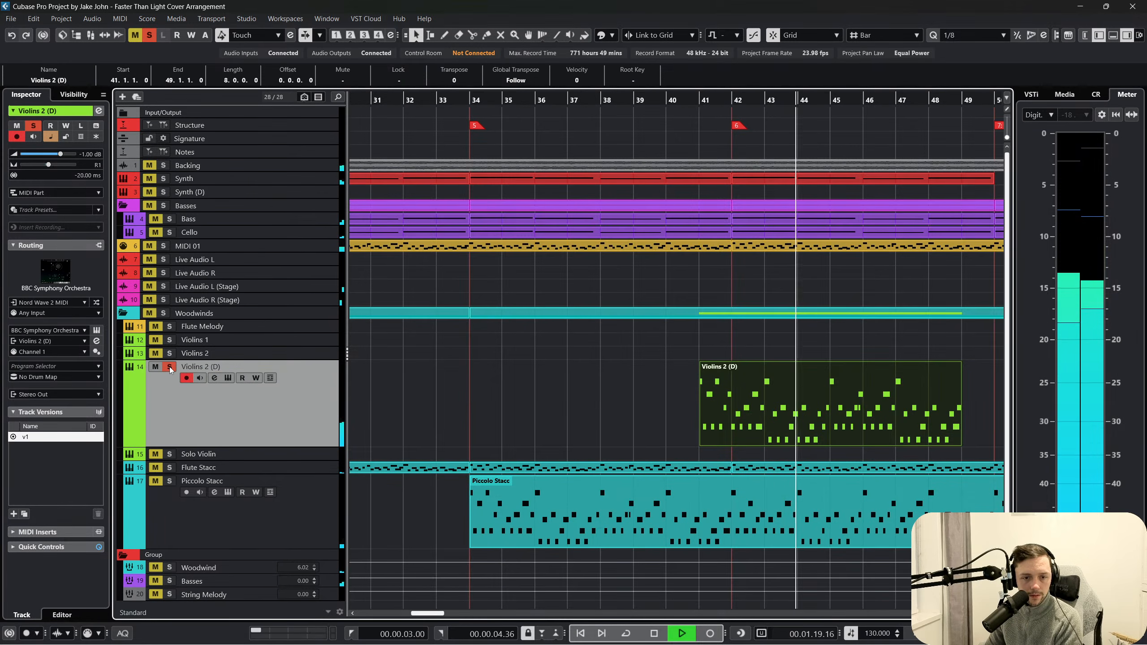
left_click(723, 404)
key("space")
double_click(782, 409)
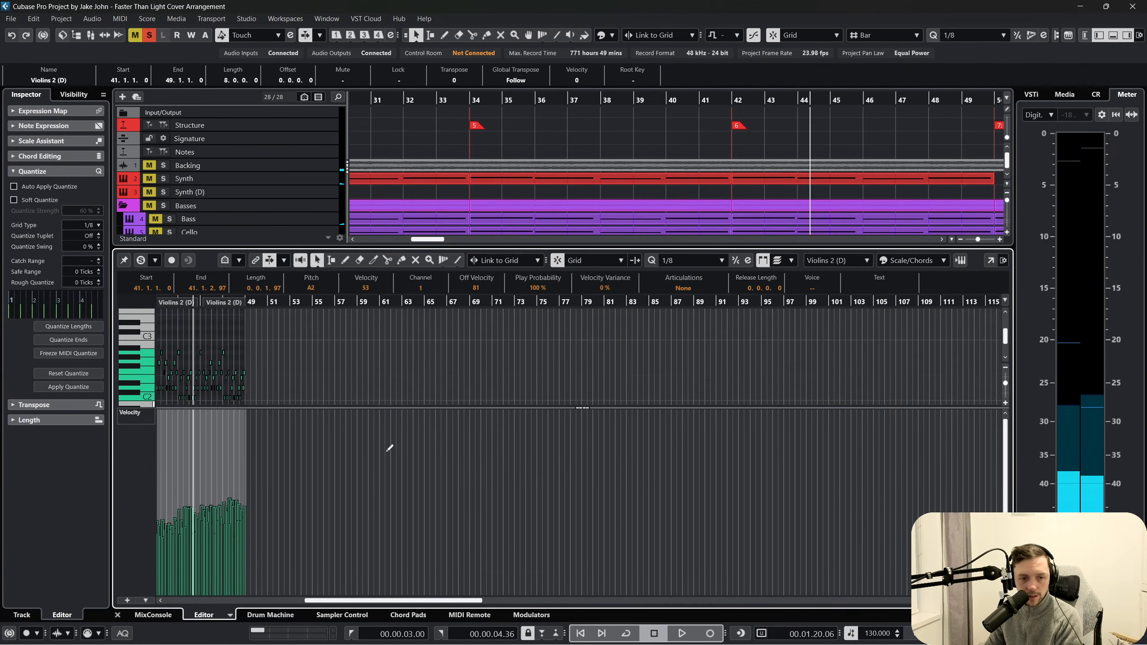
left_click(117, 615)
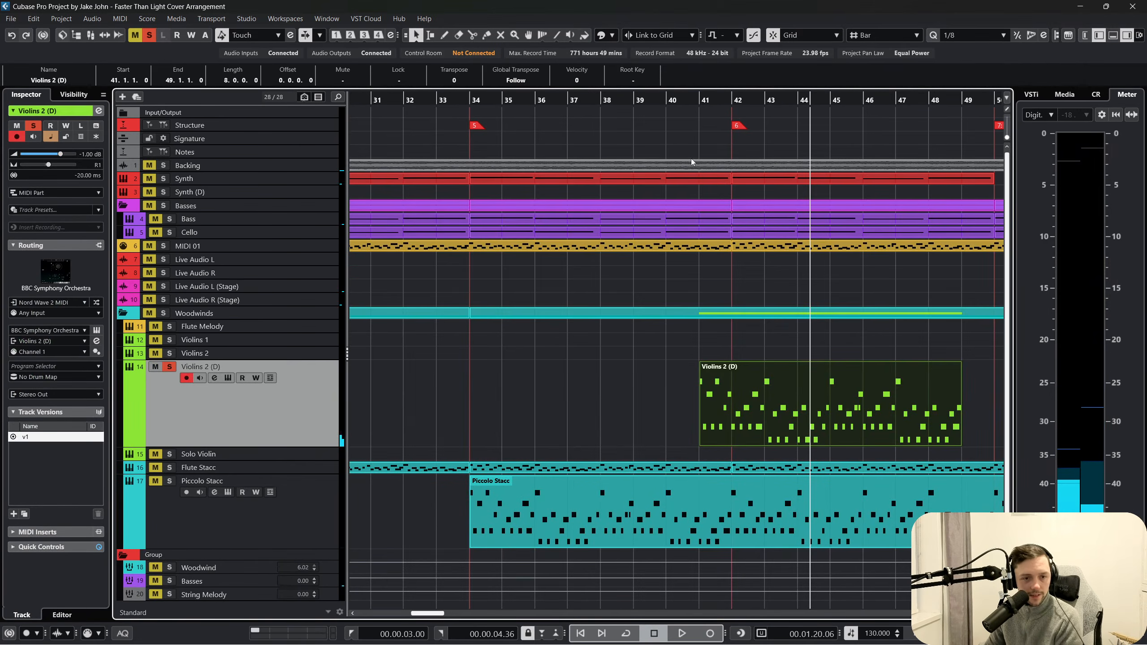
left_click(698, 103)
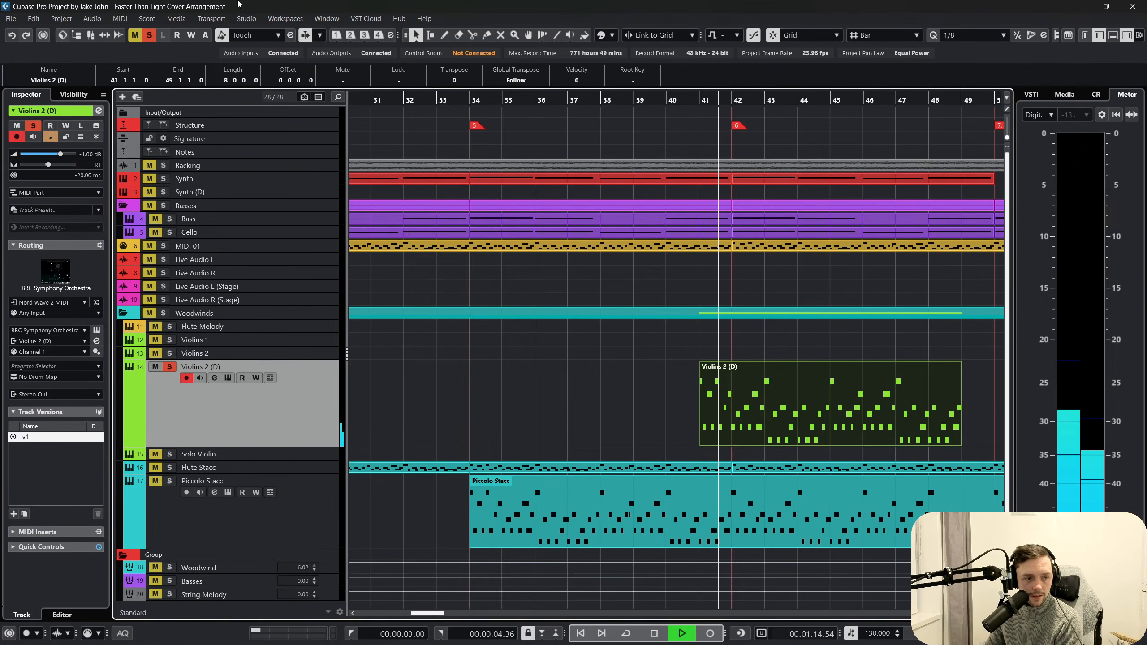
Clear the solo state and mute the Backing track during playback
left_click(150, 36)
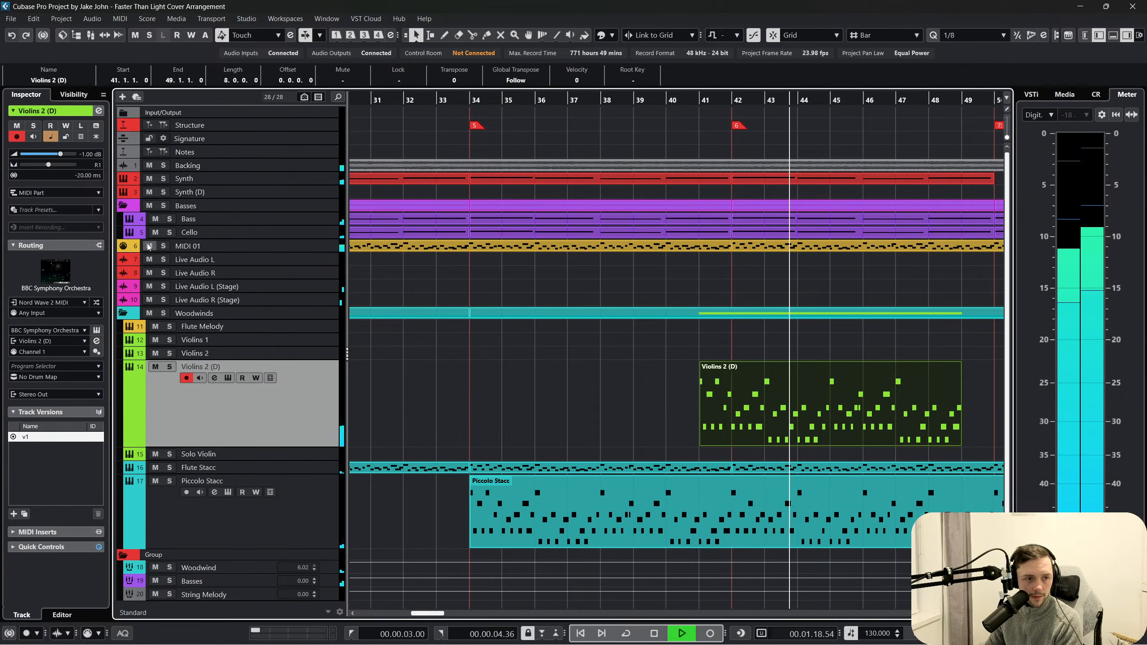
left_click(150, 166)
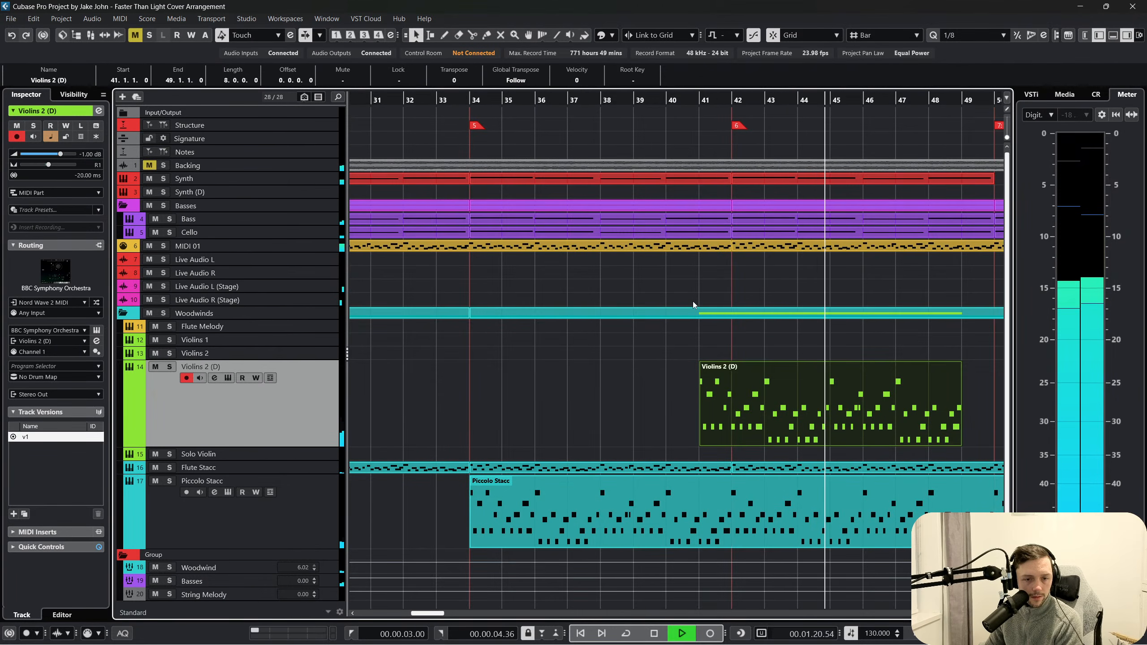
Stop playback and move the Violins 2 (D) part one bar later so it starts at bar 42
scroll(687, 305, "right", 3)
key("space")
key("ctrl+Right")
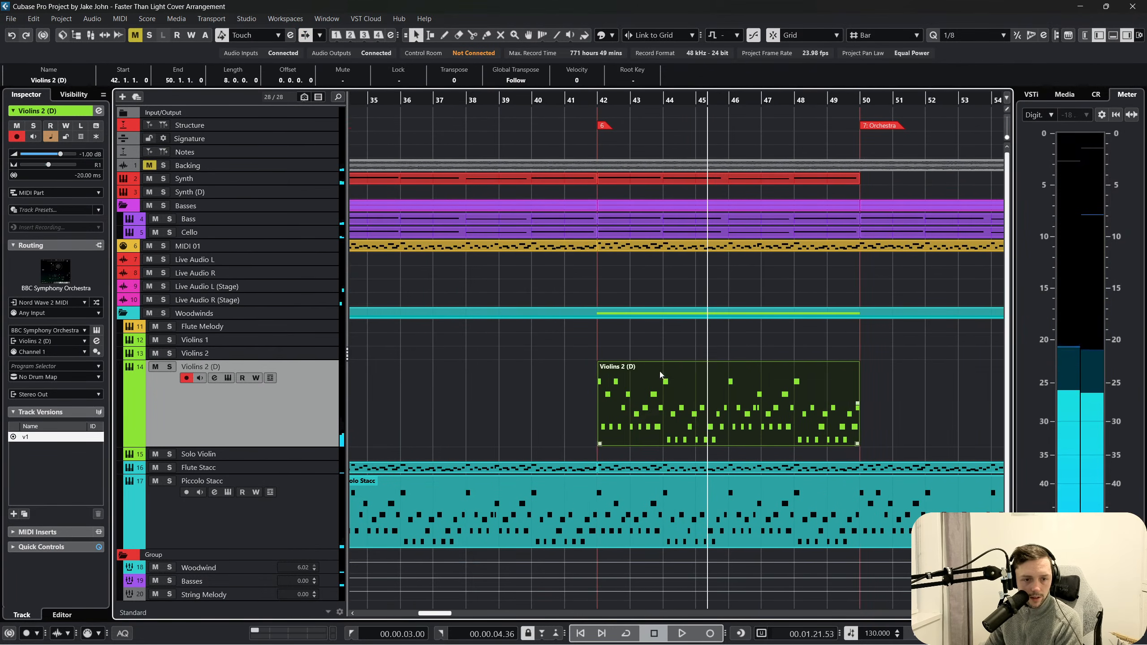
Play the arrangement from bar 42 and listen to how the Violins 2 (D) part fits
left_click(604, 113)
key("space")
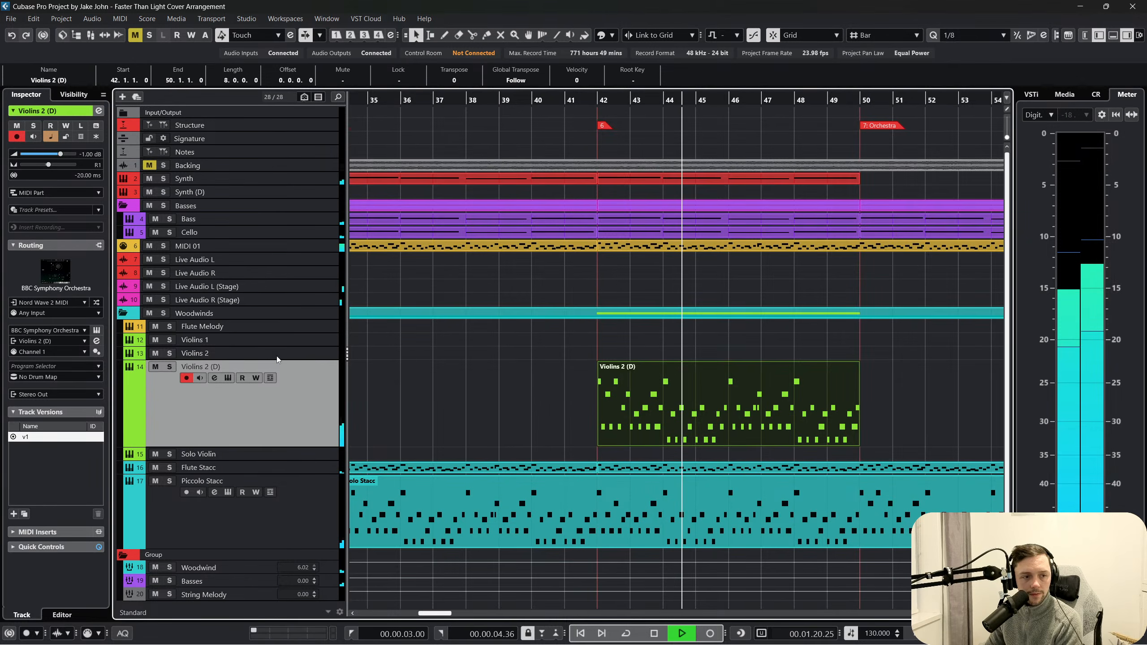
key("f")
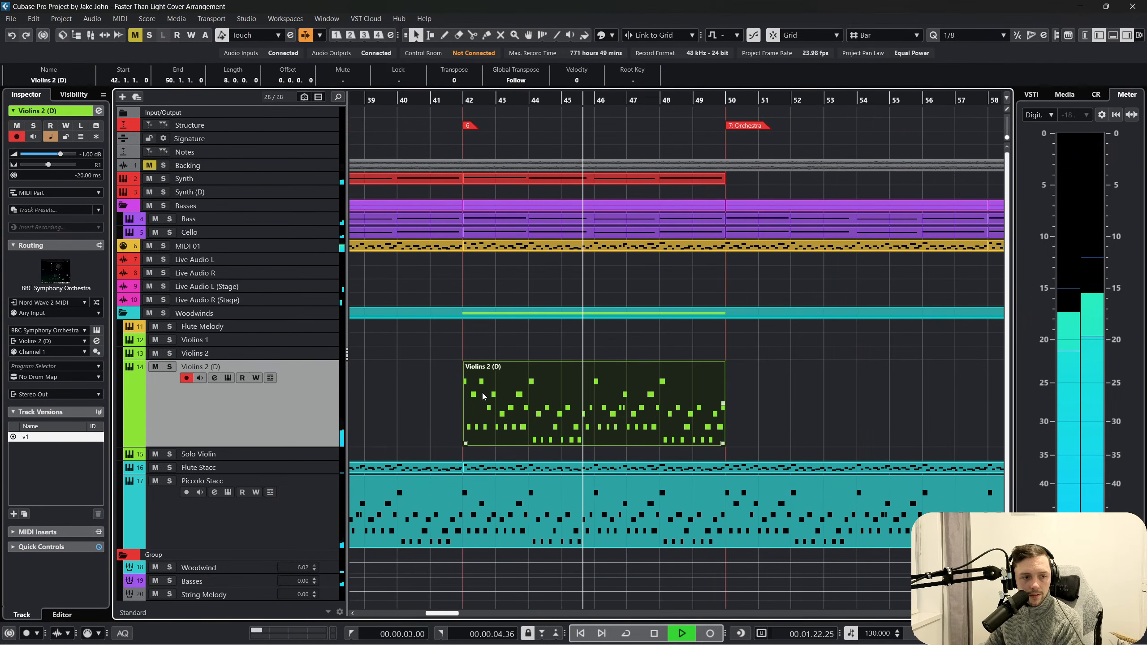
scroll(482, 393, "left", 1)
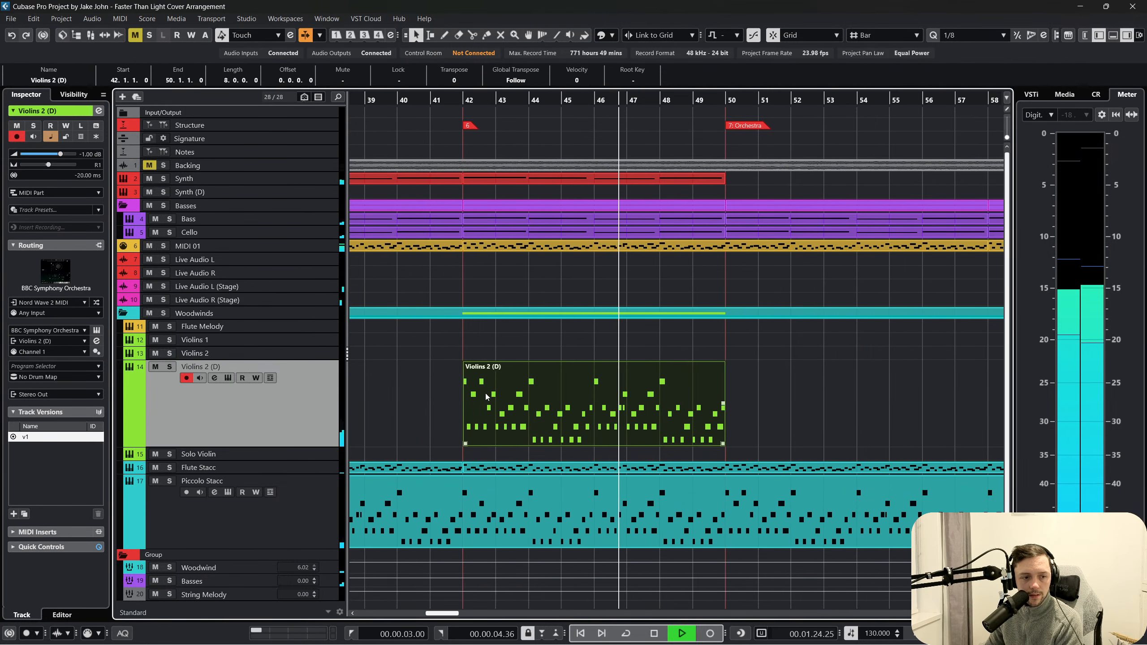
key("space")
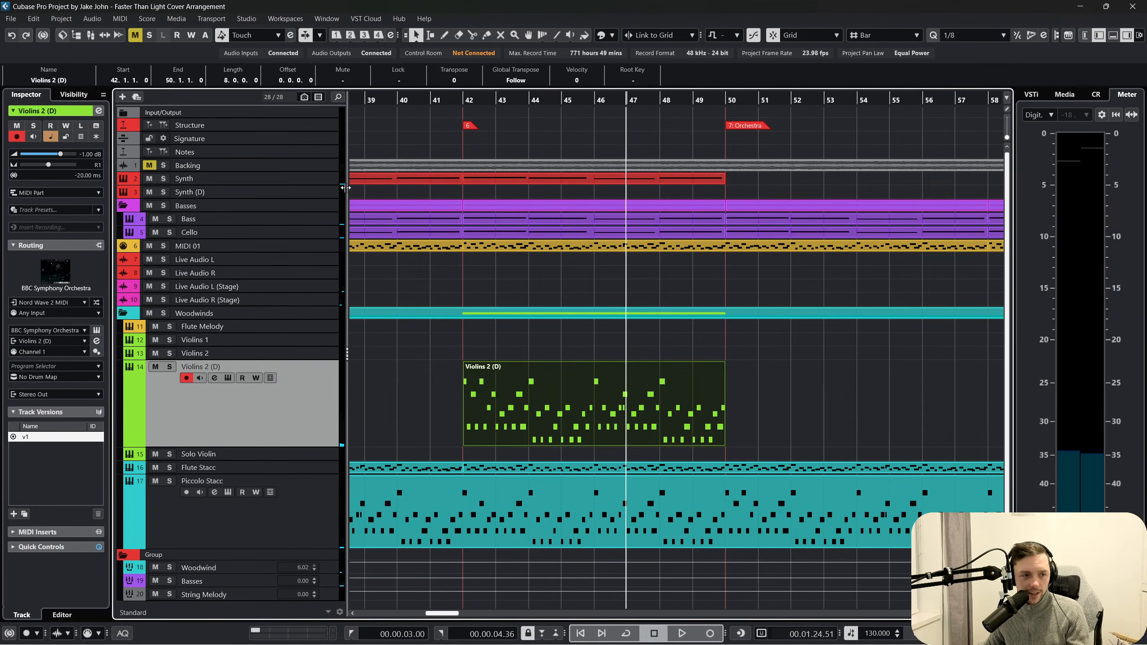
Duplicate the MIDI 01 track at an enlarged height and set the copy's MIDI output to Nord Wave 2 MIDI
left_click(325, 181)
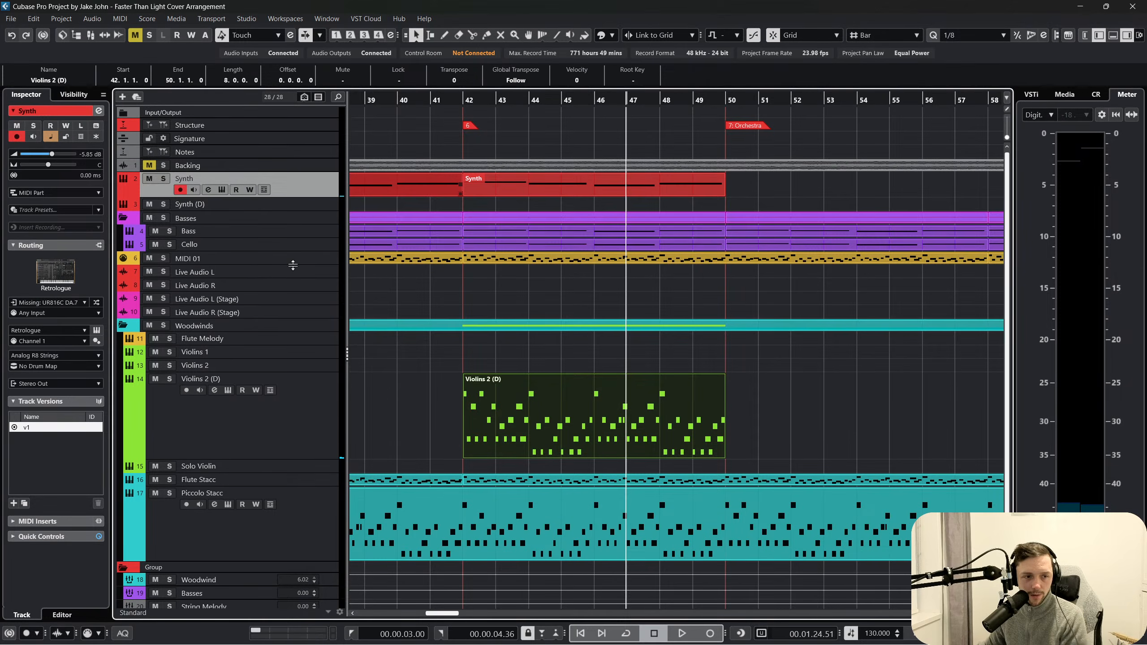
left_click_drag(292, 265, 332, 375)
key("space")
key("space")
right_click(302, 332)
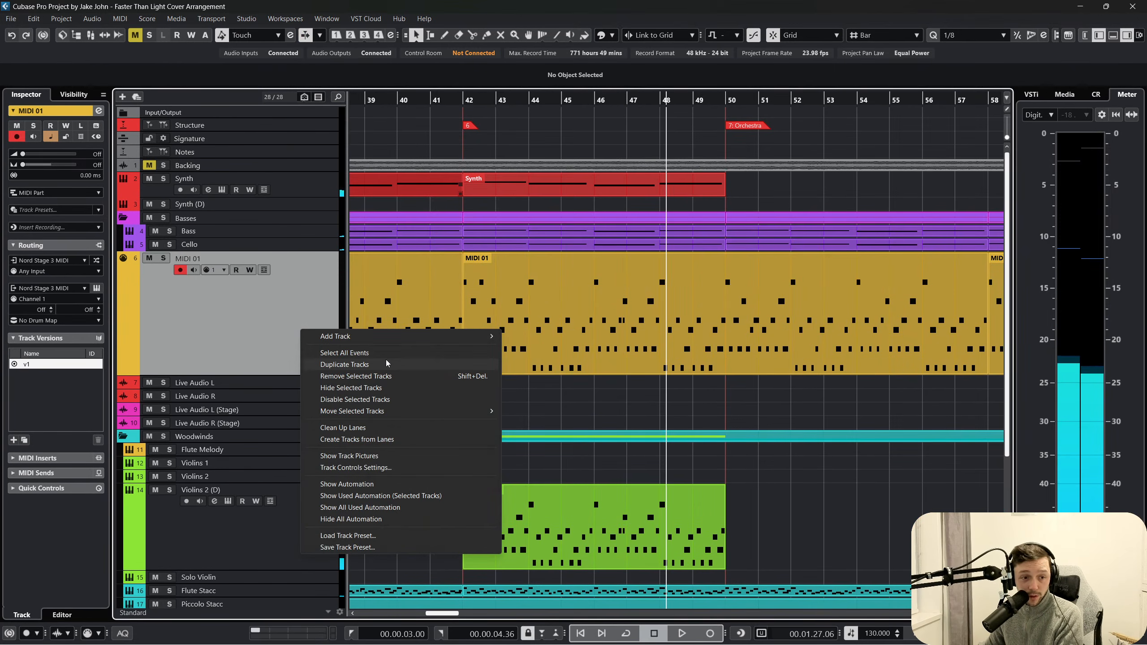
left_click(344, 364)
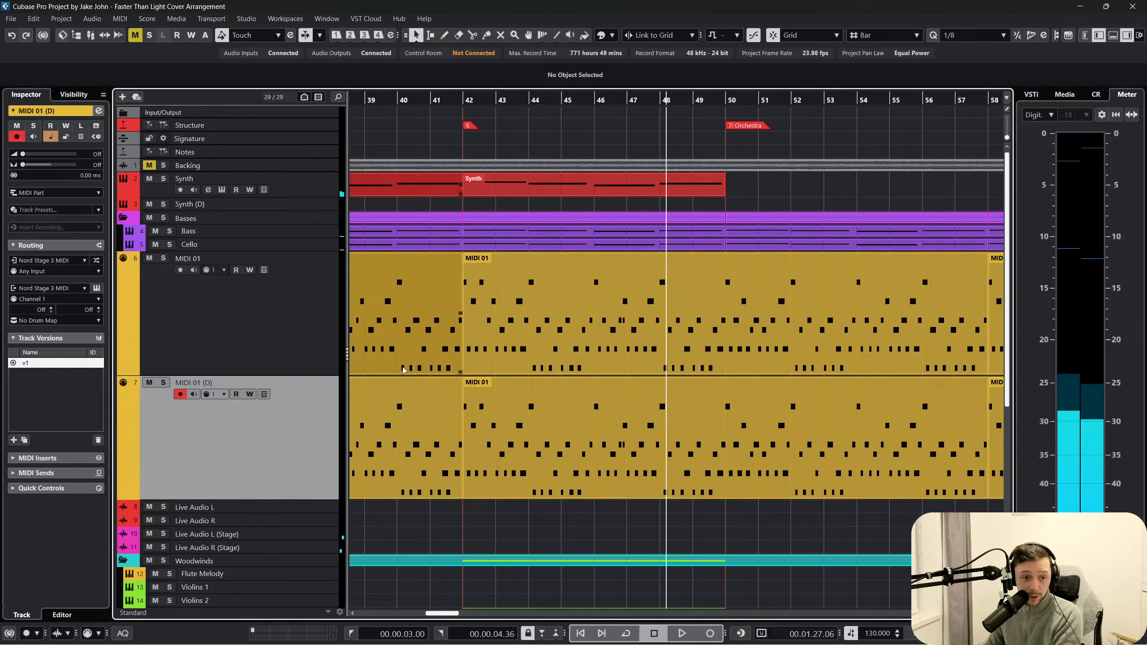
left_click(71, 292)
left_click(74, 388)
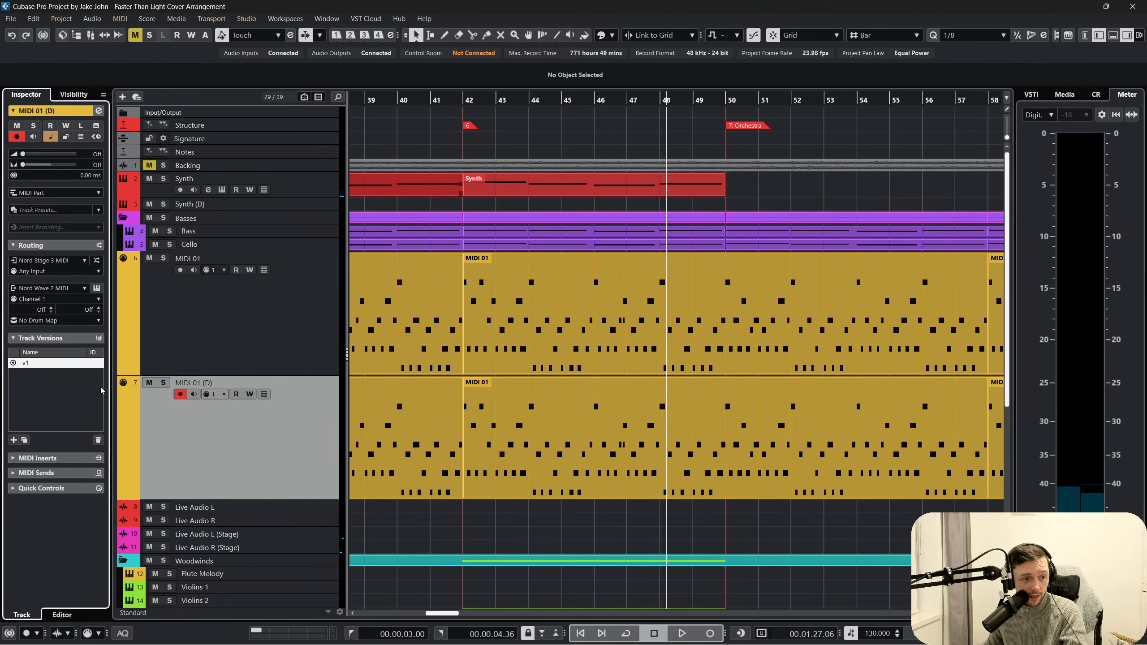
Play from bar 42 and check the doubled MIDI 01 synth together with the violin and woodwind parts
left_click(460, 100)
key("space")
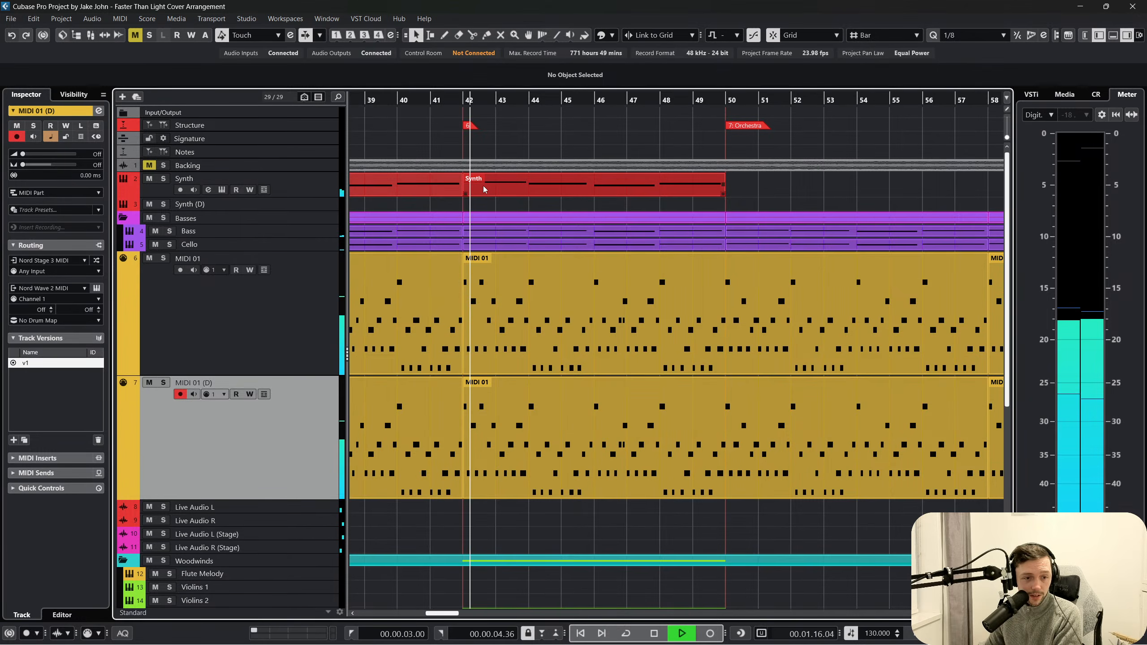
scroll(492, 234, "down", 3)
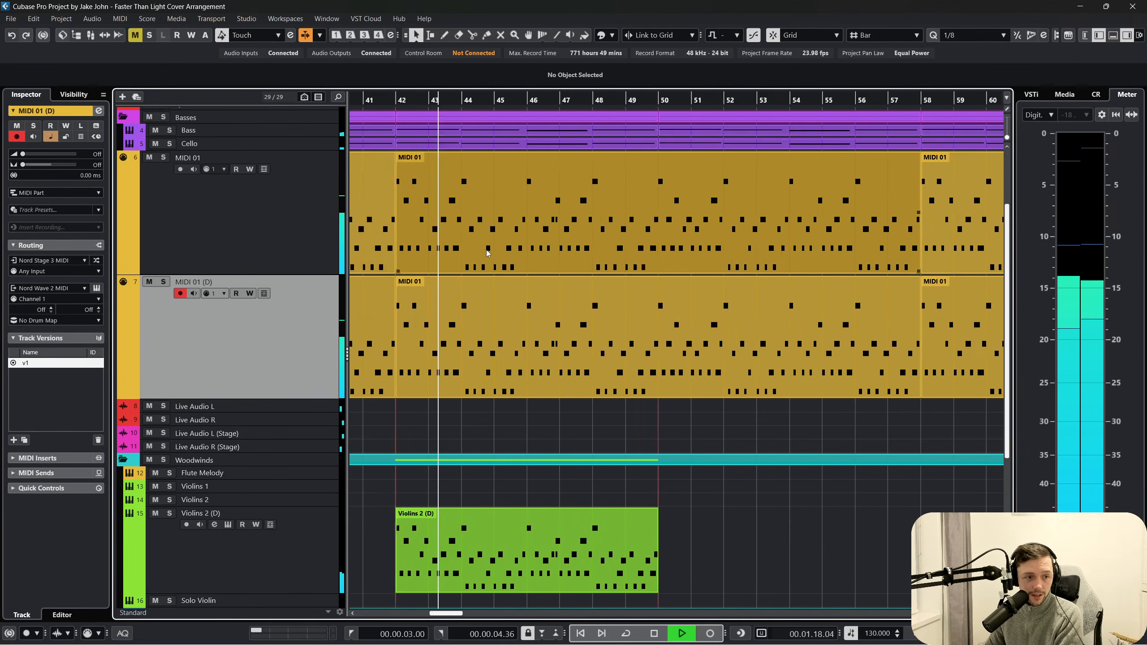
scroll(312, 267, "up", 3)
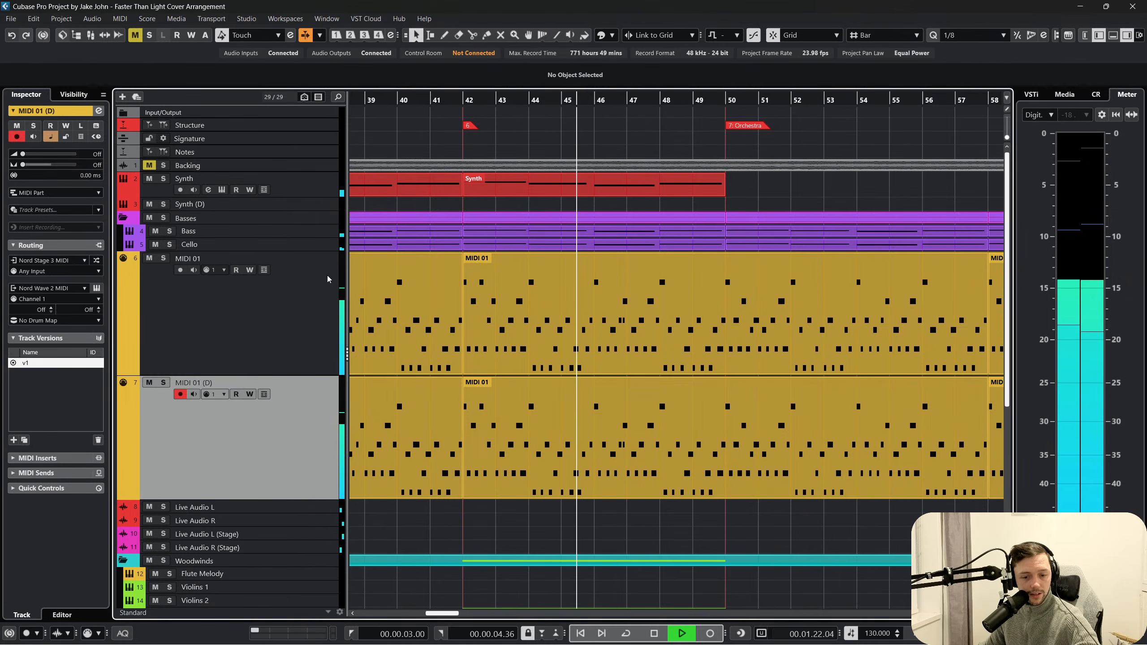
scroll(610, 376, "down", 2)
scroll(596, 373, "down", 5)
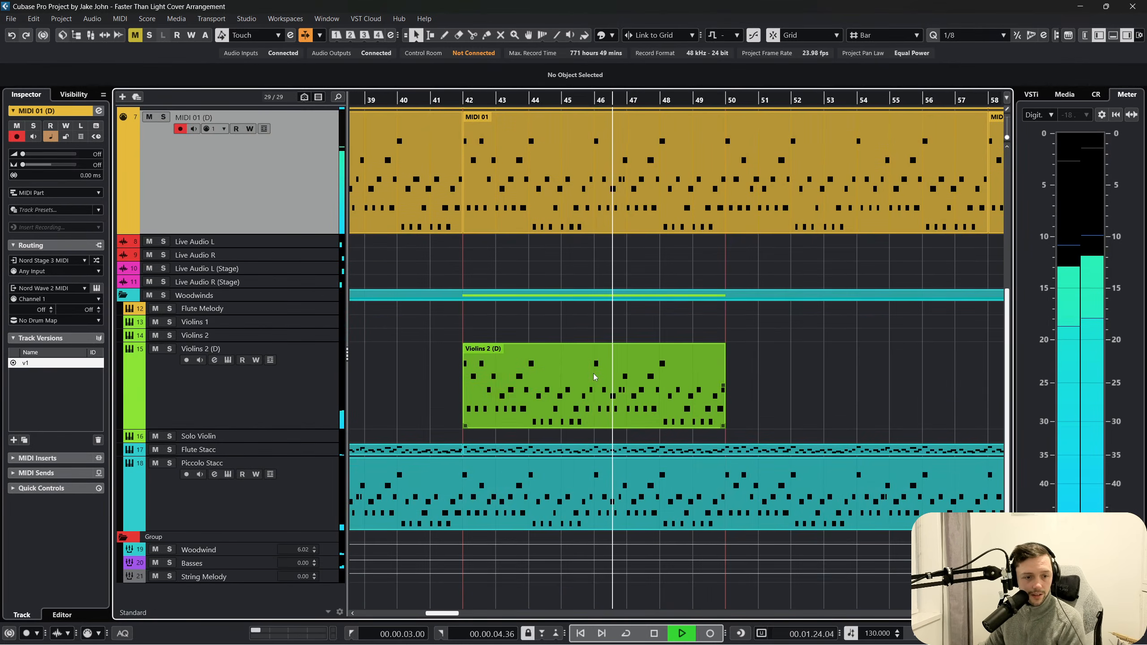
scroll(587, 373, "up", 8)
key("space")
scroll(295, 265, "down", 6)
scroll(293, 265, "down", 2)
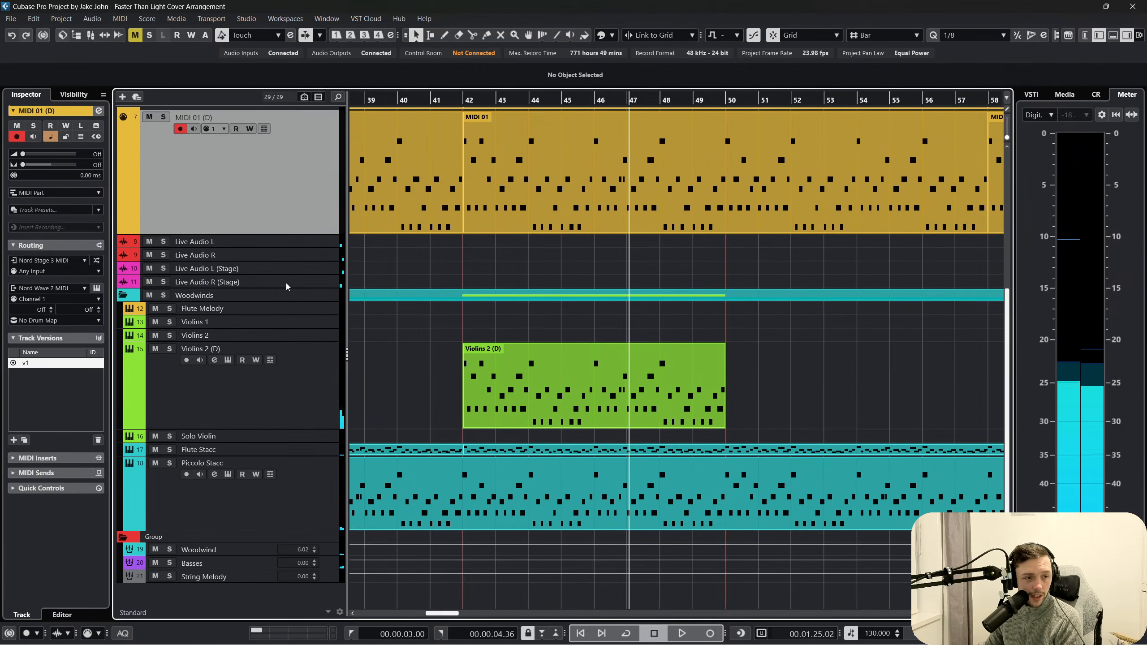
key("space")
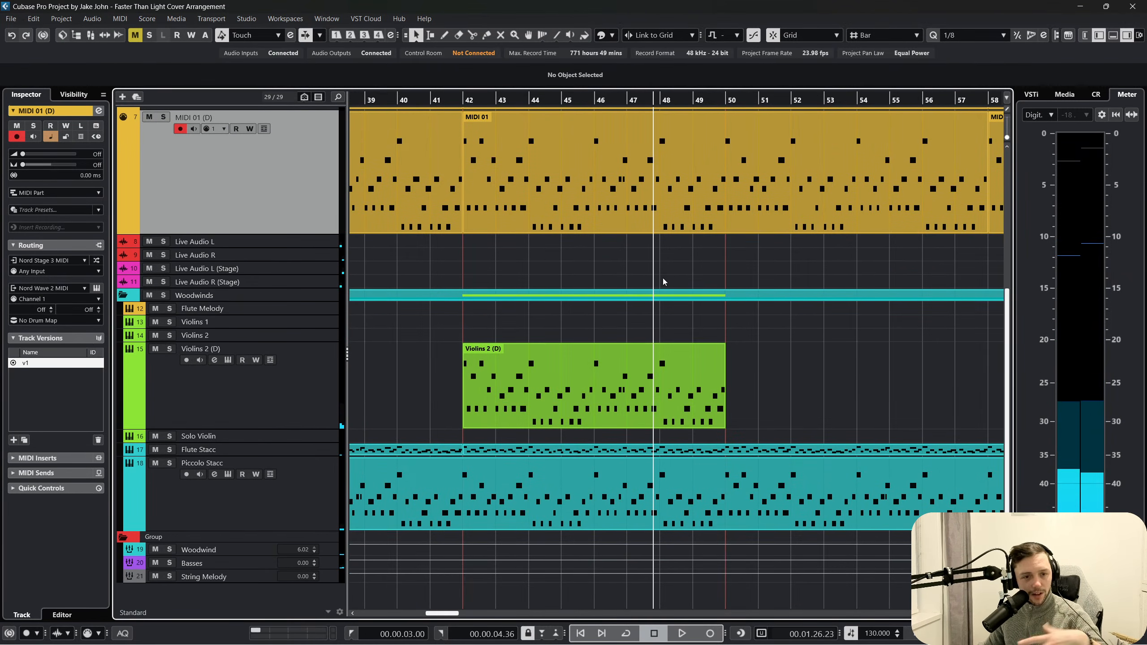
Unmute the Backing track and resume playback from around bar 48
scroll(206, 165, "up", 5)
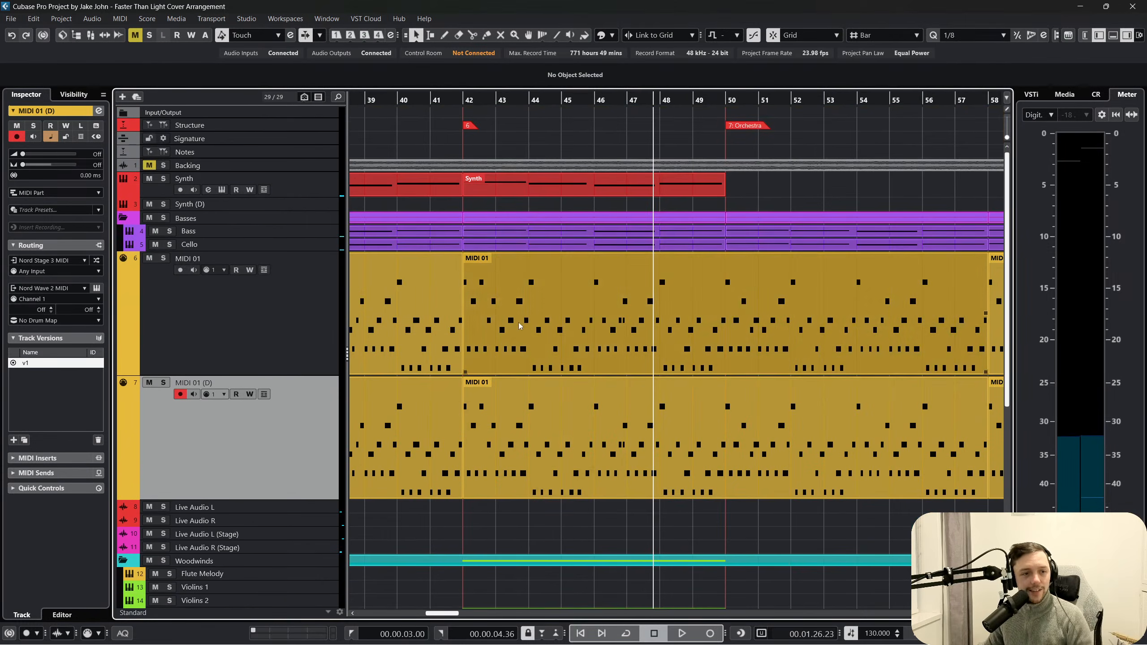
left_click(149, 165)
key("space")
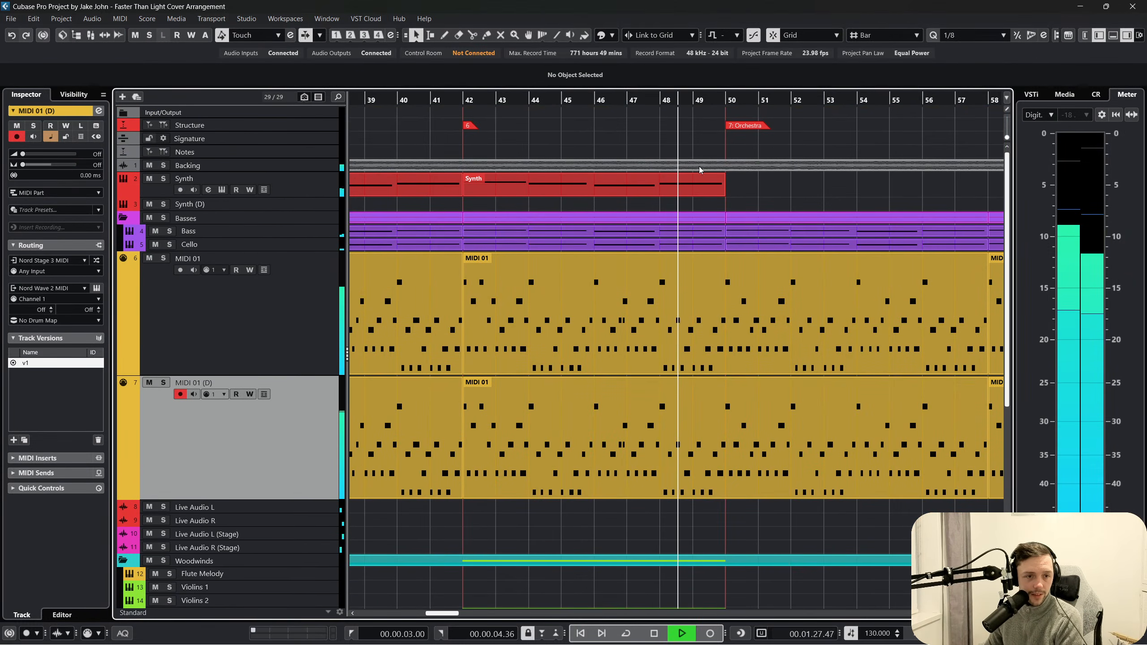
scroll(343, 362, "down", 5)
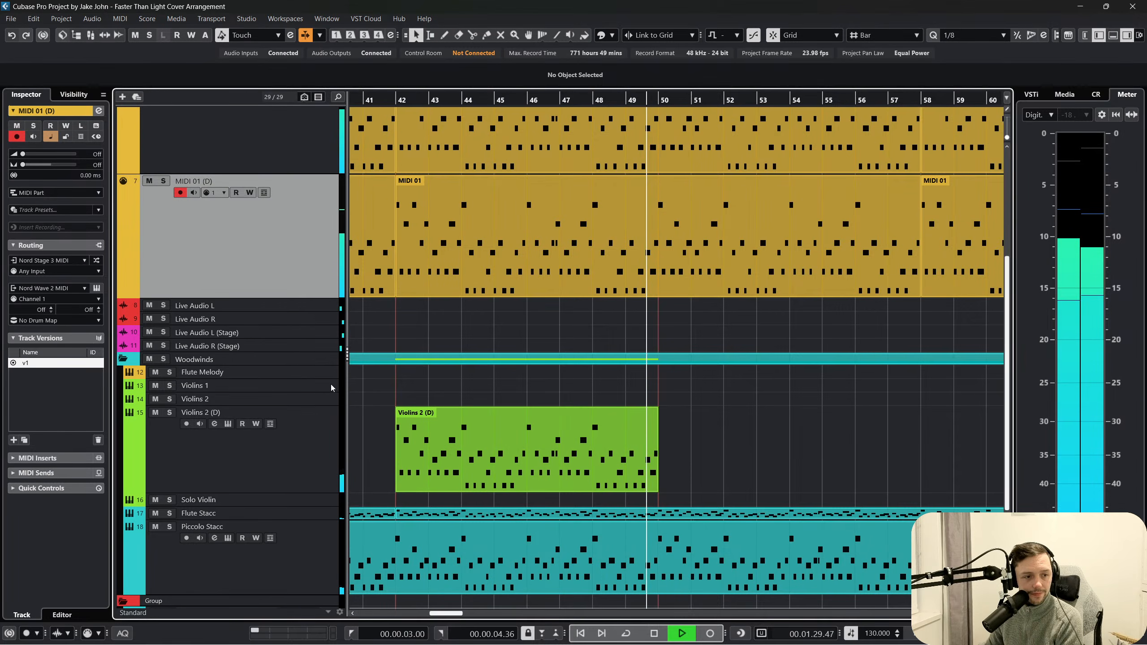
Duplicate the Violins 2 (D) part twice so the pattern continues from bar 50 to bar 66
left_click(332, 388)
left_click(317, 403, "shift")
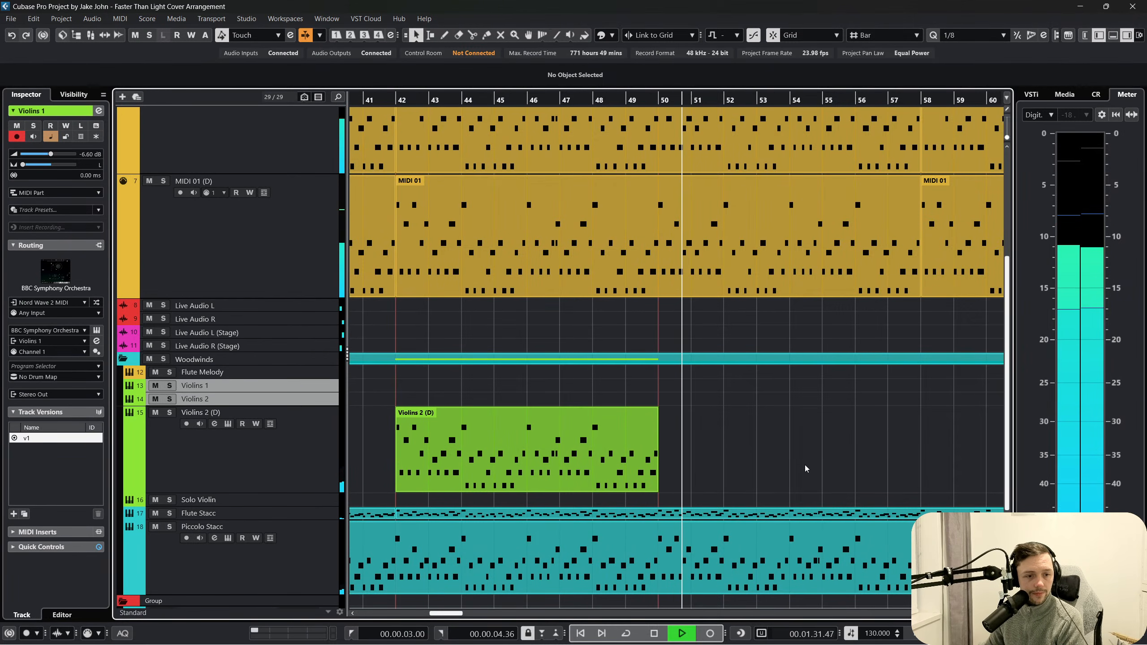
left_click(587, 456)
key("ctrl+d")
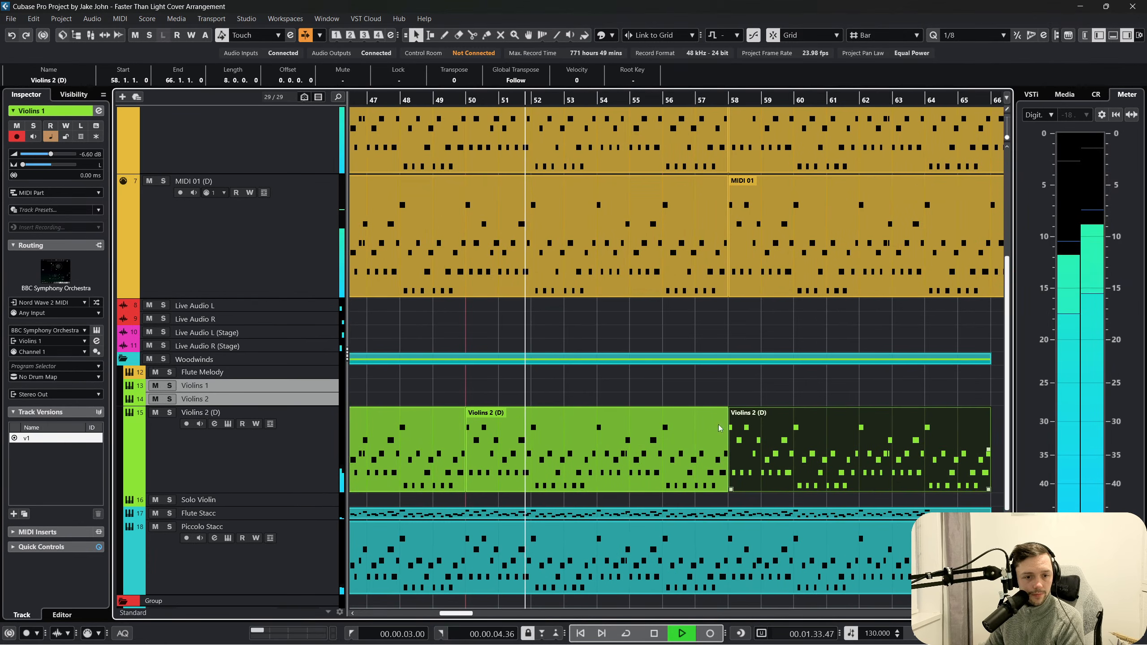
left_click(564, 382)
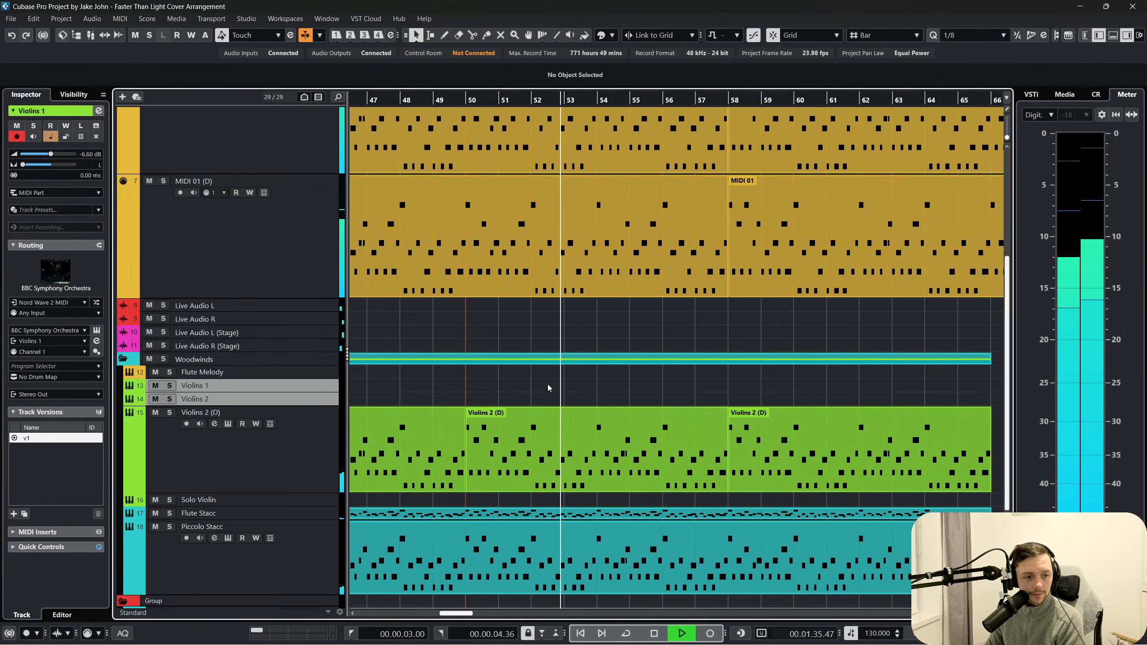
scroll(442, 385, "down", 2)
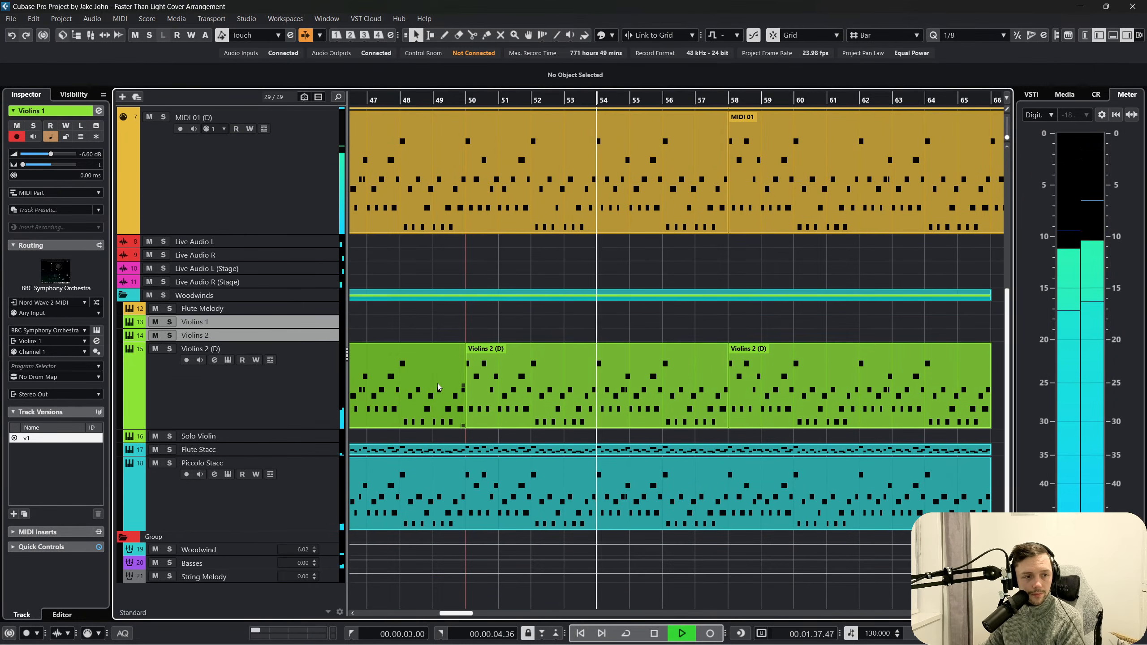
Stop playback and draw an empty part on the Flute Melody track from bar 42 to bar 51
left_click(304, 312)
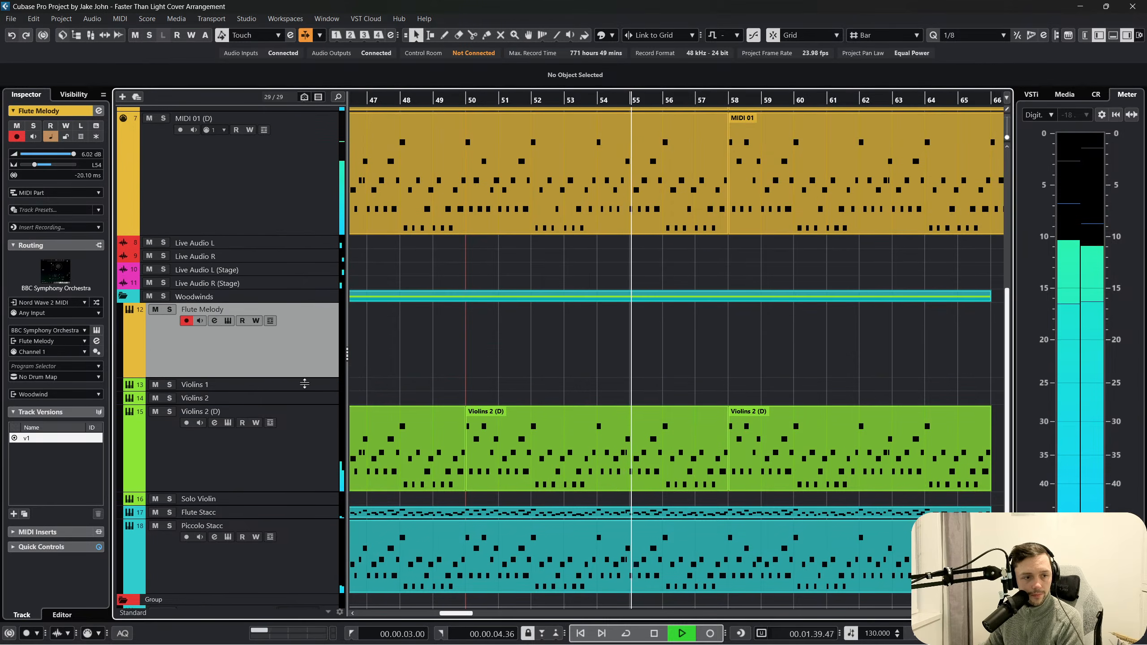
scroll(393, 367, "up", 6)
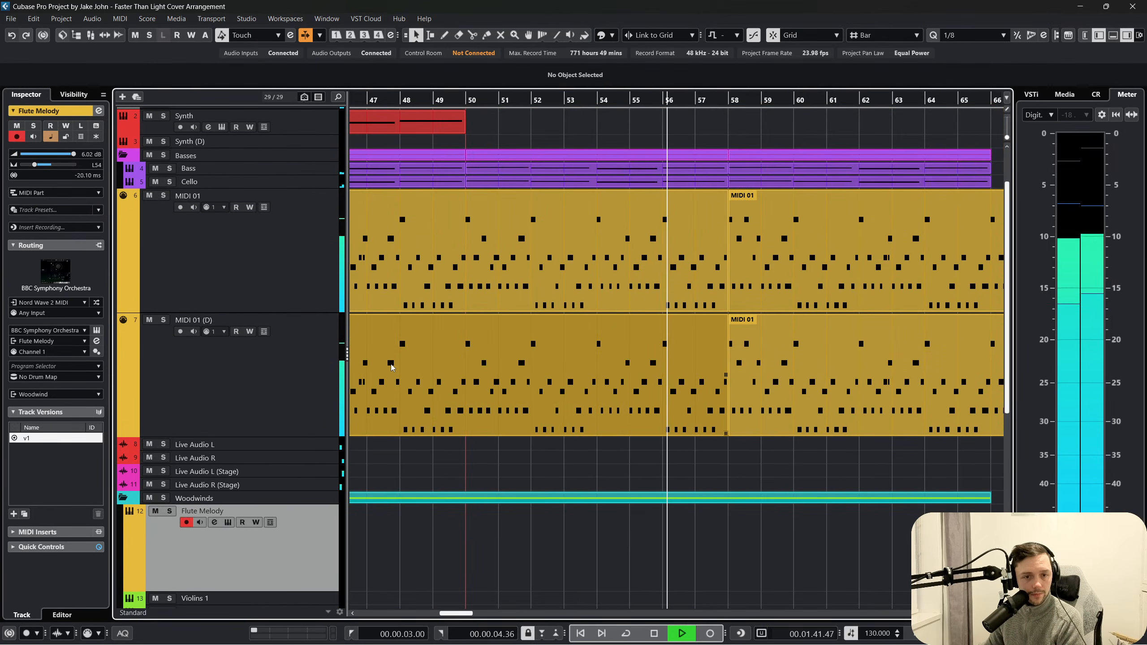
key("space")
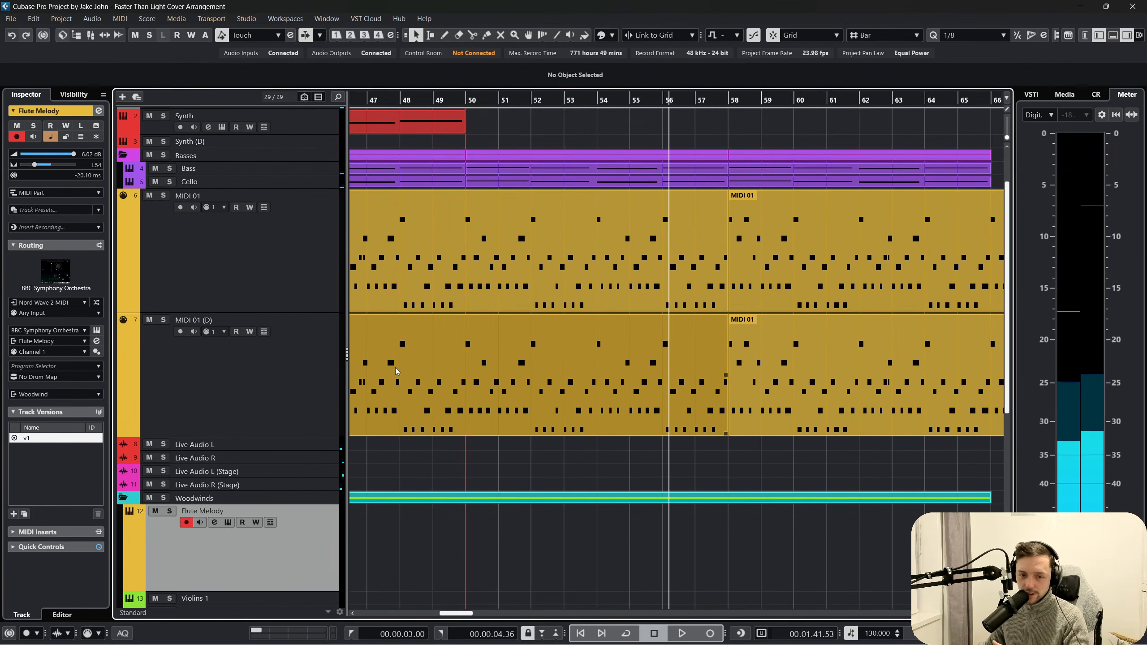
scroll(329, 501, "down", 3)
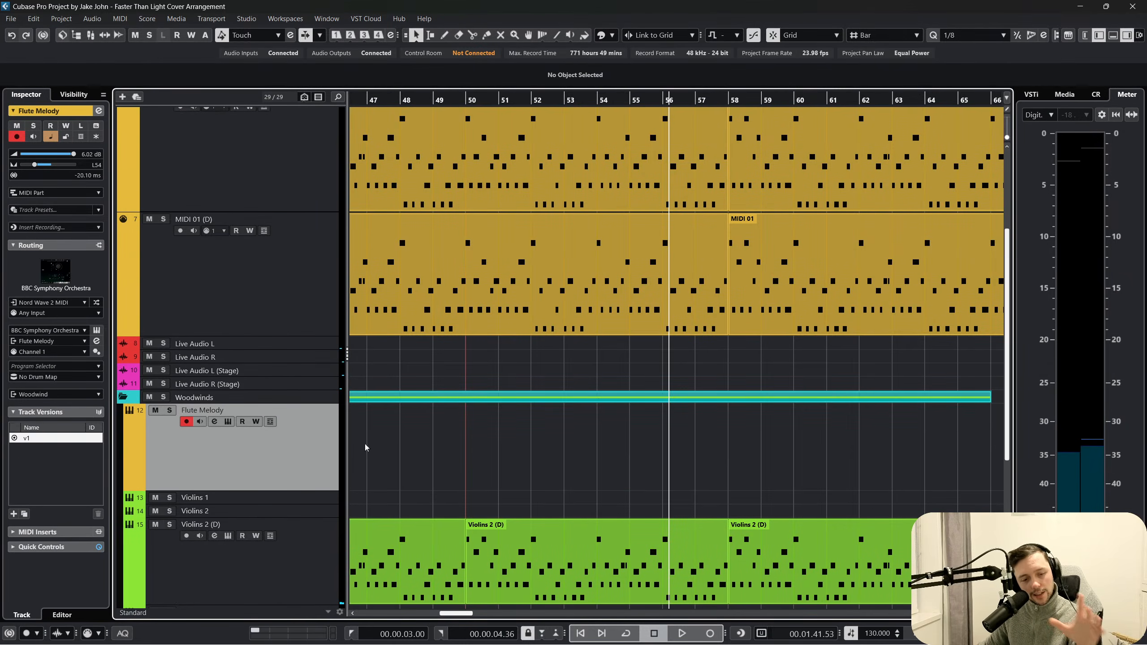
left_click_drag(485, 100, 448, 99)
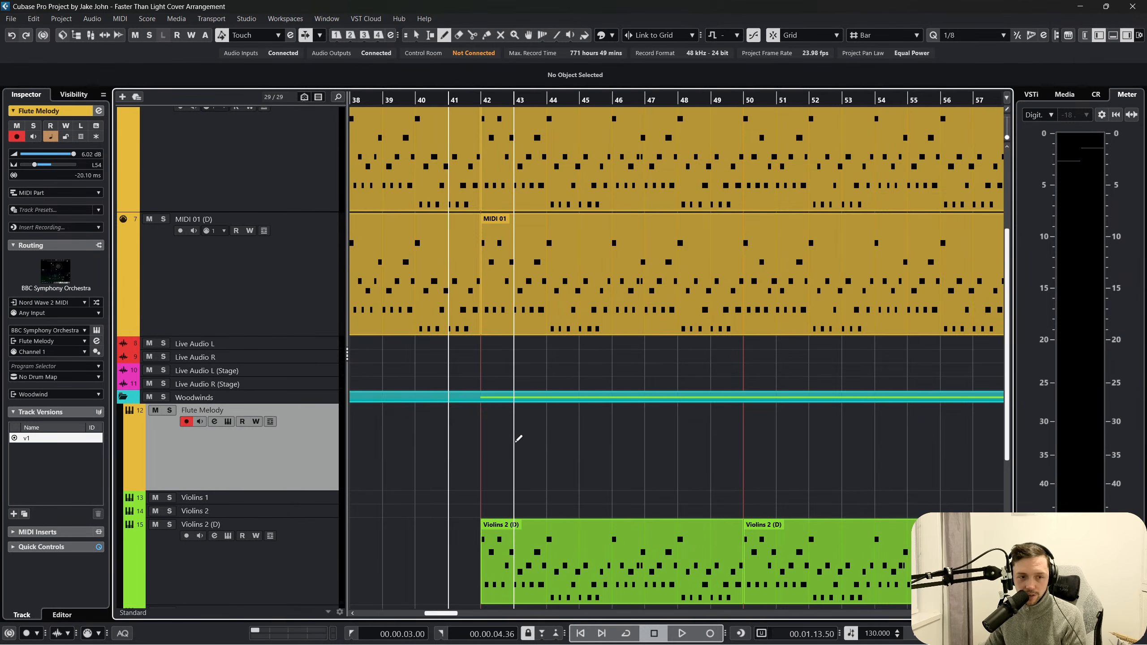
left_click_drag(495, 438, 761, 438)
right_click(471, 426)
left_click(470, 427)
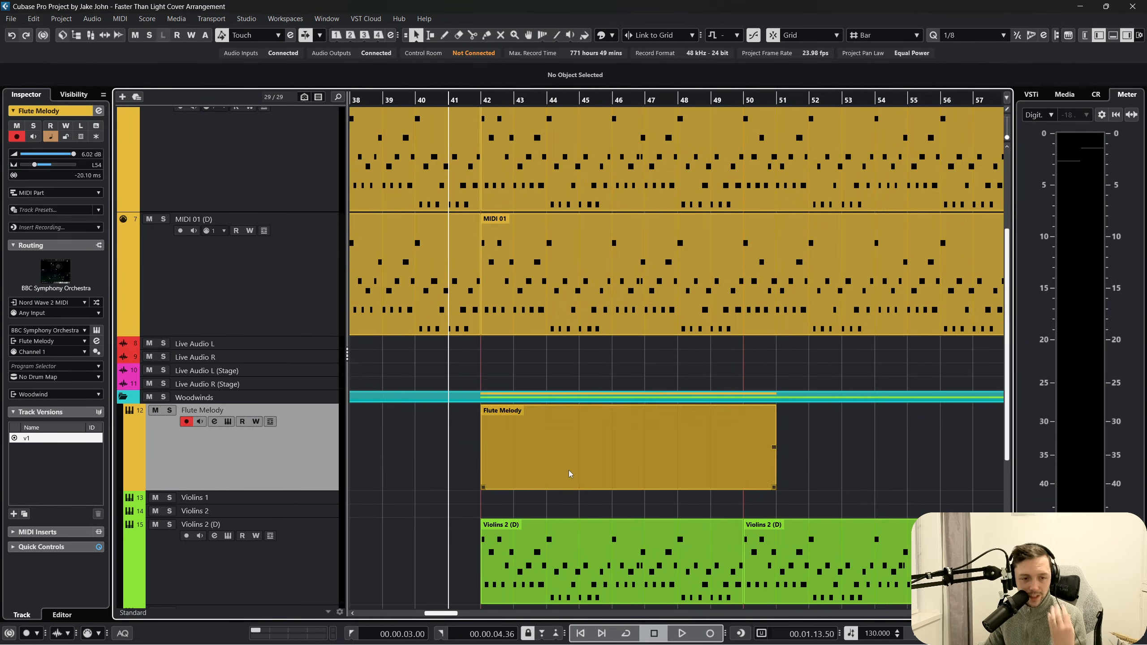
Open the Flute Melody part in the key editor, set the quantize grid to 1/1, and close the editor
double_click(570, 470)
scroll(530, 380, "left", 5)
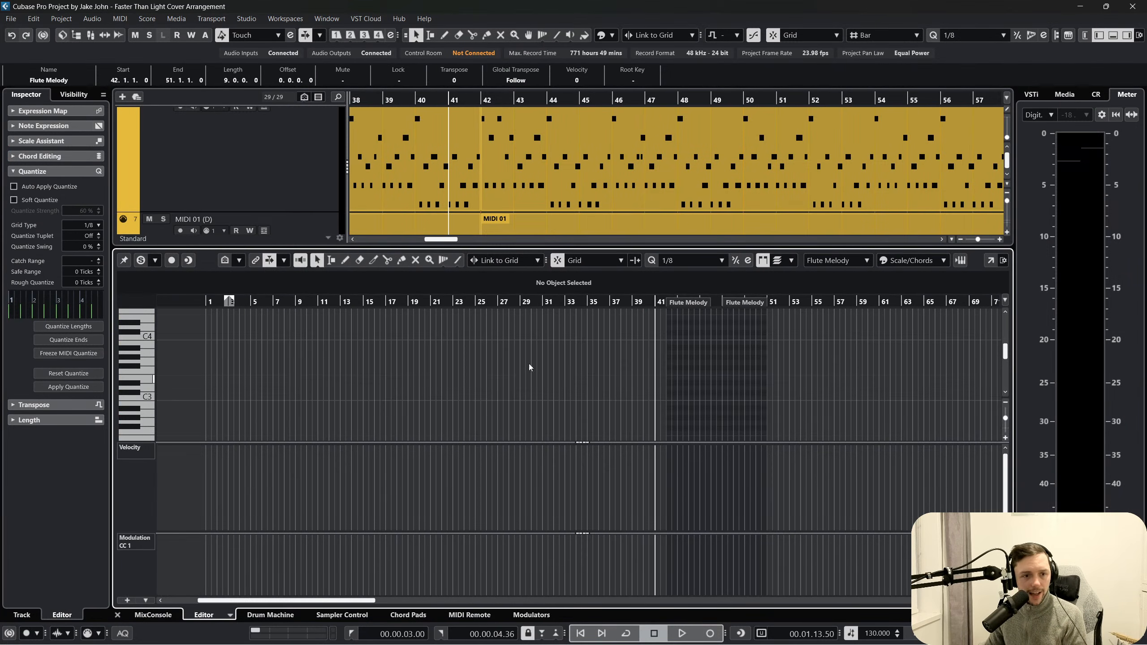
left_click_drag(659, 302, 655, 364)
left_click(692, 262)
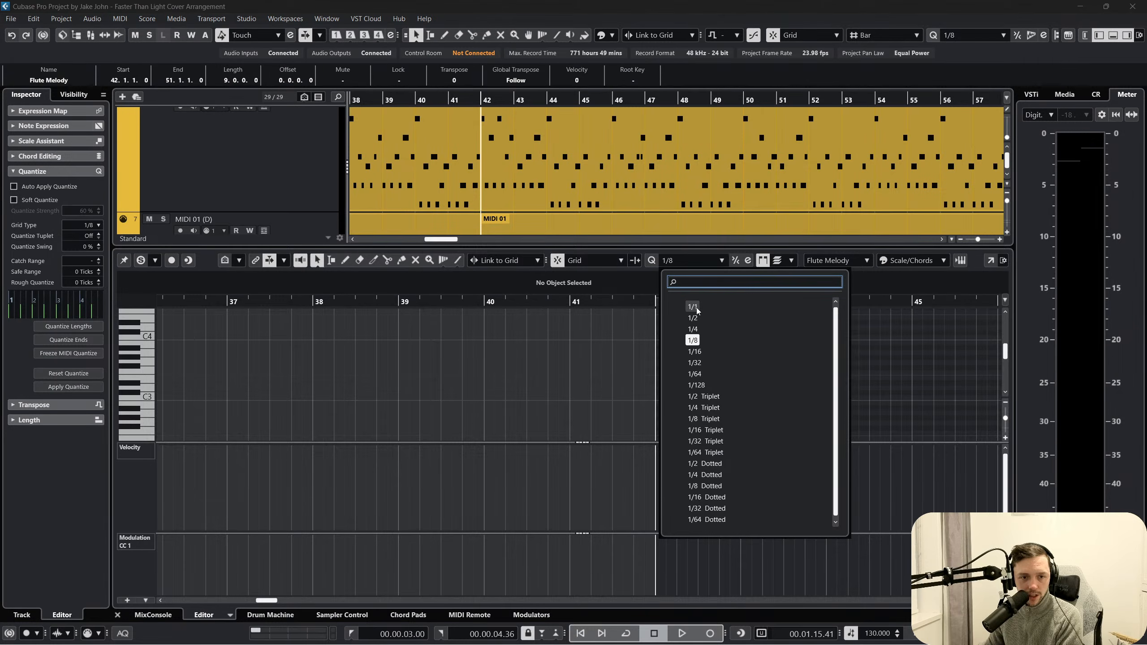
left_click(693, 307)
left_click(117, 615)
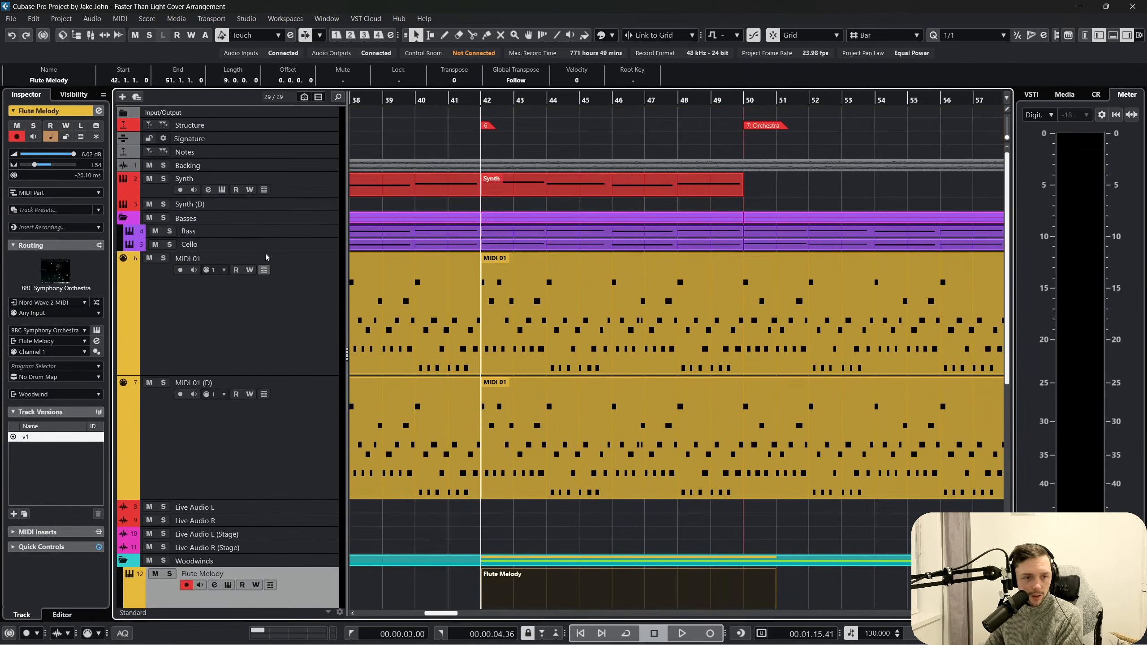
Solo the Backing and Flute Melody tracks and play the song from bar 50
left_click(163, 165)
scroll(230, 316, "down", 5)
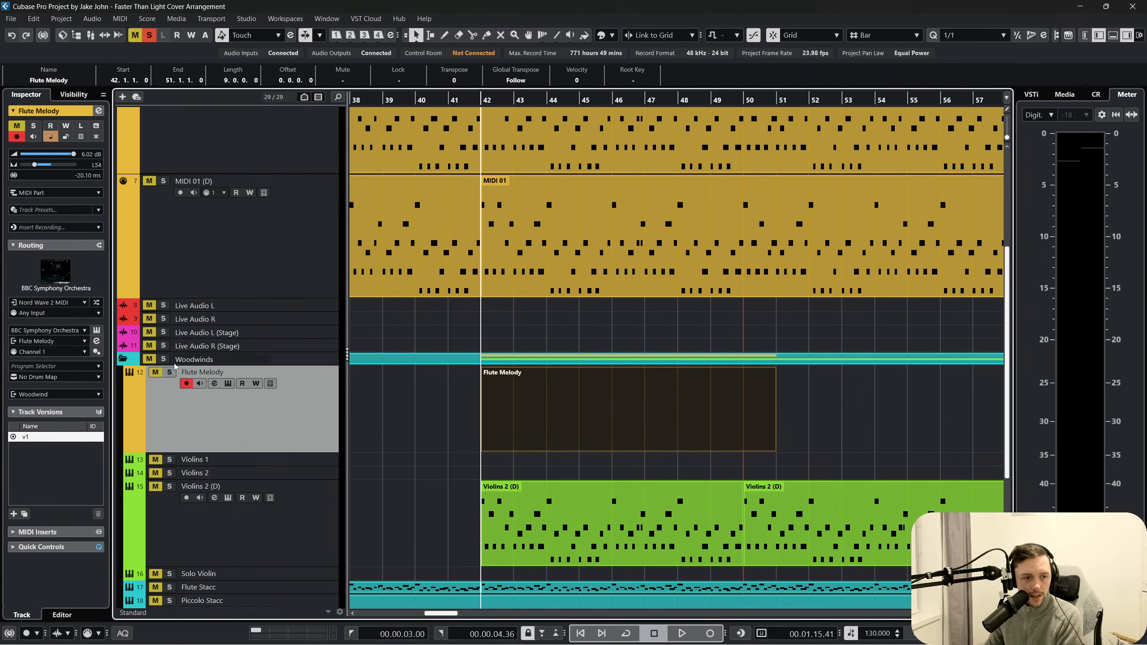
key("space")
double_click(648, 406)
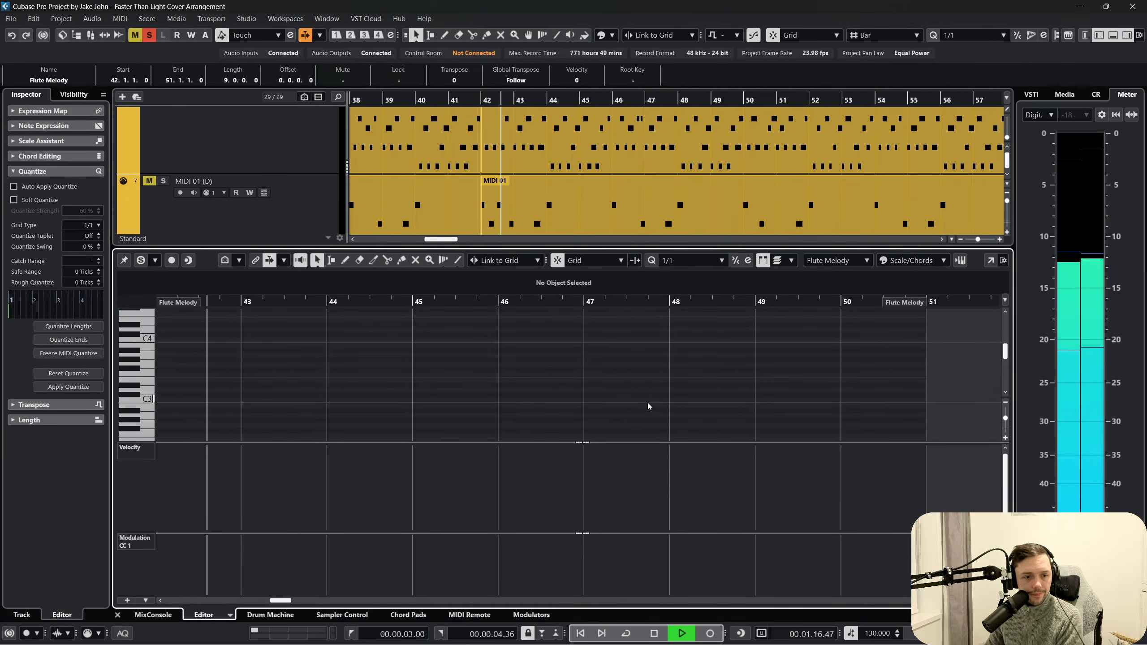
scroll(615, 139, "up", 10)
left_click(743, 97)
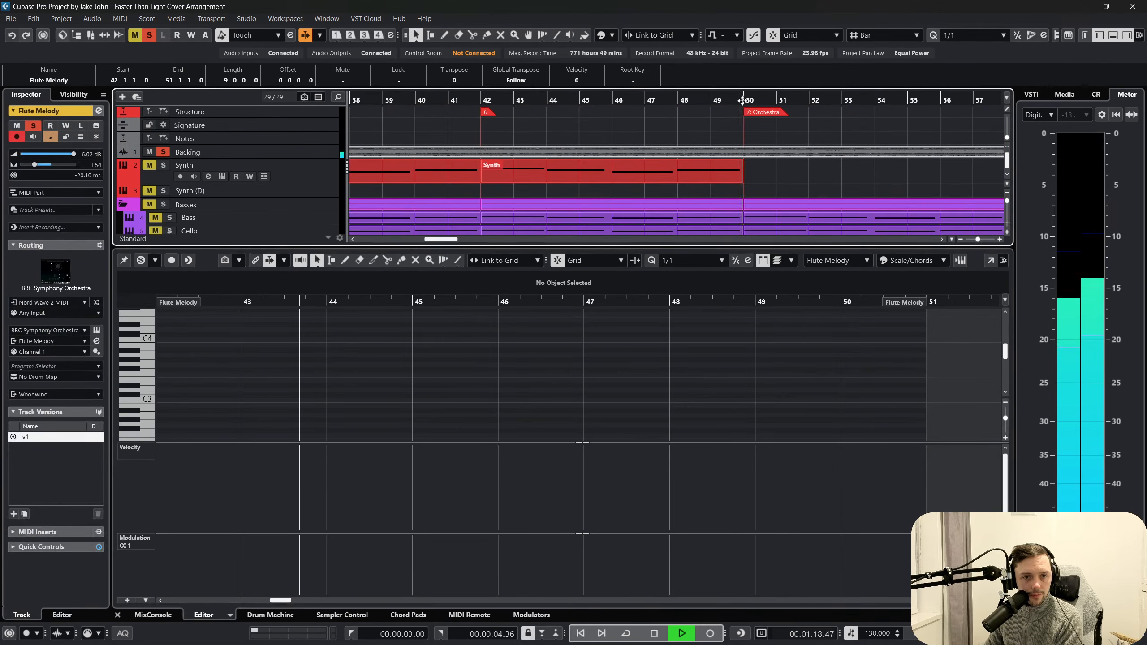
left_click(118, 615)
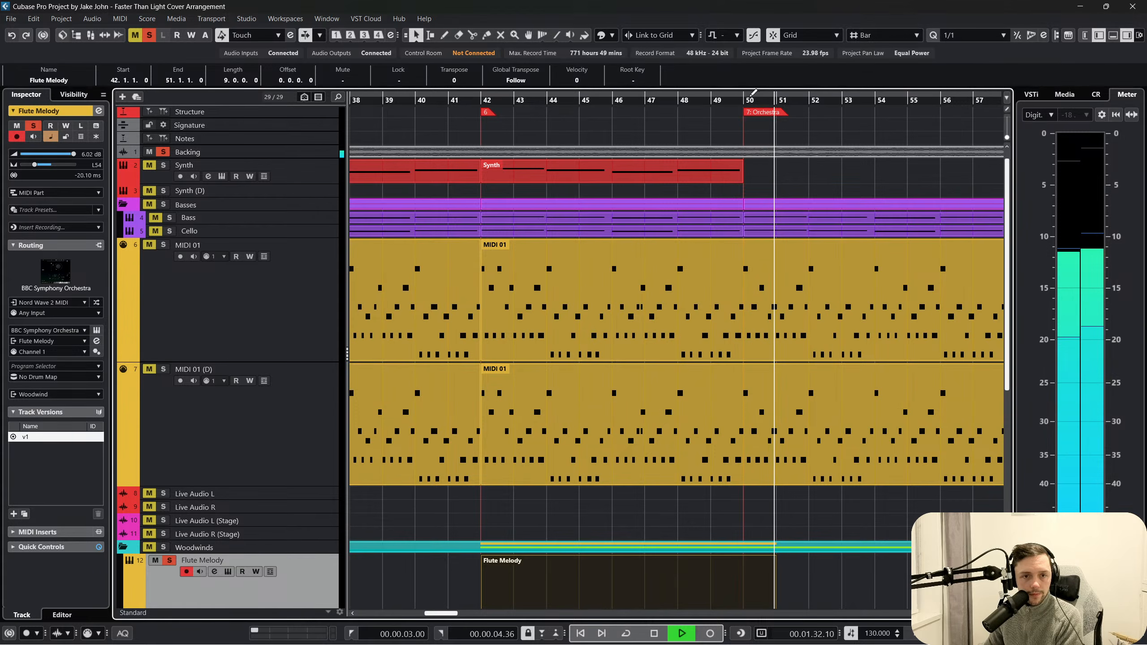
Set the loop range from bar 50 to bar 58 and turn cycle playback on
mouse_move(744, 93)
left_mouse_down()
mouse_move(969, 89)
mouse_move(759, 92)
mouse_move(868, 93)
left_mouse_up()
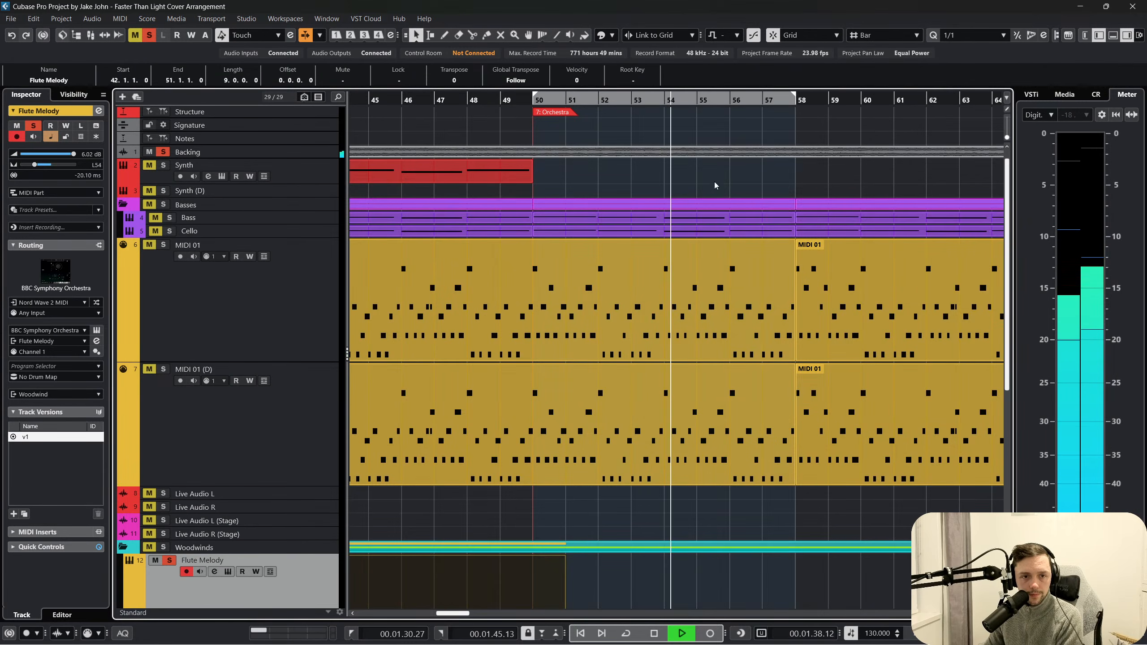
scroll(715, 185, "down", 6)
left_click(634, 638)
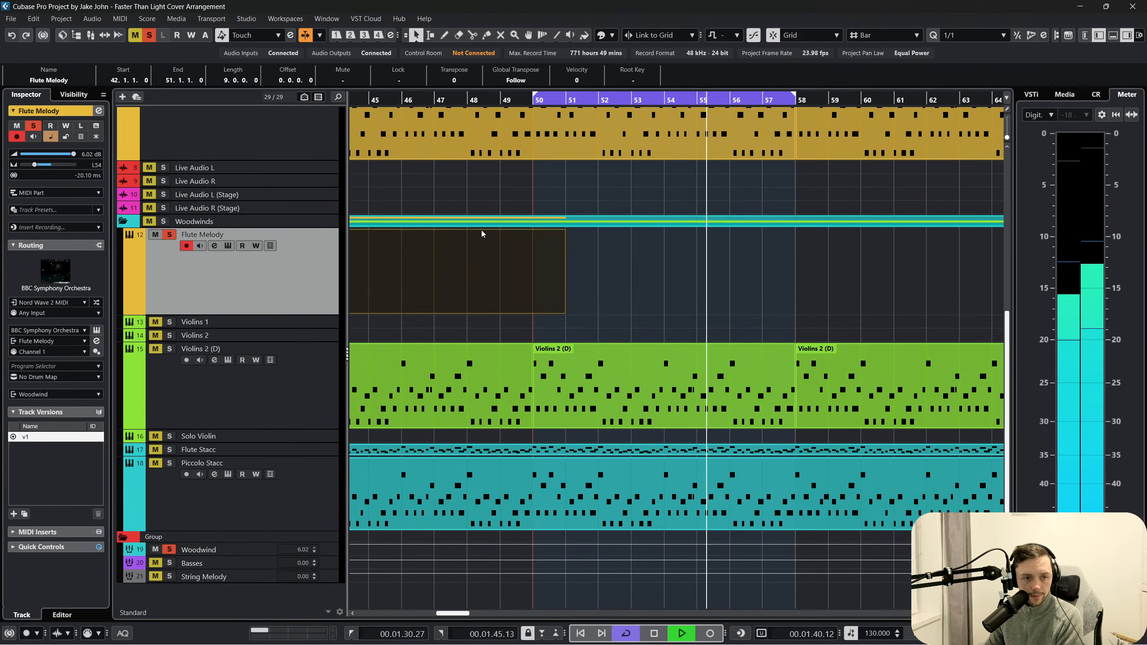
Move the Flute Melody part to start at bar 50 and extend the loop range to bar 64
left_click_drag(479, 235, 743, 236)
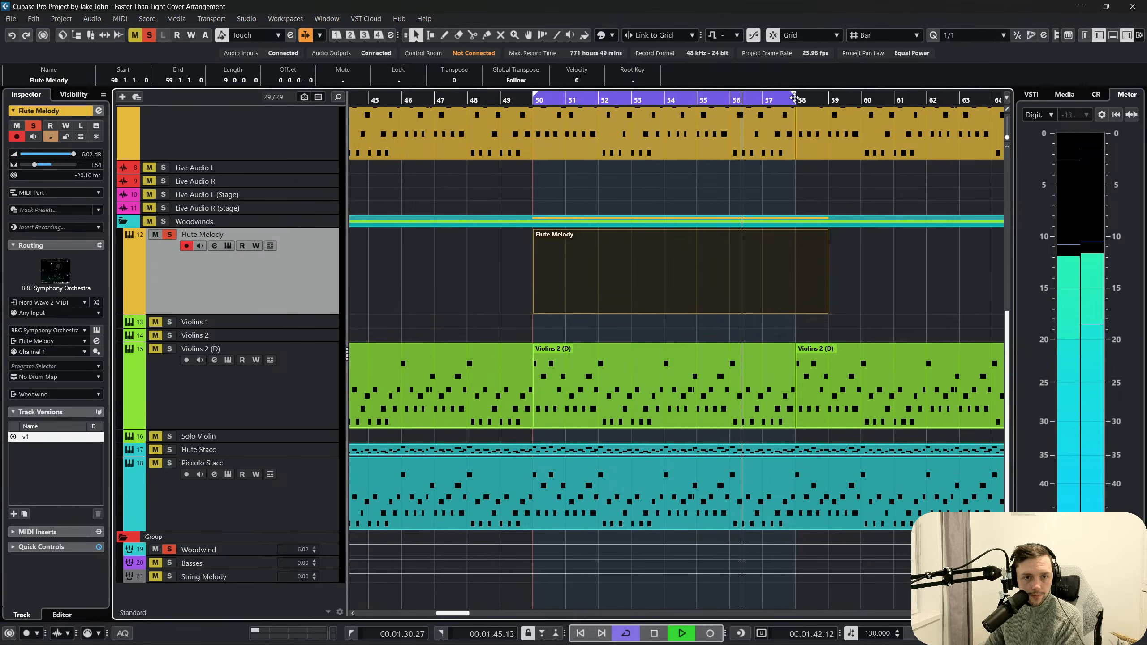
left_click_drag(794, 96, 977, 108)
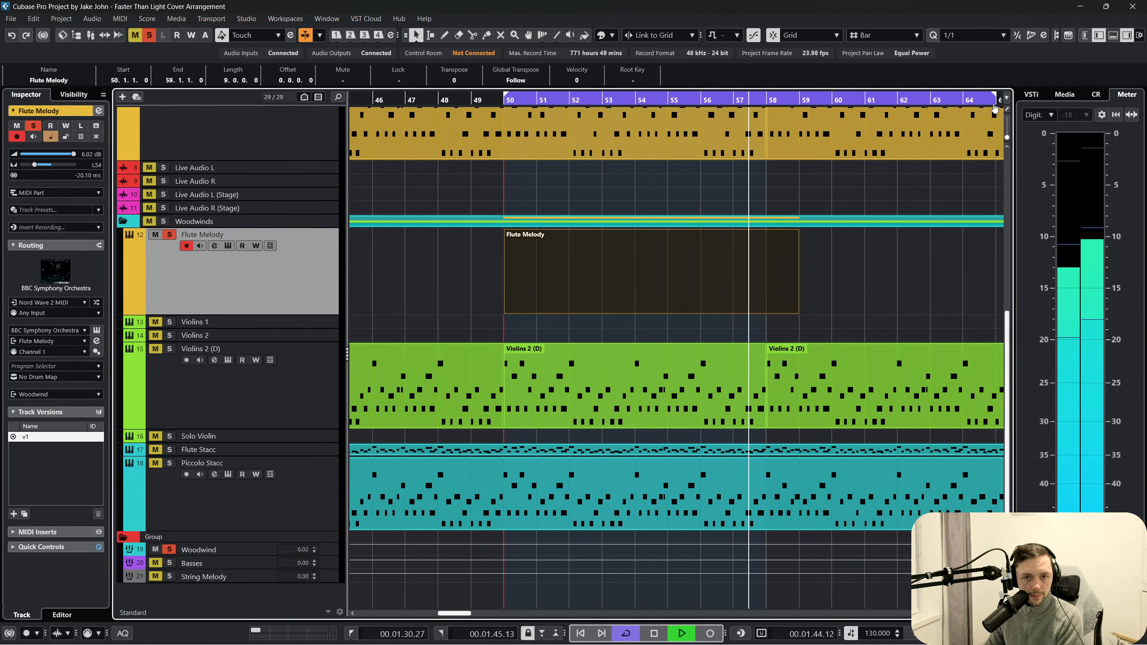
key("space")
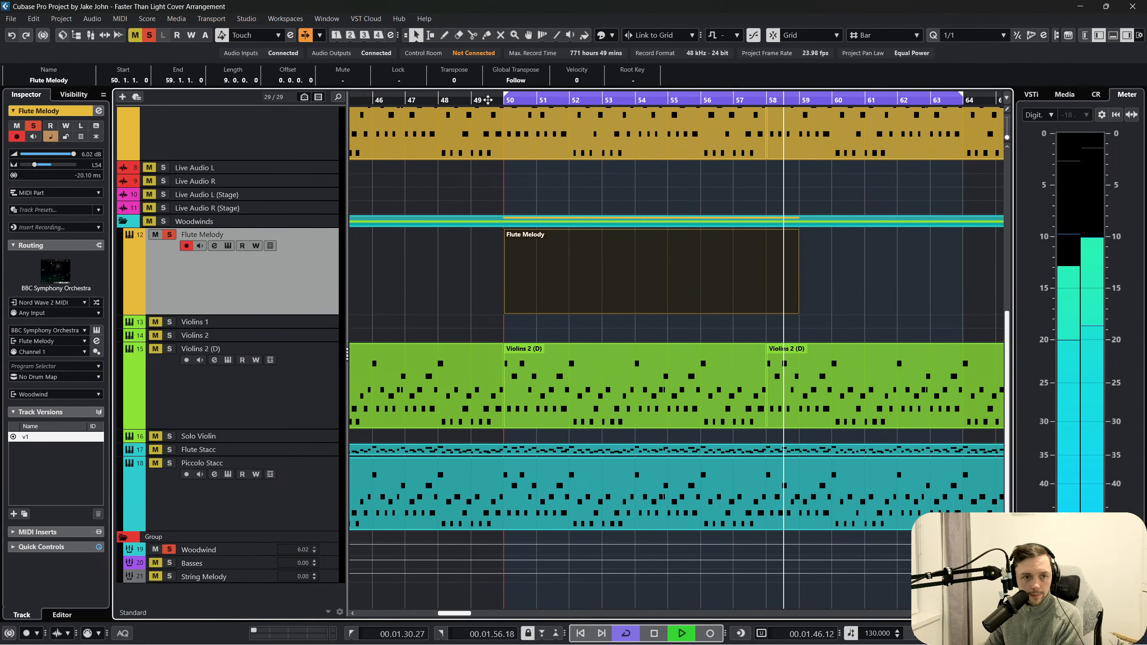
Open the Flute Melody part, enlarge the note area, and draw a seven-bar D4 note starting at bar 50
double_click(514, 246)
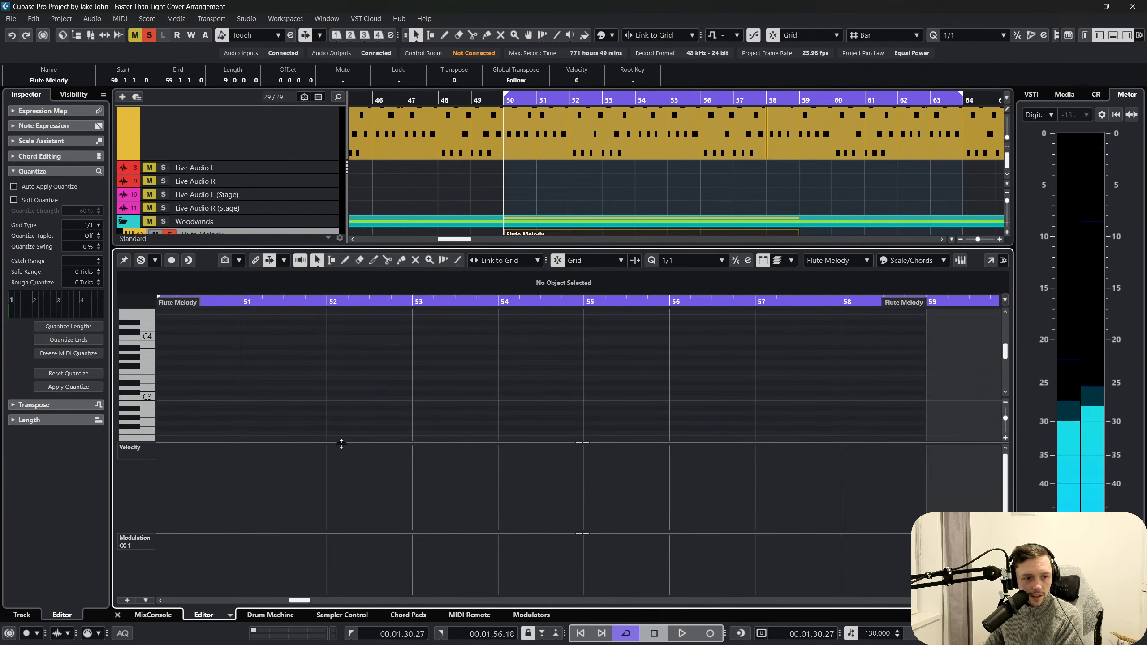
left_click_drag(349, 442, 343, 505)
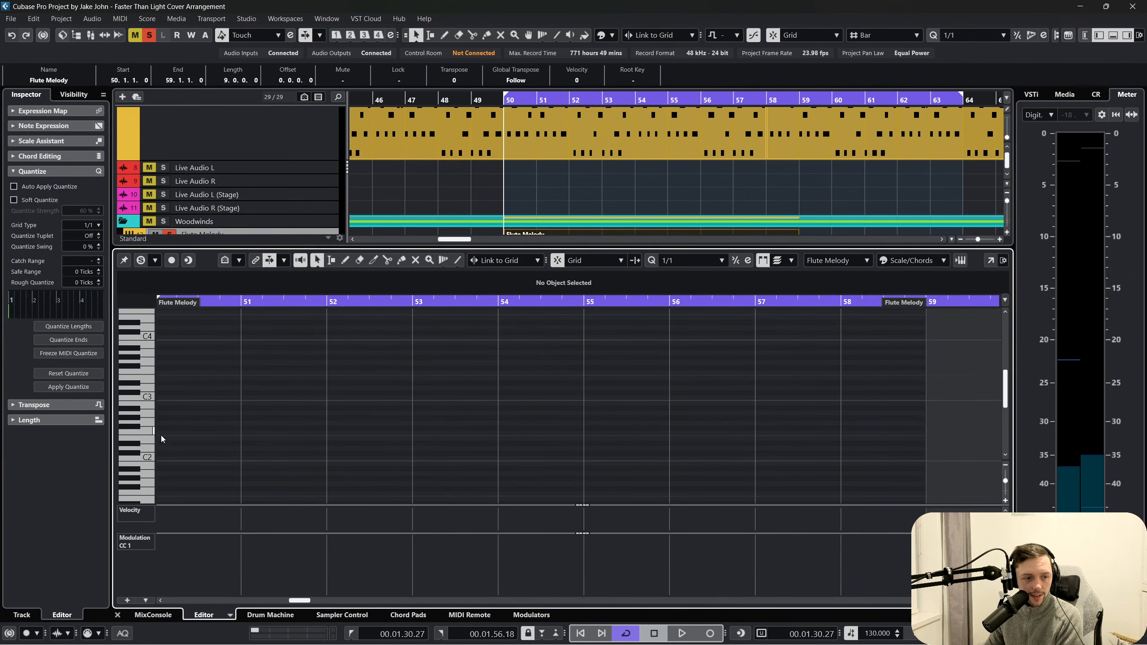
left_click(148, 391)
scroll(148, 386, "up", 2)
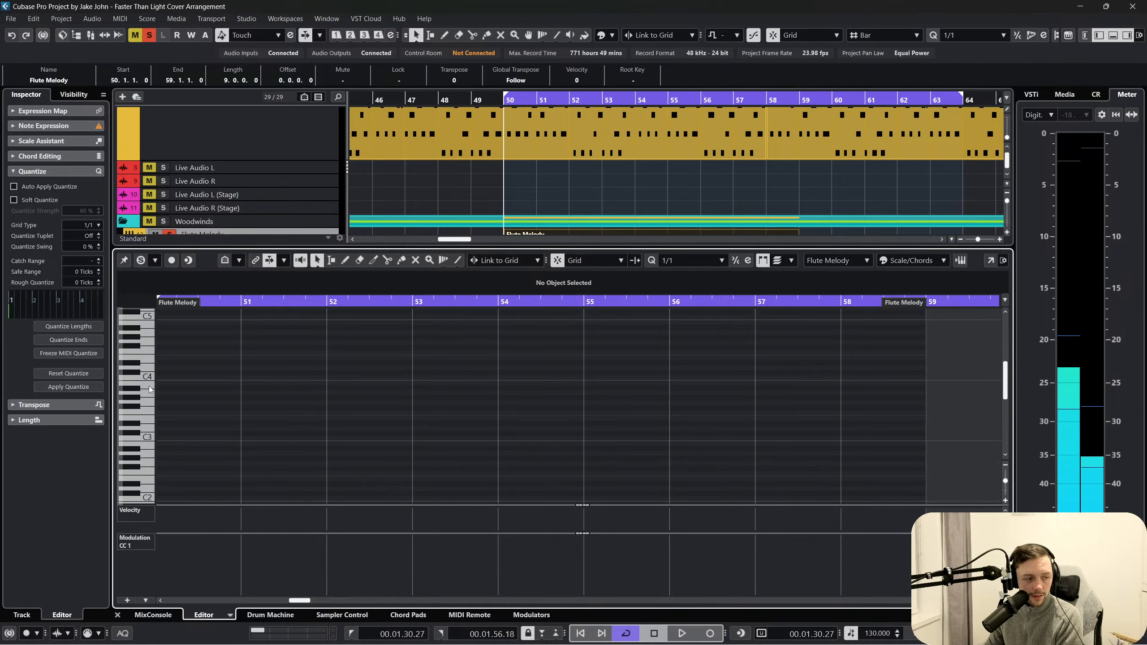
scroll(288, 401, "left", 1)
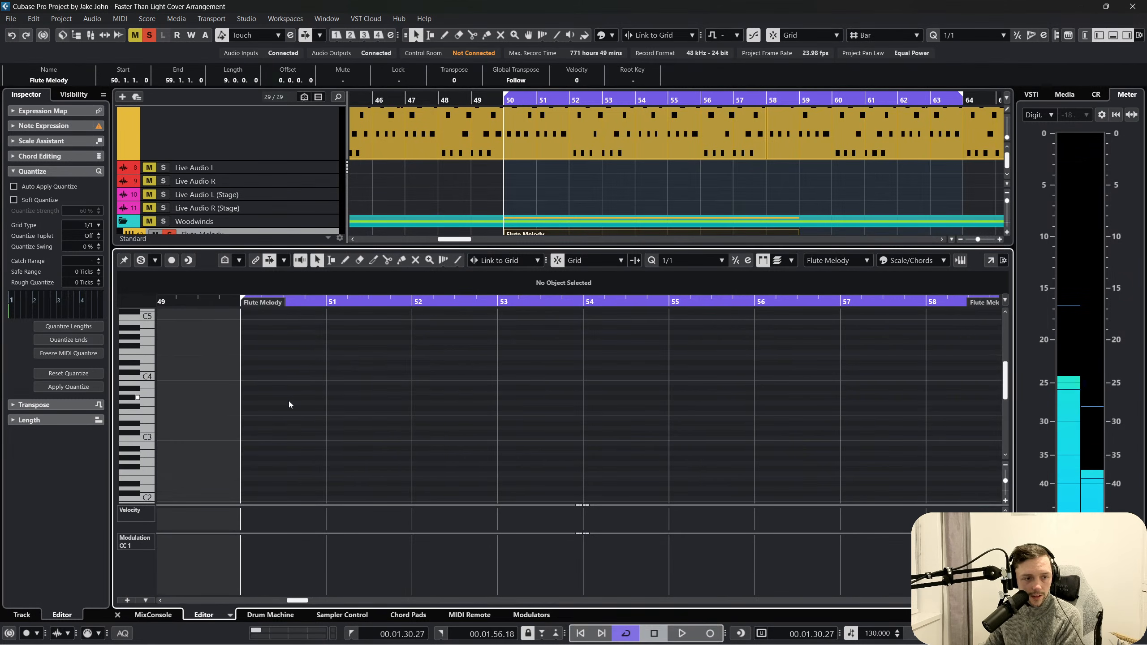
left_click_drag(264, 366, 840, 368)
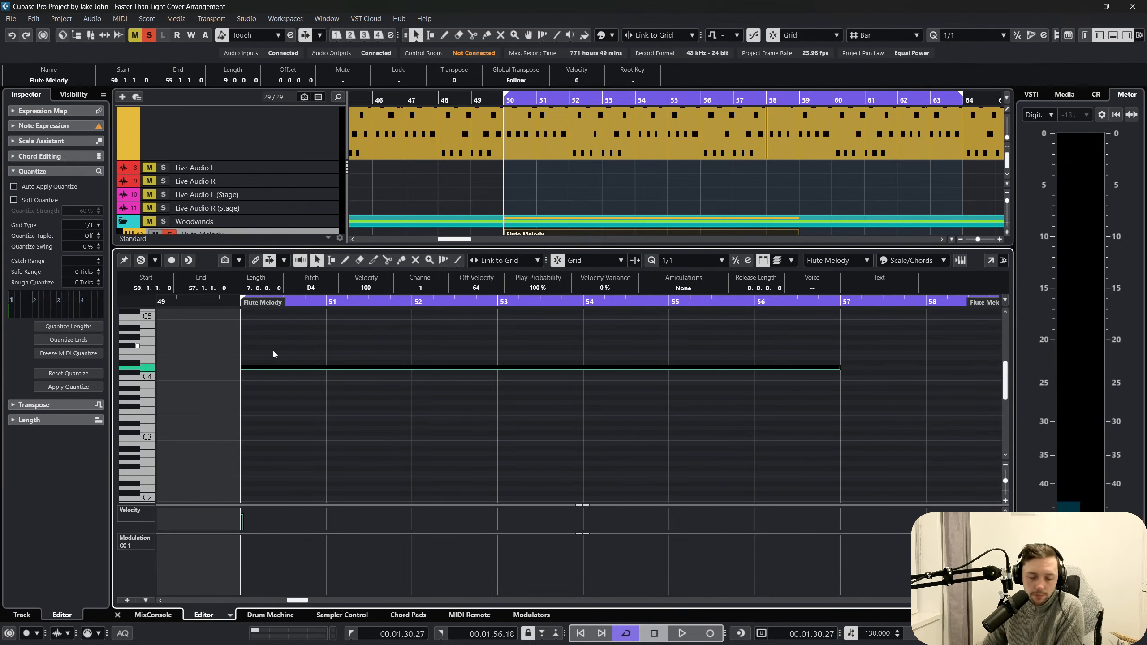
Audition the long flute note against the backing, raising it to F4 and finally to A4
key("space")
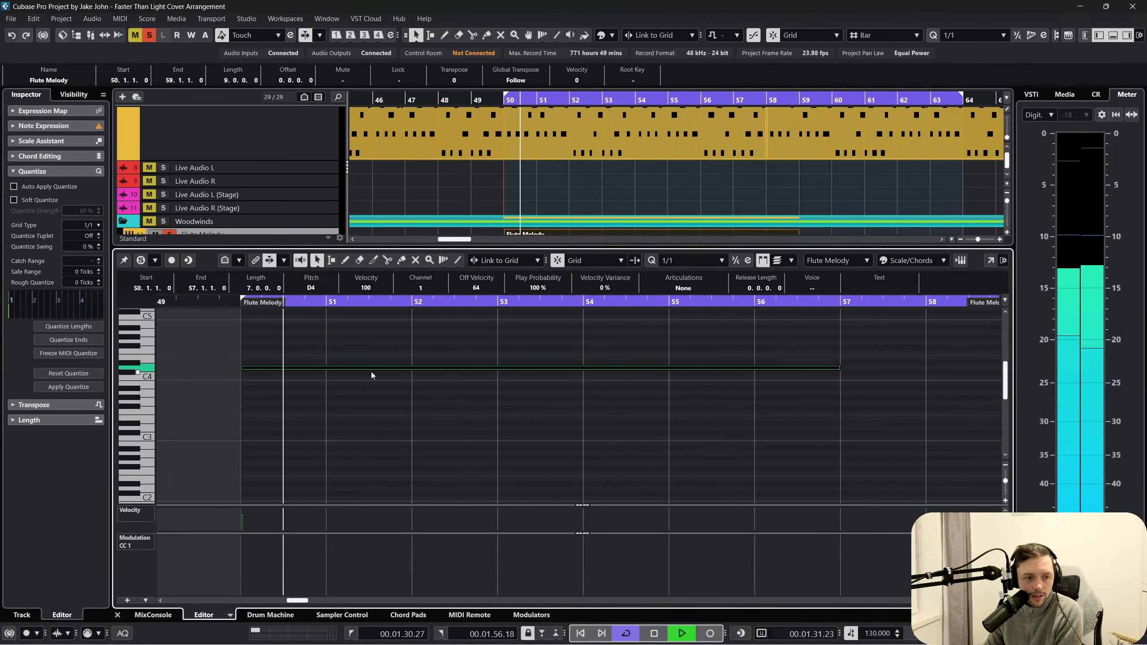
key("space")
left_click_drag(362, 368, 301, 353)
key("space")
left_click(242, 303)
key("space")
scroll(337, 353, "up", 1)
key("space")
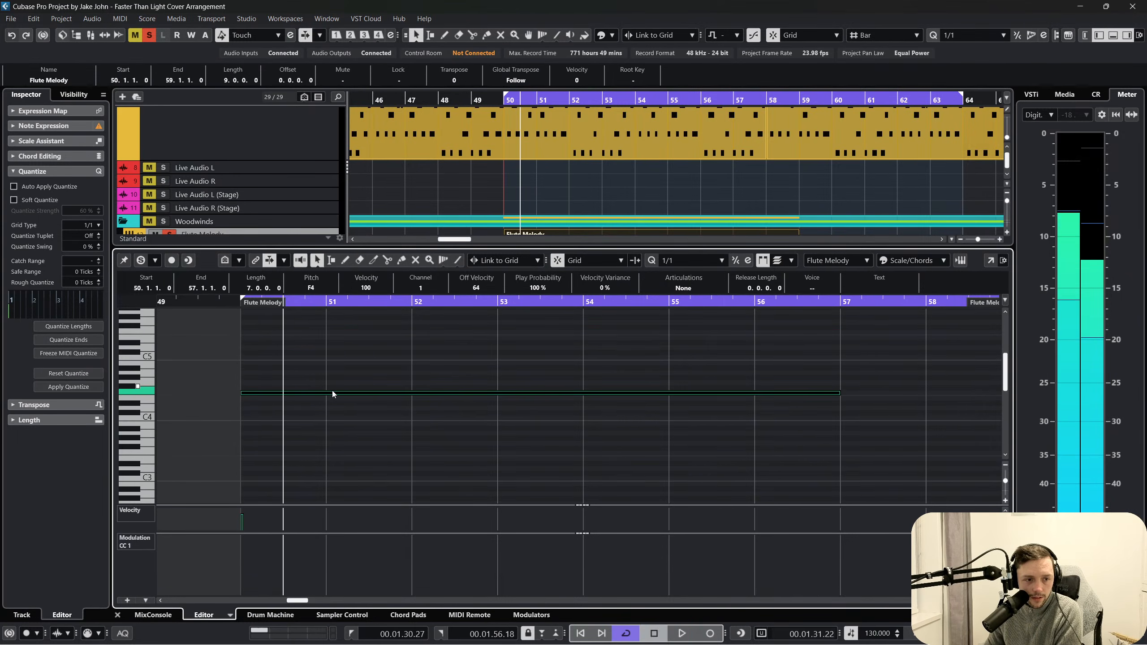
left_click_drag(332, 385, 332, 373)
key("space")
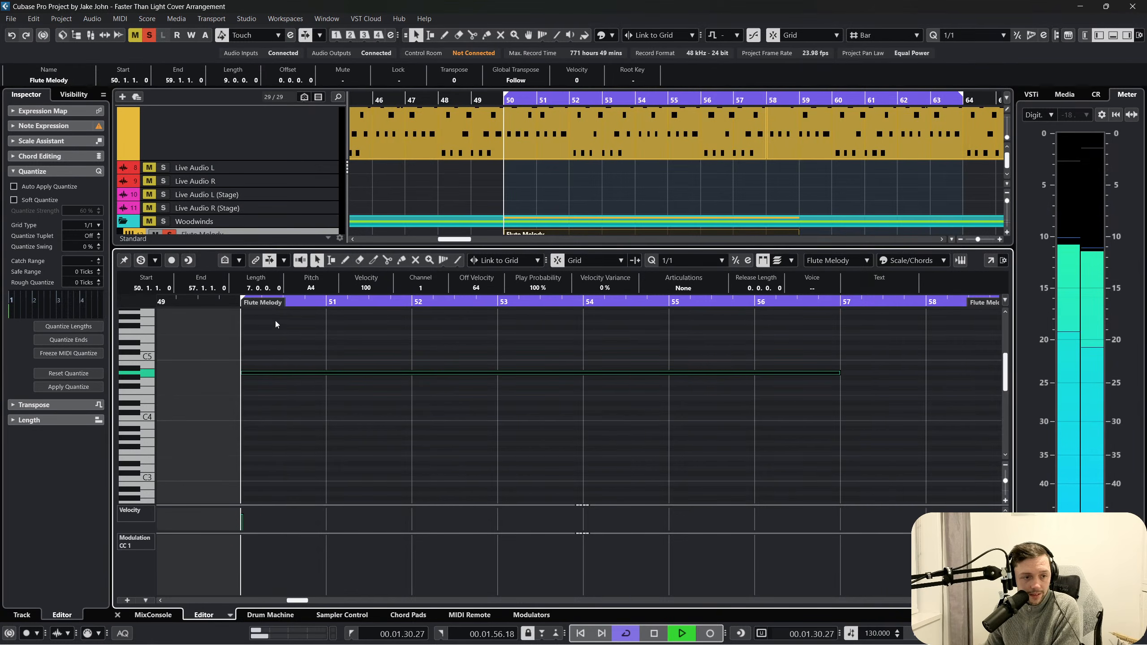
Shorten the A4 note to one bar and play the loop to hear where the next note falls
left_click_drag(827, 374, 358, 377)
key("space")
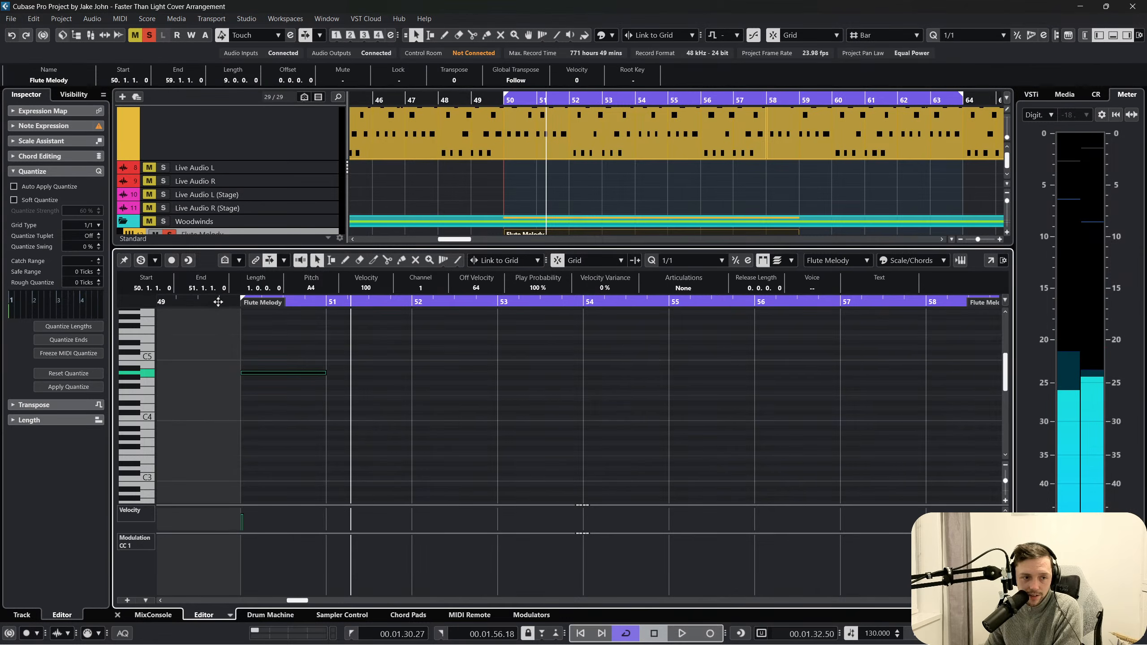
key("space")
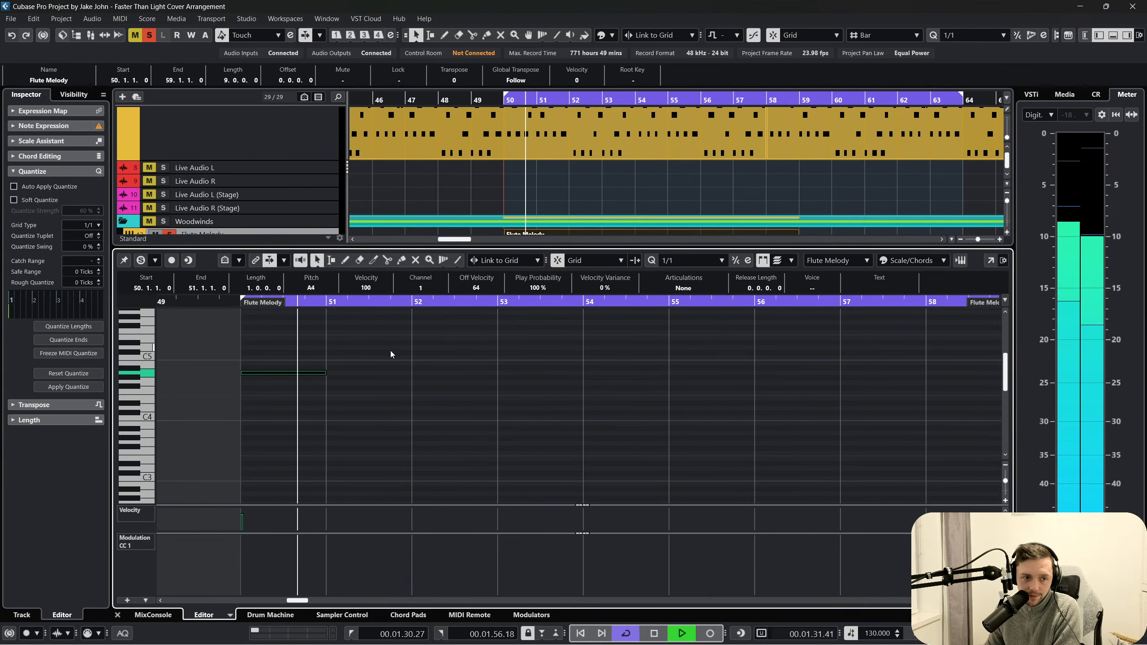
left_click(393, 394)
key("space")
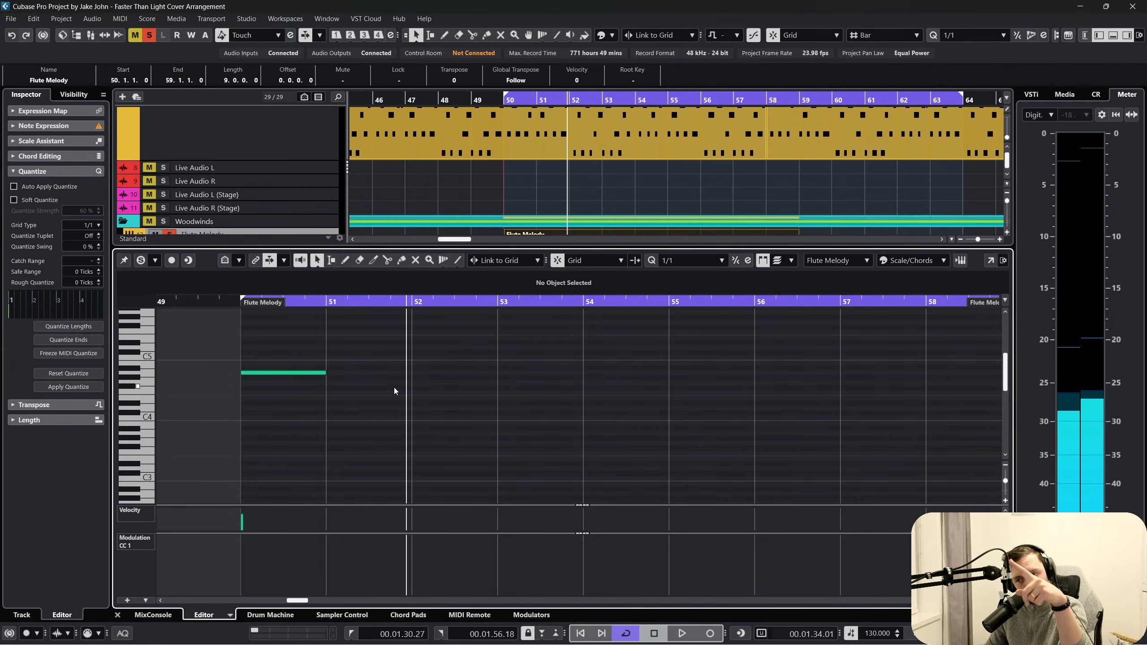
Copy the one-bar A4 note to bar 51 and place the copy at D5
left_click(311, 373)
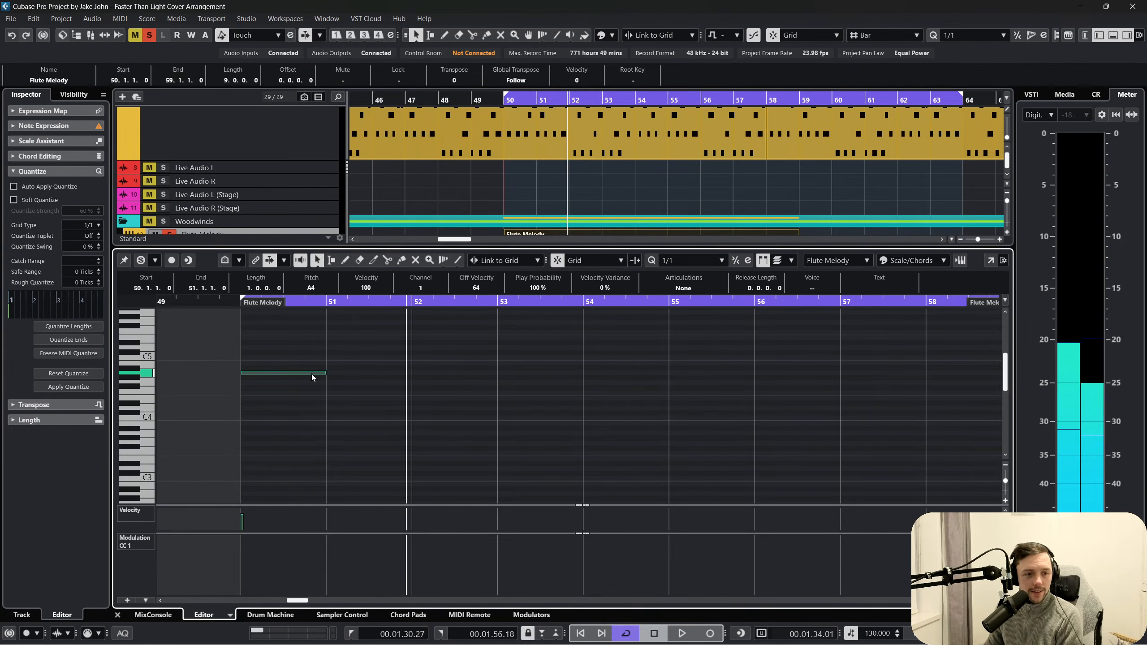
left_click(341, 342, "alt")
left_click_drag(341, 344, 342, 347)
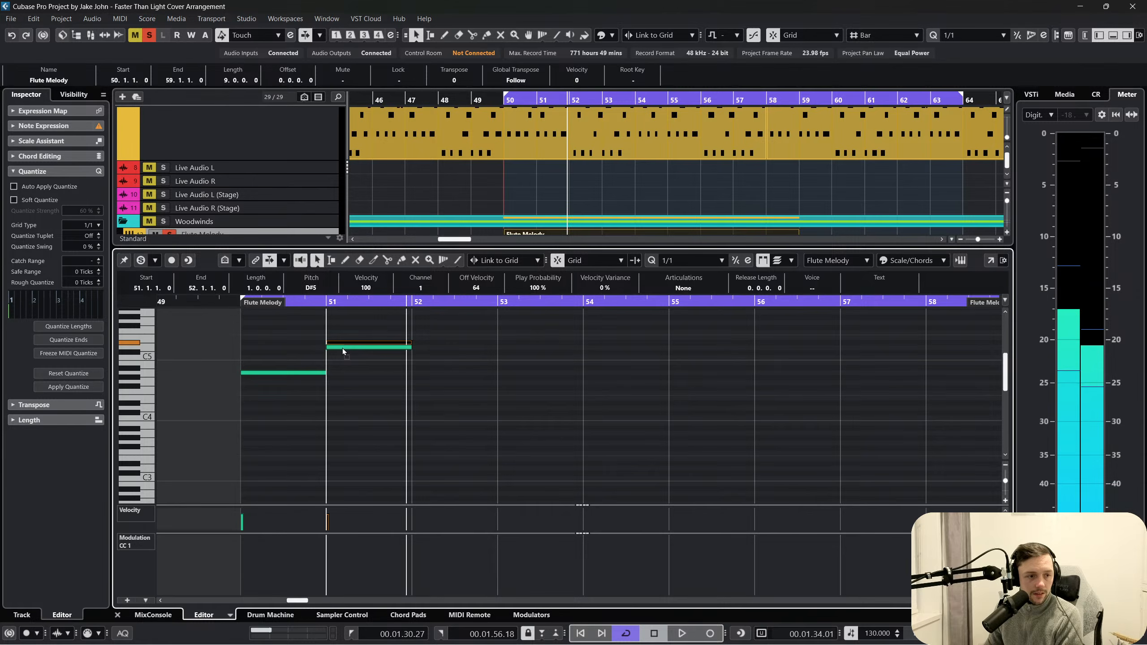
Play the flute melody from bar 50 to hear the D5 note against the backing
left_click(255, 308)
key("space")
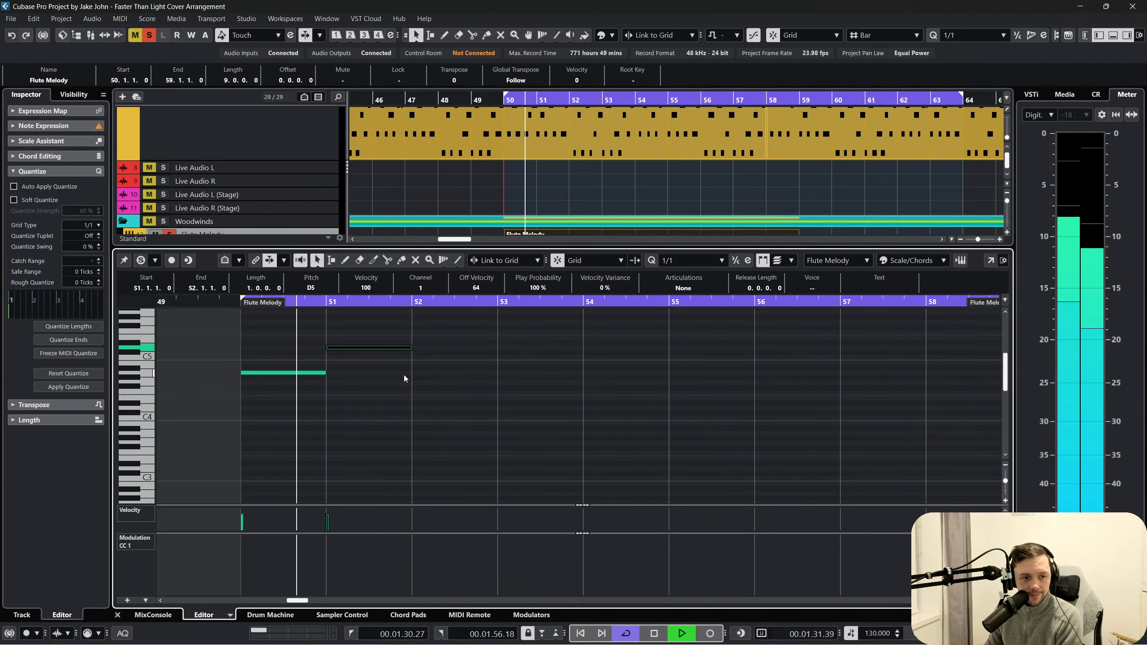
key("space")
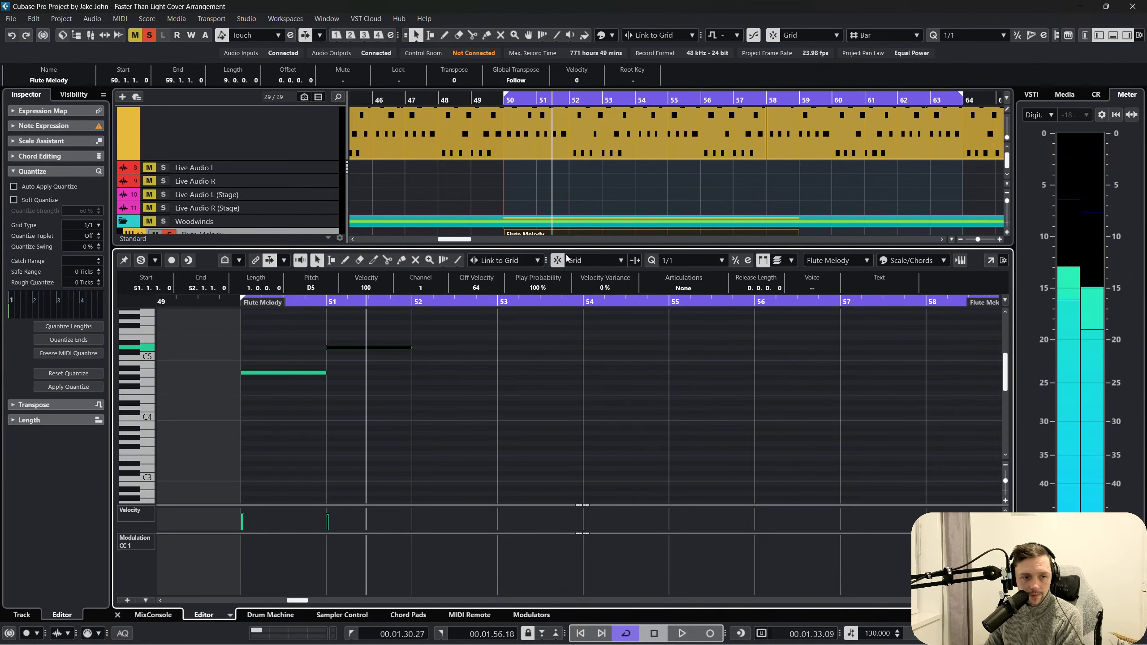
Set the note editor's quantize grid to 1/4, shorten the D5 note at bar 51 to two beats, and play it
left_click(699, 259)
left_click(692, 329)
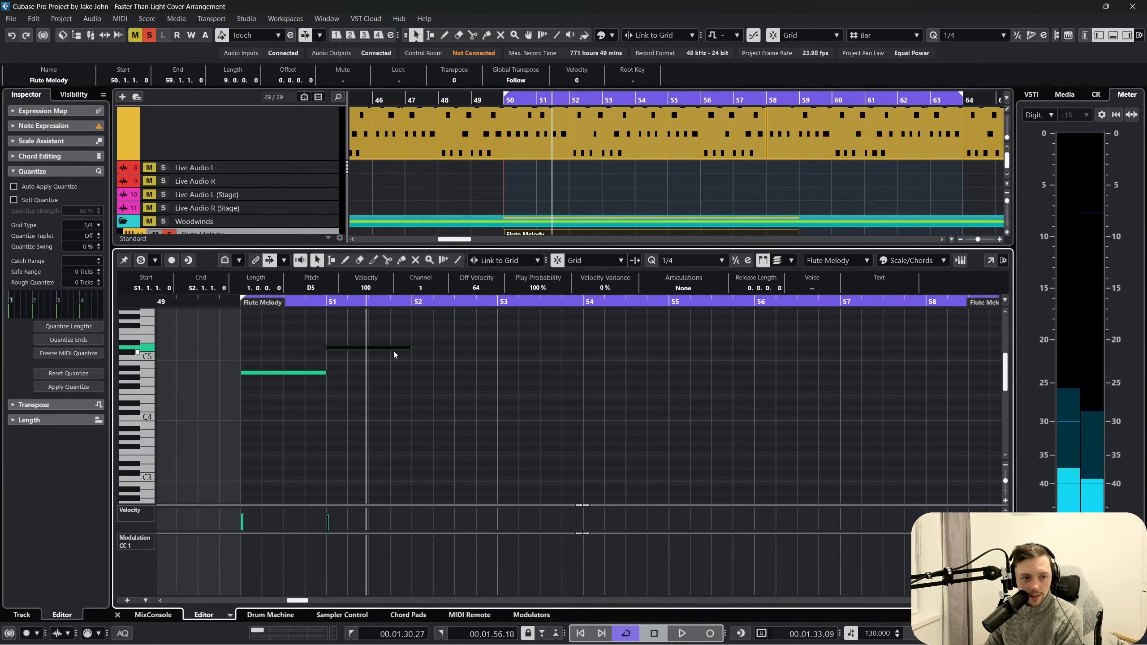
left_click_drag(410, 347, 370, 347)
key("space")
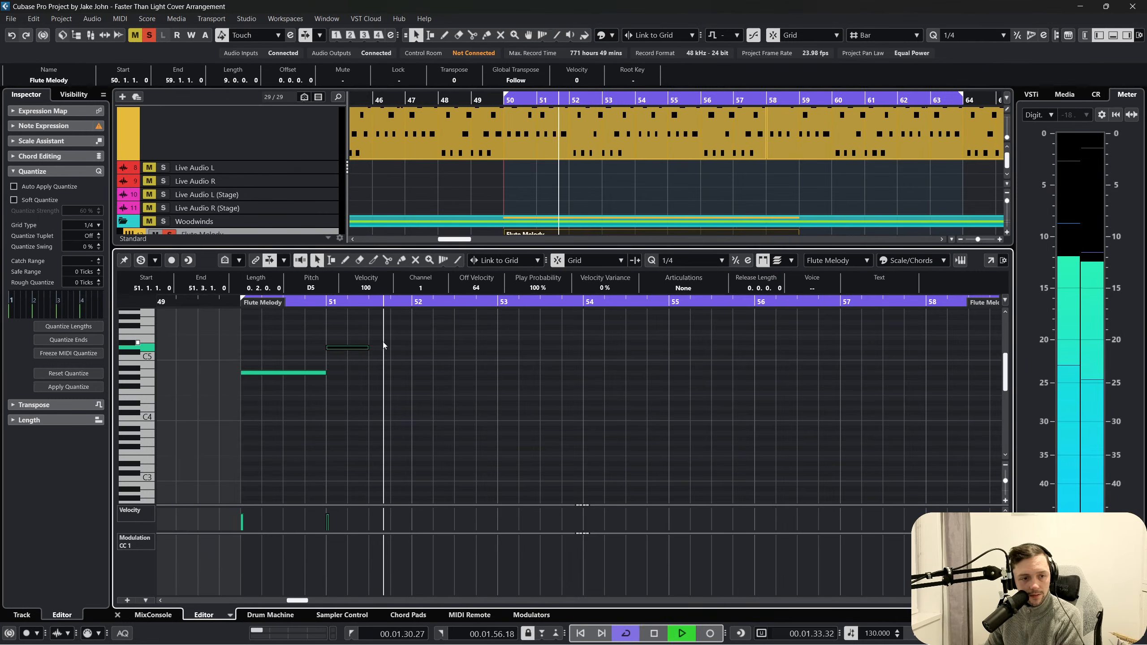
key("space")
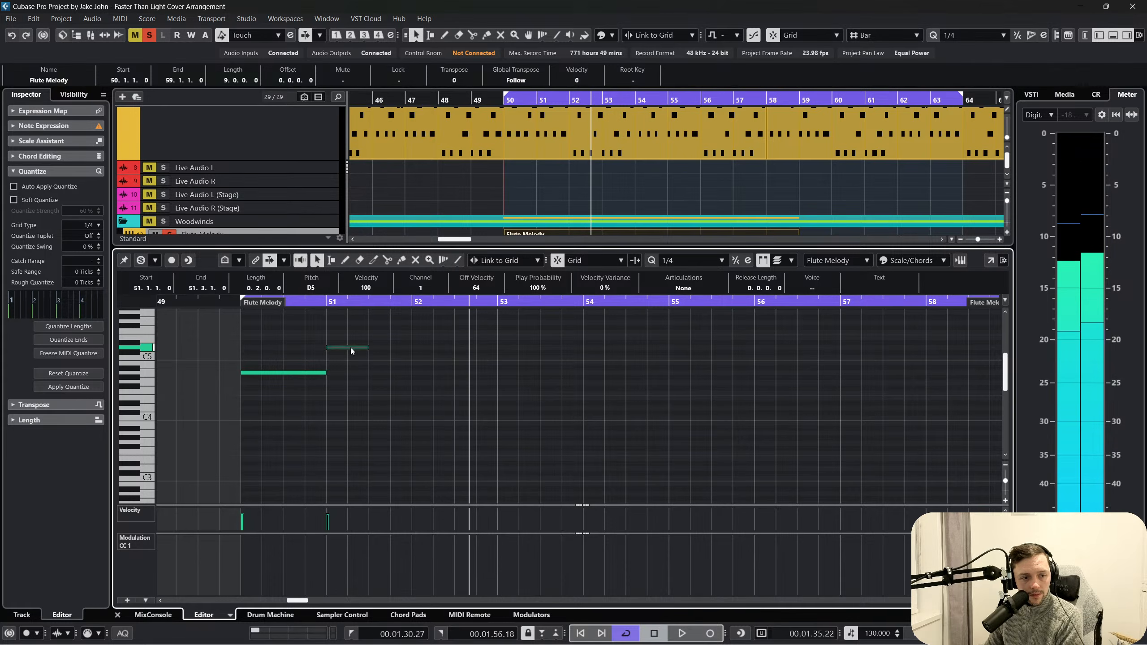
Duplicate the two-beat note to C5 in the second half of bar 51 and A4 at bar 52, and play the phrase
key("alt+d")
left_click_drag(385, 348, 421, 373)
key("alt+d")
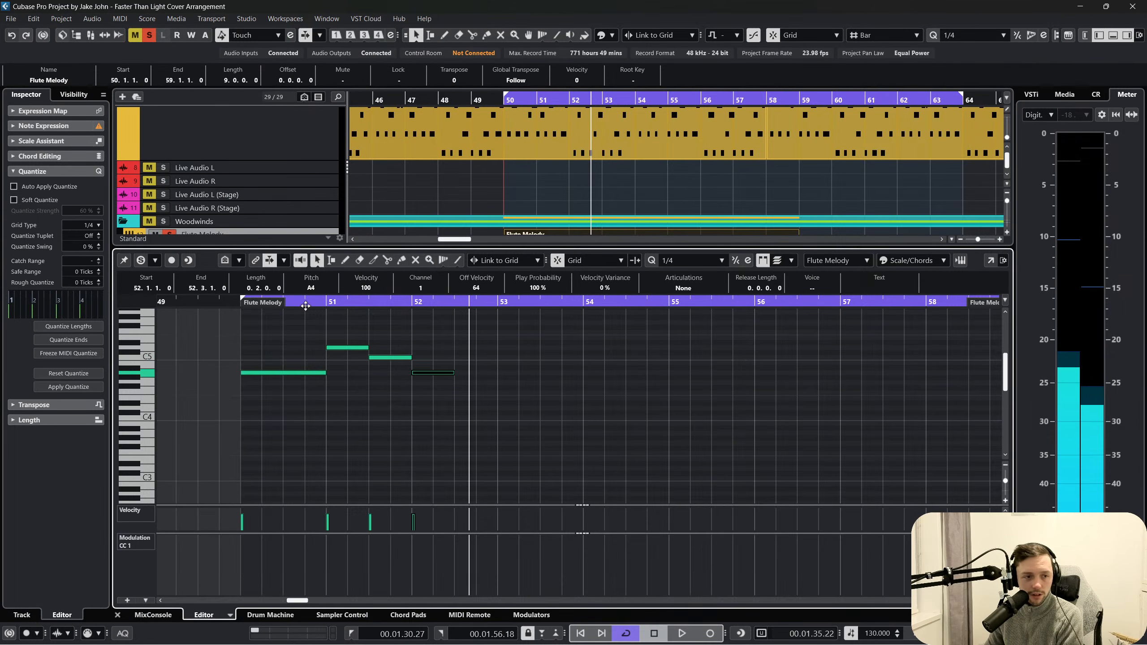
left_click(262, 301)
key("space")
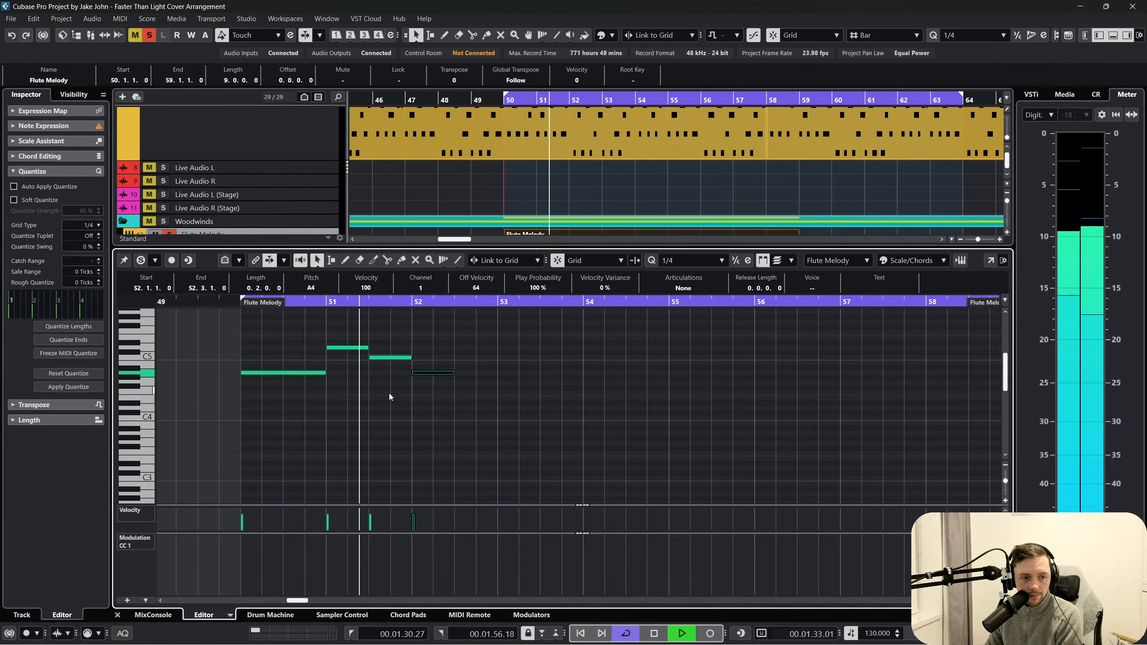
key("space")
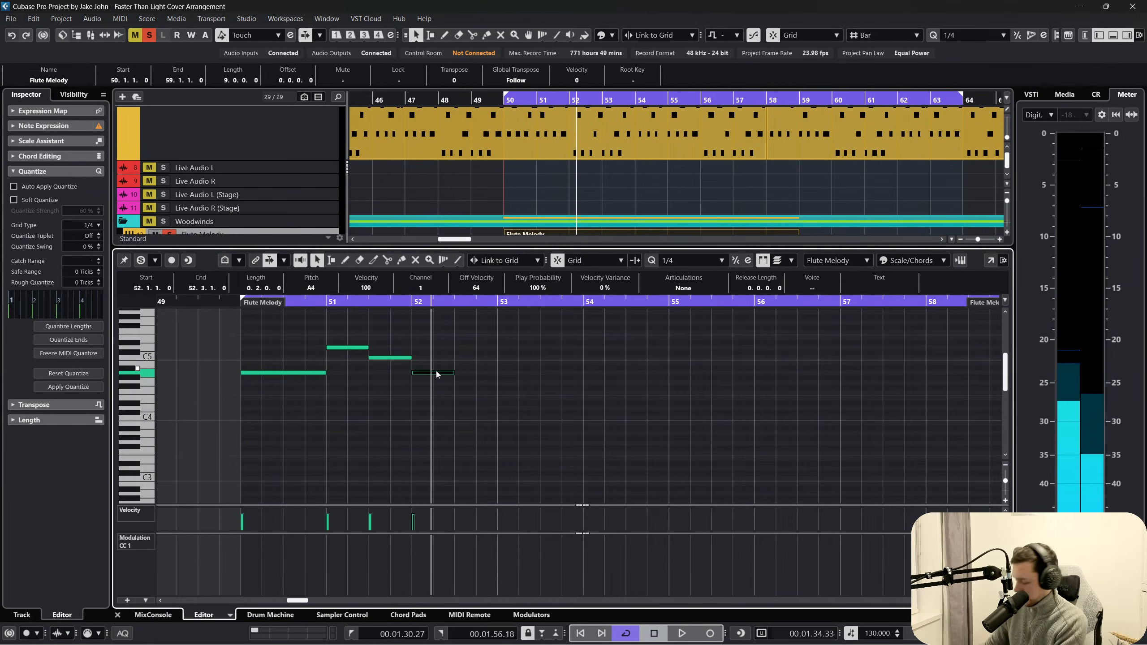
Lower the two-beat note at bar 52 to G4, F4 and finally E4, auditioning the melody between changes
key("Down")
key("Down")
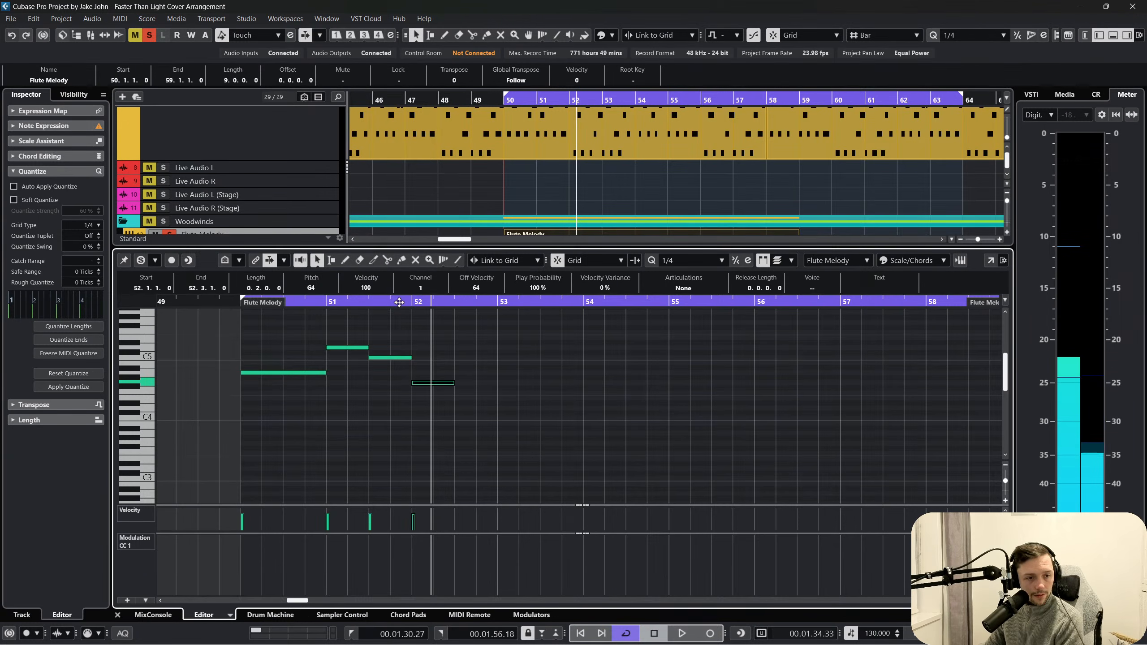
key("space")
key("space")
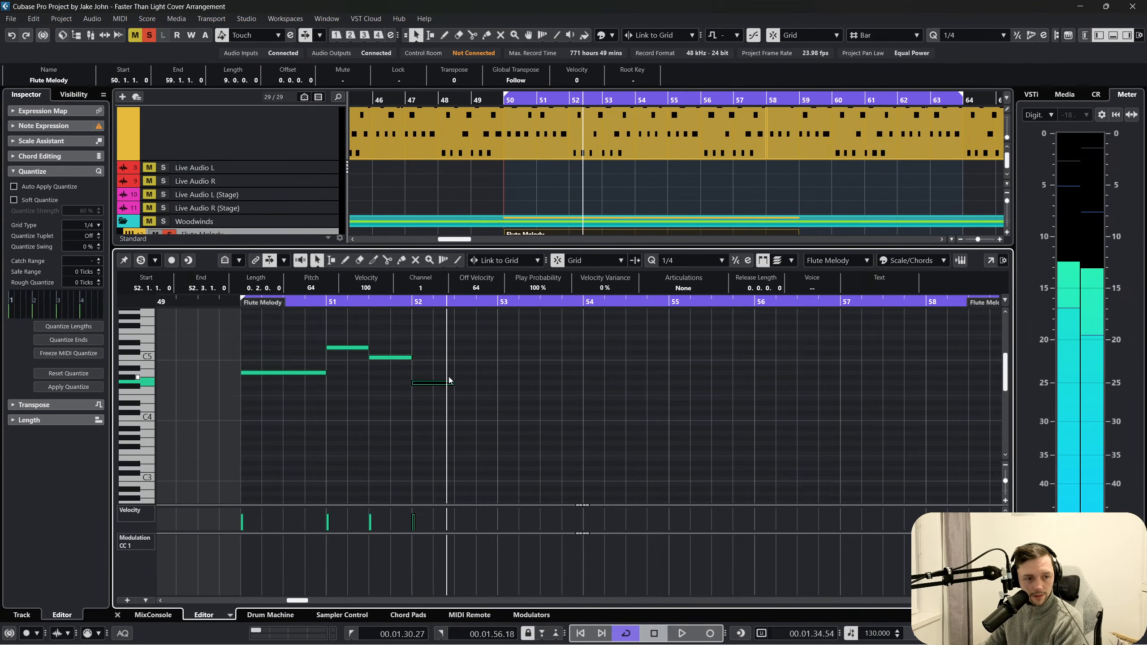
key("Down")
key("Down")
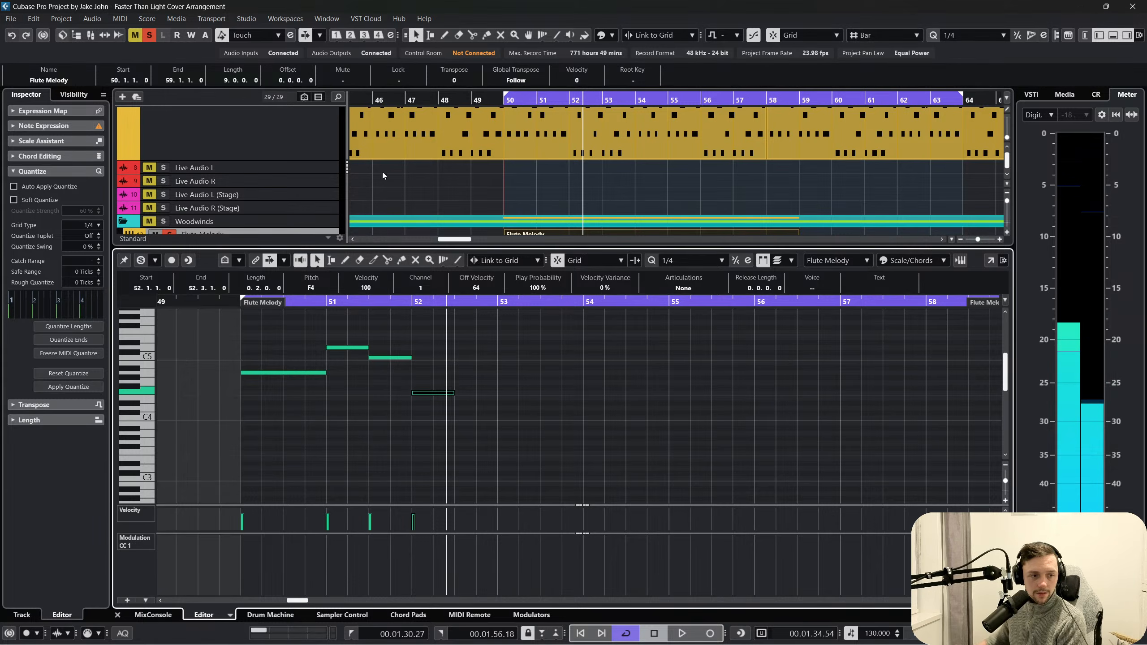
key("space")
key("space")
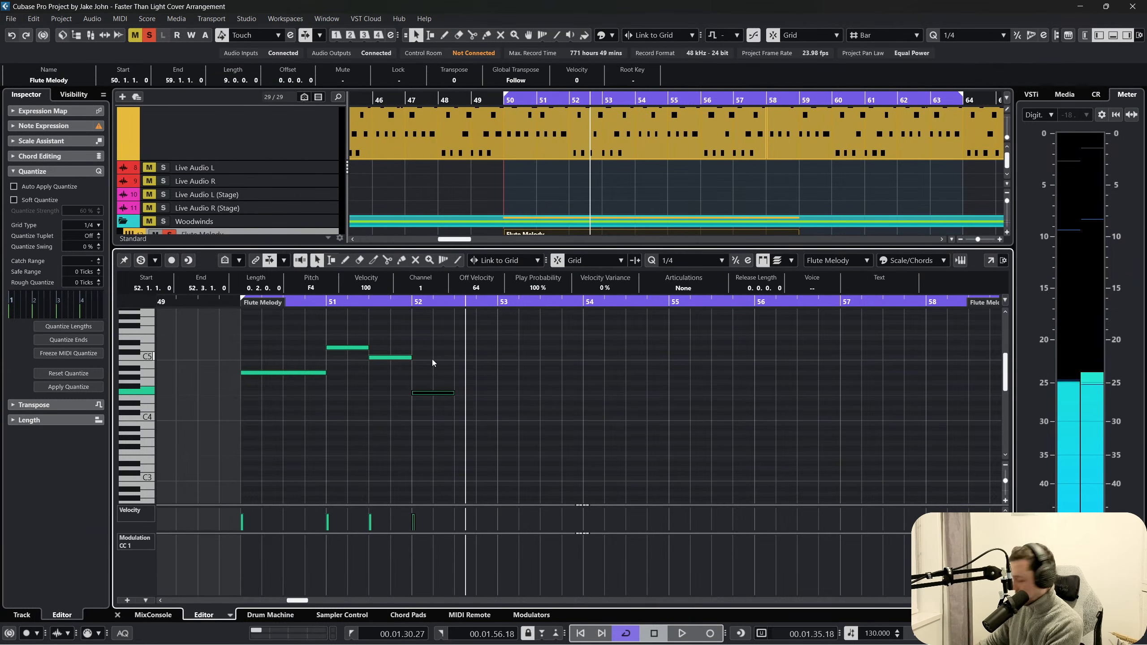
key("Down")
left_click(386, 303)
left_click(269, 301)
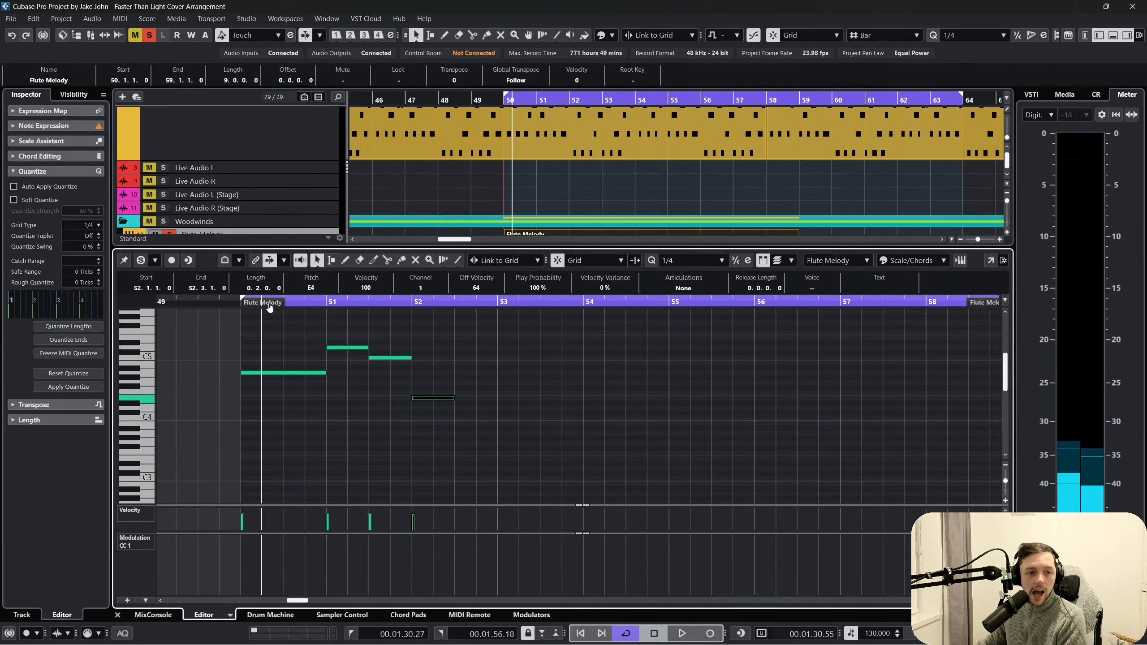
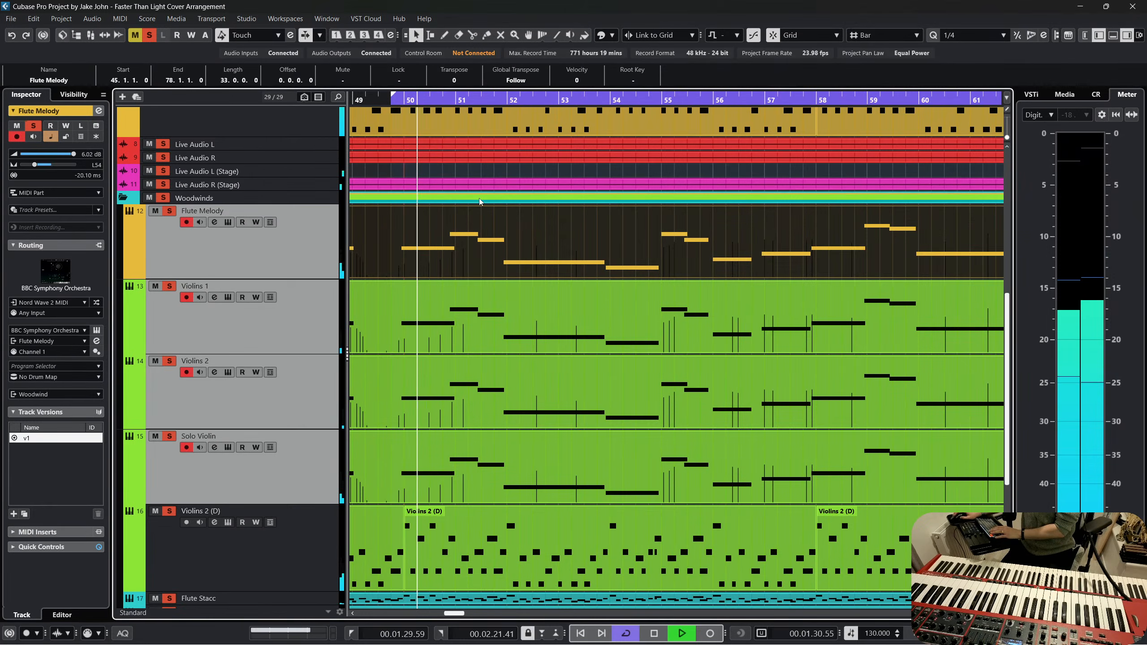
Review the Flute Melody, Violins 1, Violins 2 and Solo Violin parts during playback of the orchestra section from bar 50 to about bar 60
scroll(452, 226, "up", 6)
scroll(515, 312, "down", 3)
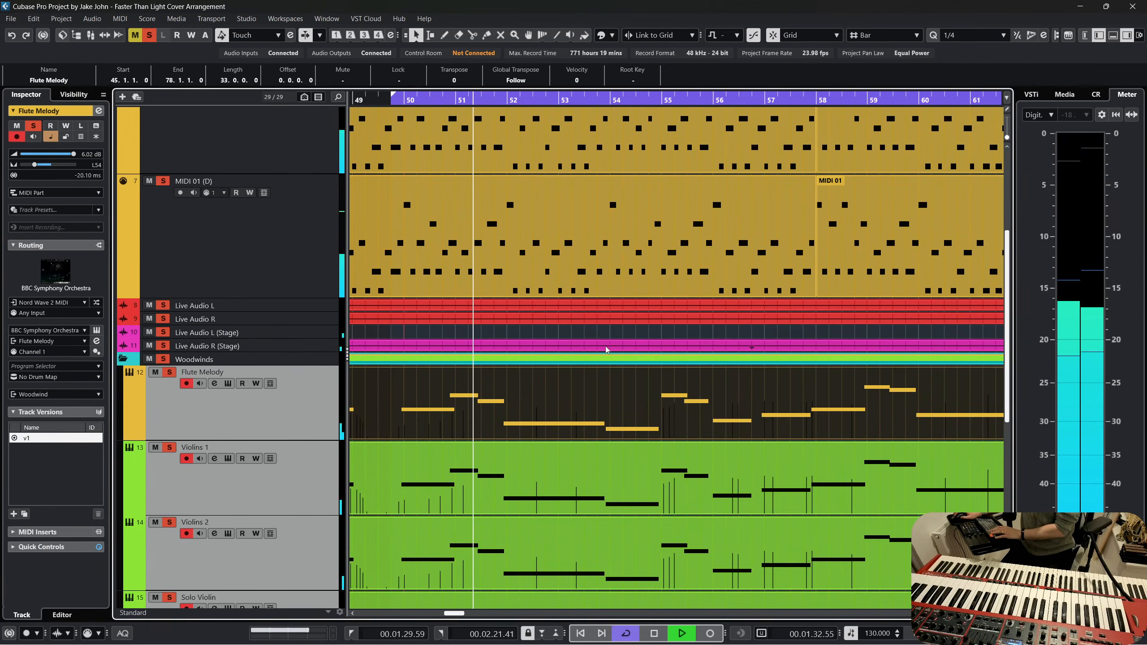
scroll(610, 350, "down", 2)
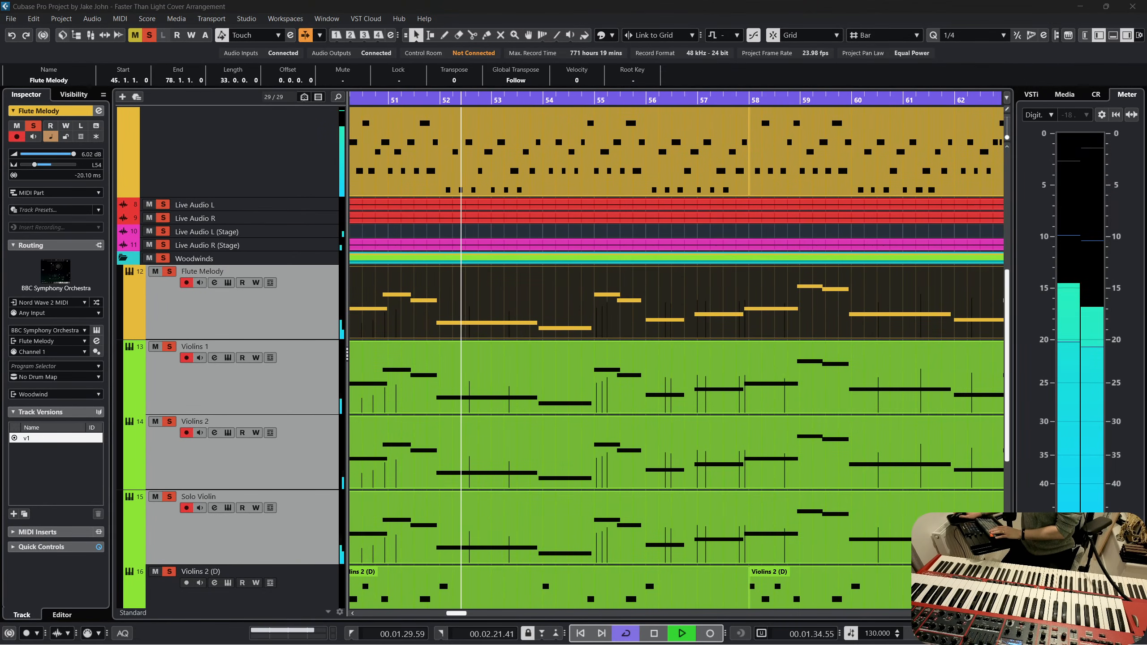
scroll(453, 451, "down", 2)
left_click(291, 428)
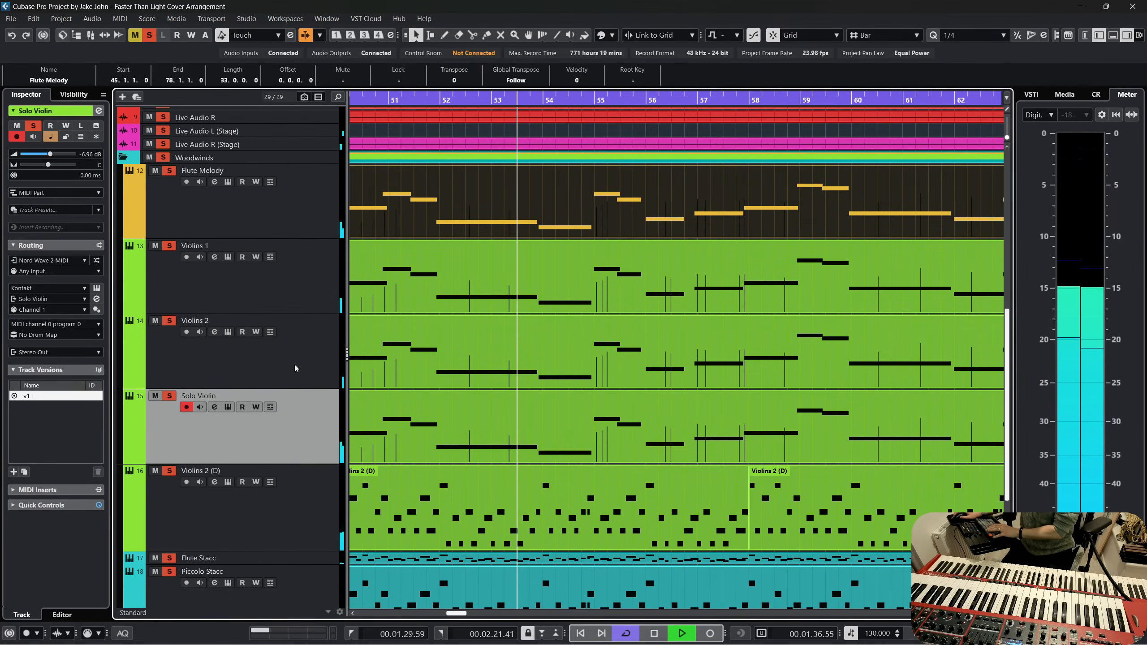
left_click(296, 359)
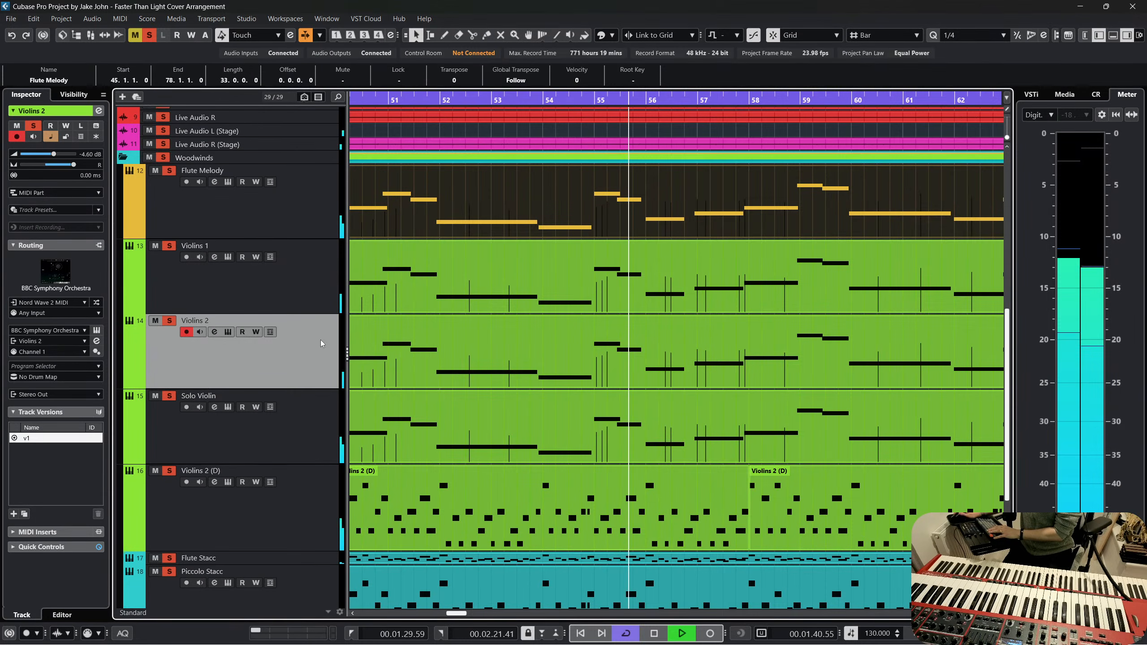
scroll(705, 424, "right", 3)
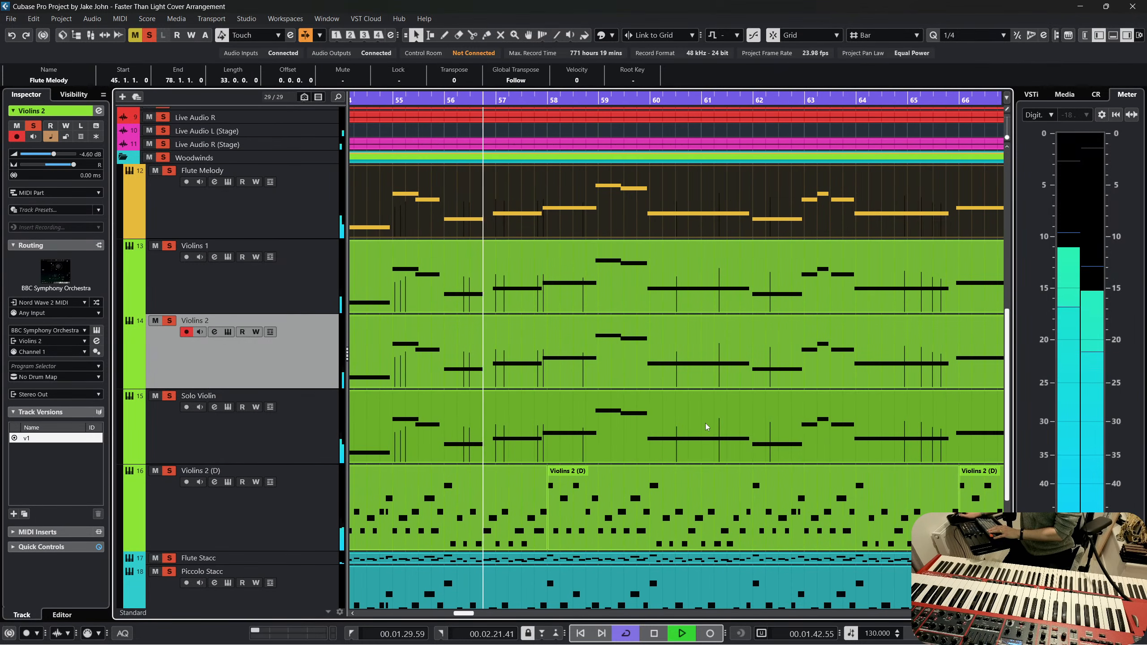
scroll(580, 425, "left", 2)
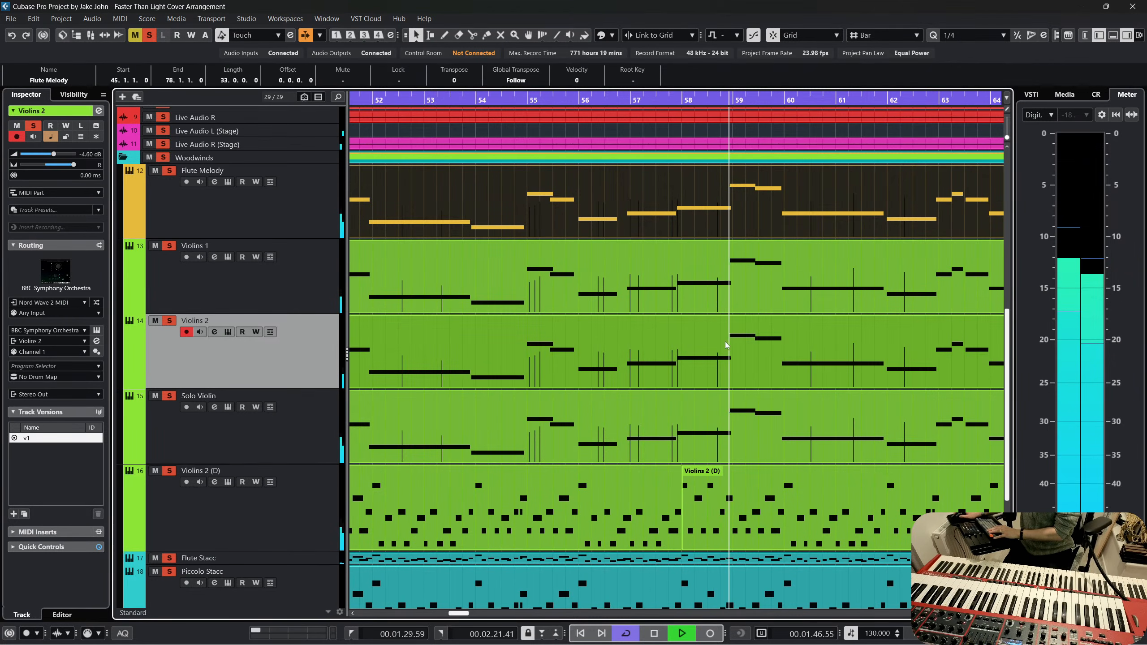
scroll(728, 344, "up", 2)
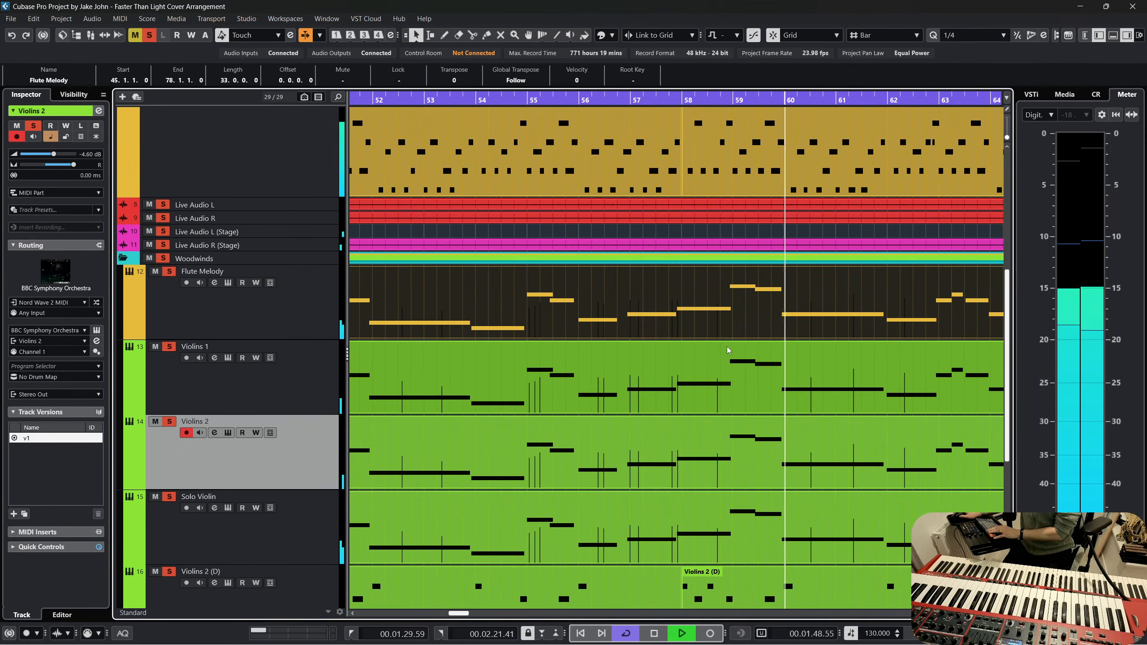
scroll(727, 346, "right", 3)
scroll(726, 347, "right", 3)
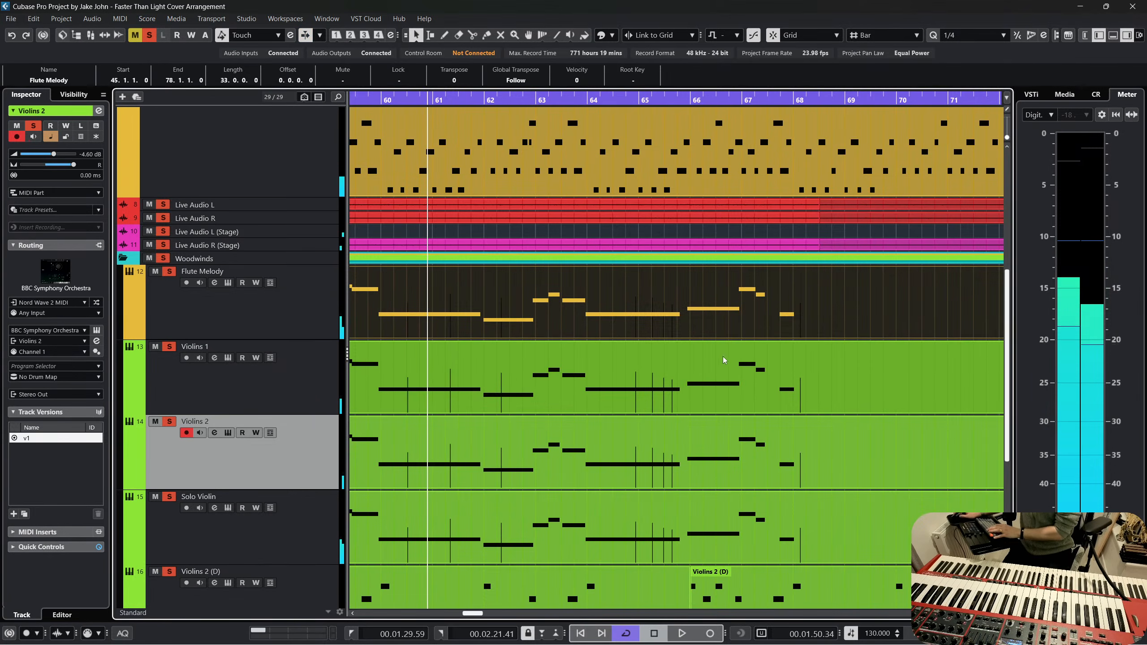
Choose the Split tool and play from bar 66 to check where the melody parts need cutting
left_click(723, 357)
scroll(718, 362, "down", 2)
scroll(715, 367, "down", 2)
scroll(713, 368, "left", 3)
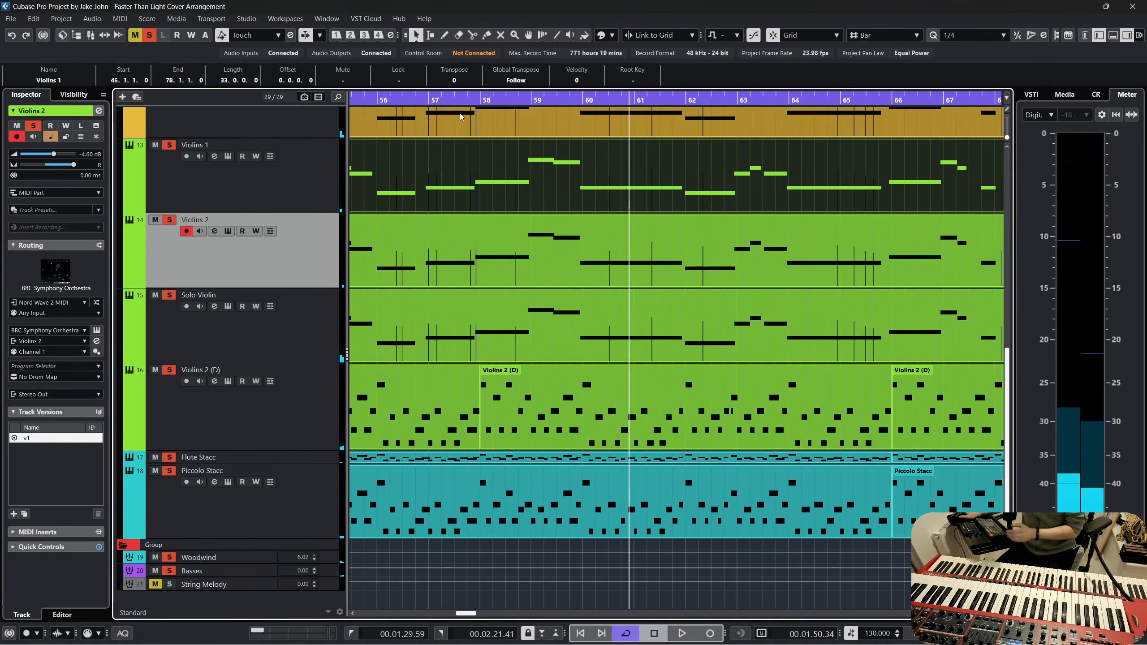
left_click_drag(471, 101, 487, 50)
right_click(603, 259)
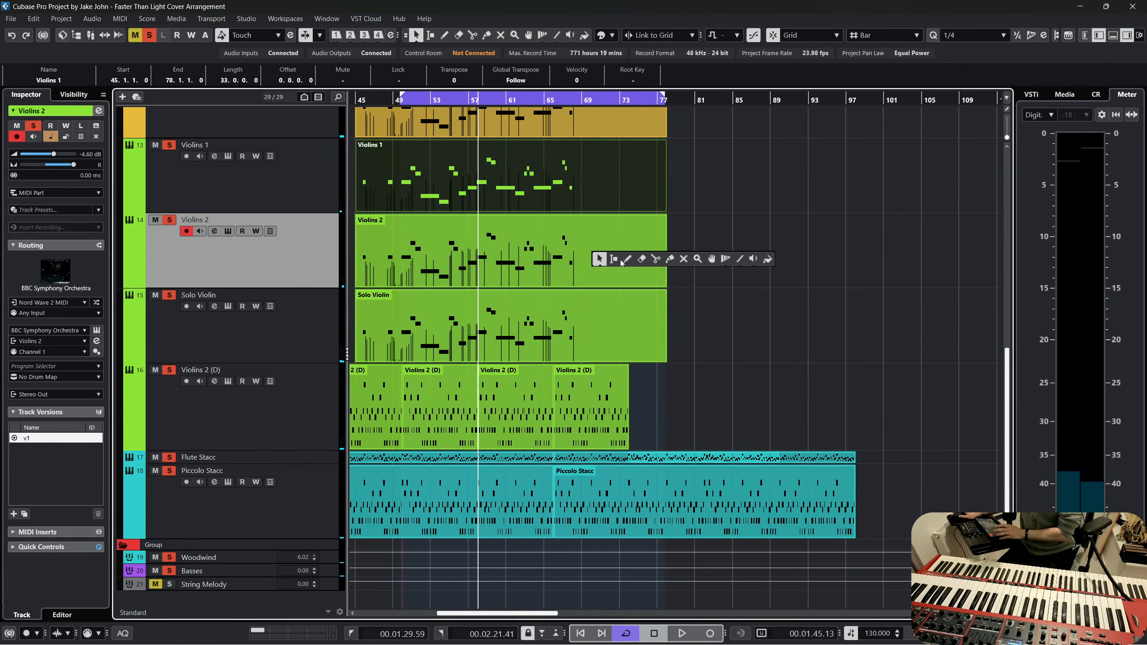
left_click(656, 259)
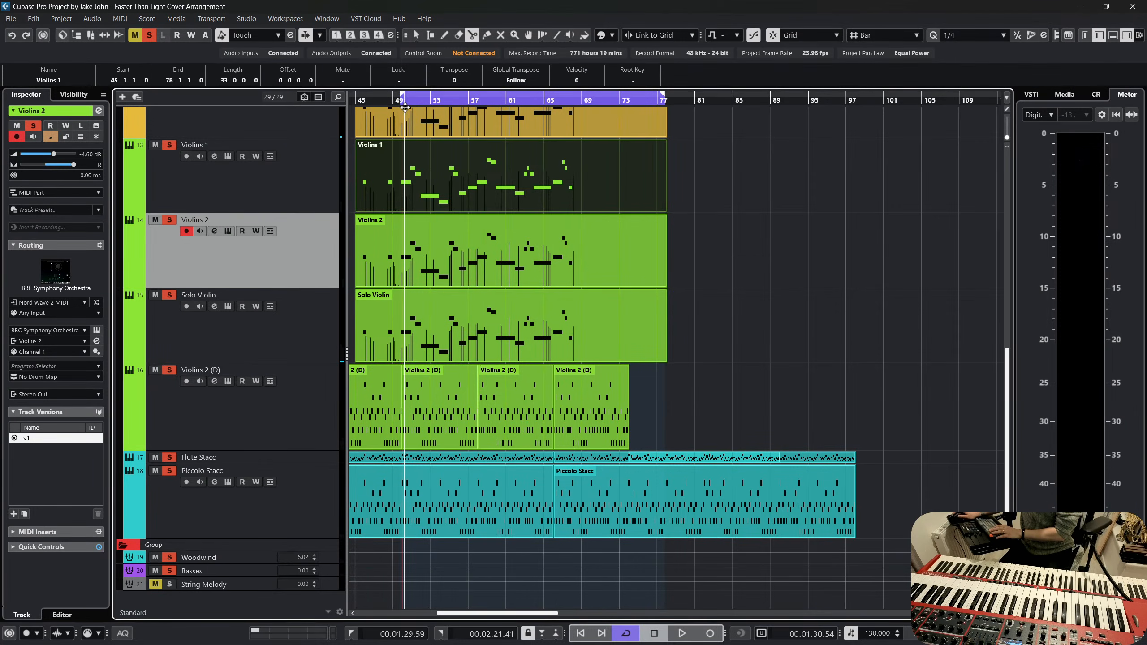
left_click_drag(406, 99, 408, 130)
left_click(754, 100)
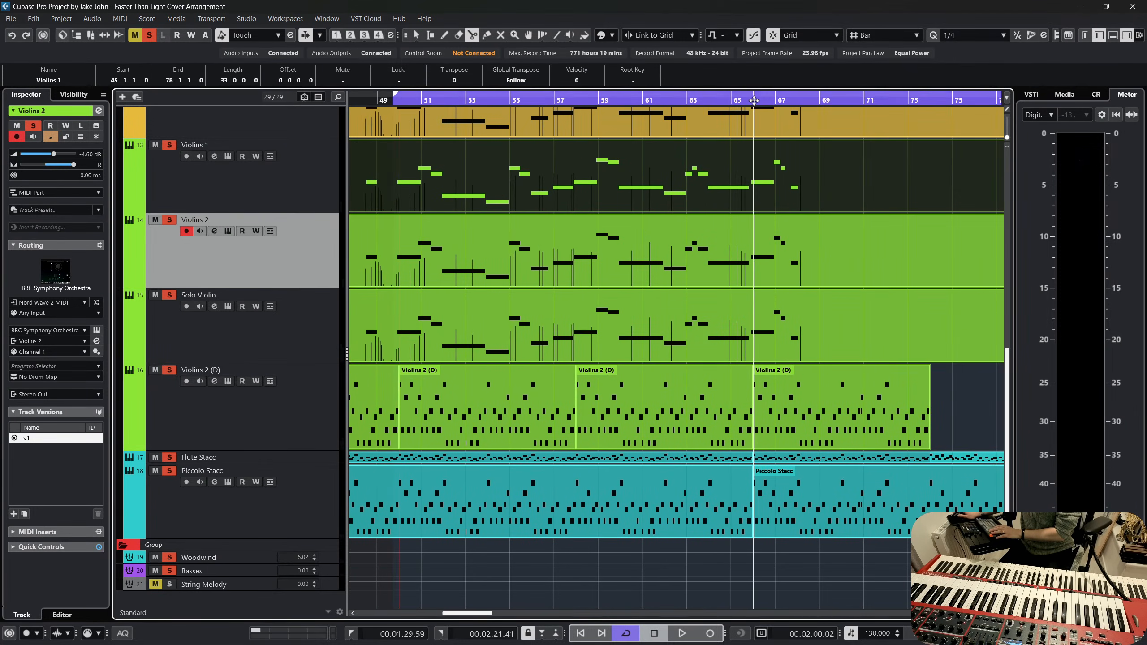
key("space")
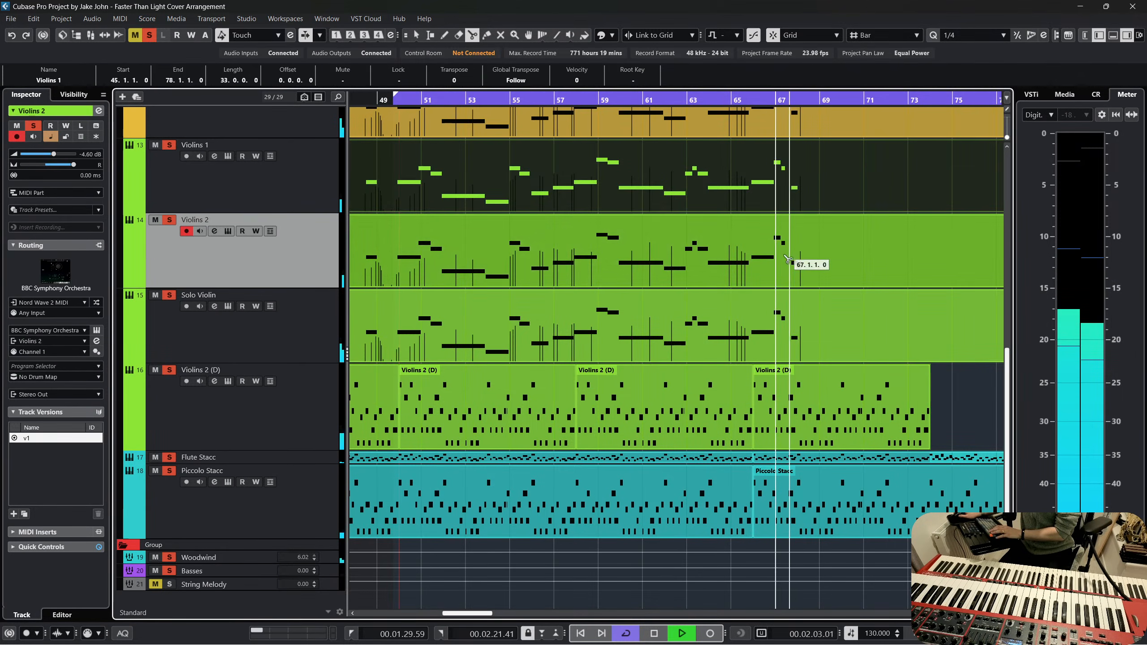
key("space")
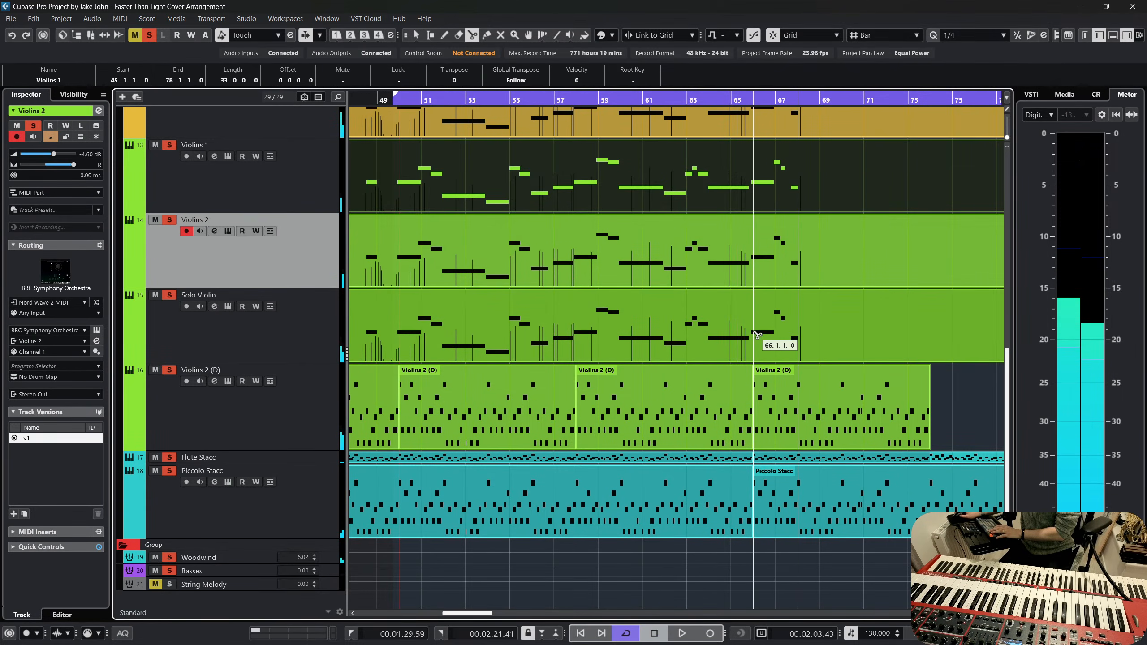
Play from bar 62 past bar 66 to check the phrase around the cut point across the tracks
left_click(671, 99)
key("space")
scroll(163, 228, "up", 5)
scroll(163, 228, "up", 5)
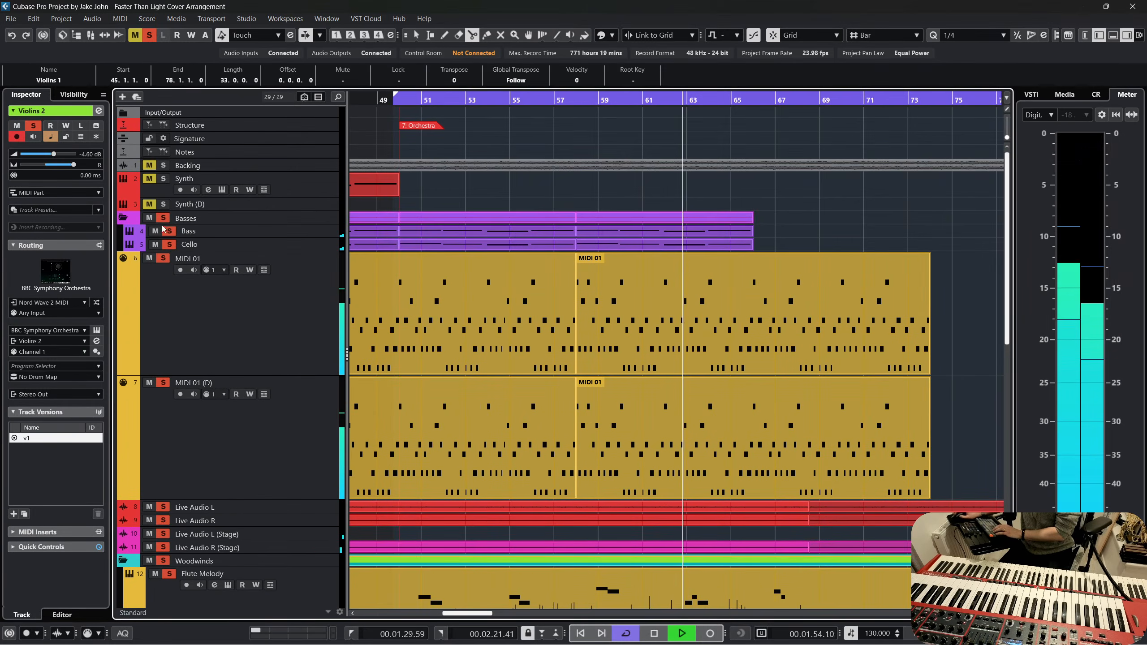
scroll(615, 267, "down", 6)
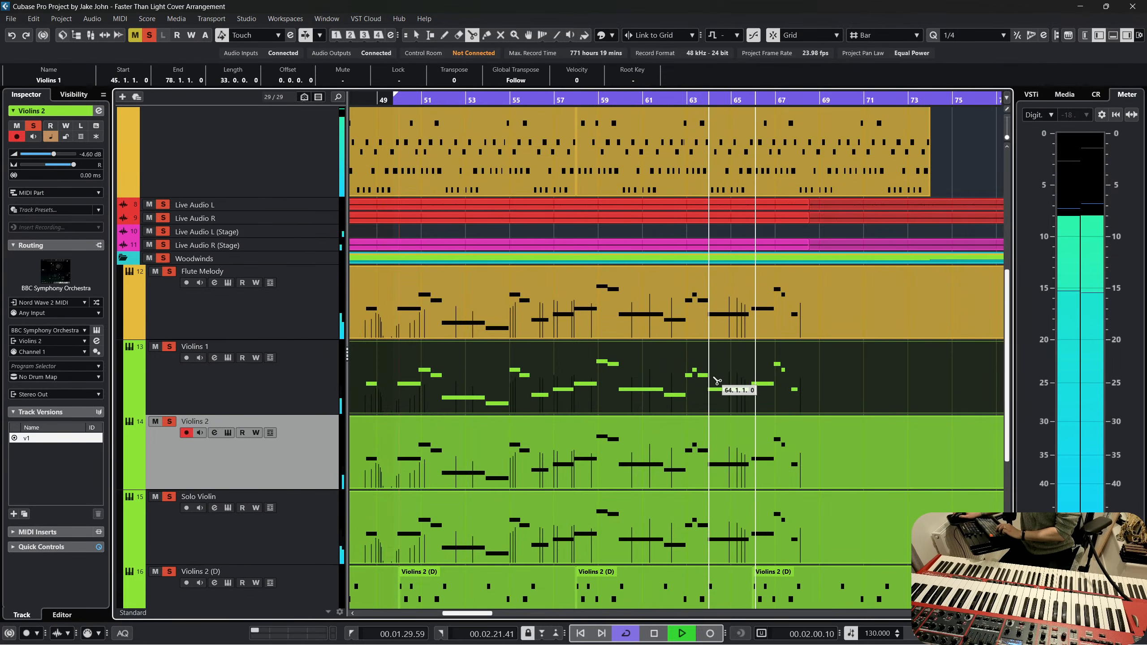
scroll(718, 381, "right", 2)
scroll(718, 382, "left", 3)
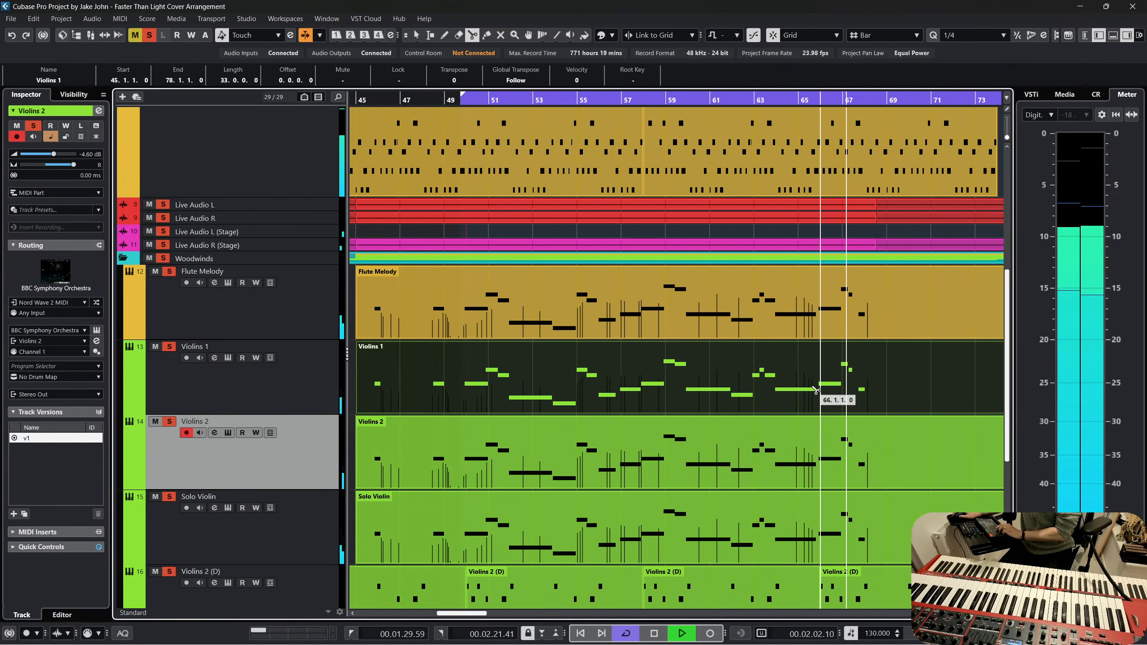
key("space")
Split the Flute Melody, Violins 1, Violins 2 and Solo Violin parts at bar 66
left_click(827, 308)
left_click(831, 375)
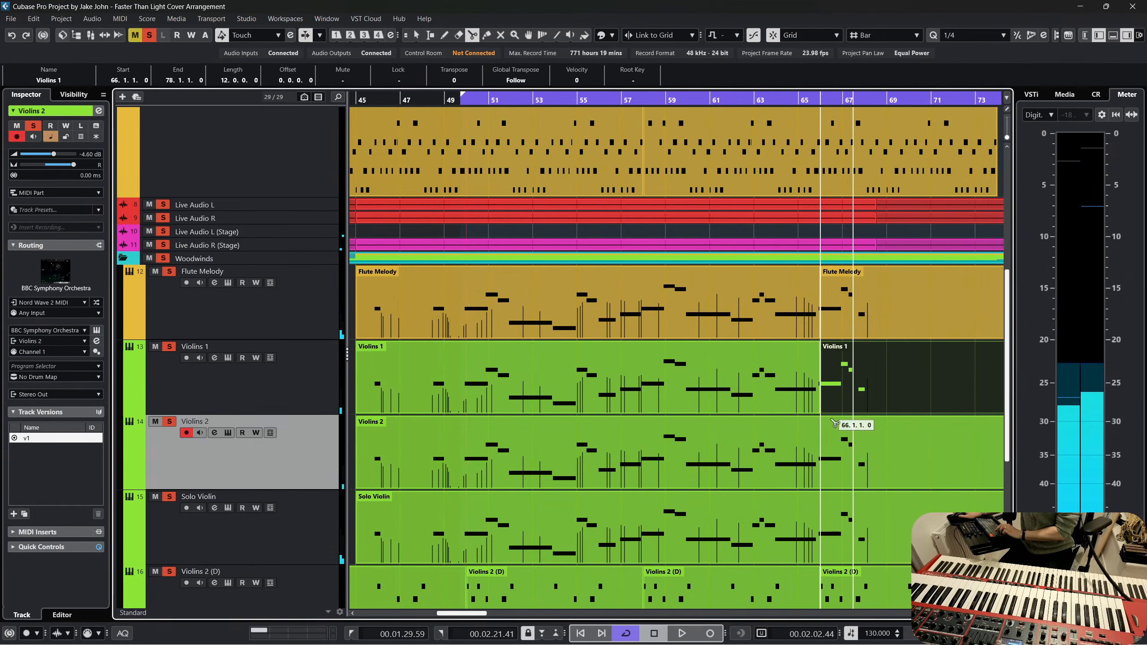
left_click(833, 424)
left_click(835, 536)
key("1")
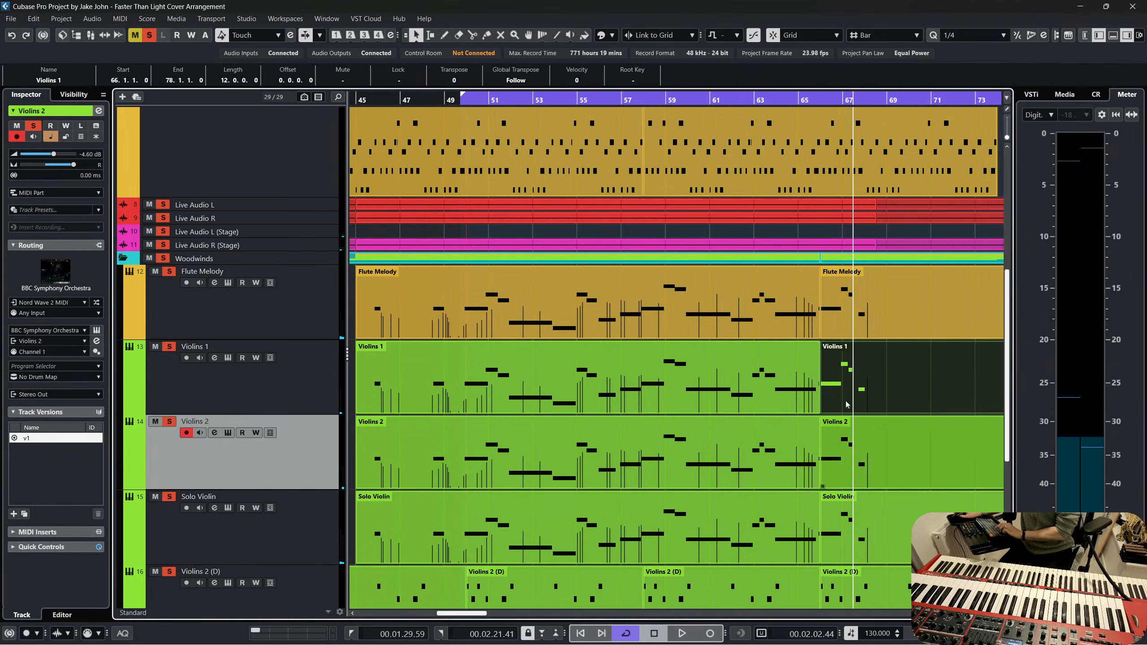
Delete the Flute Melody, Violins 1, Violins 2 and Solo Violin parts that start at bar 66
left_click(873, 299)
key("Delete")
left_click(901, 397)
key("Delete")
left_click(896, 461)
key("Delete")
left_click(884, 532)
key("Delete")
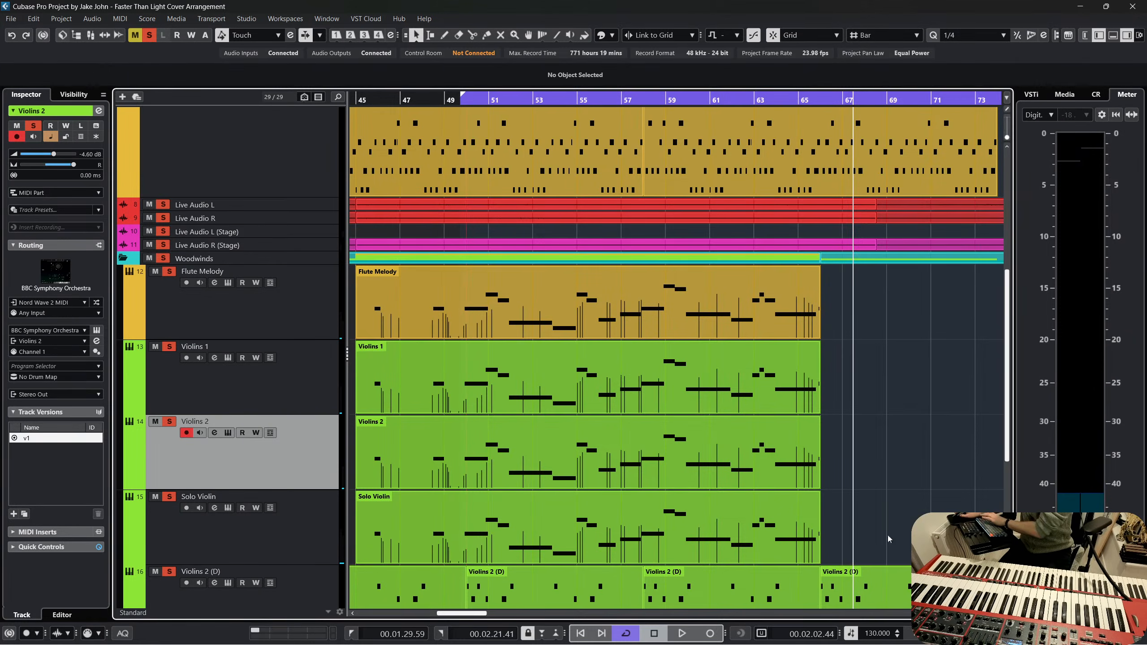
Split the Flute Melody, Violins 1, Violins 2 and Solo Violin parts at bars 48 and 49, ending with the Object Selection tool active
left_click_drag(899, 542, 632, 289)
key("3")
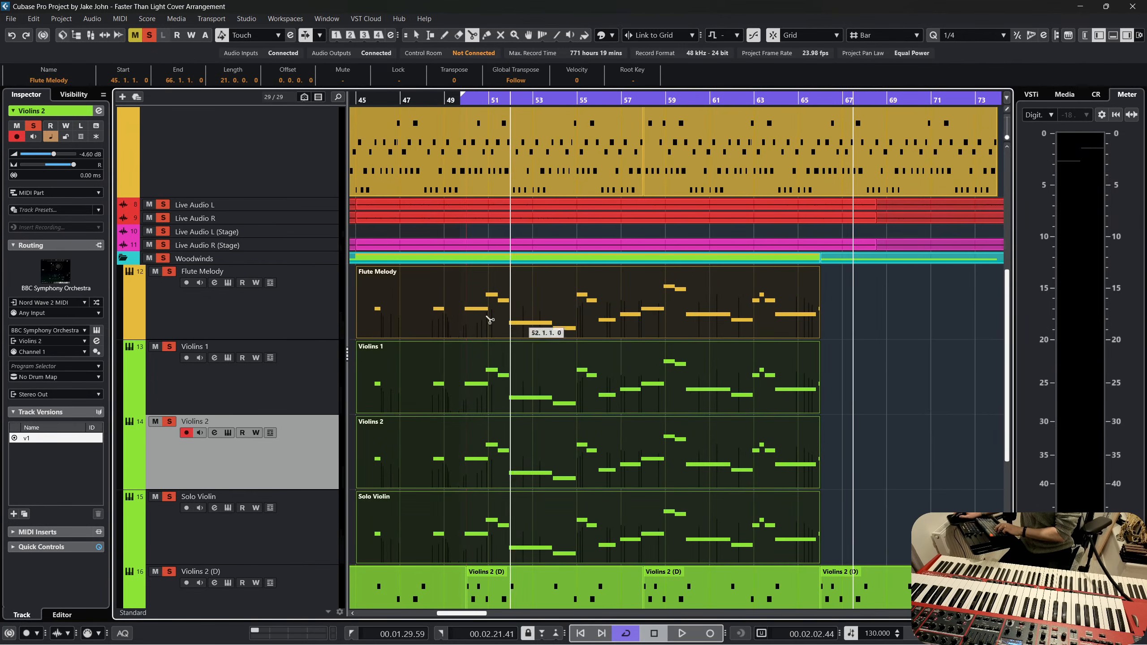
left_click(431, 333)
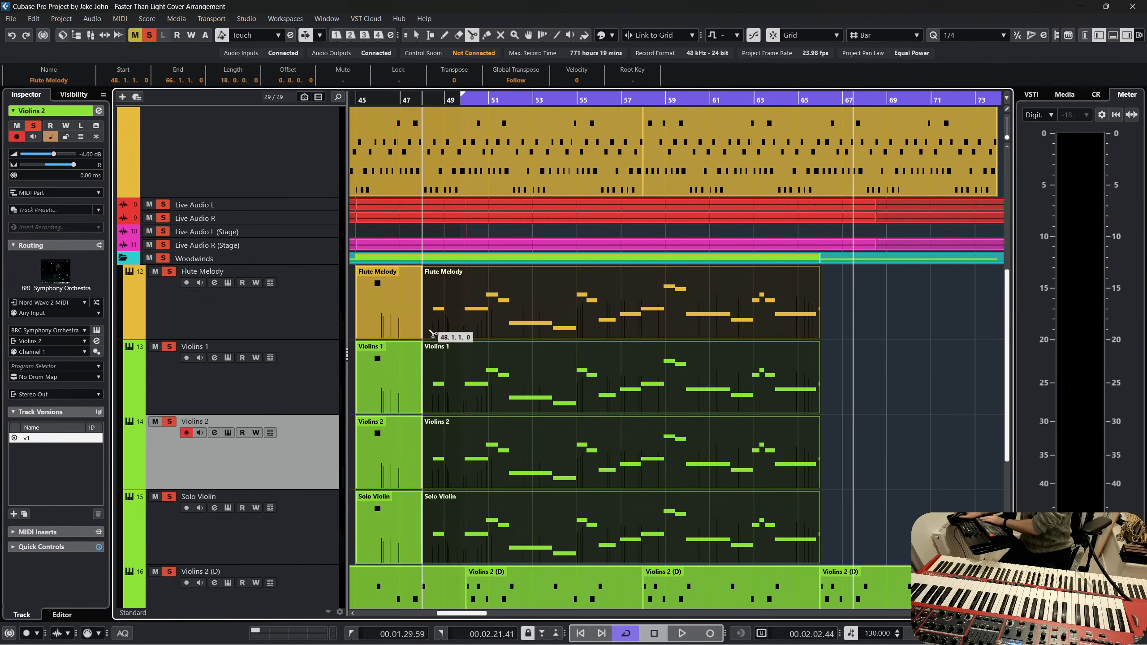
left_click(447, 333)
right_click(446, 379)
left_click(444, 378)
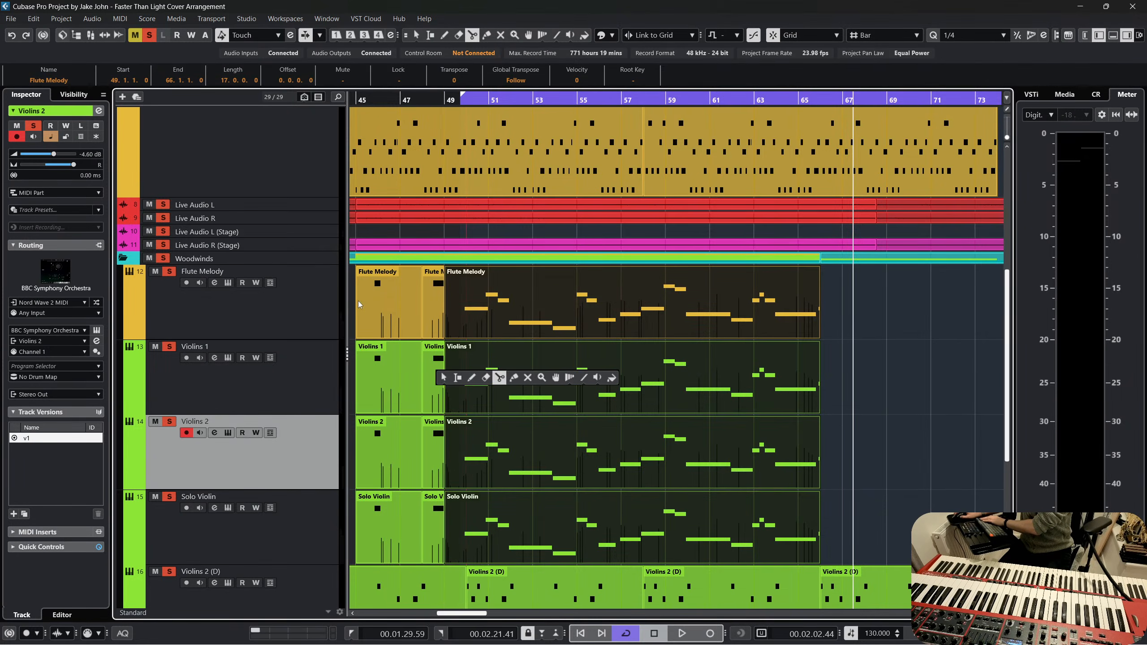
Delete the Flute Melody, Violins 1, Violins 2 and Solo Violin segments that lie before bar 49
left_click(359, 303)
key("Delete")
left_click(438, 305)
key("Delete")
left_click_drag(357, 329, 434, 545)
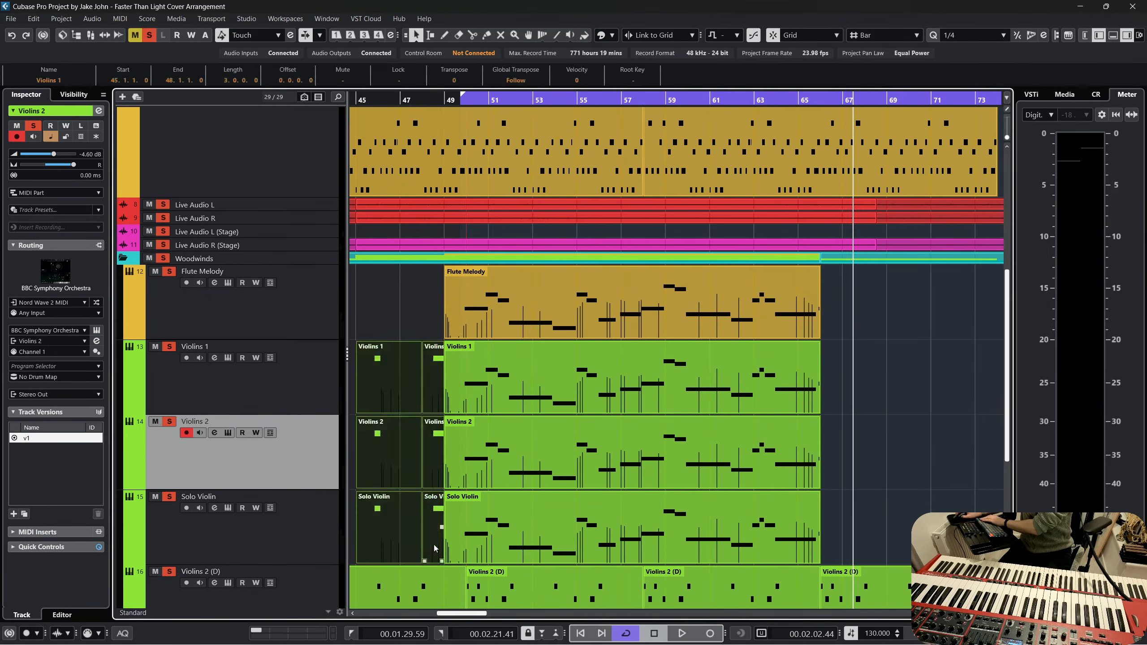
key("Delete")
Duplicate the four melody parts, trim one bar off the start of the copies and move them to start at bar 66
left_click_drag(898, 545, 636, 285)
key("ctrl+d")
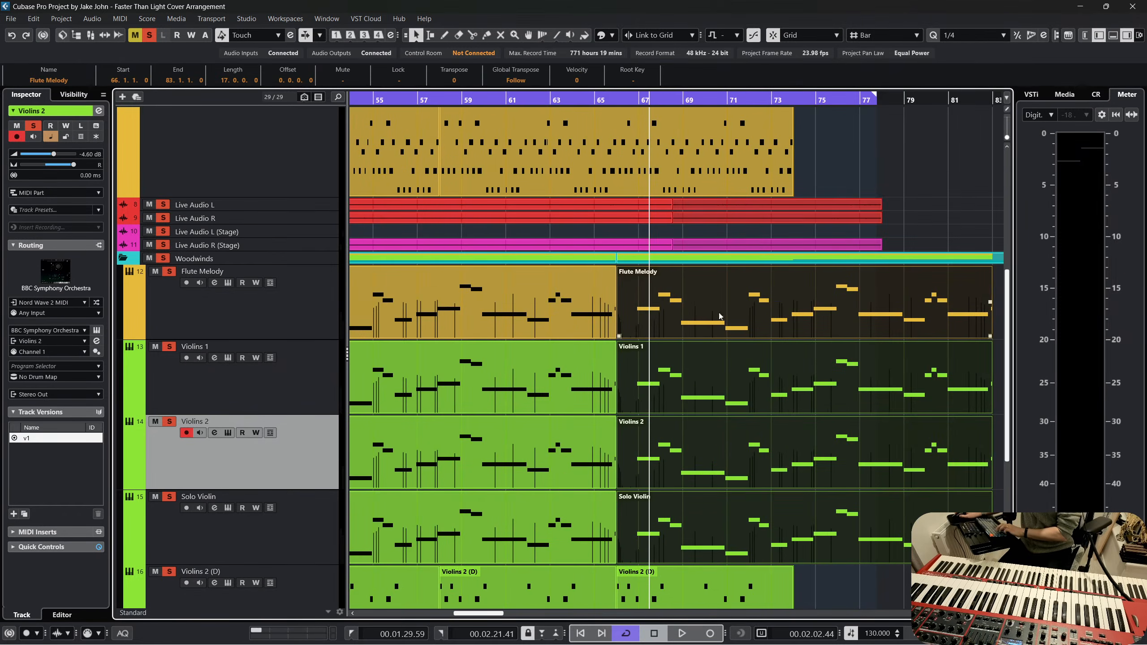
left_click_drag(620, 337, 638, 333)
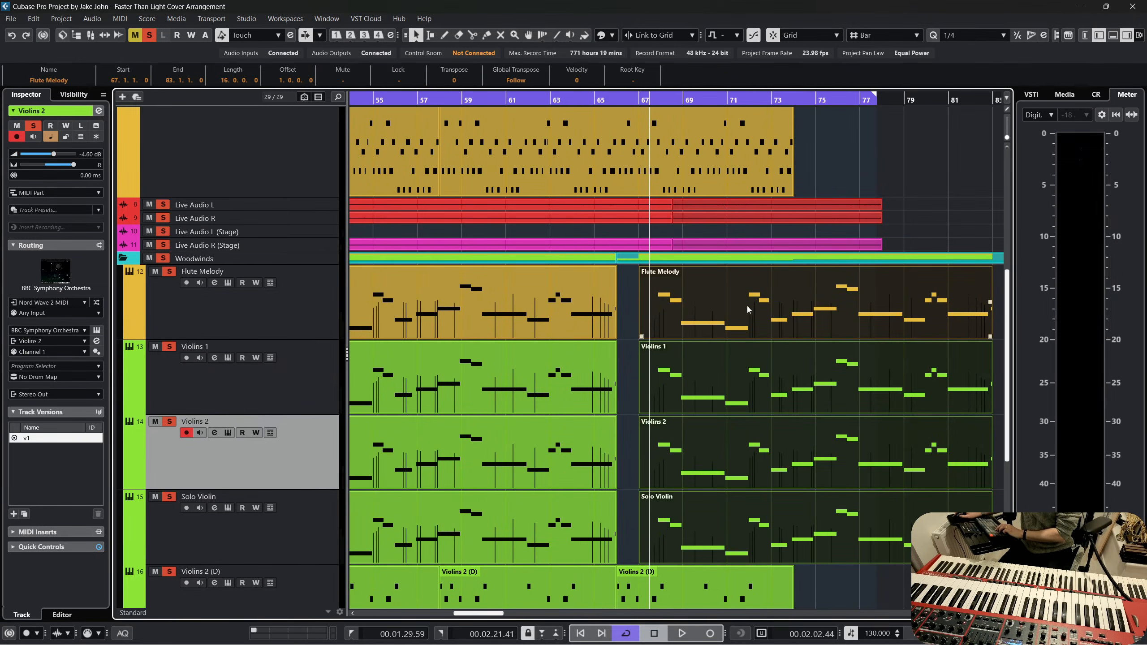
mouse_move(748, 310)
left_mouse_down()
mouse_move(714, 308)
mouse_move(753, 307)
left_mouse_up()
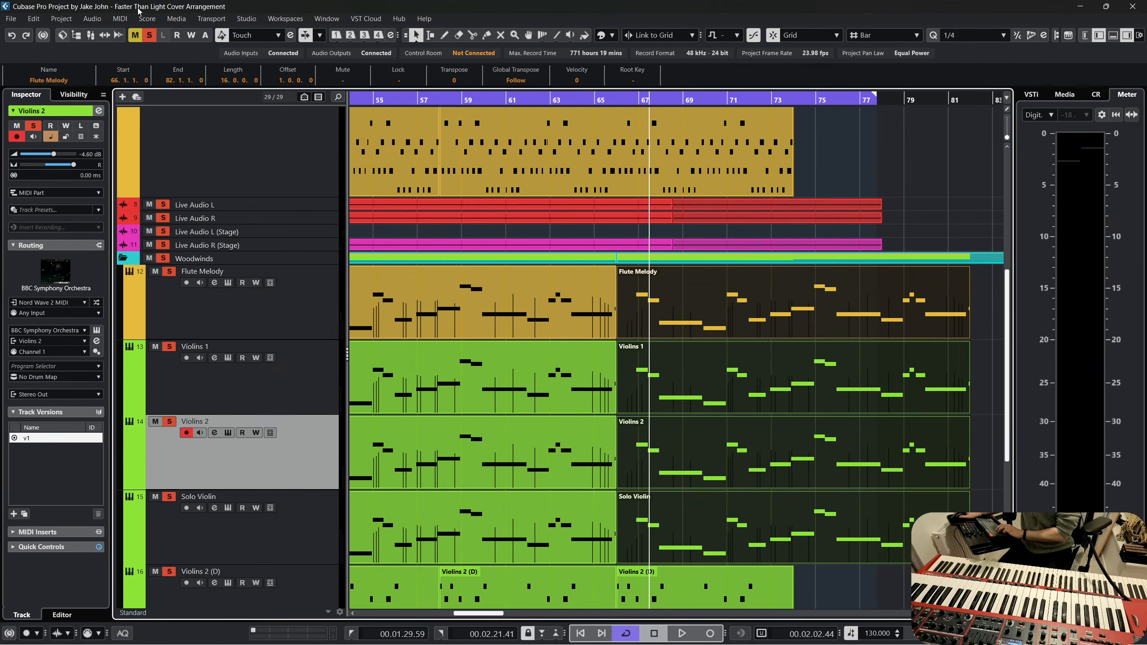
Quantize the notes of the duplicated melody parts to the 1/4 grid in the Key Editor and close the editor
left_click(120, 18)
left_click(145, 30)
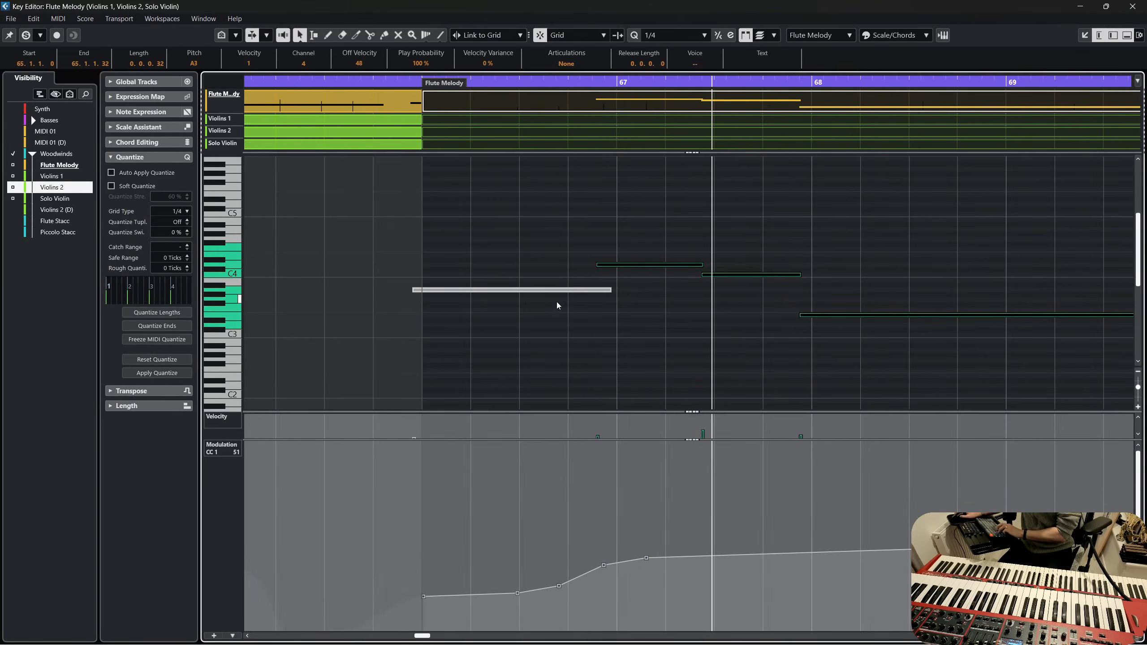
key("q")
left_click(714, 234)
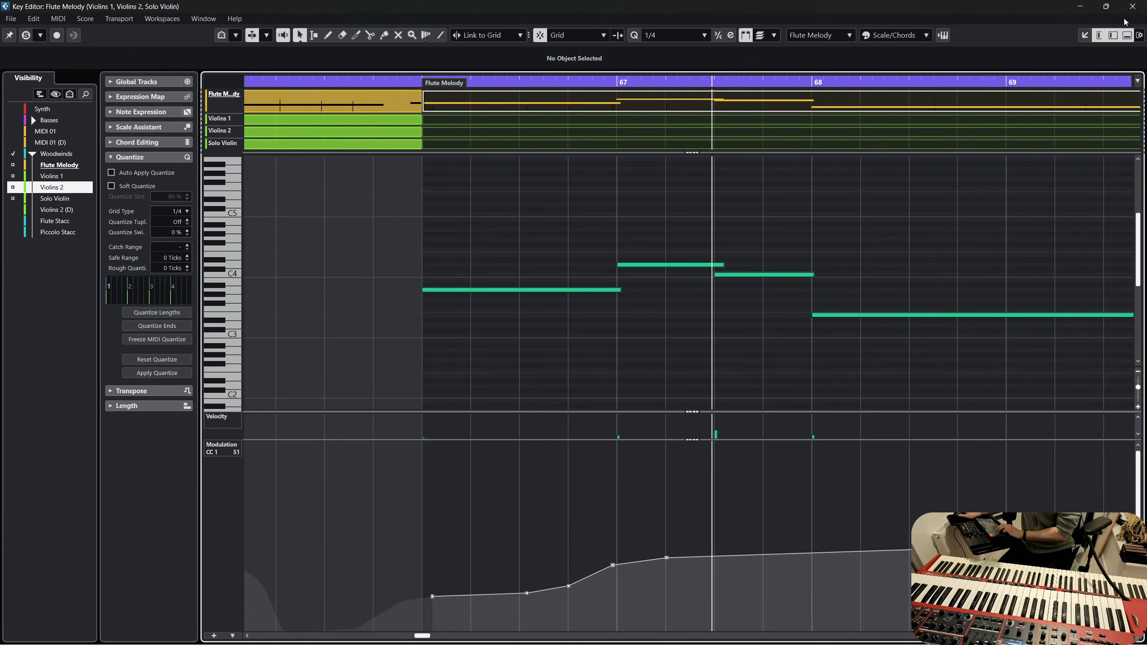
left_click(1132, 6)
left_click(872, 392)
scroll(756, 325, "left", 2)
scroll(757, 325, "right", 3)
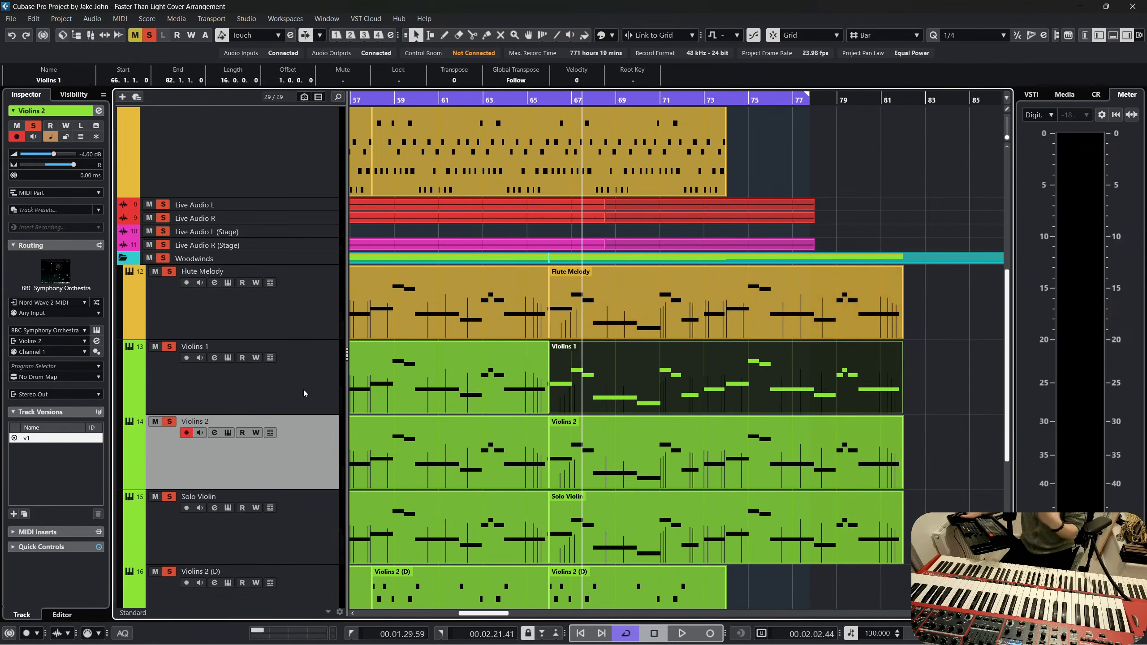
right_click(276, 398)
mouse_move(348, 407)
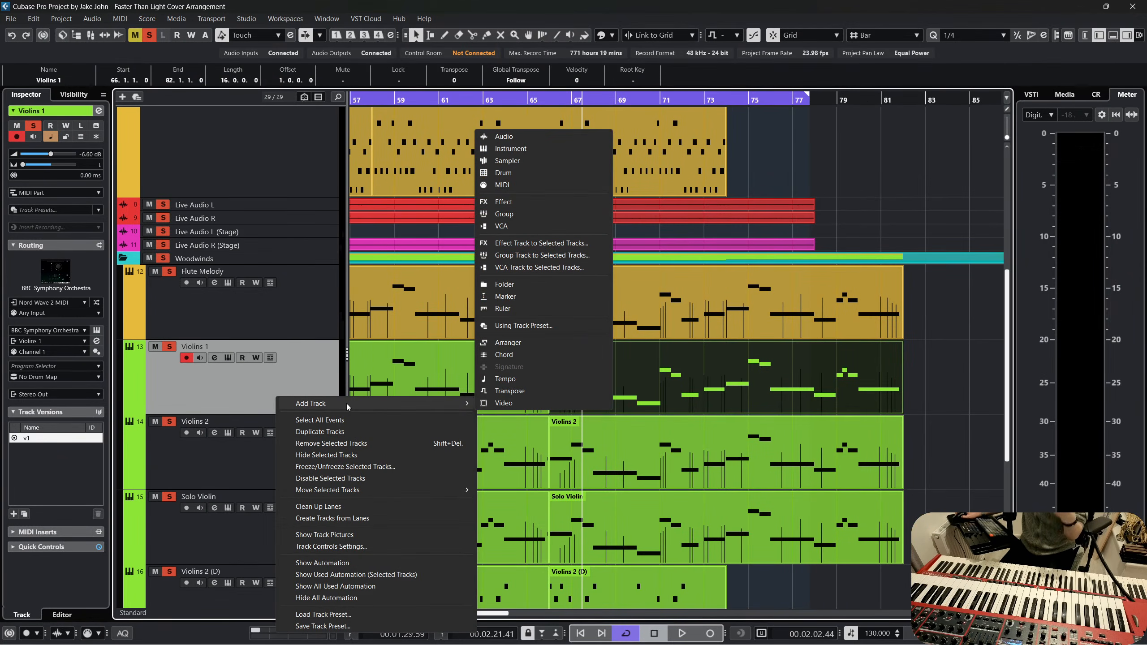
left_click(742, 364)
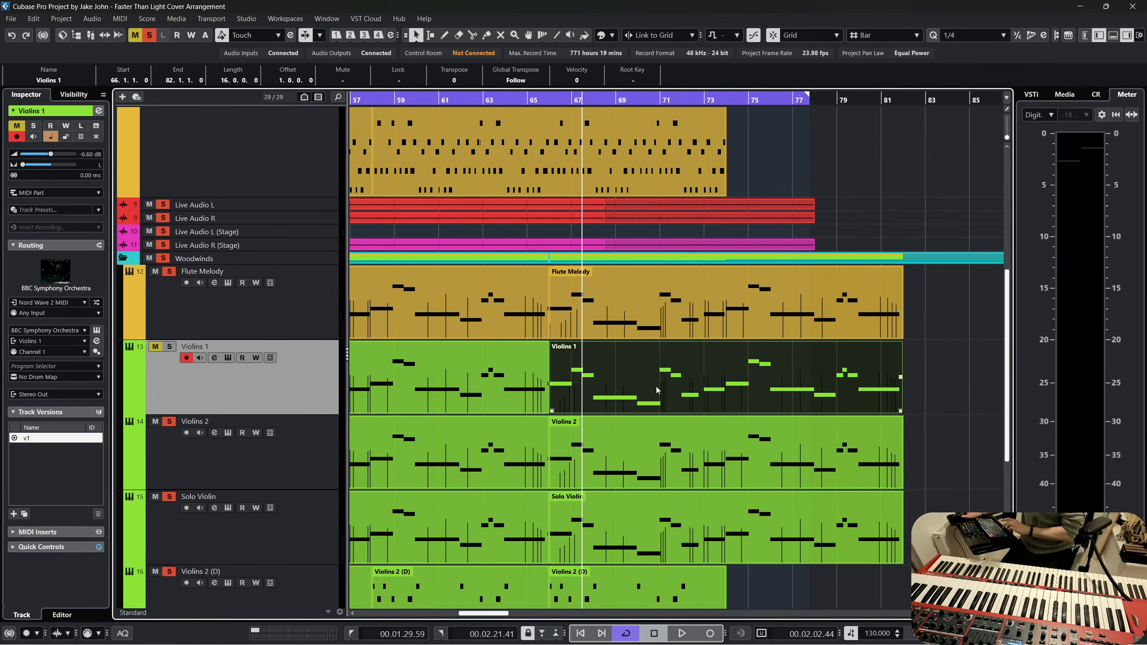
Add a Kontakt instrument track directly below the Violins 1 track
right_click(289, 385)
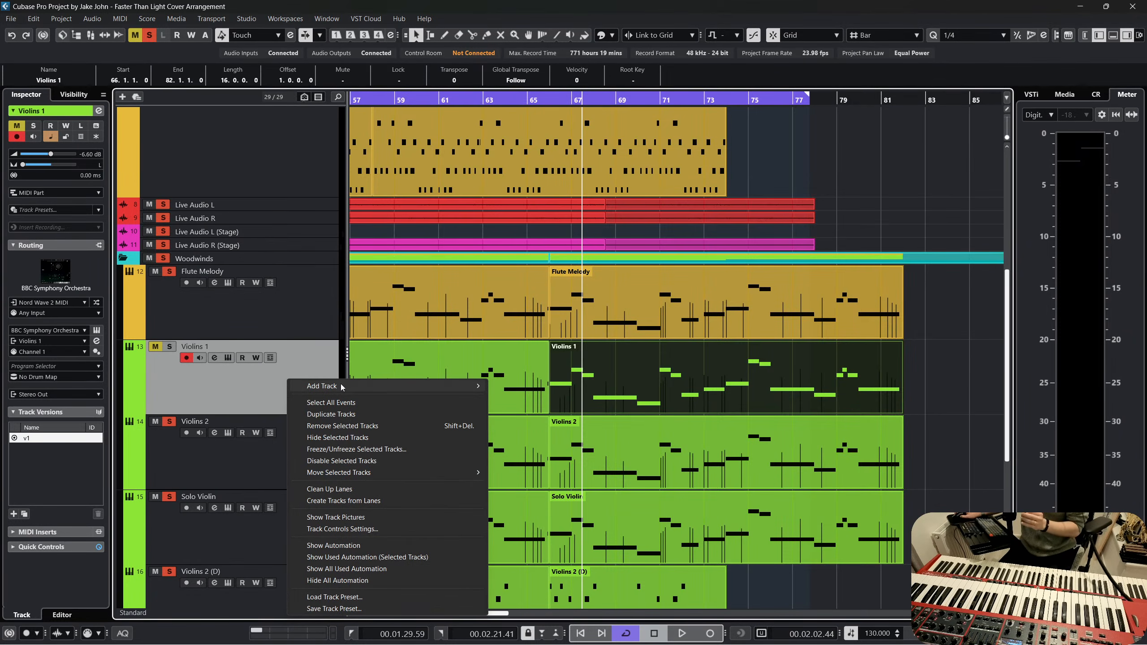
mouse_move(362, 385)
left_click(562, 132)
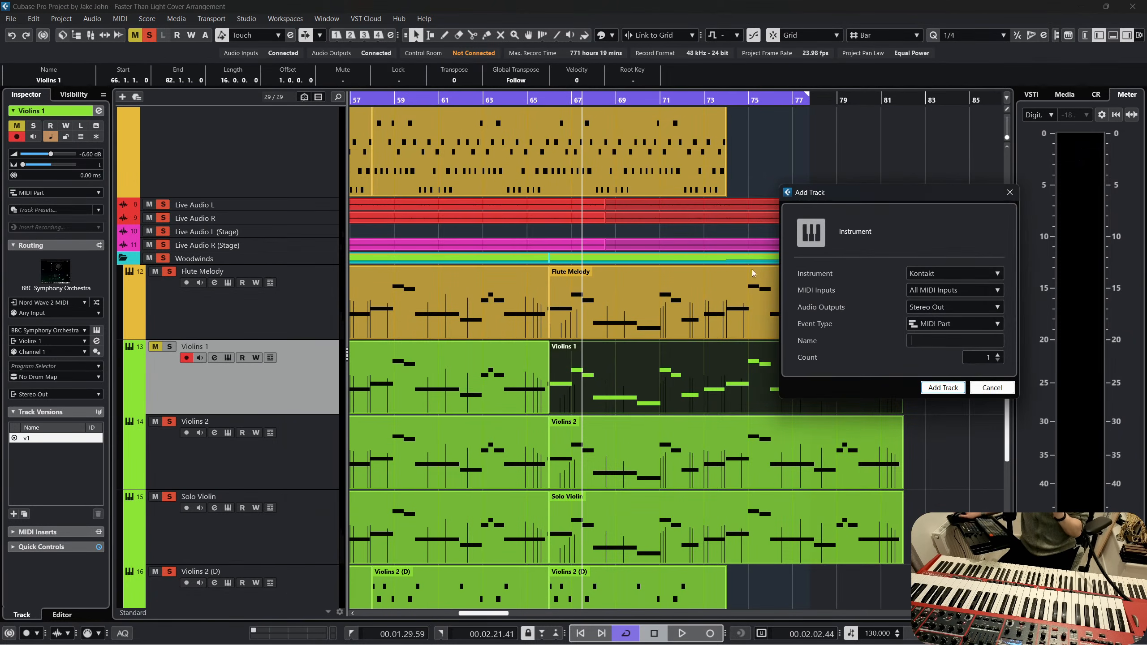
left_click(931, 274)
left_click(941, 236)
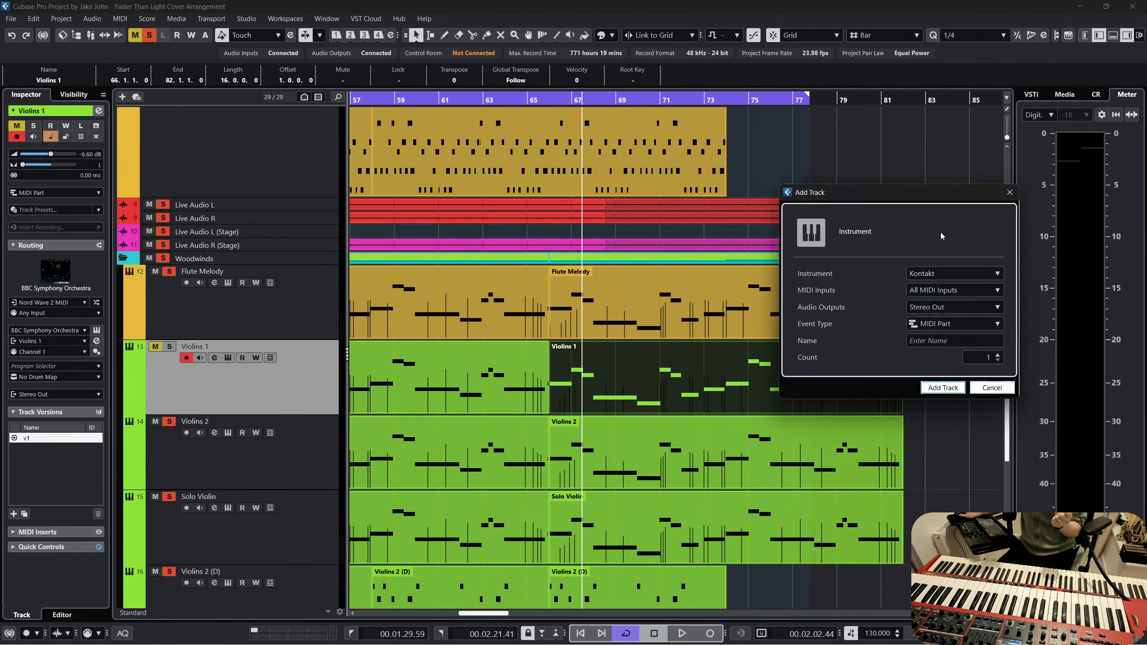
left_click(942, 387)
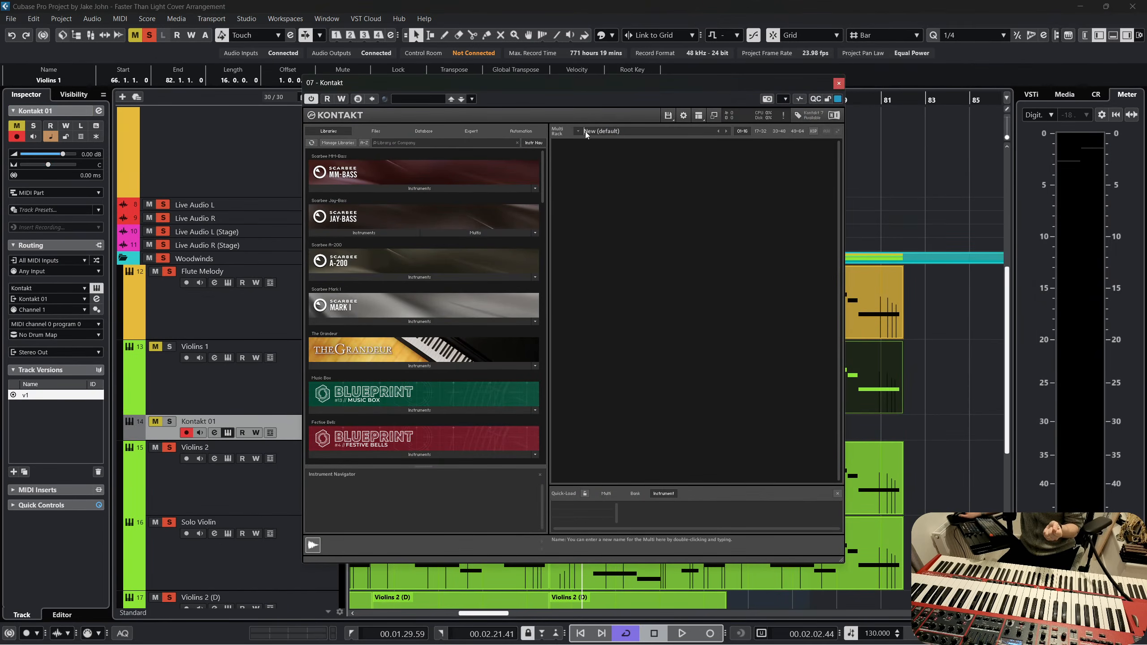
Try to load the Crem Multi Long multi from the Composing Templates folder into Kontakt
left_click(667, 116)
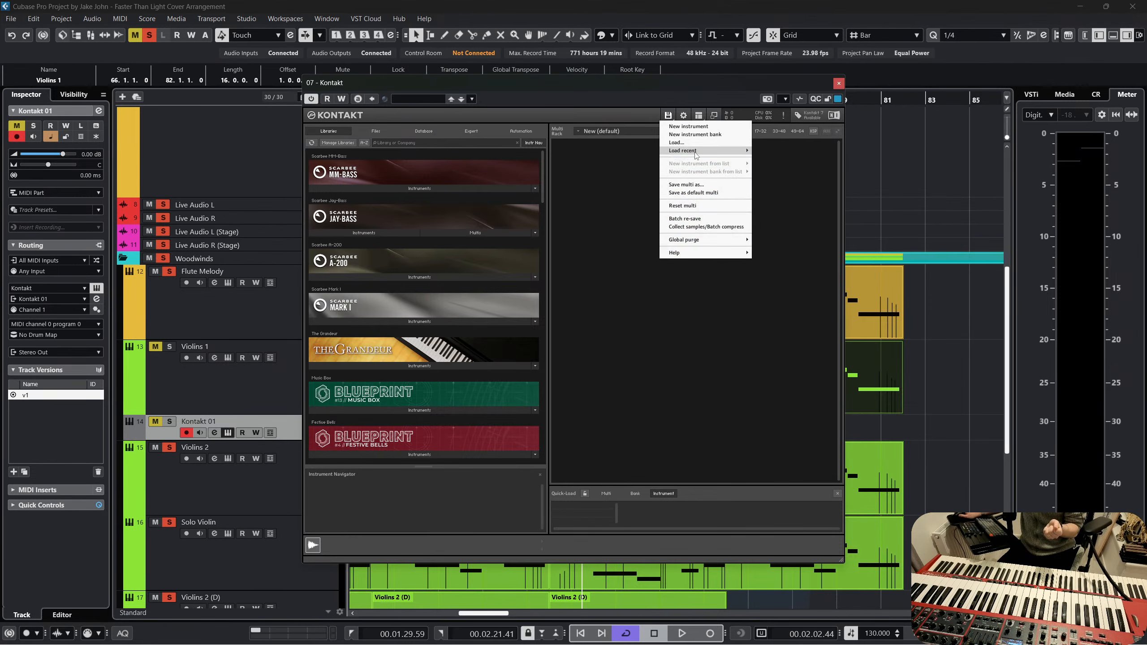
mouse_move(696, 155)
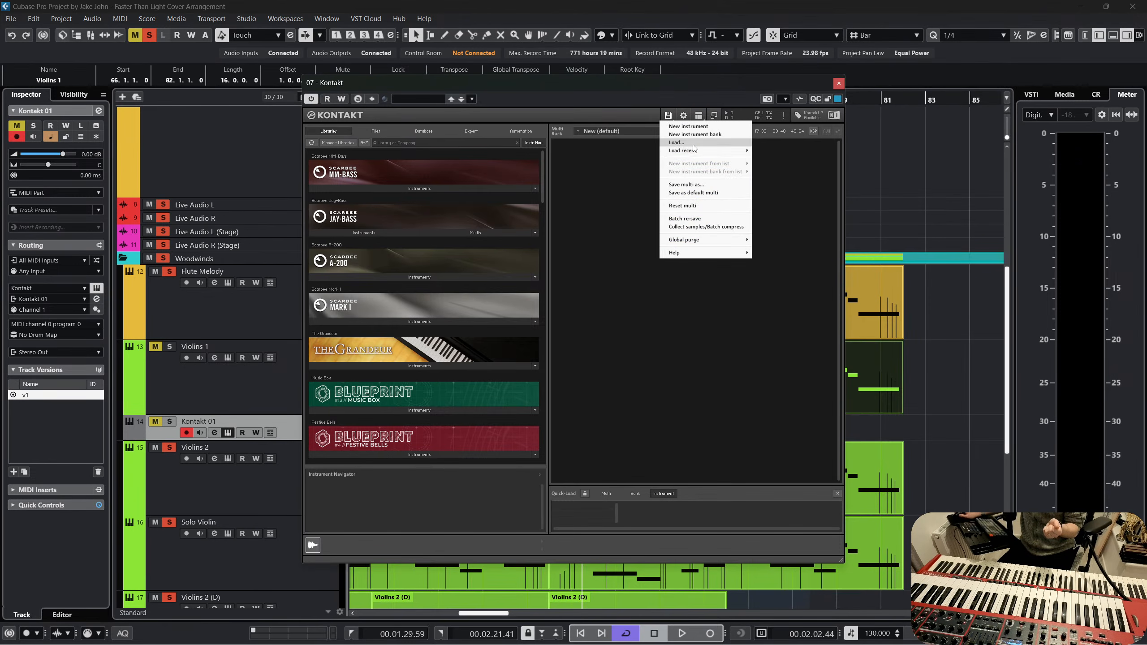
left_click(694, 144)
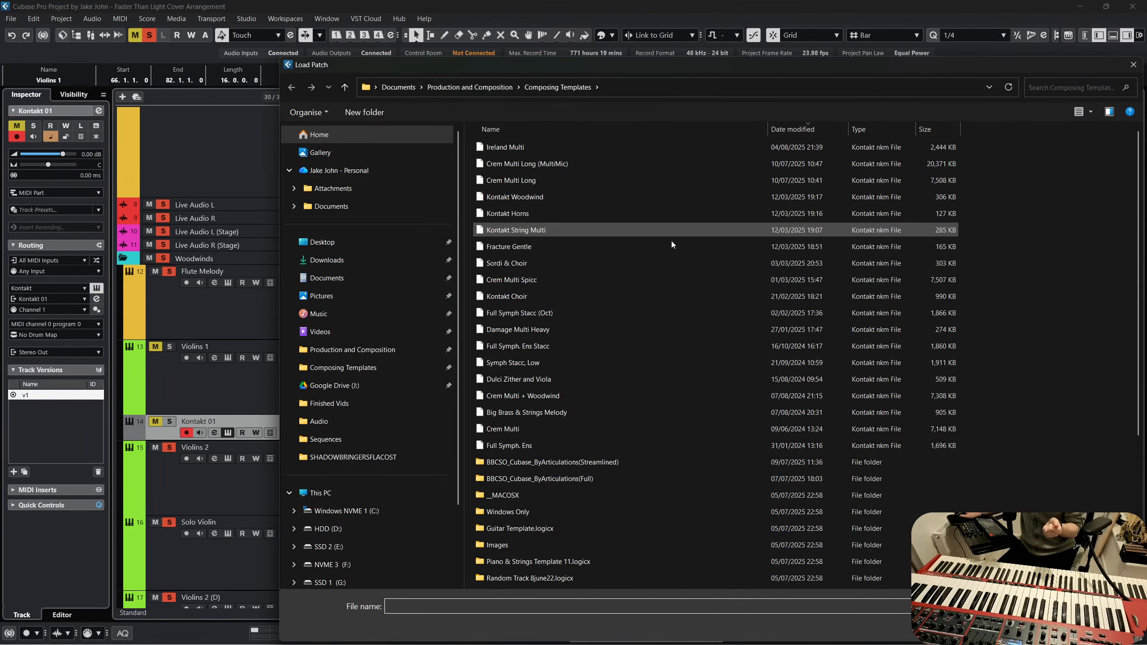
scroll(662, 356, "up", 1)
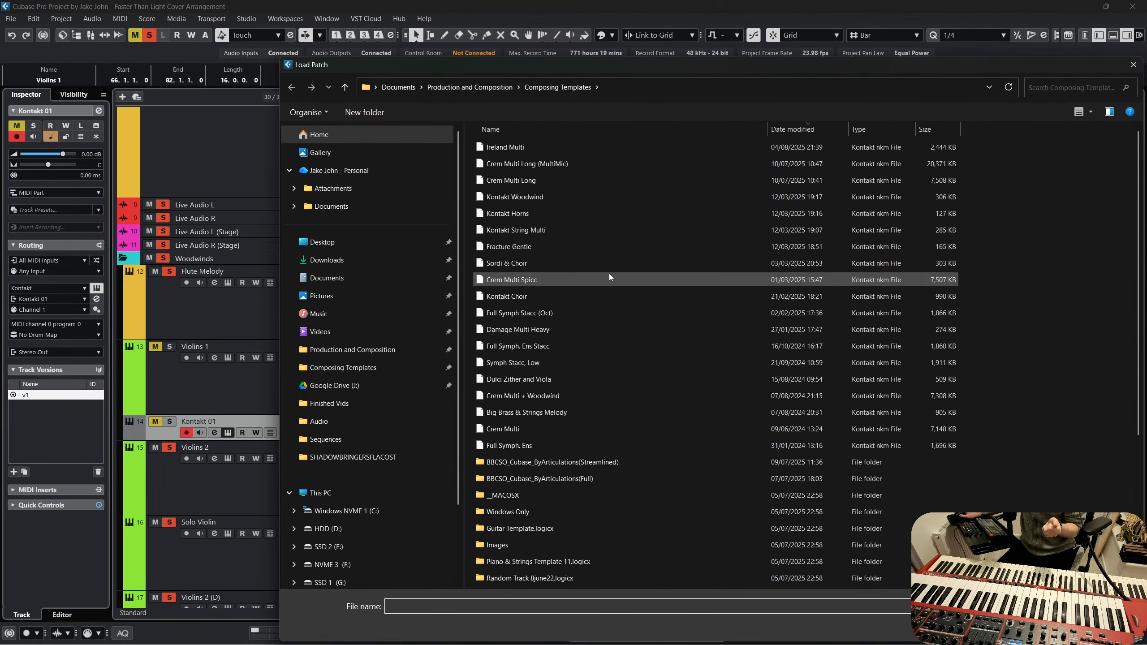
double_click(565, 179)
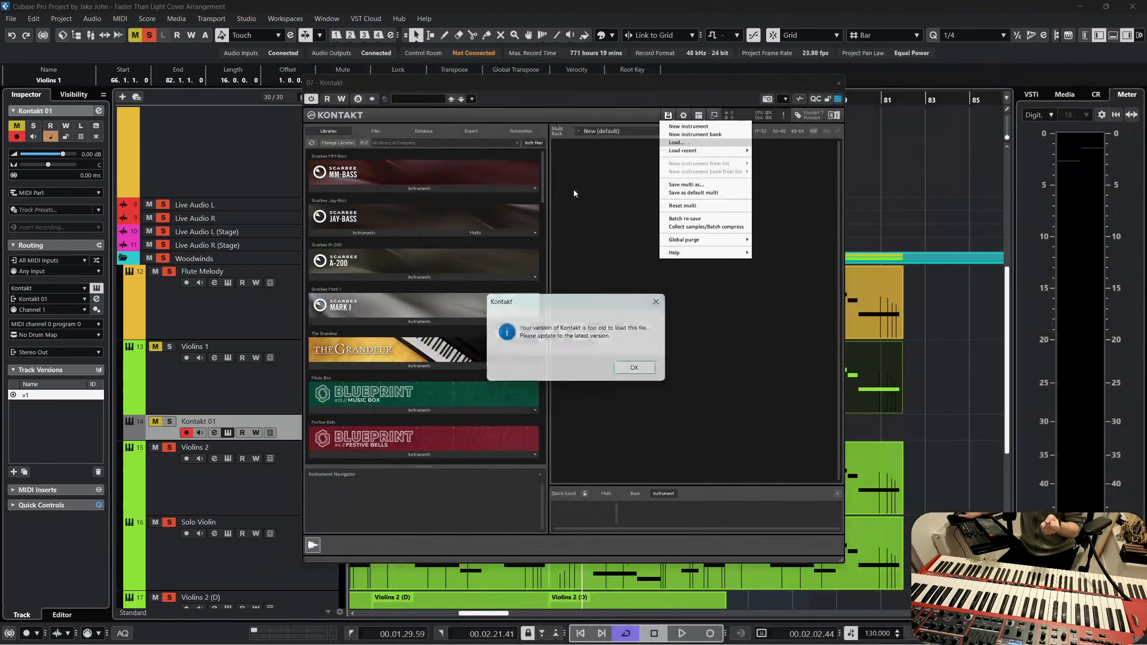
left_click(640, 371)
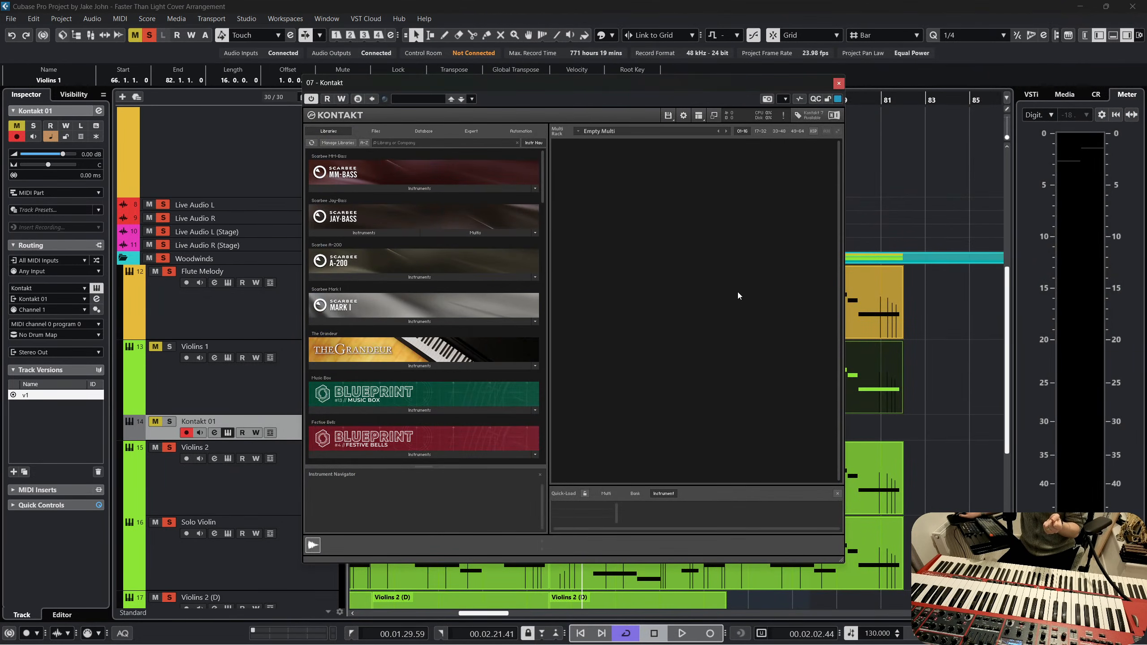
Close the Kontakt window and change the Kontakt 01 track's instrument to Kontakt 8
left_click(838, 84)
left_click(82, 289)
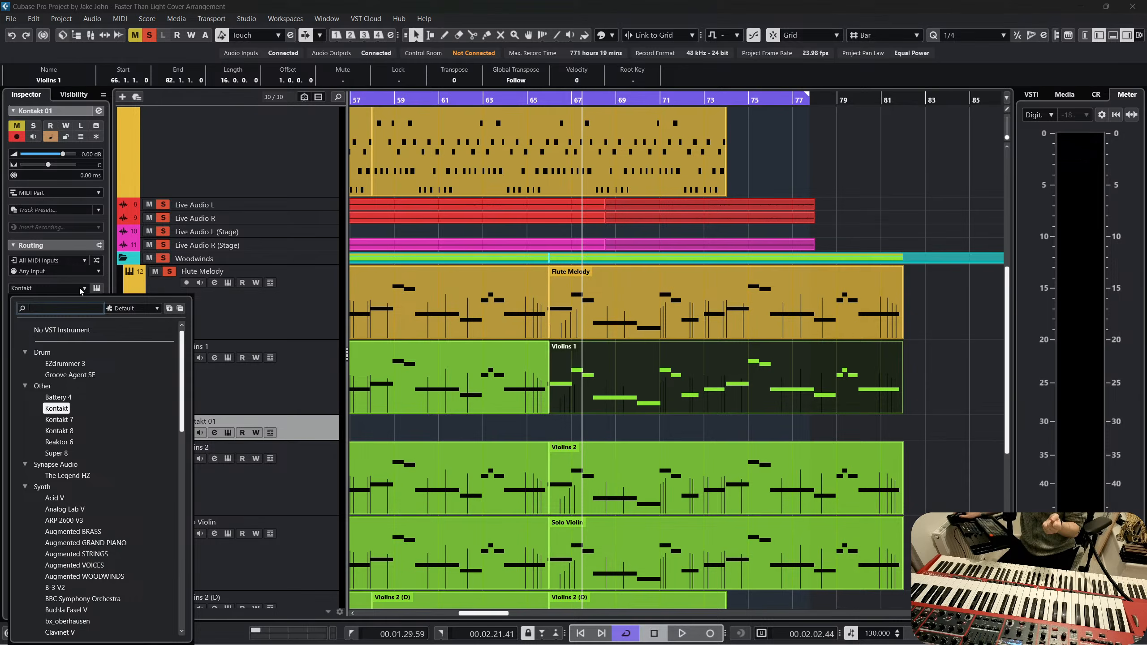
left_click(70, 432)
left_click(544, 356)
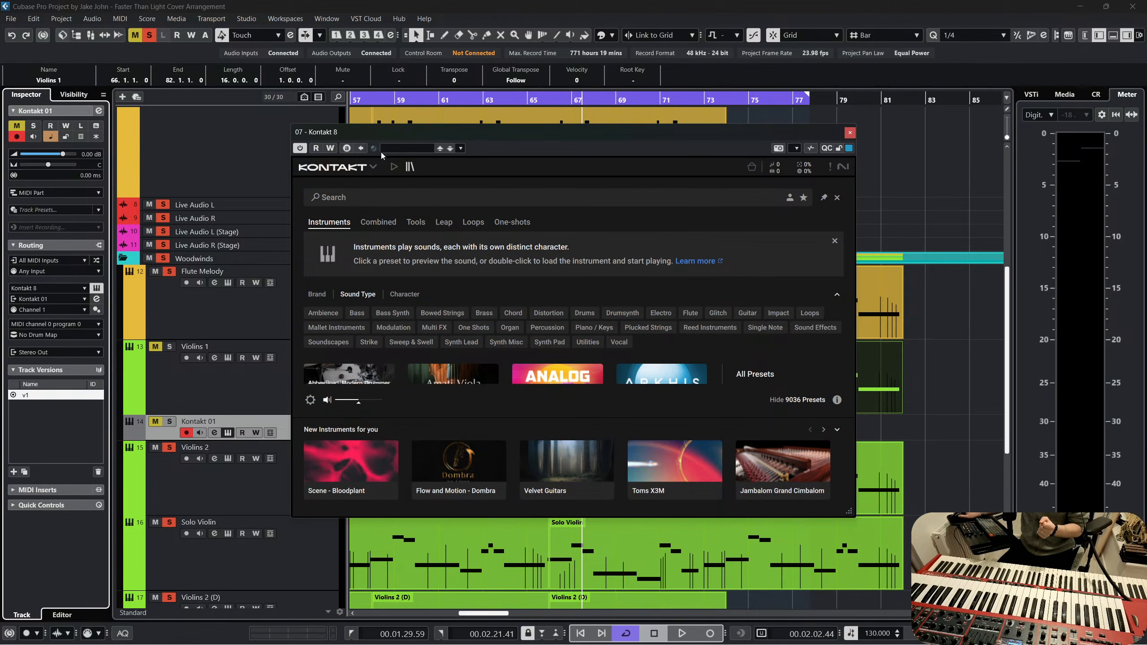
Dismiss the preset browser, then move and enlarge the Kontakt 8 window to show more of its library
left_click(394, 149)
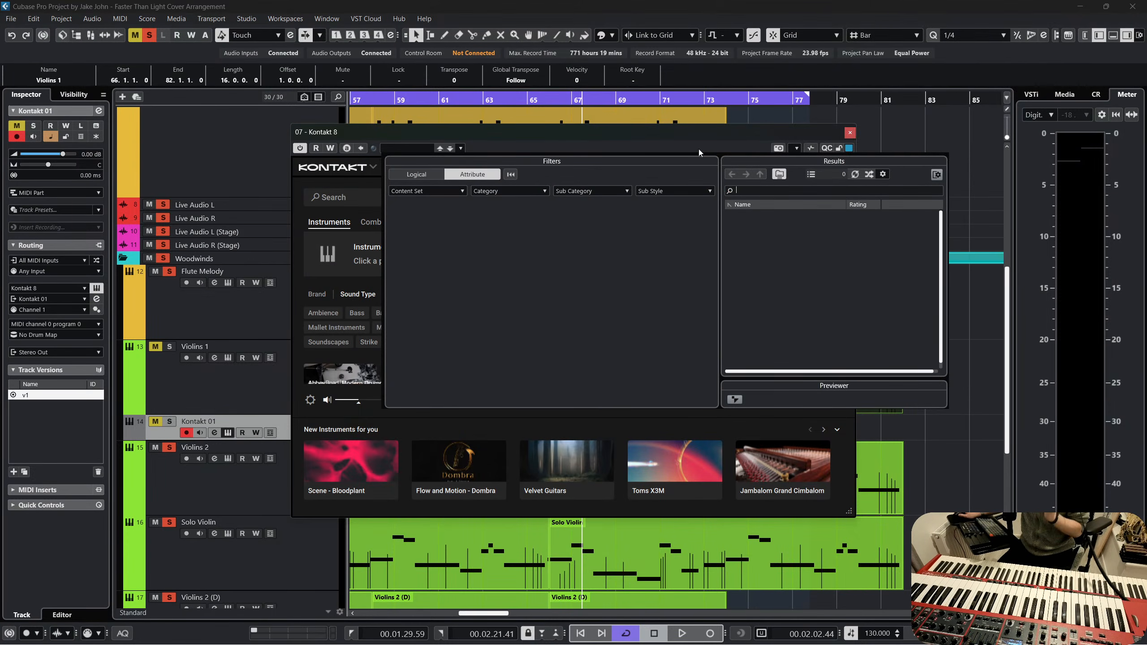
left_click(737, 142)
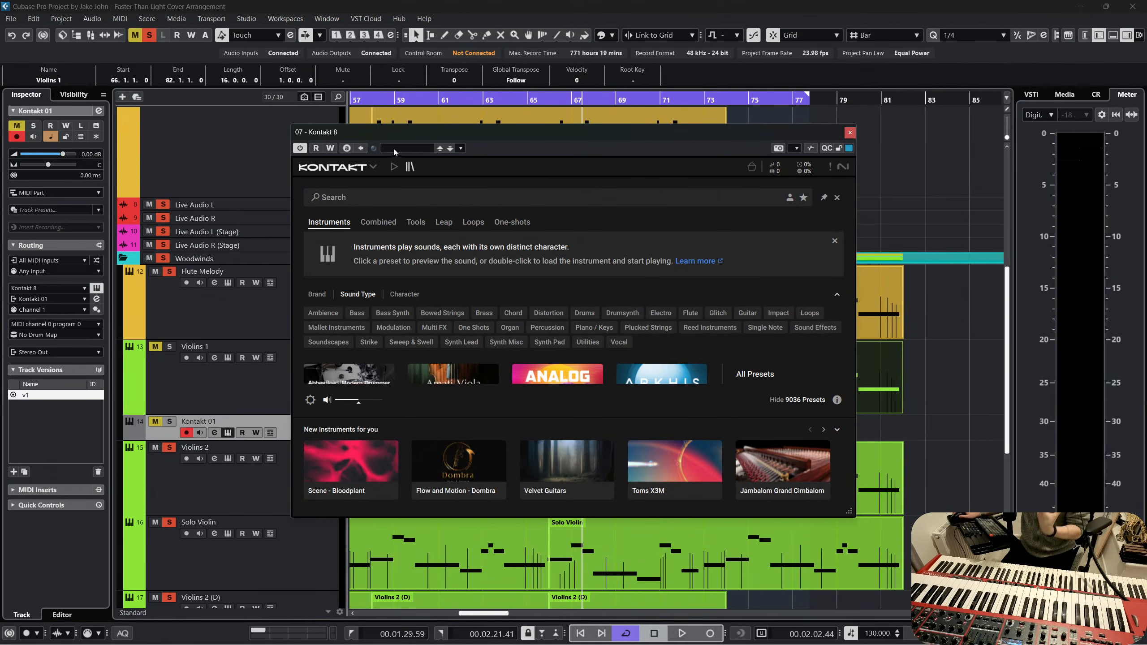
left_click_drag(806, 131, 965, 108)
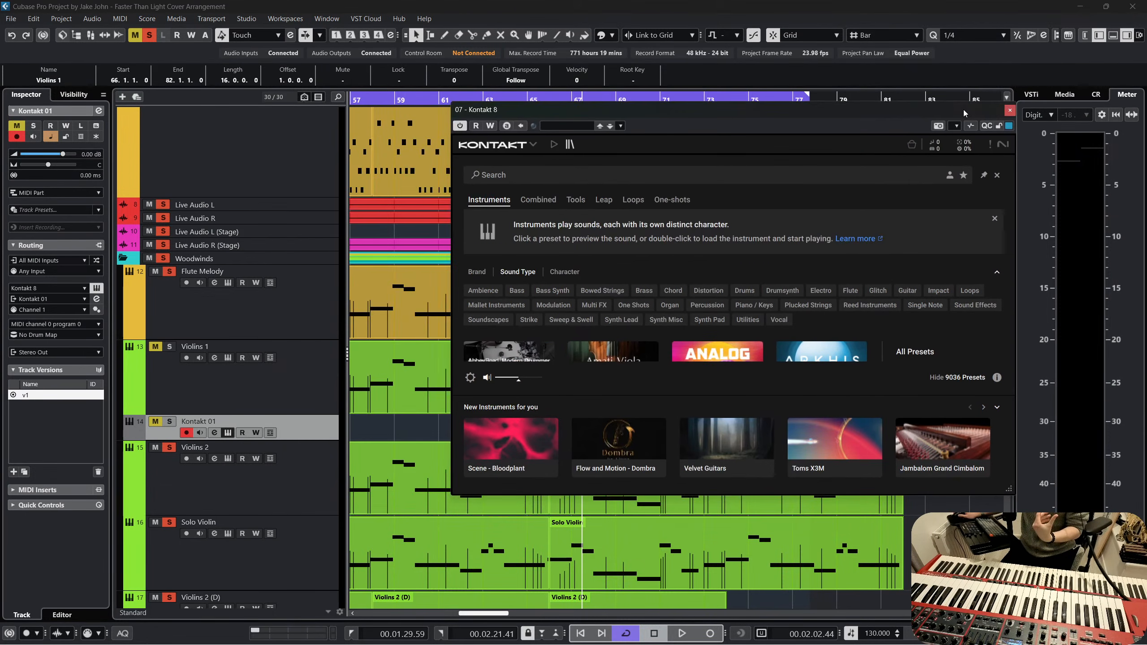
left_click_drag(1012, 493, 1026, 618)
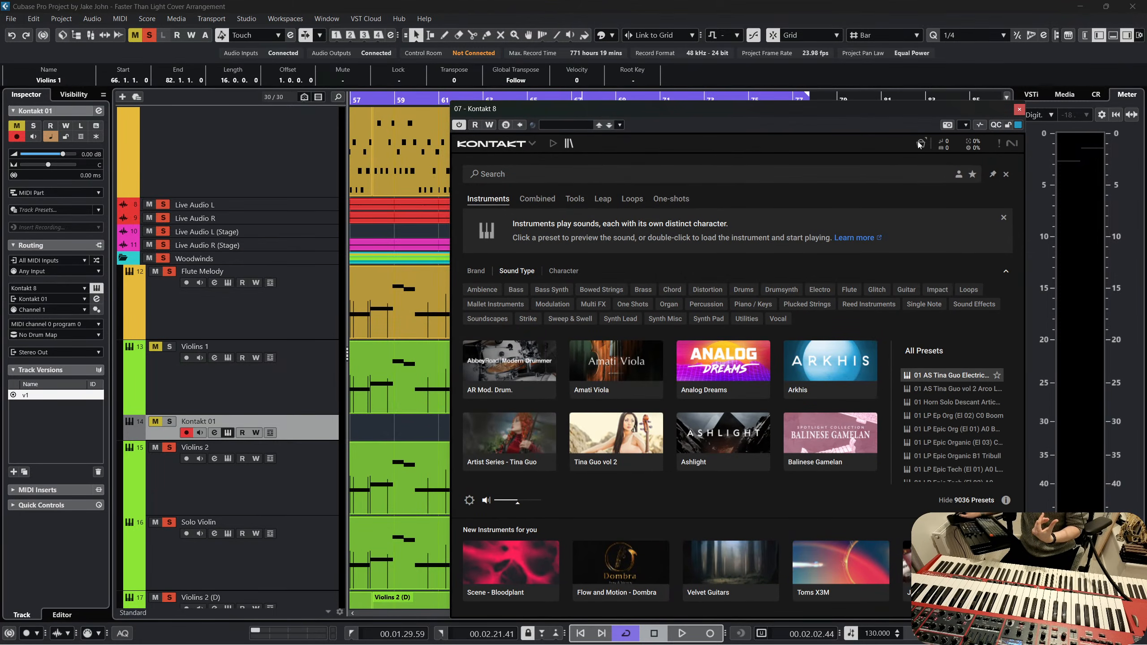
left_click(620, 126)
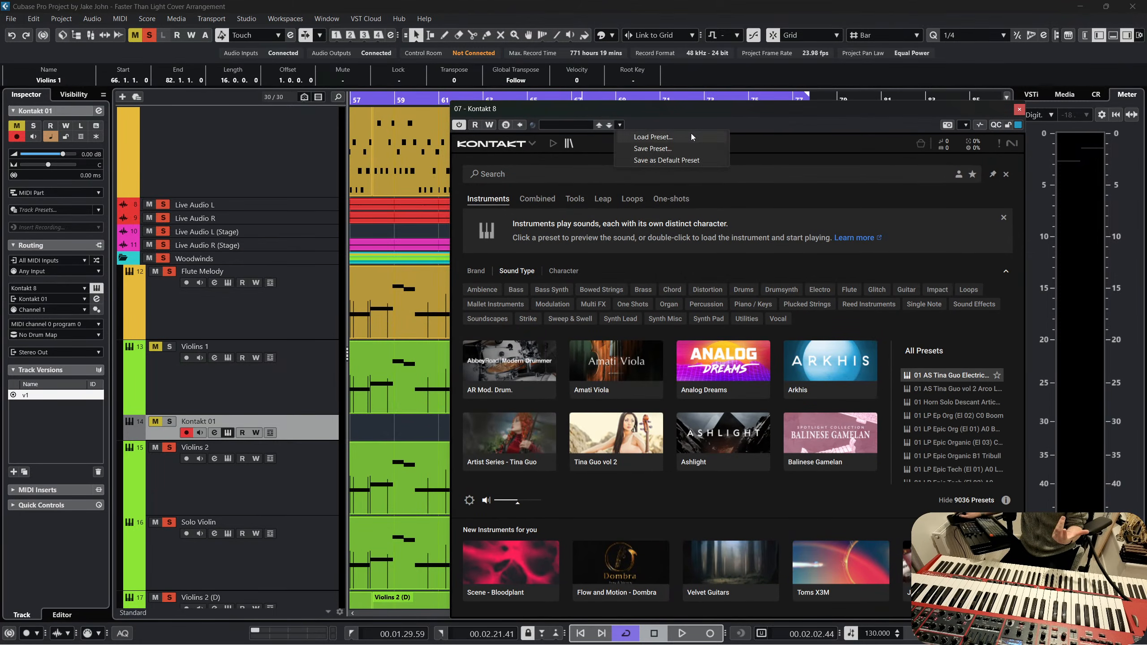
left_click(653, 137)
left_click(777, 119)
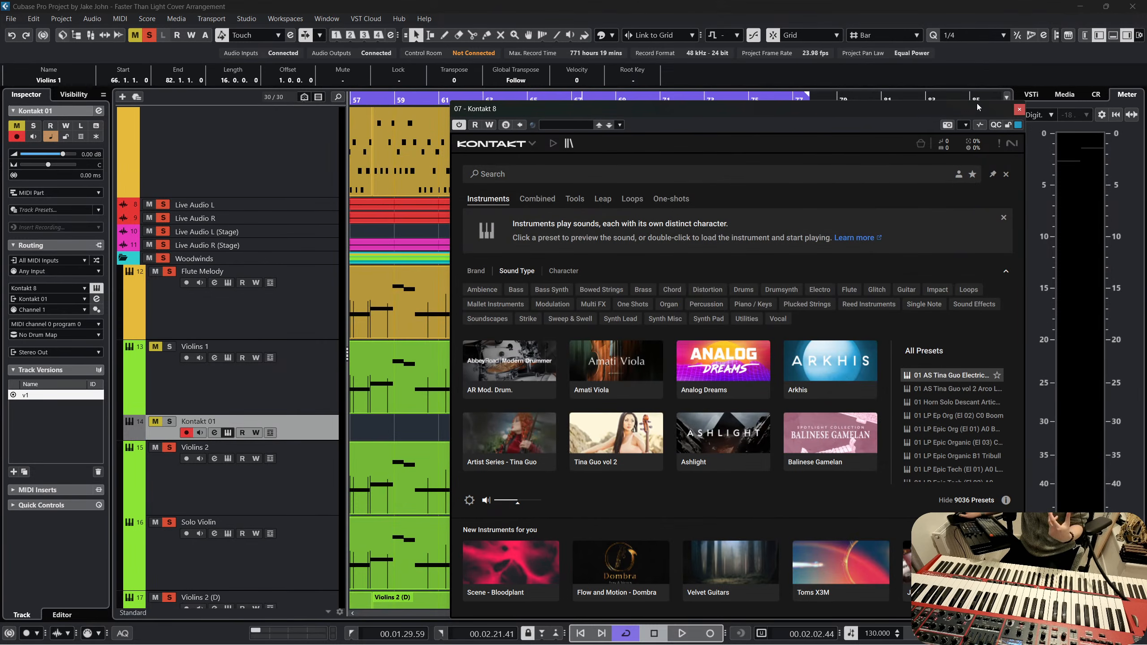
Switch Kontakt 8 to its rack view and look through the Instruments, Loops, One-shots, Tools and Combined product categories
left_click_drag(854, 107, 786, 60)
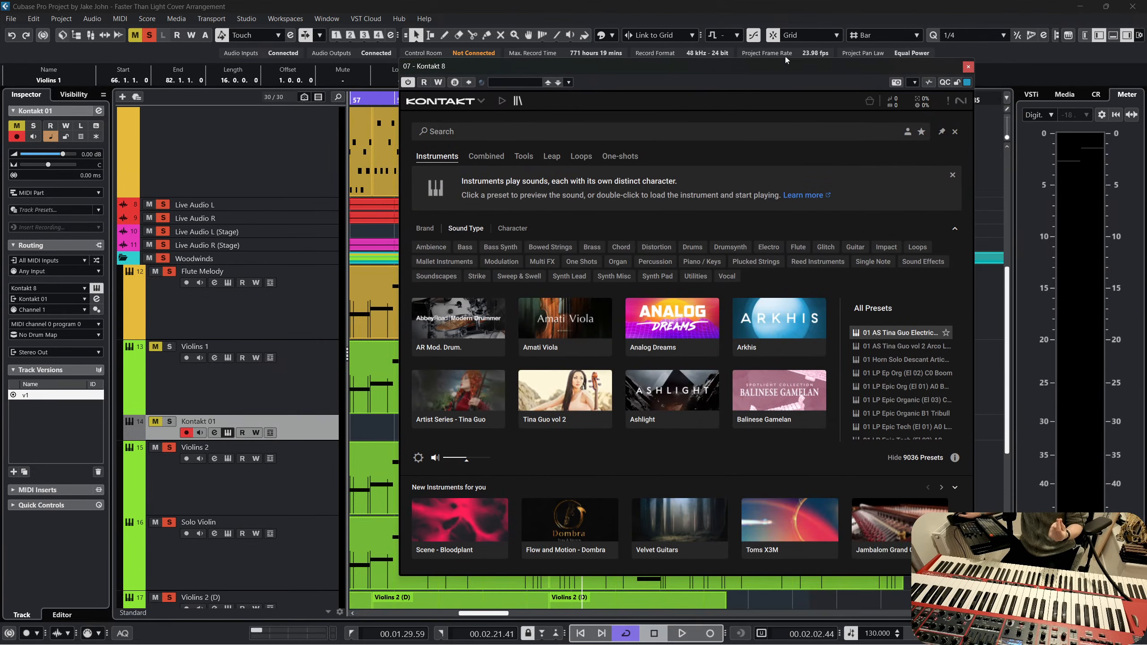
left_click(517, 100)
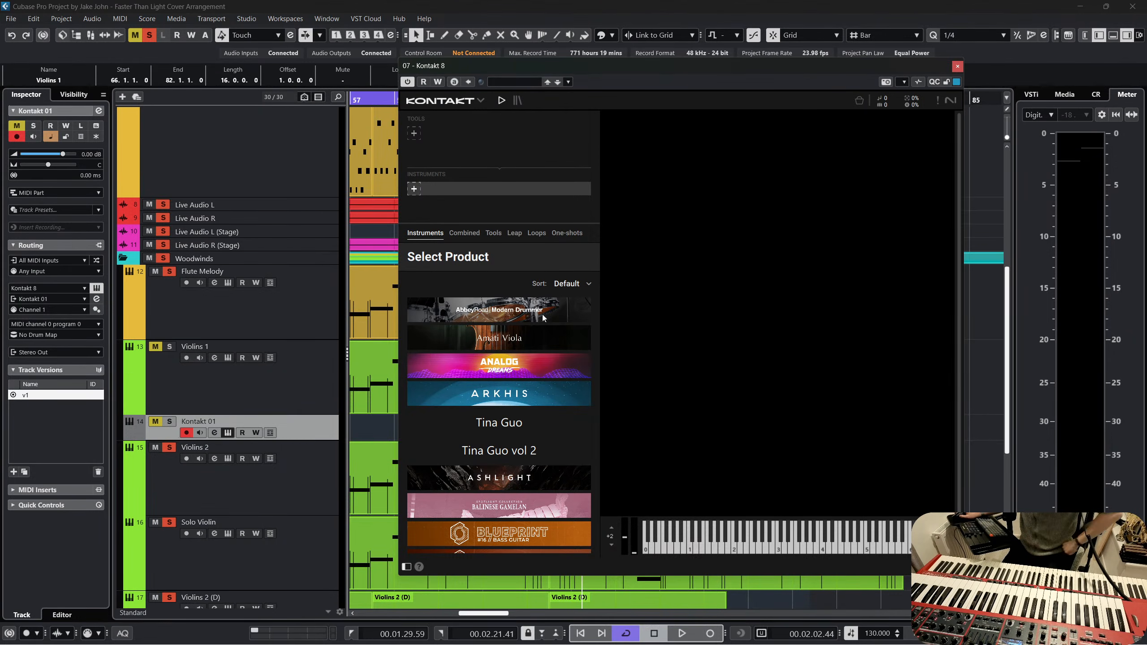
scroll(543, 319, "down", 2)
scroll(547, 327, "up", 2)
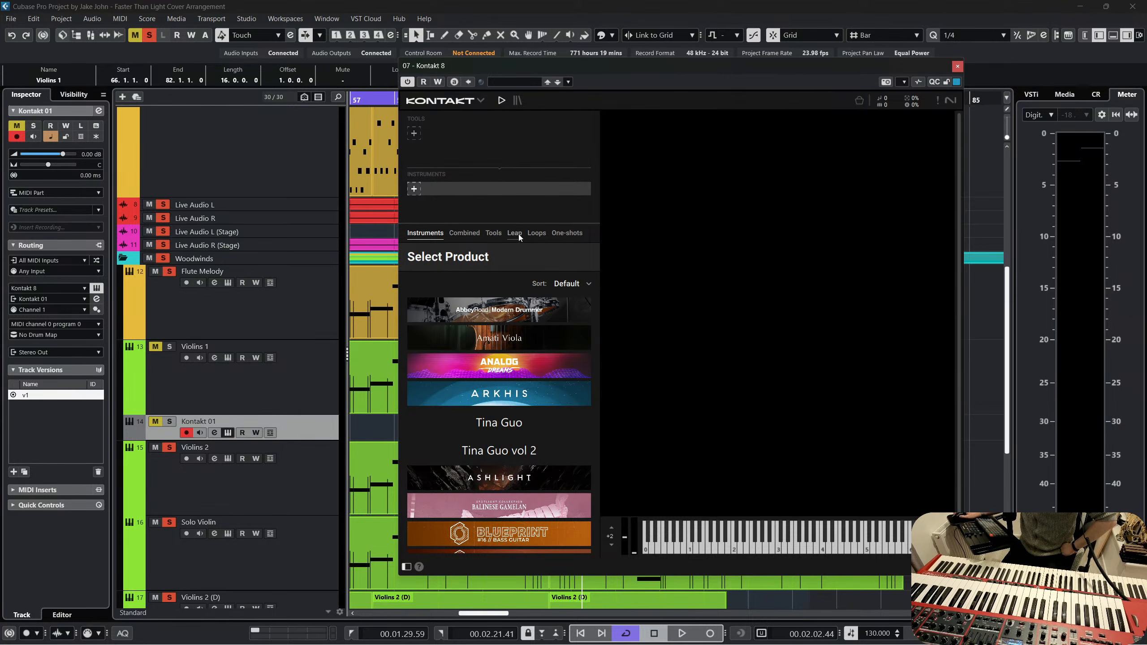
left_click(536, 233)
left_click(565, 235)
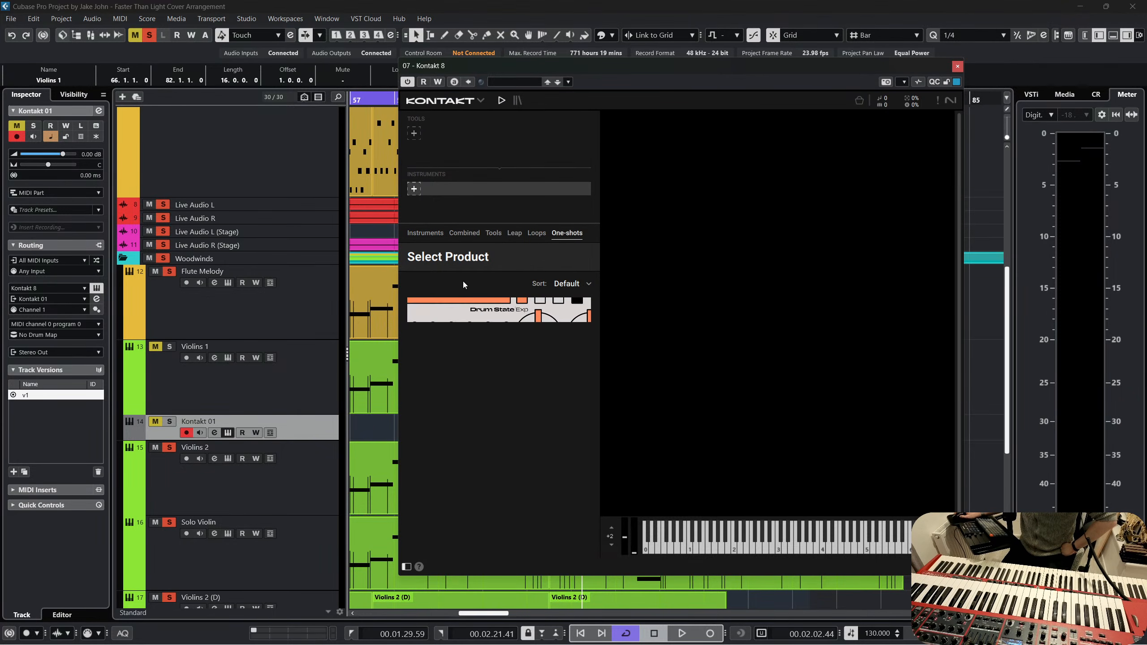
left_click(459, 234)
left_click(427, 235)
left_click(494, 233)
left_click(456, 233)
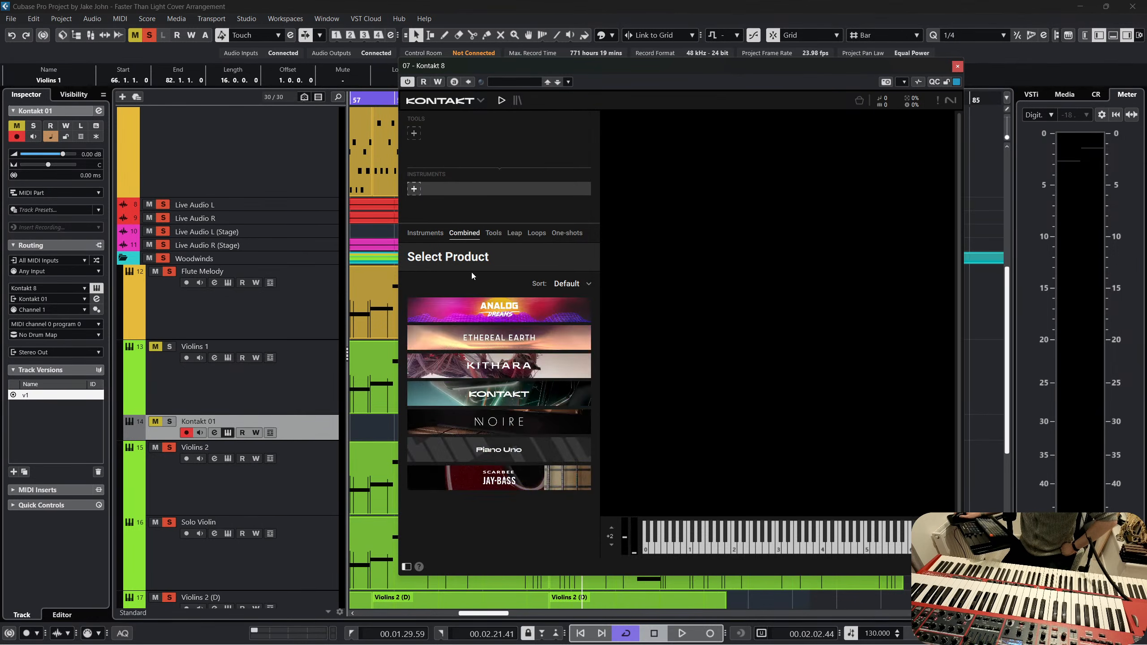
Load the Crem Multi Long multi from the Composing Templates folder into Kontakt 8 and close the instrument window
left_click(439, 236)
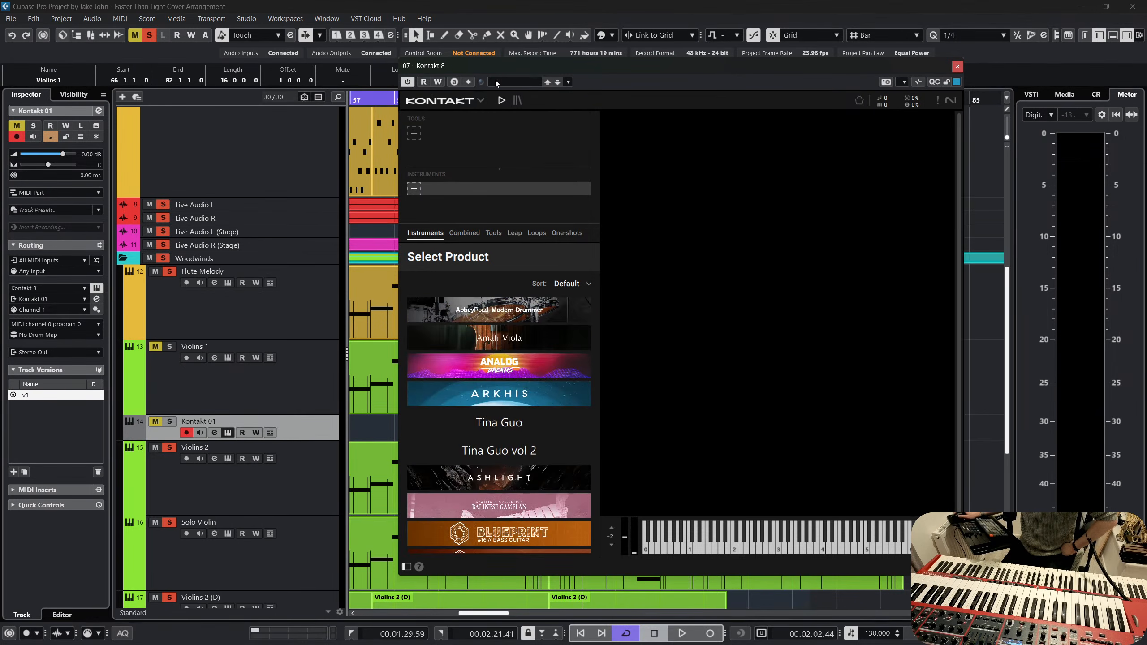
left_click(482, 102)
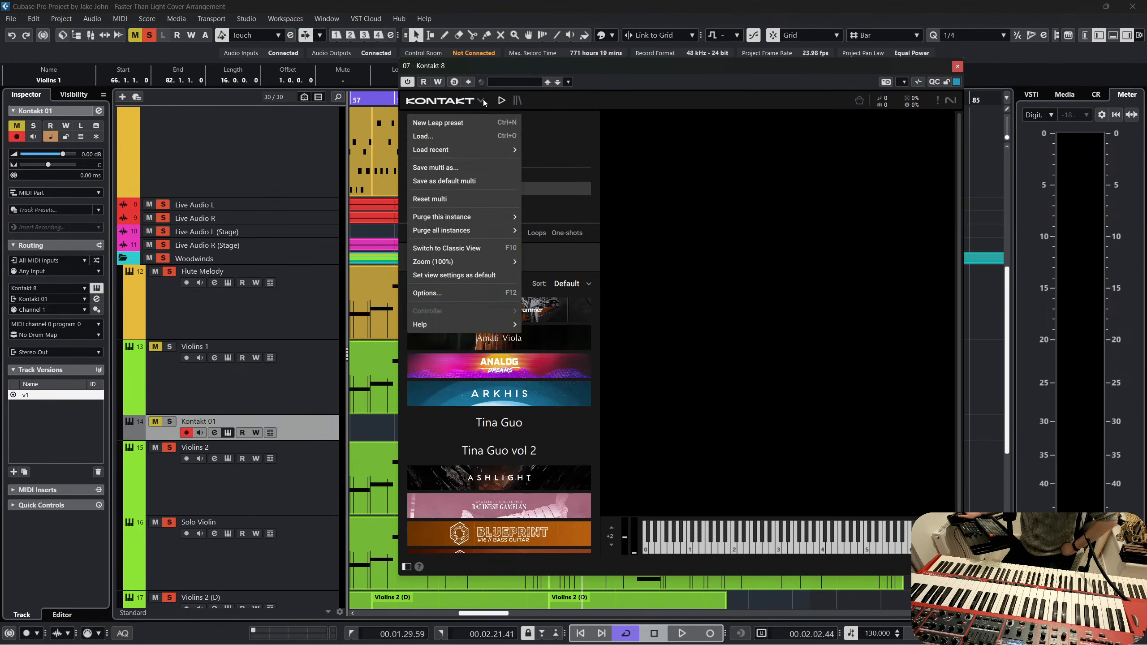
left_click(485, 135)
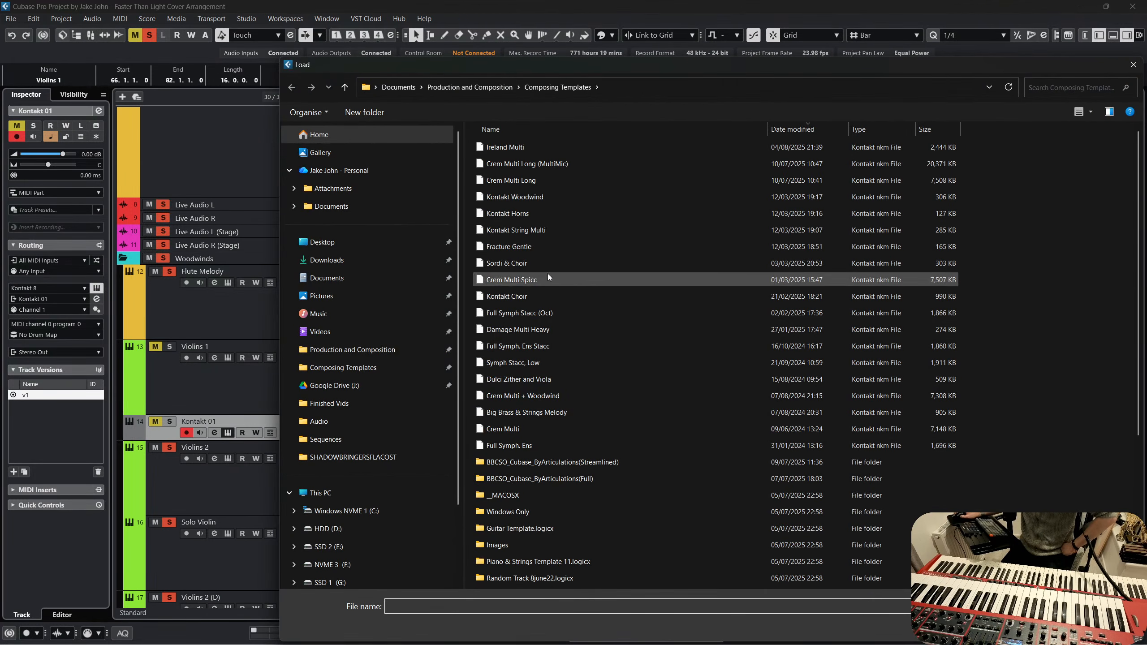
double_click(556, 181)
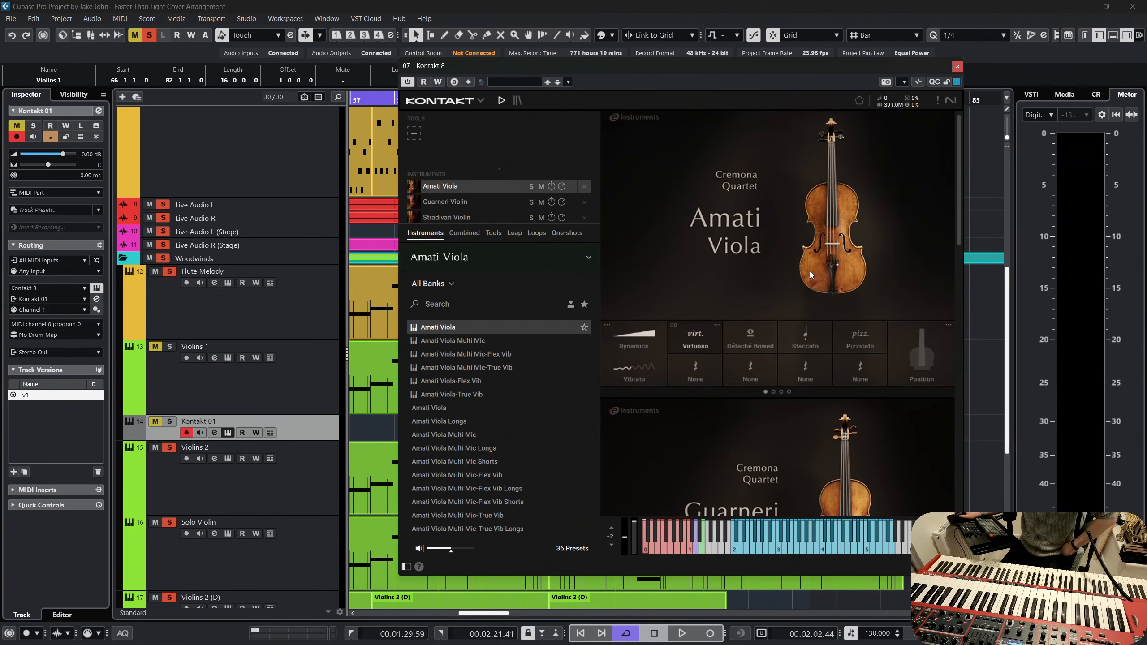
scroll(810, 271, "down", 2)
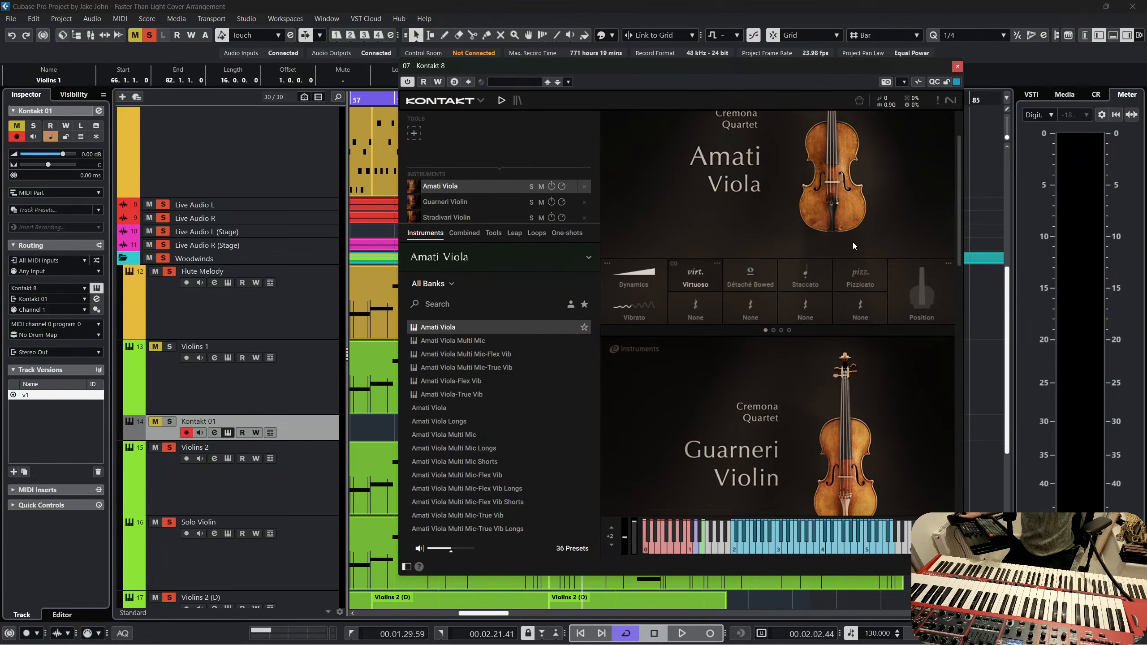
left_click(958, 65)
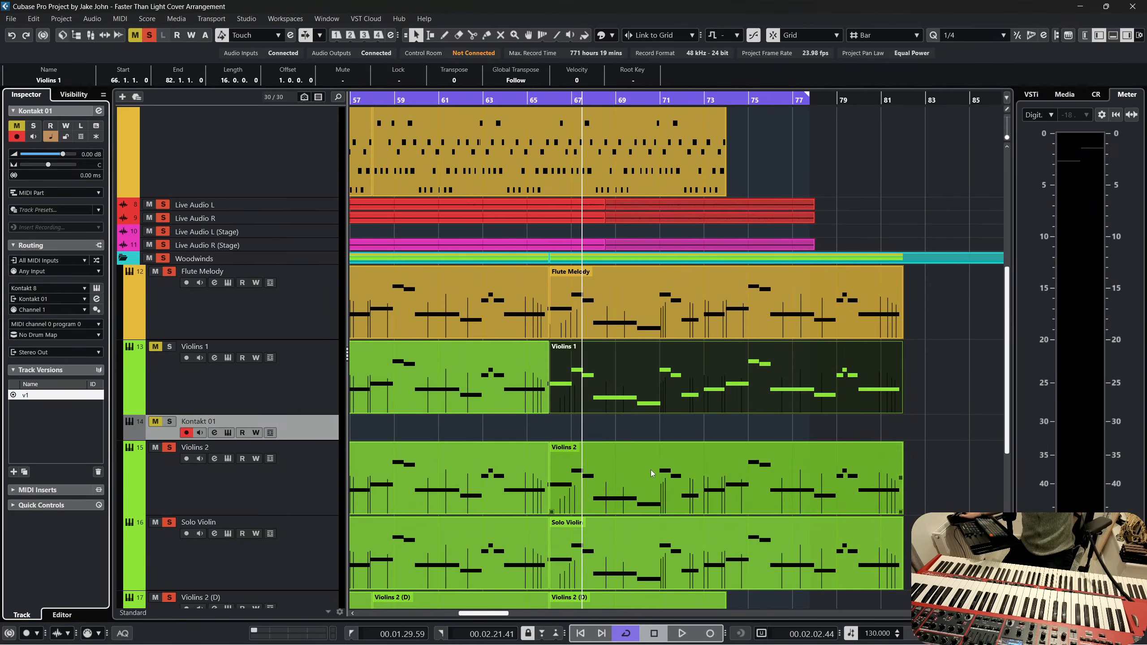
Duplicate the Violins 1 part that starts at bar 66 and place the copy on the Kontakt 01 track at bar 66
scroll(650, 470, "left", 2)
left_click(735, 432)
left_click(757, 394)
scroll(757, 394, "right", 1)
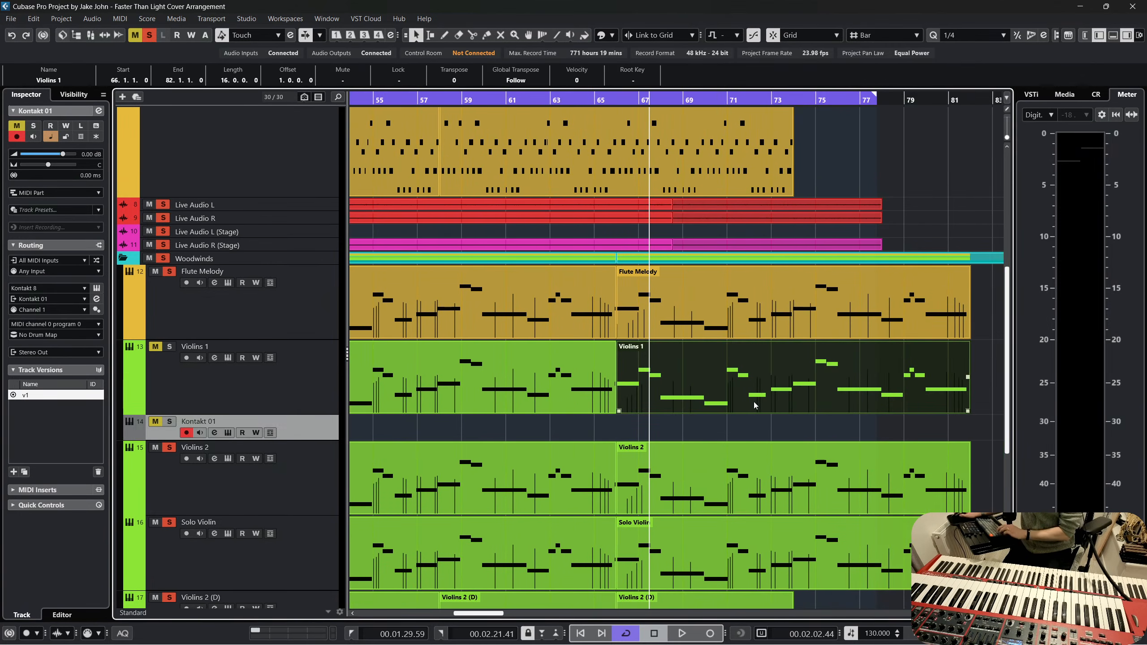
key("ctrl+d")
left_click_drag(842, 391, 505, 439)
scroll(506, 439, "left", 5)
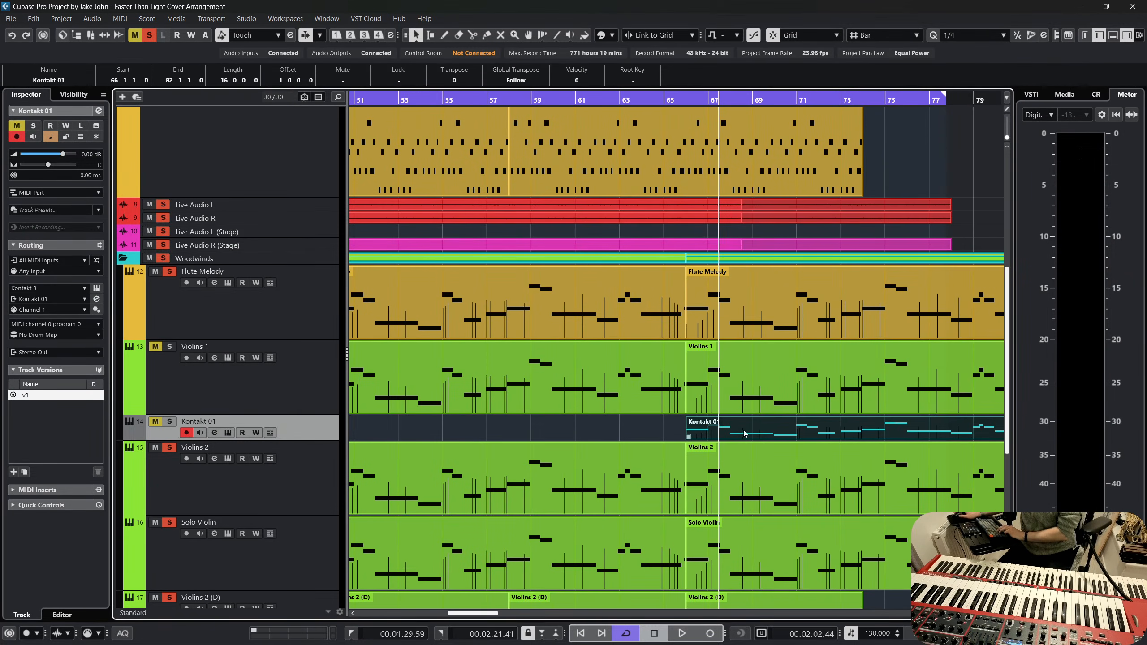
Move the playback position back to about bar 44, clear all solos and play the full arrangement
left_click(545, 99)
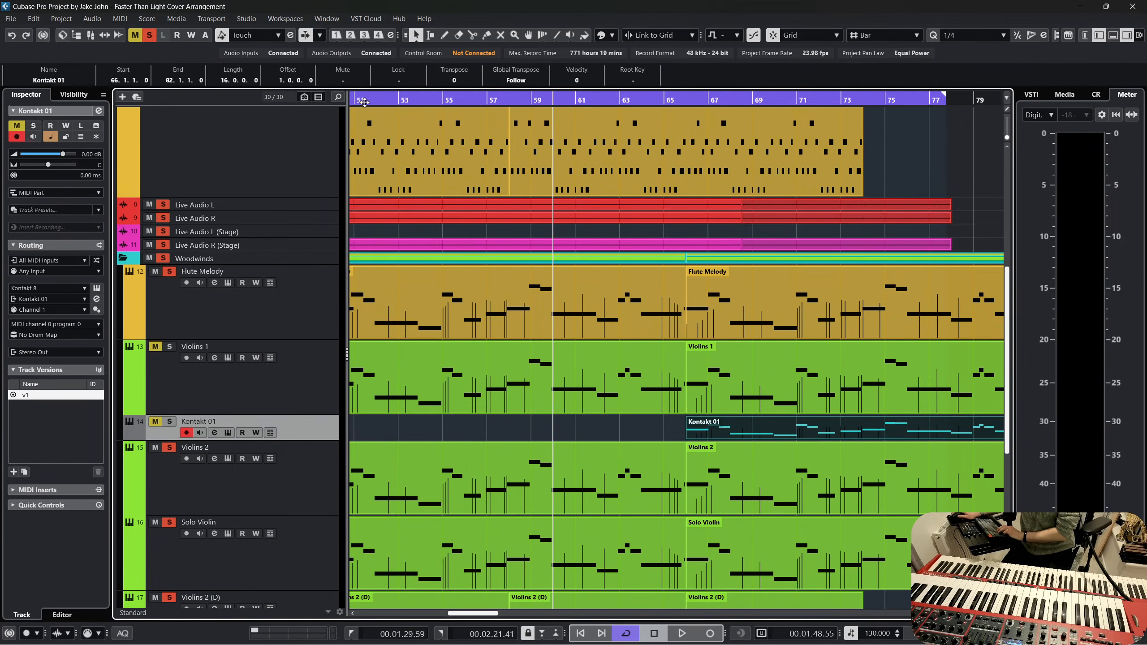
left_click_drag(364, 103, 849, 99)
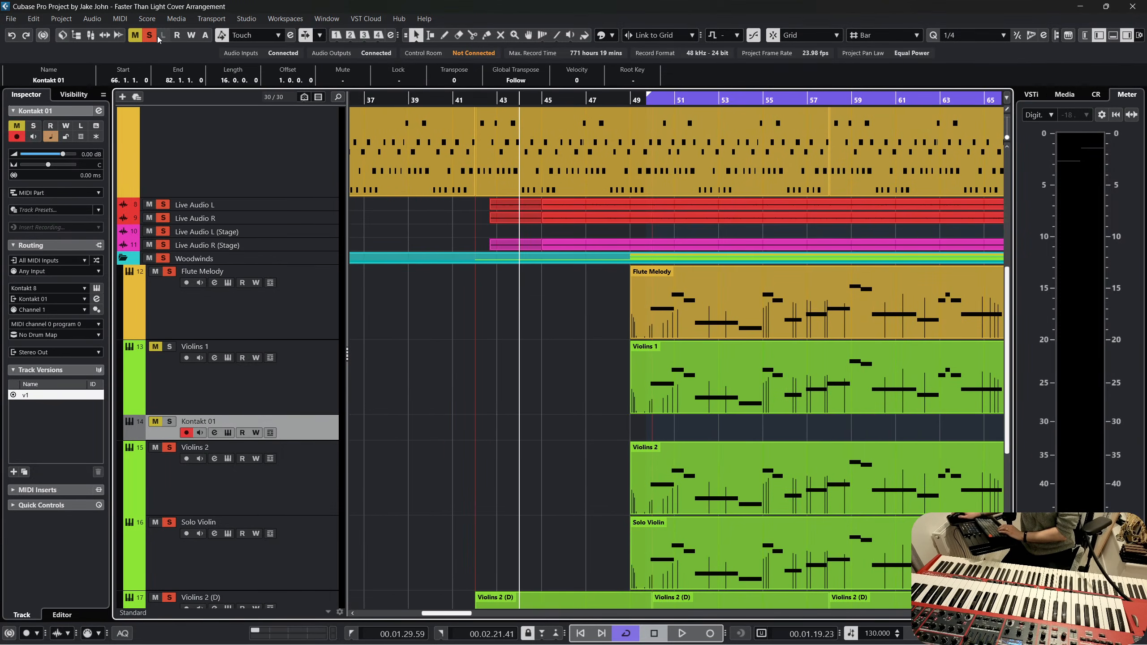
key("space")
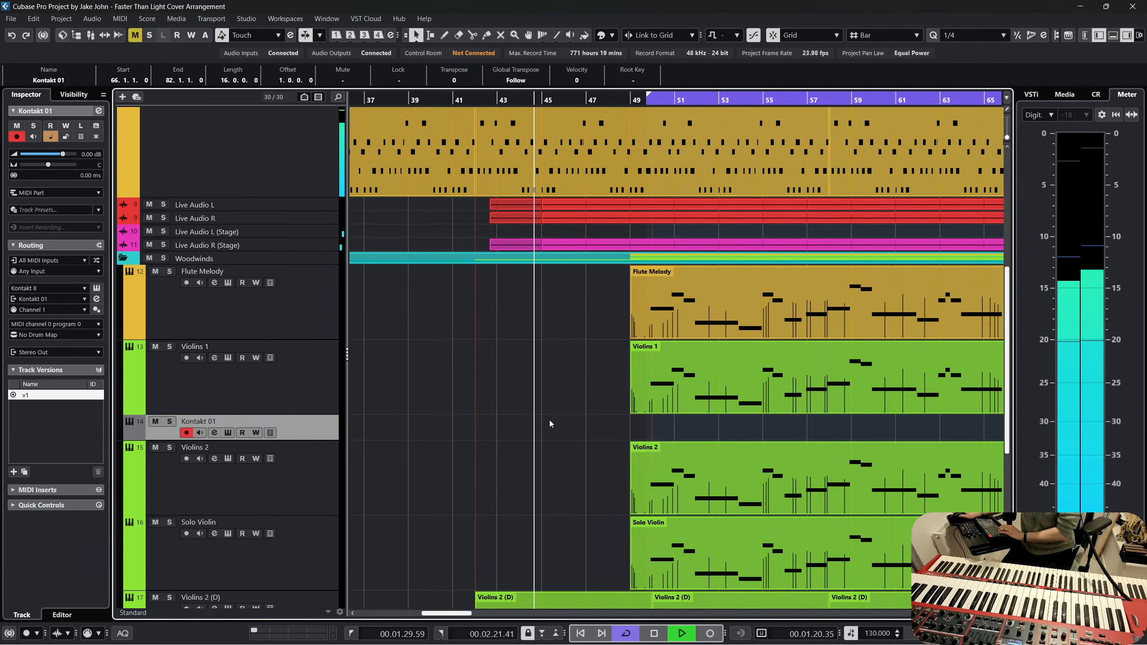
scroll(550, 420, "down", 5)
scroll(549, 420, "right", 3)
scroll(544, 430, "down", 1)
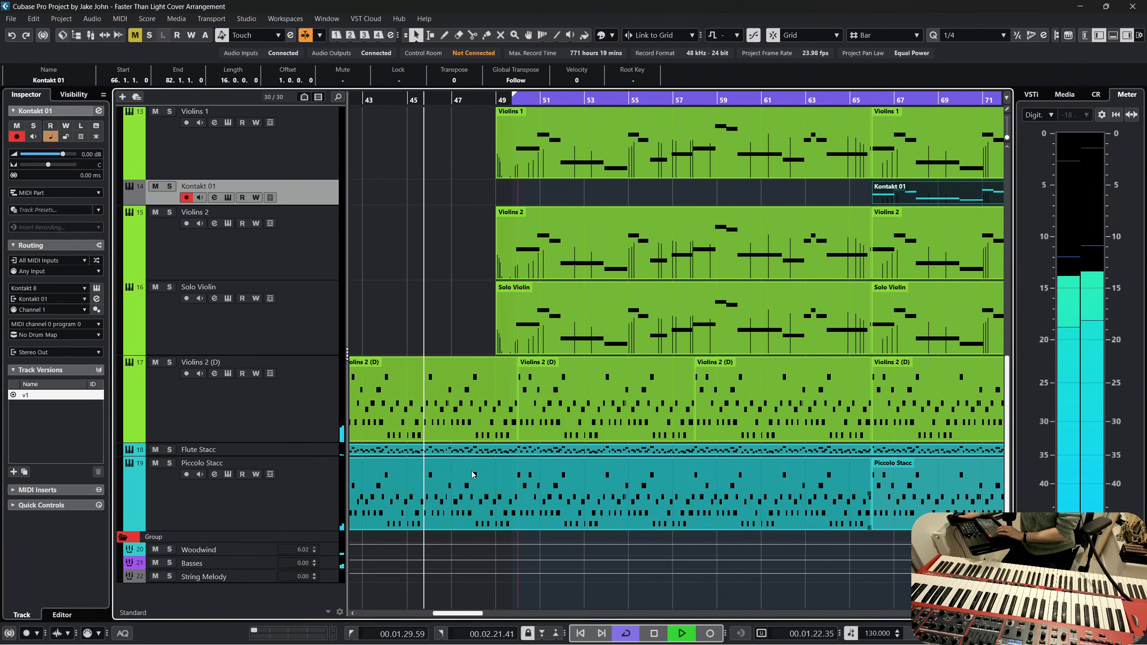
Increase the height of the Flute Stacc track to show its notes while the arrangement plays
left_click(319, 493)
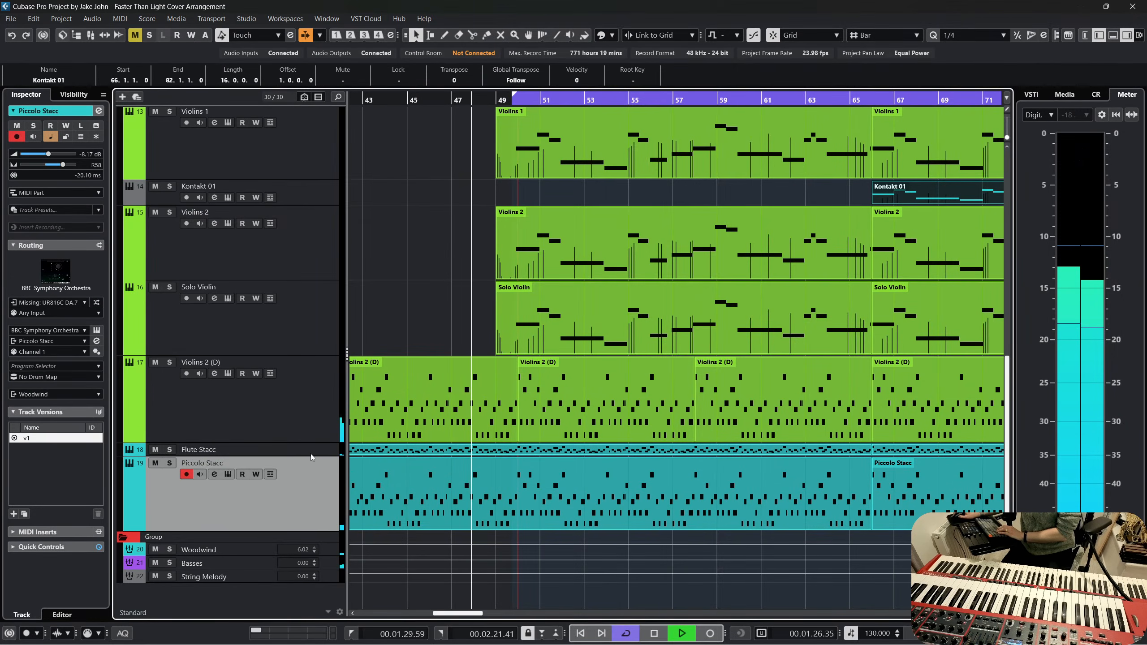
left_click(311, 452)
left_click_drag(311, 454, 312, 528)
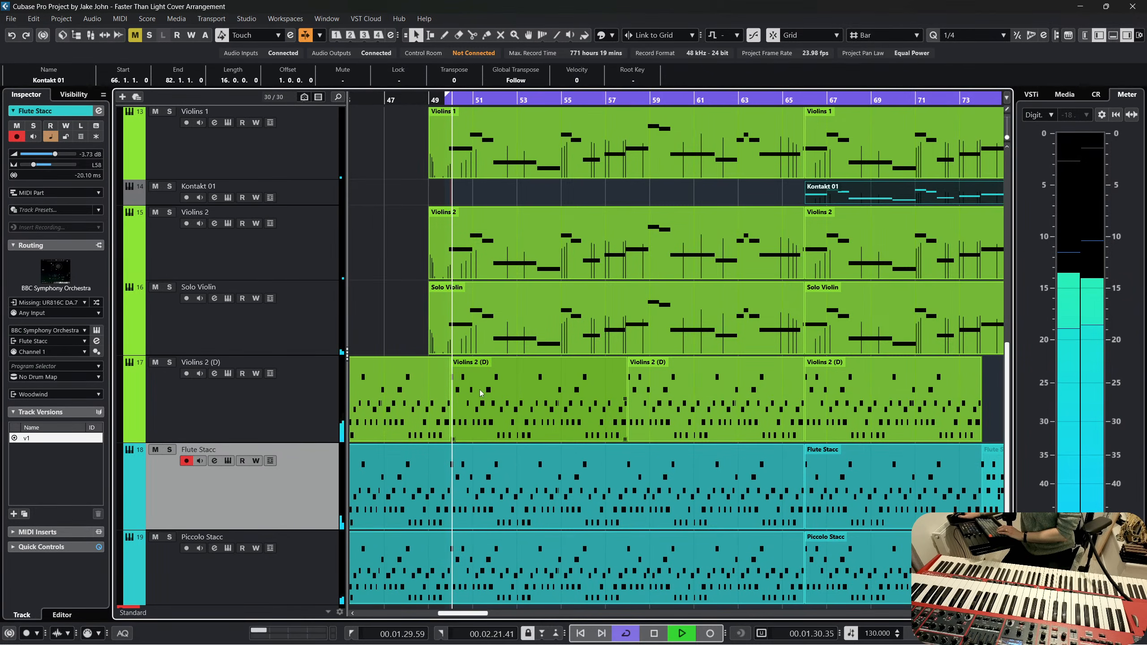
left_click(429, 382)
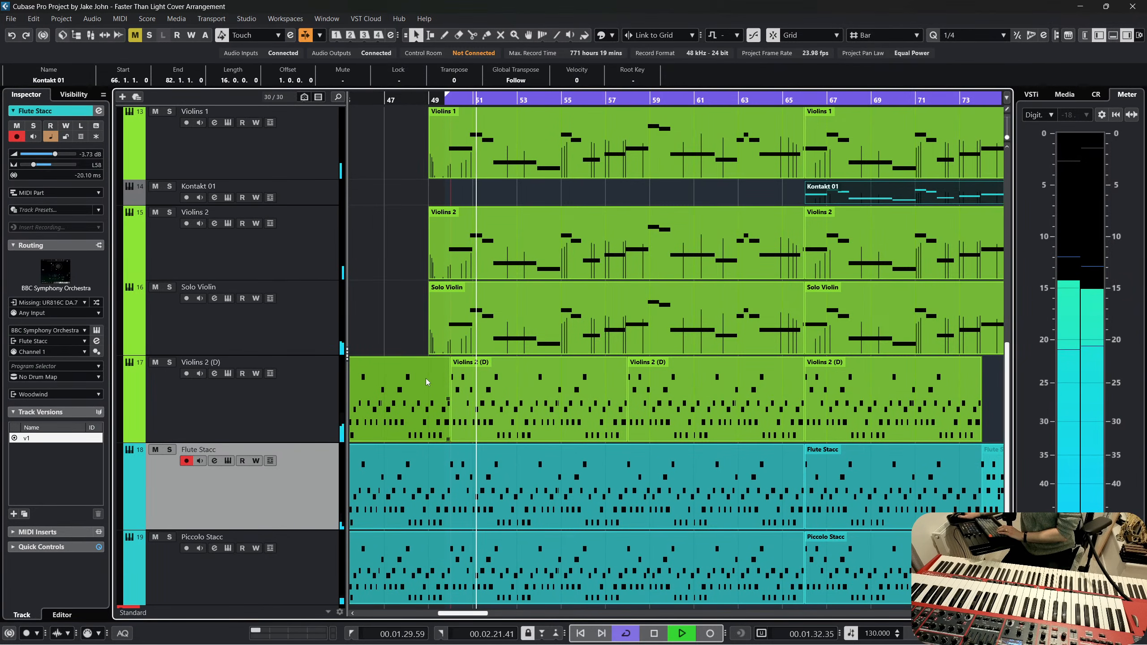
scroll(466, 379, "up", 1)
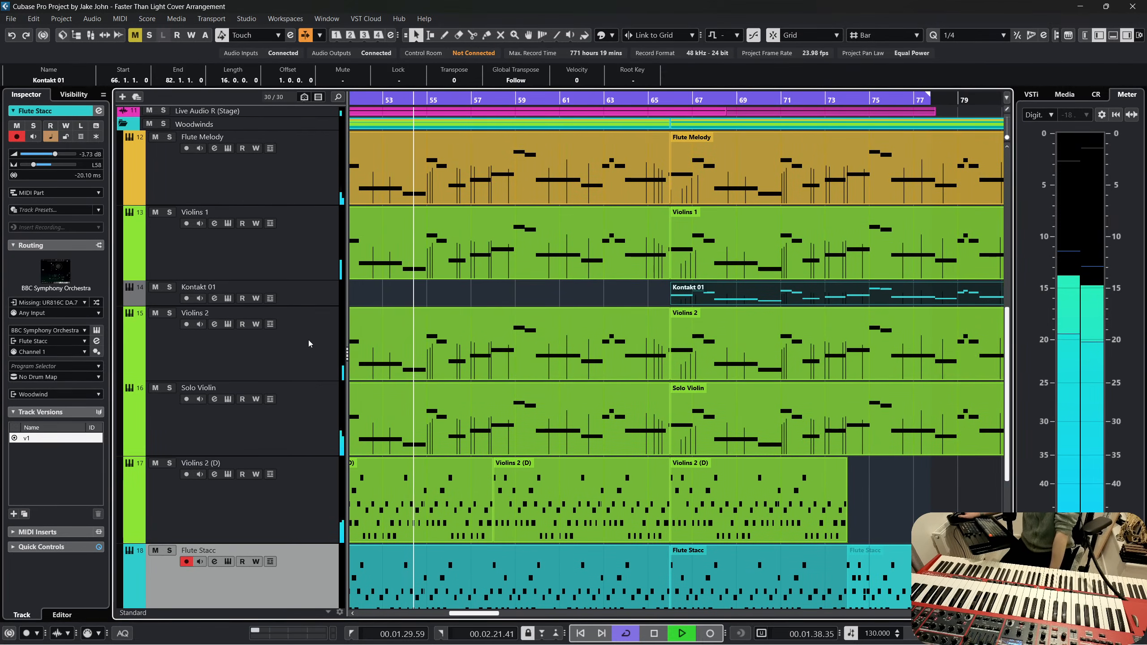
Duplicate the final Bass and Cello parts so the copies run from bar 66 to bar 74, then deselect them
mouse_move(807, 637)
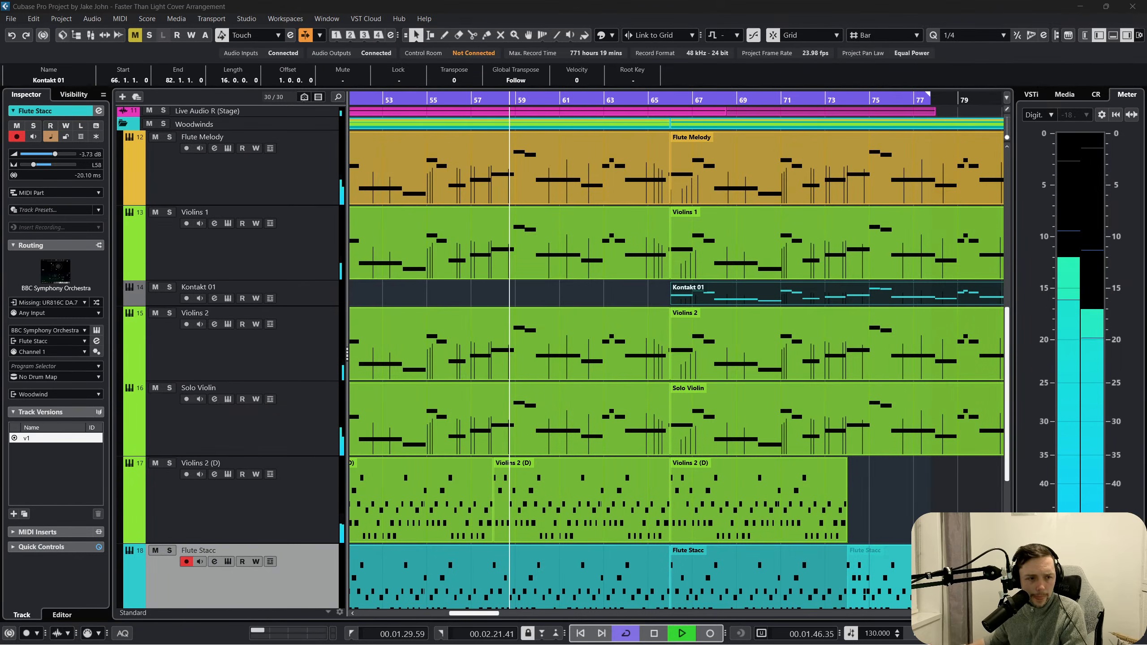
scroll(564, 216, "up", 10)
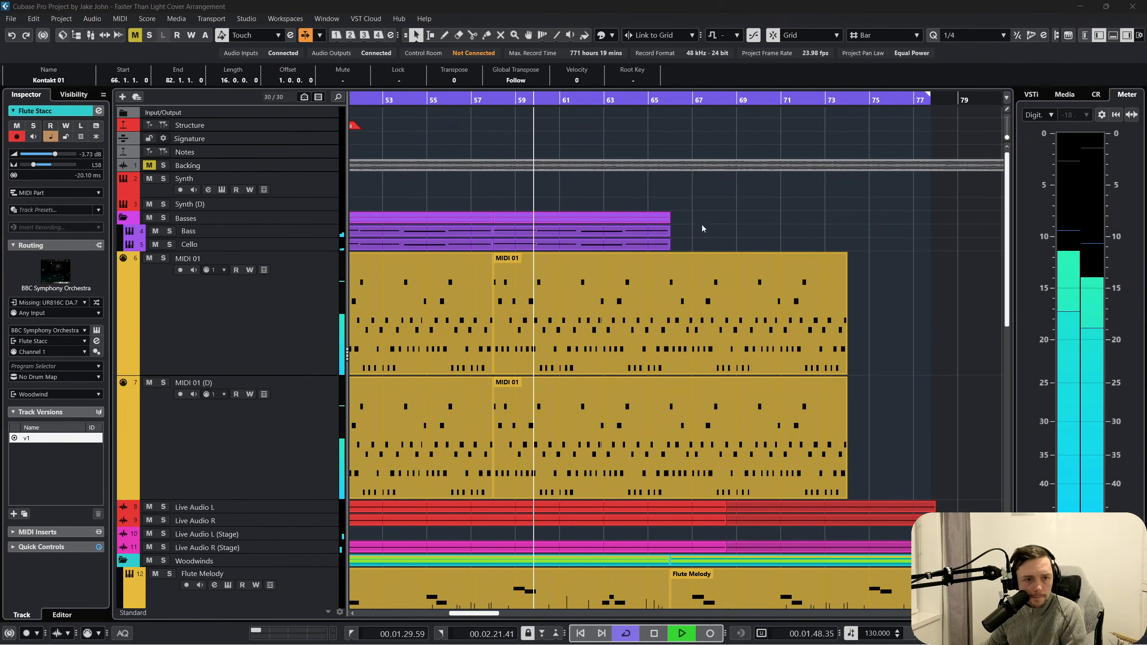
left_click(643, 233)
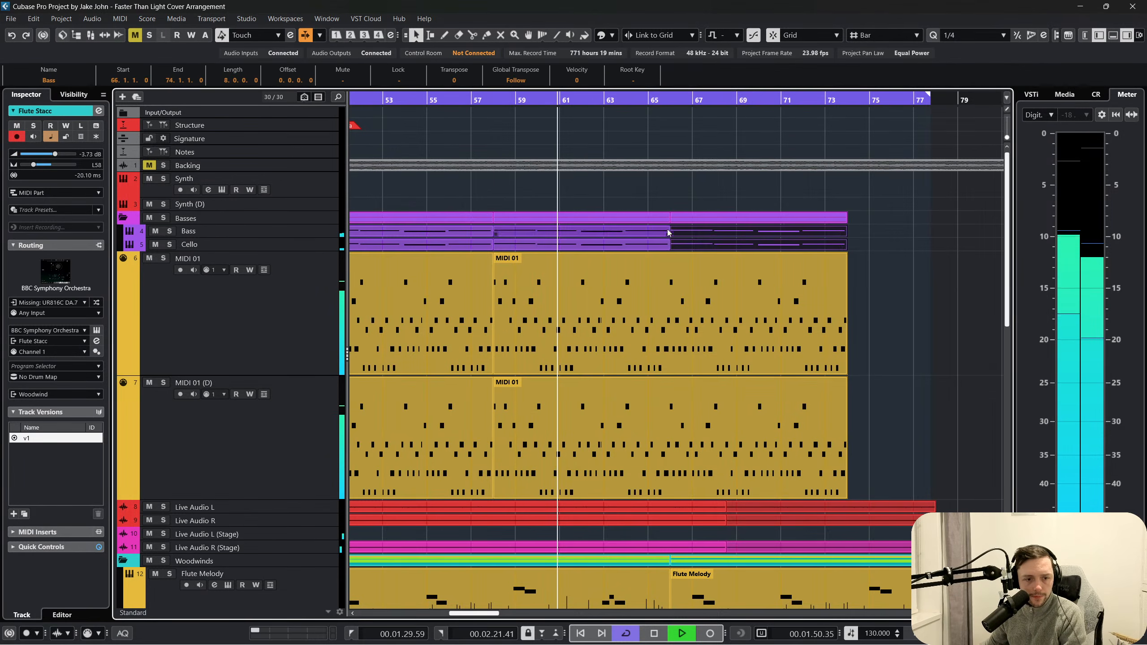
scroll(667, 229, "down", 8)
left_click(900, 250)
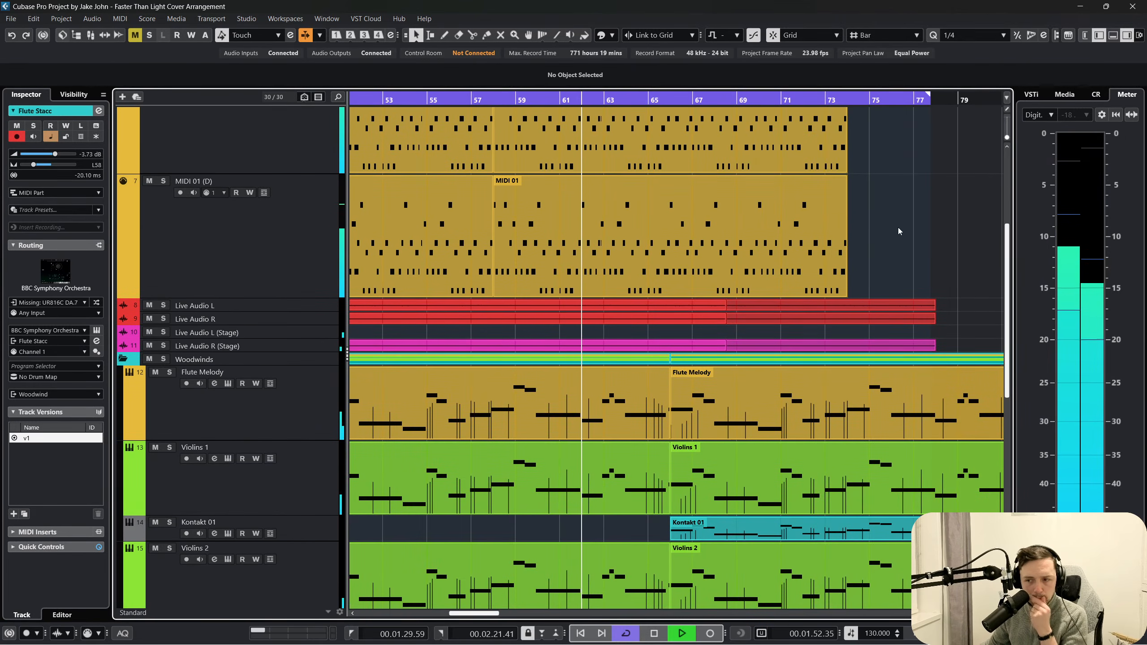
Duplicate the last Violins 2 (D) part so the copy runs from bar 74 to bar 82
scroll(599, 293, "down", 5)
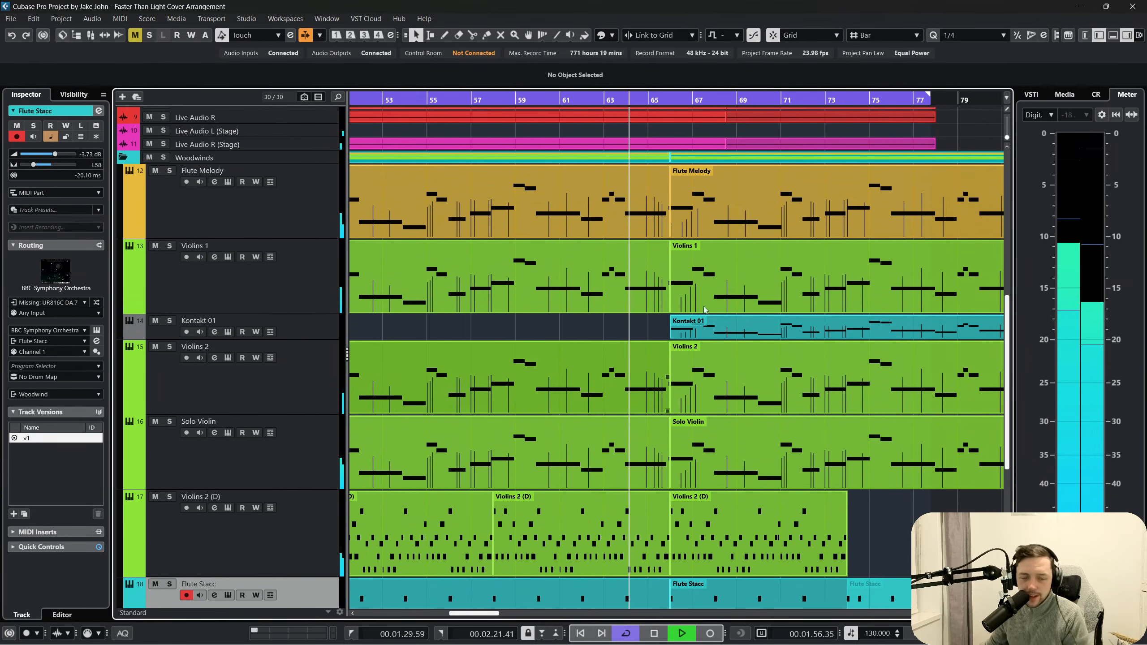
scroll(808, 400, "down", 3)
left_click(819, 428)
key("ctrl+d")
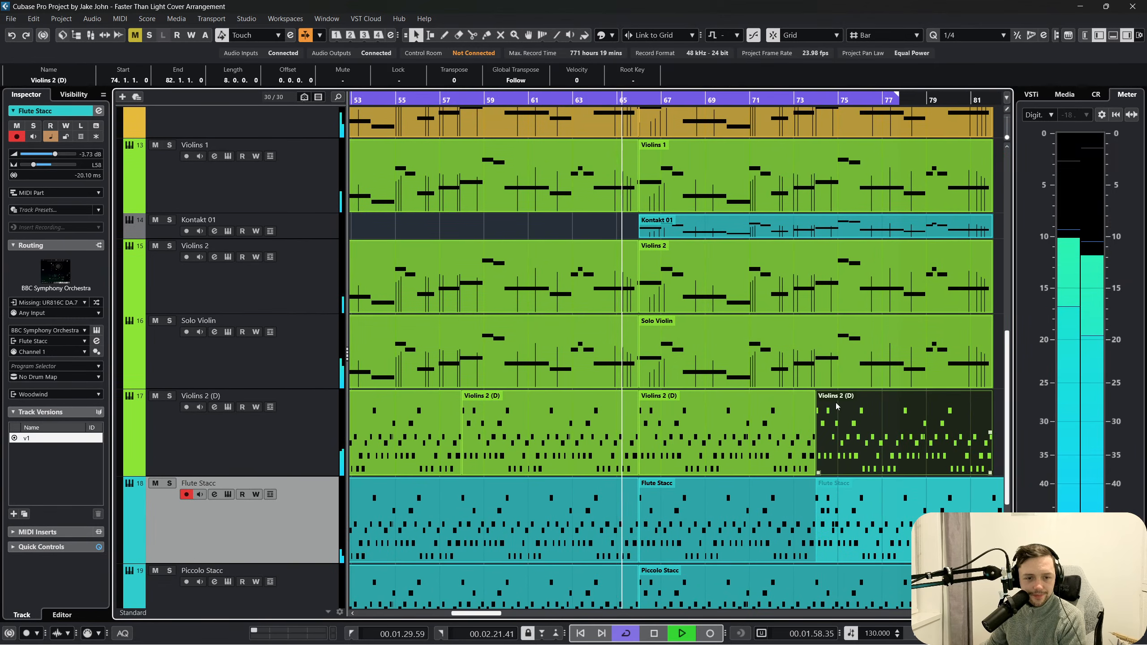
Select the Kontakt 01 track and listen to its melody layer from bar 66 within the full arrangement
scroll(835, 402, "up", 3)
left_click(318, 325)
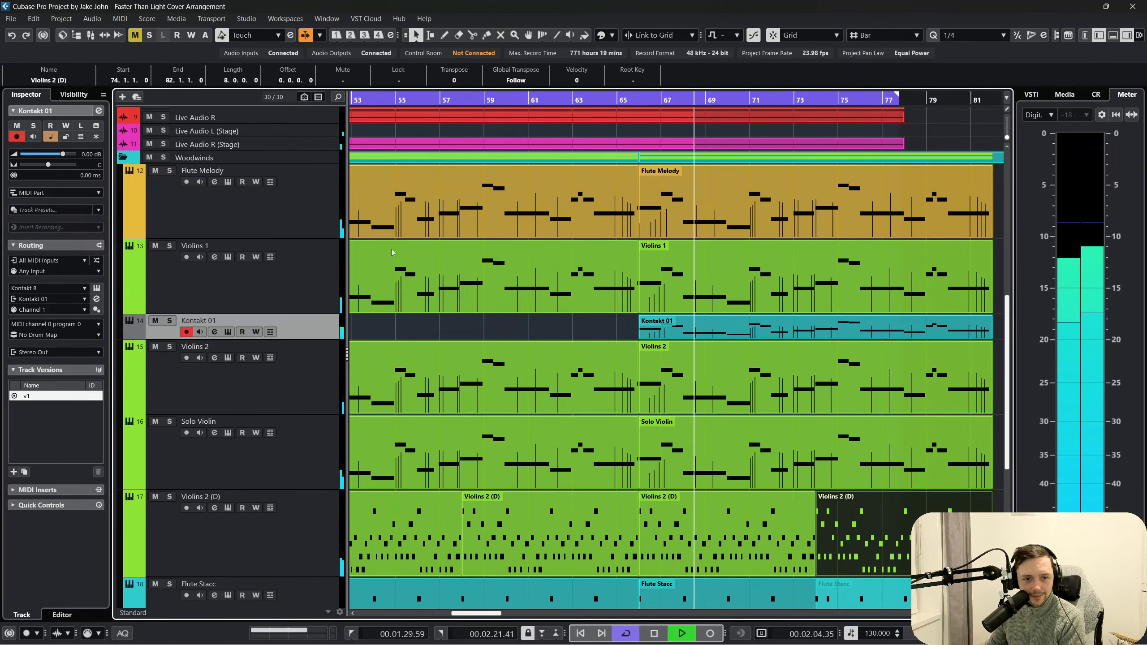
scroll(445, 285, "up", 3)
left_click(496, 436)
scroll(496, 436, "right", 6)
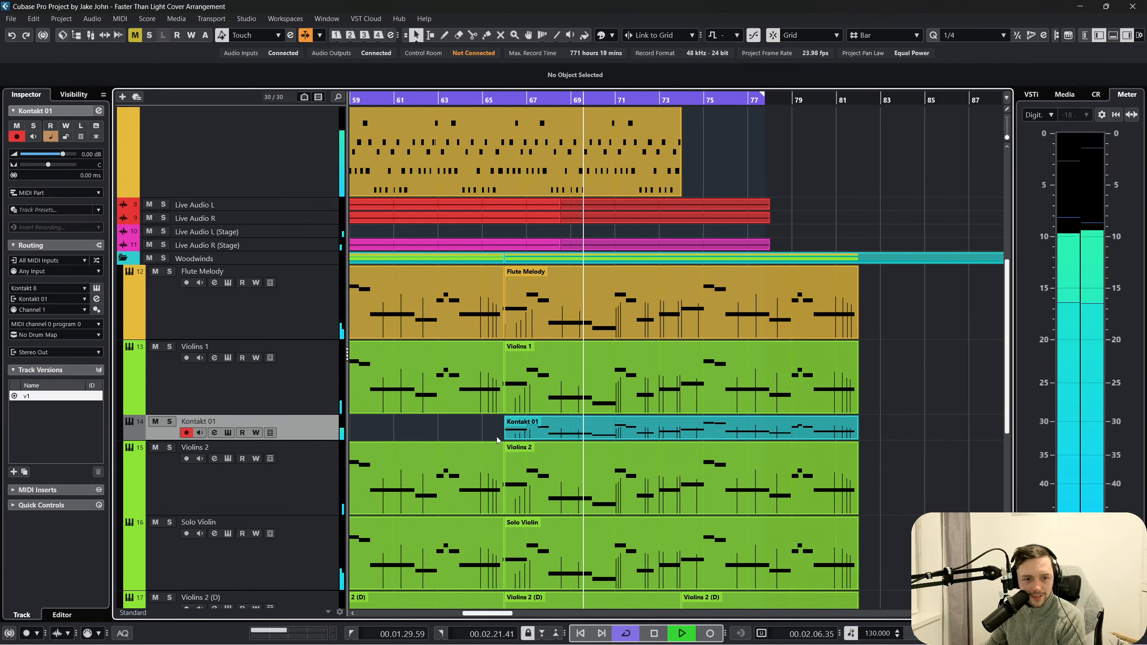
scroll(496, 437, "left", 2)
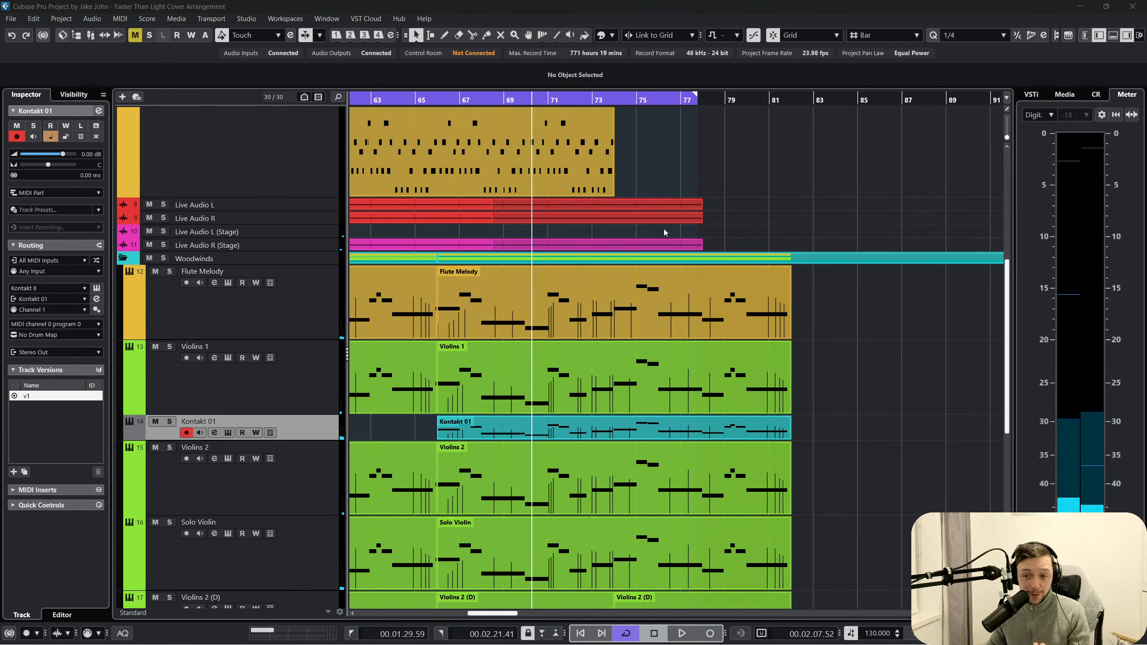
left_click(284, 481)
scroll(291, 478, "down", 2)
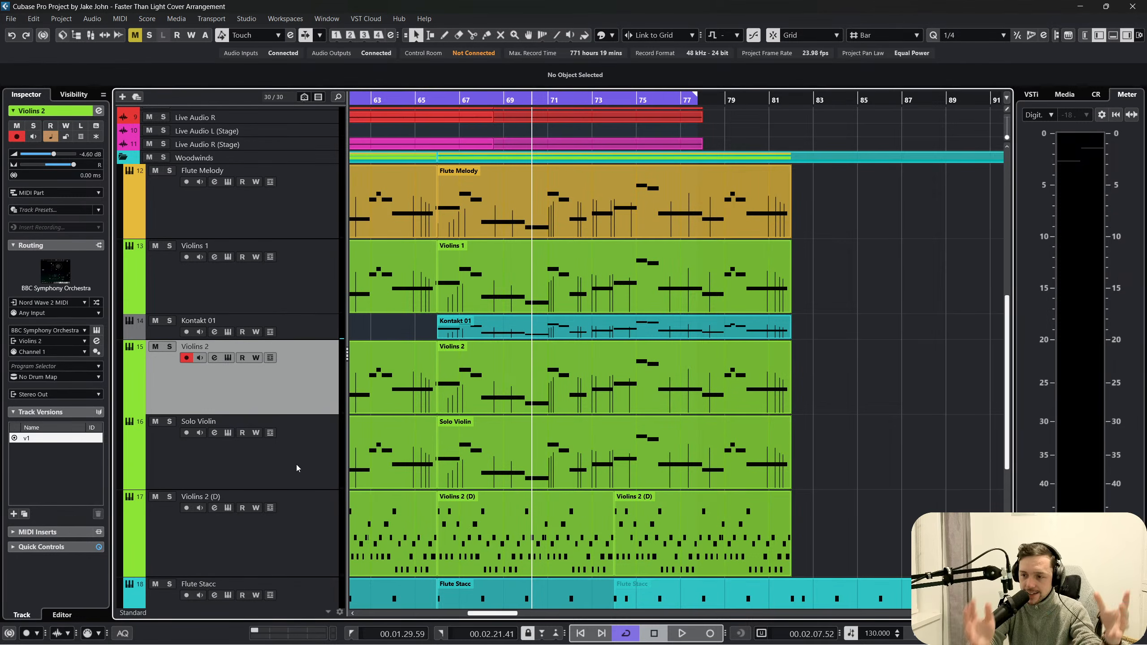
left_click(314, 289)
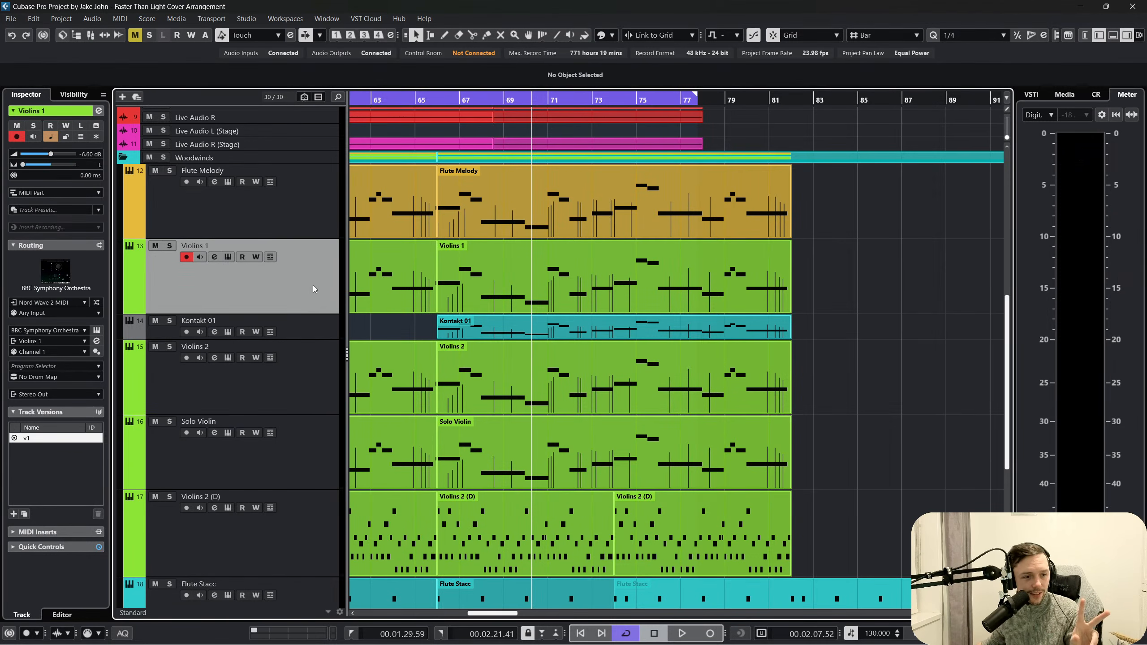
left_click(316, 437)
left_click(311, 377)
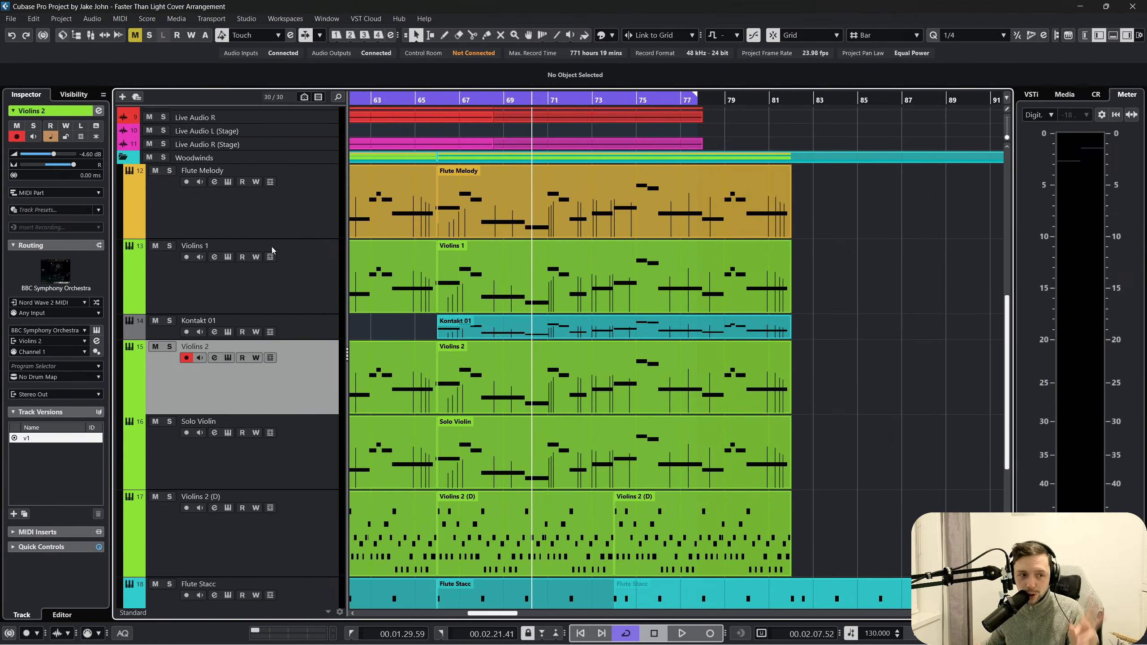
Duplicate the Violins 1 track together with its parts
left_click(301, 290)
right_click(304, 290)
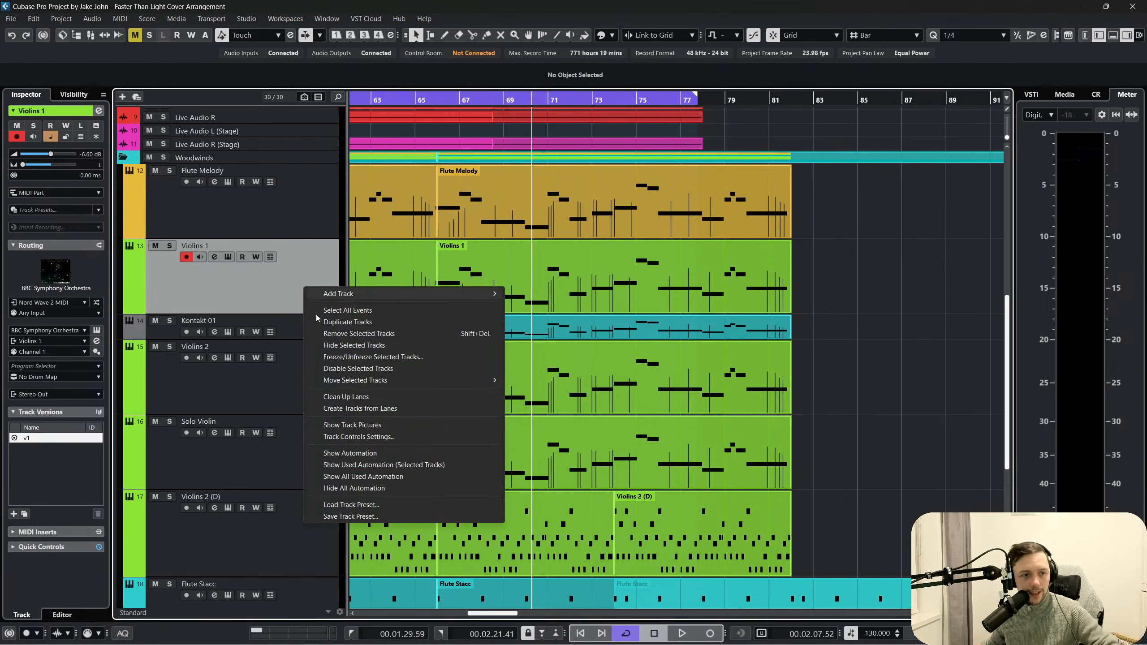
left_click(341, 323)
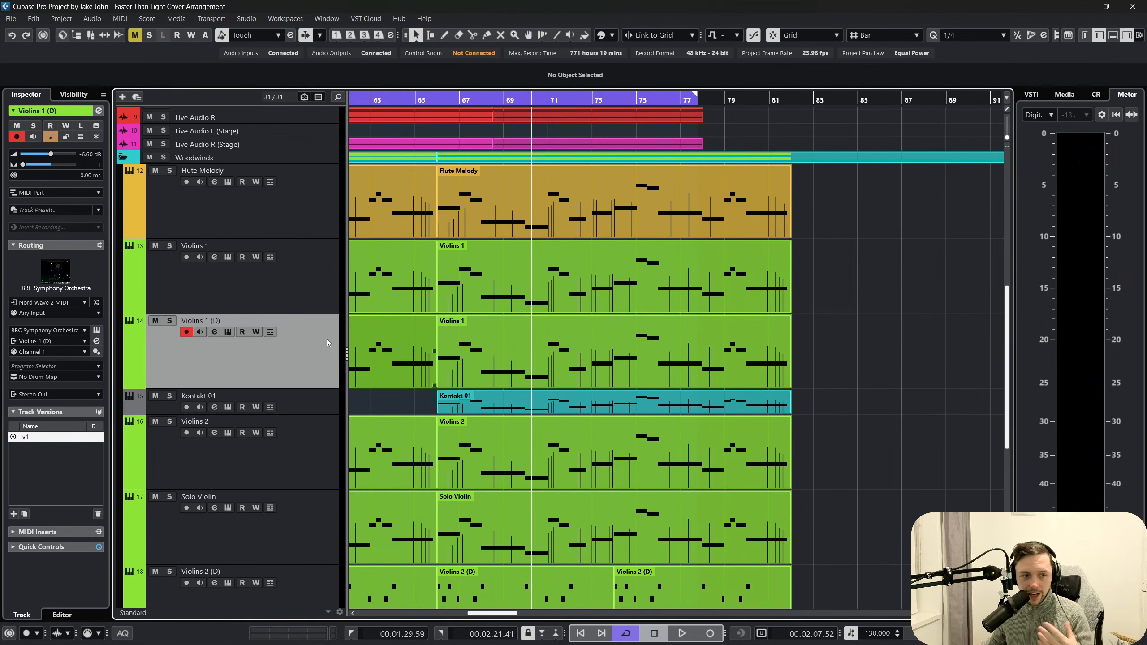
Load the Violas strings preset in the duplicated track's BBC Symphony Orchestra instrument and close its window
left_click(97, 330)
left_click(493, 104)
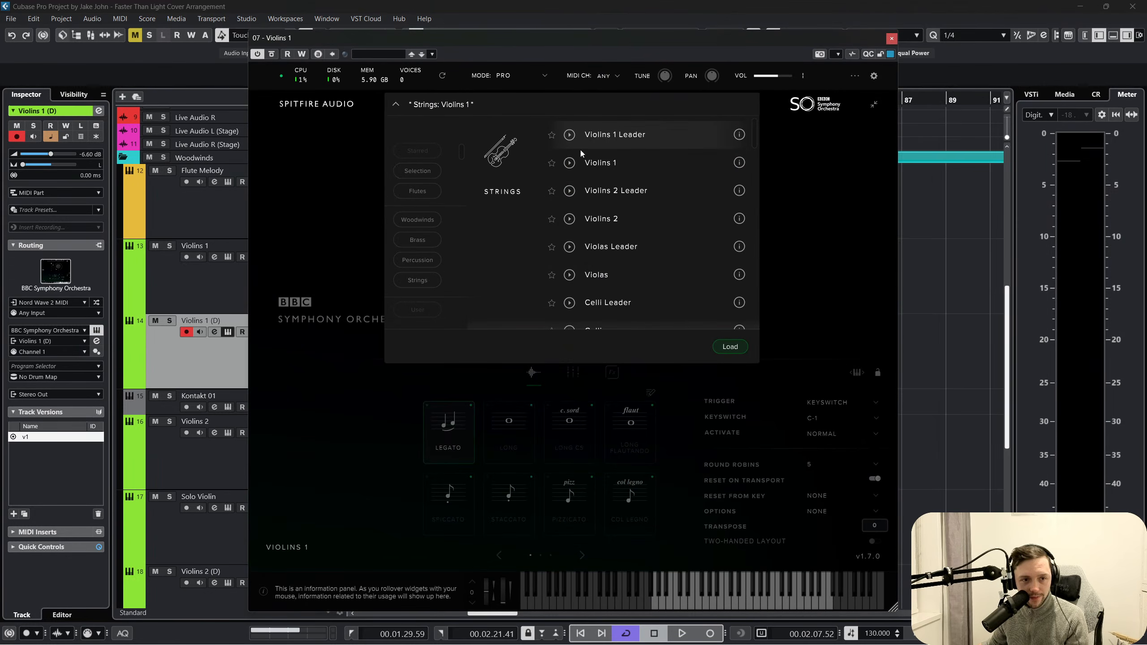
left_click(625, 275)
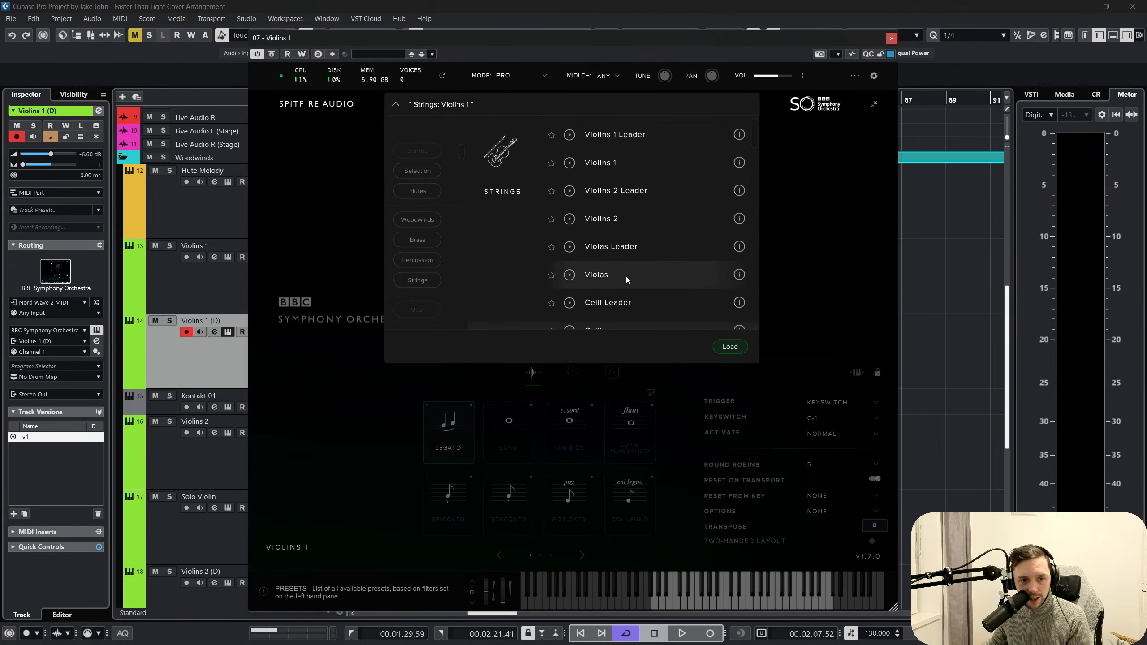
left_click(731, 347)
left_click(892, 38)
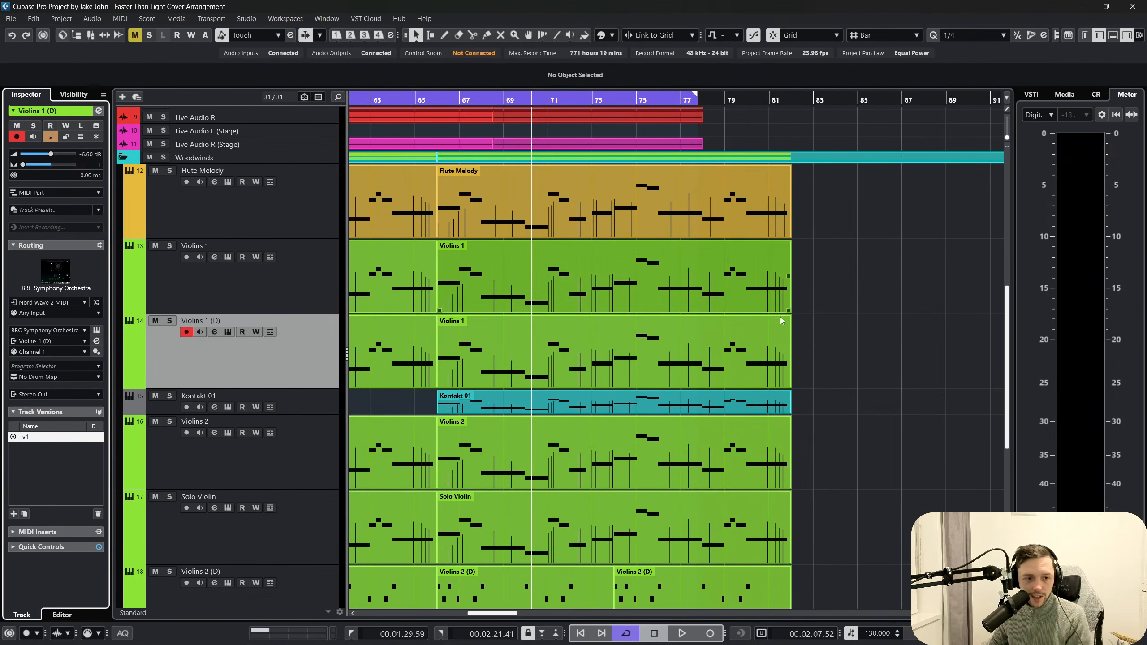
Transpose the notes of the Violins 1 (D) part starting at bar 66 down one octave and close the editor
left_click(523, 356)
double_click(522, 352)
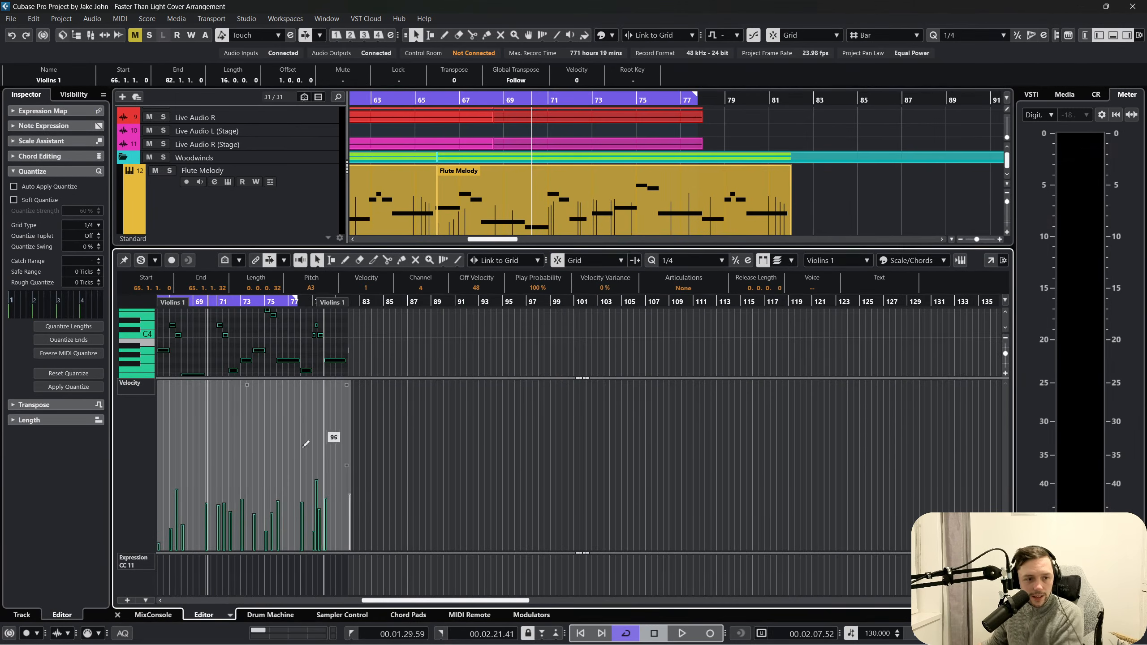
key("shift+Down")
left_click(116, 615)
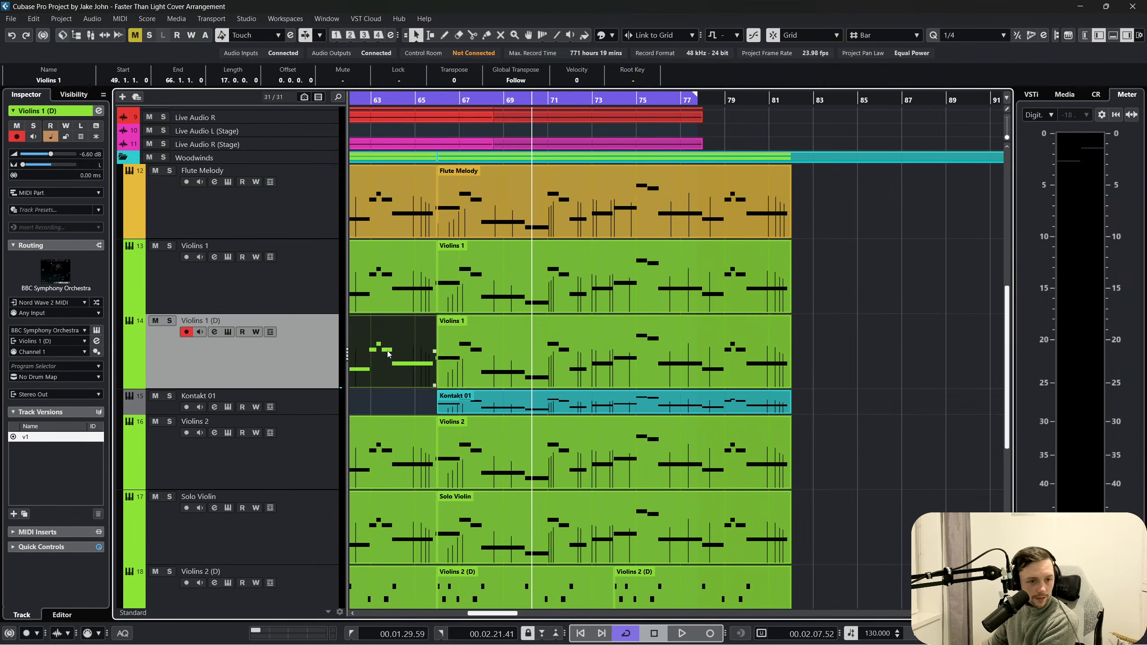
Delete the Violins 1 part before bar 66 on the duplicated track and rename the track Viola
scroll(495, 364, "left", 3)
left_click(495, 364)
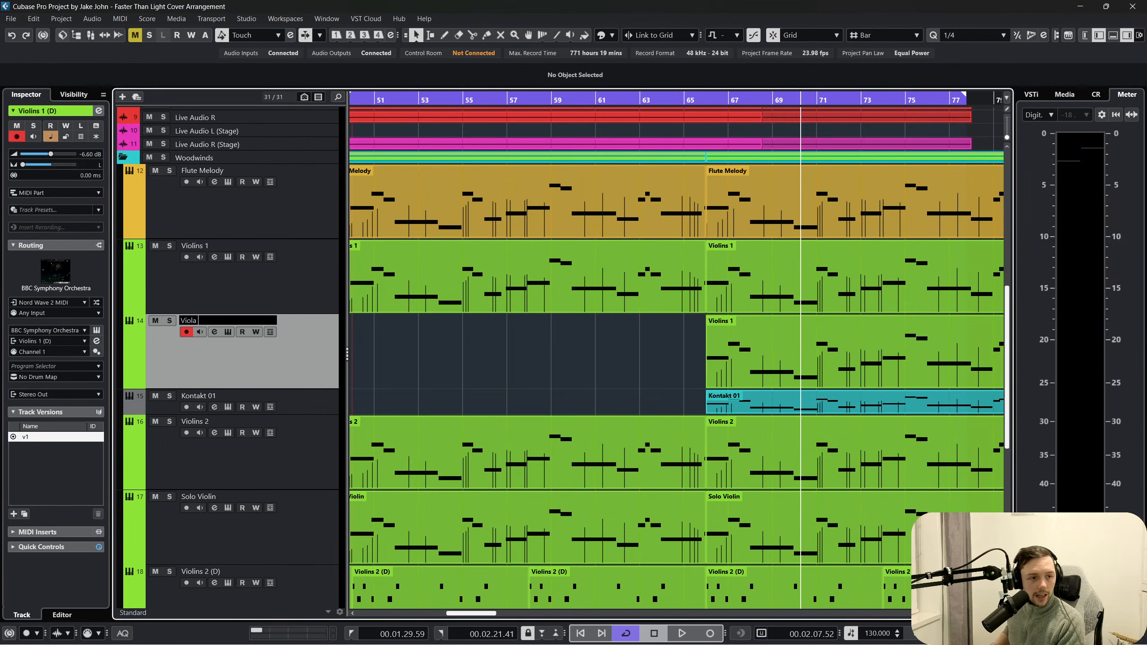
key("Return")
Duplicate the Viola track together with its part starting at bar 66
scroll(516, 388, "right", 4)
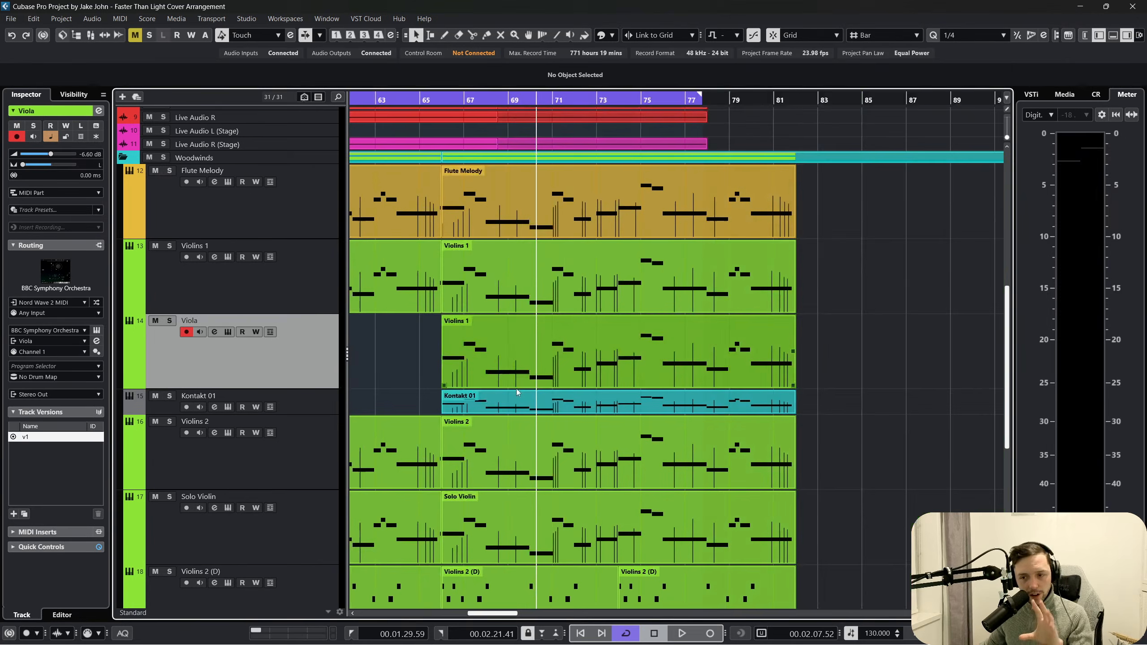
scroll(547, 373, "left", 4)
scroll(547, 373, "right", 1)
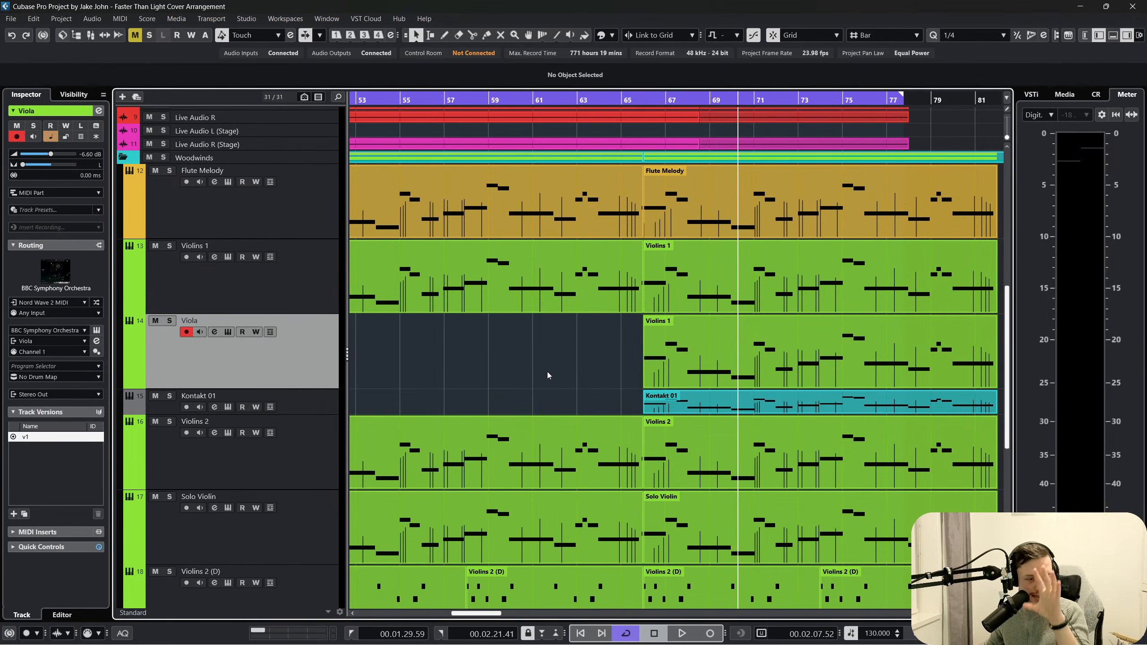
left_click(729, 333)
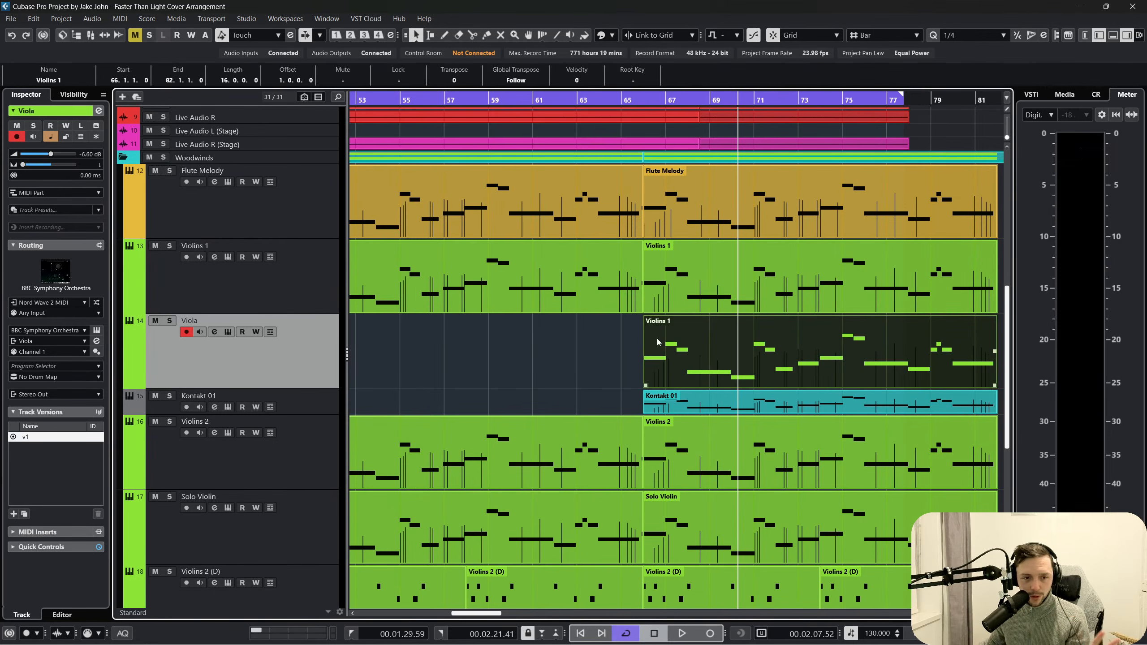
scroll(520, 303, "right", 4)
left_click(432, 322)
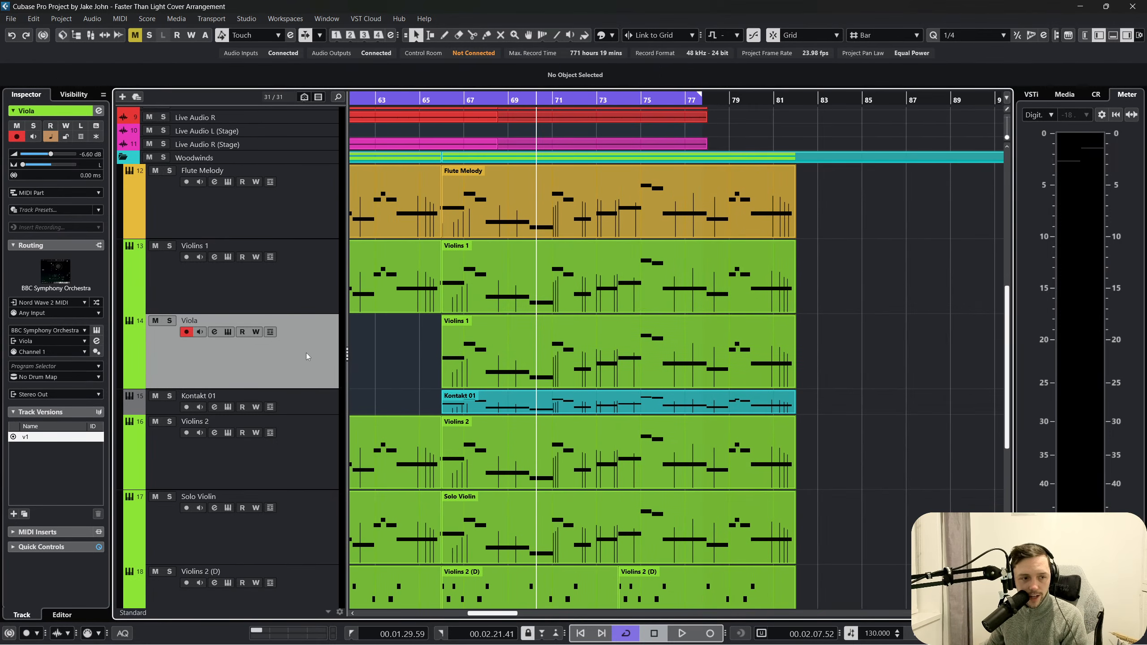
right_click(298, 361)
key("Escape")
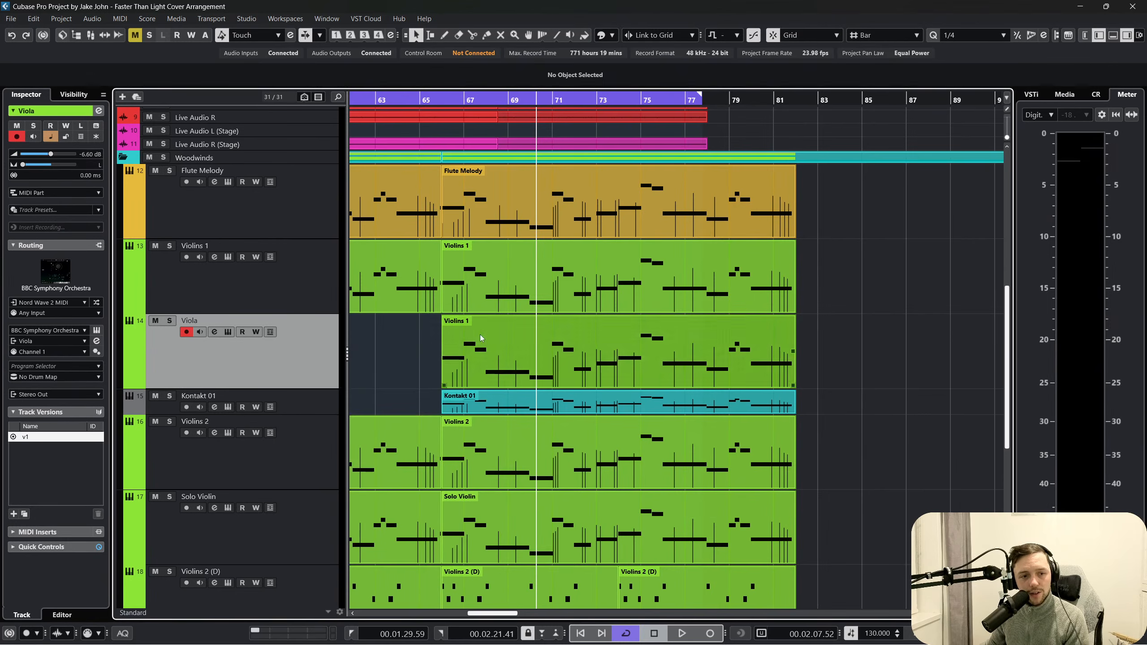
right_click(292, 359)
key("Escape")
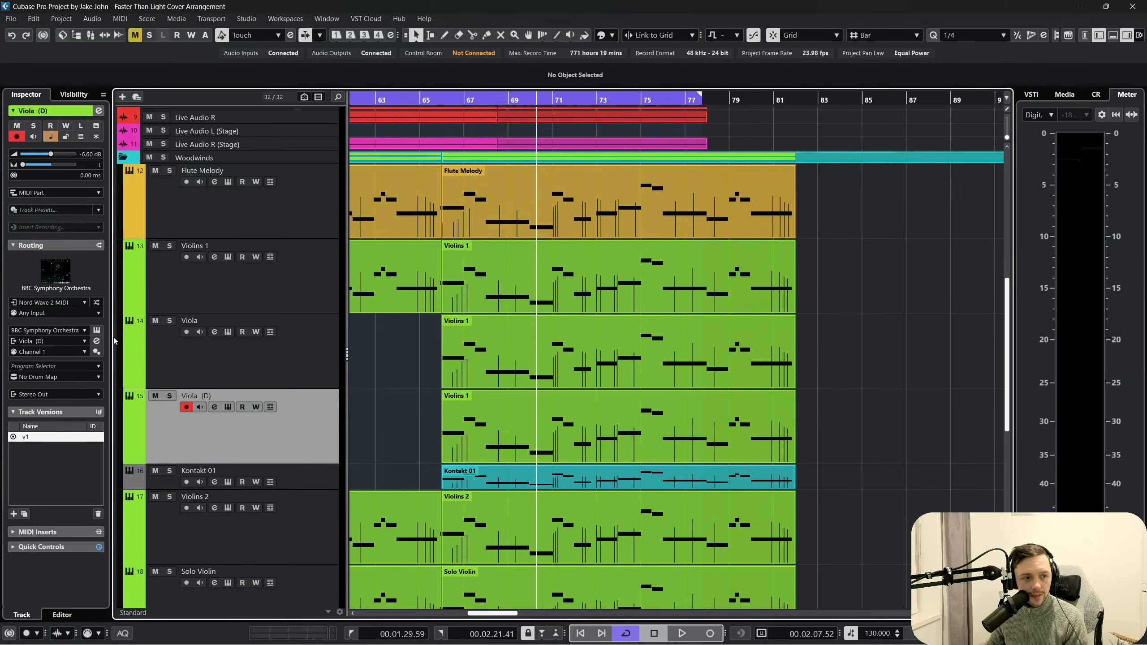
Load the Celli Leader strings preset in the Viola (D) track's BBC Symphony Orchestra instrument and close its window
left_click(96, 329)
left_click(466, 101)
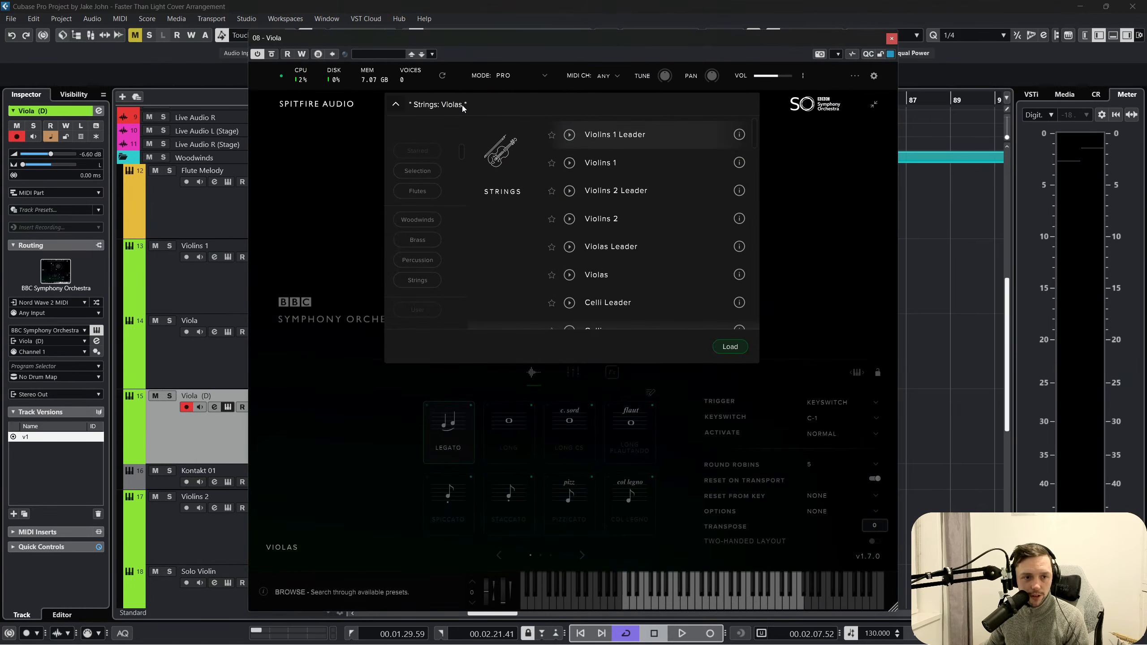
scroll(608, 271, "down", 2)
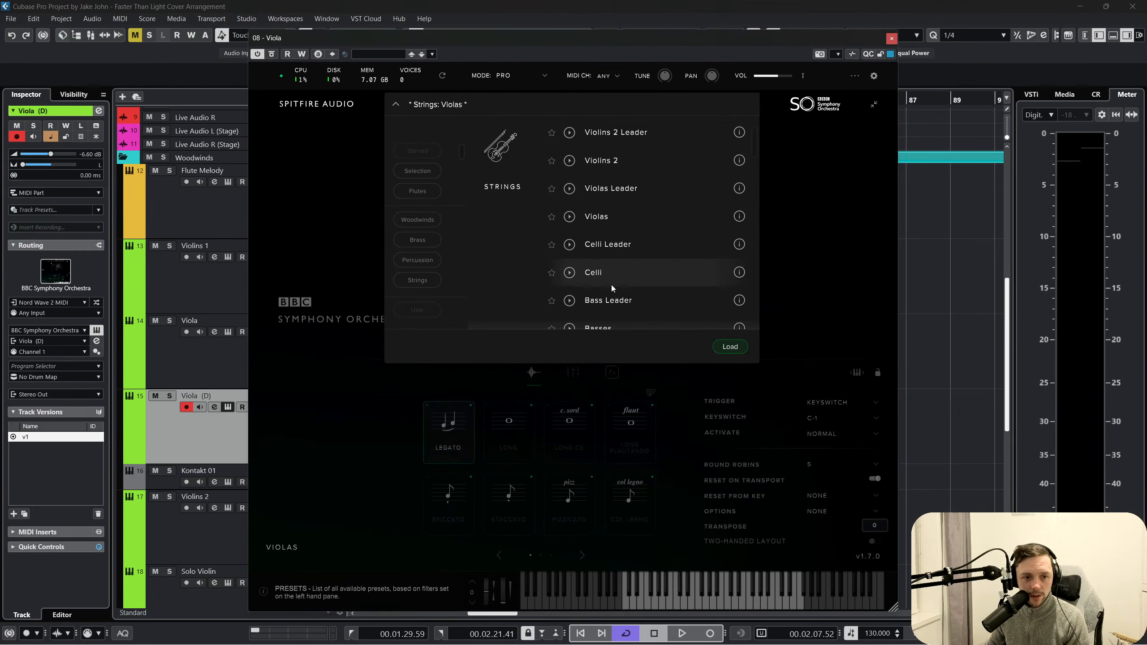
left_click(631, 244)
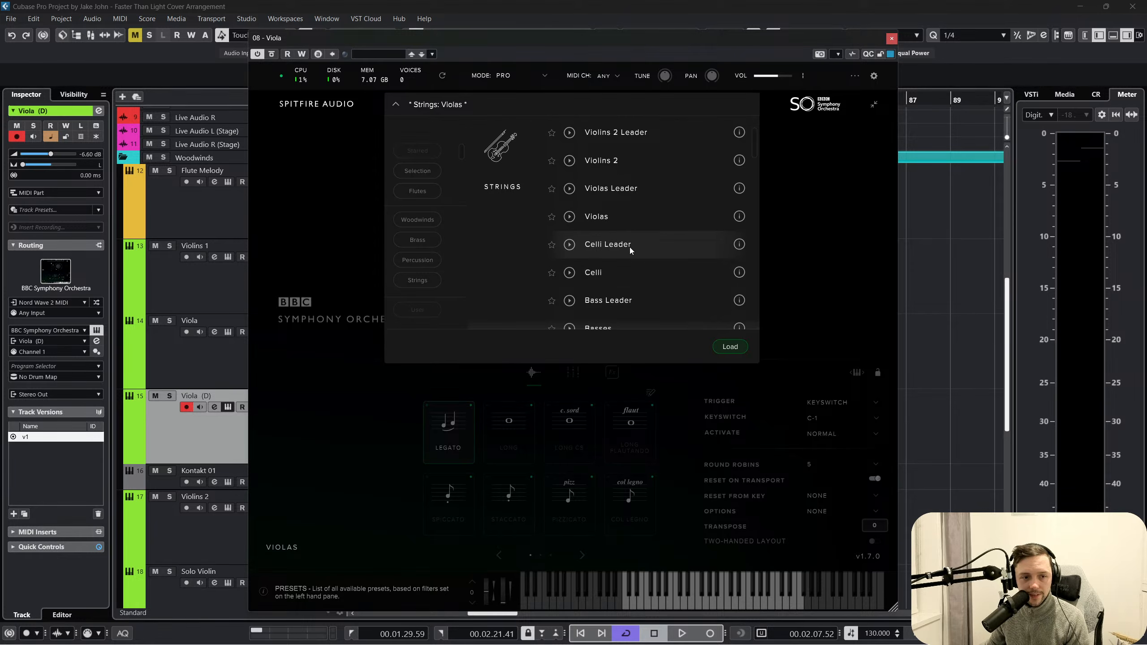
left_click(730, 347)
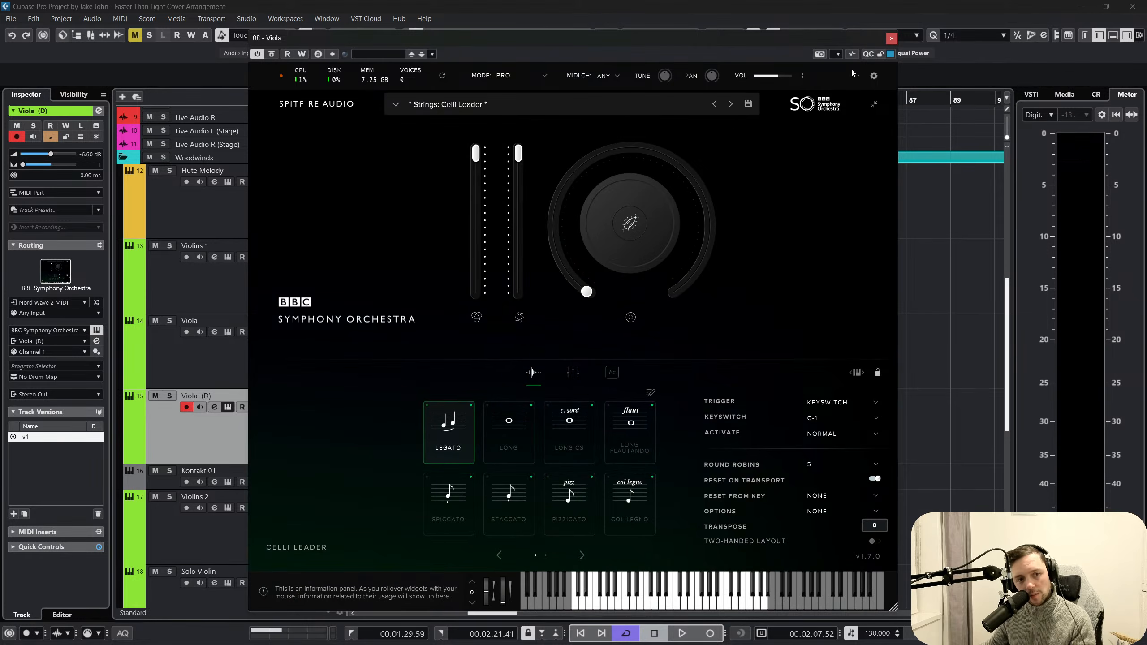
left_click(891, 40)
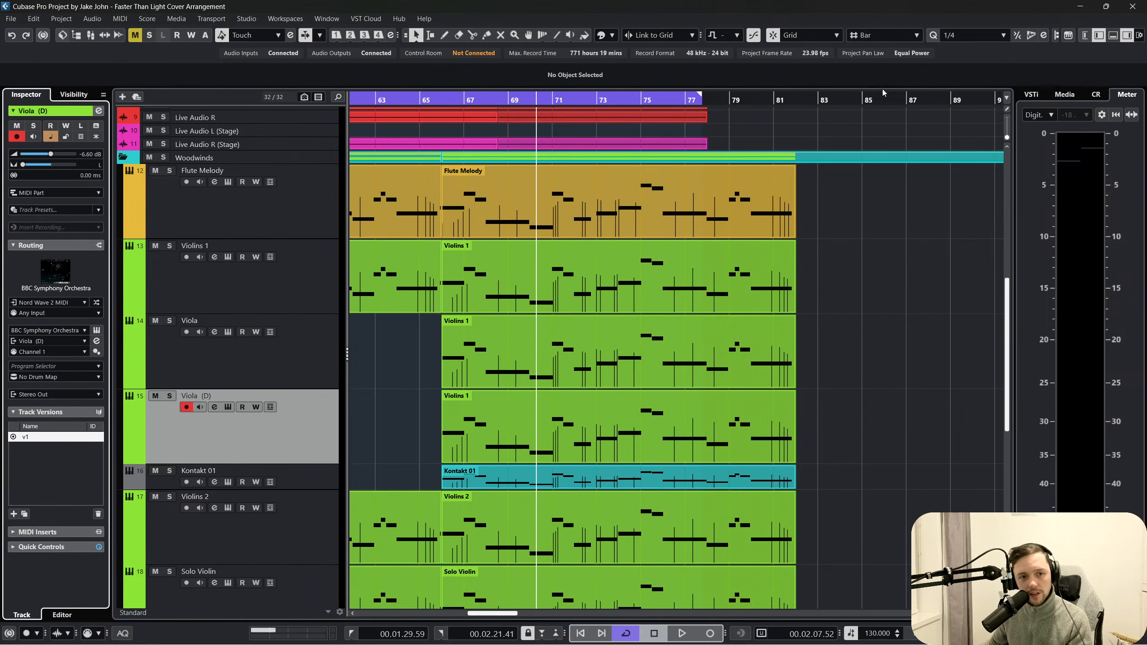
left_click(536, 451)
scroll(536, 451, "left", 5)
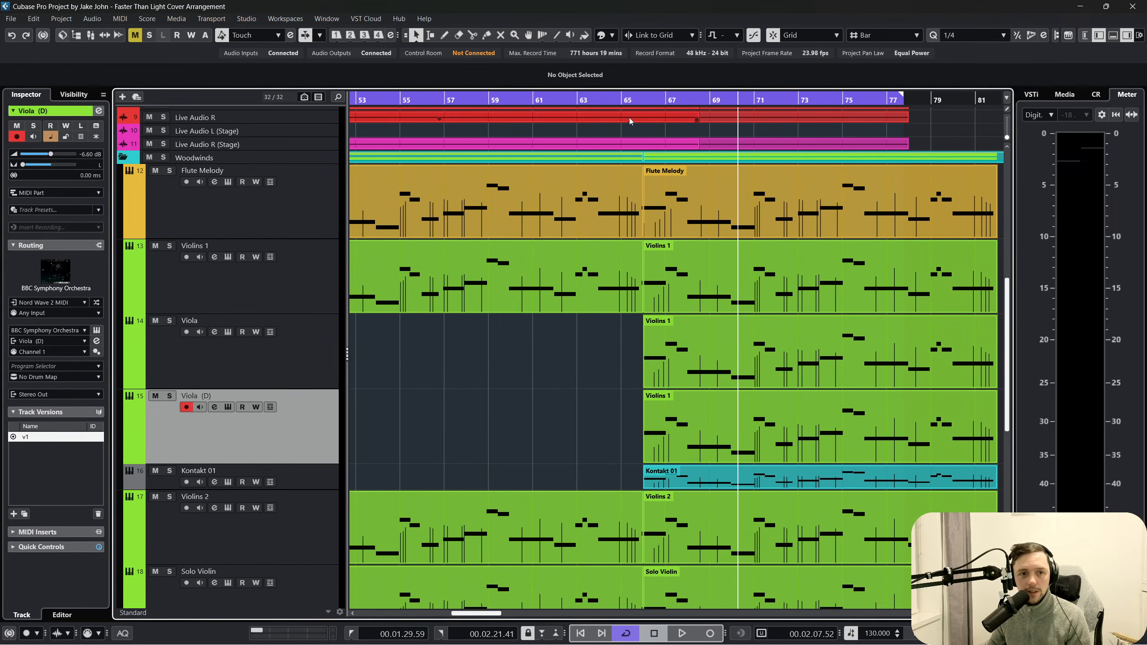
left_click(690, 378)
scroll(688, 379, "right", 5)
scroll(671, 388, "left", 4)
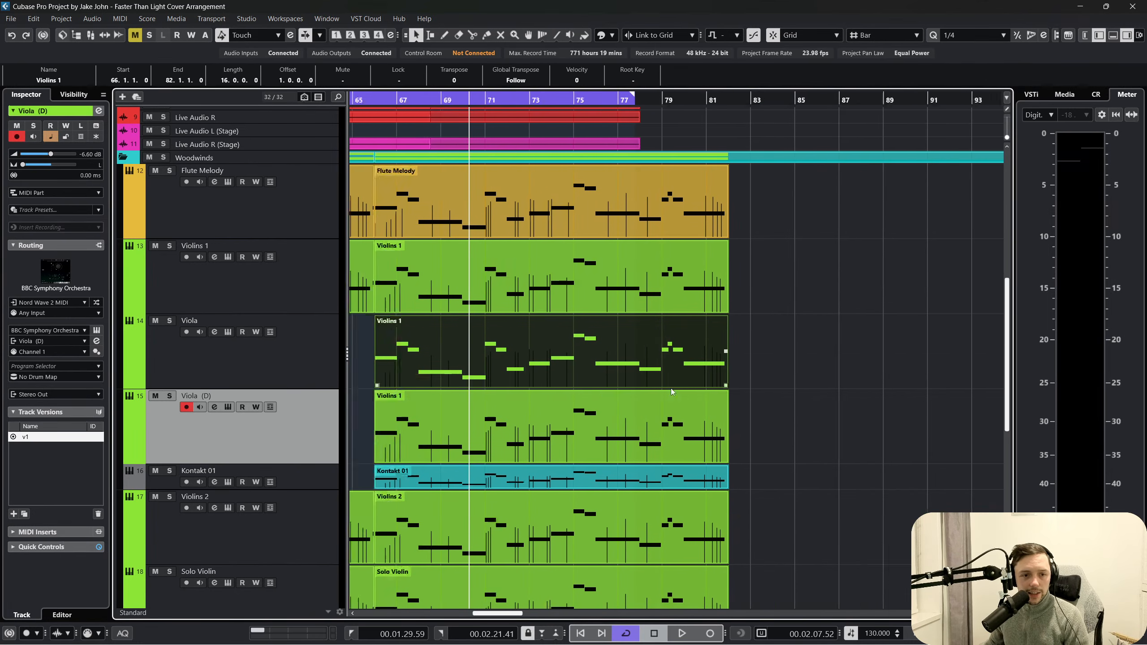
left_click(678, 435)
left_click(528, 421)
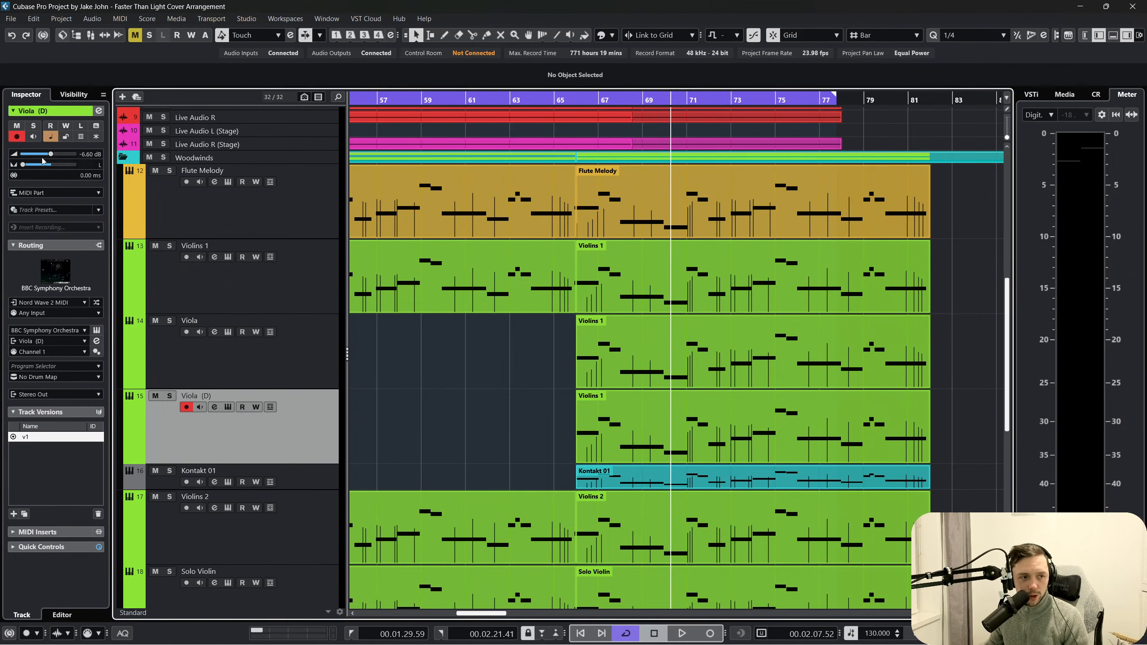
Balance Viola at L41 and Viola (D) at R33, both at -9.32 dB, and rename Viola (D) as Cello
left_click_drag(43, 163, 48, 166)
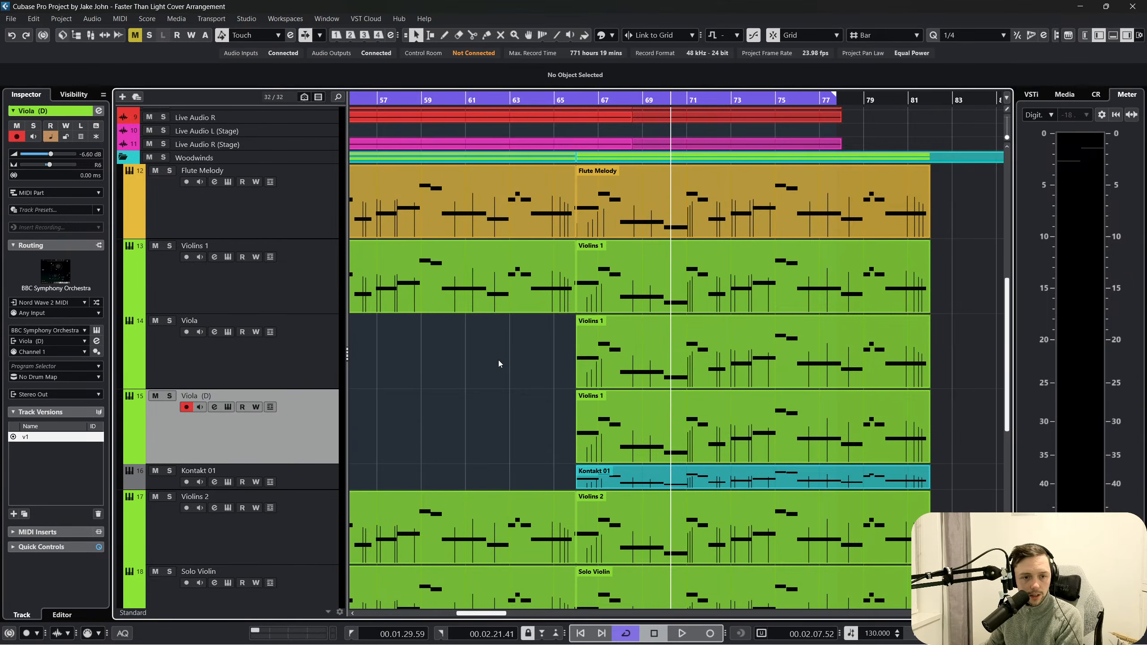
key("F3")
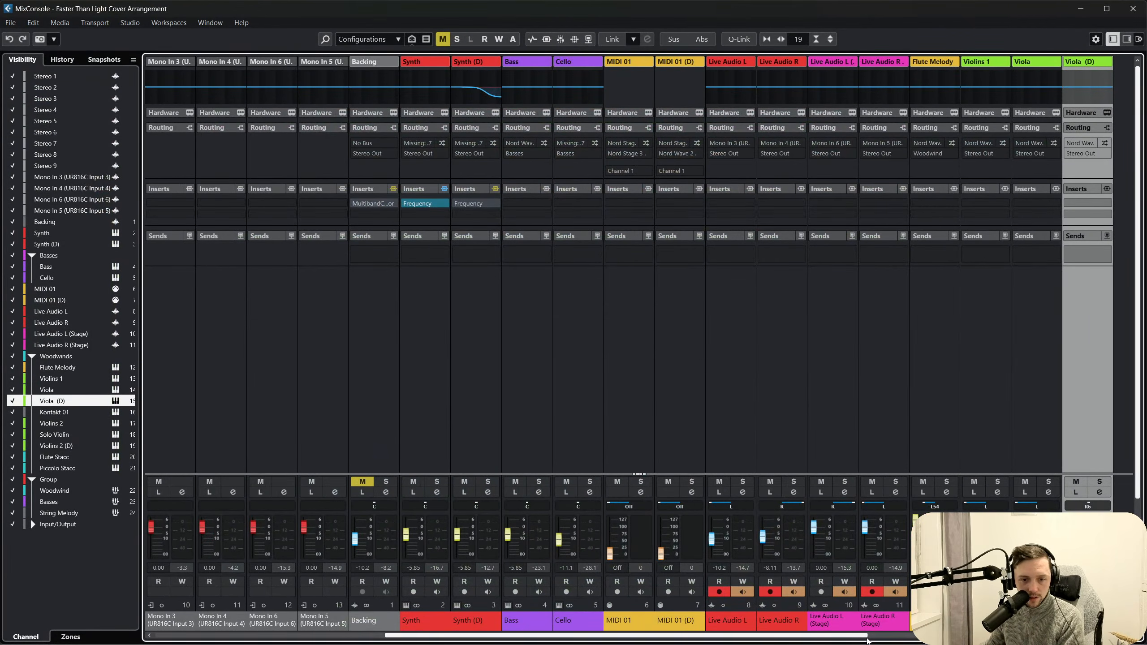
left_click_drag(867, 639, 970, 640)
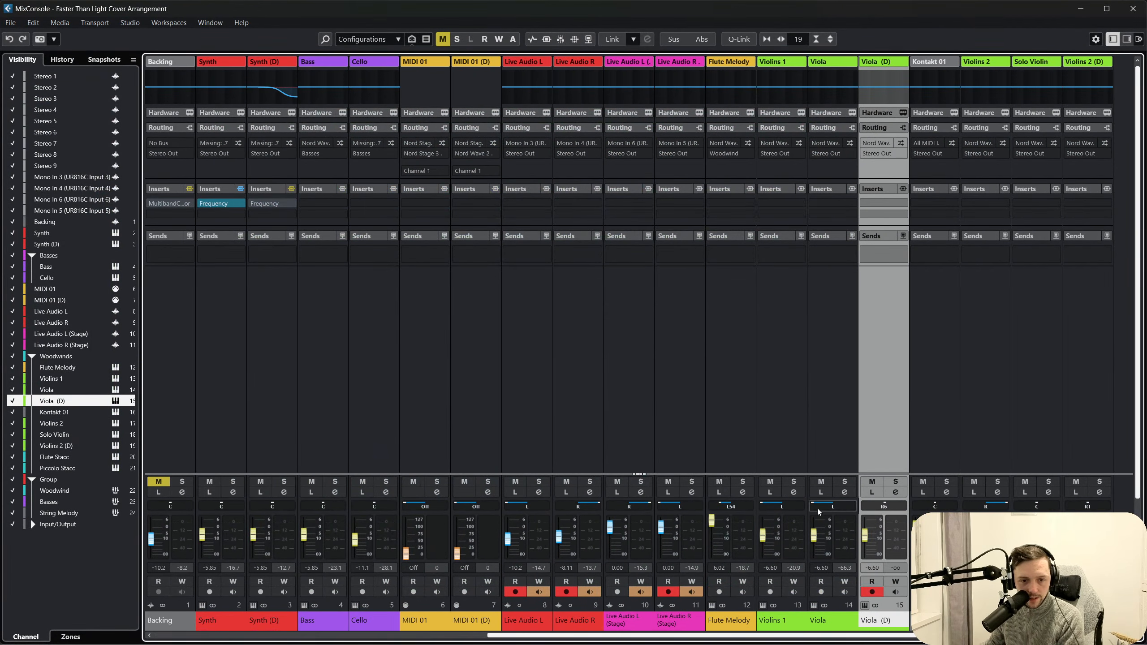
left_click_drag(818, 508, 833, 505)
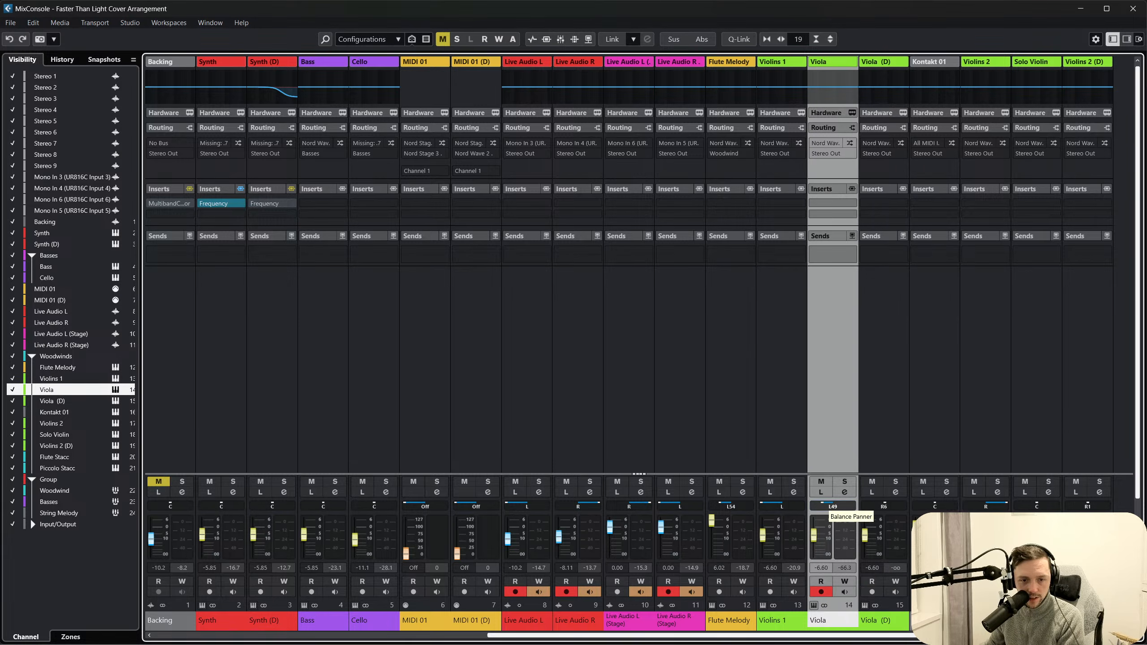
double_click(872, 621)
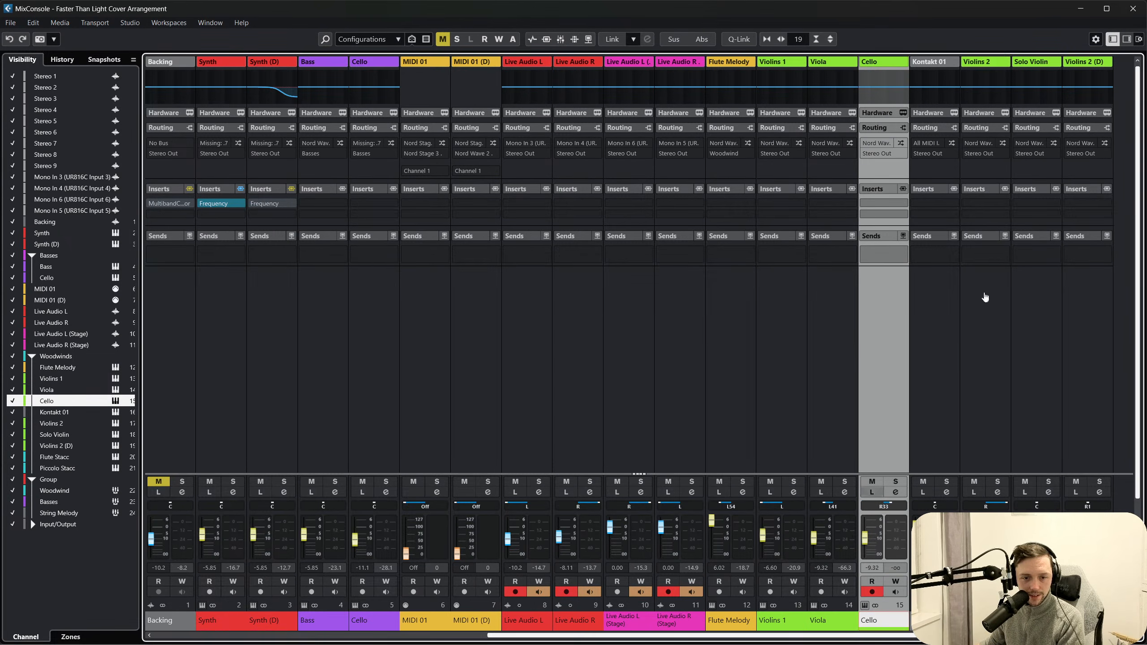
left_click(1133, 8)
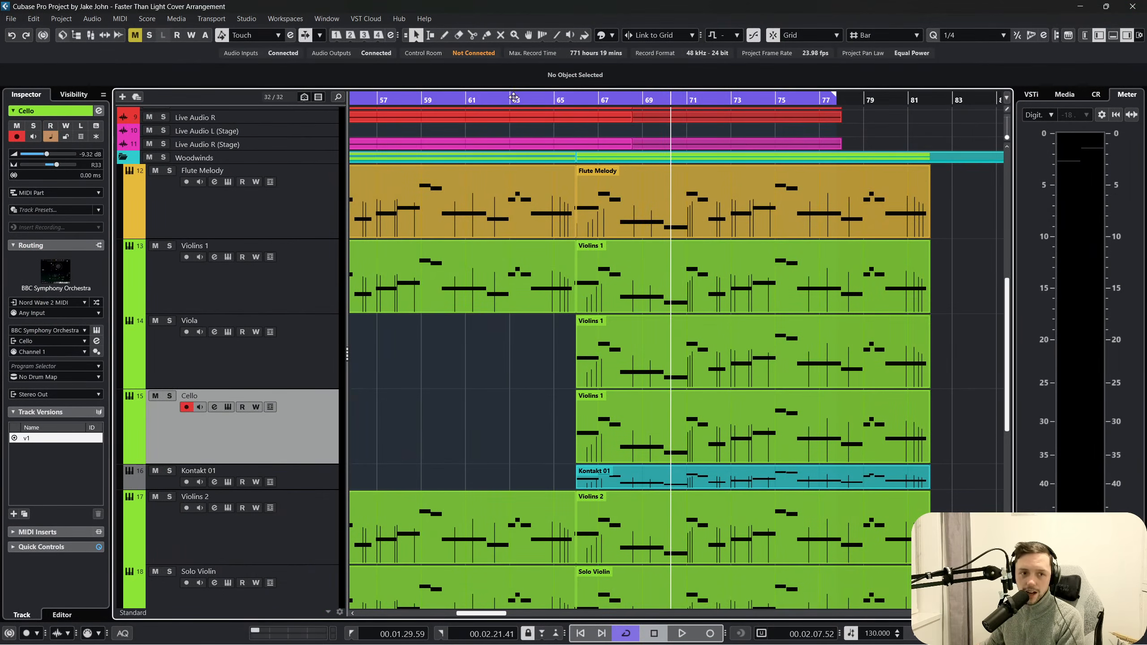
Play the arrangement from bar 49, at the start of the orchestra parts, with the view following the playhead
left_click(408, 103)
scroll(542, 348, "up", 2)
scroll(537, 350, "down", 2)
key("space")
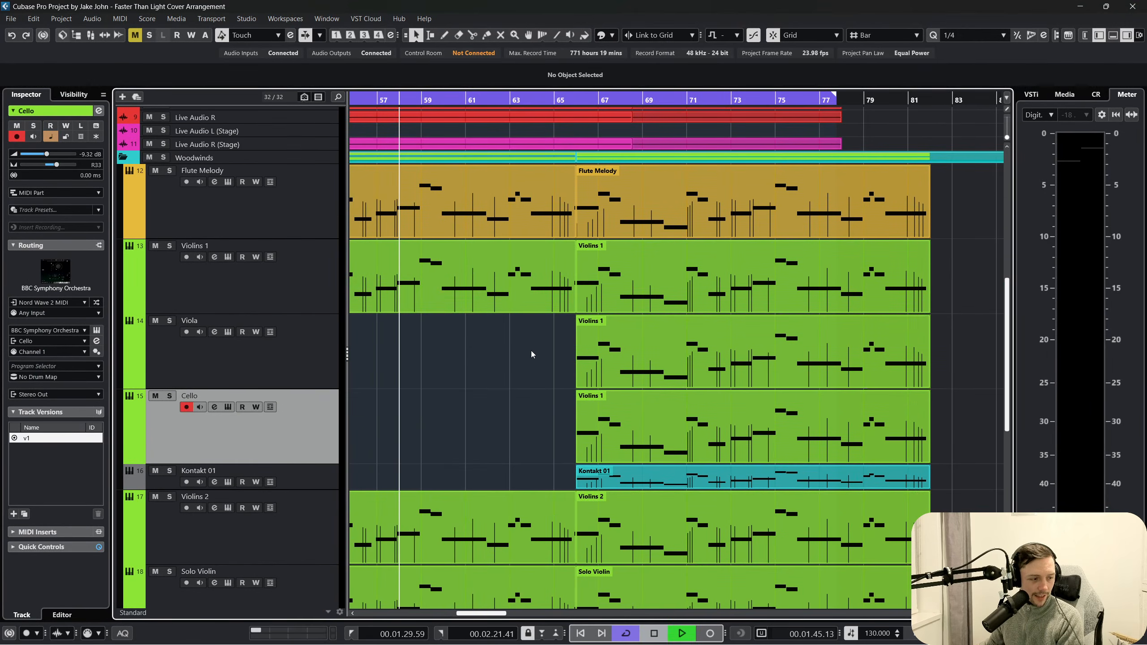
key("space")
scroll(503, 411, "left", 6)
left_click(611, 103)
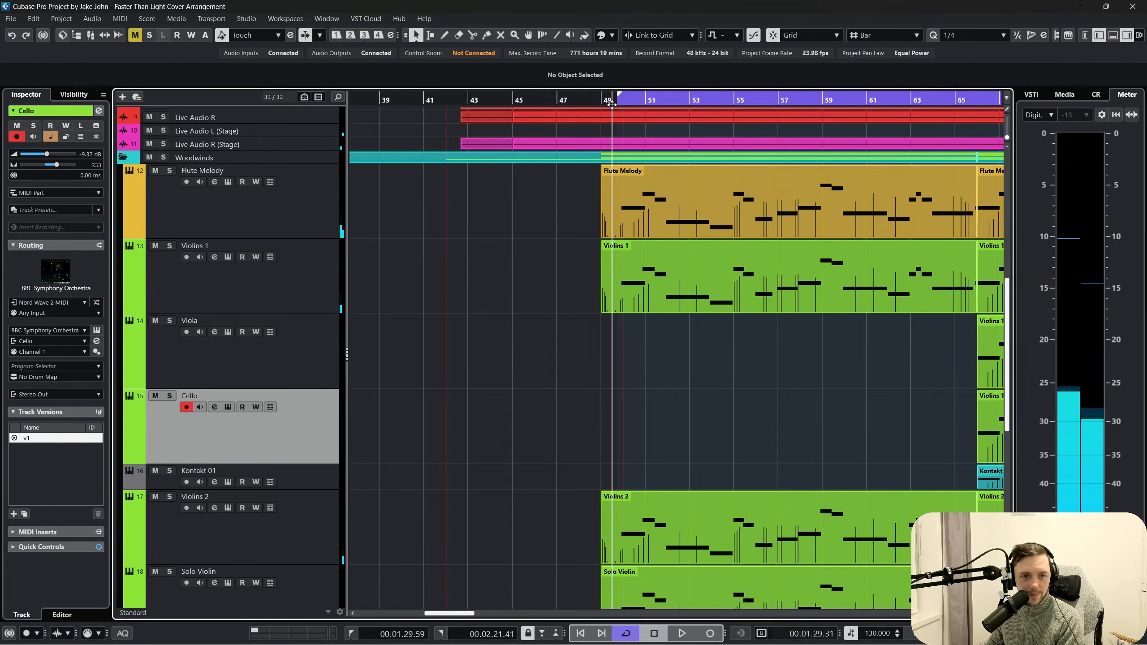
key("space")
scroll(815, 436, "up", 8)
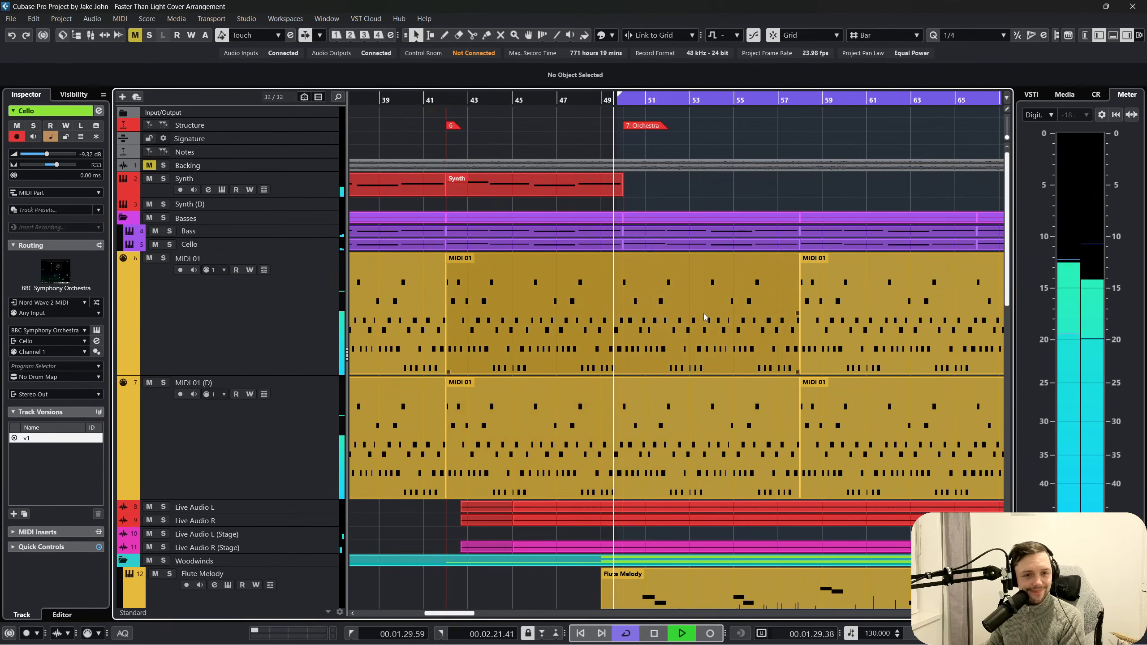
key("f")
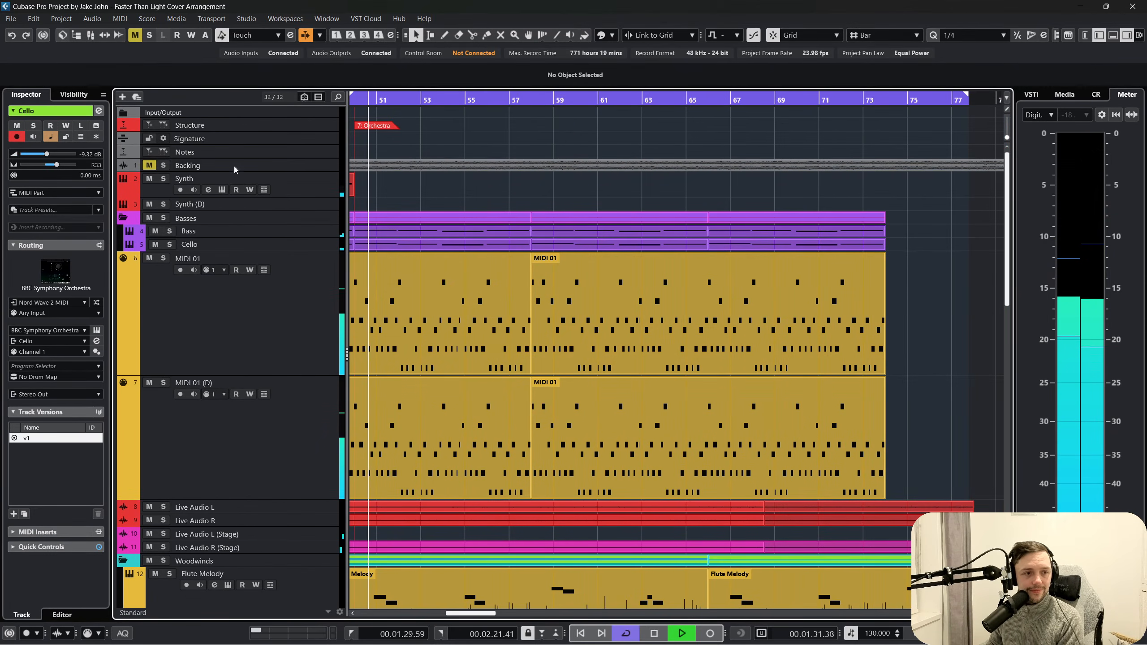
Unmute the Backing track and set its volume to -17.6 dB
left_click(149, 165)
left_click(288, 168)
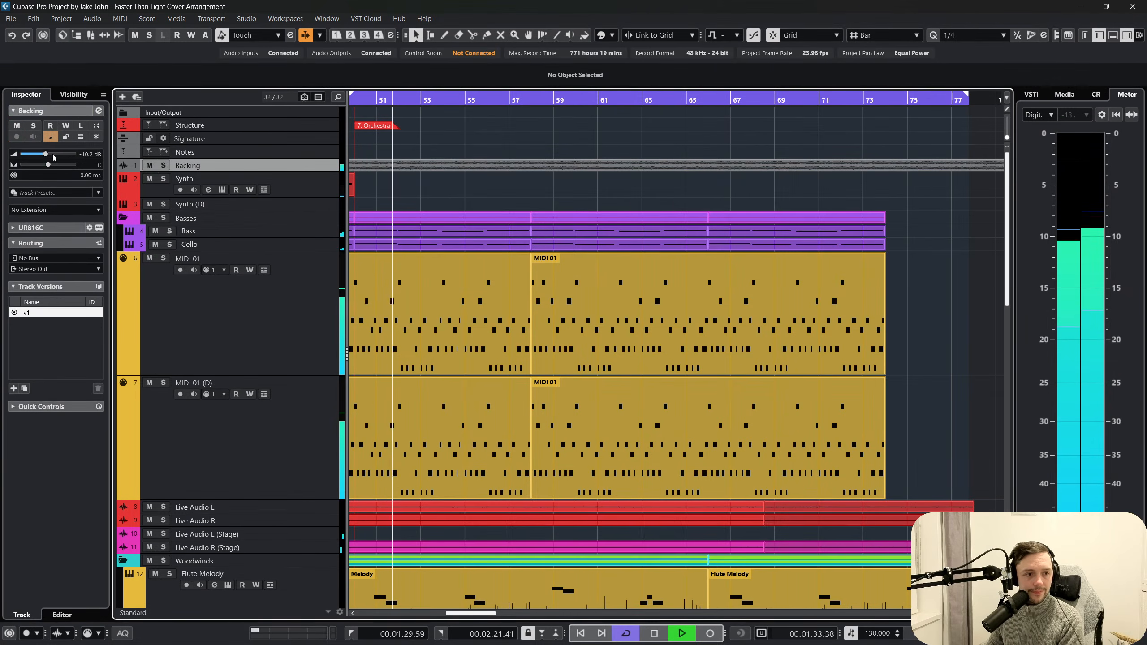
left_click_drag(53, 156, 38, 156)
Inspect the Live Audio R and Live Audio L tracks while listening to the arrangement against the backing
scroll(625, 435, "down", 6)
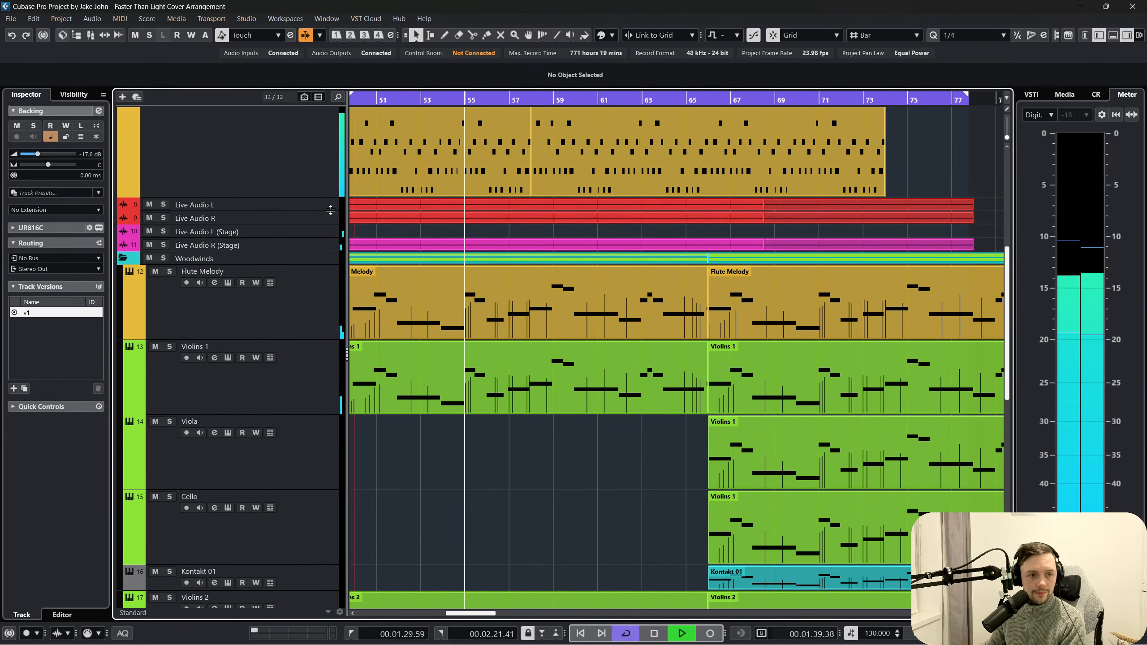
left_click(311, 219)
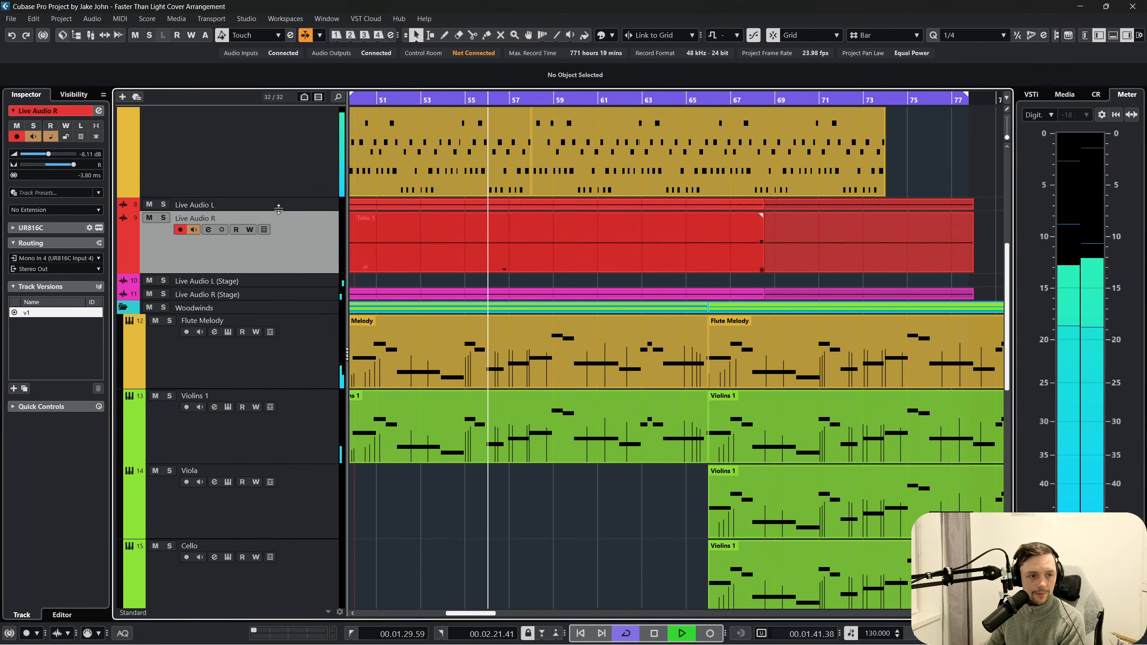
left_click(278, 207)
scroll(308, 268, "up", 5)
scroll(316, 281, "down", 2)
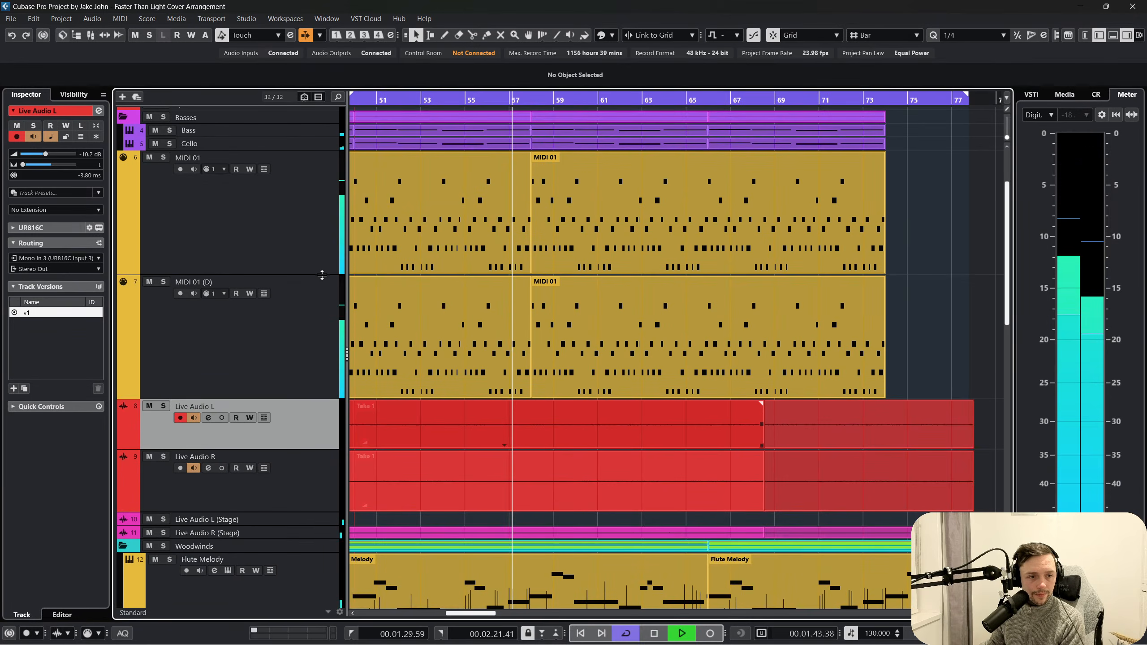
scroll(323, 275, "down", 2)
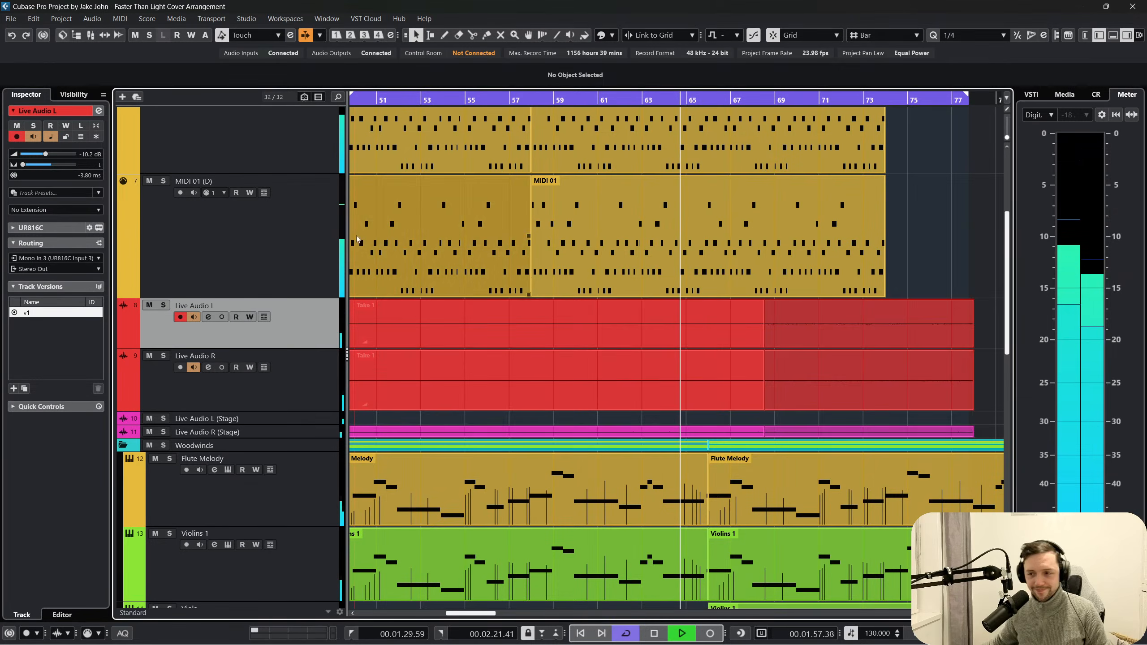
Listen to the string tracks from bar 66 and lower the Kontakt 01 track's volume to -1.51 dB
scroll(402, 289, "down", 10)
scroll(547, 319, "right", 5)
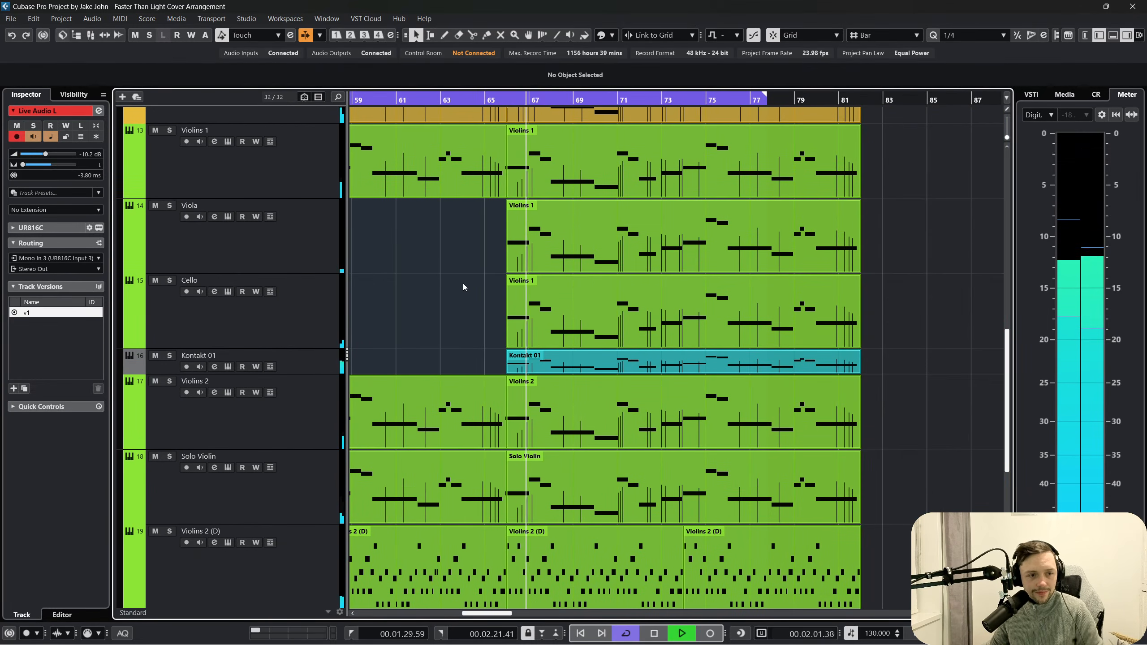
scroll(463, 284, "up", 3)
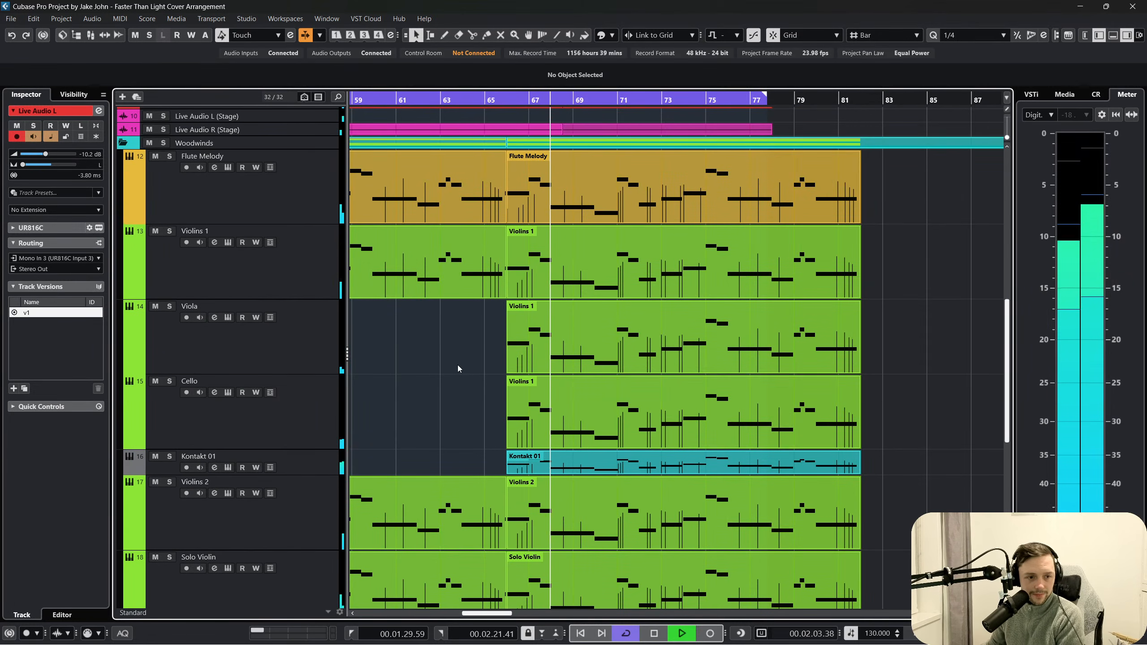
left_click(313, 341)
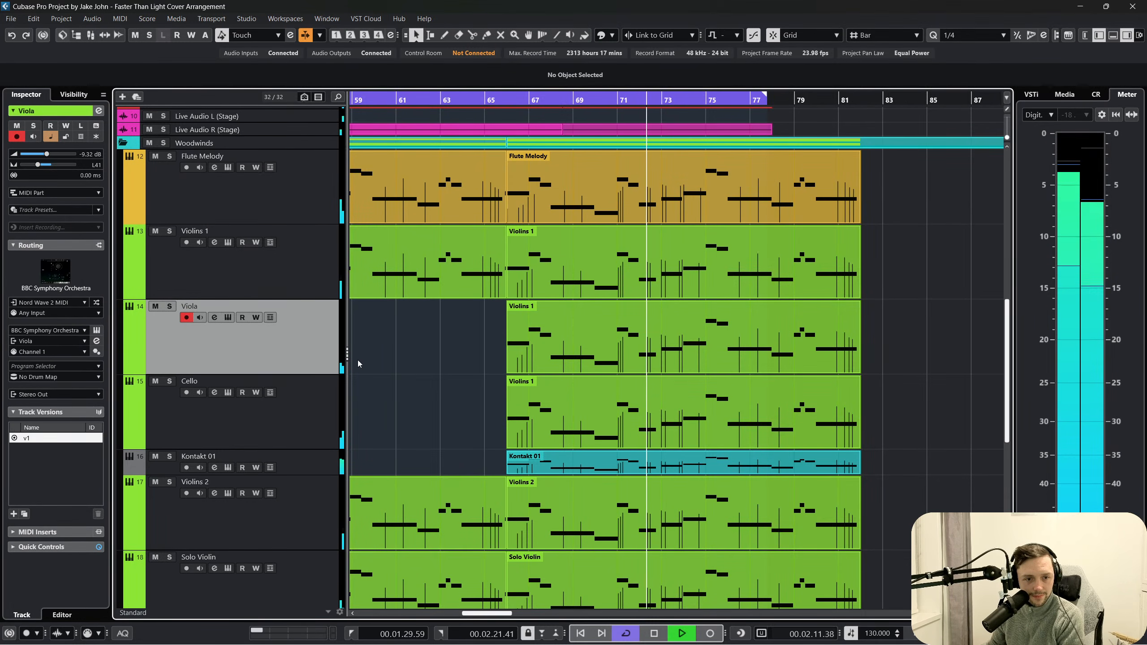
left_click(259, 441)
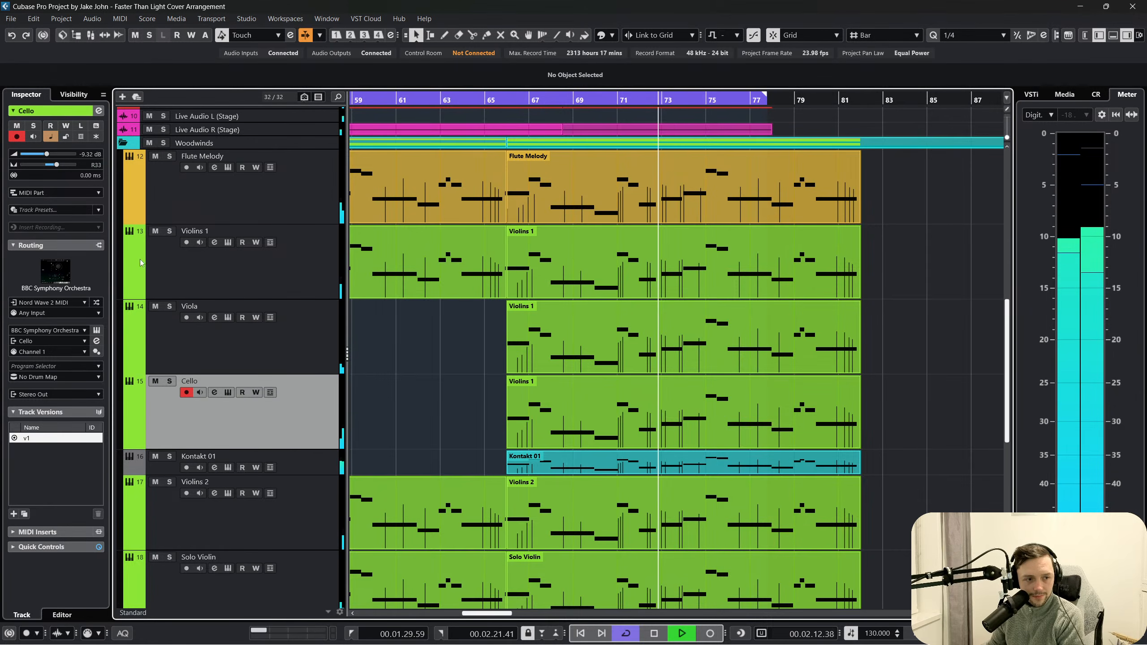
left_click(325, 453)
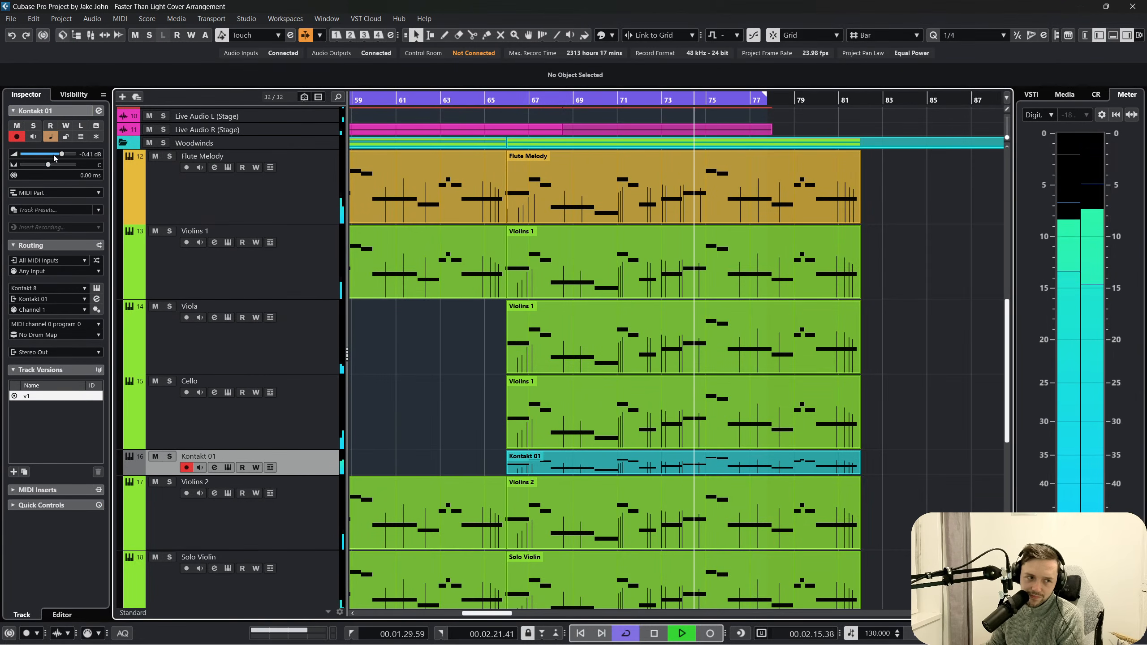
scroll(55, 155, "down", 1)
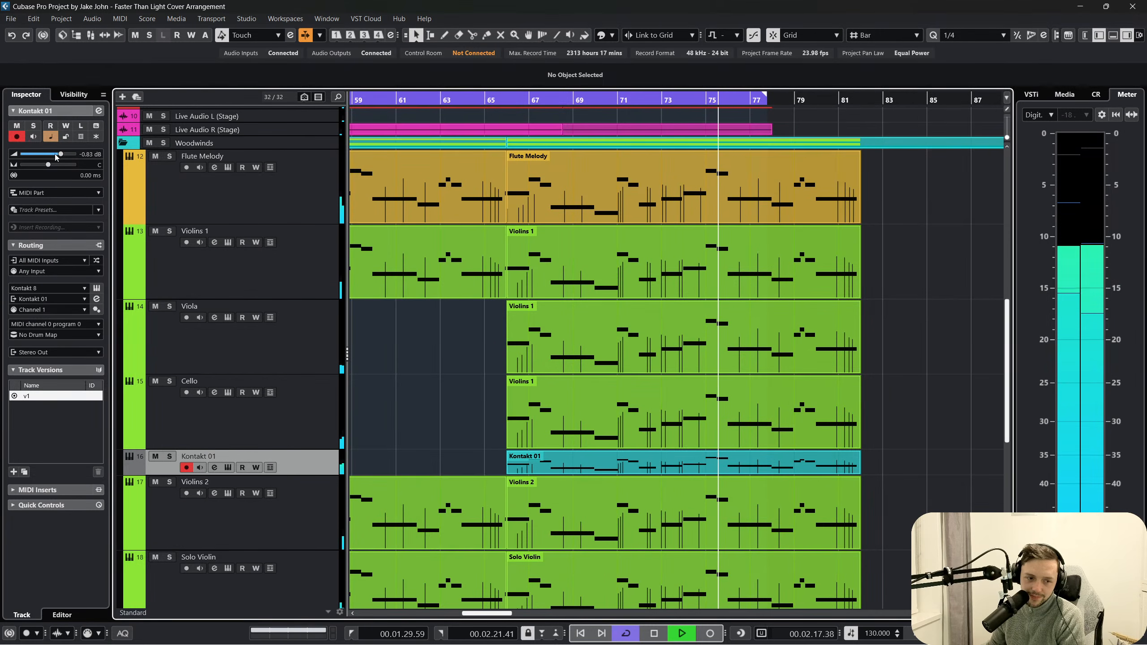
scroll(56, 155, "down", 2)
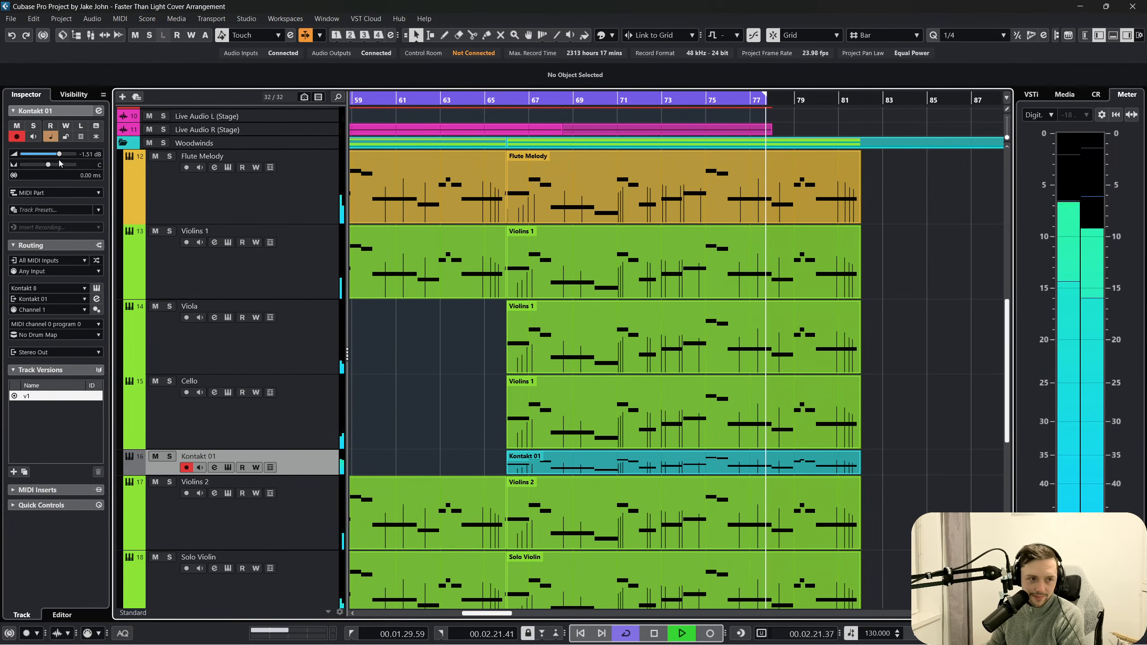
key("space")
Solo the Violins 1, Viola, Cello and Kontakt 01 tracks and play them together from about bar 66
left_click(305, 422)
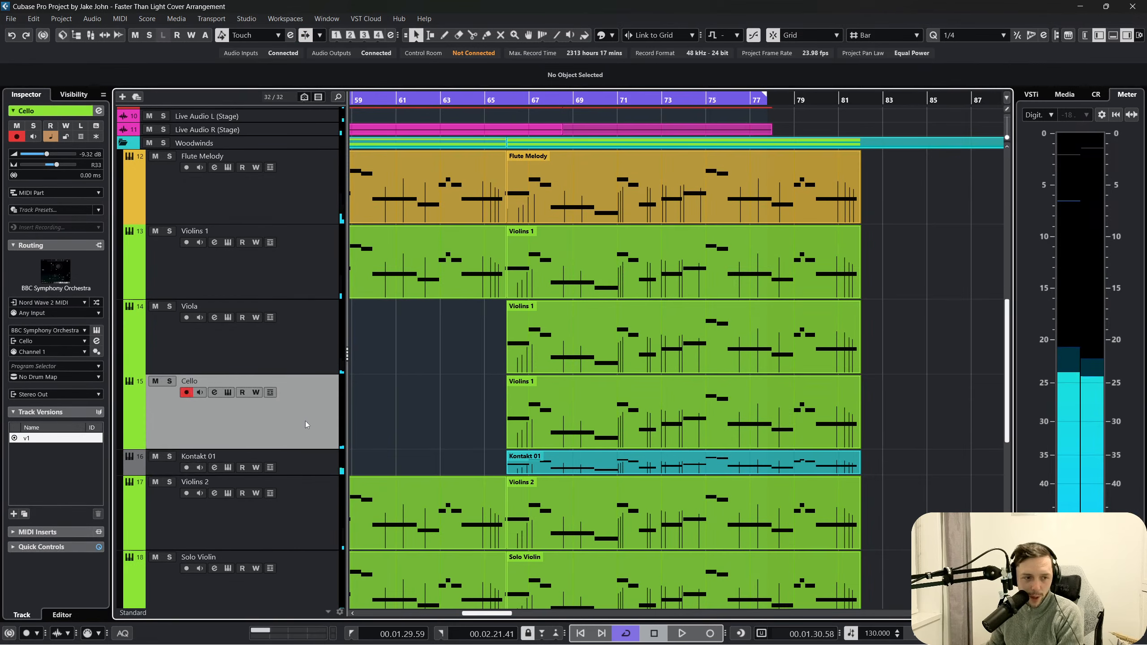
left_click(599, 103)
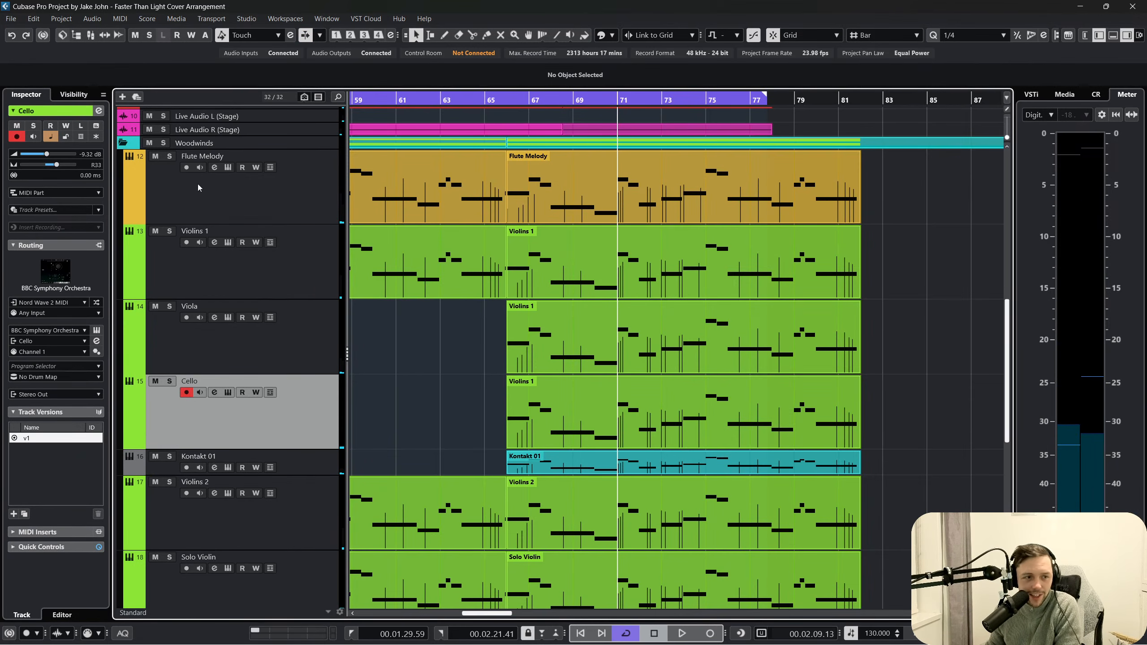
left_click(171, 309)
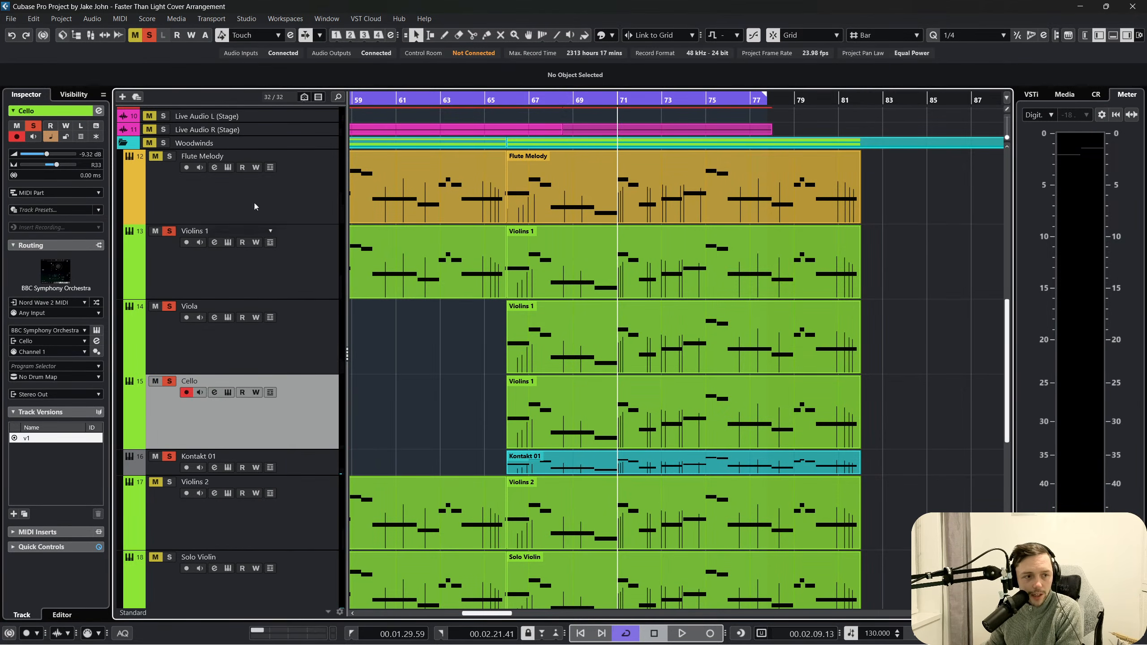
key("space")
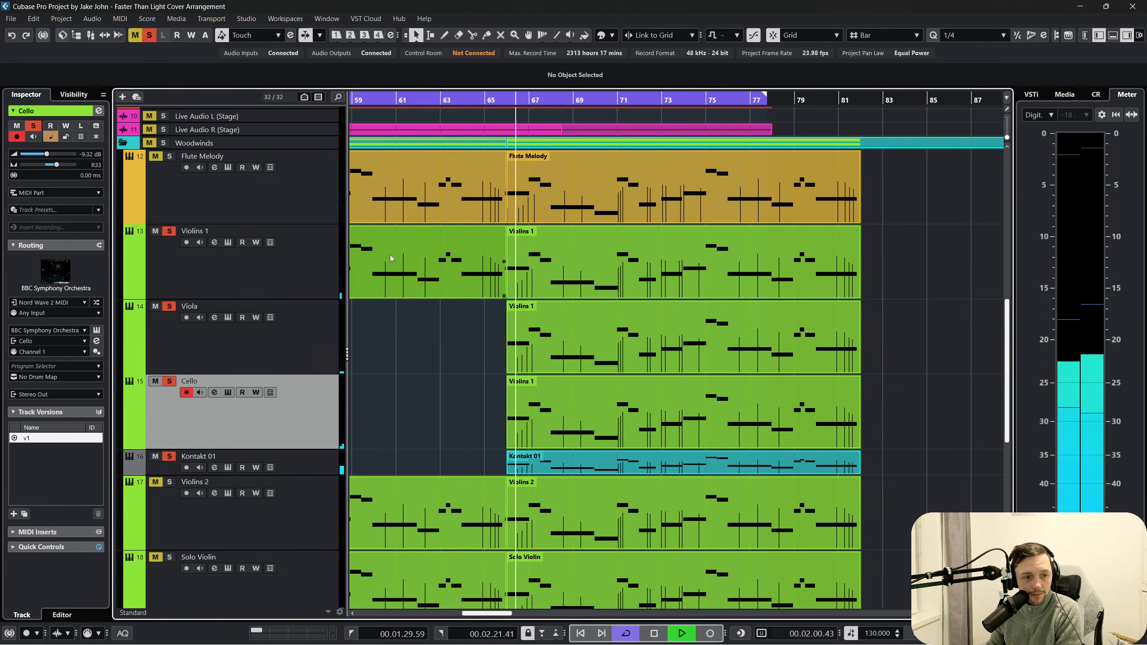
key("F3")
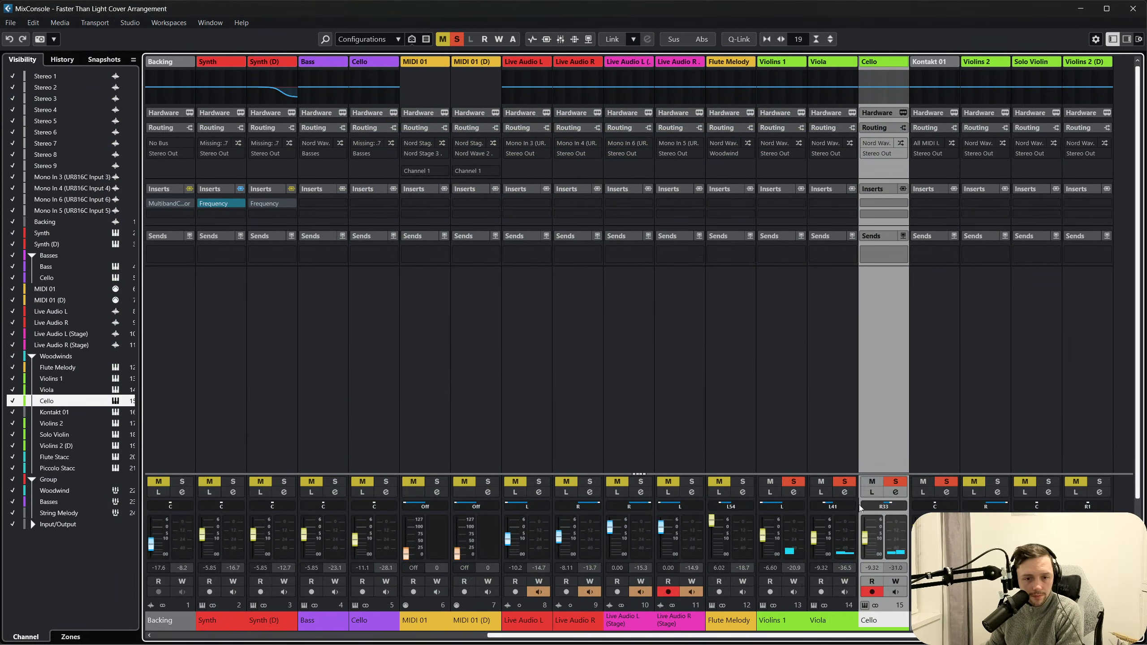
key("F3")
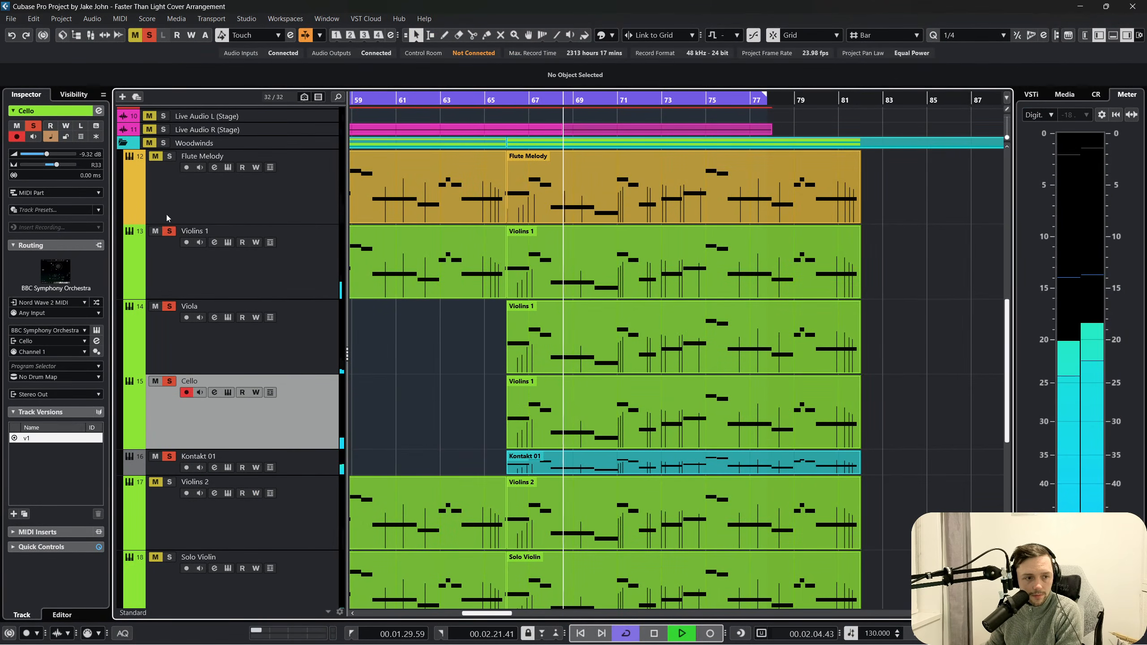
Take Violins 1 and Kontakt 01 out of solo so that only Viola and Cello play
left_click(169, 231)
left_click(168, 456)
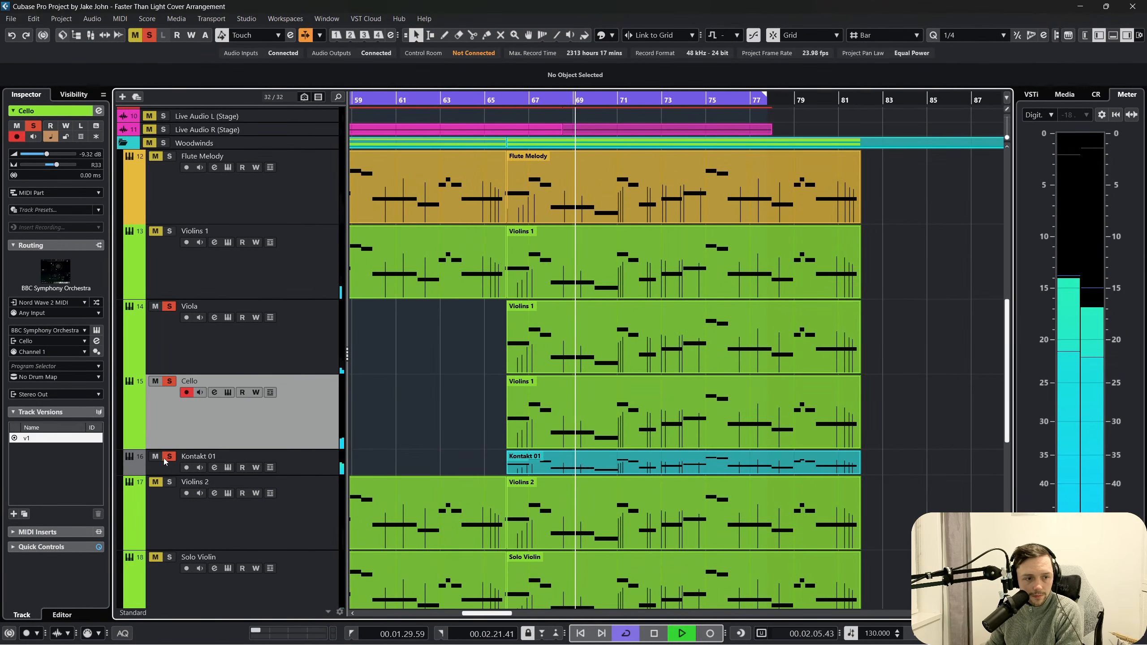
left_click(291, 344)
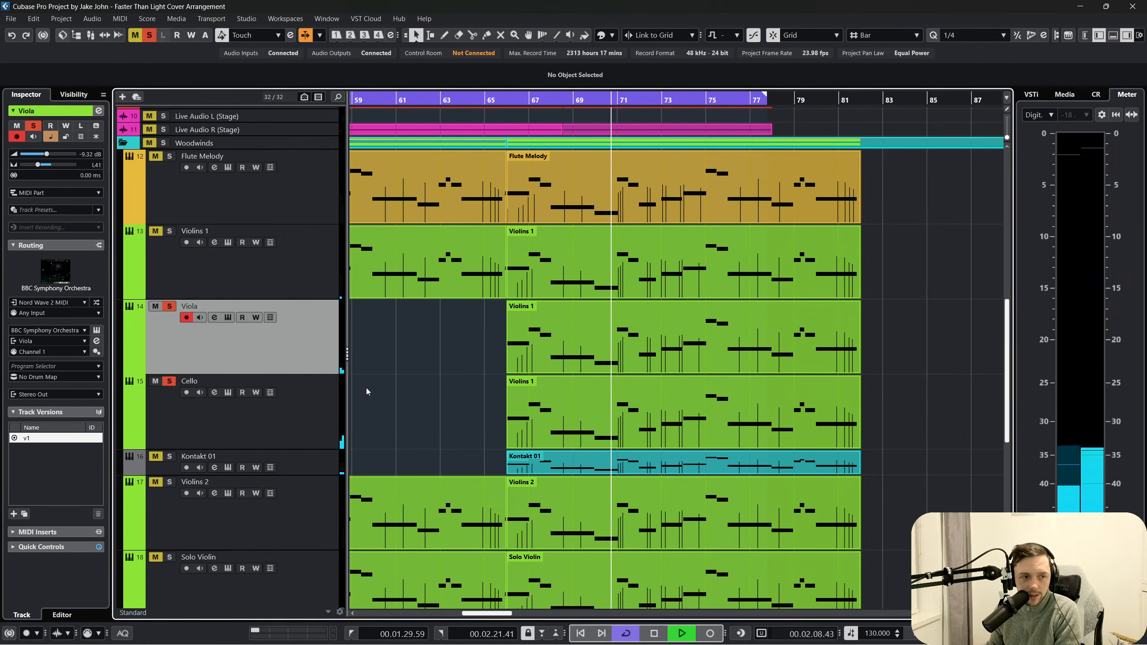
Open the Viola part in the Key Editor and display its CC 1 (Modulation) data in the controller lane
left_click(679, 346)
left_click(120, 19)
left_click(132, 29)
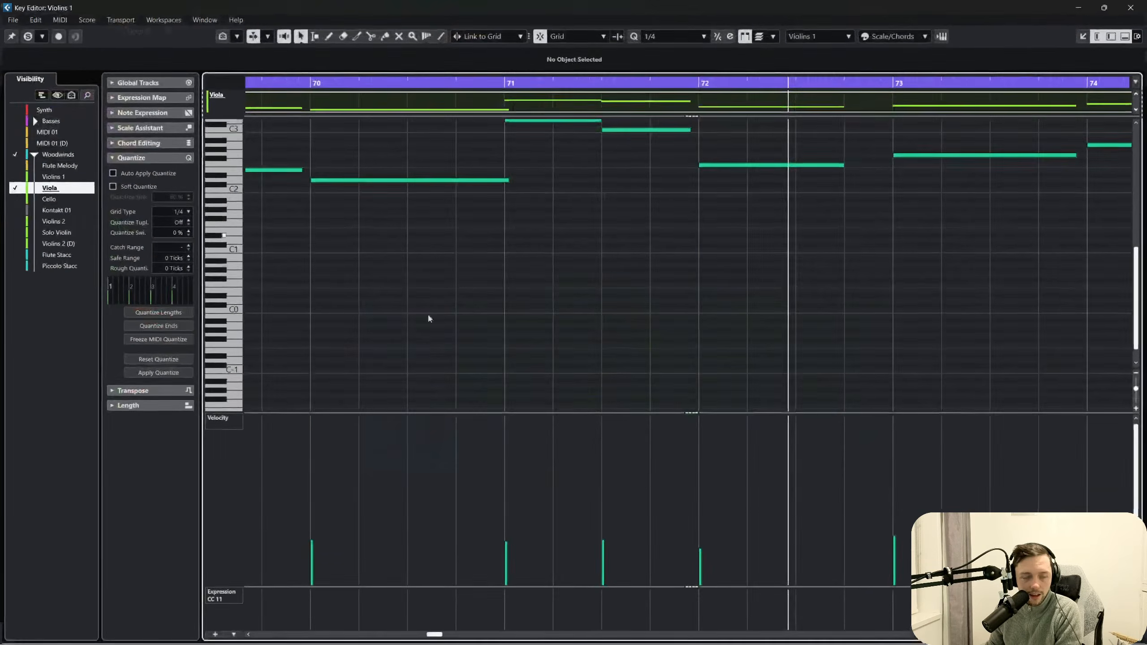
scroll(432, 381, "left", 5)
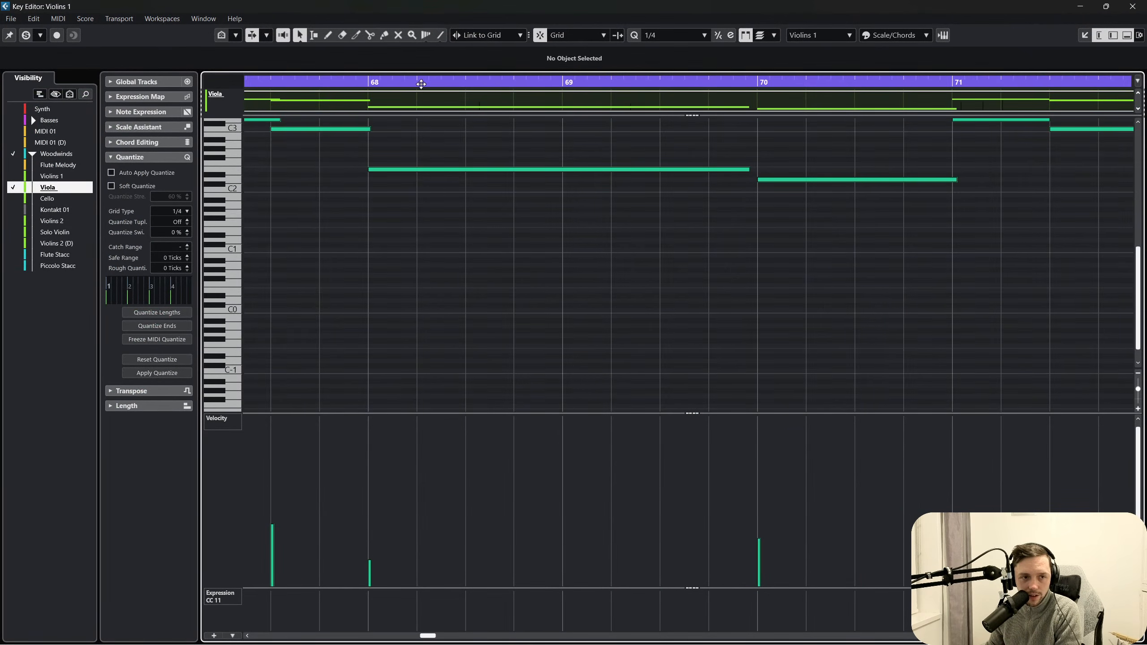
left_click_drag(421, 84, 426, 36)
left_click(223, 599)
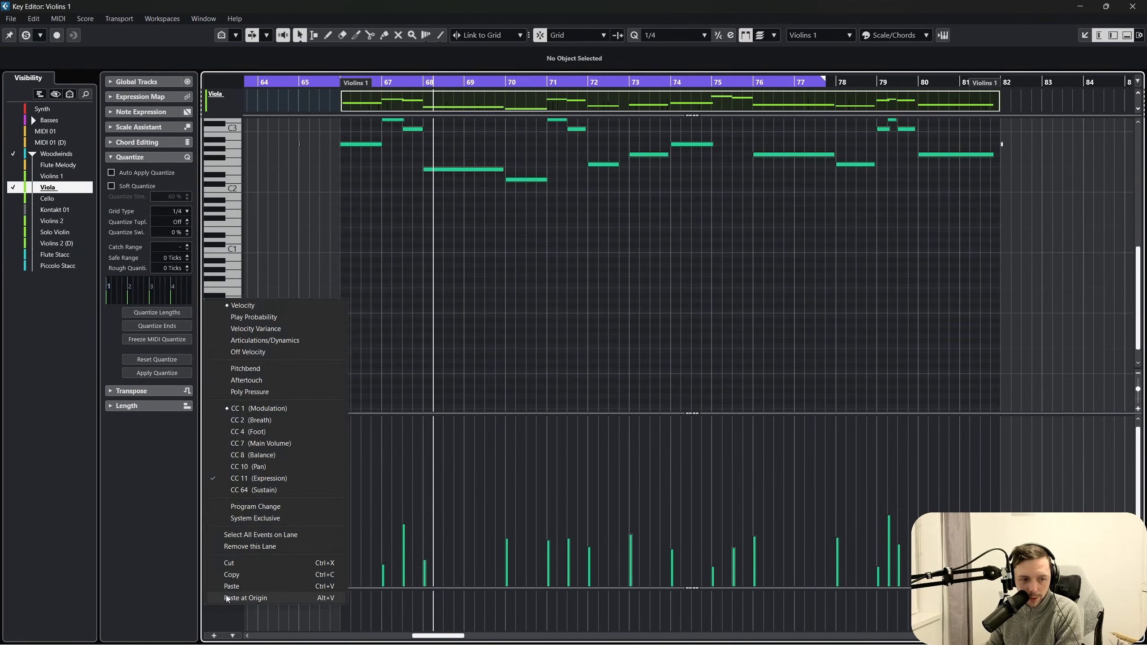
left_click(269, 409)
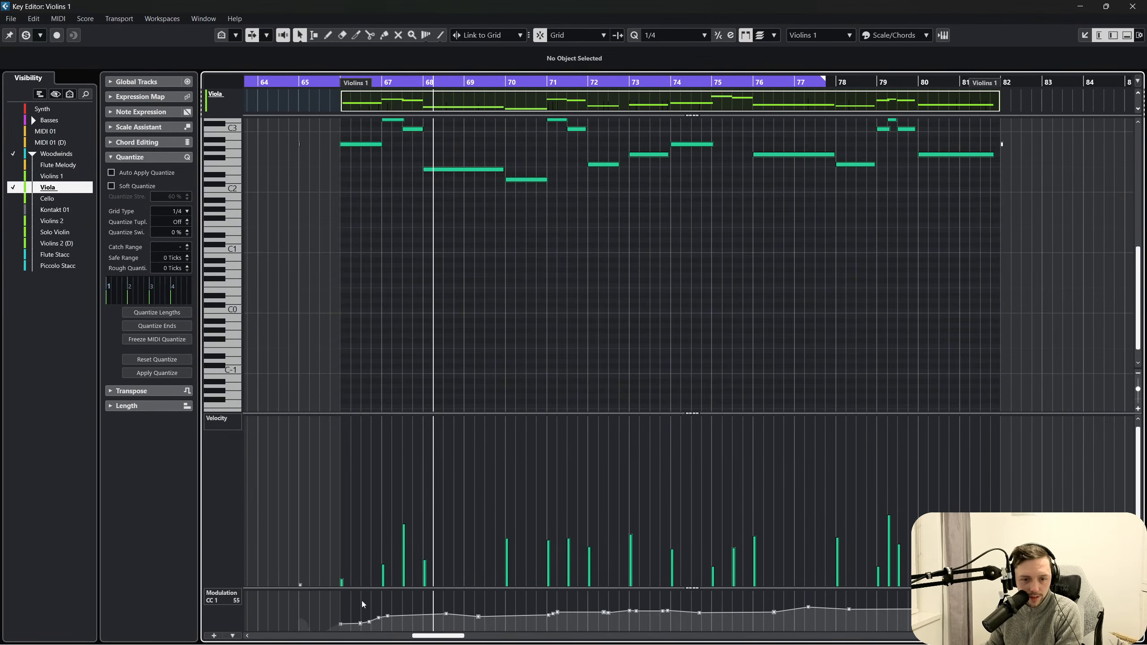
Add a constant CC 11 (Expression) value of 77 across the Viola part from bar 66 and close its editor
left_click(235, 596)
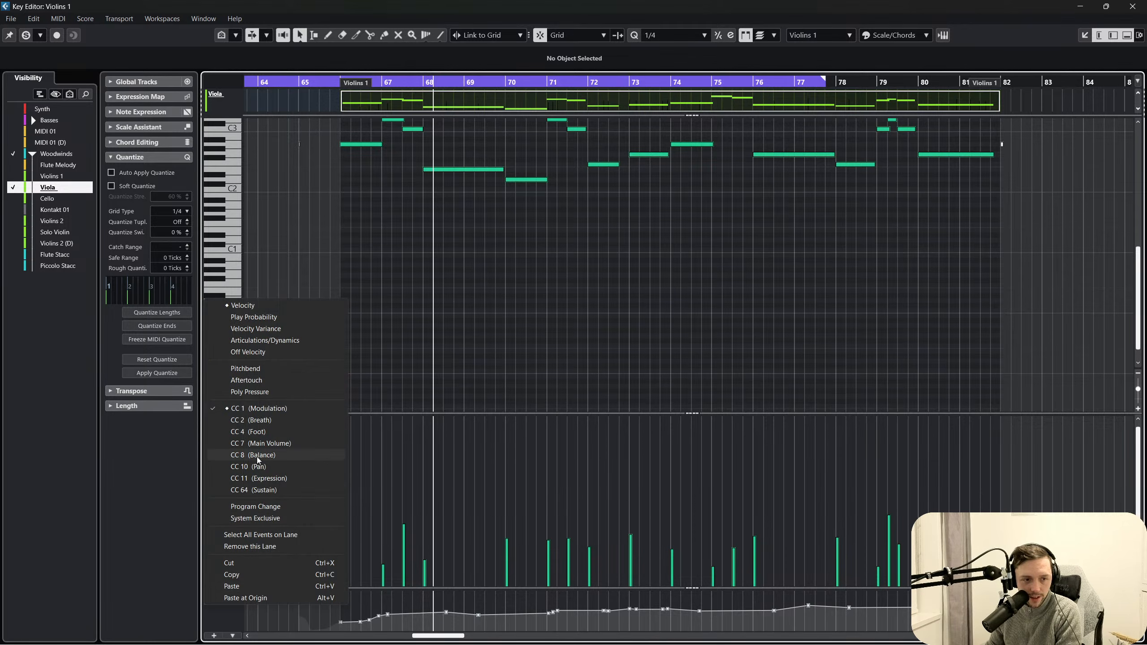
left_click(262, 479)
key("8")
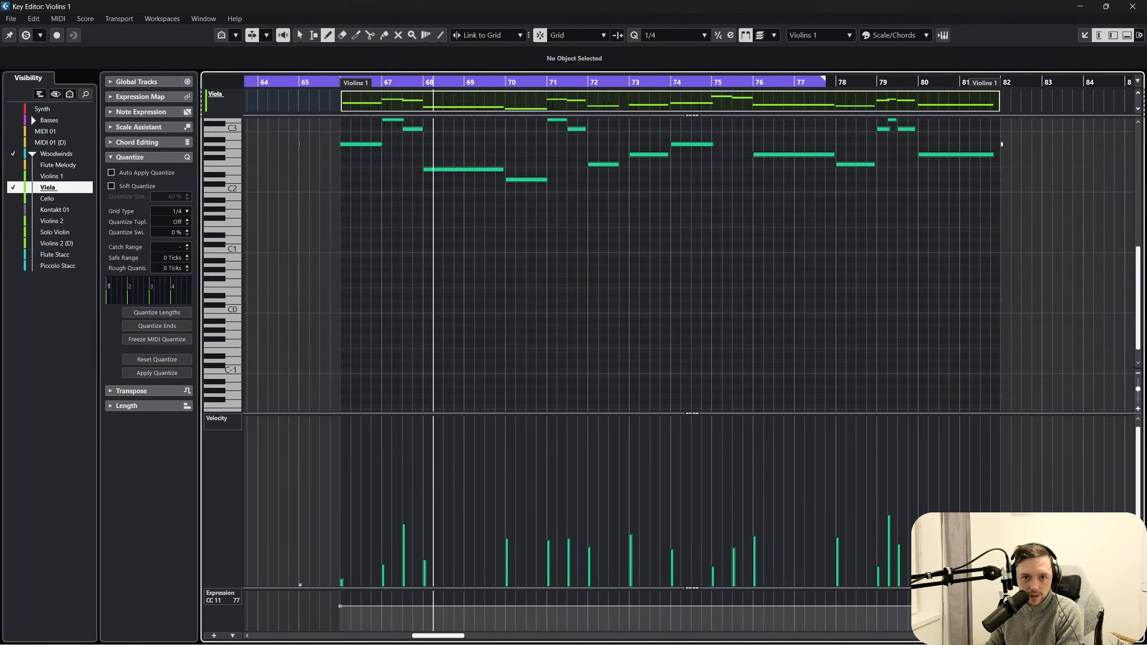
left_click(1139, 7)
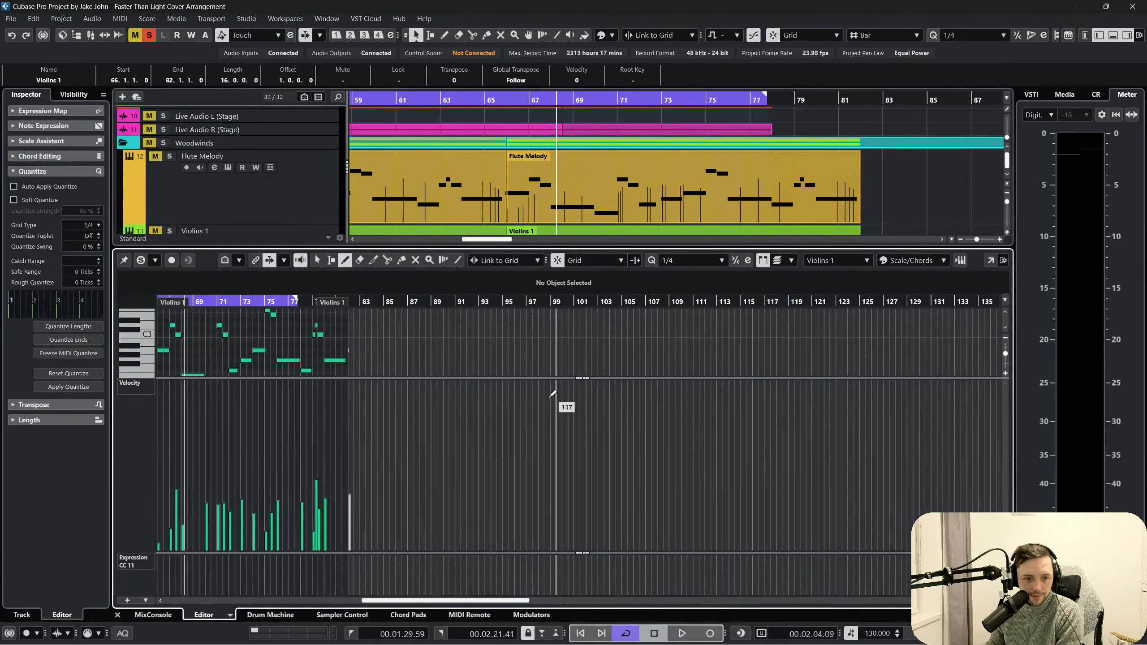
Add a constant CC 11 (Expression) value of 88 across the Cello part from bar 66 and close the editor
scroll(193, 565, "left", 4)
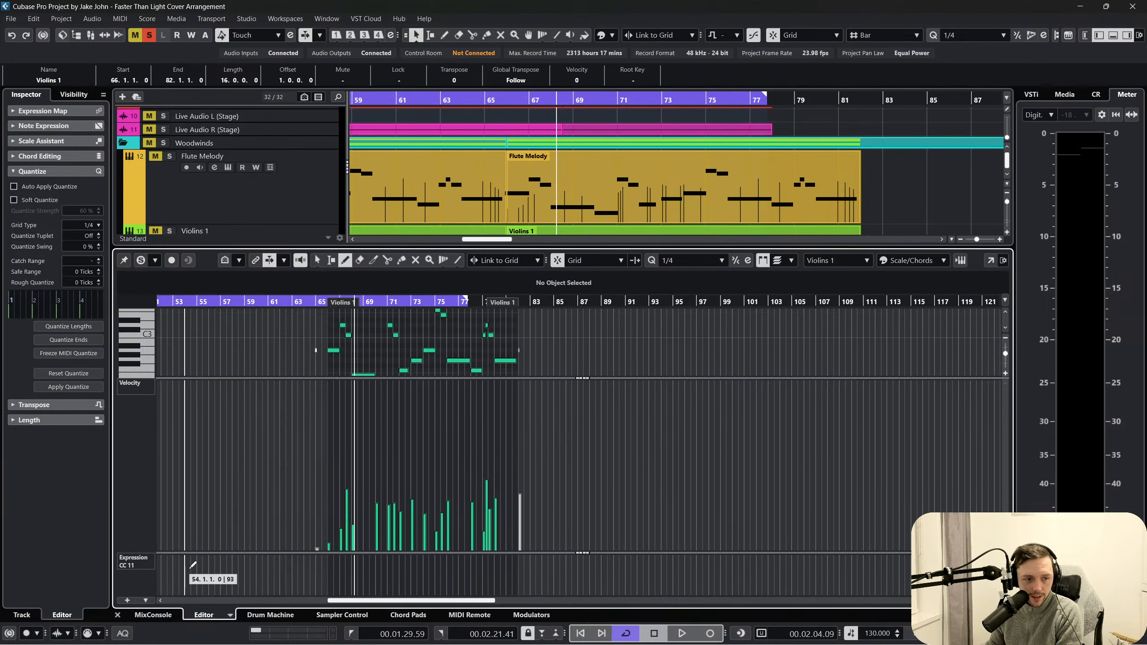
left_click(333, 566)
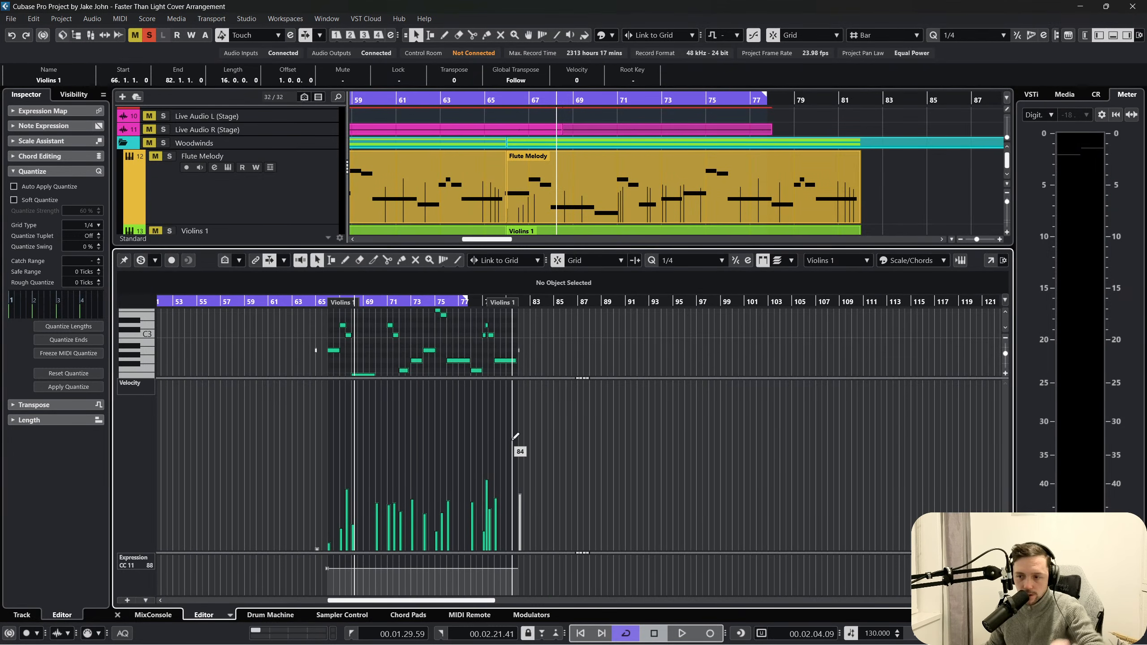
left_click(117, 614)
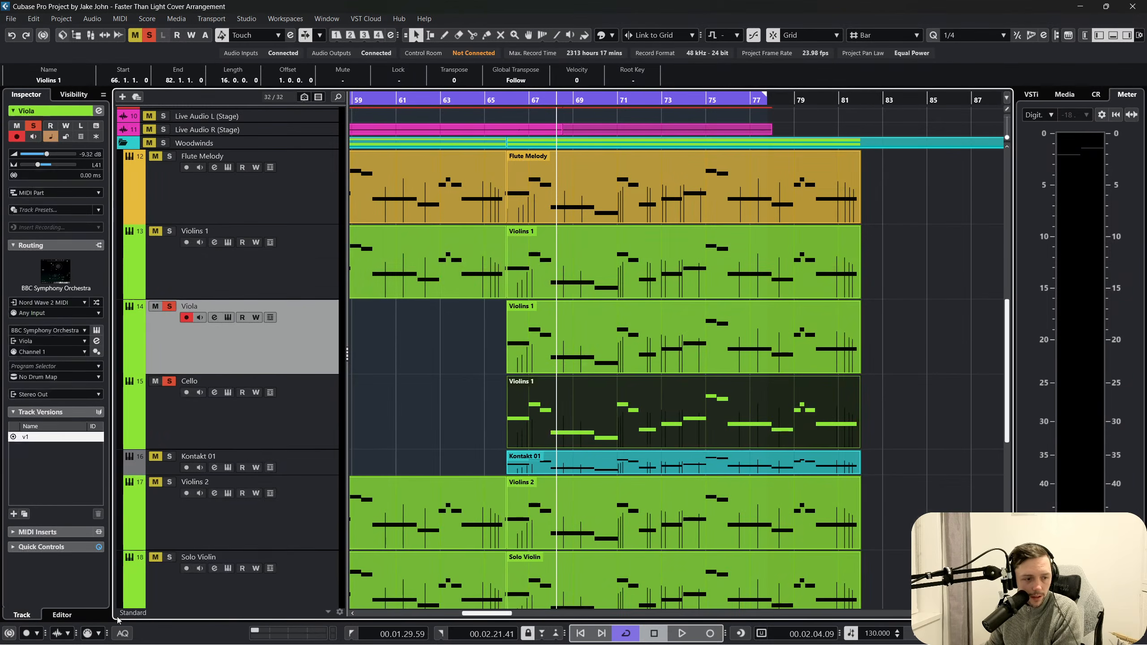
Play the soloed strings from bar 66 and raise the Cello track's volume to -0.05 dB
left_click_drag(509, 104, 509, 108)
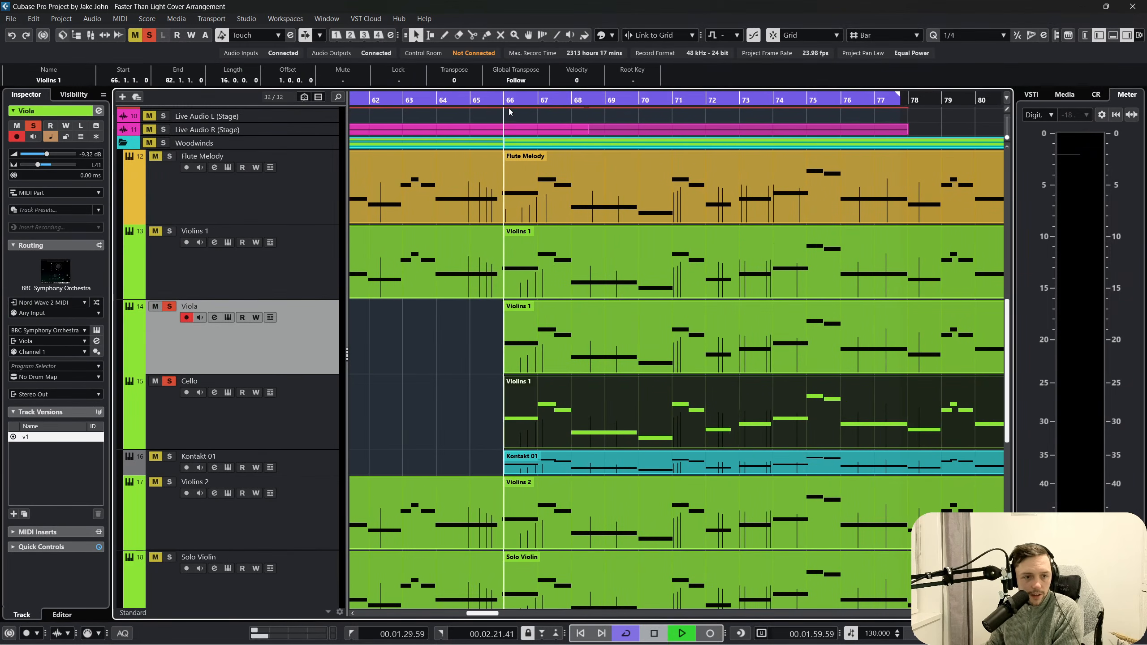
key("space")
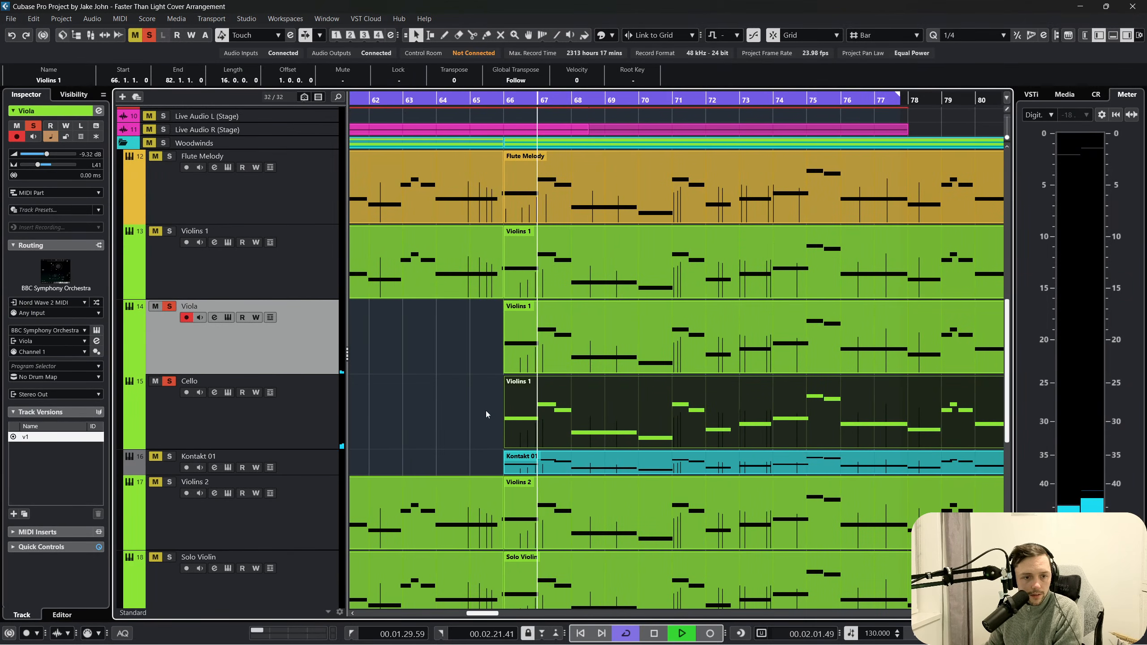
left_click(485, 411)
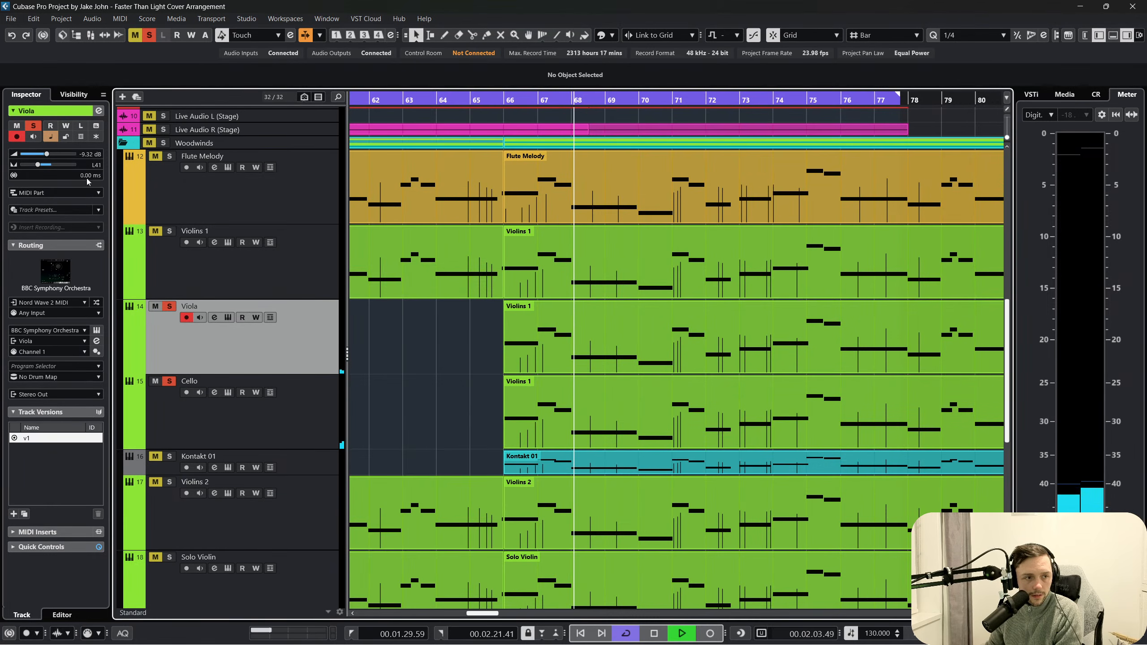
key("Down")
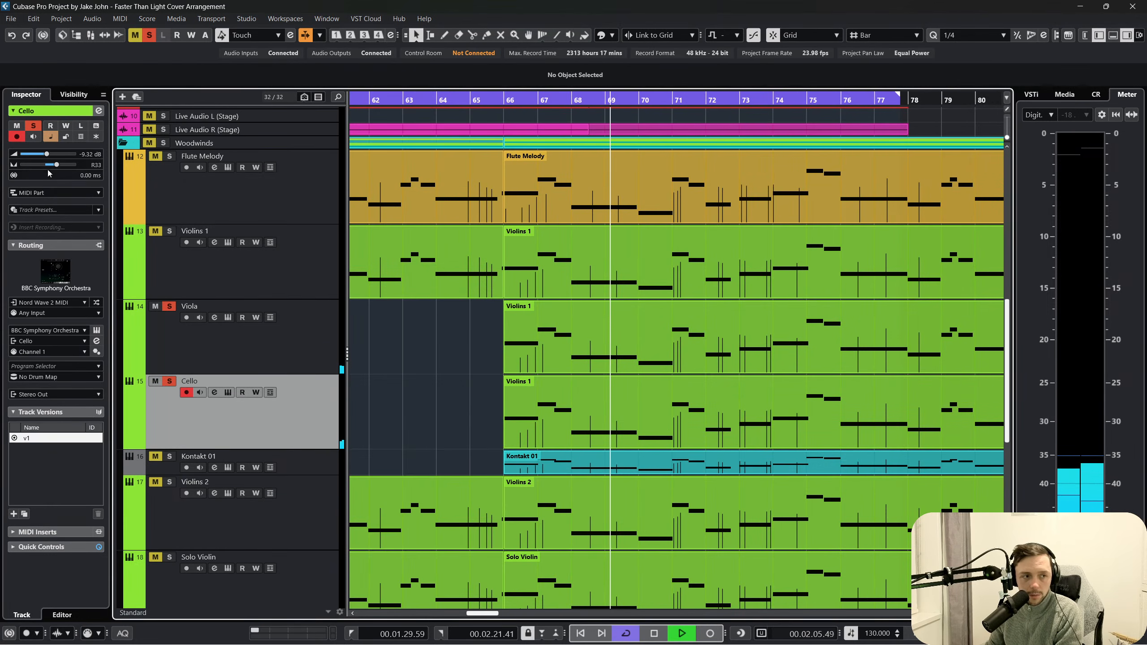
left_click_drag(59, 156, 63, 156)
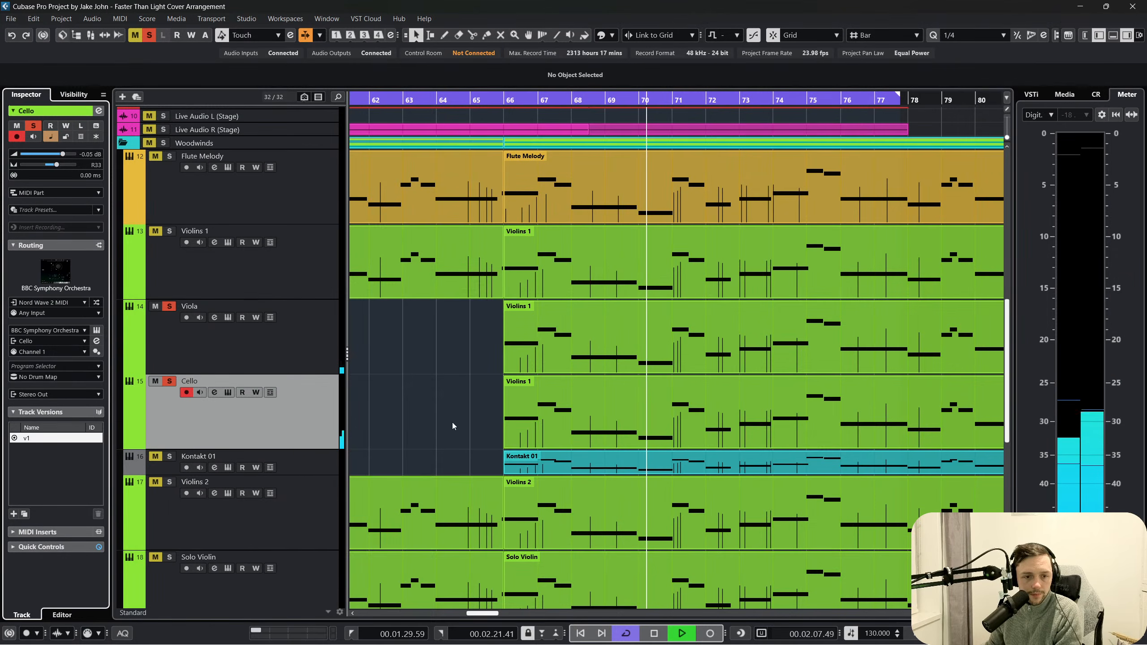
Open the Viola and Cello parts together, raise and even out the Viola note velocities, and replay from about bar 66 with looping off
left_click_drag(456, 356, 659, 407)
left_click(120, 19)
left_click(128, 31)
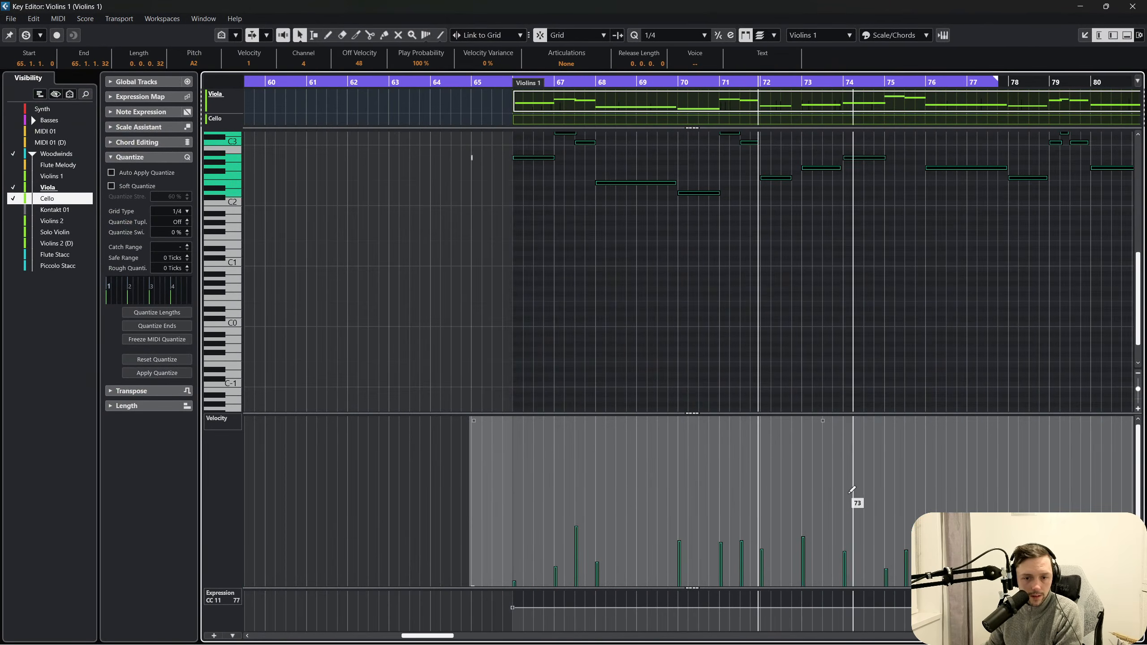
scroll(853, 492, "right", 3)
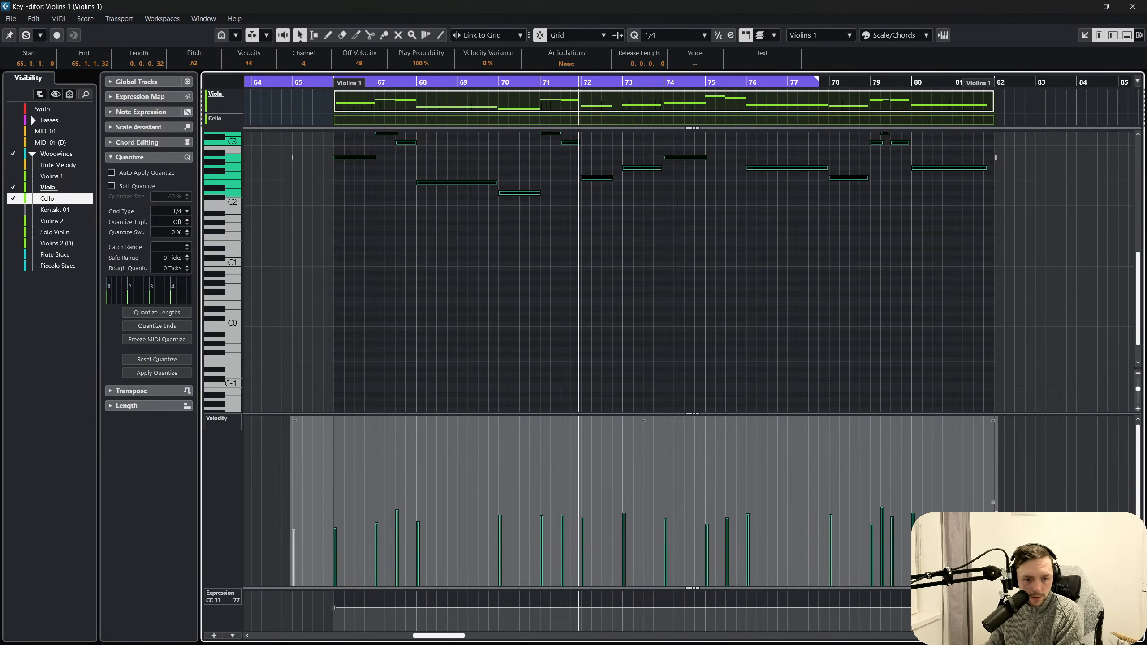
scroll(890, 529, "left", 2)
left_click(416, 83)
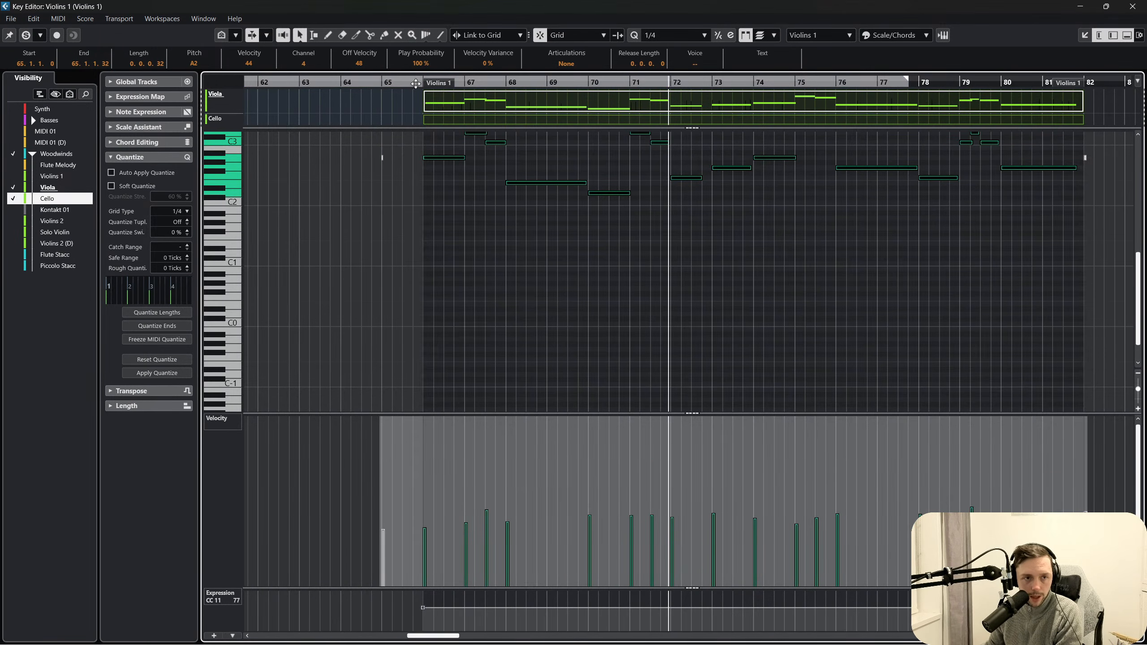
left_click(414, 85)
left_click(1131, 12)
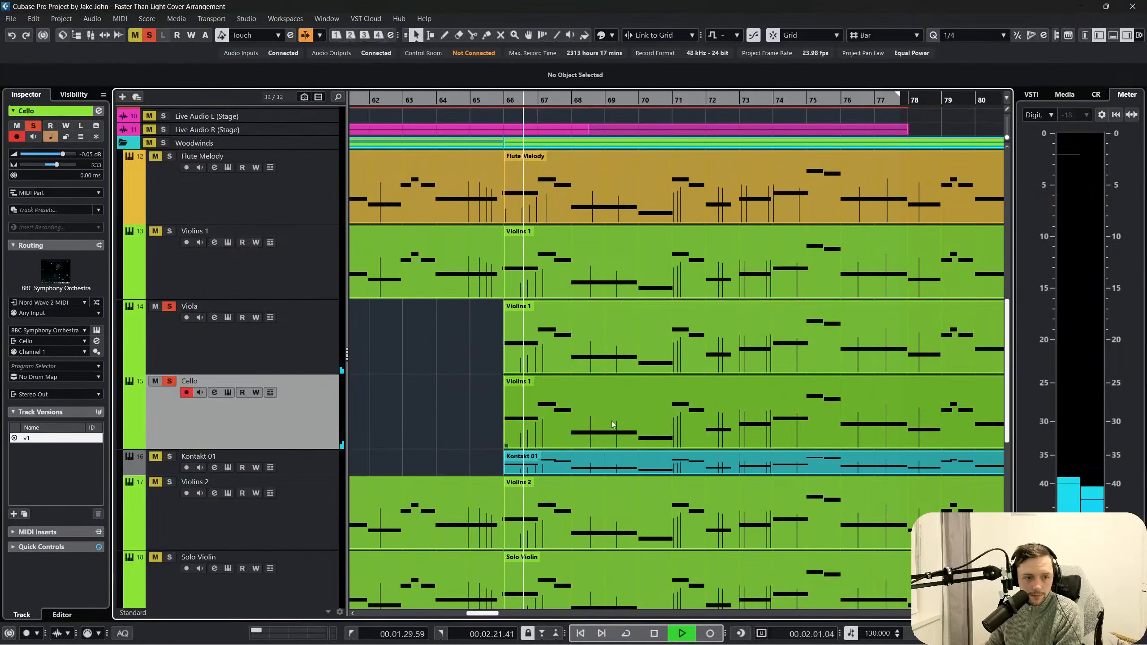
Open the Cello part from bar 66, raise and even out all its note velocities, and close the editor
double_click(611, 421)
scroll(534, 430, "left", 4)
key("ctrl+a")
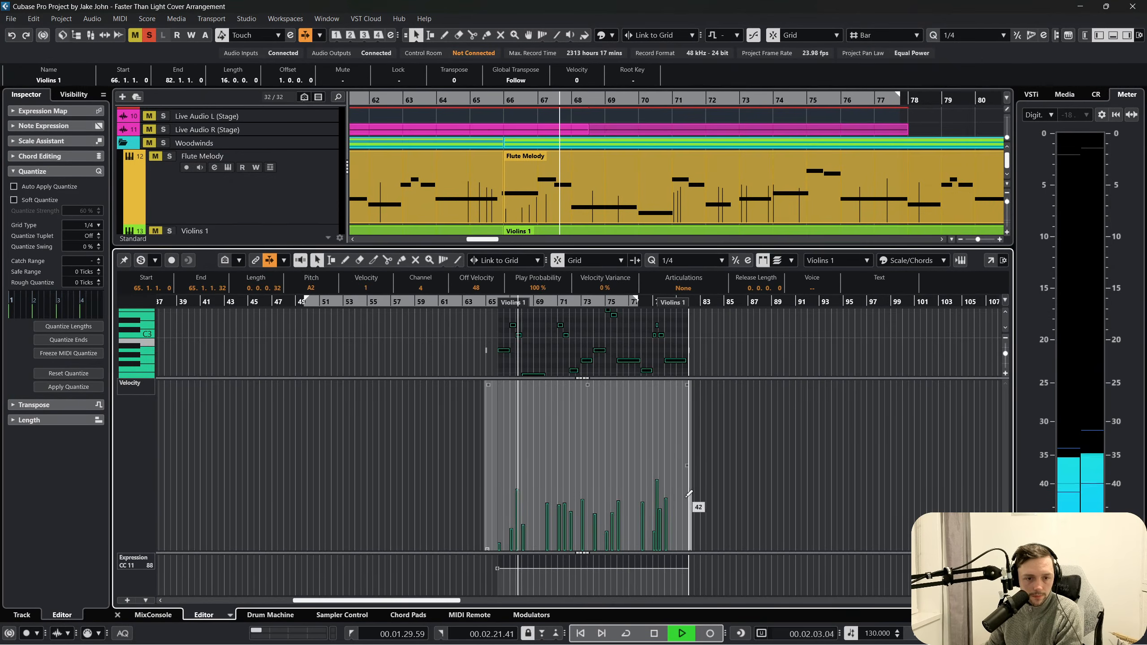
left_click_drag(687, 468, 745, 520)
left_click(117, 615)
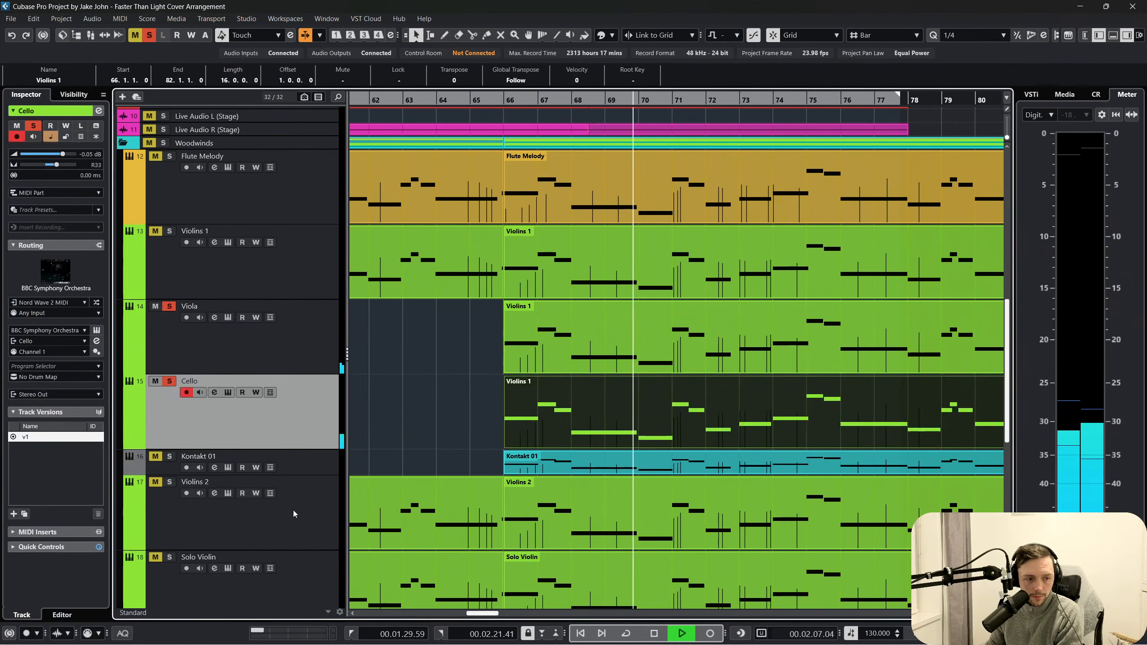
Open the Viola part from bar 66 to check its note velocities, and close the editor
double_click(558, 348)
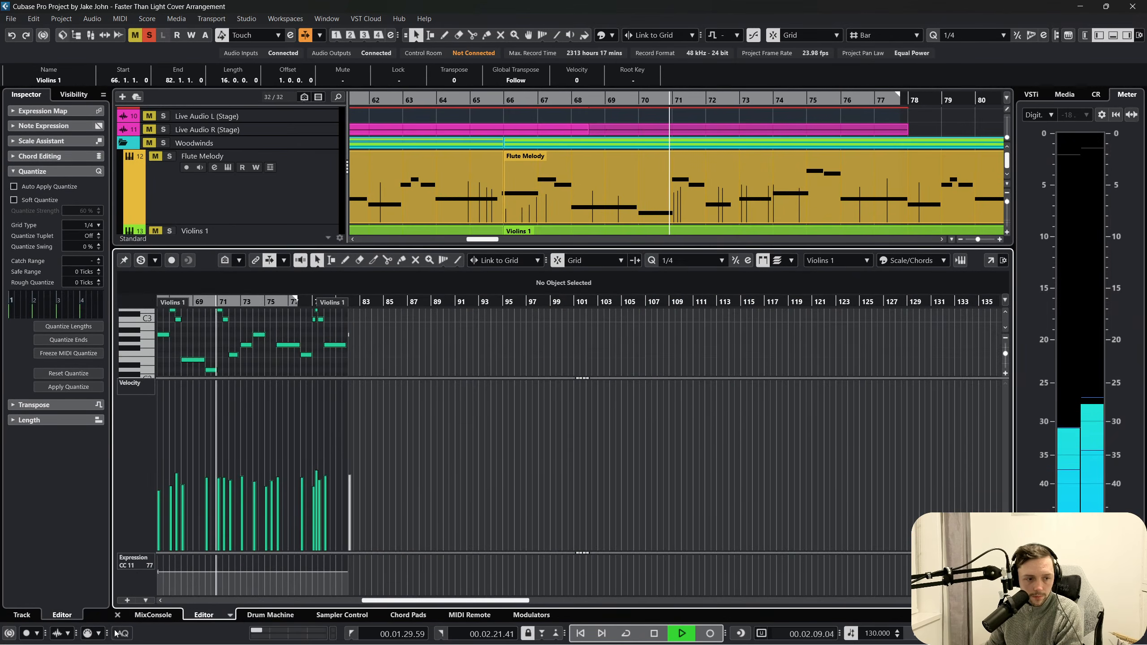
left_click(117, 614)
left_click(428, 407)
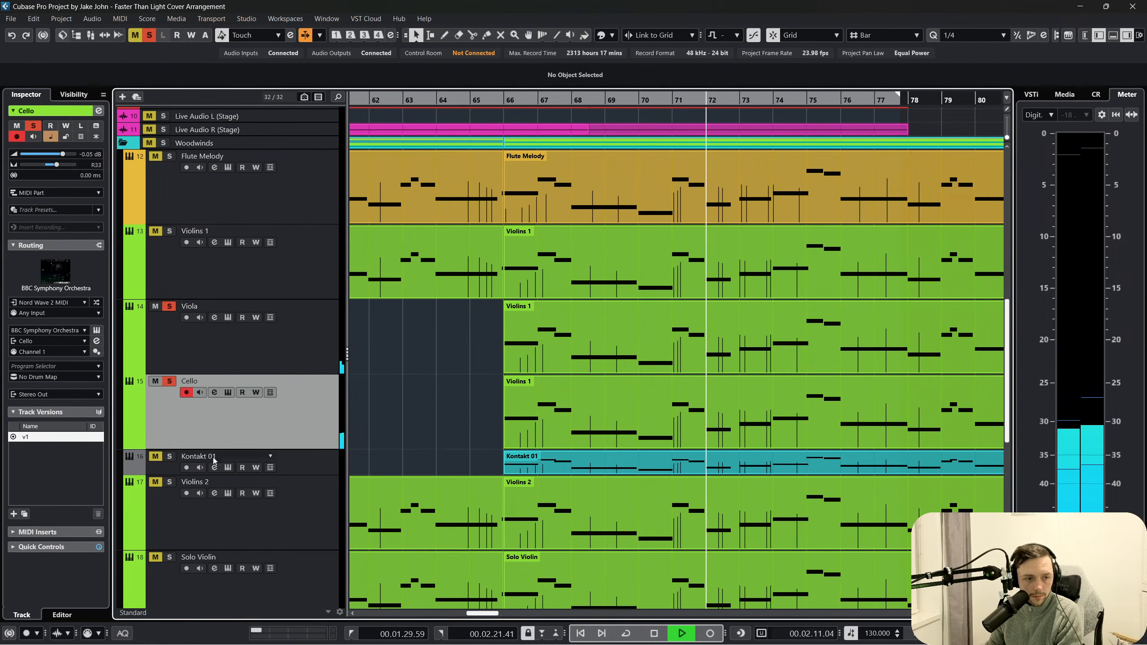
Solo the Kontakt 01 track alongside Viola and Cello and lower its volume to -7.36 dB
left_click(154, 457)
left_click(154, 458)
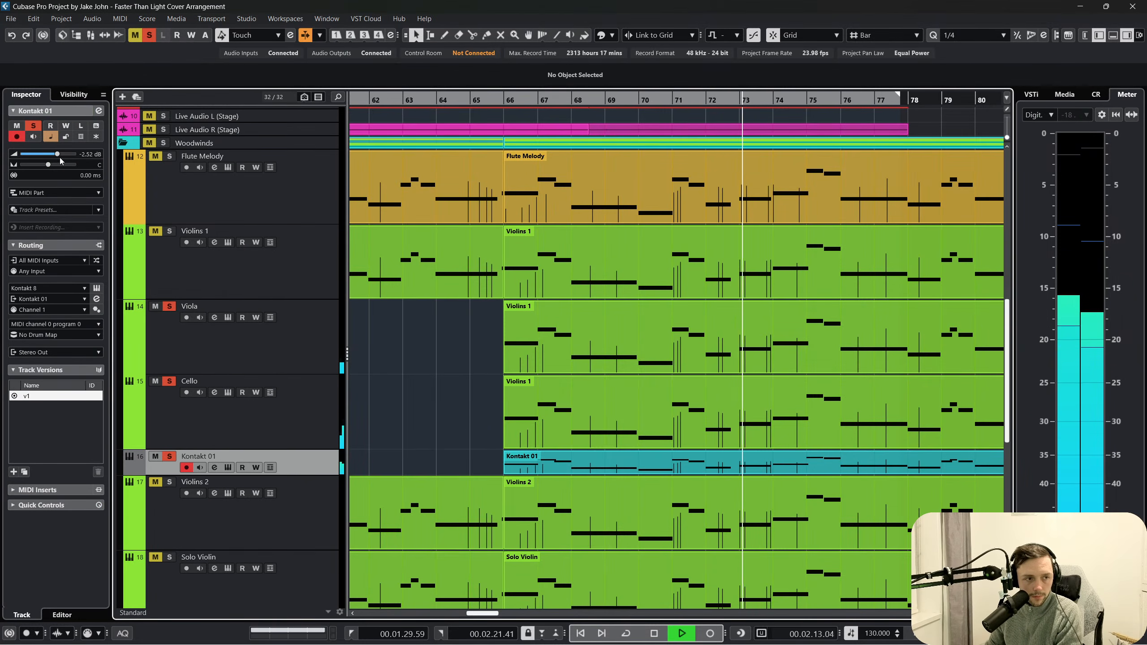
left_click(421, 341)
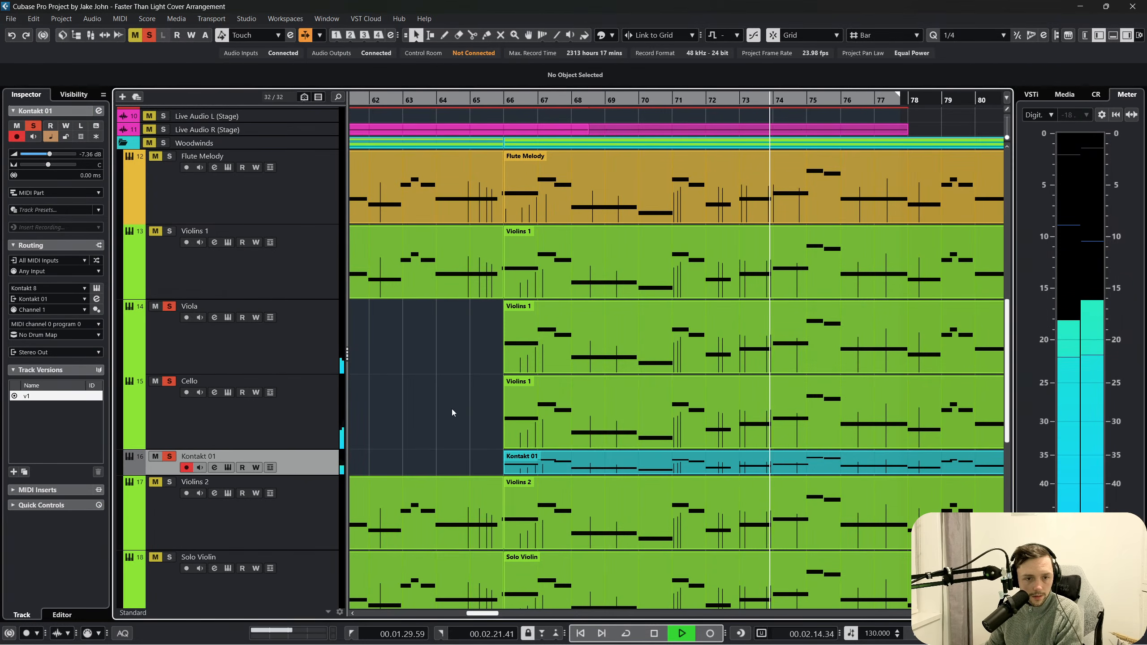
Stop playback and open the Violins 1, Viola, Cello and Kontakt 01 parts from bar 66 together in the Key Editor
left_click(573, 465)
key("space")
left_click(604, 441)
left_click(633, 363, "shift")
left_click(642, 456)
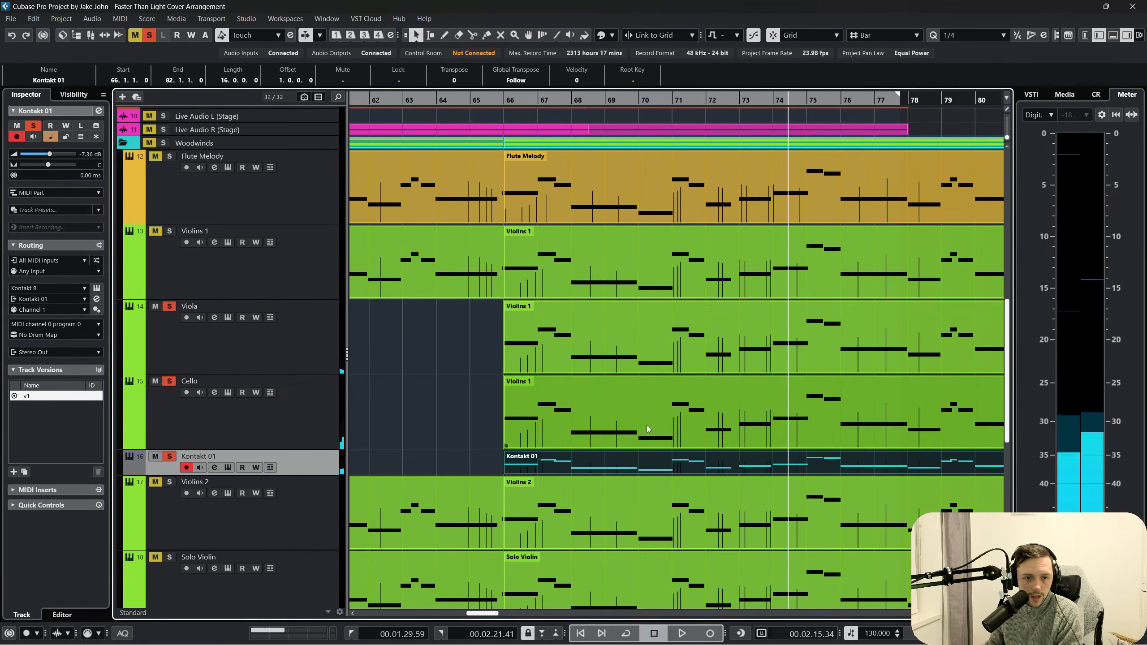
left_click(647, 424, "shift")
left_click(619, 348, "shift")
left_click(604, 263, "shift")
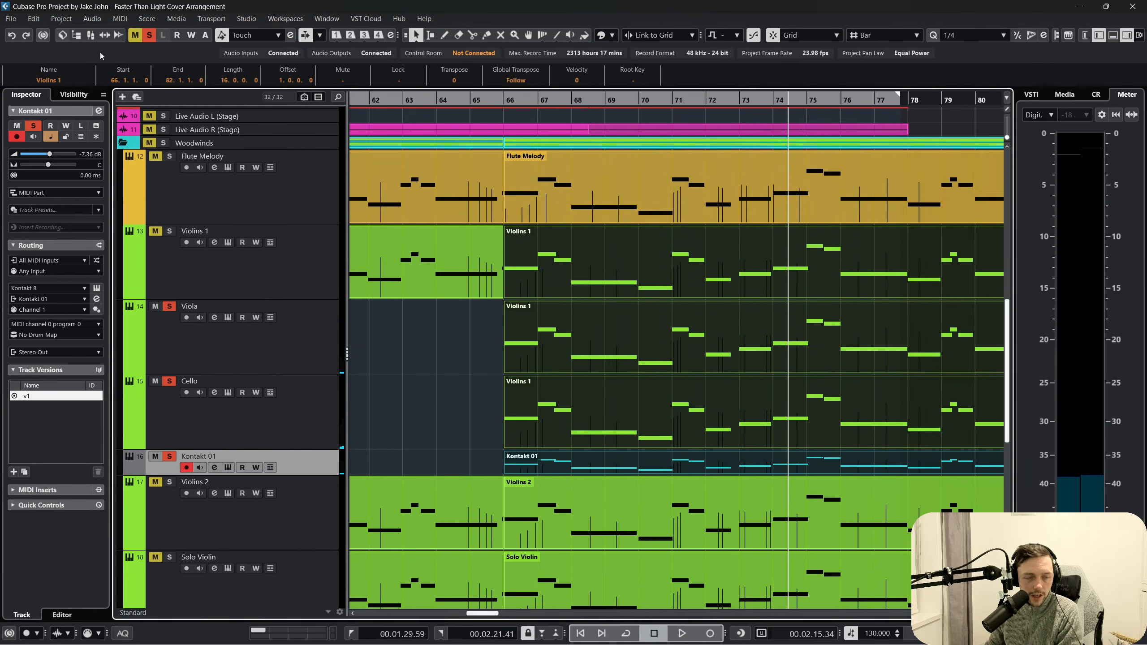
left_click(120, 19)
left_click(134, 36)
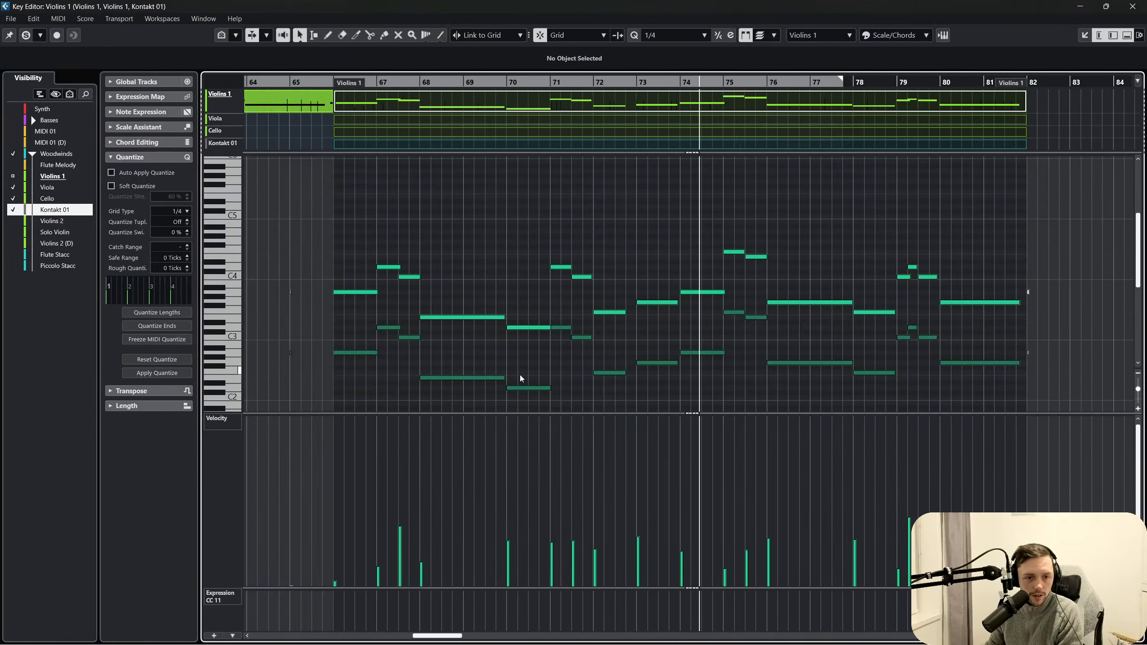
Play from about bar 71, lengthen the overlapping bar 72 notes to end at bar 73, and close the Key Editor
left_click(452, 86)
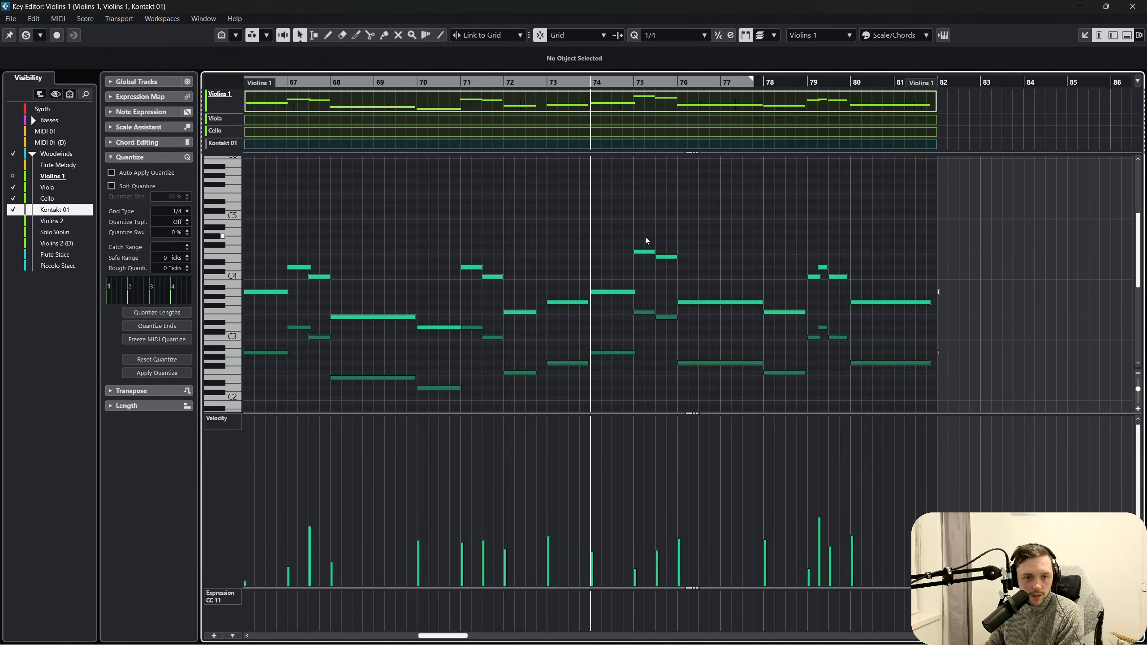
key("space")
key("f")
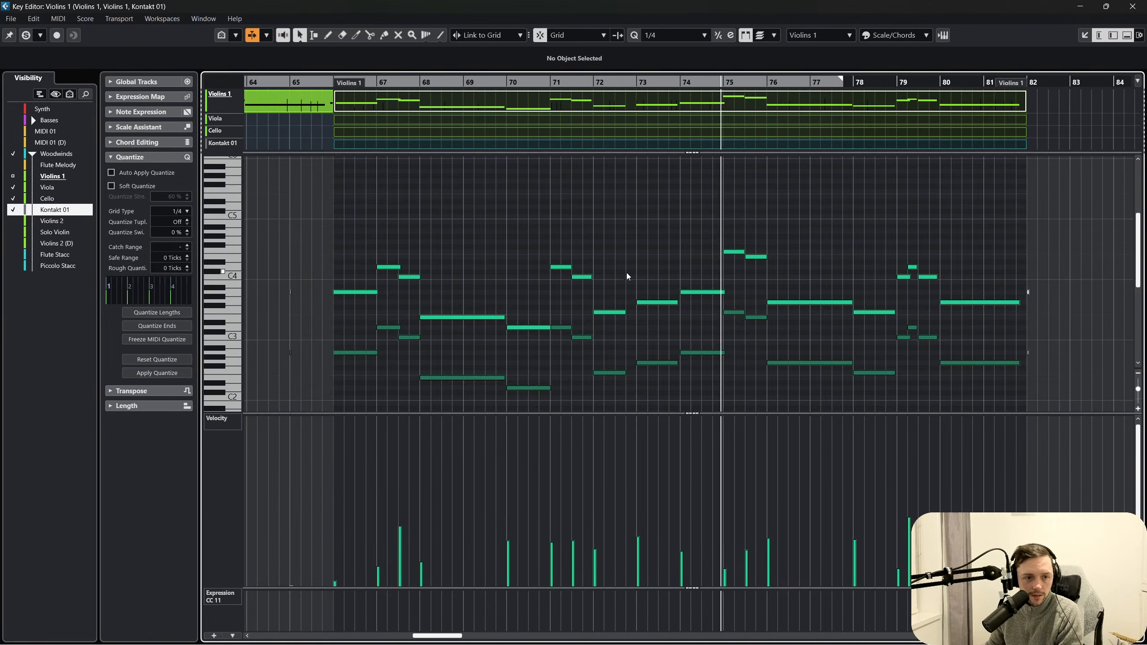
left_click(567, 93)
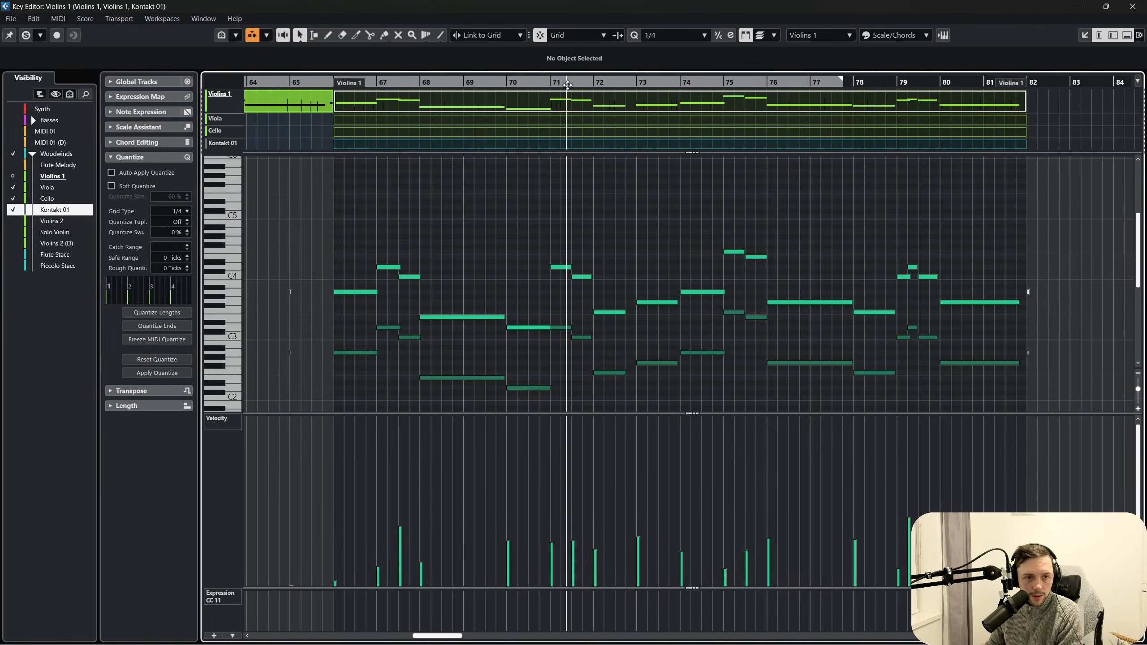
key("h")
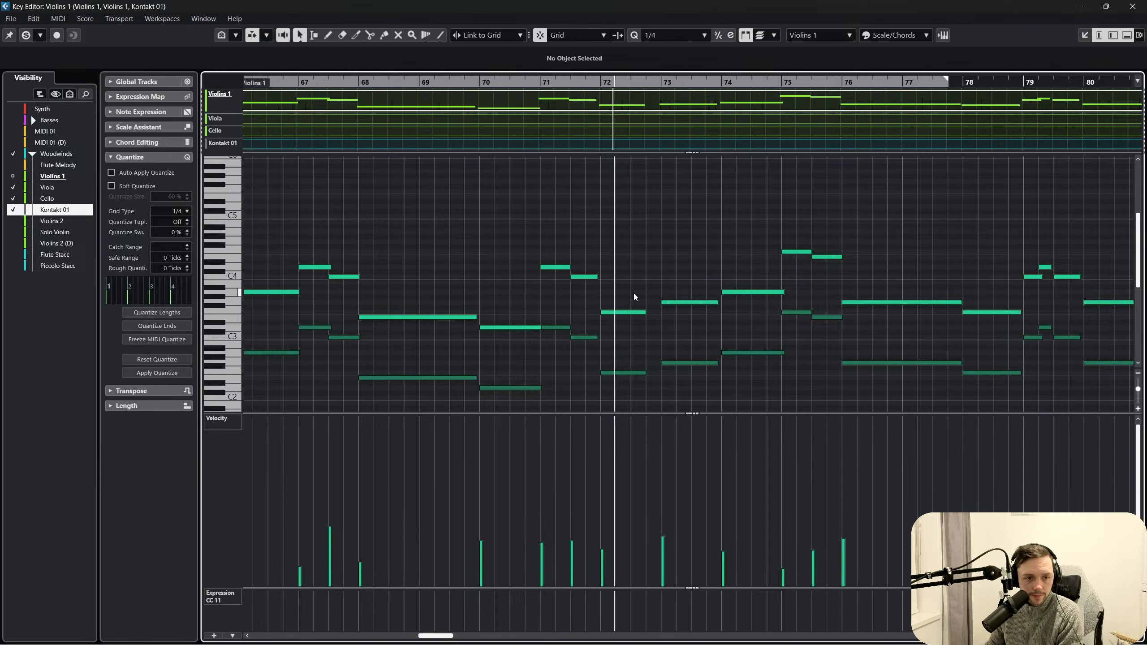
left_click_drag(635, 272, 637, 396)
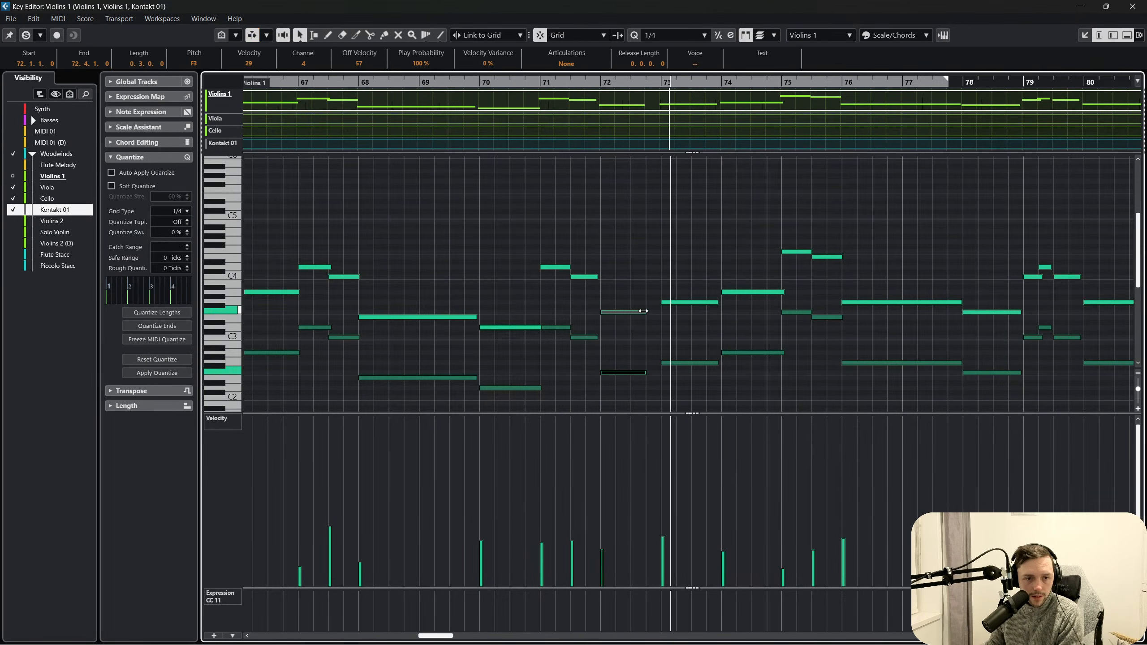
left_click_drag(643, 311, 661, 312)
left_click(617, 260)
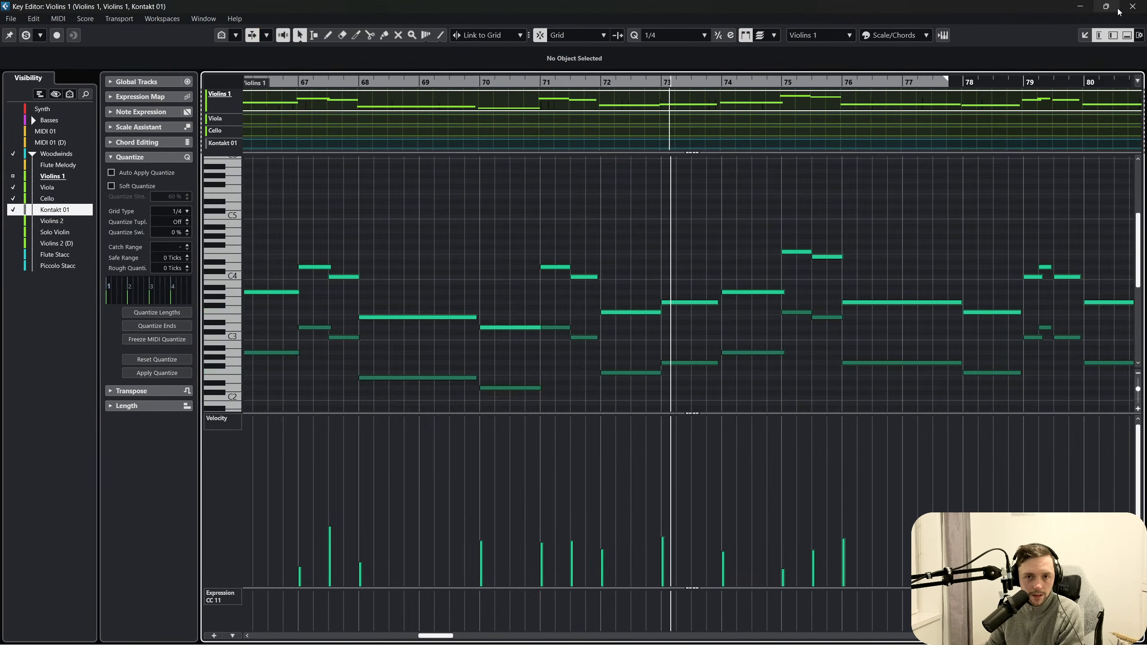
left_click(1131, 6)
Open only the Viola and Cello parts from bar 66 together in the Key Editor
left_click(403, 419)
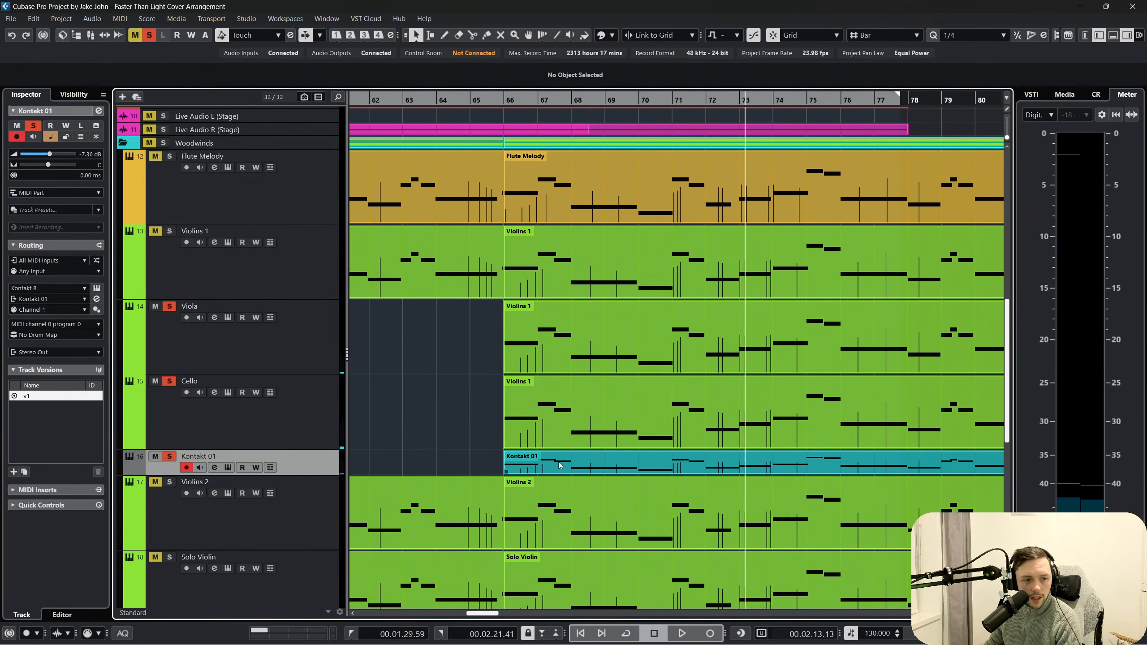
left_click(449, 420)
left_click(542, 382)
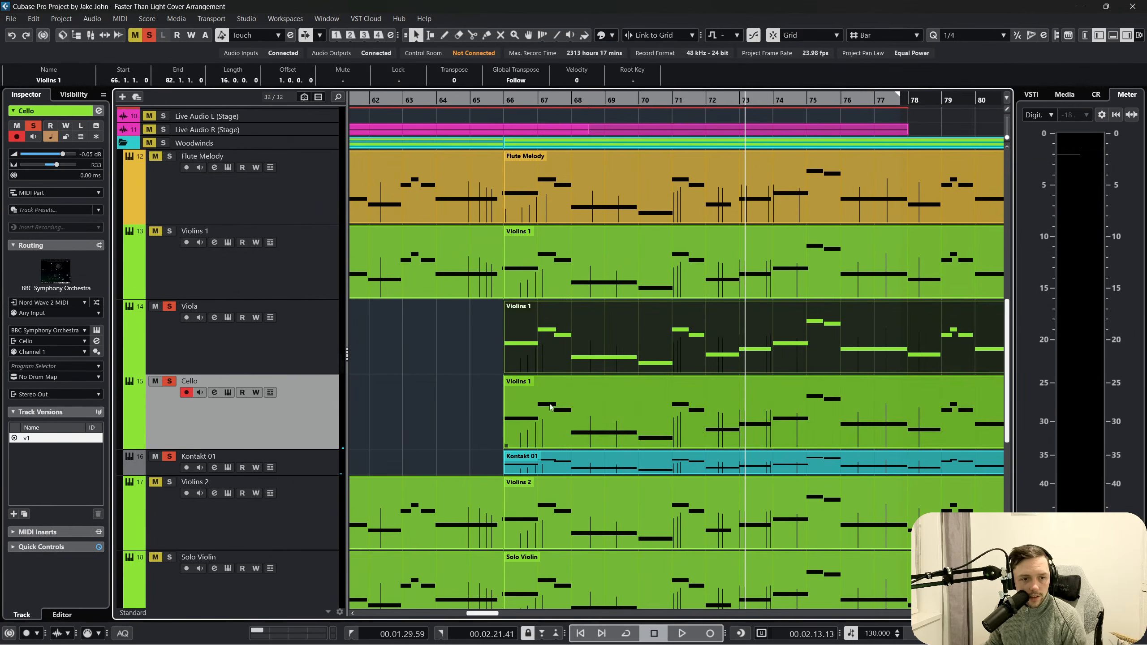
left_click(552, 325)
left_click(553, 414, "shift")
left_click(119, 19)
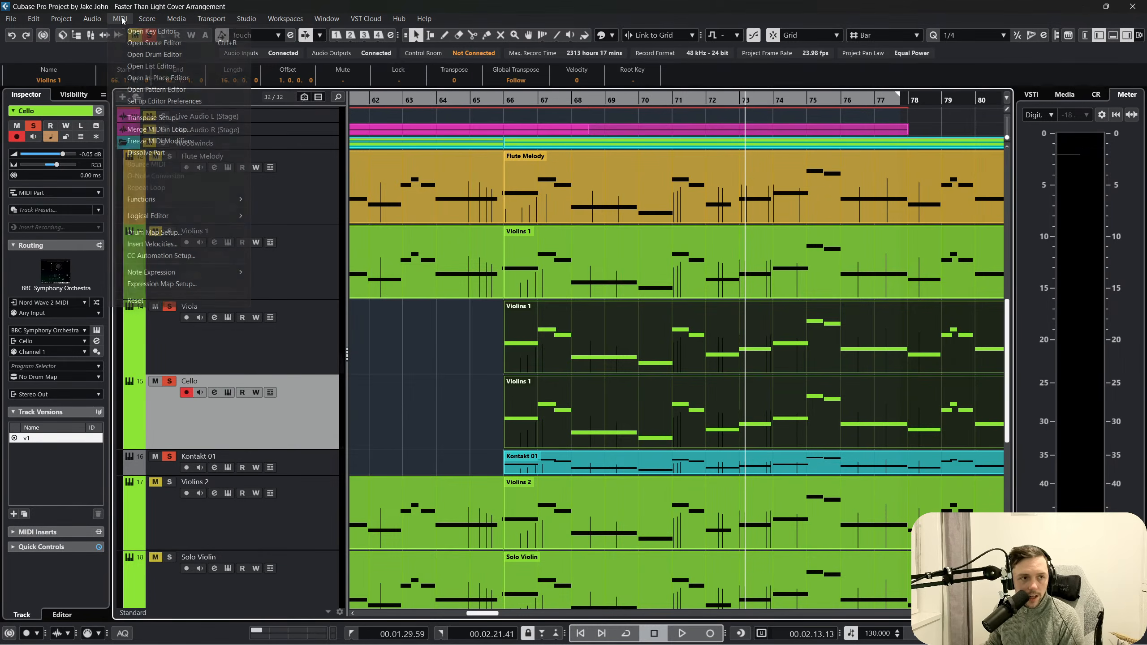
left_click(176, 65)
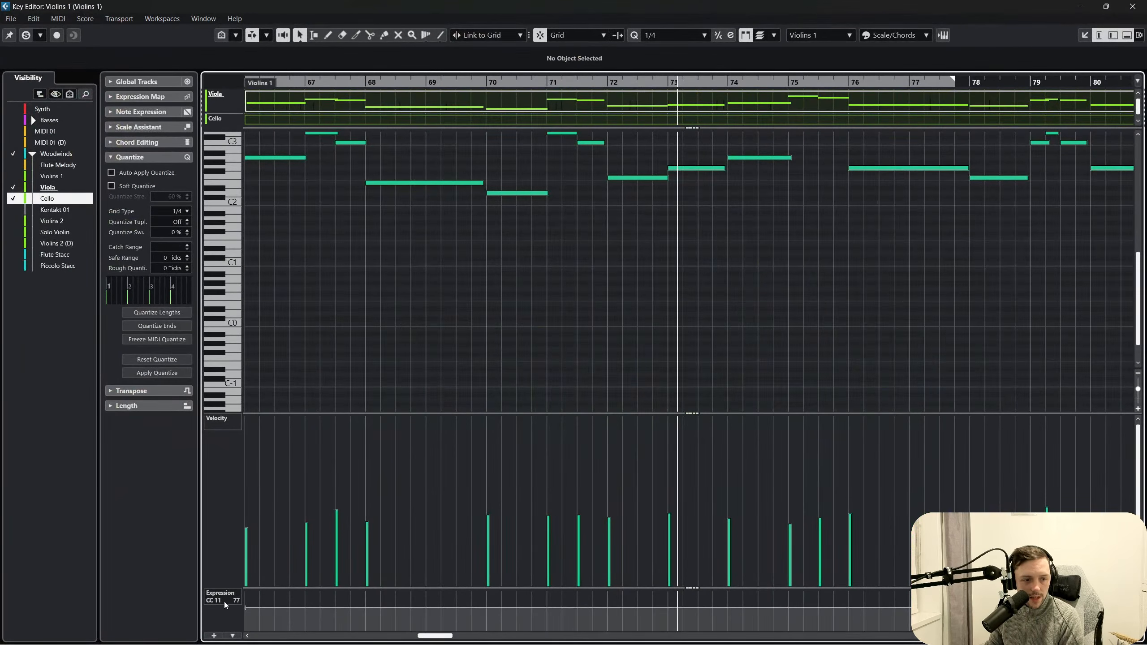
Show an enlarged CC 1 (Modulation) lane for the Viola part and slightly raise its points from bar 66 to about bar 76
right_click(226, 603)
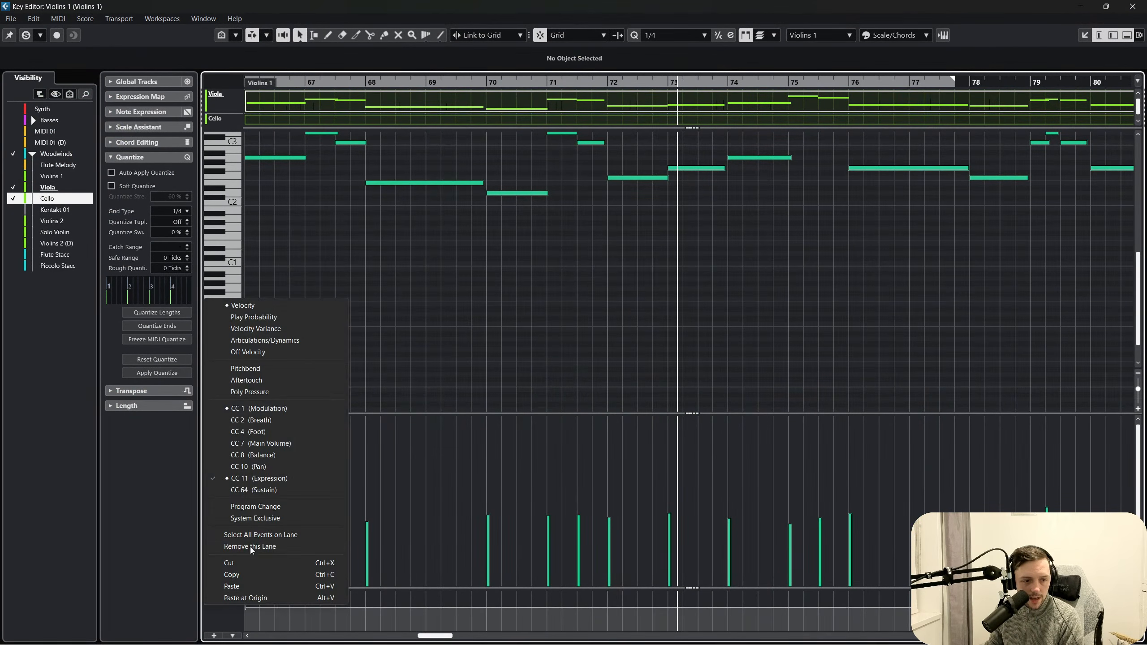
left_click(267, 408)
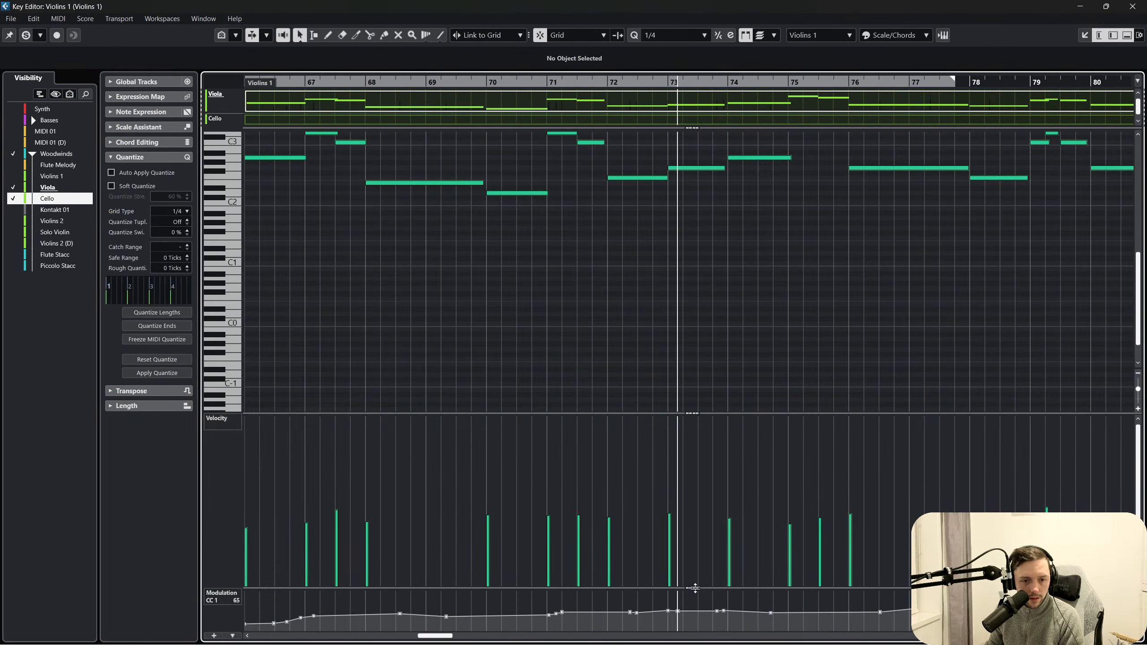
left_click_drag(694, 587, 580, 173)
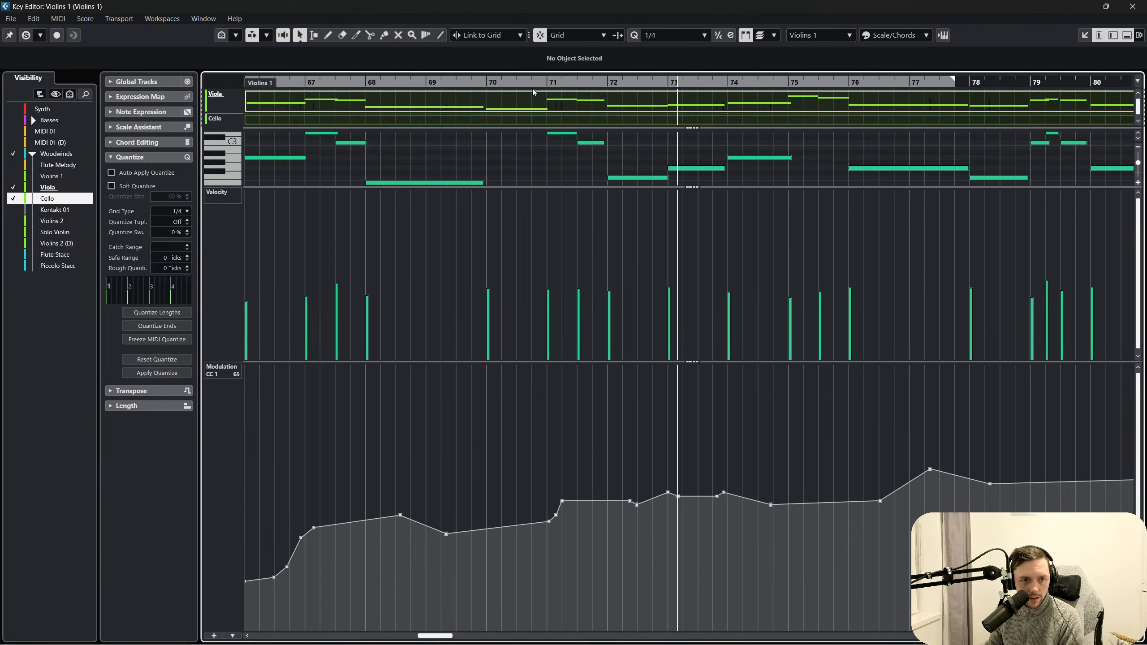
left_click_drag(510, 81, 515, 357)
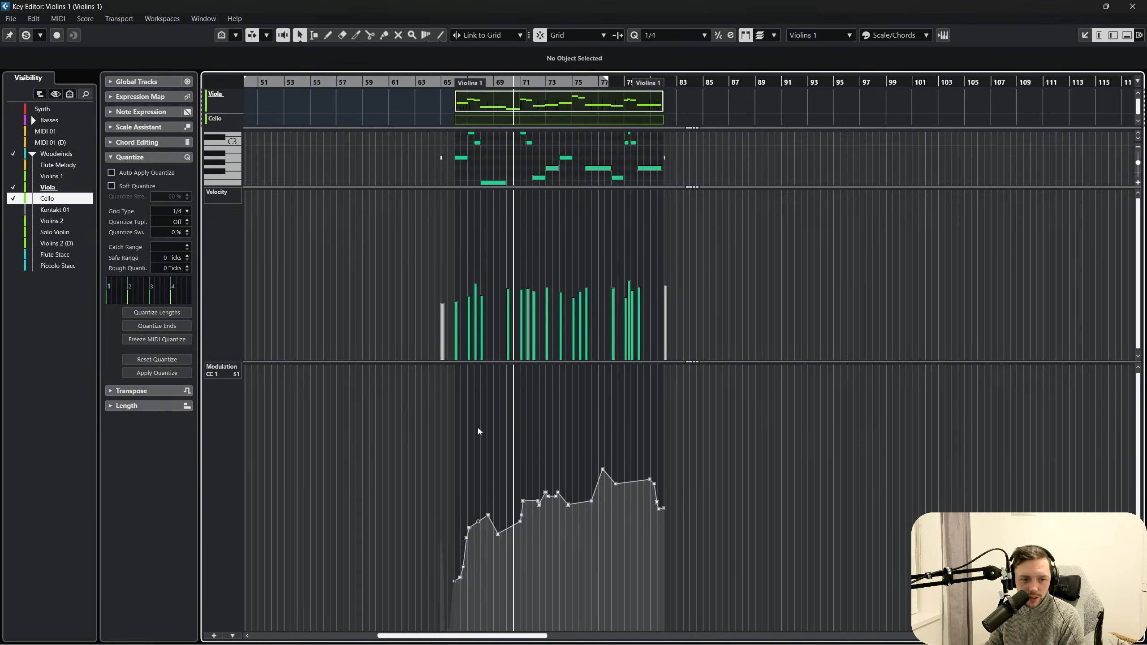
left_click_drag(412, 414, 589, 595)
left_click_drag(516, 369, 519, 354)
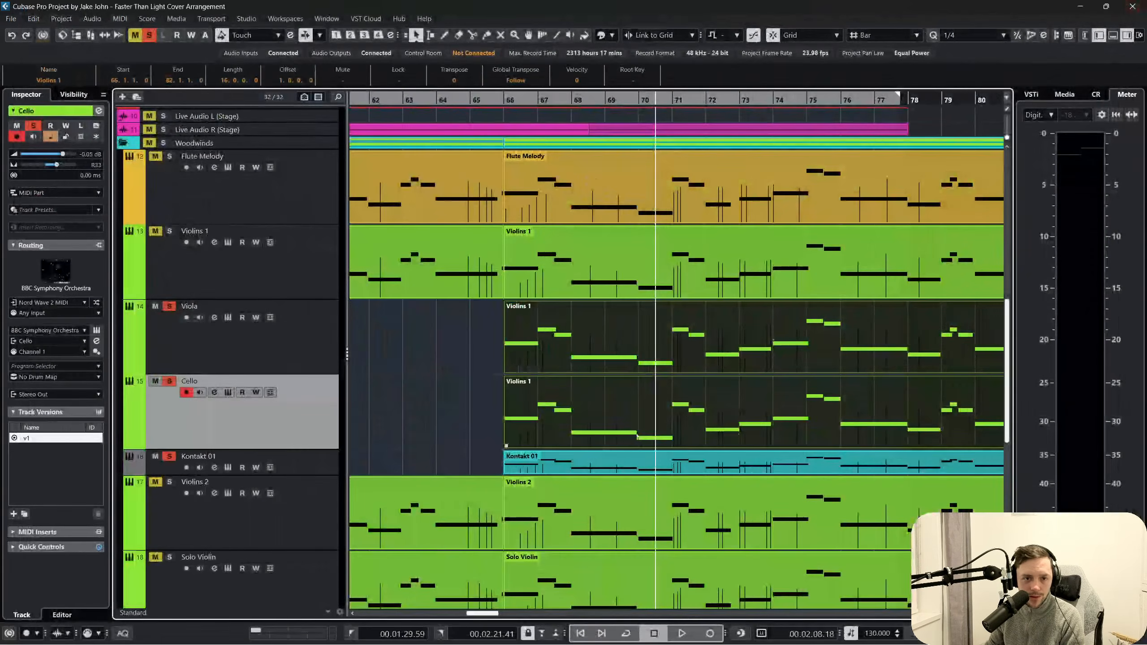
Show the Cello part's CC 1 (Modulation) lane, select its points from bar 66 to about bar 74, and close the editor
key("ctrl+e")
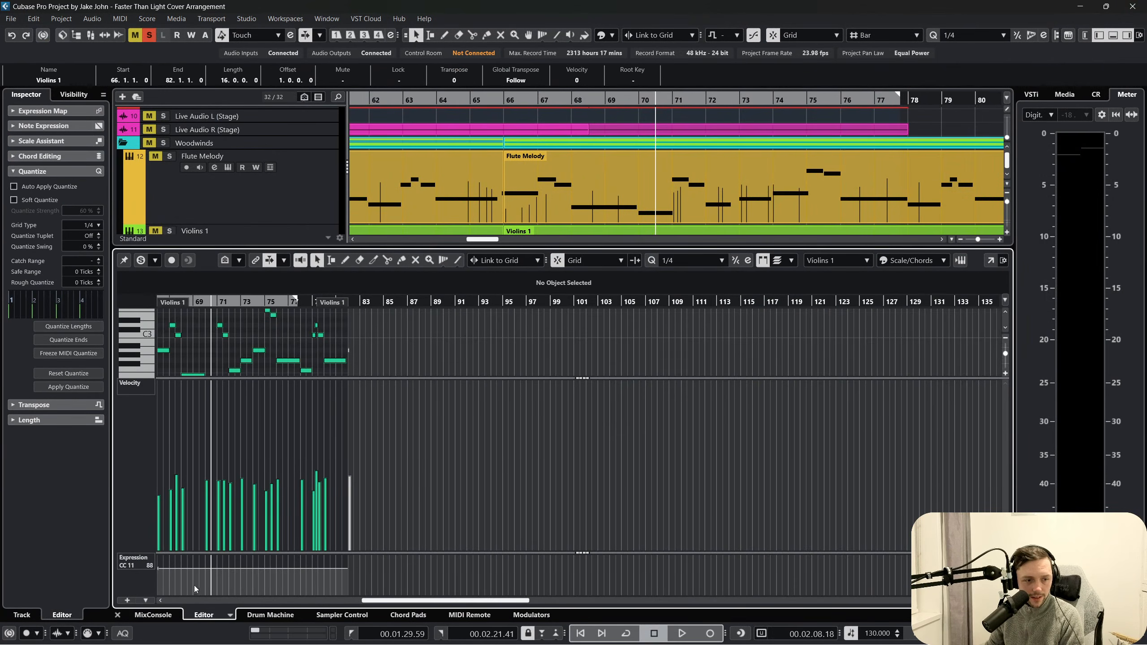
left_click(137, 562)
left_click(180, 373)
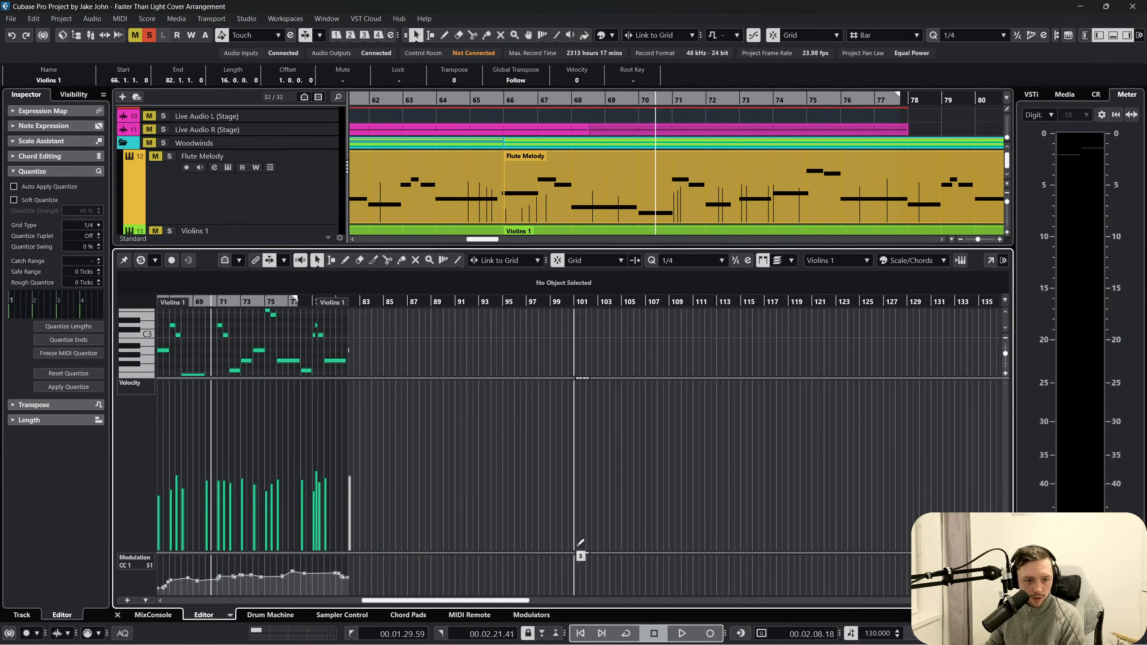
left_click_drag(590, 553, 590, 540)
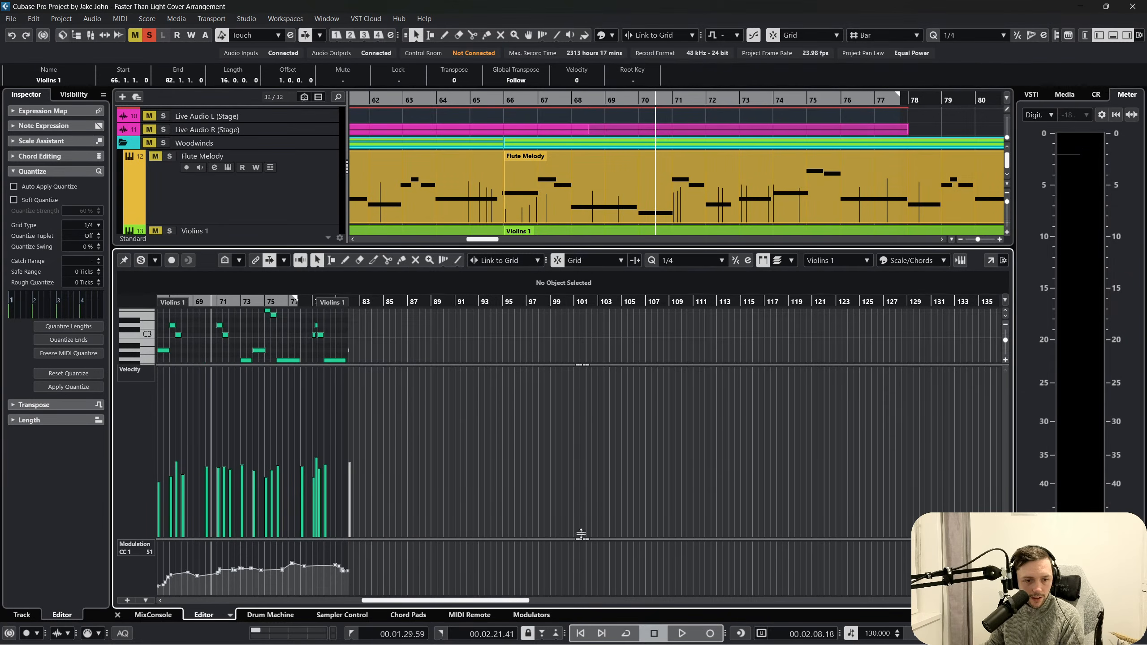
scroll(558, 560, "left", 6)
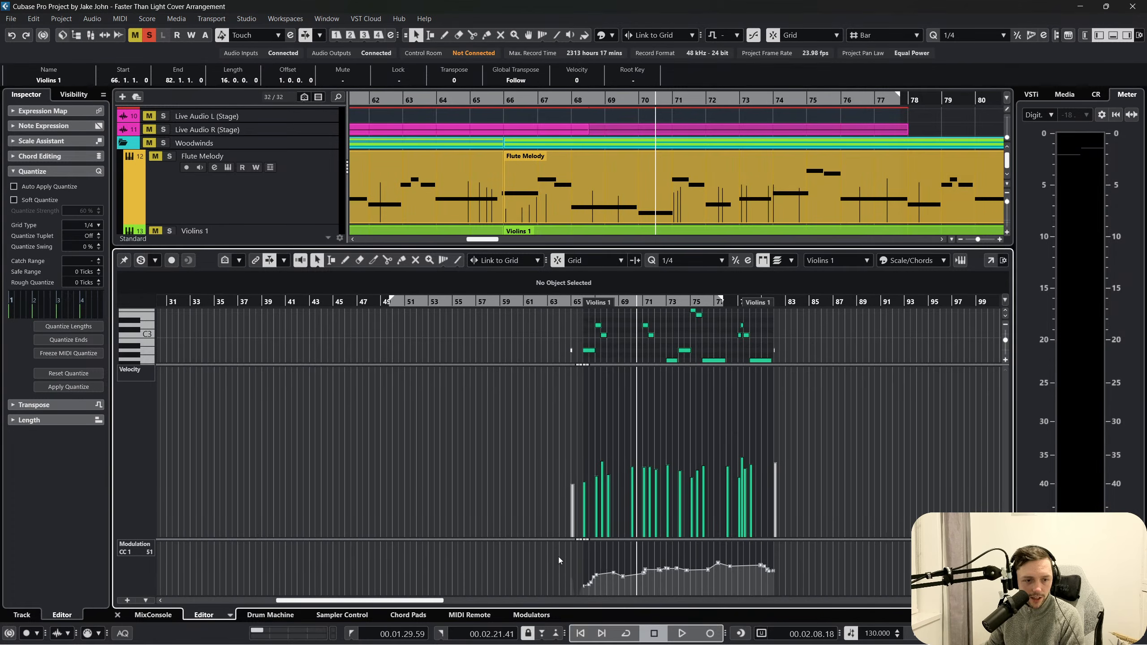
right_click(586, 556)
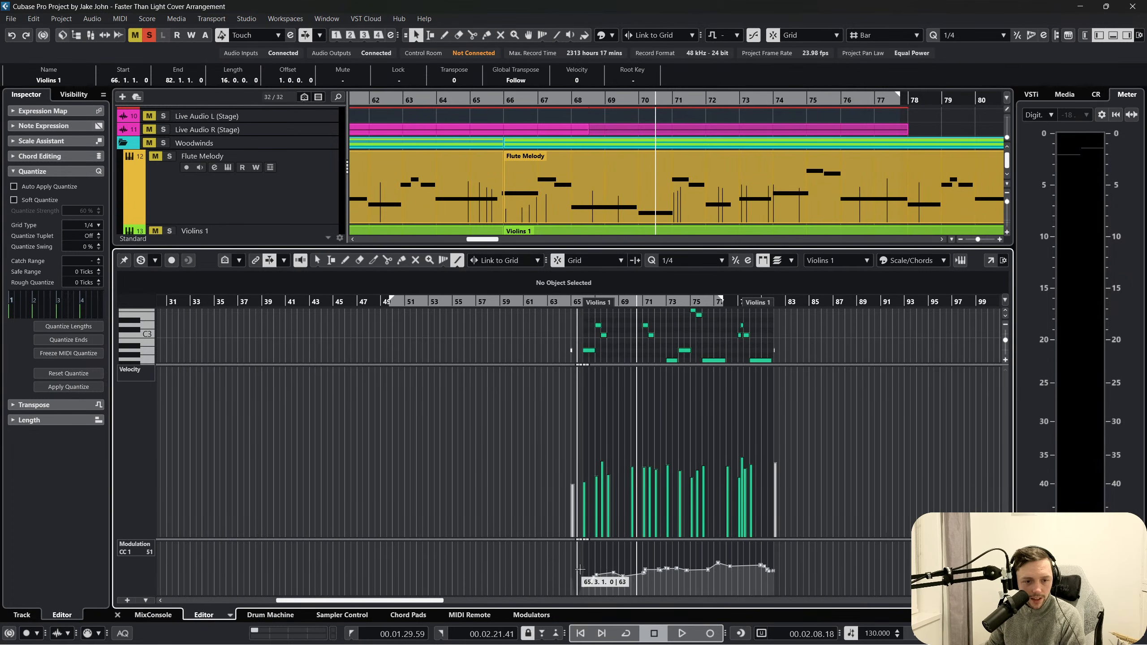
left_click_drag(568, 555, 685, 596)
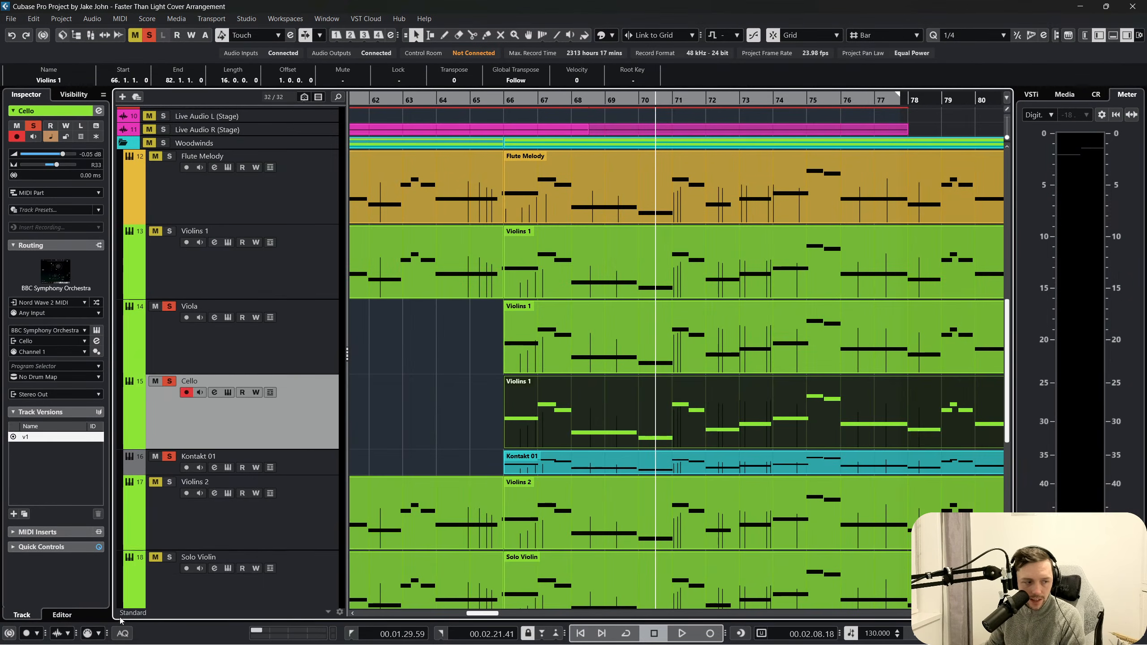
left_click(117, 614)
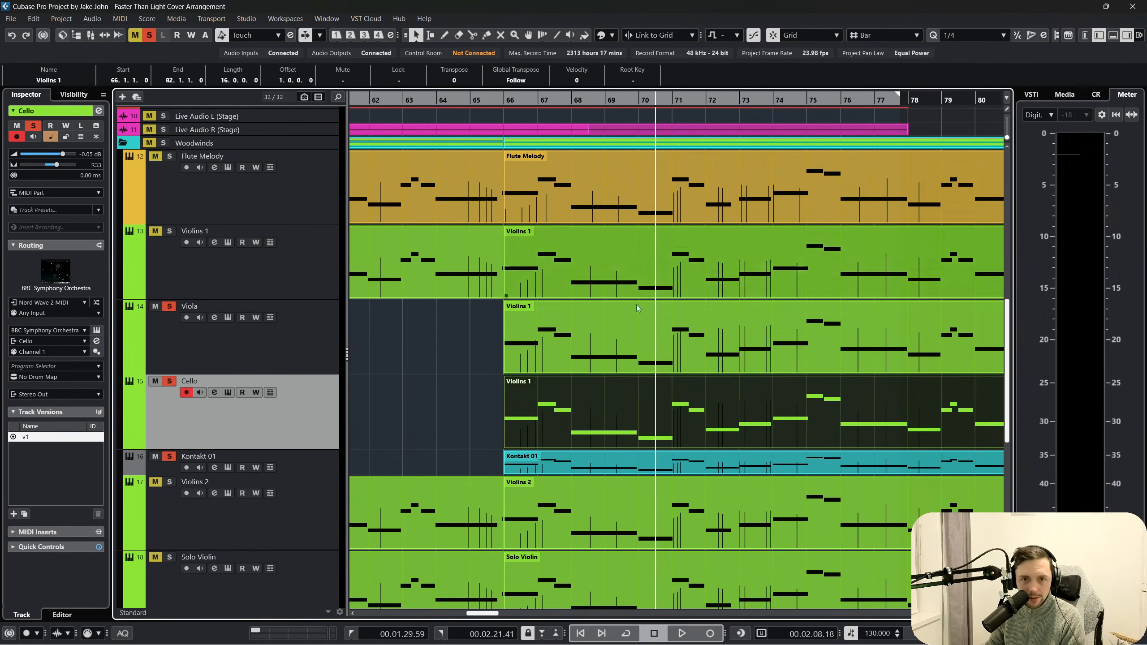
Deselect the parts, turn off all solos, and play the full arrangement from bar 66 with auto-scroll on
right_click(435, 366)
left_click(436, 365)
left_click(446, 324)
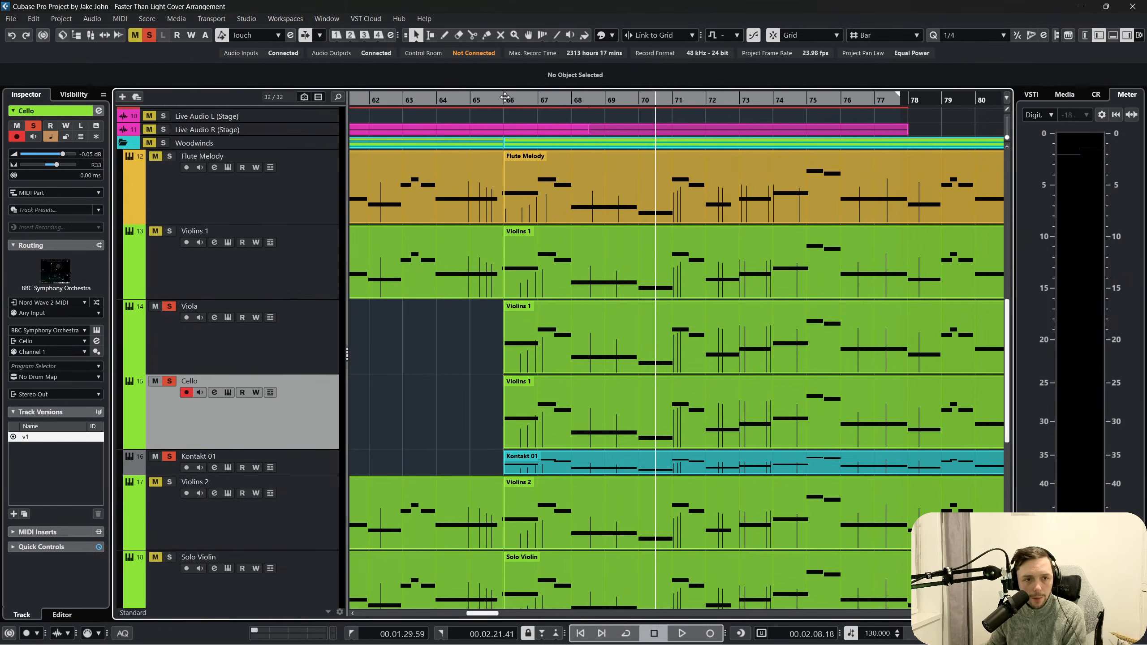
key("b")
left_click(150, 36)
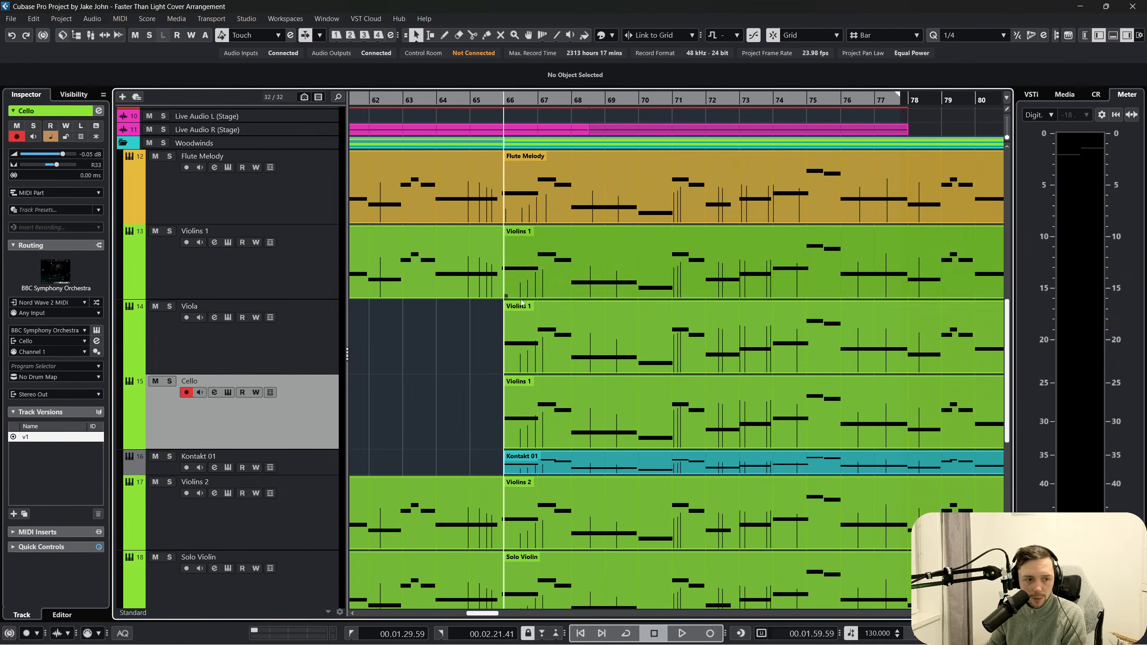
key("space")
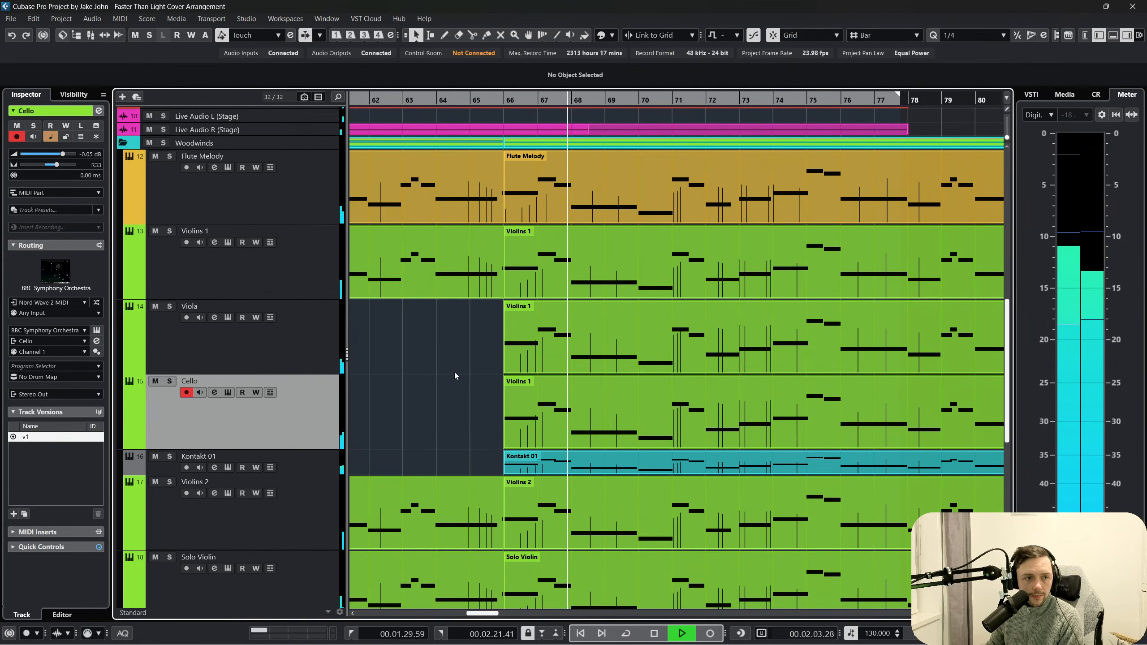
key("f")
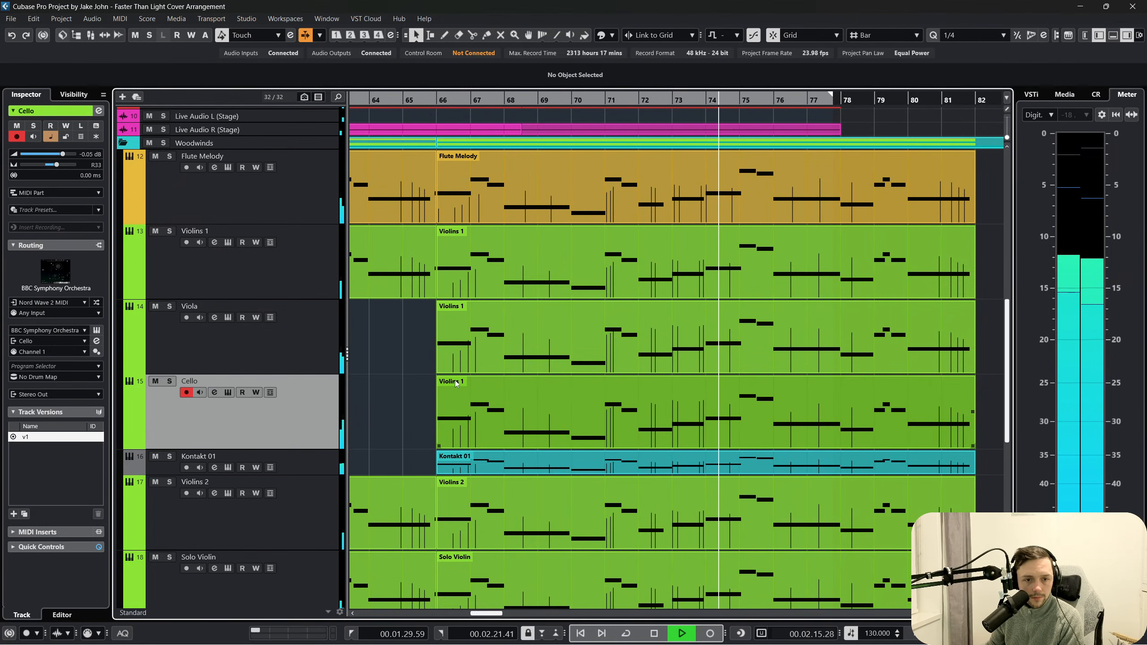
Listen to the full arrangement through bars 74 to 79, following the playhead, and stop playback
scroll(456, 384, "right", 2)
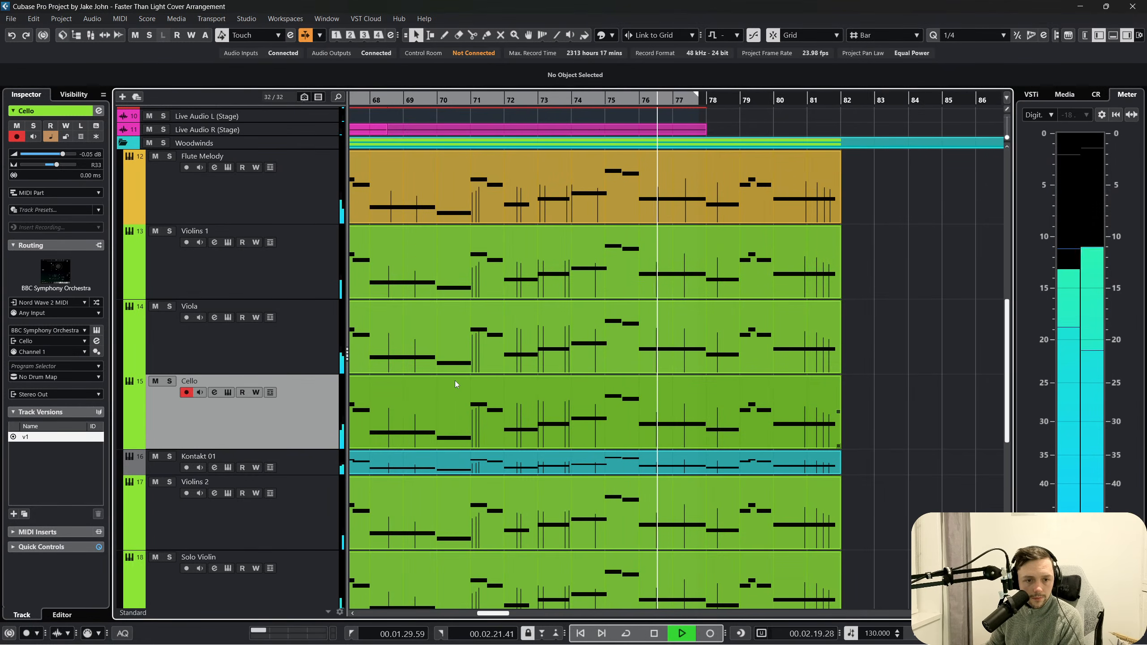
left_click(458, 383)
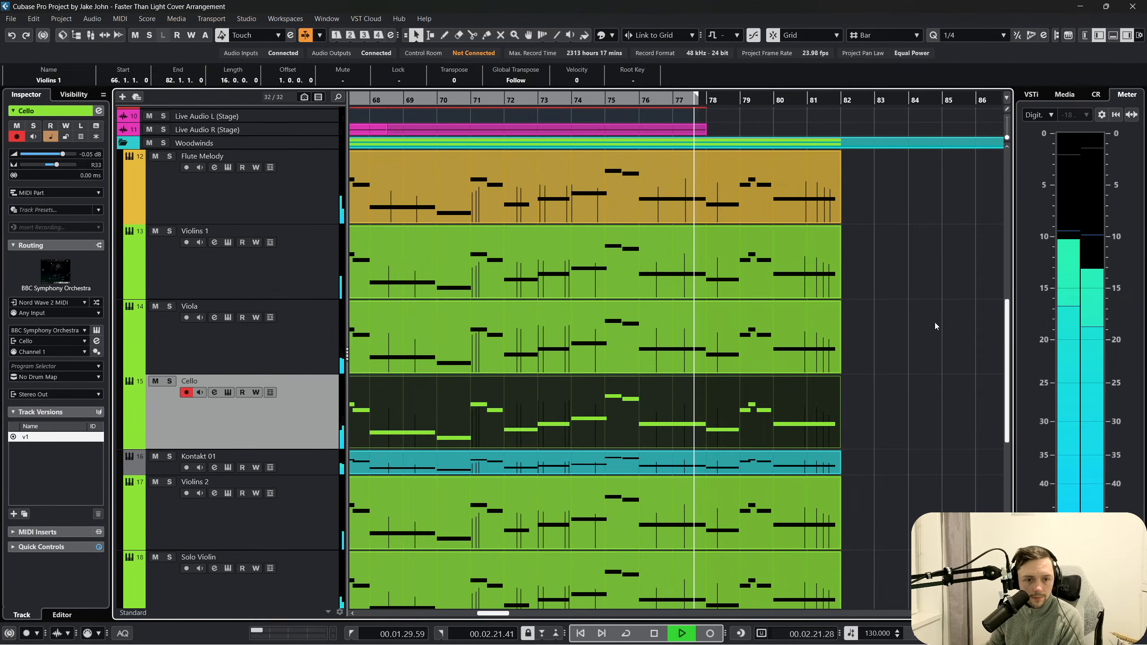
left_click(901, 331)
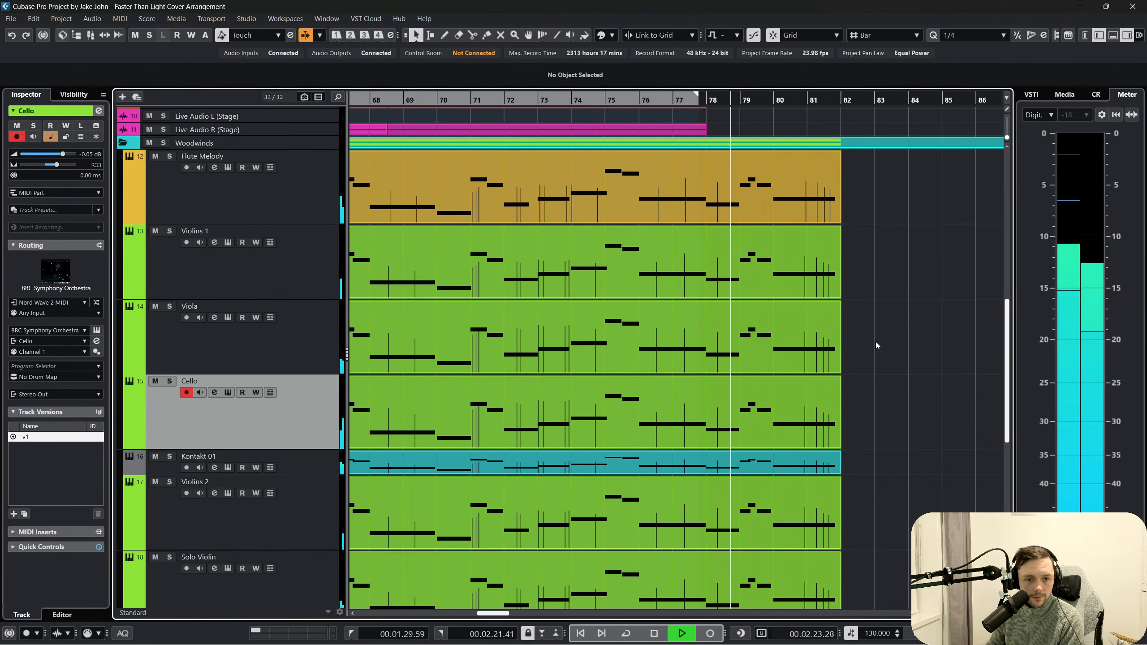
key("space")
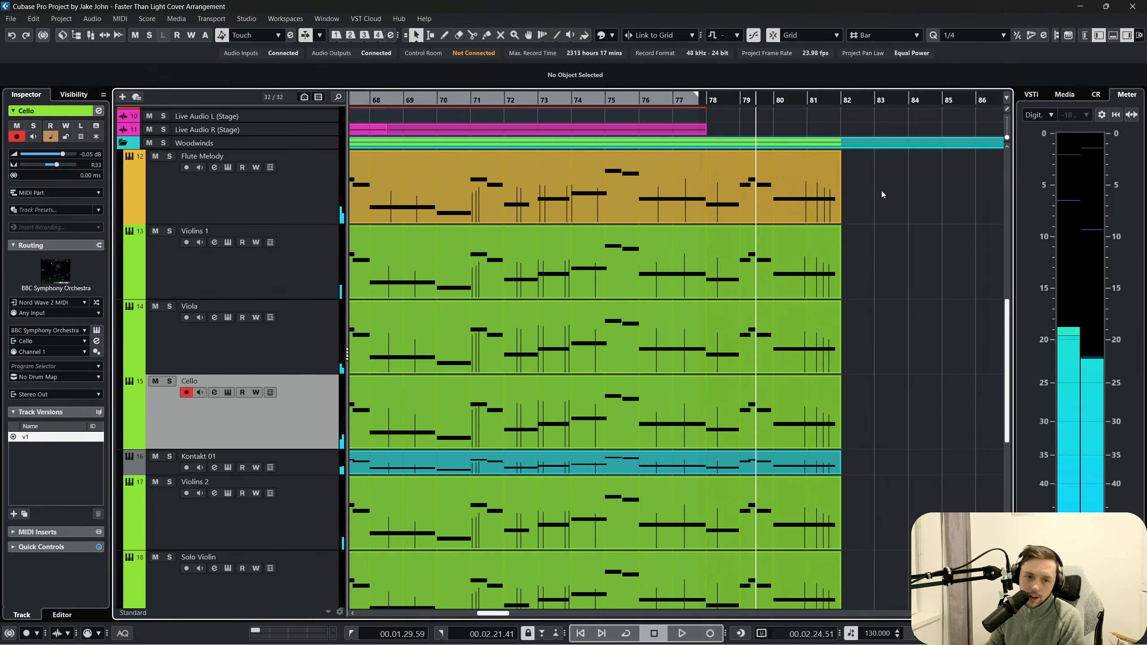
Open the Flute Melody, Violins 1, Viola and Cello parts from bar 66 together in the Key Editor
left_click_drag(882, 195, 772, 418)
left_click(121, 20)
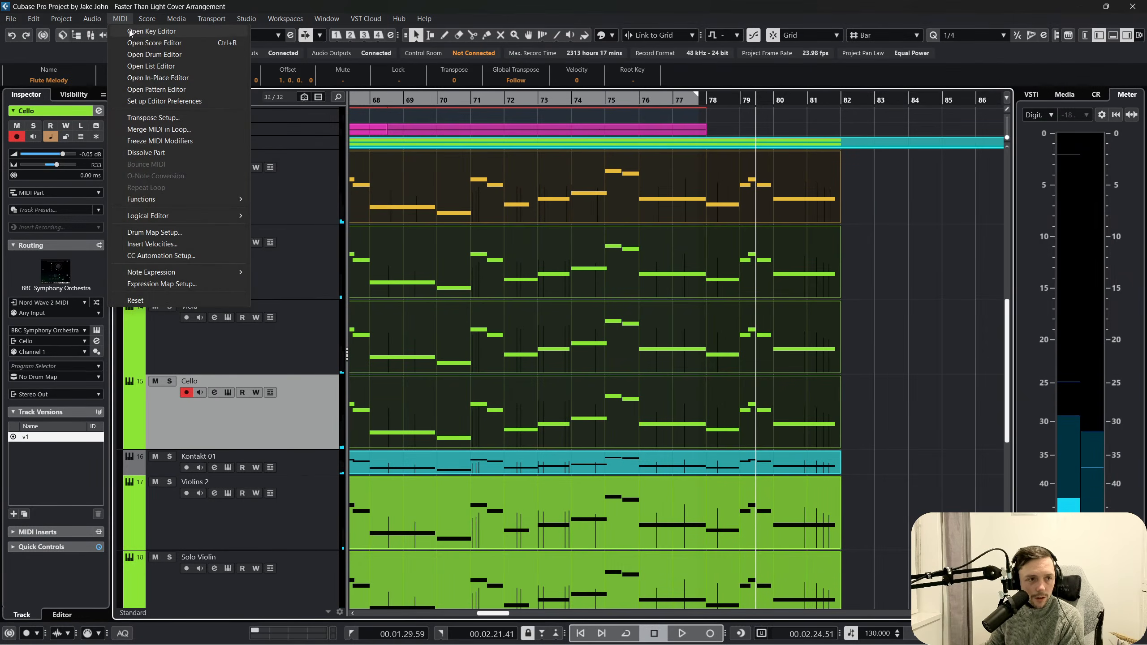
left_click(139, 32)
Delete the first short notes of bar 79, extend the following notes back to 79.1.1.0, and close the editor
left_click_drag(392, 83, 396, 174)
left_click(522, 265)
left_click_drag(499, 262, 514, 340)
key("Delete")
left_click_drag(514, 244, 526, 338)
left_click_drag(514, 264, 499, 265)
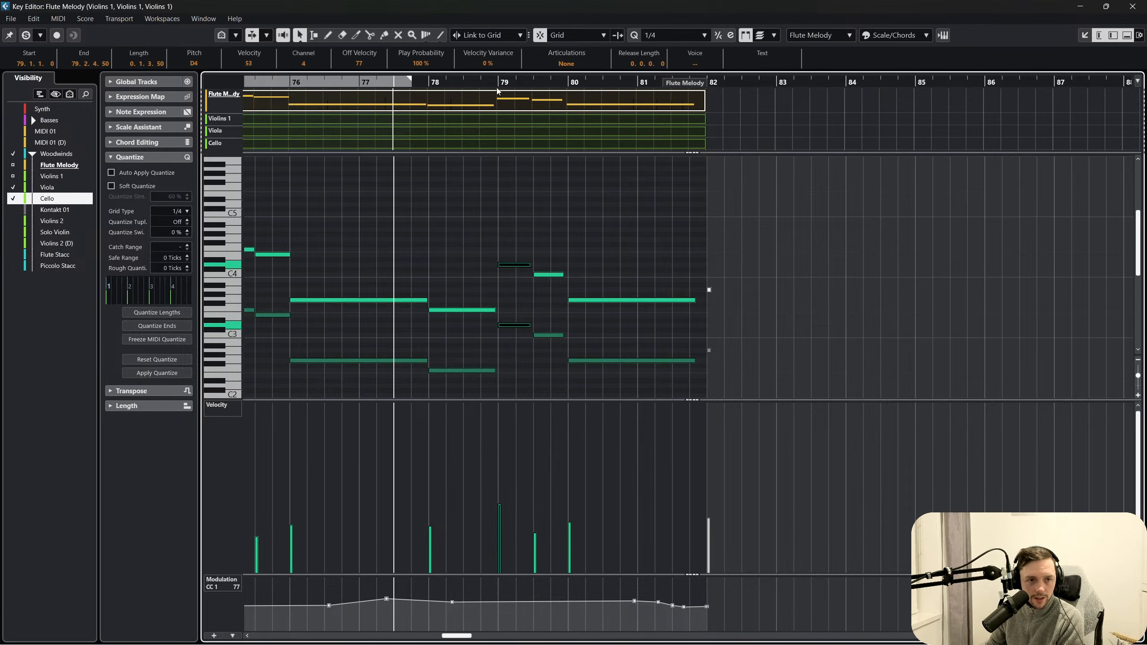
left_click(1133, 7)
Deselect the parts and listen to the edited melody from about bar 77 to bar 80
left_click(904, 276)
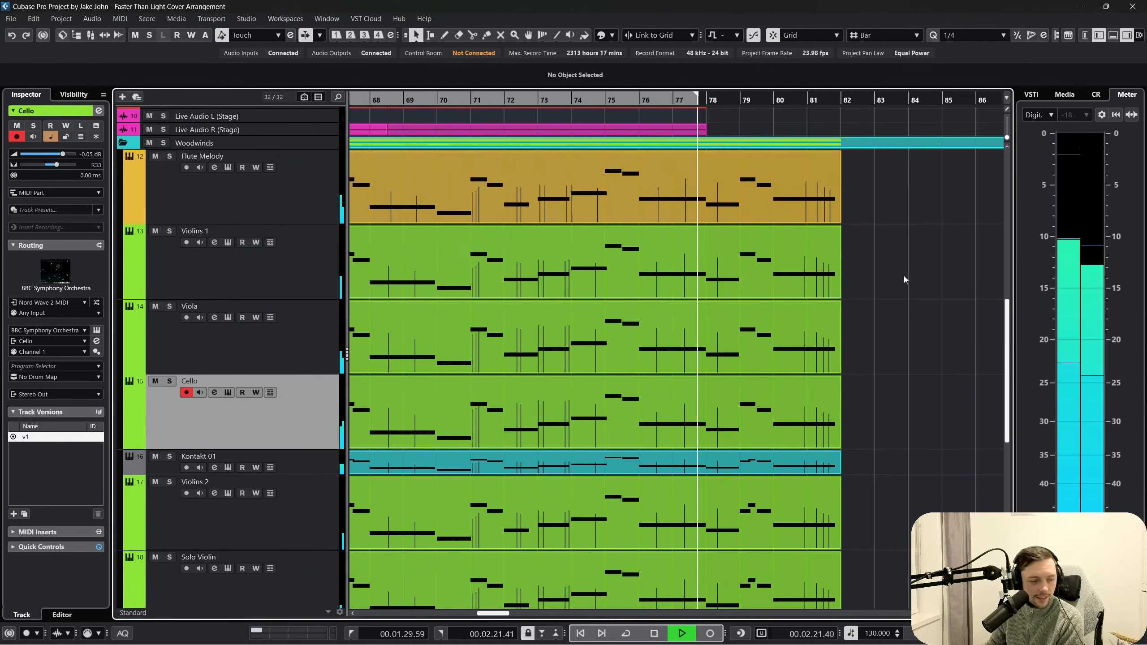
scroll(902, 298, "right", 3)
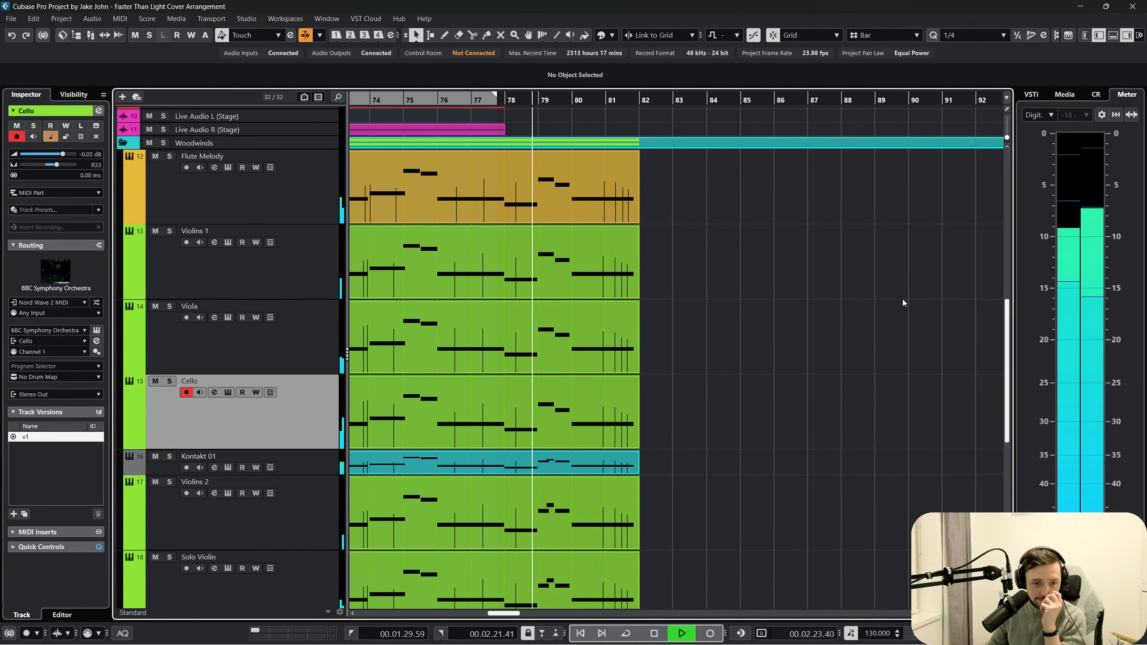
scroll(812, 304, "left", 1)
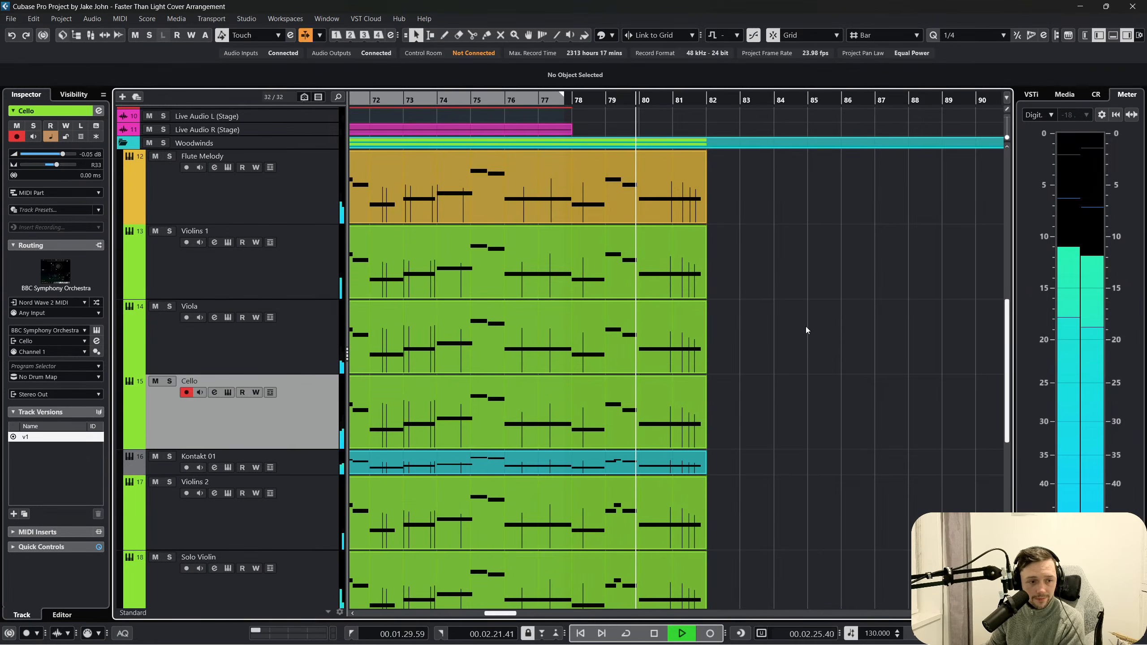
Open the Kontakt 01, Violins 2 and Solo Violin parts from bar 66 together in the Key Editor
scroll(804, 332, "down", 3)
left_click_drag(738, 486, 609, 367)
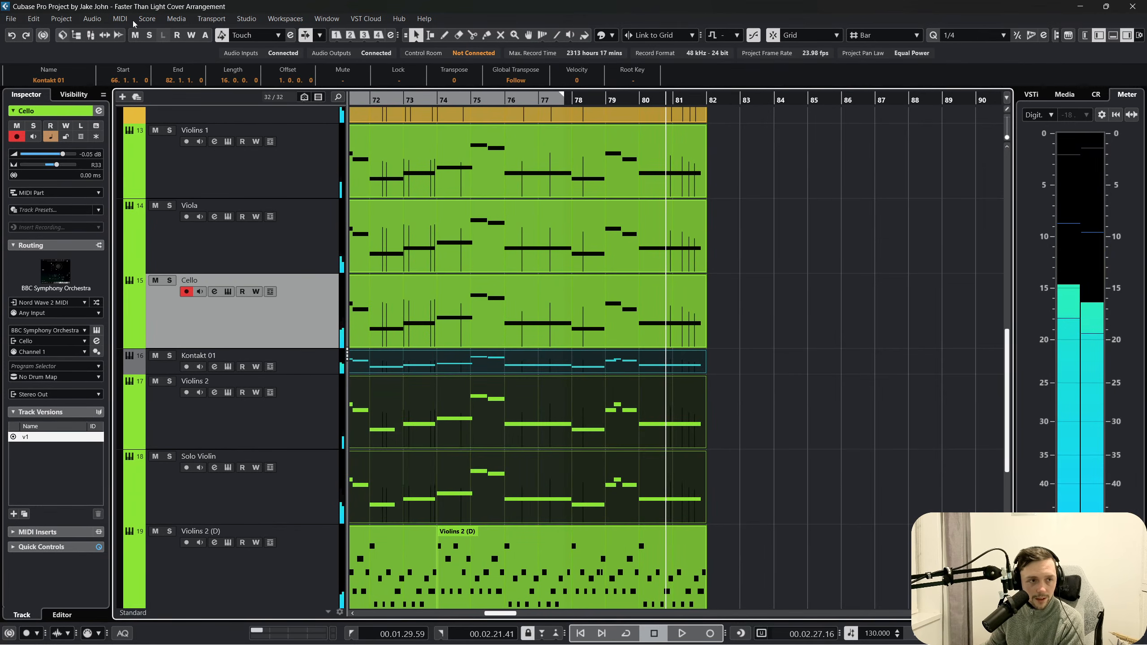
left_click(120, 18)
left_click(135, 30)
Delete the first short note of bar 79, extend the D4 note back to 79.1.1.0, and close the editor
scroll(607, 336, "right", 4)
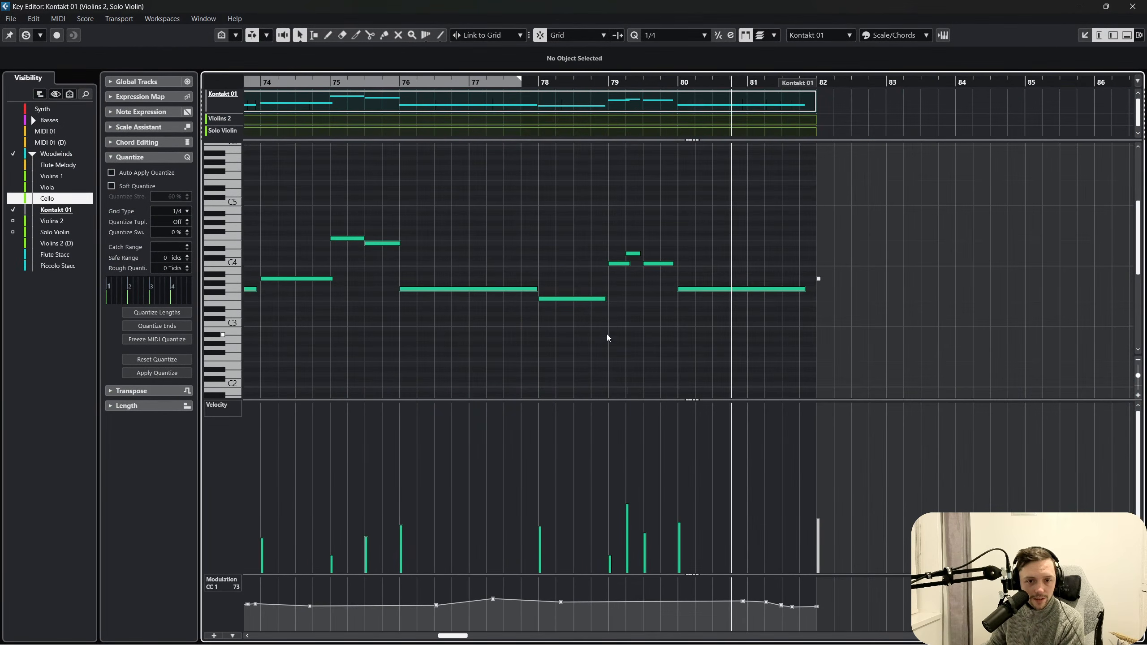
left_click(617, 264)
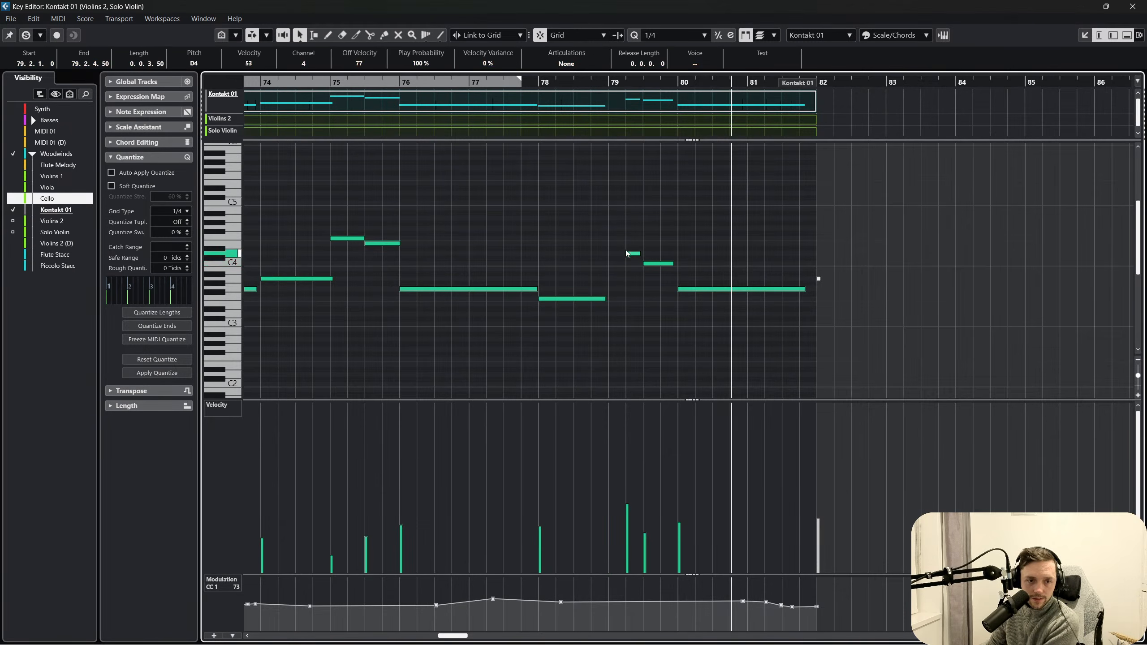
left_click(628, 254)
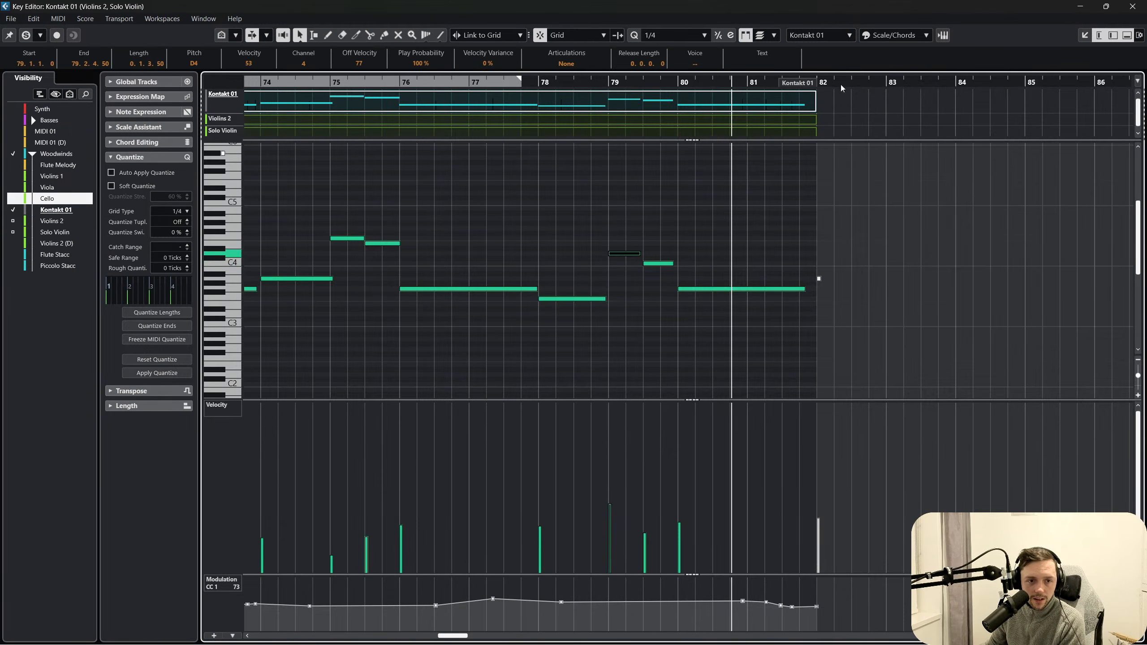
left_click(1130, 6)
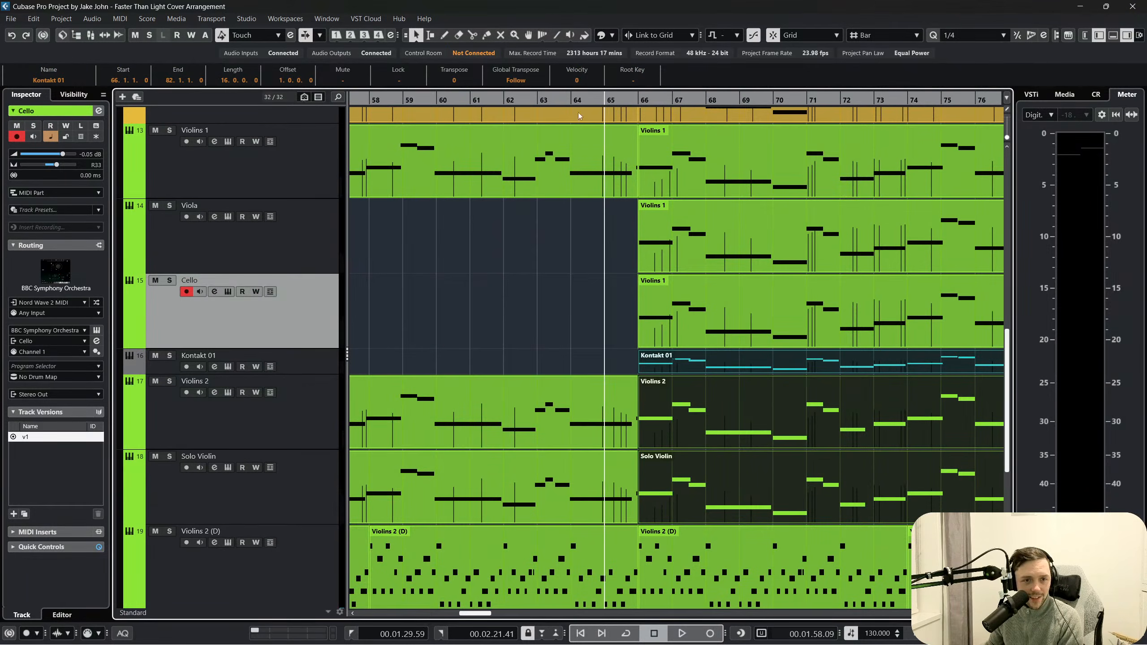
Mute the Backing track and return to the beginning of the project
scroll(299, 281, "up", 10)
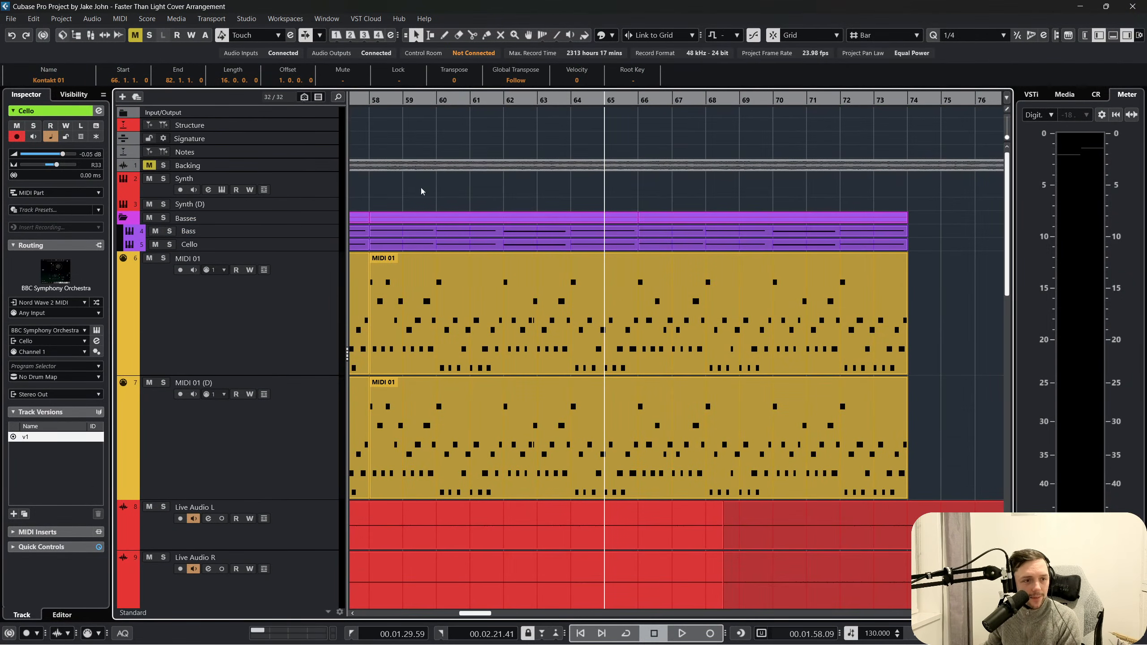
scroll(421, 191, "down", 10)
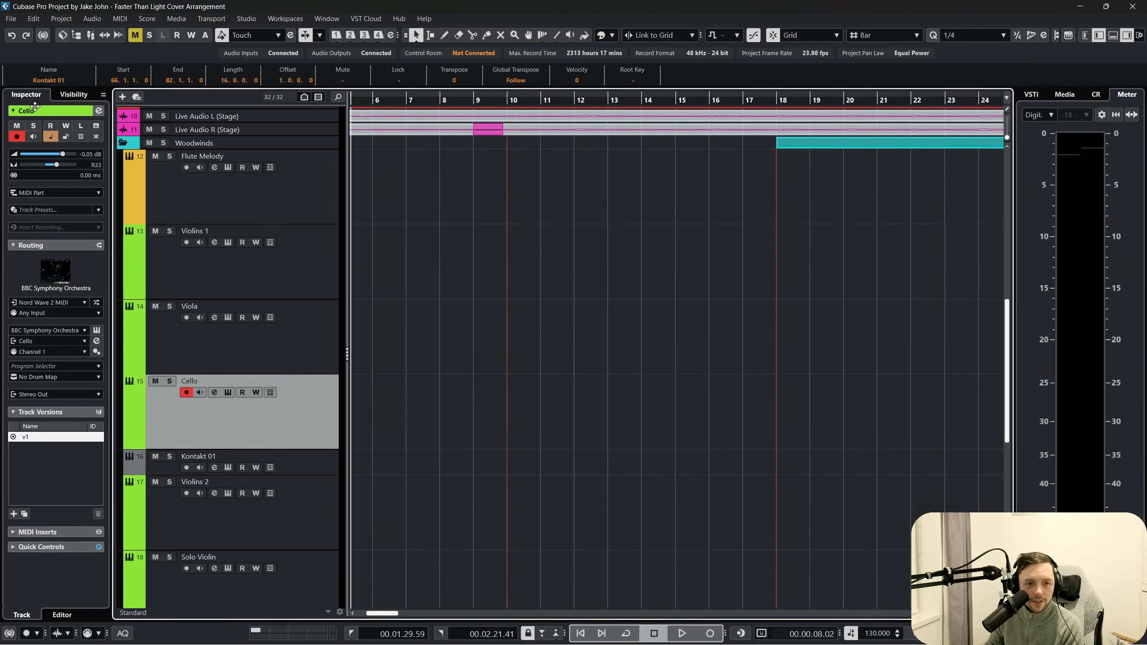
left_click_drag(35, 107, 354, 34)
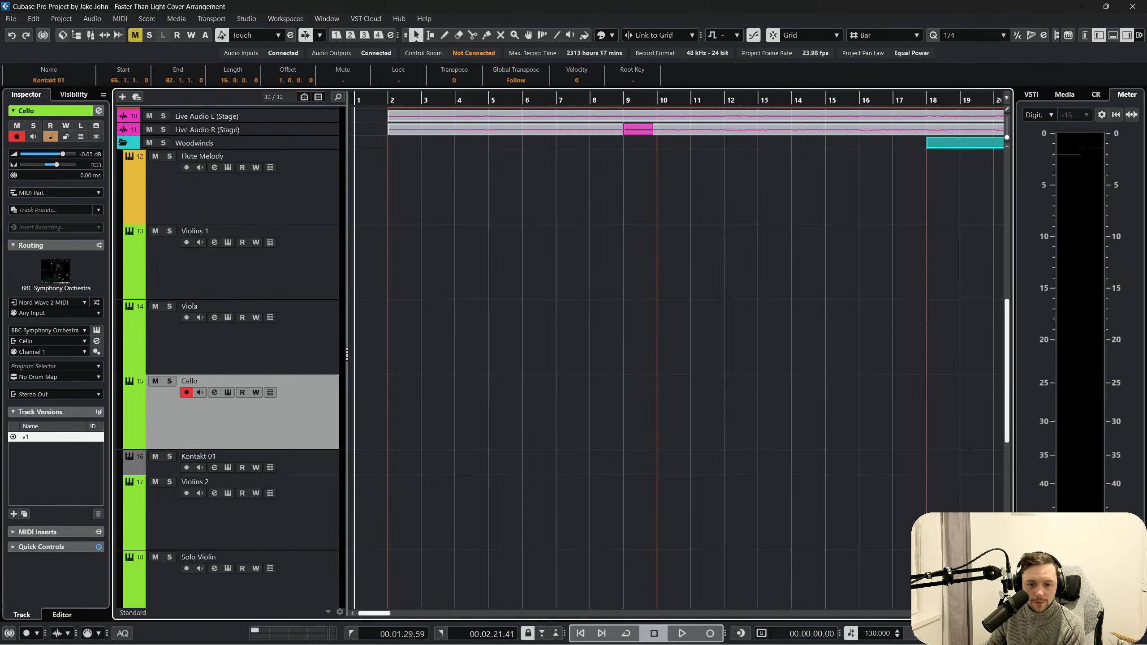
Zoom out to a compact view of all tracks, deselect the parts, and play the arrangement from bar 2
key("g")
key("g")
key("g")
key("g")
key("g")
key("z")
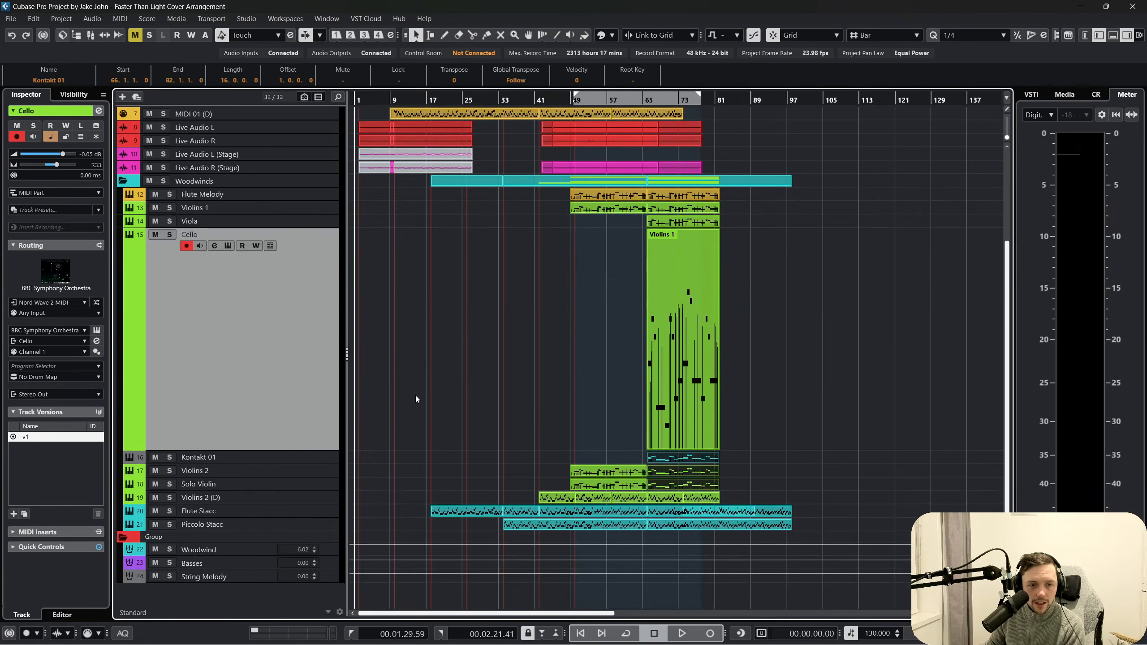
key("z")
left_click(447, 341)
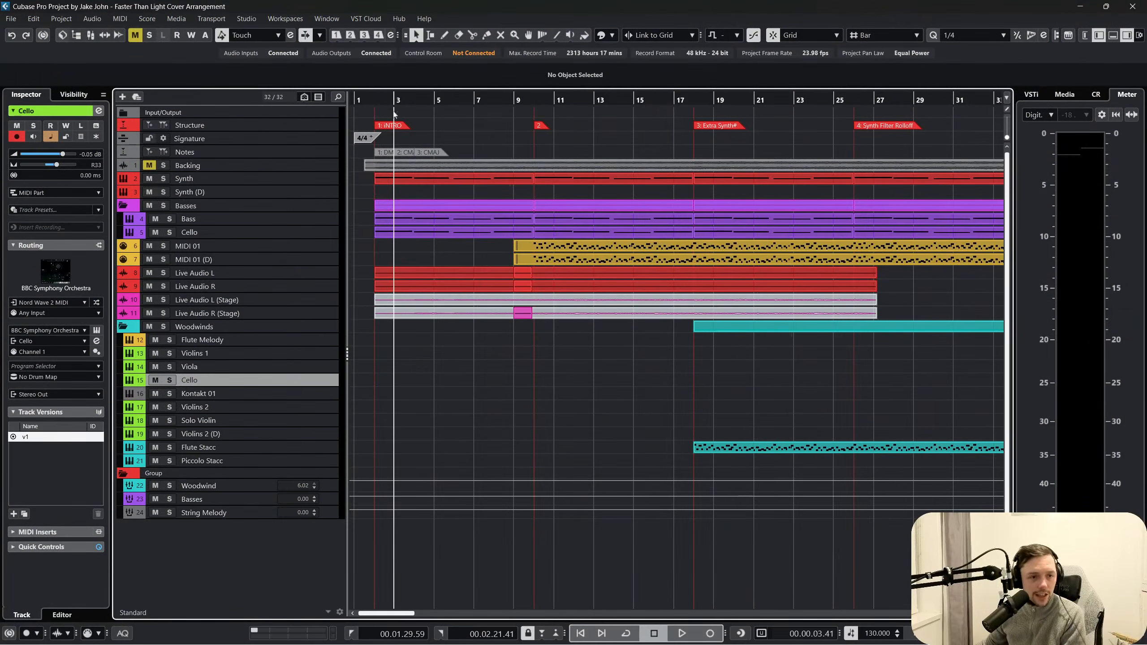
left_click(371, 101)
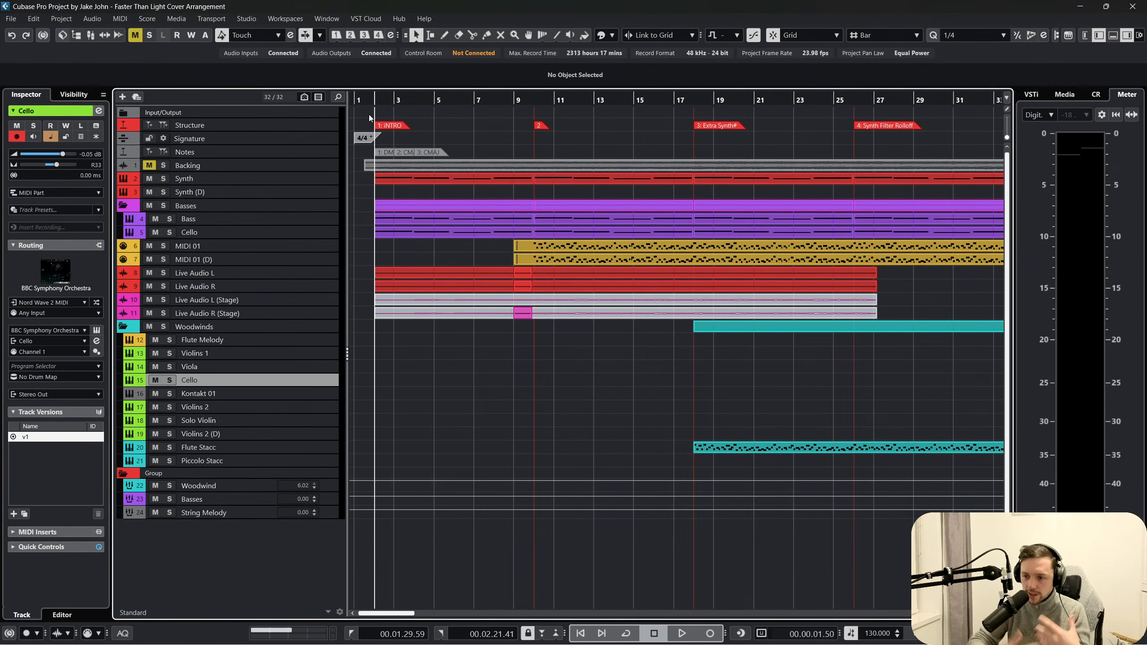
key("space")
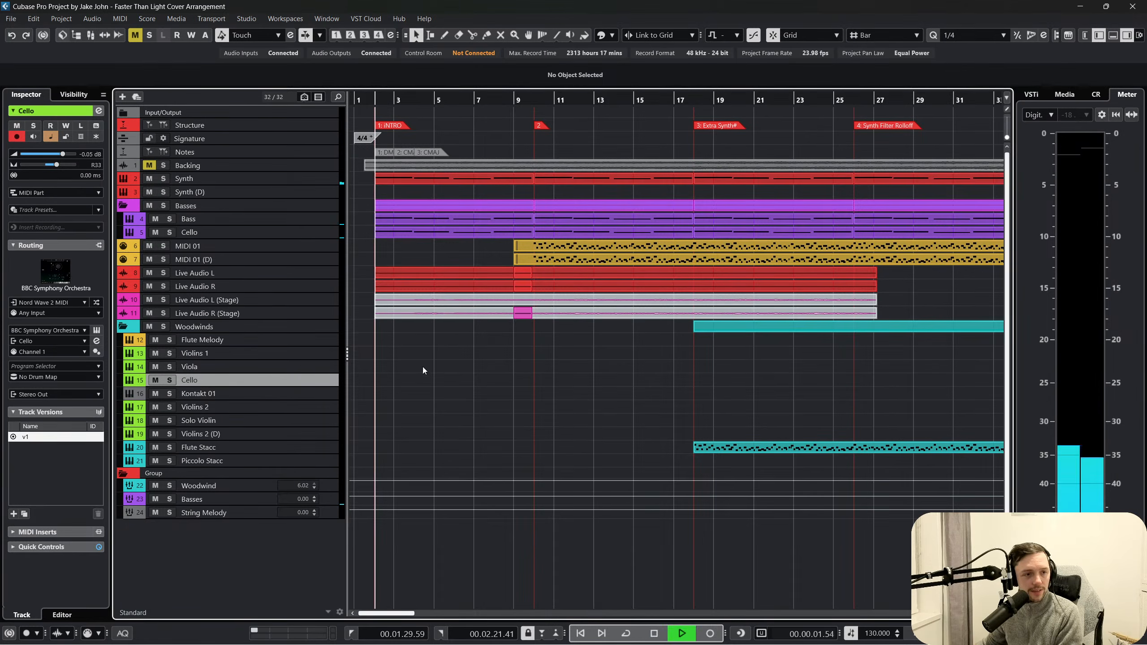
Unmute the Backing track, select the Bass and Cello tracks in turn, and enlarge the track heights
left_click(276, 166)
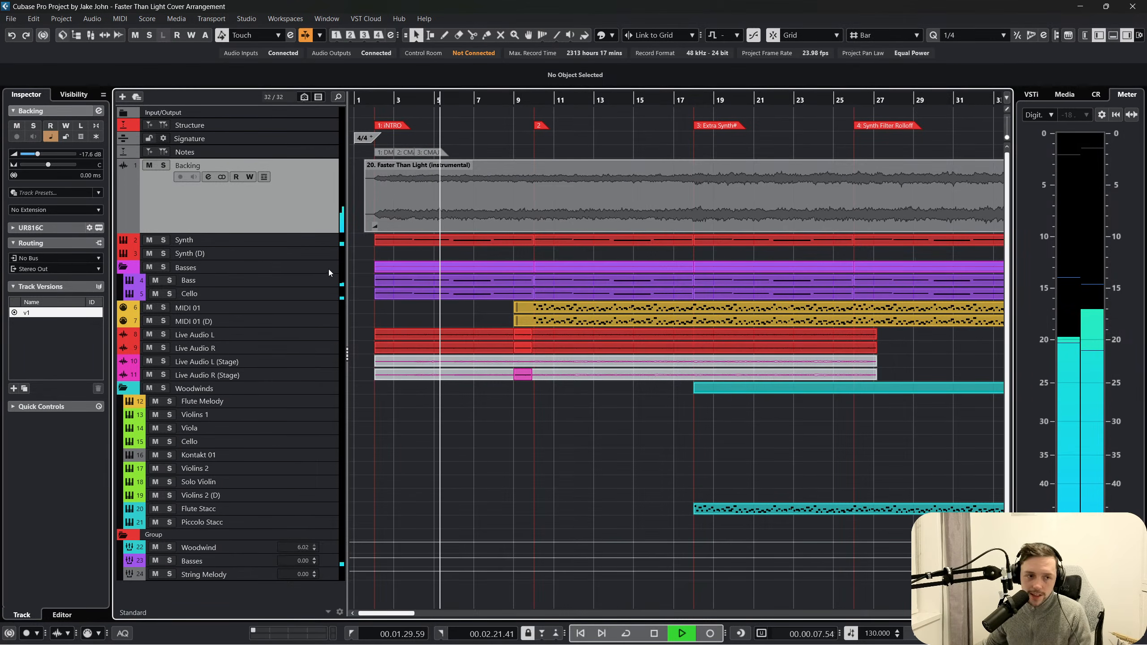
left_click(326, 285)
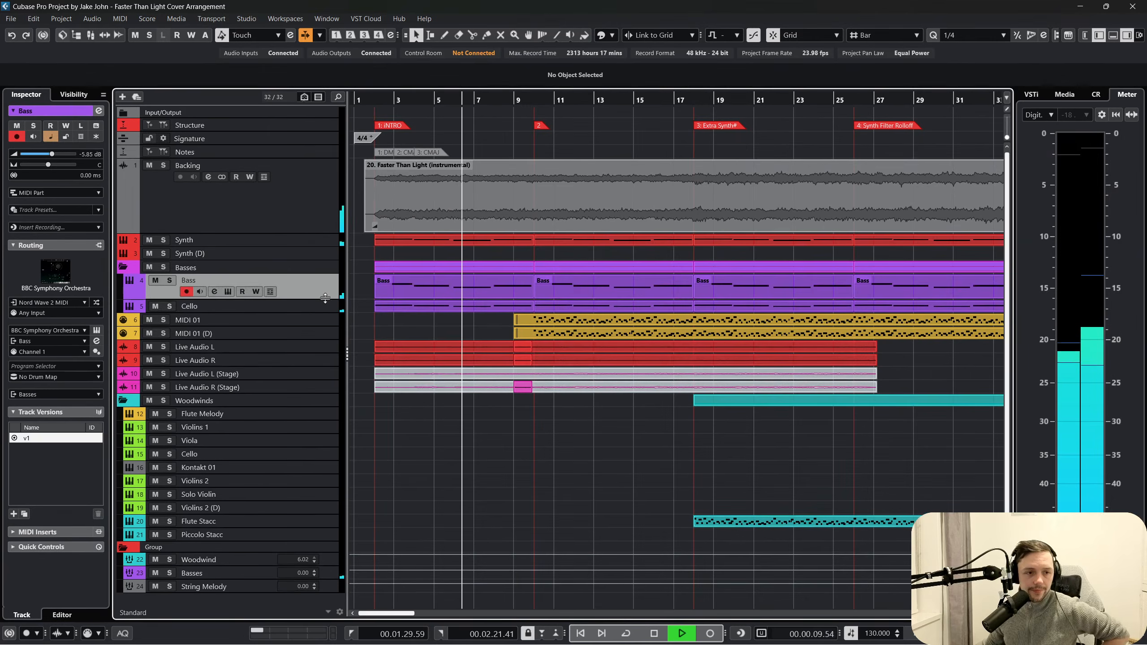
left_click(321, 312)
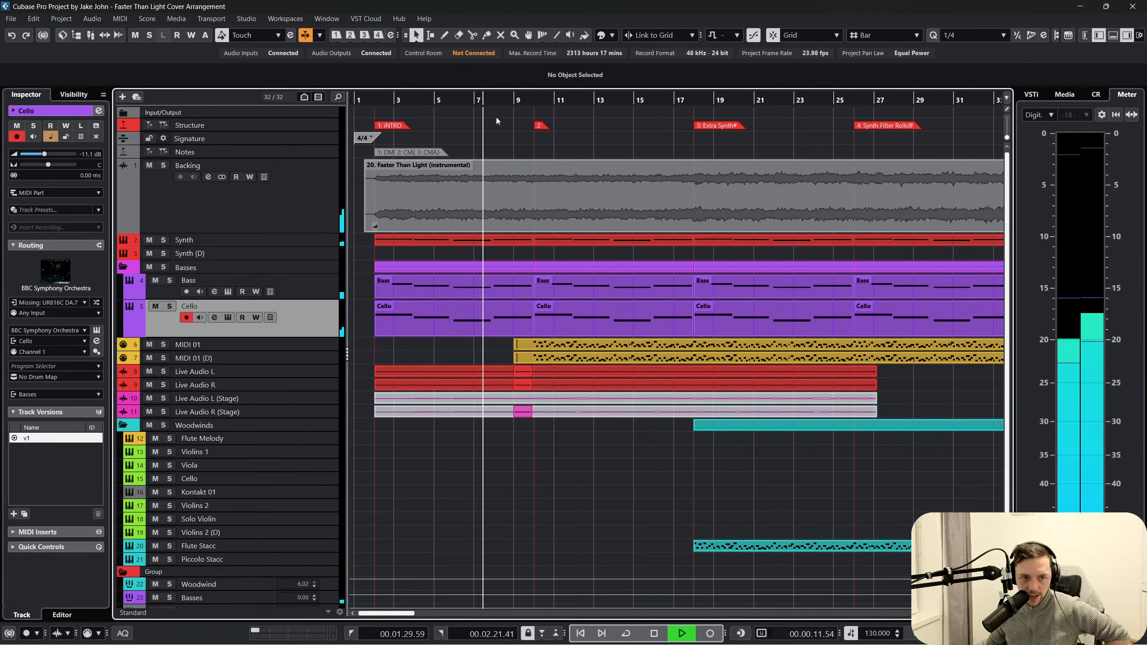
key("shift+h")
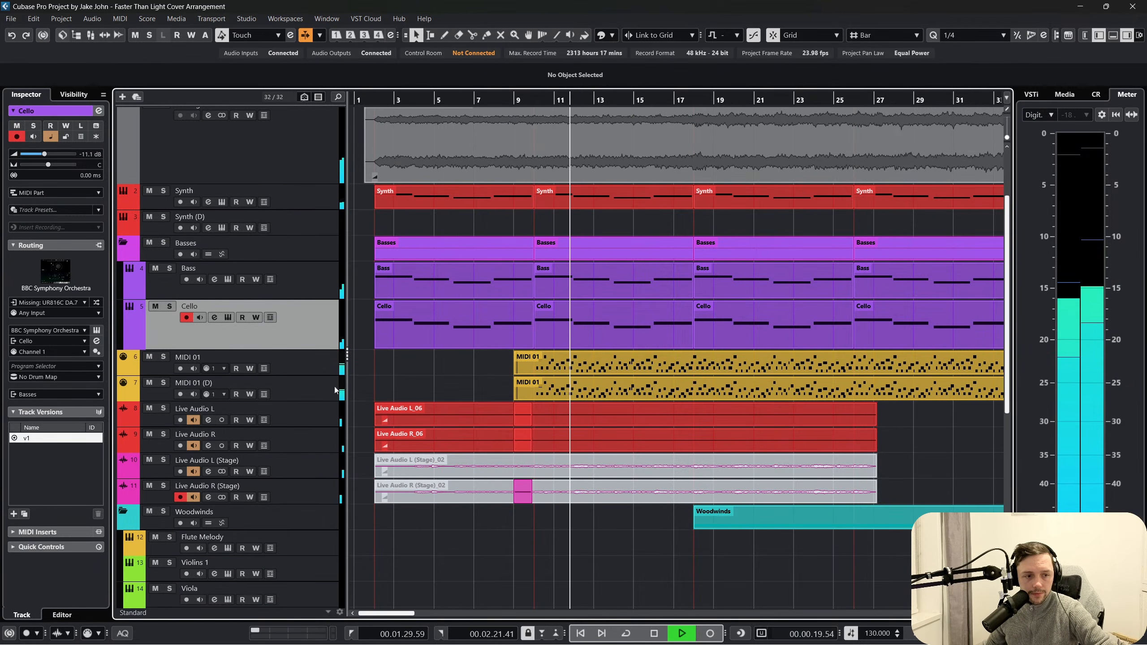
Lower the Bass track's volume to -11.6 dB and the Basses folder's Cello to -12.8 dB
left_click(324, 272)
left_click_drag(54, 154, 52, 155)
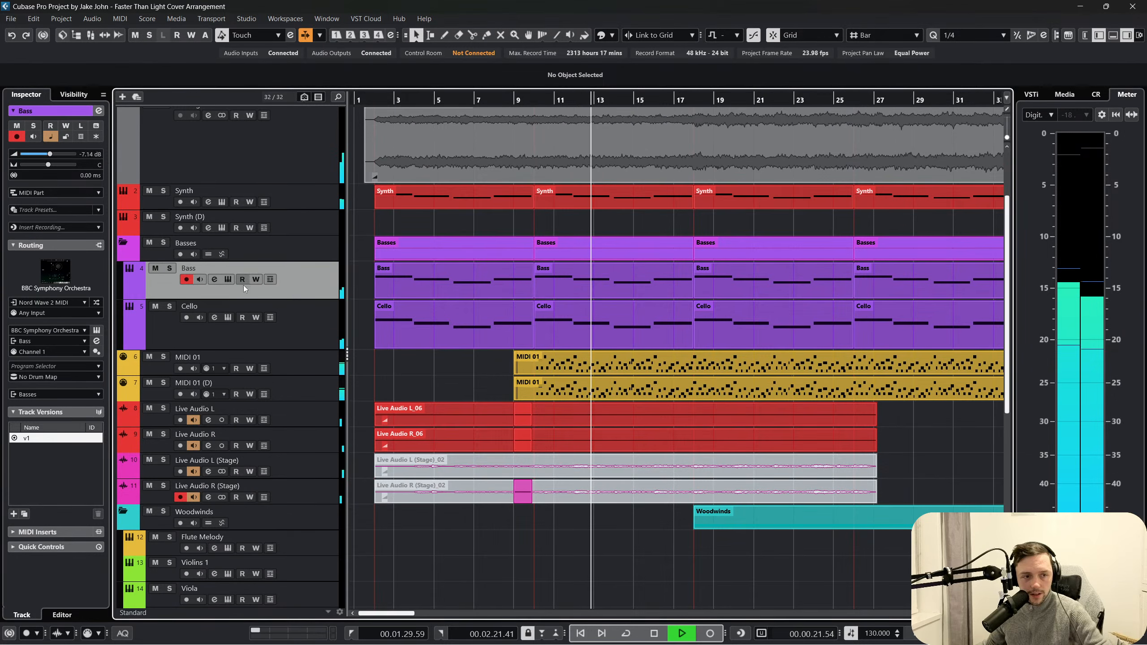
key("F3")
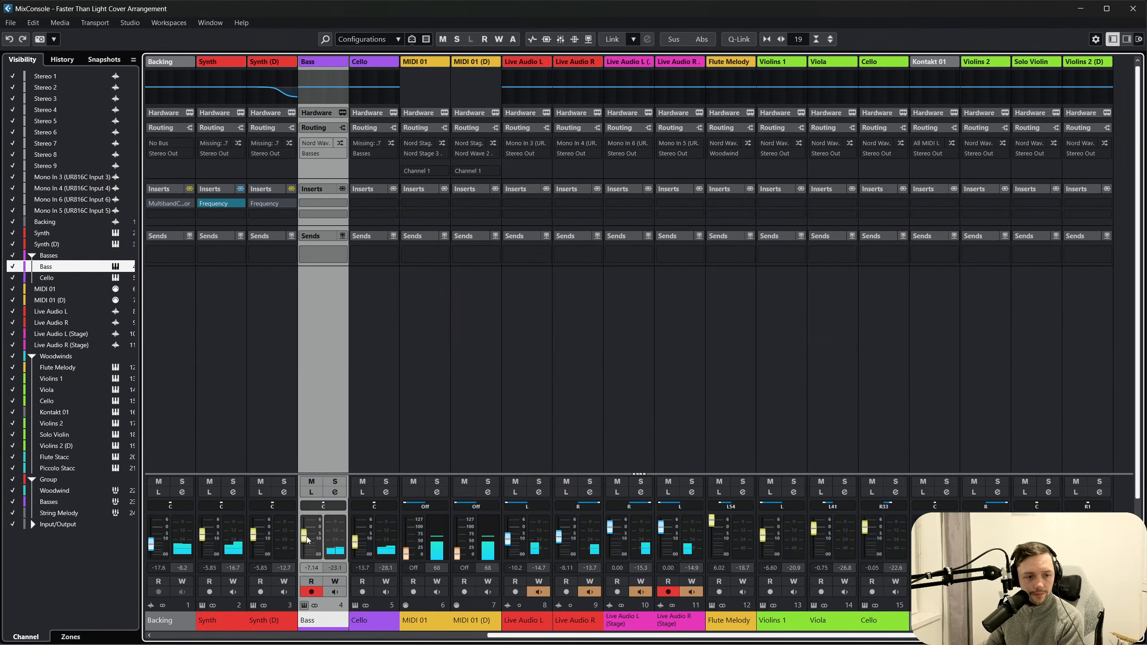
scroll(311, 540, "left", 1)
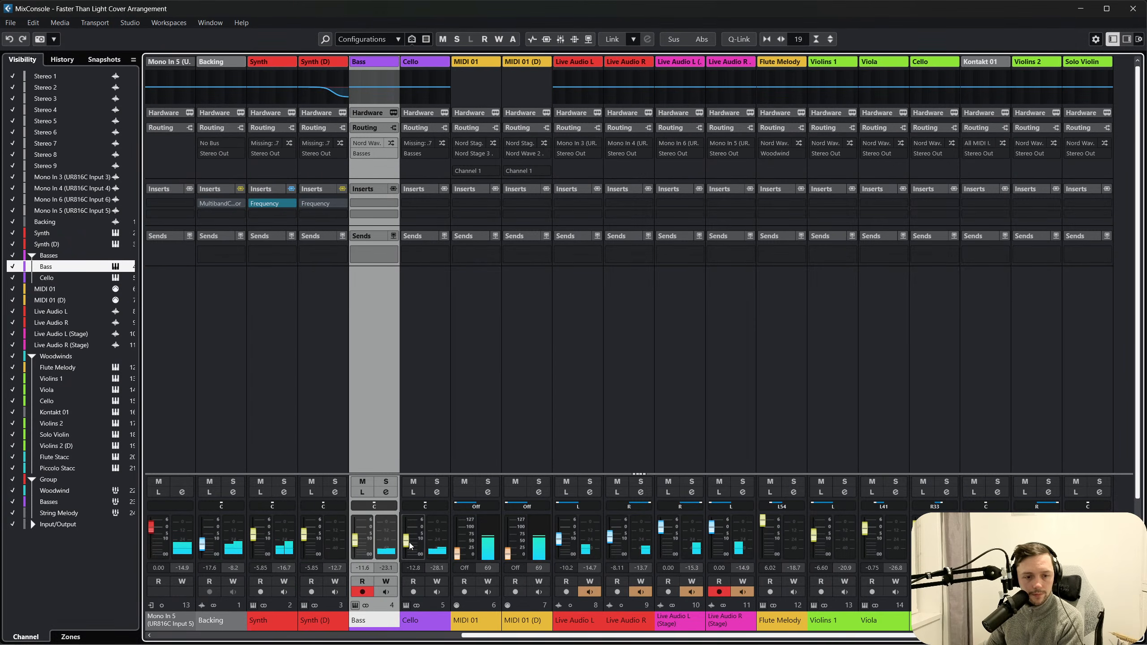
key("F3")
Check the Flute Stacc channel's fader in the MixConsole while the arrangement plays
scroll(450, 522, "down", 5)
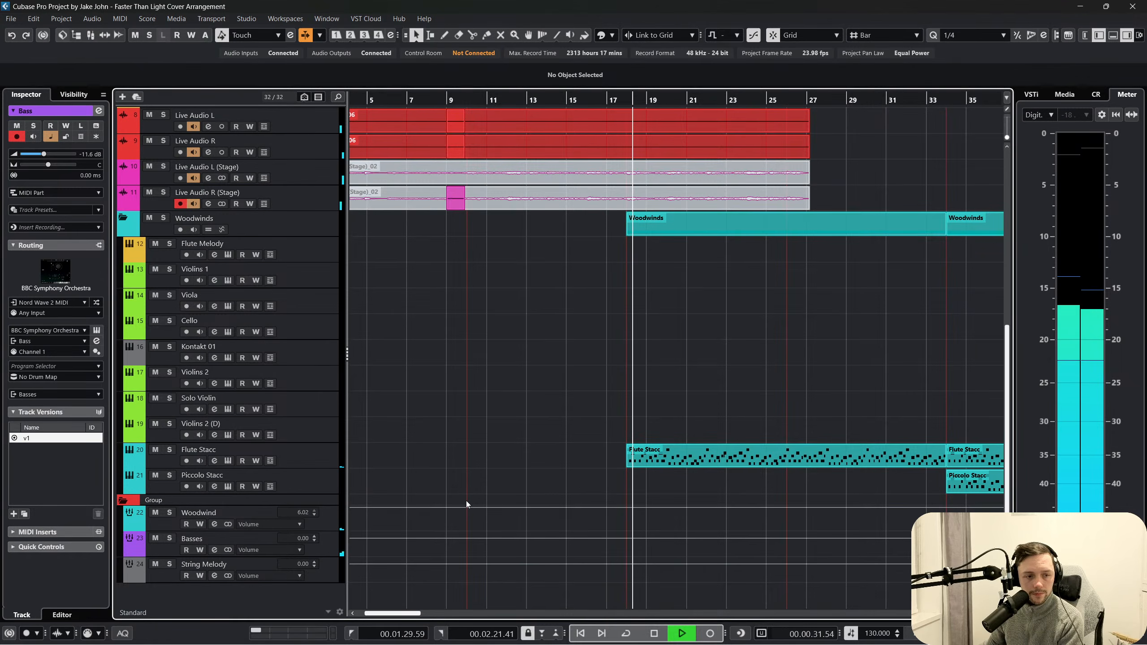
key("F3")
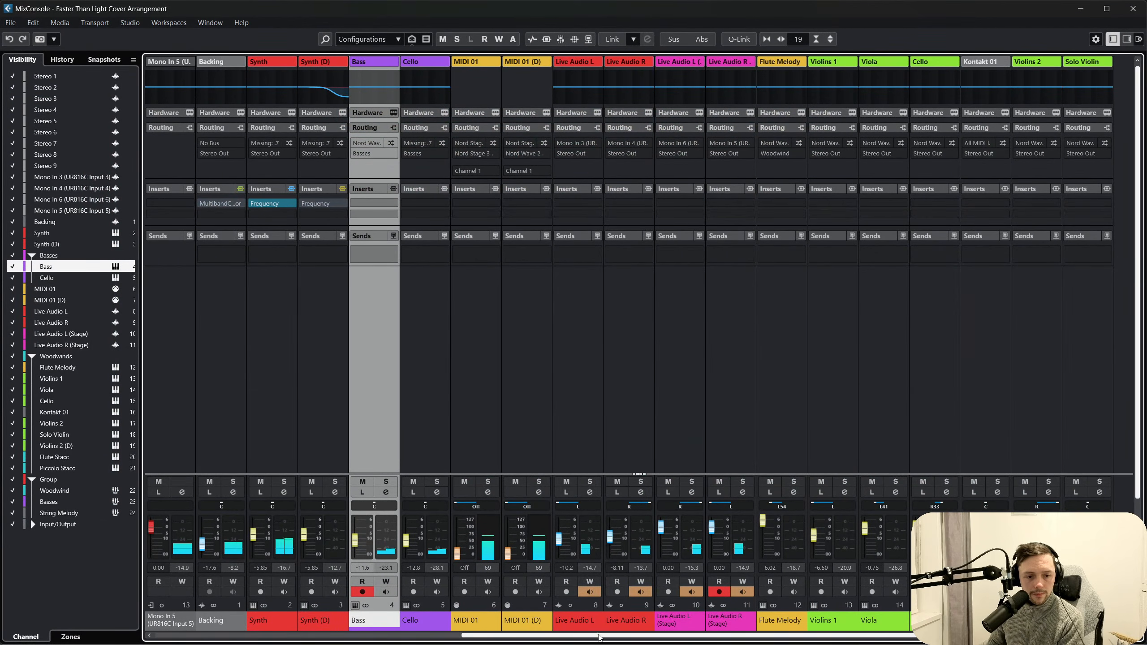
left_click_drag(599, 637, 836, 638)
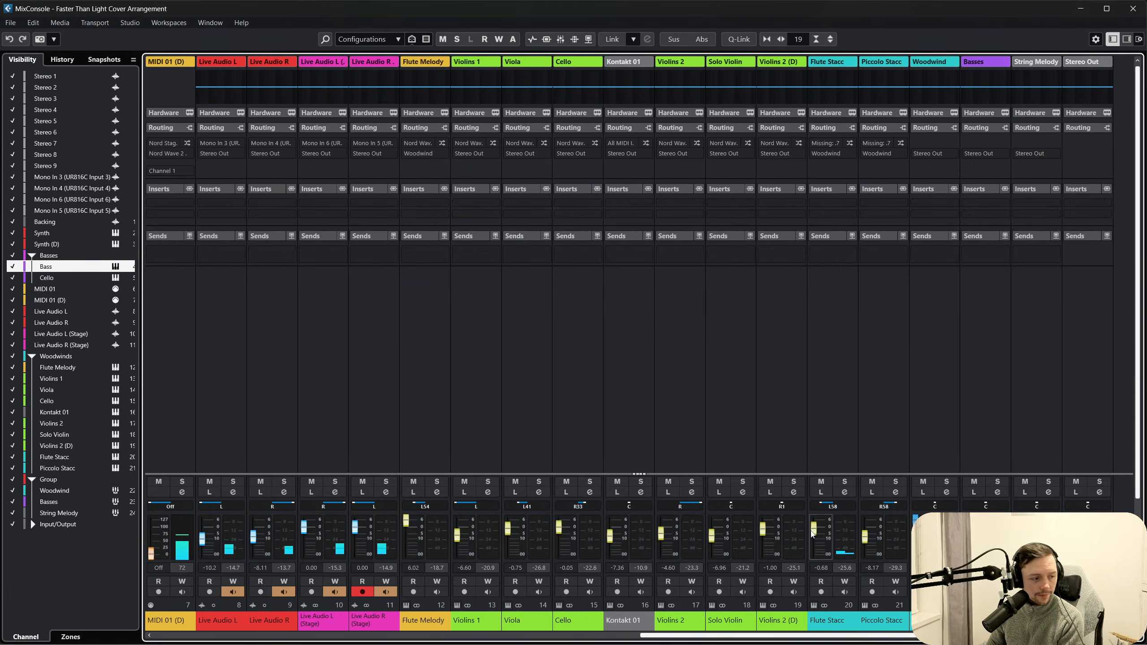
key("F3")
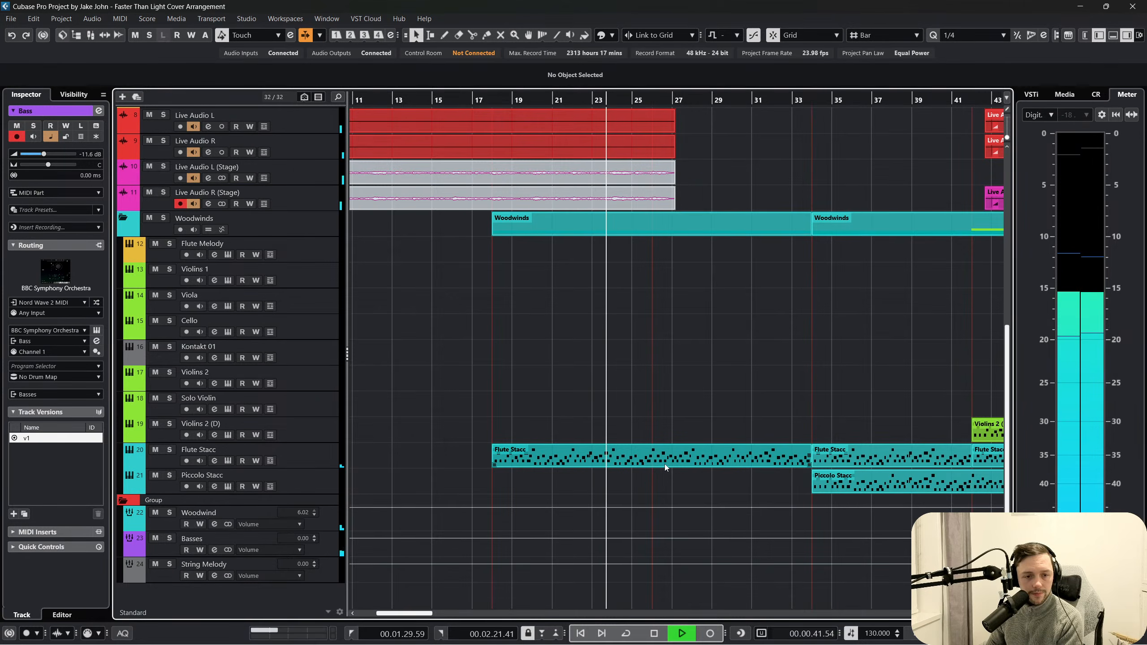
Look over the tracks from Backing down to the groups while playback runs through about bars 24 to 30
scroll(665, 465, "up", 5)
scroll(665, 465, "up", 4)
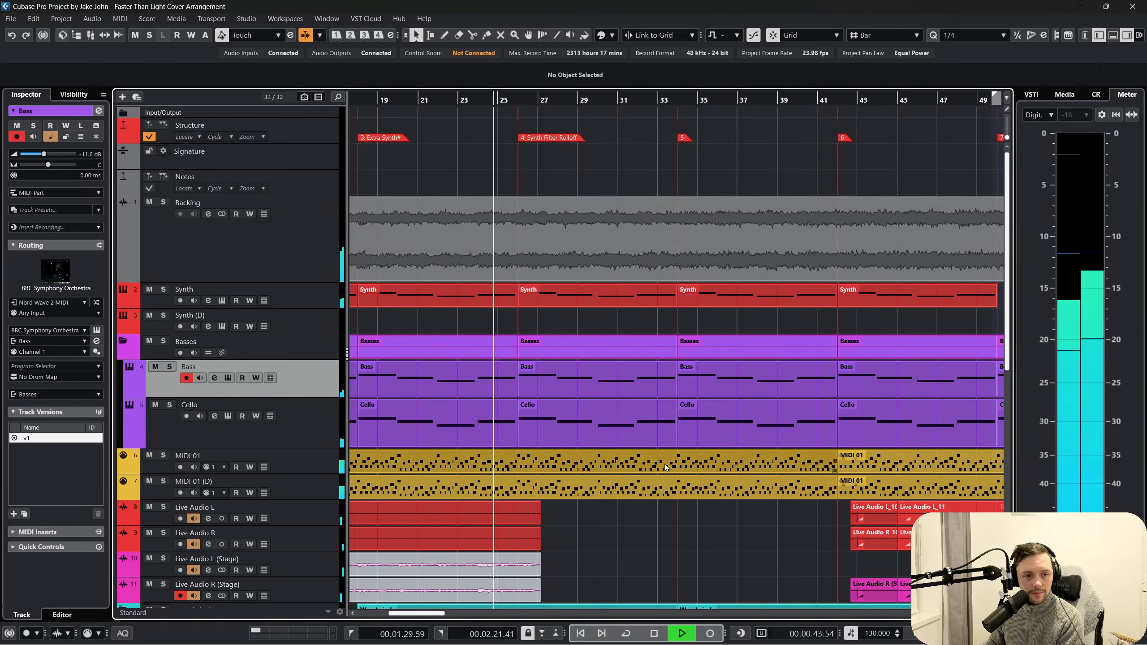
scroll(665, 465, "down", 4)
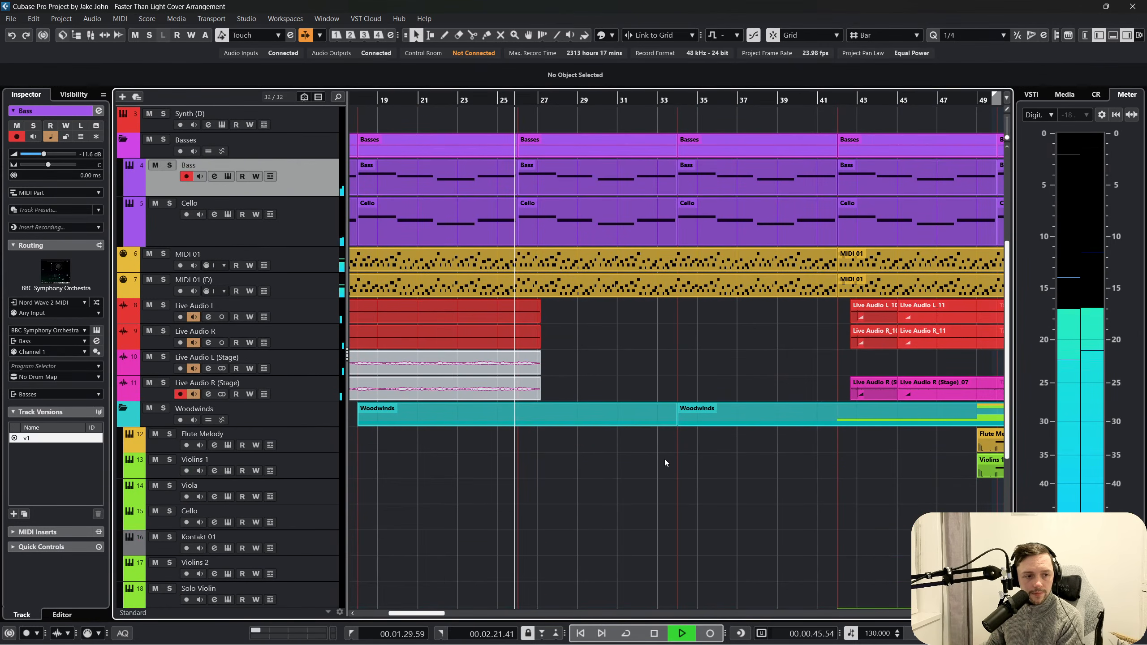
scroll(662, 454, "down", 4)
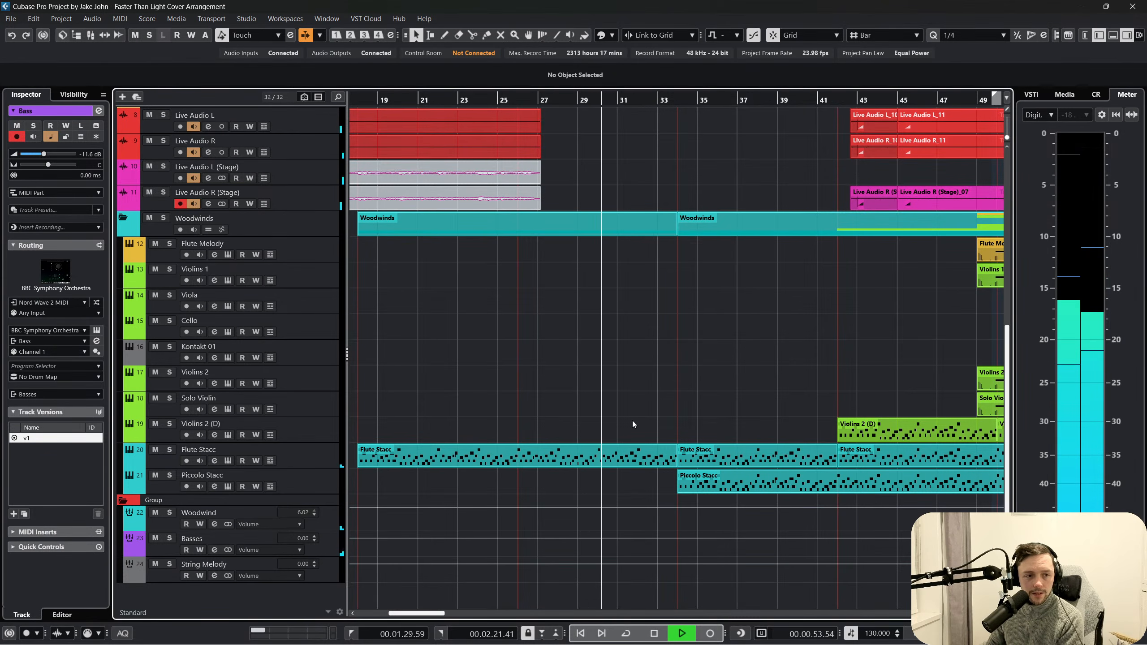
Look over the tracks from the Basses folder down to Piccolo Stacc while playback runs through about bars 30 to 43
scroll(633, 421, "up", 2)
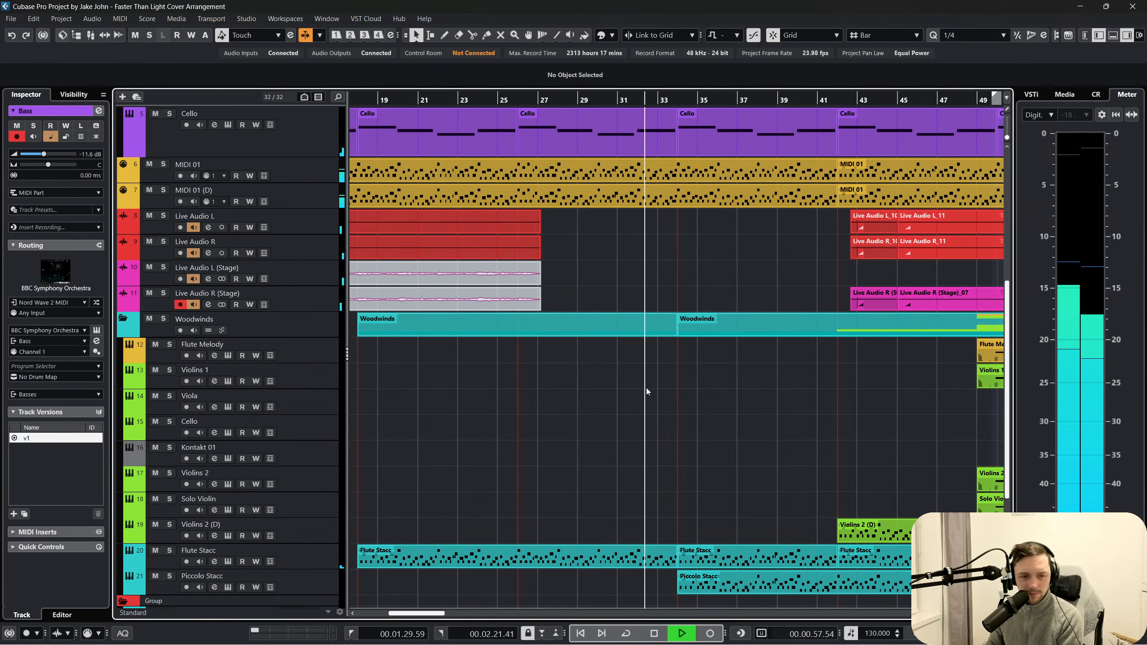
scroll(646, 387, "down", 2)
scroll(640, 396, "up", 4)
scroll(647, 402, "right", 1)
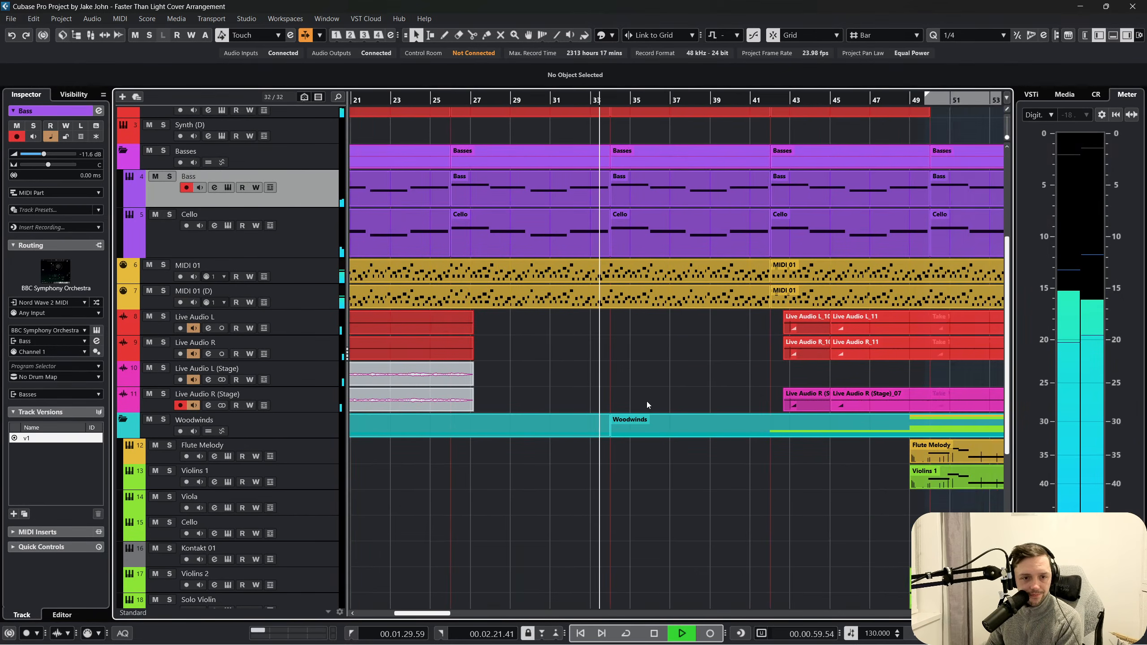
scroll(647, 401, "down", 4)
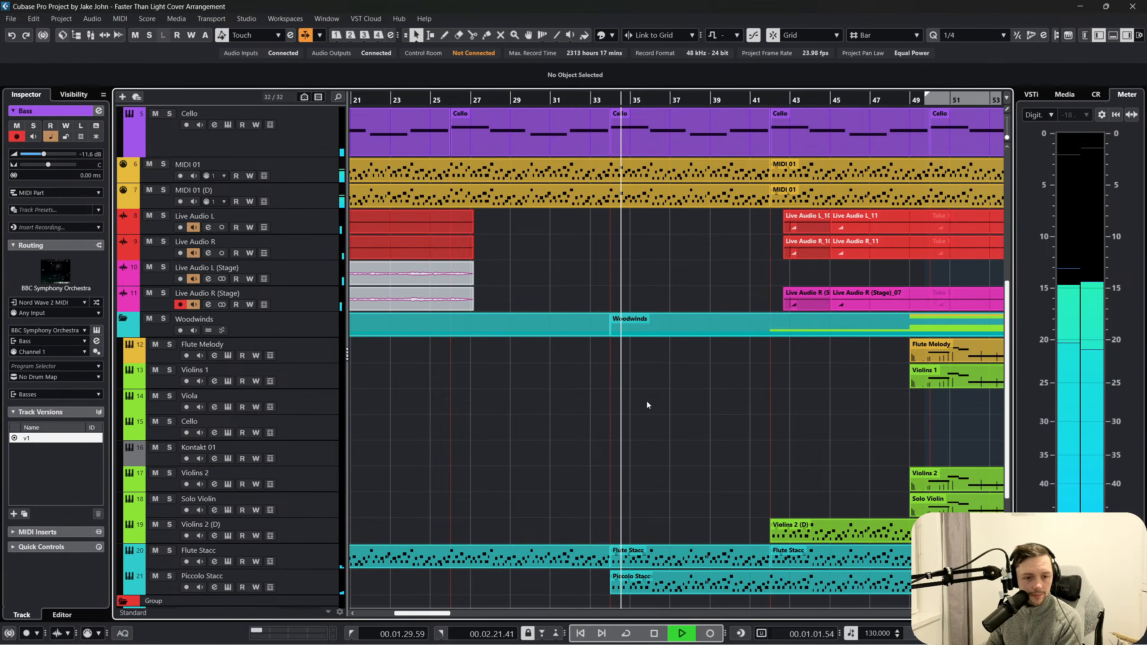
scroll(647, 405, "right", 1)
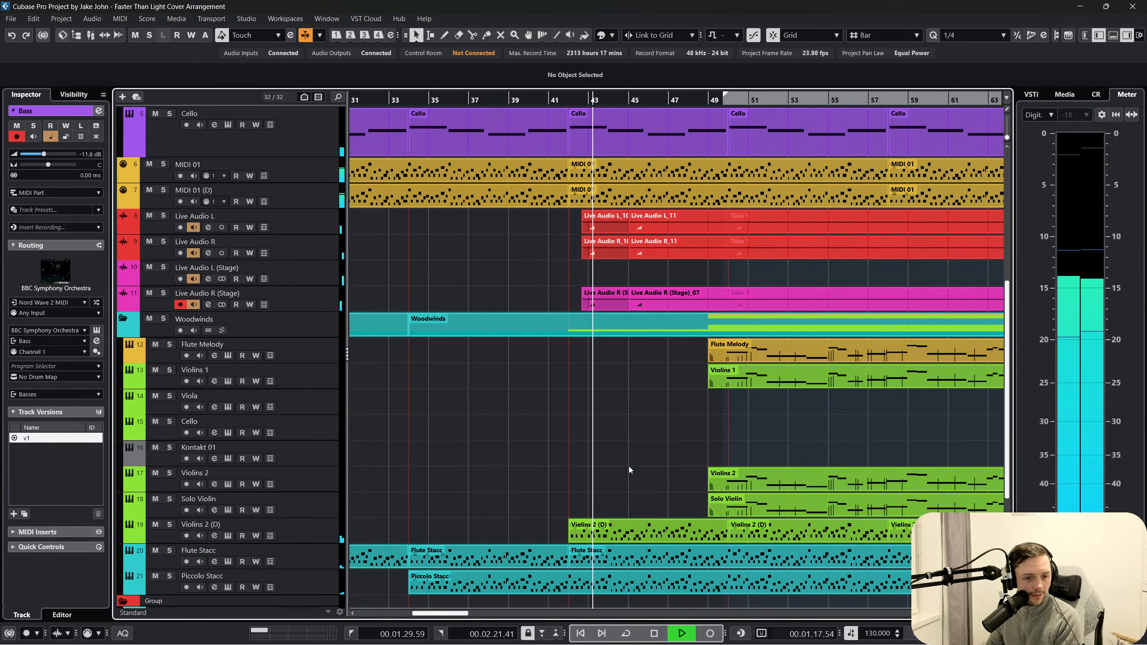
Raise the Violins 2 (D) track's volume to -0.35 dB and set its pan to the centre
left_click(328, 526)
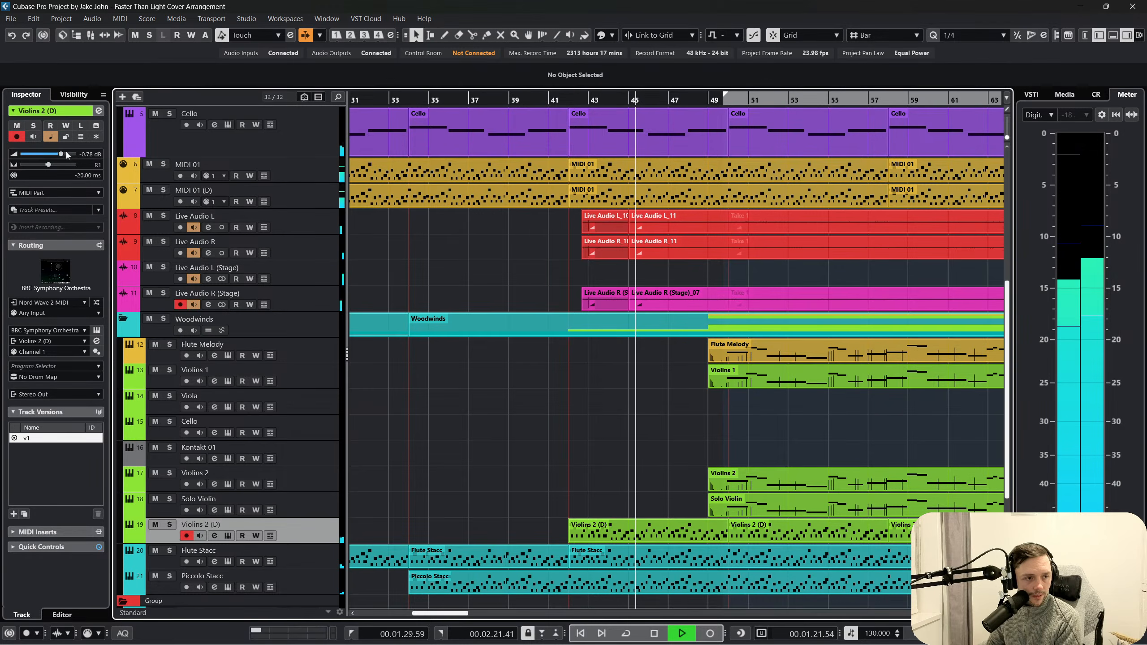
left_click_drag(66, 152, 69, 153)
double_click(98, 164)
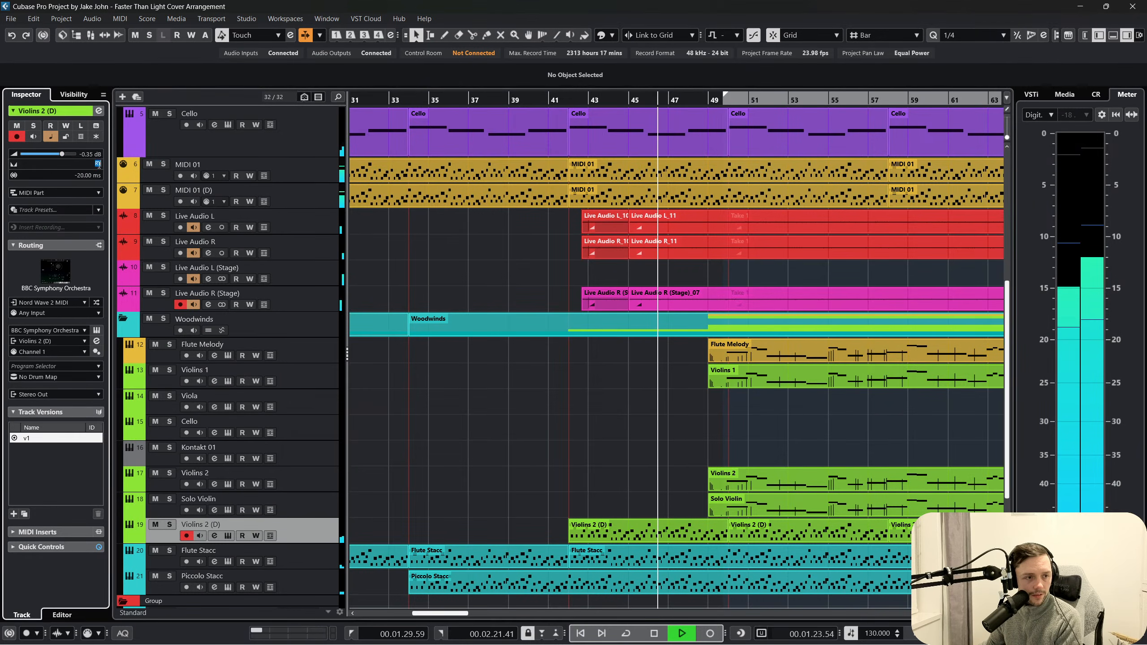
type("01")
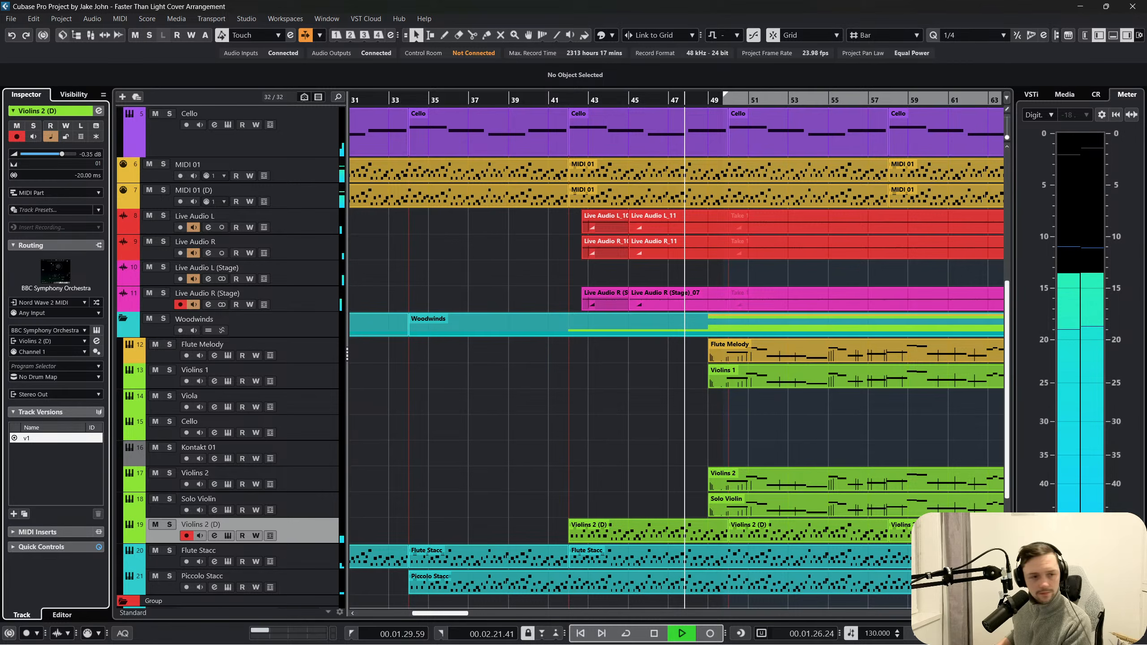
key("Return")
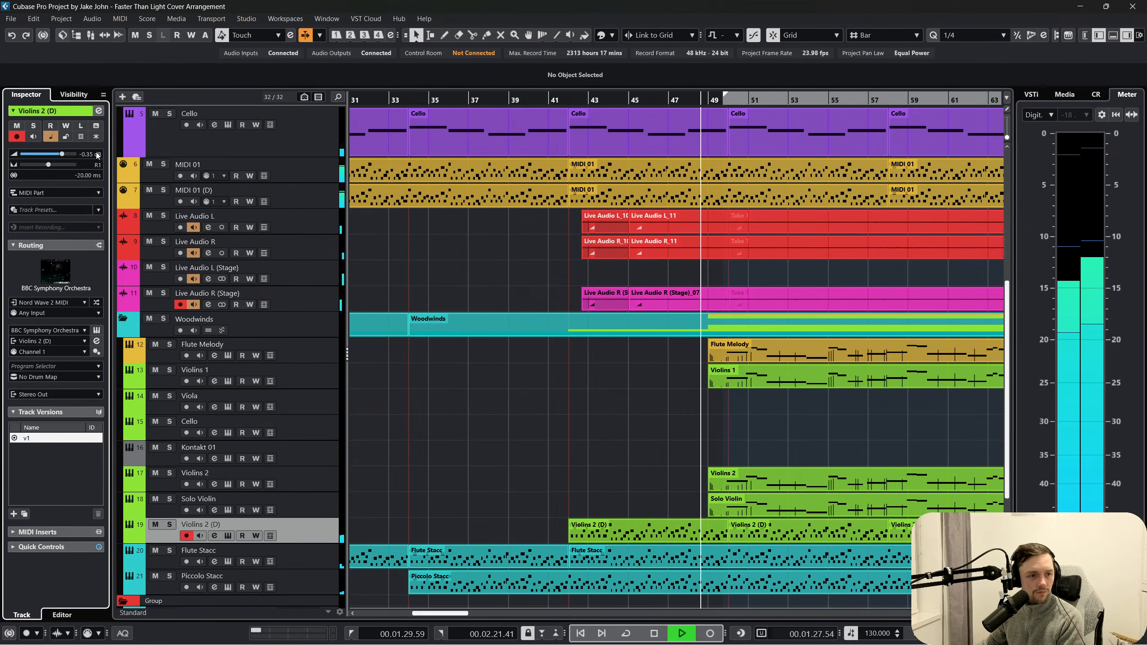
double_click(97, 165)
type("00")
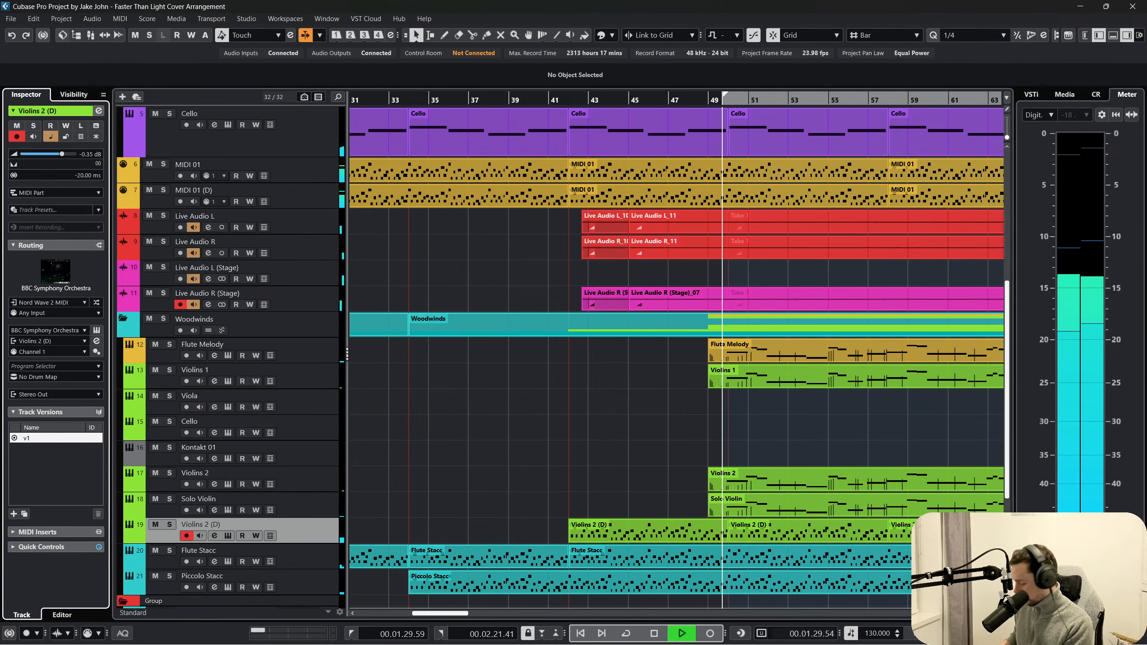
key("Return")
Review the orchestra section while it plays to about bar 79, stop playback, and look back over the tracks from bar 41
scroll(656, 426, "right", 3)
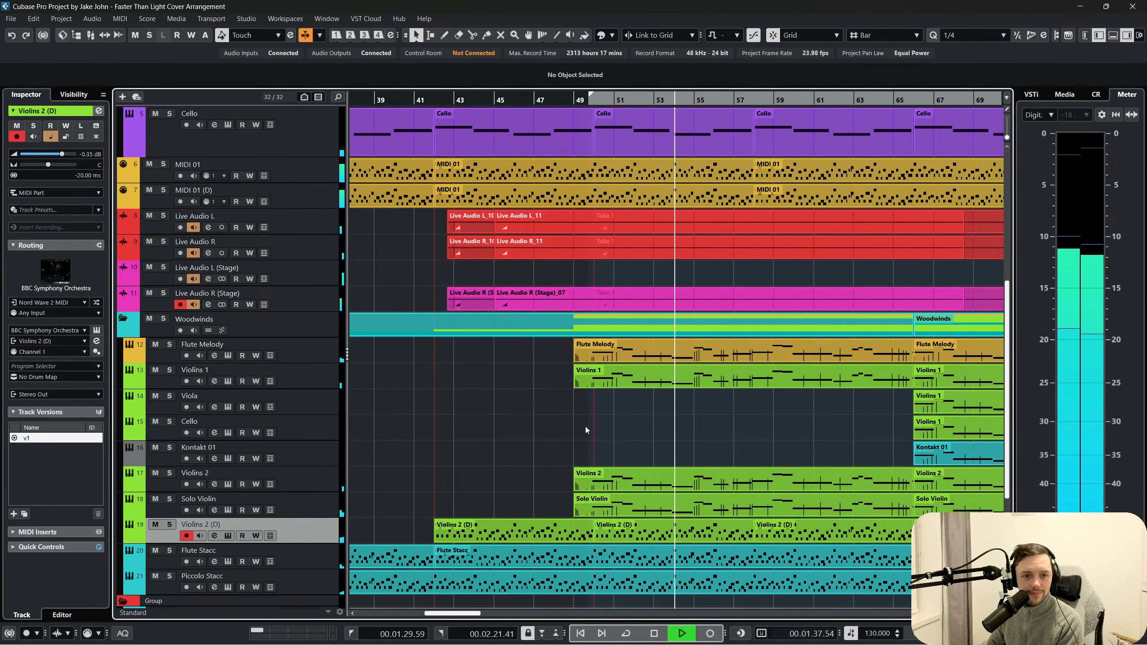
scroll(585, 427, "up", 6)
scroll(584, 429, "down", 7)
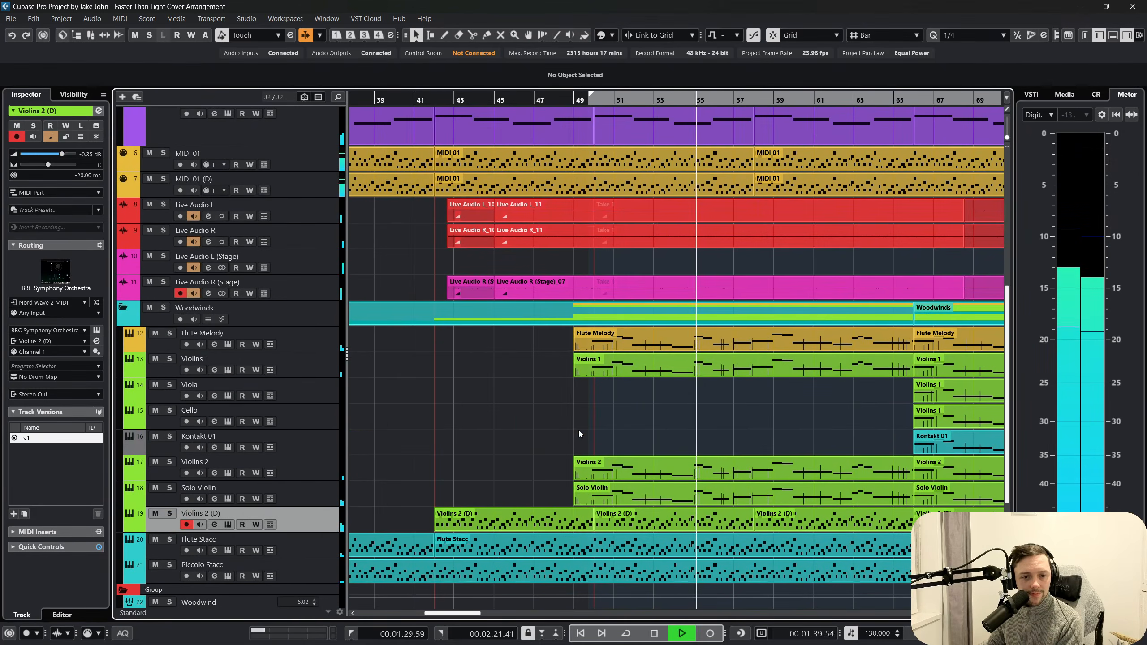
scroll(580, 429, "right", 3)
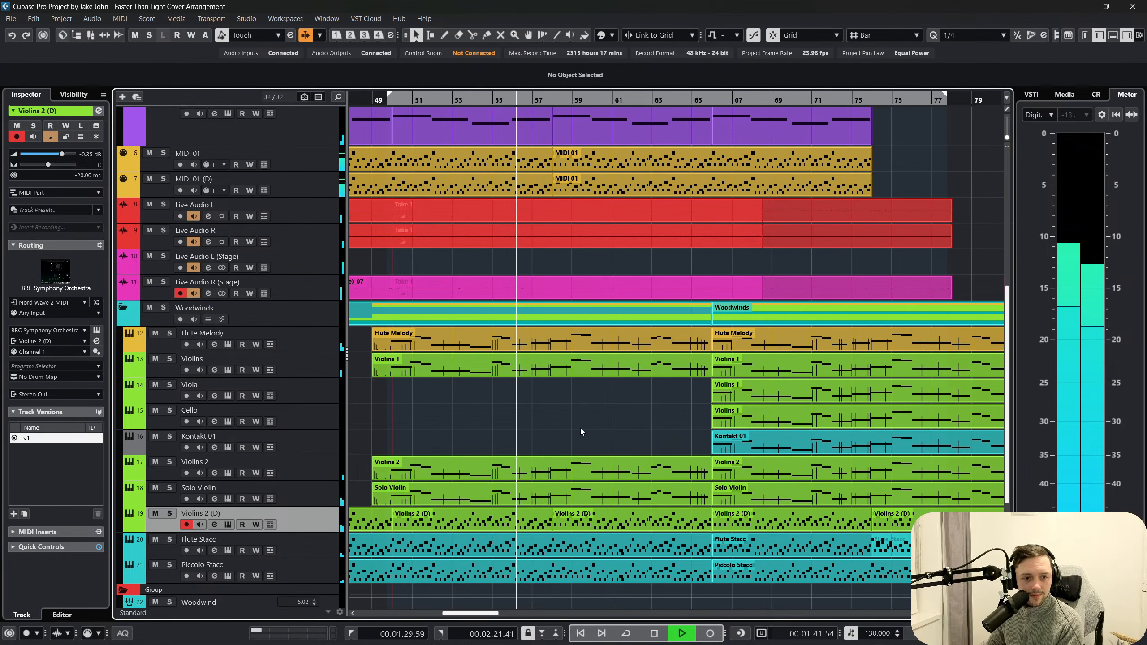
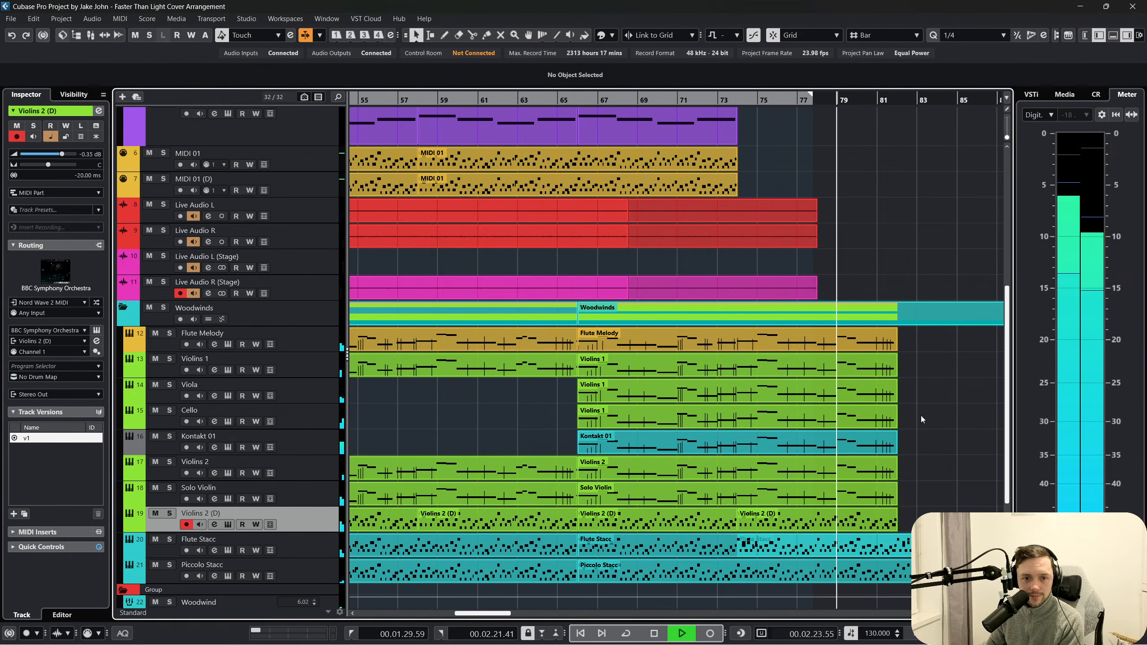
key("space")
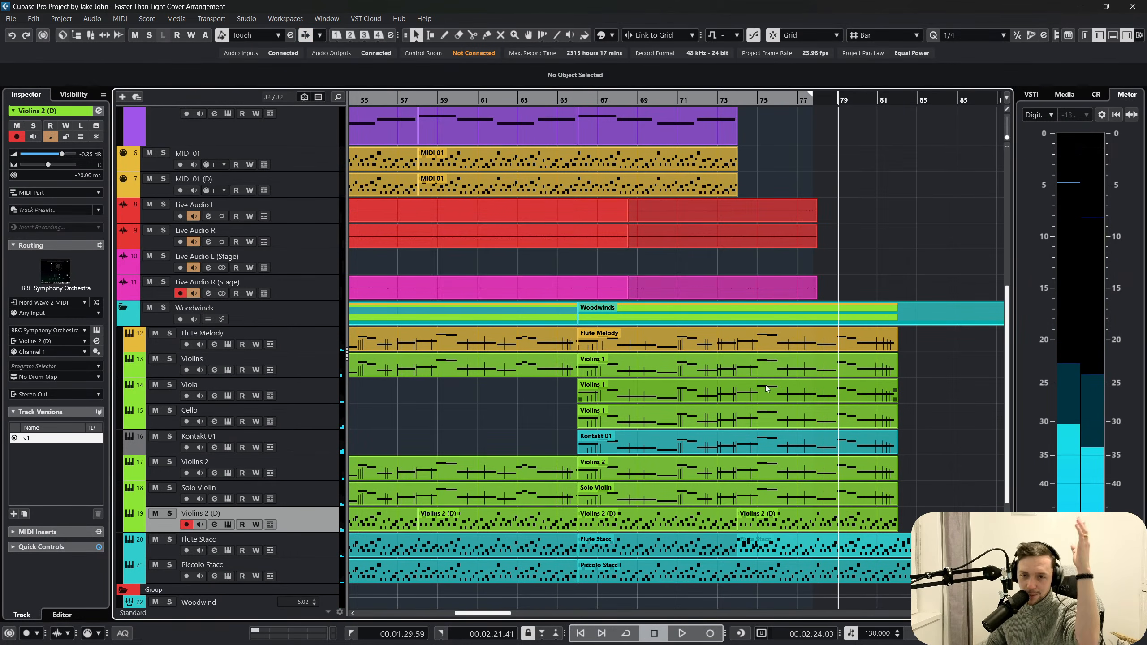
scroll(627, 324, "up", 2)
scroll(633, 304, "down", 4)
scroll(632, 305, "left", 5)
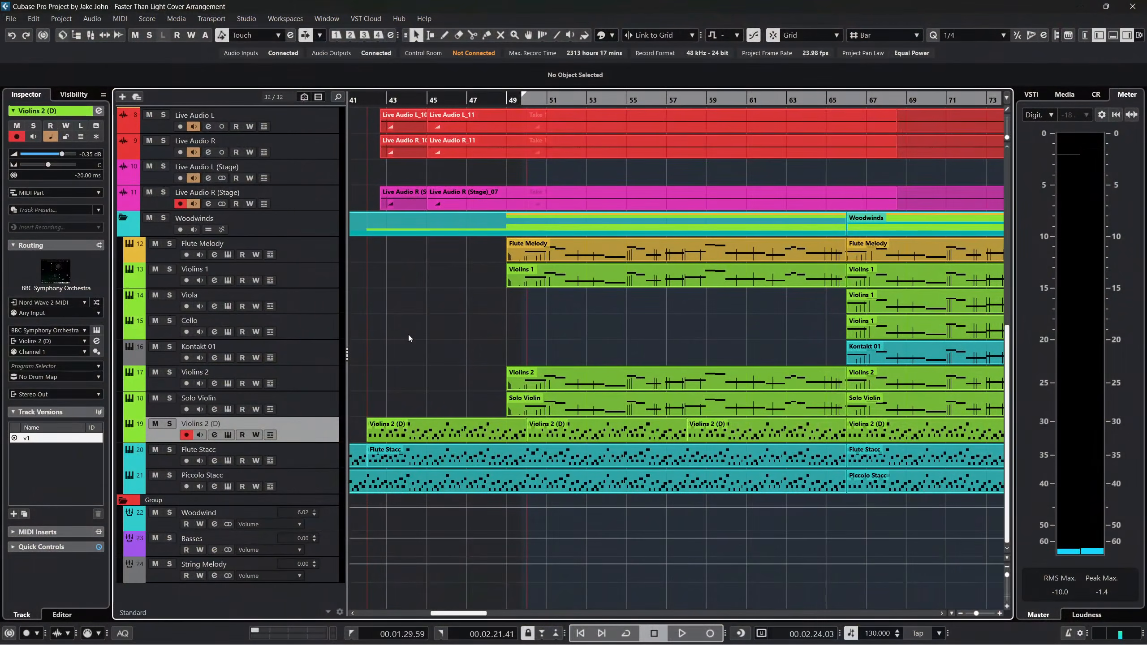
scroll(431, 364, "up", 4)
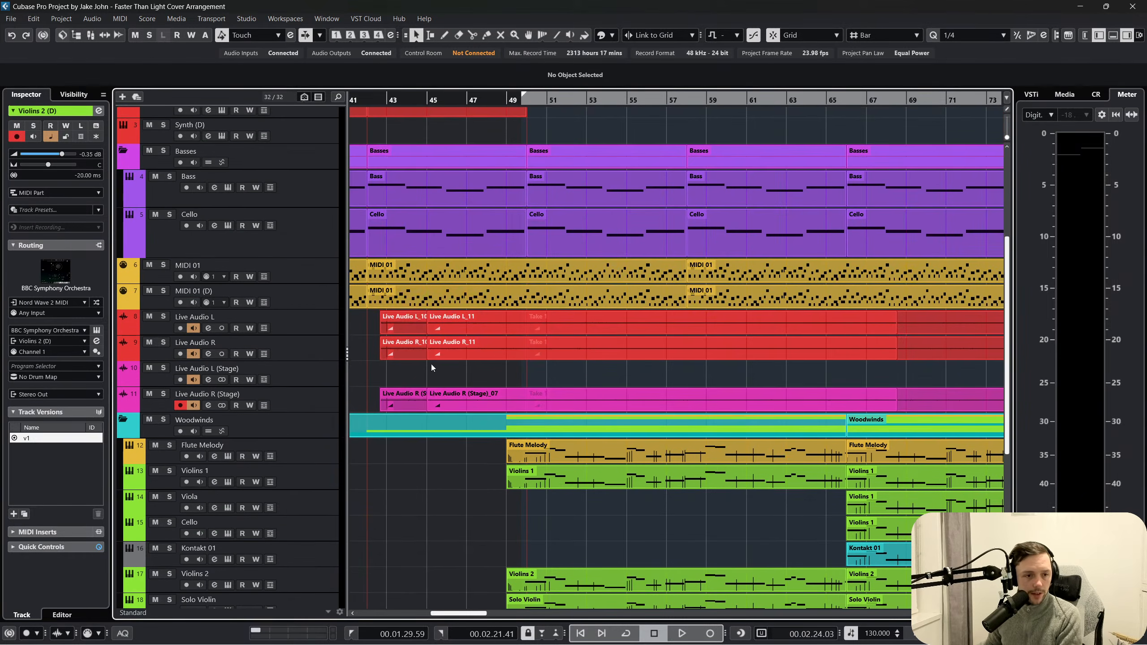
Reduce the track heights so that the whole track list fits in view
left_click(515, 458)
key("z")
key("z")
left_click(476, 387)
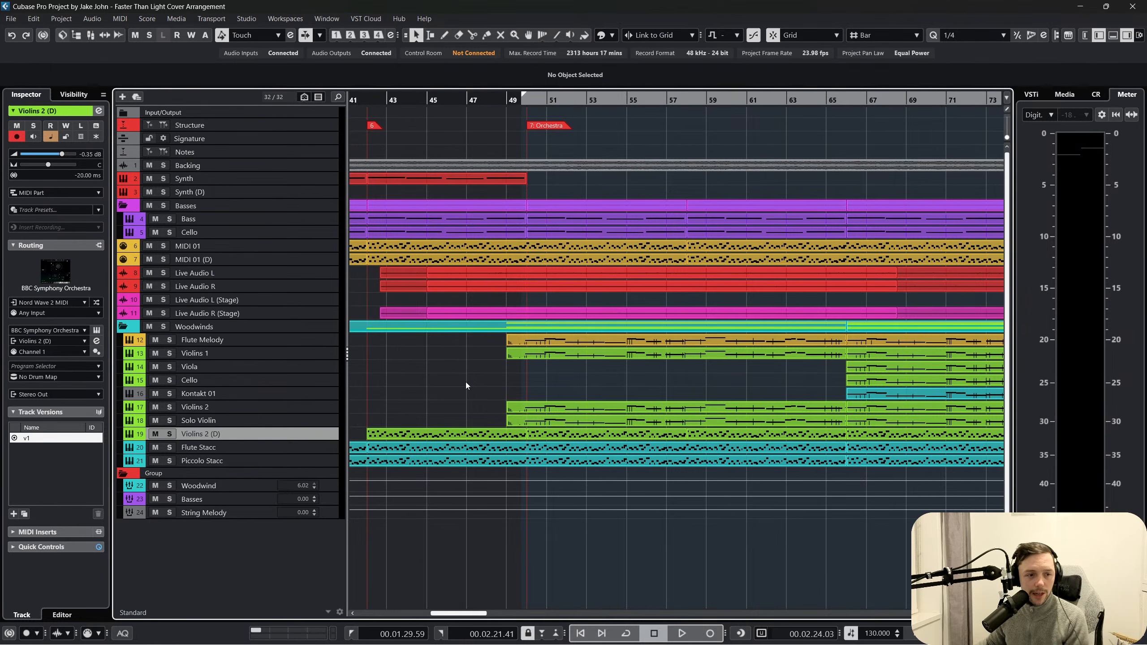
Go through the Woodwinds folder's tracks from Flute Melody to Violins 2, the Basses folder's Bass and Cello, and the Group folder
left_click(260, 342)
left_click(292, 368)
left_click(298, 356)
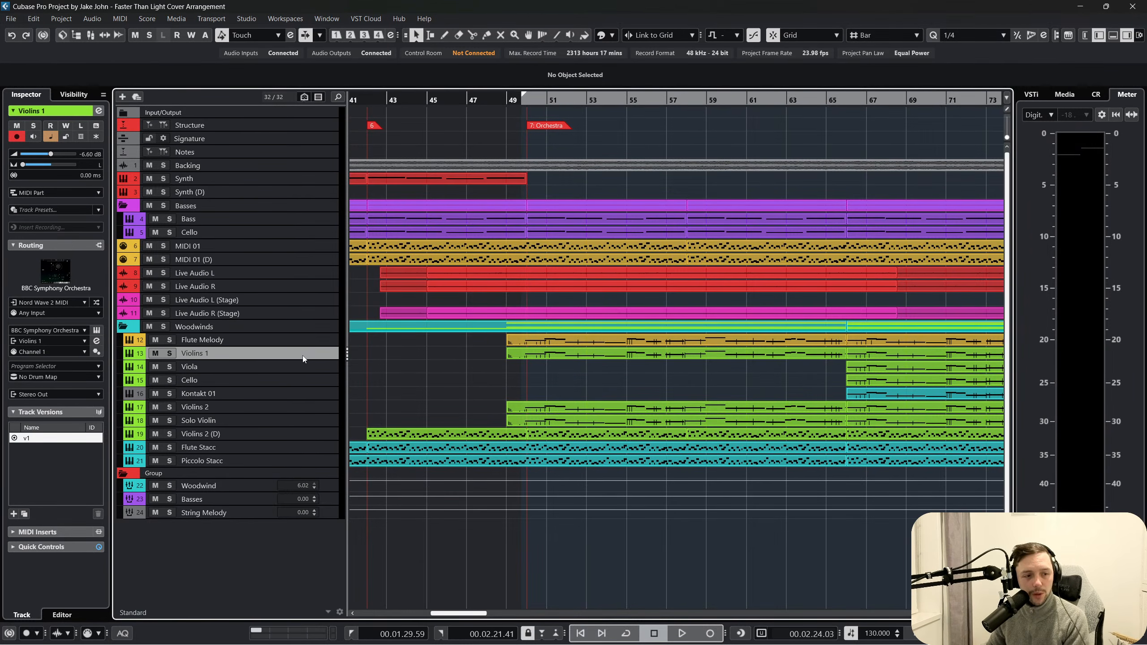
left_click(307, 366)
left_click(308, 380)
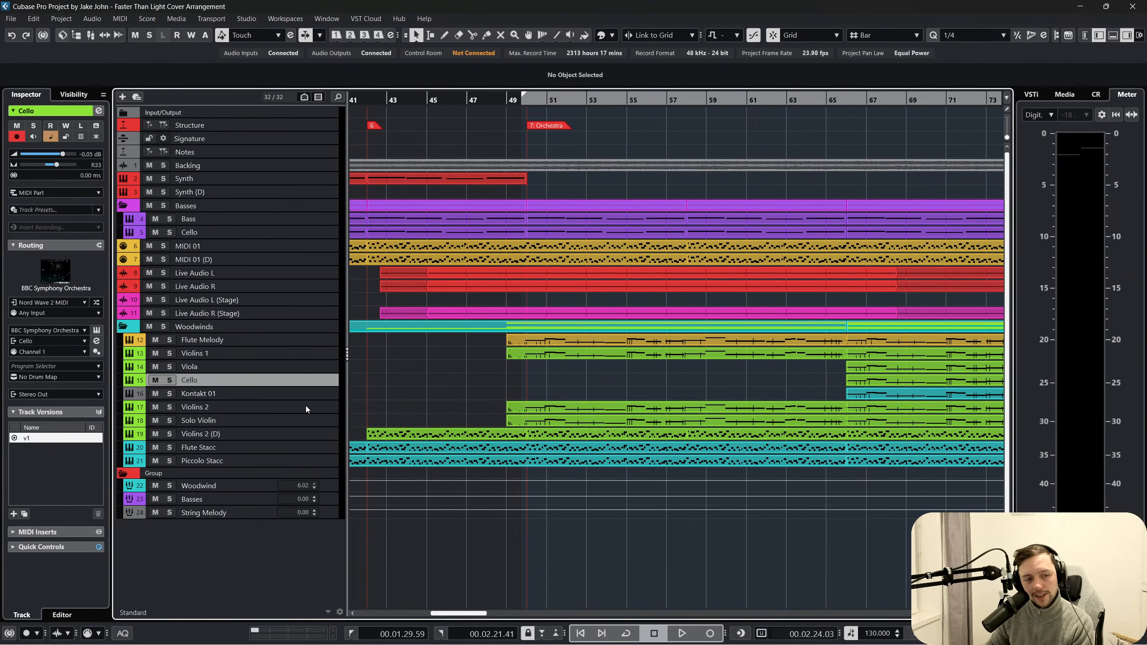
left_click(305, 406)
left_click(314, 379)
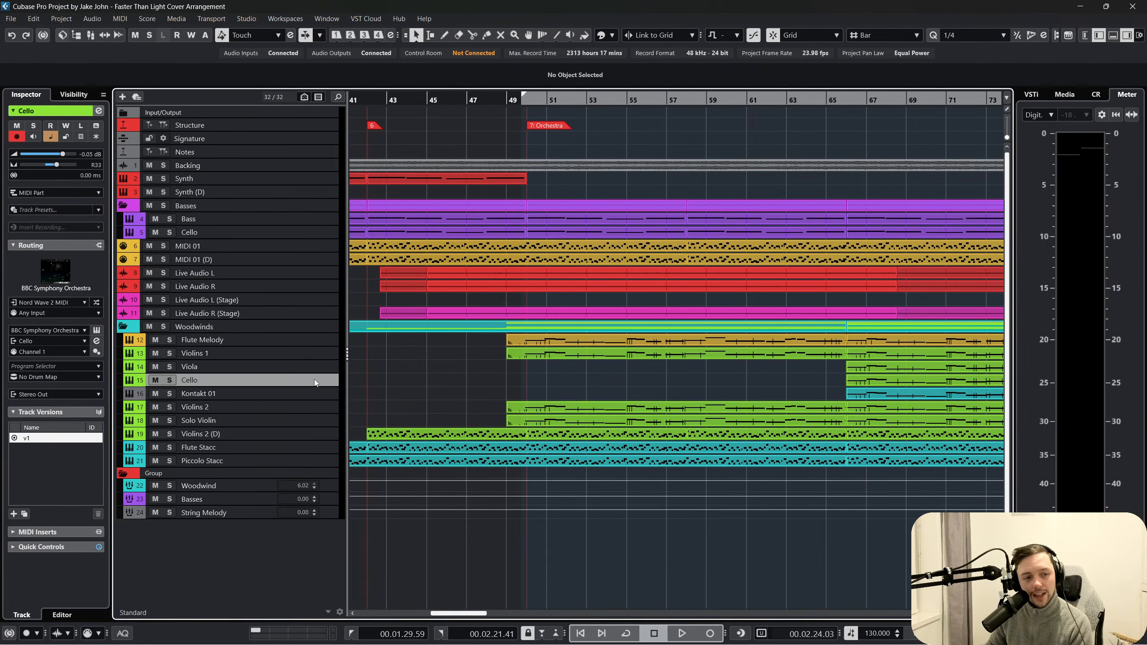
left_click(318, 219)
left_click(312, 232, "shift")
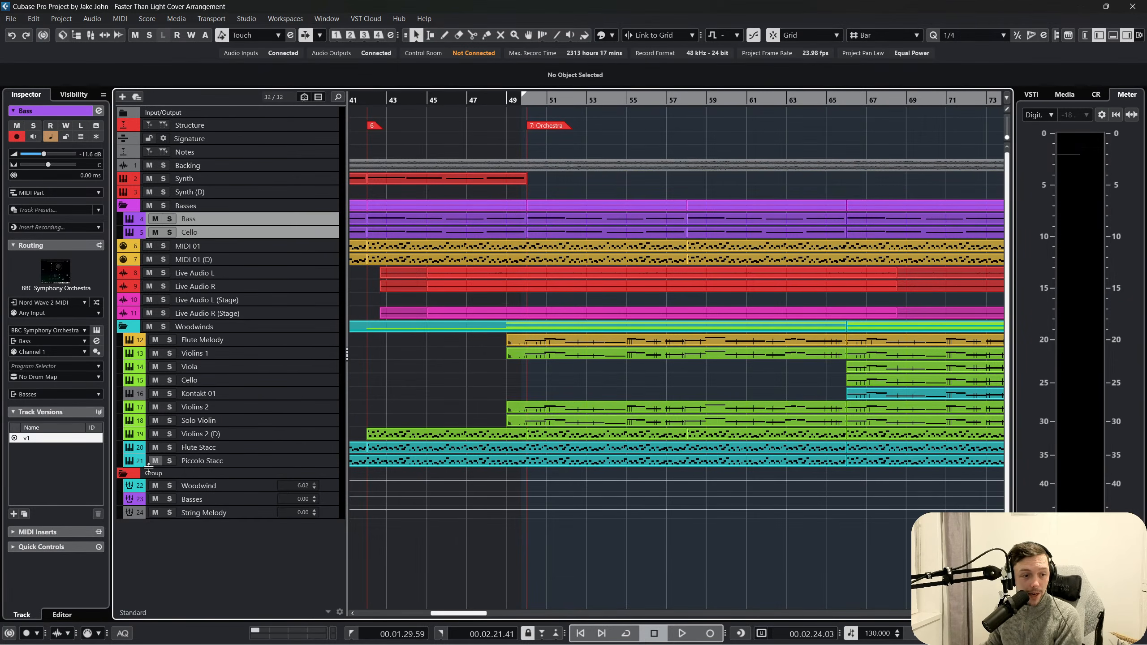
left_click(285, 469)
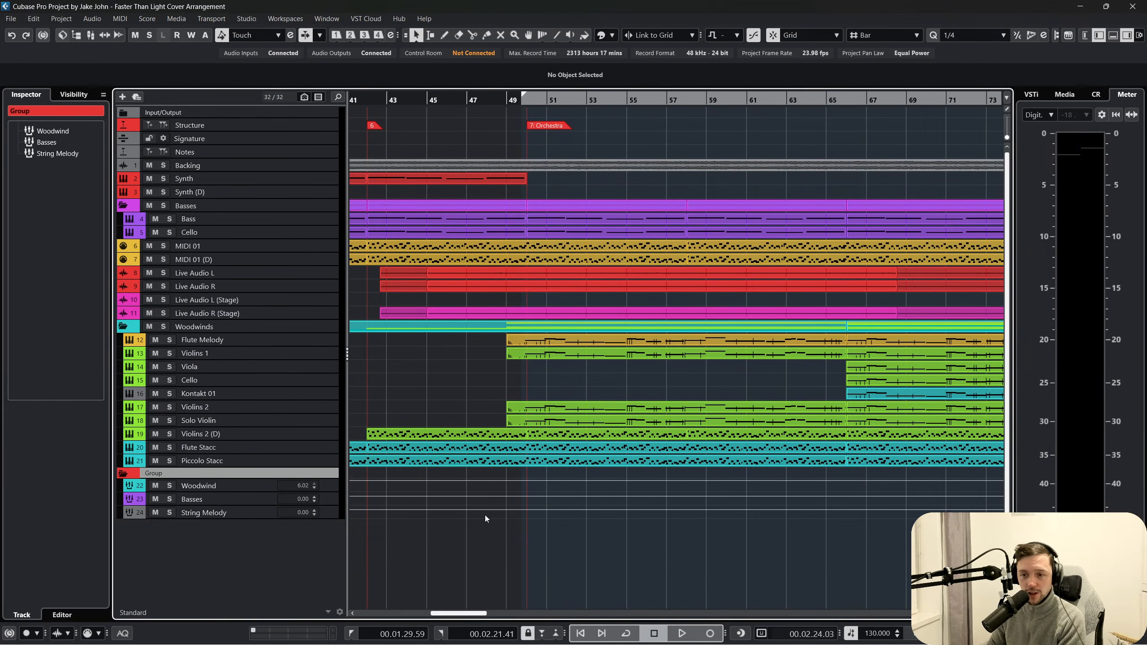
Zoom in on the timeline around bar 50 and raise the String Melody group's volume to 0.40
key("h")
key("h")
key("h")
scroll(353, 498, "left", 4)
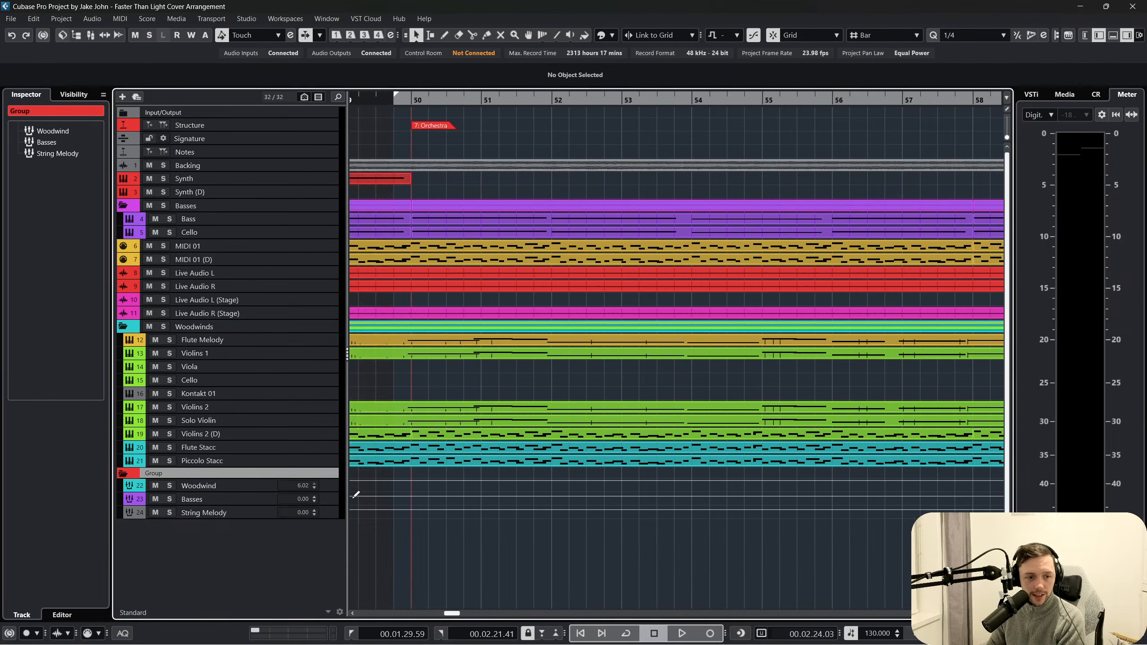
scroll(207, 511, "down", 1)
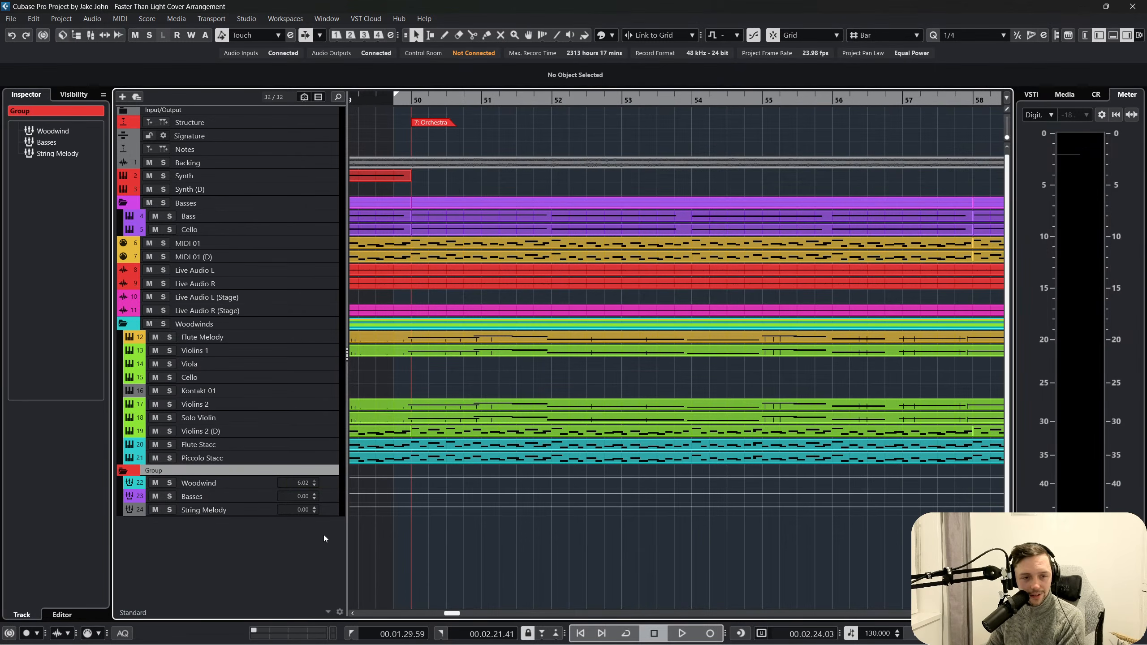
scroll(322, 525, "up", 1)
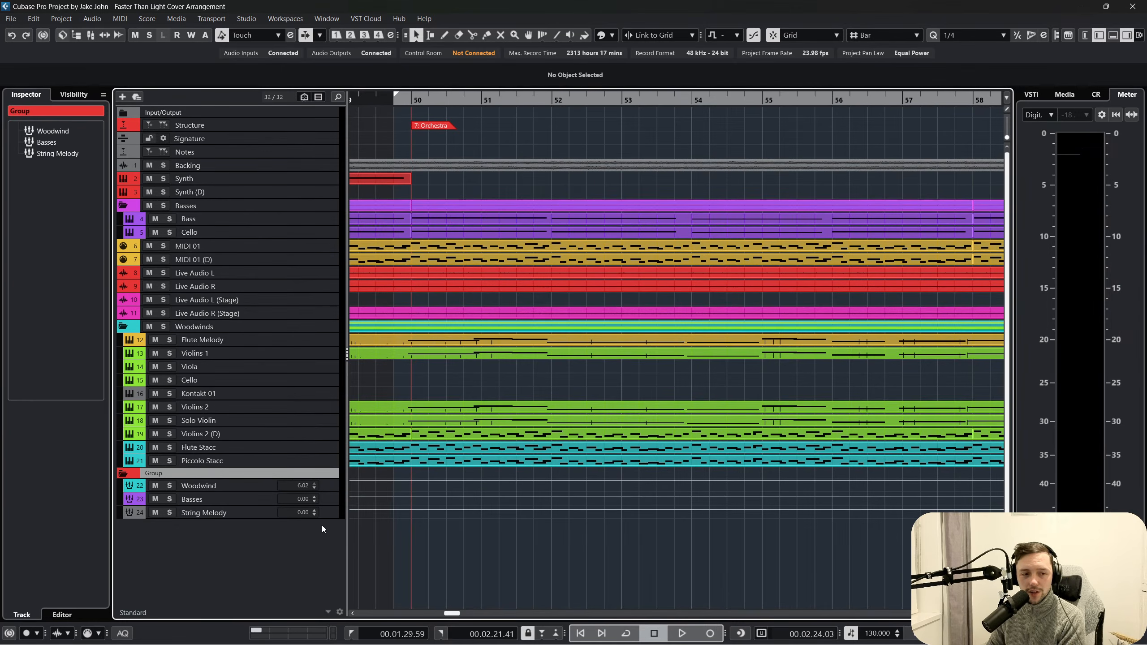
scroll(314, 513, "up", 1)
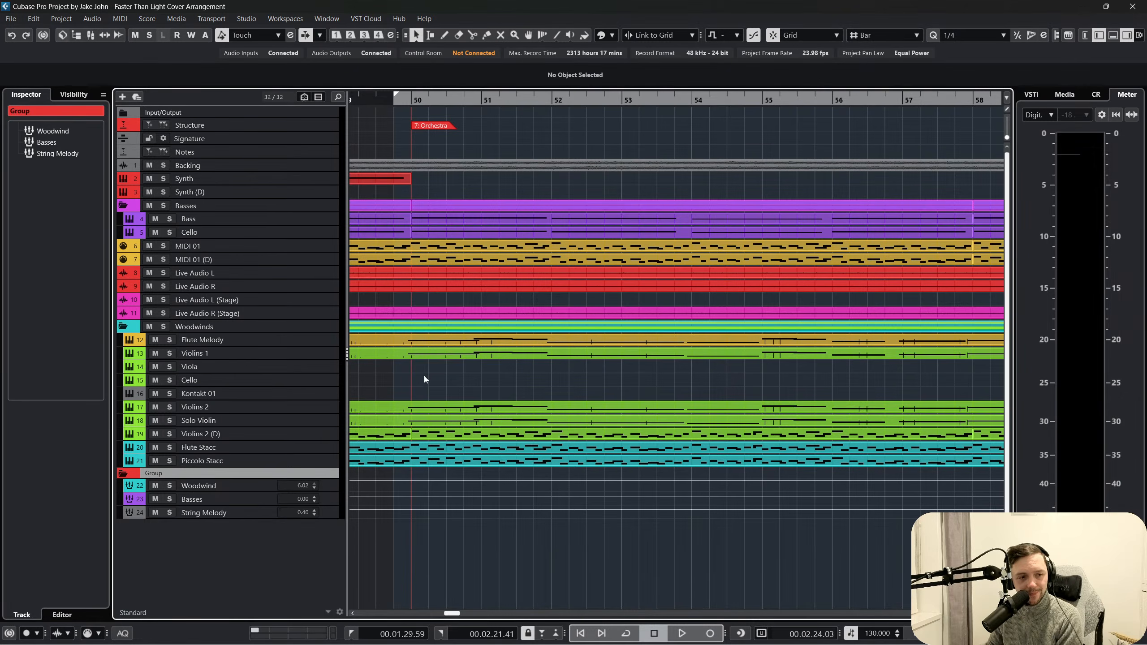
Select the Violins 1, Viola and Cello tracks in the Woodwinds folder together and move them below Kontakt 01, directly above Violins 2
left_click(318, 363)
left_click(311, 342)
left_click(320, 356)
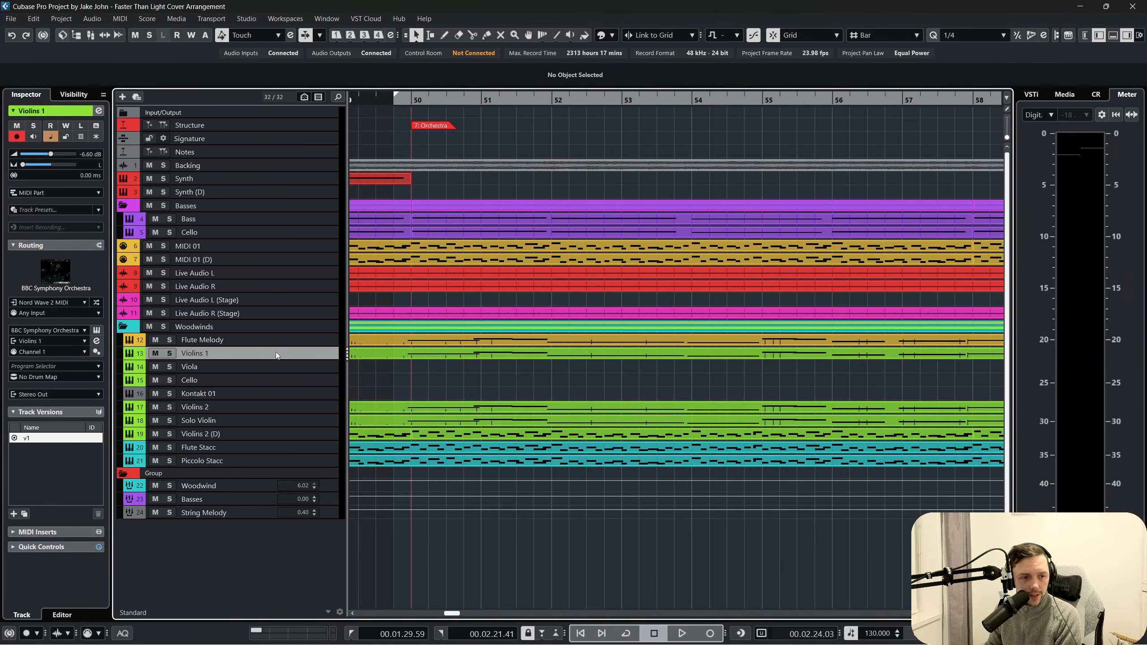
left_click(301, 367)
left_click(304, 382)
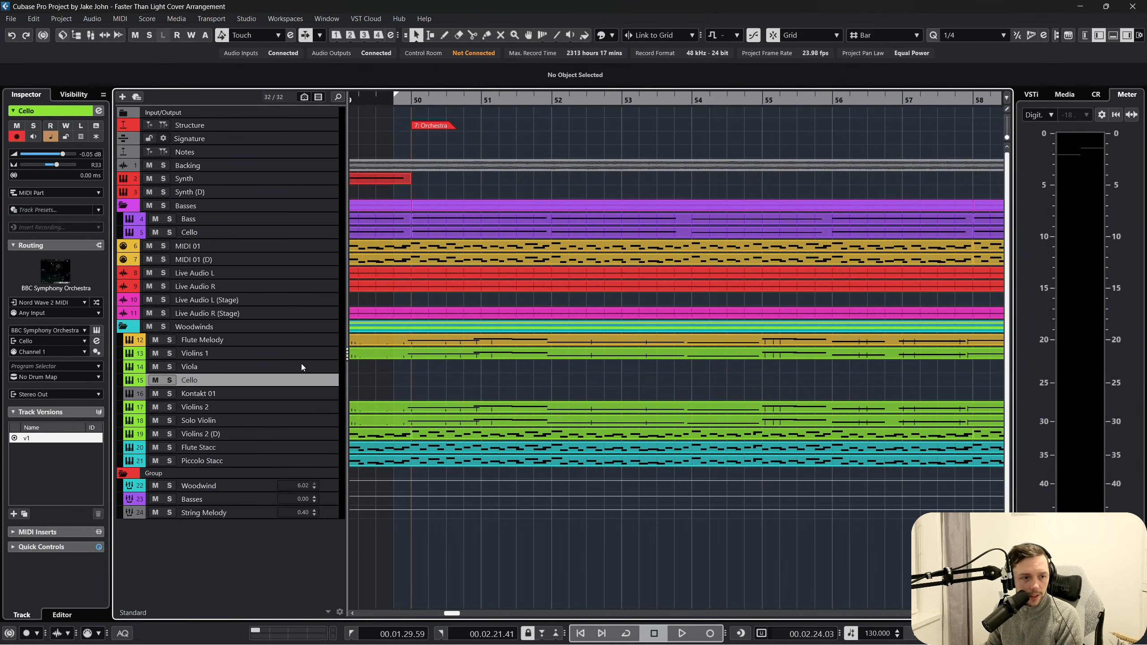
key("Up")
key("Up")
left_click(302, 366, "shift")
left_click(300, 380, "shift")
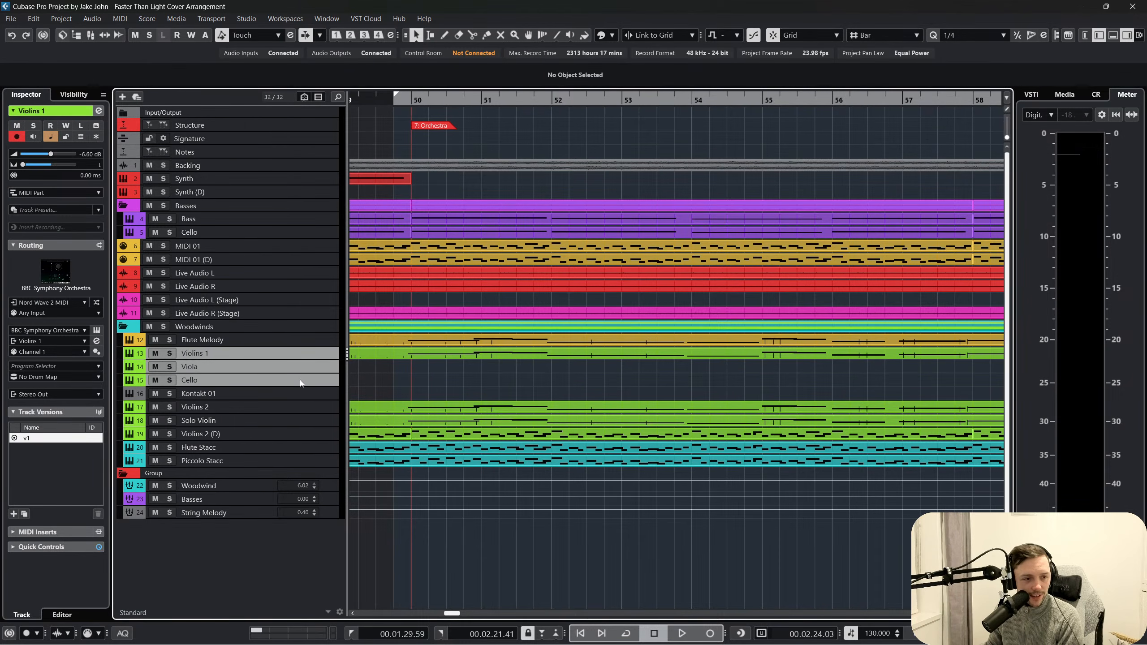
left_click_drag(303, 378, 298, 402)
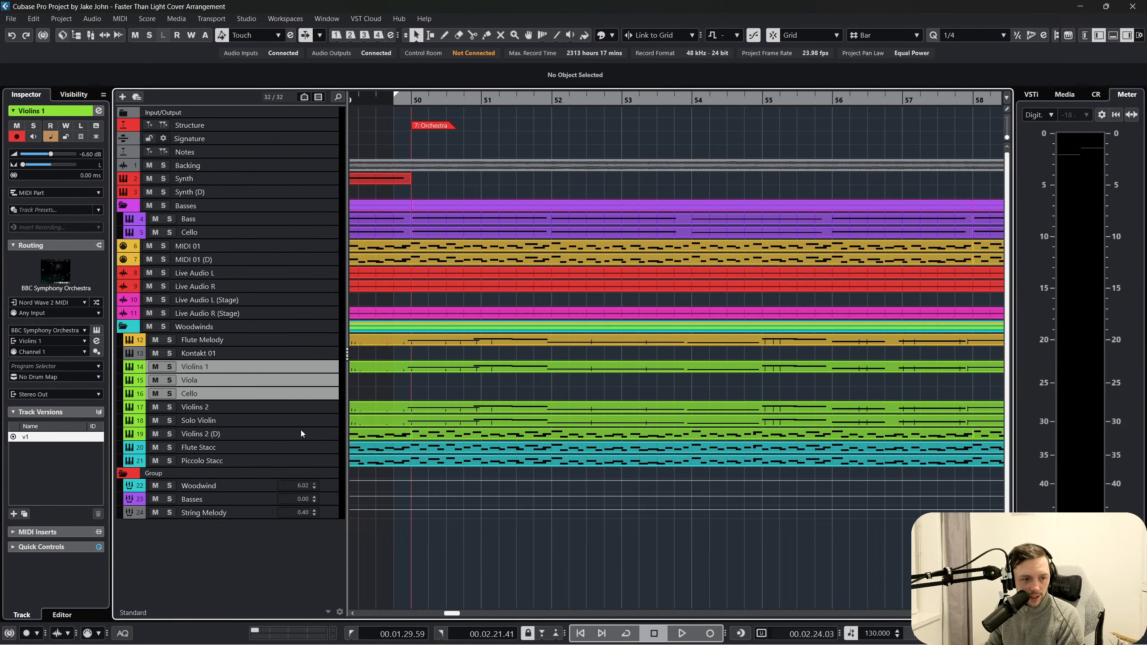
Rename the Violins 2 (D) track as Staccato Viola
left_click(302, 430)
double_click(292, 430)
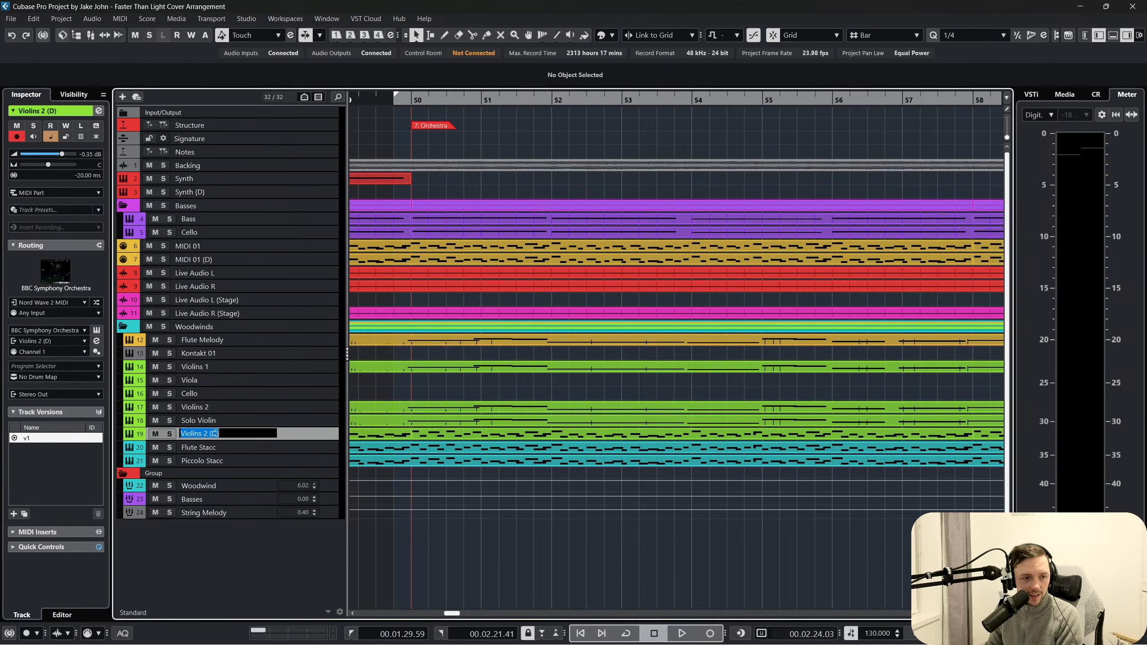
type("Staccato Viola")
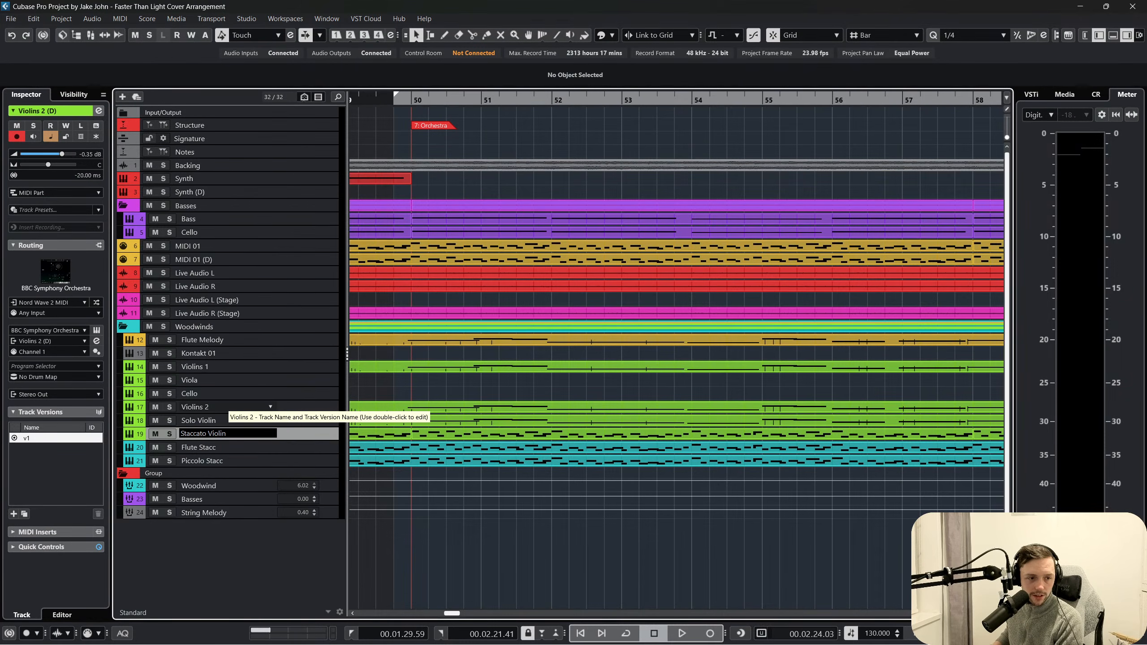
key("Return")
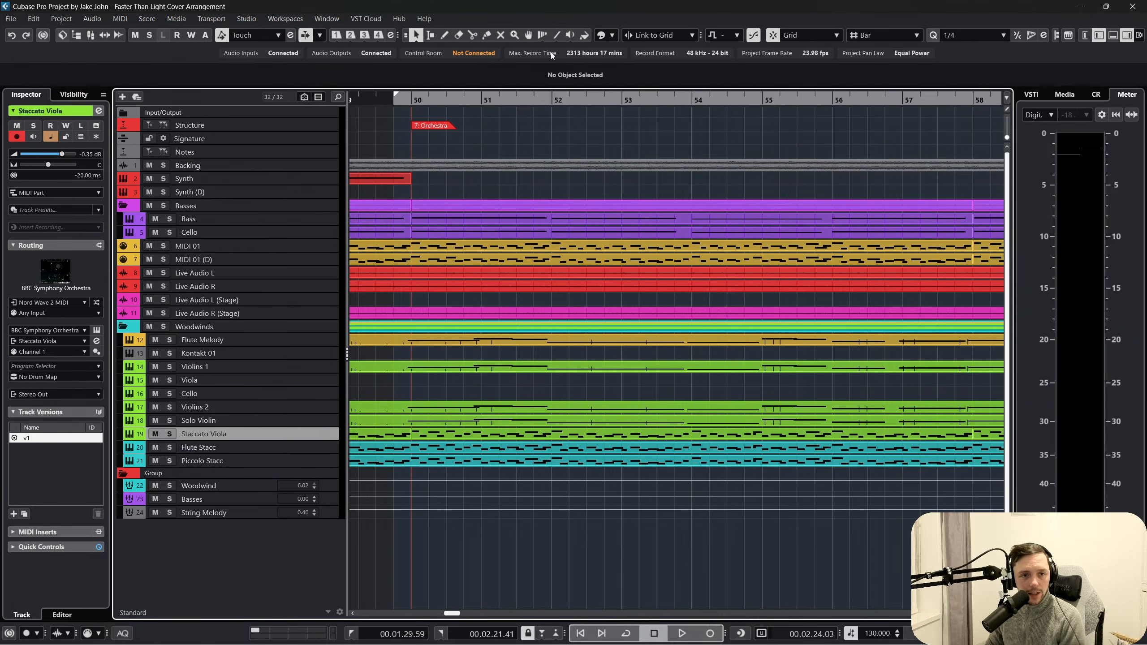
Colour the Staccato Viola track yellow-orange to match the Flute Melody track
left_click(600, 36)
left_click(645, 67)
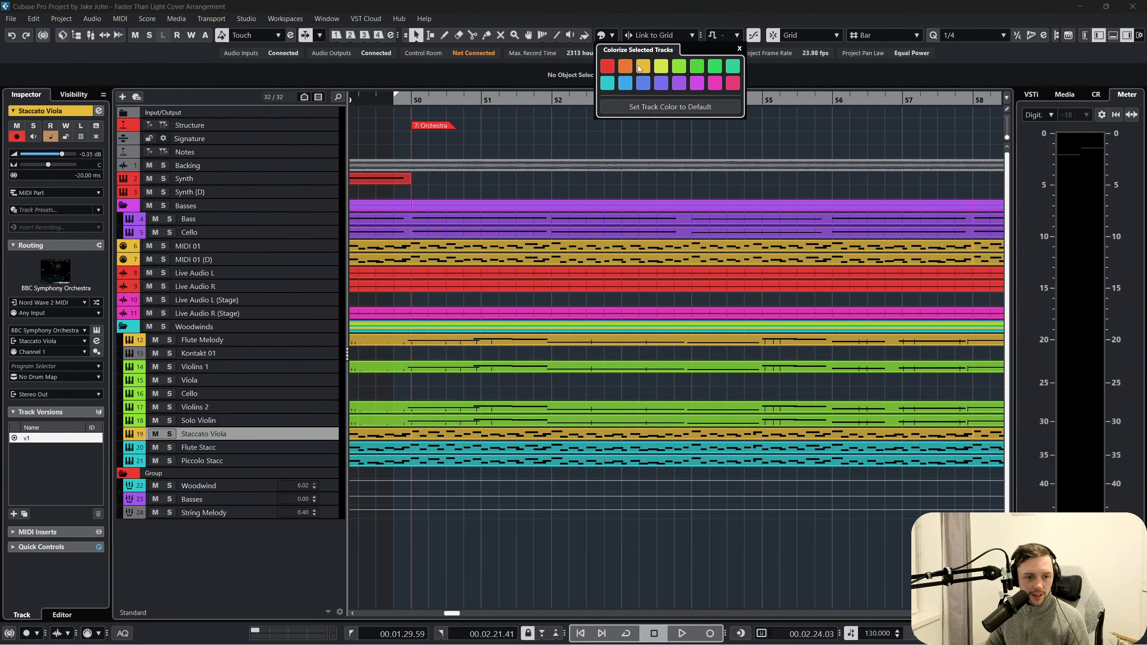
left_click(512, 383)
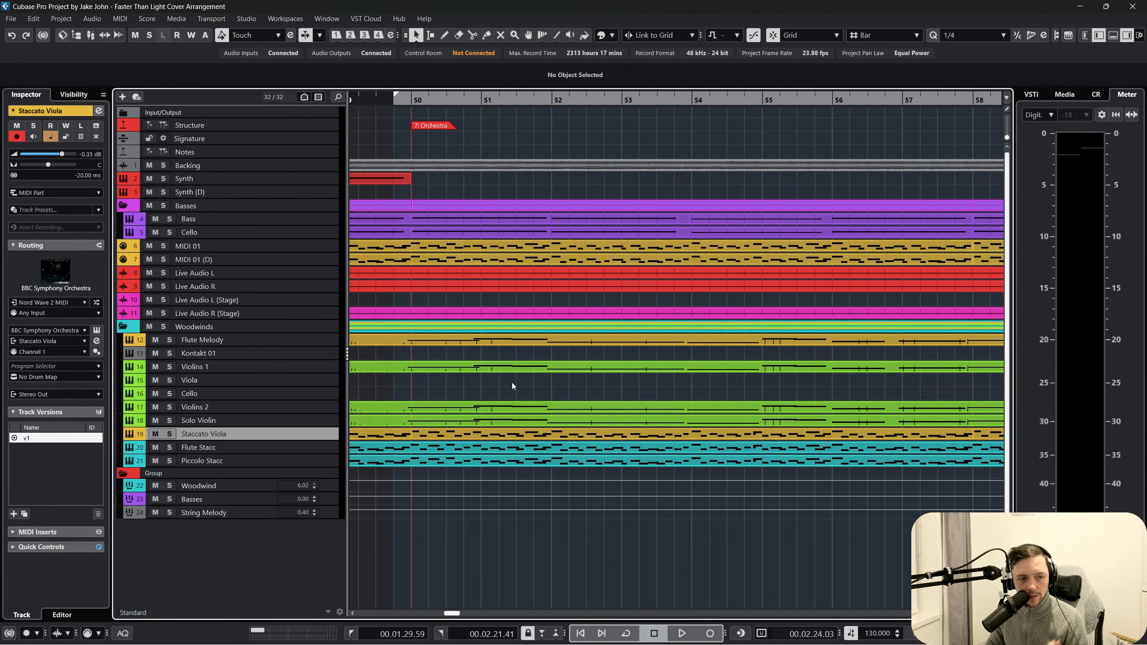
scroll(503, 372, "left", 3)
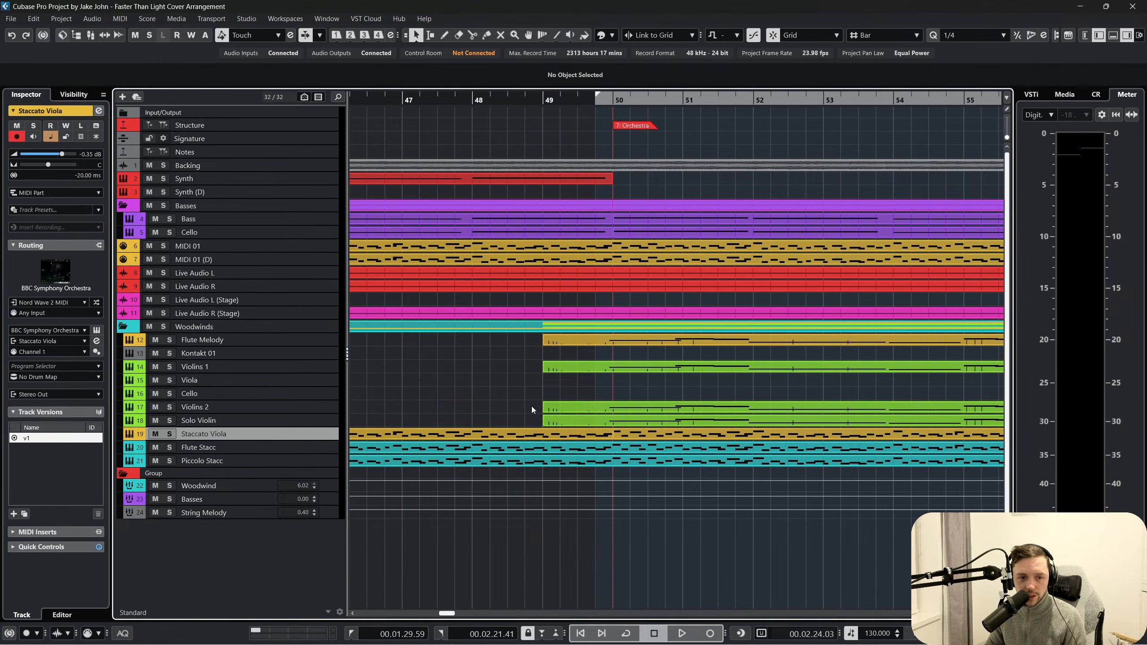
left_click(321, 421)
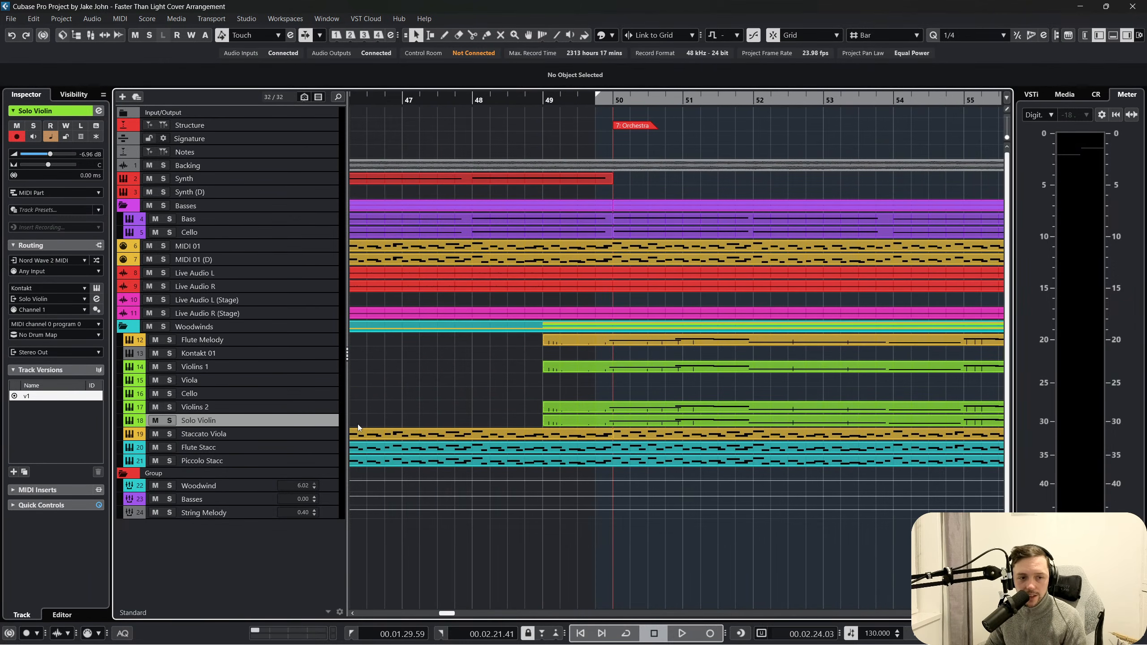
left_click(318, 434)
left_click(329, 460)
left_click(322, 434, "shift")
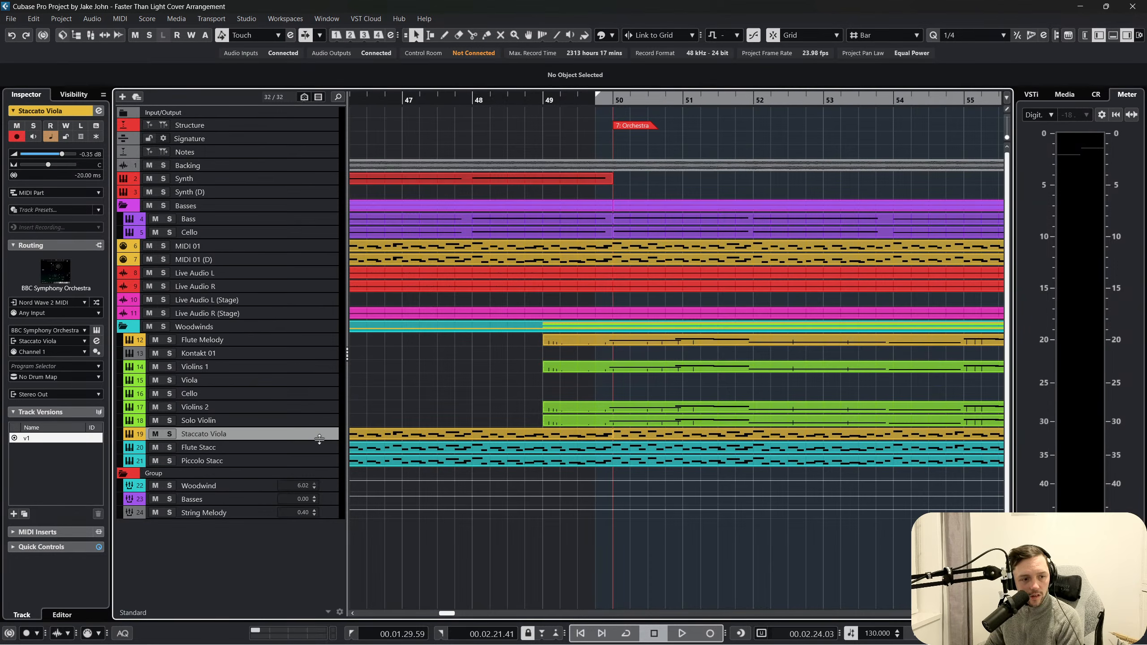
left_click(301, 247)
Examine the bass, MIDI, woodwind and string parts around bar 66 with the tracks enlarged vertically
scroll(422, 325, "right", 5)
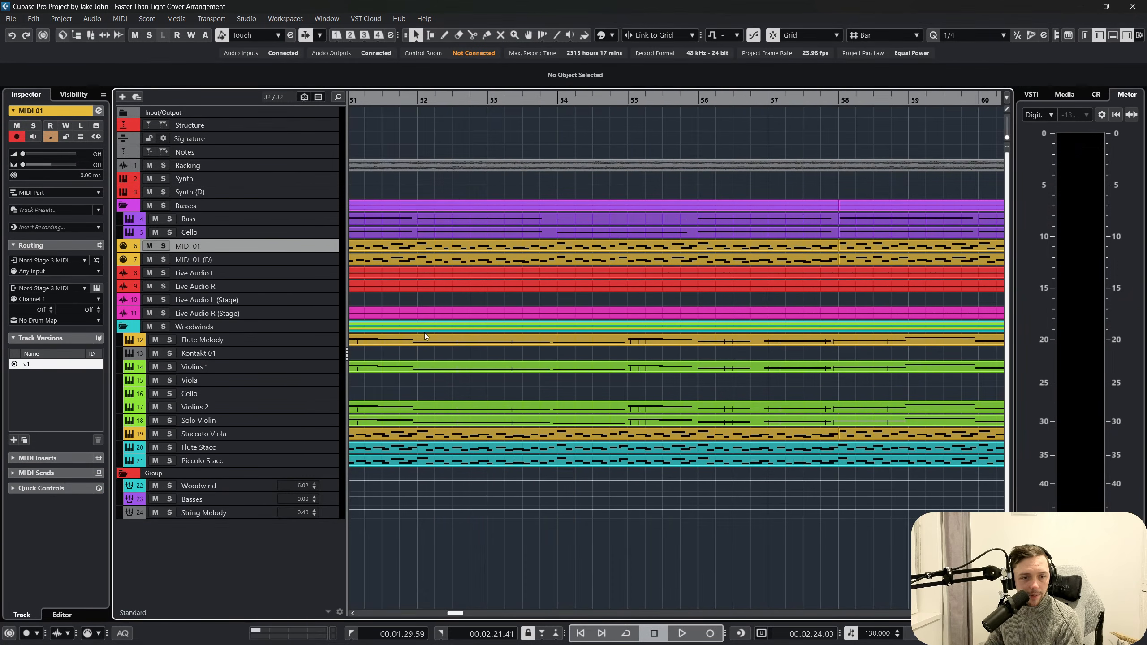
scroll(428, 335, "right", 10)
left_click_drag(1006, 571, 1007, 586)
scroll(902, 453, "down", 6)
scroll(887, 453, "right", 5)
scroll(886, 454, "down", 3)
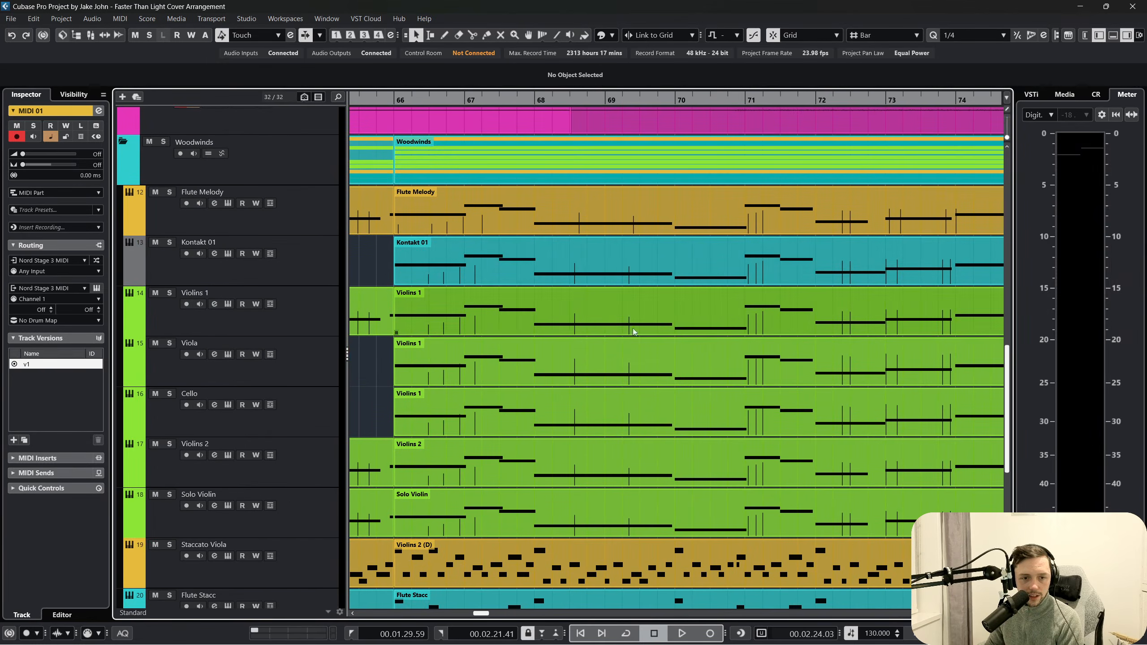
scroll(768, 316, "right", 1)
scroll(731, 332, "left", 2)
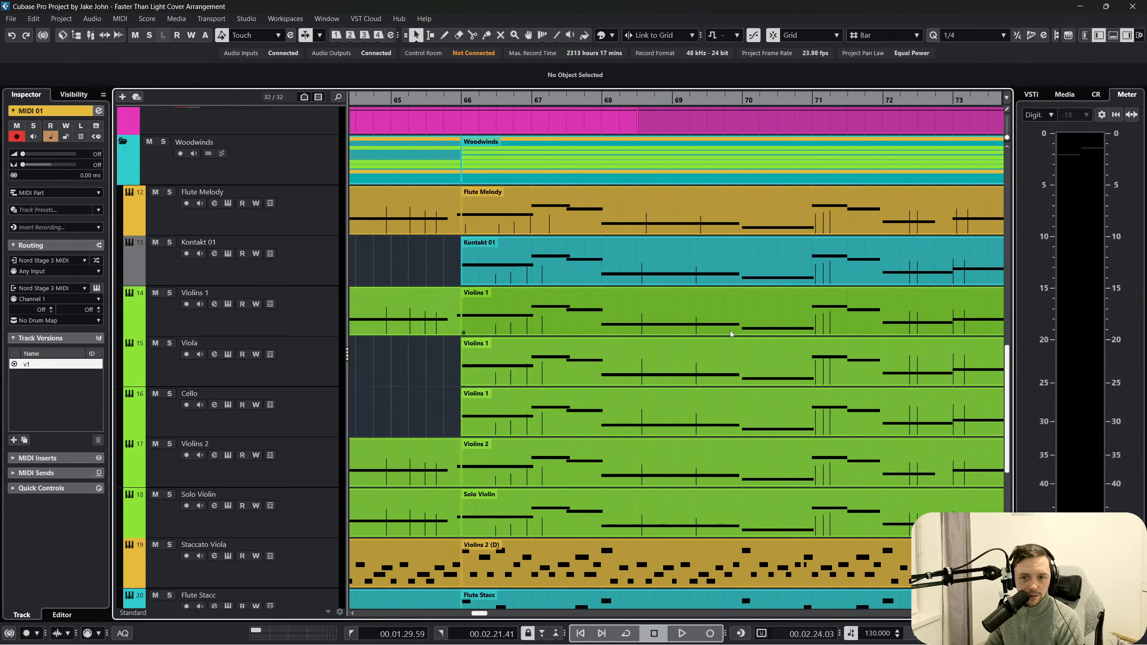
scroll(733, 333, "up", 12)
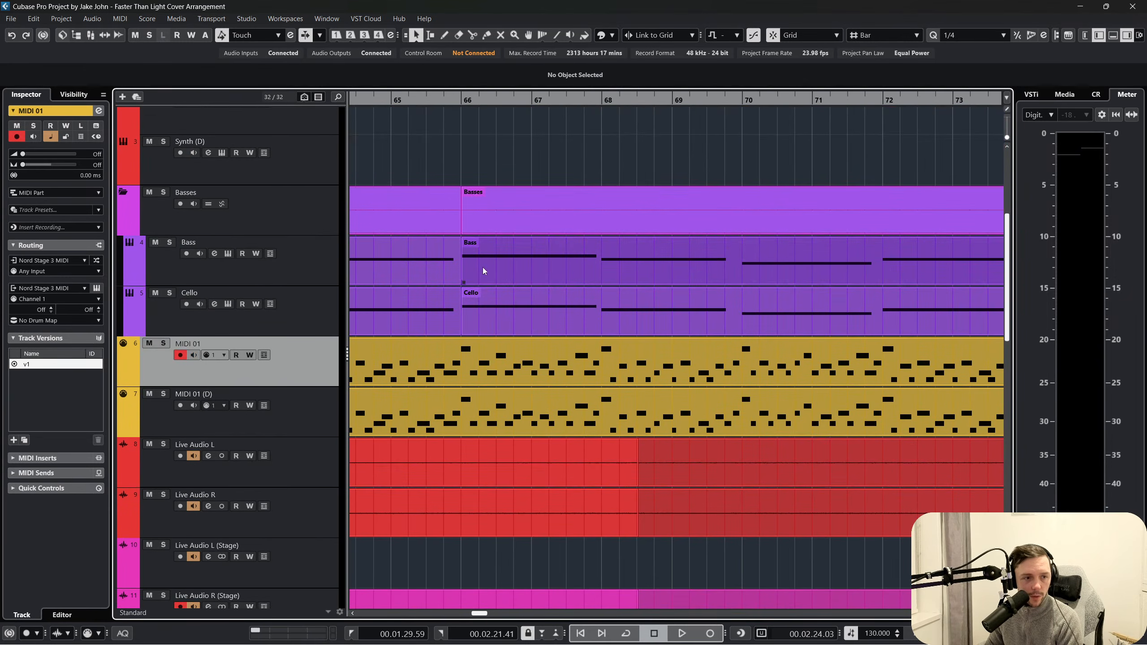
scroll(572, 235, "down", 10)
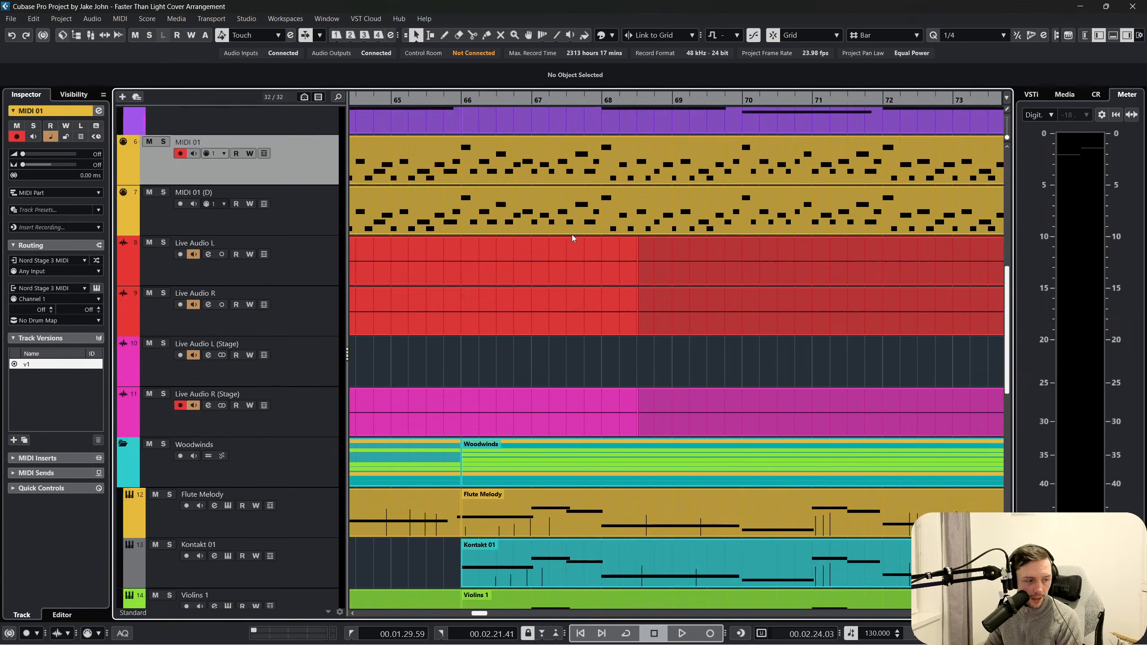
scroll(679, 316, "left", 3)
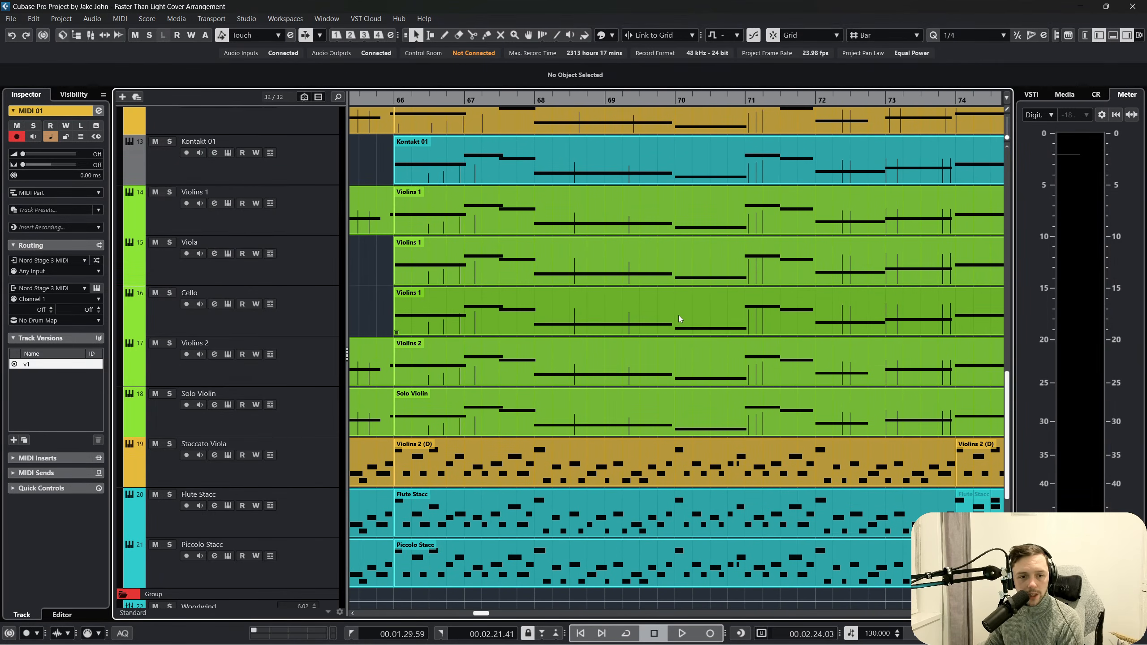
scroll(677, 323, "up", 2)
Select the tracks from Kontakt 01 through Solo Violin and add a stereo group track for them named String Melody Lines
left_click(296, 257)
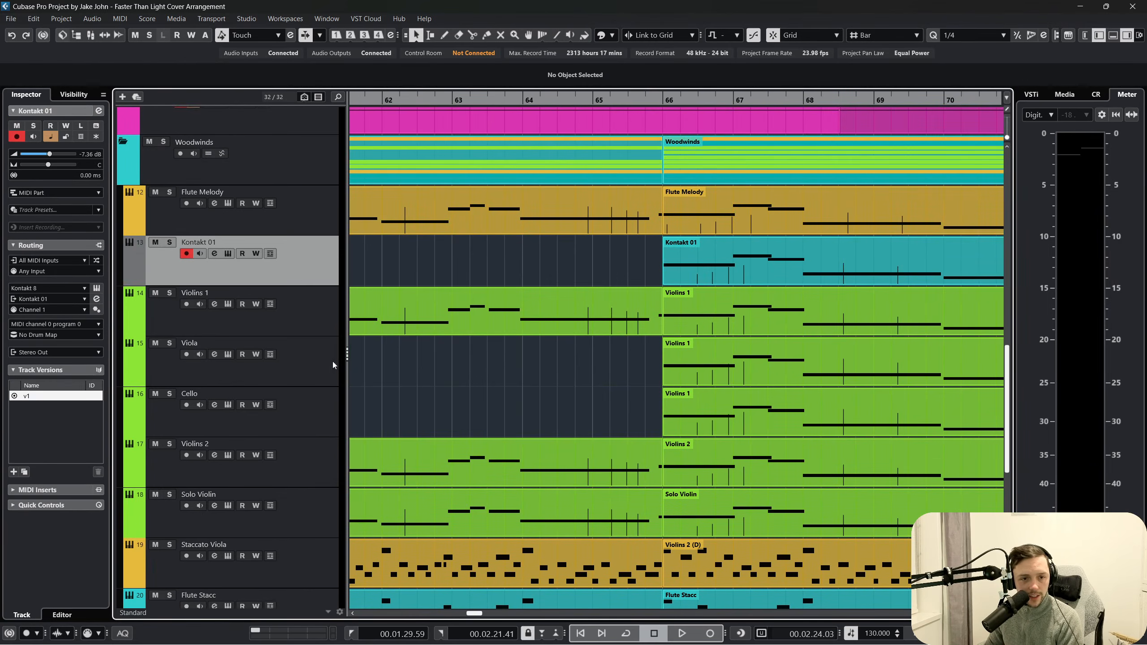
left_click(321, 513, "shift")
right_click(319, 255)
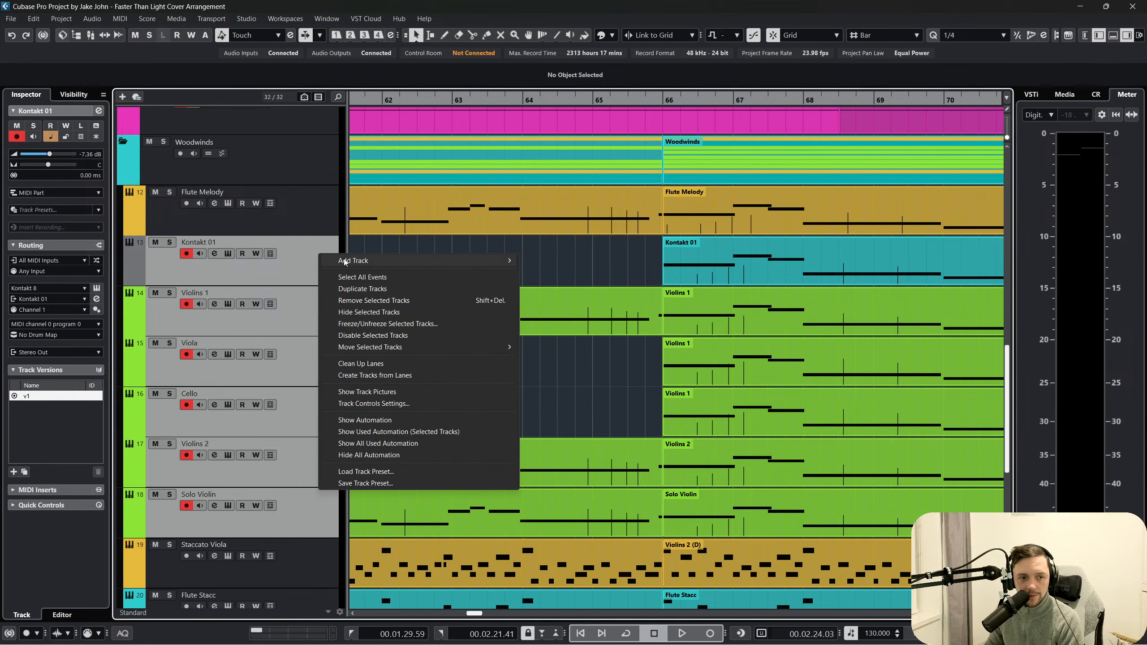
mouse_move(346, 265)
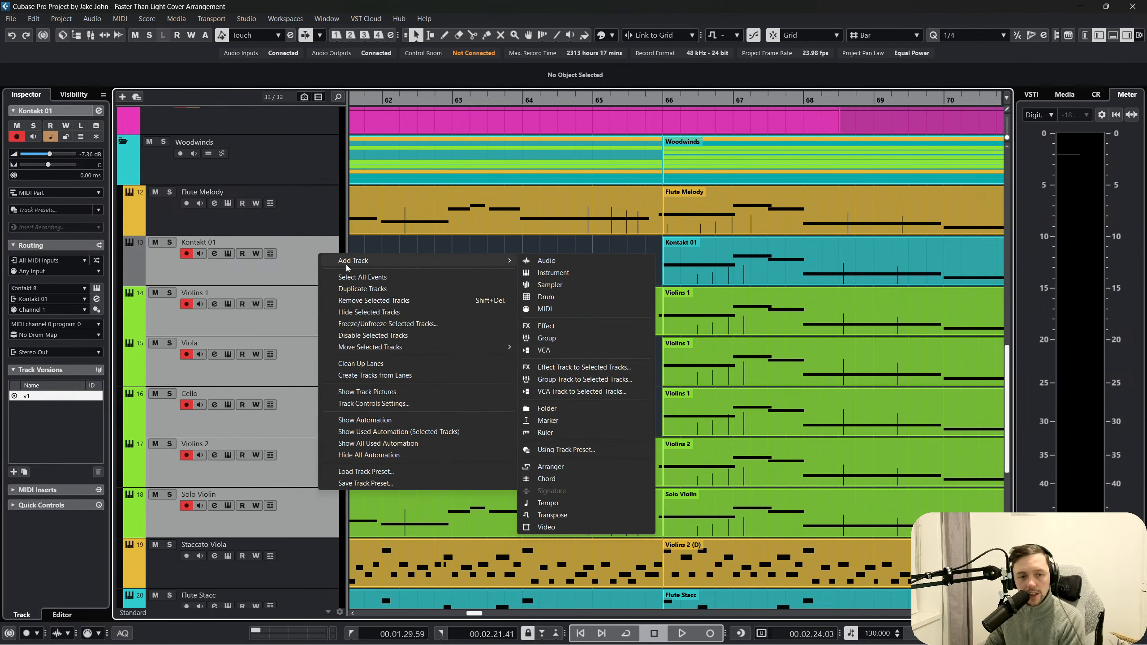
left_click(633, 378)
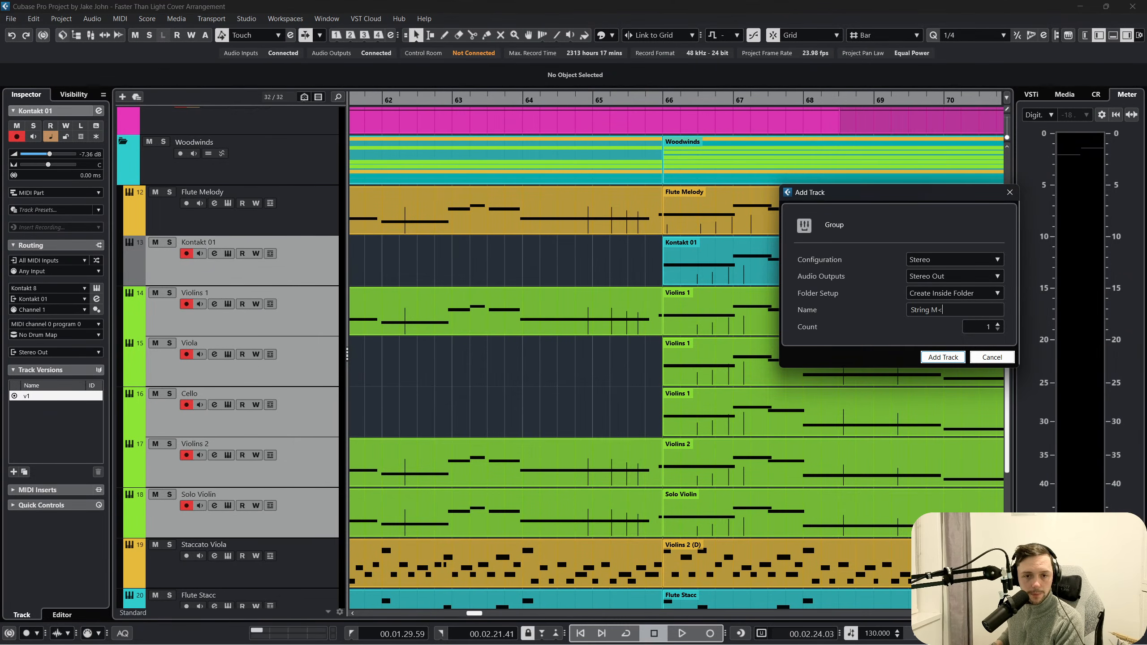
type("ines")
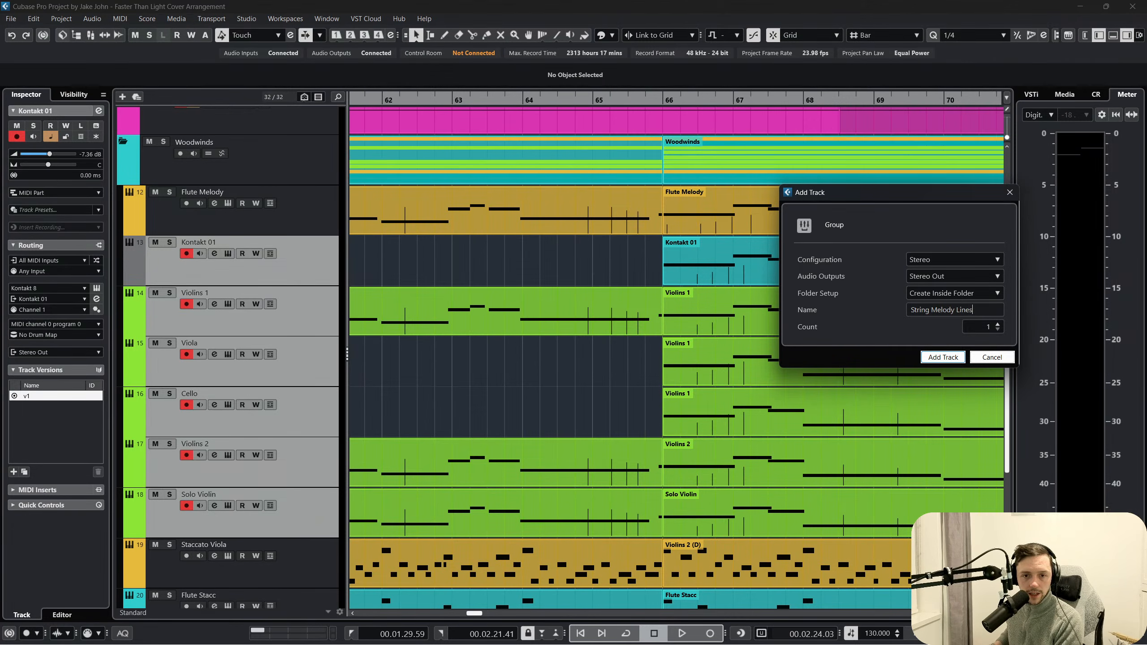
key("Return")
Remove the old String Melody group track, keeping the String Melody Lines group
scroll(318, 363, "down", 6)
scroll(317, 388, "down", 1)
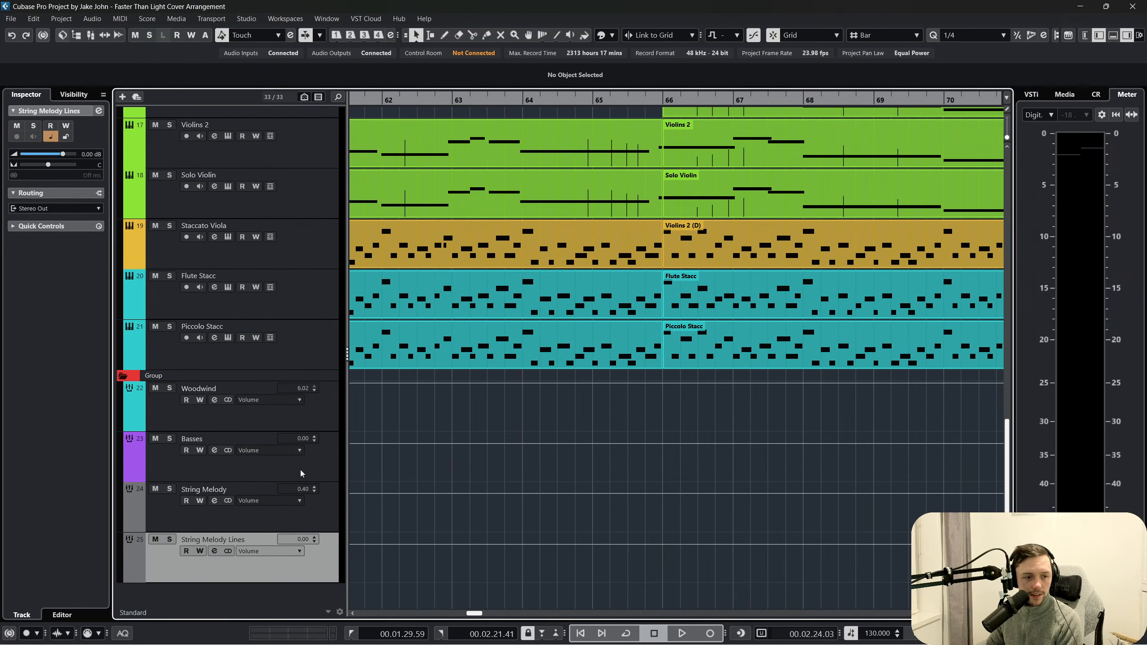
right_click(328, 507)
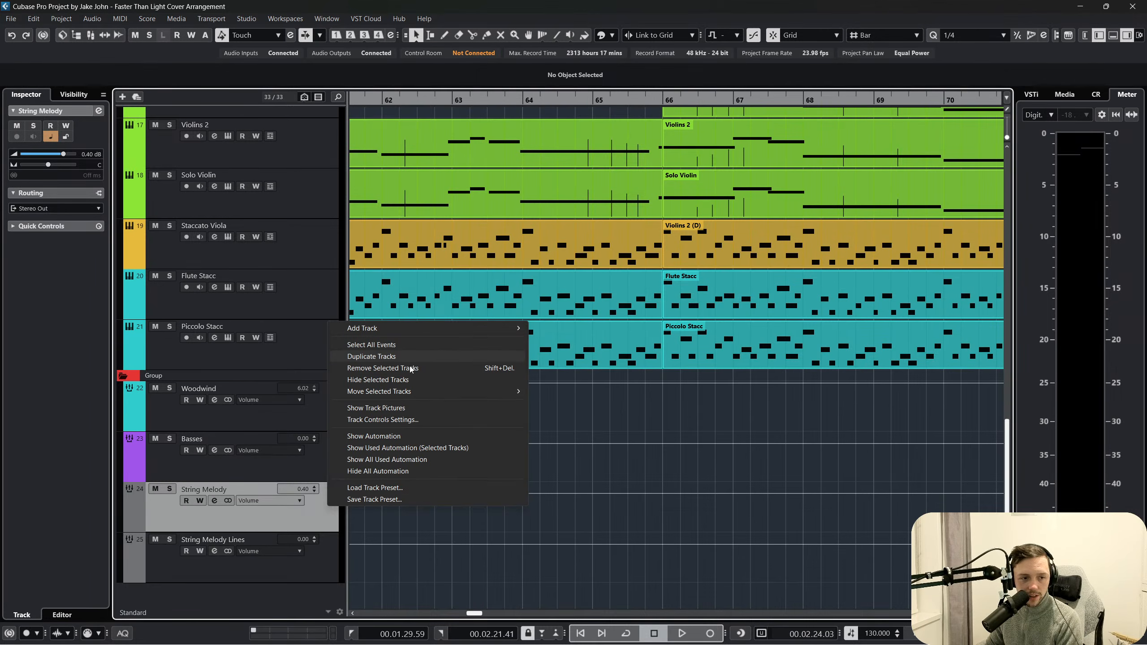
left_click(409, 367)
key("Return")
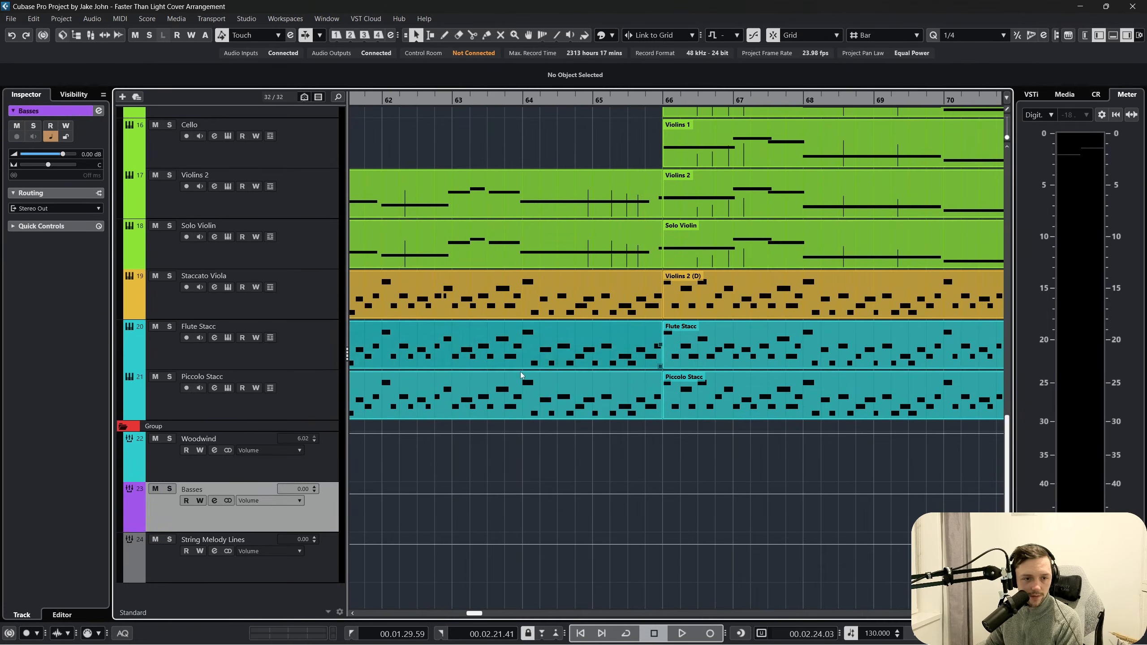
Colour the String Melody Lines group track lime green to match the violin tracks
left_click(313, 569)
left_click(604, 36)
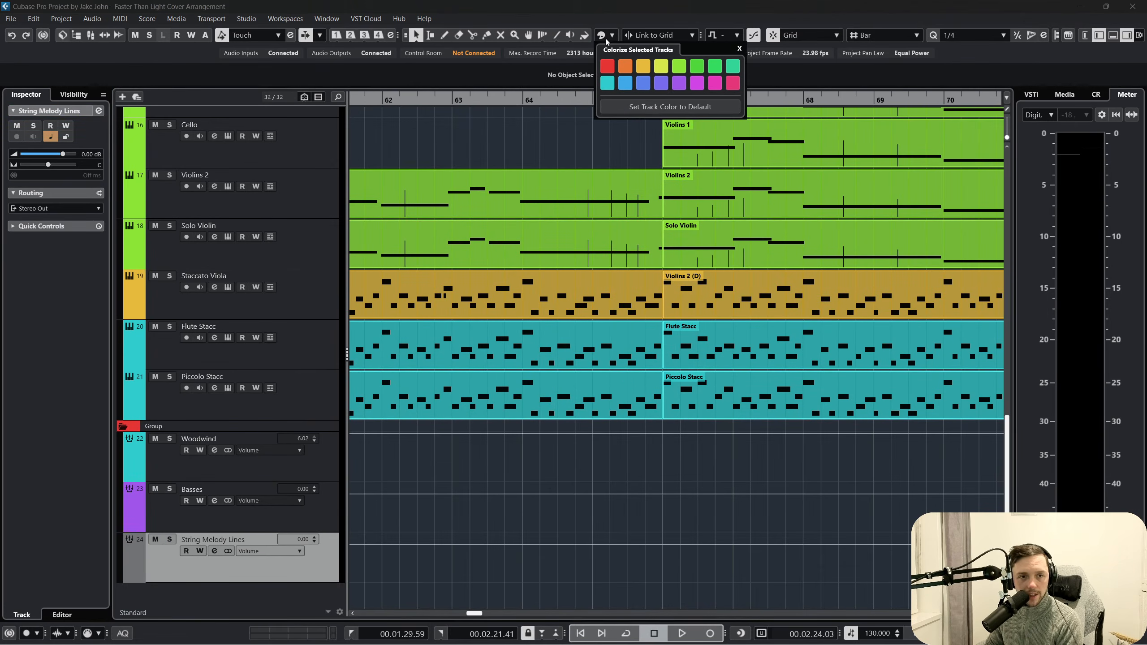
left_click(677, 67)
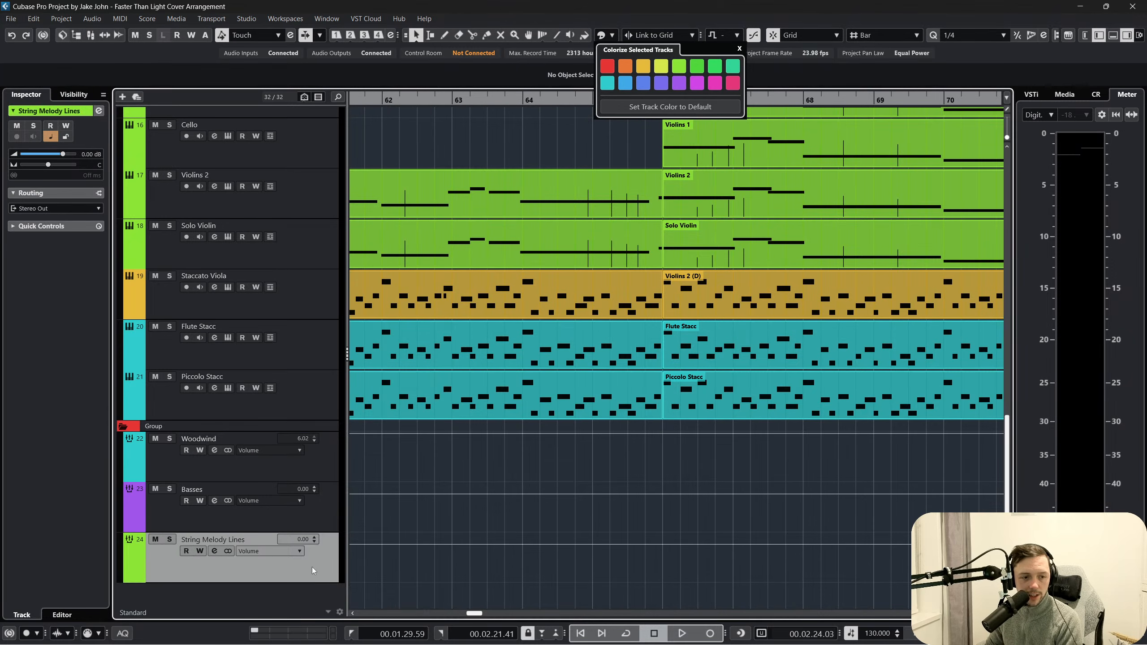
Solo the tracks from Violins 1 through Solo Violin and play them from bar 66
scroll(468, 206, "up", 4)
scroll(557, 224, "down", 4)
scroll(519, 299, "up", 4)
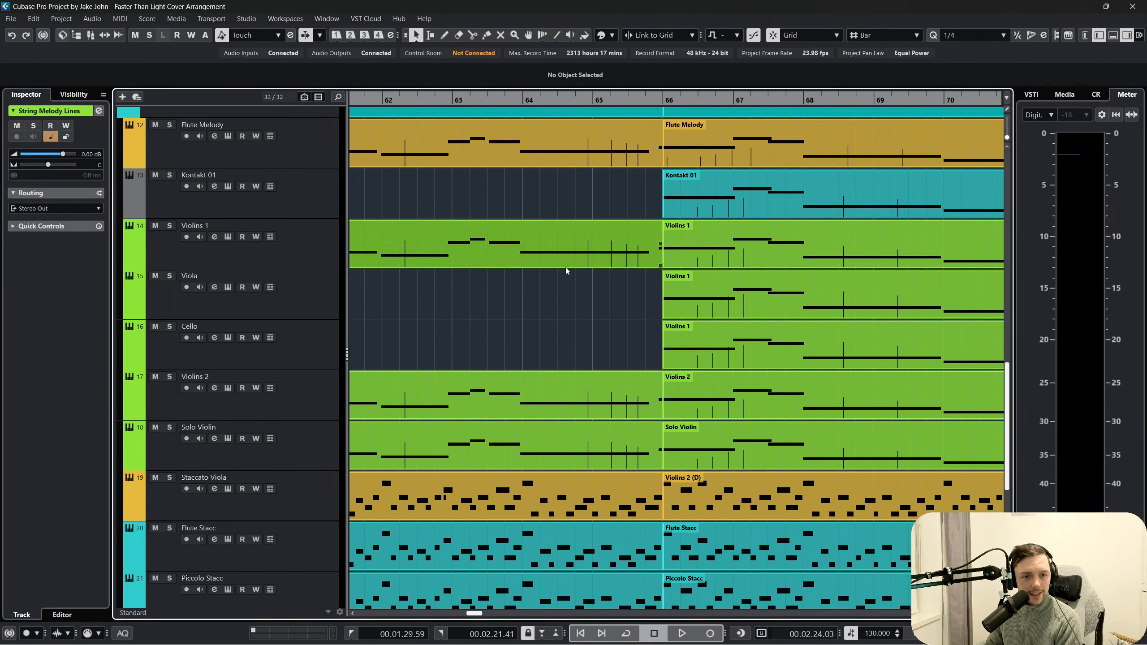
left_click(662, 100)
scroll(266, 199, "up", 2)
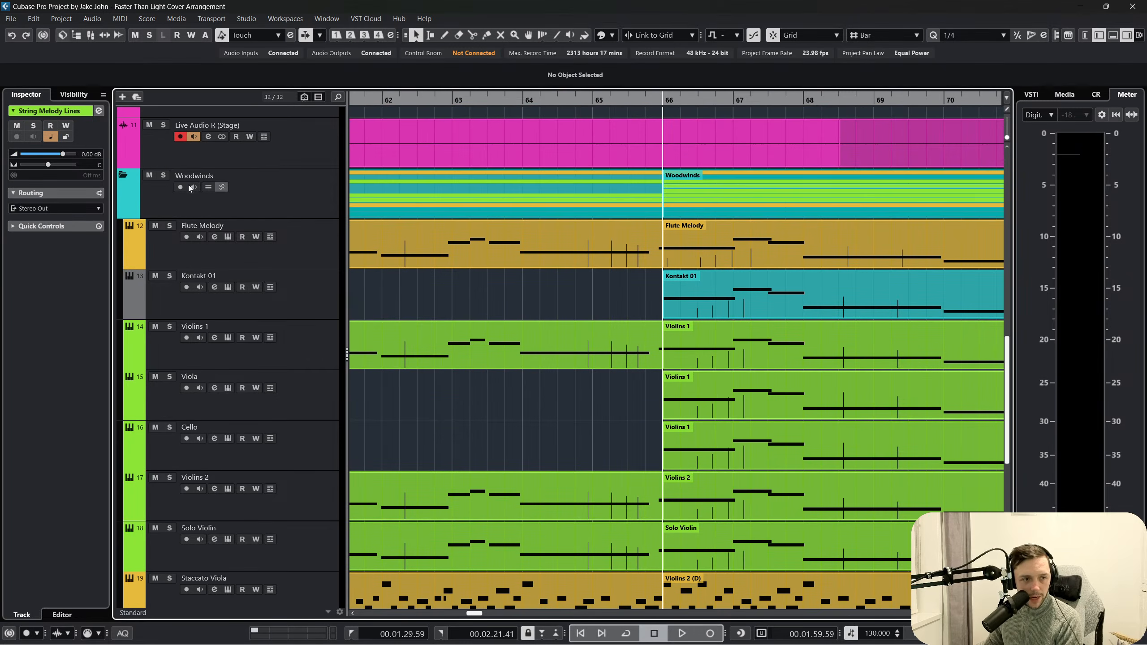
left_click(290, 362)
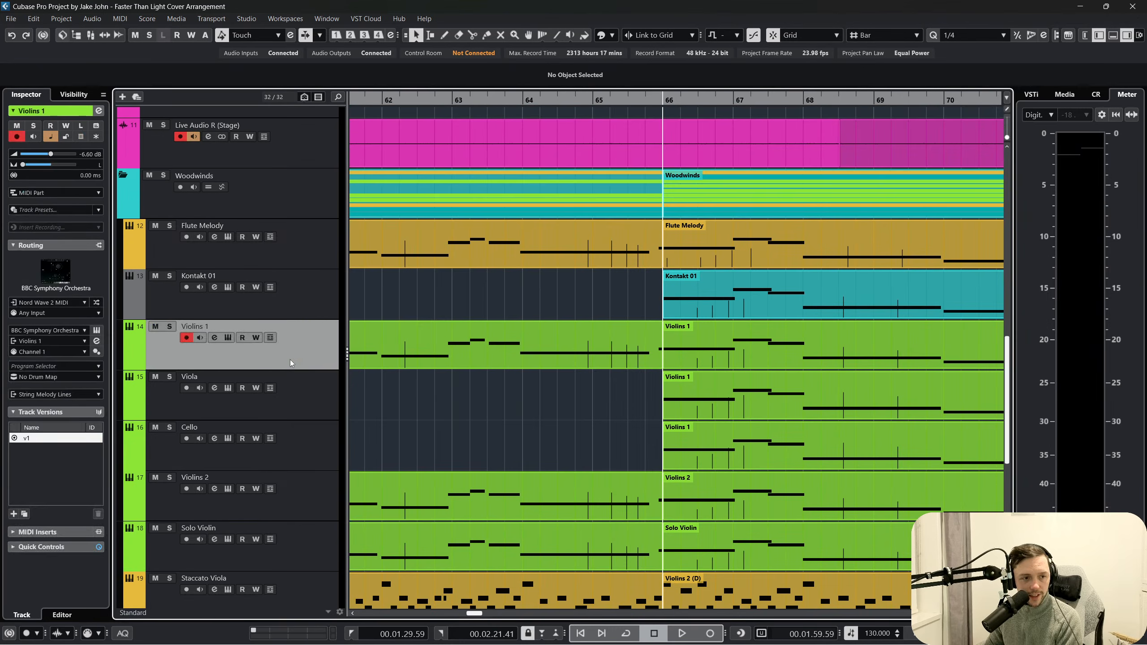
left_click(290, 533, "shift")
key("s")
key("space")
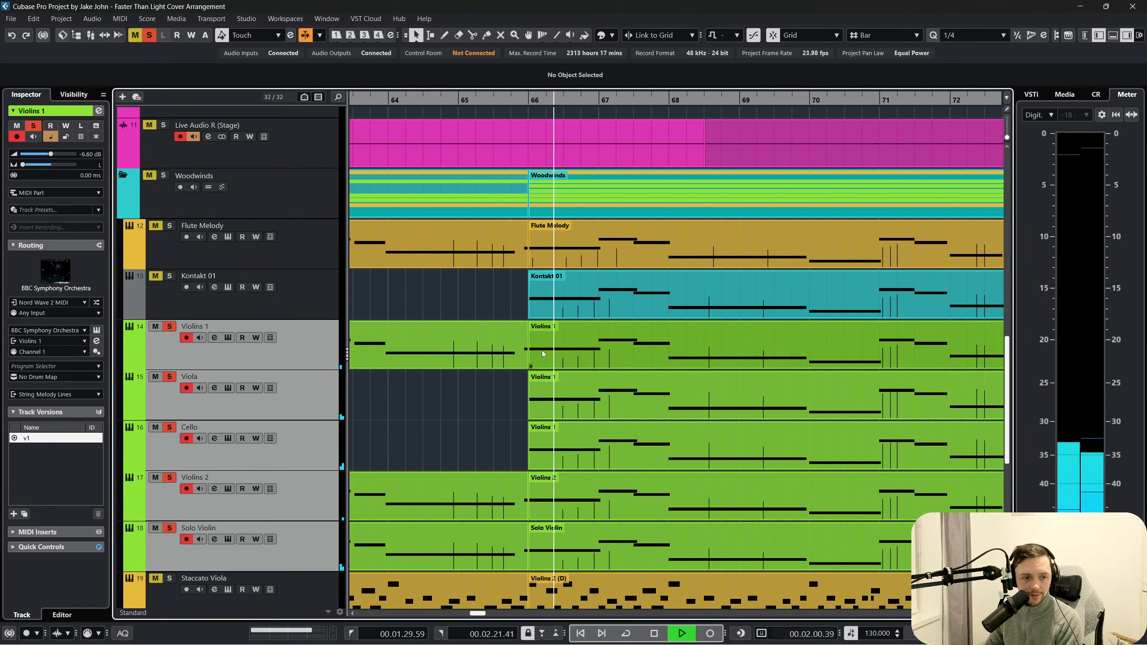
In the MixConsole, set the faders of Violins 1 to -1.86, Viola to 4.14, Cello to 3.26, Violins 2 to 3.91 and Solo Violin to -5.89 dB
key("F3")
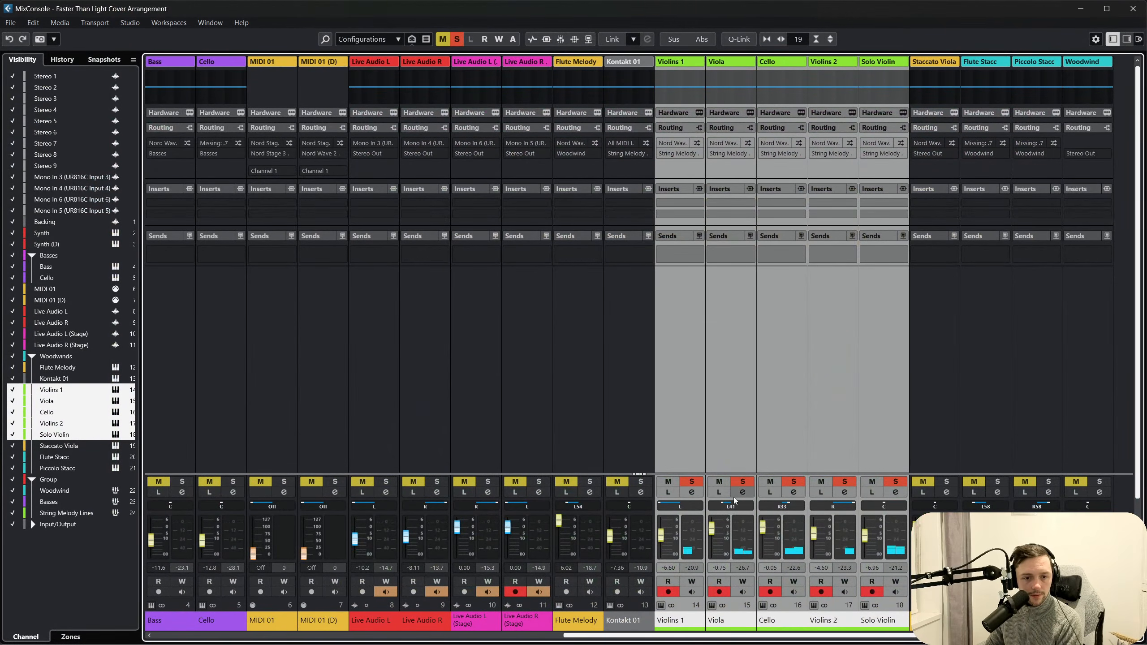
left_click(684, 407)
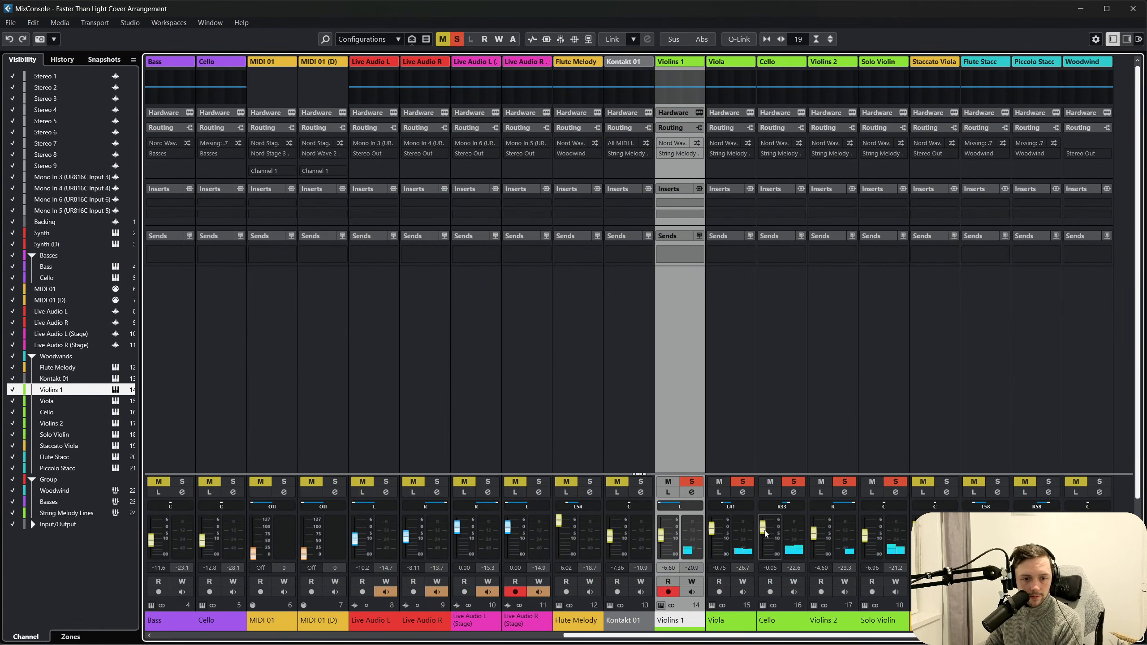
left_click_drag(662, 536, 662, 531)
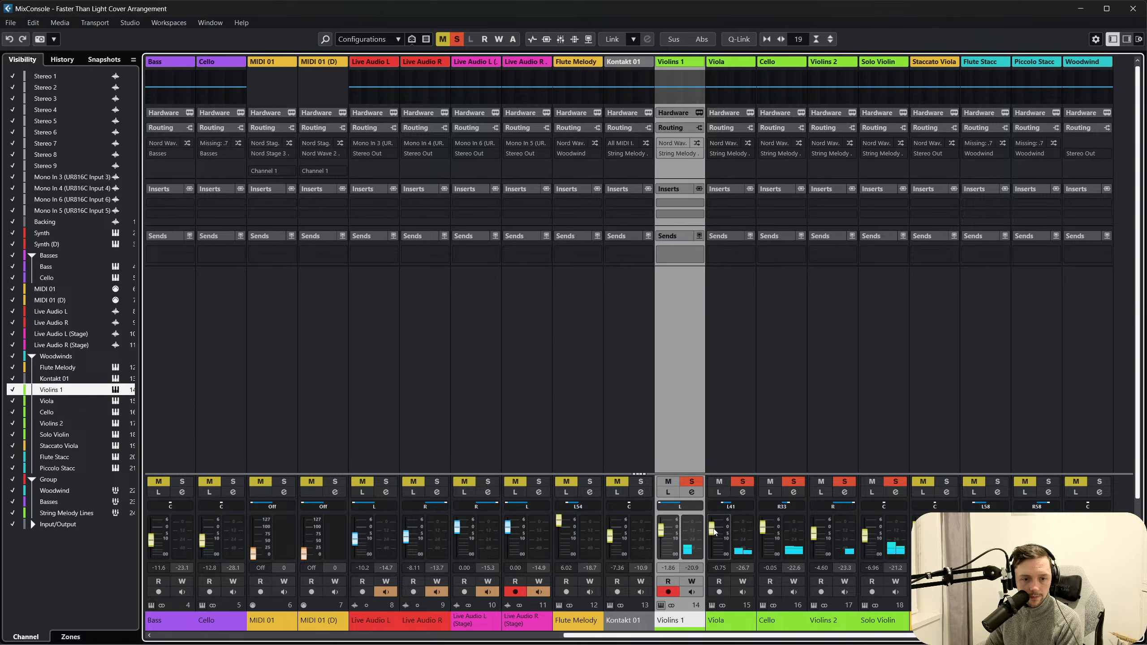
left_click_drag(761, 526, 865, 534)
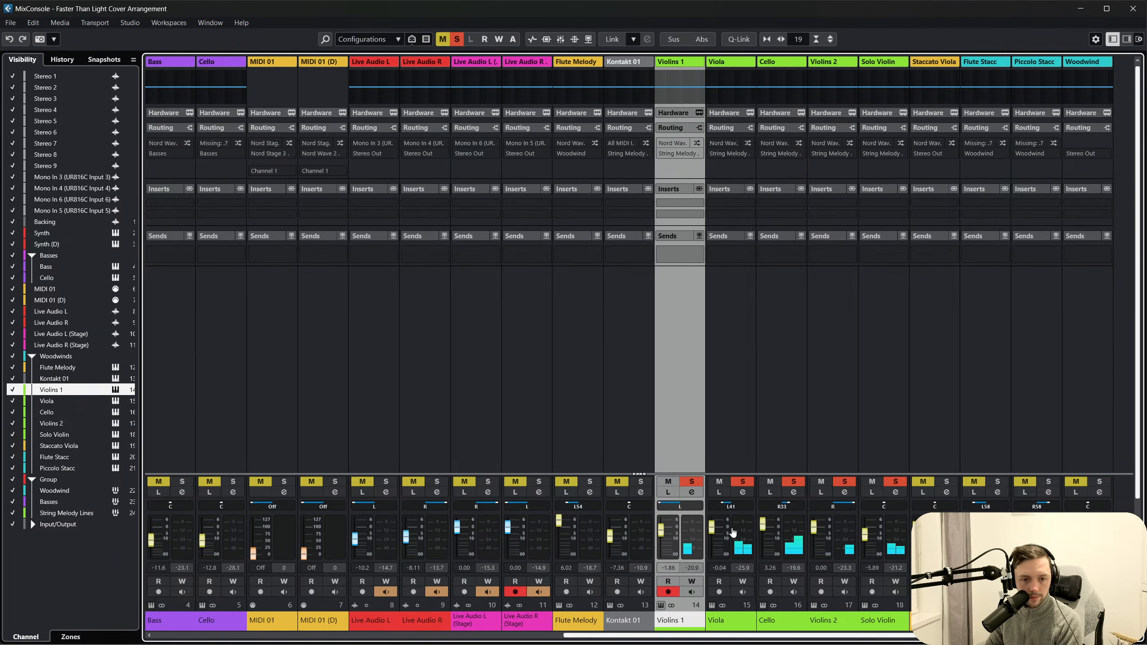
left_click_drag(732, 533, 732, 528)
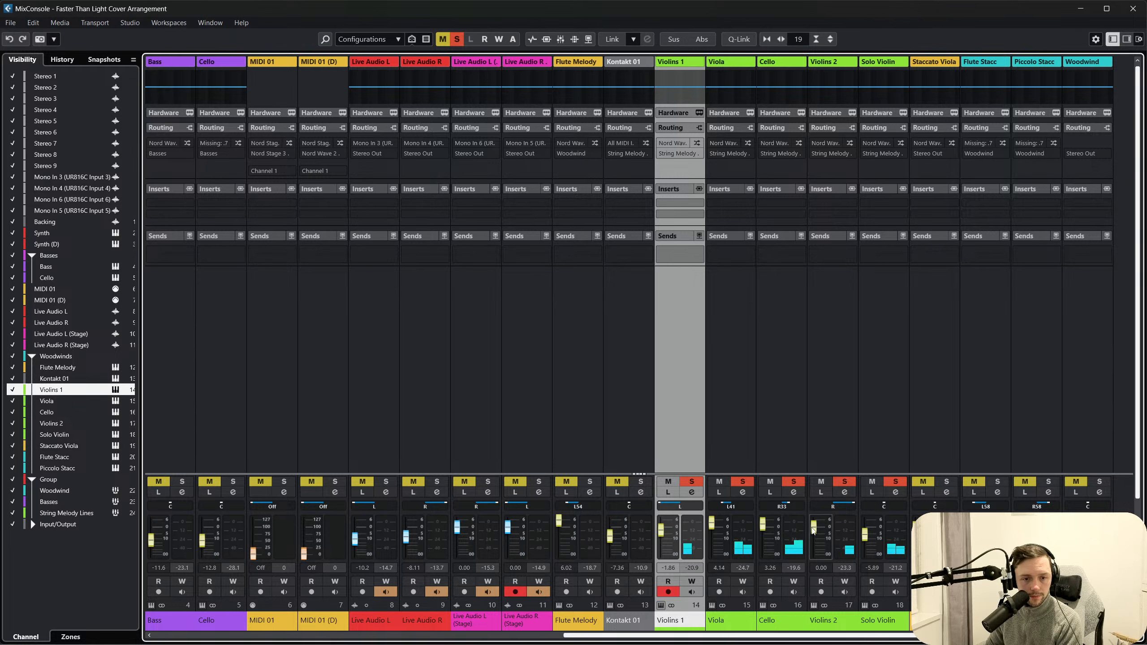
left_click_drag(815, 531, 814, 528)
scroll(831, 479, "right", 3)
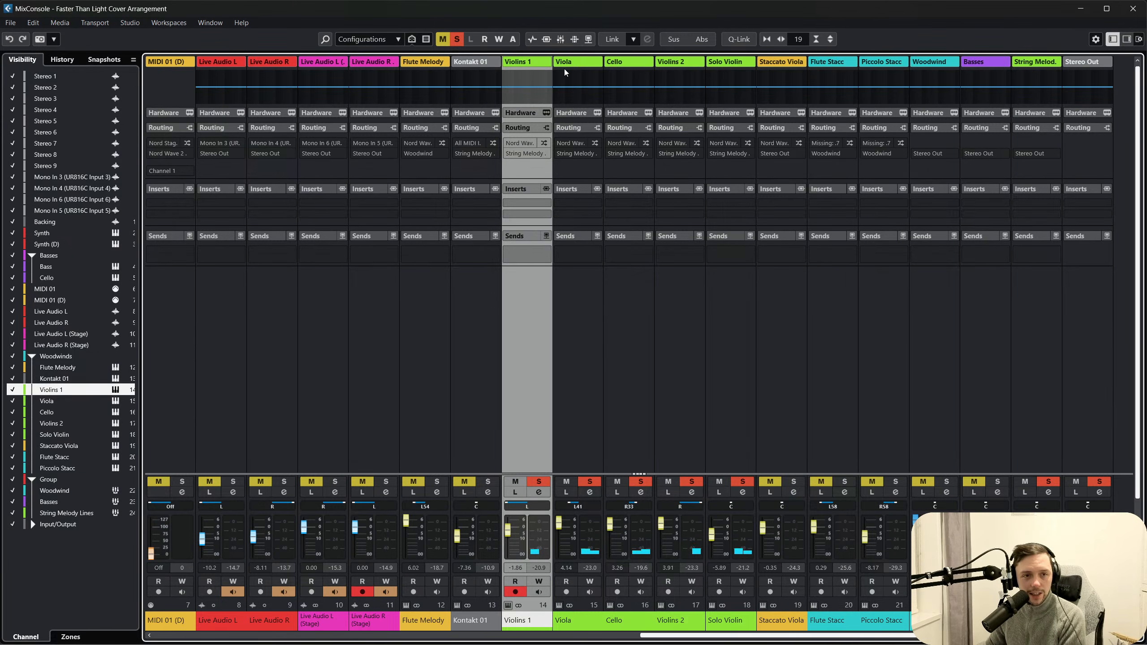
Return to the project window and clear all mute and solo states
key("F3")
left_click(134, 35)
left_click(149, 35)
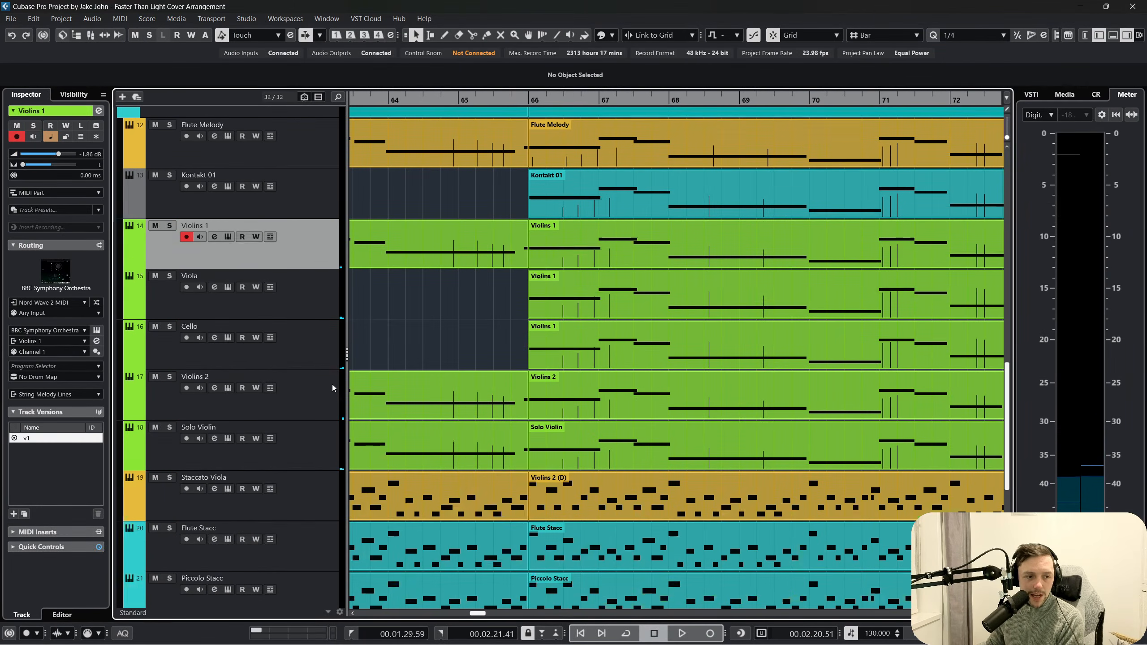
Check the Violins 1 through Solo Violin channels together in the MixConsole, select the String Melody Lines group channel and return to the project window
scroll(331, 383, "down", 2)
left_click(313, 465, "shift")
key("F3")
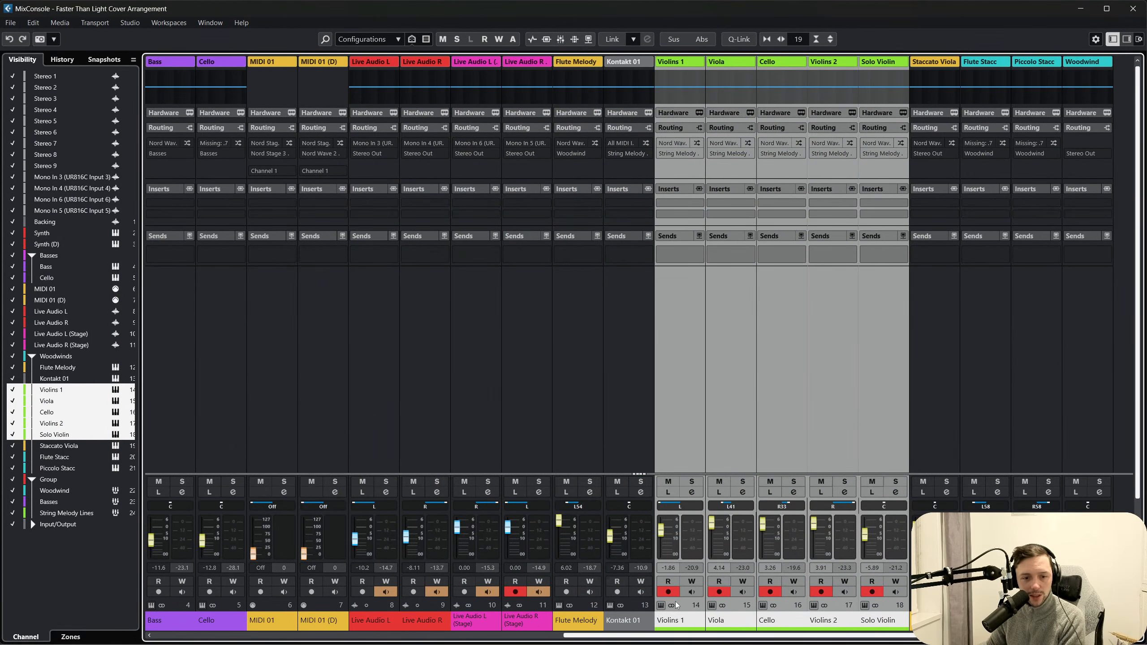
scroll(856, 507, "up", 1)
scroll(856, 507, "down", 4)
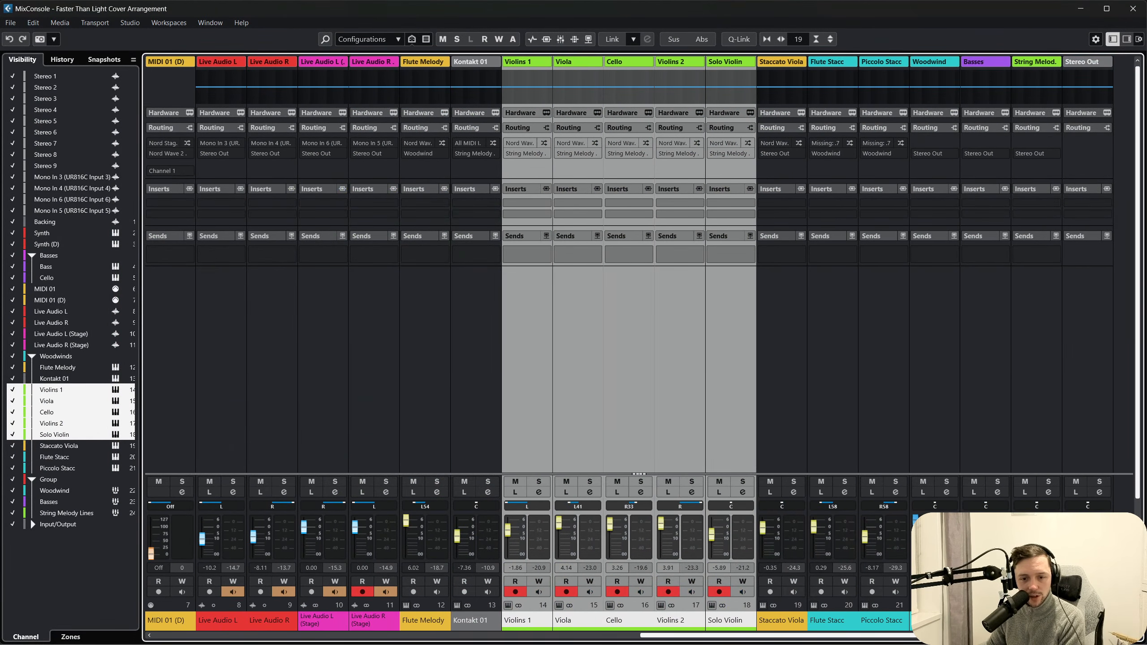
left_click(1036, 621)
key("F3")
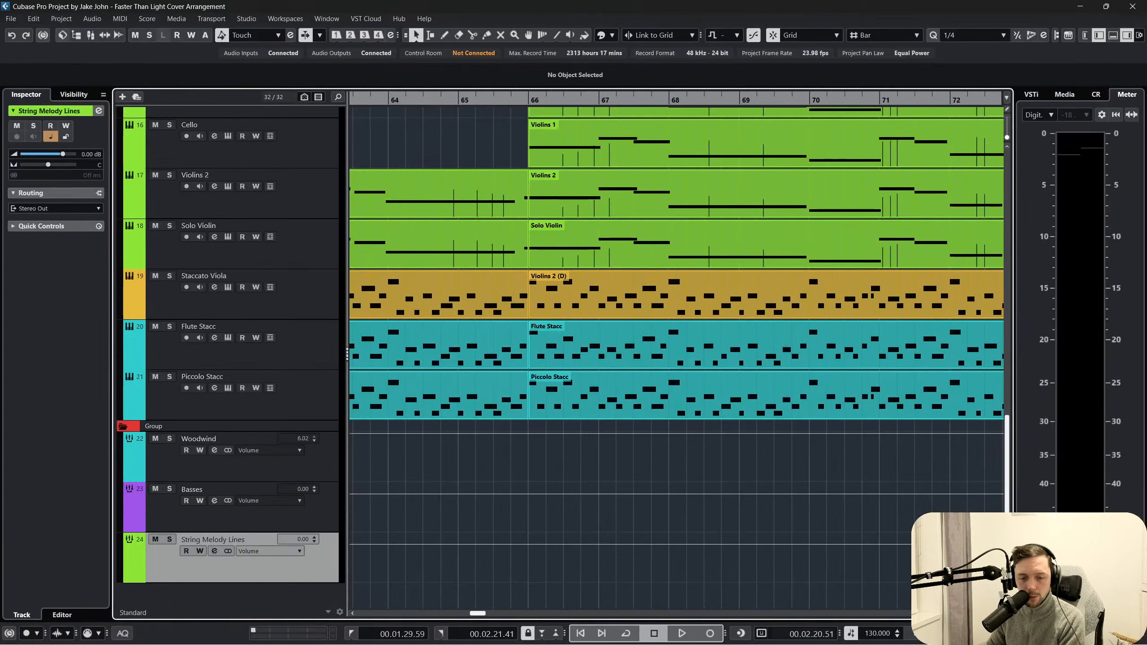
Play the full arrangement from bar 66 to hear the strings in the mix
left_click(539, 102)
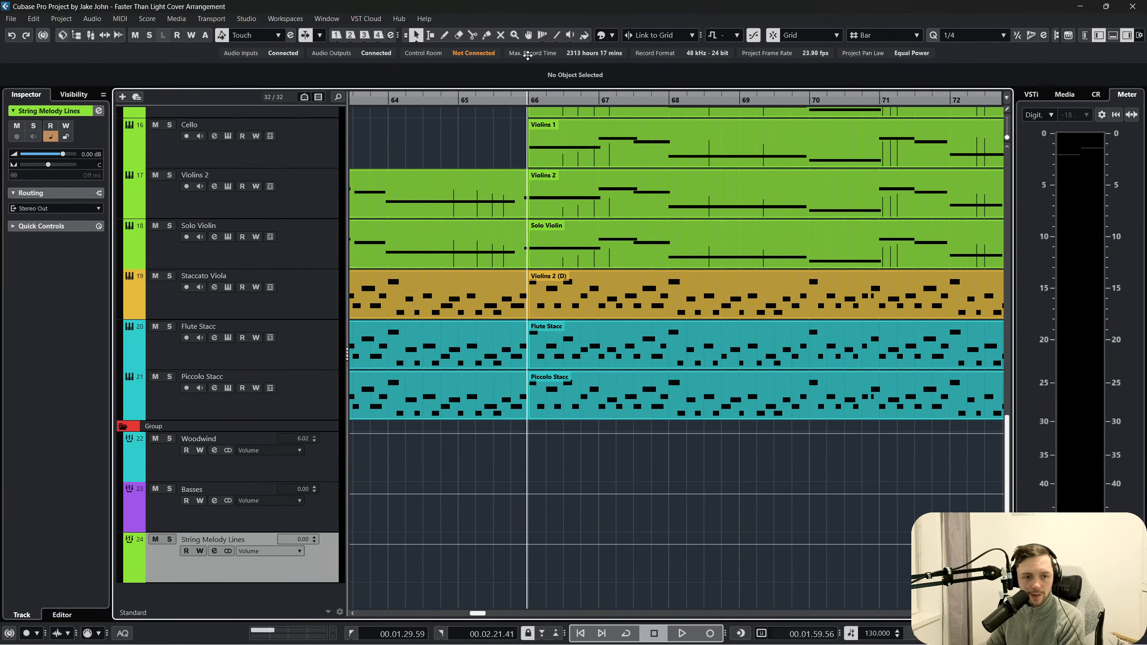
scroll(578, 194, "up", 4)
scroll(579, 194, "down", 2)
left_click(682, 633)
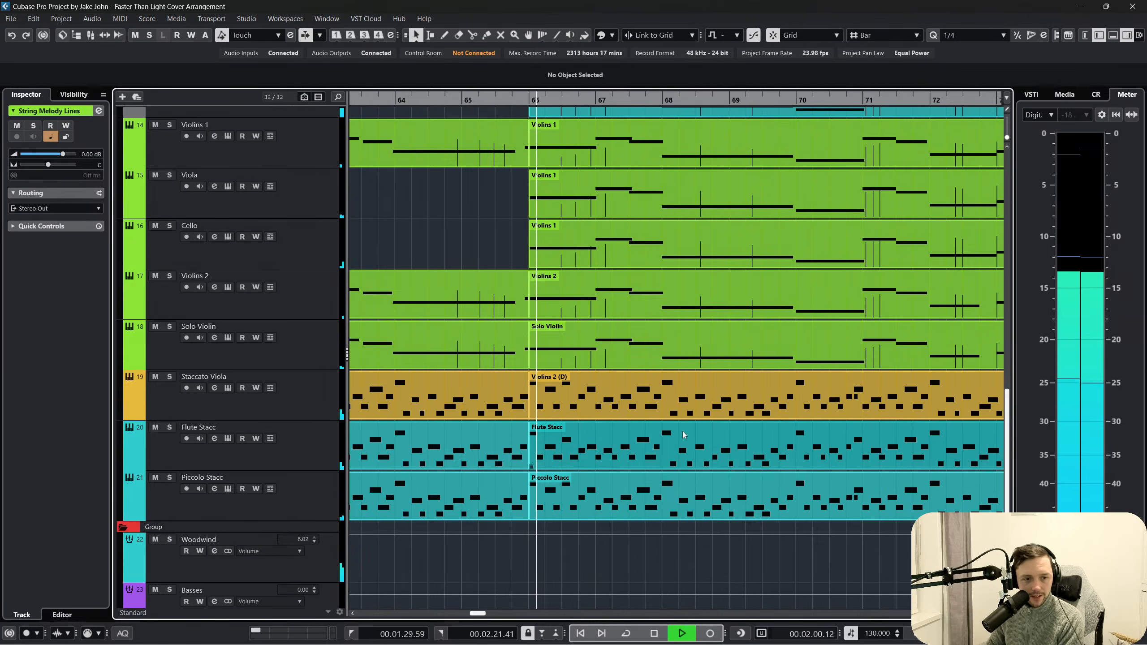
Open the MixConsole, widen the channel strips until 12 channels fit, check the group channels and return to the project window
key("F3")
left_click_drag(976, 635, 1012, 635)
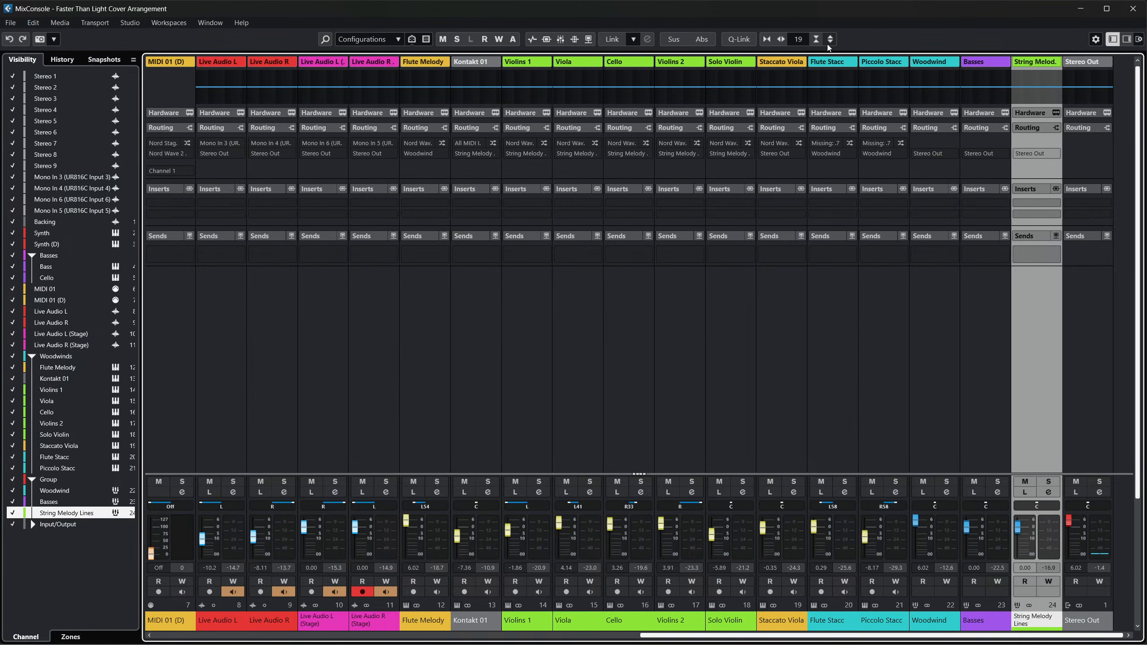
left_click(781, 39)
left_click(782, 40)
left_click(782, 39)
left_click(782, 39)
left_click(782, 40)
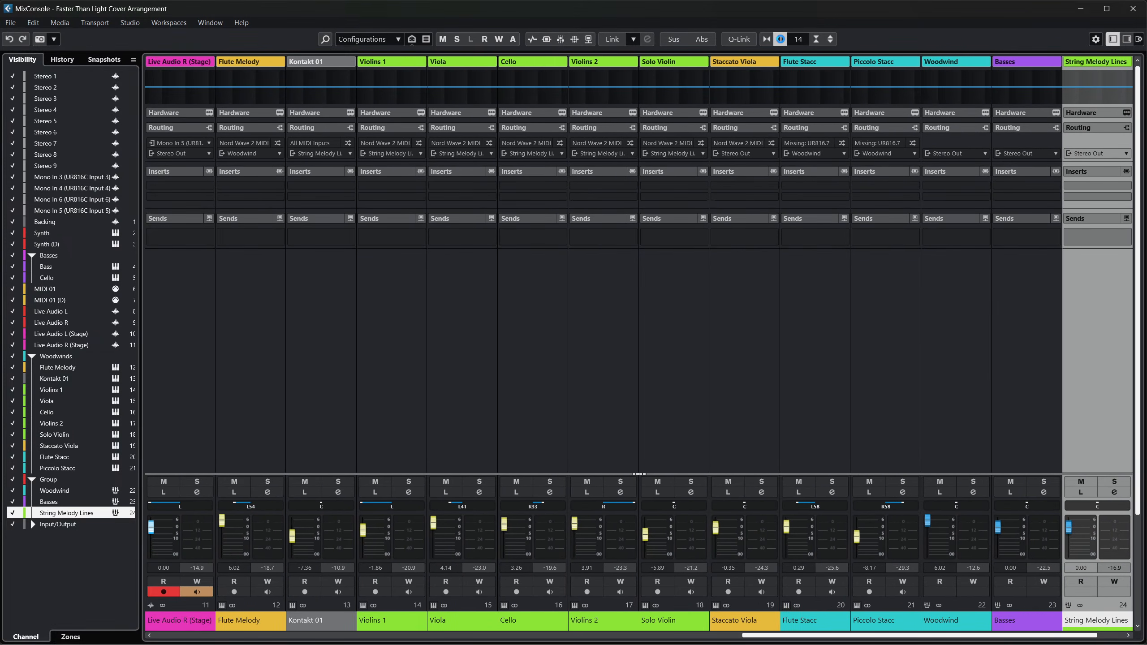
left_click(782, 40)
left_click(781, 39)
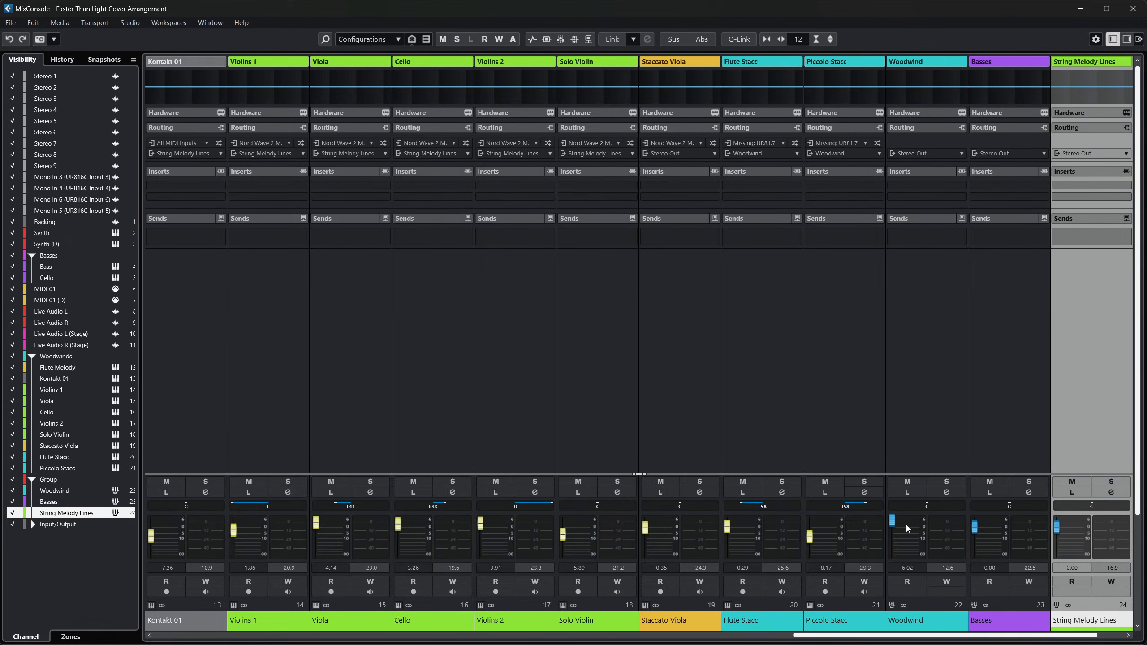
scroll(436, 551, "right", 1)
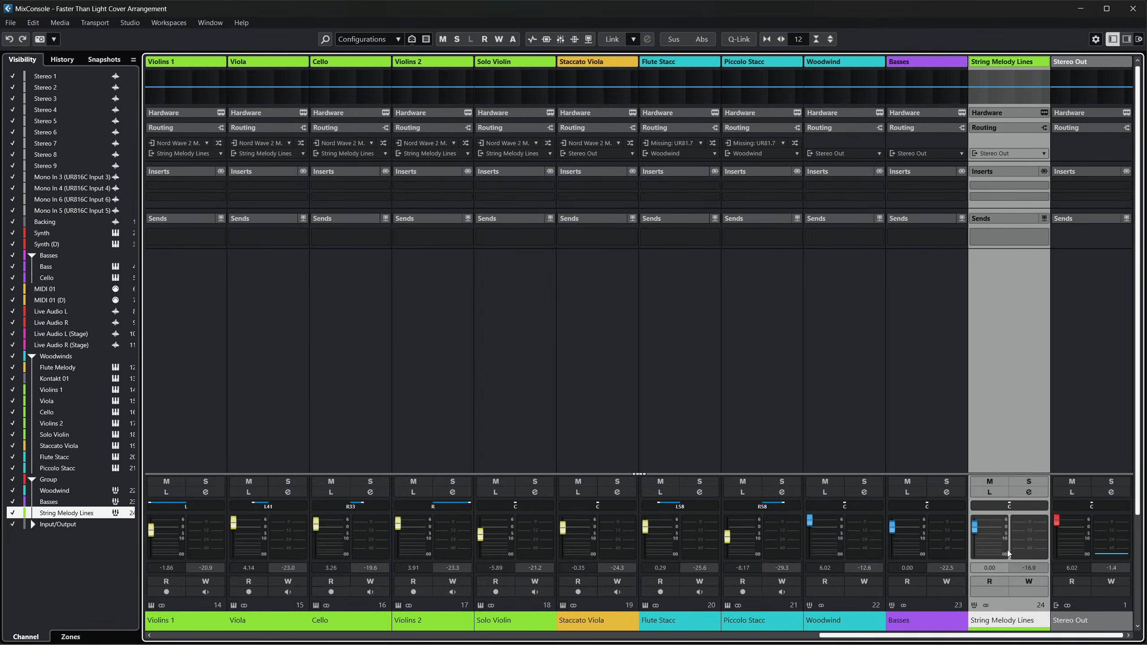
left_click(1133, 8)
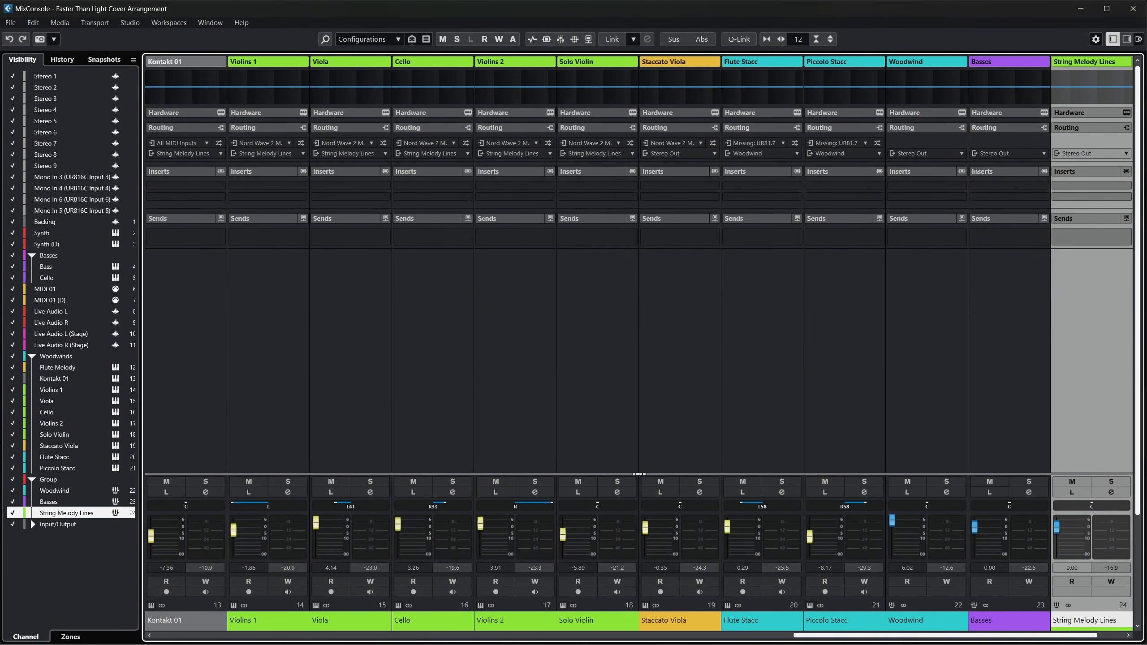
In the MixConsole, enlarge the racks vertically and extend the fader section up over them to get long faders for the string and group channels
scroll(1026, 583, "right", 1)
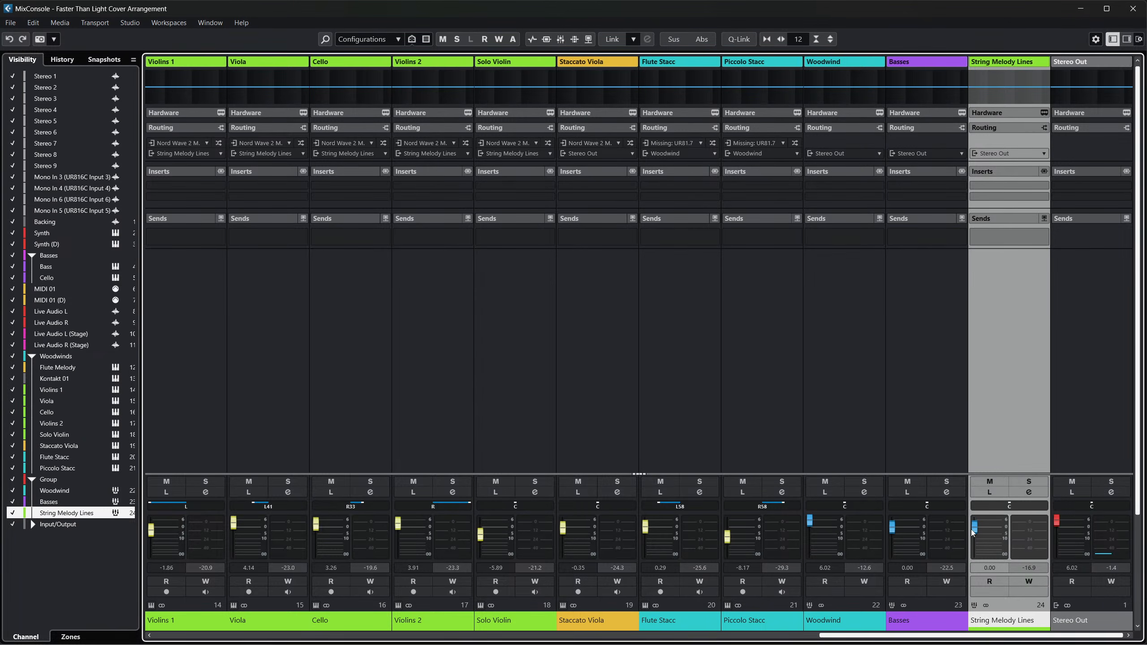
left_click(830, 39)
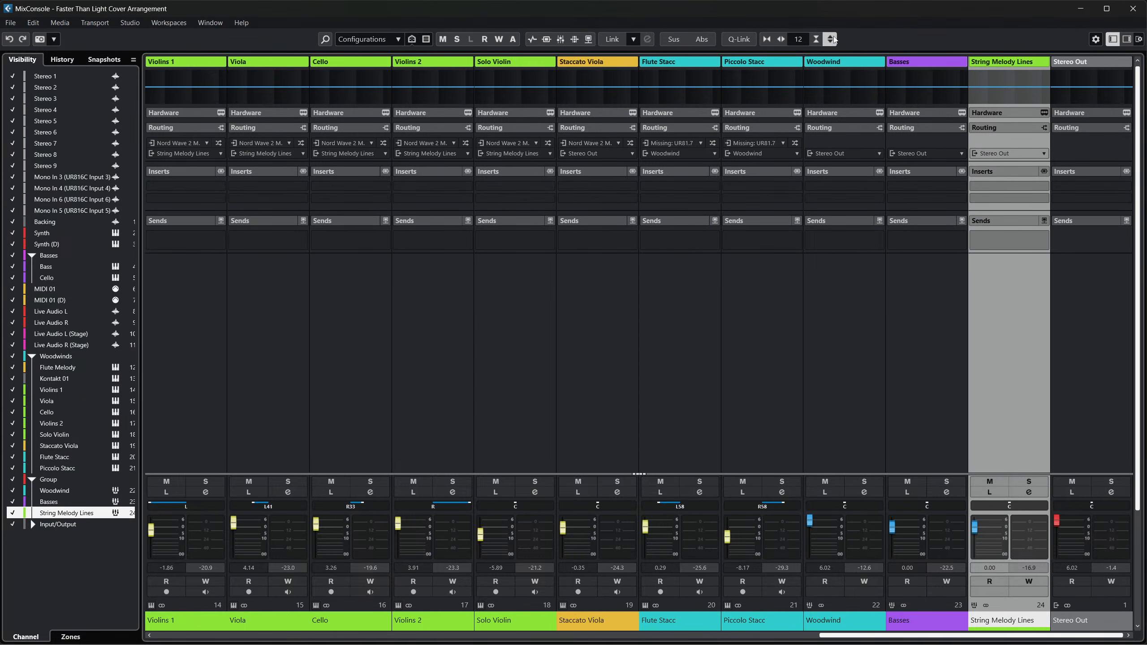
left_click(830, 40)
left_click(831, 39)
left_click(830, 39)
left_click(830, 40)
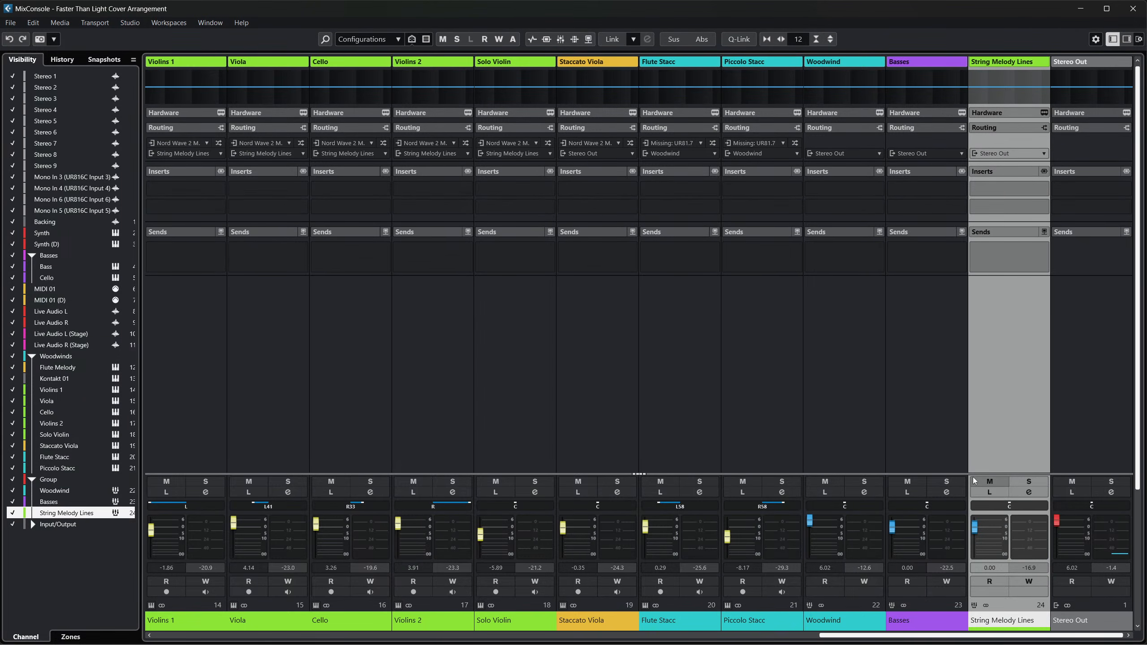
left_click_drag(953, 473, 950, 110)
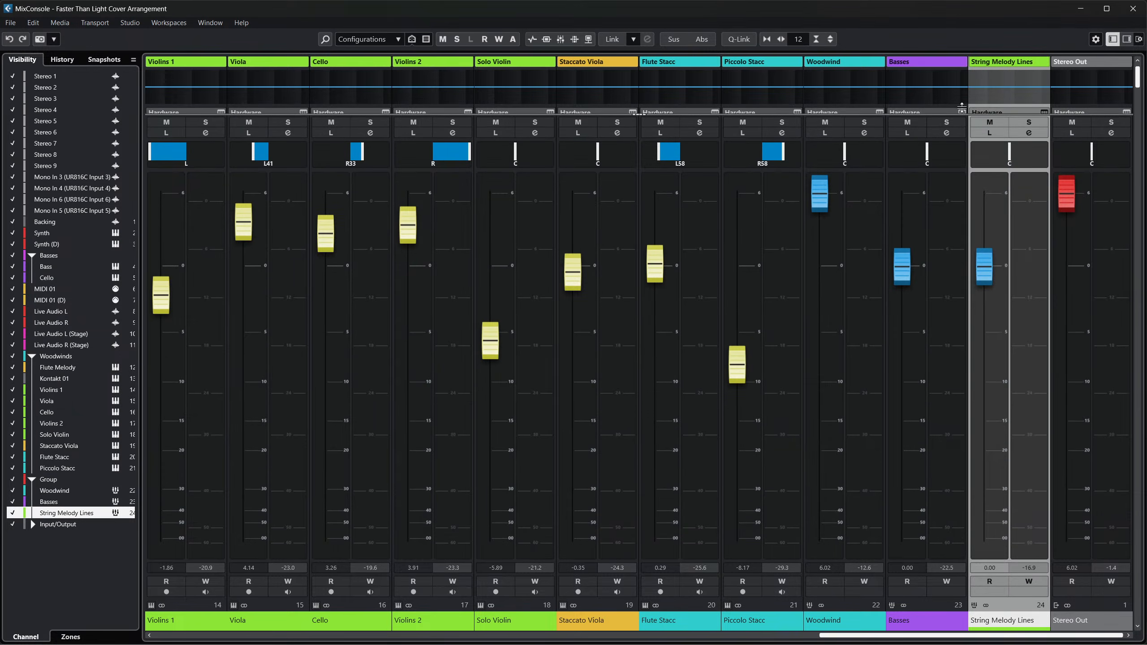
scroll(927, 397, "left", 3)
scroll(923, 392, "left", 1)
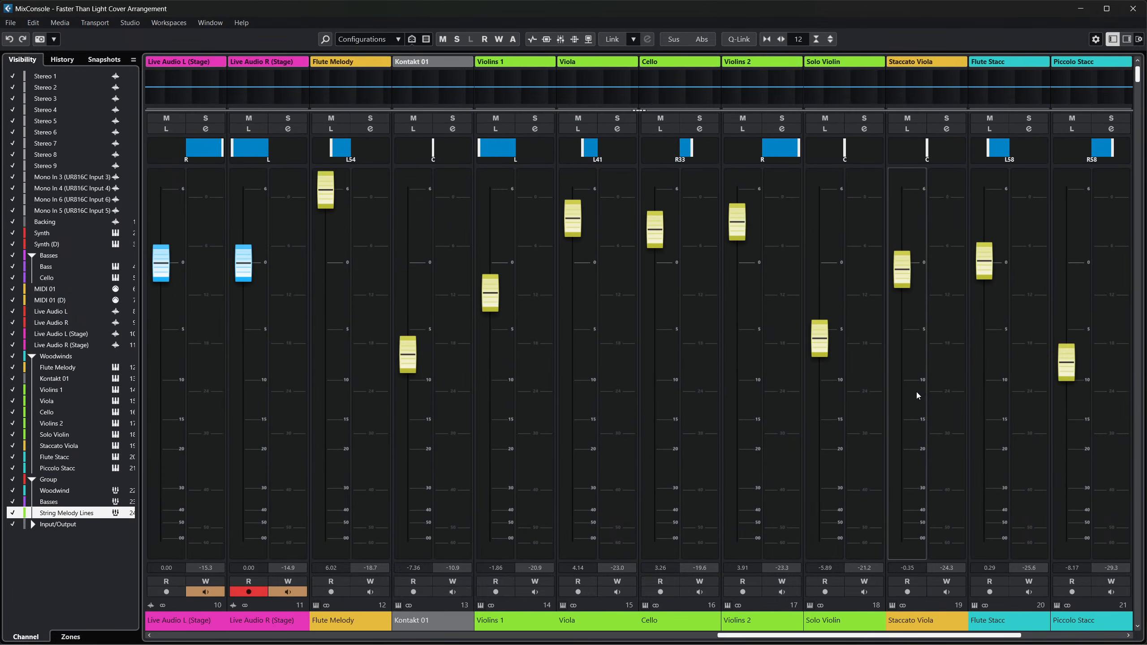
scroll(916, 393, "right", 4)
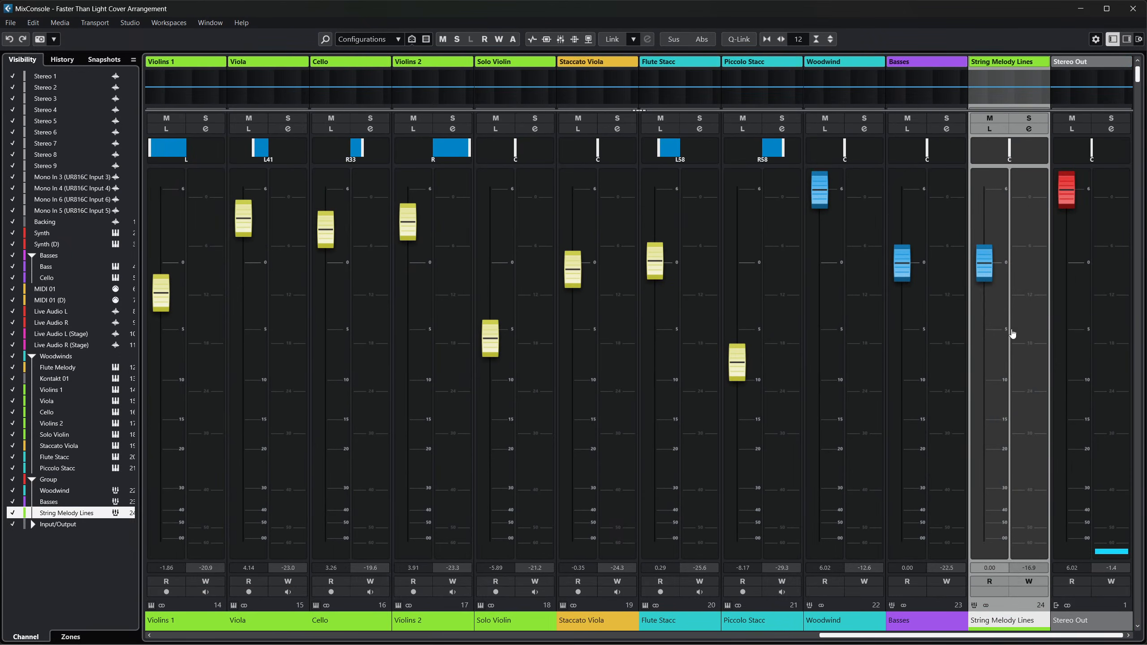
Try the String Melody Lines group fader at 6.02 dB, at -30.4 dB and at -0.52 dB
mouse_move(990, 267)
left_mouse_down()
mouse_move(986, 202)
mouse_move(993, 267)
left_mouse_up()
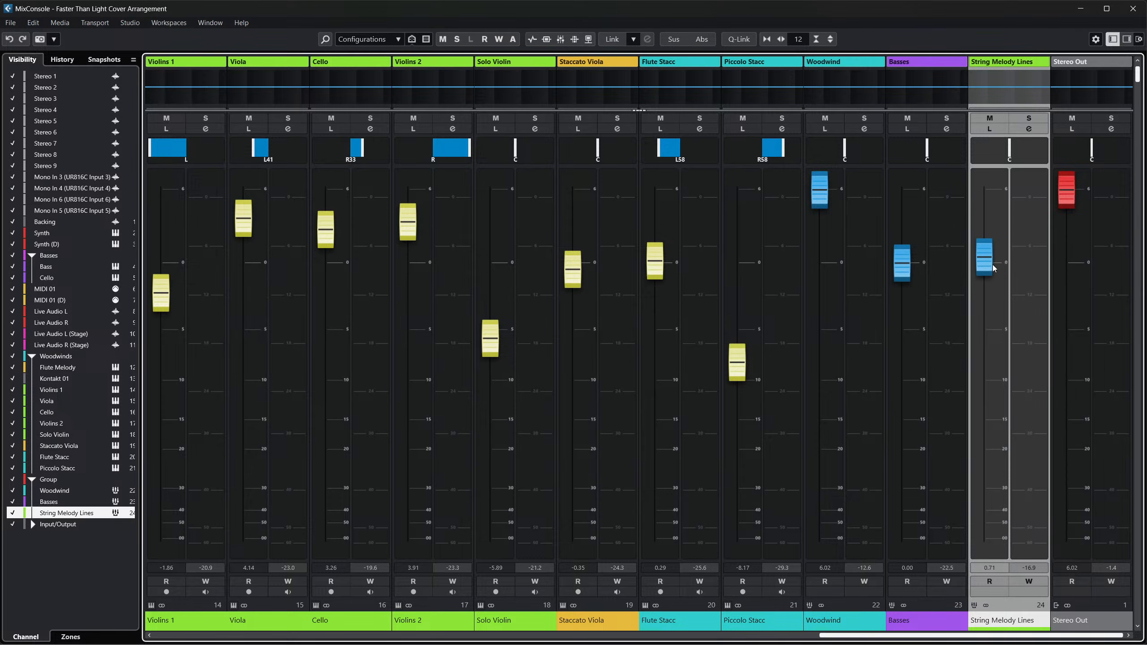
left_click_drag(1001, 208, 1002, 178)
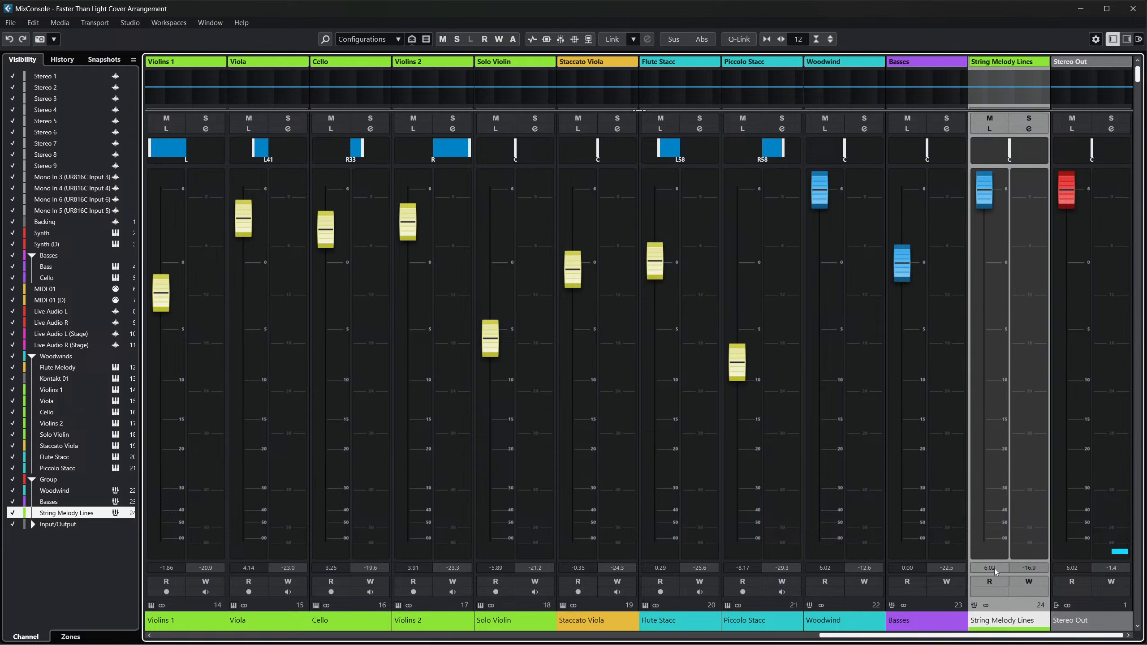
mouse_move(983, 182)
left_mouse_down()
mouse_move(999, 258)
mouse_move(1001, 183)
left_mouse_up()
left_click_drag(1010, 256, 1010, 185)
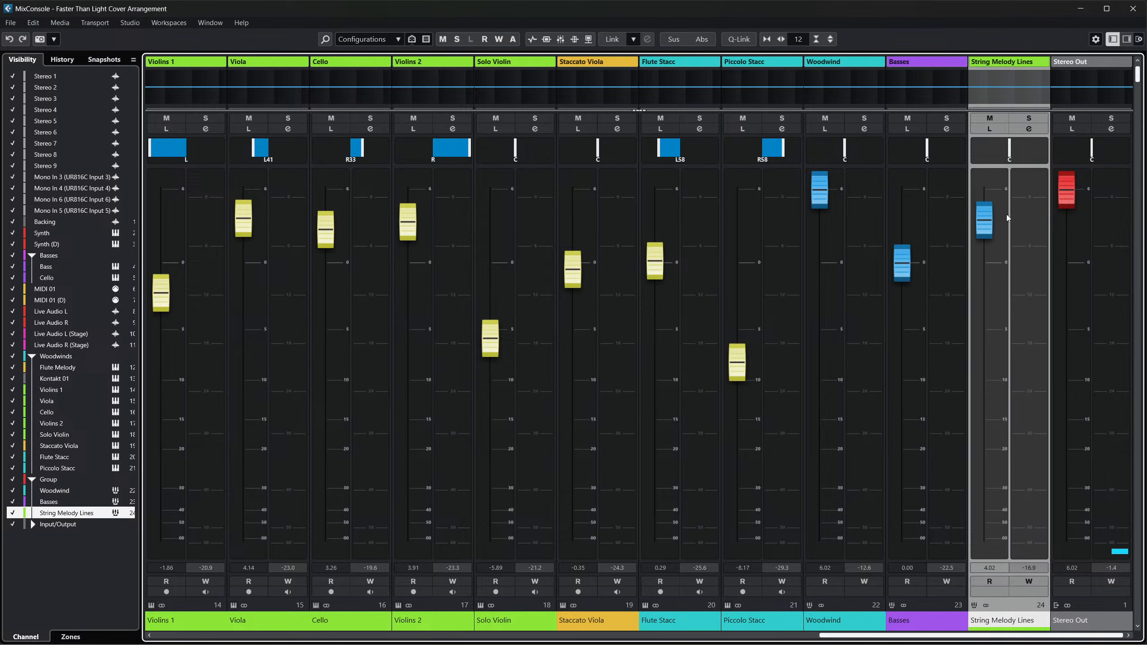
left_click_drag(1003, 245, 1002, 495)
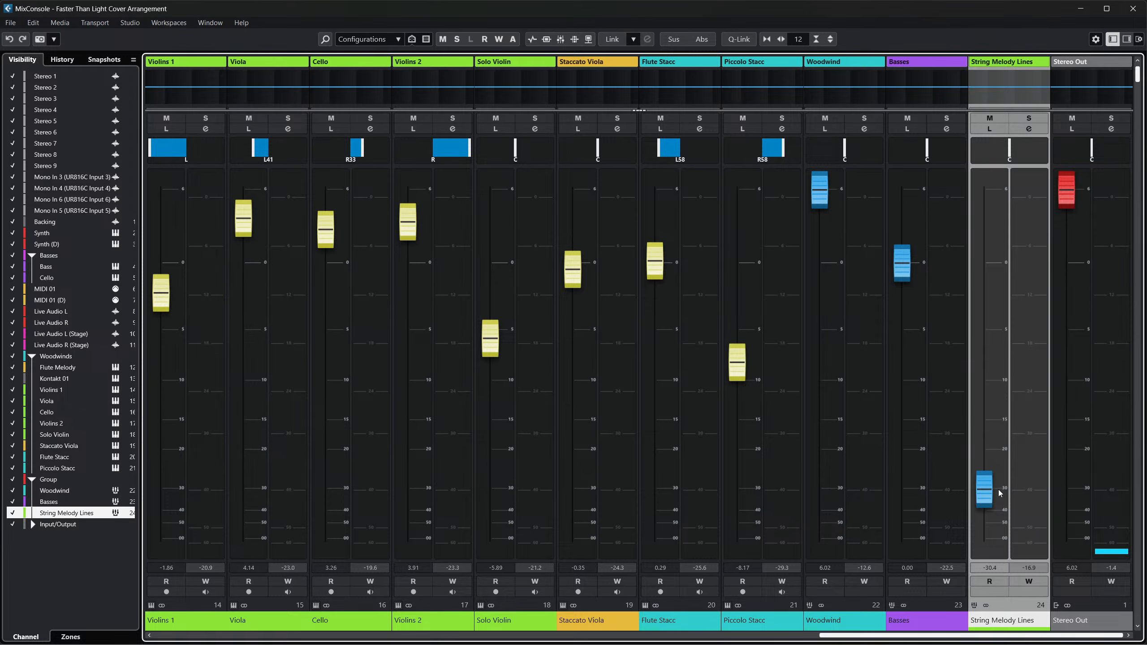
left_click_drag(987, 490, 998, 270)
scroll(1003, 218, "down", 3)
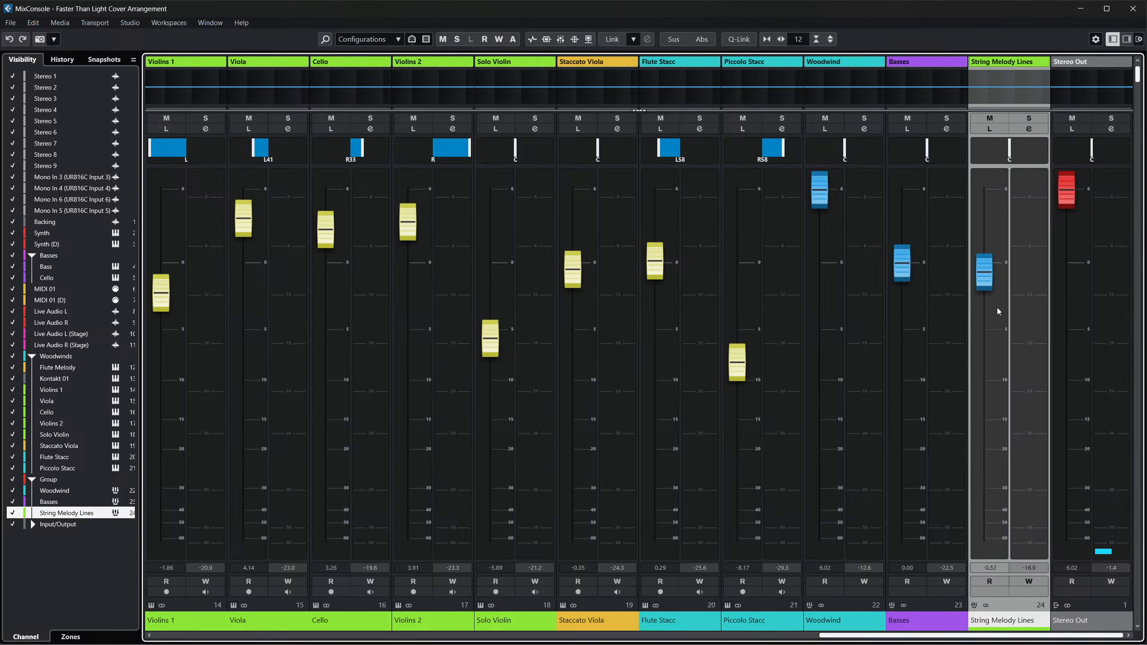
Pull the String Melody Lines group fader down to about -13.8 dB, raise it again and set it to -0.19 dB
left_click_drag(1008, 311, 988, 345)
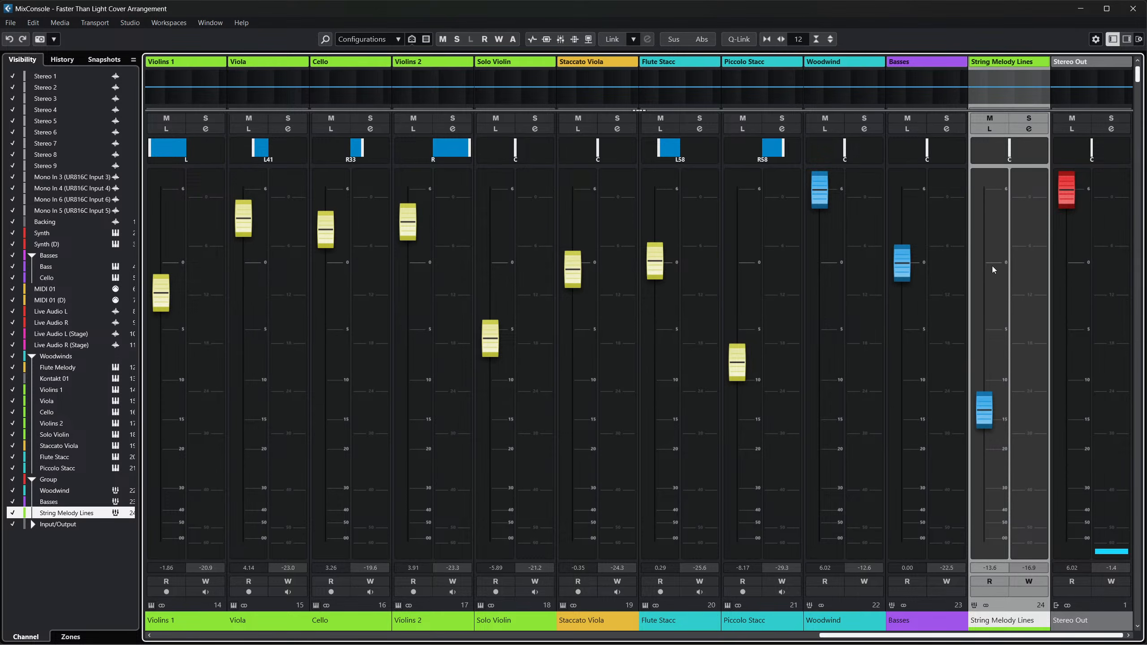
left_click_drag(989, 420, 1001, 362)
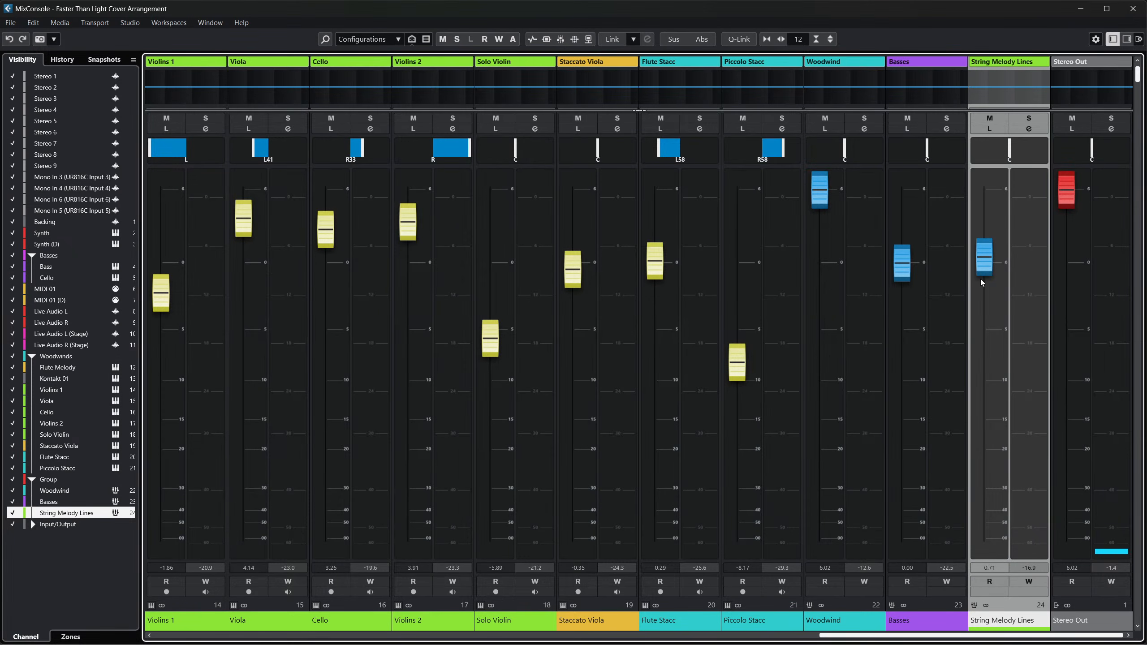
left_click_drag(985, 256, 984, 257)
mouse_move(993, 273)
left_mouse_down()
mouse_move(1015, 450)
mouse_move(1004, 466)
mouse_move(984, 449)
mouse_move(986, 461)
mouse_move(993, 269)
mouse_move(998, 479)
mouse_move(982, 220)
mouse_move(995, 273)
left_mouse_up()
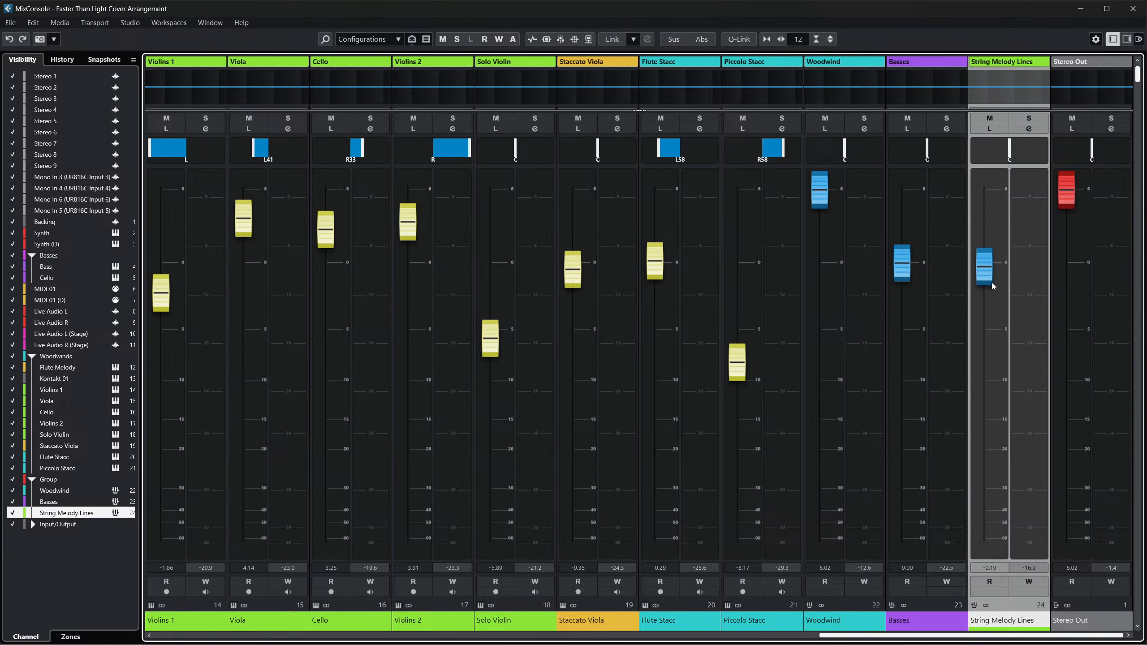